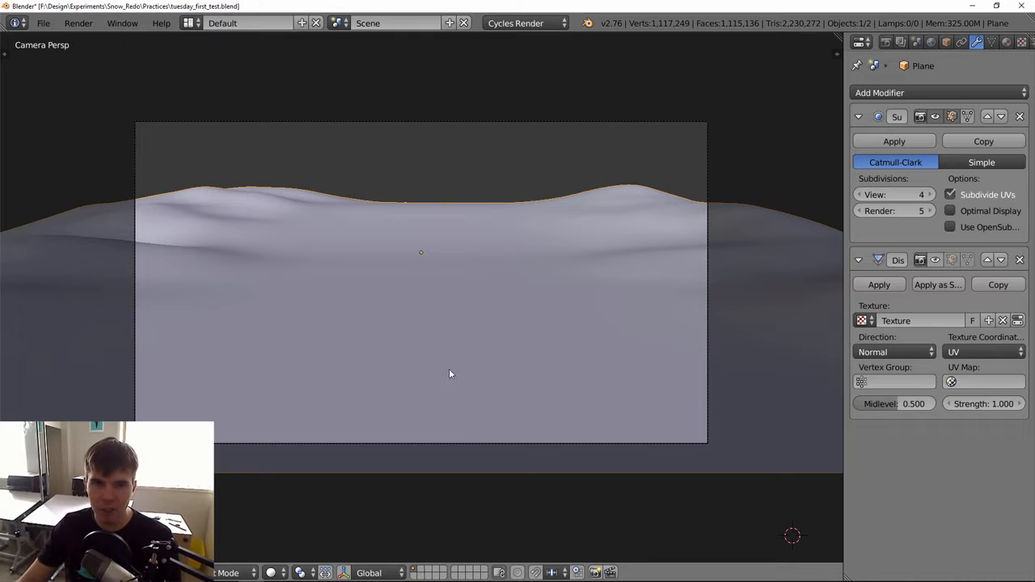
- Switch to Photoshop, hide Layer 0 and show Layer 2 of the snow displacement map
key("alt+Tab")
left_click(759, 234)
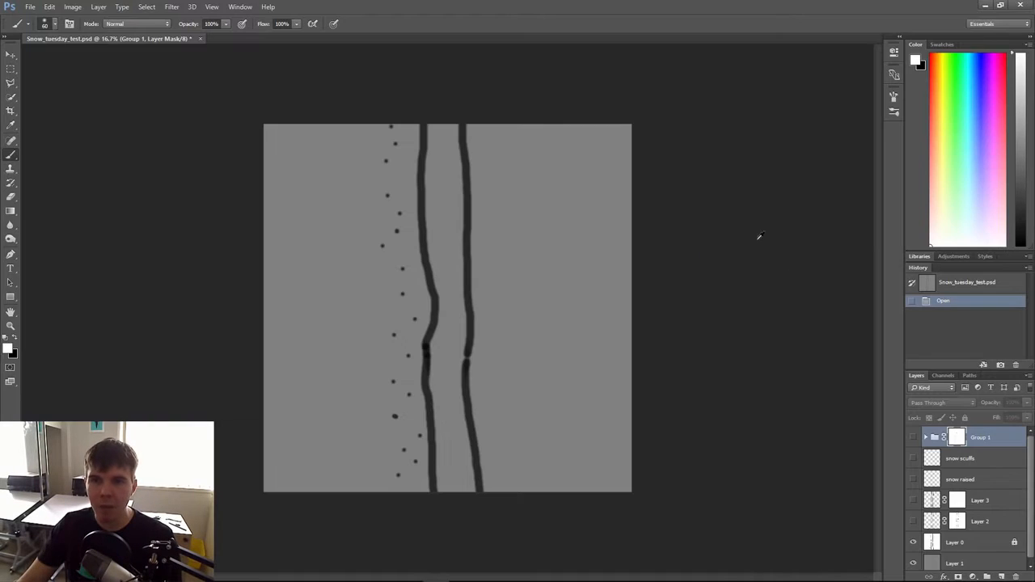
left_click(912, 543)
left_click(912, 522)
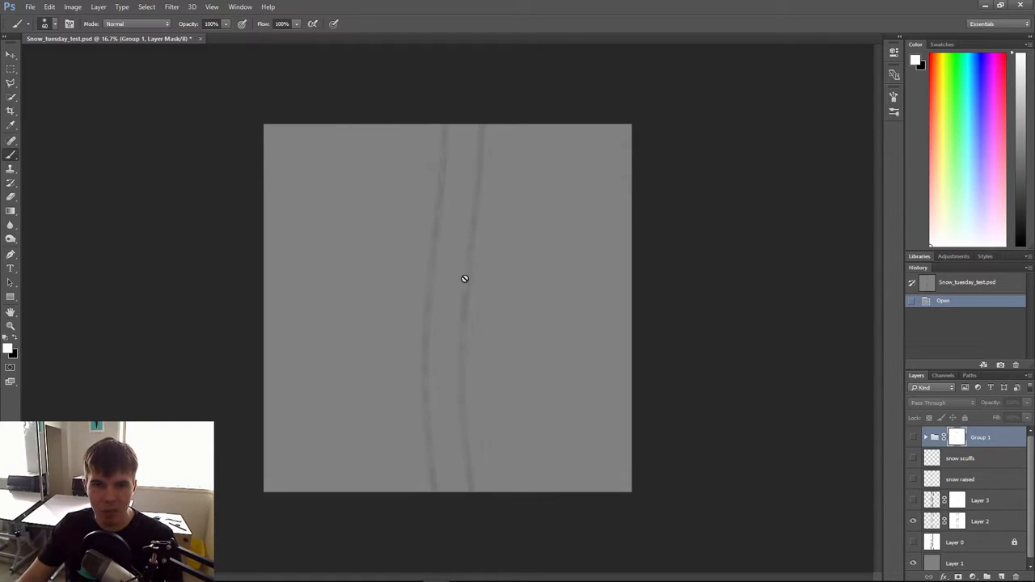
- Show Layer 3, snow raised, snow scuffs and Group 1 to build up the full track map
left_click(912, 501)
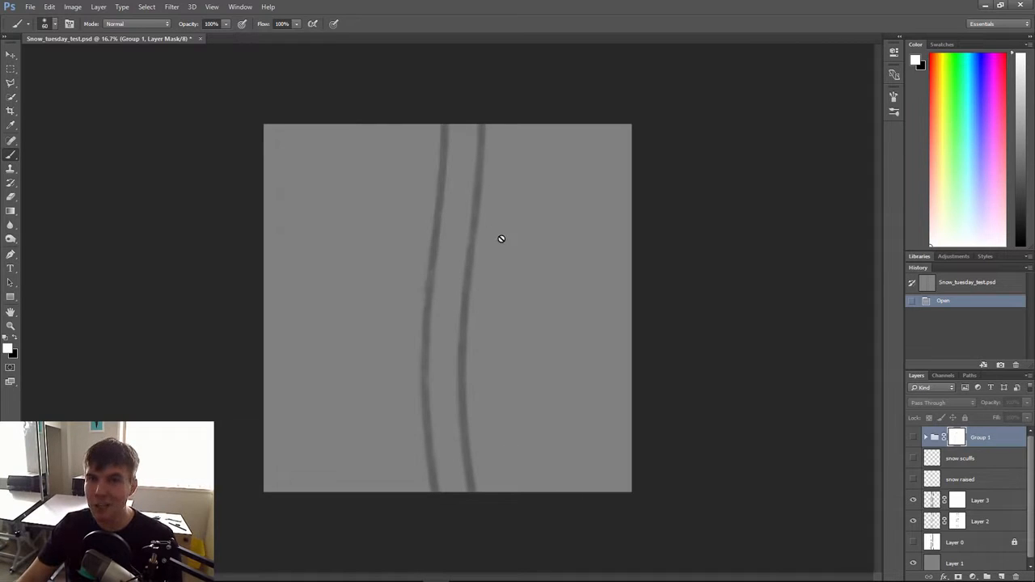
left_click(912, 479)
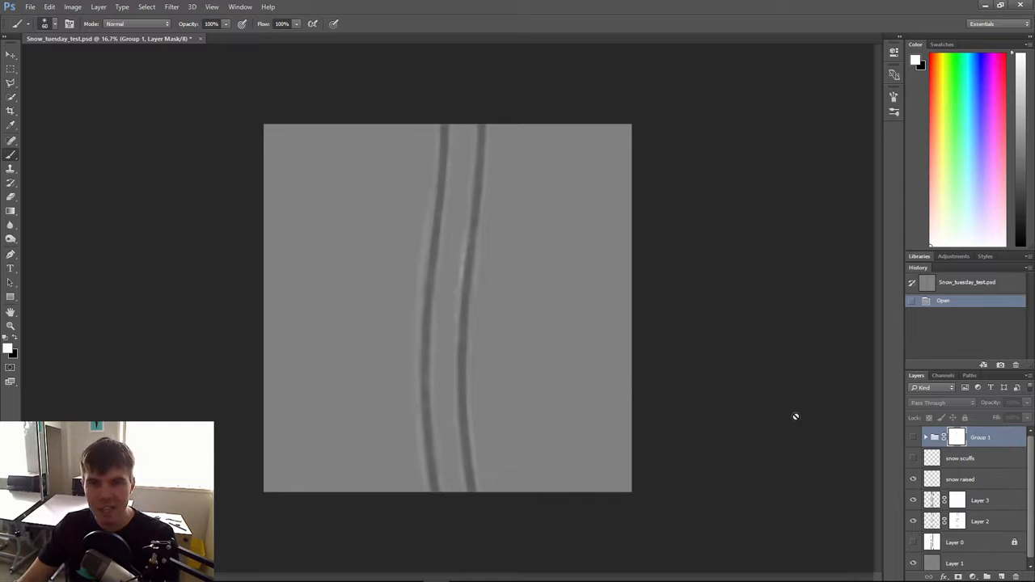
left_click(912, 459)
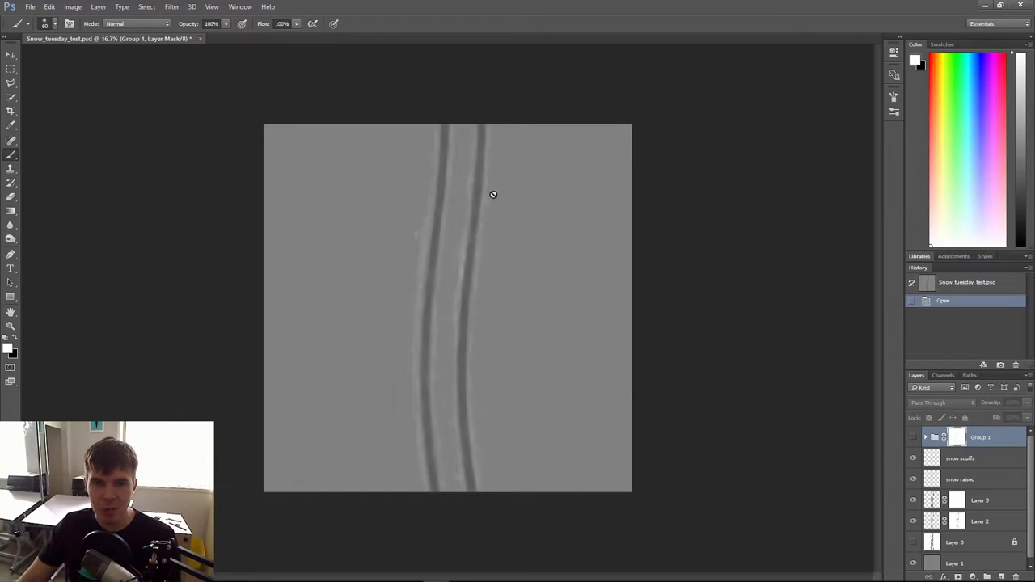
scroll(485, 269, "up", 2, "alt")
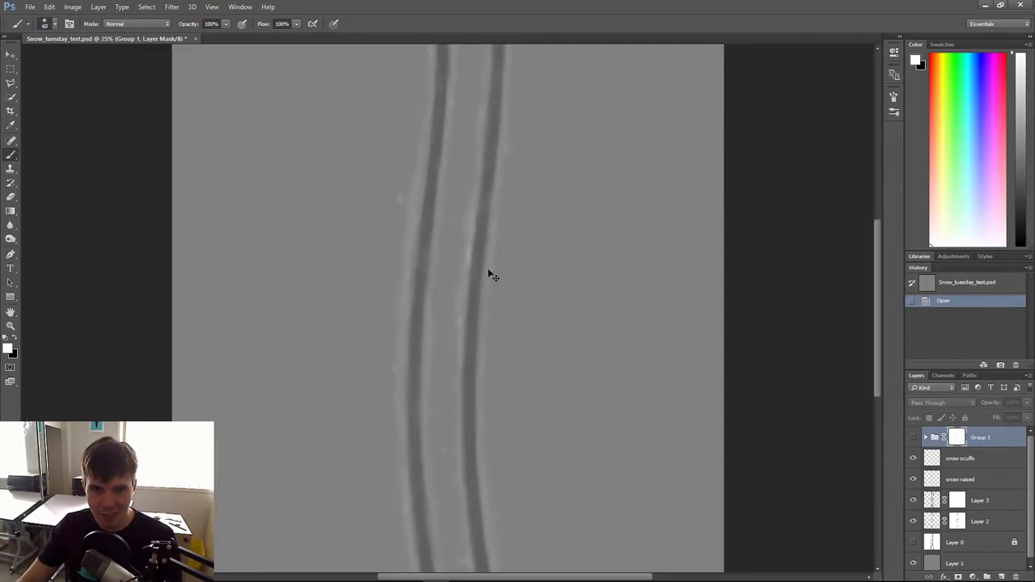
scroll(499, 295, "up", 1, "alt")
left_click(913, 438)
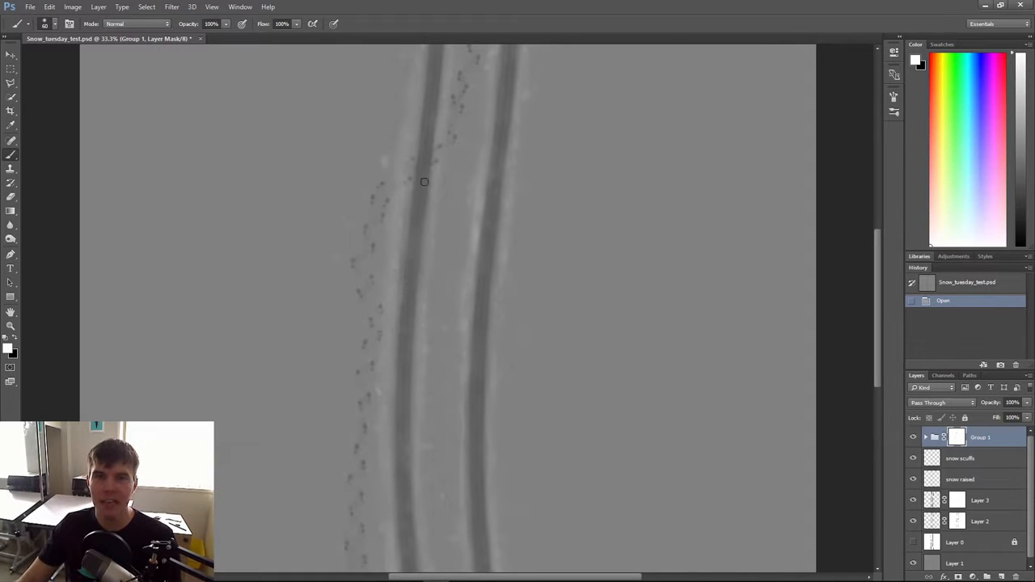
- Switch to Blender, display the world settings and preview the displaced snow plane in rendered shading
key("alt+Tab")
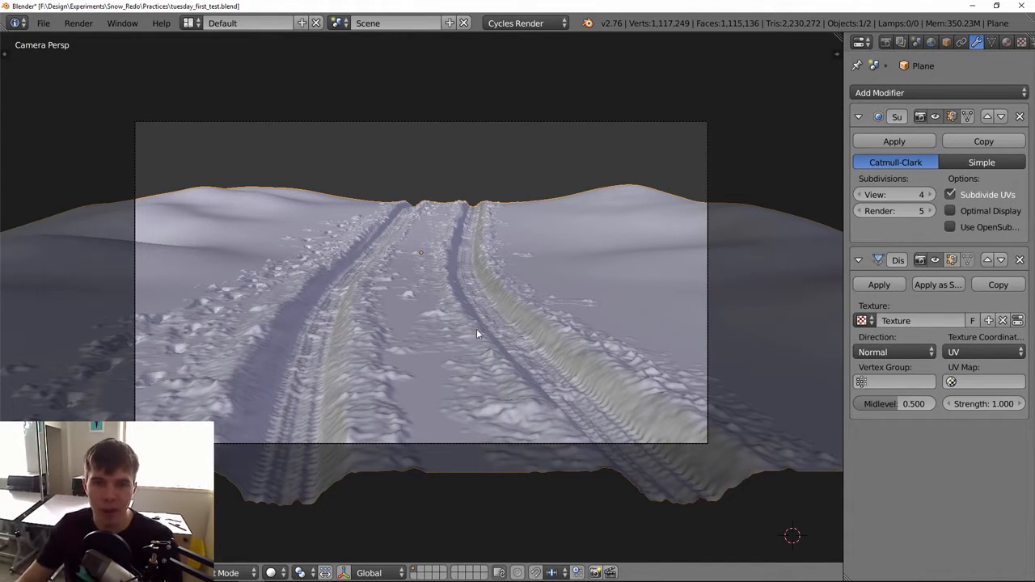
mouse_move(479, 330)
middle_mouse_down()
mouse_move(493, 356)
mouse_move(469, 344)
middle_mouse_up()
scroll(499, 362, "up", 6)
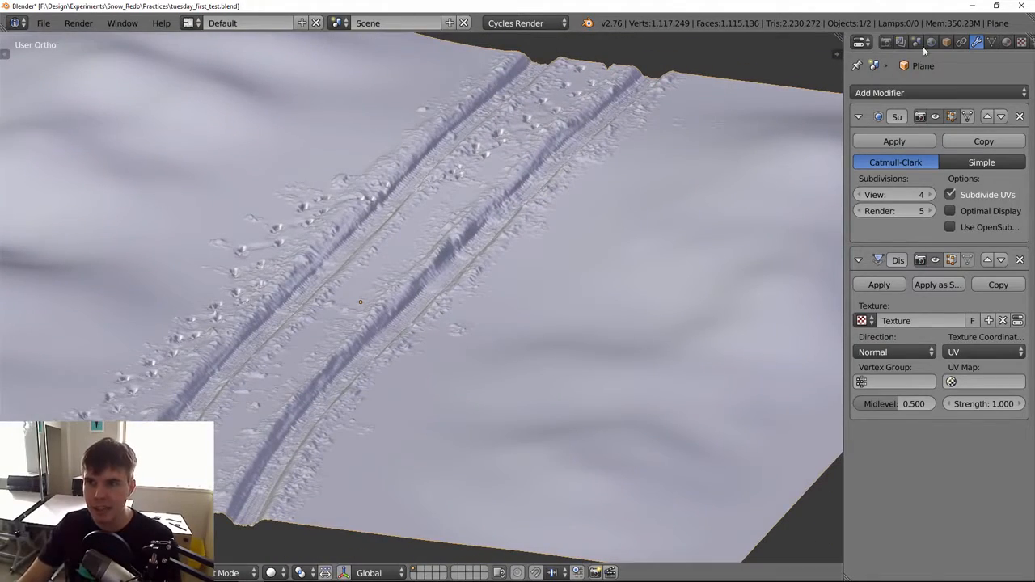
left_click(931, 42)
key("shift+z")
- Look through the sky presets, keeping Morning 12, and examine the rendered snow tracks from other angles
left_click(934, 427)
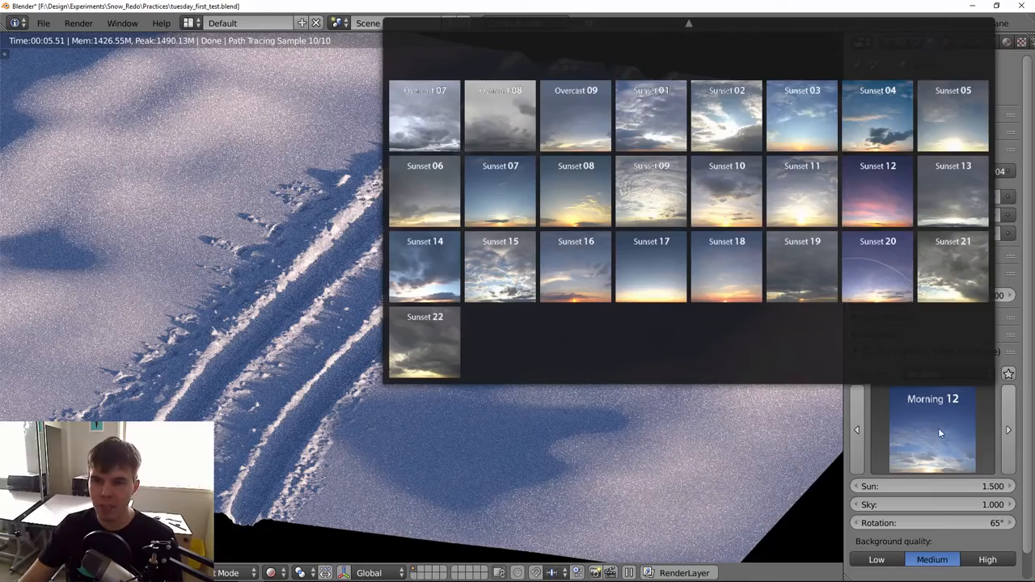
left_click(927, 431)
middle_click_drag(596, 348, 658, 232)
scroll(573, 313, "down", 3)
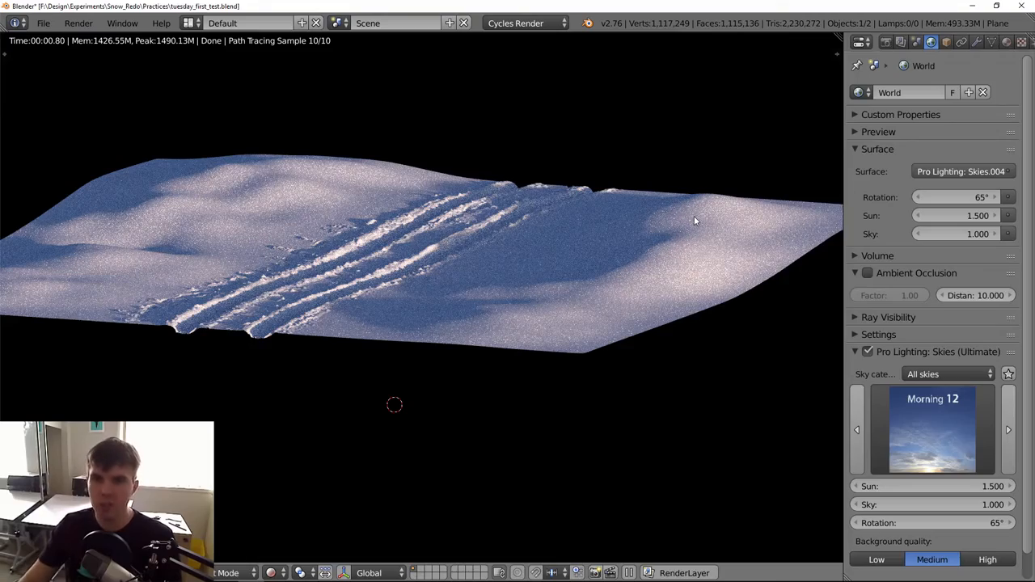
middle_click_drag(551, 256, 672, 221)
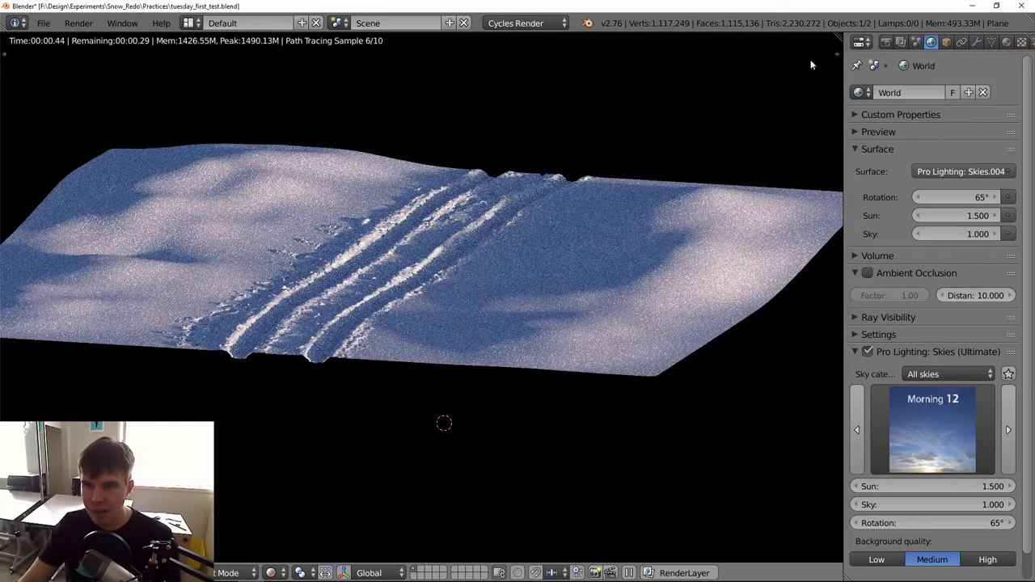
- Split the 3D view and open the nodes of Material.001 in a Node Editor beside the render
left_click_drag(839, 34, 400, 65)
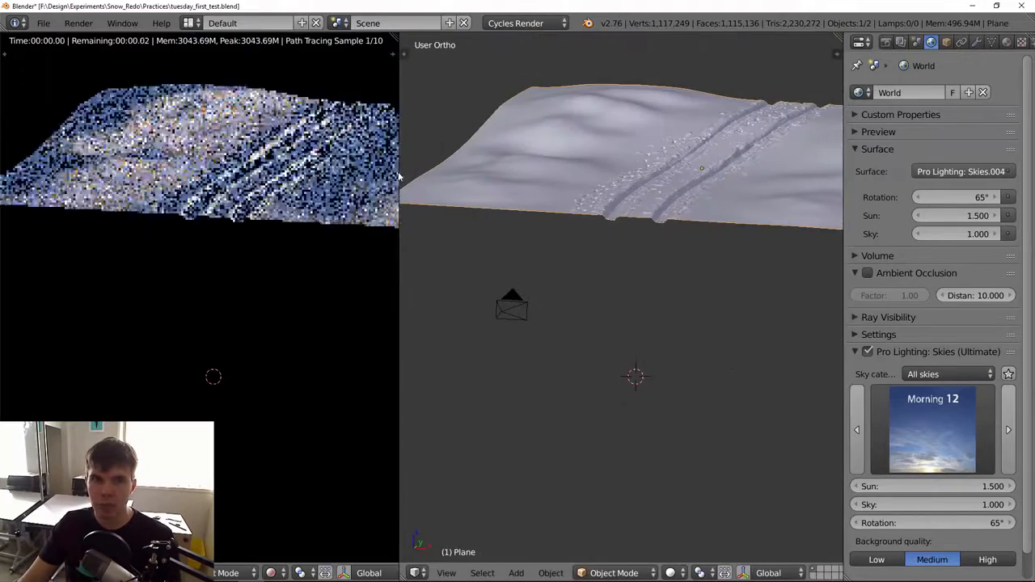
key("shift+F3")
key("n")
middle_click_drag(580, 338, 739, 275)
scroll(739, 280, "up", 3)
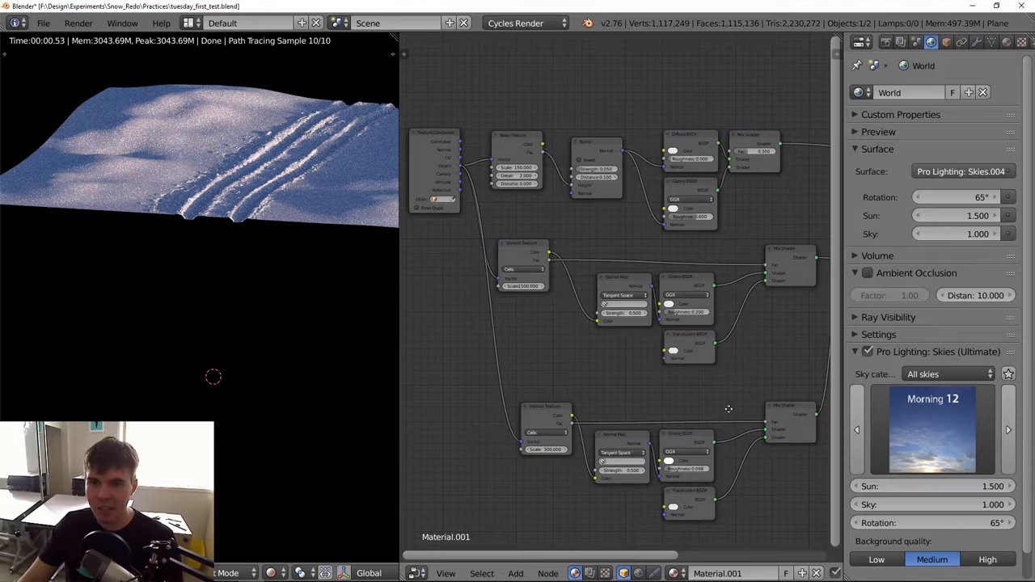
- Examine the snow material's diffuse and glossy base, its two Voronoi glint branches and the mix shaders that combine them
middle_click_drag(753, 421, 688, 386)
middle_click_drag(724, 346, 680, 363)
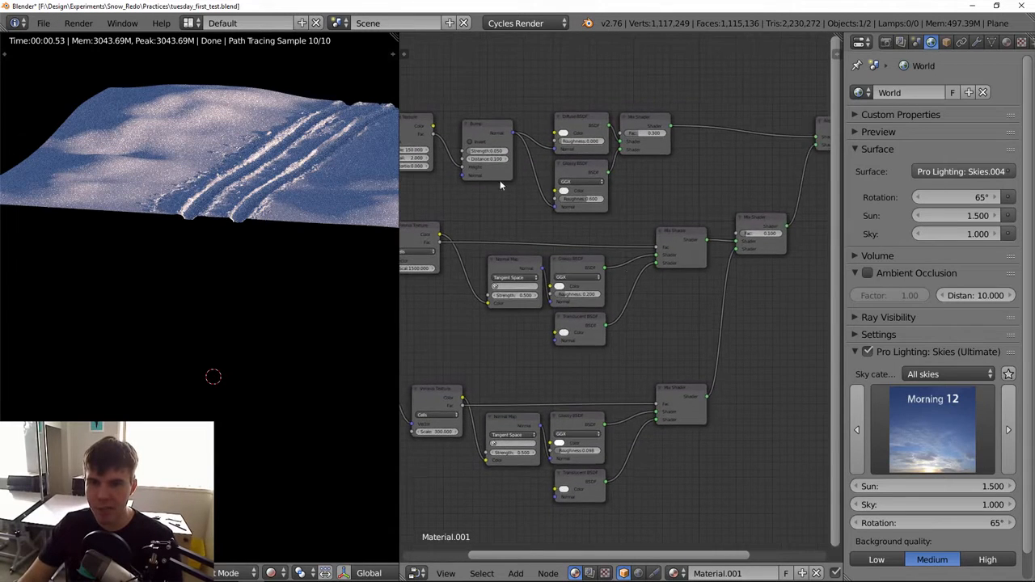
middle_click_drag(551, 216, 597, 249)
scroll(638, 332, "up", 2)
scroll(638, 340, "down", 6)
key("a")
key("b")
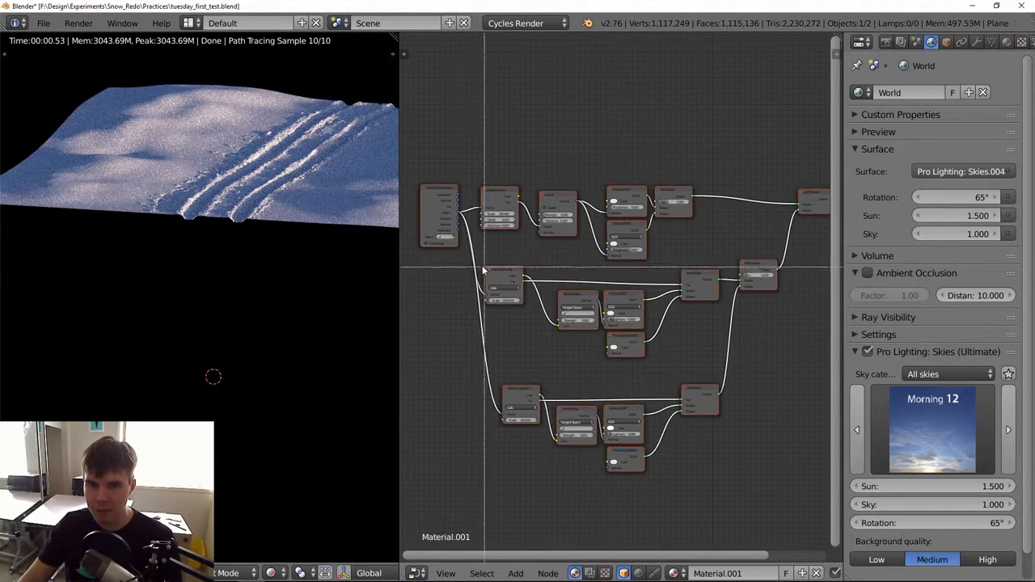
left_click_drag(466, 260, 758, 346)
key("a")
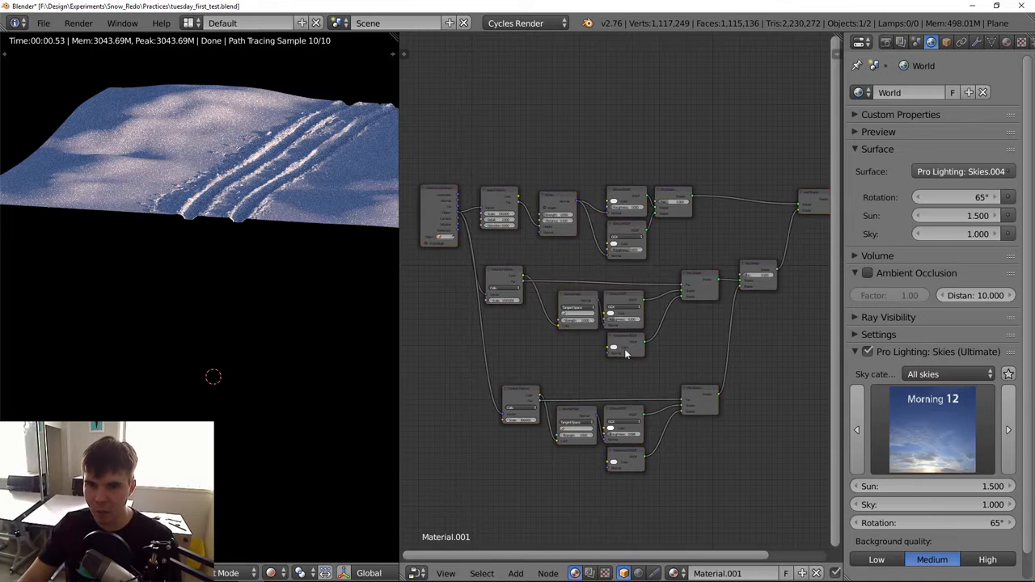
scroll(630, 298, "up", 2)
middle_click_drag(558, 228, 641, 358)
scroll(640, 358, "up", 3)
middle_click_drag(683, 283, 556, 261)
middle_click_drag(671, 374, 654, 371)
middle_click_drag(785, 412, 662, 353)
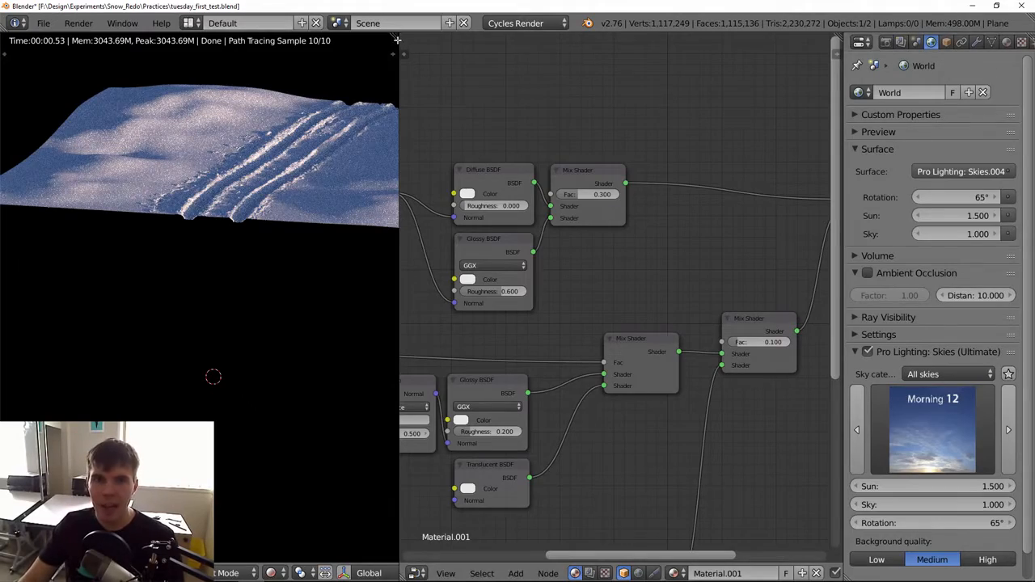
- Merge the Node Editor area back into the 3D view and start a new file from the startup scene
left_click_drag(426, 42, 517, 48)
middle_click_drag(598, 215, 561, 381, "shift")
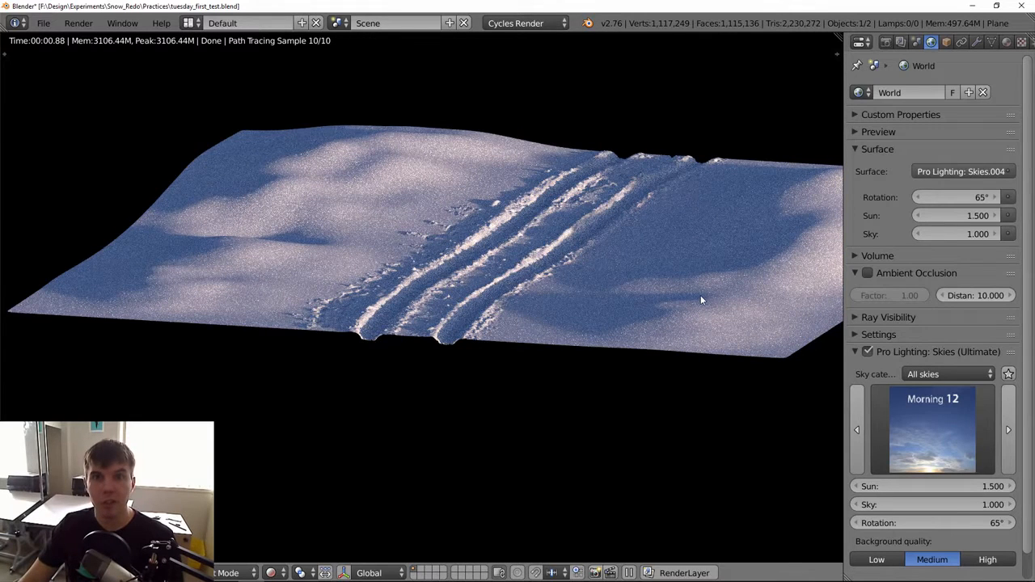
left_click(42, 23)
left_click(64, 41)
key("Return")
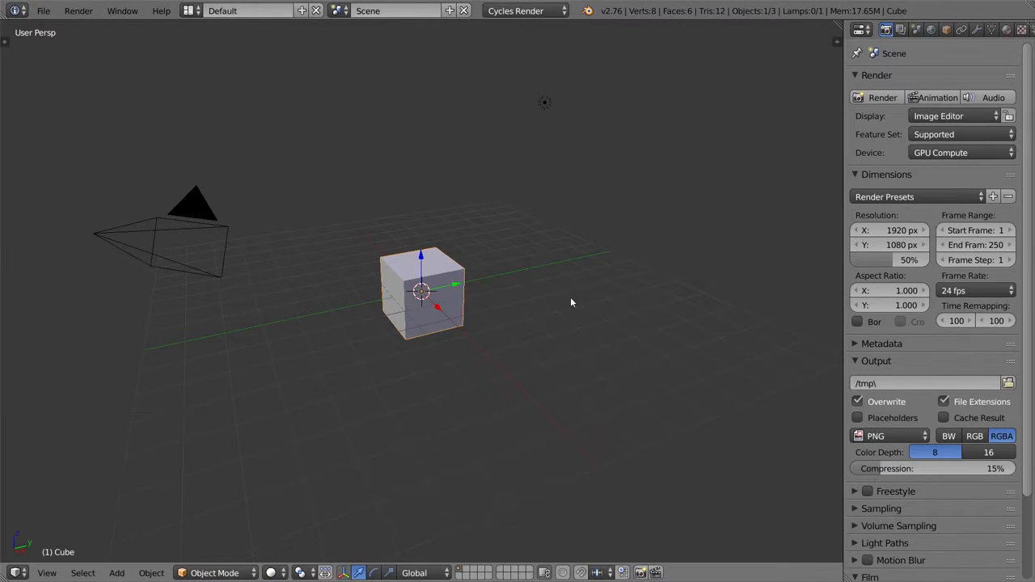
- Delete the default cube and the lamp from the scene
key("x")
left_click(537, 270)
right_click(541, 148)
key("x")
left_click(541, 149)
middle_click_drag(464, 276, 577, 304)
- Add a mesh plane at the centre of the scene
key("shift+a")
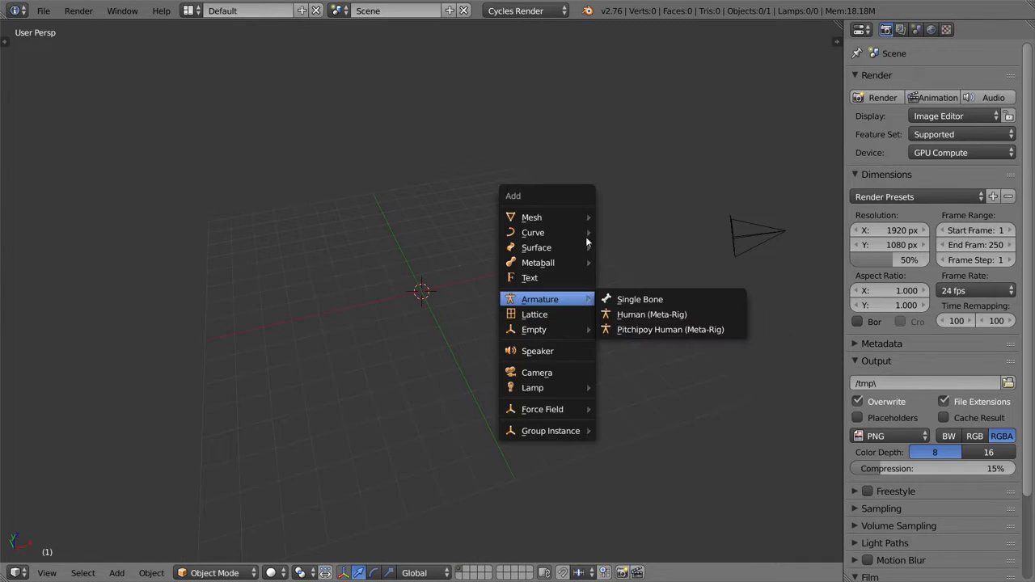
mouse_move(521, 215)
left_click(621, 216)
middle_click_drag(530, 363, 485, 317)
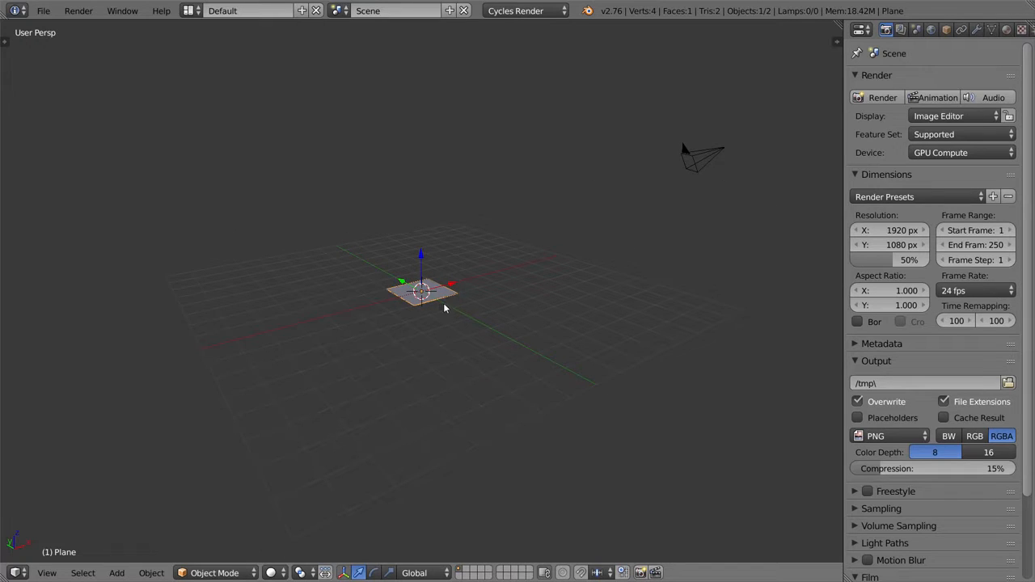
- Scale the plane up to cover most of the grid floor and apply its scale
key("s")
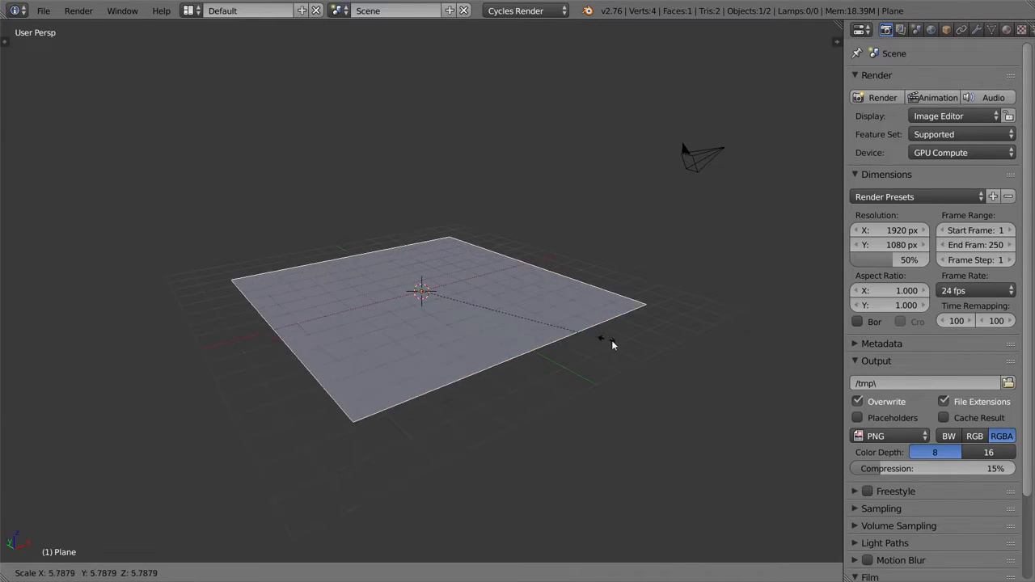
left_click(677, 358)
middle_click_drag(677, 358, 711, 420)
mouse_move(488, 311)
middle_mouse_down()
mouse_move(474, 307)
mouse_move(525, 324)
mouse_move(474, 316)
mouse_move(492, 320)
middle_mouse_up()
scroll(492, 320, "up", 2)
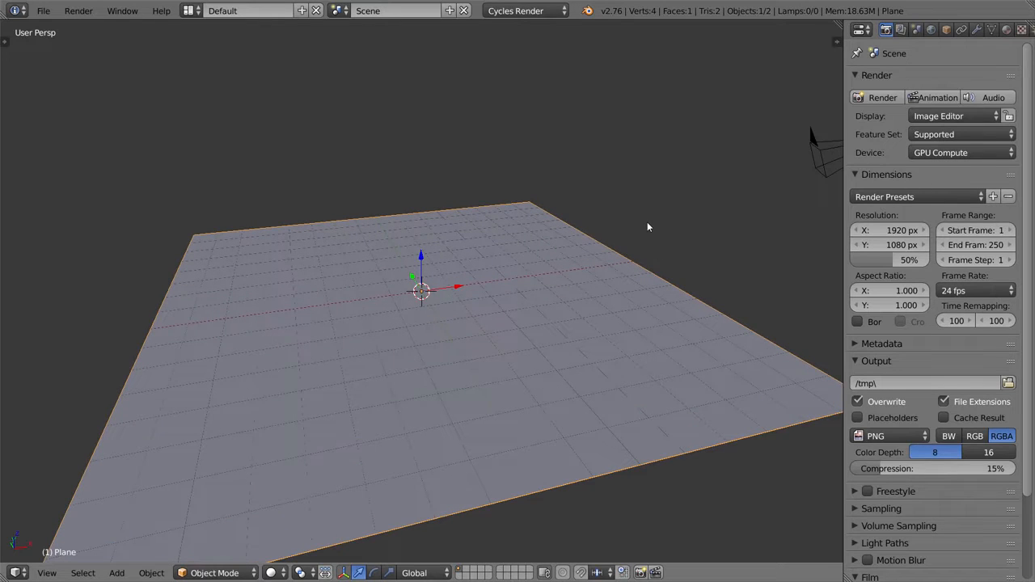
key("ctrl+a")
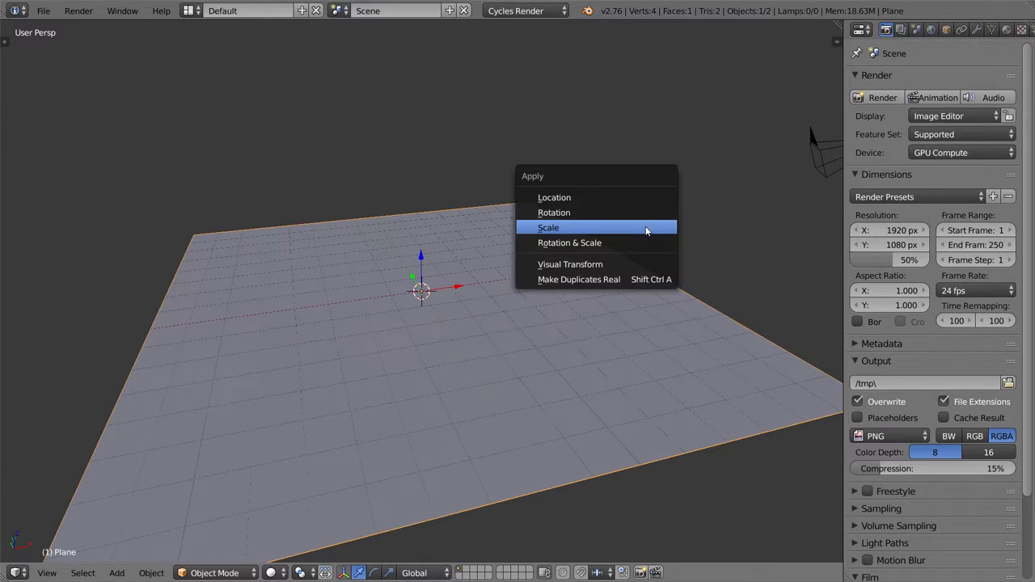
left_click(637, 230)
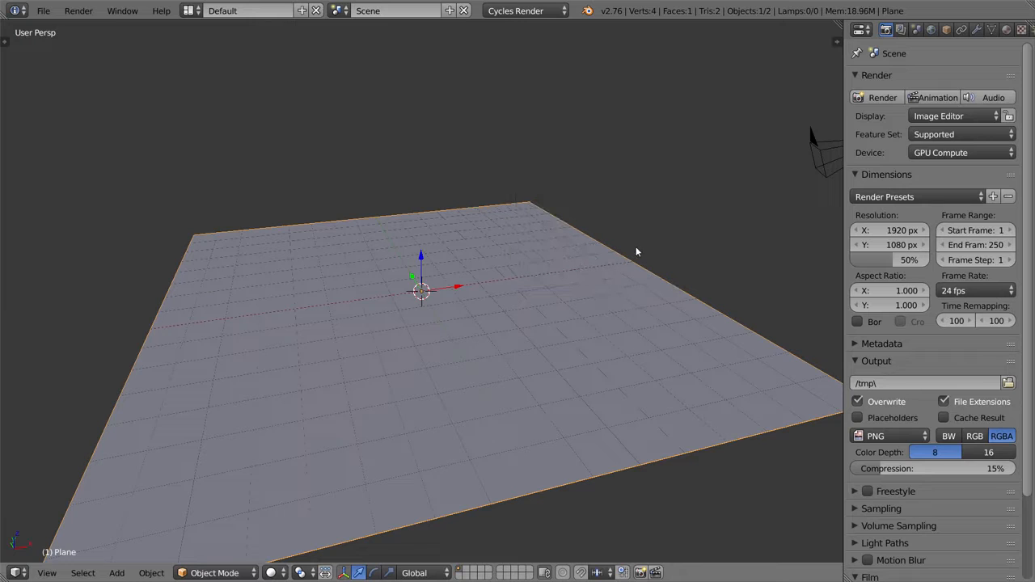
- Enter Edit Mode on the plane
left_click(975, 29)
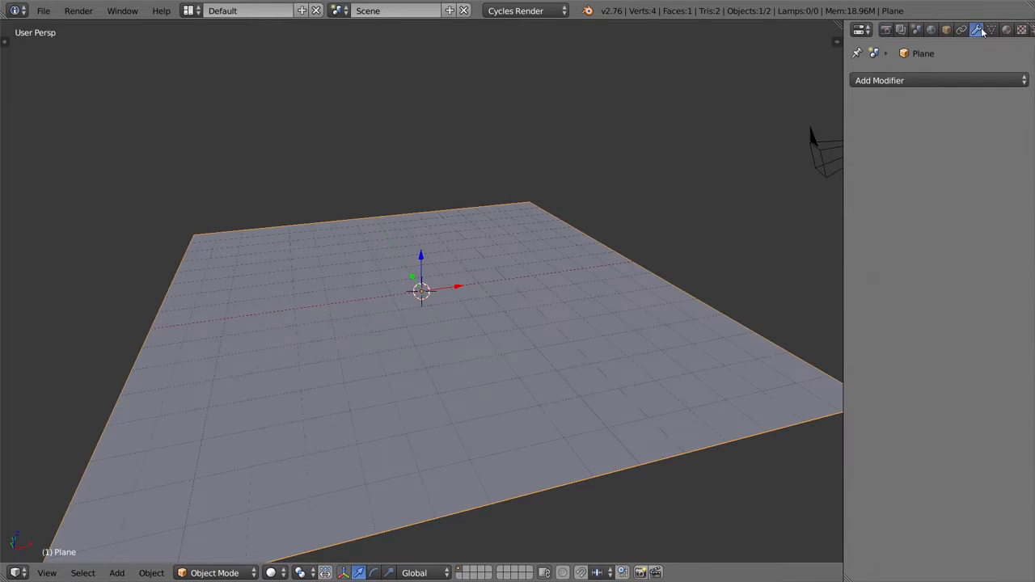
left_click(885, 29)
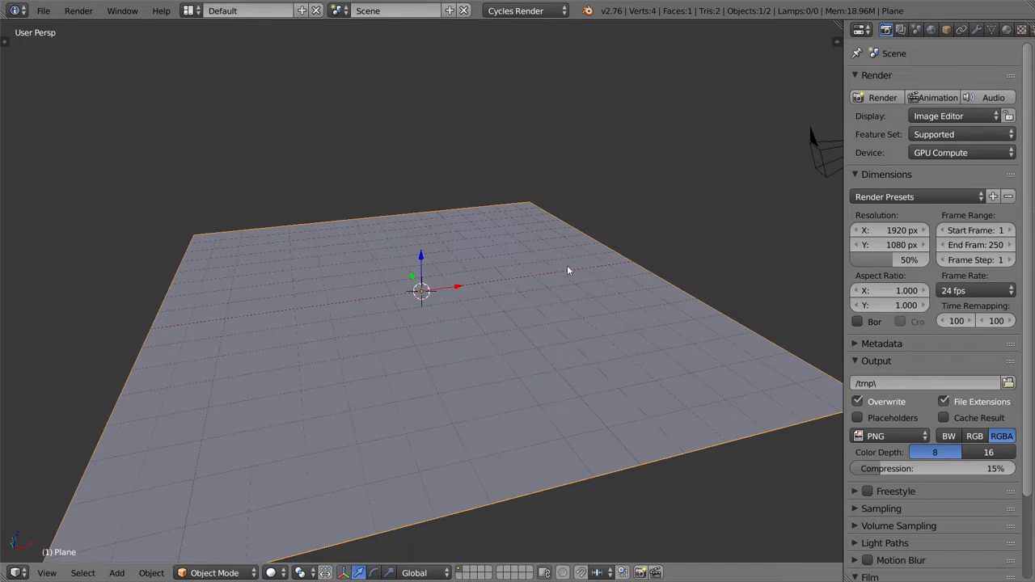
scroll(546, 274, "down", 2)
middle_click_drag(546, 274, 491, 254)
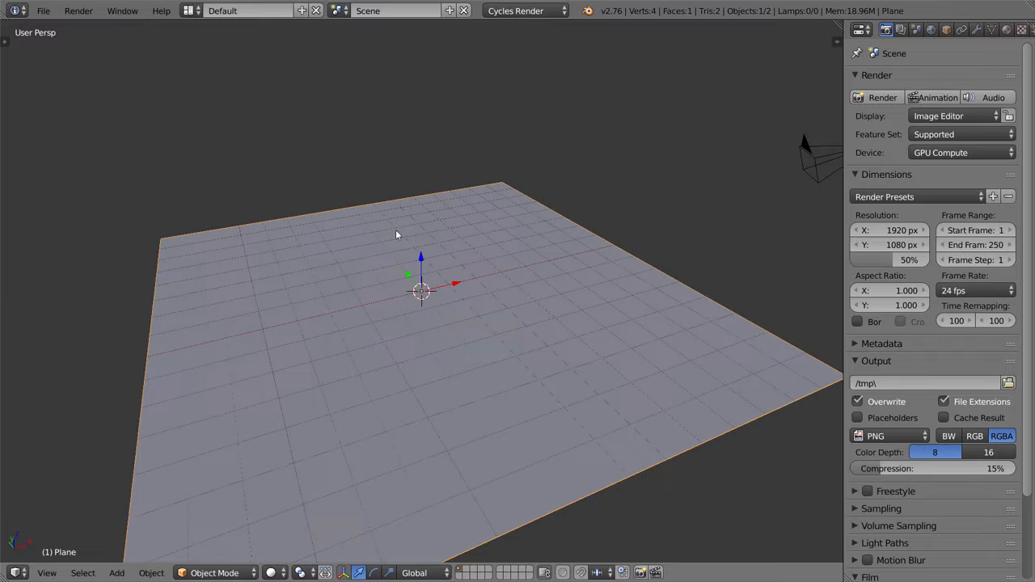
key("Tab")
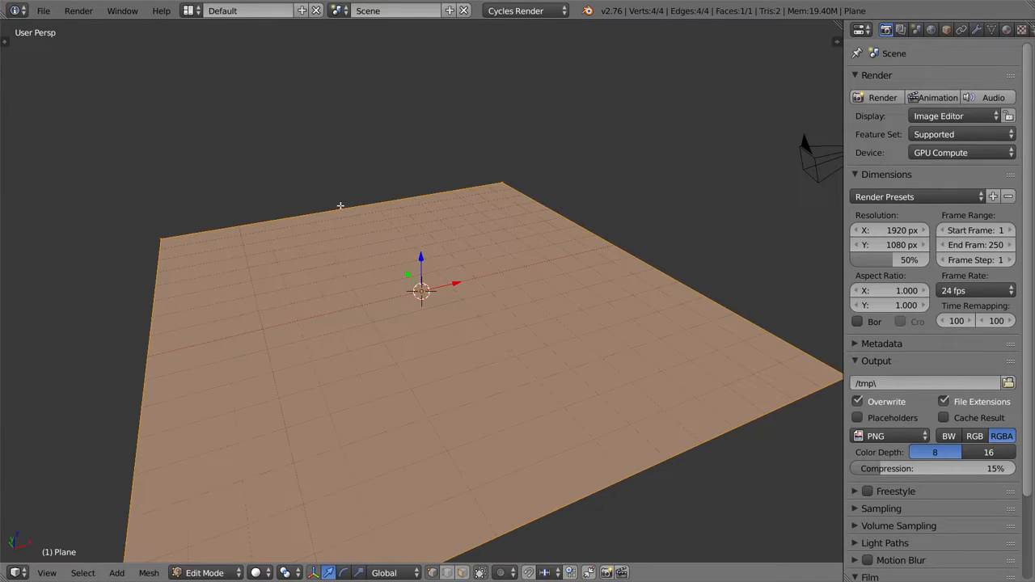
right_click(171, 235)
key("g")
right_click(518, 182)
right_click(509, 188)
key("g")
right_click(535, 177)
- Select the whole plane mesh and subdivide it with 65 cuts
key("a")
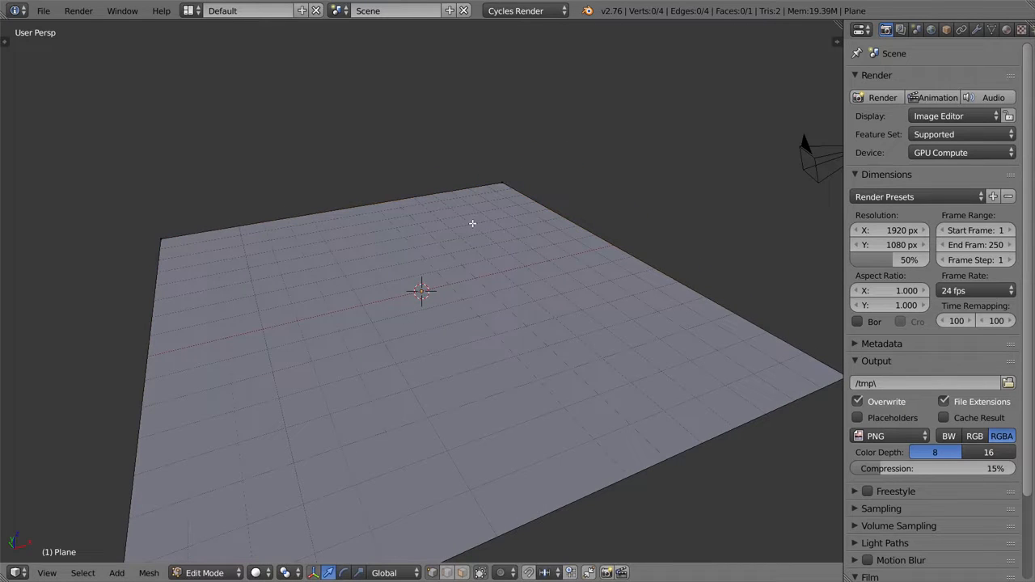
key("a")
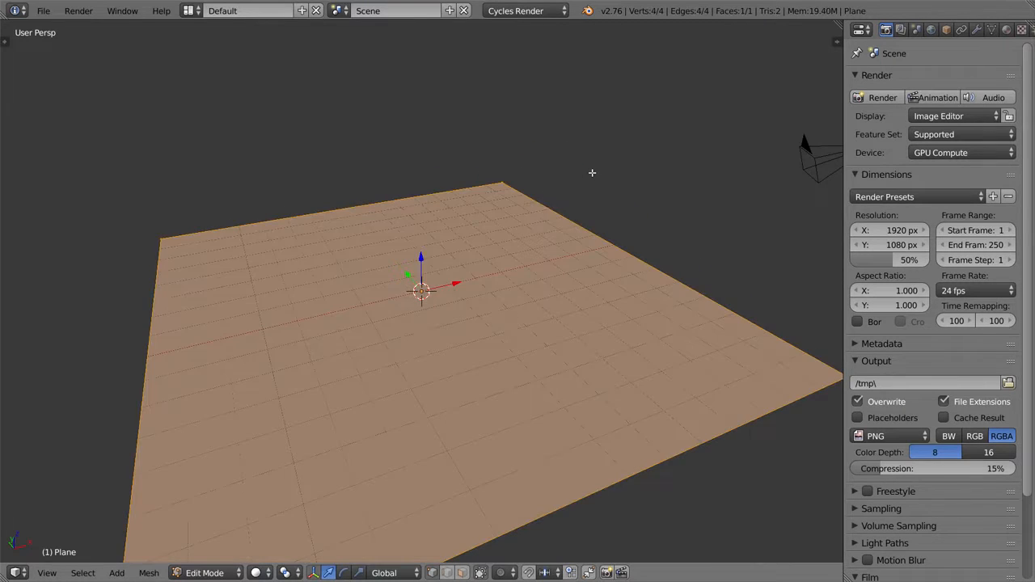
key("w")
left_click(591, 174)
key("t")
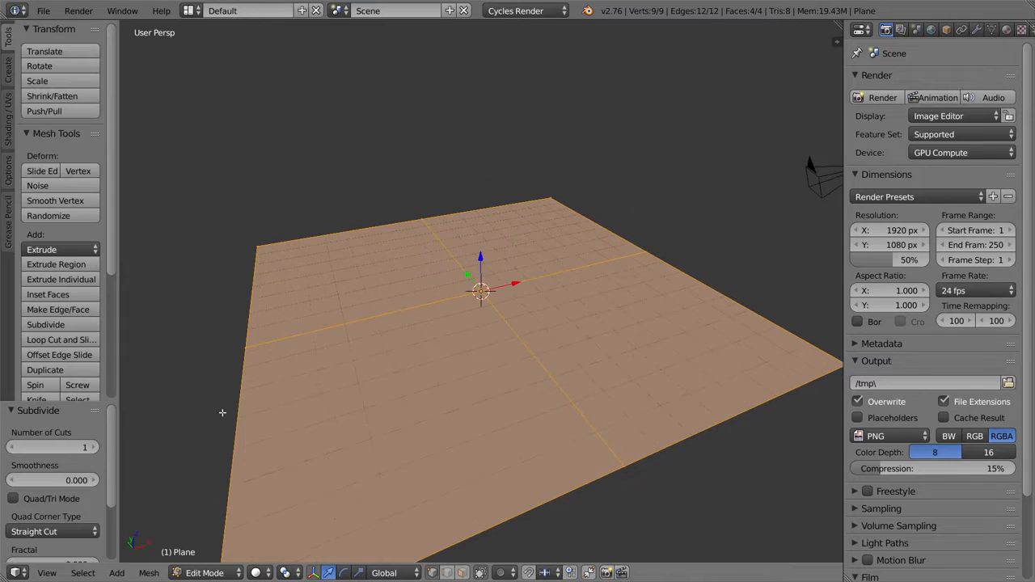
left_click(70, 448)
type("65")
key("Return")
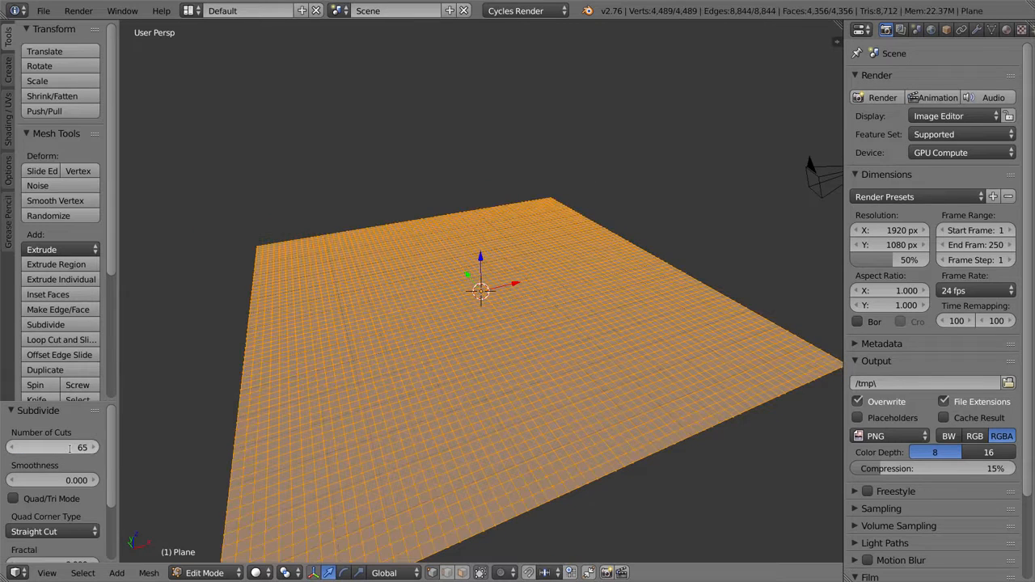
scroll(428, 434, "up", 4)
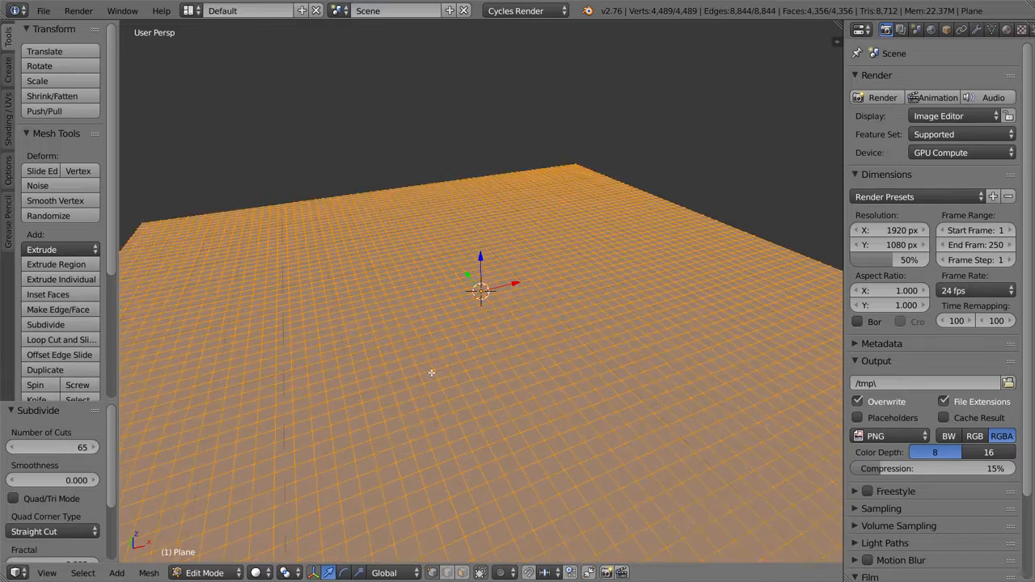
- Hide the tool shelf and return the subdivided plane to Object Mode
scroll(496, 337, "up", 1)
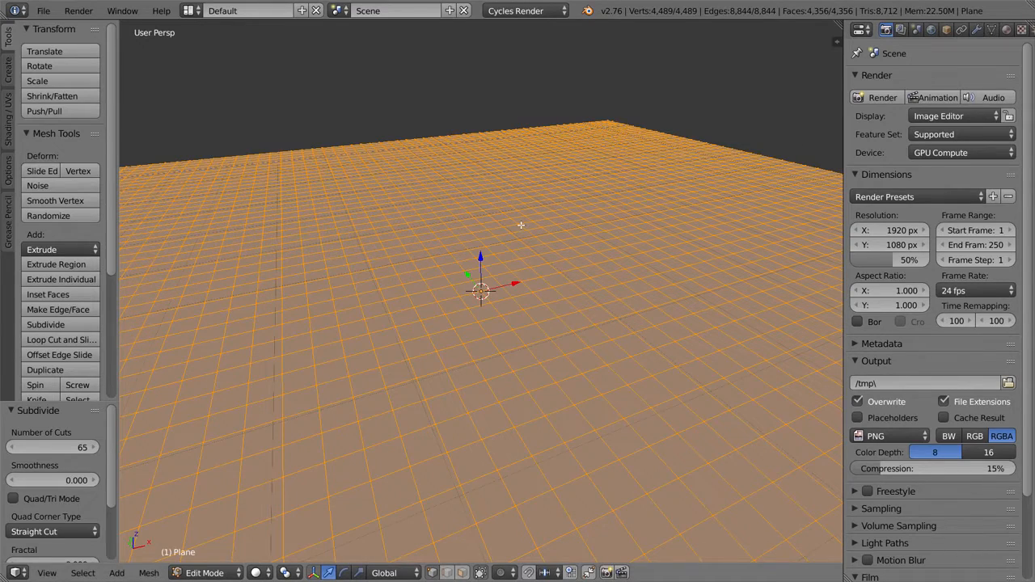
key("t")
scroll(520, 224, "down", 3)
scroll(513, 224, "up", 3)
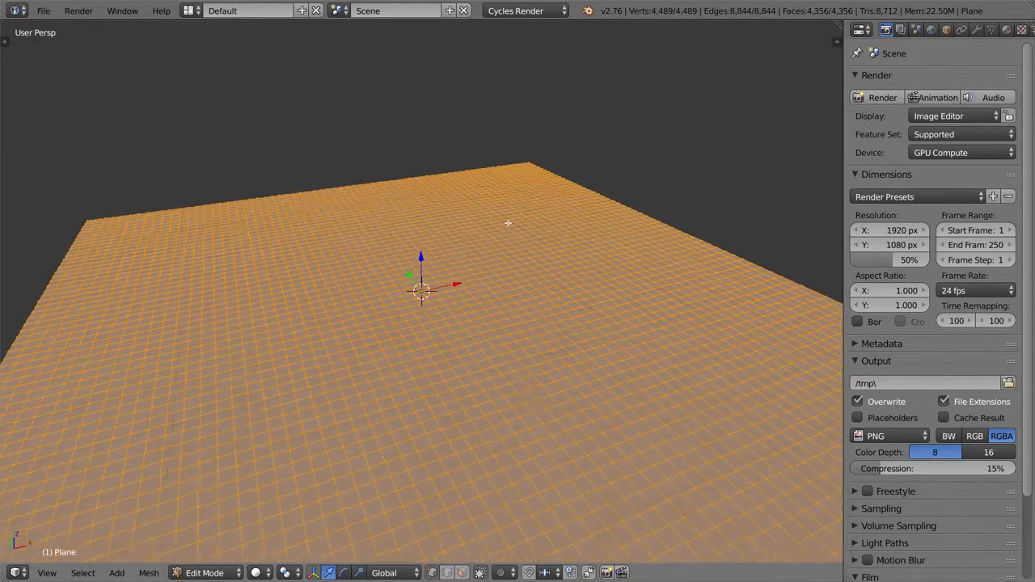
key("Tab")
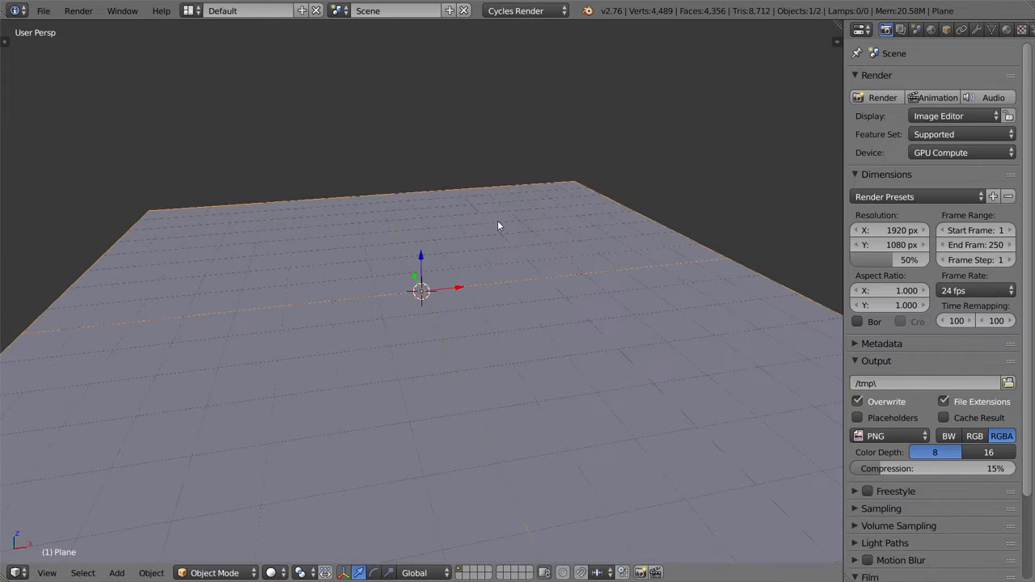
- Look through the camera, select it, and move it up and along its view axis to sit above the plane
key("KP_1")
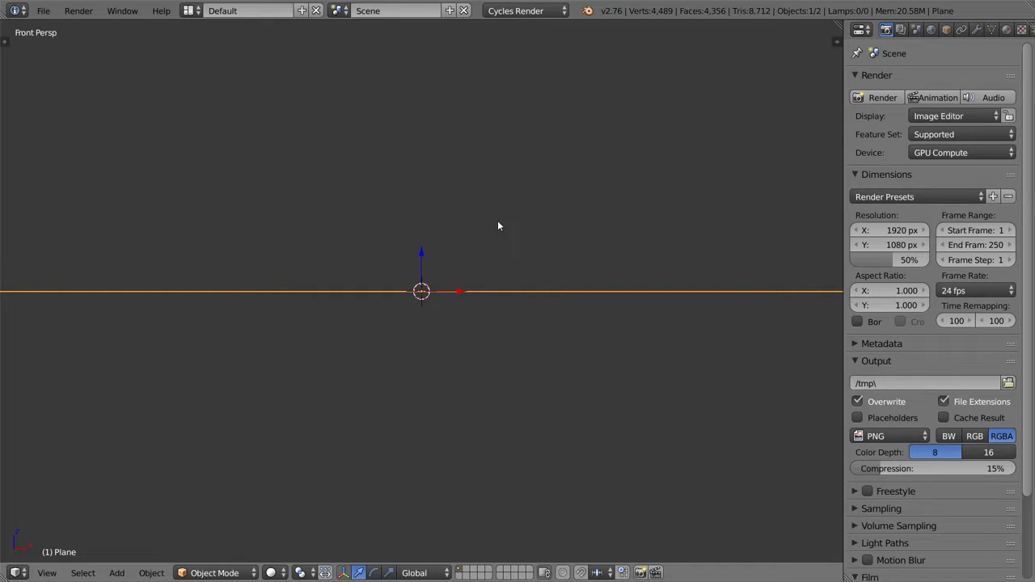
key("KP_0")
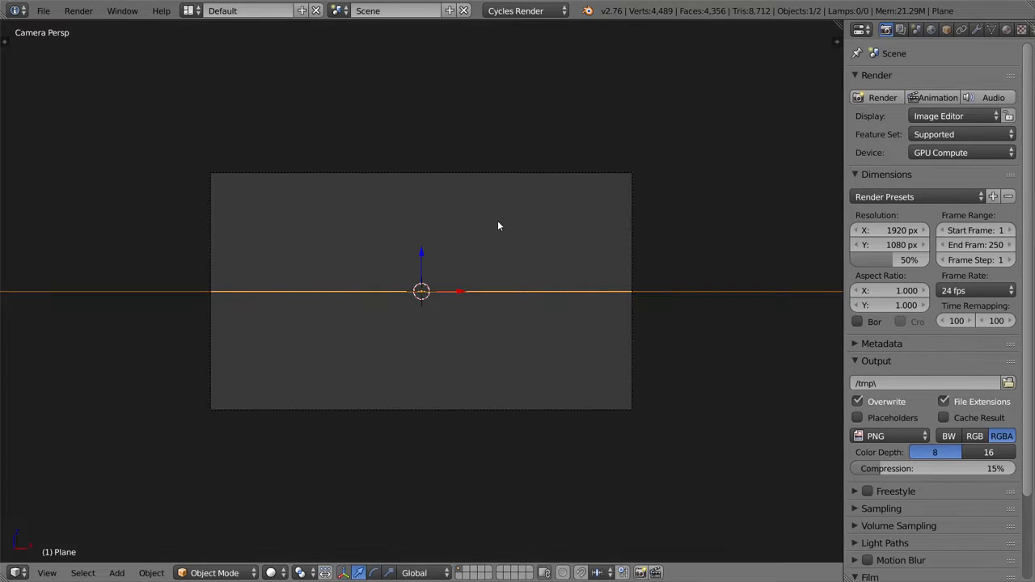
right_click(624, 235)
key("g")
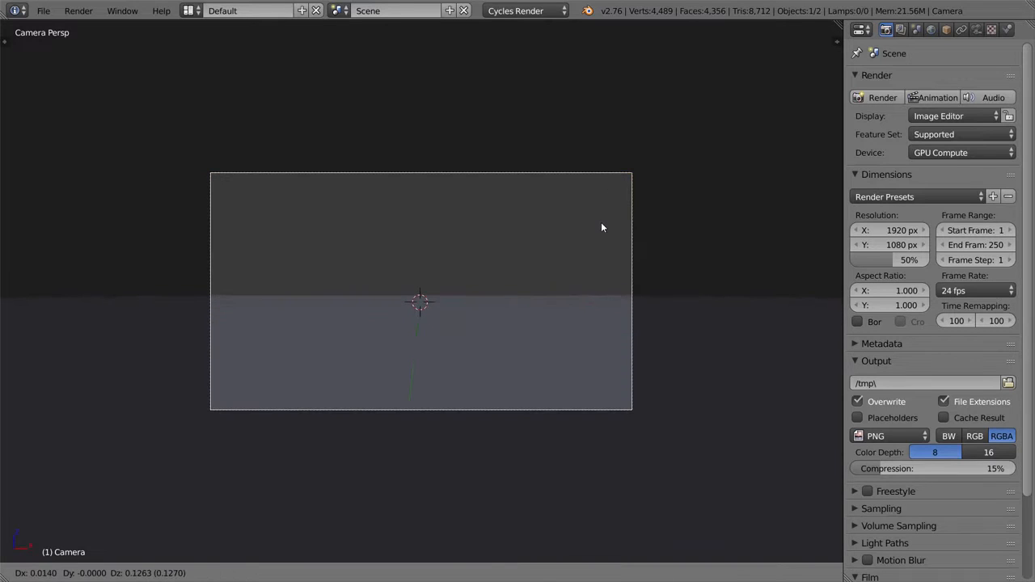
left_click(601, 223)
key("g")
key("z")
key("z")
left_click(632, 282)
key("g")
key("z")
left_click(637, 272)
- Tilt the camera slightly down about the global X axis, back it away along its local Z, and adjust its height
key("r")
key("x")
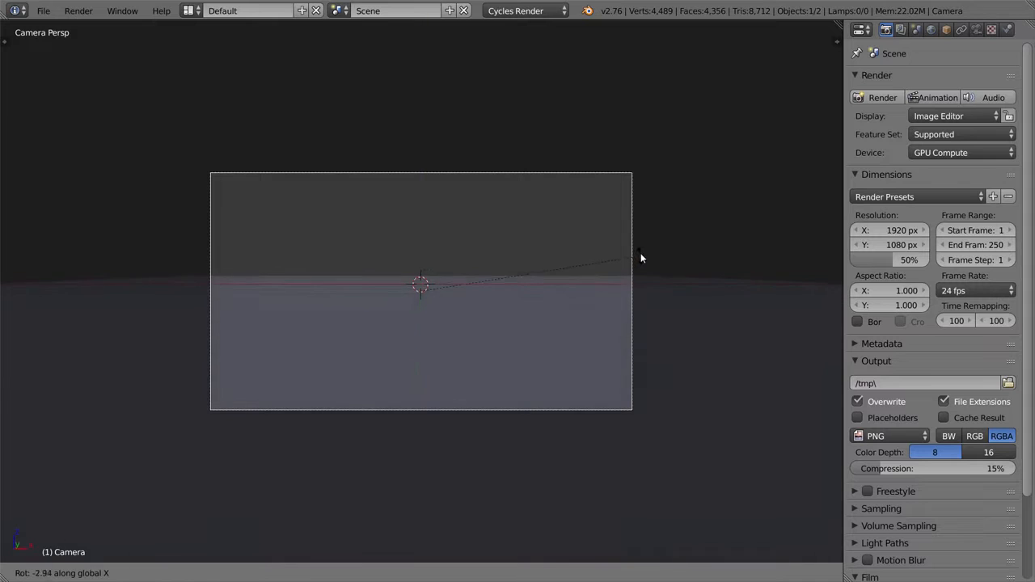
left_click(642, 247)
key("g")
left_click(641, 240)
key("g")
key("z")
key("z")
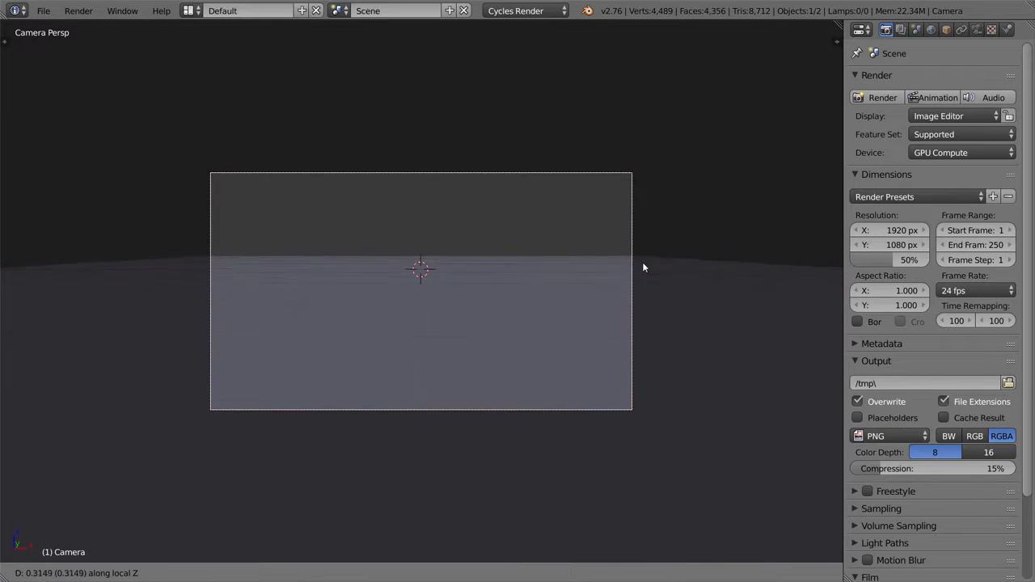
left_click(644, 276)
key("g")
key("z")
left_click(666, 240)
- Adjust the camera's tilt about the global X axis and shift it slightly along the global Y axis
key("r")
key("x")
left_click(663, 215)
key("g")
key("y")
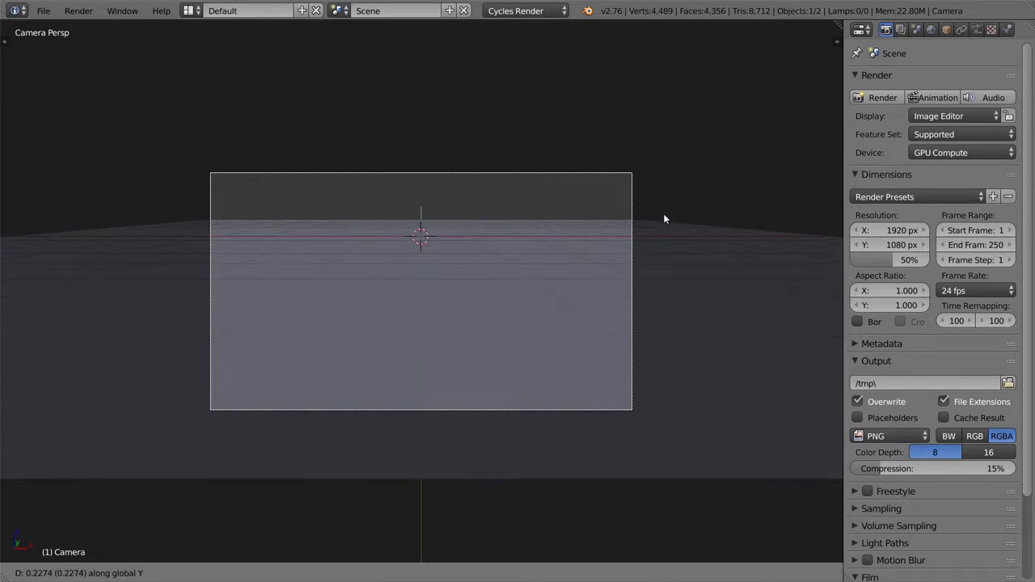
left_click(664, 215)
key("r")
key("x")
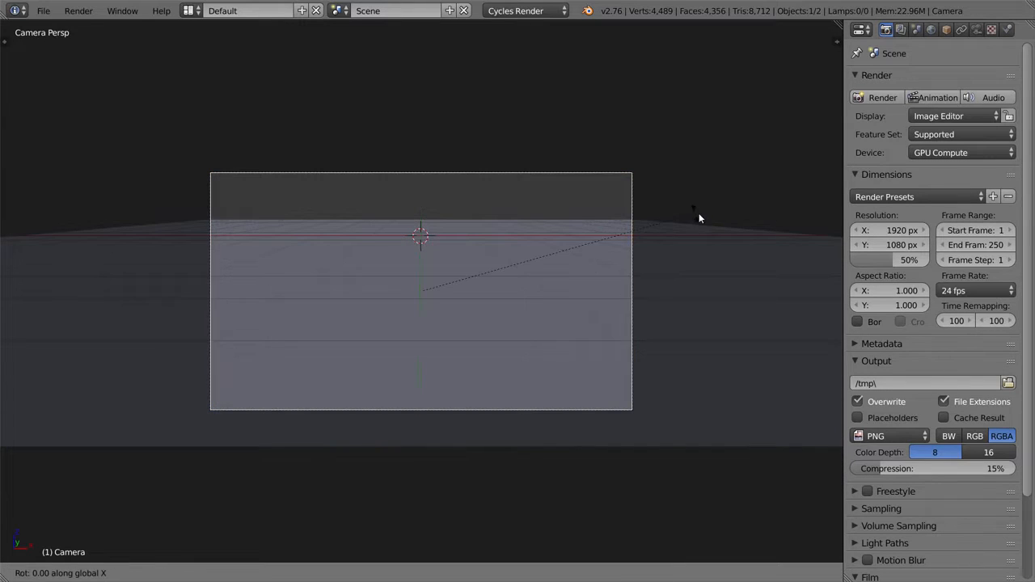
left_click(700, 203)
- Fine-tune the camera's height and X tilt so the plane's horizon lies about a quarter down from the frame's upper edge
key("g")
key("z")
left_click(700, 203)
key("r")
key("x")
left_click(697, 208)
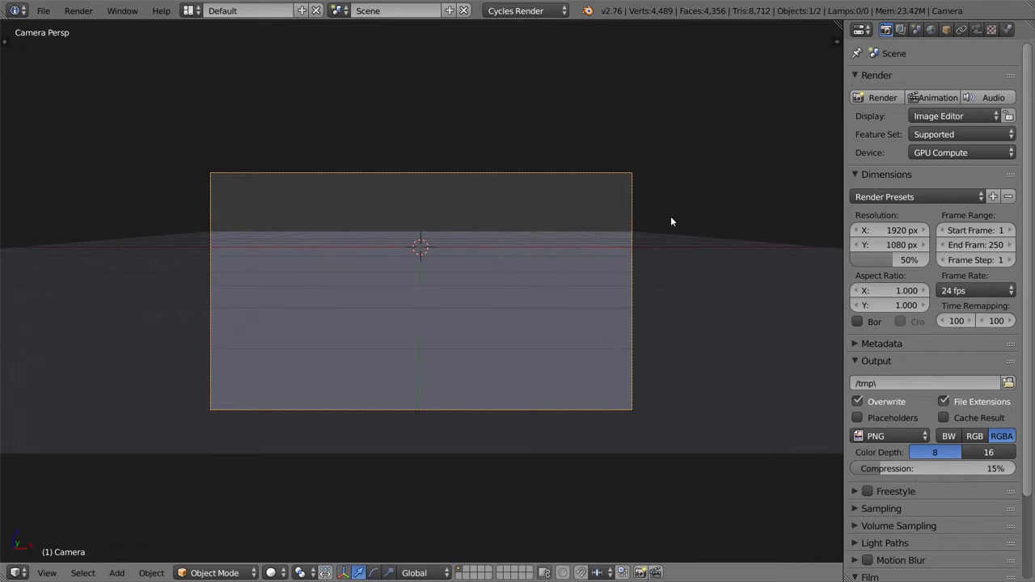
key("g")
key("z")
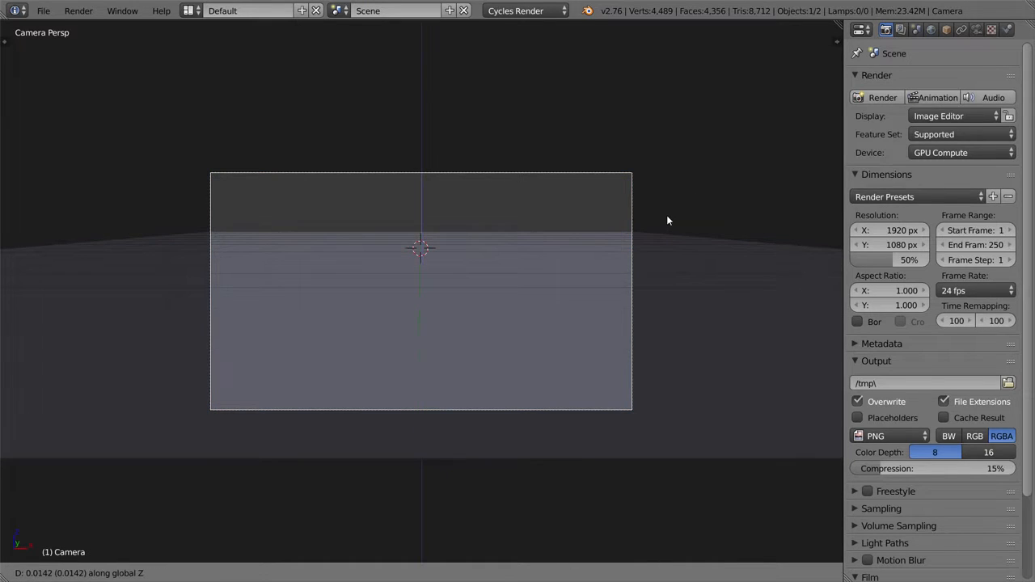
left_click(667, 216)
key("g")
key("z")
left_click(667, 208)
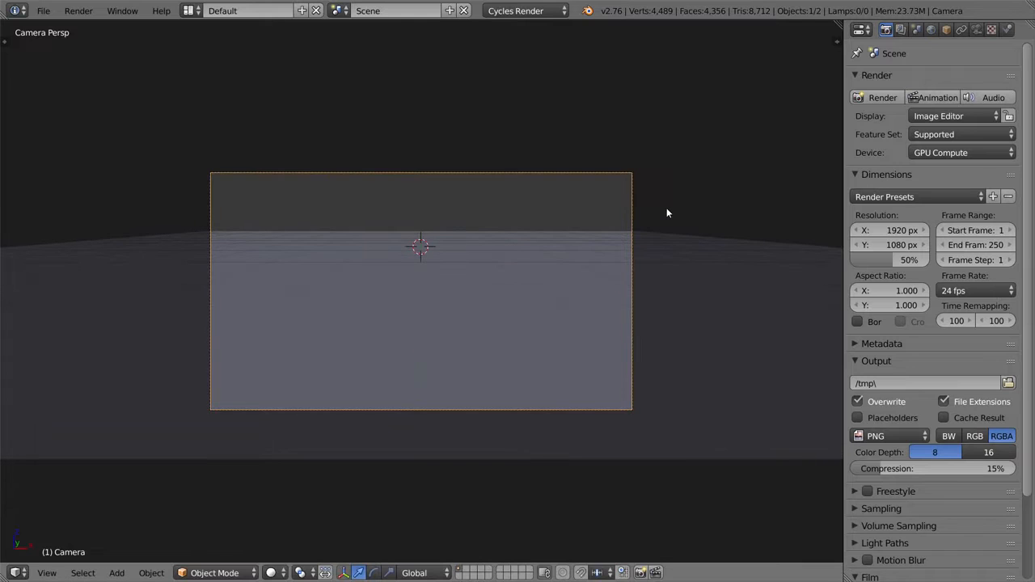
- With the plane selected, hide the transform manipulator and split the 3D view to add a UV/Image Editor beside it
right_click(309, 224)
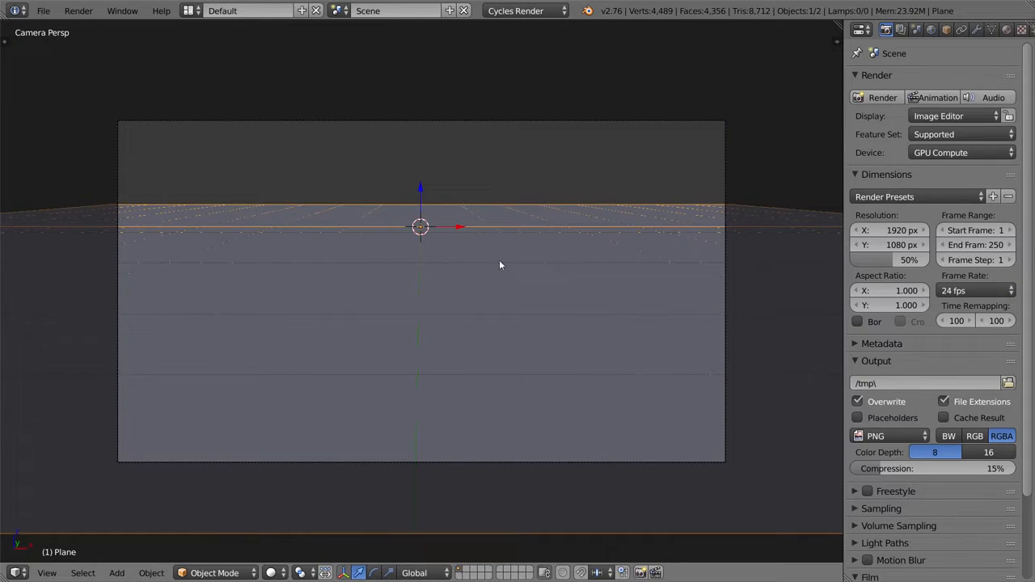
key("ctrl+space")
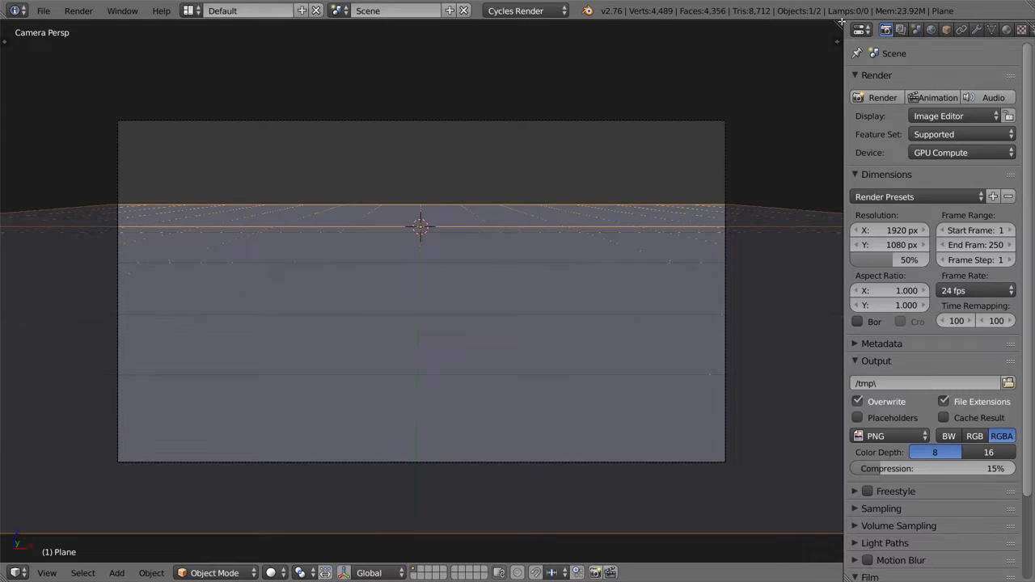
left_click_drag(838, 22, 440, 36)
left_click(456, 572)
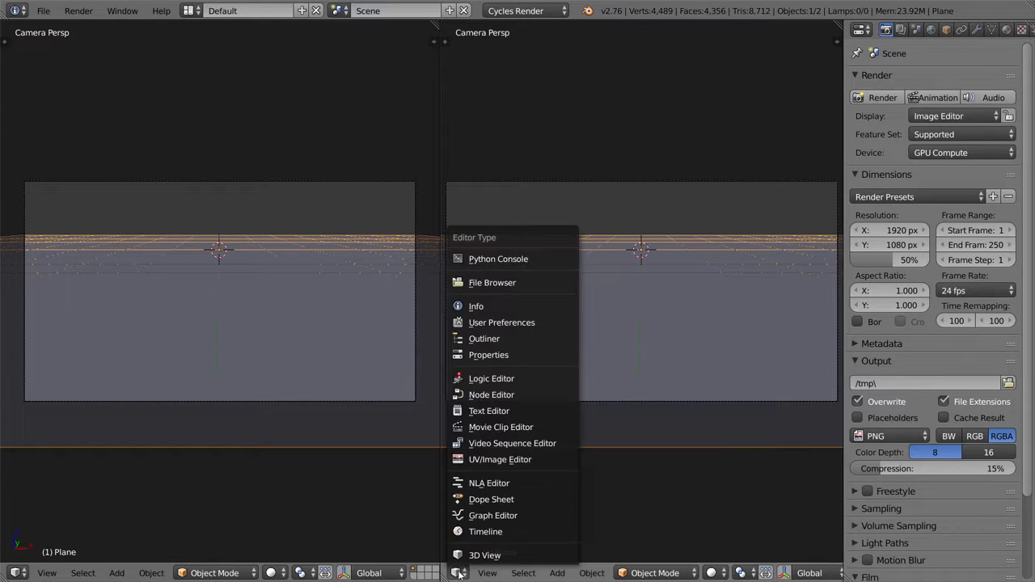
left_click(510, 459)
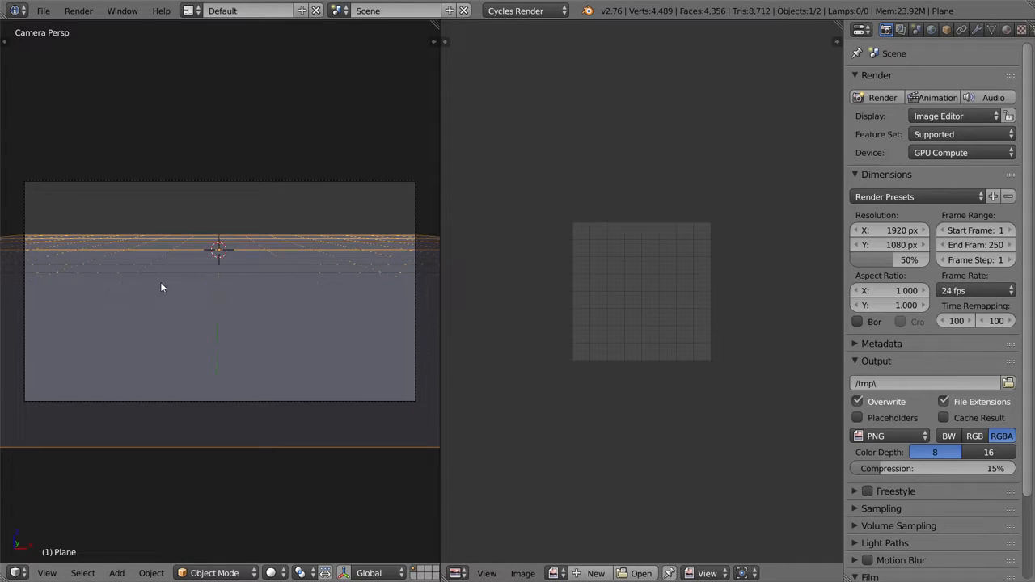
- Unwrap the whole plane mesh in Edit Mode with the standard Unwrap
key("Tab")
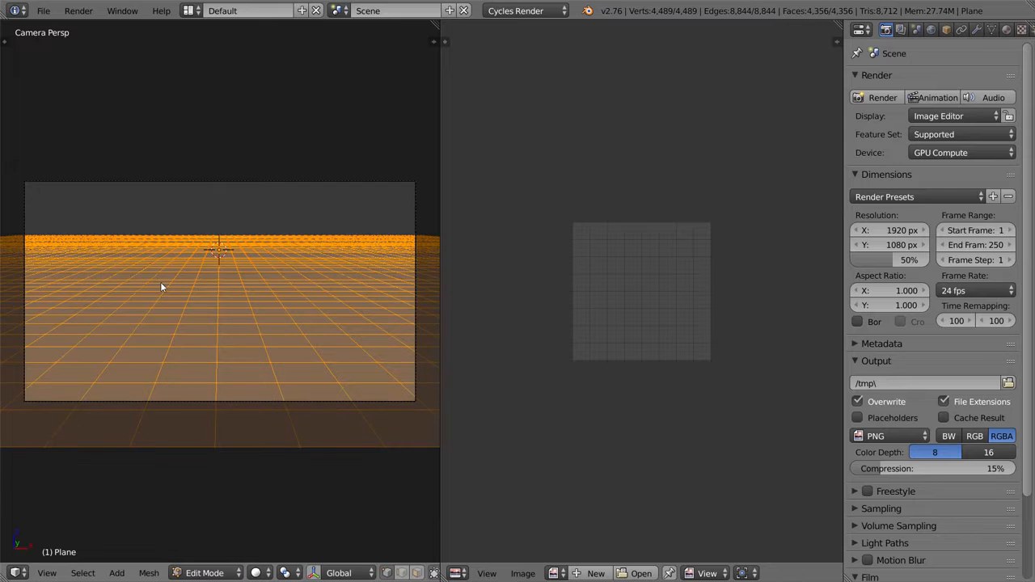
key("u")
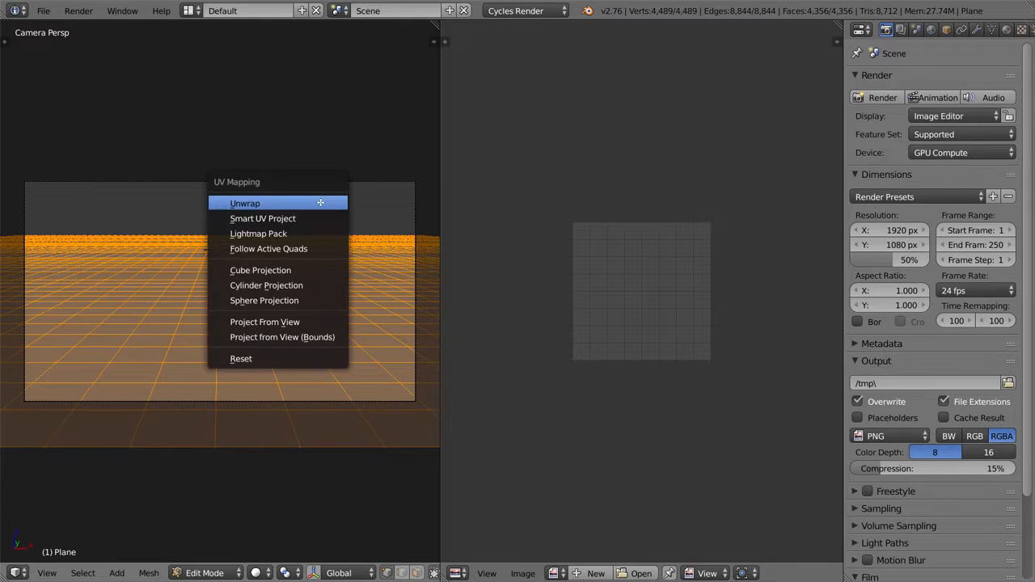
left_click(320, 203)
scroll(599, 344, "up", 5)
scroll(599, 345, "down", 2)
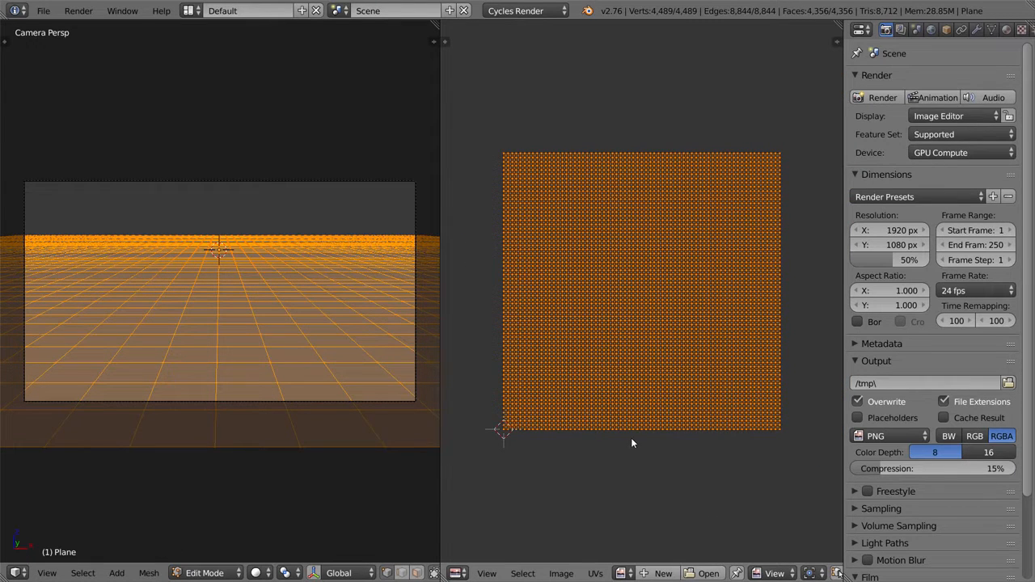
- Turn on synced UV and mesh selection, and select the lowest UV row to find its matching edge on the plane
scroll(710, 571, "down", 2)
scroll(710, 571, "up", 2)
scroll(710, 570, "down", 2)
scroll(710, 571, "up", 2)
scroll(710, 570, "down", 2)
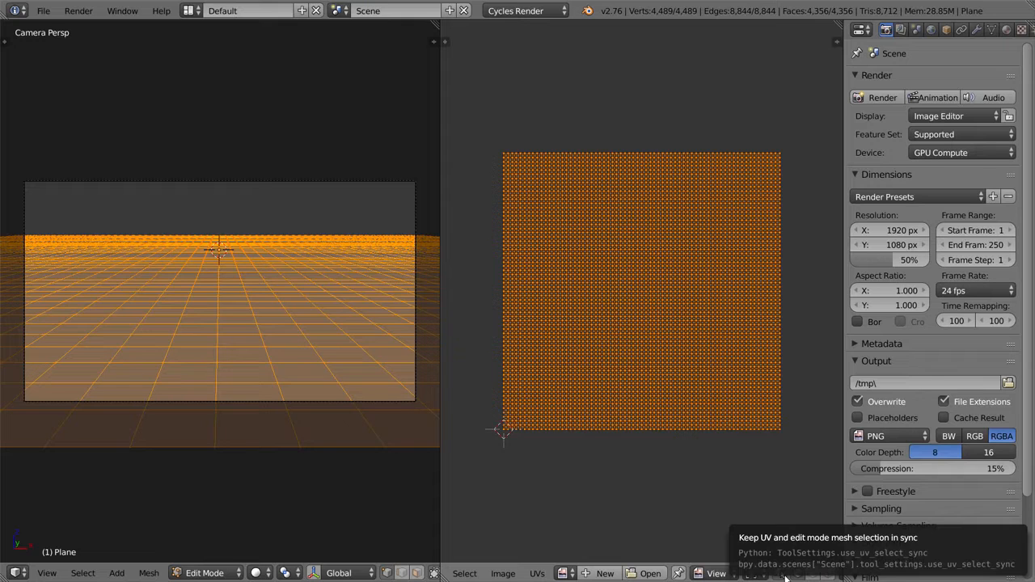
right_click(646, 429, "alt")
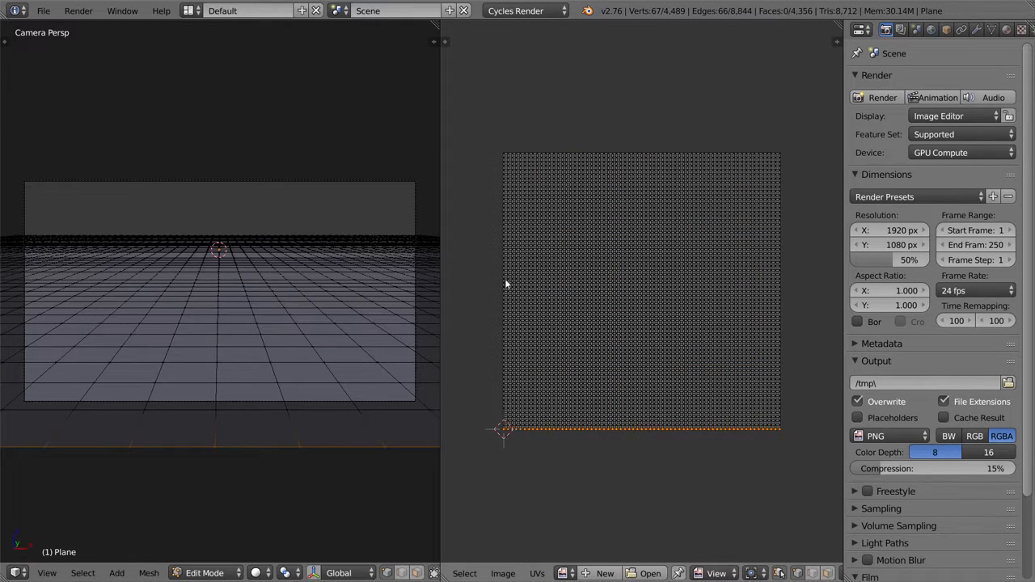
middle_click_drag(288, 415, 311, 397)
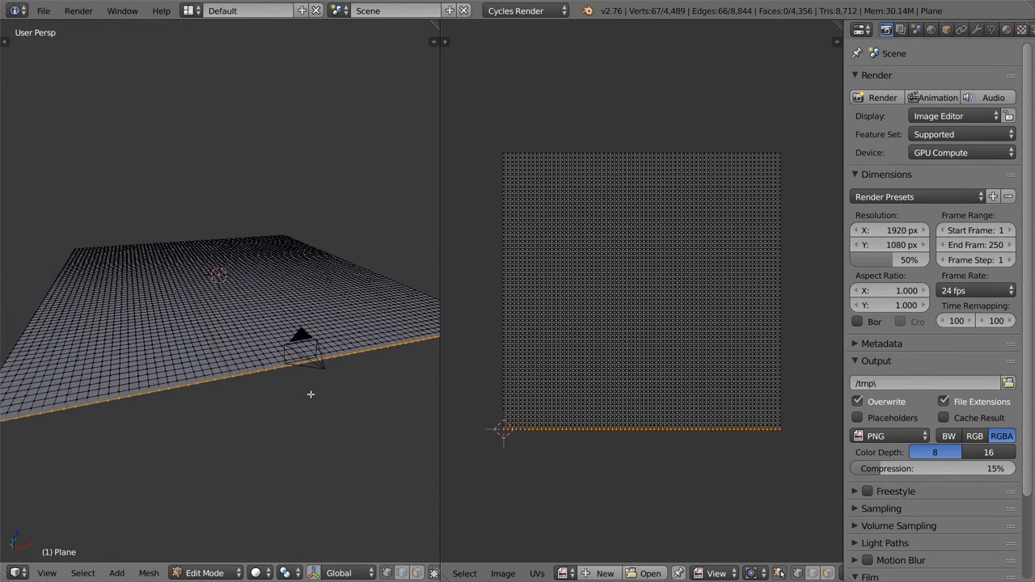
- Select several rows and outer edges of the UV layout to compare them with the plane's edges
right_click(628, 419, "alt")
right_click(585, 403, "alt")
right_click(498, 376, "alt")
right_click(777, 328, "alt")
right_click(683, 153, "alt")
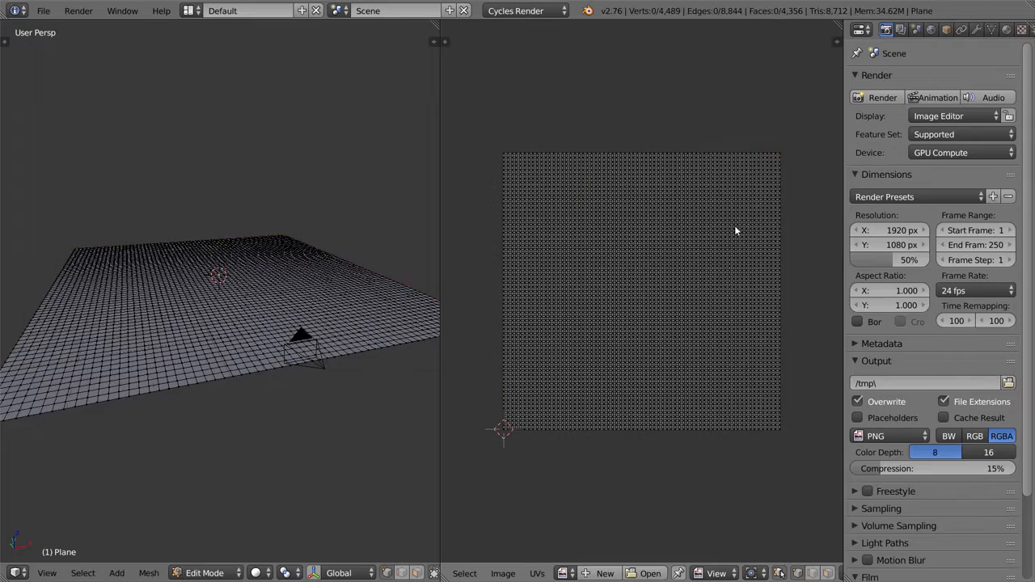
key("a")
key("r")
key("Escape")
key("a")
- Select successive UV rows from the lowest one upward to check how they run across the plane from the camera
right_click(653, 431, "alt")
right_click(655, 429, "alt")
right_click(651, 416, "alt")
right_click(651, 407, "alt")
right_click(644, 391, "alt")
right_click(641, 379, "alt")
right_click(639, 367, "alt")
right_click(632, 354, "alt")
right_click(627, 330, "alt")
right_click(627, 325, "alt")
- Rotate the whole UV layout by half a turn and select its lowest row to check which plane edge it matches
key("a")
key("a")
key("a")
right_click(738, 377, "alt")
right_click(720, 393, "alt")
key("a")
key("r")
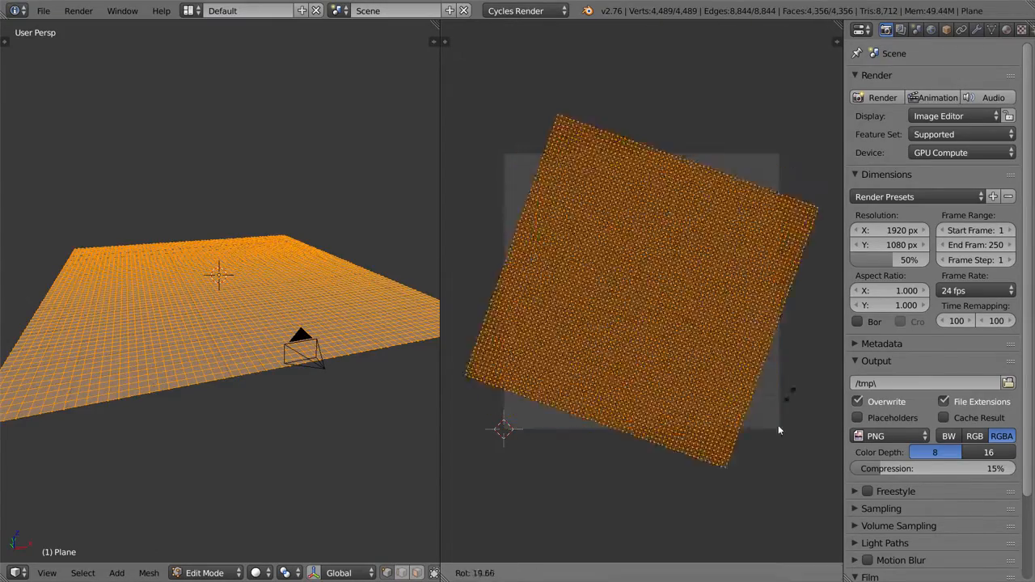
left_click(590, 483)
right_click(629, 428, "alt")
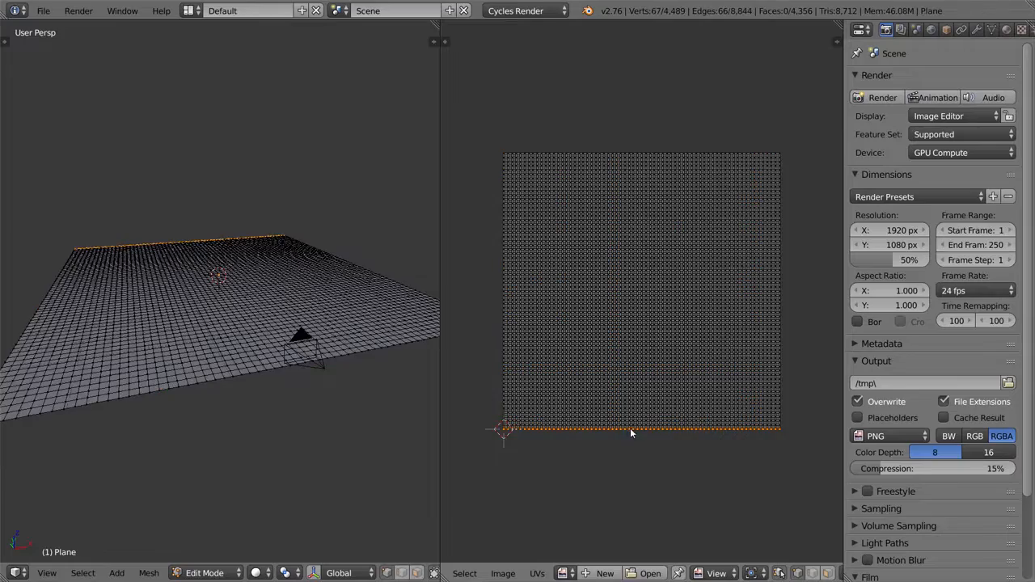
- Rotate the whole UV layout back by half a turn to its original orientation
key("a")
key("r")
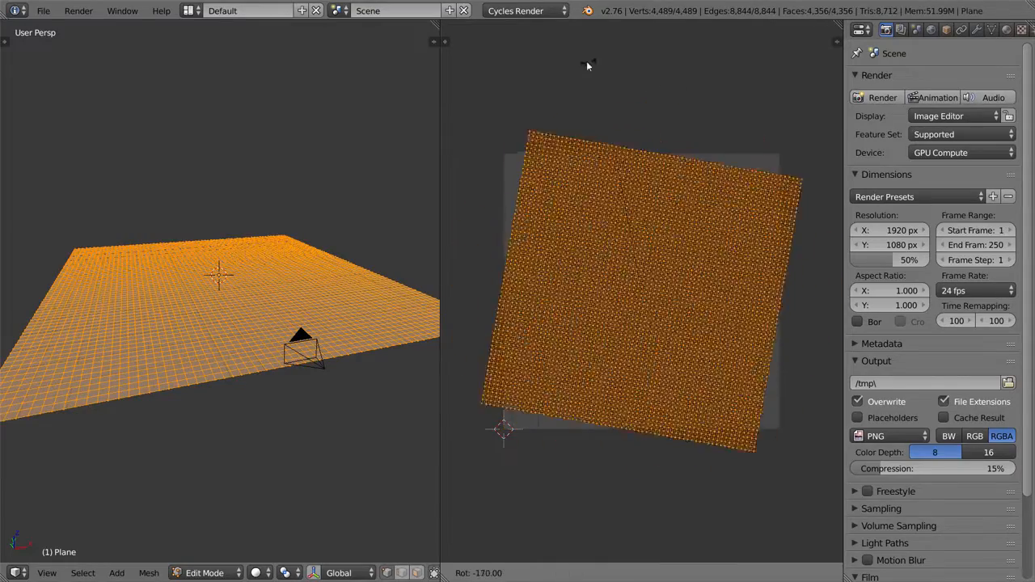
left_click(545, 48)
- Check the UV orientation again by selecting rows from the lowest one upward, and clear the selection
right_click(638, 430, "alt")
right_click(637, 425, "alt")
right_click(635, 423, "alt")
right_click(623, 354, "alt")
right_click(620, 338, "alt")
right_click(623, 330, "alt")
right_click(623, 325, "alt")
right_click(623, 323, "alt")
right_click(652, 438, "alt")
key("Tab")
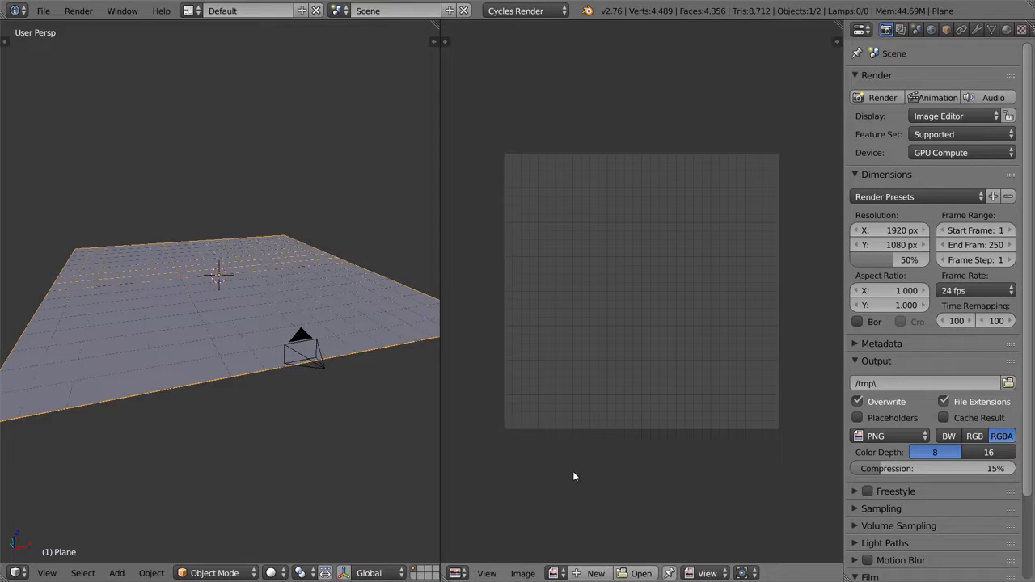
key("Tab")
key("a")
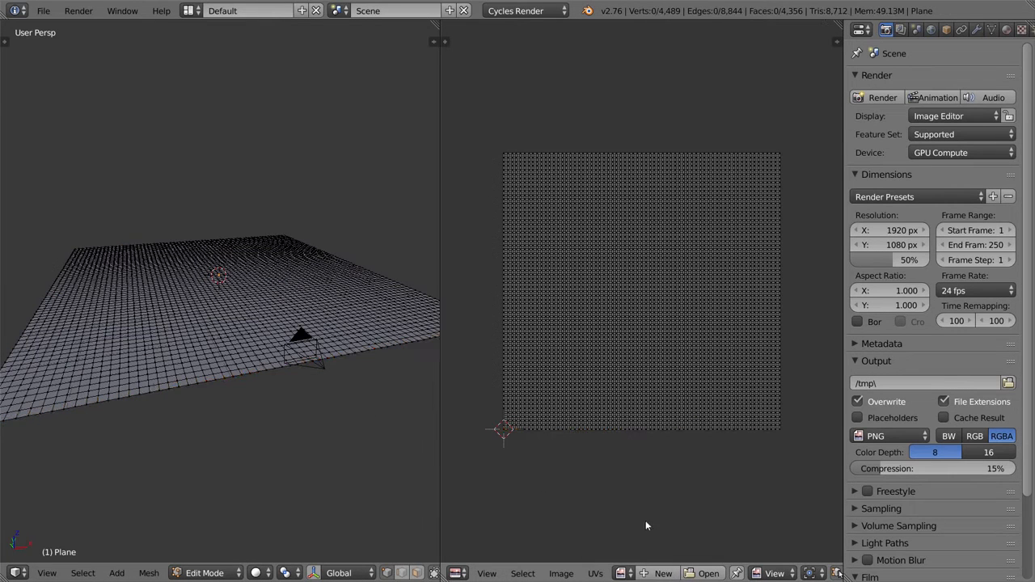
- Create a new blank image named snow_painting_map, 4096 px wide and 4096 px high, for the plane's UV layout
left_click(660, 574)
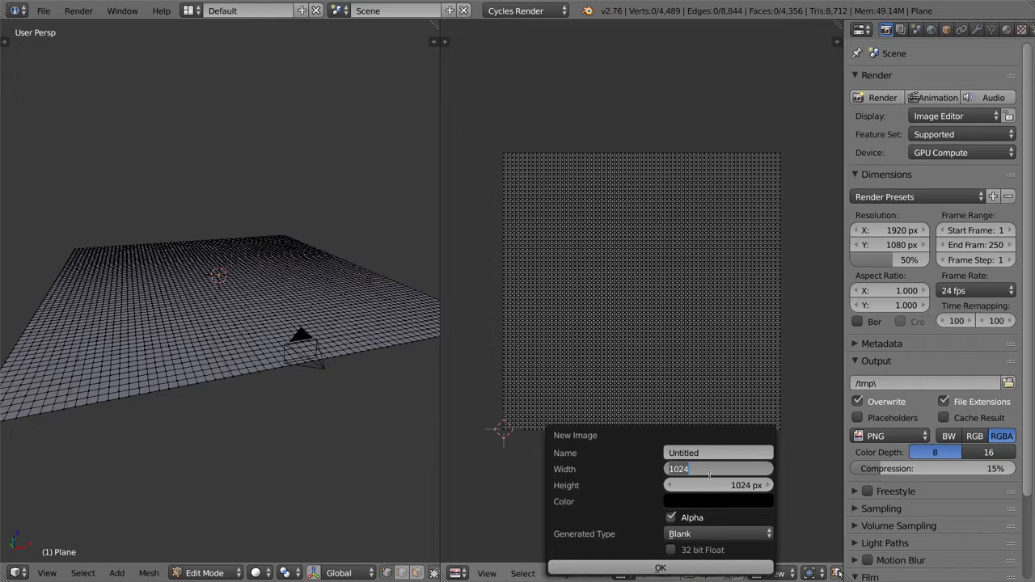
left_click(713, 469)
key("Return")
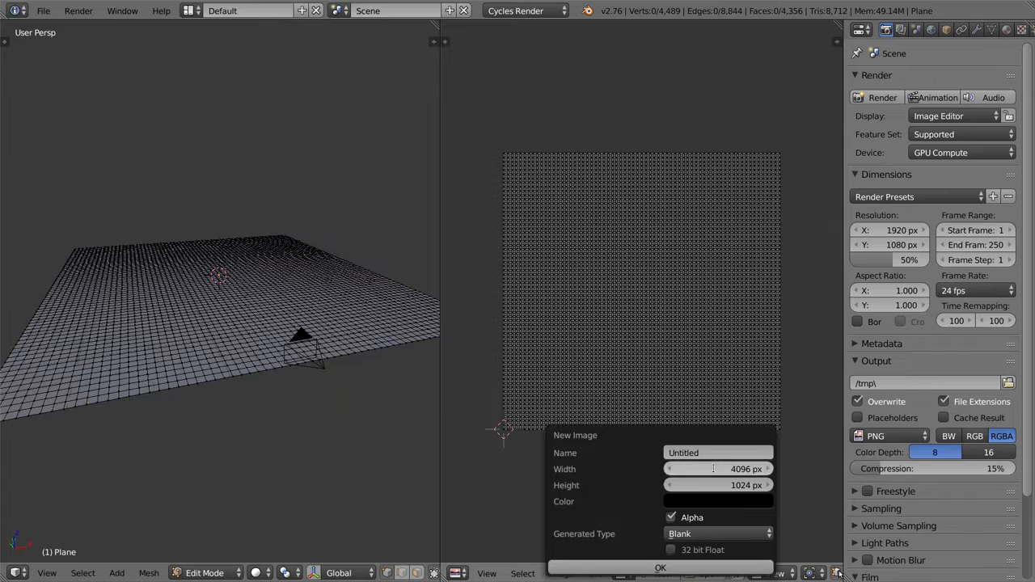
left_click(725, 485)
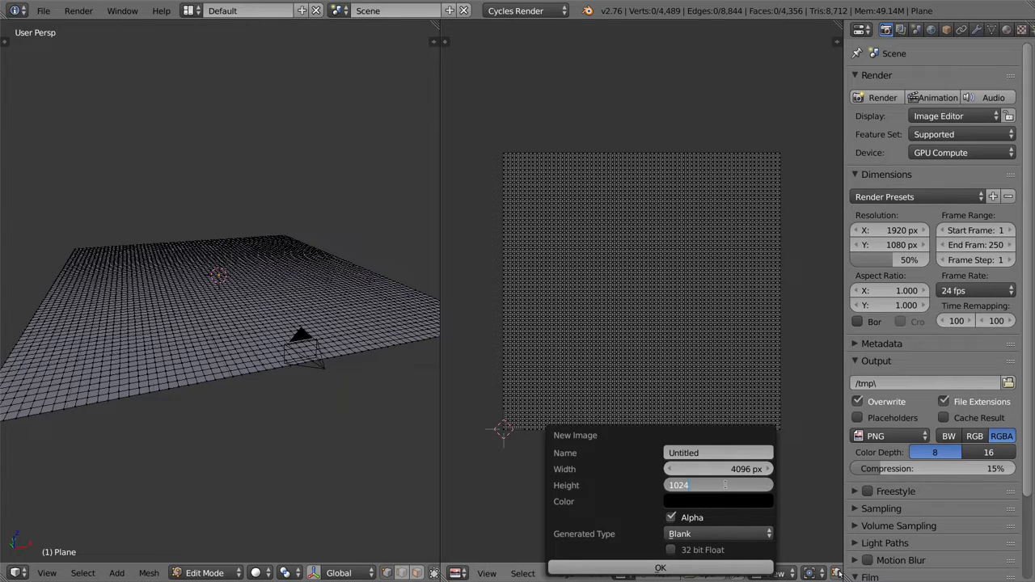
type("*4")
key("Return")
left_click(720, 452)
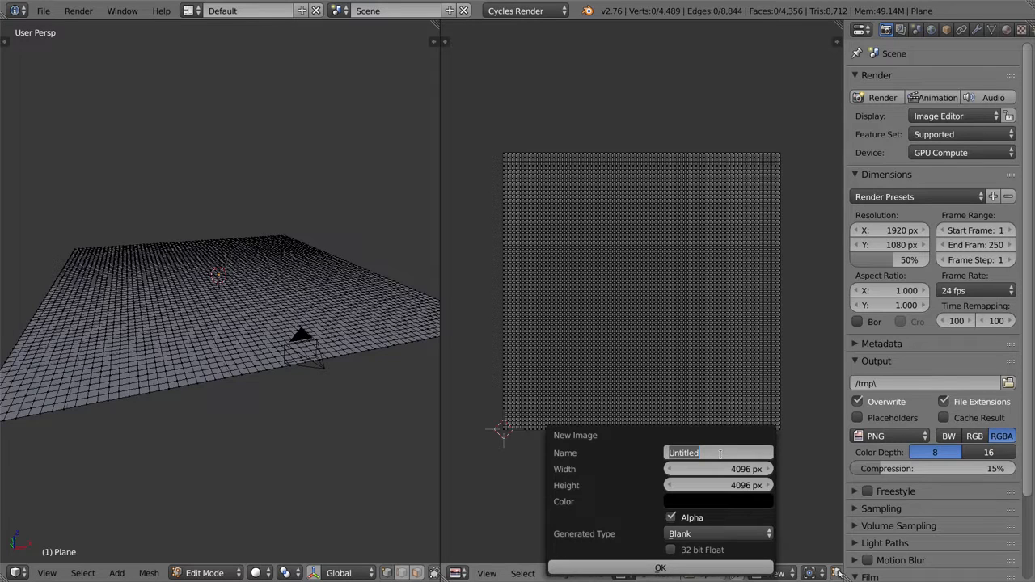
type("snow_painting_map")
key("Return")
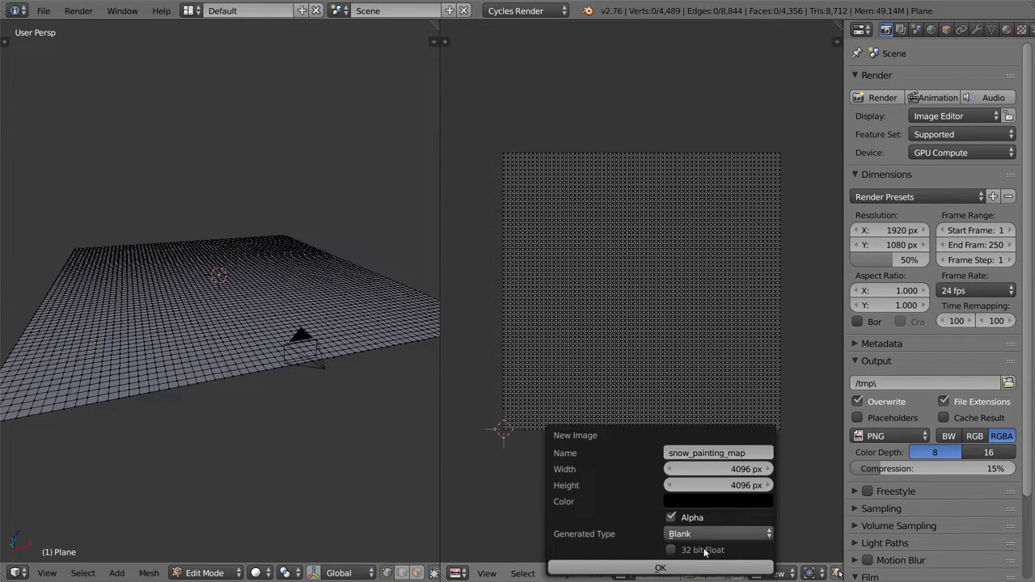
left_click(661, 569)
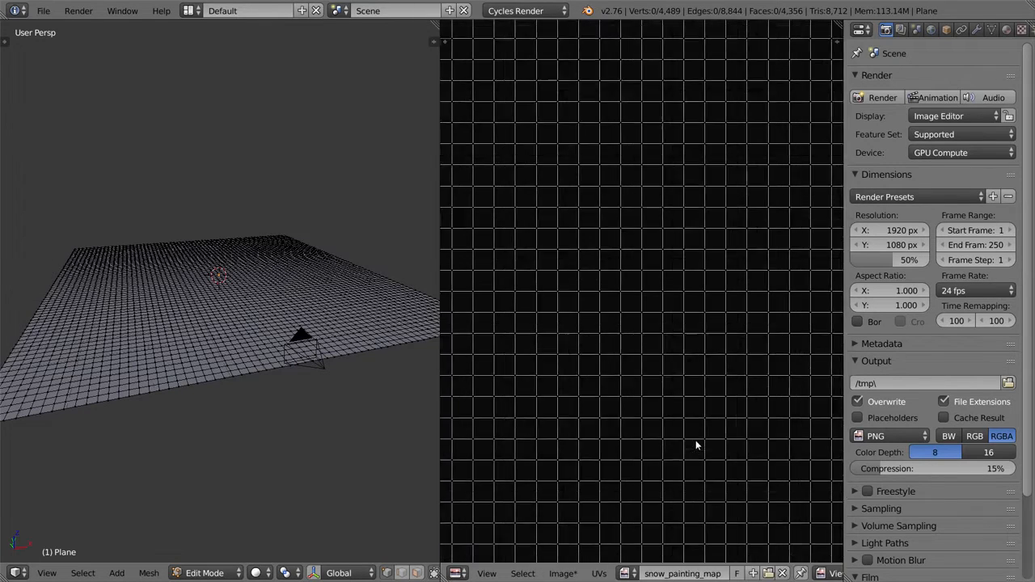
- Switch the image editor showing snow_painting_map to Paint mode
scroll(694, 441, "up", 1)
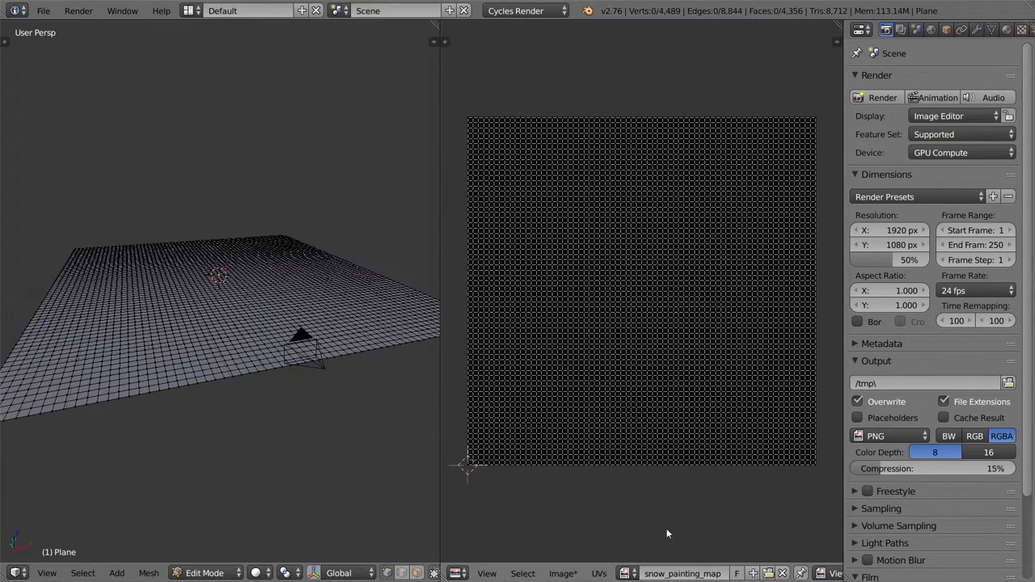
left_click(828, 572)
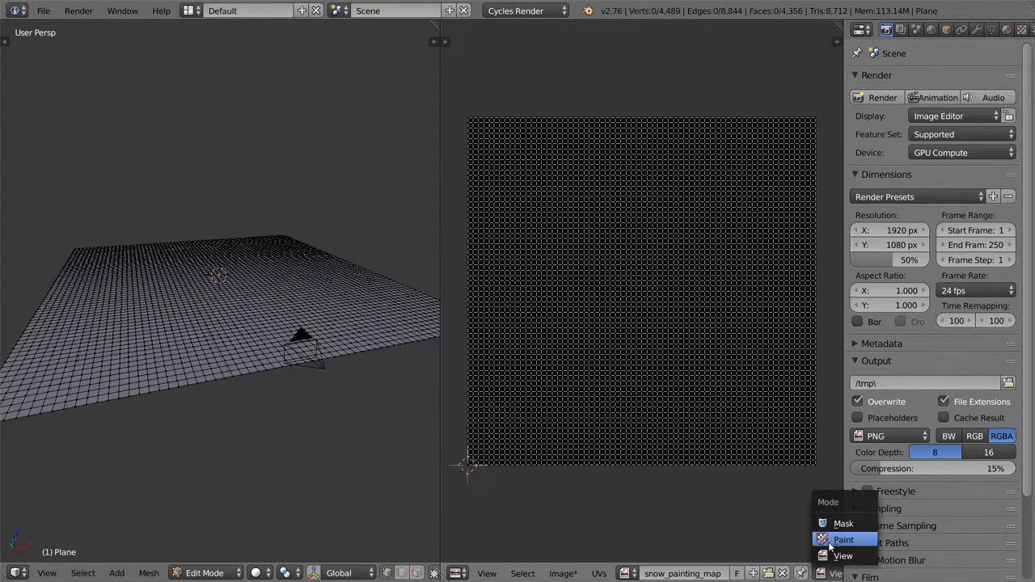
left_click(828, 542)
- Try a freehand stroke across the image map, undo it, and view the plane through the camera
mouse_move(644, 482)
left_mouse_down()
mouse_move(640, 300)
mouse_move(671, 251)
mouse_move(727, 455)
left_mouse_up()
mouse_move(224, 268)
middle_mouse_down()
mouse_move(210, 322)
mouse_move(258, 380)
mouse_move(129, 335)
mouse_move(199, 370)
middle_mouse_up()
key("KP_0")
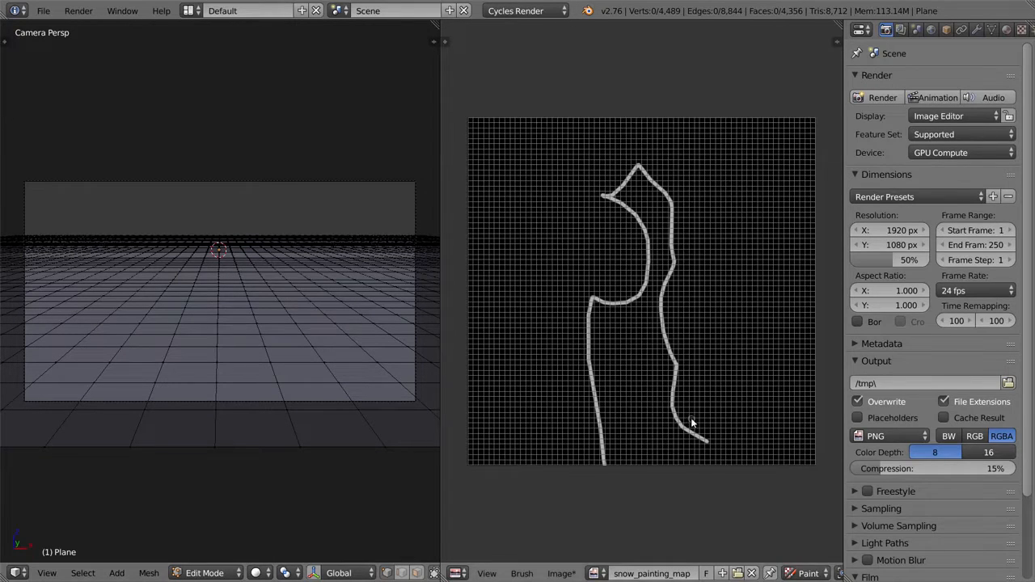
key("ctrl+z")
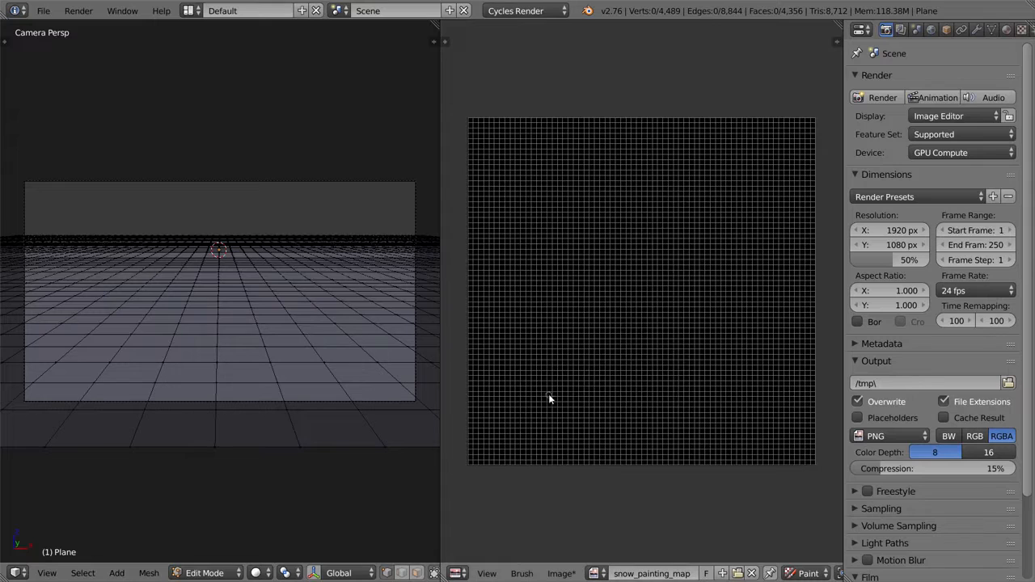
- Put the plane into Texture Paint mode with Cycles Render as the render engine
left_click(204, 573)
left_click(223, 479)
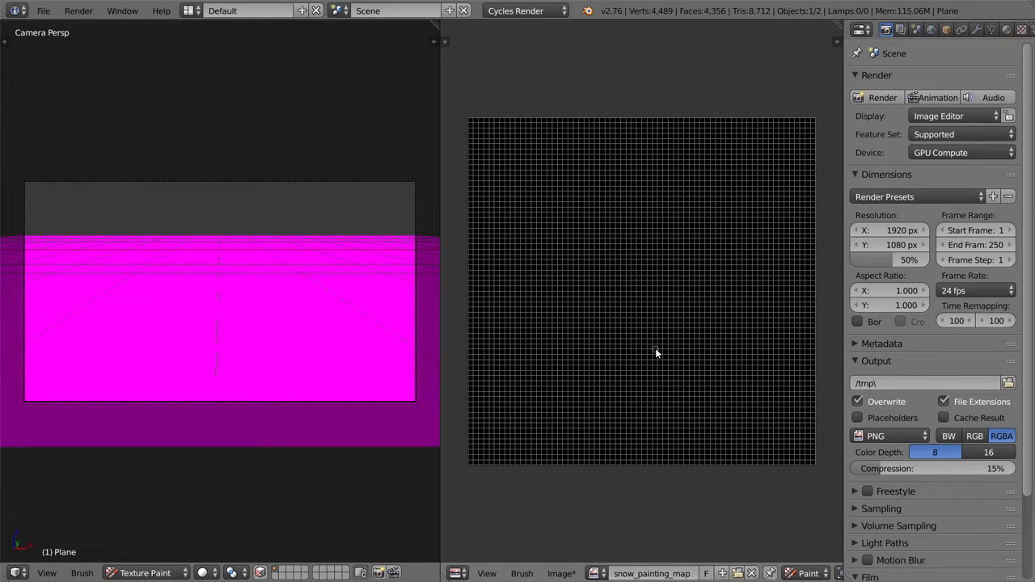
left_click(521, 10)
left_click(536, 61)
- Split the image editor horizontally and turn its lower half into a node editor
left_click(458, 574)
left_click_drag(447, 576, 480, 325)
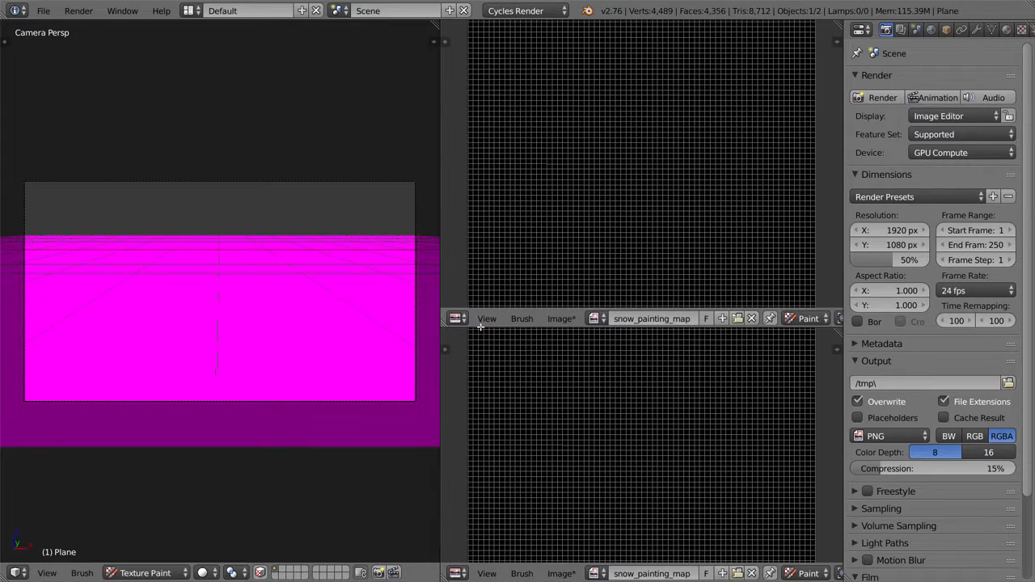
left_click(459, 573)
left_click(509, 399)
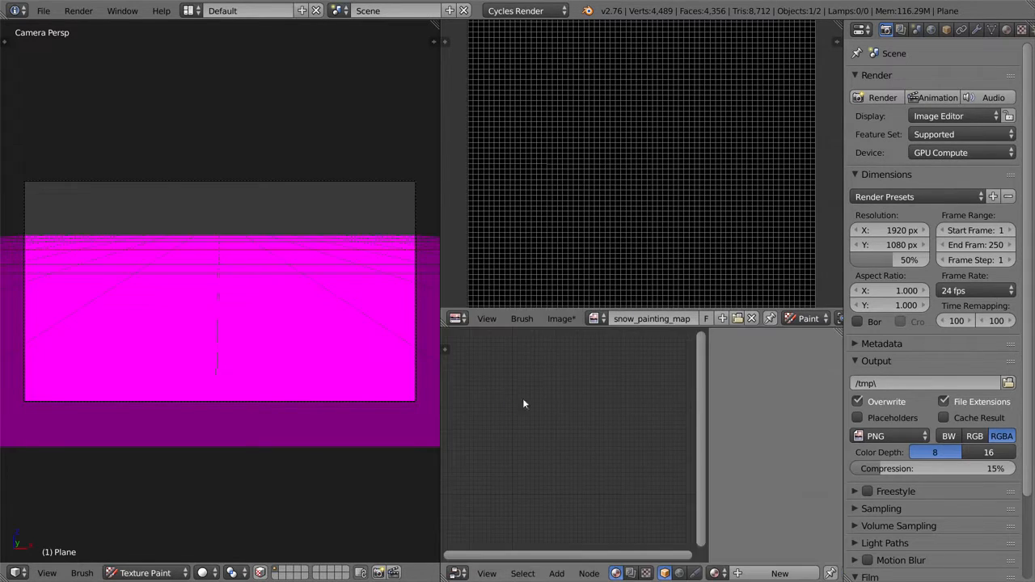
- Create a material for the plane with an unconnected Image Texture node using snow_painting_map, and merge the node editor area back into the image editor
left_click(780, 573)
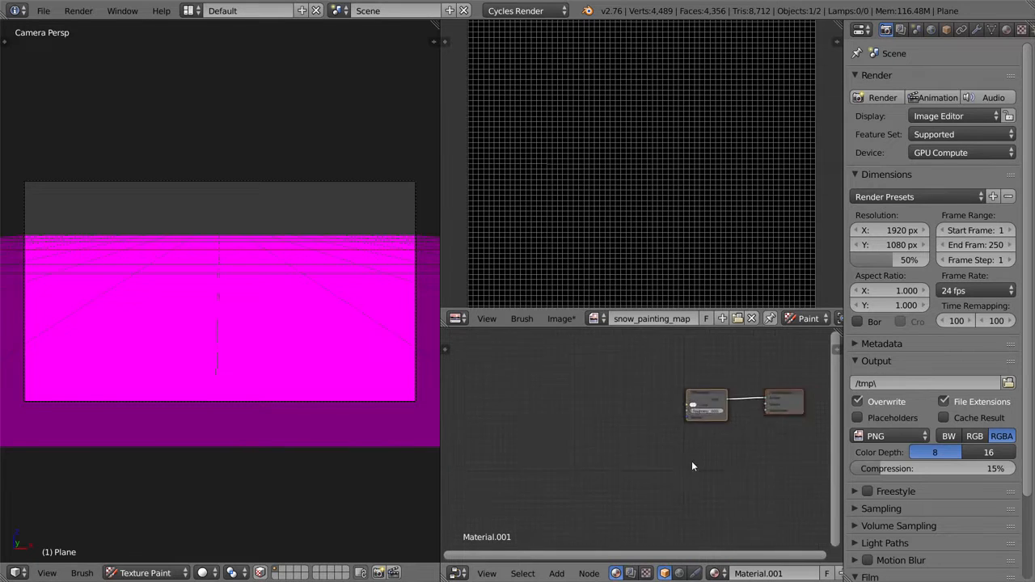
scroll(639, 424, "up", 2)
key("shift+a")
mouse_move(610, 435)
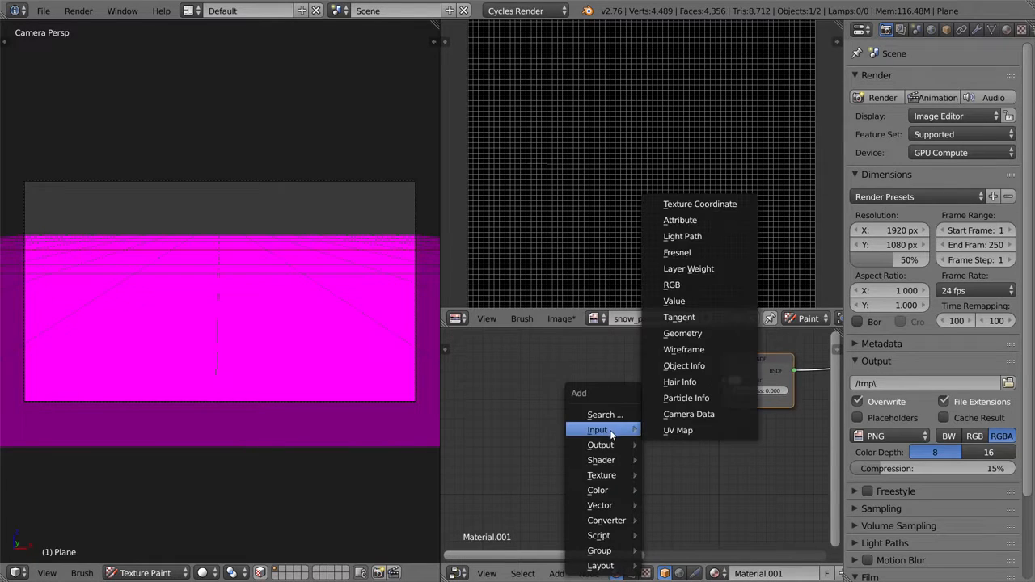
mouse_move(638, 477)
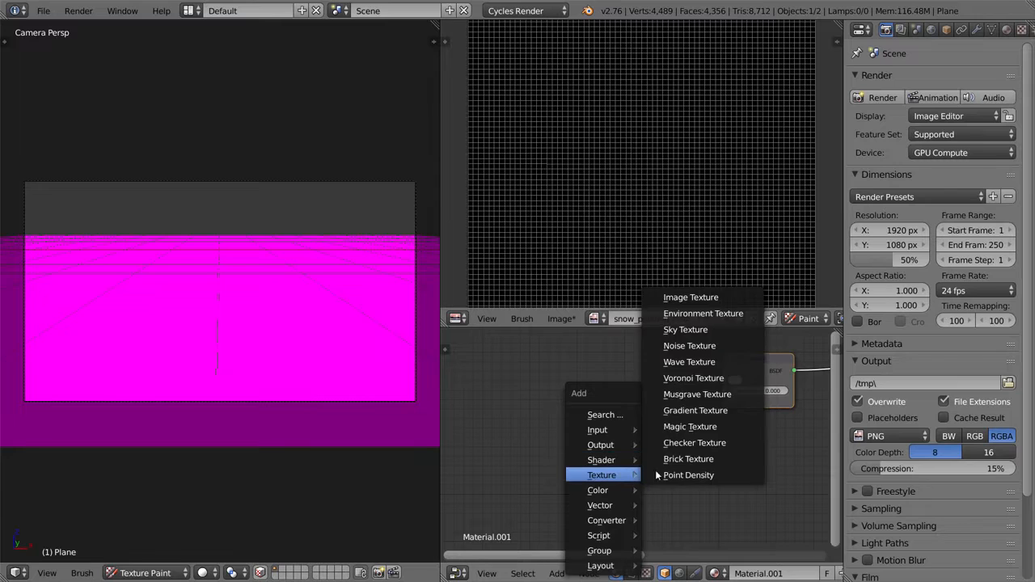
left_click(691, 297)
left_click(588, 360)
left_click(600, 395)
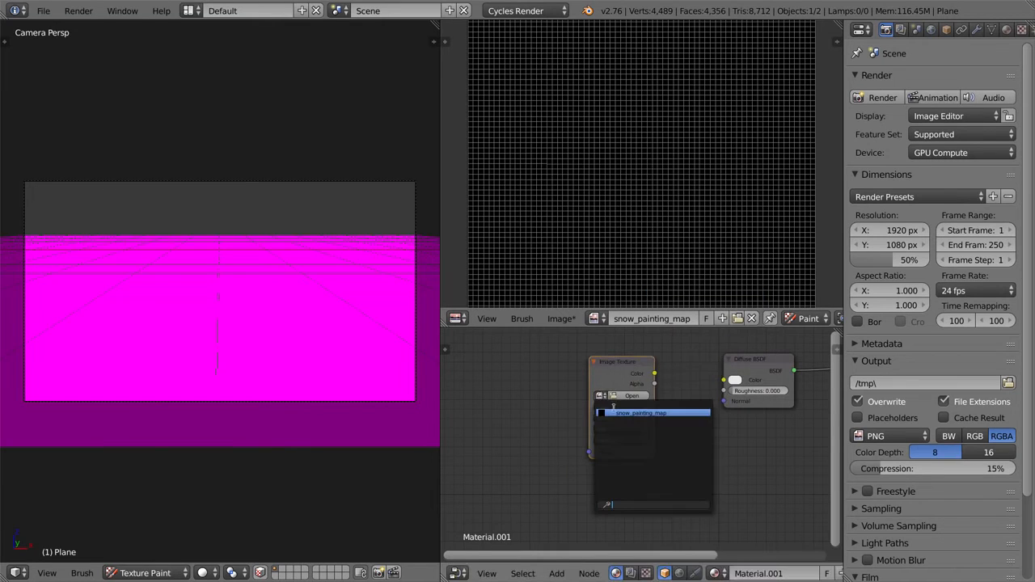
left_click(678, 413)
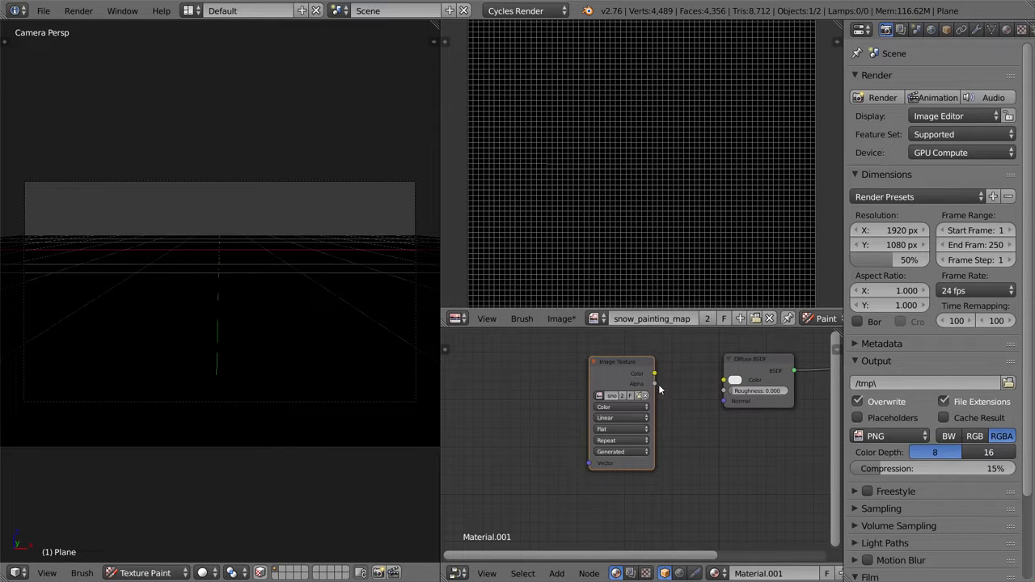
left_click_drag(630, 371, 642, 367)
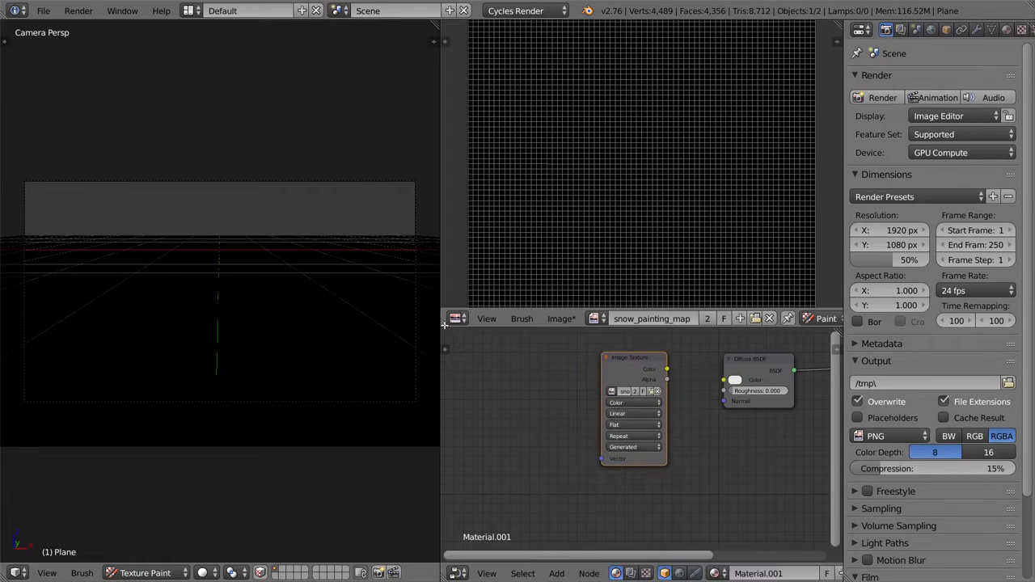
left_click_drag(442, 321, 633, 337)
- Paint freehand test strokes both on the image map and directly on the plane in the camera view
left_click_drag(661, 356, 671, 363)
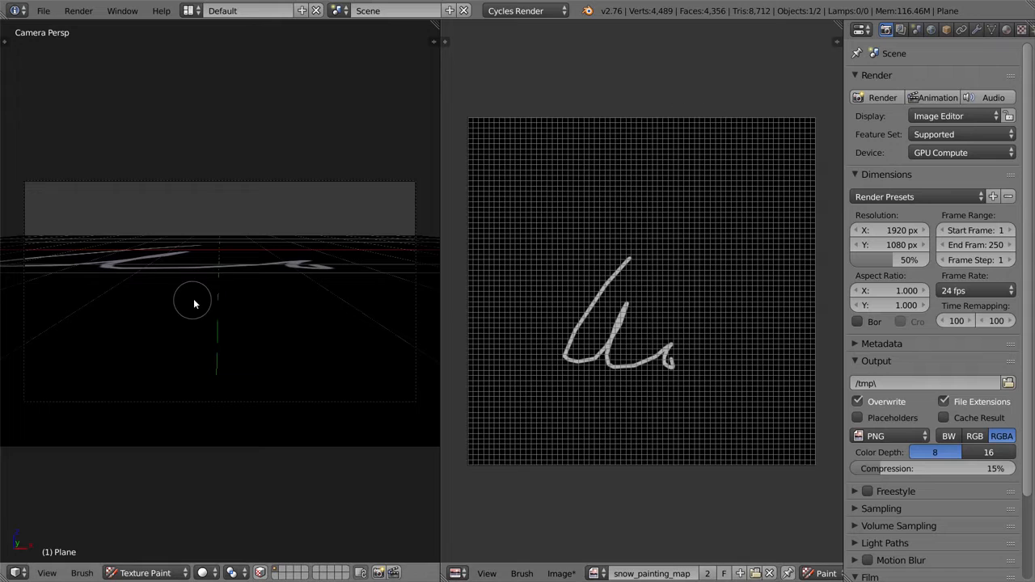
mouse_move(202, 300)
left_mouse_down()
mouse_move(266, 329)
mouse_move(194, 339)
left_mouse_up()
scroll(632, 406, "up", 3)
mouse_move(673, 435)
left_mouse_down()
mouse_move(699, 380)
mouse_move(564, 398)
left_mouse_up()
mouse_move(171, 264)
left_mouse_down()
mouse_move(411, 333)
mouse_move(271, 314)
left_mouse_up()
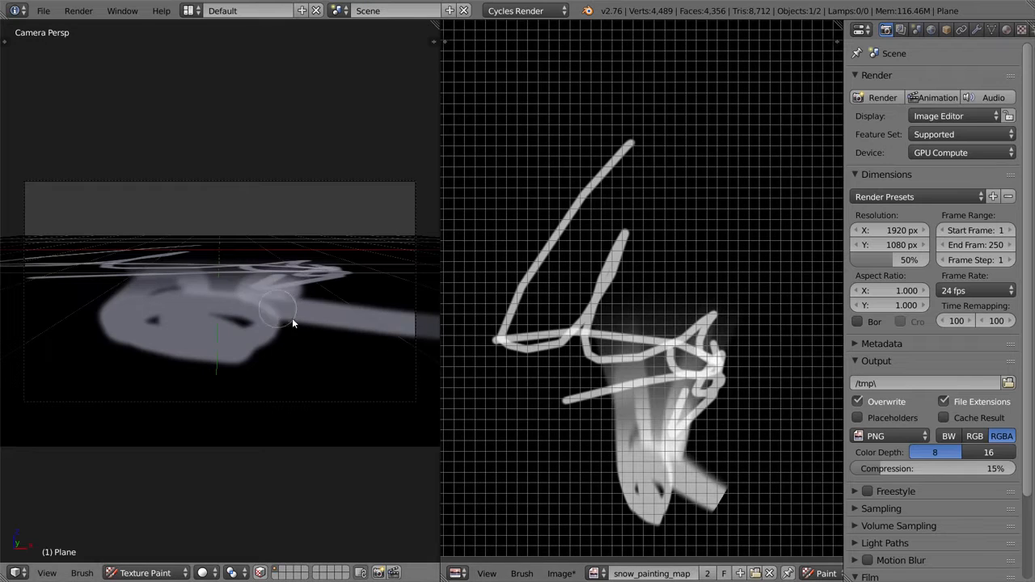
- Undo all the test strokes until the image map is black again
scroll(289, 317, "down", 1)
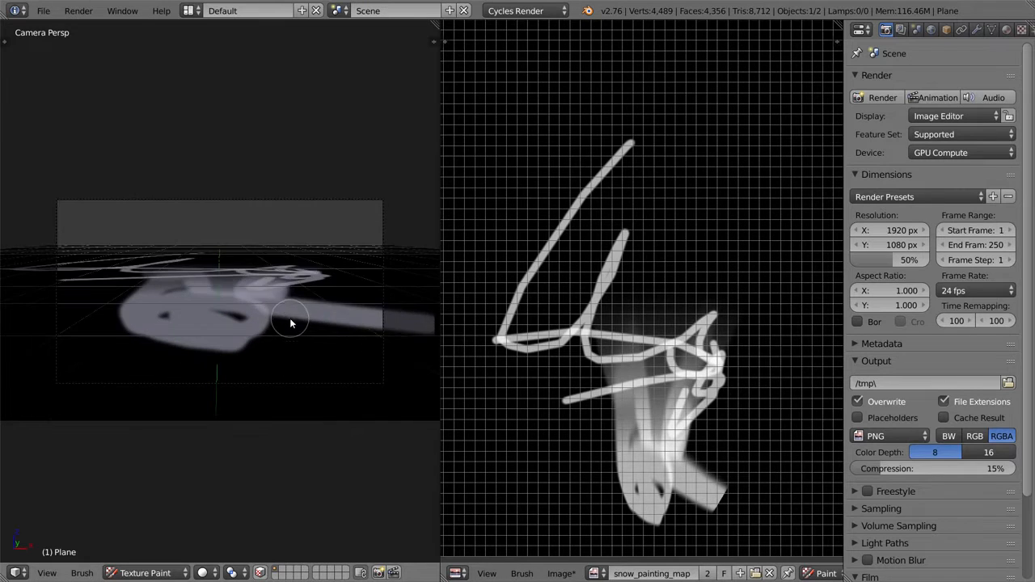
key("ctrl+z")
key("ctrl+z")
key("ctrl+z")
key("ctrl+z")
key("ctrl+z")
key("ctrl+z")
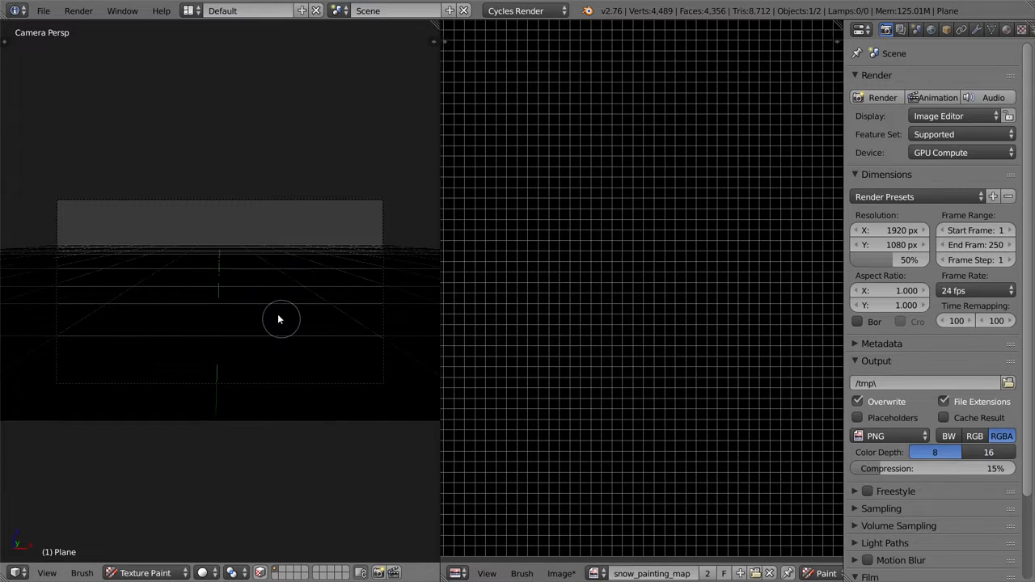
- Adjust the brush size and paint two tyre tracks on the plane, running from its front edge toward the horizon
key("f")
left_click(145, 369)
left_click_drag(141, 393, 186, 271)
mouse_move(311, 398)
left_mouse_down()
mouse_move(266, 325)
mouse_move(250, 250)
left_mouse_up()
mouse_move(655, 423)
middle_mouse_down()
mouse_move(642, 384)
mouse_move(647, 342)
middle_mouse_up()
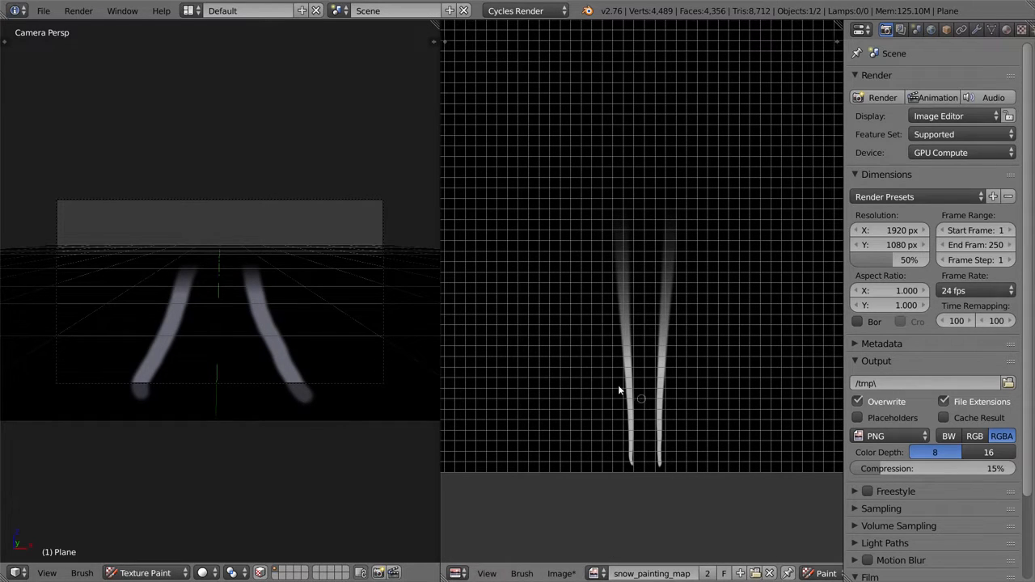
scroll(671, 392, "down", 3)
scroll(669, 388, "up", 3)
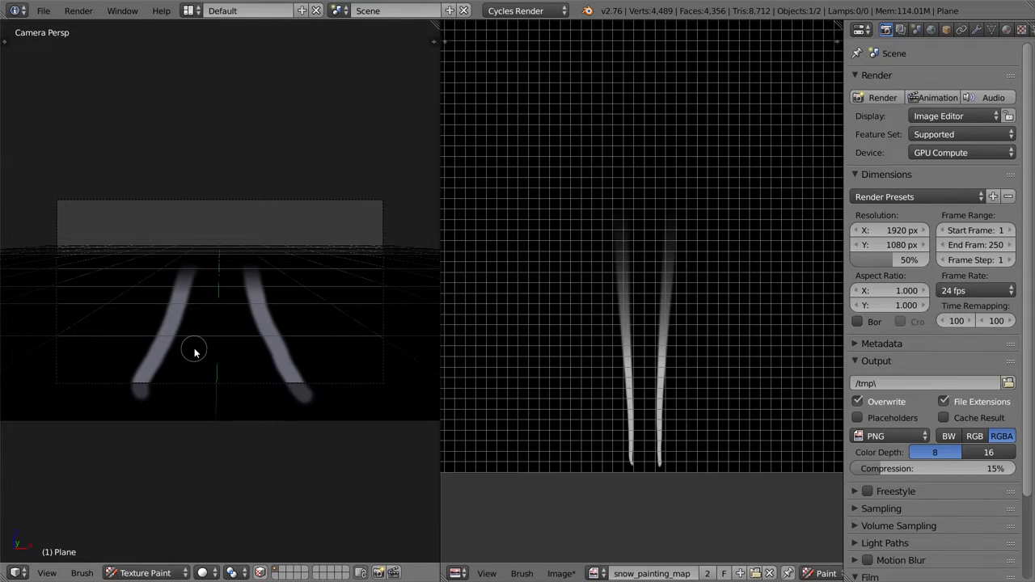
scroll(267, 339, "down", 1)
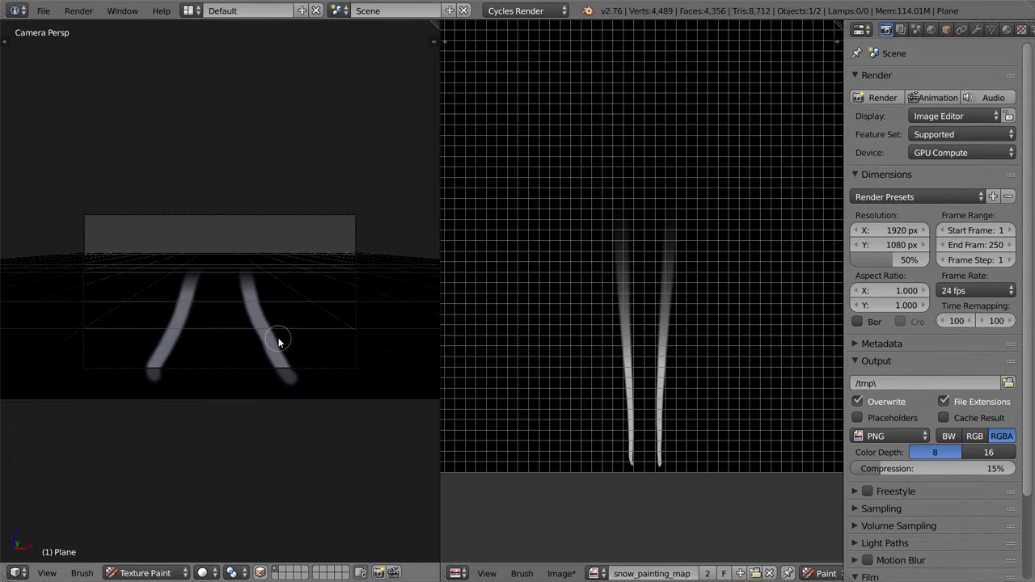
scroll(257, 307, "up", 2)
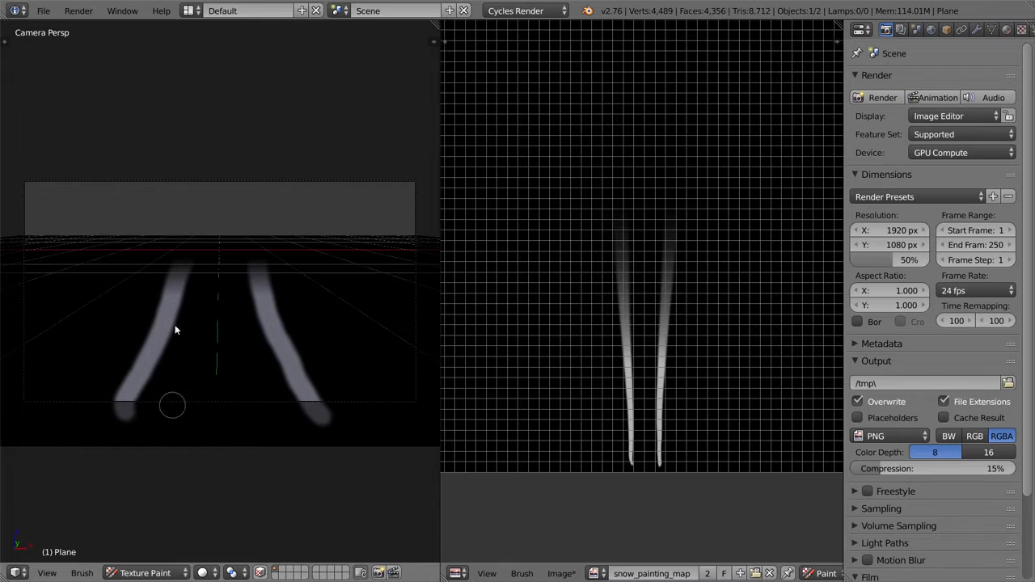
- Look up the Rigify add-on in the user preferences to check whether it is enabled
left_click(158, 571)
left_click(43, 10)
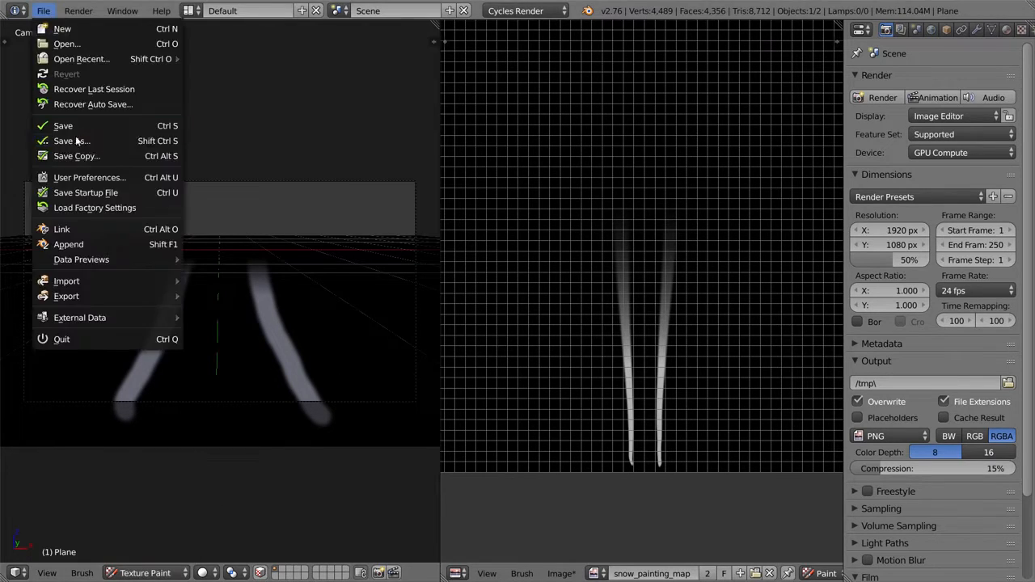
left_click(165, 178)
left_click(97, 55)
type("rigif")
key("Return")
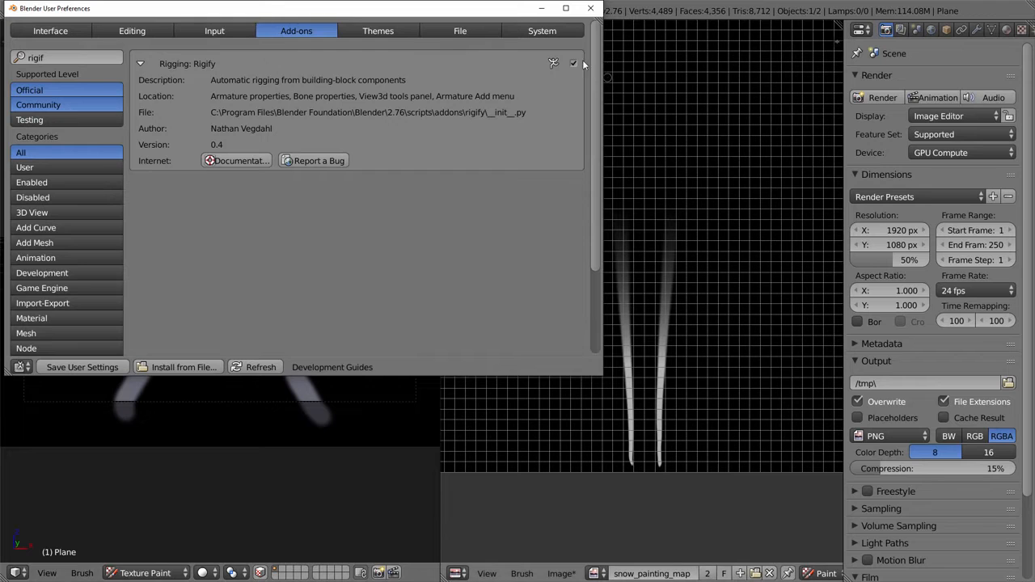
left_click(590, 8)
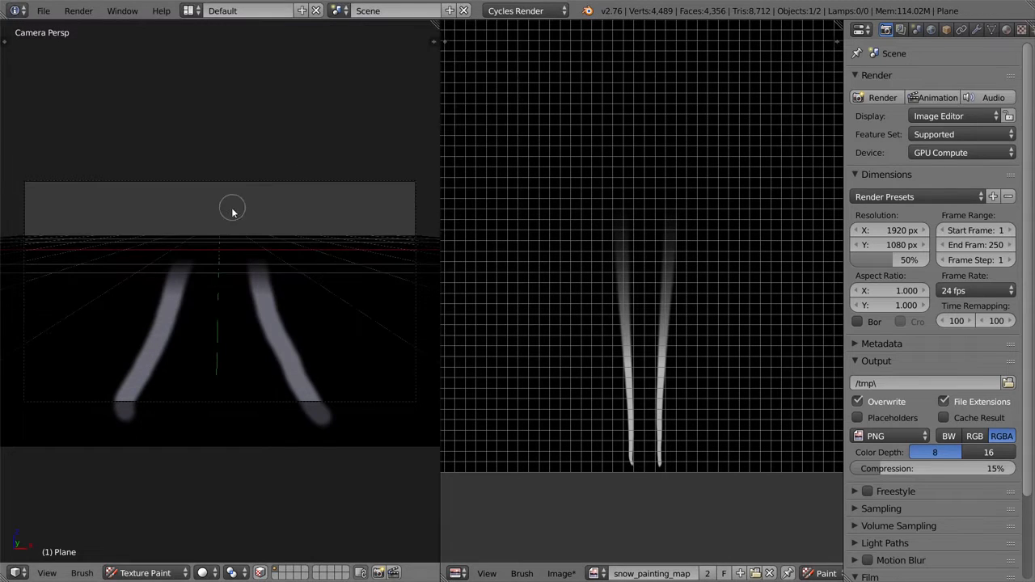
- Return to Object Mode and add a human meta-rig armature at the plane's centre as a scale reference
left_click(145, 573)
left_click(148, 555)
key("shift+a")
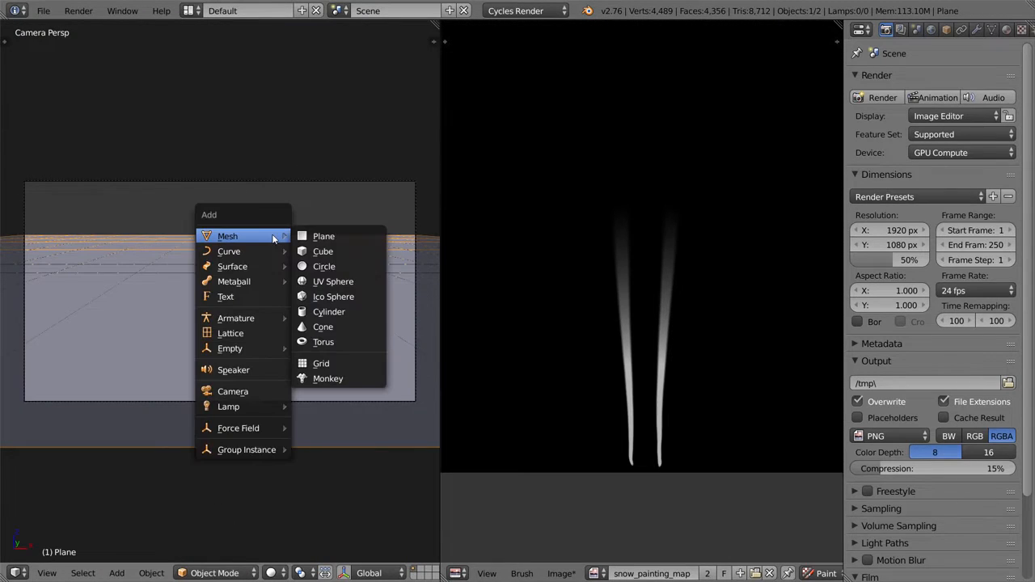
mouse_move(242, 324)
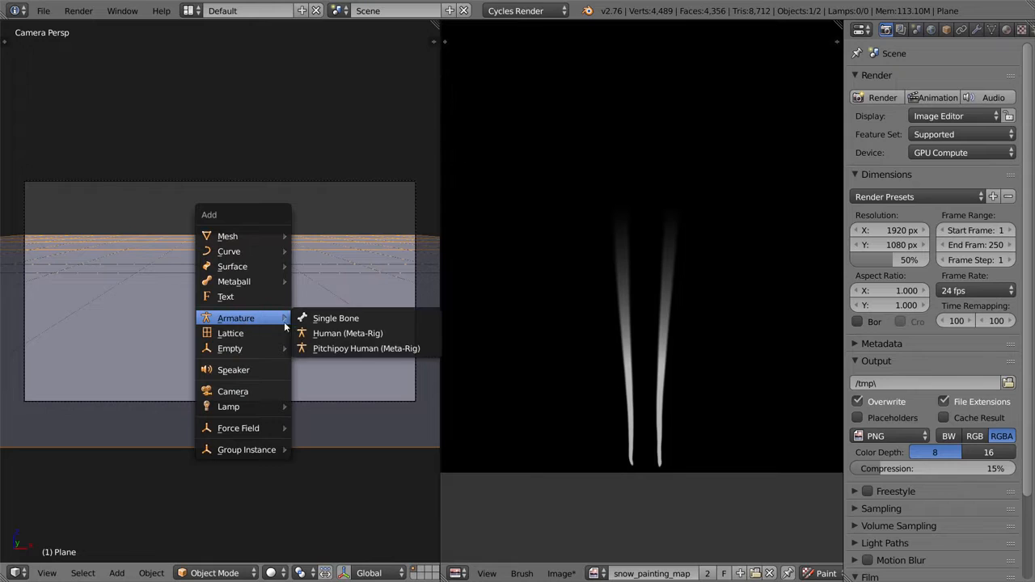
left_click(385, 342)
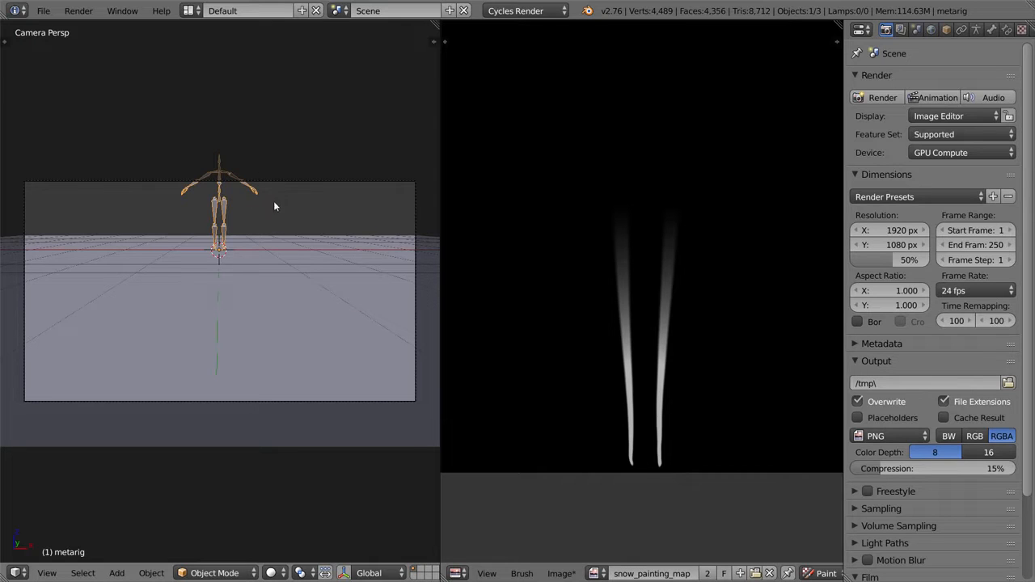
- Select the camera and raise it along the global Z axis
right_click(415, 222)
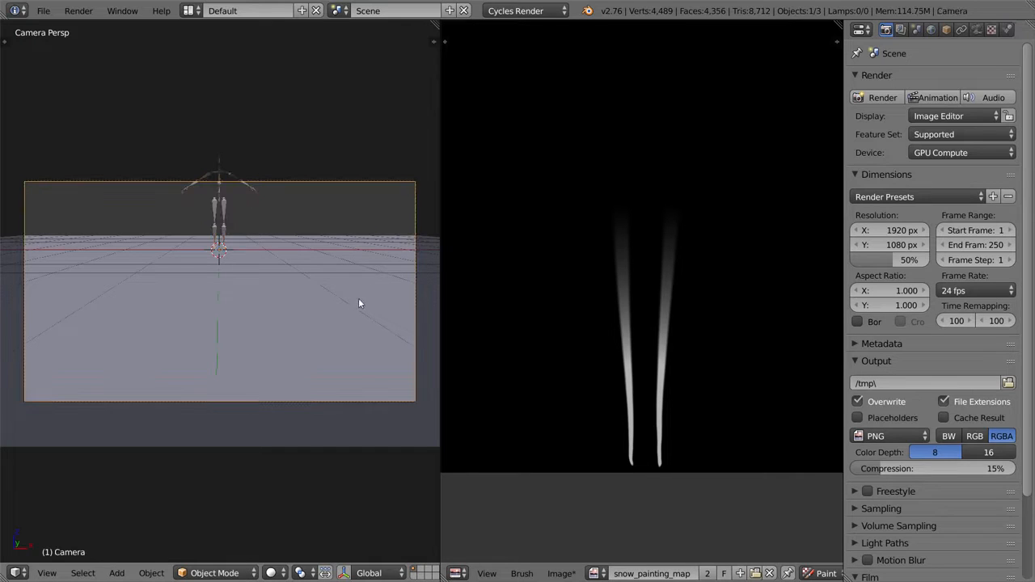
key("g")
key("z")
left_click(362, 256)
key("g")
key("z")
key("z")
right_click(353, 284)
key("g")
key("y")
right_click(372, 253)
- Fine-tune the camera's position along the global Z and Y axes until the whole rig fits inside the frame
key("g")
key("z")
left_click(374, 251)
key("g")
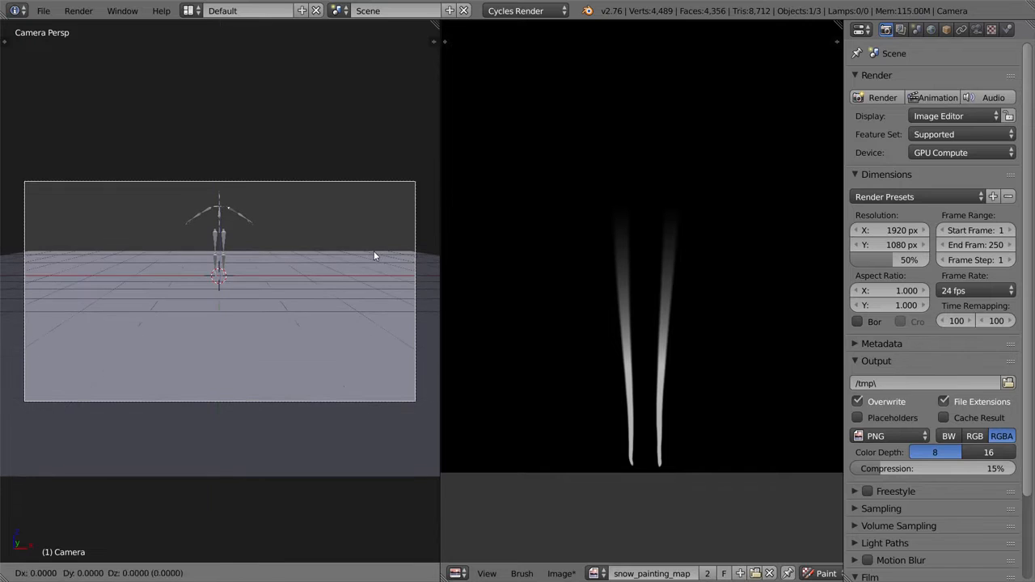
key("y")
left_click(373, 258)
key("g")
key("z")
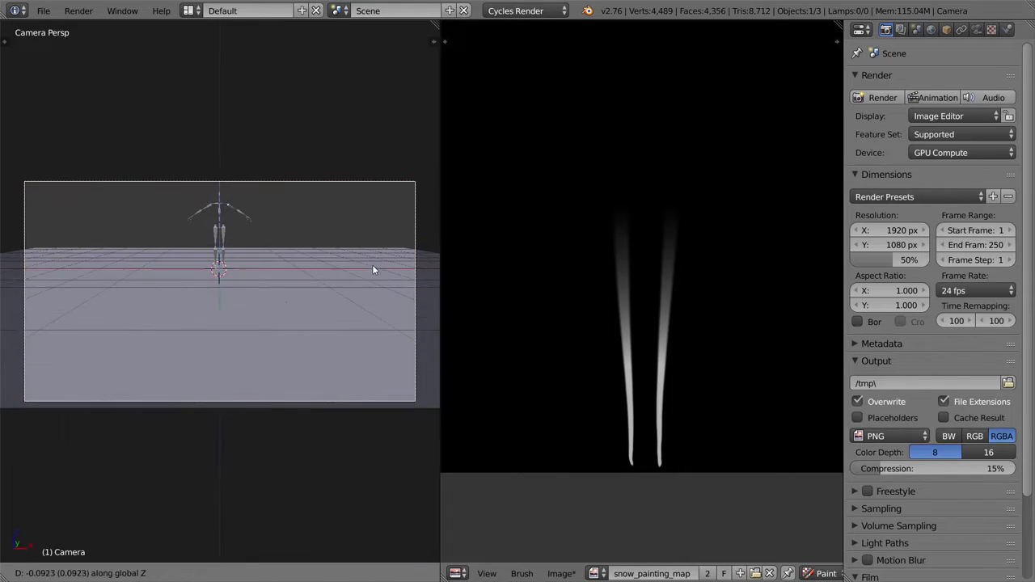
left_click(372, 260)
- Select the human rig, display its transform properties, and set the scene units to Metric
right_click(238, 211)
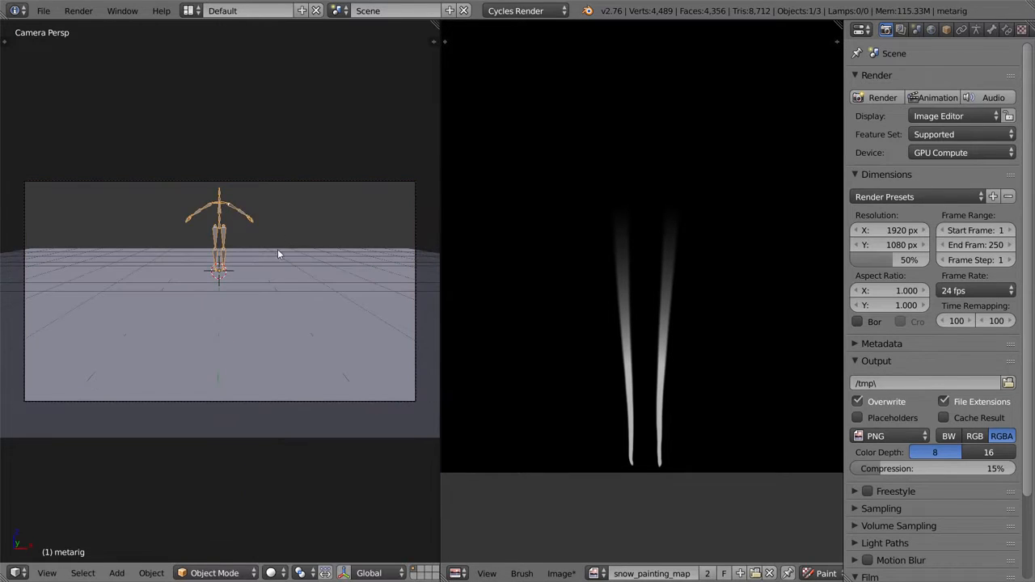
key("n")
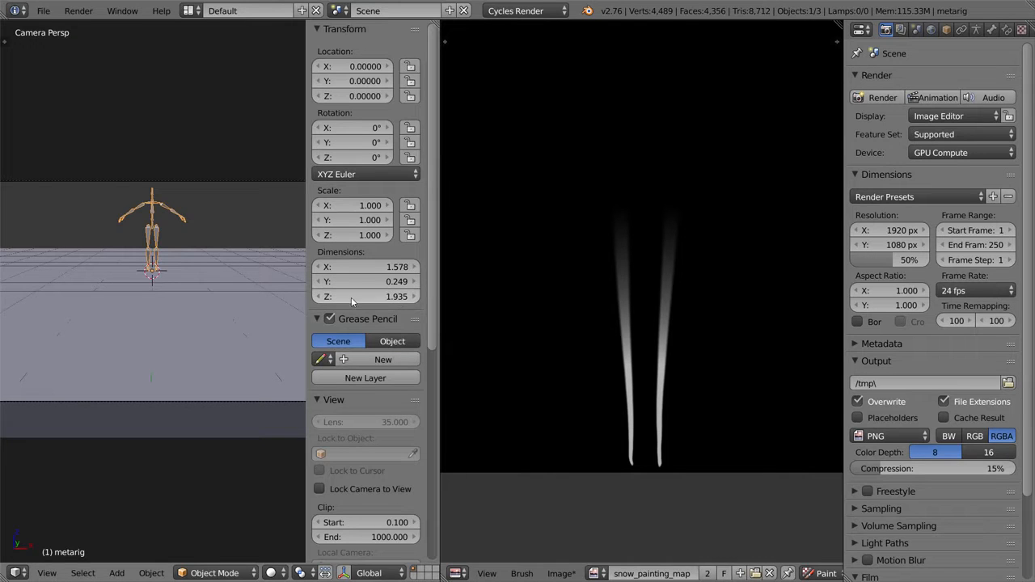
left_click(915, 29)
left_click(938, 178)
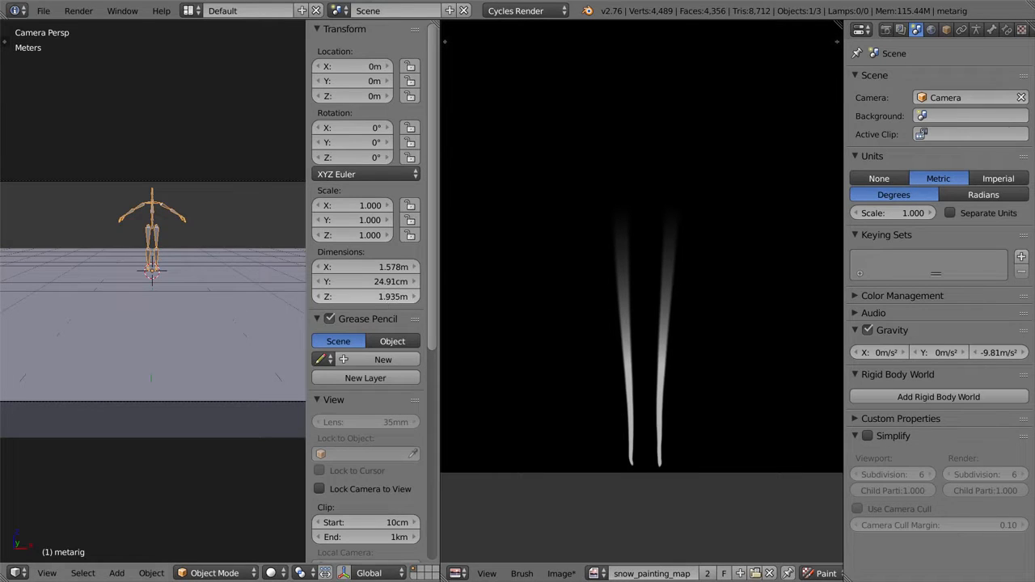
- Scale the human rig down uniformly to 0.960, about 1.86 m tall, and hide the transform properties
scroll(134, 257, "up", 1)
scroll(192, 246, "down", 1)
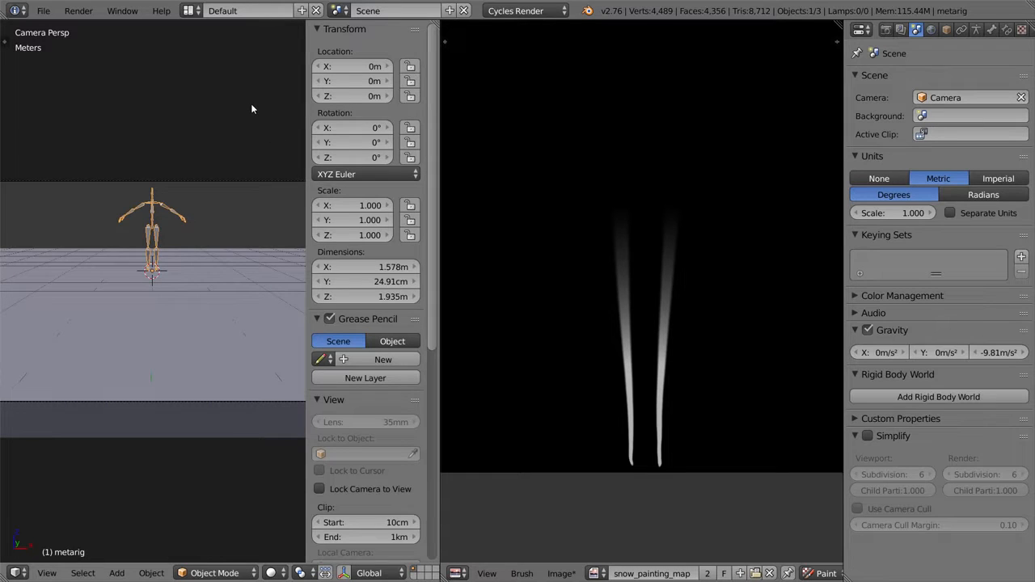
key("s")
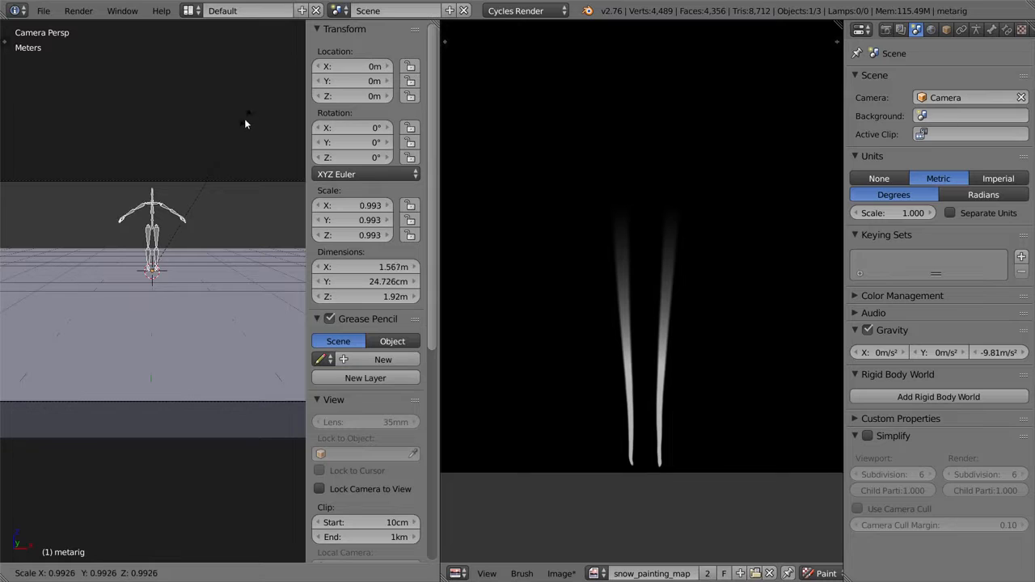
left_click(226, 182)
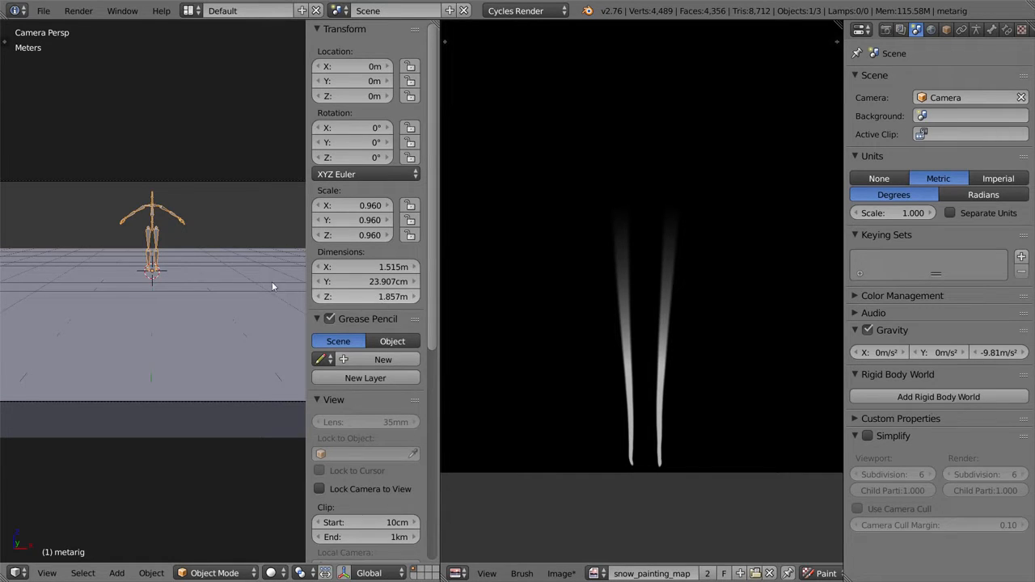
key("n")
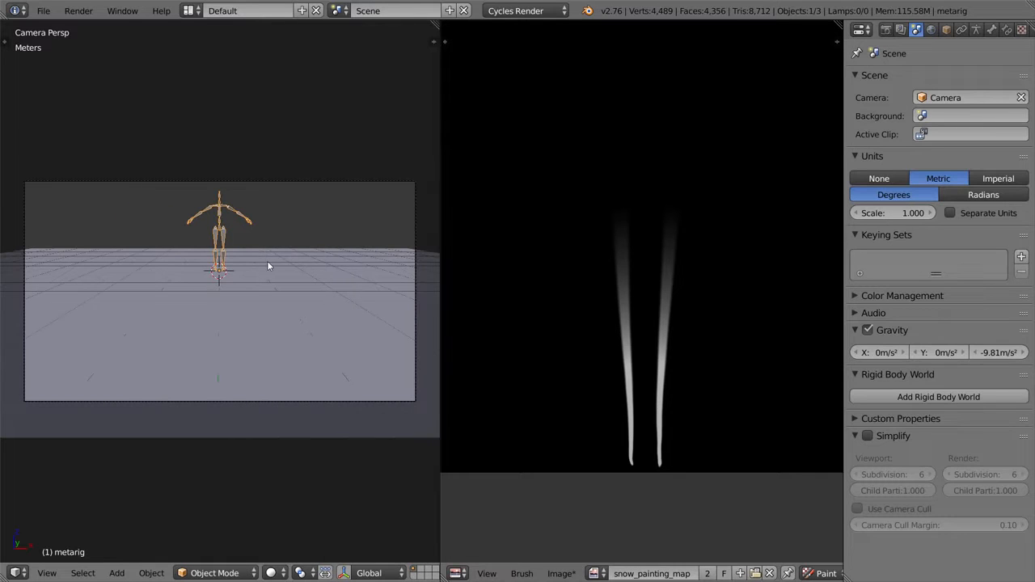
- Move the rig along the global Y axis towards the camera and off to one side of the plane's centre
key("g")
key("y")
left_click(220, 224)
key("g")
key("y")
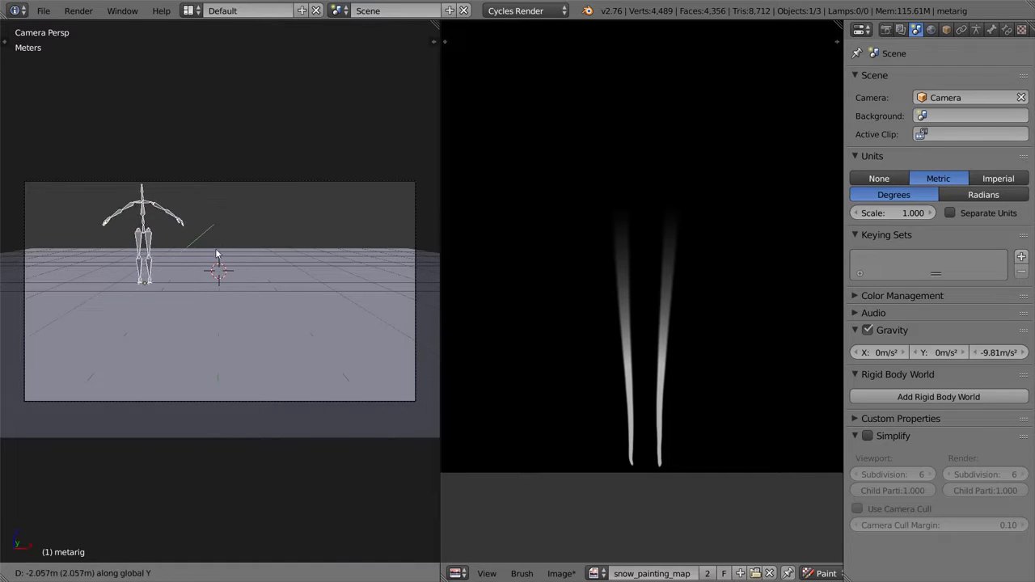
left_click(214, 261)
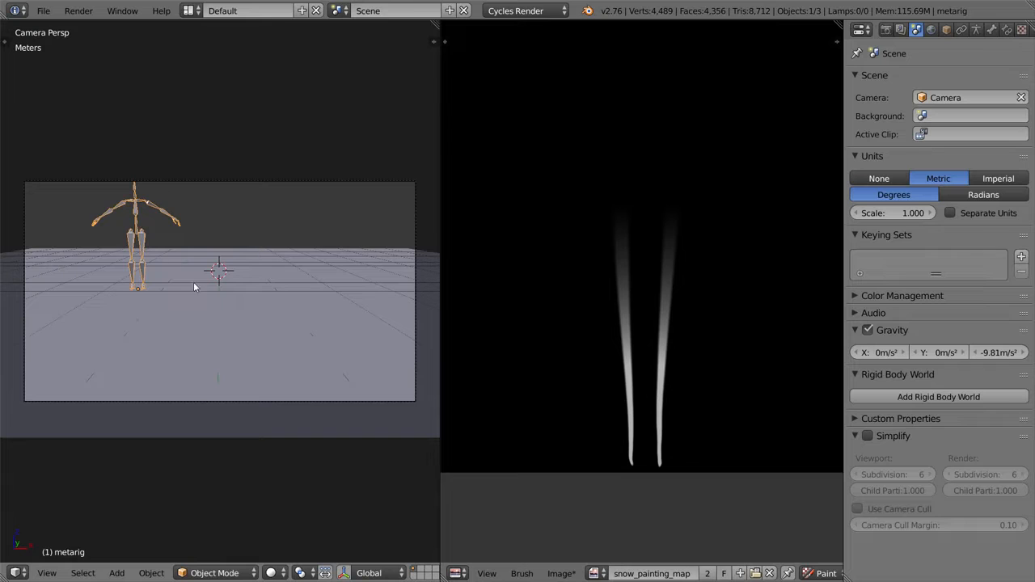
- Select the snow plane and switch it to Texture Paint mode
left_click(242, 571)
left_click(218, 555)
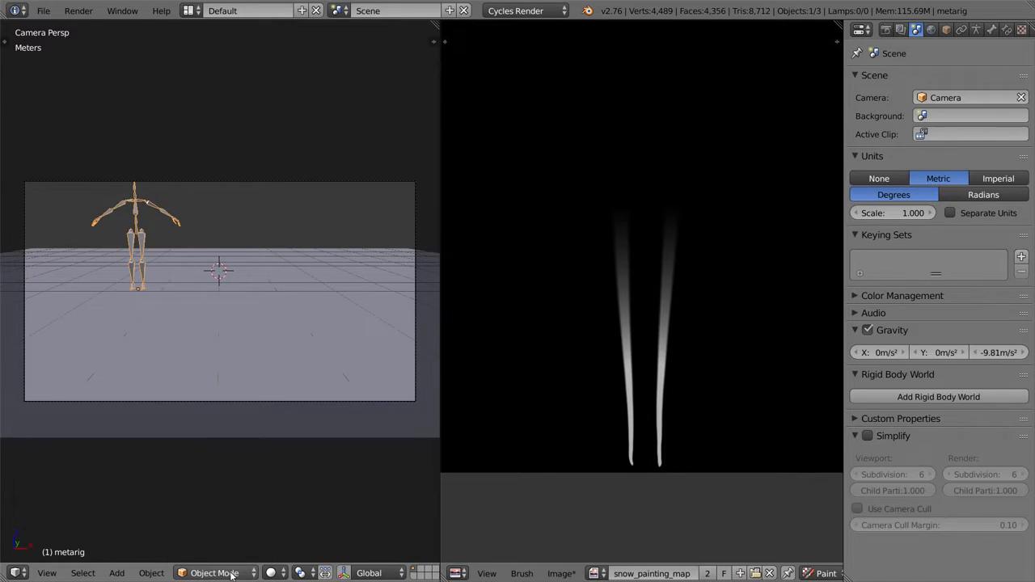
right_click(302, 344)
left_click(229, 571)
left_click(234, 475)
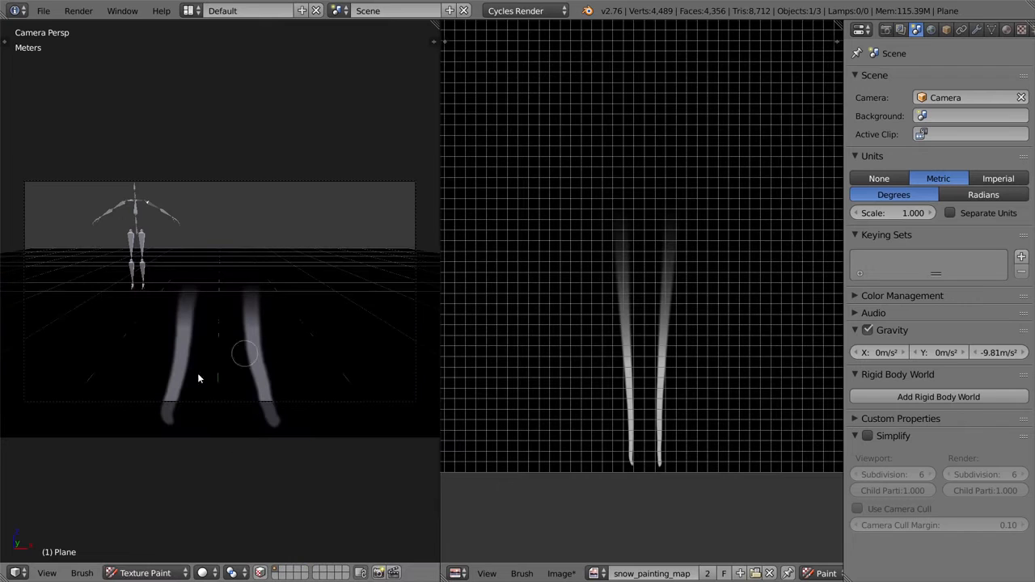
- Paint a trial stroke over an old track and undo it together with both old tracks
scroll(186, 402, "up", 1)
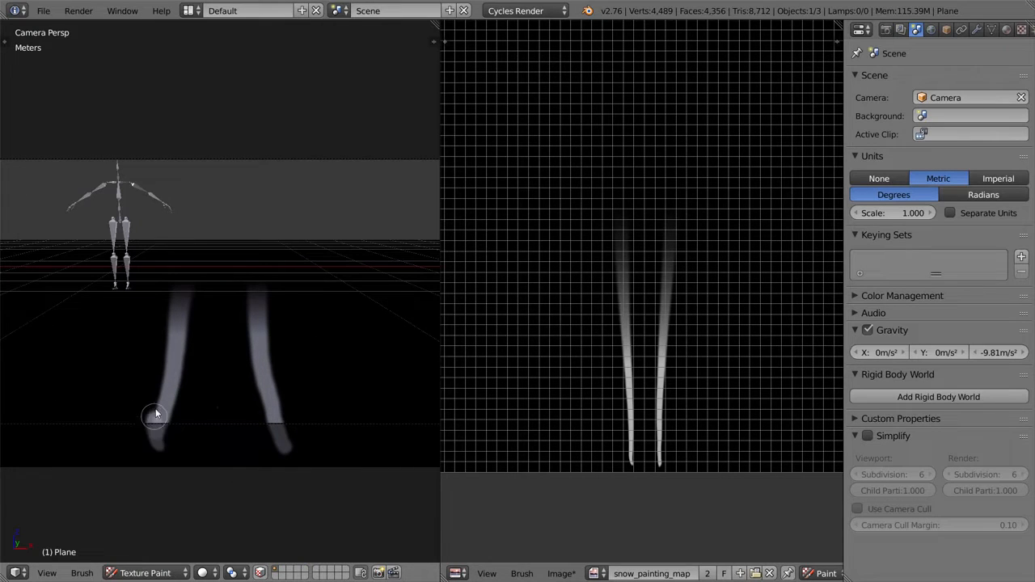
left_click_drag(157, 421, 189, 300)
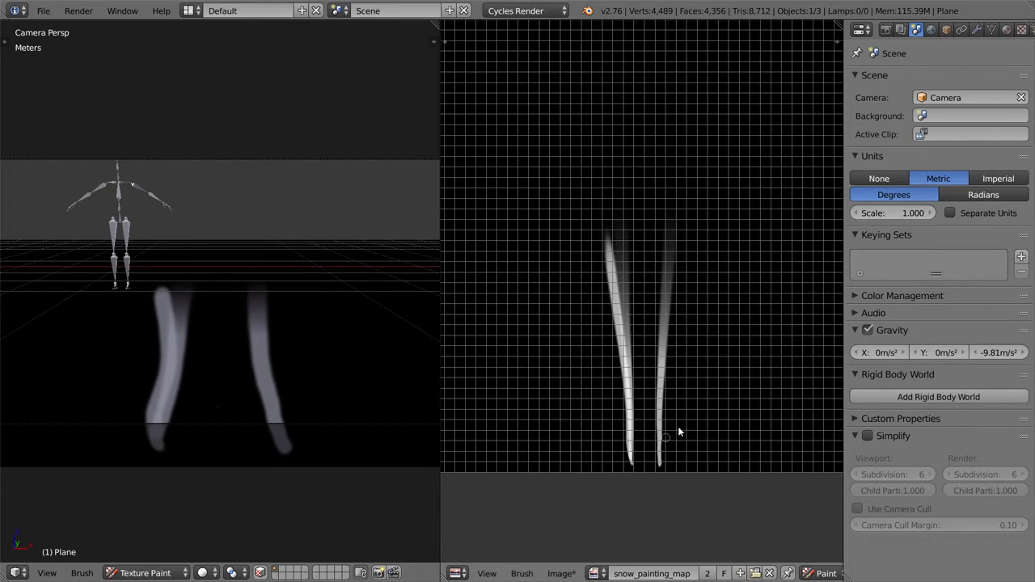
key("ctrl+z")
key("ctrl+z")
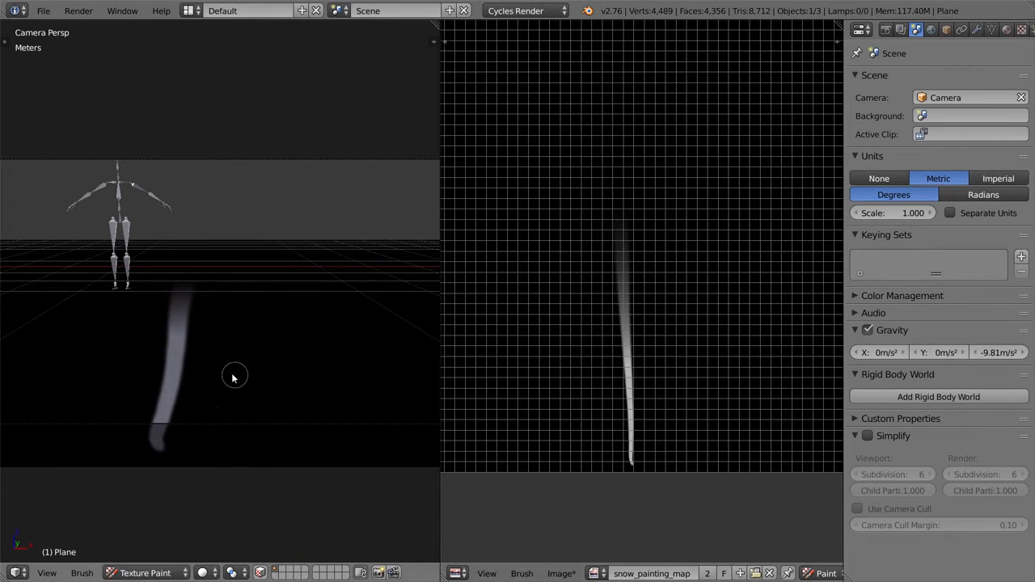
key("ctrl+z")
- Paint trial dabs on the plane beside the rig's feet, undo them, and enlarge the brush radius
mouse_move(176, 329)
middle_mouse_down()
mouse_move(161, 388)
mouse_move(208, 296)
mouse_move(214, 308)
middle_mouse_up()
mouse_move(214, 308)
left_mouse_down()
mouse_move(225, 337)
mouse_move(224, 304)
mouse_move(261, 363)
mouse_move(234, 293)
mouse_move(230, 322)
left_mouse_up()
key("ctrl+z")
left_click(230, 309)
key("ctrl+z")
key("f")
left_click(236, 321)
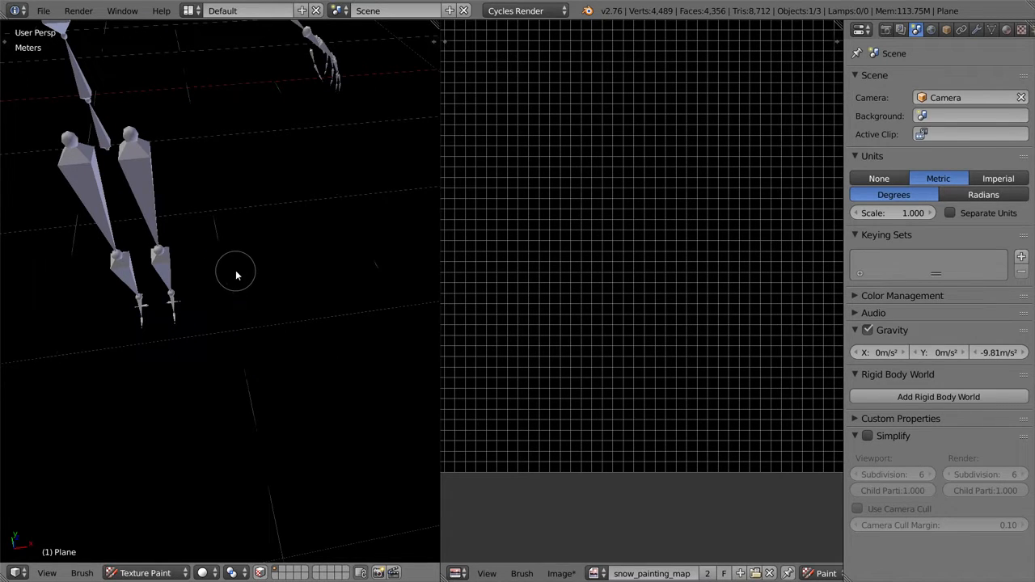
- Test the tyre track width with strokes beside the rig's feet, enlarging the brush slightly and undoing the strokes
mouse_move(233, 272)
left_mouse_down()
mouse_move(226, 240)
mouse_move(251, 376)
left_mouse_up()
mouse_move(251, 377)
middle_mouse_down()
mouse_move(278, 364)
mouse_move(238, 278)
middle_mouse_up()
middle_click_drag(272, 316, 257, 322)
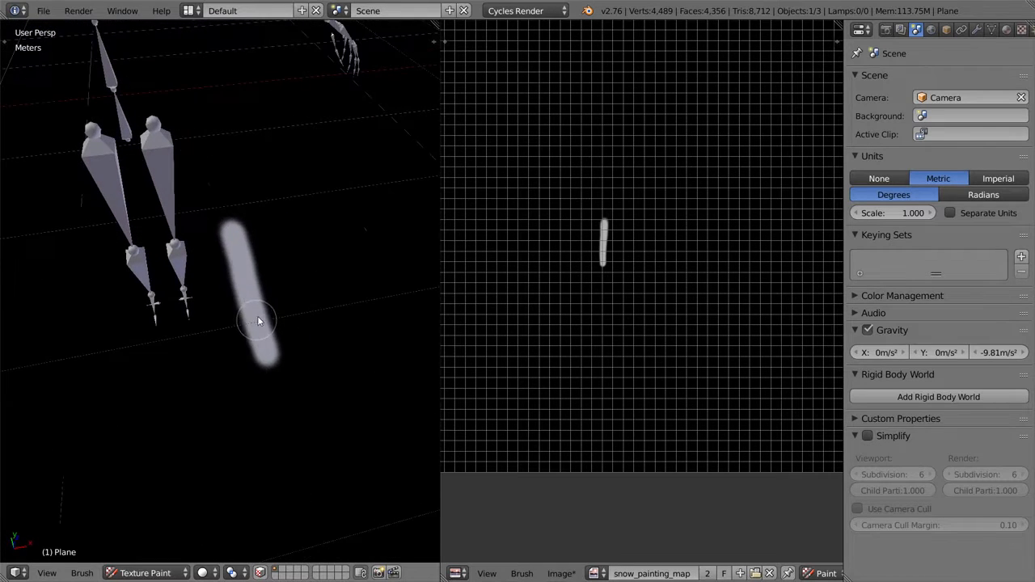
key("ctrl+z")
key("f")
left_click(263, 307)
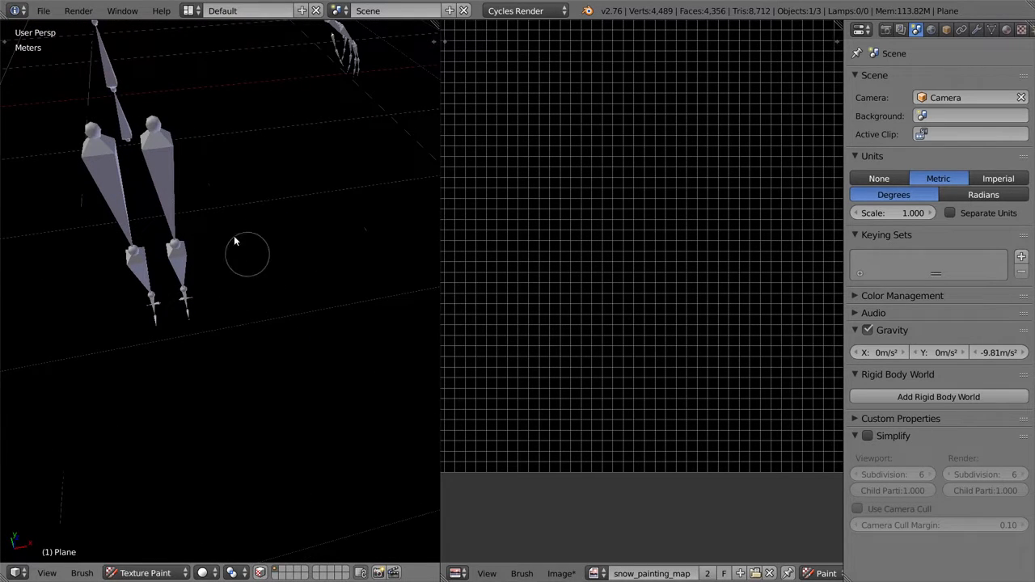
left_click_drag(238, 247, 277, 342)
key("ctrl+z")
- From the camera view, paint two dabs at the near edge of the frame to mark where the tyre tracks start
scroll(305, 409, "down", 6)
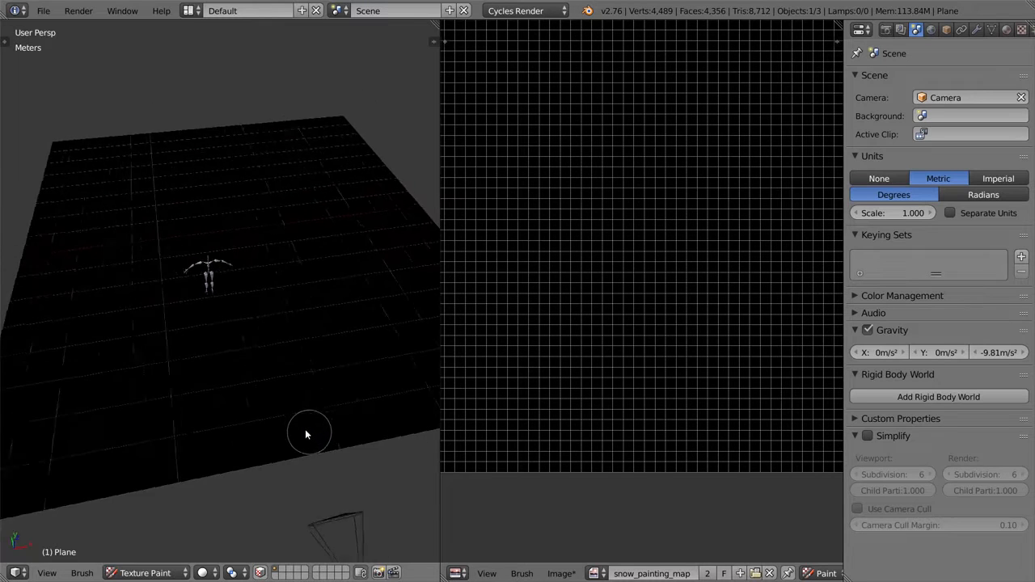
key("KP_0")
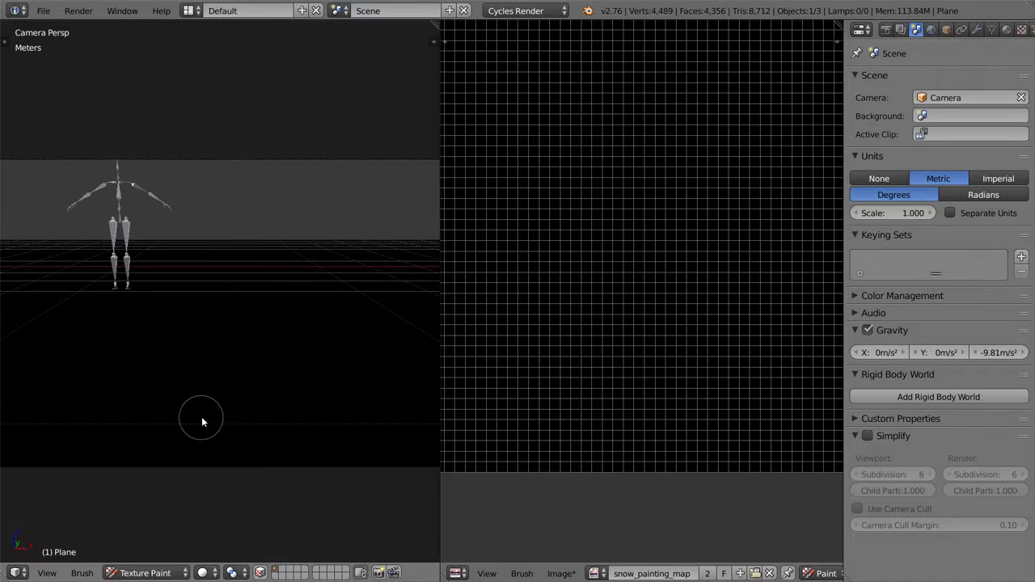
scroll(202, 417, "down", 1)
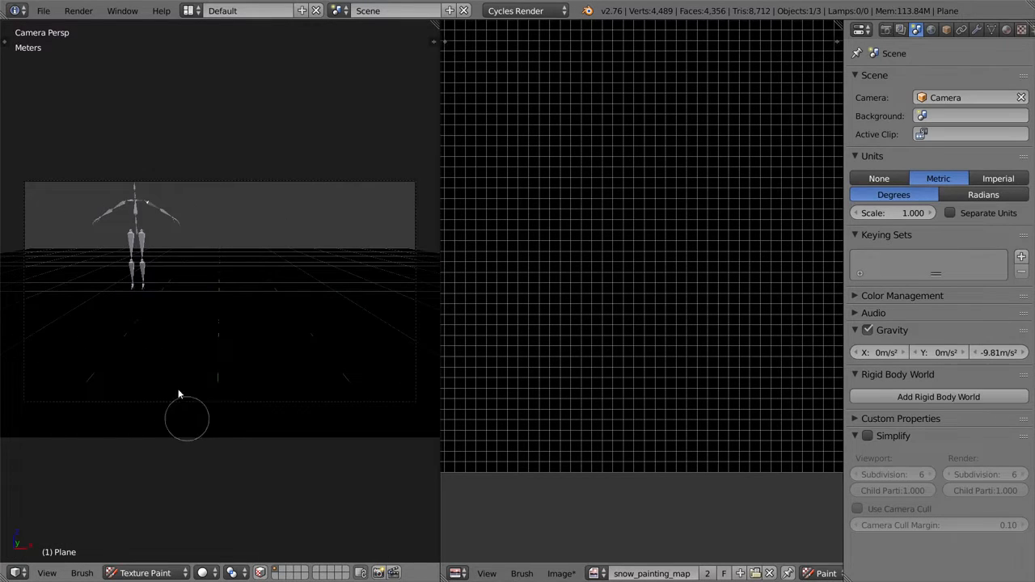
left_click(134, 398)
left_click(315, 400)
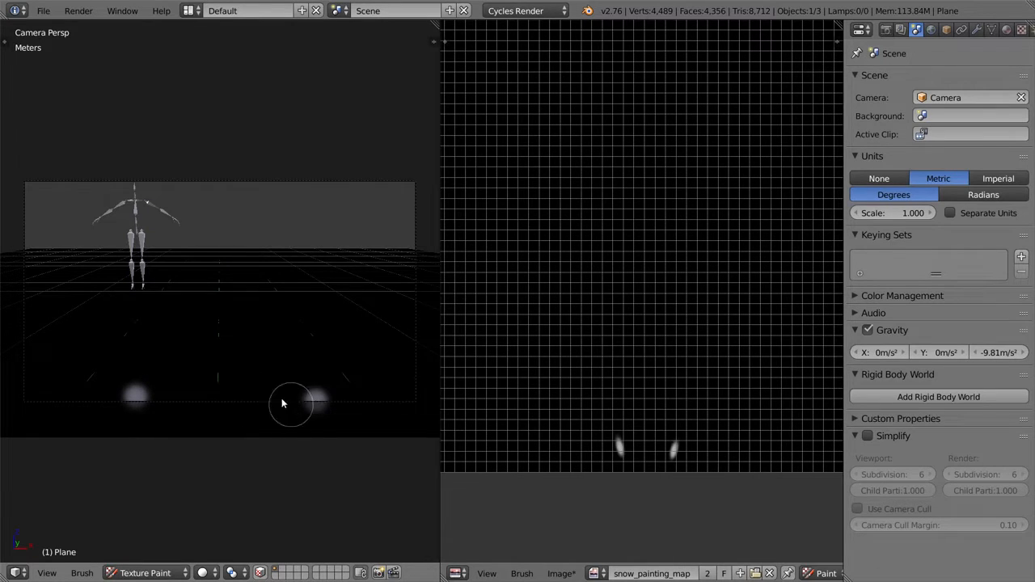
- Try to paint the first track from the left dab towards the horizon in the camera view
left_click_drag(134, 394, 238, 271)
scroll(653, 267, "down", 2)
scroll(655, 265, "down", 1)
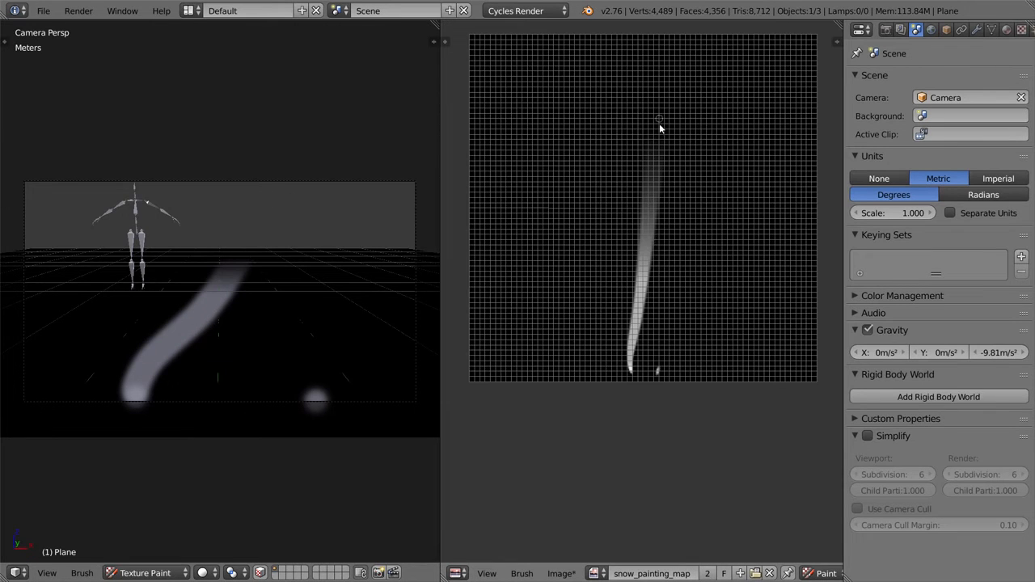
key("ctrl+z")
- Try to paint the first track upwards from the left dab directly on the image map
scroll(679, 394, "up", 2)
middle_click_drag(654, 428, 593, 388)
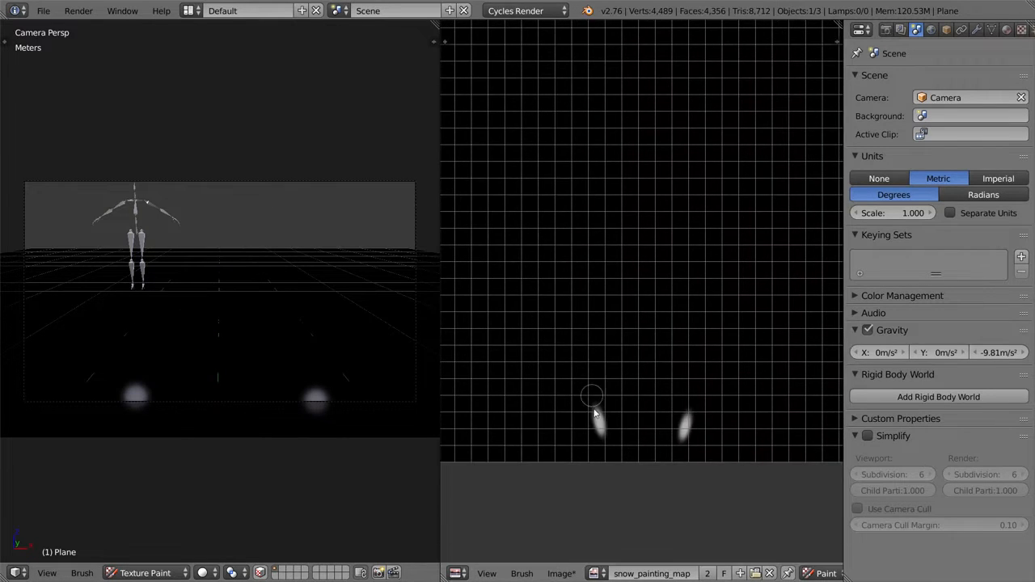
left_click_drag(598, 431, 601, 128)
scroll(601, 128, "down", 3)
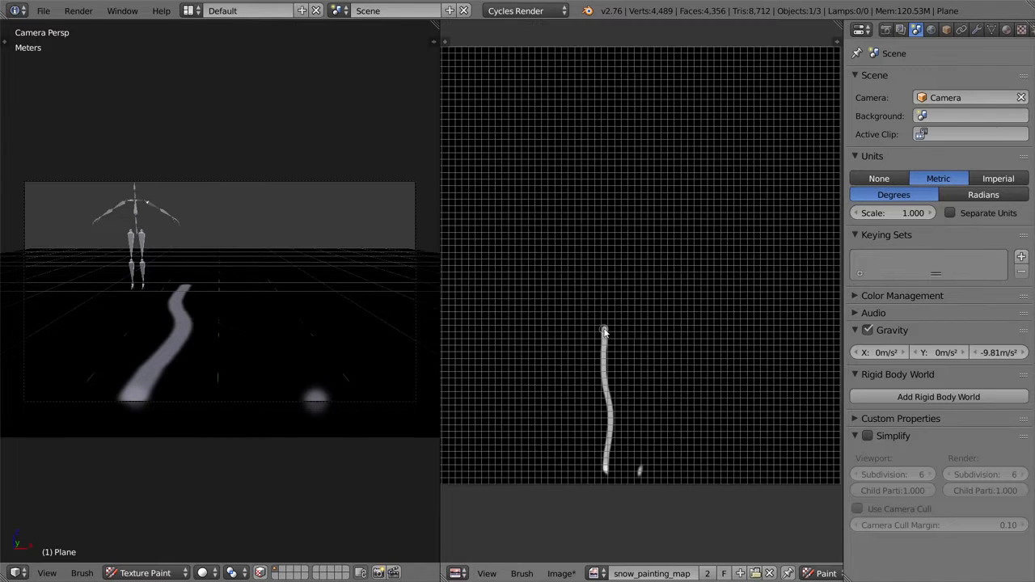
left_click_drag(605, 267, 579, 53)
key("ctrl+z")
key("ctrl+alt+z")
key("ctrl+z")
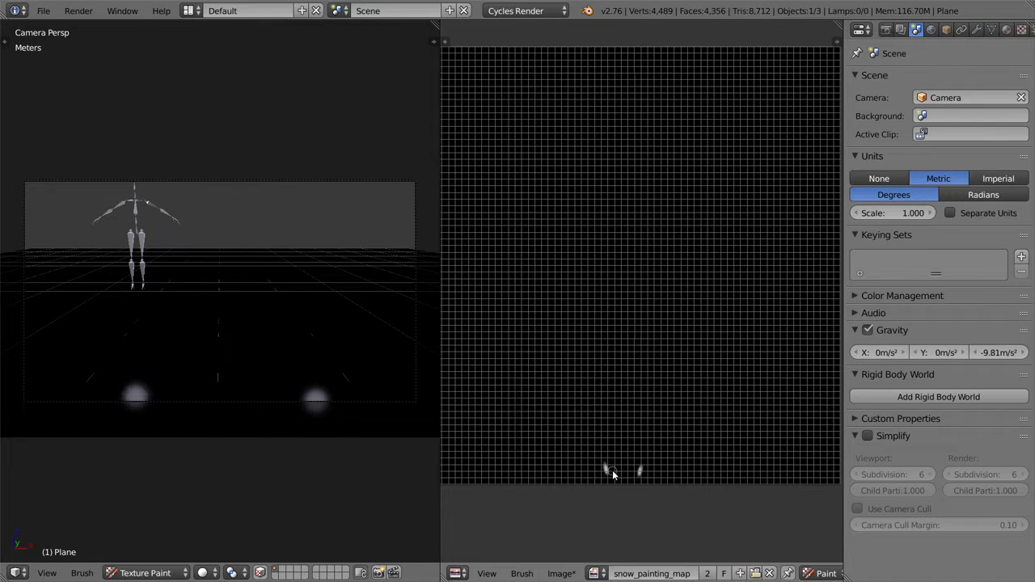
- Retry the first track as one long stroke from the left dab to the image map's upper edge
mouse_move(605, 467)
left_mouse_down()
mouse_move(626, 205)
mouse_move(577, 25)
left_mouse_up()
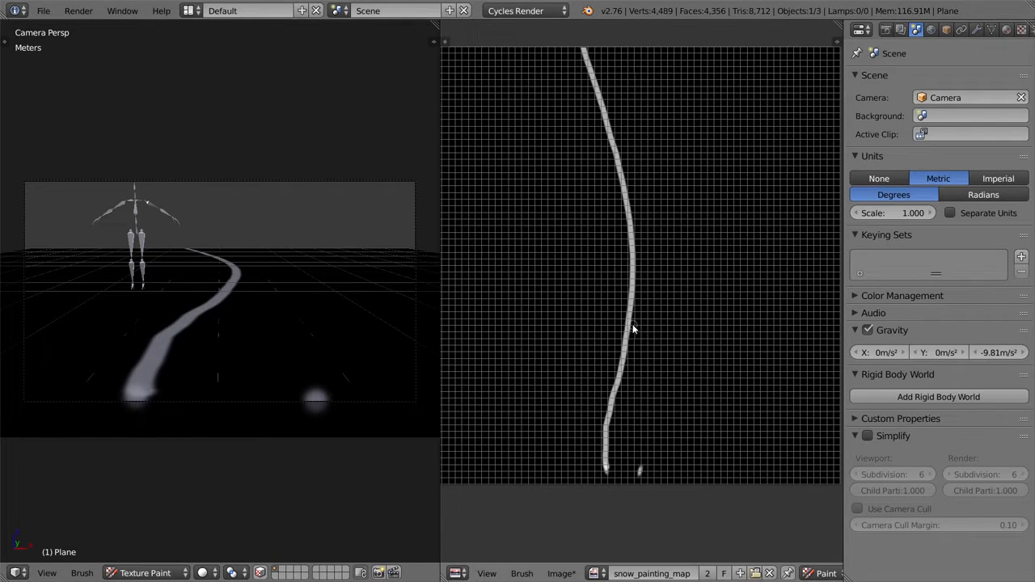
key("ctrl+z")
mouse_move(604, 469)
left_mouse_down()
mouse_move(577, 266)
mouse_move(602, 28)
left_mouse_up()
key("ctrl+z")
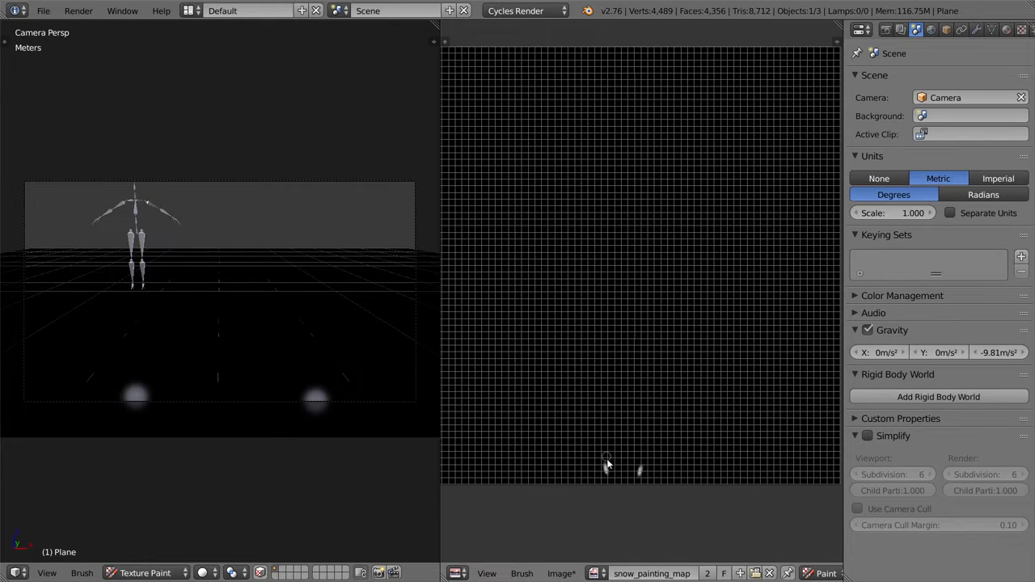
- Paint two roughly parallel, curving tyre tracks on the image map from the two dabs to its upper edge
mouse_move(606, 467)
left_mouse_down()
mouse_move(620, 369)
mouse_move(570, 27)
left_mouse_up()
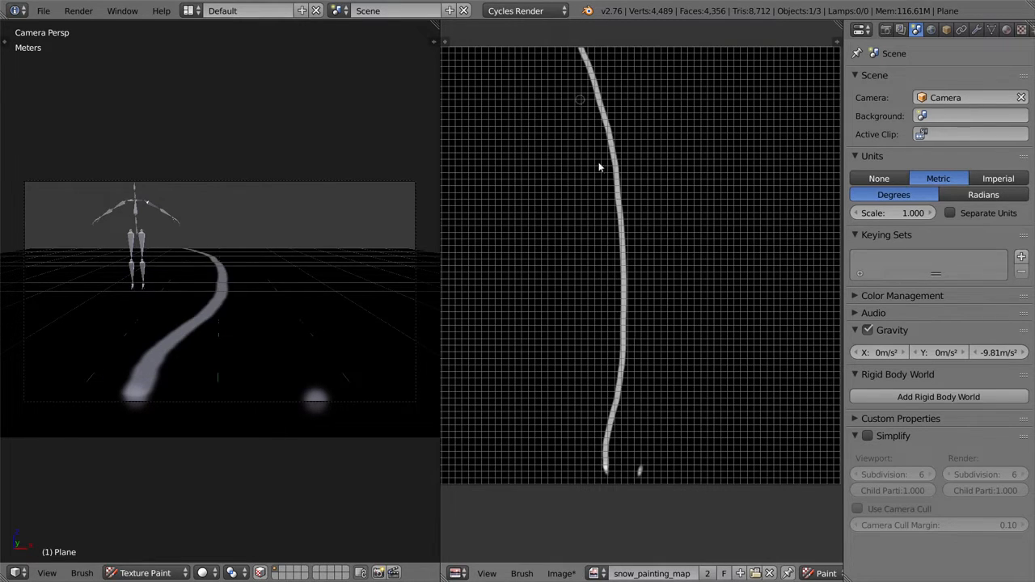
mouse_move(638, 475)
left_mouse_down()
mouse_move(656, 162)
mouse_move(616, 44)
left_mouse_up()
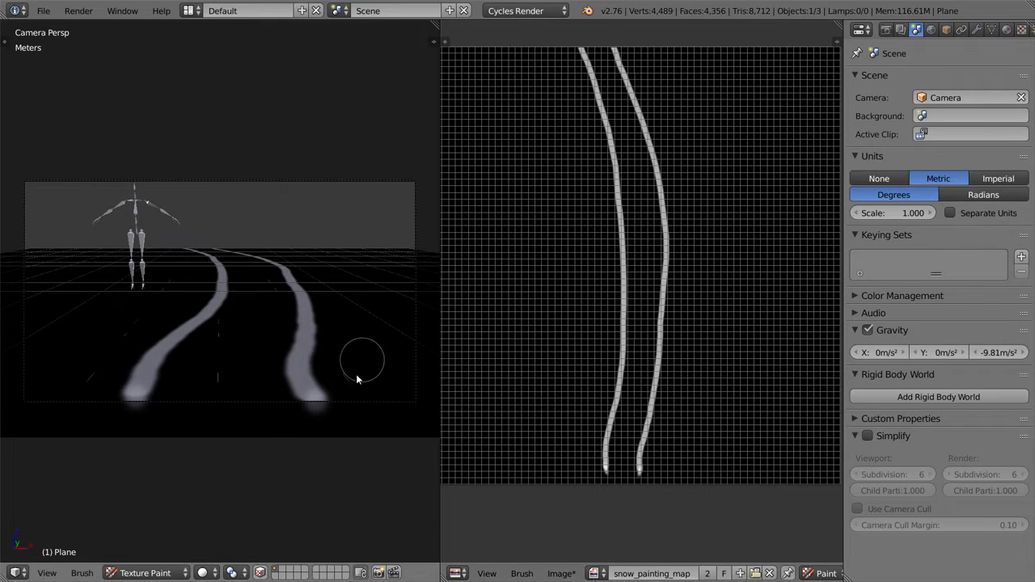
scroll(639, 221, "up", 2)
scroll(640, 240, "down", 3)
scroll(633, 267, "up", 1)
scroll(628, 272, "down", 2)
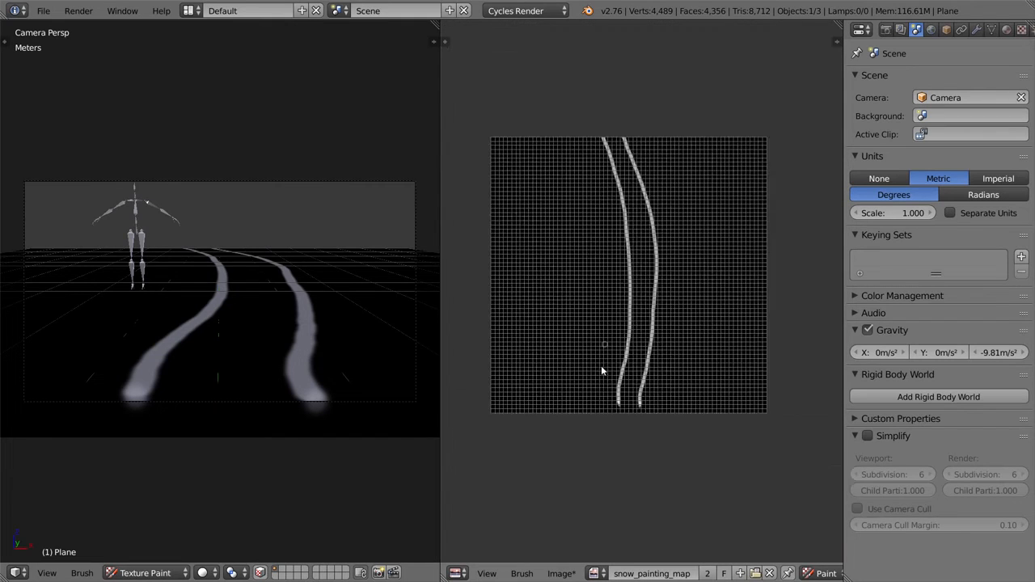
- Extend both tyre tracks down to the image map's lower edge
scroll(605, 368, "up", 3)
middle_click_drag(615, 462, 635, 230)
scroll(633, 233, "up", 3)
left_click_drag(588, 243, 589, 291)
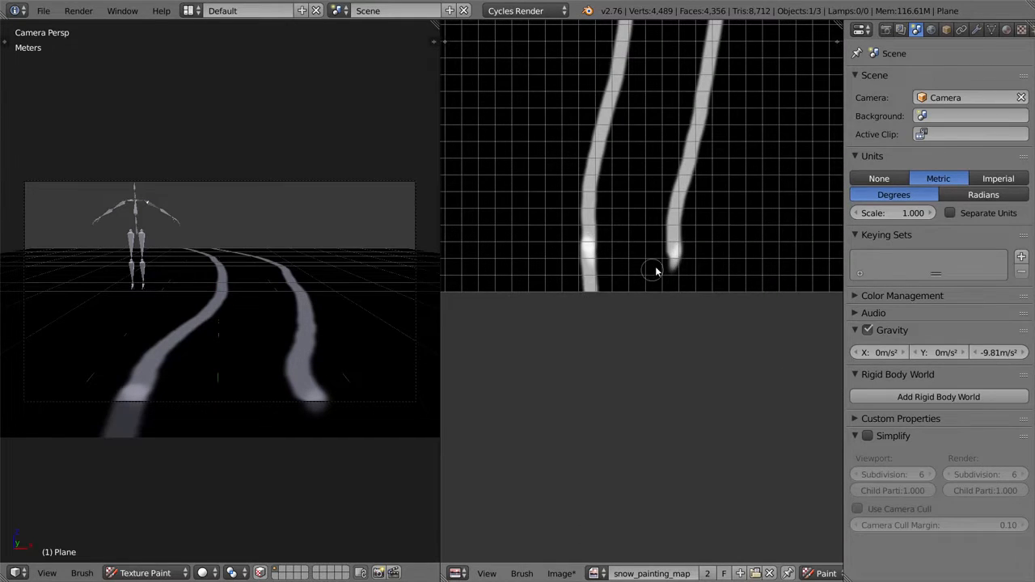
left_click_drag(674, 249, 679, 298)
scroll(695, 242, "down", 3)
- Paint two short parallel footprints on the plane beside the rig's feet
mouse_move(203, 232)
middle_mouse_down()
mouse_move(218, 291)
mouse_move(214, 385)
middle_mouse_up()
middle_click_drag(222, 351, 207, 309)
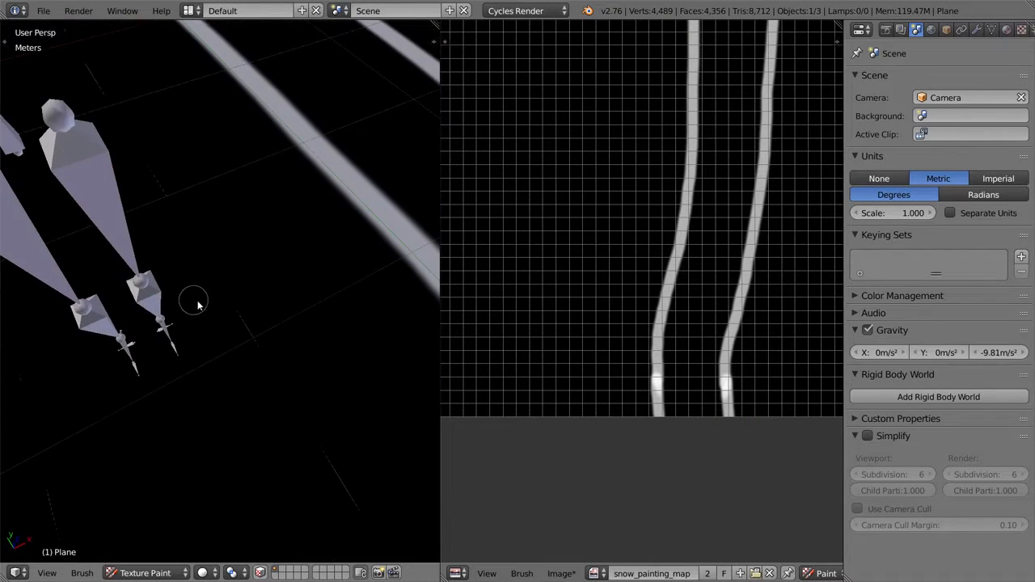
left_click_drag(249, 278, 257, 305)
mouse_move(300, 296)
middle_mouse_down()
mouse_move(319, 289)
mouse_move(231, 272)
middle_mouse_up()
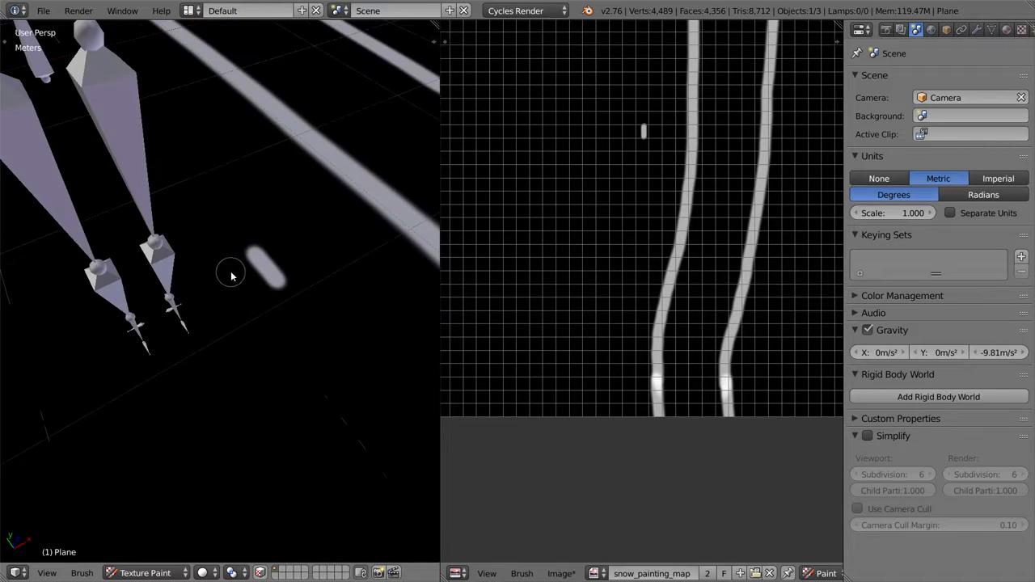
left_click_drag(220, 277, 247, 307)
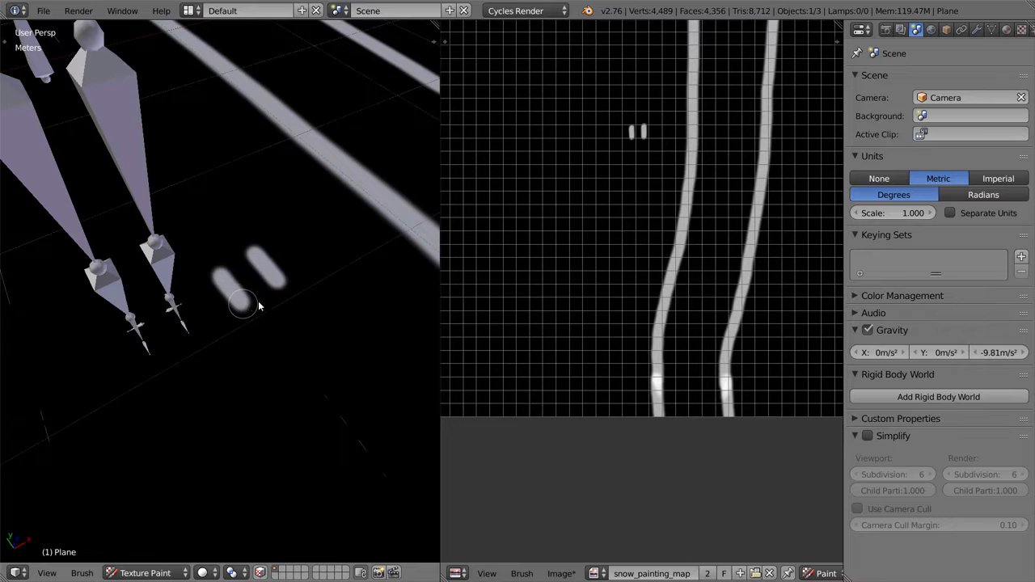
middle_click_drag(309, 304, 250, 316)
- Start saving the painted snow_painting_map as an image file
scroll(250, 316, "down", 2)
scroll(690, 230, "up", 1)
middle_click_drag(691, 194, 663, 369)
scroll(658, 380, "down", 5)
left_click(562, 573)
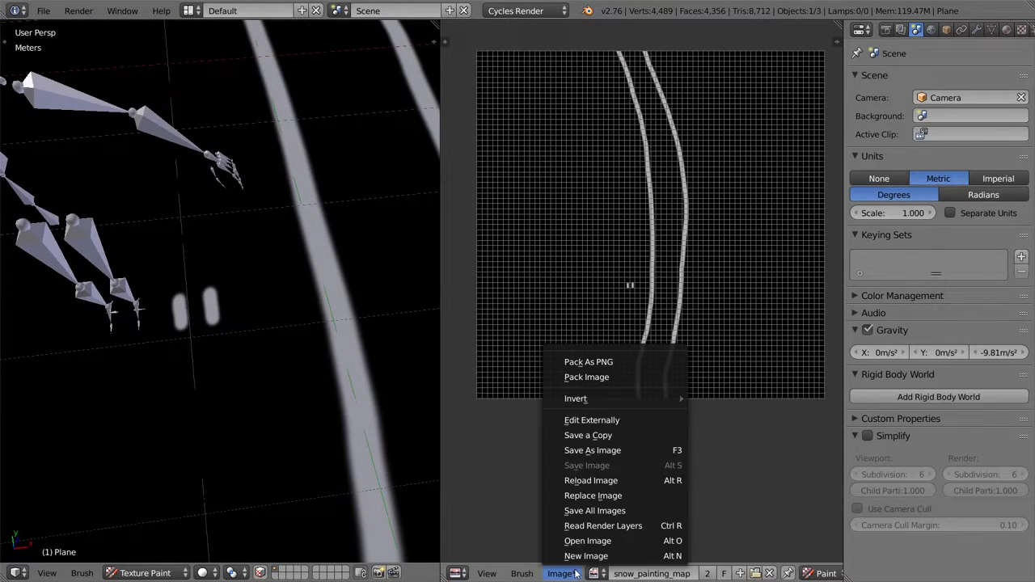
left_click(628, 458)
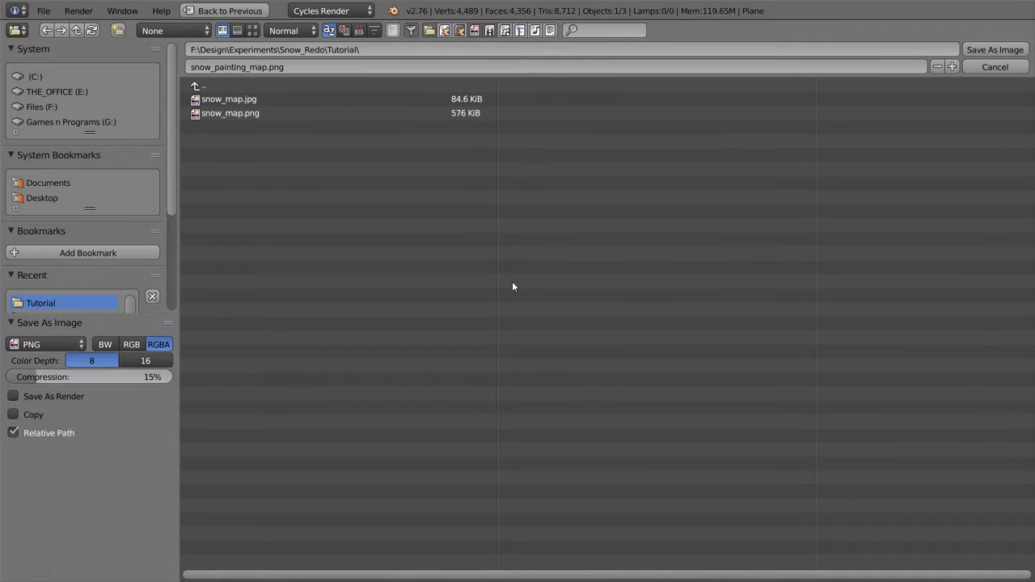
- Create a folder named Tutorial2 inside Snow_Redo and save the painted map there as snow_painting_map.png
left_click(262, 85)
left_click(258, 98)
left_click(299, 85)
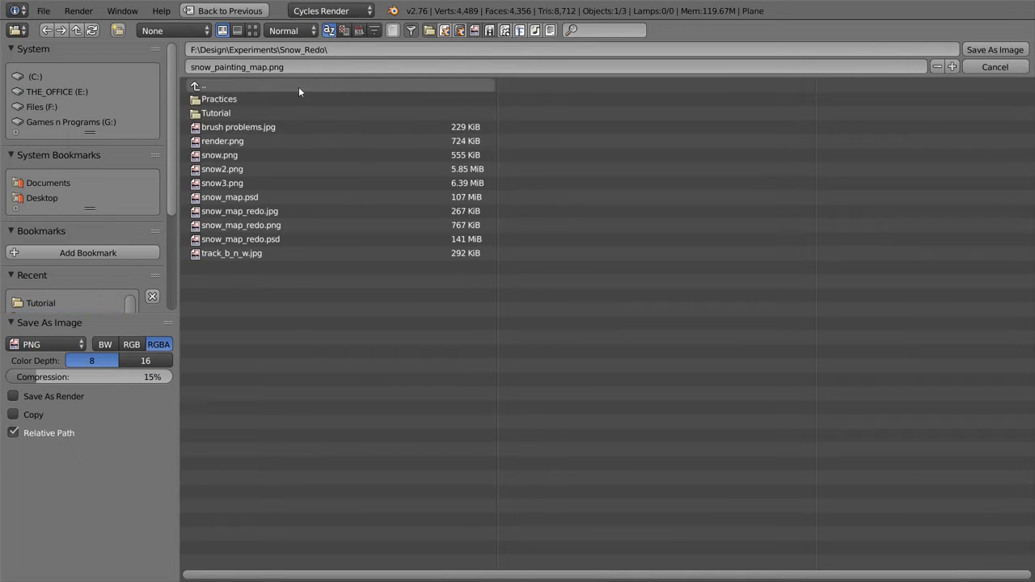
left_click(118, 30)
type("Tut")
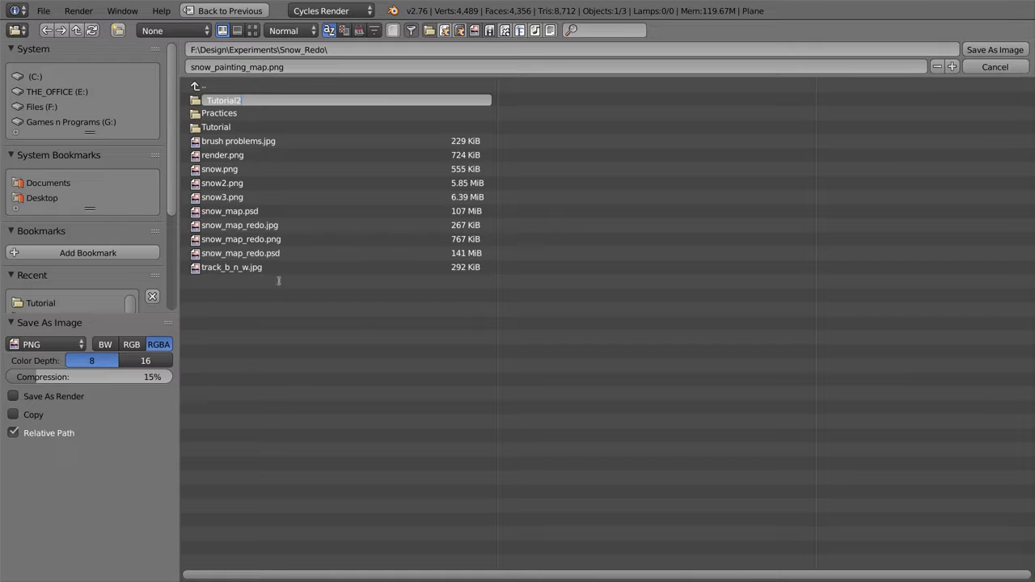
type("orial2")
key("Return")
left_click(238, 127)
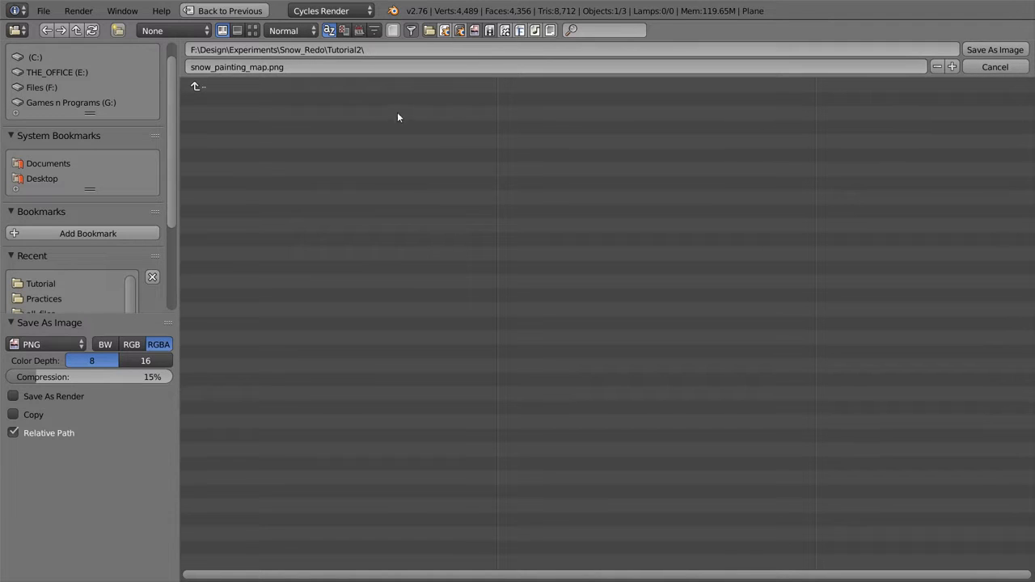
left_click(994, 50)
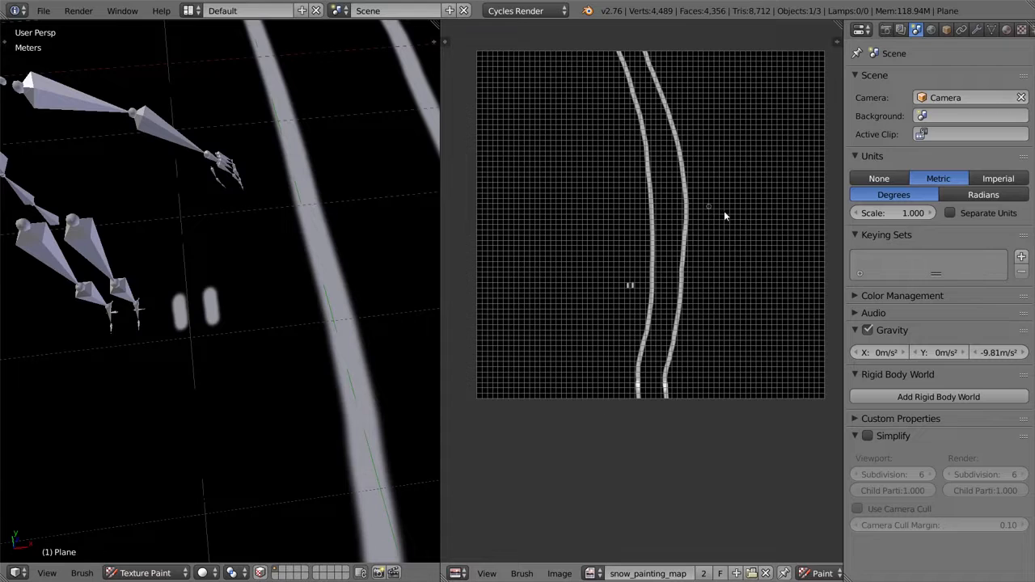
- Switch to Photoshop and close the open snow_map.png without saving its changes
key("alt+Tab")
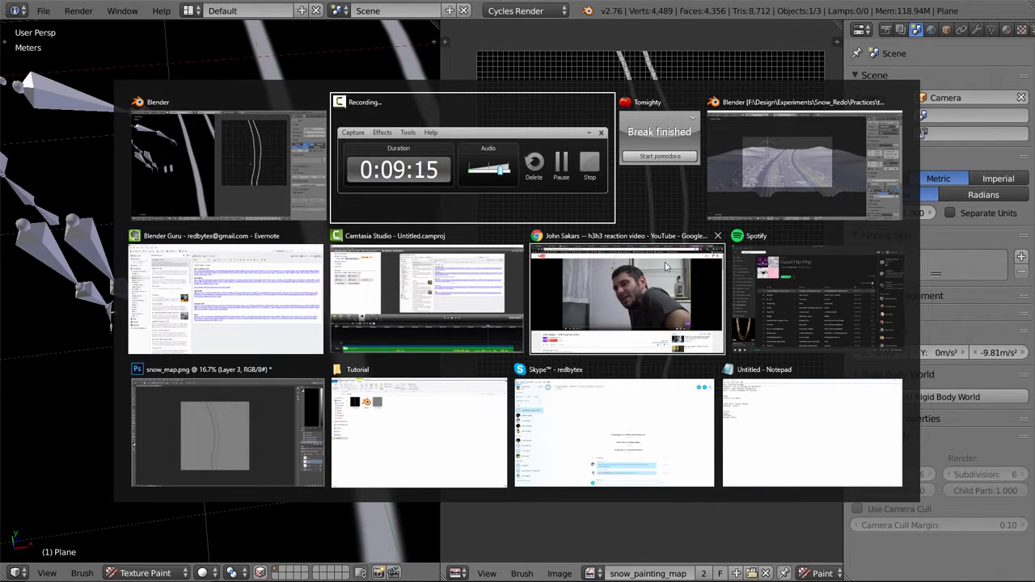
left_click(265, 427)
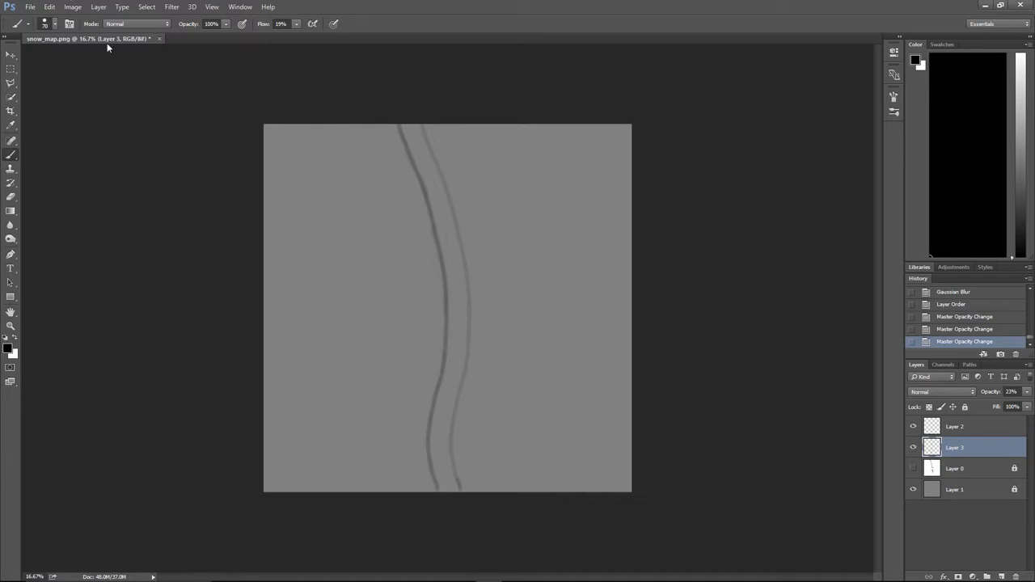
left_click(159, 39)
left_click(528, 224)
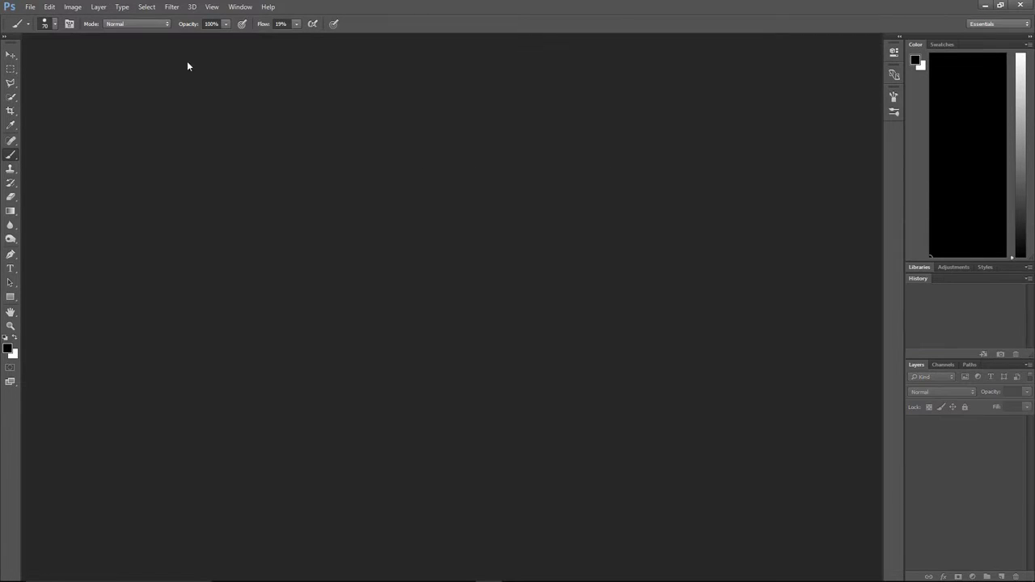
- Open snow_painting_map.png from the Tutorial2 folder
left_click(30, 6)
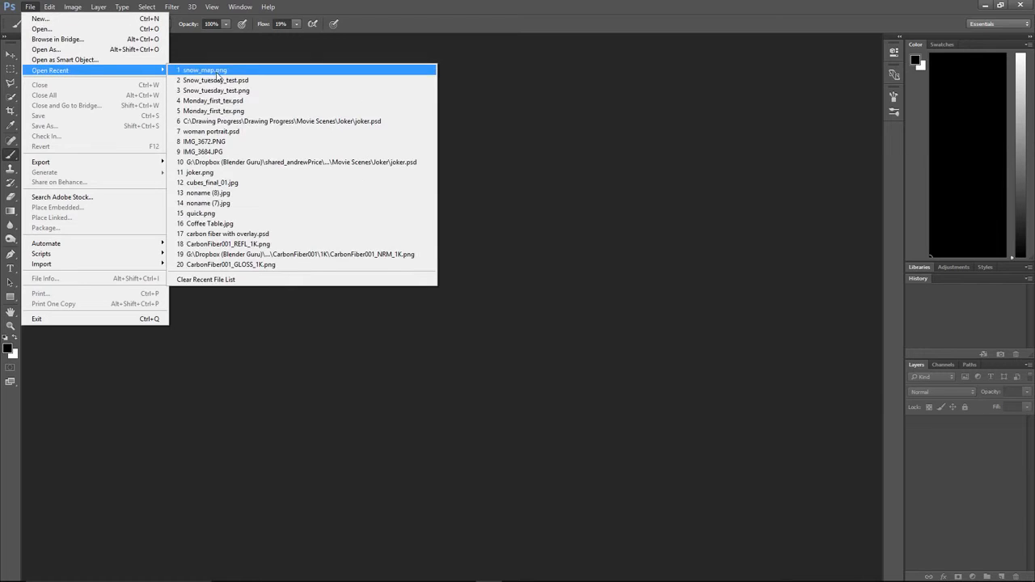
left_click(41, 29)
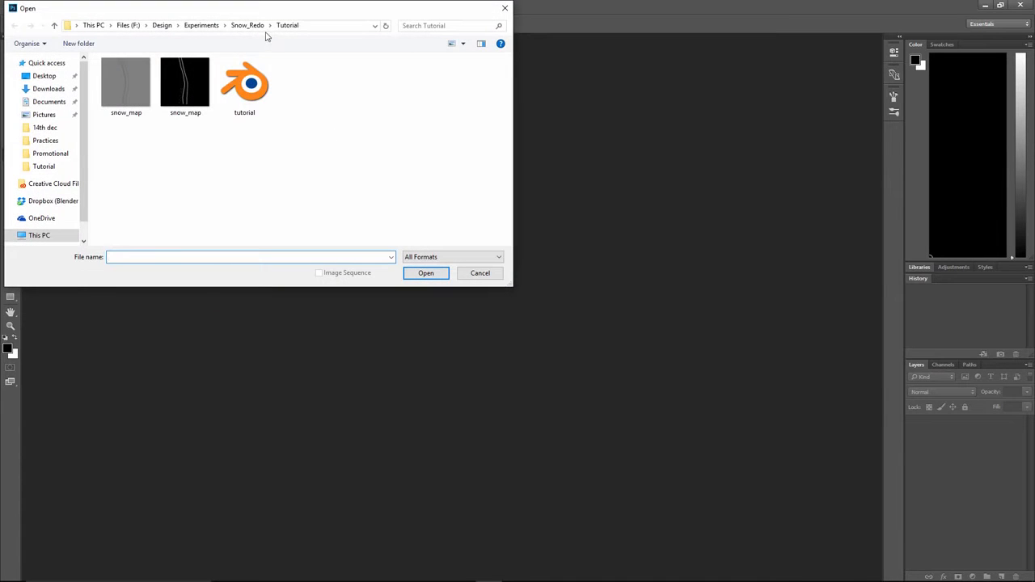
double_click(170, 89)
double_click(137, 89)
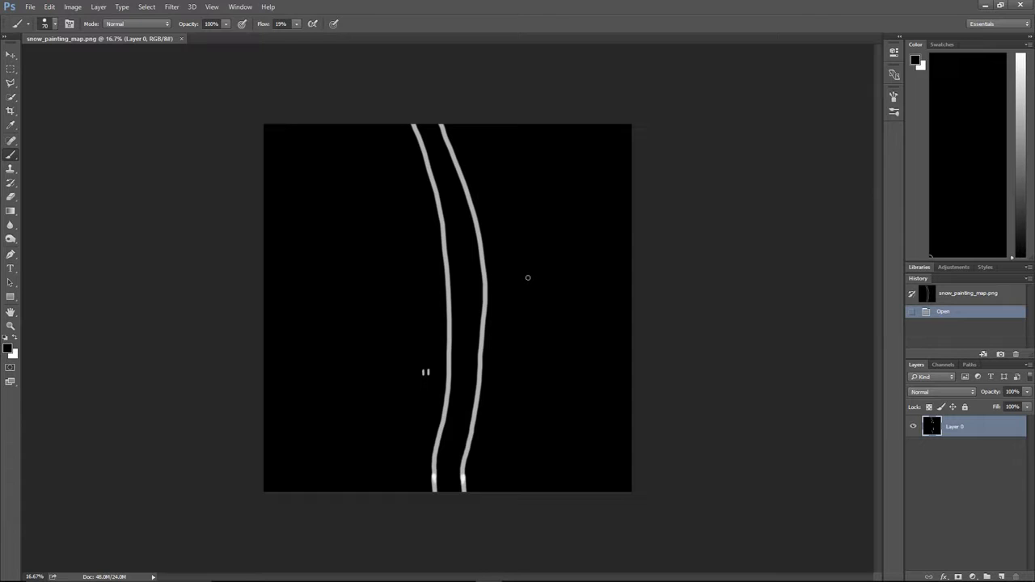
key("ctrl+plus")
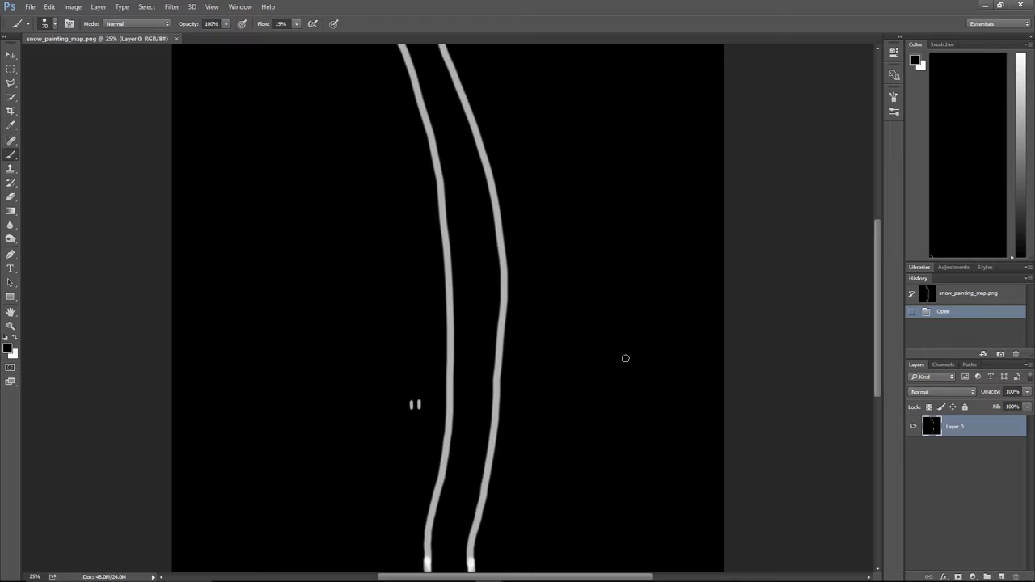
- Try freehand black and white brush strokes on the empty area beside the tyre tracks, and undo them
left_click_drag(643, 280, 638, 307)
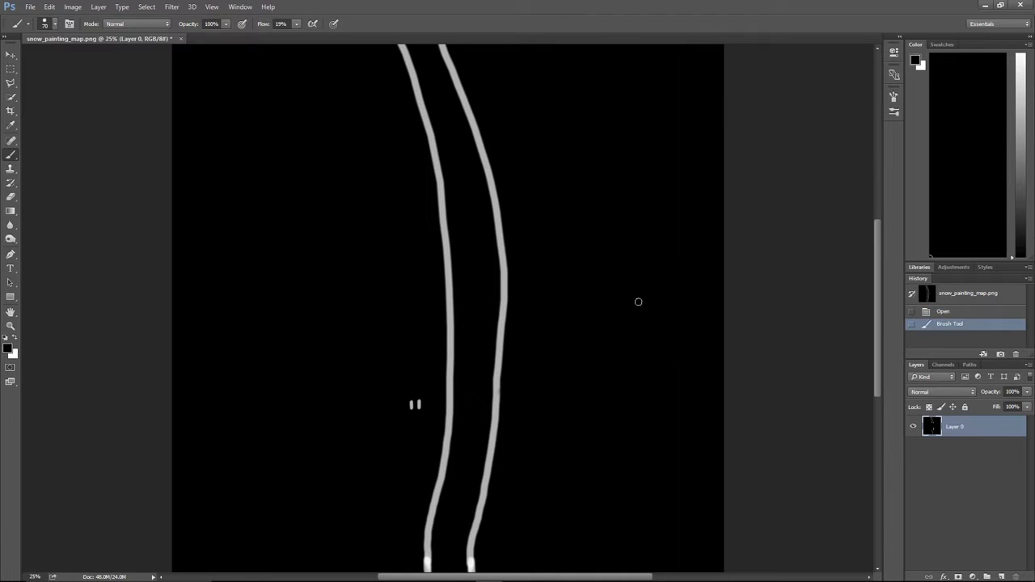
key("ctrl+z")
key("x")
mouse_move(543, 385)
left_mouse_down()
mouse_move(642, 221)
mouse_move(549, 192)
mouse_move(627, 105)
left_mouse_up()
key("ctrl+z")
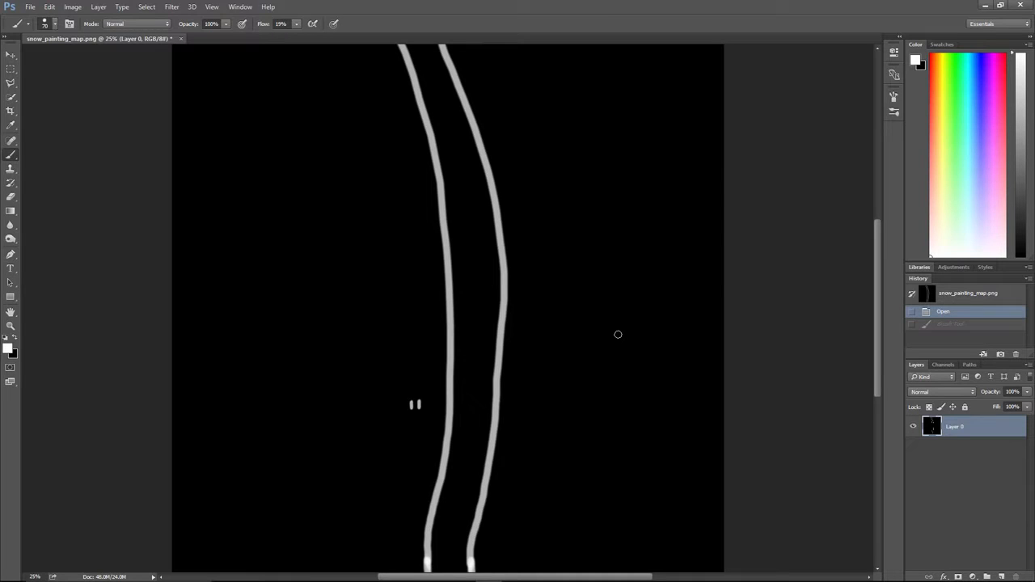
mouse_move(542, 287)
left_mouse_down()
mouse_move(593, 122)
mouse_move(651, 164)
left_mouse_up()
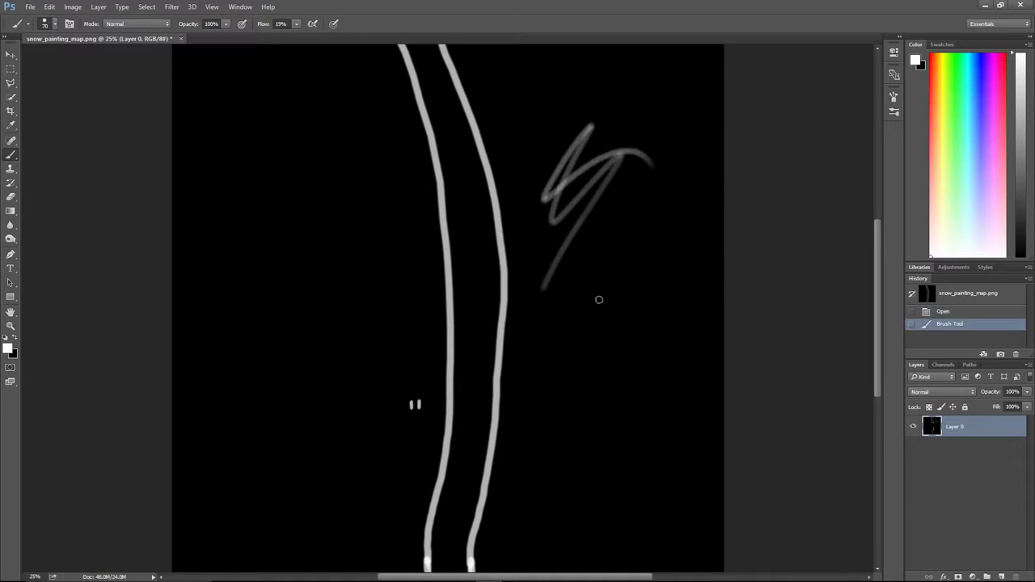
mouse_move(635, 258)
left_mouse_down()
mouse_move(582, 358)
mouse_move(665, 387)
left_mouse_up()
mouse_move(667, 345)
left_mouse_down()
mouse_move(675, 157)
mouse_move(557, 129)
mouse_move(579, 364)
left_mouse_up()
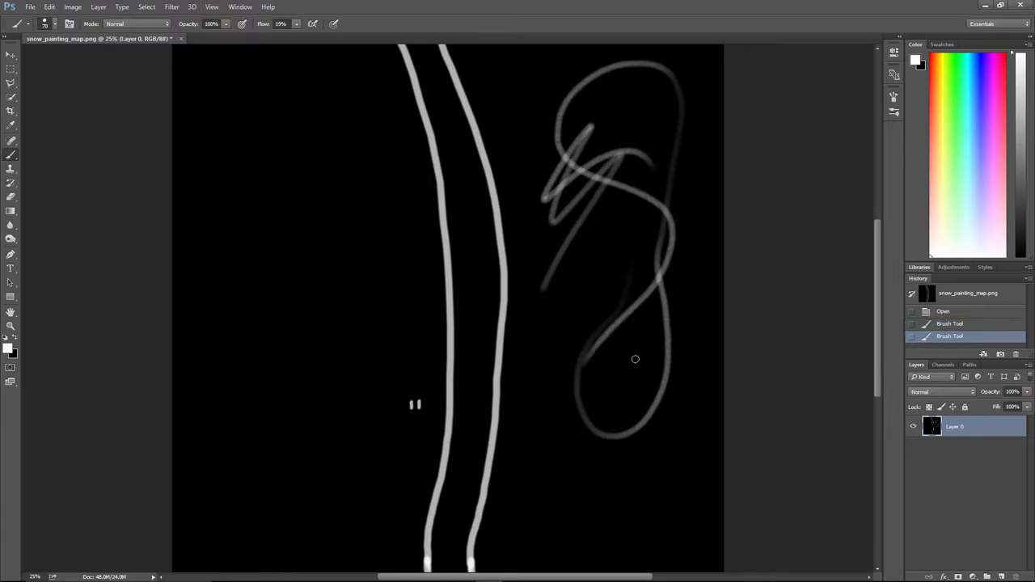
key("ctrl+alt+z")
key("ctrl+alt+z")
- Add a new layer and move it below Layer 0
left_click_drag(572, 421, 596, 339)
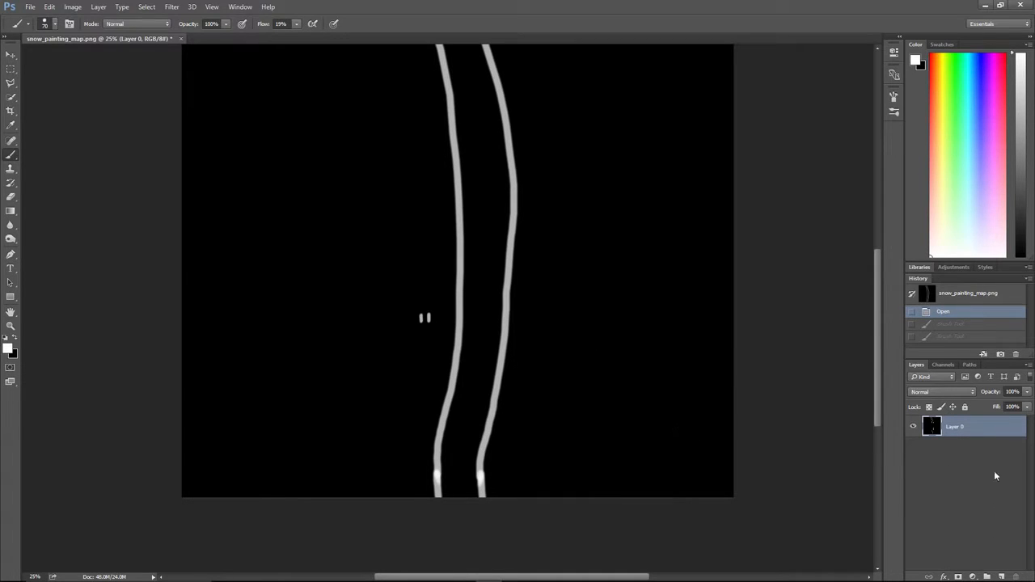
left_click(1002, 576)
left_click_drag(970, 427, 964, 463)
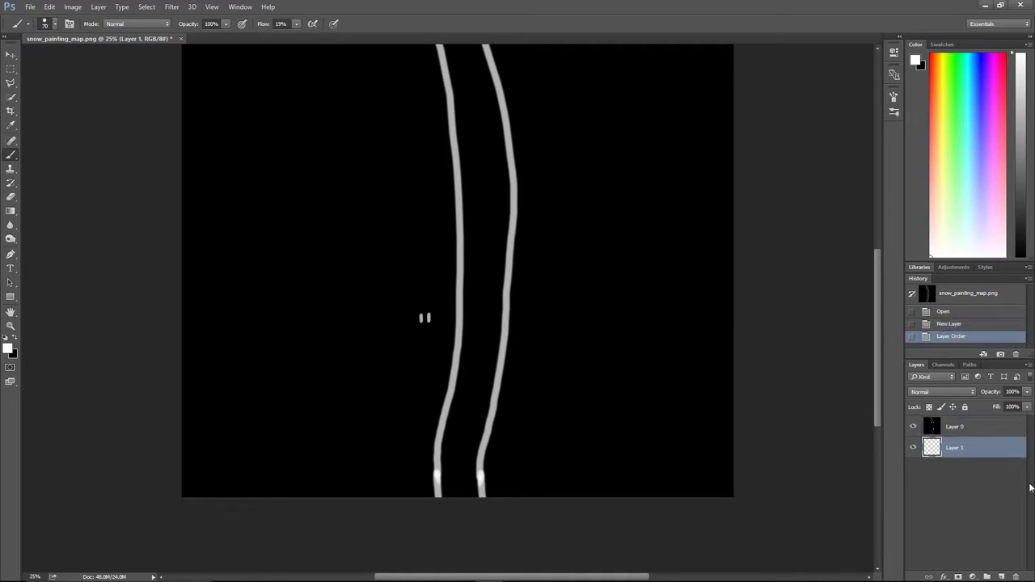
left_click(9, 350)
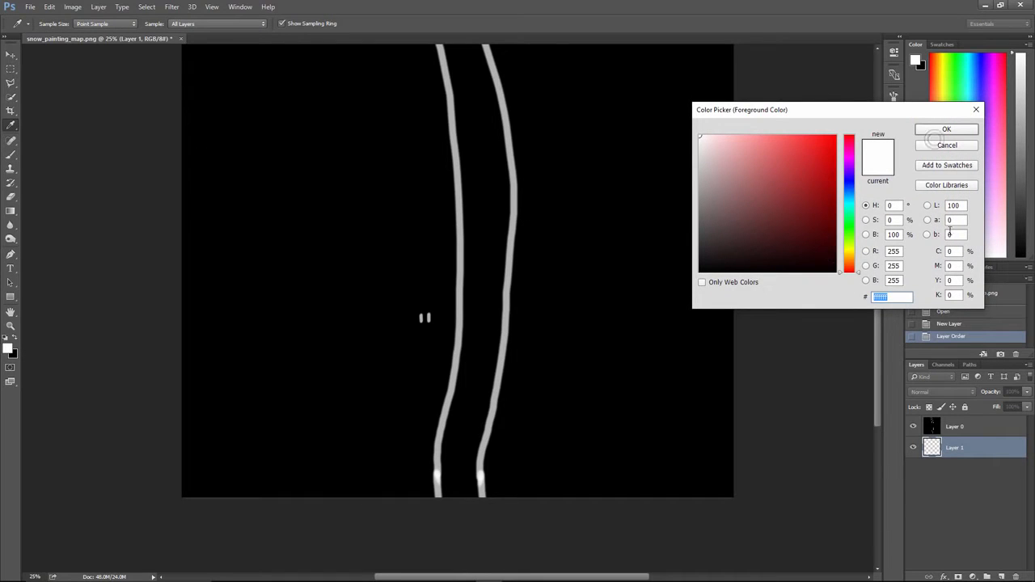
left_click(945, 129)
key("b")
left_click(950, 427)
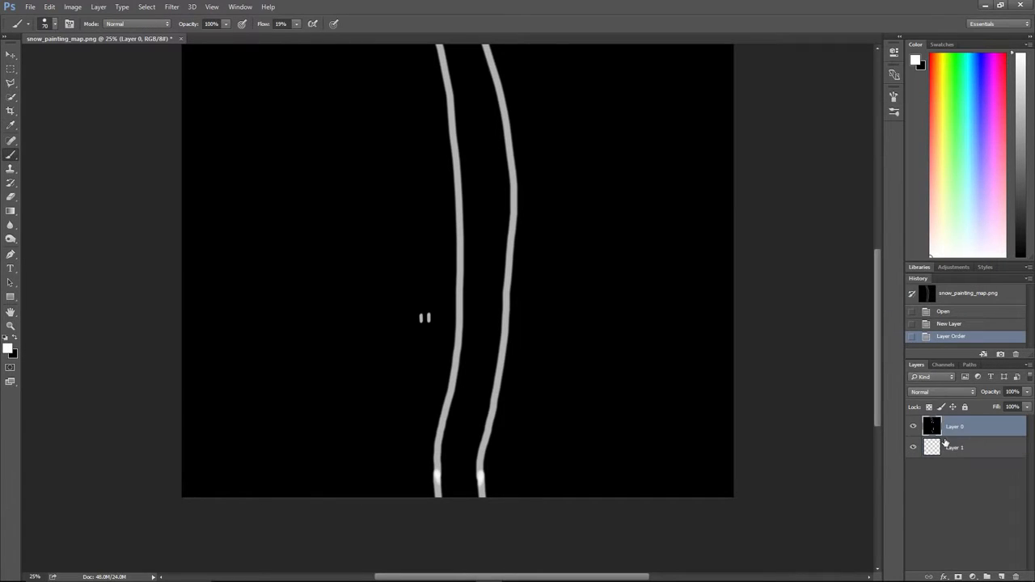
left_click(913, 426)
left_click(913, 426)
left_click(938, 446)
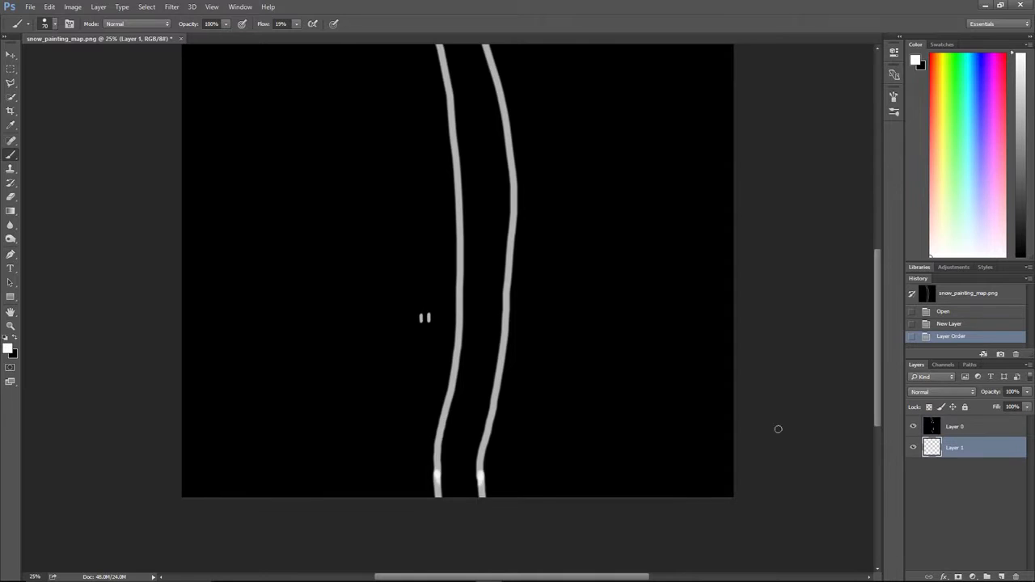
- Hide Layer 0 and fill Layer 1 with neutral grey 808080 at 50% brightness
left_click(913, 426)
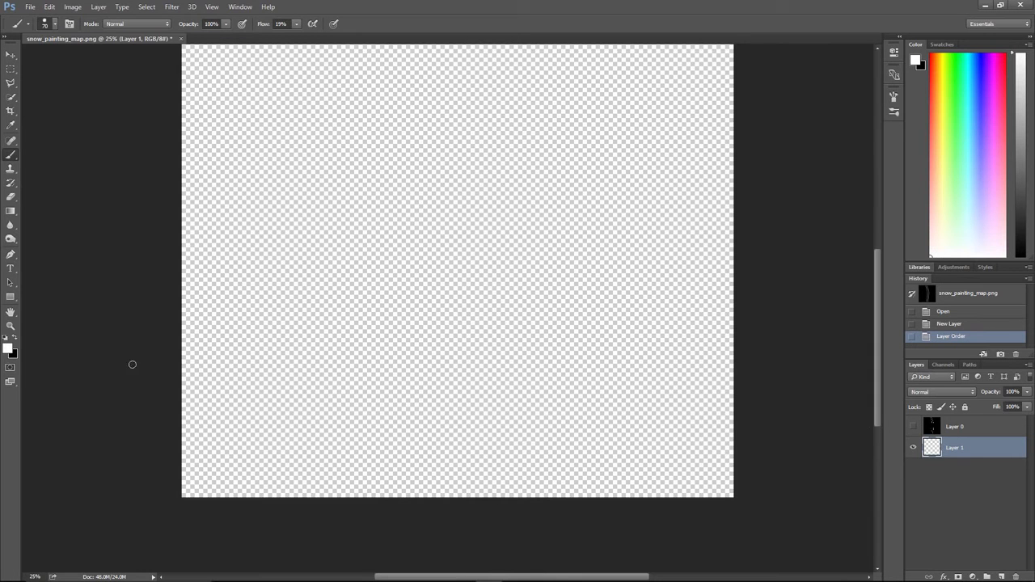
left_click(8, 349)
left_click(717, 194)
left_click_drag(703, 193, 680, 200)
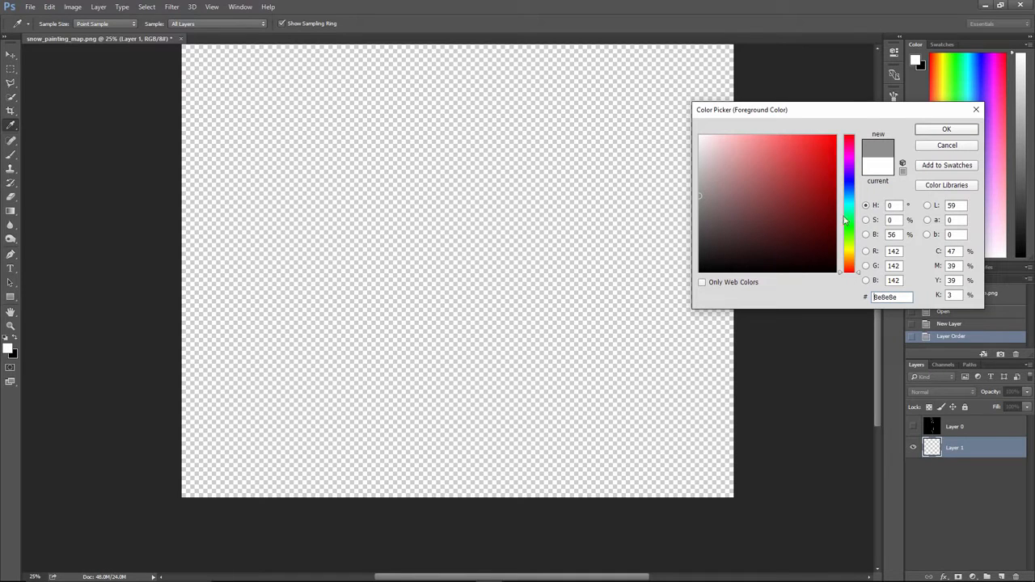
left_click_drag(899, 234, 866, 217)
type("50")
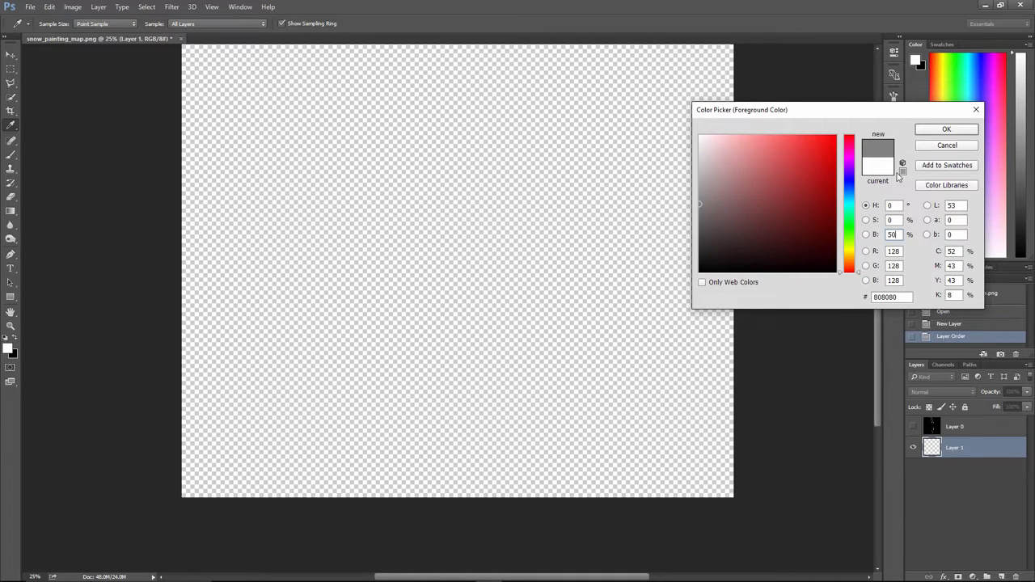
left_click(928, 131)
key("b")
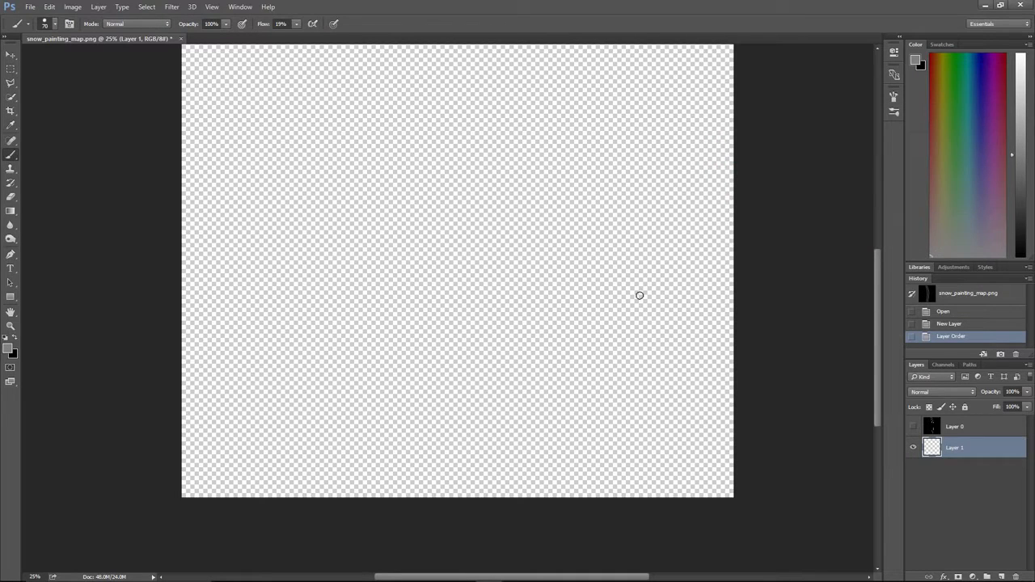
key("x")
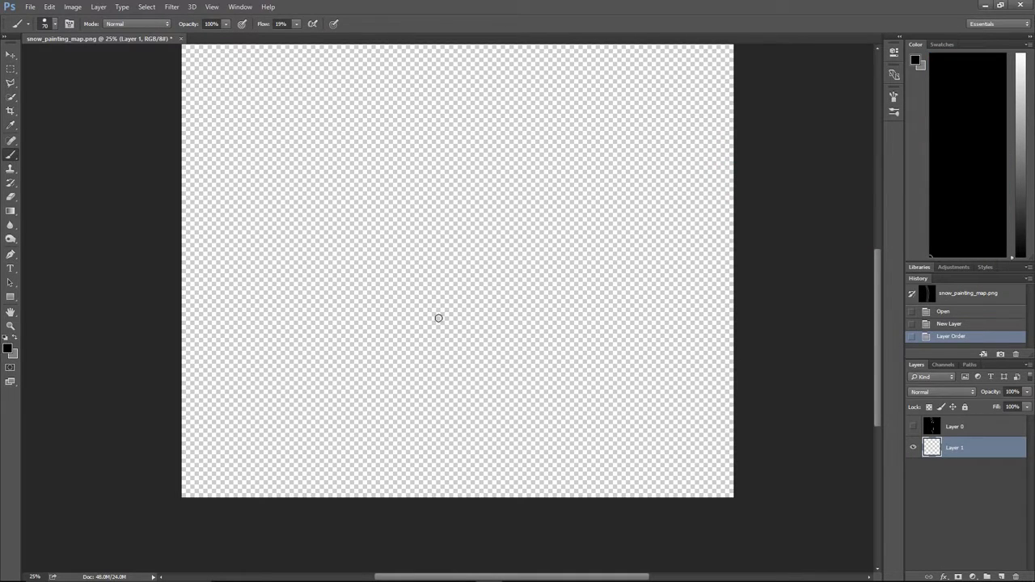
key("ctrl+BackSpace")
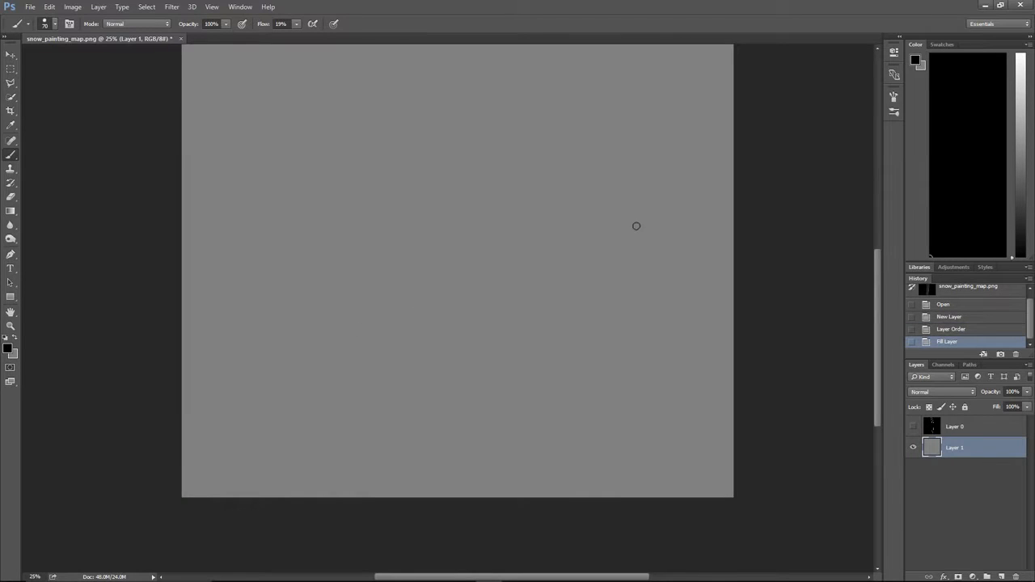
- Try one black and one white brush stroke on the grey layer with the brush enlarged to 500, and undo both
left_click_drag(671, 223, 691, 242)
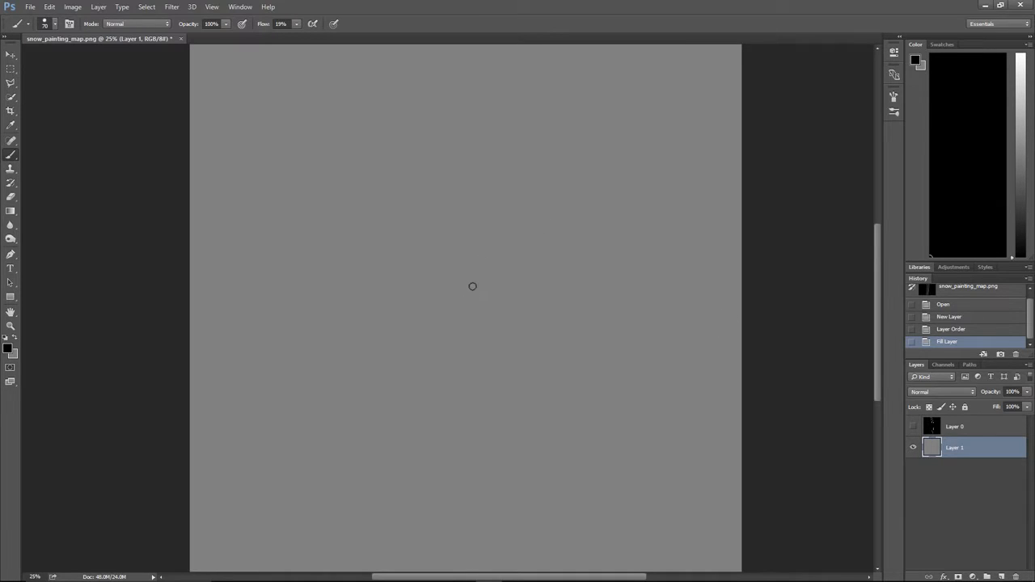
key("]")
key("]")
key("]")
key("]")
key("]")
mouse_move(358, 321)
left_mouse_down()
mouse_move(381, 238)
mouse_move(378, 311)
mouse_move(408, 275)
left_mouse_up()
key("]")
key("]")
key("]")
key("]")
key("]")
key("]")
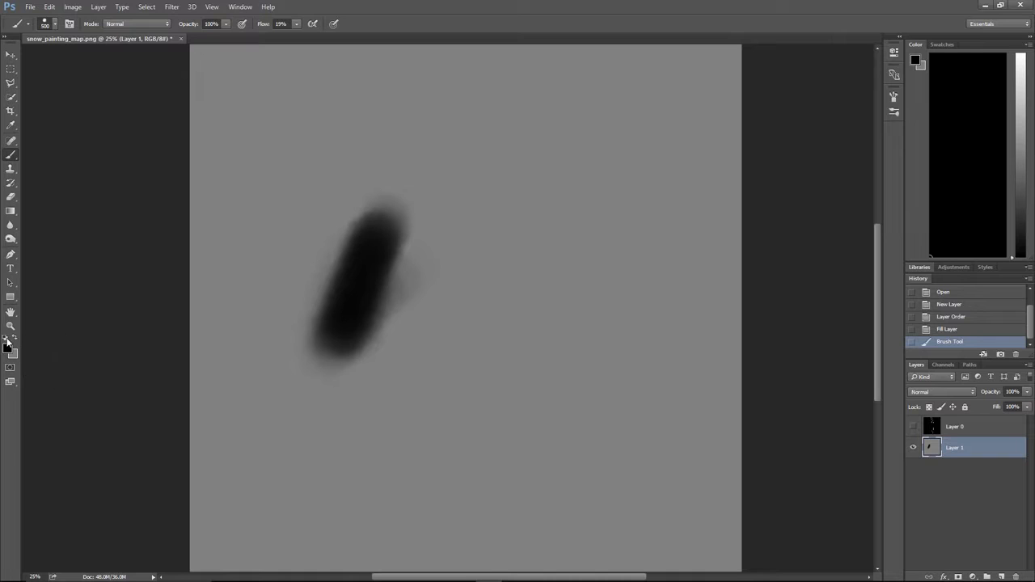
key("x")
mouse_move(517, 327)
left_mouse_down()
mouse_move(531, 283)
mouse_move(563, 331)
left_mouse_up()
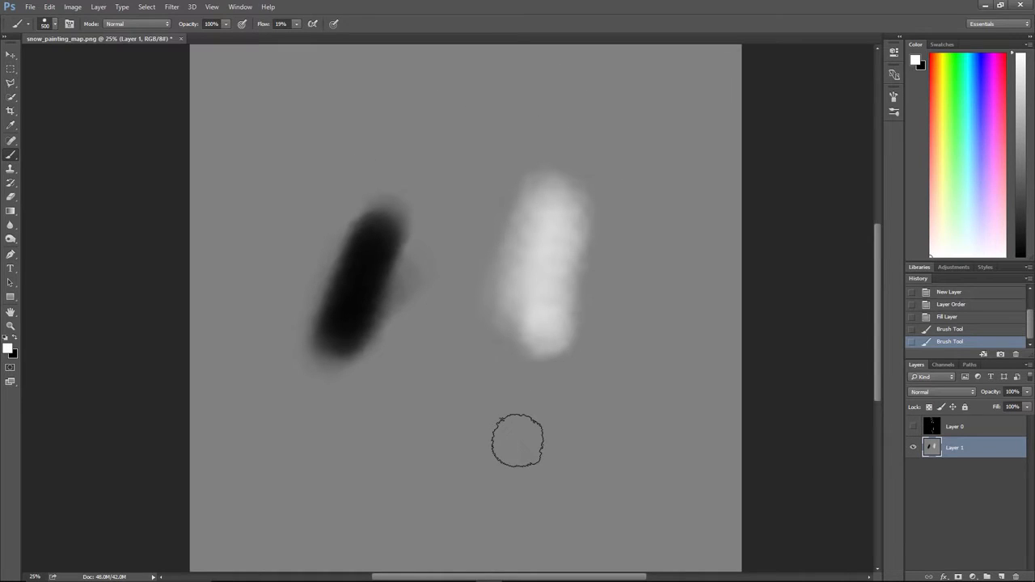
key("ctrl+alt+z")
key("ctrl+alt+z")
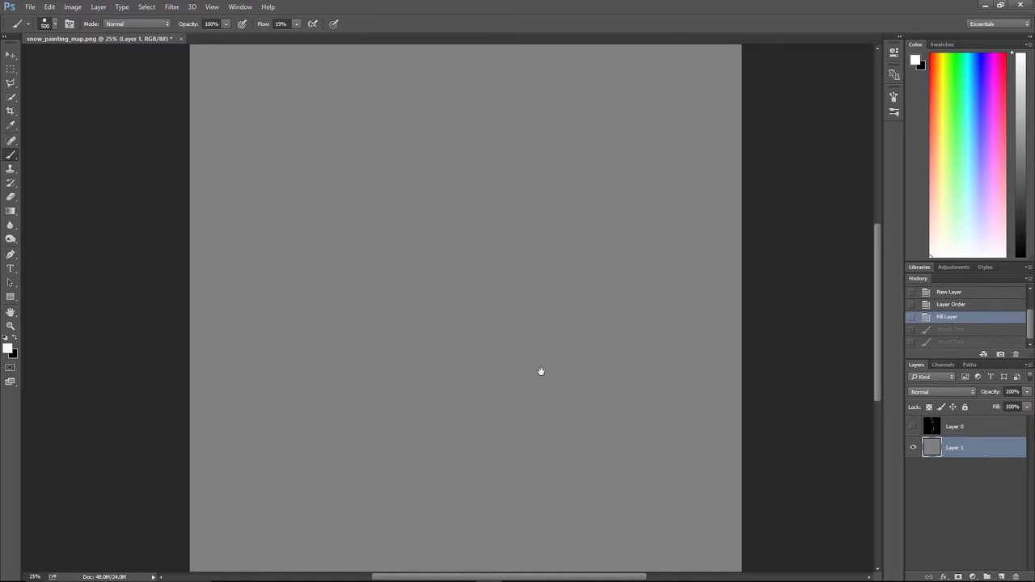
- Reduce the brush size to 100 and make Layer 0 visible again
left_click_drag(541, 372, 552, 315)
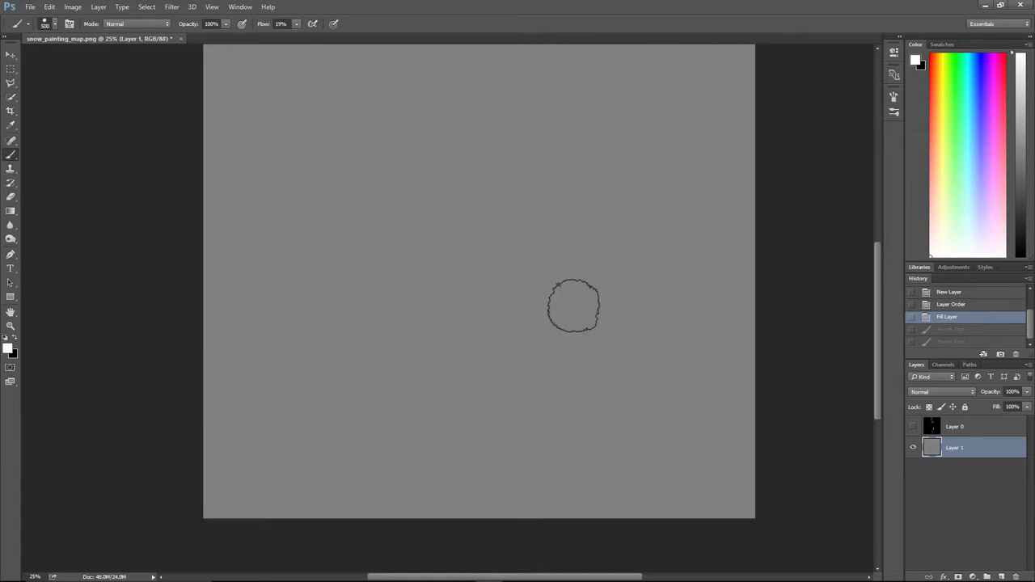
key("bracketleft")
key("bracketleft")
key("bracketleft")
left_click(932, 430)
left_click(913, 426)
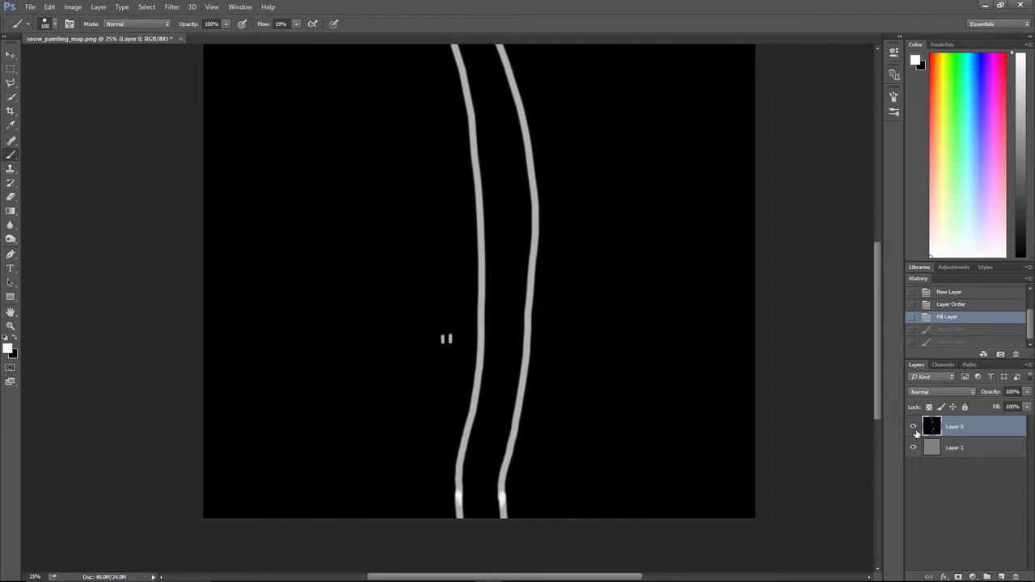
left_click(913, 427)
left_click(913, 426)
- Invert the colours of Layer 0 and set its blending mode to Multiply
key("ctrl+i")
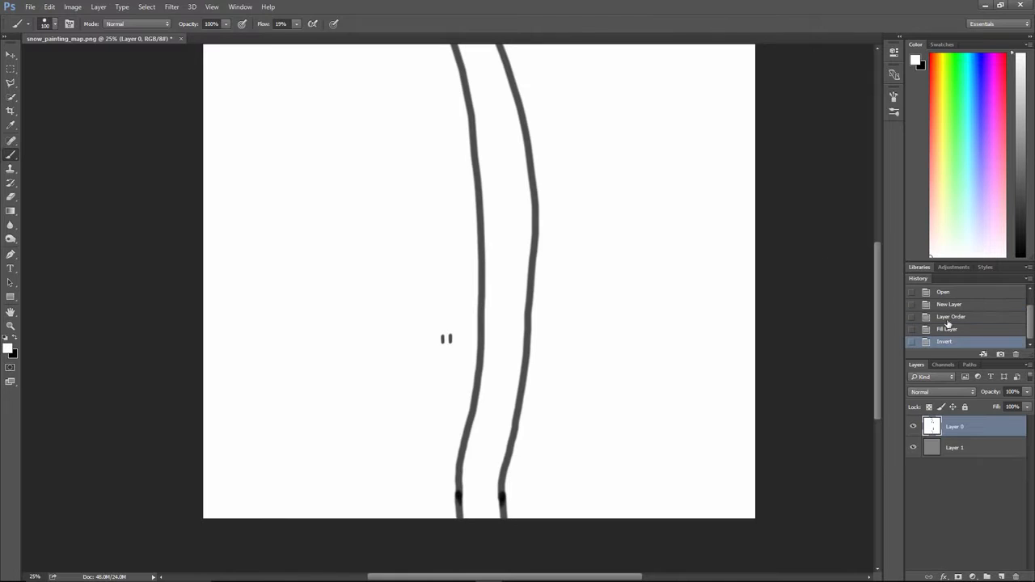
left_click(944, 392)
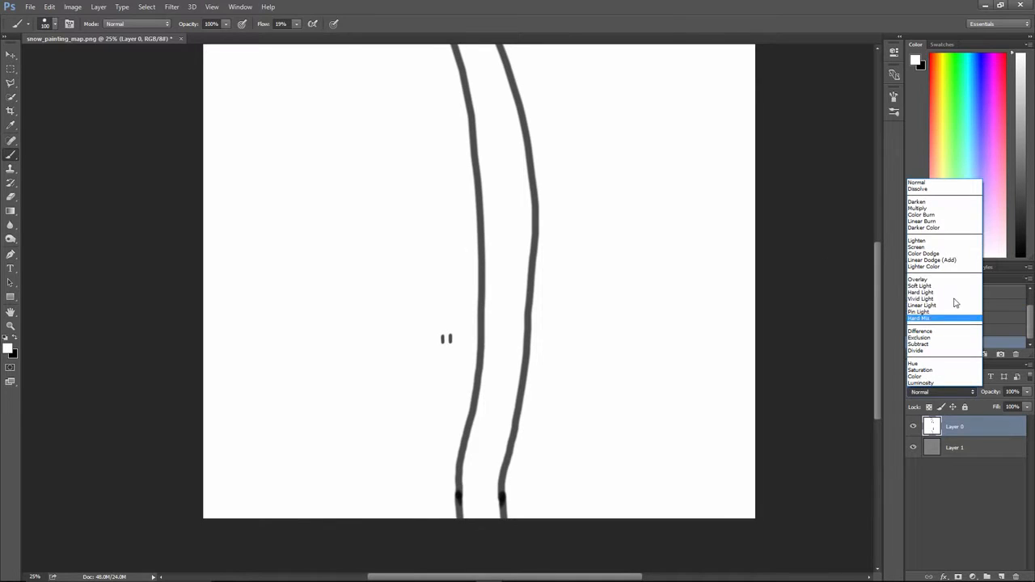
left_click(925, 215)
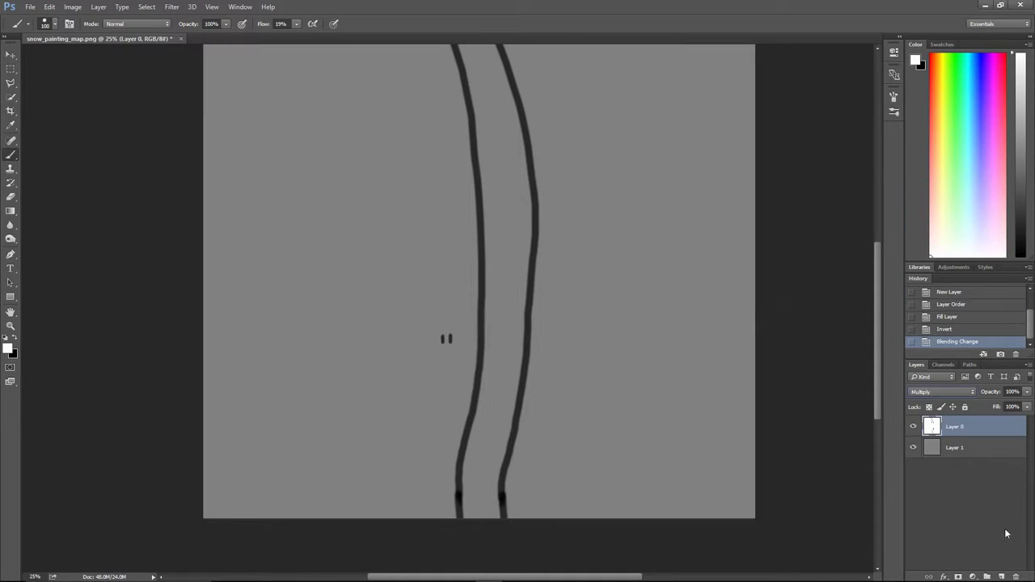
- Add a new layer on top, lock Layer 0 and Layer 1, and make Layer 2 the active layer
left_click(1002, 577)
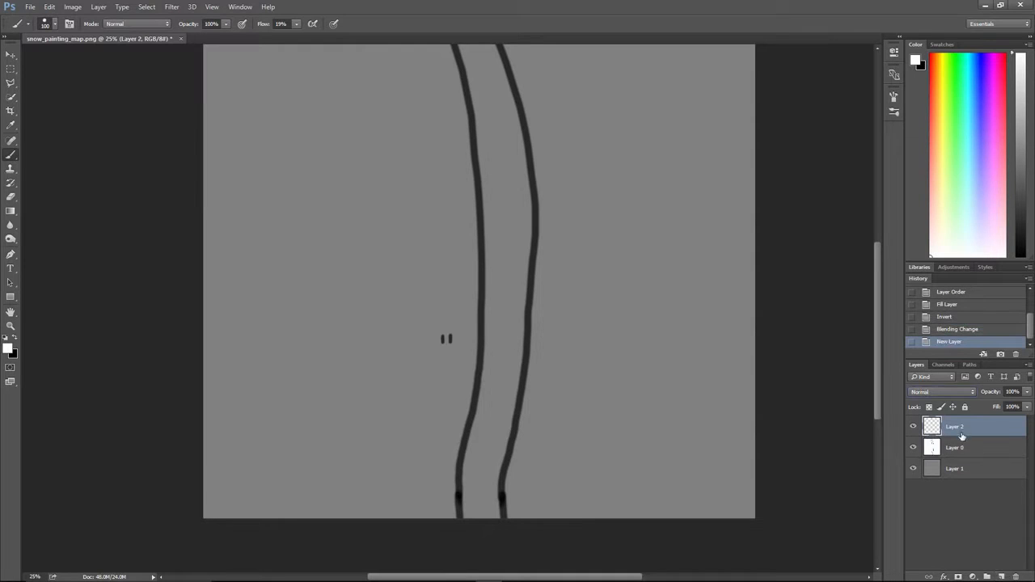
left_click(953, 408)
left_click(970, 468)
left_click(953, 408)
left_click(962, 426)
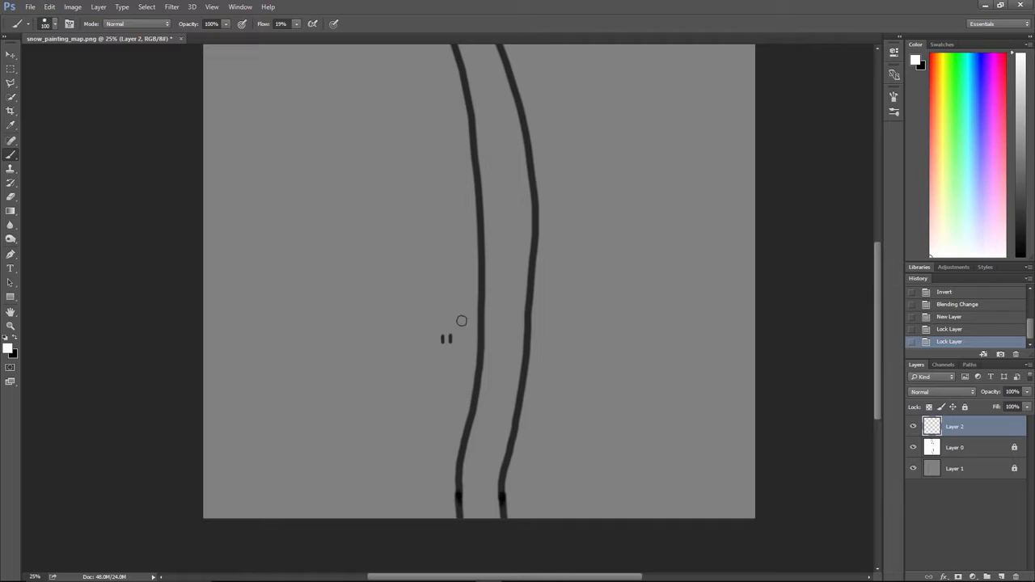
- Try a white stroke with the 1400 px tyre-tread brush on Layer 2, undo it and shrink the brush
left_click(55, 25)
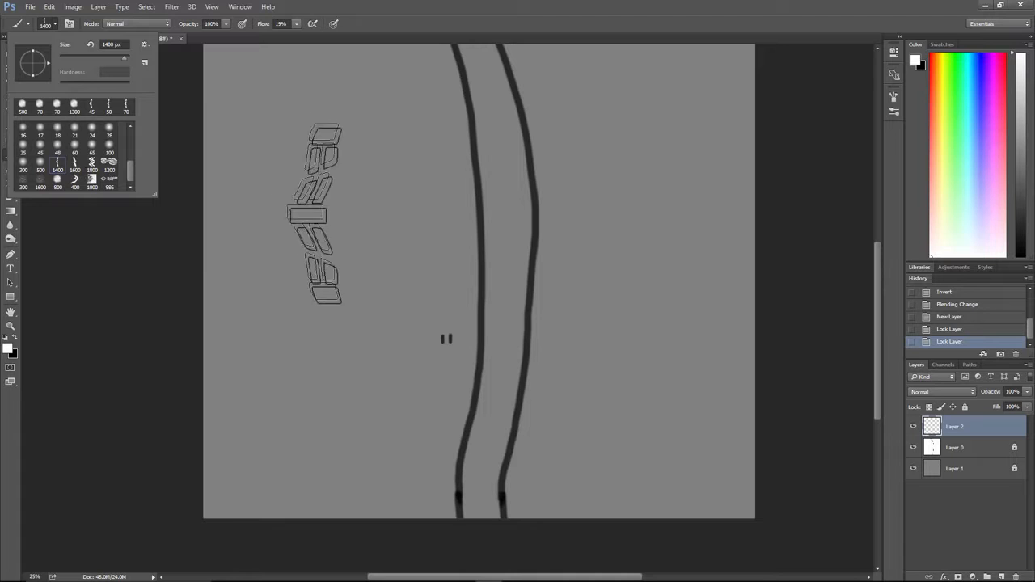
mouse_move(262, 194)
left_mouse_down()
mouse_move(351, 190)
mouse_move(671, 277)
mouse_move(258, 388)
mouse_move(214, 473)
left_mouse_up()
key("ctrl+z")
key("bracketleft")
key("bracketleft")
key("bracketleft")
key("bracketleft")
key("bracketleft")
key("bracketleft")
key("bracketleft")
key("bracketleft")
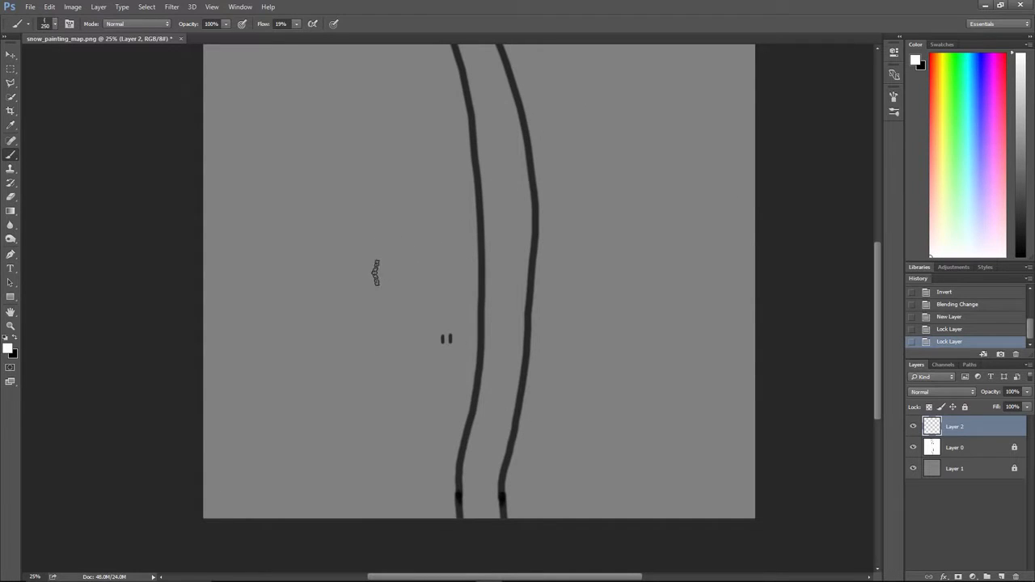
- Try a white stroke with the 1600 px tread brush and undo it
left_click(53, 25)
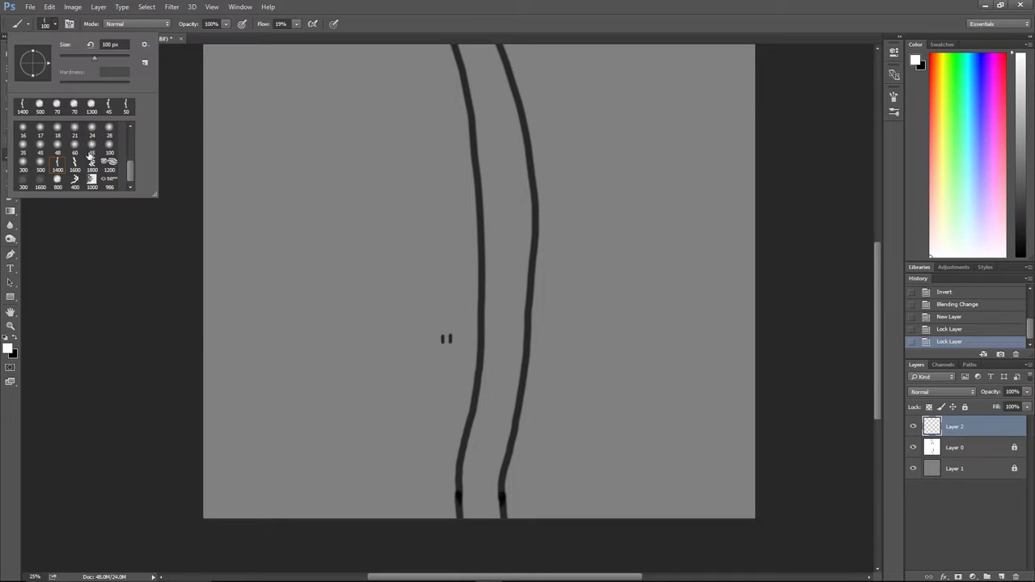
mouse_move(314, 249)
left_mouse_down()
mouse_move(658, 224)
mouse_move(318, 356)
mouse_move(396, 412)
left_mouse_up()
key("ctrl+z")
key("bracketleft")
- Try white strokes with the 1800 px chevron-tread brush at large and reduced sizes, undoing each one
left_click(53, 25)
left_click(318, 215)
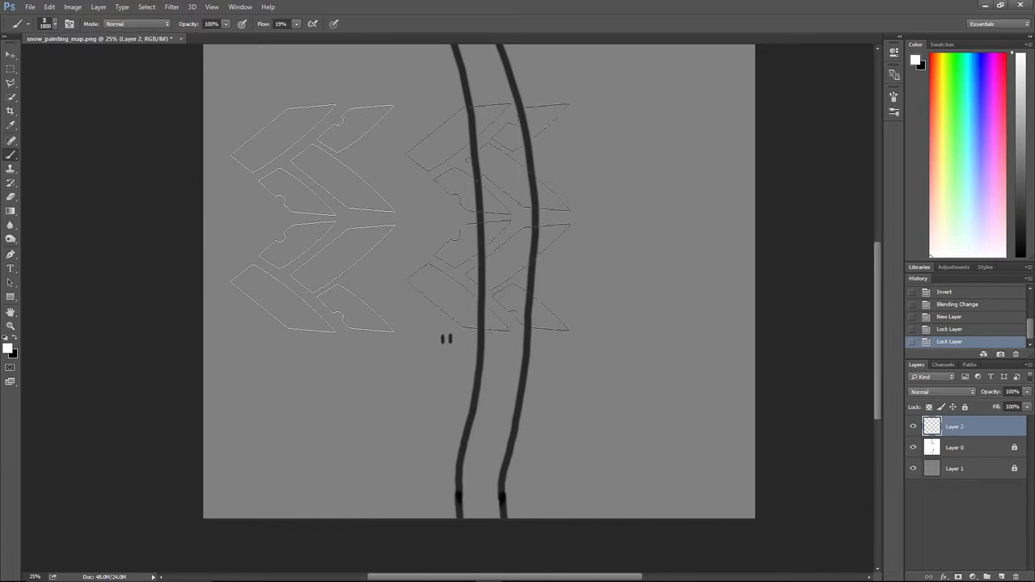
mouse_move(312, 200)
left_mouse_down()
mouse_move(596, 293)
mouse_move(320, 450)
left_mouse_up()
key("bracketleft")
key("bracketleft")
key("bracketleft")
key("bracketleft")
key("bracketleft")
key("bracketleft")
key("bracketleft")
key("bracketleft")
key("bracketleft")
key("bracketleft")
key("bracketleft")
key("bracketleft")
key("bracketleft")
key("bracketleft")
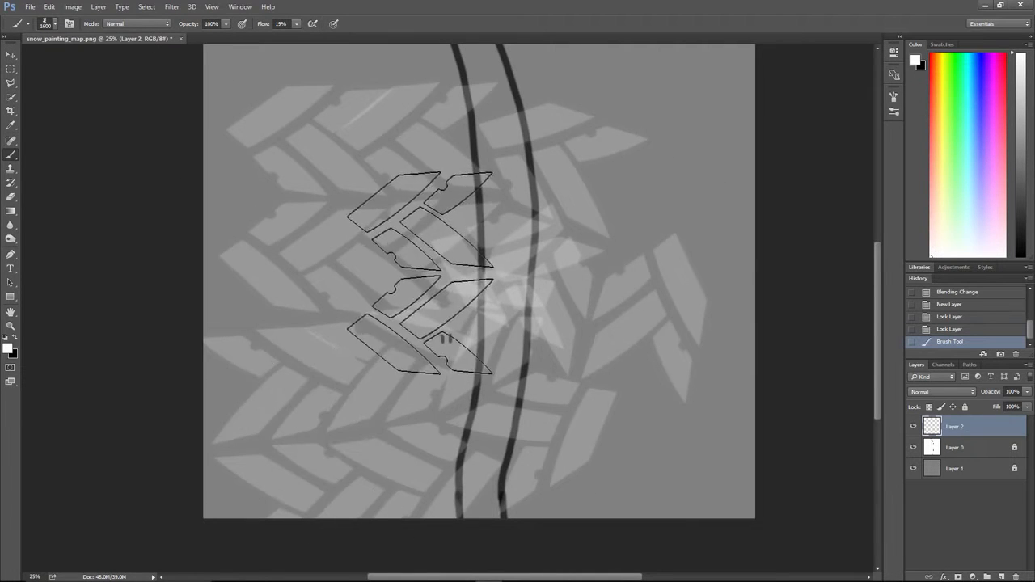
key("ctrl+z")
mouse_move(358, 173)
left_mouse_down()
mouse_move(369, 342)
mouse_move(380, 349)
left_mouse_up()
key("ctrl+z")
key("bracketleft")
key("bracketleft")
key("bracketleft")
key("bracketleft")
- Try two white strokes with the 1200 px brush preset and undo both
left_click(54, 26)
left_click(112, 159)
left_click_drag(312, 221, 349, 256)
mouse_move(677, 199)
left_mouse_down()
mouse_move(414, 312)
mouse_move(623, 433)
left_mouse_up()
key("ctrl+alt+z")
key("ctrl+alt+z")
- Try a white stroke with the 1600 px cracked-texture brush and undo it
left_click(55, 26)
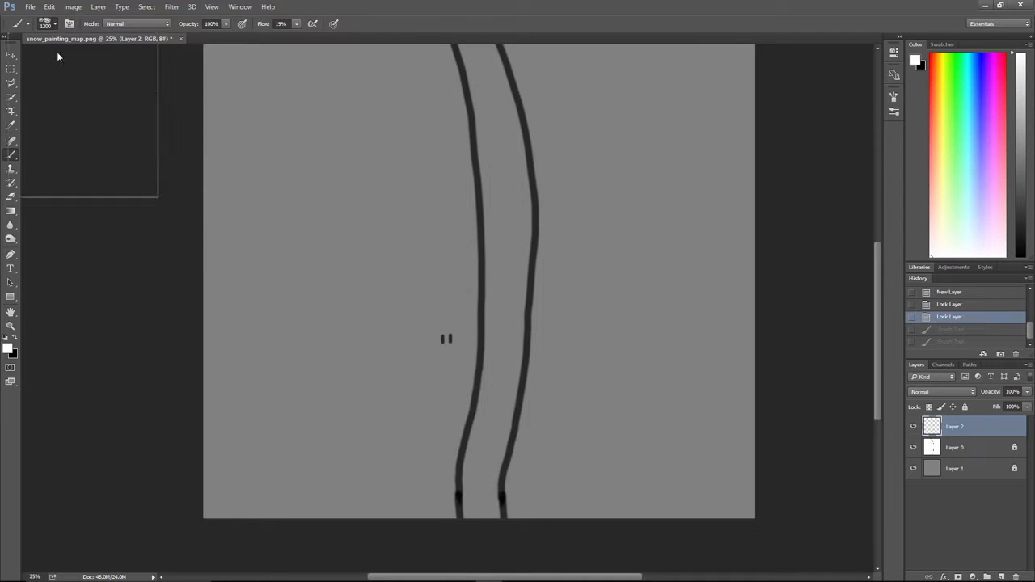
left_click(38, 184)
mouse_move(340, 218)
left_mouse_down()
mouse_move(386, 397)
mouse_move(542, 224)
left_mouse_up()
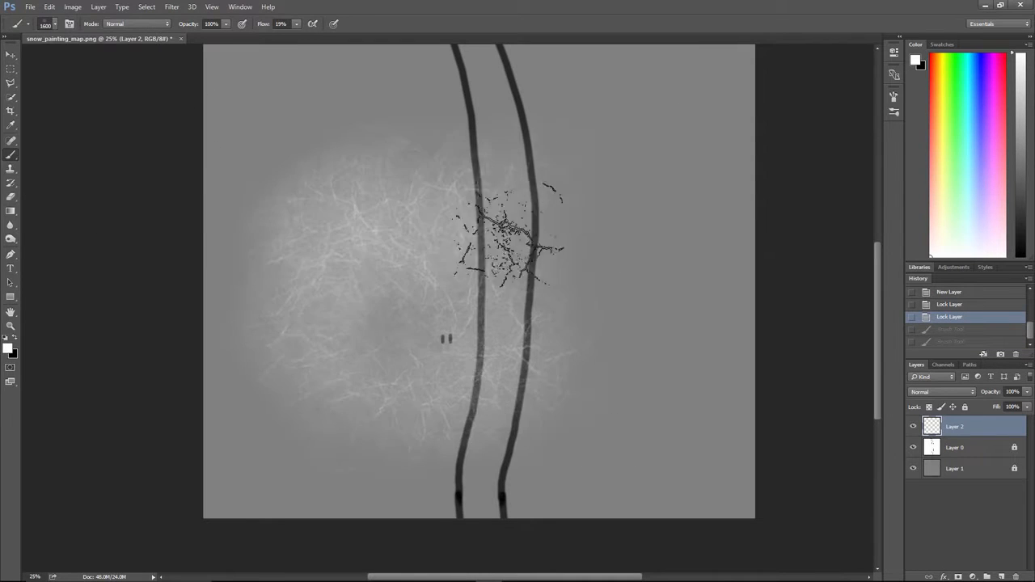
key("ctrl+z")
- Try a white stroke with the 800 px brush preset, undo it and reduce the brush size to 100
left_click(55, 25)
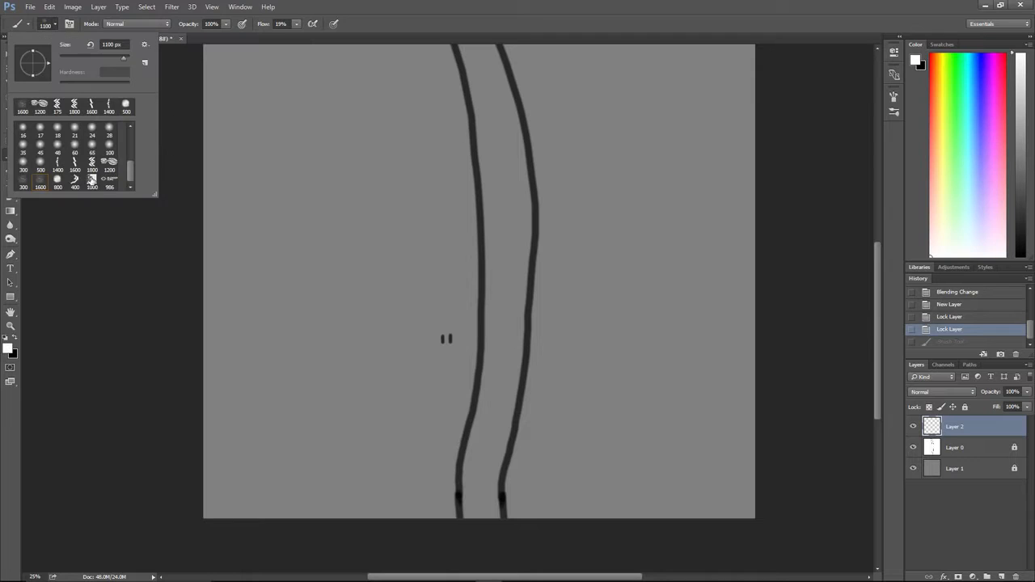
mouse_move(411, 242)
left_mouse_down()
mouse_move(423, 259)
mouse_move(446, 258)
mouse_move(447, 271)
left_mouse_up()
key("ctrl+z")
key("bracketleft")
key("bracketleft")
key("bracketleft")
key("bracketleft")
key("bracketleft")
key("bracketleft")
key("bracketleft")
key("bracketleft")
key("bracketleft")
key("bracketleft")
key("bracketleft")
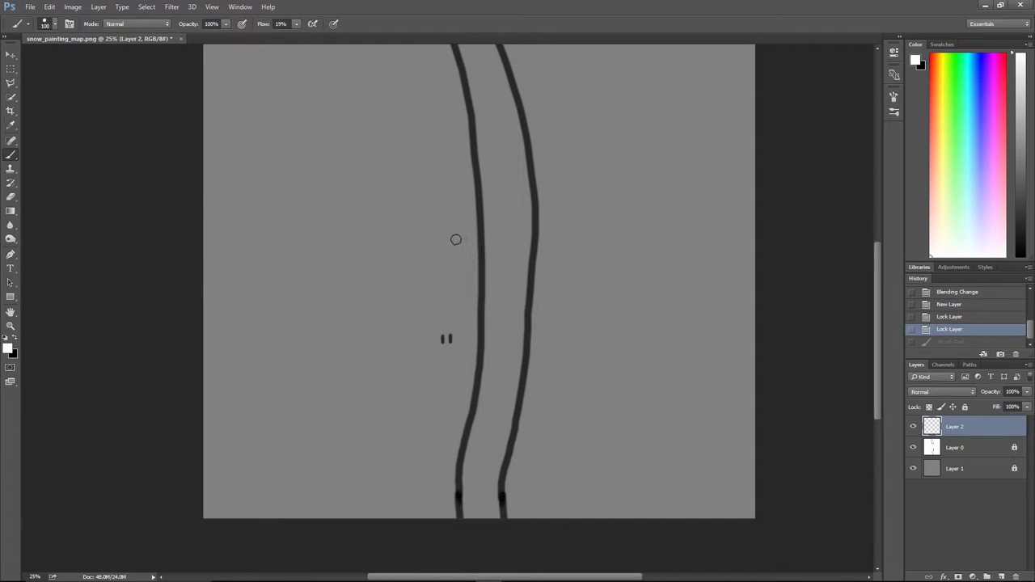
- Try a white stroke with the 400 px brush preset and undo it
left_click(55, 26)
mouse_move(344, 253)
left_mouse_down()
mouse_move(416, 300)
mouse_move(473, 427)
left_mouse_up()
key("ctrl+z")
- Try white strokes with the 1000 px speckled brush, undo them and reduce the brush size to 150
left_click(56, 27)
left_click(91, 183)
mouse_move(343, 232)
left_mouse_down()
mouse_move(399, 226)
mouse_move(453, 436)
mouse_move(380, 129)
mouse_move(356, 558)
mouse_move(380, 501)
left_mouse_up()
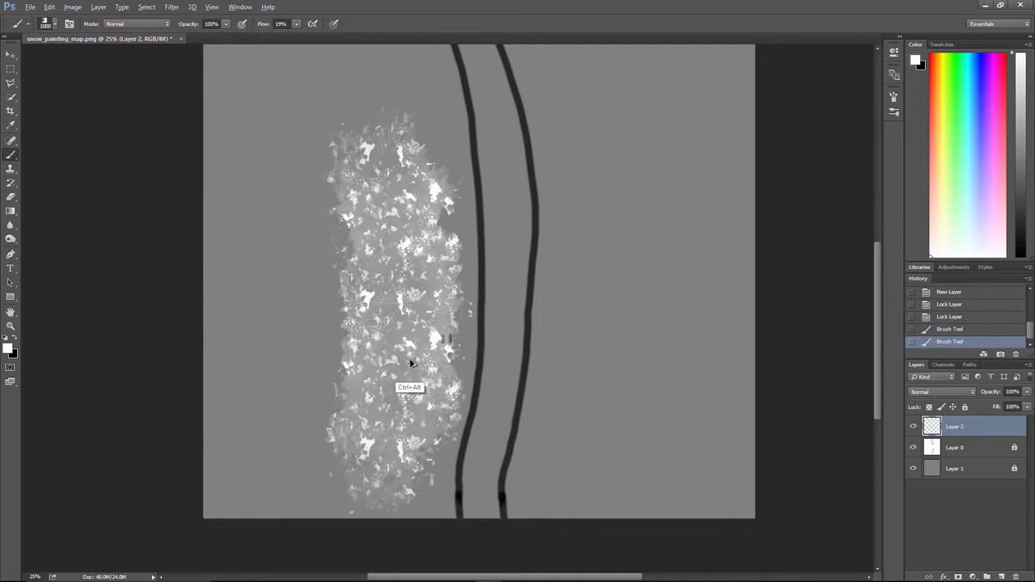
key("ctrl+alt+z")
key("ctrl+alt+z")
key("bracketleft")
key("bracketleft")
key("bracketleft")
key("bracketleft")
key("bracketleft")
key("bracketleft")
key("bracketleft")
key("bracketleft")
key("bracketleft")
key("bracketleft")
key("bracketleft")
key("bracketleft")
key("bracketleft")
key("bracketleft")
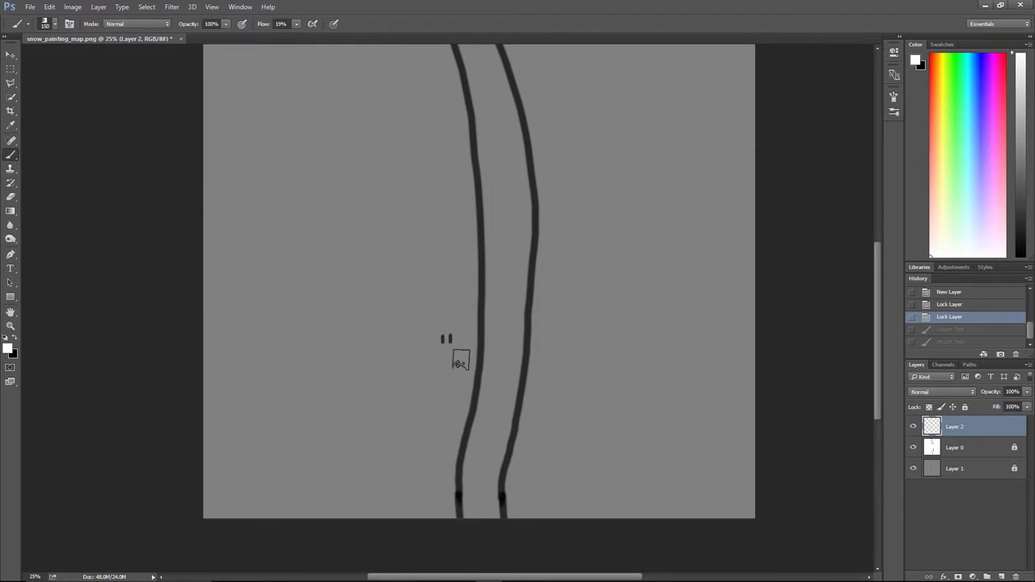
- Try white speckled snow clumps between the footprints and the left tyre track, reducing the brush to 80, and undo the strokes
mouse_move(468, 349)
left_mouse_down()
mouse_move(450, 407)
mouse_move(462, 252)
mouse_move(458, 337)
left_mouse_up()
key("ctrl+plus")
key("ctrl+plus")
key("ctrl+z")
key("bracketleft")
key("bracketleft")
key("bracketleft")
key("bracketleft")
left_click_drag(495, 251, 459, 348)
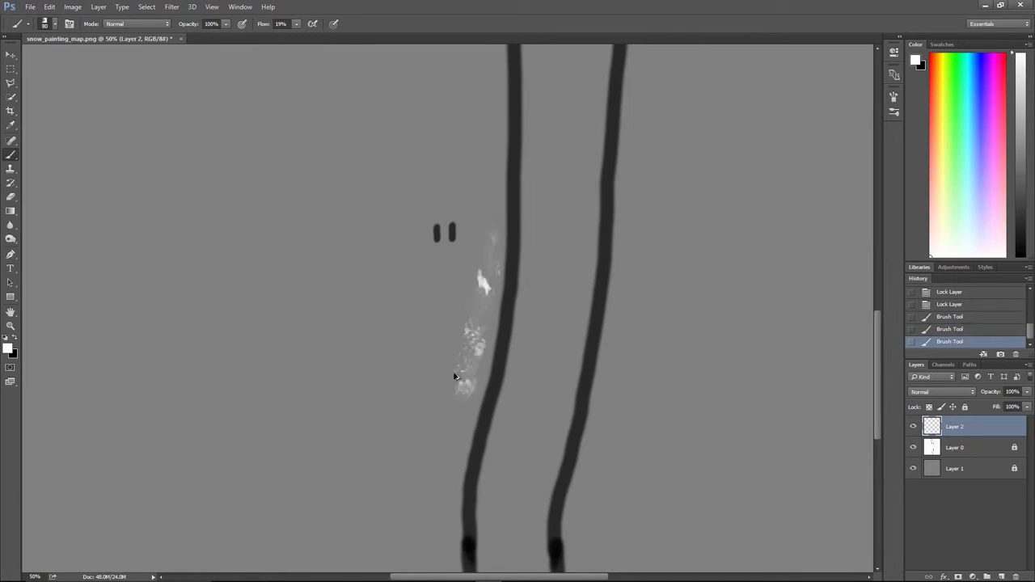
key("ctrl+alt+z")
key("ctrl+alt+z")
- Try several vertical white speckled strokes along the outer edge of the left tyre track above the footprints, and undo them all
key("ctrl+minus")
key("ctrl+minus")
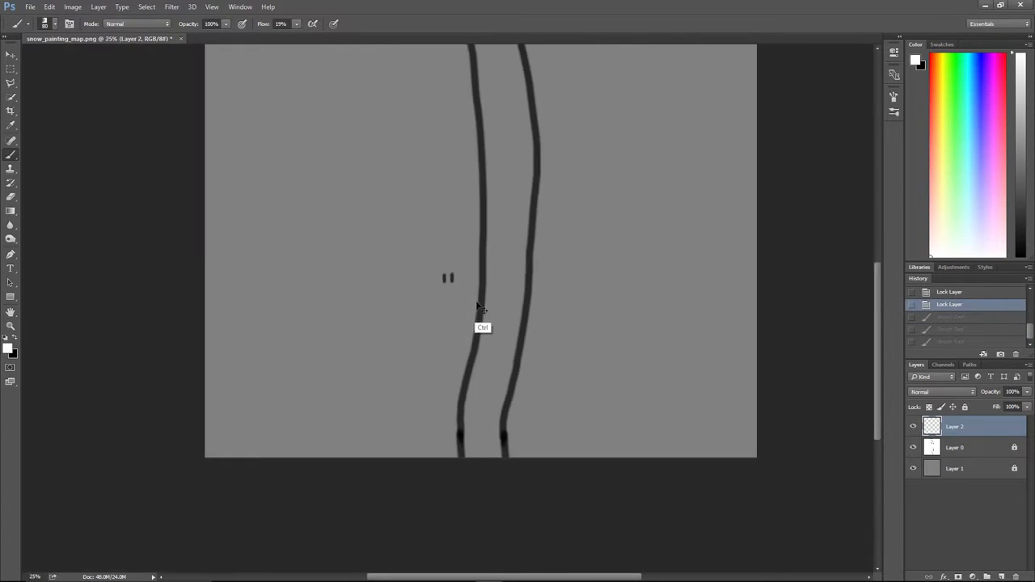
key("ctrl+minus")
key("ctrl+plus")
key("ctrl+plus")
key("ctrl+plus")
left_click_drag(427, 242, 426, 357)
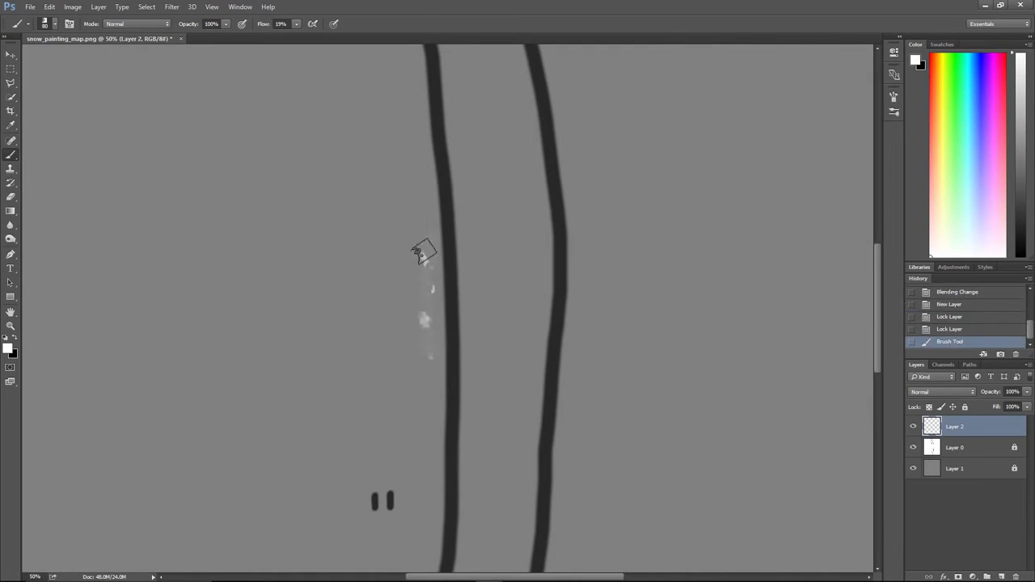
key("ctrl+alt+z")
left_click_drag(428, 210, 431, 365)
left_click_drag(427, 321, 424, 328)
key("ctrl+z")
left_click_drag(420, 245, 432, 363)
left_click_drag(420, 186, 431, 359)
left_click_drag(413, 124, 421, 294)
key("ctrl+alt+z")
key("ctrl+alt+z")
key("ctrl+alt+z")
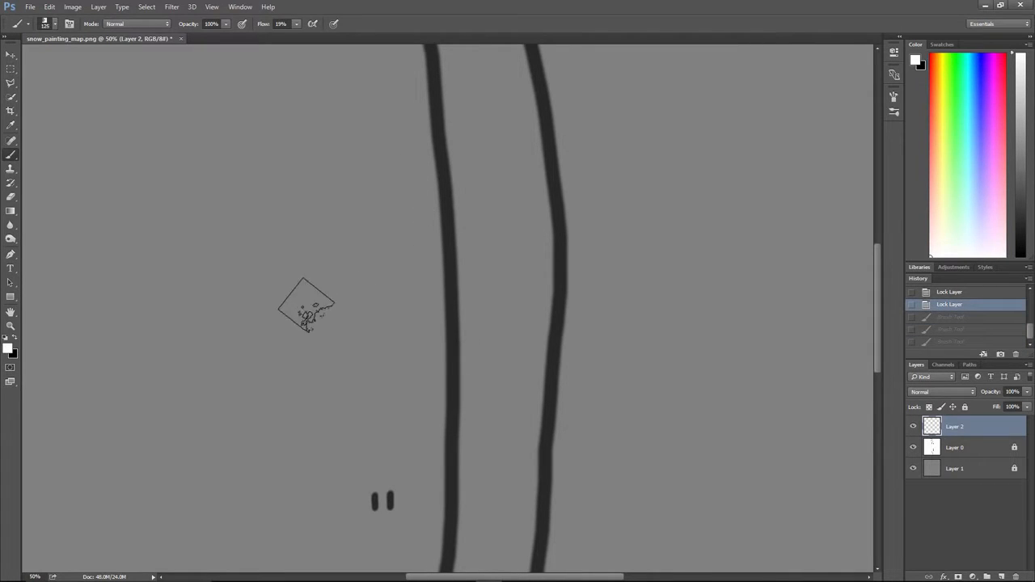
- Try white speckled strokes beside the left tyre track with the brush reduced to 60, and undo them
key("ctrl+minus")
key("ctrl+minus")
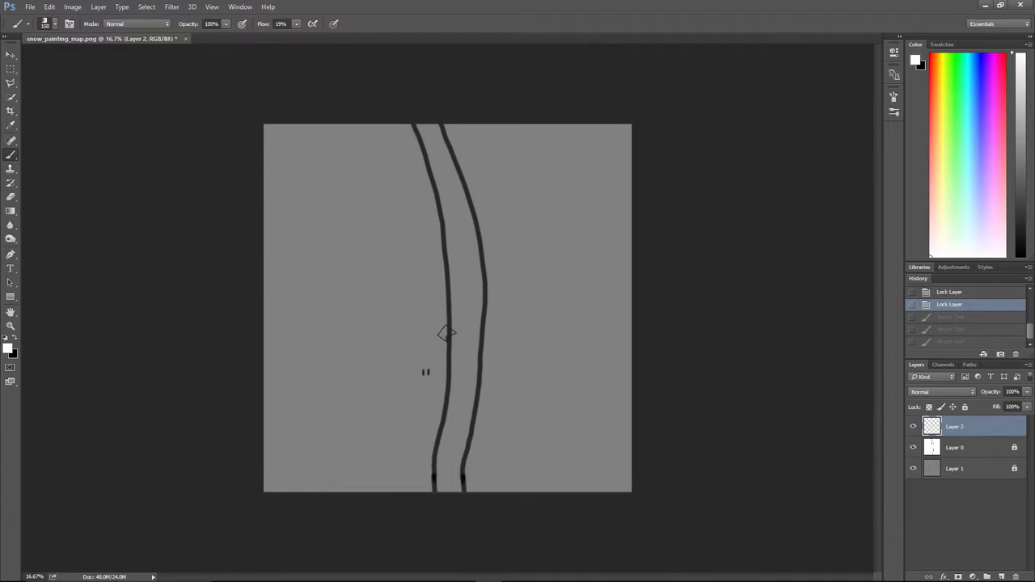
key("ctrl+plus")
key("ctrl+plus")
mouse_move(497, 345)
left_mouse_down()
mouse_move(531, 156)
mouse_move(510, 180)
mouse_move(508, 219)
left_mouse_up()
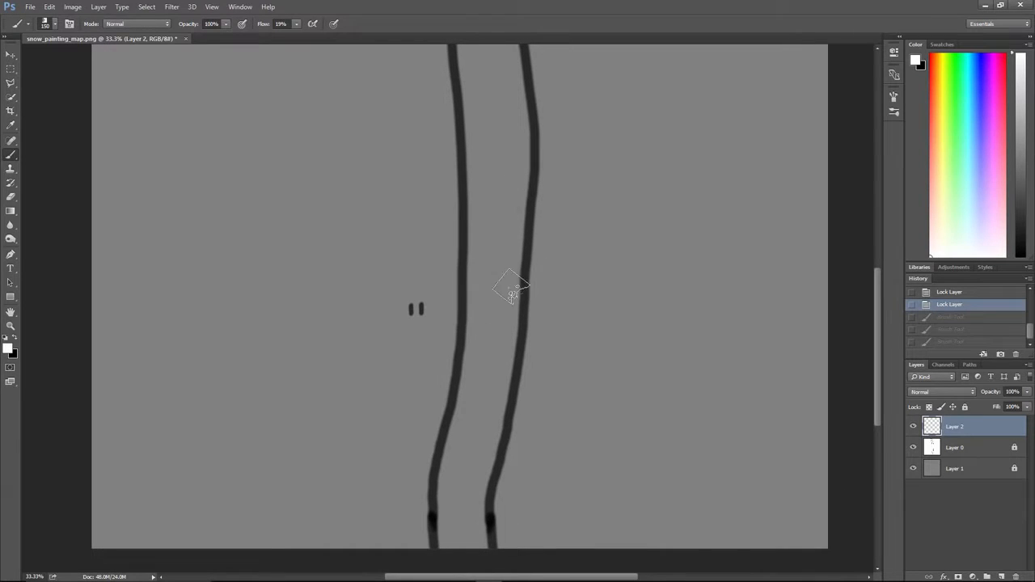
key("bracketleft")
left_click_drag(445, 365, 446, 298)
left_click_drag(447, 210, 447, 362)
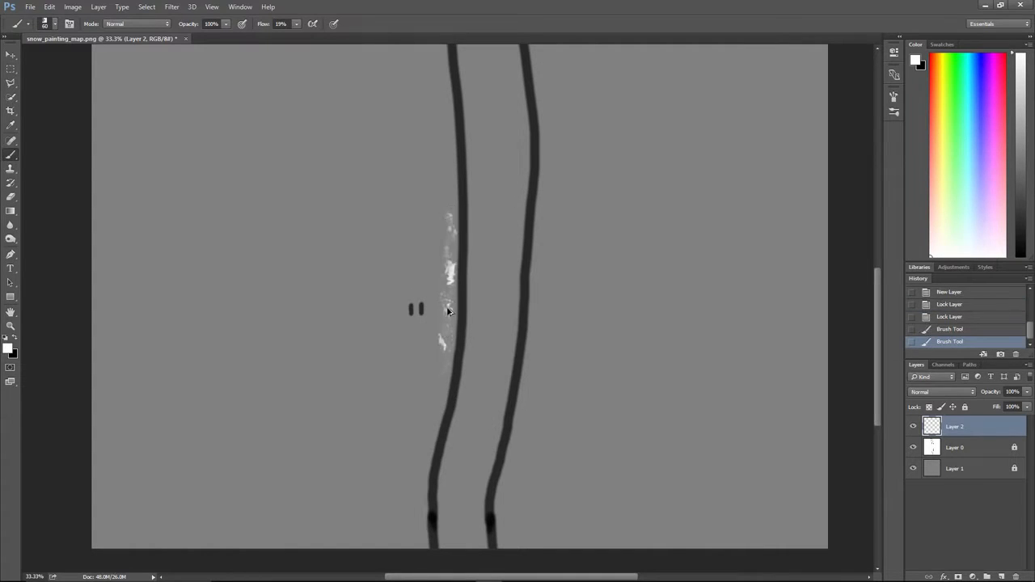
key("ctrl+alt+z")
key("ctrl+alt+z")
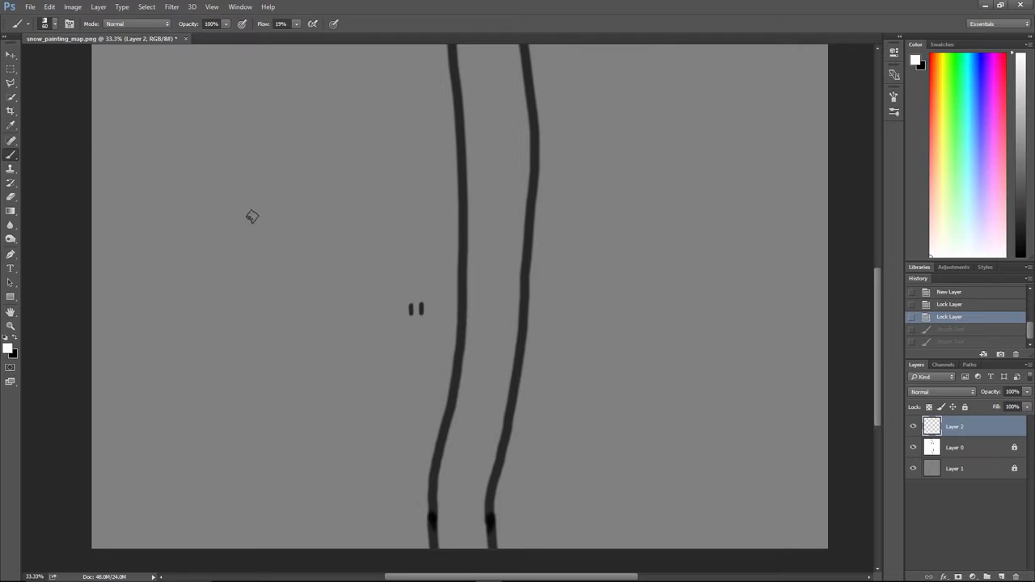
- Choose the 1400 px tyre-tread brush, reduce it to 175, and undo the white test marks made with it
left_click(55, 25)
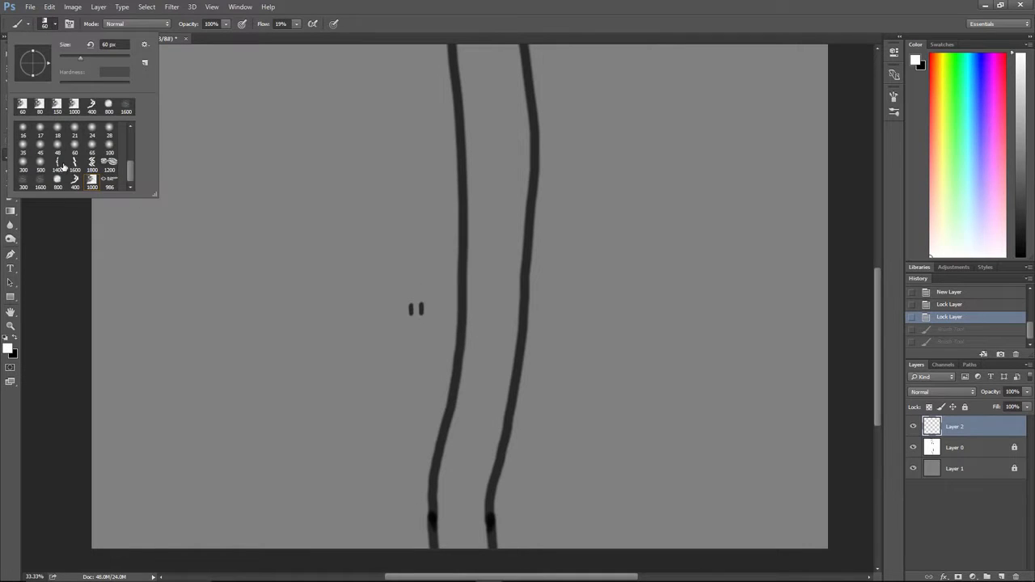
left_click(58, 167)
key("bracketleft")
left_click(336, 215)
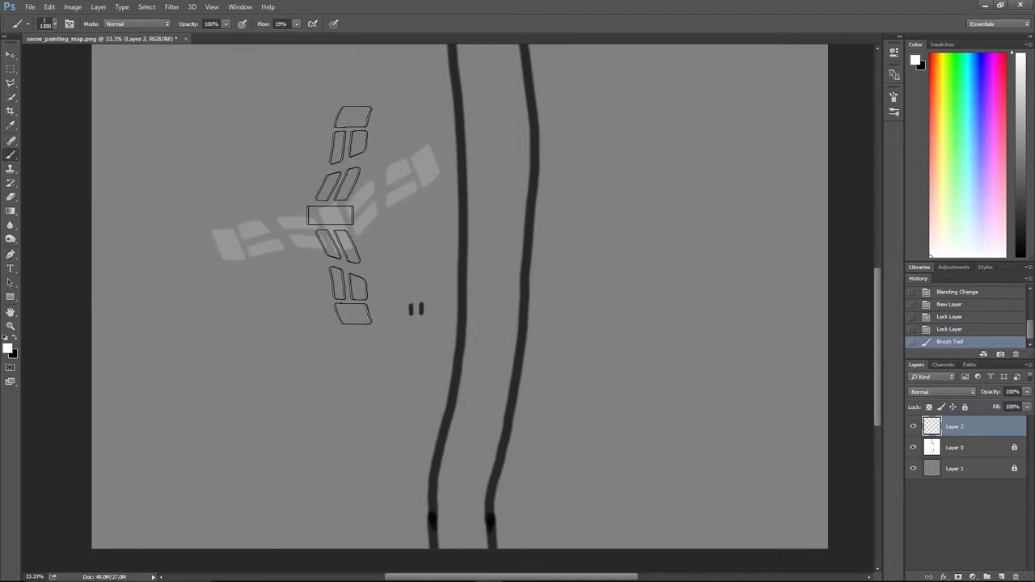
key("ctrl+z")
key("bracketleft")
key("bracketleft")
key("bracketleft")
key("bracketleft")
key("bracketleft")
key("bracketleft")
key("bracketleft")
key("bracketleft")
key("bracketleft")
key("bracketleft")
key("bracketleft")
key("bracketleft")
key("bracketleft")
mouse_move(238, 180)
left_mouse_down()
mouse_move(377, 177)
mouse_move(197, 308)
mouse_move(668, 267)
mouse_move(420, 497)
mouse_move(271, 206)
left_mouse_up()
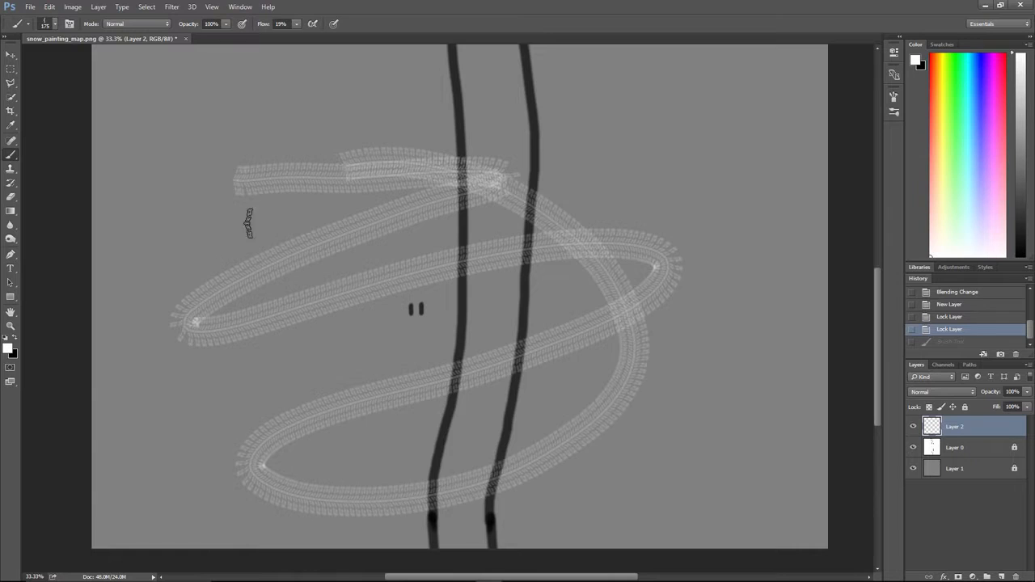
key("ctrl+z")
- Switch the foreground colour to black and set the brush flow to 100%
left_click(52, 23)
left_click(280, 123)
key("x")
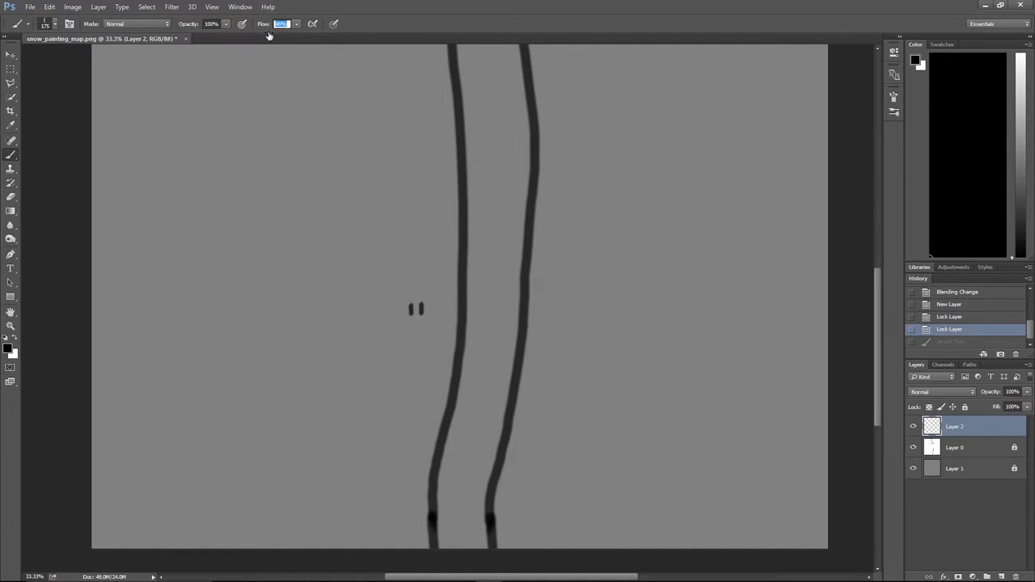
- Try black tyre-tread strokes beside the right tyre track, with the brush reduced to 80 for the last, undoing each one
mouse_move(543, 420)
left_mouse_down()
mouse_move(557, 254)
mouse_move(545, 318)
mouse_move(521, 363)
left_mouse_up()
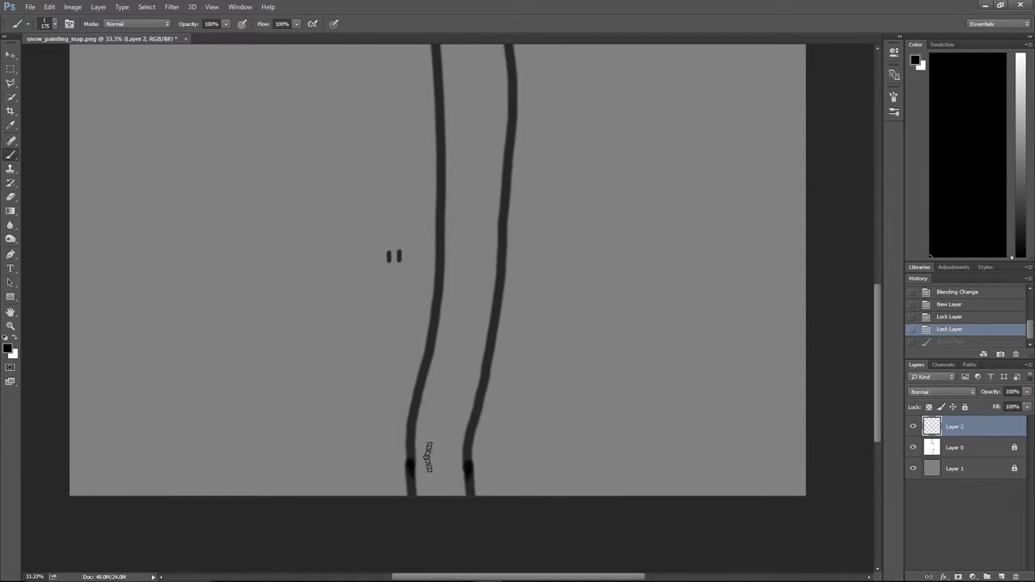
mouse_move(495, 499)
left_mouse_down()
mouse_move(522, 393)
mouse_move(540, 45)
left_mouse_up()
key("ctrl+z")
key("ctrl+minus")
key("ctrl+minus")
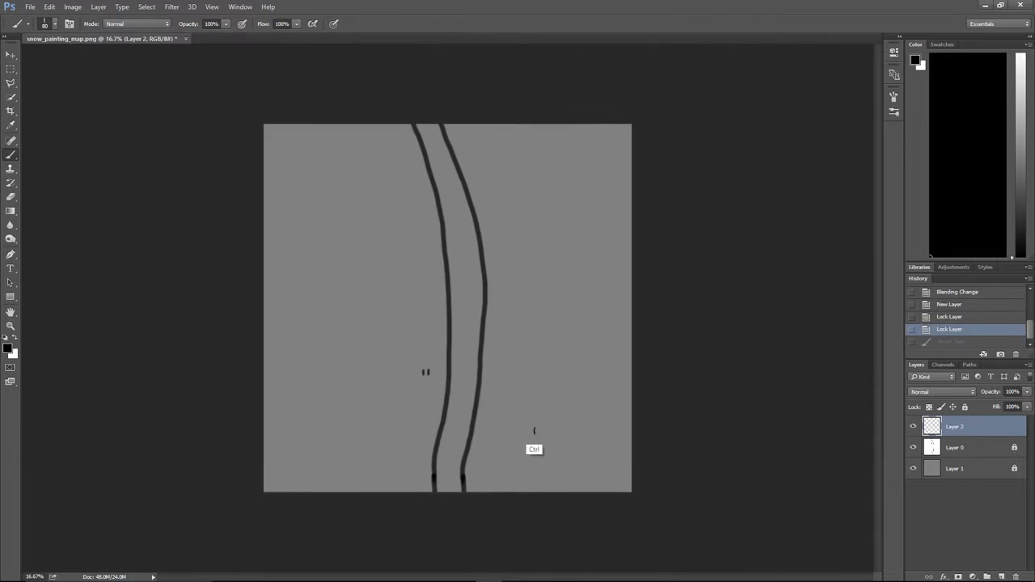
left_click_drag(515, 479, 508, 484)
key("ctrl+z")
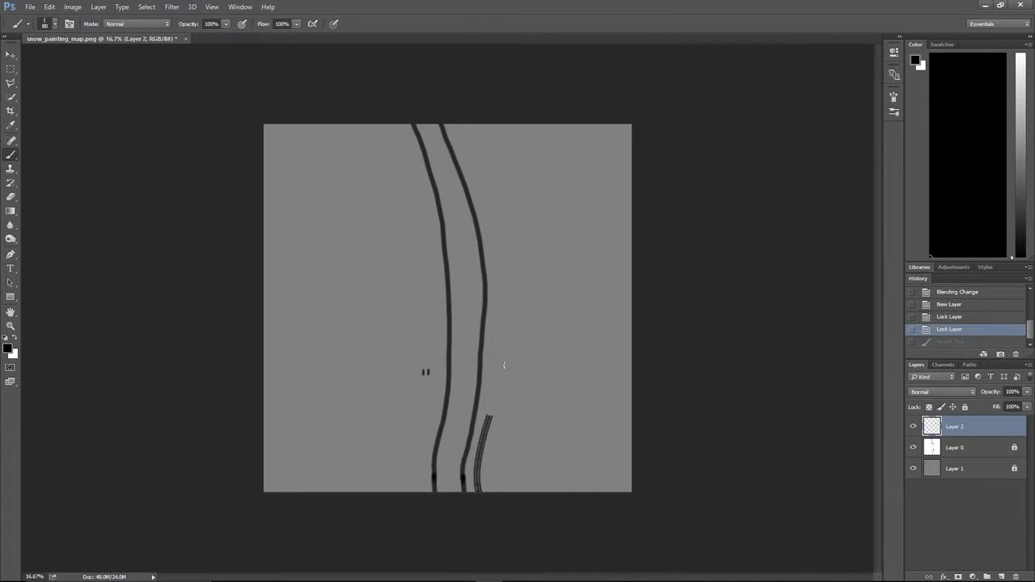
- Try two more black tyre-tread strokes beside the right tyre track and undo both
left_click_drag(500, 380, 492, 50)
key("ctrl+z")
left_click_drag(476, 495, 431, 65)
key("ctrl+z")
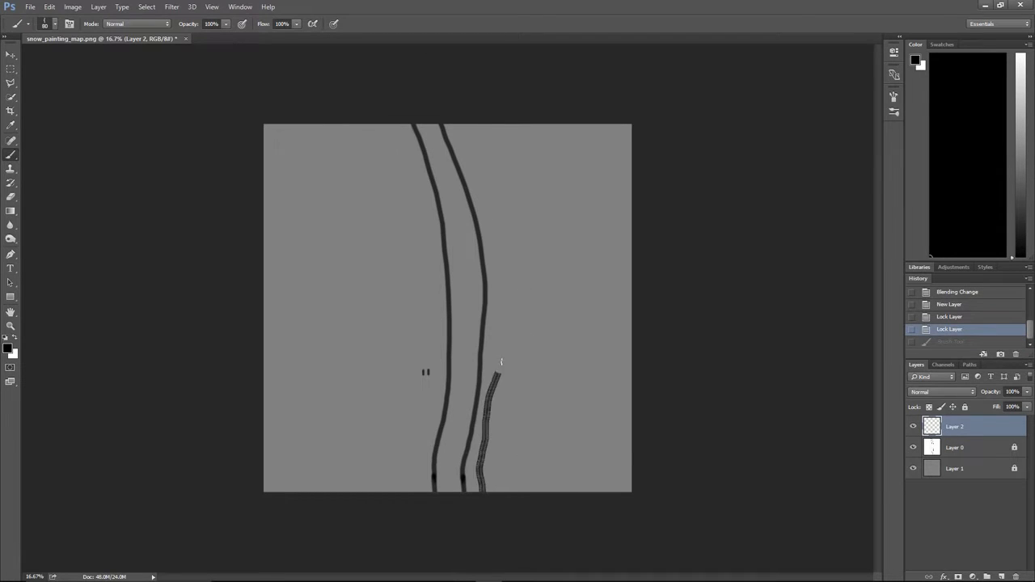
- Try a full-height tread stroke to the right of the right tyre track, check it up close and undo it
left_click_drag(480, 228, 441, 122)
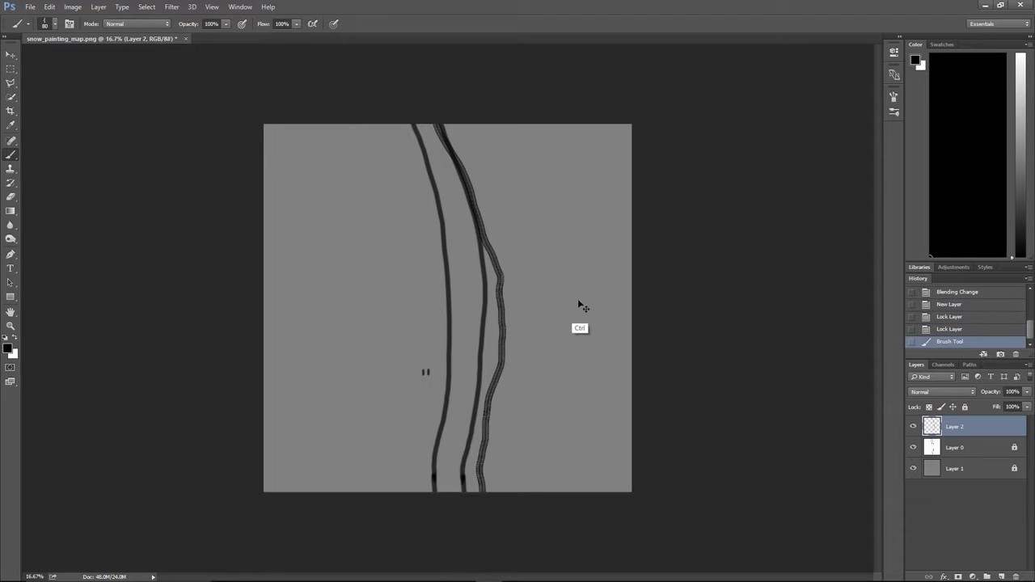
key("ctrl+plus")
key("ctrl+plus")
key("ctrl+plus")
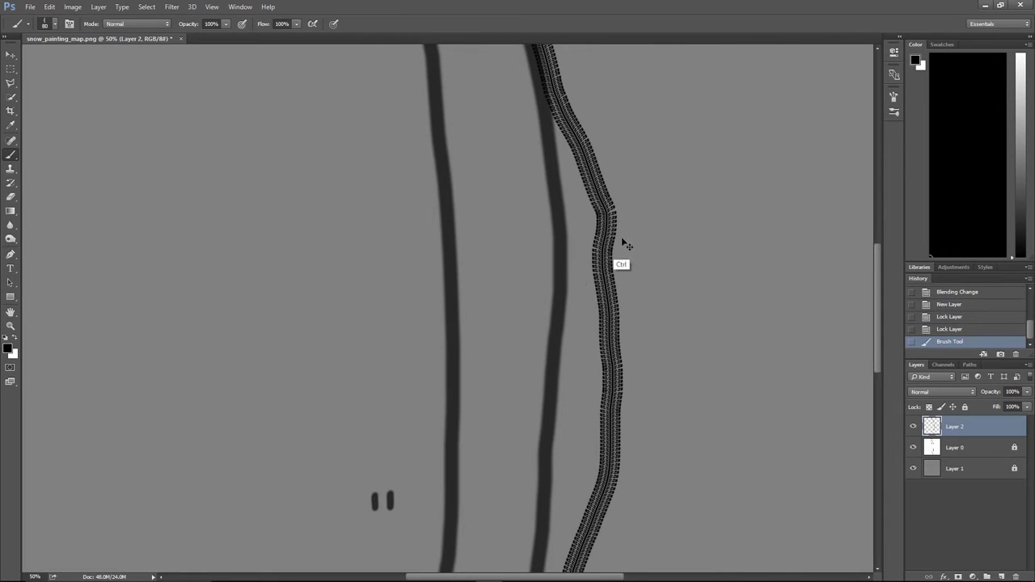
key("ctrl+z")
key("ctrl+minus")
key("ctrl+minus")
key("ctrl+minus")
key("ctrl+minus")
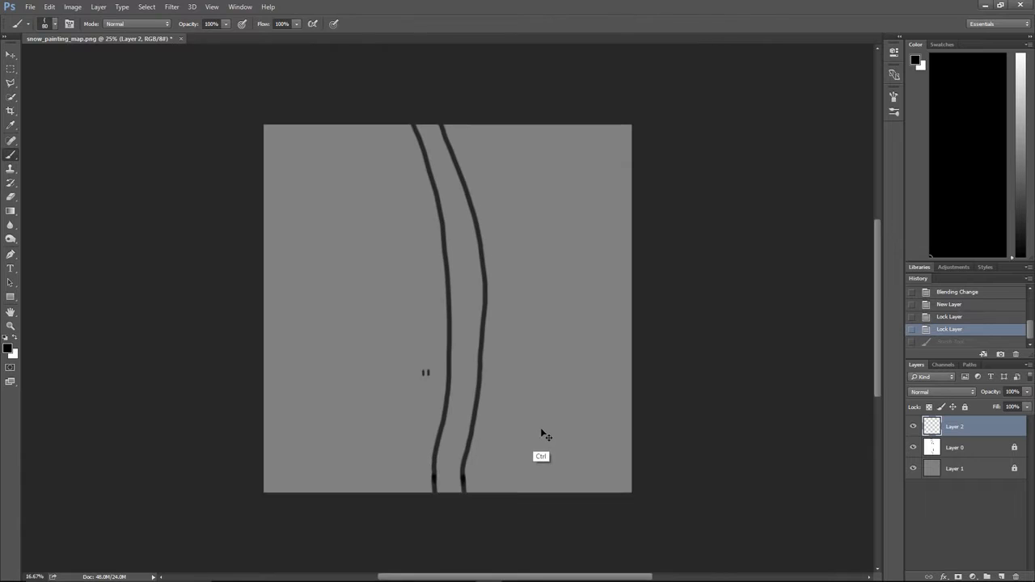
- Try three smoother full-height tread strokes curving along the right tyre track, undoing each one
mouse_move(481, 502)
left_mouse_down()
mouse_move(537, 280)
mouse_move(489, 125)
left_mouse_up()
key("ctrl+z")
left_click_drag(485, 427, 452, 122)
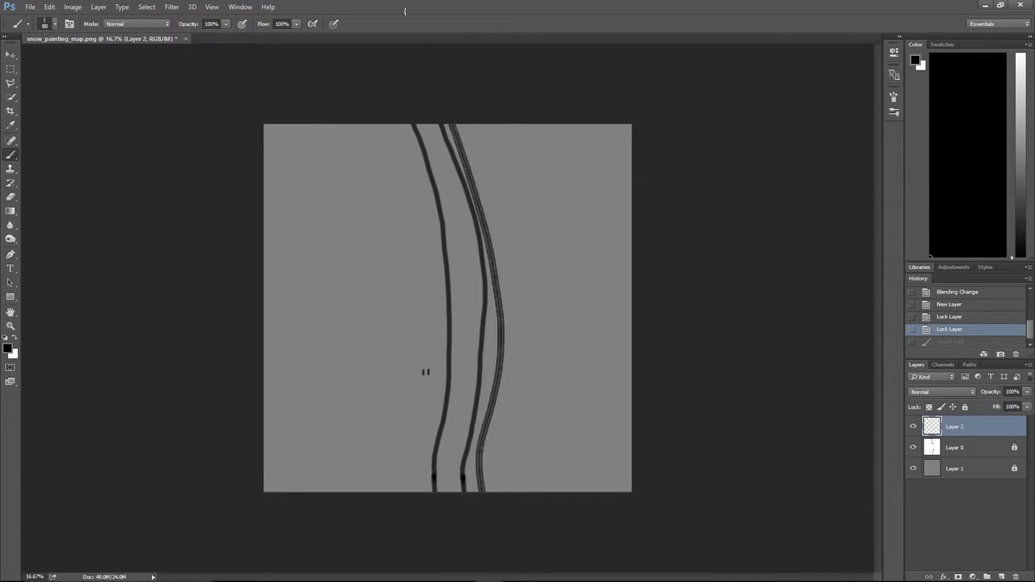
key("ctrl+z")
mouse_move(472, 521)
left_mouse_down()
mouse_move(476, 320)
mouse_move(460, 123)
left_mouse_up()
key("ctrl+z")
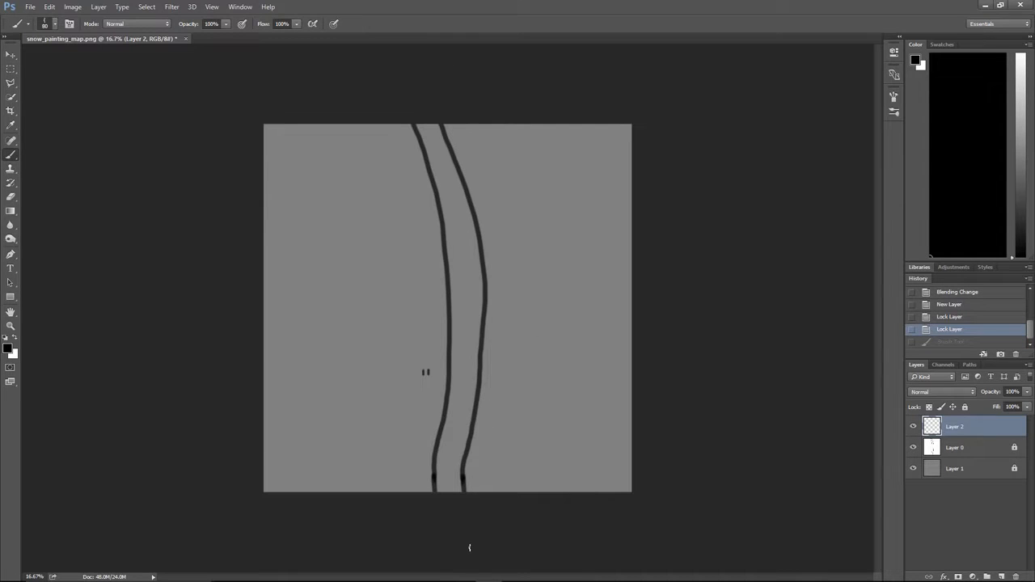
- Try three further black tread strokes running close to the right tyre track, and undo them
left_click_drag(483, 319, 477, 125)
key("ctrl+alt+z")
left_click_drag(466, 540, 446, 123)
key("ctrl+alt+z")
left_click_drag(461, 475, 469, 123)
key("ctrl+alt+z")
- Paint a full-height tread stroke that merges with the lower part of the right tyre track and inspect it
left_click_drag(476, 375, 469, 123)
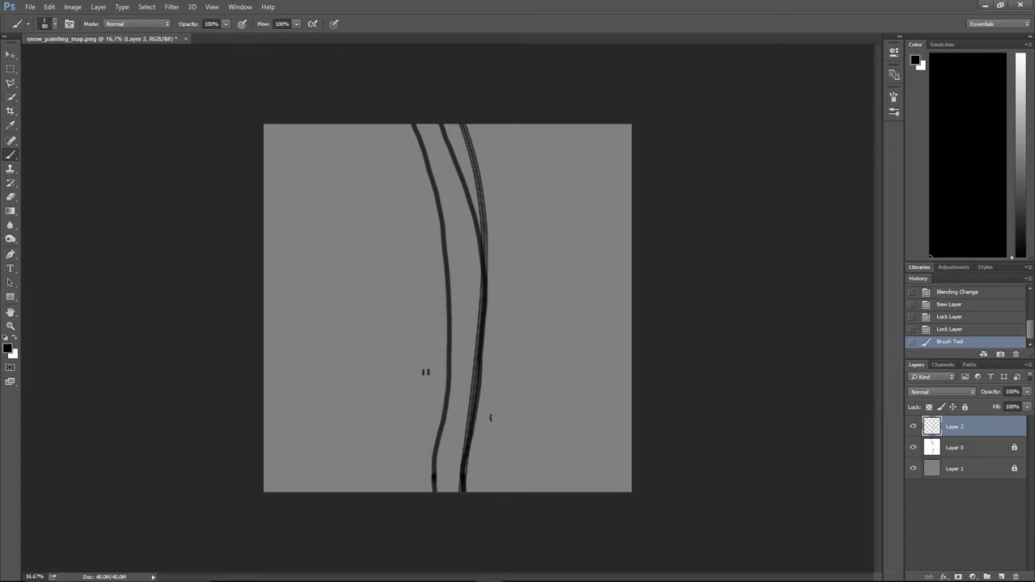
key("ctrl+plus")
key("ctrl+plus")
key("ctrl+plus")
key("ctrl+plus")
key("ctrl+minus")
key("ctrl+minus")
key("ctrl+minus")
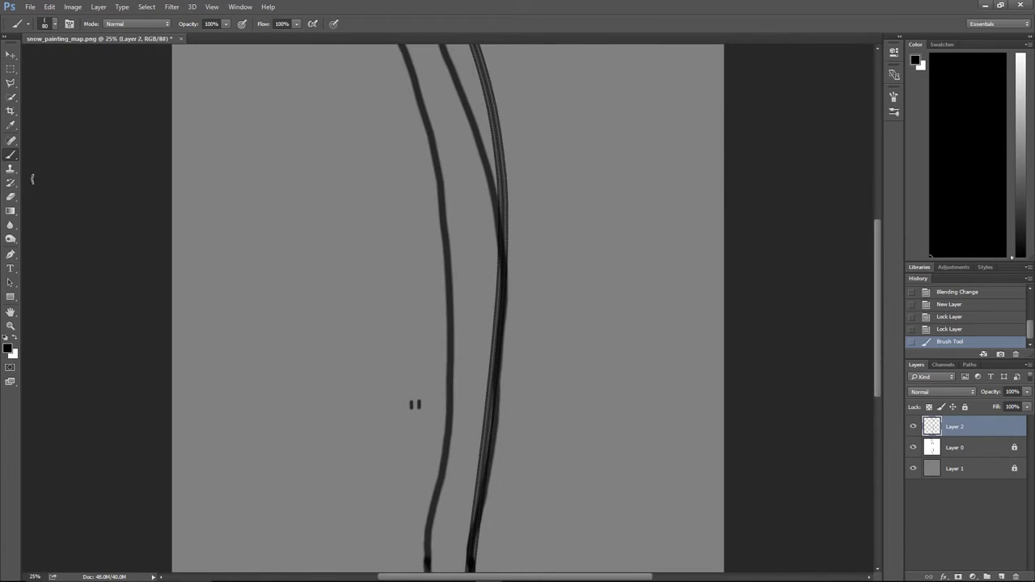
- Try stroking a three-point Pen tool path with the tread brush left of the tyre tracks, and undo the stroke and path
left_click(11, 254)
left_click(263, 294)
left_click(338, 145)
left_click_drag(386, 202, 437, 358)
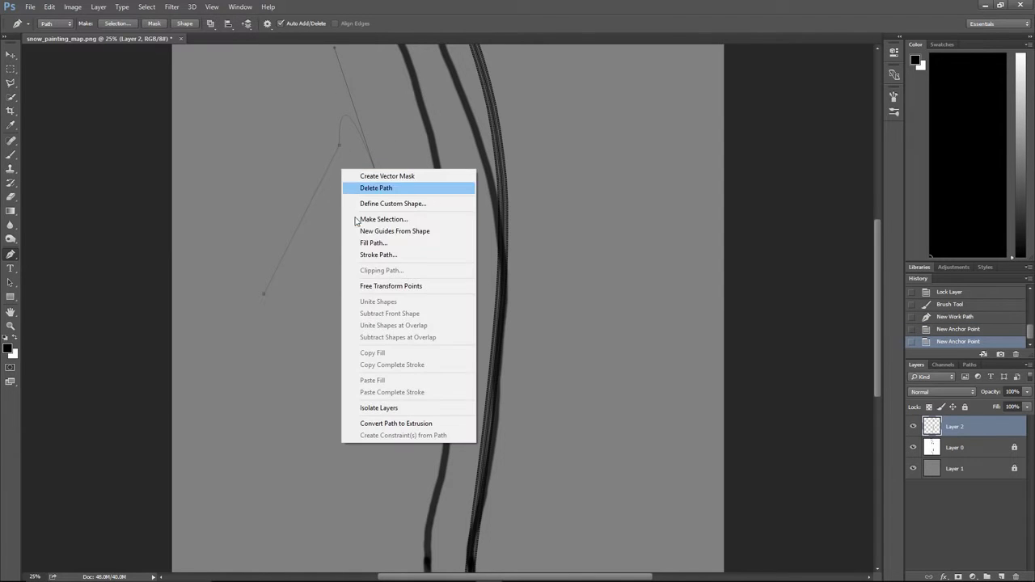
left_click(378, 254)
left_click(592, 193)
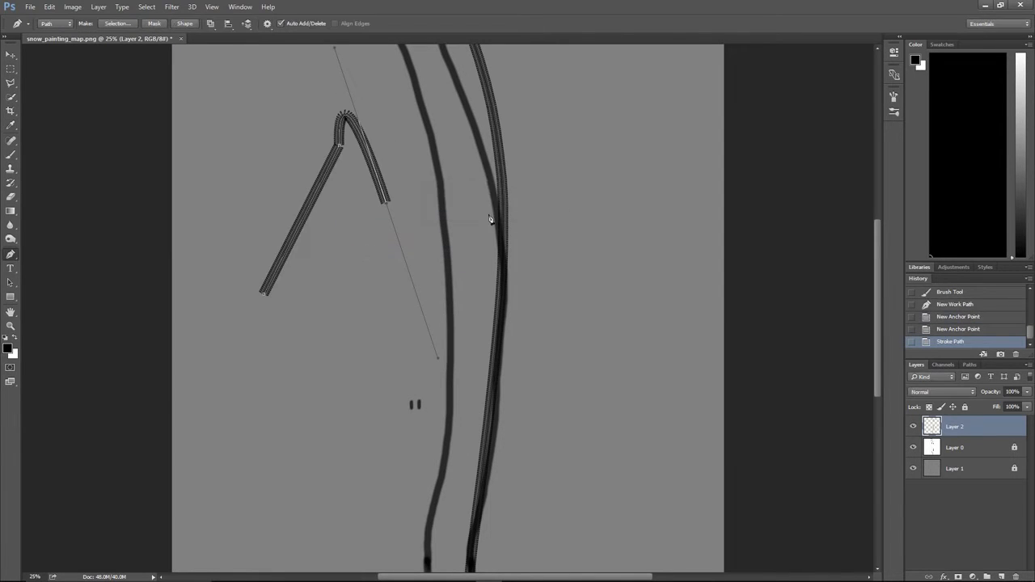
key("ctrl+alt+z")
key("ctrl+alt+z")
key("ctrl+alt+z")
key("ctrl+alt+z")
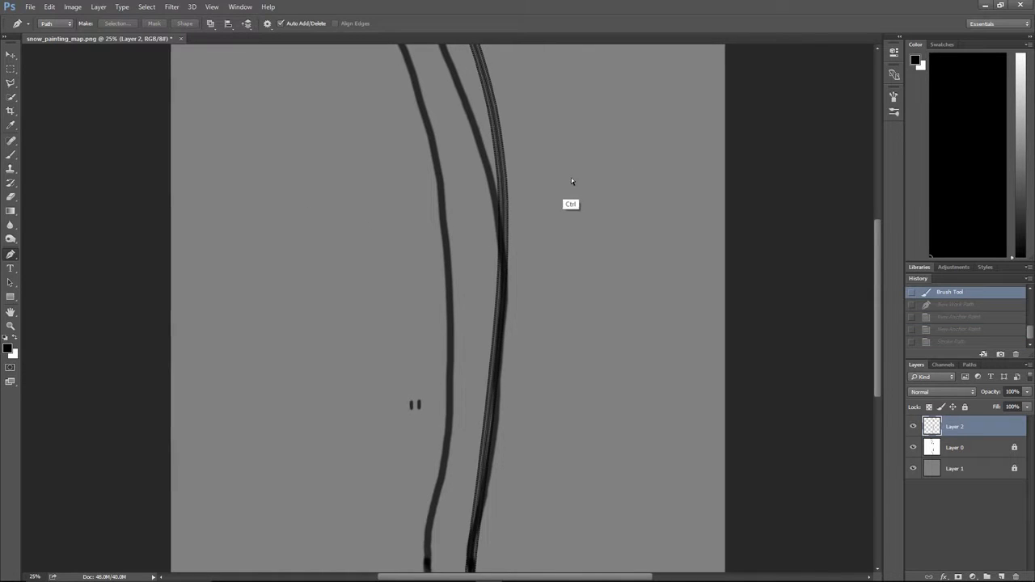
- Examine the tread stroke overlapping the right tyre track up close and undo it
scroll(570, 182, "up", 2, "alt")
left_click_drag(590, 164, 546, 374)
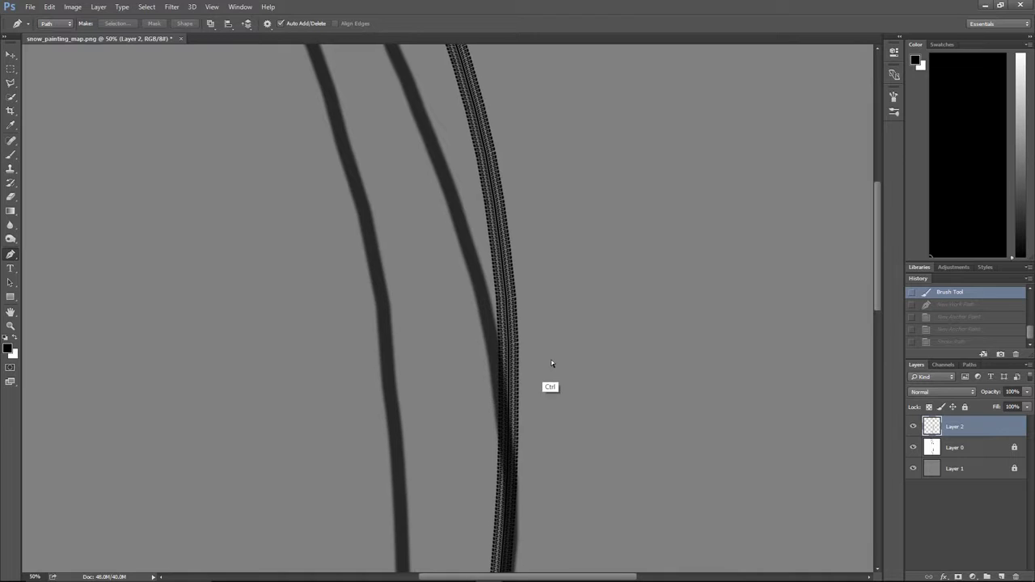
key("ctrl+minus")
key("ctrl+minus")
key("ctrl+minus")
key("ctrl+plus")
key("ctrl+plus")
key("ctrl+plus")
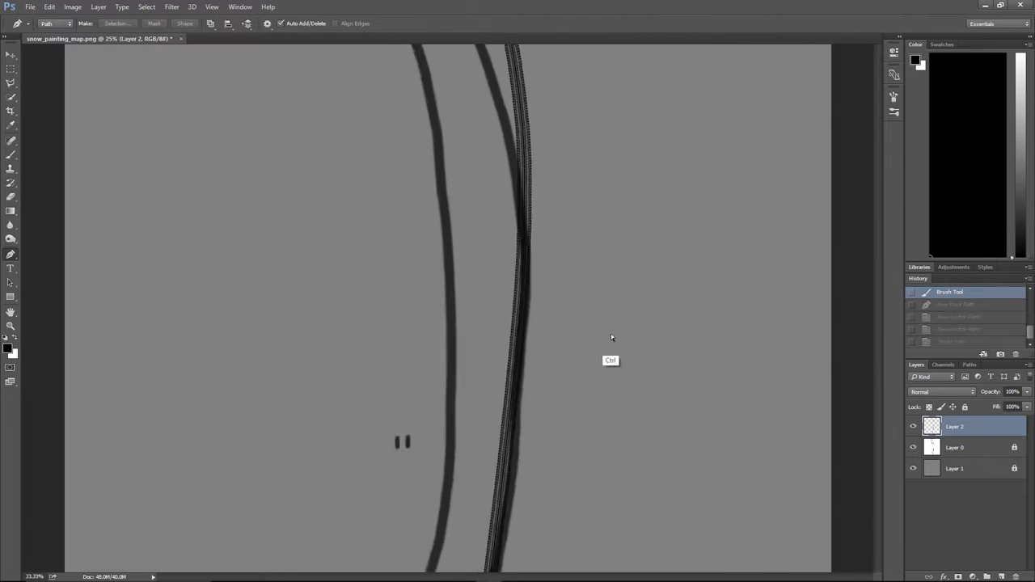
key("ctrl+alt+z")
- Try putting Layer 2 into a layer group, and undo the grouping
key("ctrl+g")
key("ctrl+plus")
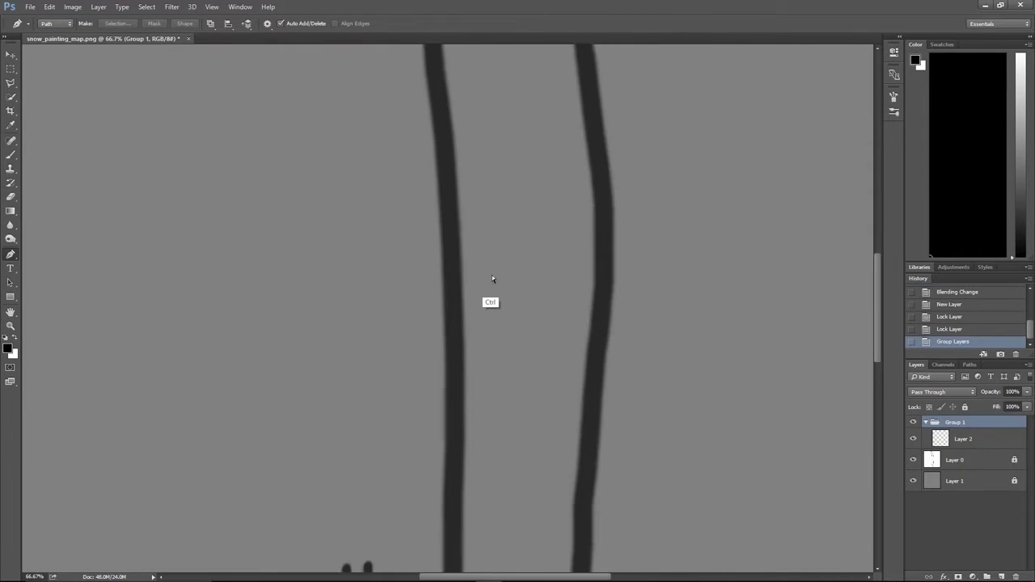
key("b")
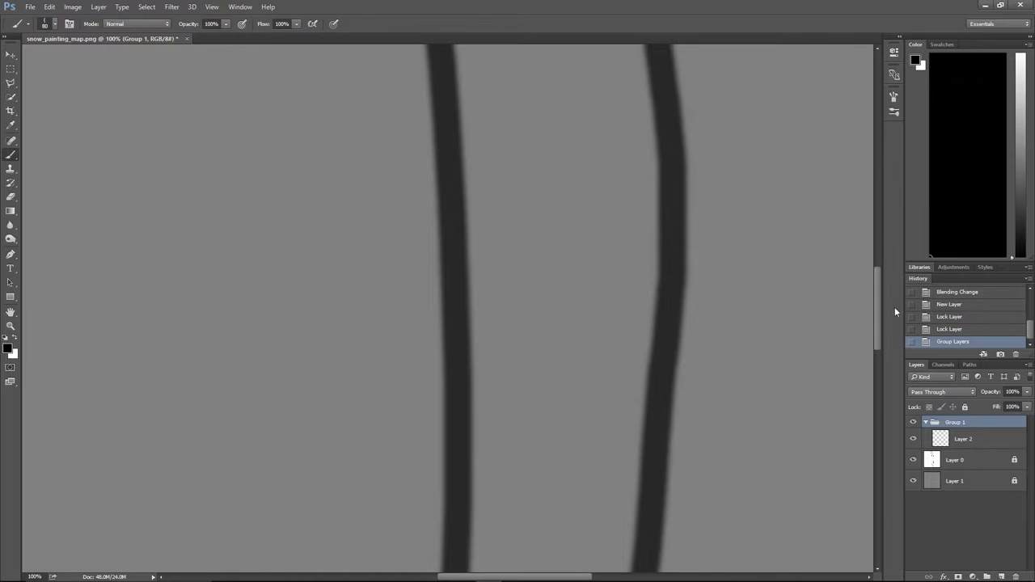
key("ctrl+alt+z")
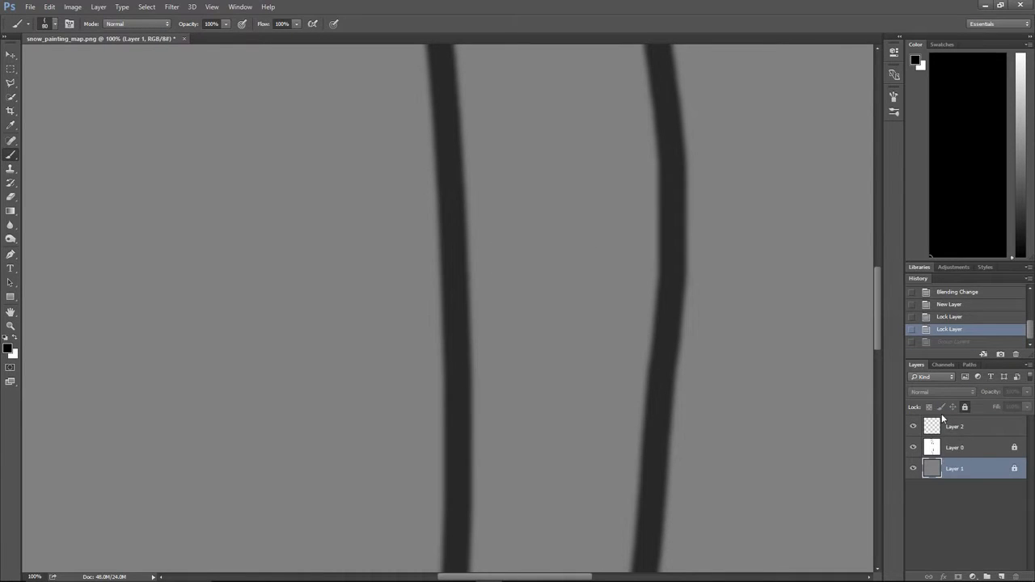
- Make Layer 2 active again, reduce the tread brush to 40, and undo the test strokes near the left tyre track
left_click(932, 424)
left_click_drag(487, 200, 492, 338)
key("ctrl+z")
key("bracketleft")
key("bracketleft")
left_click_drag(481, 196, 503, 370)
key("ctrl+z")
left_click_drag(447, 213, 452, 508)
key("ctrl+z")
- Try two tread strokes at brush size 40 beside the right tyre track, undoing each
scroll(555, 324, "down", 6, "alt")
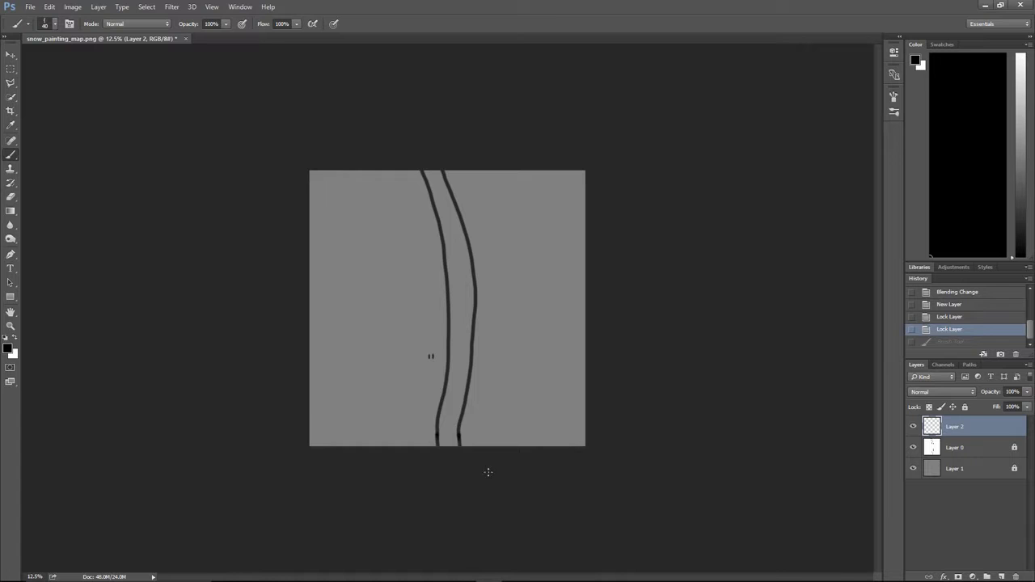
left_click_drag(476, 420, 476, 452)
key("ctrl+z")
left_click_drag(473, 332, 366, 35)
key("ctrl+alt+z")
- Try a full-height stroke at brush size 40 beside the right track, compare with and without it, and undo it
mouse_move(473, 457)
left_mouse_down()
mouse_move(423, 5)
mouse_move(414, 21)
left_mouse_up()
key("ctrl+alt+z")
key("ctrl+shift+z")
key("ctrl+alt+z")
key("ctrl+shift+z")
key("ctrl+alt+z")
left_click_drag(382, 2, 383, 3)
key("ctrl+alt+z")
- Paint a smooth full-height black tread stroke on Layer 2, curving just right of the right tyre track
left_click_drag(474, 469, 388, 4)
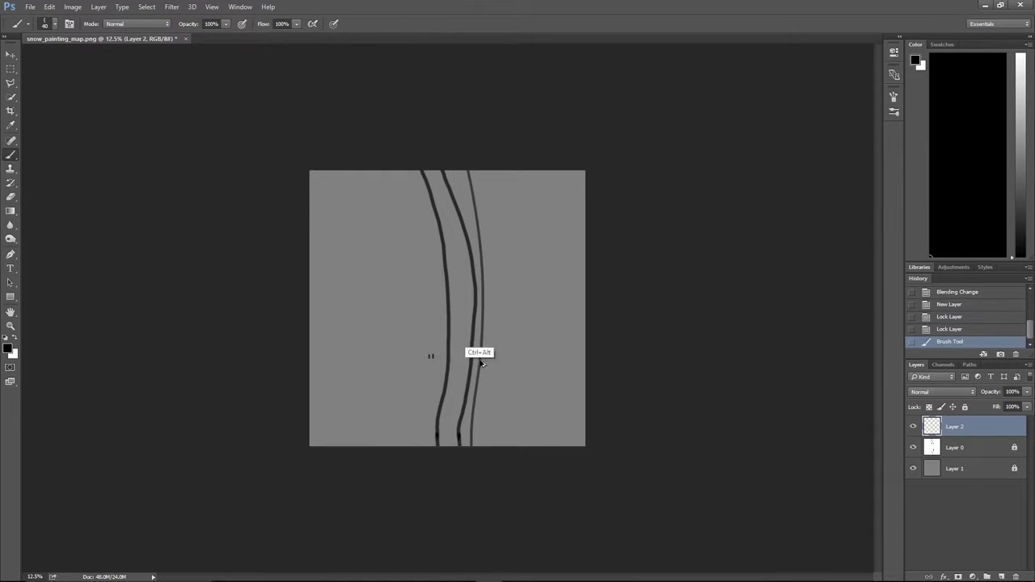
key("ctrl+alt+z")
key("ctrl+shift+z")
key("ctrl+plus")
key("ctrl+plus")
key("ctrl+plus")
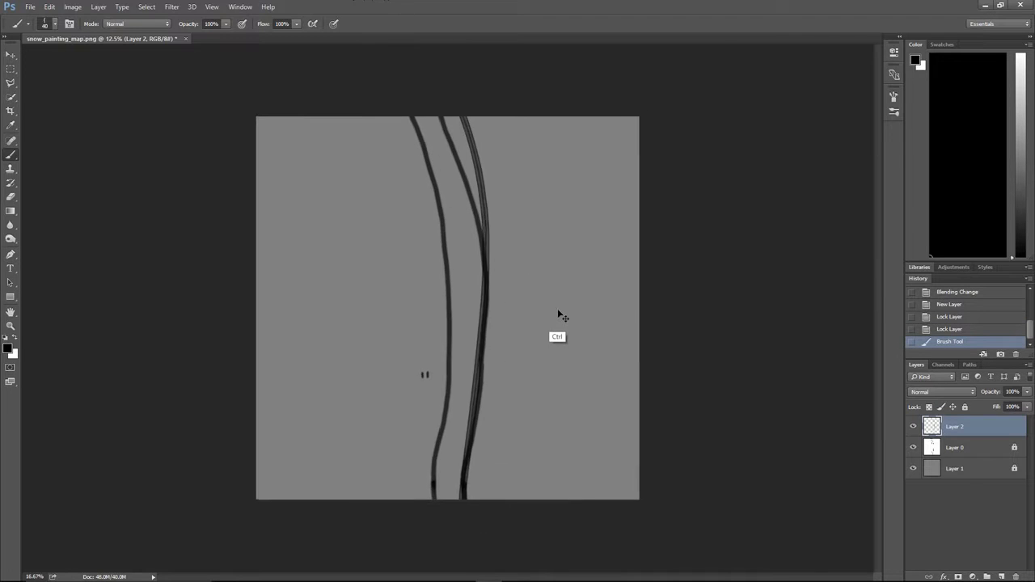
key("ctrl+minus")
key("ctrl+minus")
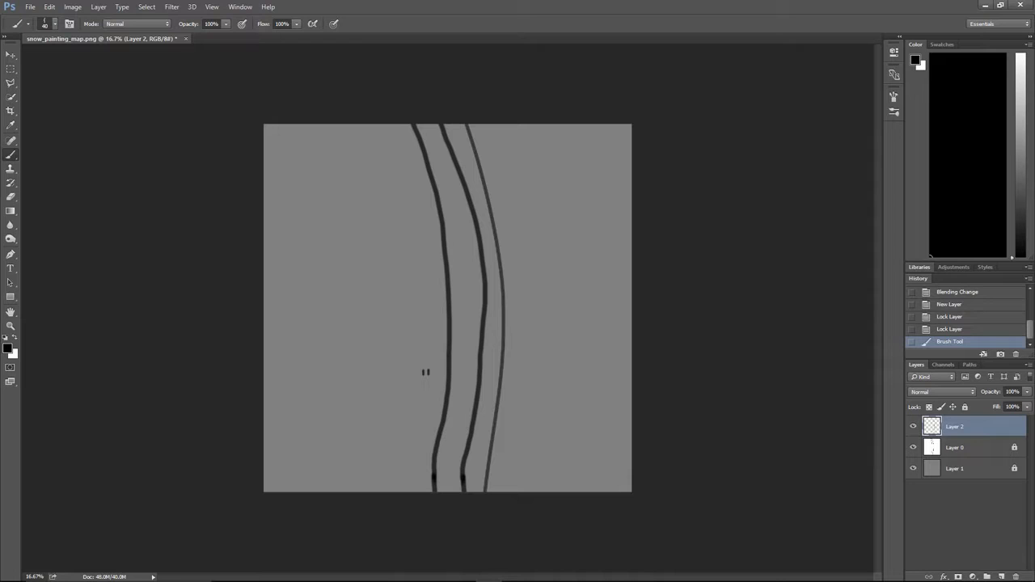
- Try a second parallel tread stroke further right on Layer 2, and undo it
left_click(11, 55)
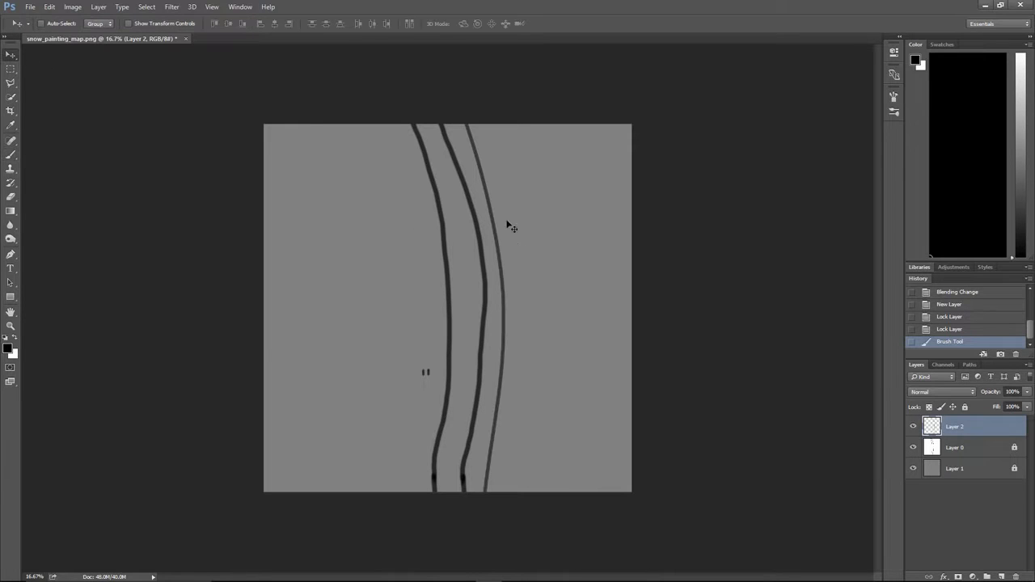
key("b")
left_click_drag(529, 323, 491, 124)
key("ctrl+z")
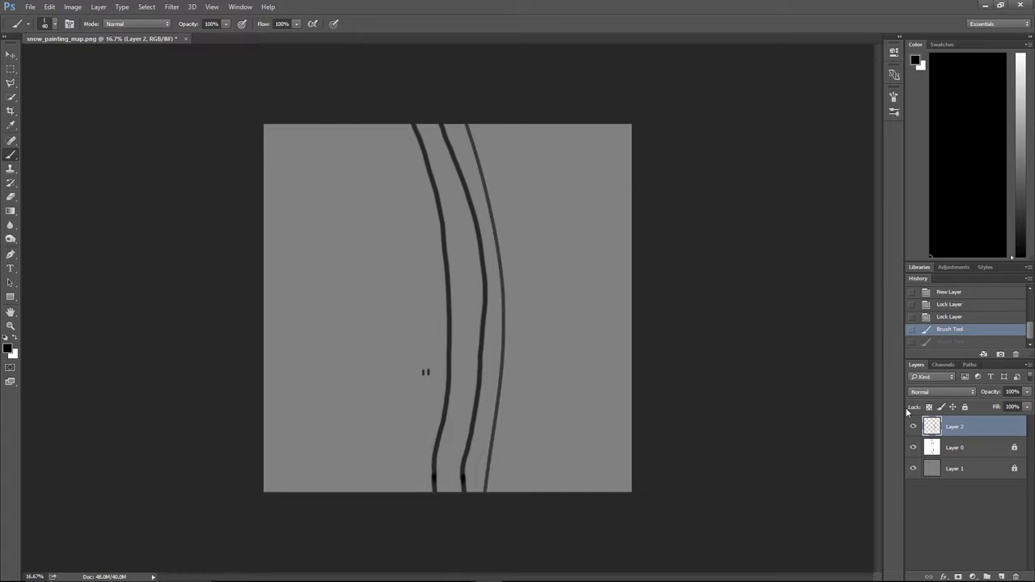
- Duplicate Layer 2 and move the copied tread stroke over the left tyre track
right_click(955, 427)
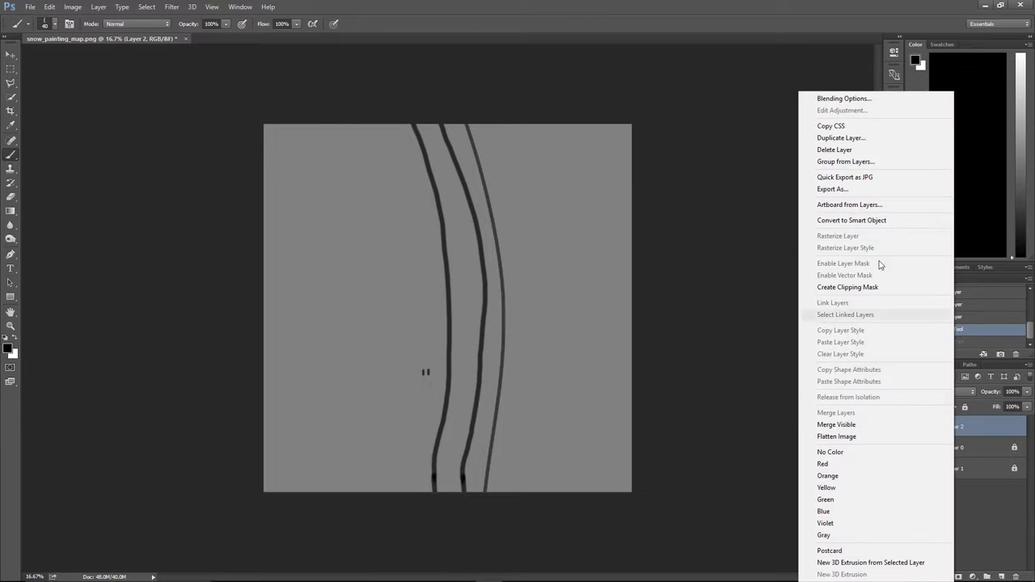
left_click(841, 137)
left_click(608, 176)
key("v")
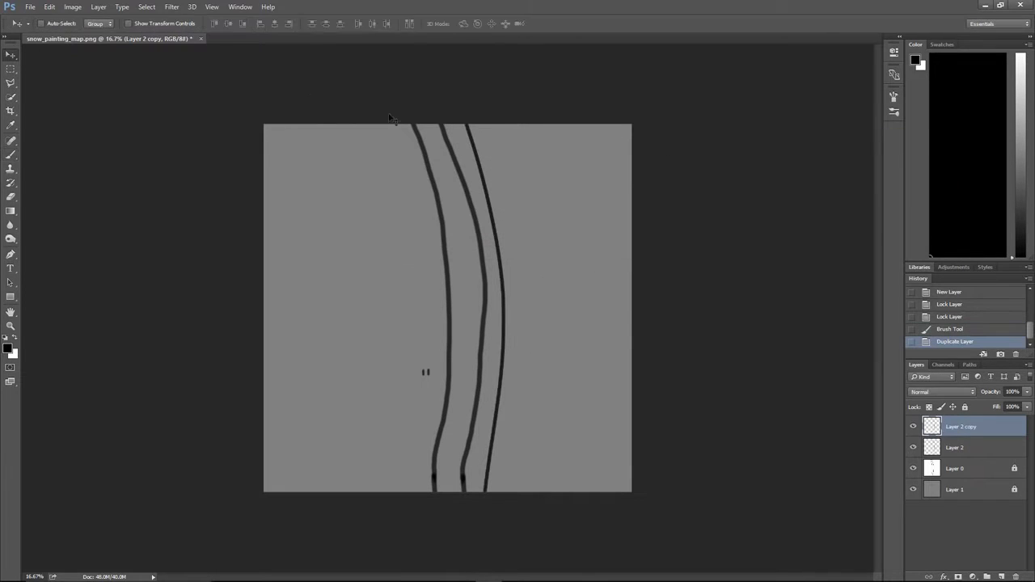
mouse_move(655, 296)
left_mouse_down()
mouse_move(599, 296)
mouse_move(614, 292)
left_mouse_up()
- Move the original Layer 2 tread stroke over the right tyre track and check its alignment
left_click(963, 447)
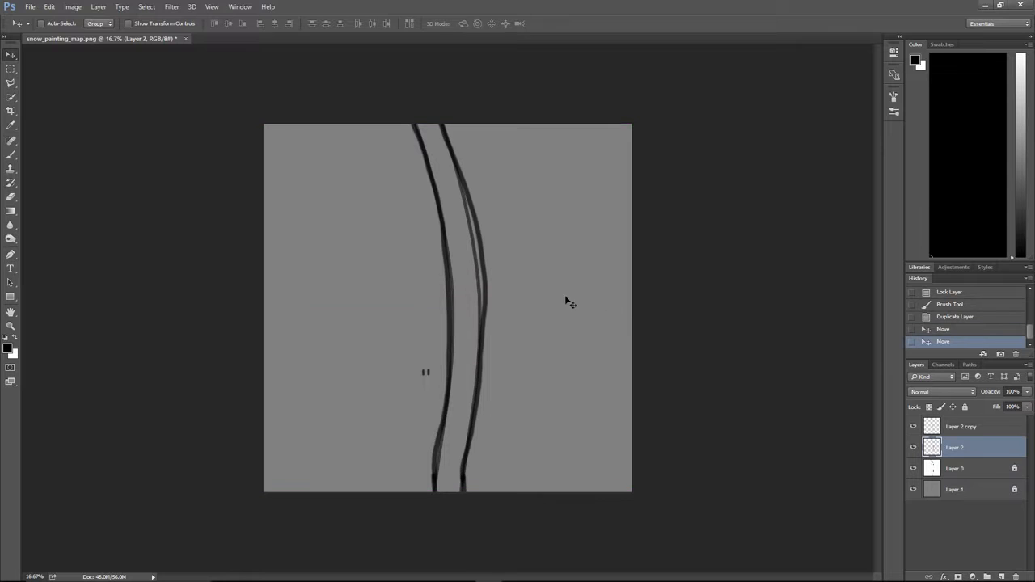
key("ctrl+plus")
key("ctrl+plus")
left_click_drag(529, 451, 522, 332)
key("ctrl+minus")
key("ctrl+minus")
- Hide Layer 0 and inspect the two tread tracks against the plain grey background
left_click(914, 467)
key("ctrl+plus")
key("ctrl+plus")
key("ctrl+plus")
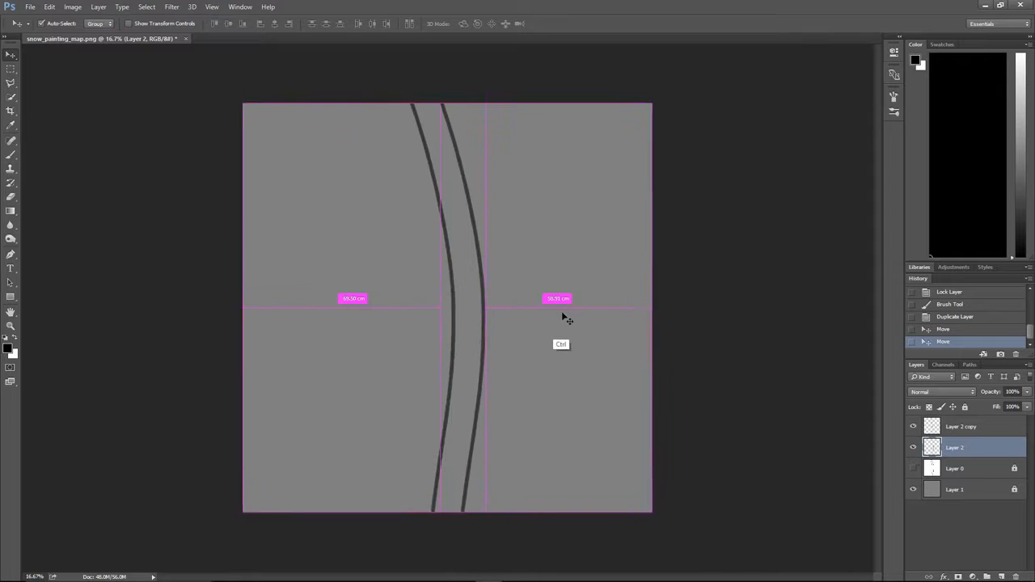
mouse_move(559, 317)
left_mouse_down("ctrl")
mouse_move(550, 318)
mouse_move(576, 321)
left_mouse_up("ctrl")
key("ctrl+minus")
key("ctrl+minus")
key("ctrl+minus")
key("ctrl+plus")
key("ctrl+plus")
key("ctrl+plus")
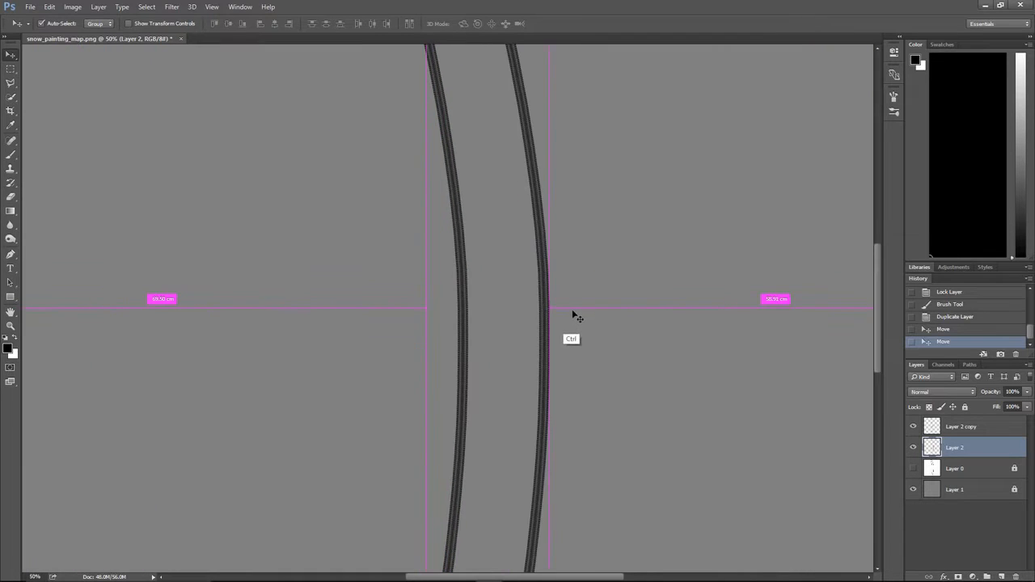
key("ctrl+minus")
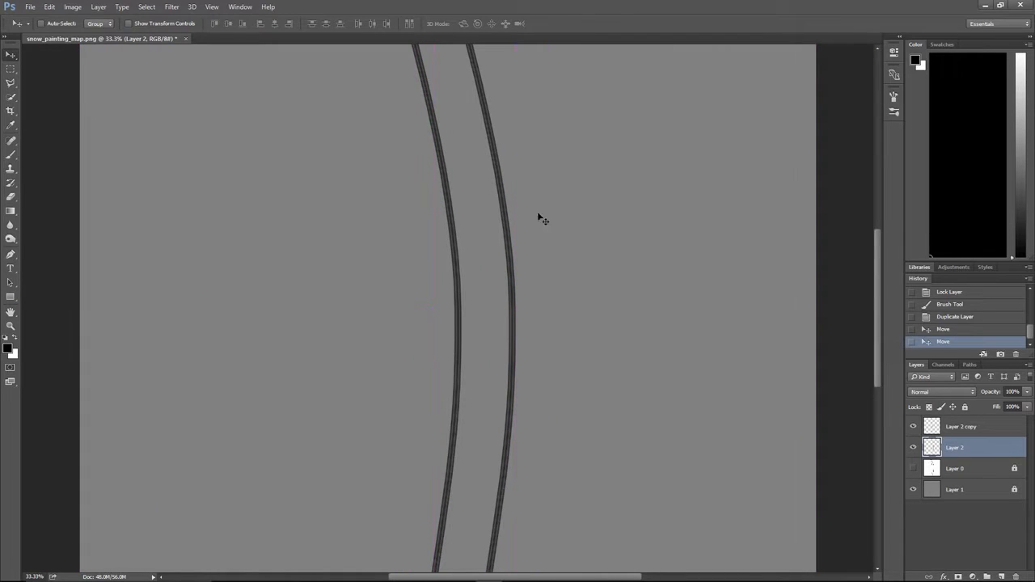
- Quick-export the image as a JPG named snow_painting_map in the Tutorial2 folder
left_click(34, 8)
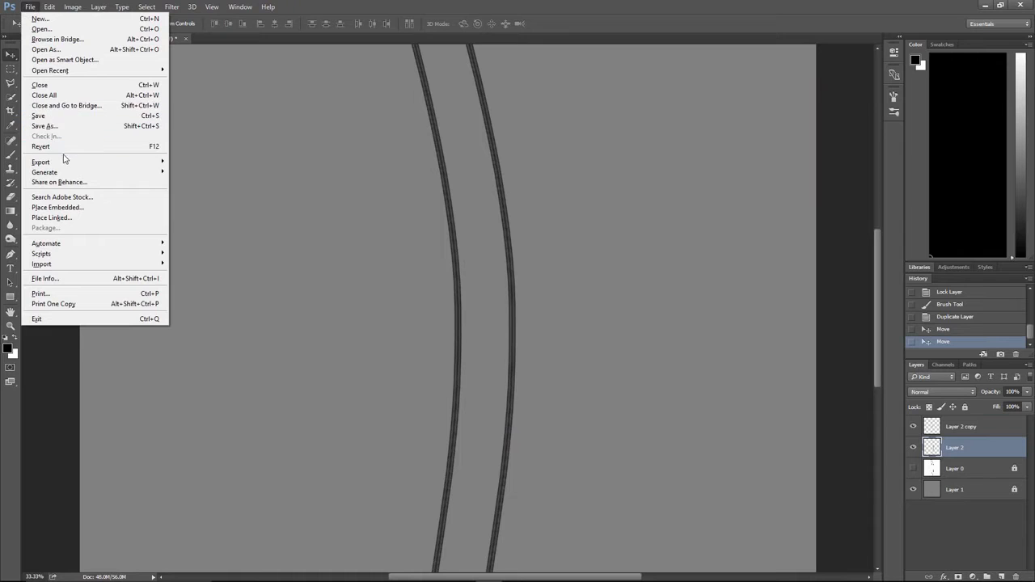
mouse_move(89, 161)
left_click(224, 165)
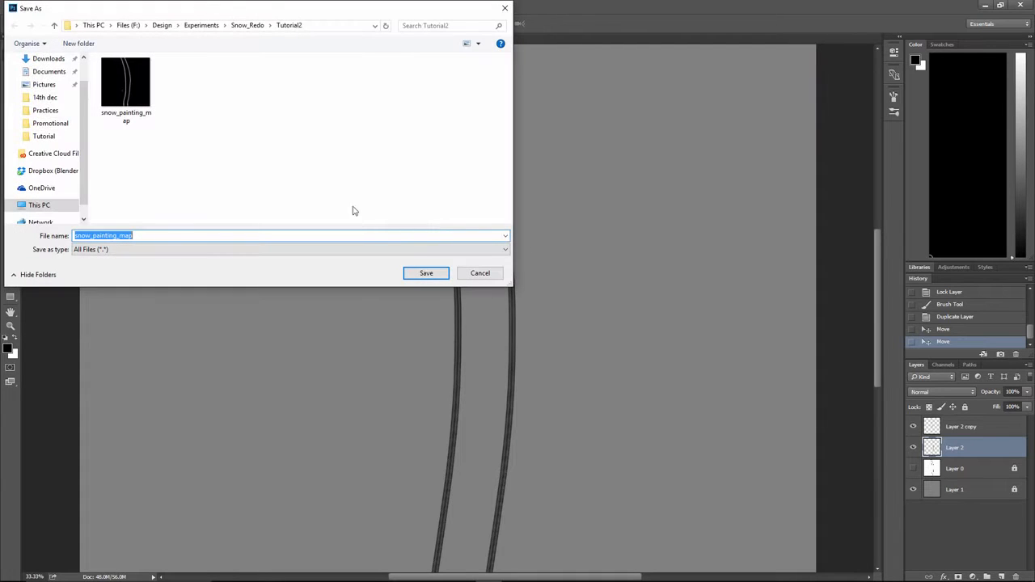
left_click(426, 273)
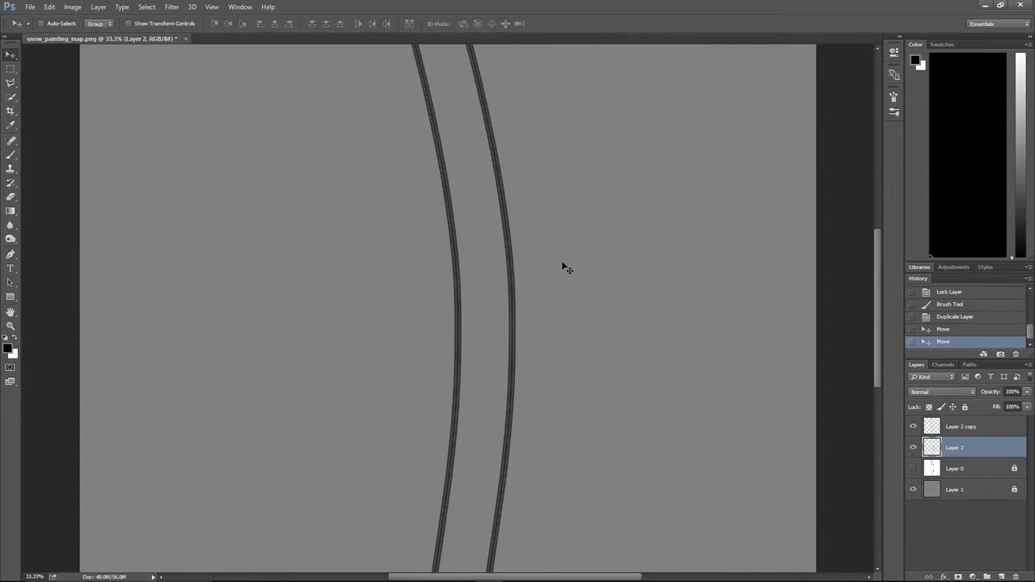
- Switch to Blender, put the plane in Object Mode and extend the 3D viewport over the image editor
key("alt+Tab")
key("alt+Tab")
left_click(530, 173)
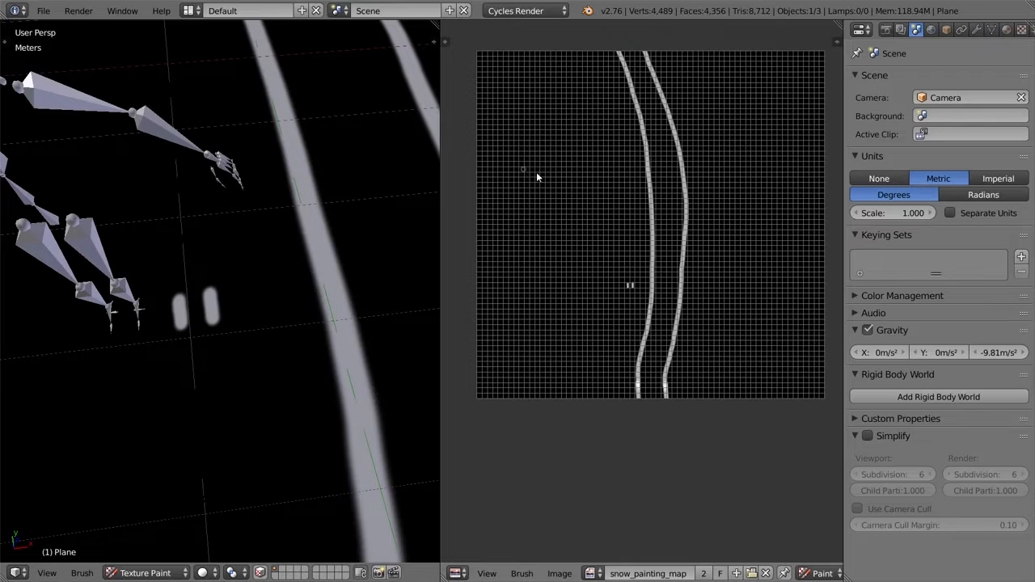
left_click(149, 573)
left_click(169, 555)
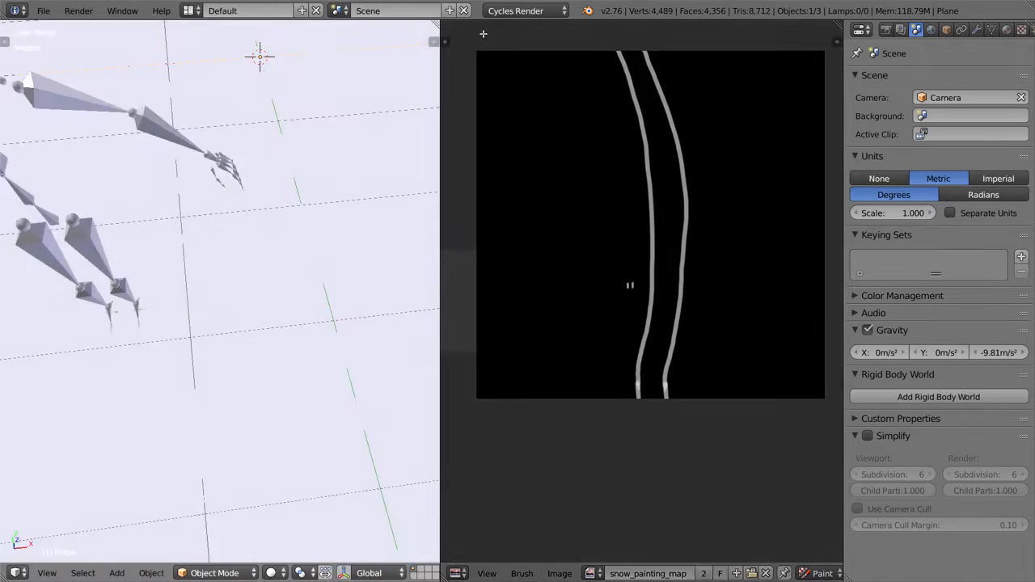
left_click_drag(483, 34, 483, 37)
scroll(480, 98, "down", 14)
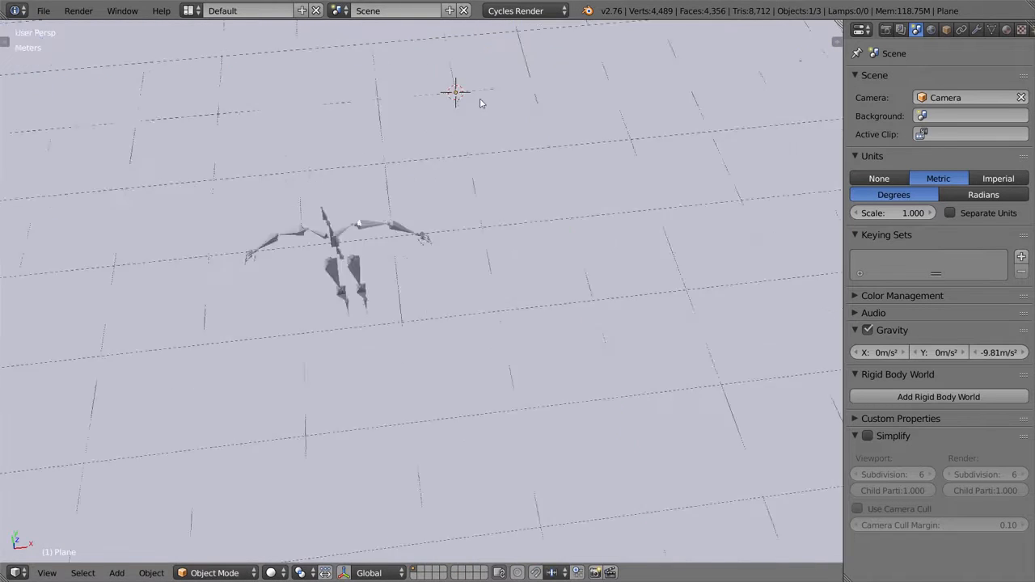
- Add a Subdivision Surface modifier to the plane and widen the properties editor
left_click(976, 29)
left_click(938, 80)
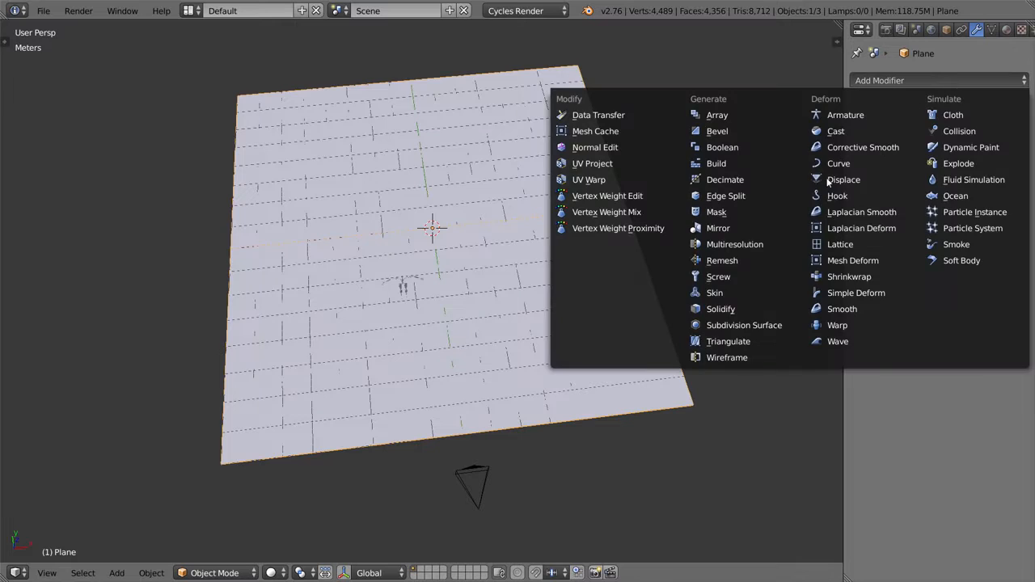
left_click(735, 315)
middle_click_drag(751, 264, 578, 169)
left_click(858, 105)
left_click(858, 105)
left_click_drag(840, 105, 773, 105)
left_click(838, 80)
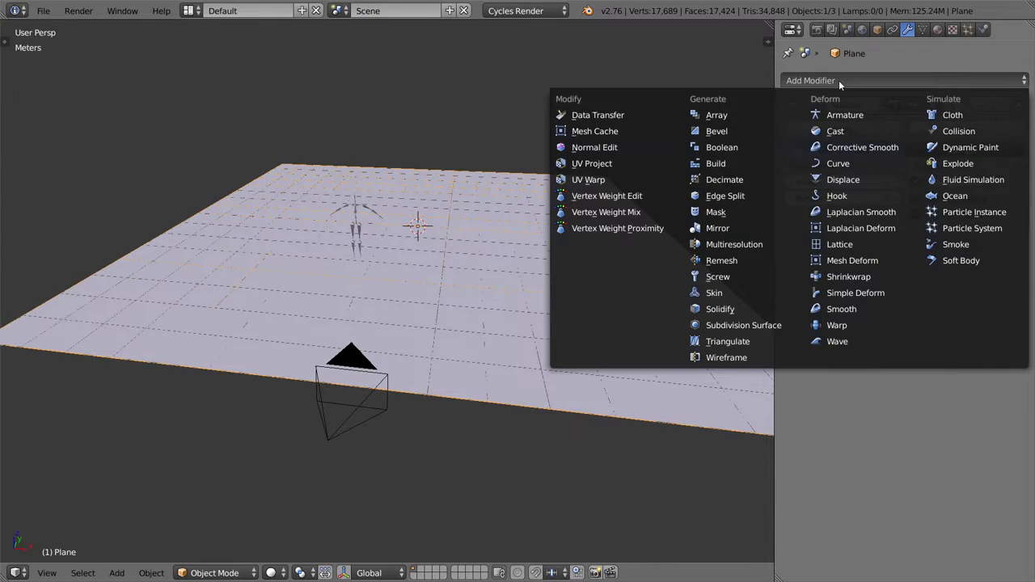
left_click(838, 80)
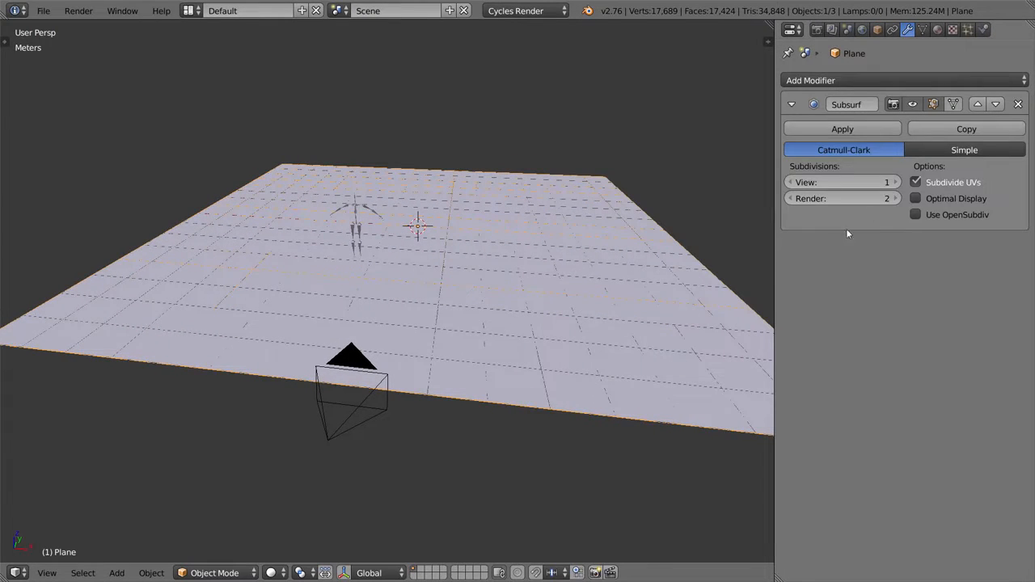
- Try a Subdivision Surface viewport level of 3, check the base grid in Edit Mode, and settle on level 2
left_click(895, 182)
left_click(895, 182)
scroll(549, 177, "up", 5)
scroll(517, 210, "down", 7)
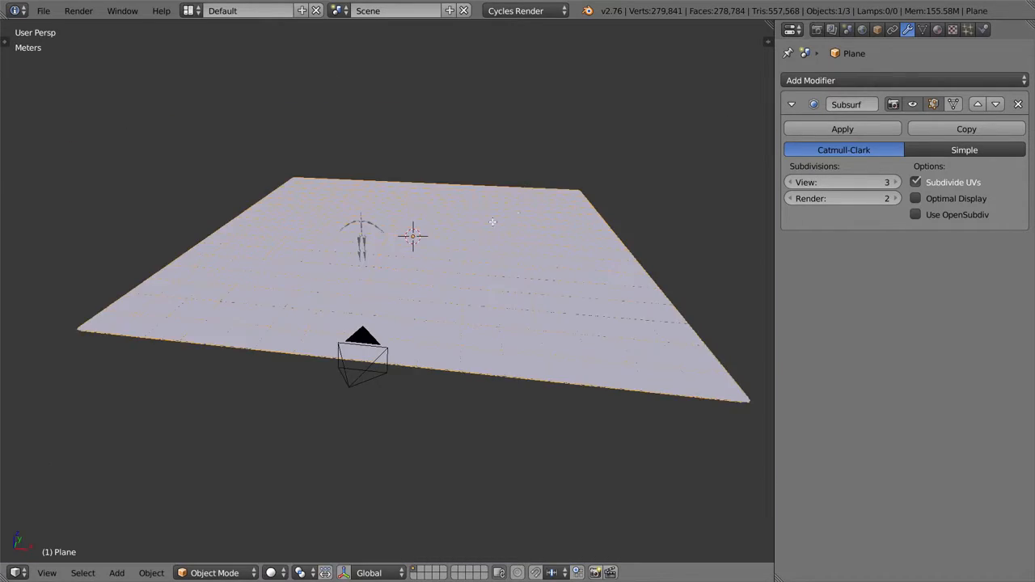
key("Tab")
scroll(491, 239, "up", 6)
scroll(470, 236, "up", 2)
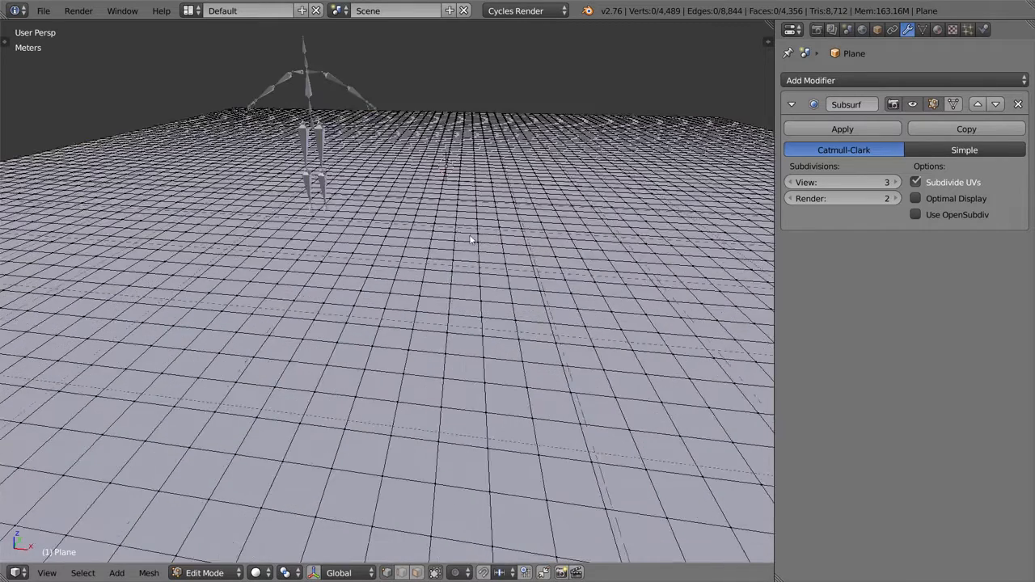
key("Tab")
left_click(795, 181)
- Add a Displace modifier to the plane and create a new texture for it
left_click(820, 81)
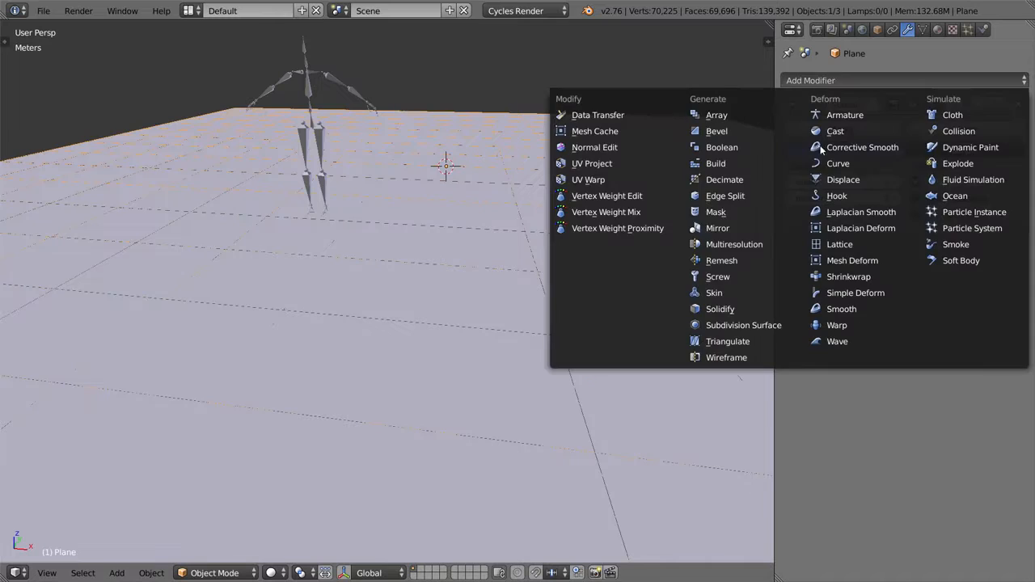
left_click(846, 179)
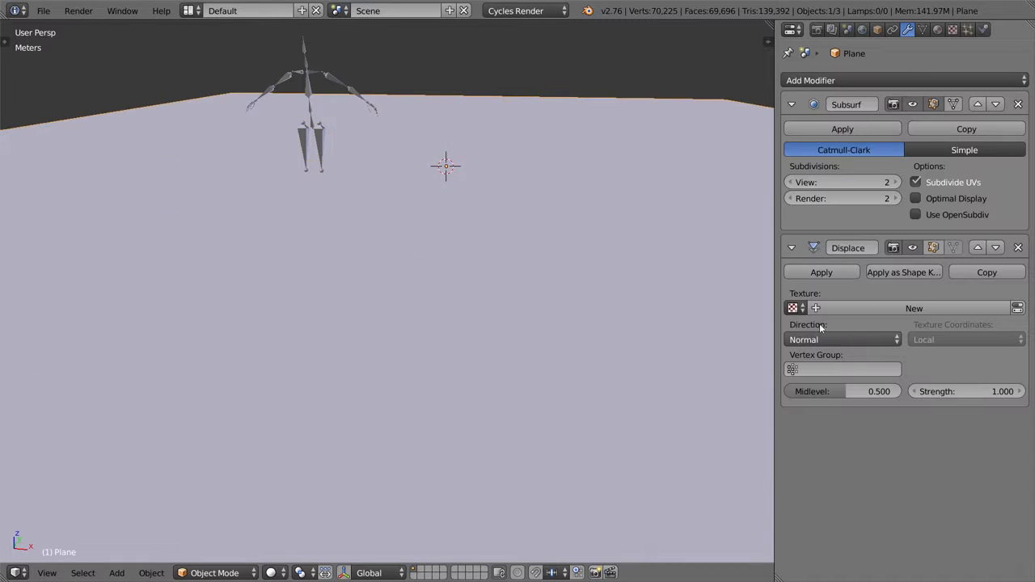
left_click(858, 308)
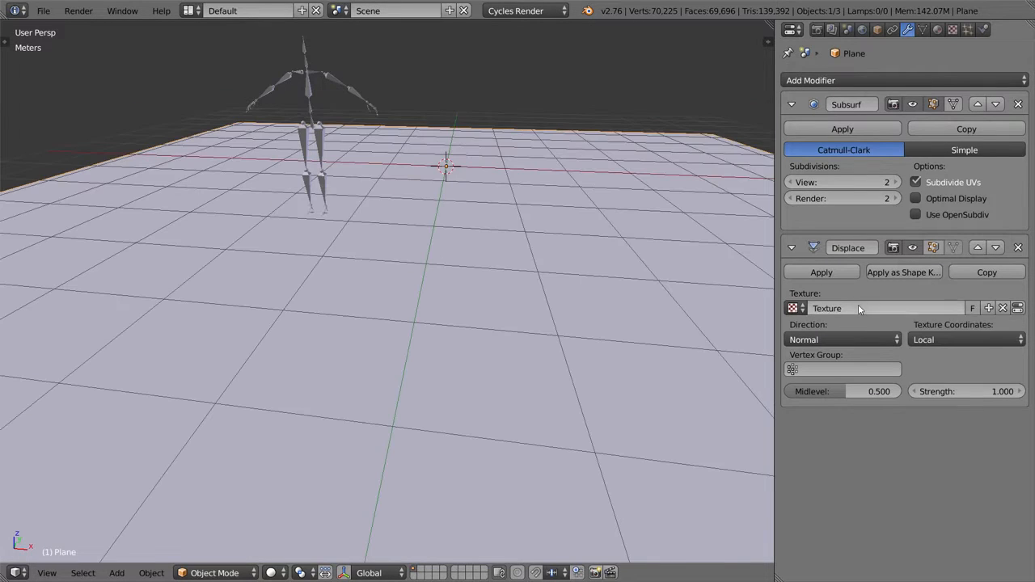
- Load snow_painting_map.jpg from the Tutorial2 folder as the image of the Displace modifier's texture
left_click(954, 32)
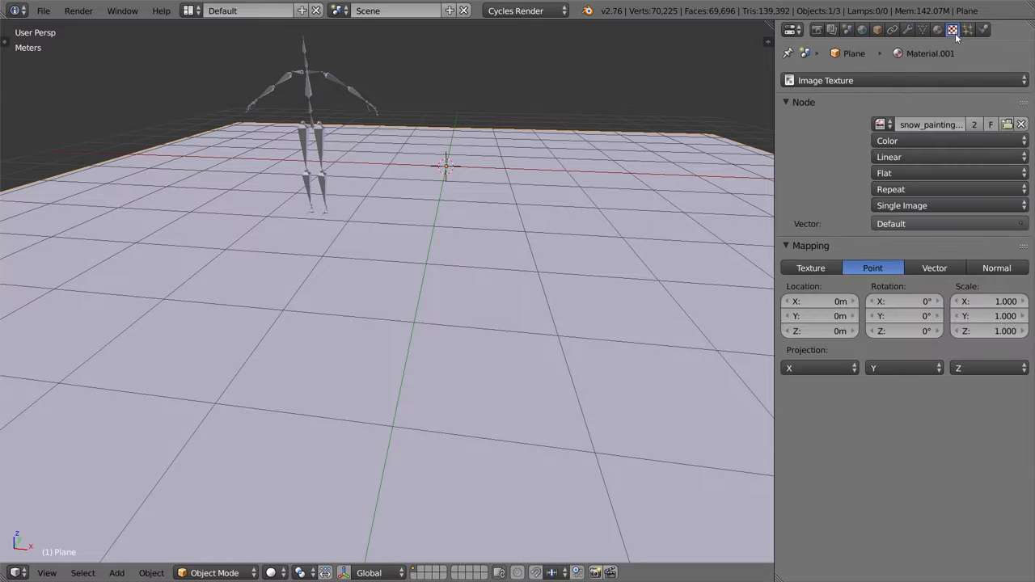
left_click(869, 77)
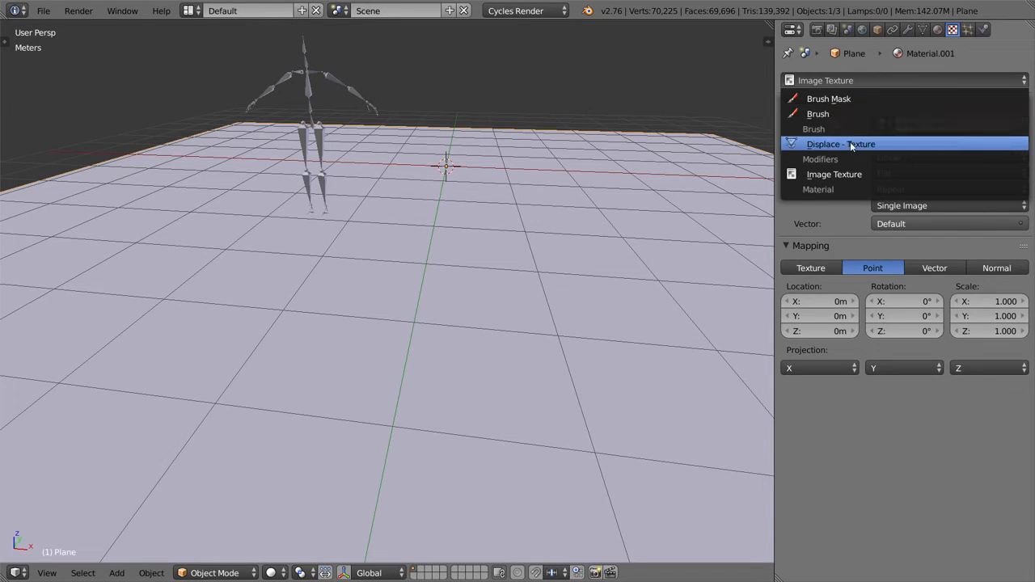
left_click(850, 147)
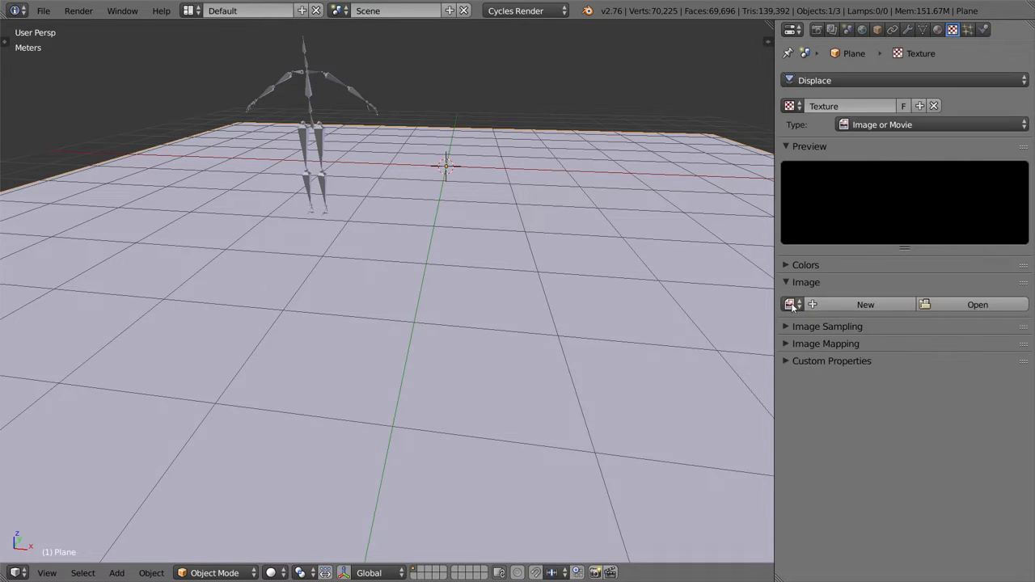
left_click(963, 305)
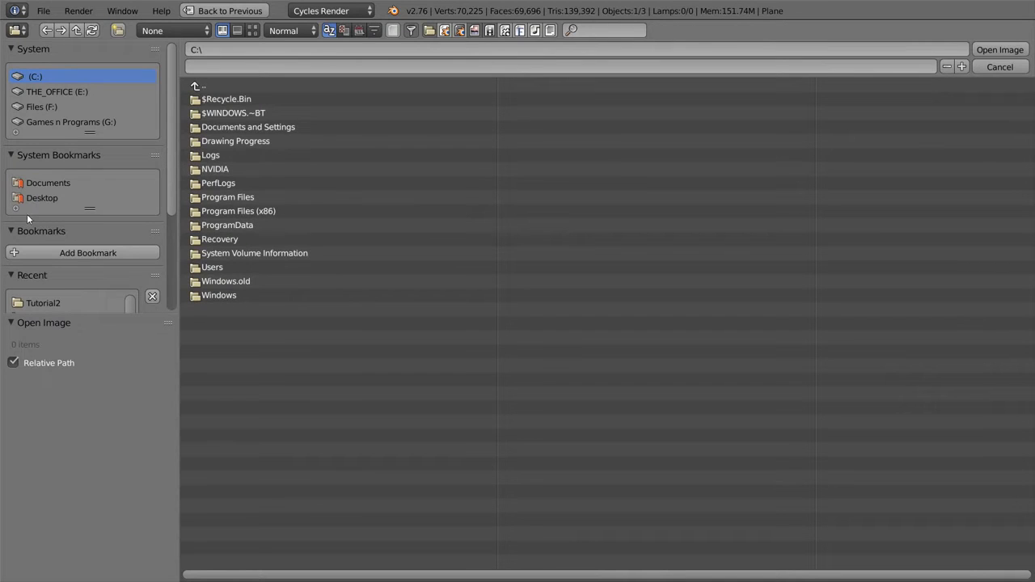
scroll(33, 226, "down", 2)
left_click(44, 258)
left_click(242, 99)
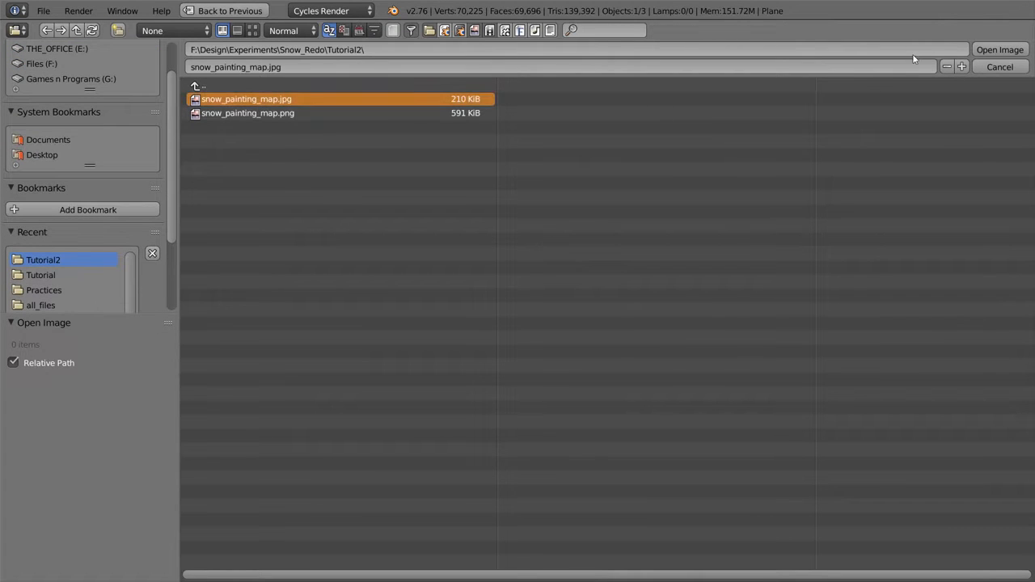
left_click(999, 50)
scroll(493, 312, "down", 3)
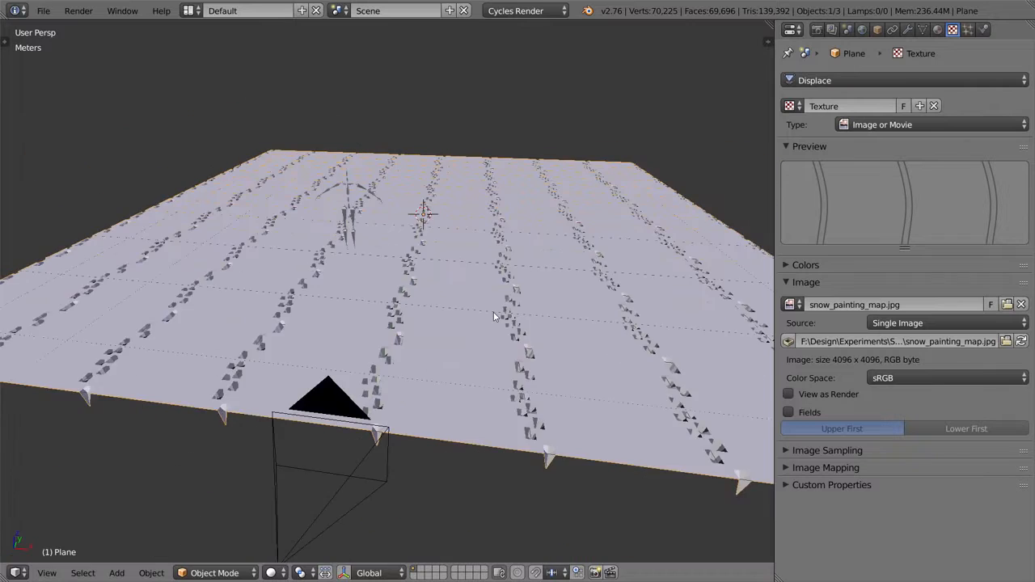
scroll(497, 313, "up", 1)
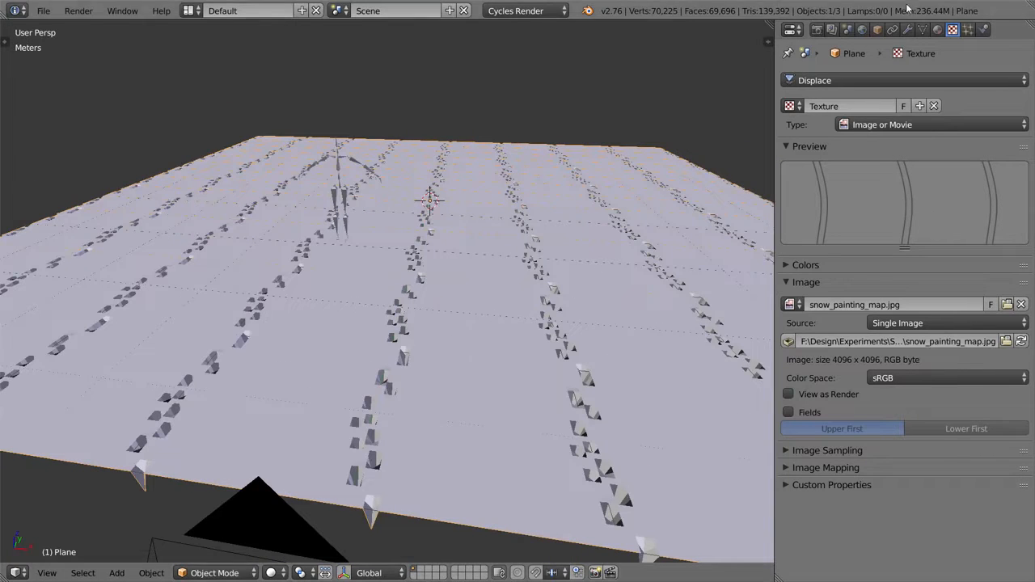
- Set the Displace modifier's texture coordinates to UV and view the displaced tracks on the plane
left_click(907, 29)
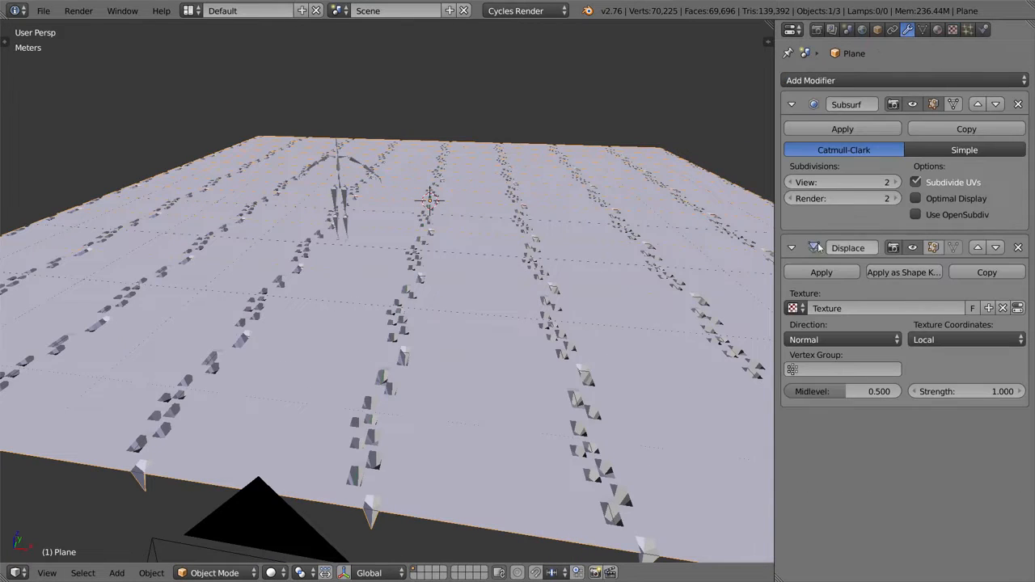
left_click(964, 340)
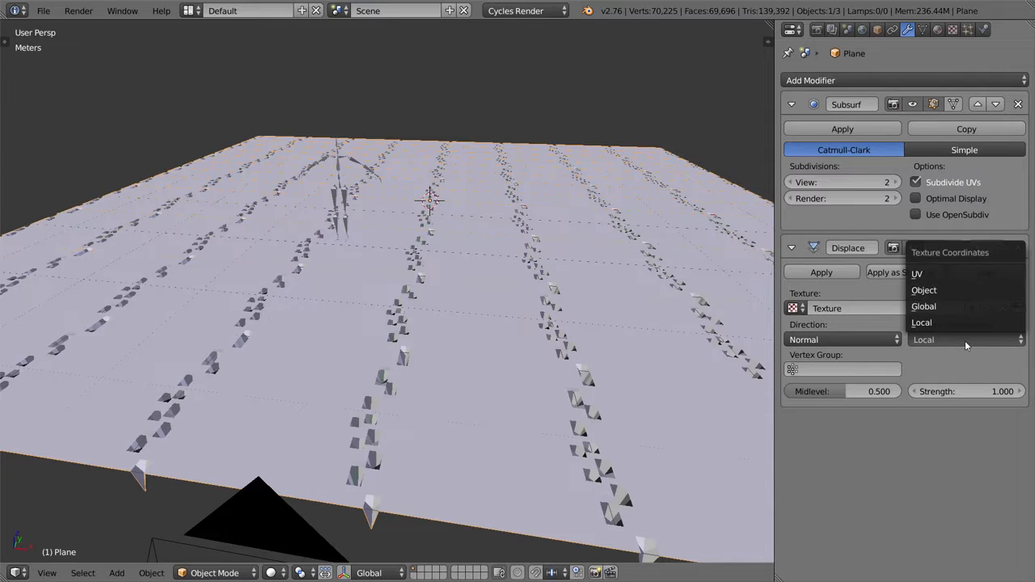
left_click(959, 274)
middle_click_drag(512, 231, 453, 239)
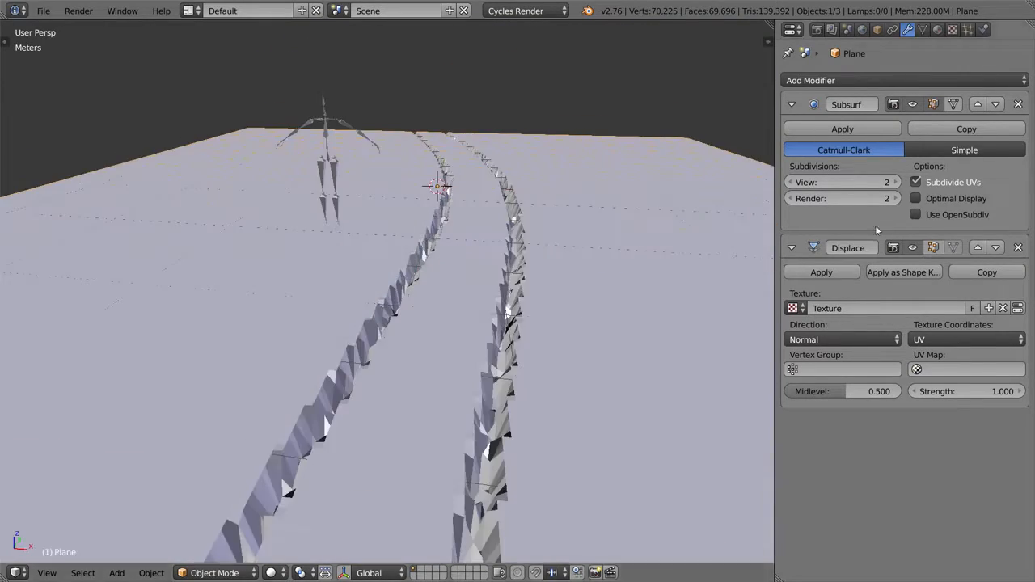
- Raise the Subdivision Surface viewport level to 4 and inspect the displaced tyre tracks from near and far
left_click(896, 183)
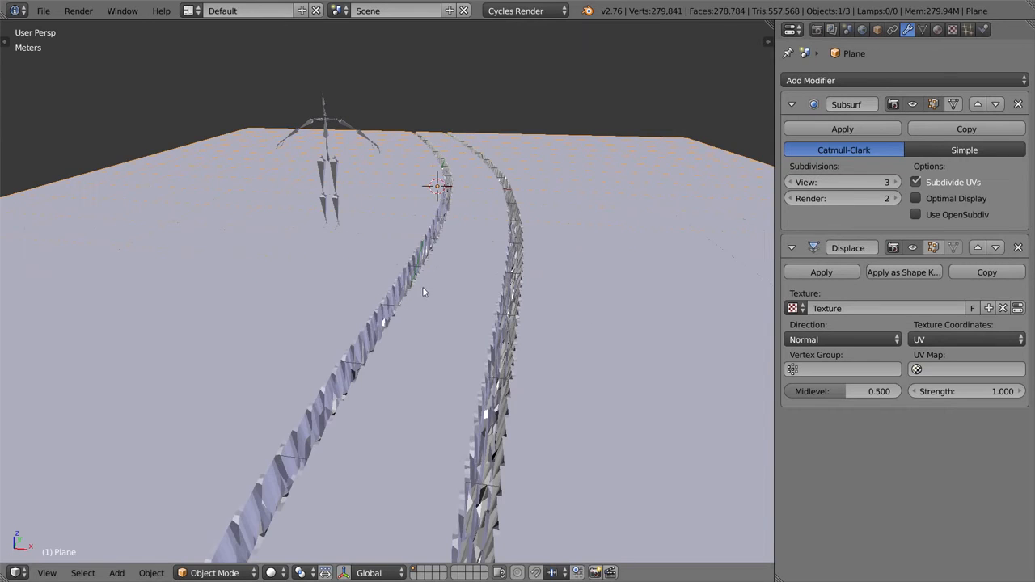
middle_click_drag(424, 289, 612, 268)
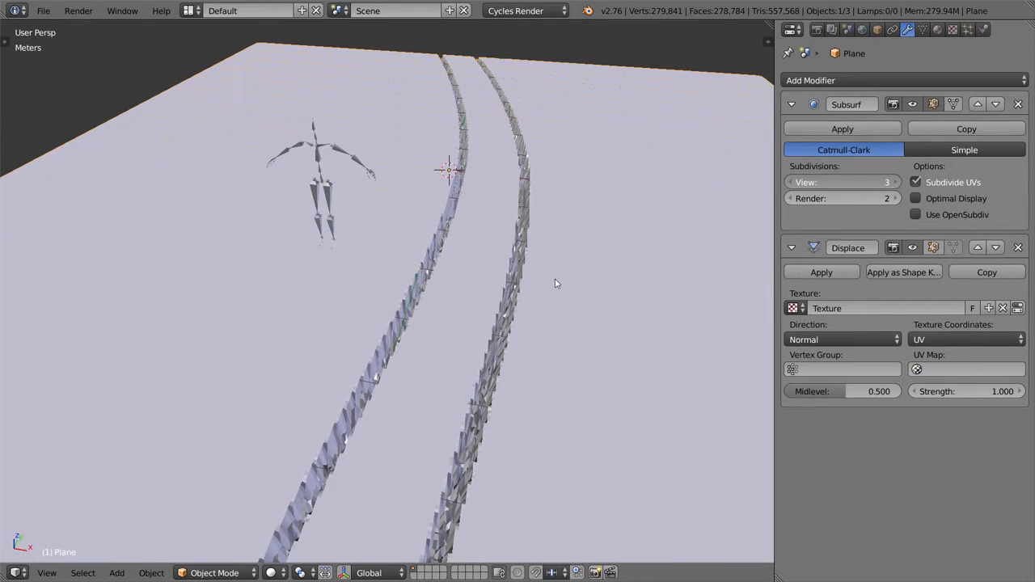
key("ctrl+4")
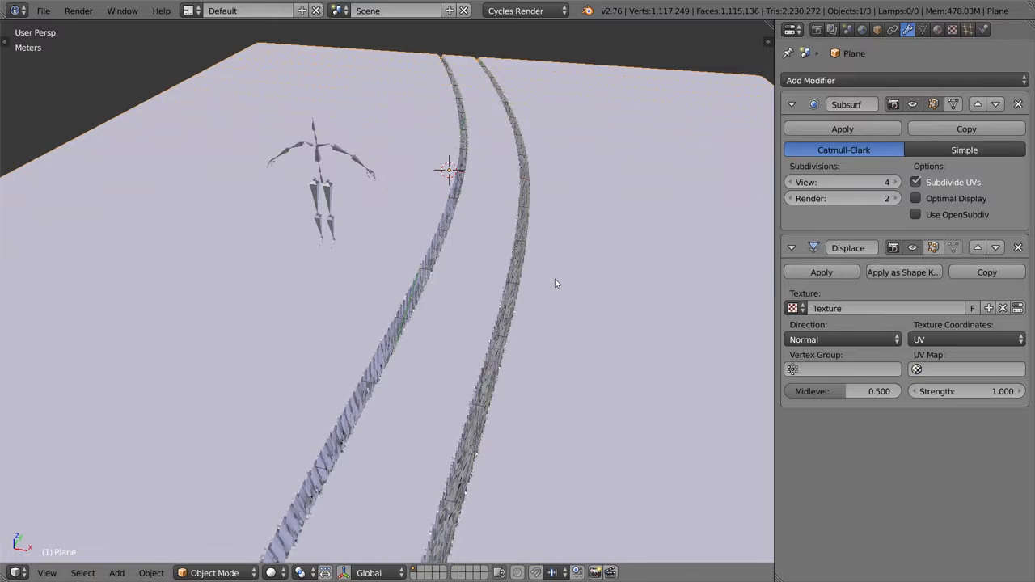
scroll(555, 284, "up", 6)
middle_click_drag(561, 273, 573, 246)
scroll(565, 249, "down", 4)
scroll(573, 228, "down", 5)
scroll(554, 229, "up", 5)
scroll(554, 227, "down", 6)
scroll(557, 259, "down", 4)
- Switch to Photoshop and examine the tread detail of one tyre track at 400% zoom
key("alt+Tab")
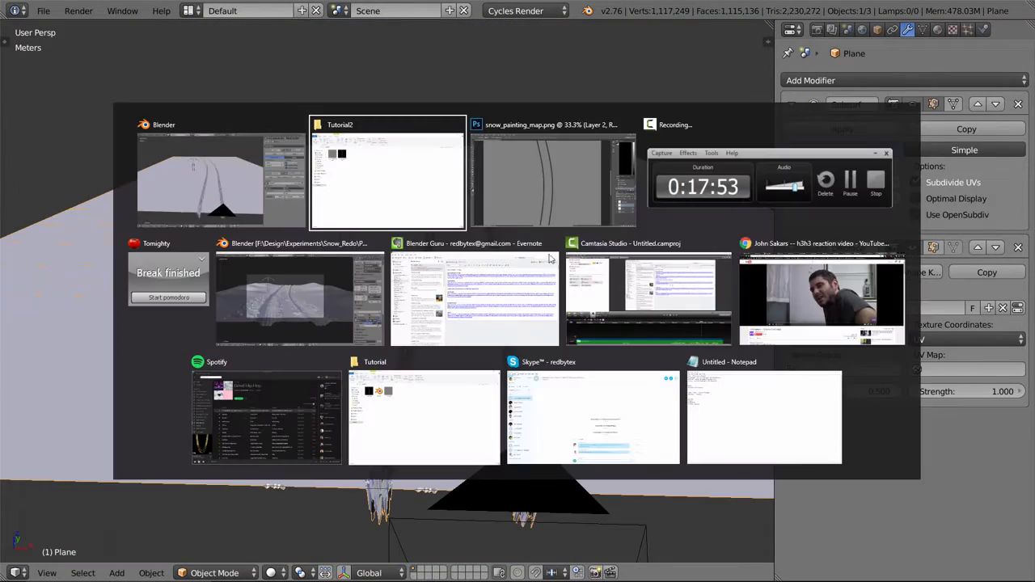
key("ctrl+plus")
key("ctrl+plus")
key("ctrl+plus")
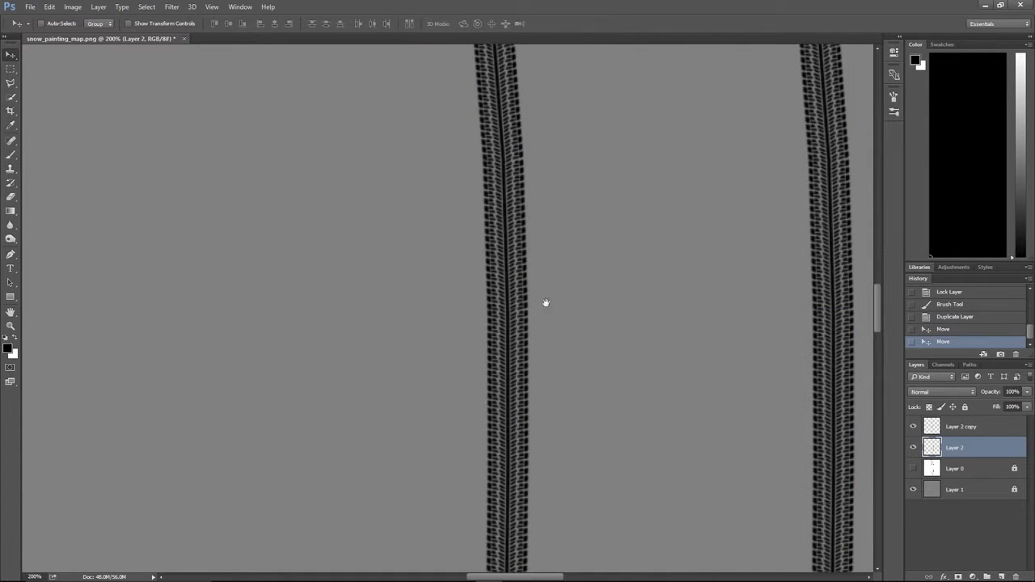
key("ctrl+plus")
key("ctrl+plus")
left_click_drag(596, 283, 445, 221)
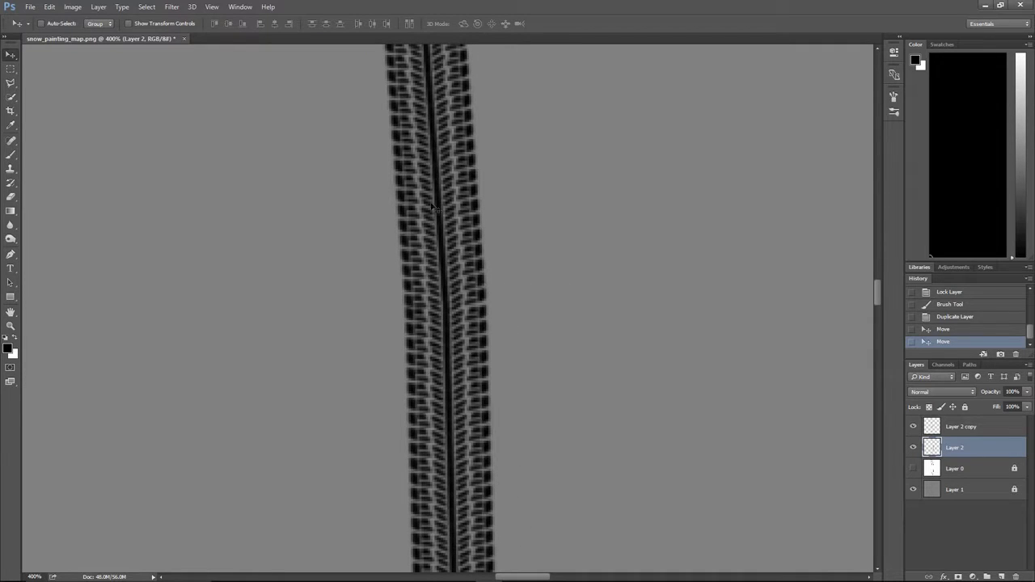
- Switch to Blender, show the plane's displacement texture settings, and return to Photoshop
key("alt+Tab")
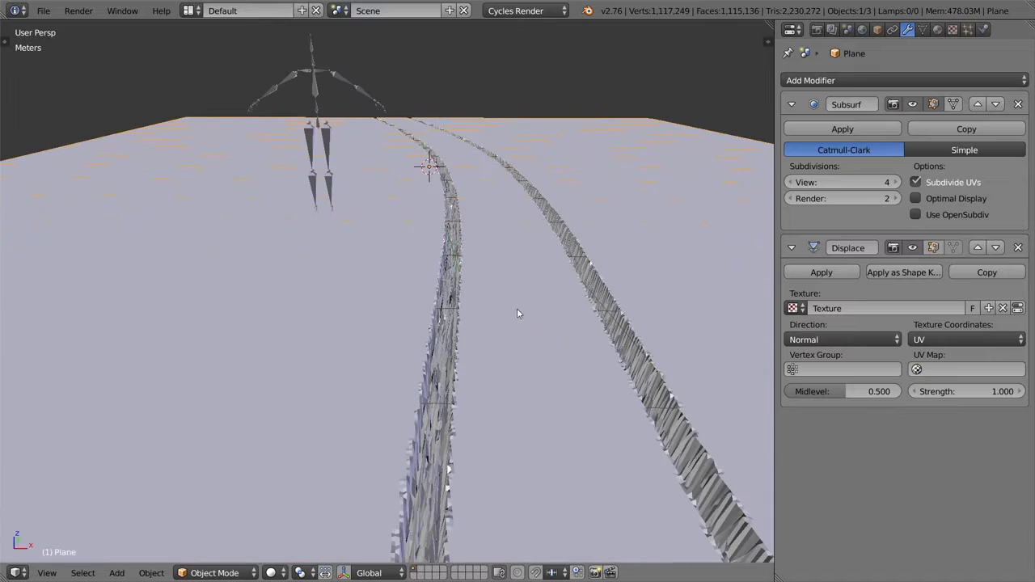
left_click(953, 30)
key("alt+Tab")
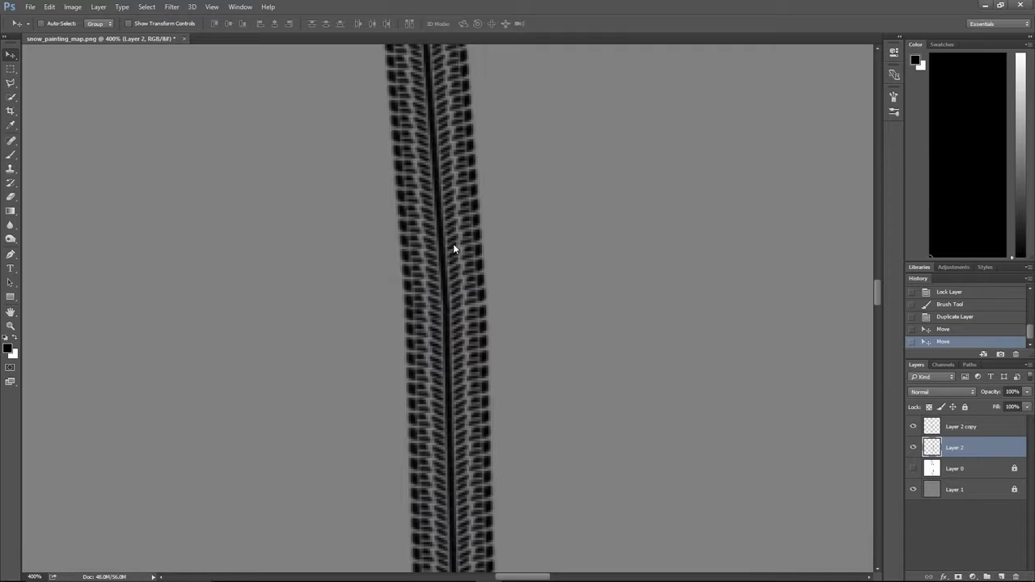
- Merge Layer 2 copy down into Layer 2 and toggle the merged layer's visibility to check both tracks
left_click(966, 426)
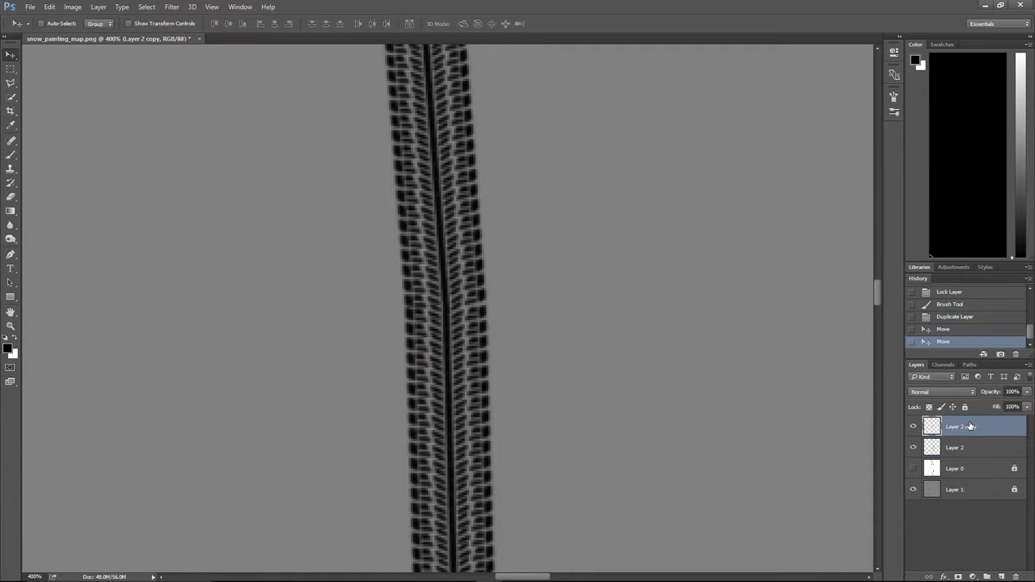
right_click(968, 426)
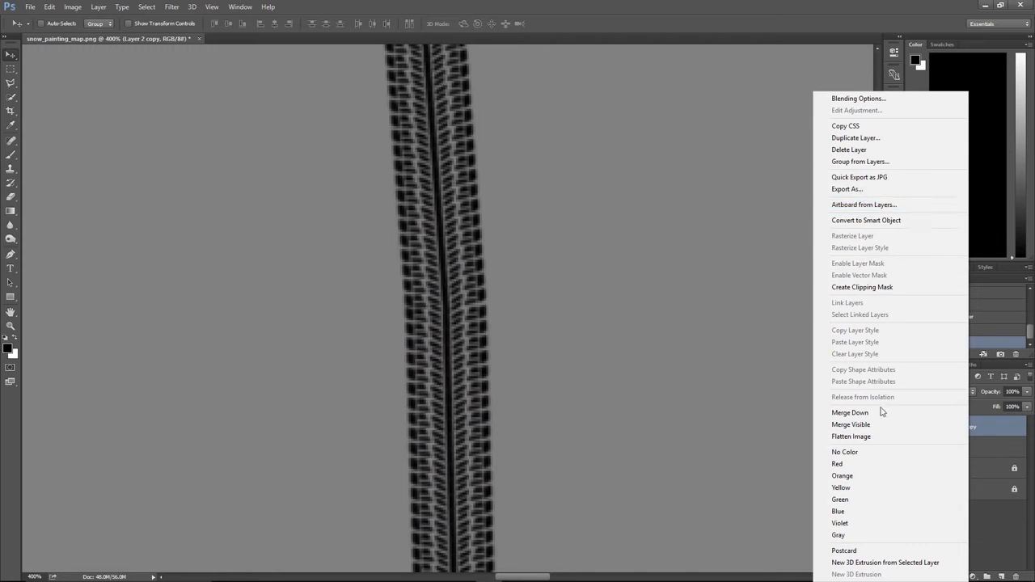
left_click(849, 412)
left_click(915, 426)
left_click(914, 426)
key("ctrl+minus")
key("ctrl+minus")
key("ctrl+minus")
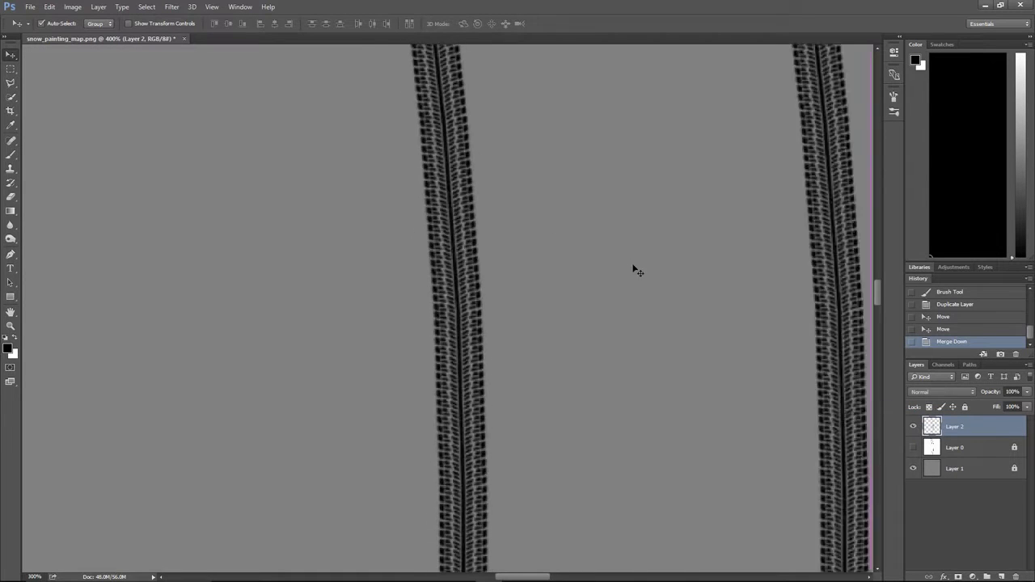
left_click(913, 426)
left_click(912, 426)
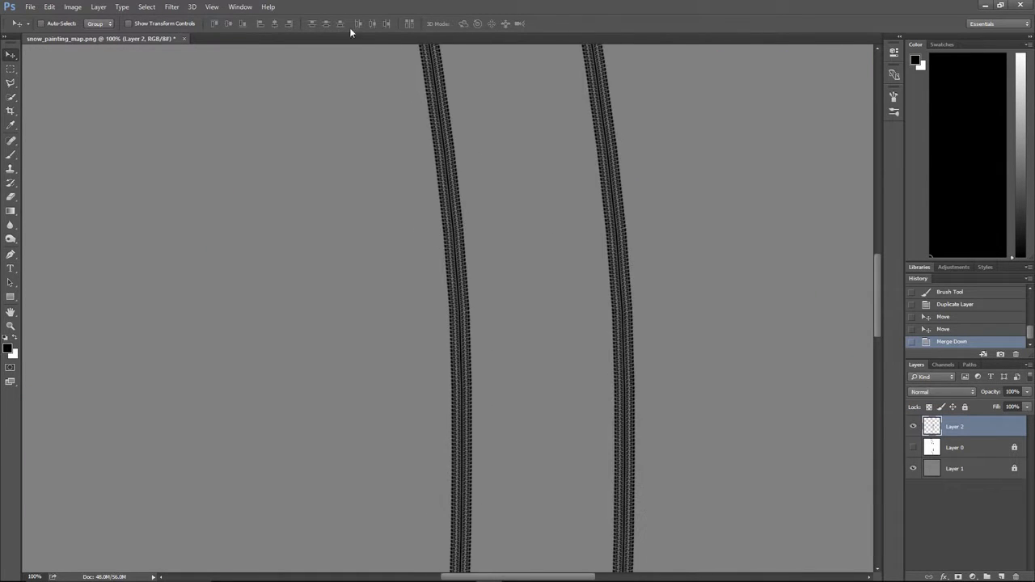
- Apply a Gaussian Blur with a radius of 2.6 pixels to the merged tyre tracks on Layer 2
left_click(174, 7)
mouse_move(320, 126)
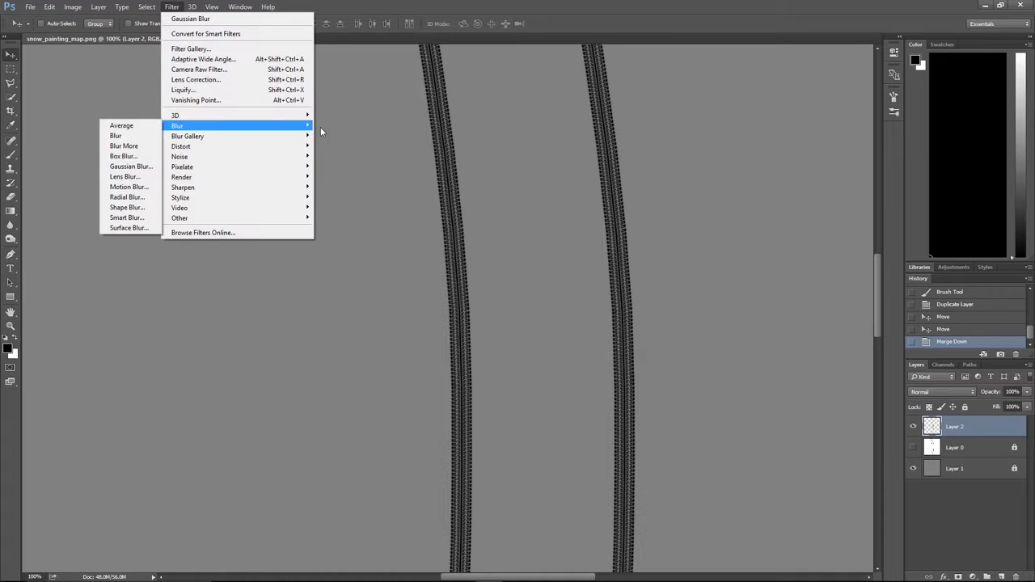
left_click(130, 166)
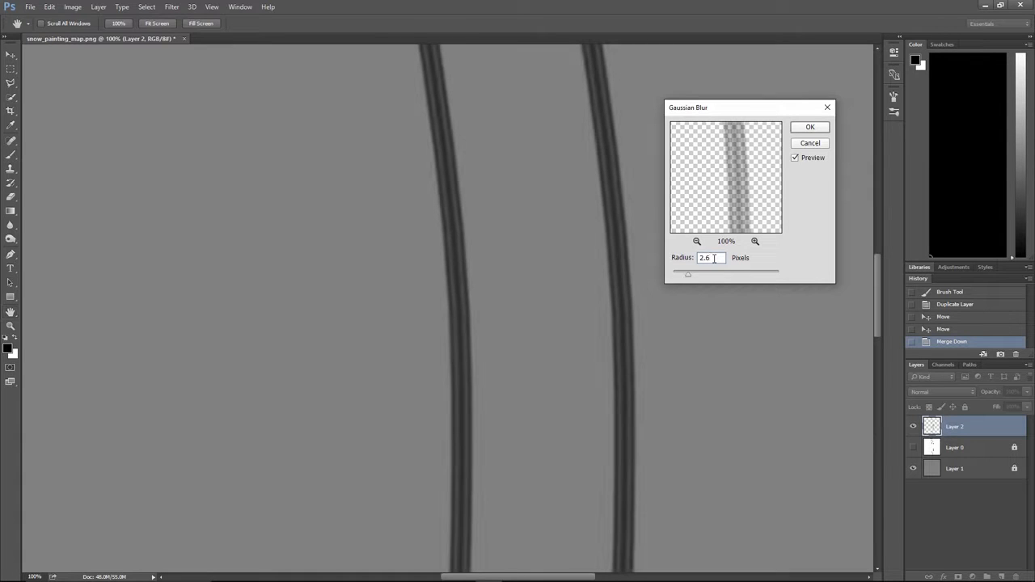
key("Return")
key("ctrl+plus")
key("ctrl+plus")
- Quick-export the blurred map as a JPG, replacing snow_painting_map.jpg in the Tutorial2 folder, and switch back to Blender
left_click(30, 7)
mouse_move(129, 161)
left_click(205, 162)
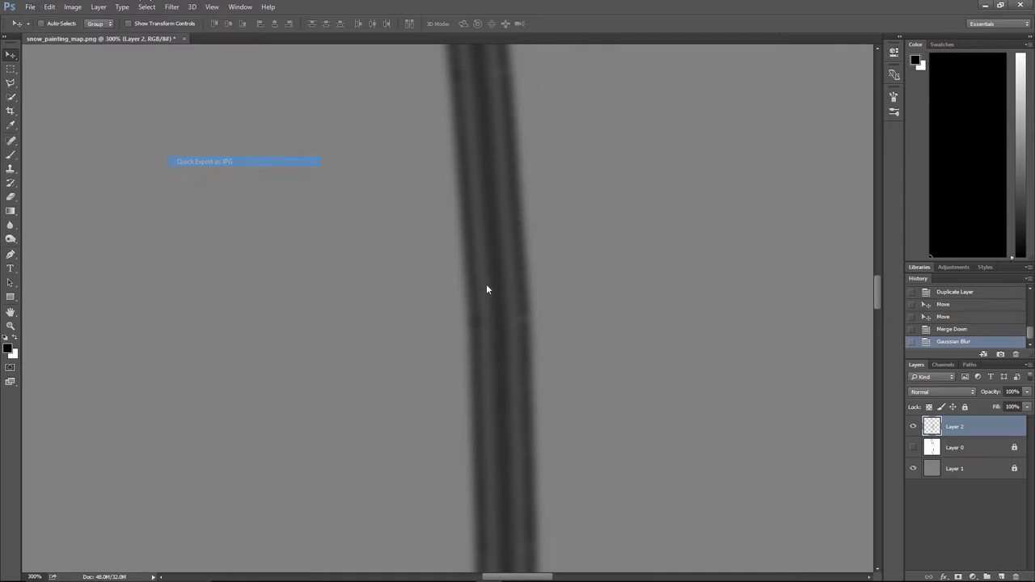
left_click(418, 275)
key("alt+Tab")
key("alt+Tab")
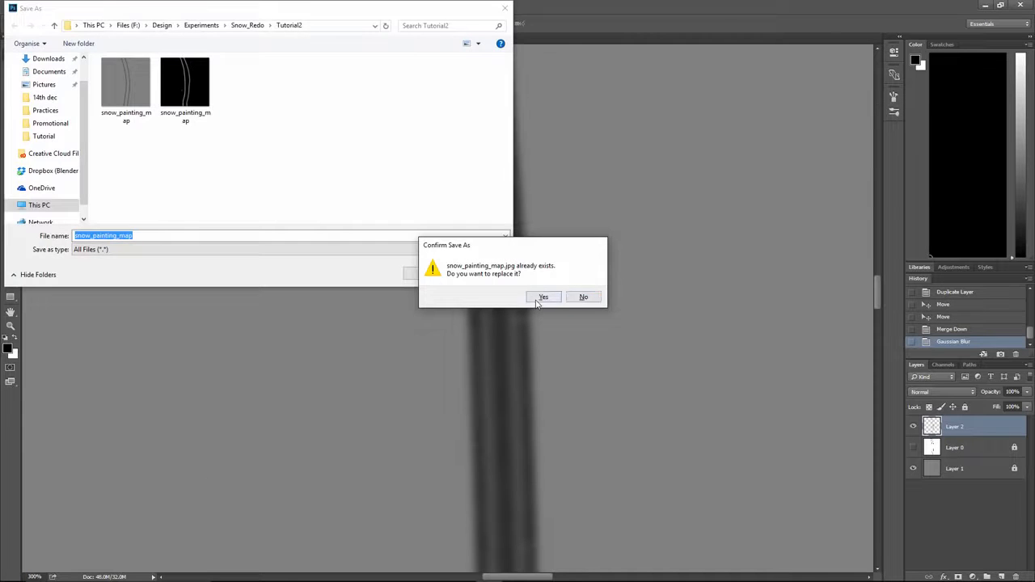
left_click(540, 298)
key("alt+Tab")
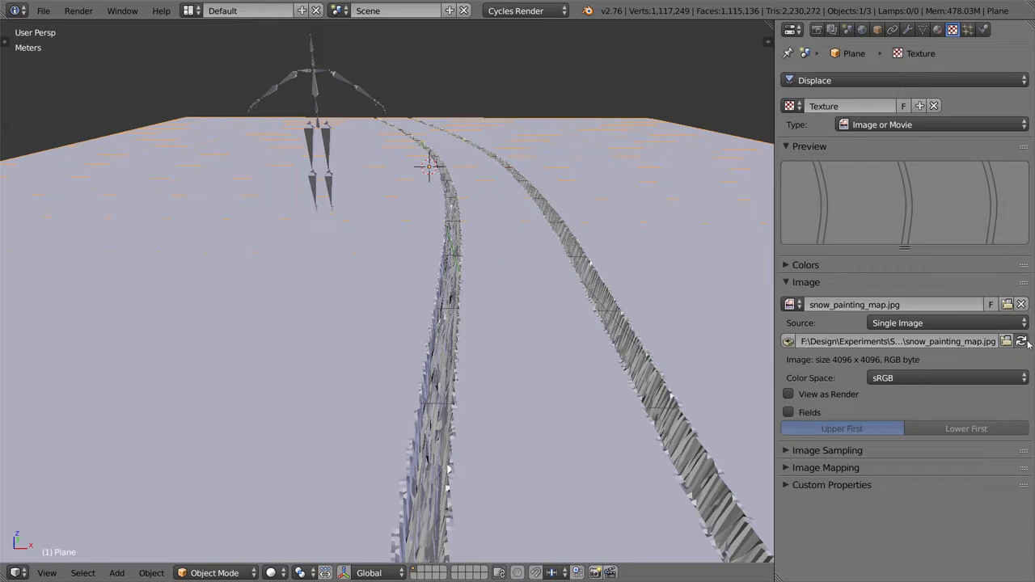
- Reload snow_painting_map.jpg in the plane's displacement texture and inspect the displaced tyre tracks from several angles
left_click(1021, 341)
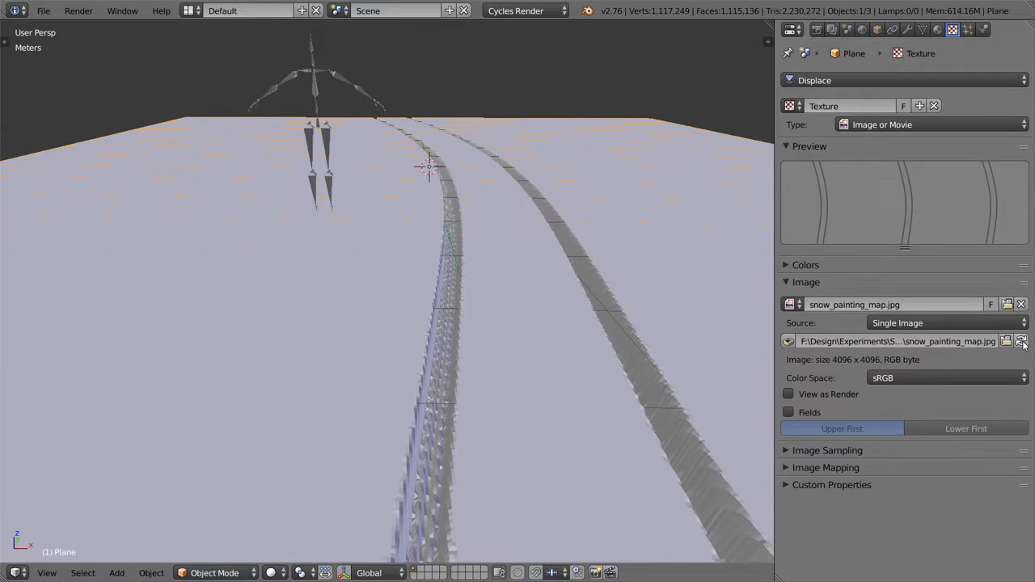
middle_click_drag(452, 224, 499, 253)
middle_click_drag(531, 187, 526, 225)
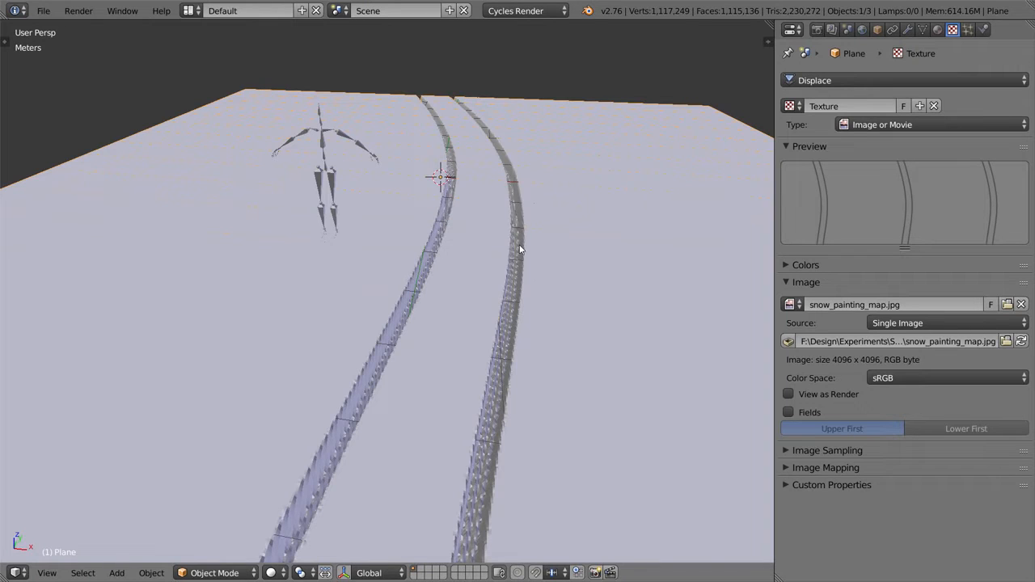
middle_click_drag(522, 232, 512, 415)
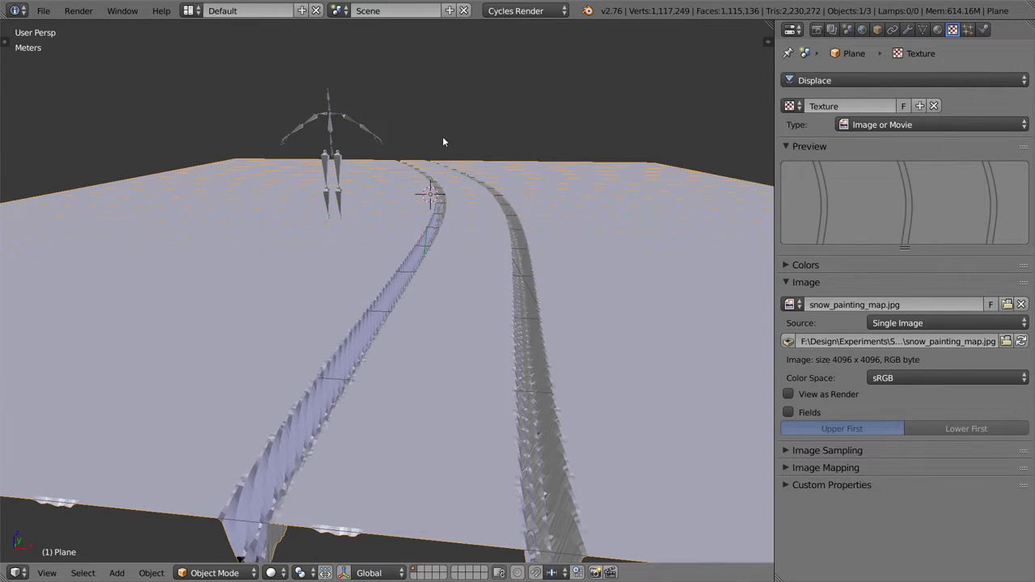
middle_click_drag(494, 281, 454, 264)
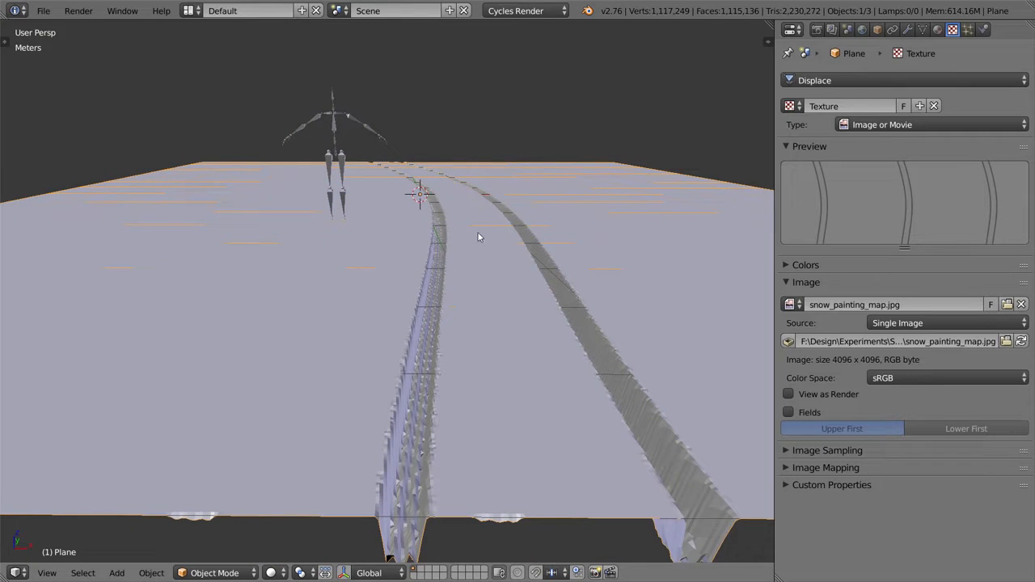
- Switch to Chrome, study the snow tyre-track reference photos on Flickr and Pixabay, and return to Blender
key("ctrl+alt+Tab")
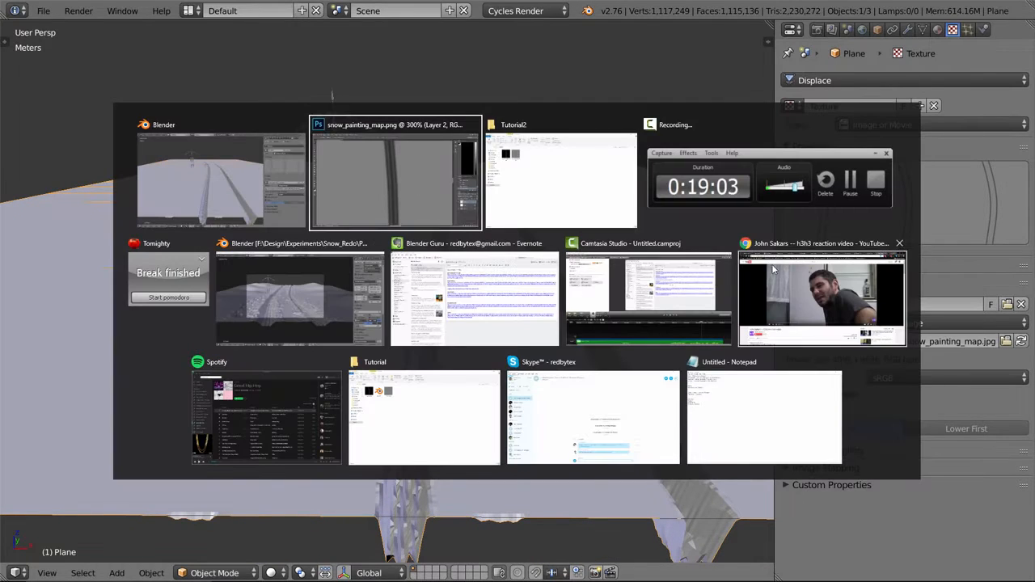
left_click(776, 265)
left_click(51, 5)
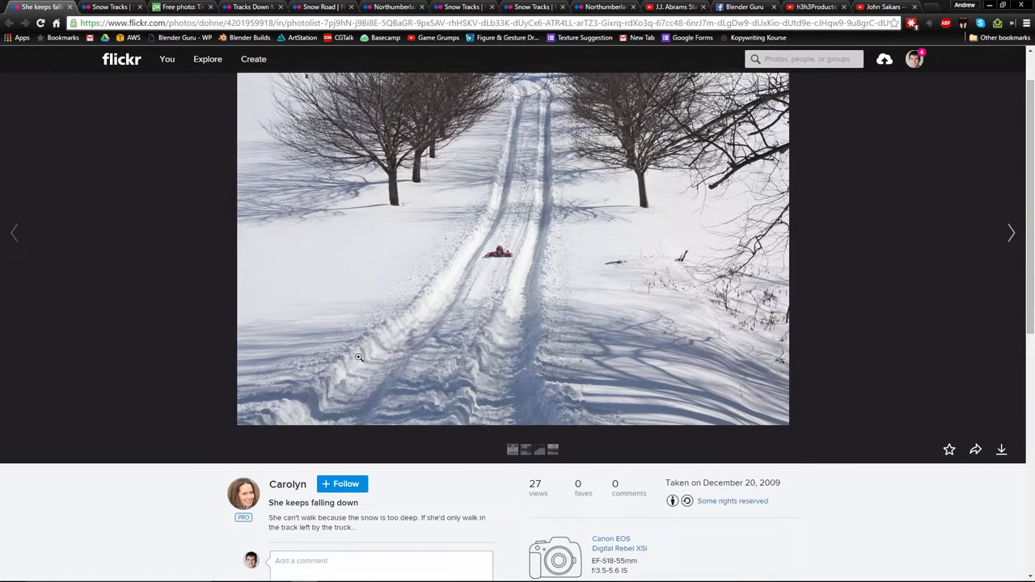
left_click(103, 6)
left_click(41, 6)
key("ctrl+4")
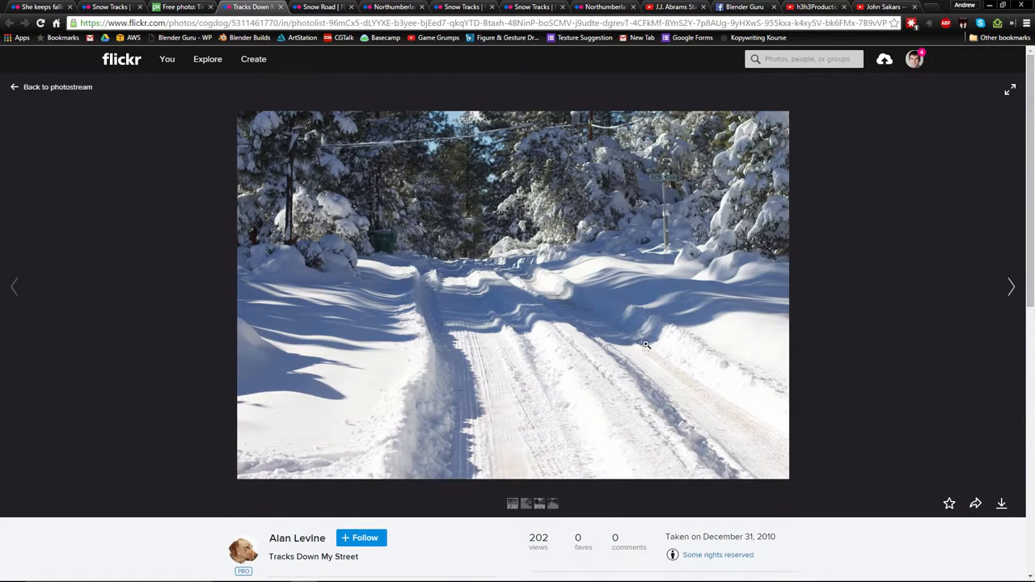
left_click(166, 7)
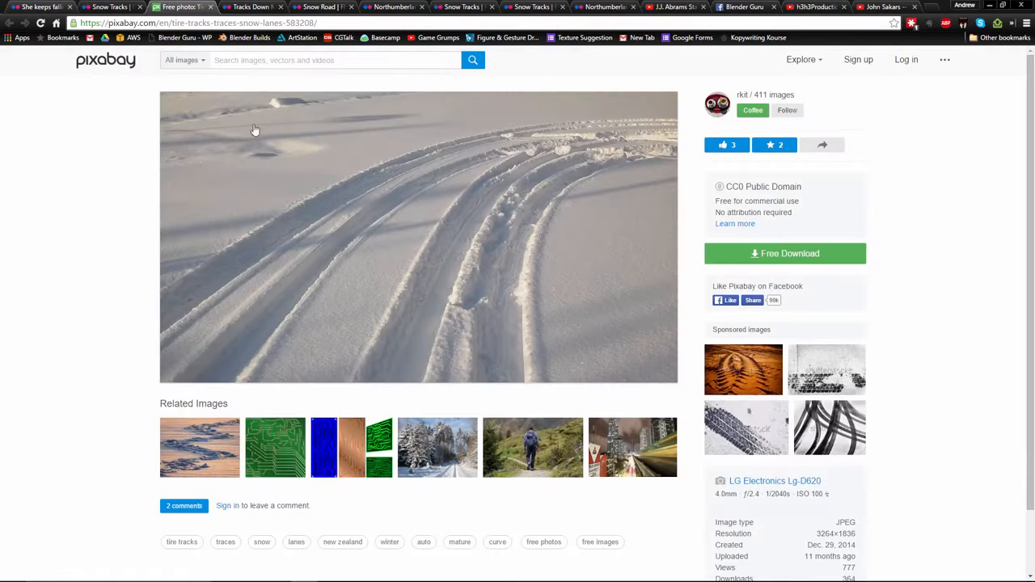
key("alt+Tab")
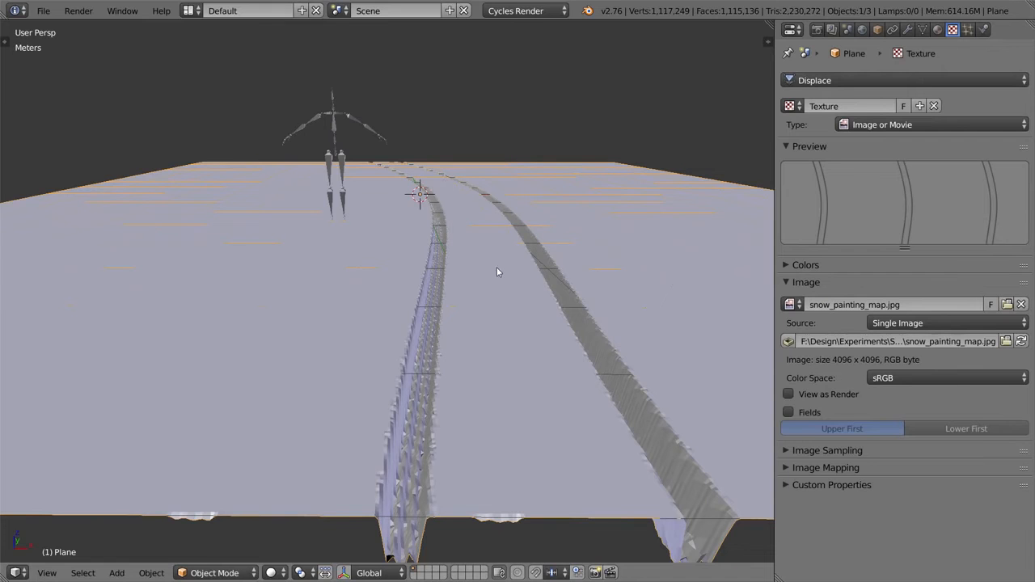
- Switch to Photoshop and add a new layer directly beneath Layer 2
key("alt+Tab")
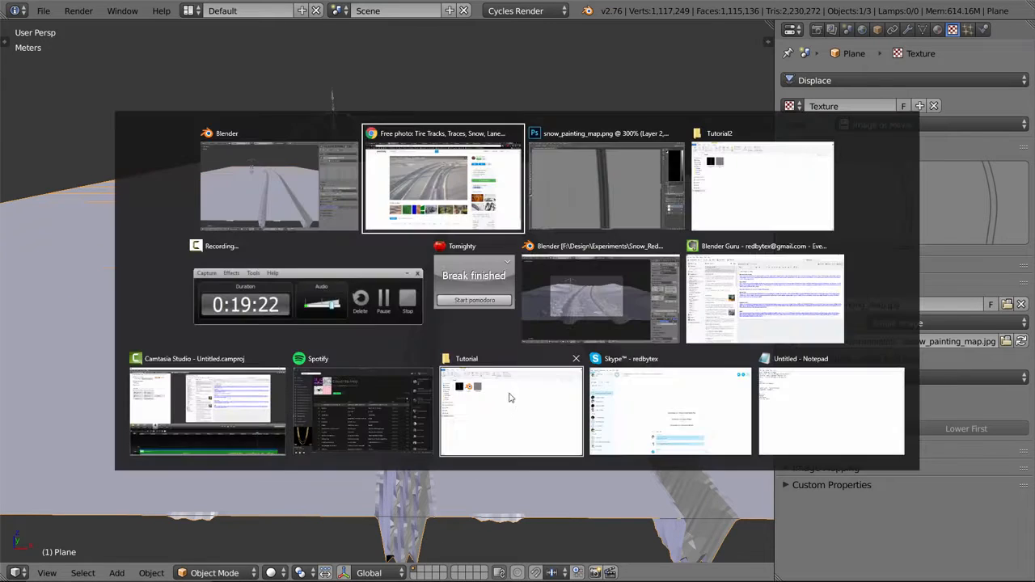
left_click(641, 174)
key("ctrl+minus")
key("ctrl+minus")
key("ctrl+minus")
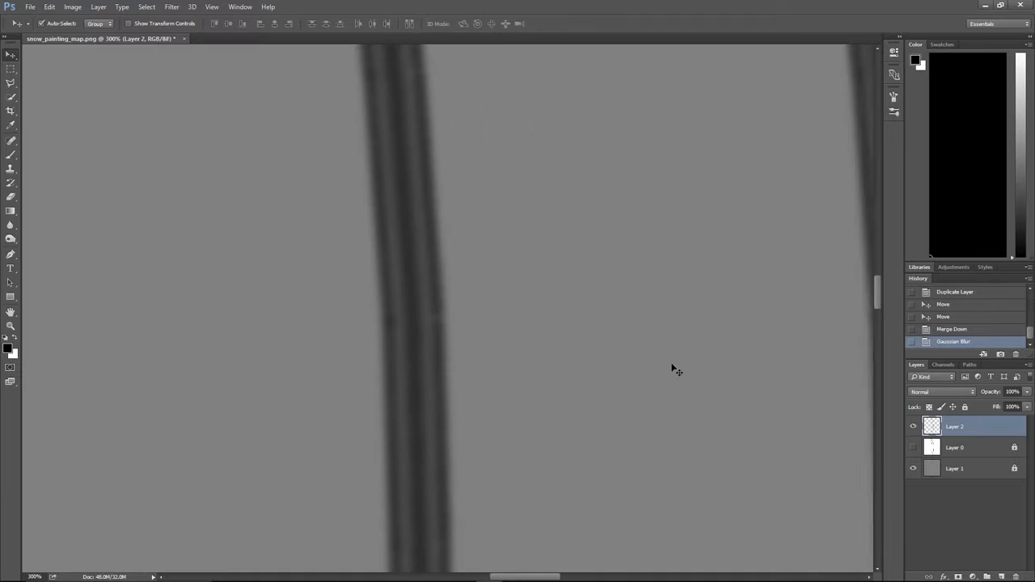
left_click(1001, 576)
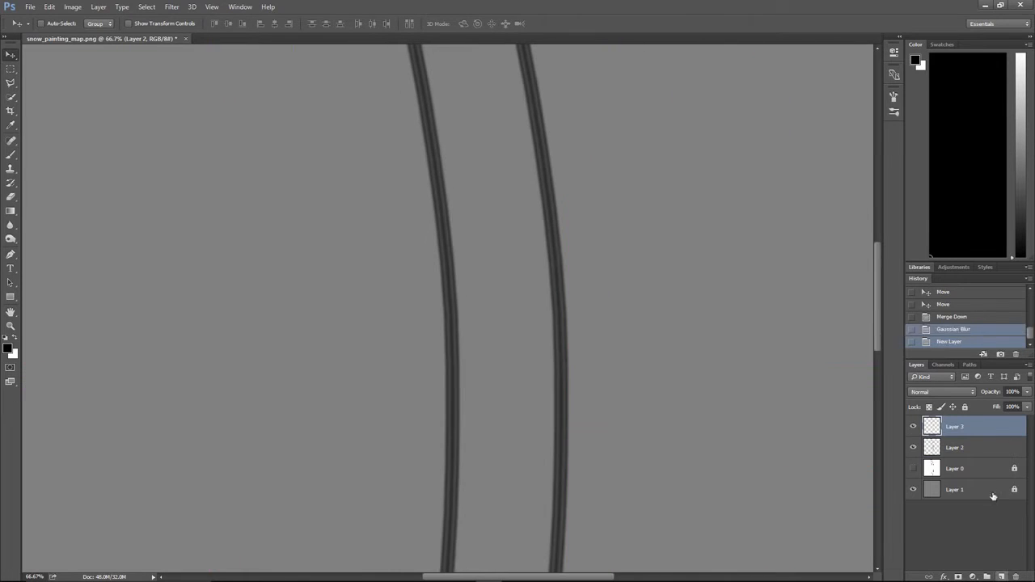
left_click_drag(979, 430, 979, 451)
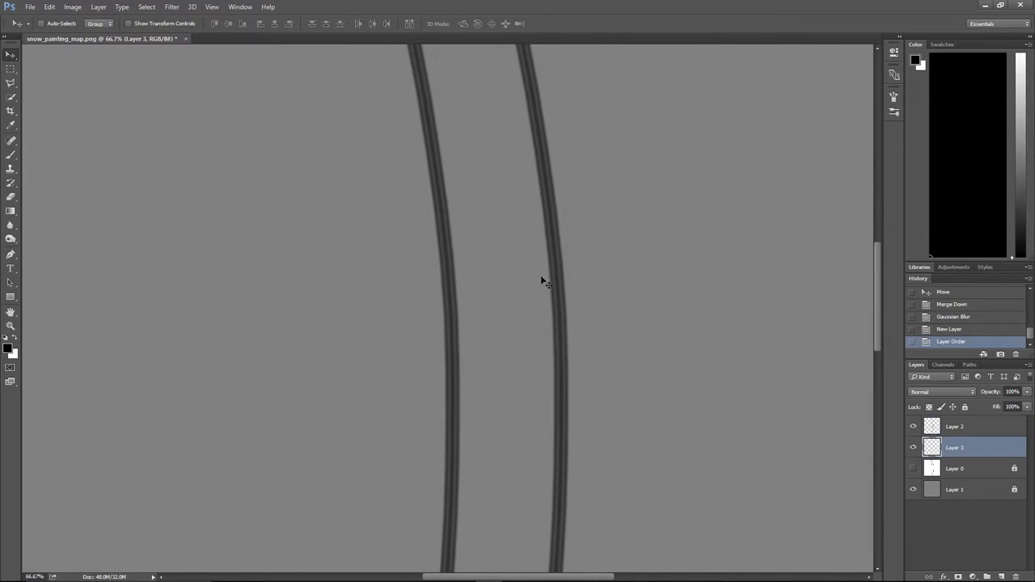
- Try the 800 px textured brush and a 125 px round brush on the new layer, undoing the test strokes
left_click(10, 154)
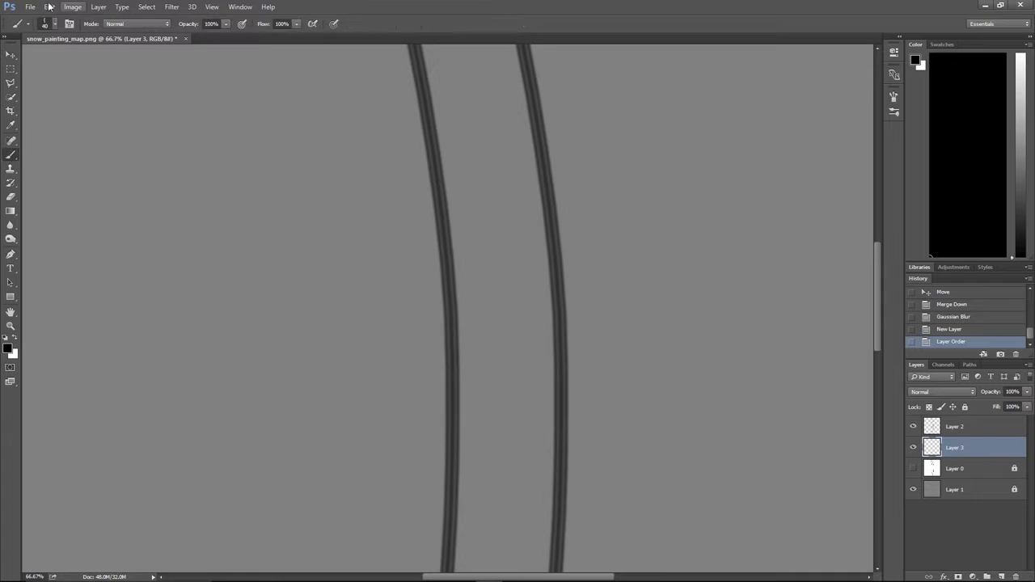
left_click(53, 24)
left_click(57, 184)
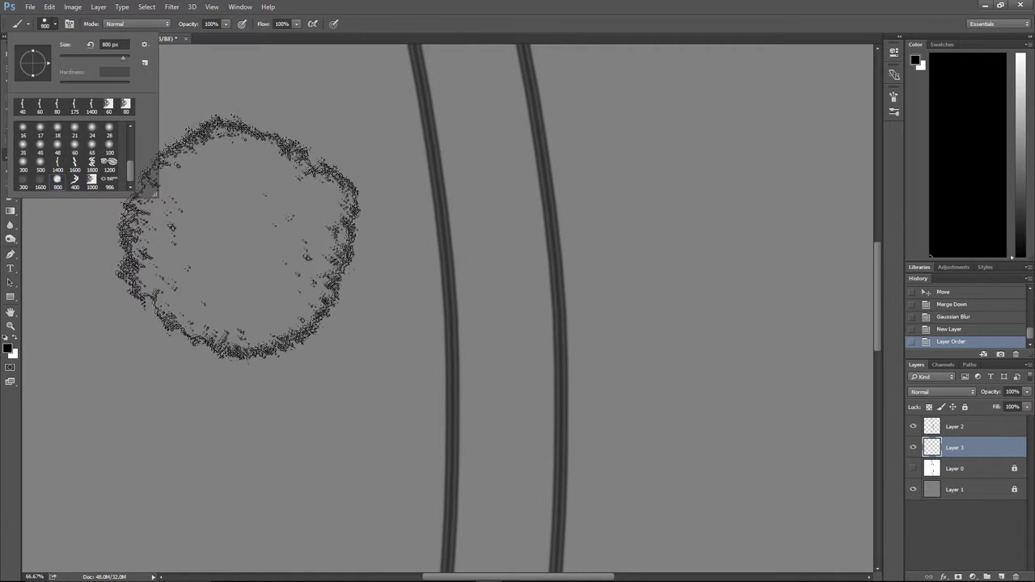
mouse_move(256, 243)
left_mouse_down()
mouse_move(236, 245)
mouse_move(254, 348)
mouse_move(485, 348)
left_mouse_up()
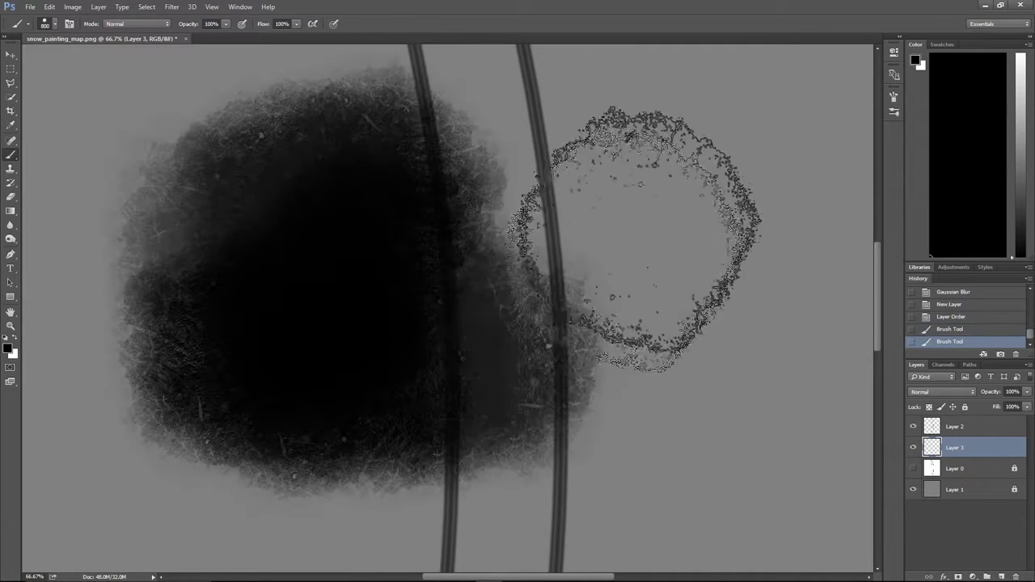
key("ctrl+alt+z")
key("ctrl+alt+z")
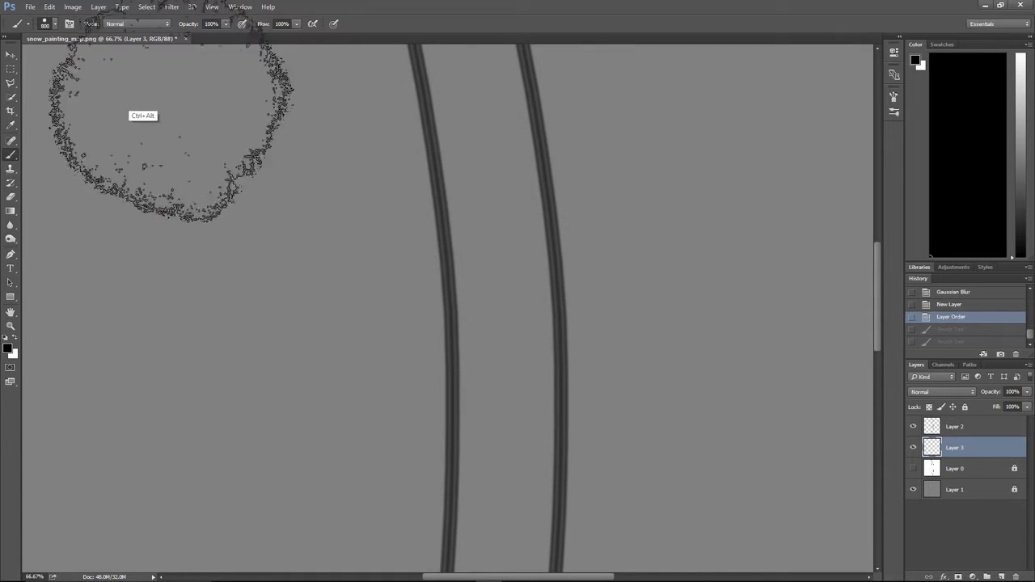
left_click(55, 24)
left_click(108, 132)
mouse_move(284, 178)
left_mouse_down()
mouse_move(364, 129)
mouse_move(437, 307)
left_mouse_up()
key("ctrl+alt+z")
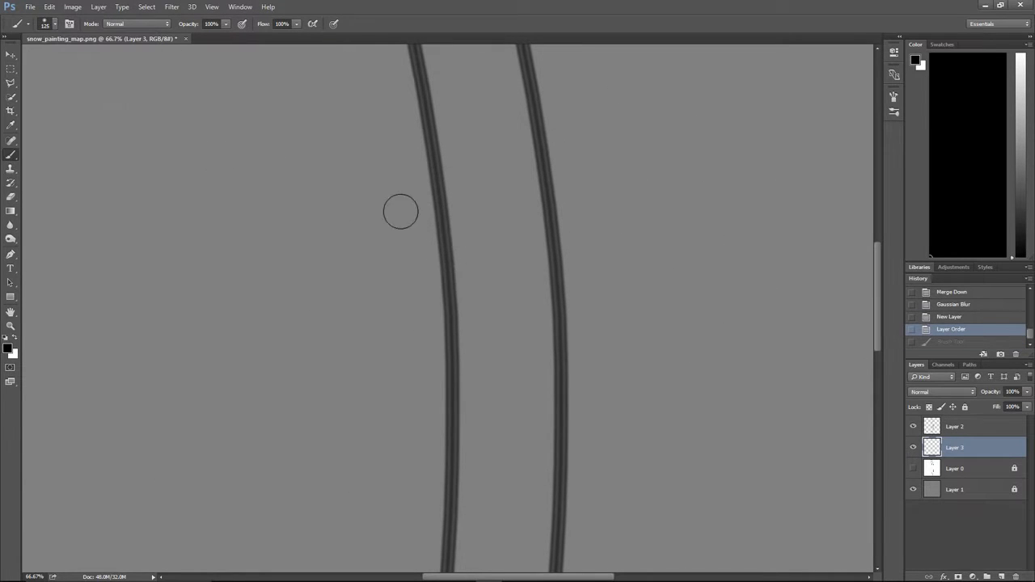
- Choose the 800 px textured brush, undo its test strokes, and reduce its size to 250 px
left_click(55, 24)
left_click(57, 182)
left_click(359, 226)
left_click_drag(333, 194, 431, 302)
key("ctrl+alt+z")
key("ctrl+alt+z")
key("bracketleft")
key("bracketleft")
key("bracketleft")
key("bracketleft")
key("bracketleft")
key("bracketleft")
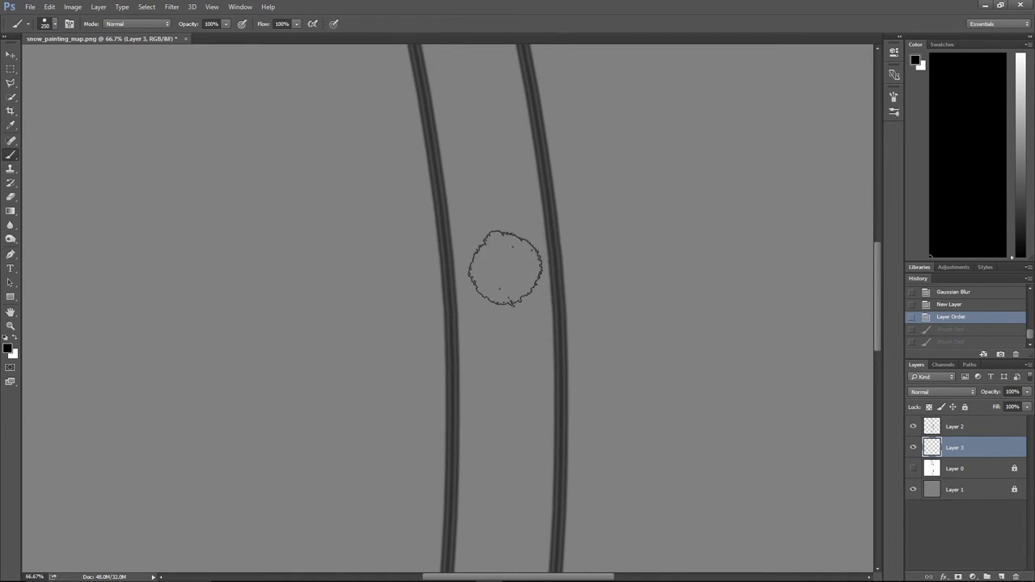
- Reduce the textured brush to 90 px and set its flow to 39% for painting at the tracks' lower end
left_click_drag(507, 269, 524, 90)
left_click_drag(577, 512, 596, 335)
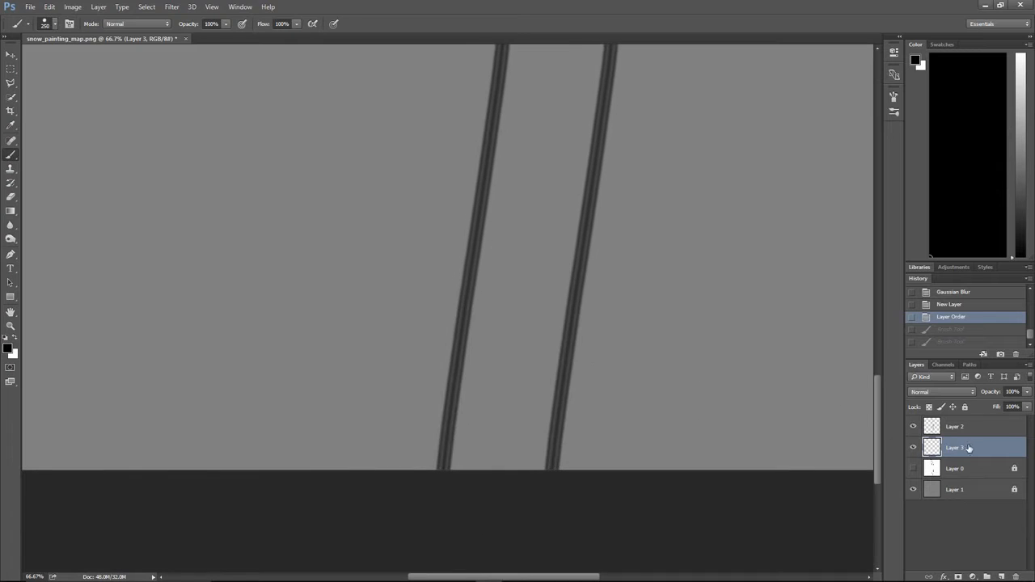
left_click(915, 427)
left_click(915, 426)
scroll(533, 294, "up", 3, "alt")
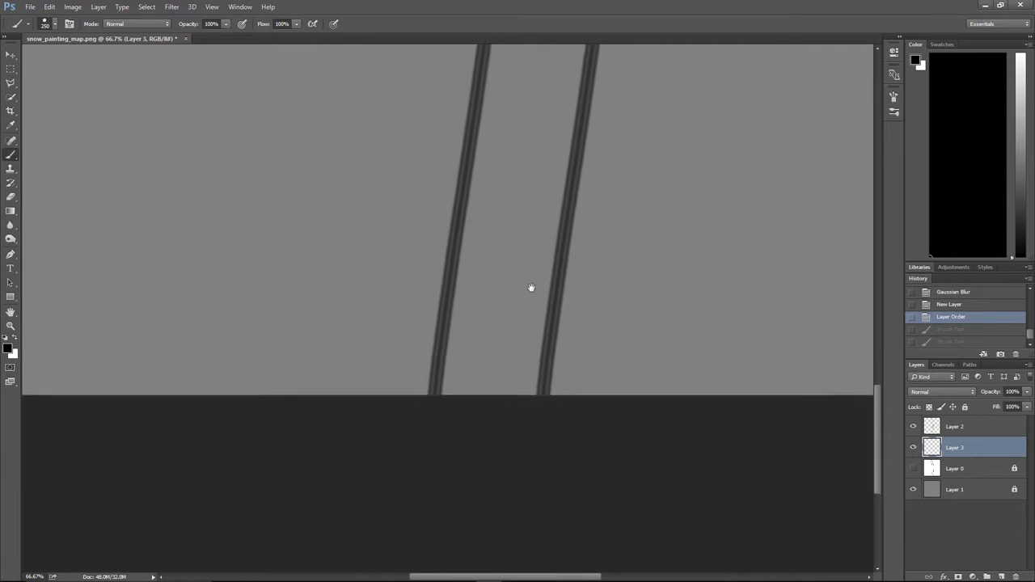
key("bracketleft")
key("bracketleft")
key("bracketleft")
key("bracketleft")
key("bracketleft")
key("bracketleft")
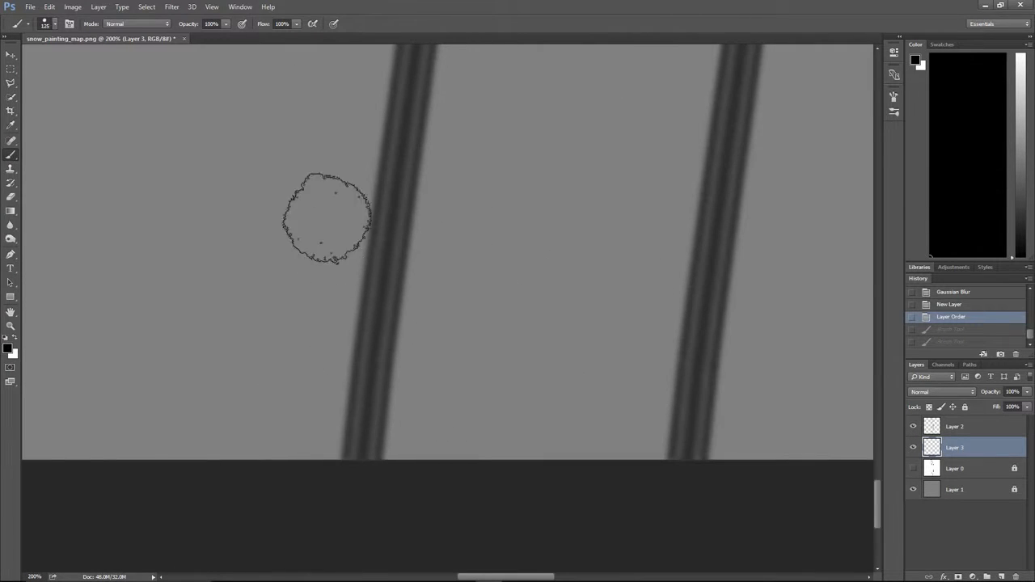
left_click(262, 24)
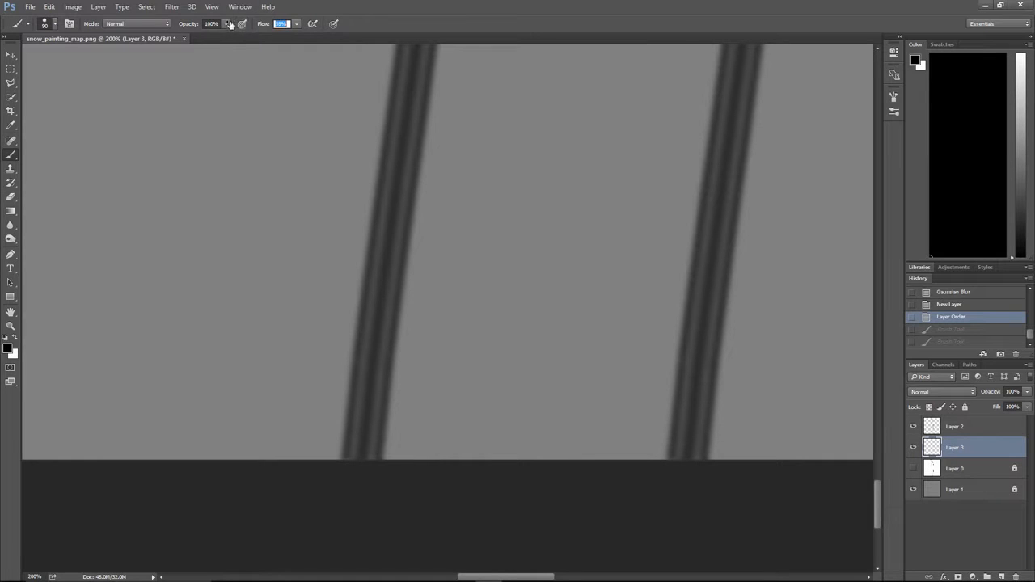
- Try dark 90 px strokes beside the lower end of the left tyre track and undo them
left_click(324, 370)
left_click(356, 297)
left_click_drag(357, 293, 348, 439)
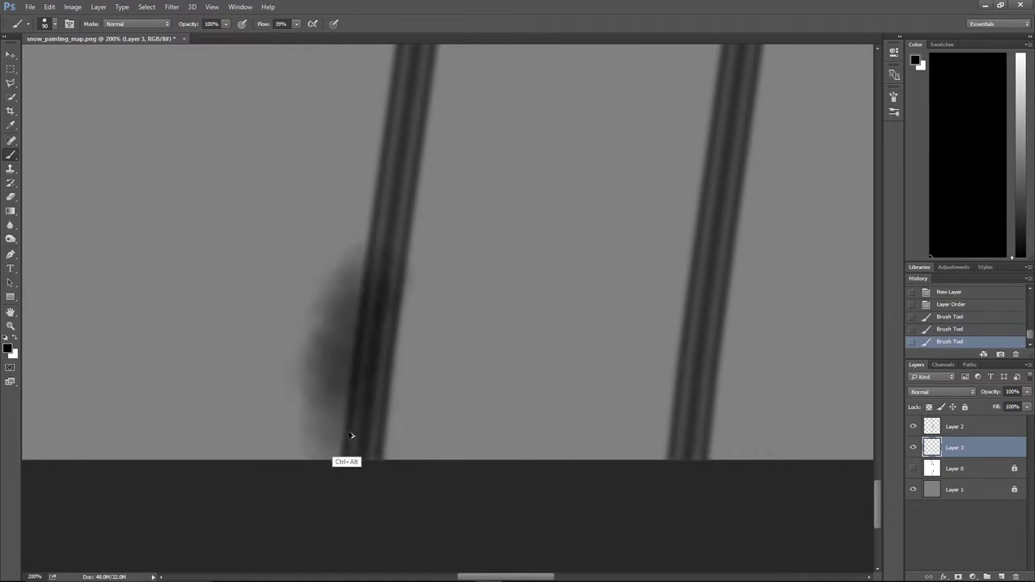
key("ctrl+alt+z")
key("ctrl+alt+z")
key("ctrl+alt+z")
- Reduce the brush to 70 px, test it over the left track's lower end, and undo the test strokes
key("]")
key("]")
key("]")
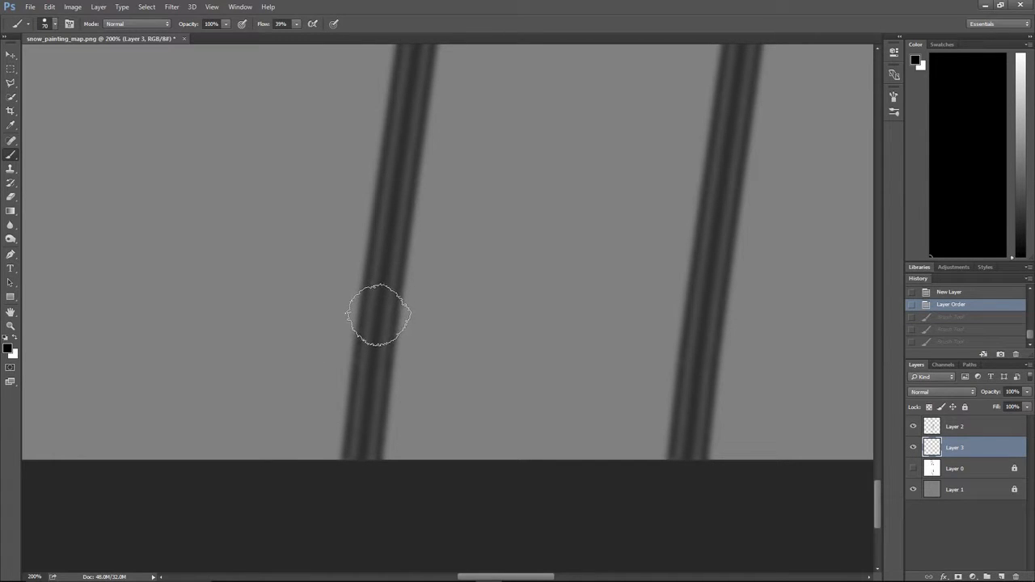
mouse_move(377, 300)
left_mouse_down()
mouse_move(374, 312)
mouse_move(373, 270)
left_mouse_up()
left_click_drag(374, 271, 364, 362)
key("ctrl+alt+z")
key("ctrl+alt+z")
key("bracketright")
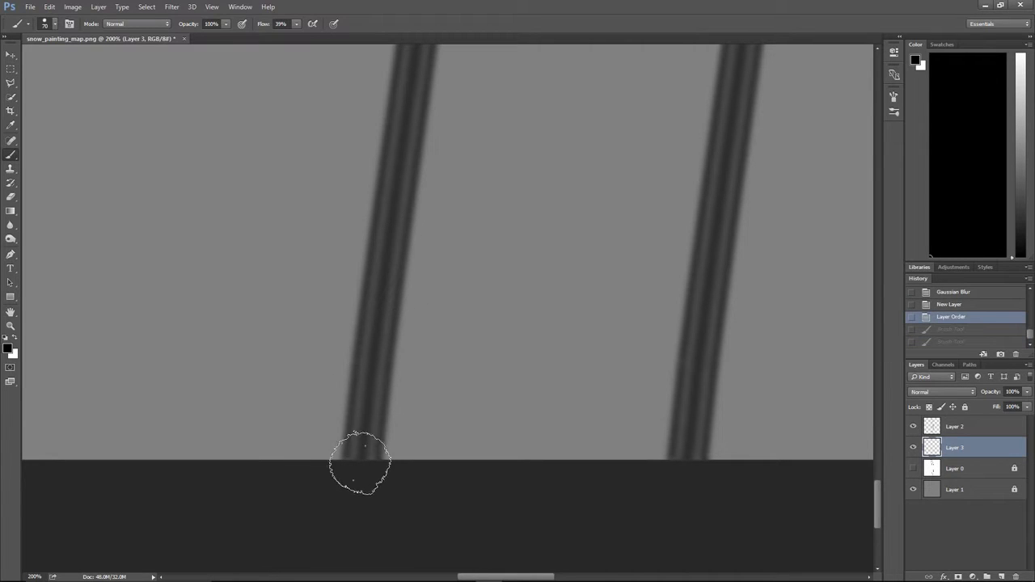
key("bracketleft")
- Paint uneven dark strokes beneath the left tyre track along its lower slanted part, starting at the canvas's bottom edge
left_click_drag(359, 455, 383, 311)
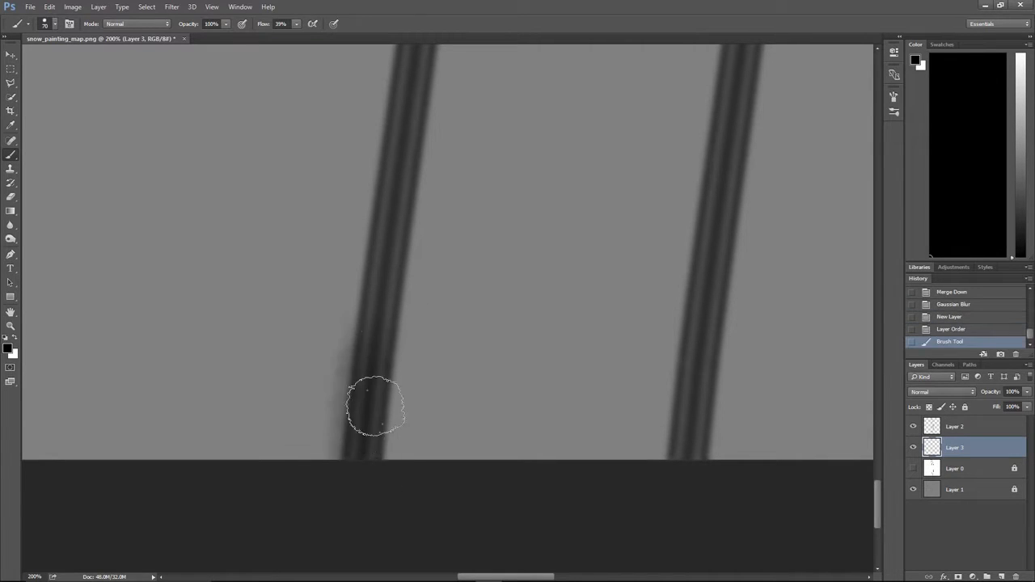
left_click_drag(367, 473, 383, 324)
left_click_drag(380, 404, 415, 208)
left_click_drag(361, 388, 390, 179)
mouse_move(384, 372)
left_mouse_down()
mouse_move(424, 157)
mouse_move(371, 318)
left_mouse_up()
key("space")
left_click_drag(320, 402, 367, 129)
left_click_drag(338, 332, 372, 154)
mouse_move(366, 231)
left_mouse_down()
mouse_move(383, 160)
mouse_move(371, 321)
left_mouse_up()
key("space")
mouse_move(318, 383)
left_mouse_down()
mouse_move(351, 157)
mouse_move(369, 139)
mouse_move(364, 321)
mouse_move(311, 431)
mouse_move(335, 323)
left_mouse_up()
key("space")
key("ctrl+z")
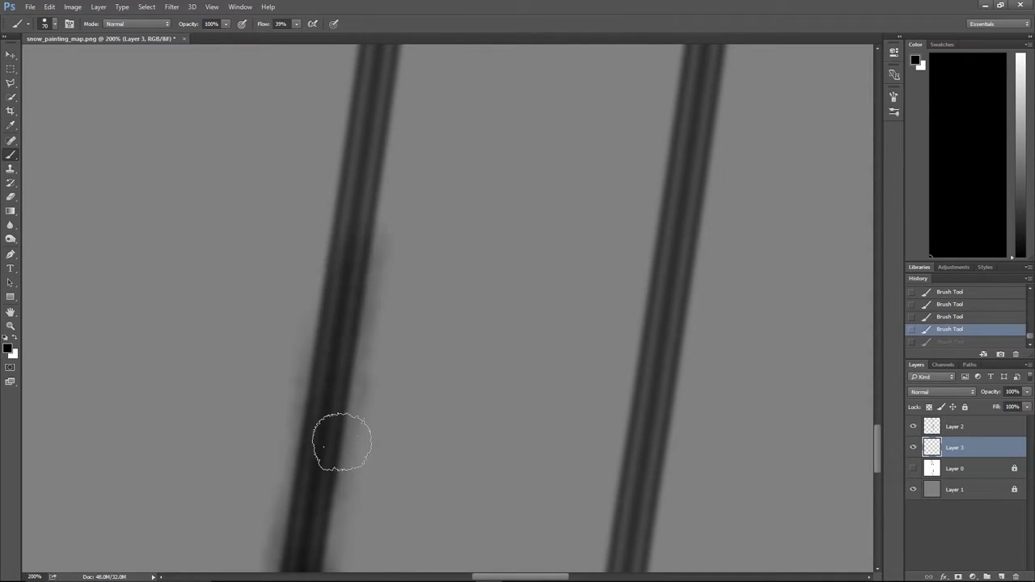
left_click_drag(342, 442, 354, 236)
left_click_drag(335, 409, 354, 134)
left_click_drag(344, 203, 359, 102)
key("space")
mouse_move(423, 102)
left_mouse_down()
mouse_move(427, 353)
mouse_move(422, 299)
left_mouse_up()
mouse_move(383, 183)
left_mouse_down()
mouse_move(390, 299)
mouse_move(409, 158)
left_mouse_up()
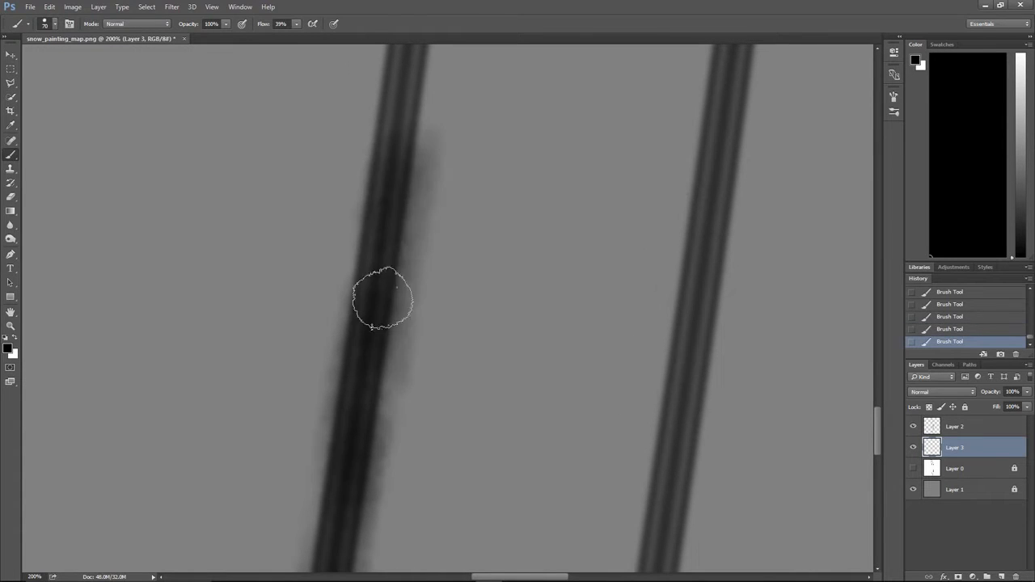
left_click_drag(376, 406, 412, 165)
key("space")
left_click_drag(425, 90, 404, 309)
mouse_move(358, 397)
left_mouse_down()
mouse_move(383, 254)
mouse_move(364, 347)
mouse_move(386, 297)
left_mouse_up()
left_click_drag(374, 359, 404, 153)
key("space")
left_click_drag(404, 285, 388, 437)
left_click_drag(365, 365, 404, 138)
left_click_drag(379, 284, 394, 313)
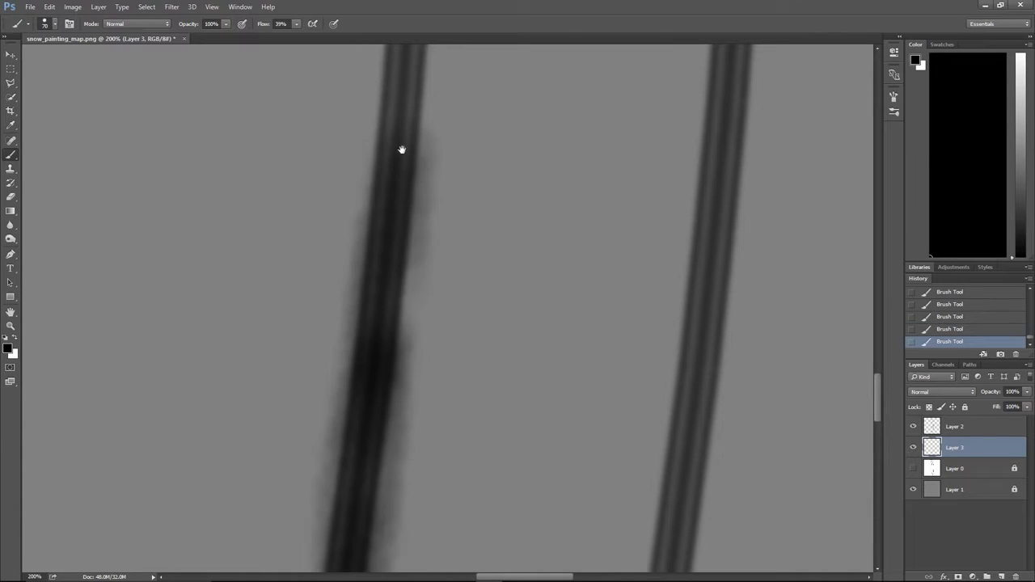
- Continue the uneven dark strokes upward beneath the left tyre track through its near-vertical middle bend
key("space")
left_click_drag(399, 146, 369, 299)
mouse_move(371, 229)
left_mouse_down()
mouse_move(402, 124)
mouse_move(361, 376)
mouse_move(347, 183)
mouse_move(404, 402)
left_mouse_up()
key("space")
key("space")
left_click_drag(383, 194, 370, 246)
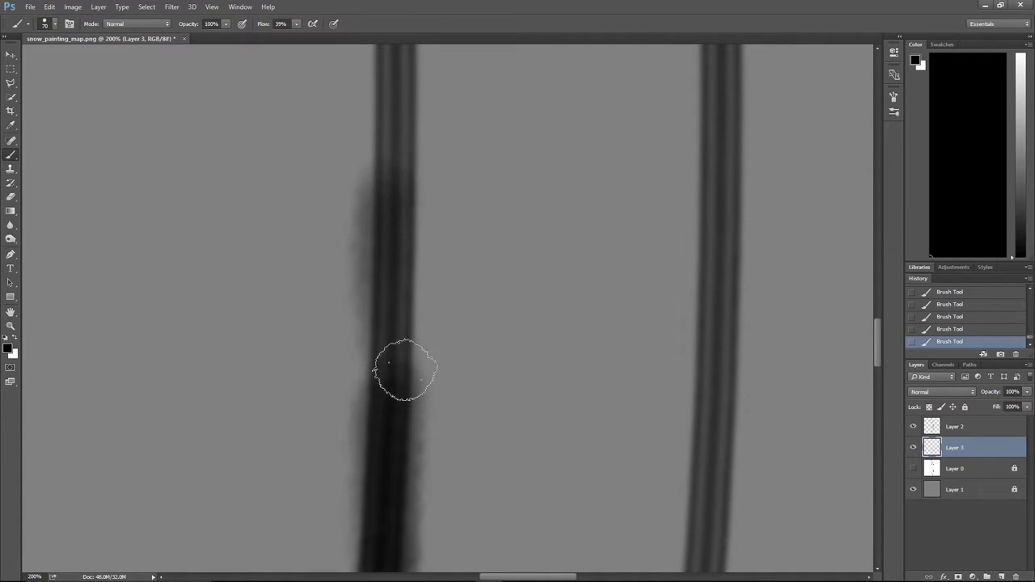
key("space")
mouse_move(416, 187)
left_mouse_down()
mouse_move(423, 323)
mouse_move(376, 388)
left_mouse_up()
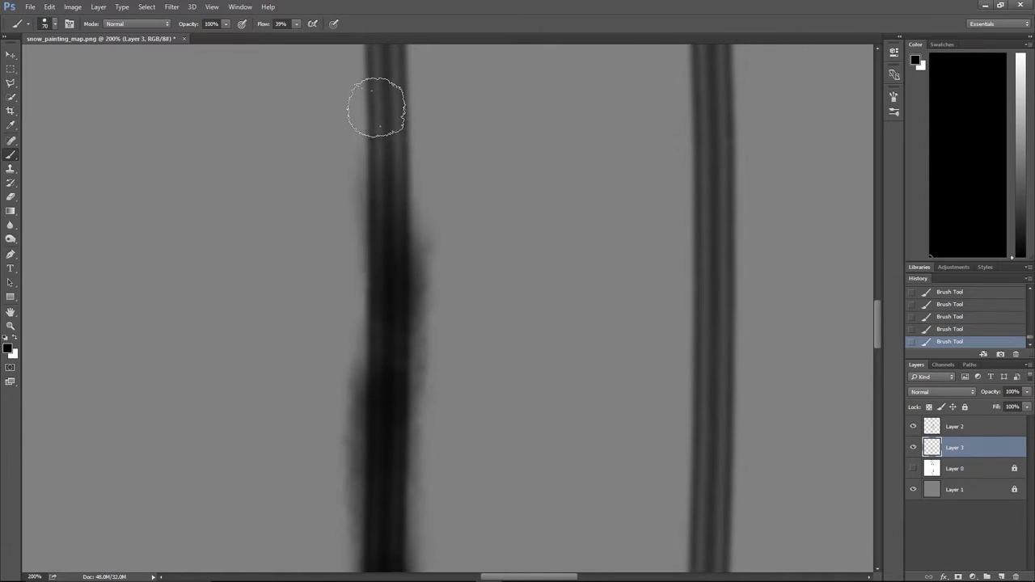
key("space")
left_click_drag(424, 107, 411, 364)
mouse_move(380, 437)
left_mouse_down()
mouse_move(388, 488)
mouse_move(391, 266)
left_mouse_up()
key("space")
left_click_drag(397, 167, 404, 325)
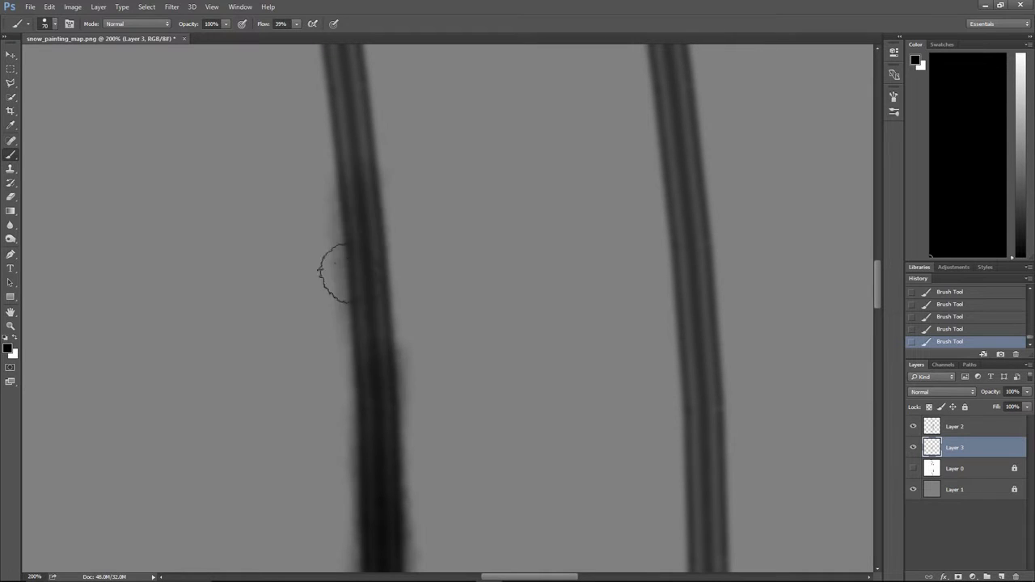
- Extend the dark strokes beneath the left tyre track along its upper part, which slants back to the left
left_click_drag(373, 135, 361, 287)
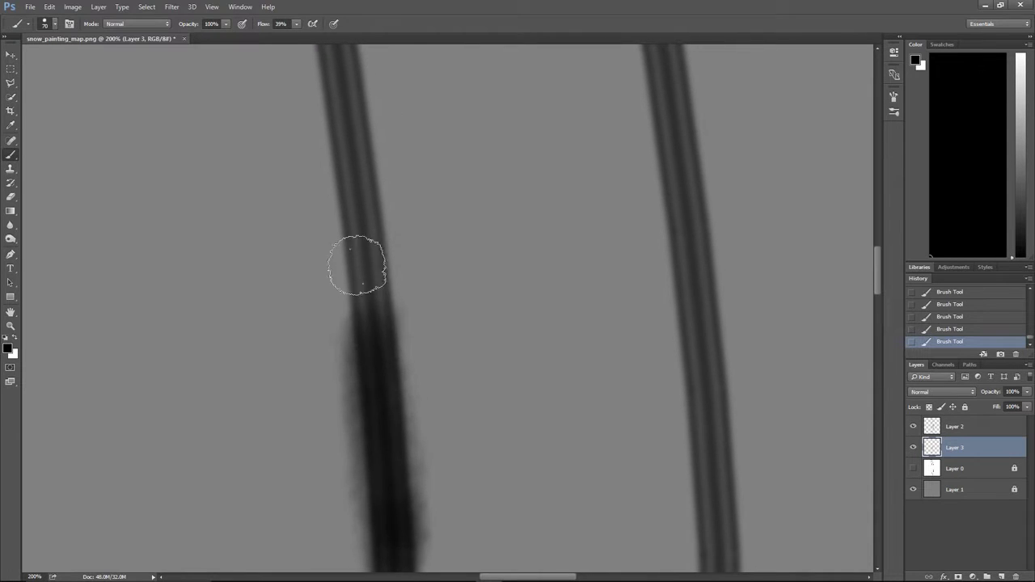
left_click_drag(348, 186, 359, 206)
left_click_drag(368, 109, 390, 311)
mouse_move(361, 133)
left_mouse_down()
mouse_move(402, 346)
mouse_move(388, 385)
left_mouse_up()
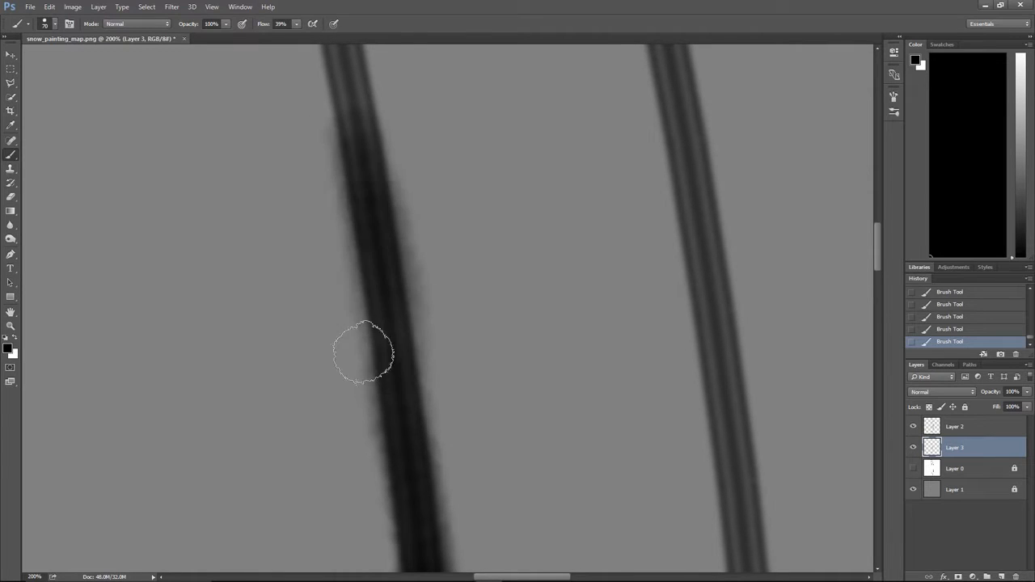
left_click_drag(379, 119, 421, 327)
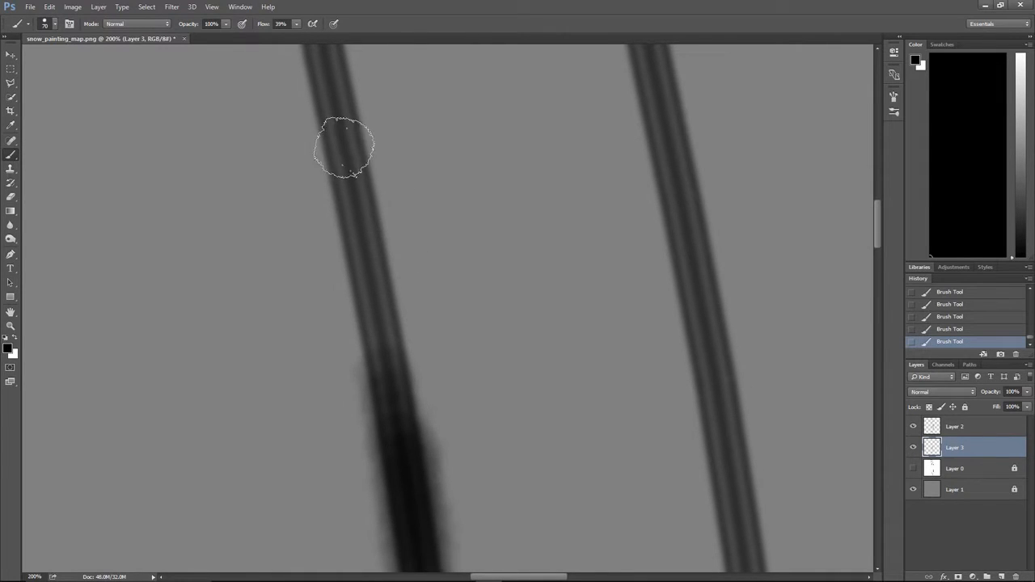
left_click_drag(344, 136, 346, 173)
left_click_drag(394, 378, 393, 429)
mouse_move(364, 106)
left_mouse_down()
mouse_move(402, 383)
mouse_move(421, 411)
left_mouse_up()
left_click_drag(335, 209, 382, 362)
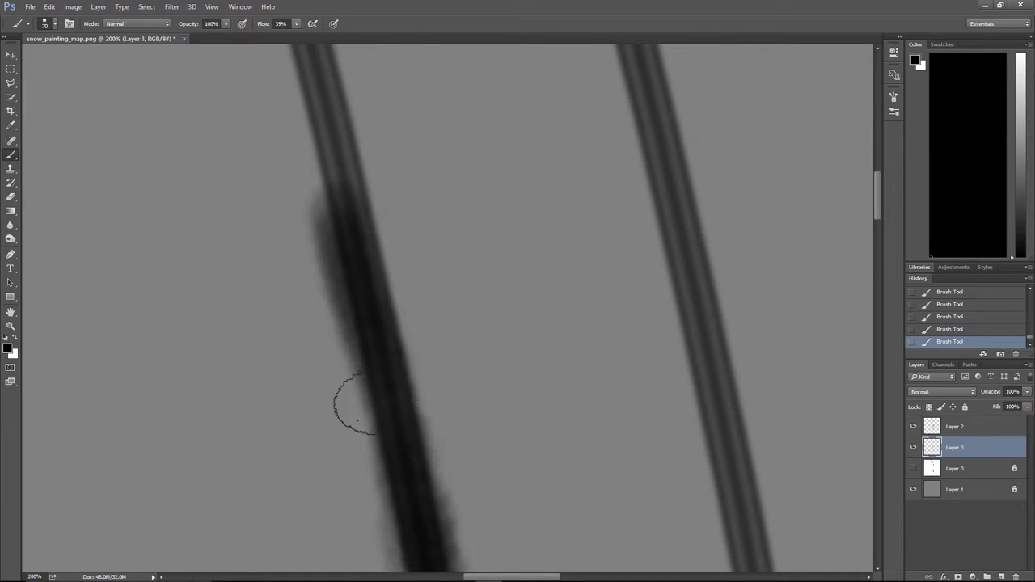
- Reduce the brush to 60 px and carry the dark strokes further up the left tyre track at 300% zoom
key("ctrl+minus")
key("ctrl+minus")
key("ctrl+minus")
key("ctrl+plus")
key("ctrl+plus")
key("ctrl+plus")
key("ctrl+plus")
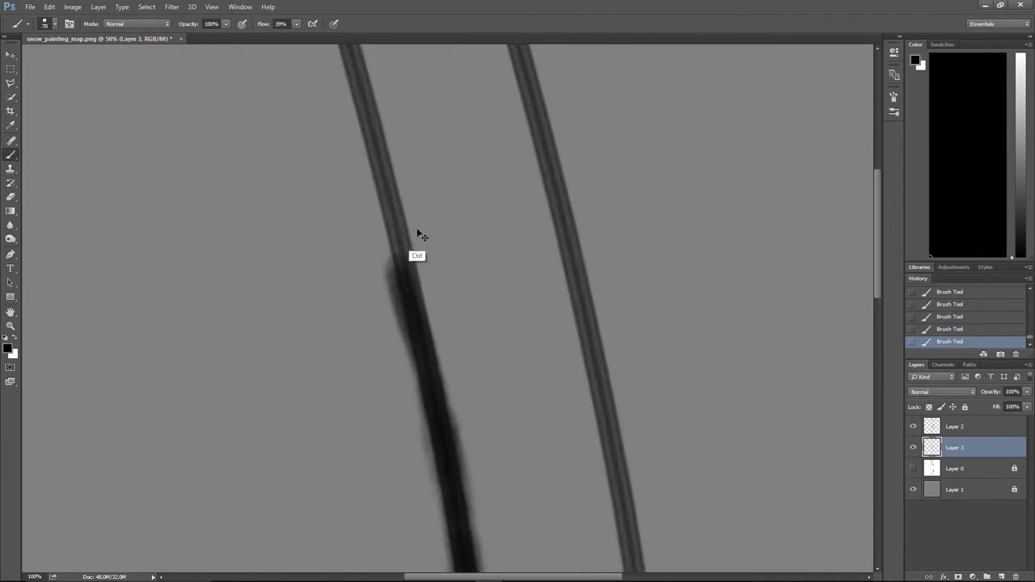
mouse_move(348, 205)
left_mouse_down()
mouse_move(361, 417)
mouse_move(385, 328)
mouse_move(405, 469)
left_mouse_up()
mouse_move(380, 433)
left_mouse_down()
mouse_move(321, 228)
mouse_move(358, 283)
mouse_move(367, 332)
left_mouse_up()
left_click_drag(383, 291, 430, 511)
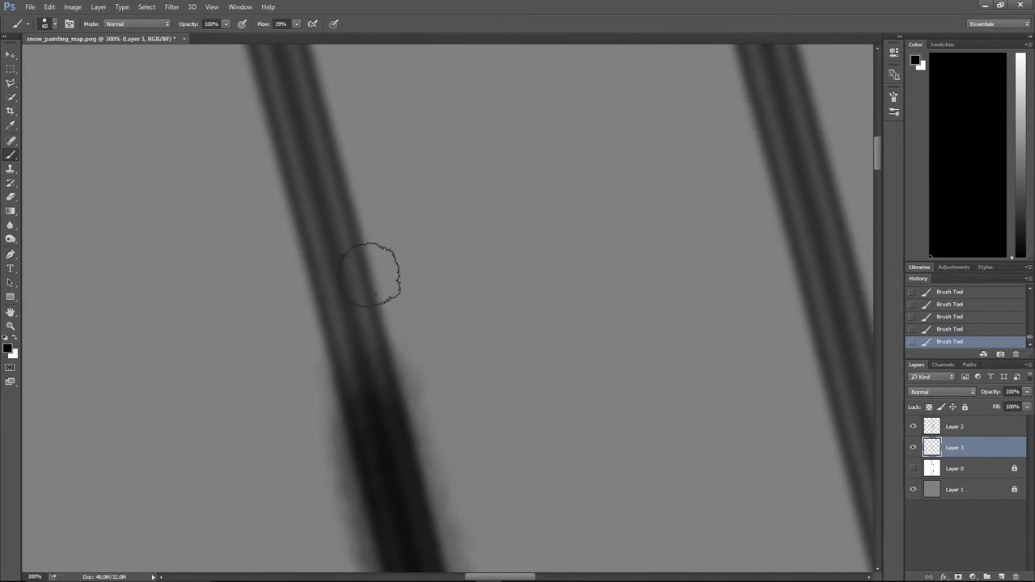
- Paint black strokes with a 70-pixel brush along the left track on Layer 3, up to the canvas's top edge
key("bracketright")
left_click_drag(301, 168, 335, 339)
key("bracketright")
key("bracketright")
left_click_drag(302, 195, 377, 423)
left_click_drag(287, 243, 358, 397)
left_click_drag(361, 126, 404, 307)
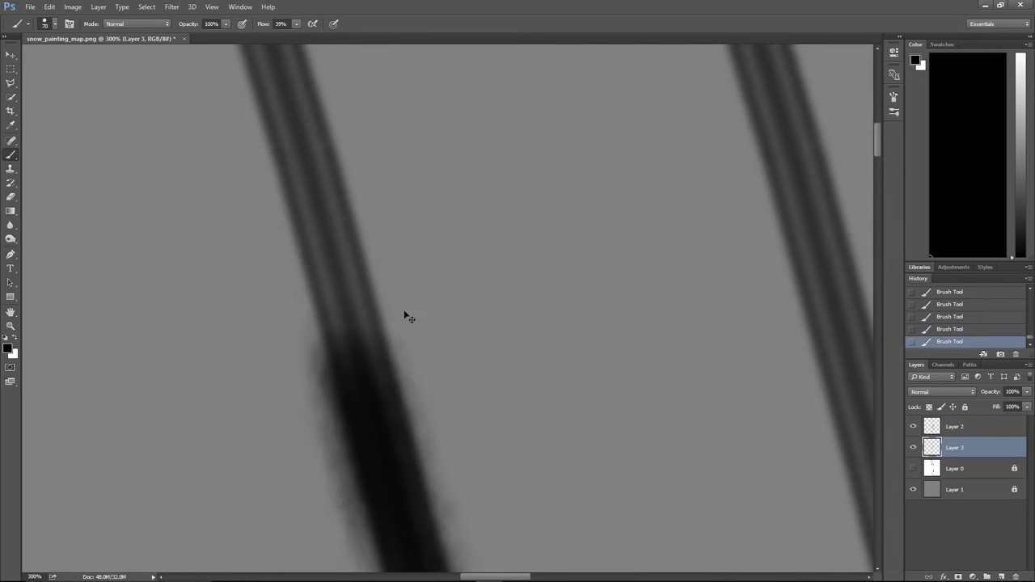
key("ctrl+minus")
left_click_drag(388, 358, 379, 363)
mouse_move(332, 123)
left_mouse_down()
mouse_move(405, 354)
mouse_move(377, 273)
mouse_move(422, 469)
left_mouse_up()
left_click_drag(345, 140, 388, 293)
left_click_drag(410, 356, 331, 102)
left_click_drag(344, 157, 387, 318)
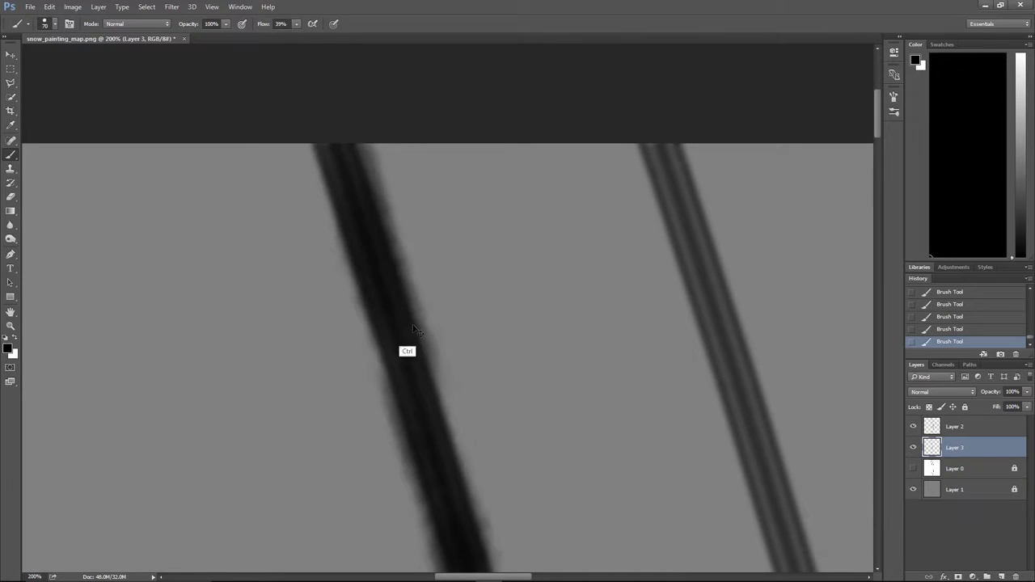
- Examine the black paint along the left track's length, from the full canvas down to close range
key("ctrl+minus")
key("ctrl+minus")
key("ctrl+minus")
key("ctrl+minus")
key("ctrl+plus")
key("ctrl+plus")
key("ctrl+plus")
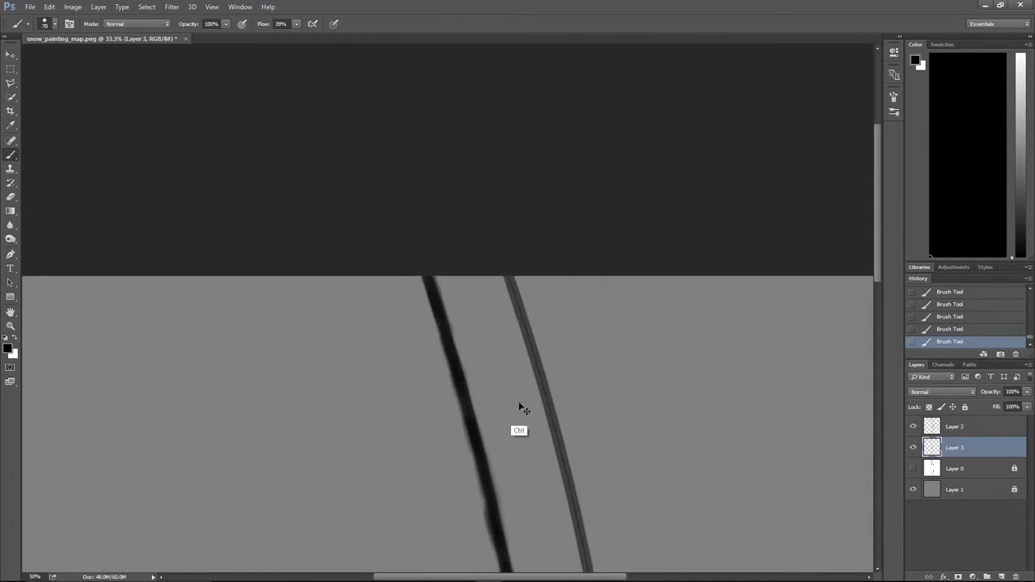
key("ctrl+plus")
left_click_drag(518, 402, 490, 194)
mouse_move(506, 372)
left_mouse_down()
mouse_move(485, 178)
mouse_move(499, 315)
mouse_move(485, 194)
left_mouse_up()
left_click_drag(516, 339, 495, 161)
left_click_drag(513, 396, 493, 178)
key("ctrl+minus")
key("ctrl+plus")
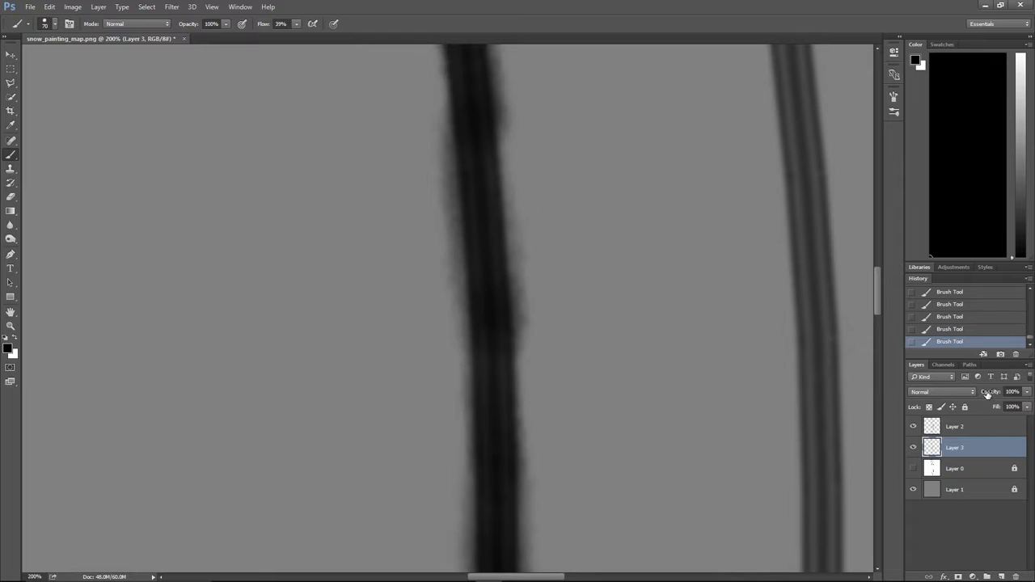
- Lower Layer 3's opacity to 34% and hide both Layer 2 and Layer 3
left_click_drag(967, 389, 953, 392)
left_click(913, 426)
left_click(913, 447)
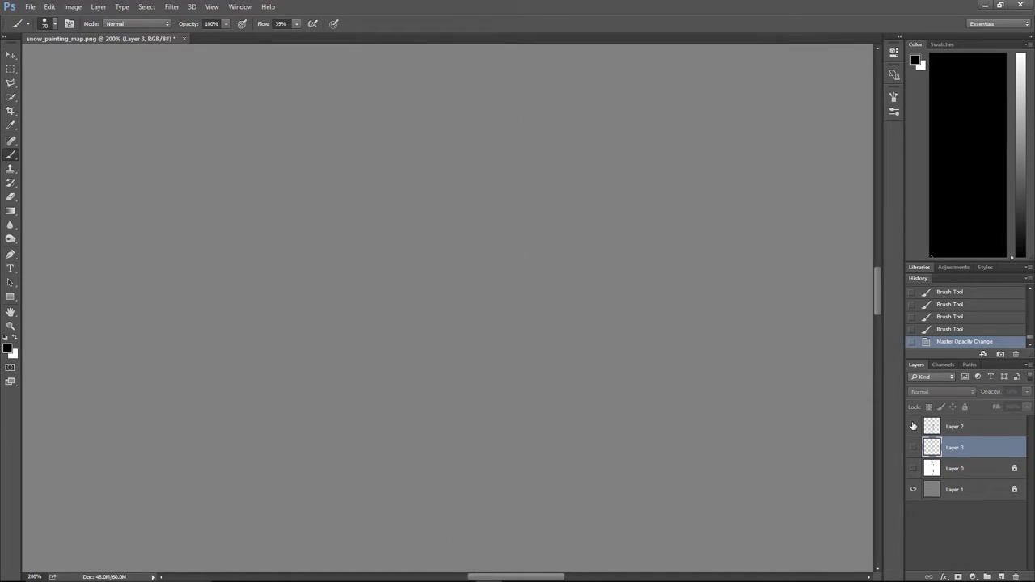
- Show only Layer 2 above the grey background and set its opacity to 30%
left_click(952, 429)
left_click(913, 426)
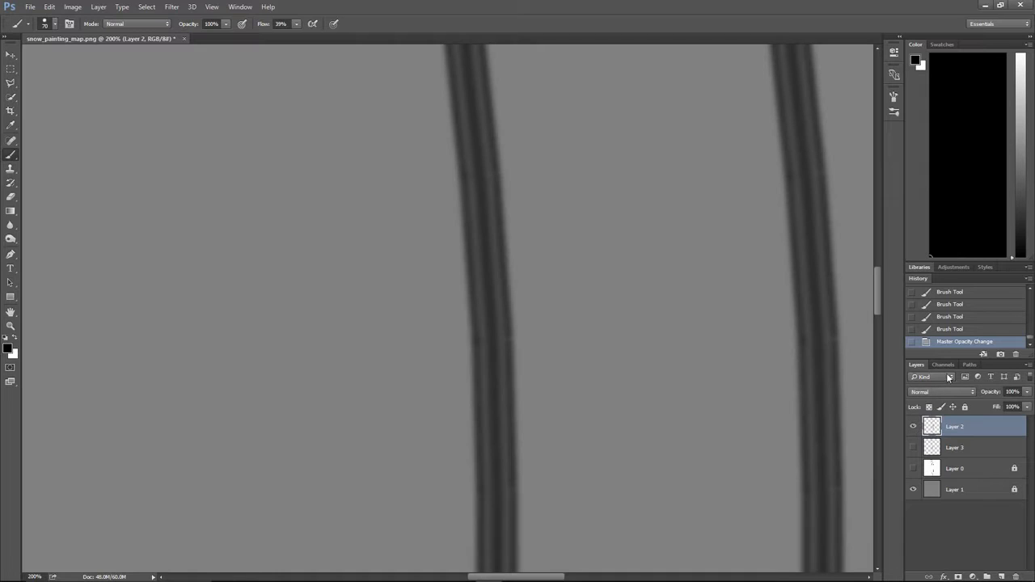
left_click_drag(990, 393, 957, 389)
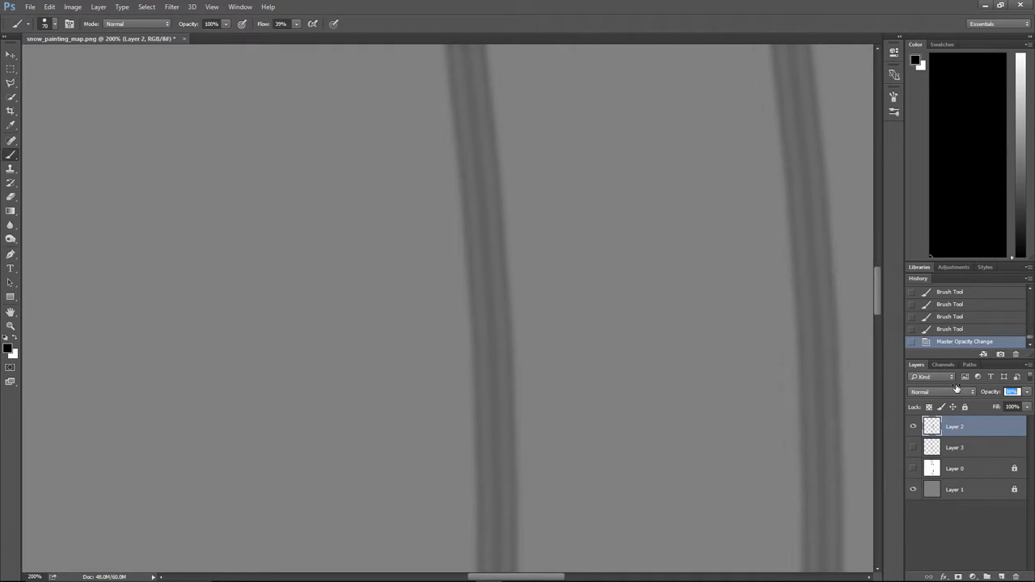
key("alt+Tab")
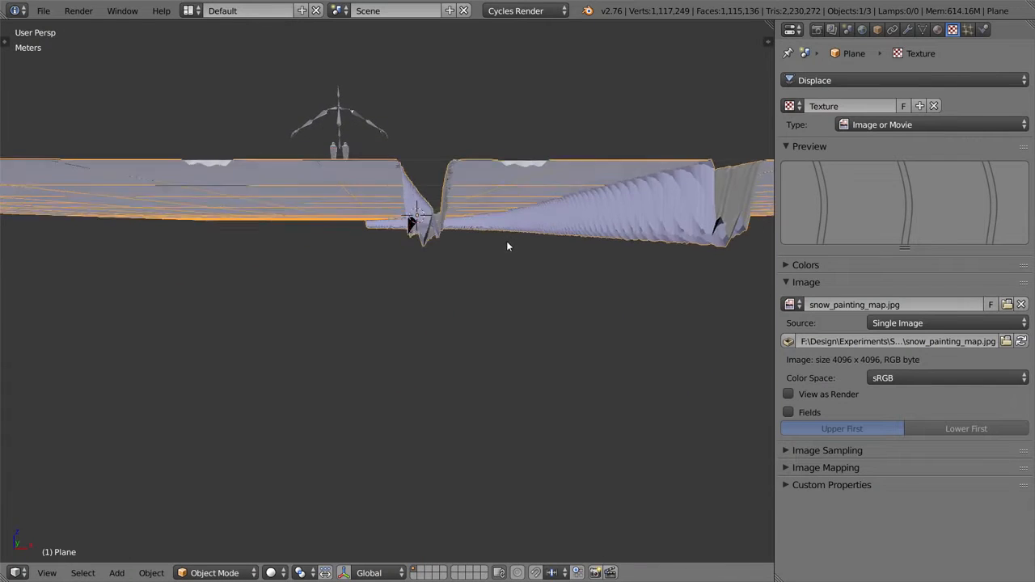
key("alt+Tab")
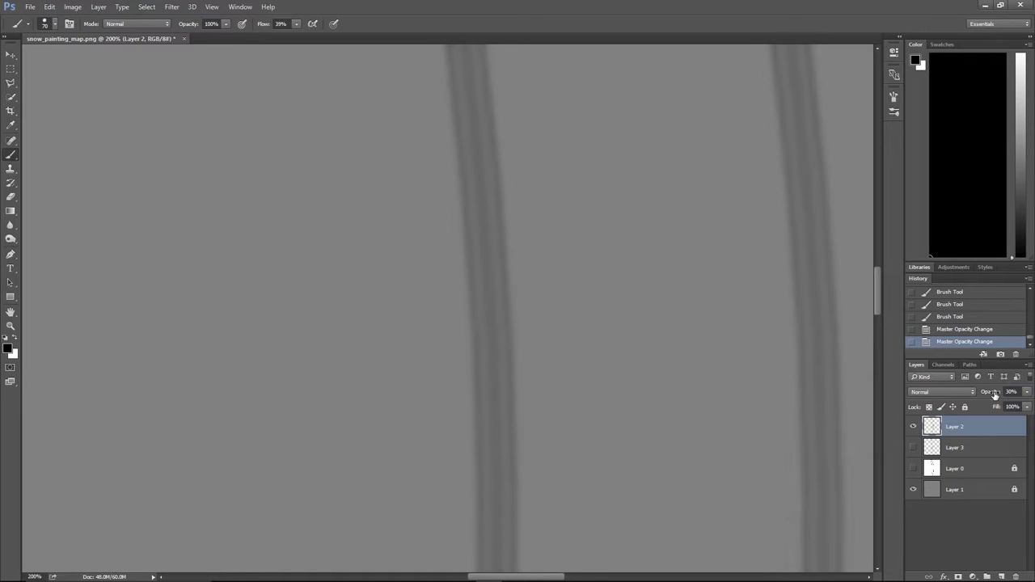
- Compare Layer 3 alone with both track layers shown, and set Layer 2's opacity to 40%
left_click(913, 447)
left_click(913, 426)
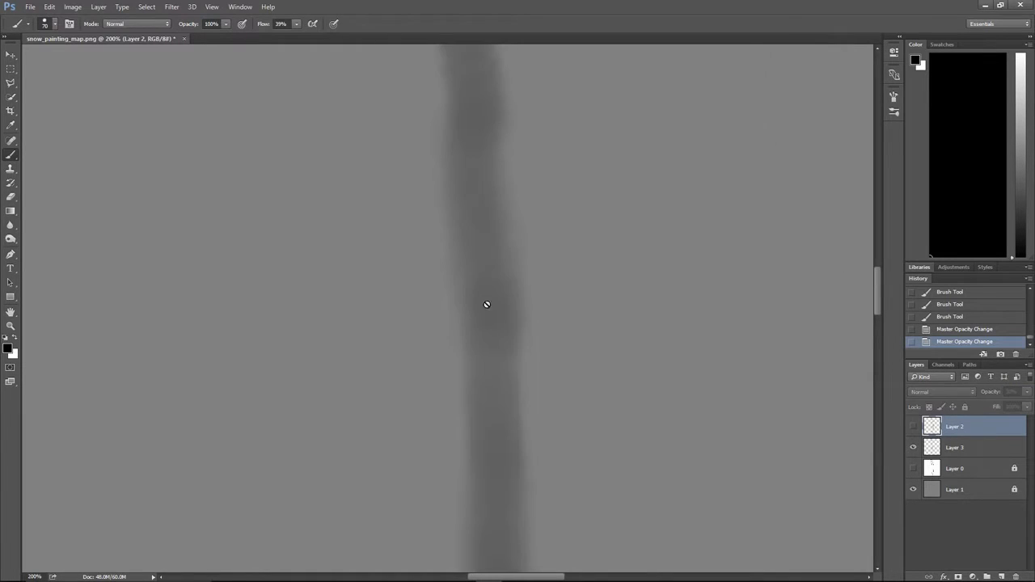
left_click(912, 426)
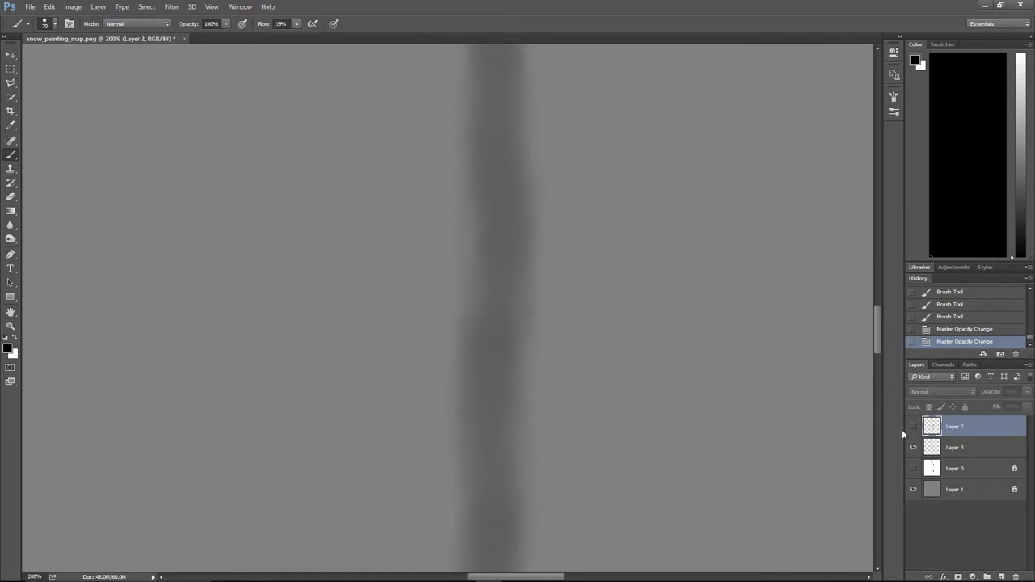
left_click(912, 426)
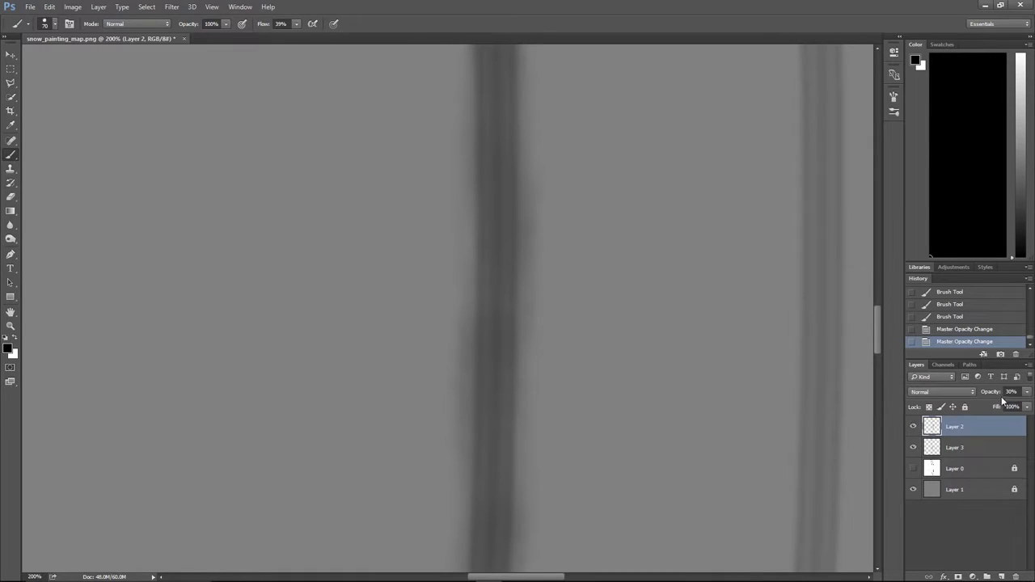
key("Return")
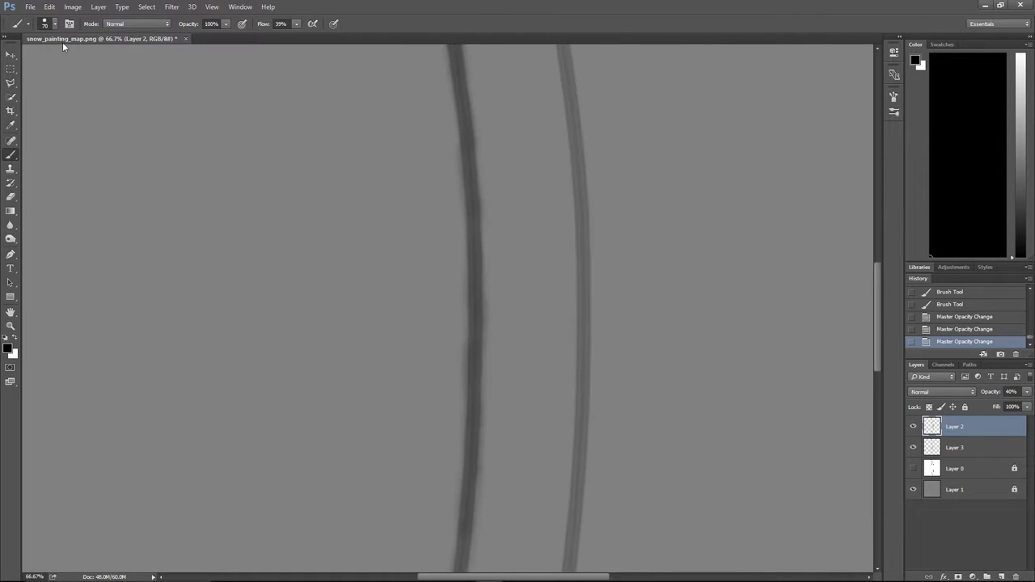
- Export the image as snow_painting_map in the Tutorial2 folder, overwriting the existing file
left_click(30, 7)
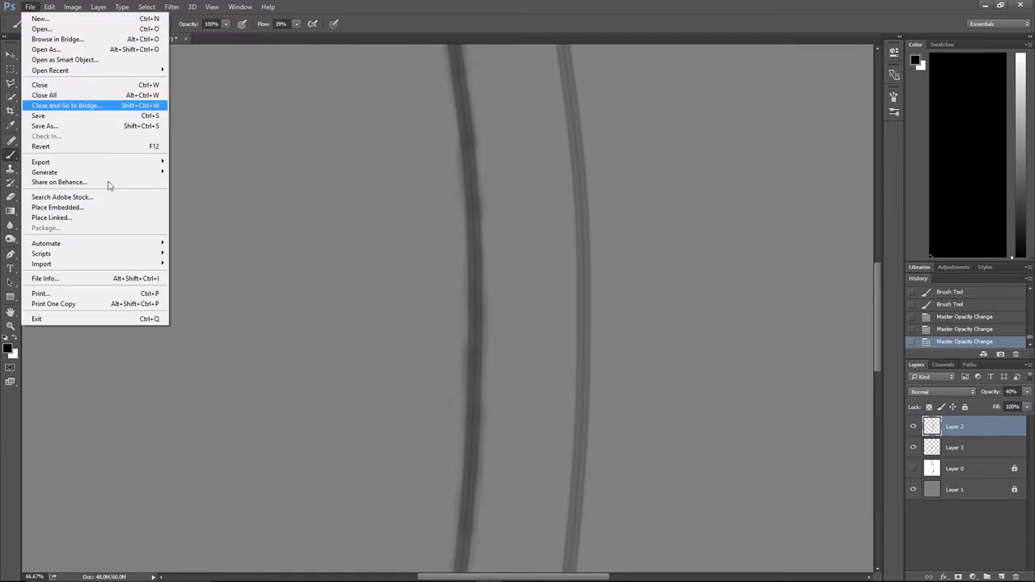
mouse_move(89, 162)
left_click(214, 160)
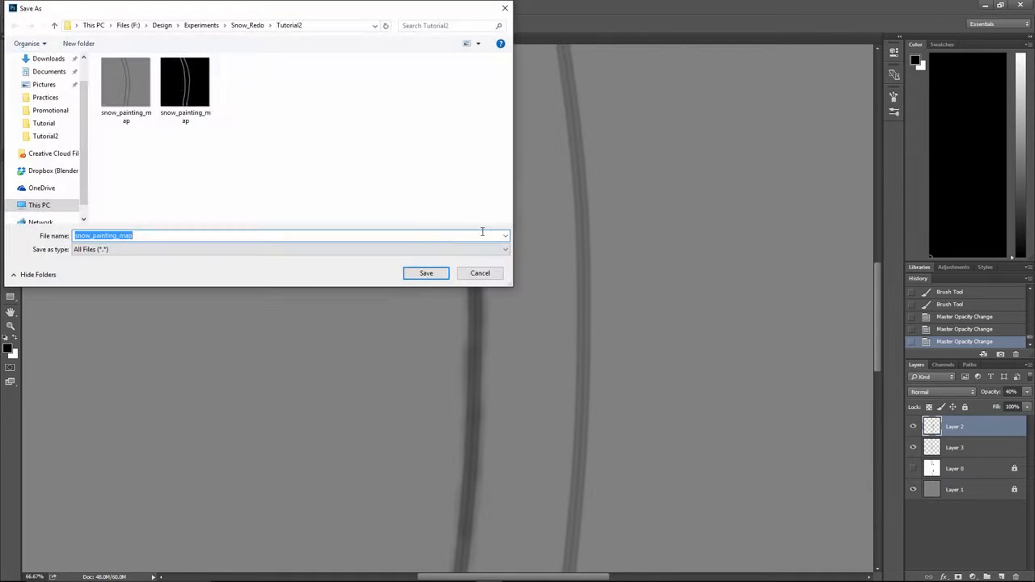
left_click(425, 272)
left_click(543, 294)
- Switch to Blender and reload snow_painting_map.jpg in the plane's displacement texture
key("alt+Tab")
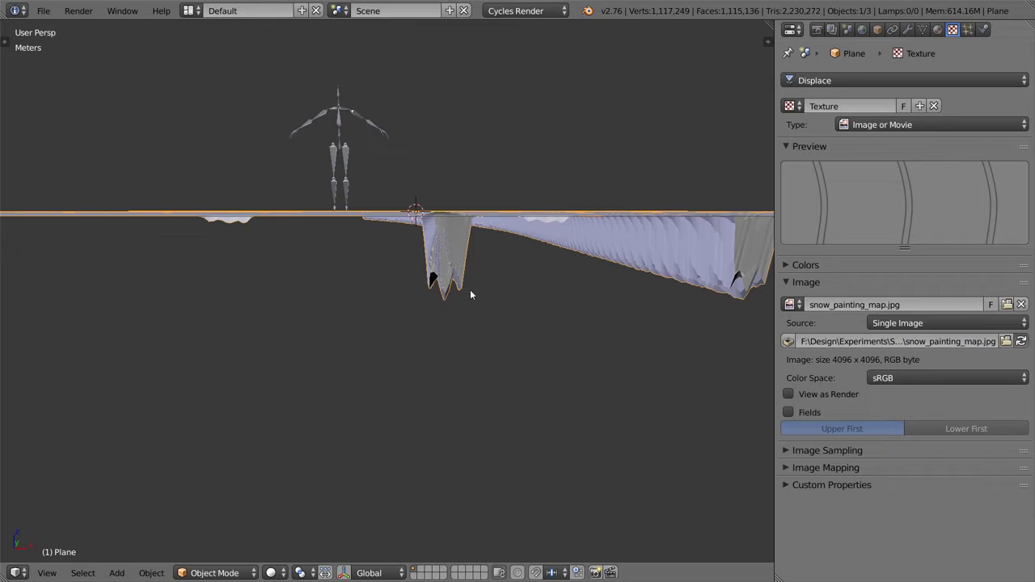
left_click(1024, 343)
middle_click_drag(477, 237, 460, 208)
scroll(470, 265, "up", 2)
middle_click_drag(537, 245, 582, 287)
- Set the plane's Subsurf viewport subdivisions to 5 and view the displaced tracks up close
left_click(908, 30)
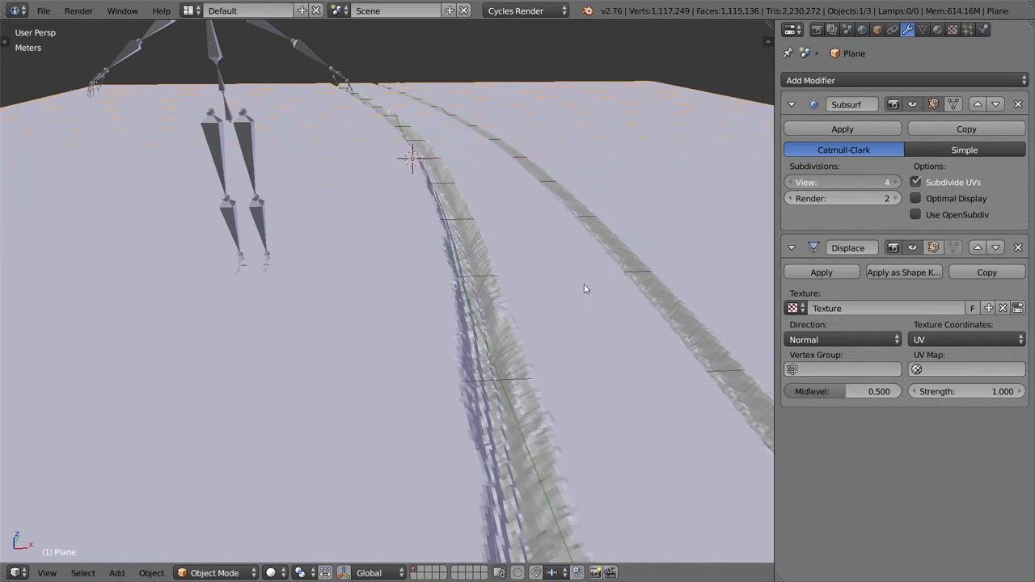
key("ctrl+5")
scroll(524, 324, "up", 8)
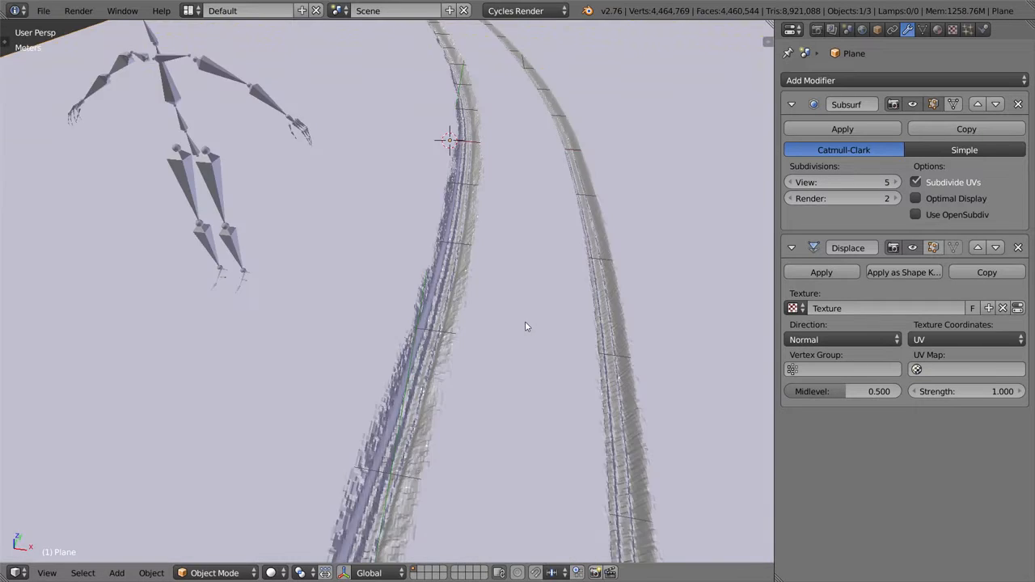
middle_click_drag(510, 299, 569, 189)
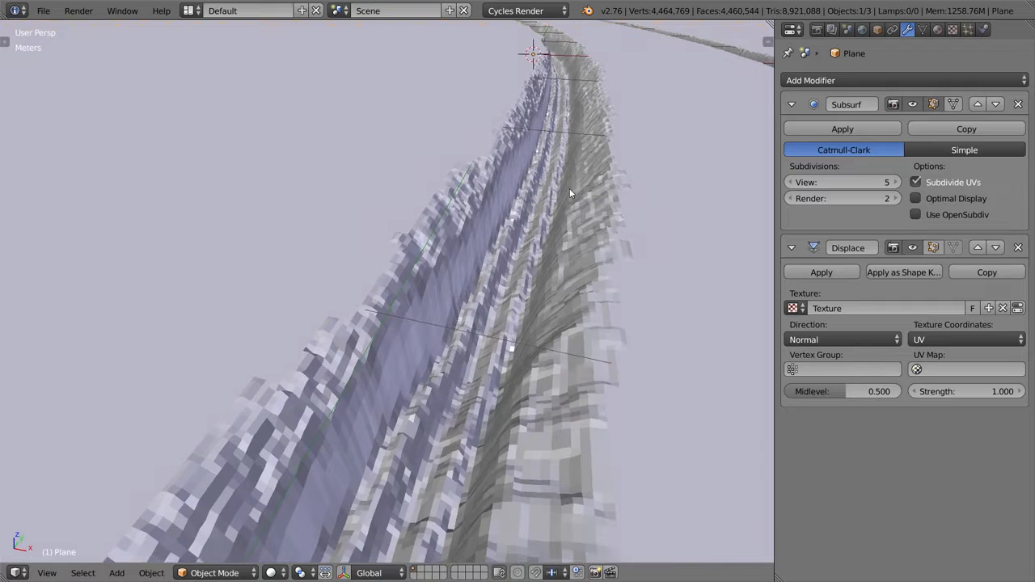
- Shade the displaced plane smooth and view the tracks through the camera
scroll(527, 290, "down", 5)
middle_click_drag(526, 290, 543, 253)
scroll(542, 254, "up", 3)
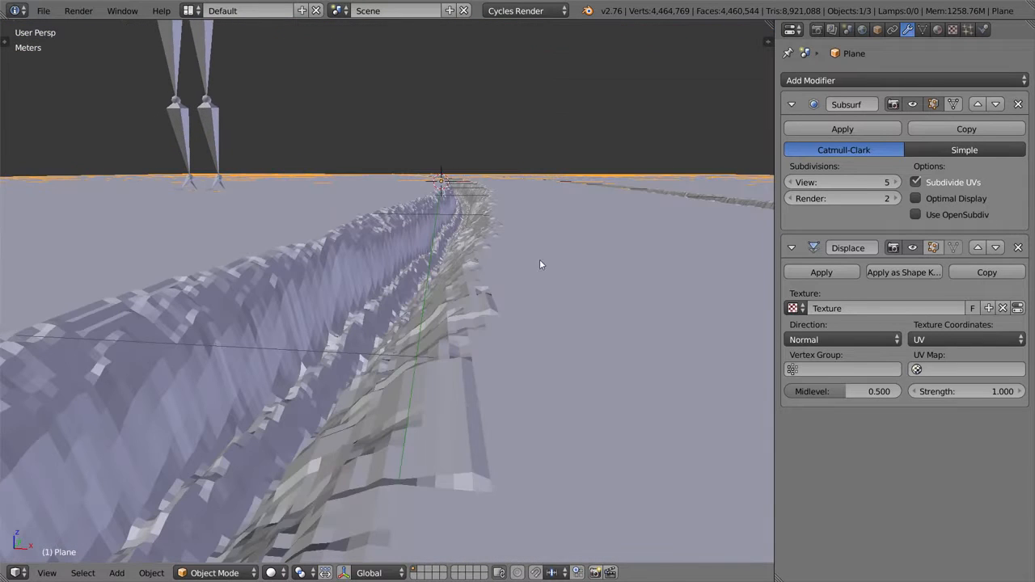
middle_click_drag(493, 293, 526, 258)
scroll(507, 369, "down", 3)
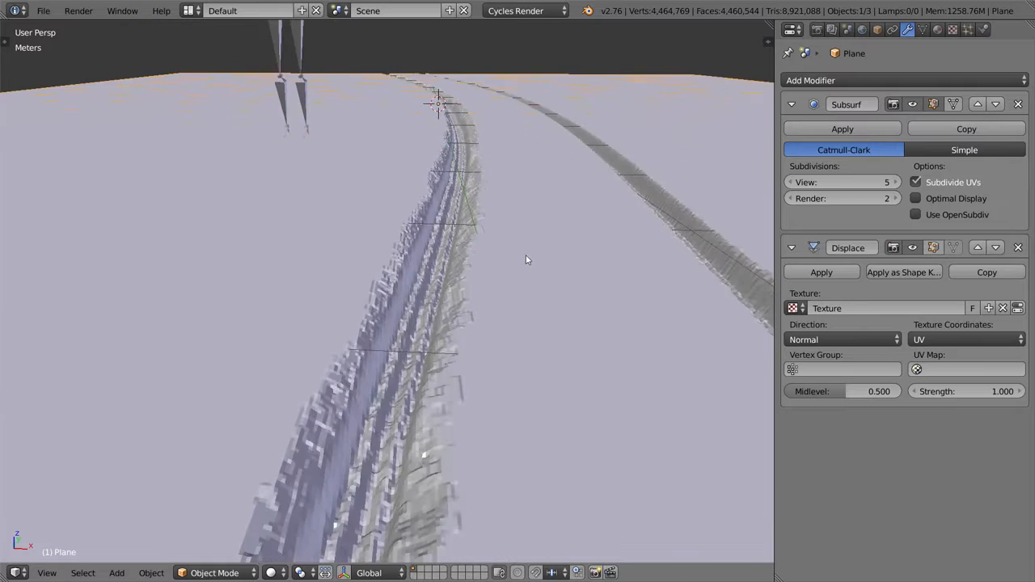
scroll(526, 243, "up", 4)
key("t")
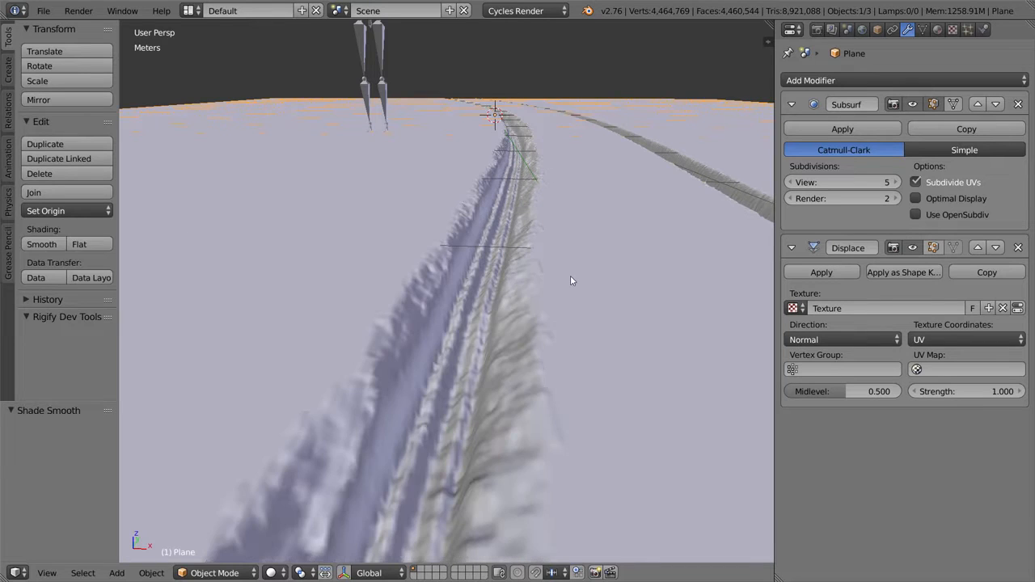
key("t")
scroll(548, 316, "down", 3)
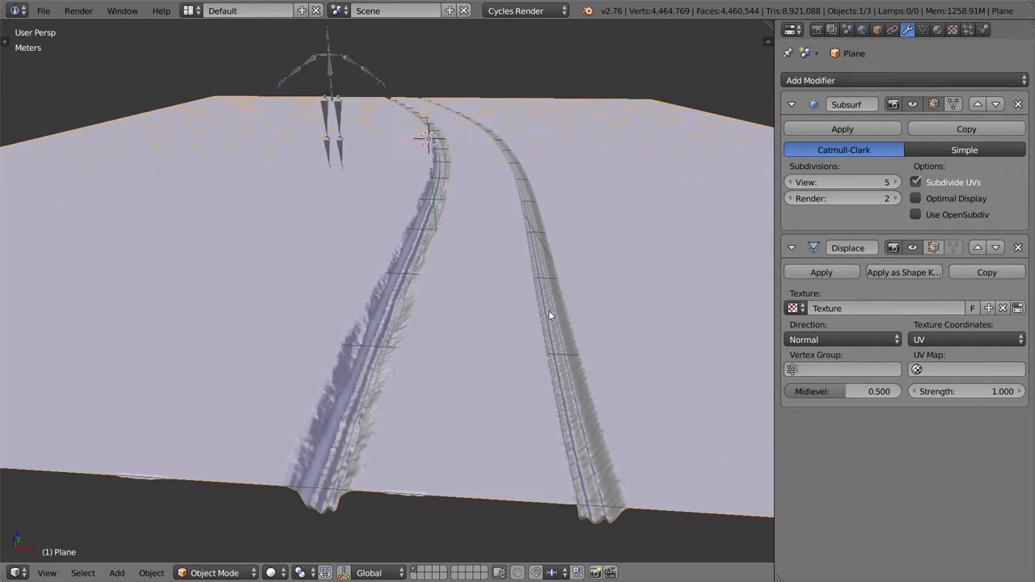
key("KP_0")
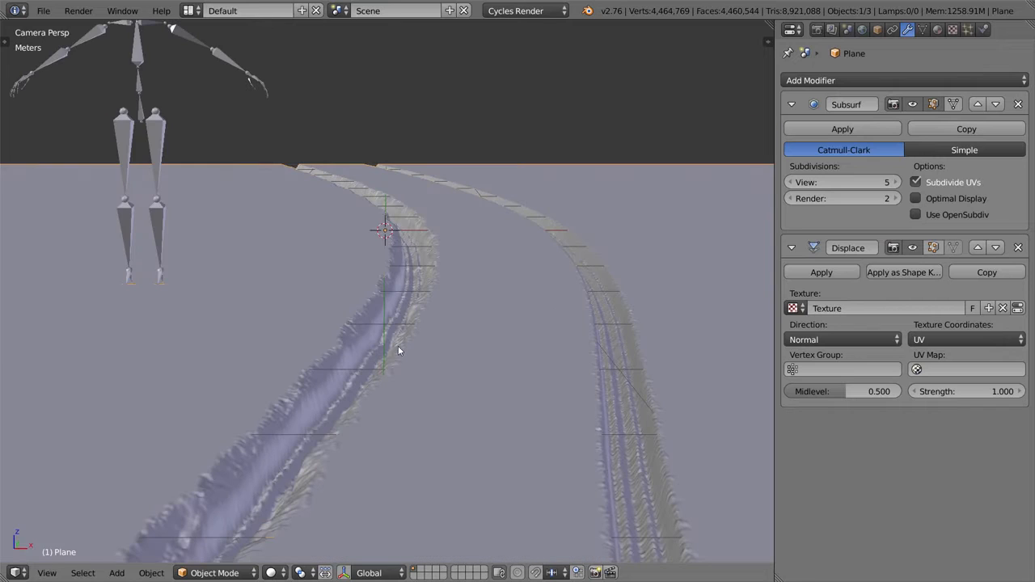
- Switch to Photoshop, compare the tracks with Layer 2 hidden and shown, and make Layer 3 active
key("alt+Tab")
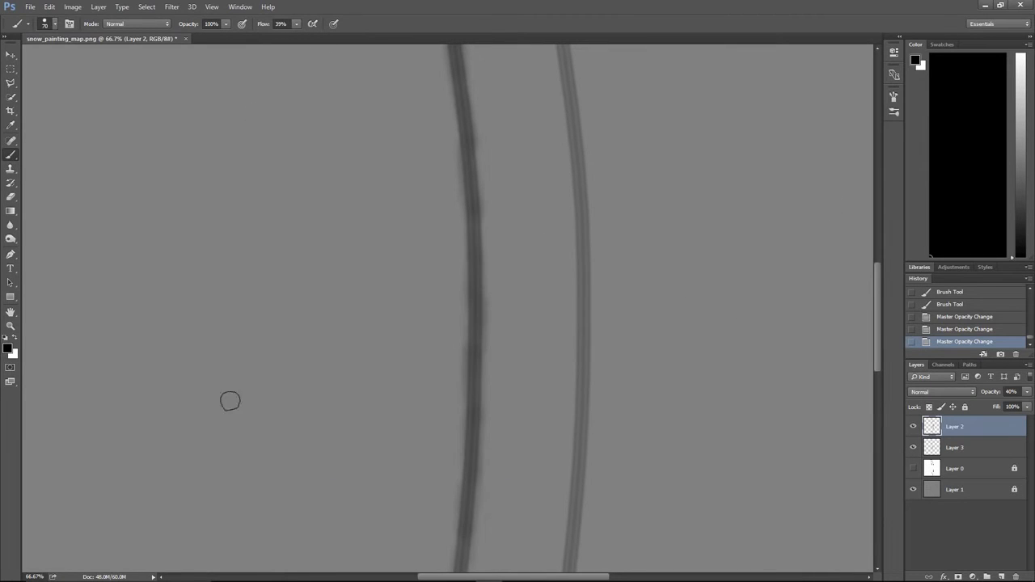
left_click(912, 427)
left_click(914, 428)
left_click(953, 447)
left_click(912, 426)
left_click(912, 426)
left_click(171, 6)
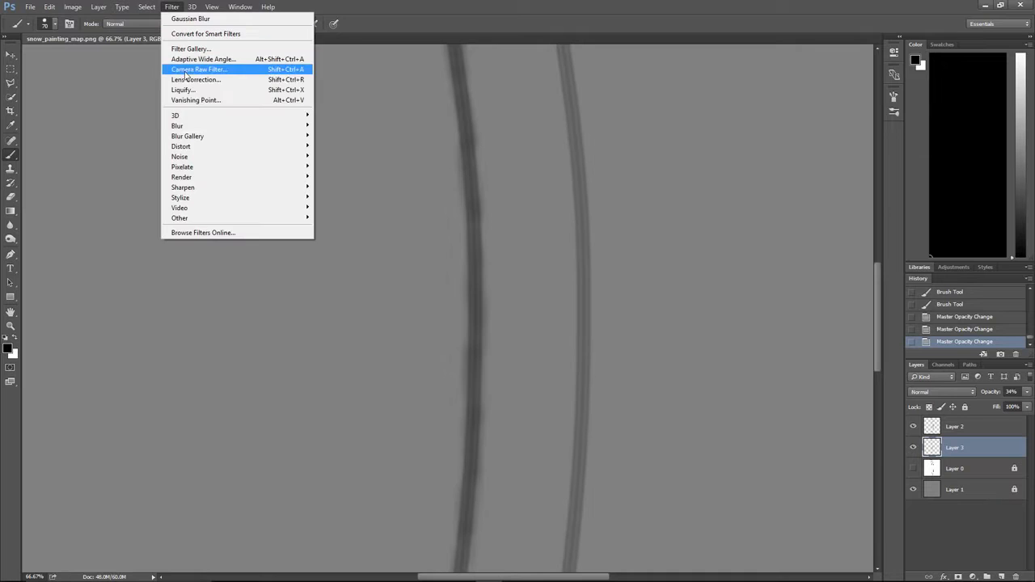
mouse_move(194, 123)
left_click(125, 156)
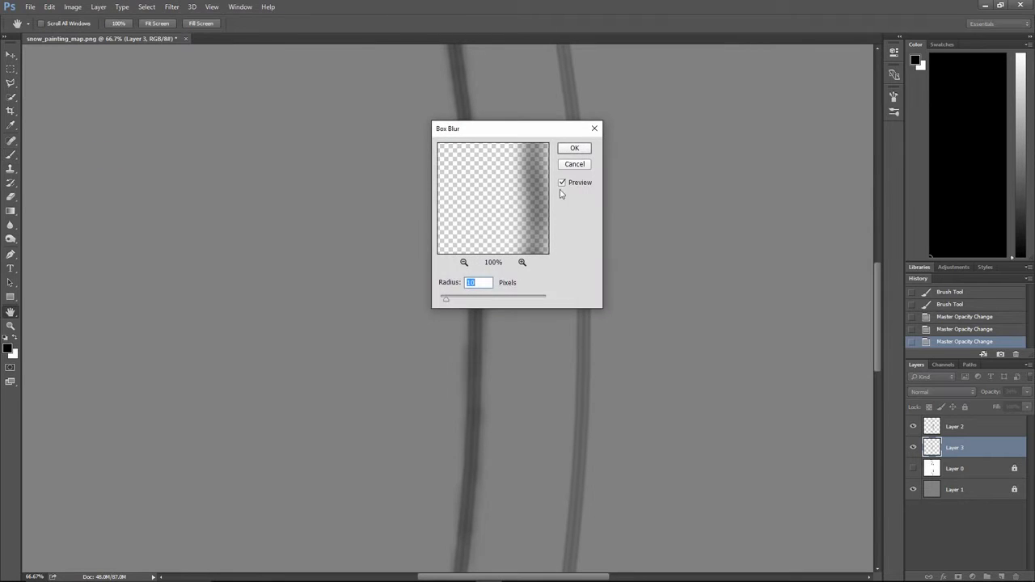
left_click(572, 165)
- Try a slight Gaussian Blur on Layer 3 and check the softened left track up close
left_click(171, 6)
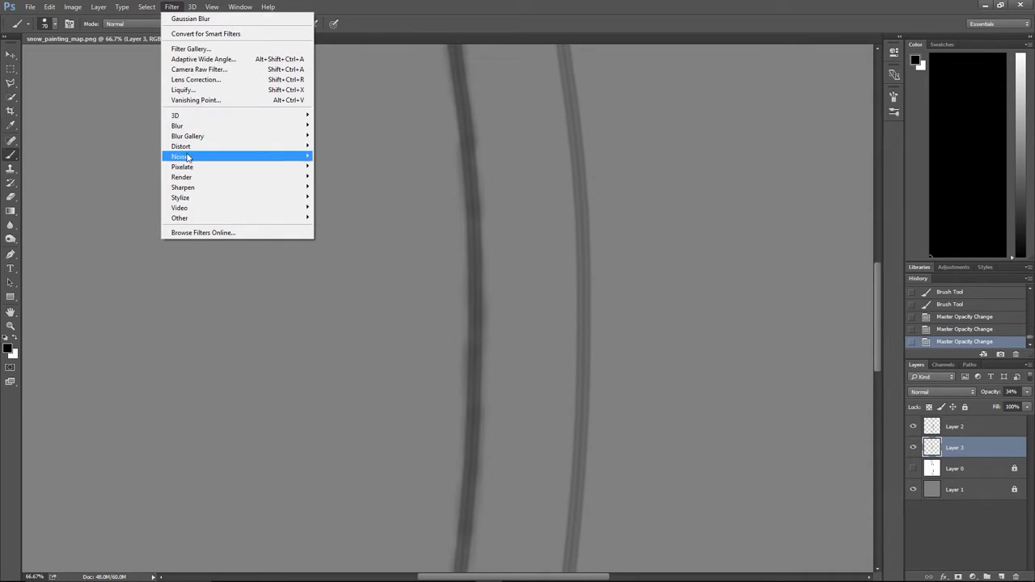
mouse_move(186, 130)
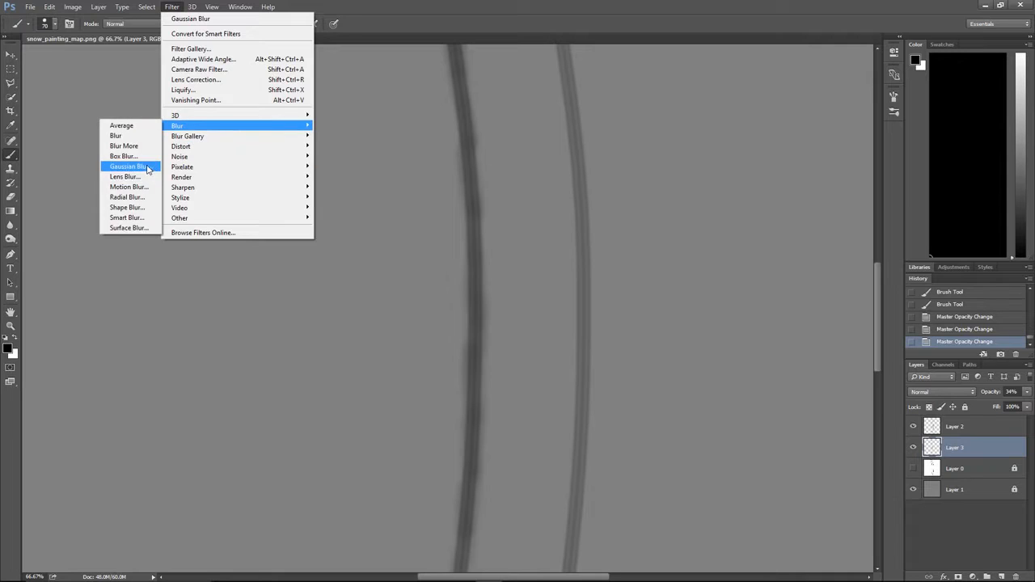
left_click(129, 166)
type("1")
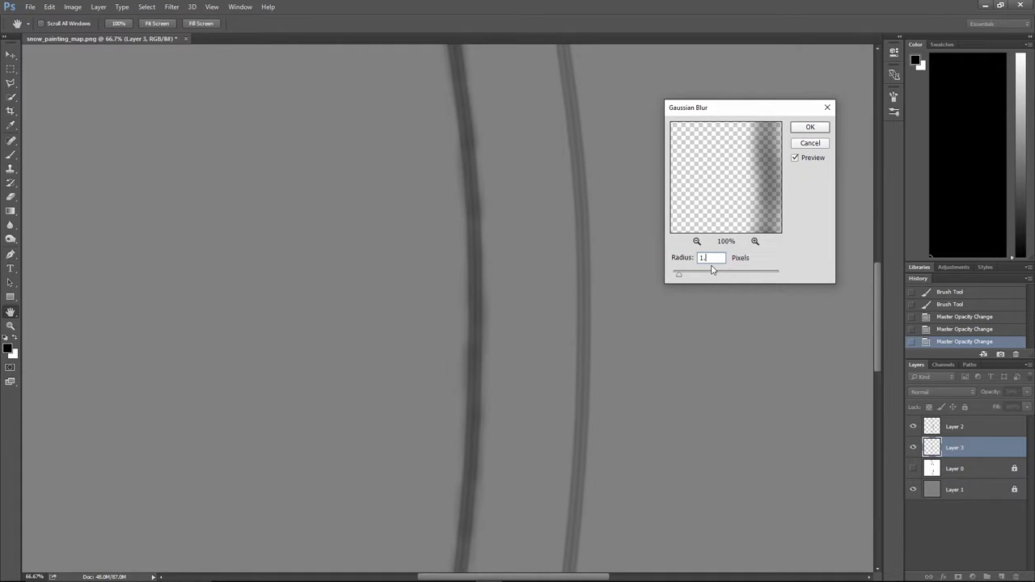
key("Return")
key("ctrl+plus")
key("ctrl+plus")
key("ctrl+plus")
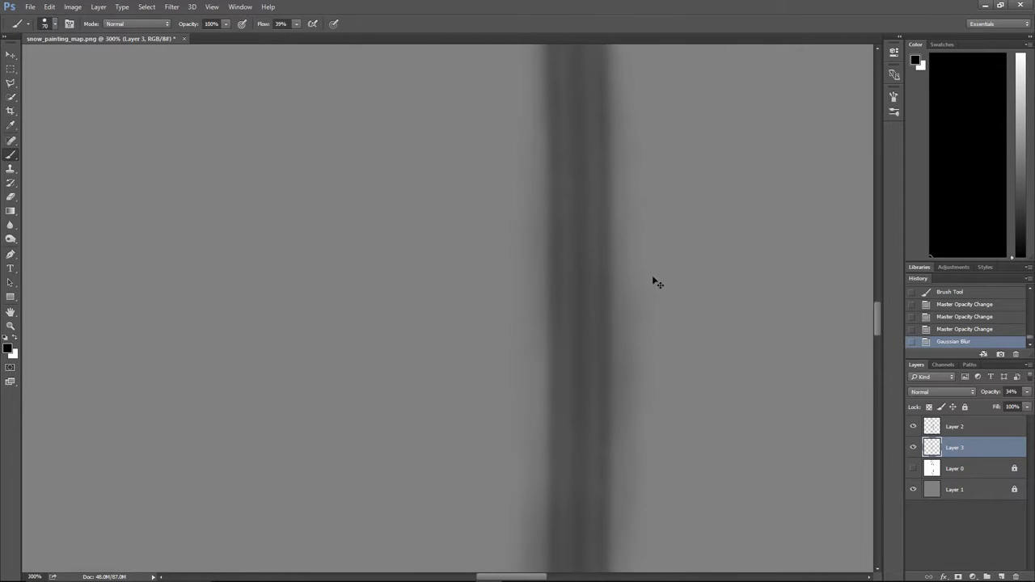
key("ctrl+minus")
key("ctrl+minus")
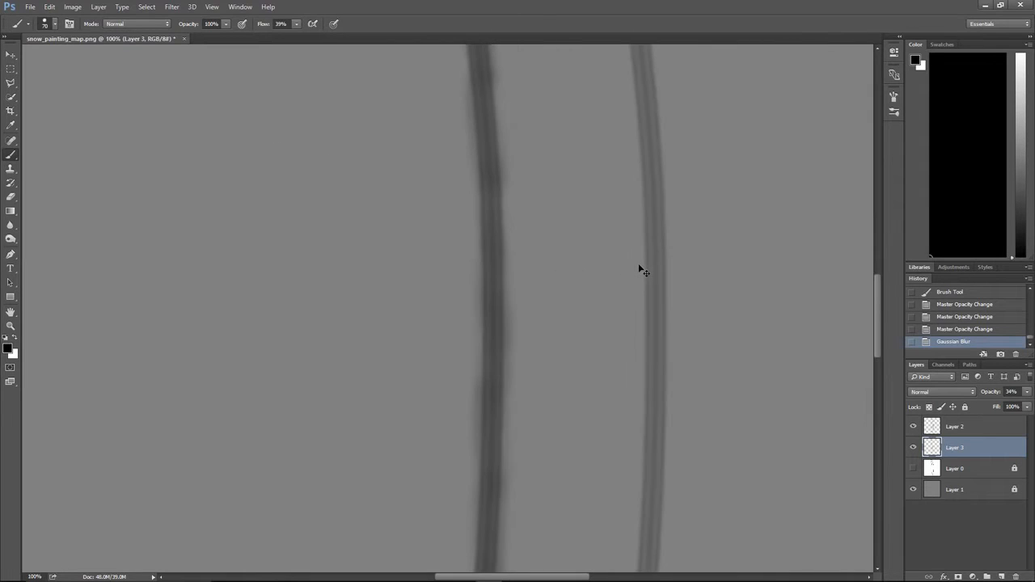
- Undo the Gaussian Blur on Layer 3
key("ctrl+z")
left_click_drag(673, 323, 582, 294)
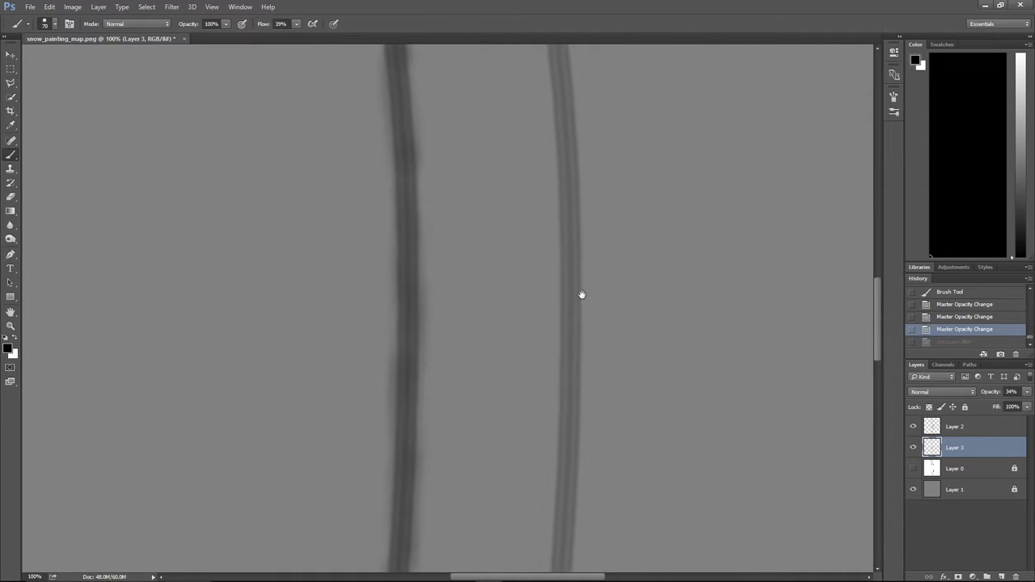
key("ctrl+minus")
key("ctrl+minus")
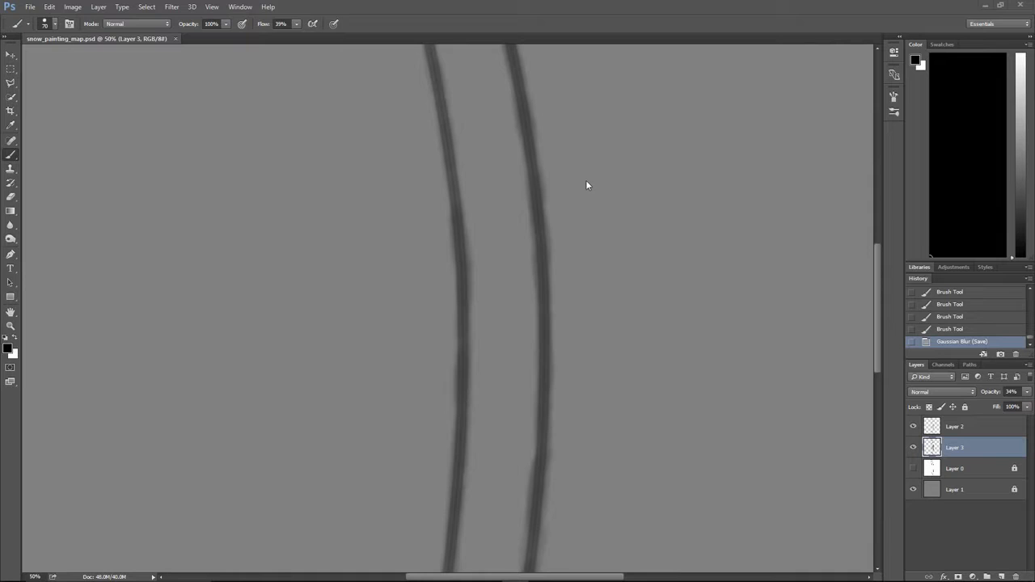
scroll(623, 330, "up", 5)
scroll(624, 330, "down", 12)
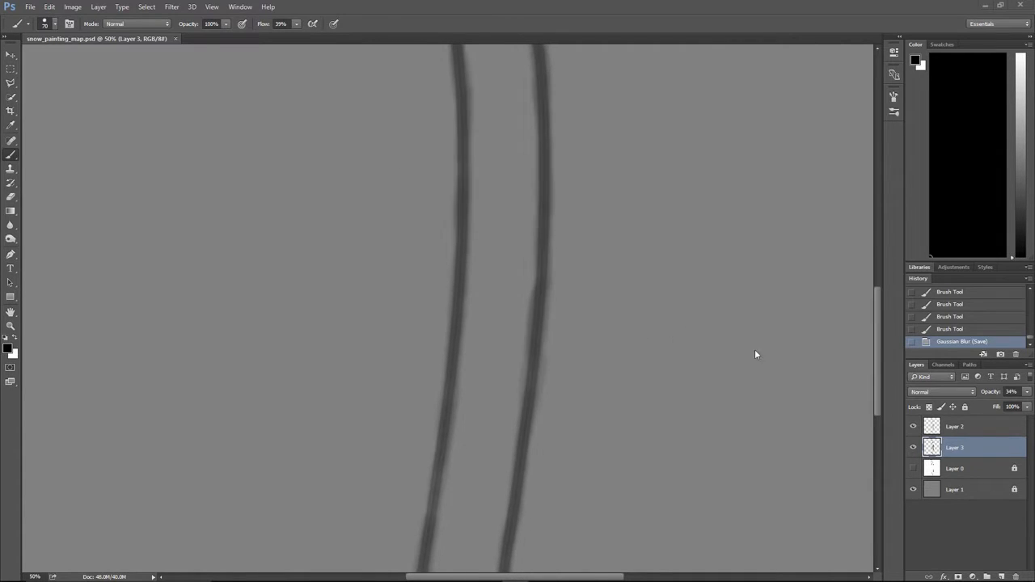
- Check both track layers, rename Layer 2 as "tire tracks" and Layer 3 as "divet", and save the document
left_click(912, 427)
left_click(913, 427)
left_click(913, 448)
left_click(913, 447)
double_click(953, 428)
type("tire tracks")
key("Tab")
type("dir")
key("Return")
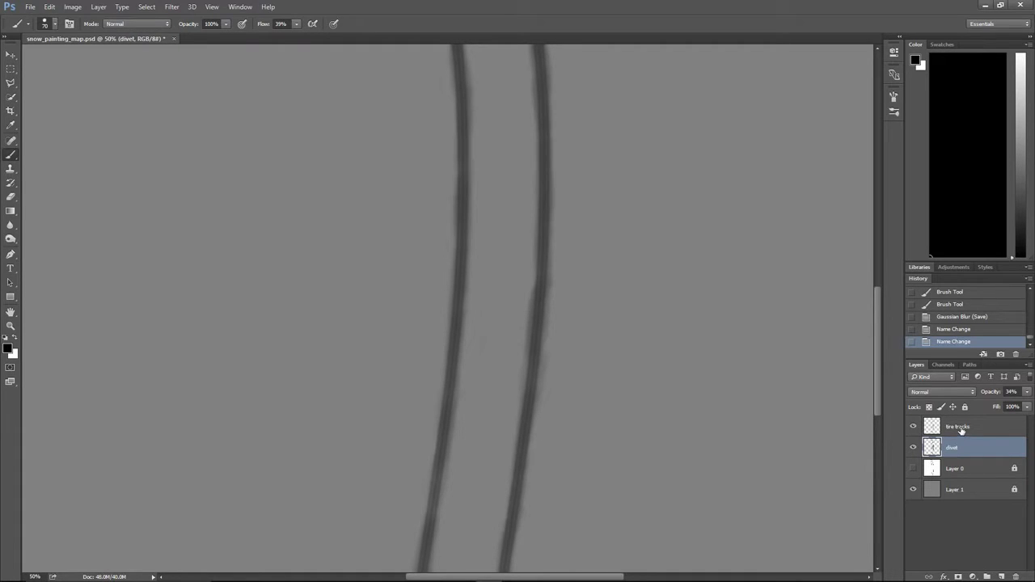
left_click(960, 430)
key("ctrl+s")
- Try a small white brush stroke beside the left track on the tire tracks layer
mouse_move(879, 360)
left_mouse_down()
mouse_move(876, 252)
mouse_move(878, 352)
left_mouse_up()
left_click(981, 453)
left_click(965, 426)
key("ctrl+plus")
key("ctrl+plus")
key("ctrl+plus")
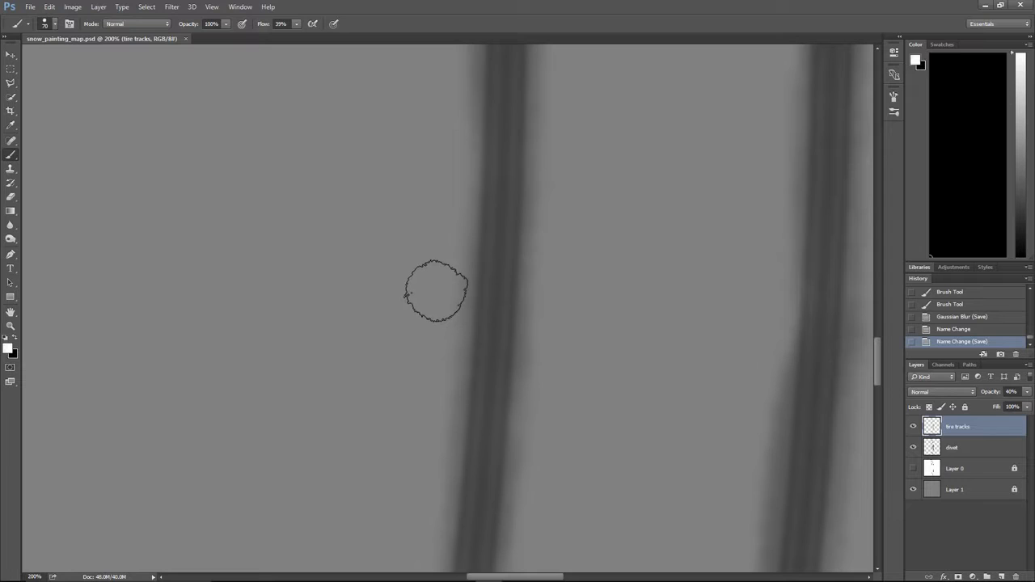
key("x")
key("bracketleft")
key("bracketleft")
key("bracketleft")
left_click_drag(453, 223, 429, 340)
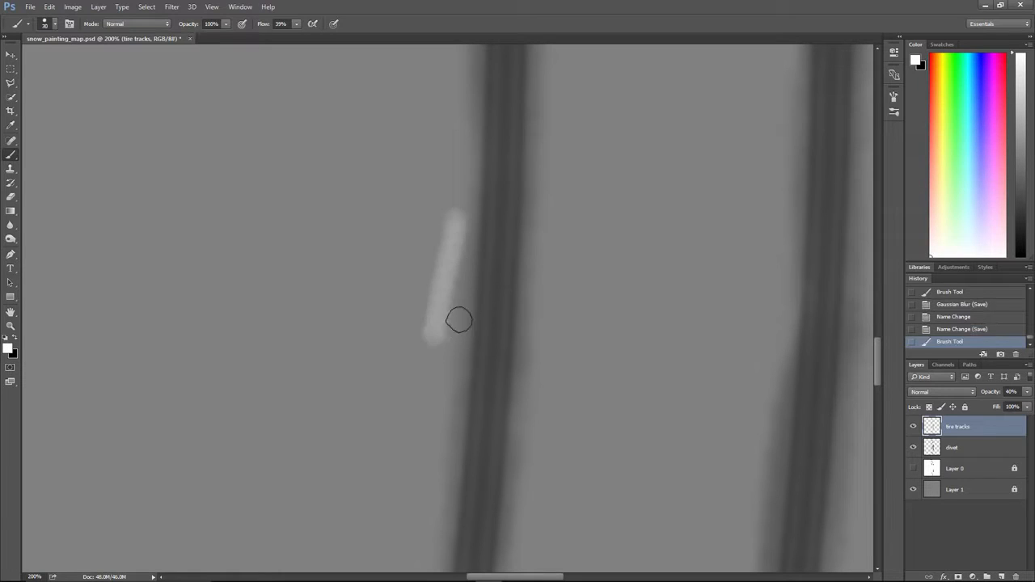
key("ctrl+z")
key("bracketleft")
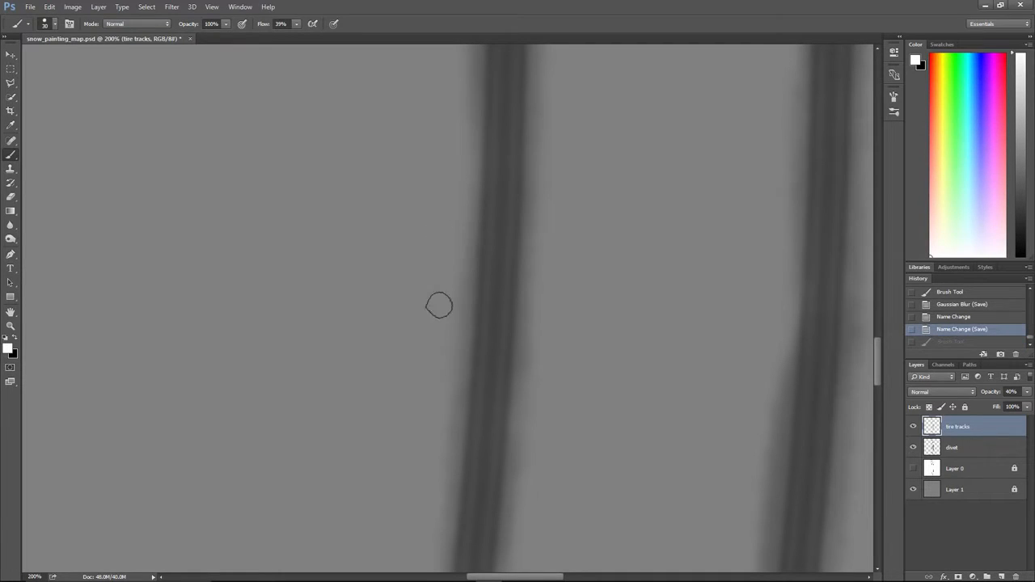
- Switch to the browser and examine how snow piles up along the track edges in the first three reference photos
key("alt+Tab")
key("alt+Tab")
key("alt+Tab")
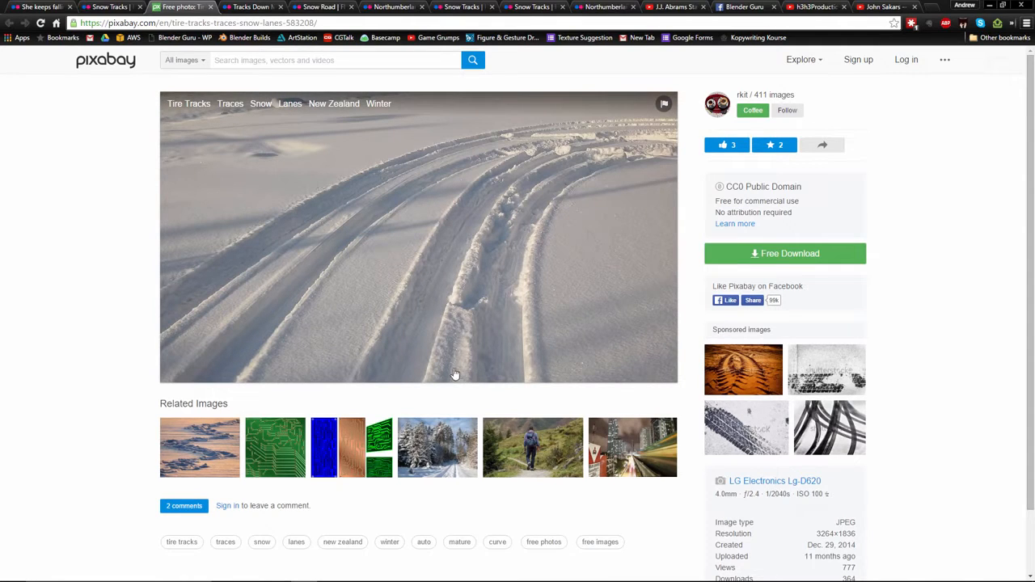
left_click(109, 7)
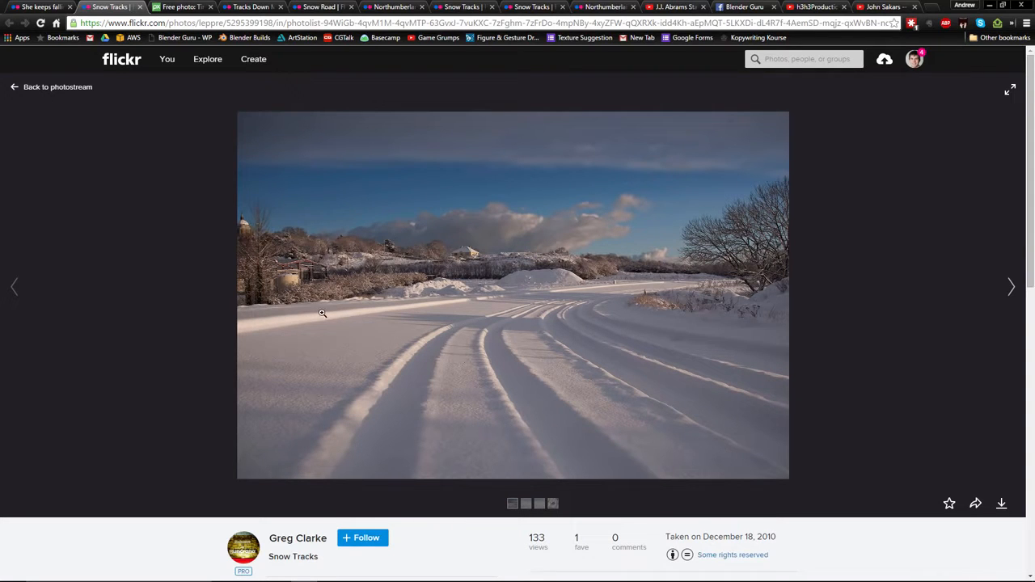
left_click(48, 5)
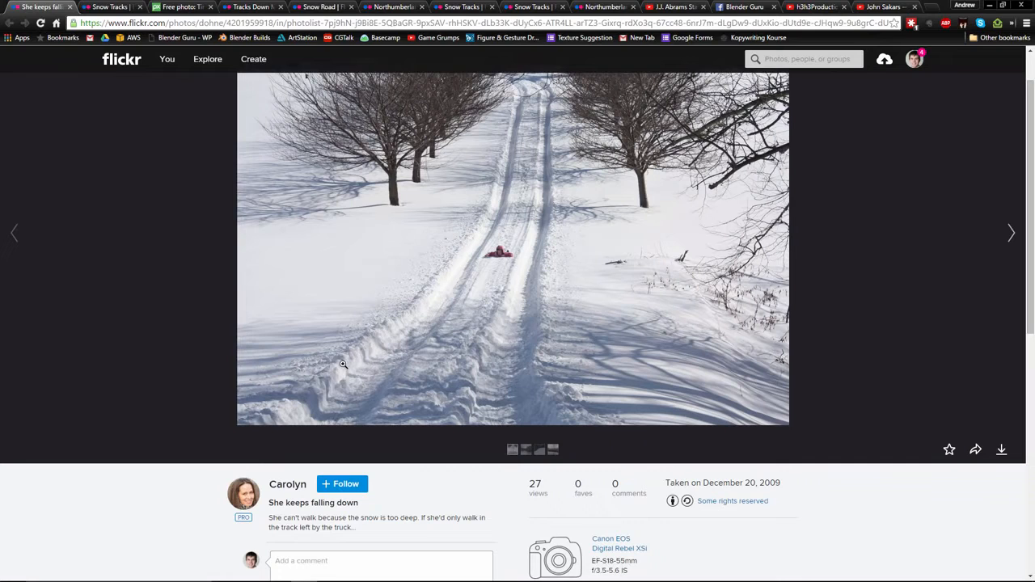
left_click(445, 375)
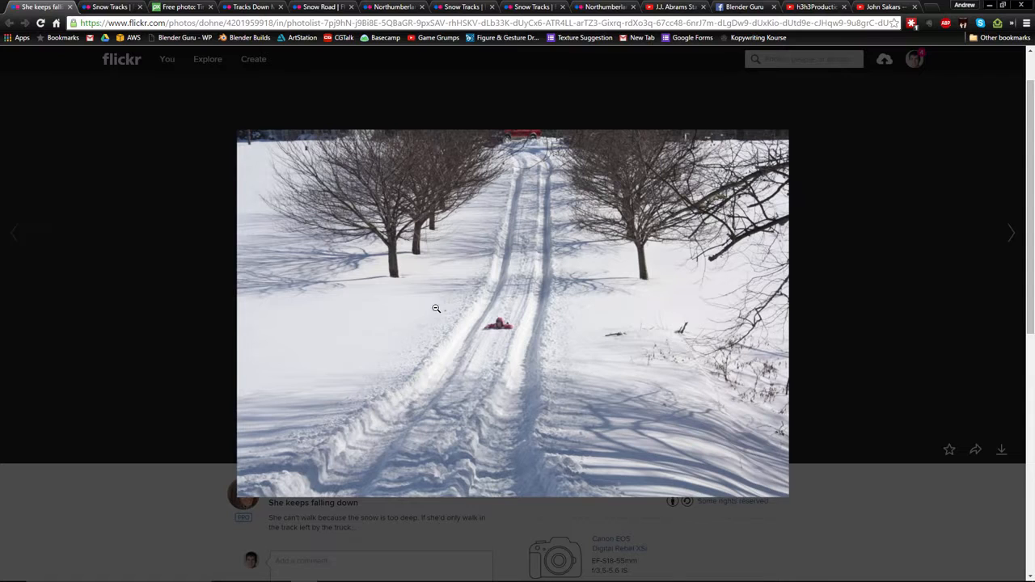
left_click(558, 459)
- Compare the rims and tread patterns in the remaining snow track, Northumberland snow, Snow Road and Tracks Down My Street photos
left_click(468, 7)
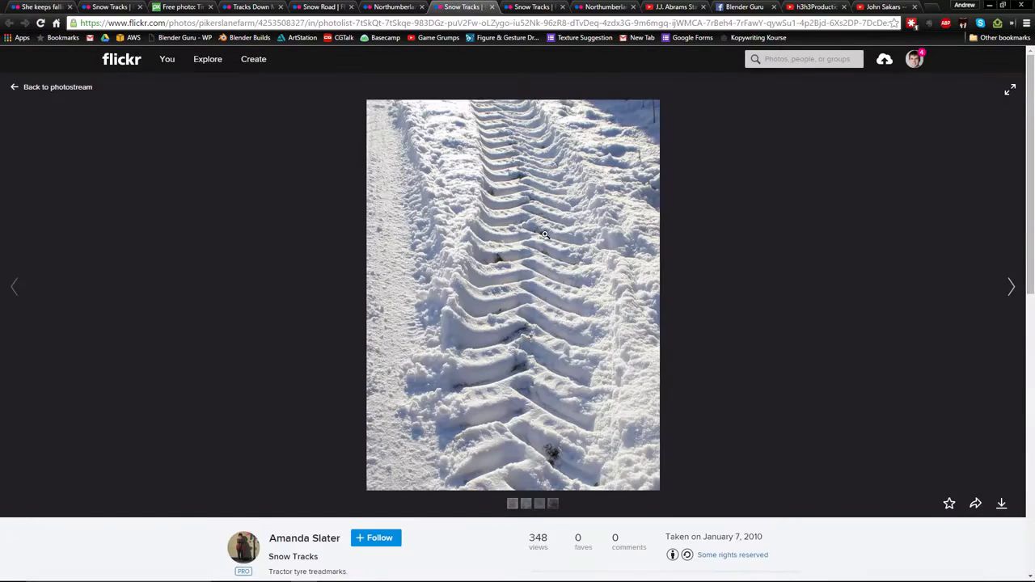
left_click(529, 7)
left_click(582, 7)
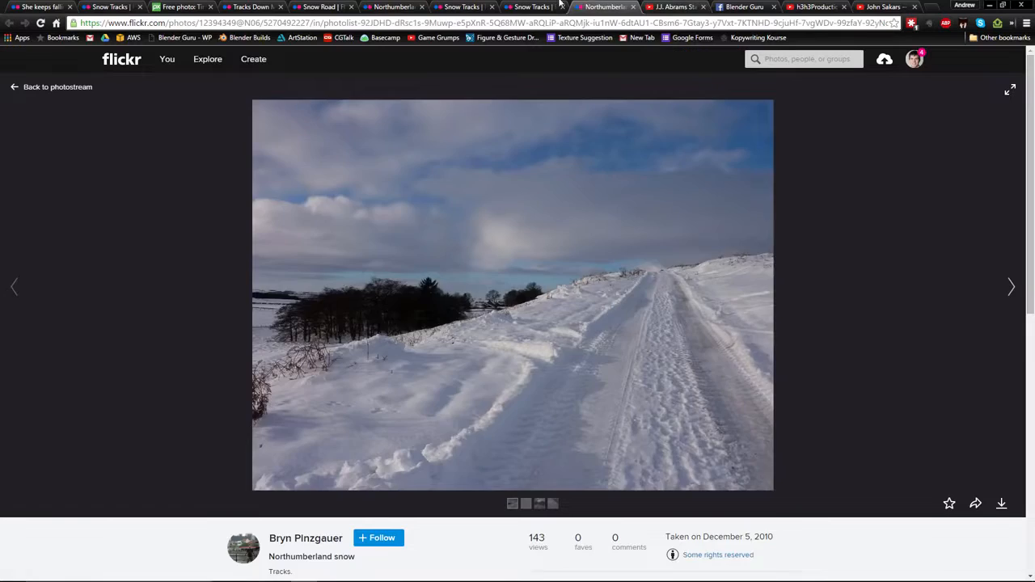
left_click(530, 6)
left_click(462, 7)
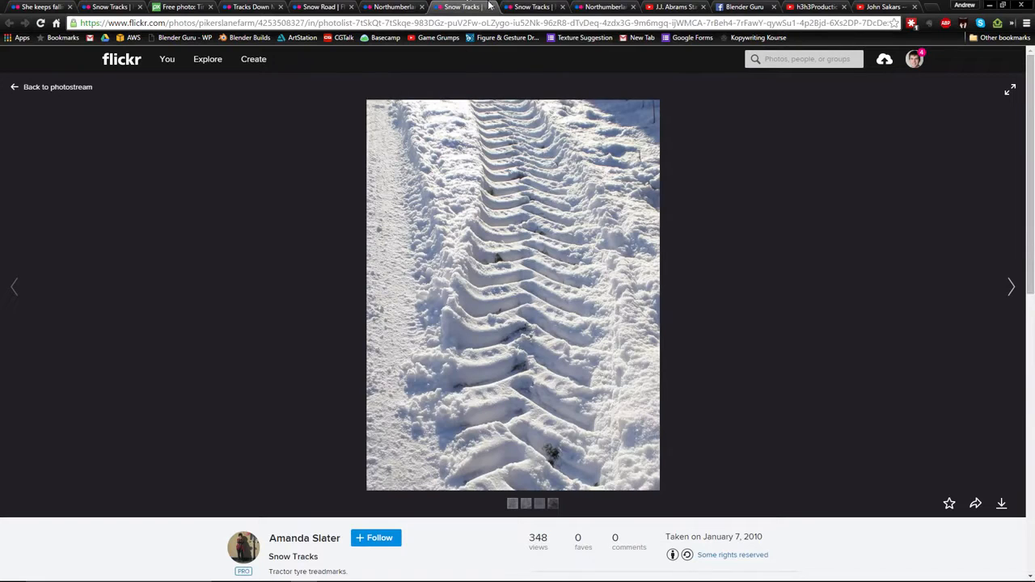
left_click(316, 7)
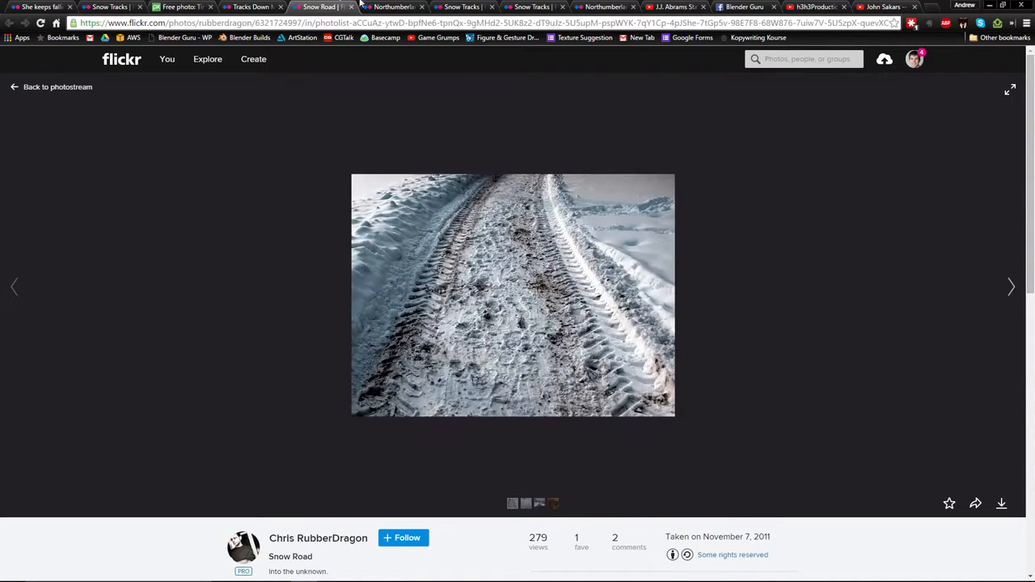
left_click(400, 7)
left_click(322, 7)
left_click(252, 6)
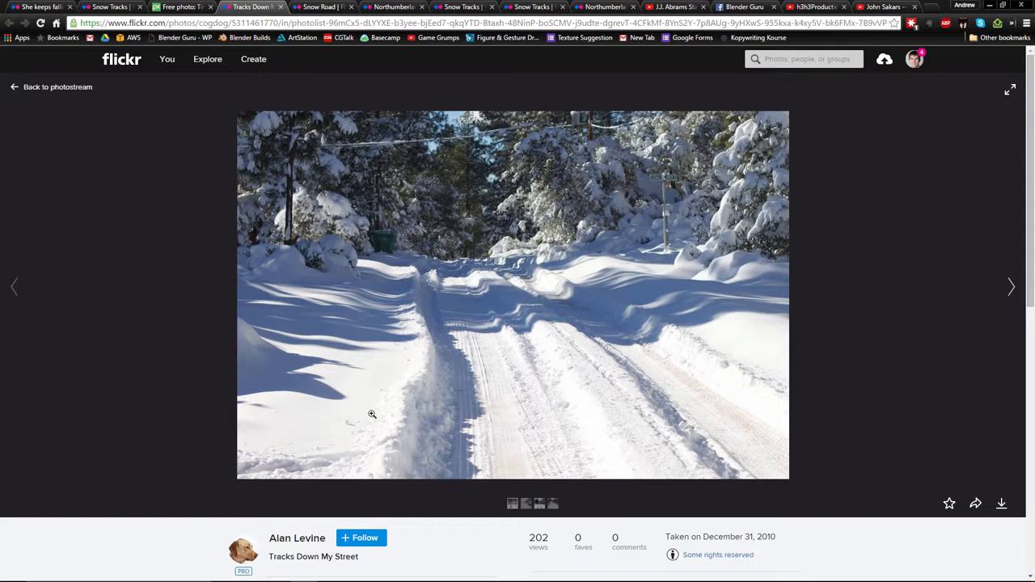
- Return to Photoshop and add a new empty layer above the tire tracks layer
key("alt+Tab")
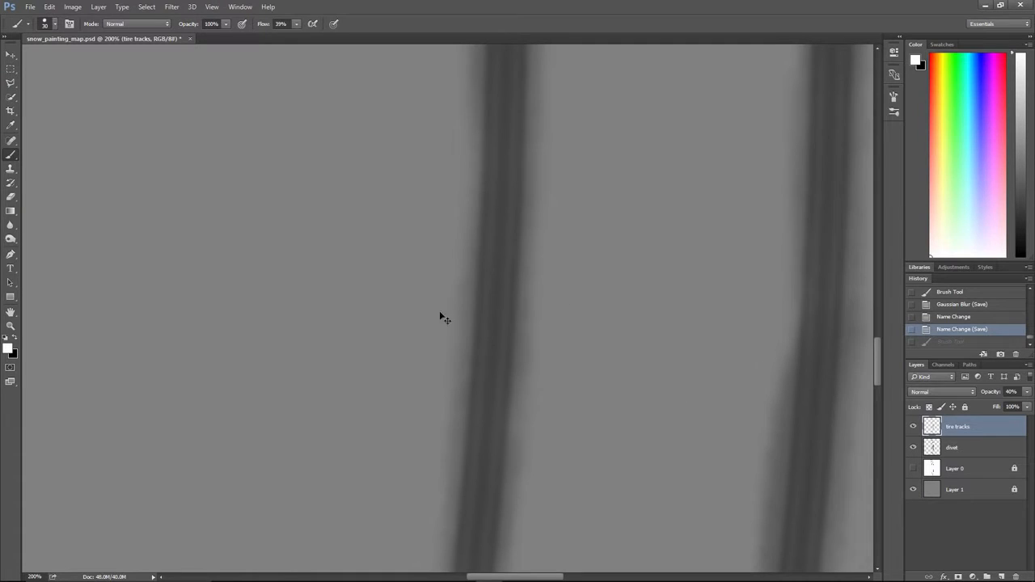
scroll(456, 305, "down", 3, "alt")
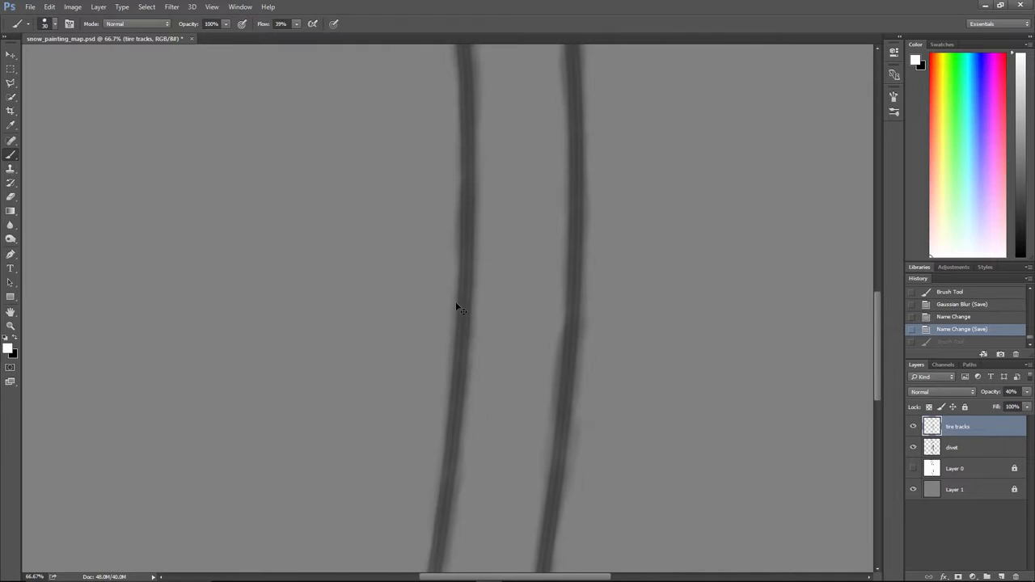
left_click(1001, 576)
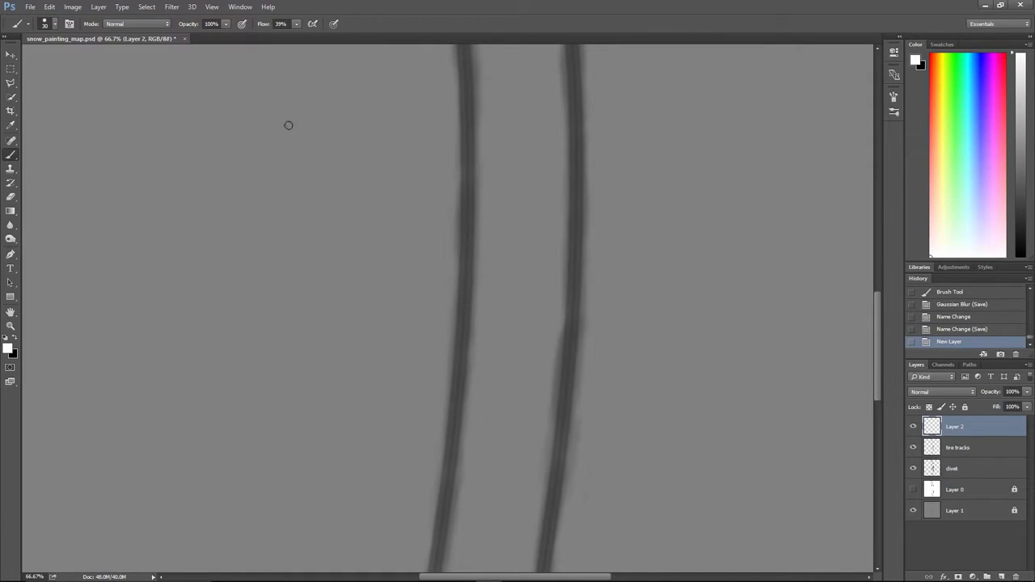
- Try white dabs with an 800 px brush preset beside the left track on the new layer
left_click(57, 24)
left_click(63, 184)
left_click_drag(265, 211, 343, 172)
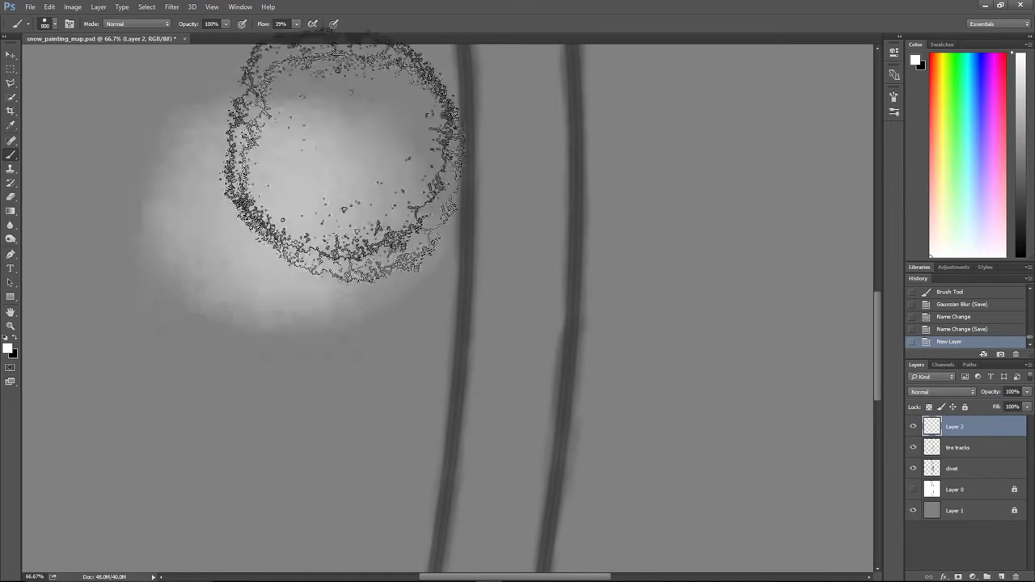
key("ctrl+alt+z")
key("ctrl+alt+z")
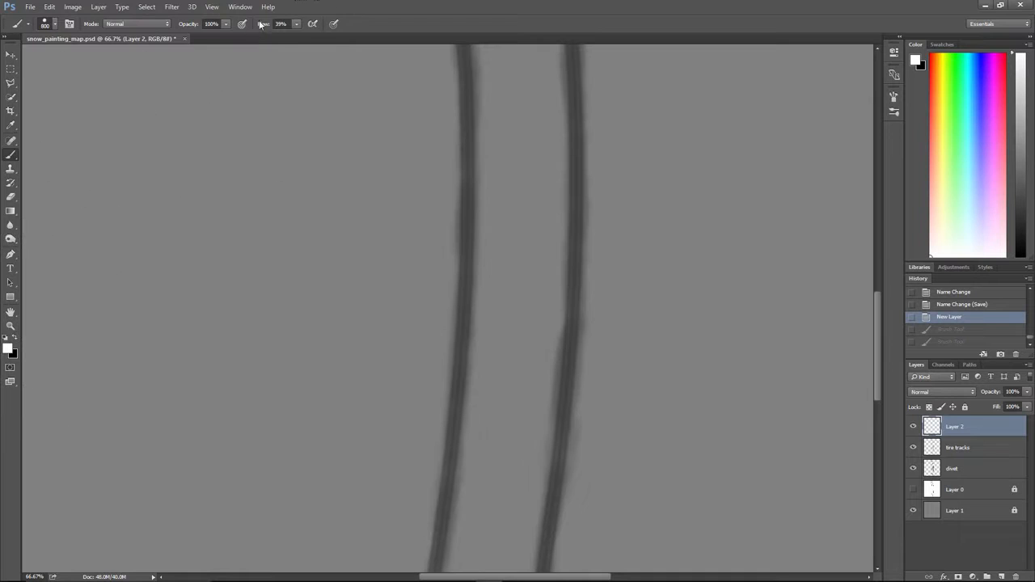
- Reduce the brush size to 150 px for painting beside the lower end of the left track
key("ctrl+plus")
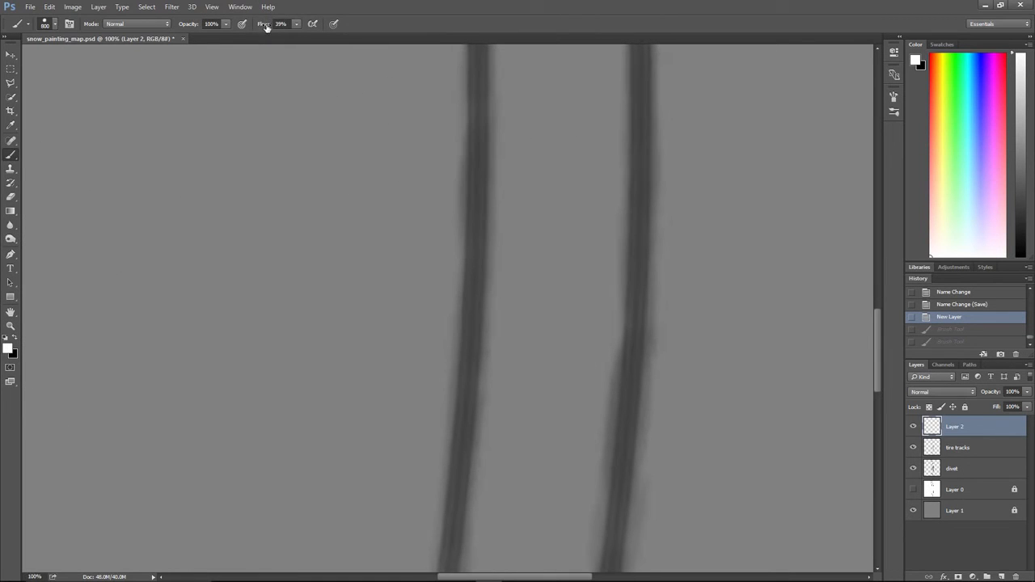
left_click_drag(413, 296, 440, 105)
left_click_drag(432, 395, 448, 300)
left_click_drag(454, 58, 457, 237)
key("bracketleft")
key("bracketleft")
key("bracketleft")
key("bracketleft")
key("bracketleft")
key("bracketleft")
key("bracketleft")
key("bracketleft")
key("bracketleft")
key("bracketleft")
key("bracketleft")
key("bracketleft")
key("bracketleft")
key("bracketleft")
key("bracketleft")
key("bracketleft")
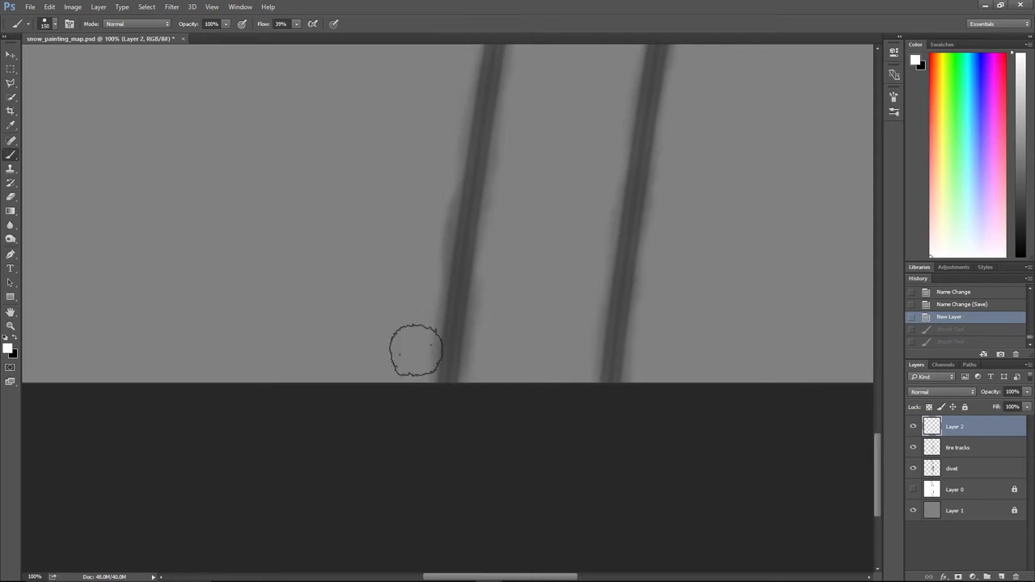
- Try white strokes along the outer edge of the left track's lower end, shrinking the brush to 50 px
mouse_move(415, 370)
left_mouse_down()
mouse_move(423, 376)
mouse_move(436, 287)
left_mouse_up()
key("ctrl+alt+z")
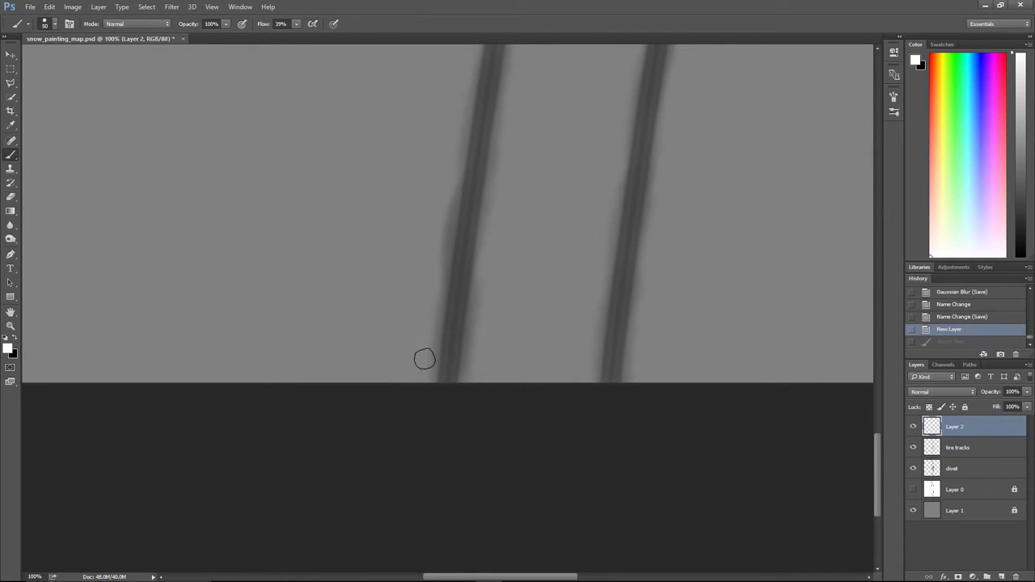
left_click_drag(420, 378, 425, 330)
left_click_drag(434, 248, 424, 314)
key("ctrl+alt+z")
key("ctrl+alt+z")
key("ctrl+alt+z")
key("ctrl+alt+z")
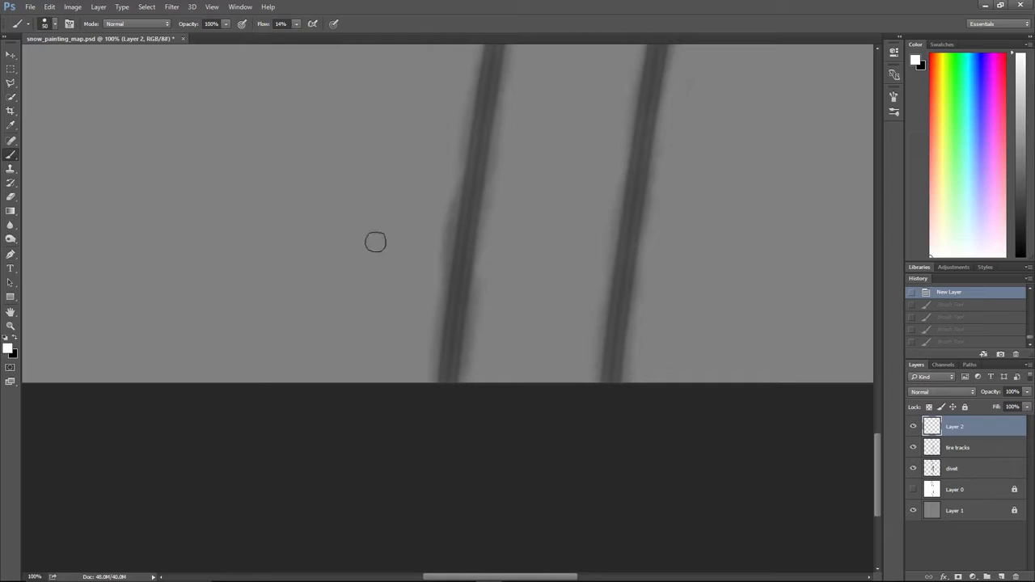
- Paint a soft white snow rim along the outer edge of the left track's lower part using 14% flow and 50% opacity
left_click_drag(420, 373, 441, 239)
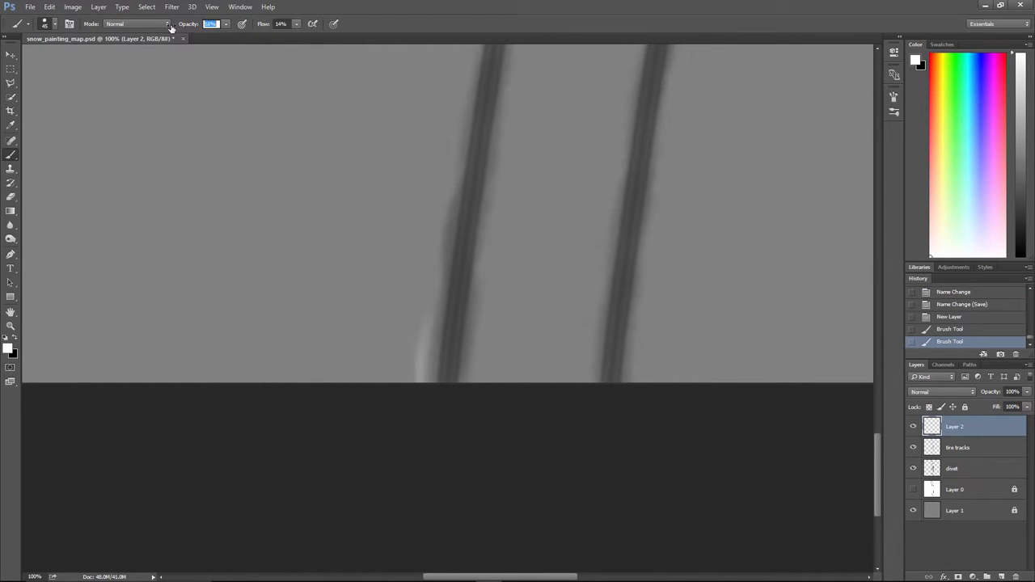
left_click_drag(415, 393, 428, 313)
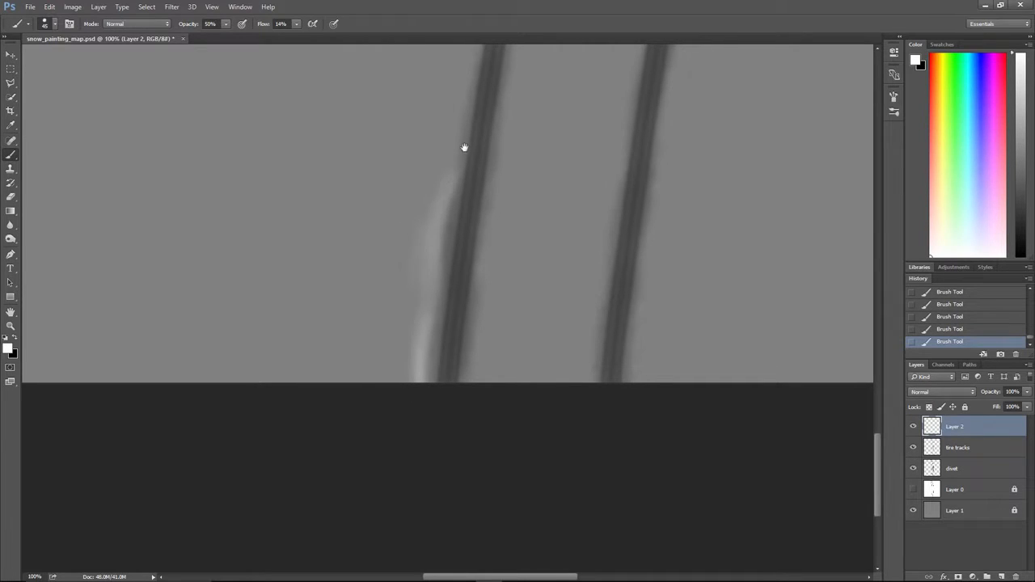
left_click_drag(465, 133, 434, 220)
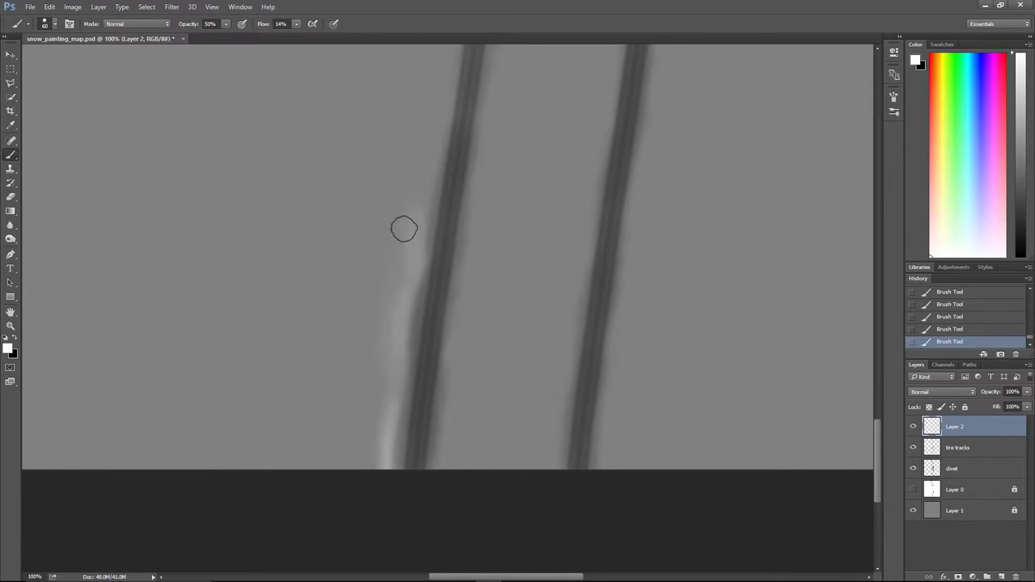
left_click(133, 25)
left_click(242, 65)
mouse_move(448, 117)
left_mouse_down()
mouse_move(413, 205)
mouse_move(396, 219)
mouse_move(397, 268)
left_mouse_up()
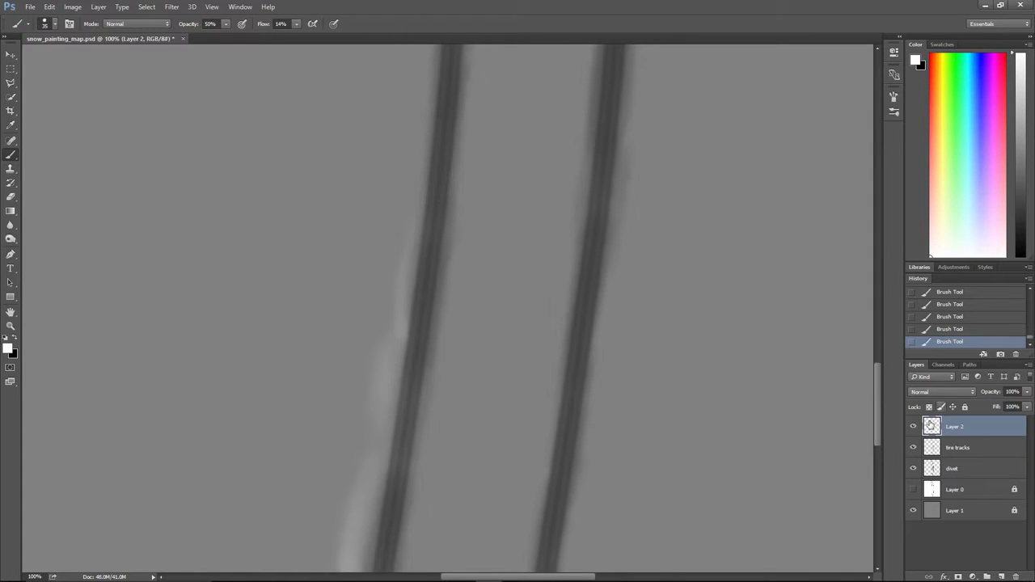
- Hide the tire tracks layer, set the divet layer's opacity to 100%, and make Layer 2 active again
left_click(914, 449)
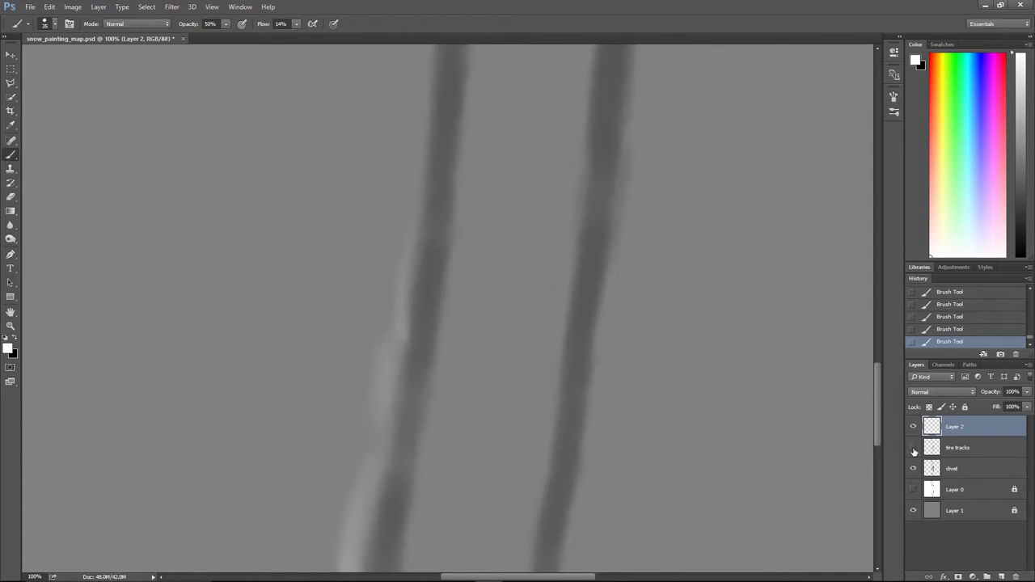
key("ctrl+plus")
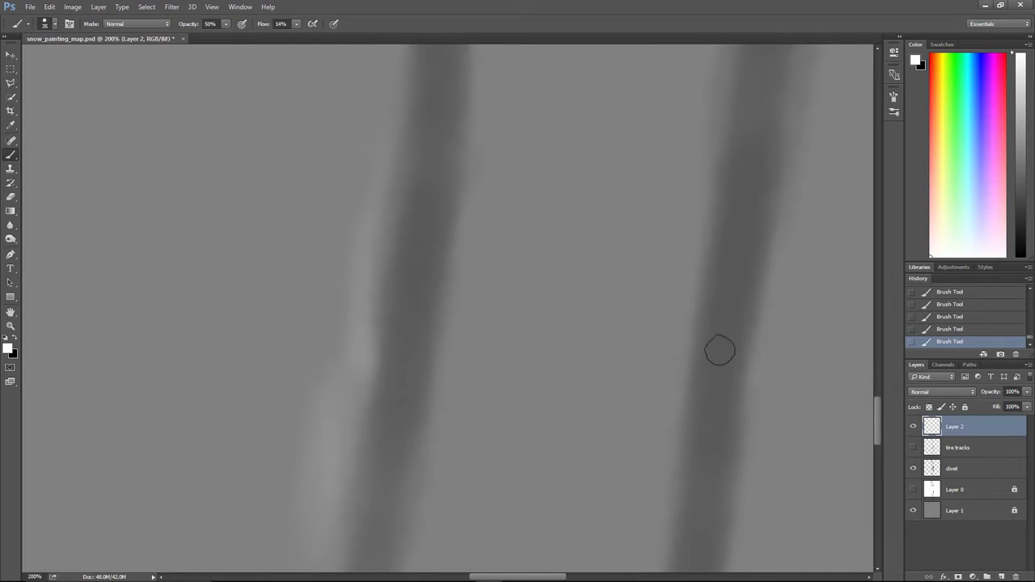
left_click(957, 476)
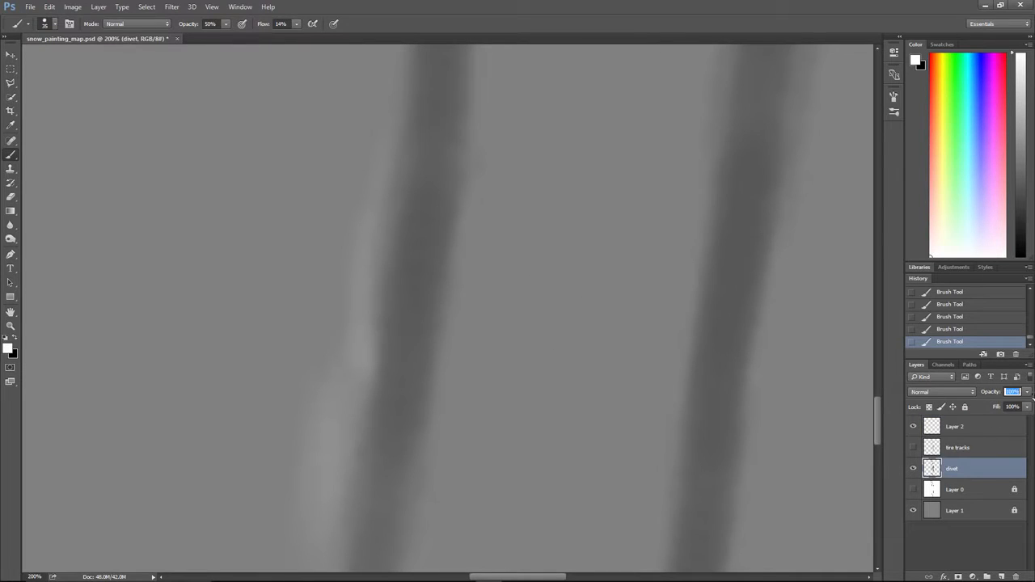
left_click_drag(1027, 395, 1032, 398)
left_click(970, 428)
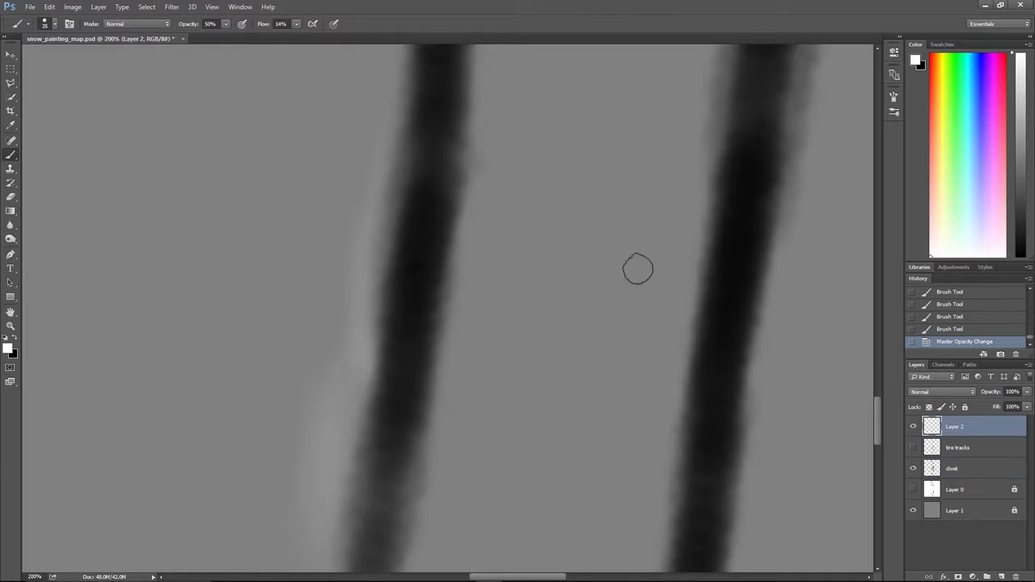
- Continue the faint white rim up the outer edge of the left track with a 35 px brush
left_click_drag(360, 192, 385, 236)
left_click_drag(392, 169, 381, 256)
left_click_drag(358, 306, 360, 170)
mouse_move(375, 118)
left_mouse_down()
mouse_move(360, 272)
mouse_move(359, 173)
left_mouse_up()
left_click_drag(344, 342, 357, 174)
mouse_move(380, 141)
left_mouse_down()
mouse_move(365, 286)
mouse_move(341, 376)
left_mouse_up()
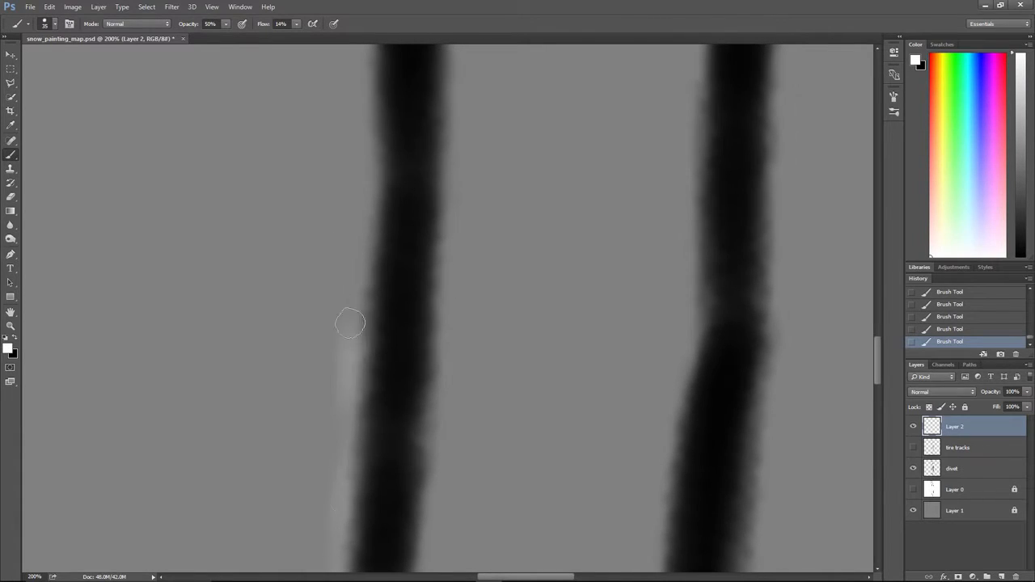
- Enlarge the brush and paint a wider, uneven white rim along the middle stretch of the left track's outer edge
key("bracketright")
mouse_move(358, 289)
left_mouse_down()
mouse_move(366, 155)
mouse_move(361, 313)
left_mouse_up()
key("bracketright")
key("bracketright")
left_click_drag(350, 355, 324, 207)
mouse_move(327, 379)
left_mouse_down()
mouse_move(314, 224)
mouse_move(345, 144)
mouse_move(356, 296)
mouse_move(356, 286)
mouse_move(339, 296)
mouse_move(317, 382)
mouse_move(332, 243)
mouse_move(347, 294)
left_mouse_up()
mouse_move(340, 241)
left_mouse_down()
mouse_move(321, 192)
mouse_move(333, 172)
mouse_move(341, 287)
left_mouse_up()
mouse_move(331, 162)
left_mouse_down()
mouse_move(349, 246)
mouse_move(330, 314)
mouse_move(319, 187)
mouse_move(372, 264)
left_mouse_up()
- Extend the soft white rim along the left track's outer edge above its middle with a 40 to 45 px brush
key("bracketleft")
key("bracketleft")
key("bracketleft")
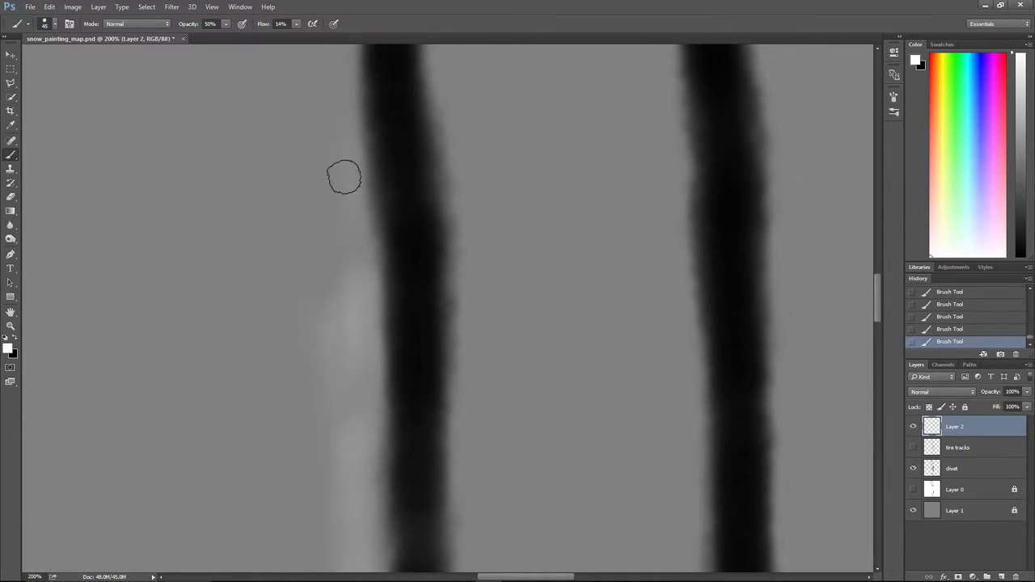
mouse_move(334, 145)
left_mouse_down()
mouse_move(353, 275)
mouse_move(351, 258)
left_mouse_up()
left_click_drag(359, 177, 368, 266)
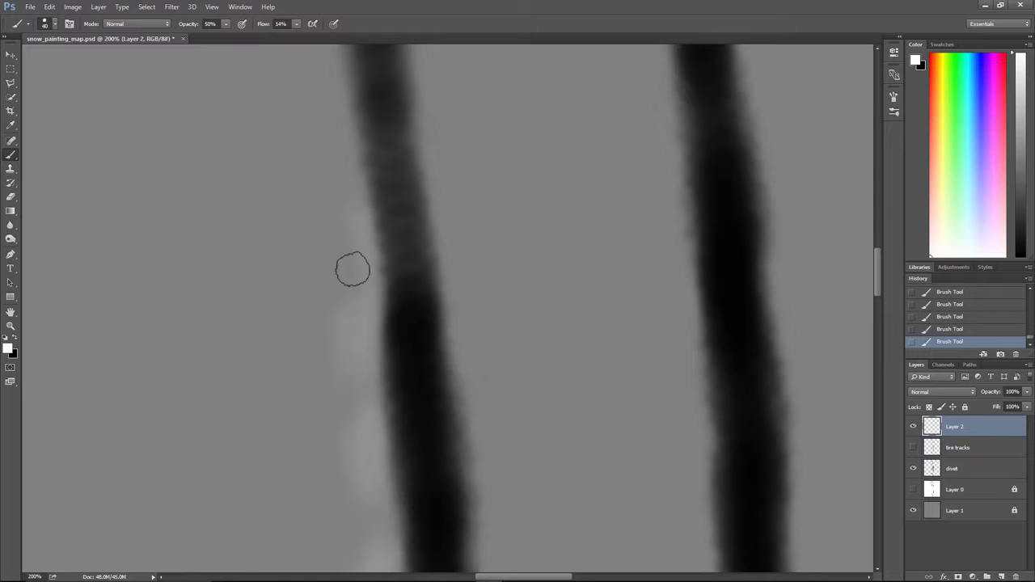
scroll(354, 259, "down", 3)
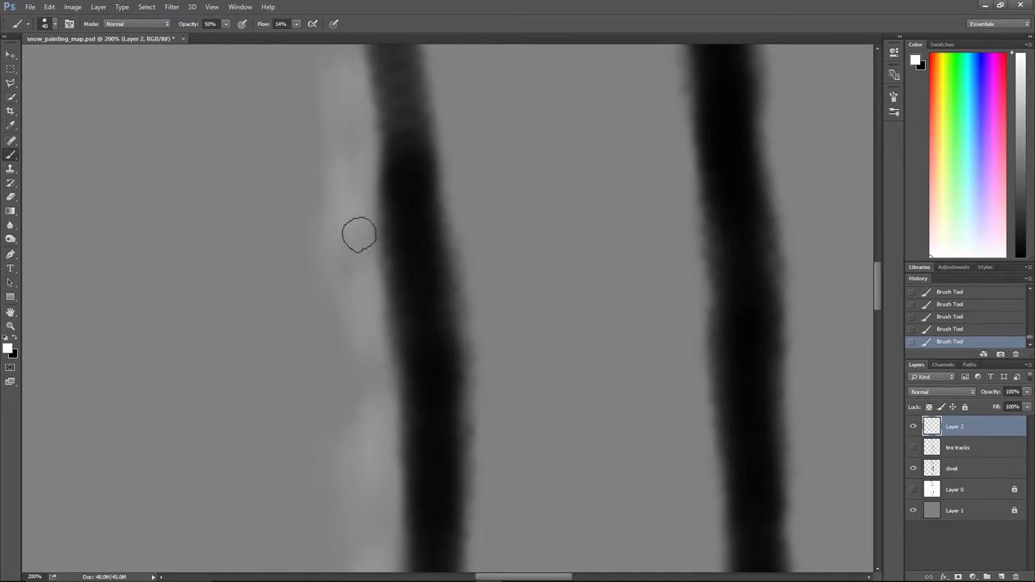
scroll(377, 298, "up", 4)
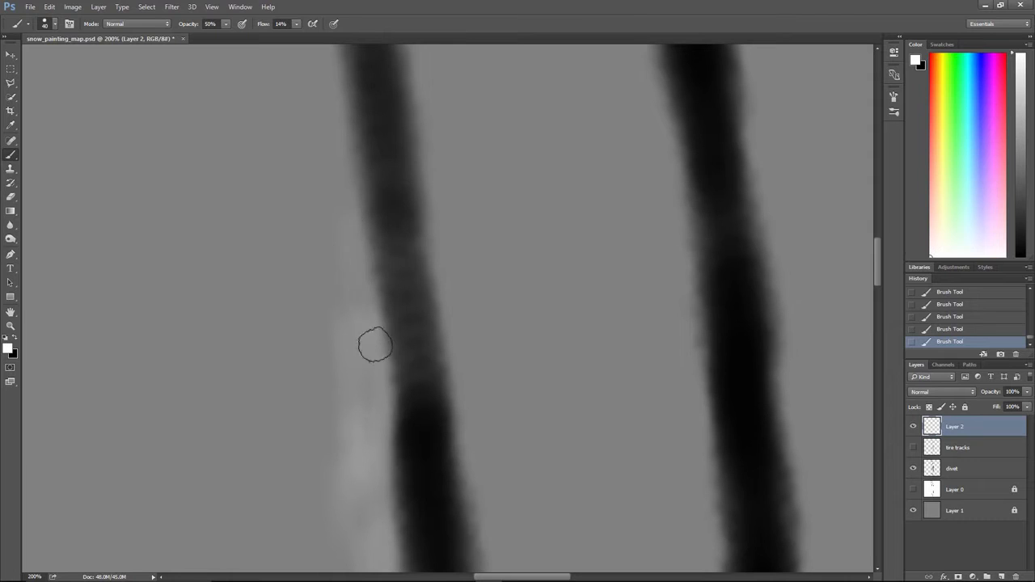
- Continue the white rim up the left track's outer edge, varying the brush between 20 and 35 px for unevenness
mouse_move(335, 230)
left_mouse_down()
mouse_move(345, 337)
mouse_move(312, 282)
mouse_move(342, 413)
mouse_move(335, 282)
left_mouse_up()
key("bracketright")
key("bracketright")
left_click_drag(345, 164, 354, 255)
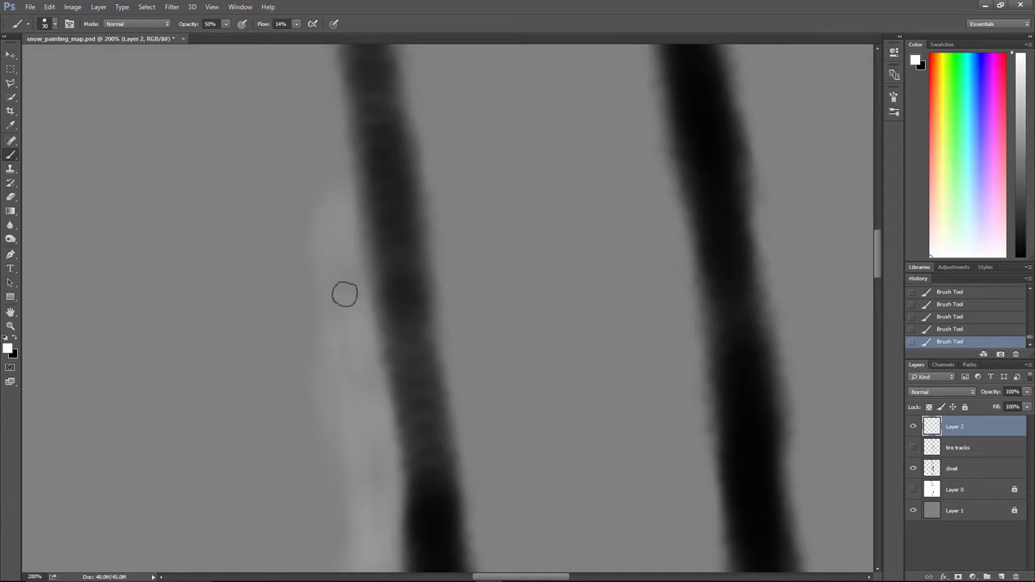
left_click_drag(355, 189, 370, 284)
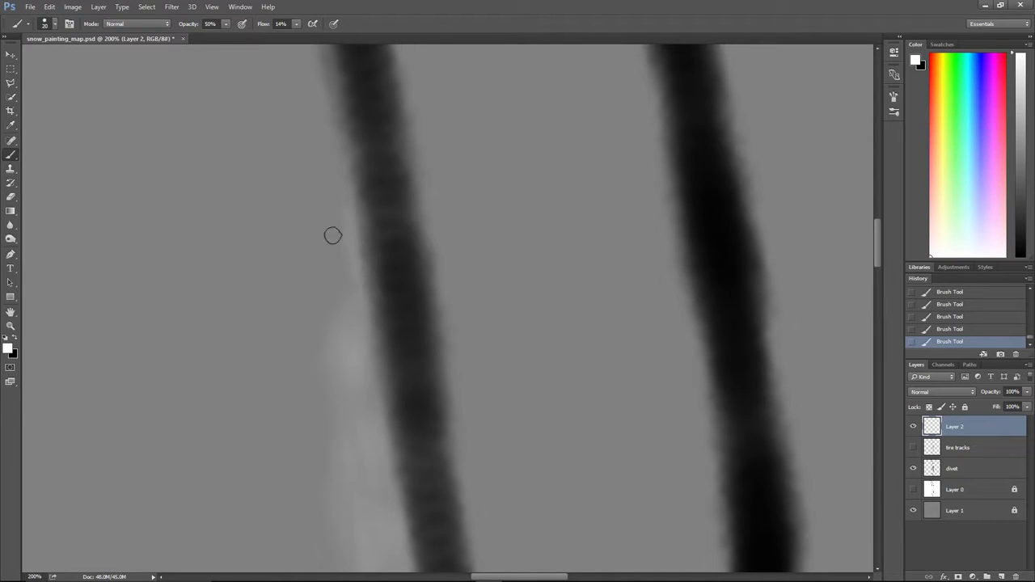
mouse_move(351, 329)
left_mouse_down()
mouse_move(317, 189)
mouse_move(351, 258)
mouse_move(349, 247)
mouse_move(334, 204)
mouse_move(336, 270)
left_mouse_up()
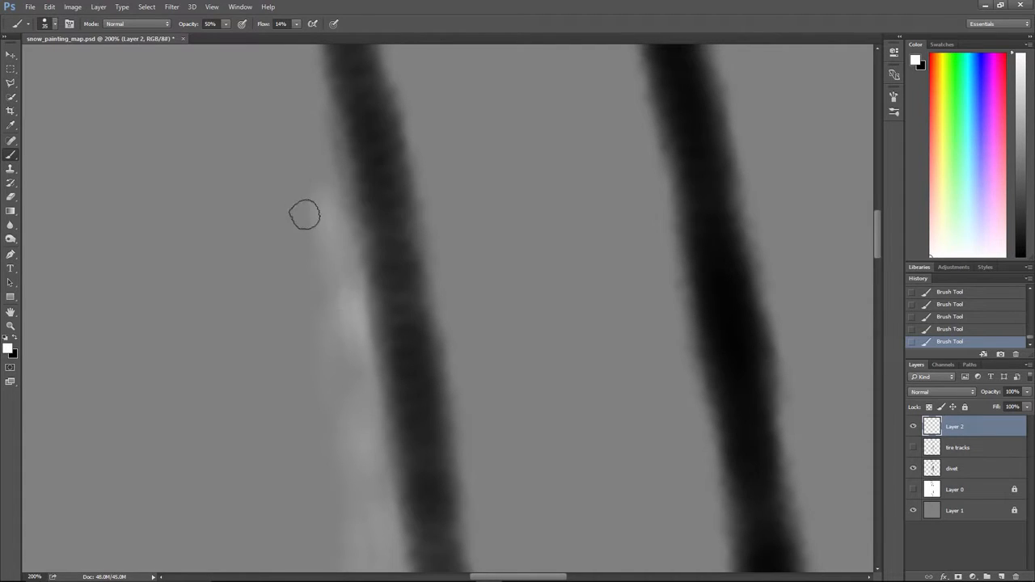
left_click_drag(336, 188, 342, 300)
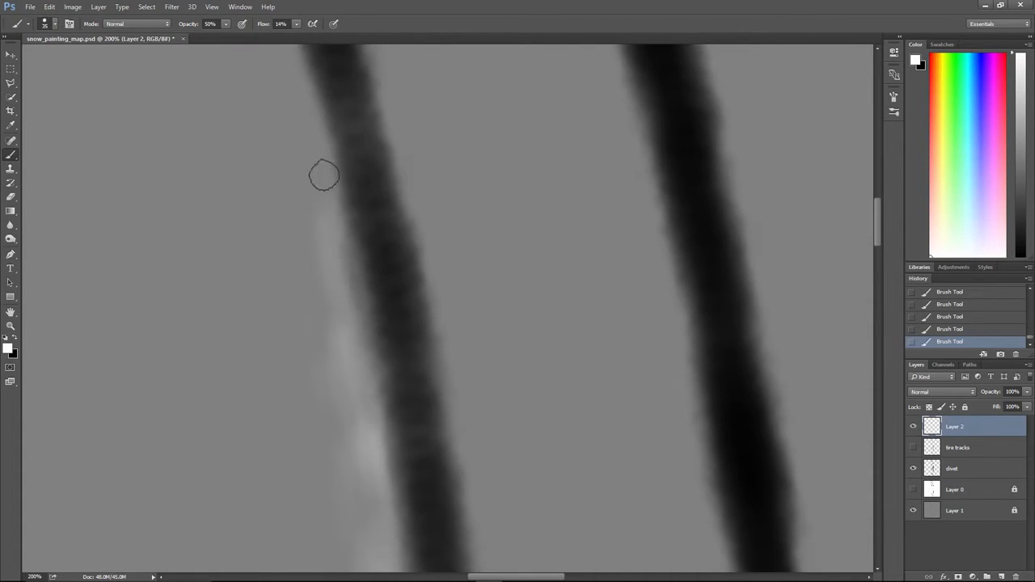
- Build up irregular white patches along the left track's outer edge in the upper part, varying the brush size
mouse_move(340, 201)
left_mouse_down()
mouse_move(353, 270)
mouse_move(317, 186)
left_mouse_up()
left_click_drag(338, 300, 309, 194)
key("bracketright")
key("bracketright")
key("bracketright")
key("bracketright")
mouse_move(312, 244)
left_mouse_down()
mouse_move(349, 435)
mouse_move(340, 349)
left_mouse_up()
left_click_drag(372, 199, 377, 303)
left_click_drag(336, 220, 342, 241)
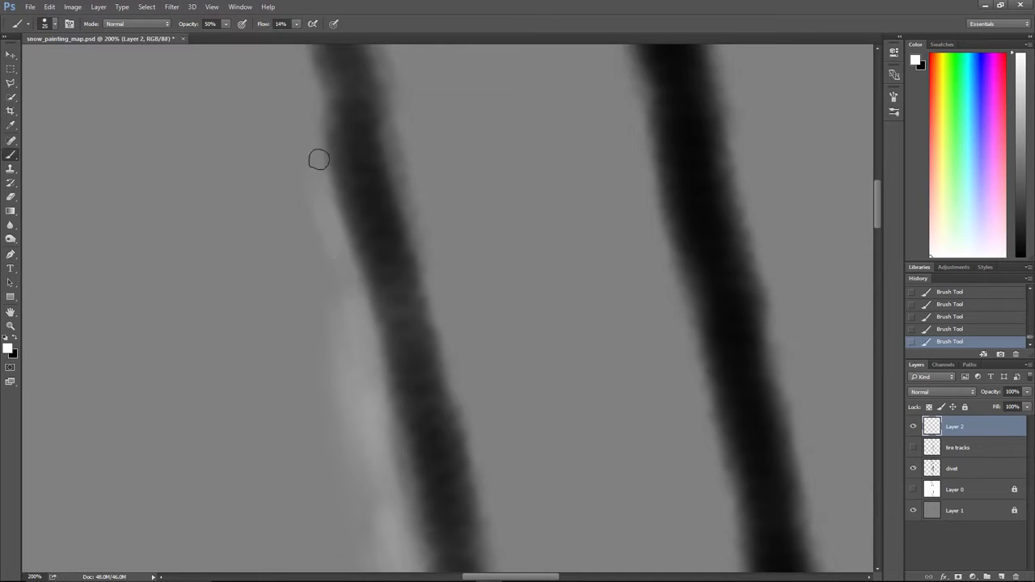
- Paint a narrow white rim close against the left track's outer edge with a 25 px brush, continuing upward
left_click_drag(327, 204, 355, 313)
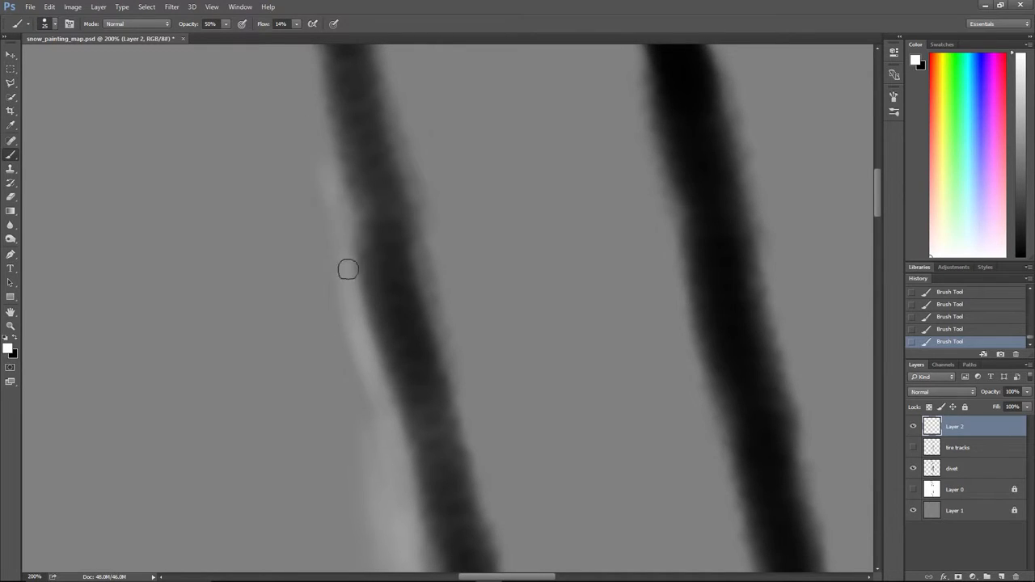
mouse_move(326, 230)
left_mouse_down()
mouse_move(307, 202)
mouse_move(378, 424)
left_mouse_up()
left_click_drag(357, 266, 384, 388)
mouse_move(330, 183)
left_mouse_down()
mouse_move(367, 329)
mouse_move(313, 222)
mouse_move(340, 310)
mouse_move(376, 323)
left_mouse_up()
left_click_drag(333, 217, 365, 339)
left_click_drag(319, 169, 358, 291)
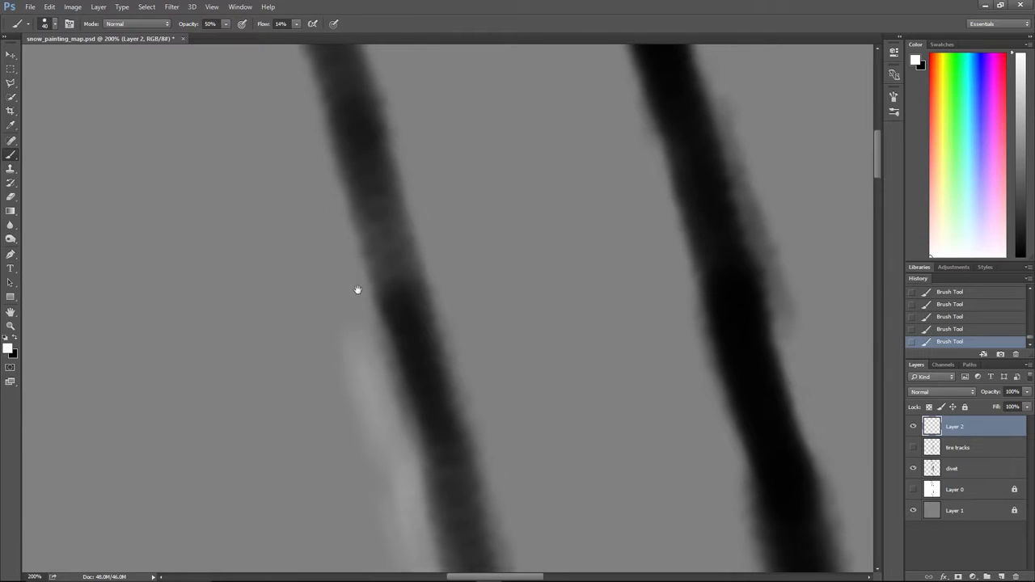
- Paint the white rim toward the left track's upper end with 35 to 40 px strokes of uneven width
key("bracketleft")
key("bracketright")
key("bracketright")
key("bracketright")
left_click_drag(317, 221, 347, 351)
mouse_move(307, 142)
left_mouse_down()
mouse_move(353, 298)
mouse_move(346, 285)
left_mouse_up()
left_click_drag(323, 194, 369, 334)
key("bracketleft")
key("bracketleft")
key("bracketleft")
key("bracketright")
key("bracketright")
left_click_drag(305, 227, 323, 301)
left_click_drag(315, 157, 370, 315)
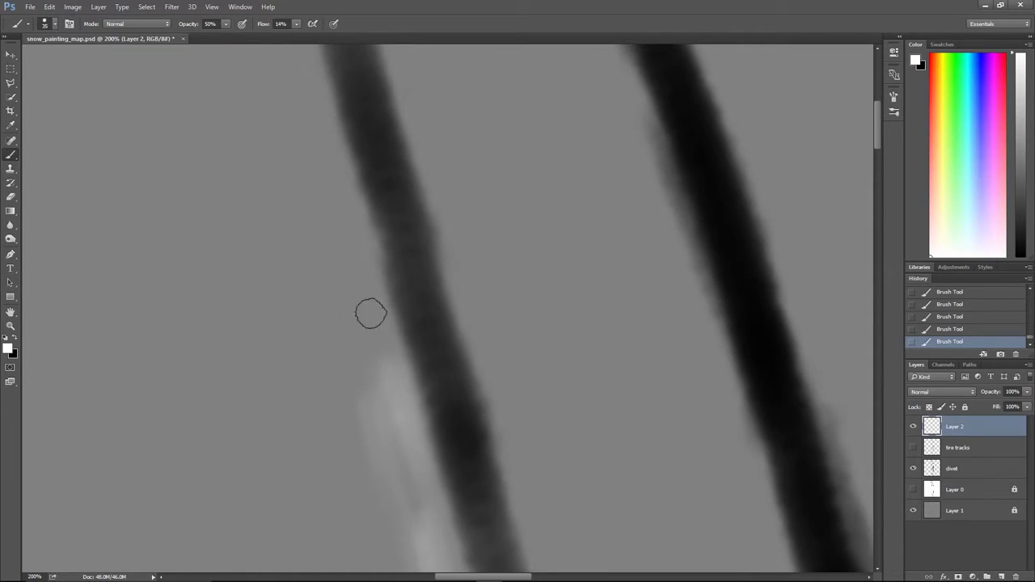
left_click_drag(352, 263, 401, 369)
- Add faint white strokes to the rim at the very top end of the left track's outer edge
key("ctrl+minus")
key("ctrl+minus")
key("ctrl+plus")
key("ctrl+plus")
key("ctrl+plus")
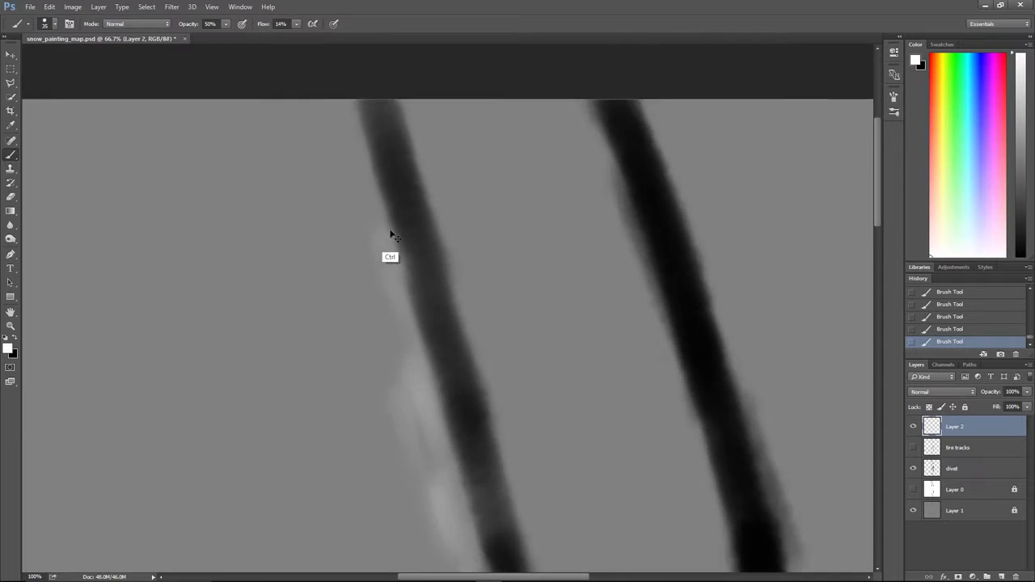
left_click_drag(331, 210, 358, 270)
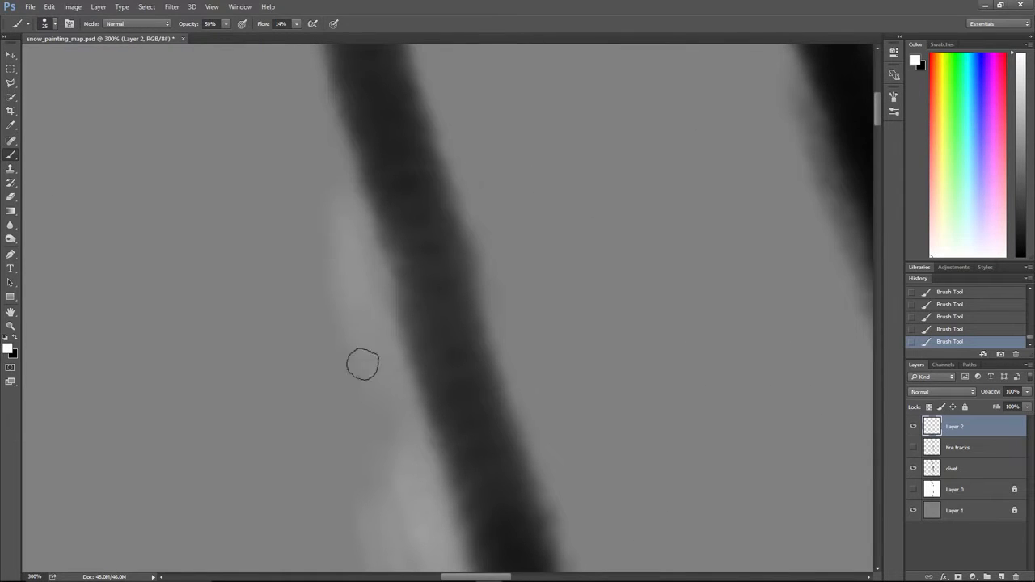
left_click_drag(314, 170, 344, 212)
- Undo the last rim stroke on Layer 2
key("ctrl+minus")
key("ctrl+minus")
key("ctrl+minus")
key("ctrl+minus")
key("ctrl+minus")
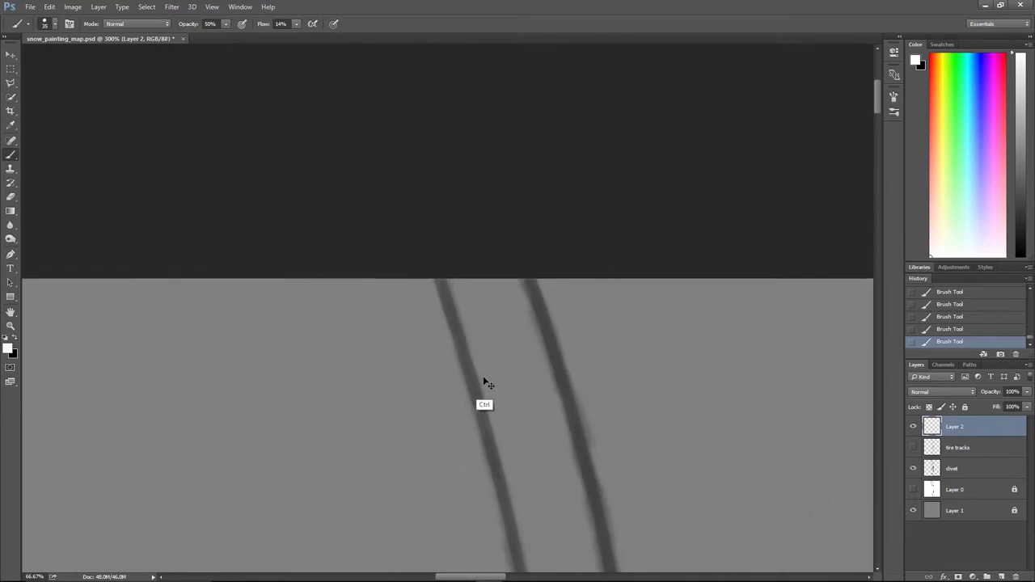
key("ctrl+minus")
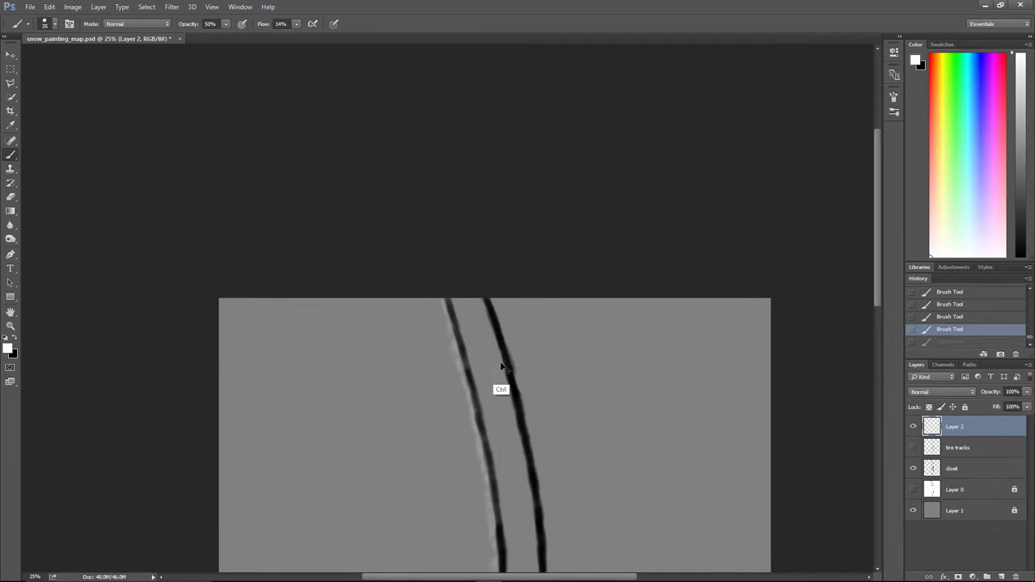
key("ctrl+z")
- Add a layer mask to Layer 2 and choose the 1000 px textured splatter brush
key("ctrl+plus")
key("ctrl+plus")
key("ctrl+plus")
left_click_drag(487, 341, 514, 113)
mouse_move(483, 360)
left_mouse_down()
mouse_move(540, 157)
mouse_move(518, 183)
left_mouse_up()
key("ctrl+plus")
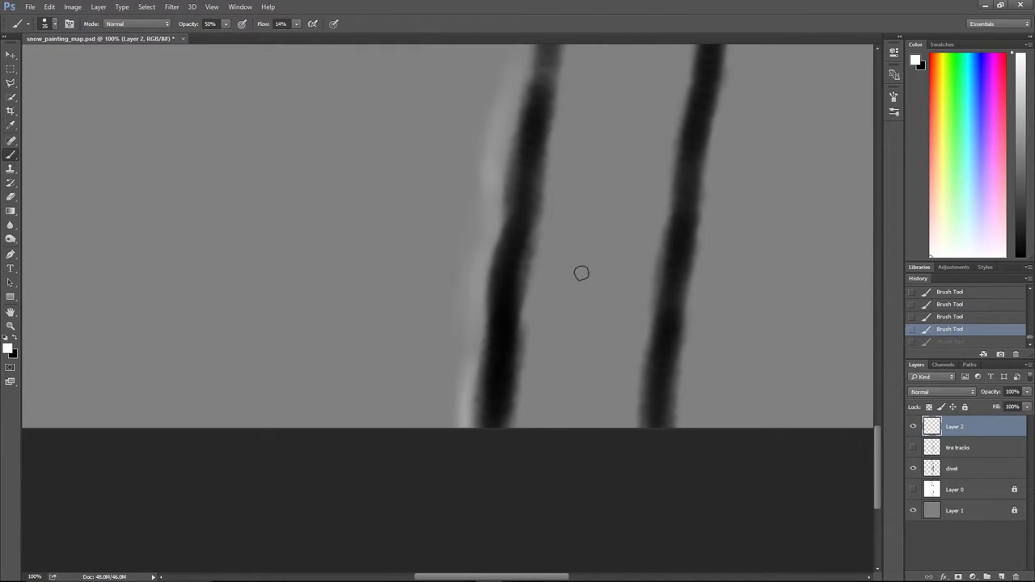
left_click(958, 577)
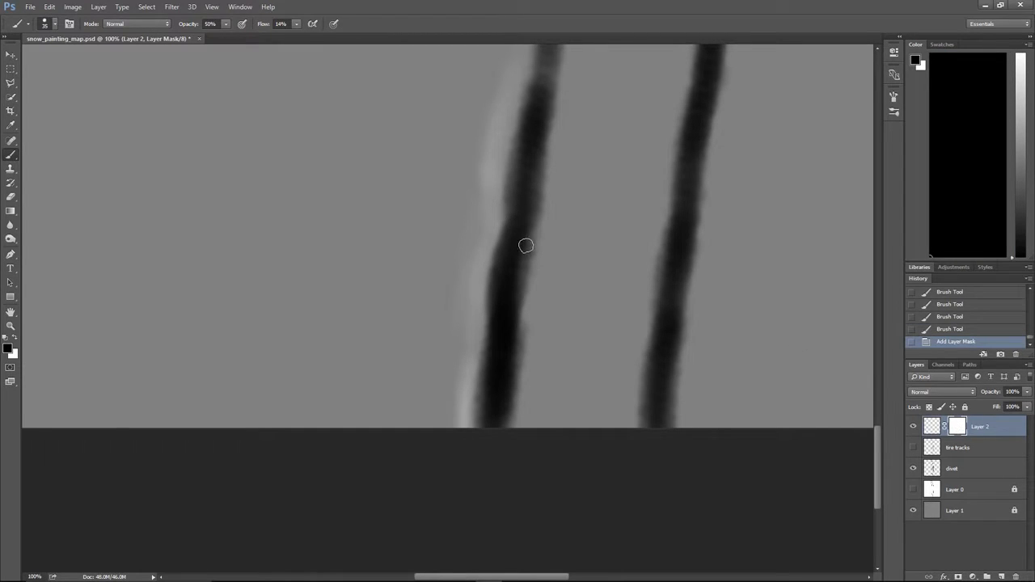
left_click(54, 26)
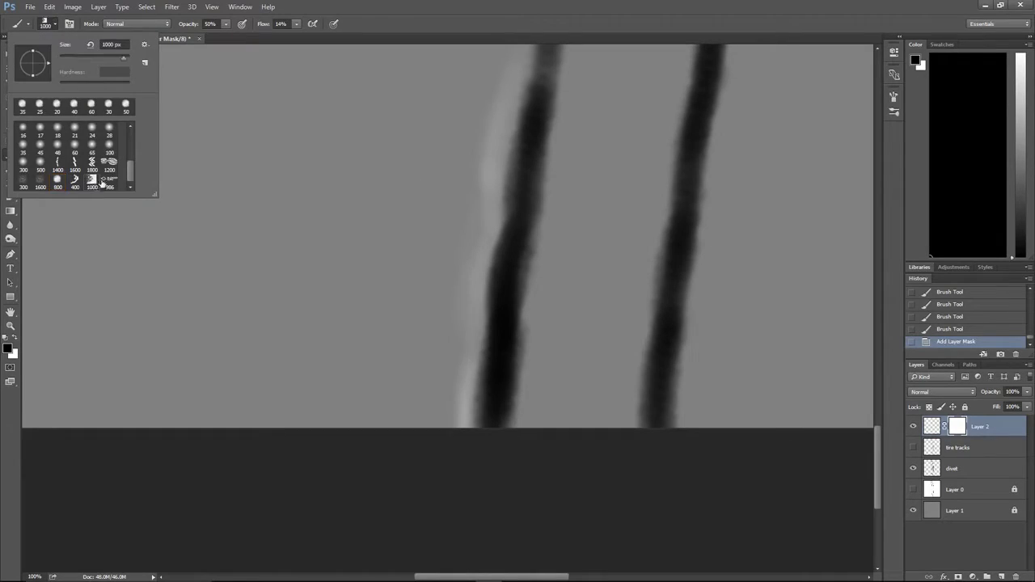
left_click(348, 165)
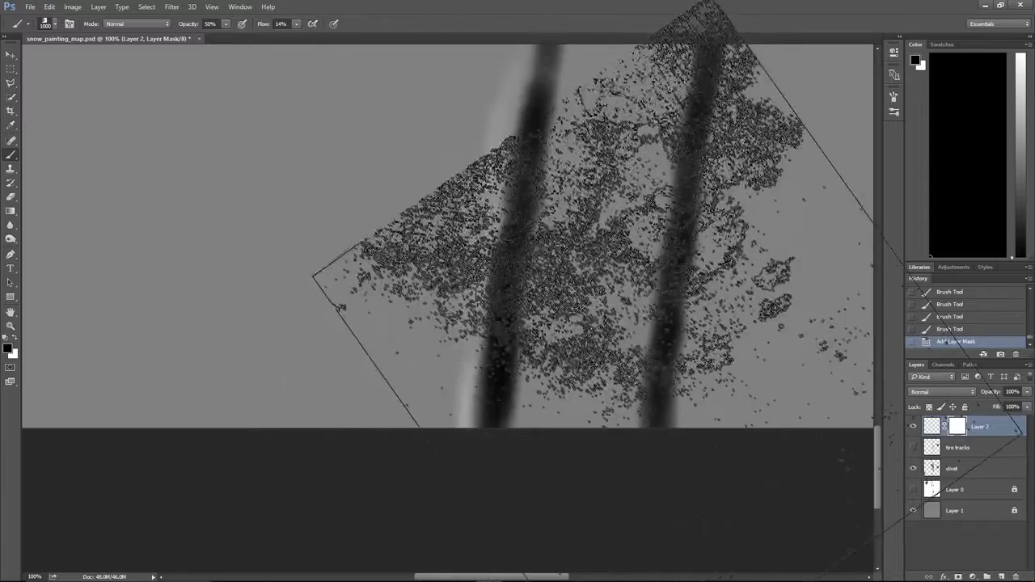
- Shrink the textured brush to 45 px and make a black dab on Layer 2's mask
key("bracketleft")
key("bracketleft")
key("bracketleft")
key("bracketleft")
key("bracketleft")
key("bracketleft")
key("bracketleft")
key("bracketleft")
key("bracketleft")
key("bracketleft")
key("bracketleft")
key("bracketleft")
key("bracketleft")
key("bracketleft")
key("bracketleft")
key("bracketleft")
key("bracketleft")
key("bracketleft")
key("bracketleft")
left_click(361, 241)
- Try the textured brush in white on a new layer, and undo both the test strokes and the layer
left_click(1002, 575)
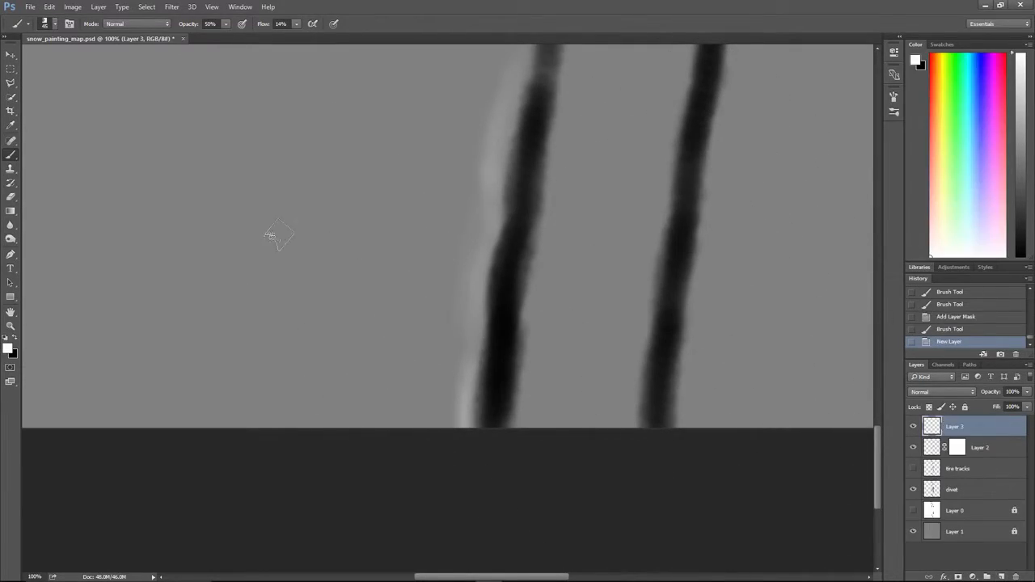
mouse_move(275, 243)
left_mouse_down()
mouse_move(327, 206)
mouse_move(303, 196)
mouse_move(331, 234)
left_mouse_up()
key("ctrl+z")
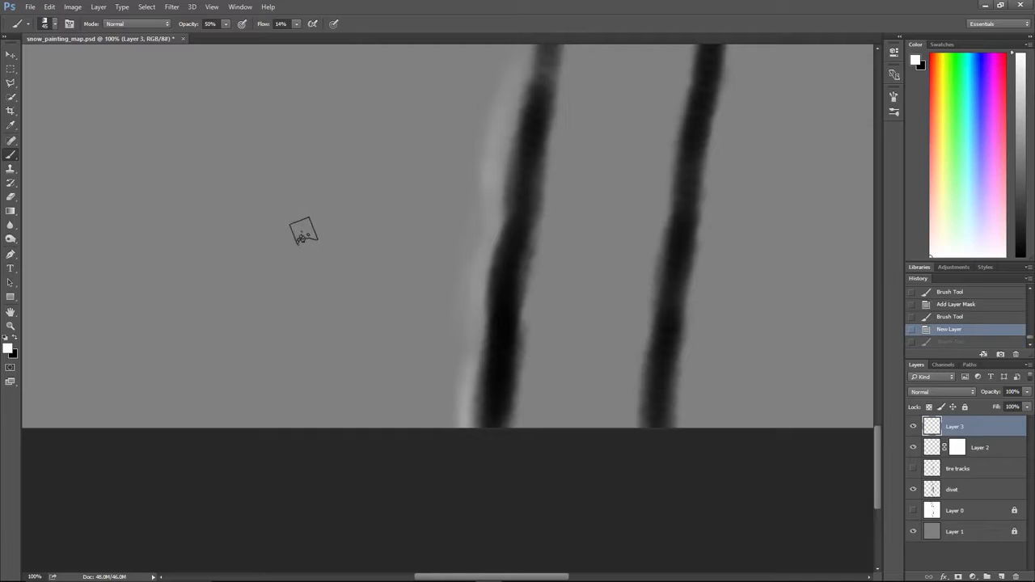
mouse_move(358, 143)
left_mouse_down()
mouse_move(138, 286)
mouse_move(301, 241)
mouse_move(346, 323)
mouse_move(270, 224)
mouse_move(501, 139)
mouse_move(489, 170)
left_mouse_up()
key("ctrl+z")
key("bracketleft")
key("bracketleft")
key("bracketleft")
key("bracketleft")
key("bracketleft")
key("bracketleft")
key("ctrl+z")
- On Layer 2's mask, break up the rim at the left track's bottom end in black with a 45 to 70 px textured brush
left_click(957, 426)
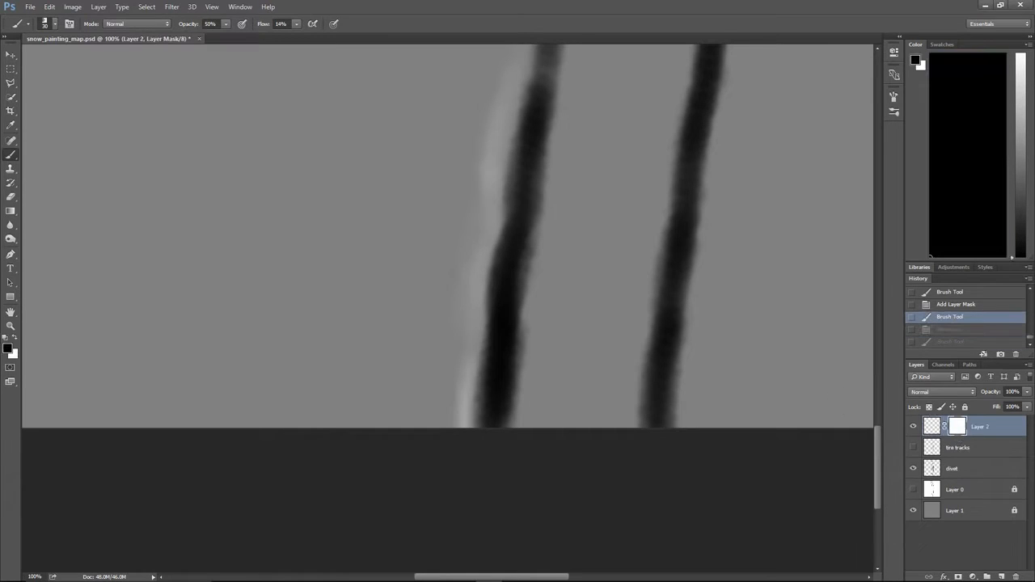
key("bracketright")
key("bracketright")
left_click_drag(456, 330, 473, 353)
key("ctrl+plus")
key("ctrl+plus")
key("ctrl+plus")
key("ctrl+plus")
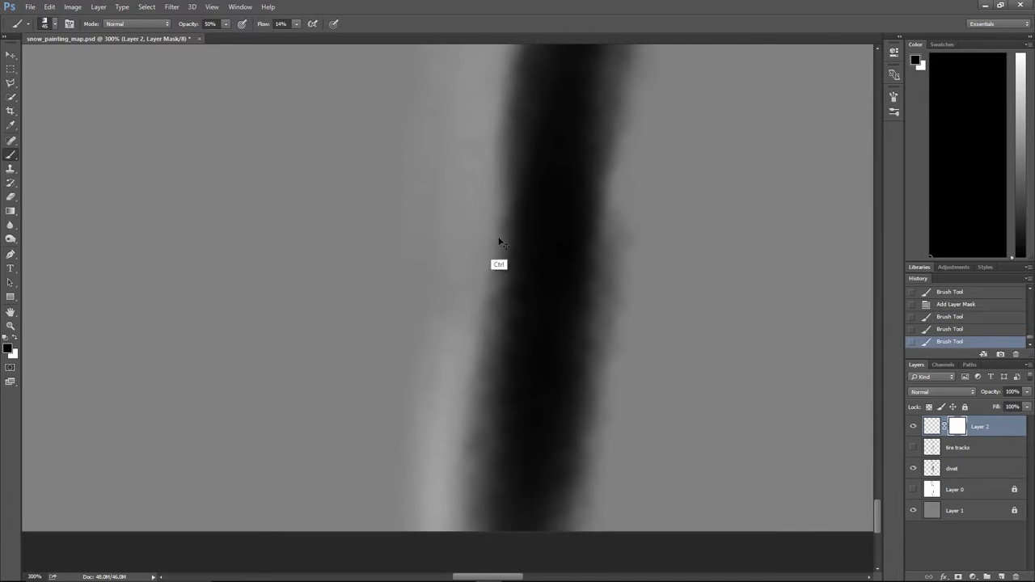
key("bracketright")
key("bracketright")
key("bracketright")
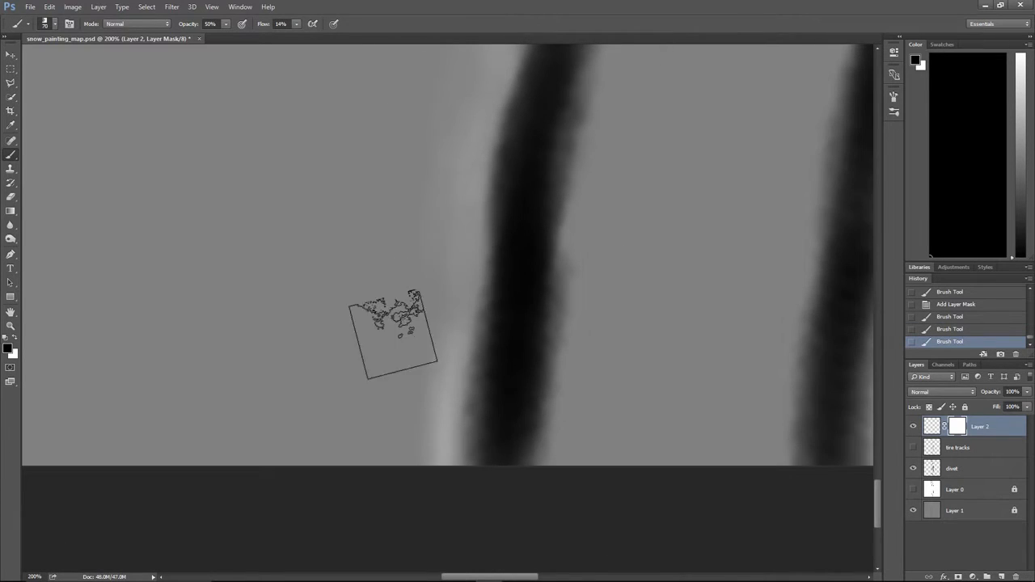
left_click_drag(459, 332, 459, 362)
left_click_drag(523, 169, 439, 392)
mouse_move(453, 140)
left_mouse_down()
mouse_move(410, 305)
mouse_move(408, 292)
left_mouse_up()
- Roughen the next stretch of the left rim on the mask with the textured brush reduced to about 50 px
key("bracketleft")
key("bracketleft")
key("bracketleft")
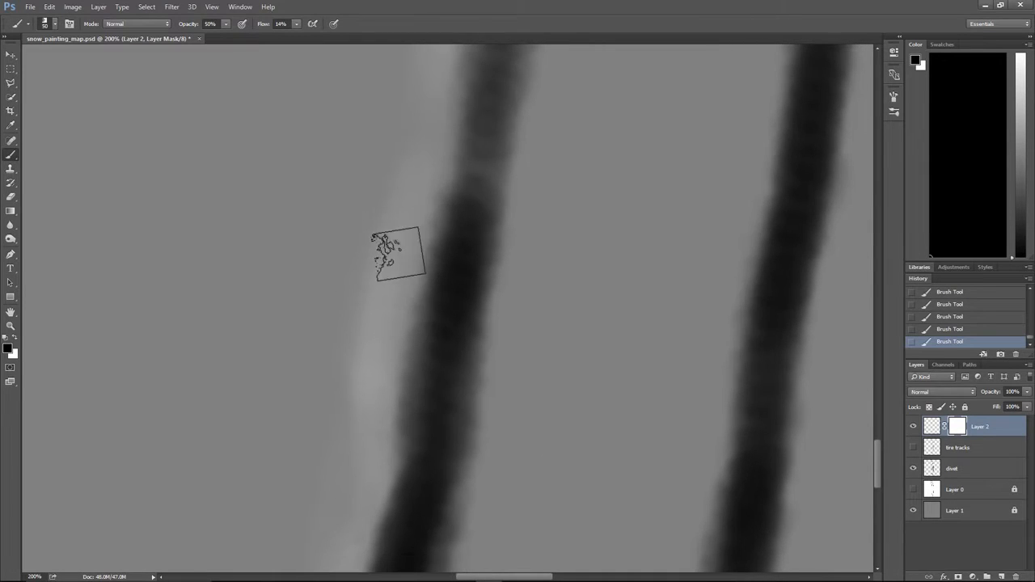
left_click_drag(407, 331, 419, 439)
left_click_drag(444, 288, 423, 363)
left_click(914, 448)
left_click(914, 447)
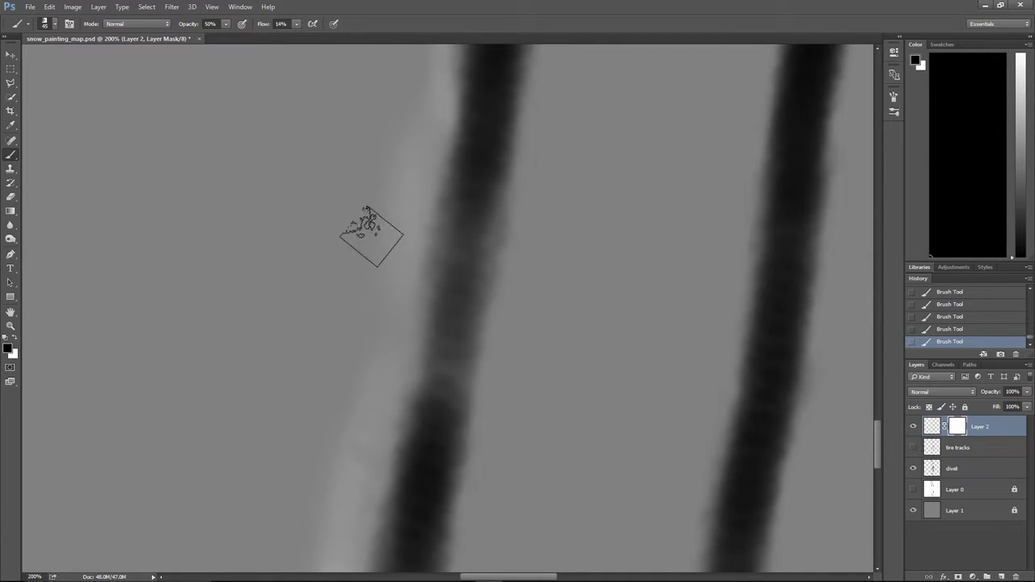
- Enlarge the textured brush to 70 px, raise its flow to 100%, and mask out bits of the lower left rim
key("bracketright")
key("bracketright")
key("bracketright")
mouse_move(413, 168)
left_mouse_down()
mouse_move(421, 198)
mouse_move(411, 349)
mouse_move(375, 437)
left_mouse_up()
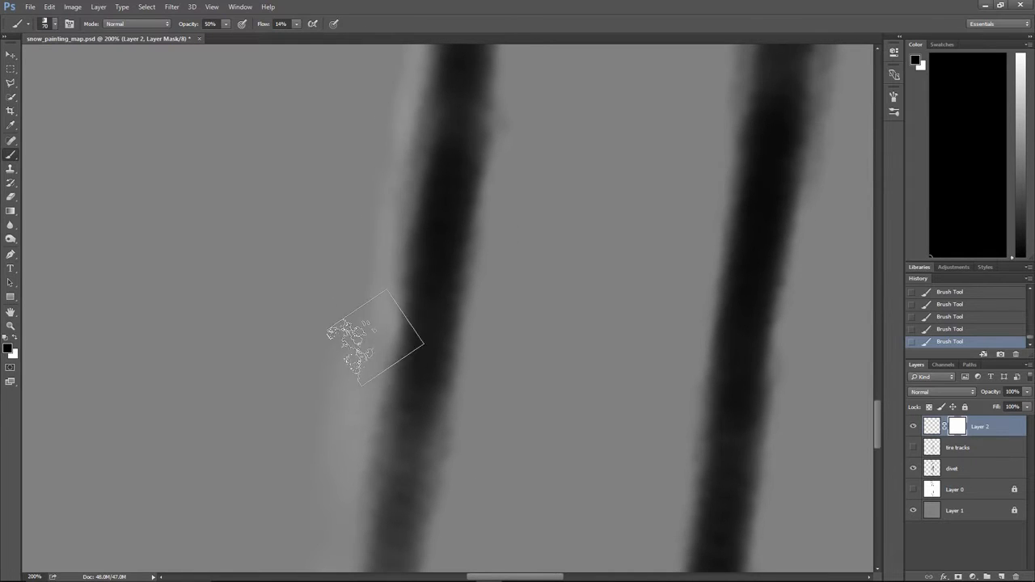
left_click_drag(305, 29, 317, 30)
left_click_drag(364, 247, 333, 414)
left_click_drag(378, 228, 337, 495)
left_click_drag(438, 172, 393, 410)
left_click_drag(374, 175, 376, 375)
- Continue breaking up the rim's outer side on the mask, working up to the middle of the left track
left_click_drag(468, 203, 458, 404)
left_click_drag(383, 154, 371, 347)
left_click_drag(394, 116, 369, 493)
left_click_drag(451, 113, 421, 361)
left_click_drag(351, 129, 364, 315)
left_click_drag(390, 93, 407, 319)
left_click_drag(368, 202, 359, 351)
left_click_drag(371, 153, 354, 323)
left_click_drag(372, 120, 362, 392)
left_click_drag(345, 179, 352, 382)
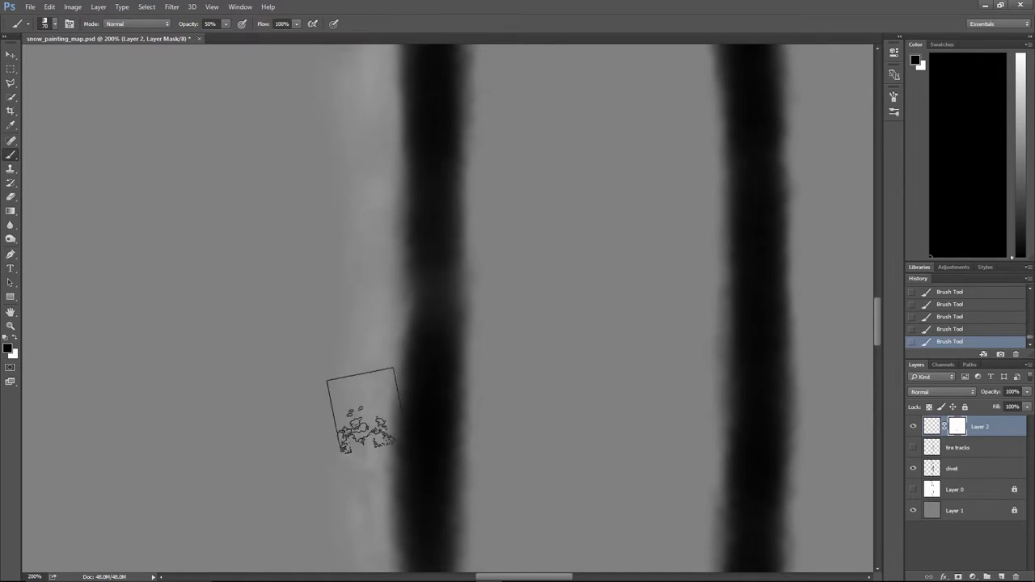
- Erode the left rim on the mask from the track's middle into its upper half at 100% flow
left_click_drag(390, 208, 394, 411)
left_click_drag(349, 266, 379, 473)
mouse_move(369, 174)
left_mouse_down()
mouse_move(399, 321)
mouse_move(392, 382)
left_mouse_up()
left_click_drag(354, 193, 367, 418)
left_click_drag(366, 154, 375, 366)
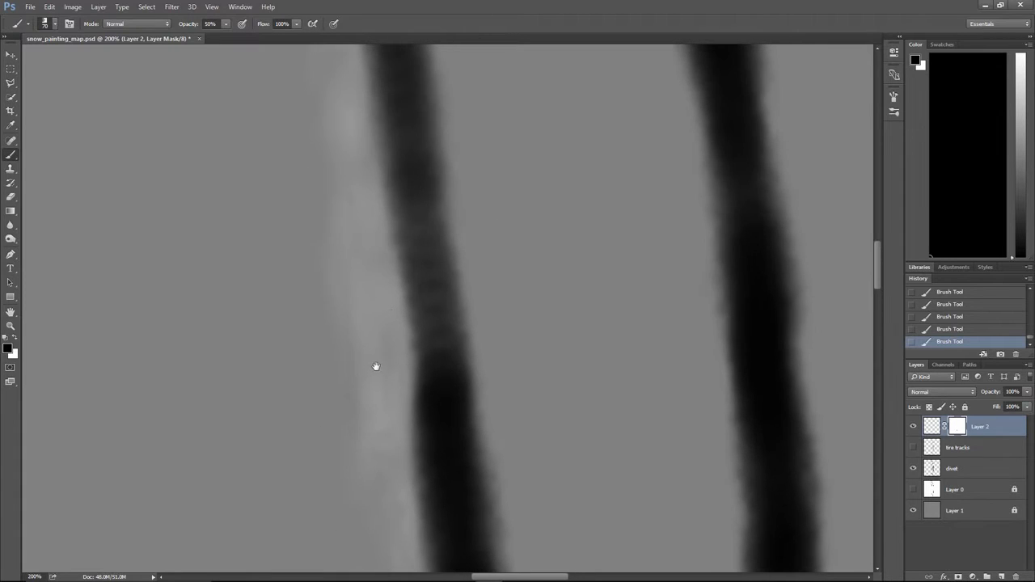
- Erode the outer side of the left rim on the mask along the next stretch of the left track's upper half
mouse_move(339, 224)
left_mouse_down()
mouse_move(369, 348)
mouse_move(354, 413)
left_mouse_up()
left_click_drag(365, 254, 371, 468)
mouse_move(333, 220)
left_mouse_down()
mouse_move(365, 284)
mouse_move(353, 329)
left_mouse_up()
left_click_drag(318, 180, 351, 327)
left_click_drag(345, 229, 378, 425)
mouse_move(341, 367)
left_mouse_down()
mouse_move(392, 425)
mouse_move(400, 363)
left_mouse_up()
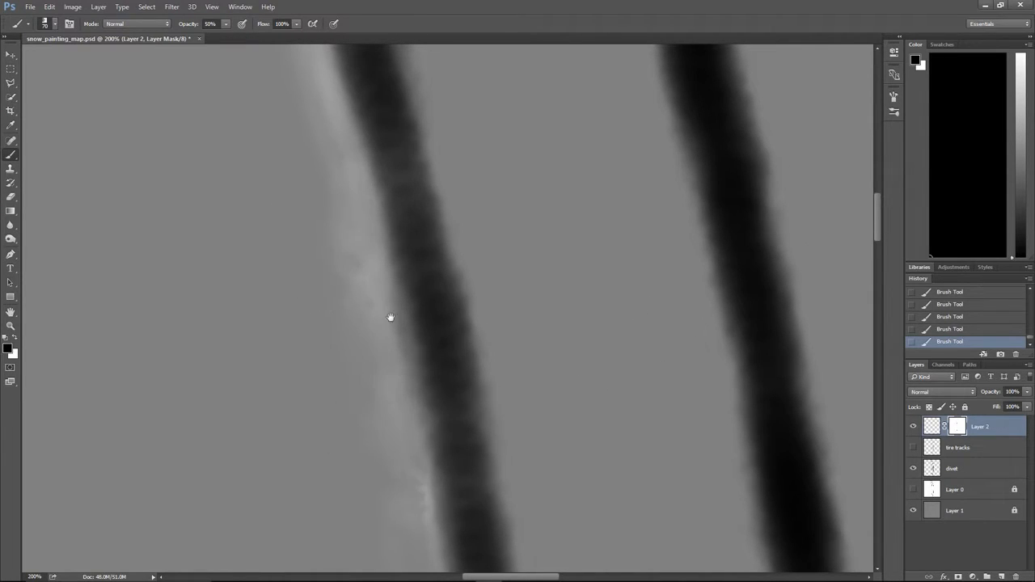
- Continue breaking up the left rim on the mask with the 70 px textured brush up towards the track's upper end
left_click_drag(365, 235, 429, 472)
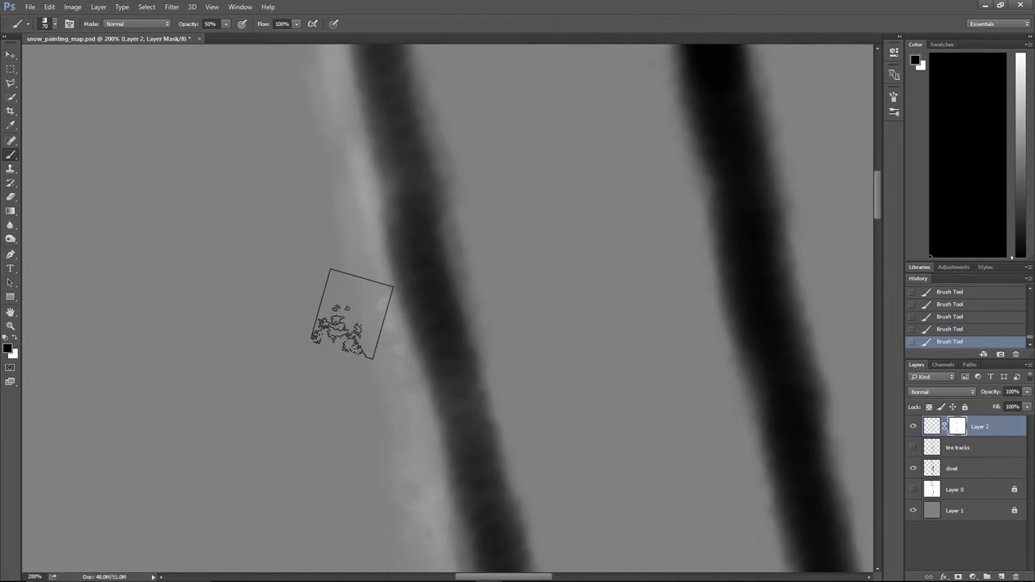
left_click_drag(365, 149, 395, 293)
left_click_drag(393, 356, 372, 395)
left_click_drag(369, 247, 377, 296)
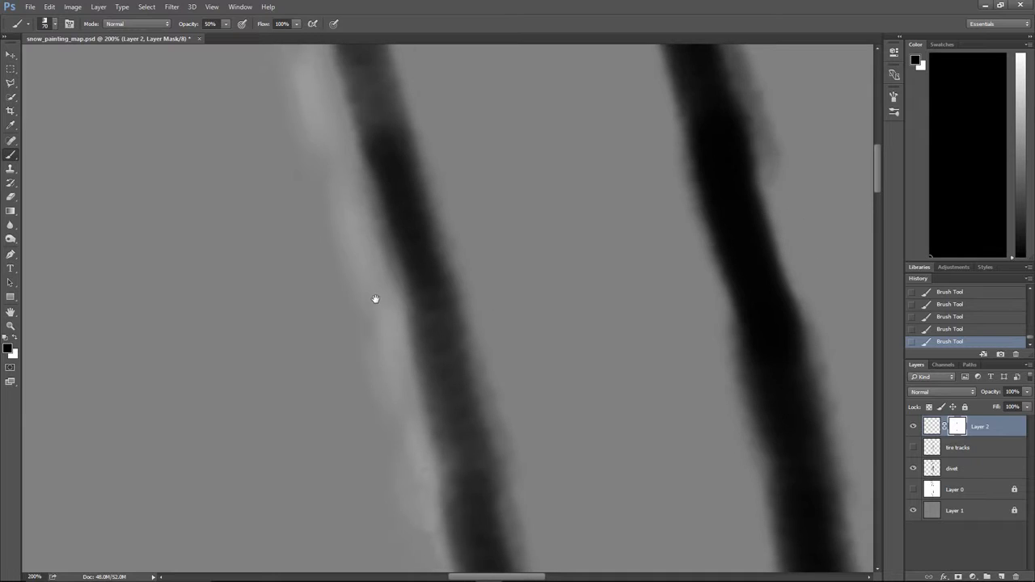
left_click_drag(327, 164, 371, 322)
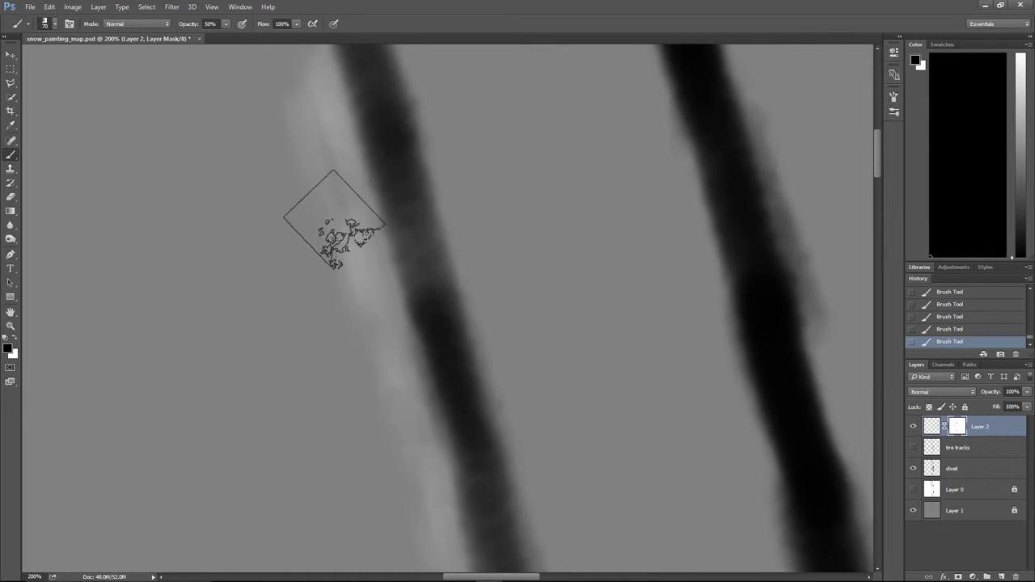
left_click_drag(356, 237, 330, 236)
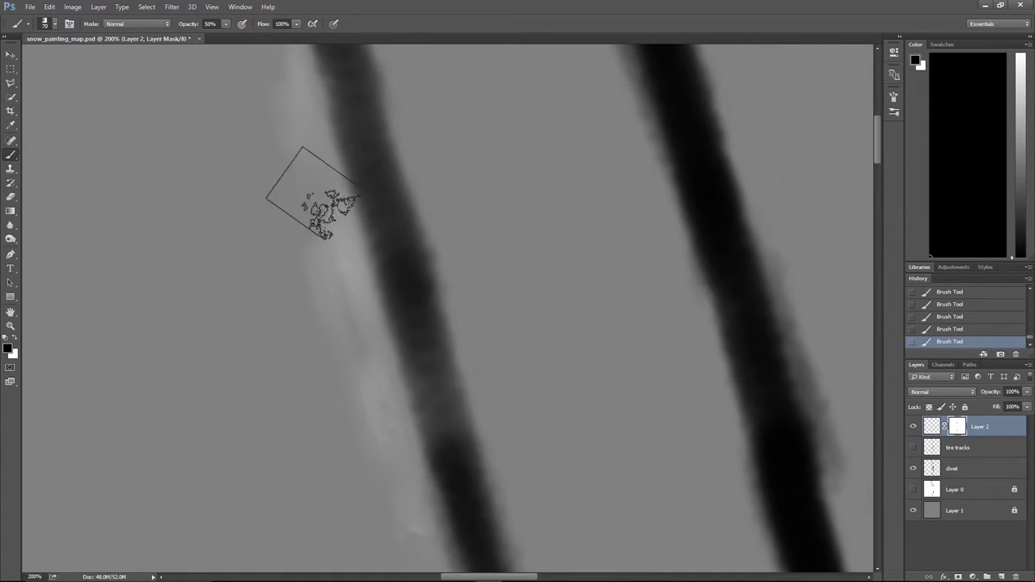
left_click_drag(337, 162, 411, 373)
- Check the broken-up left rim along the whole track and save the document
key("ctrl+minus")
key("ctrl+minus")
key("ctrl+minus")
key("ctrl+minus")
key("ctrl+minus")
key("ctrl+minus")
key("ctrl+minus")
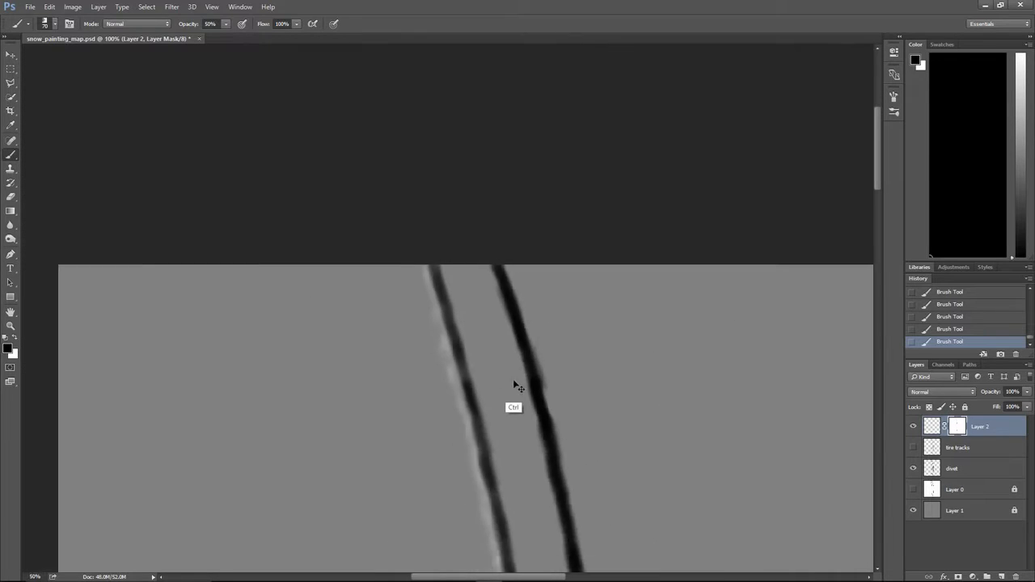
key("ctrl+plus")
key("ctrl+plus")
key("ctrl+plus")
key("ctrl+plus")
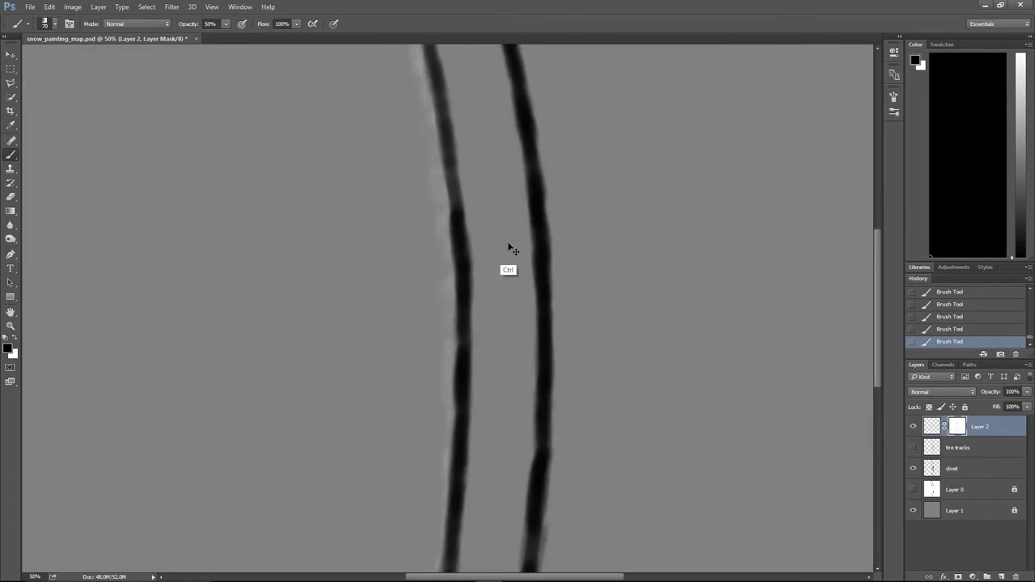
key("ctrl+minus")
key("ctrl+s")
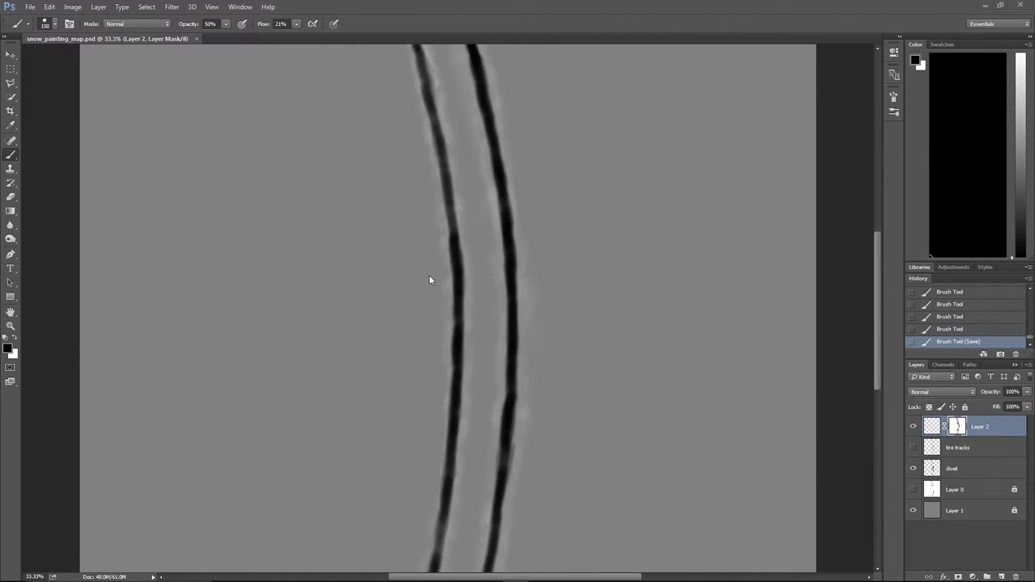
- Inspect the rims on both tracks and move Layer 2 directly beneath the divet layer
scroll(430, 279, "down", 3)
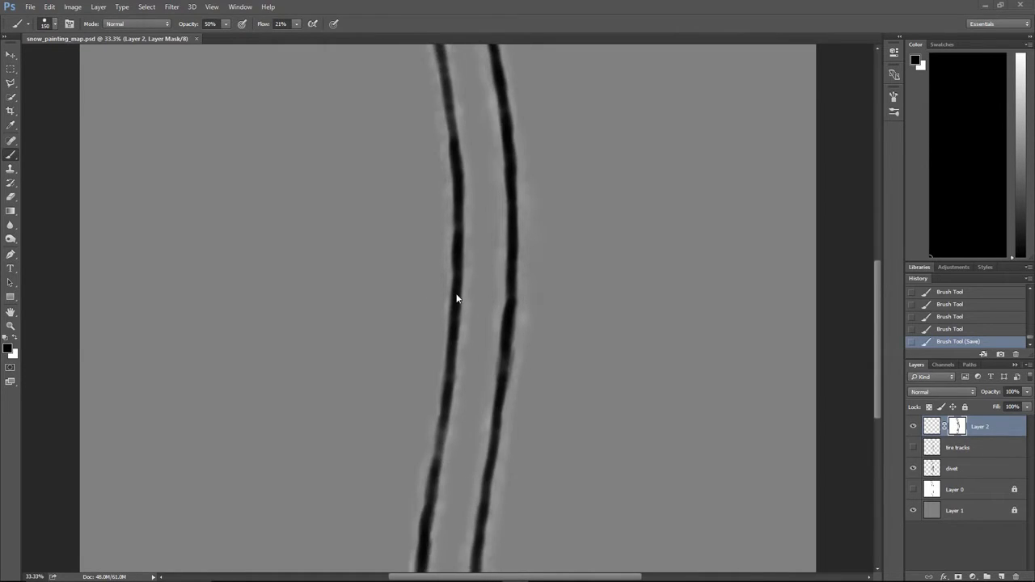
key("ctrl+plus")
key("ctrl+plus")
key("ctrl+plus")
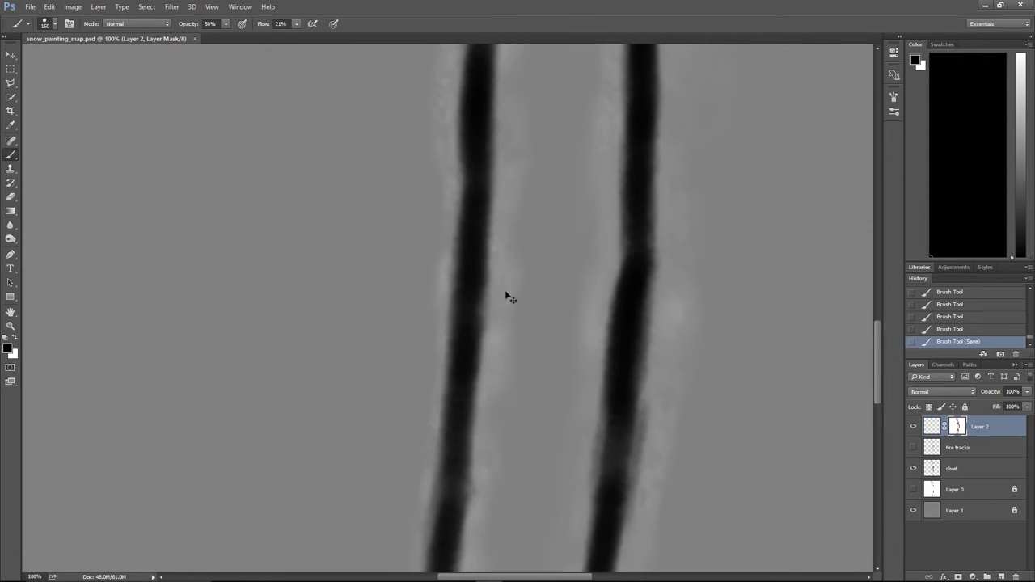
key("ctrl+minus")
key("ctrl+minus")
key("ctrl+minus")
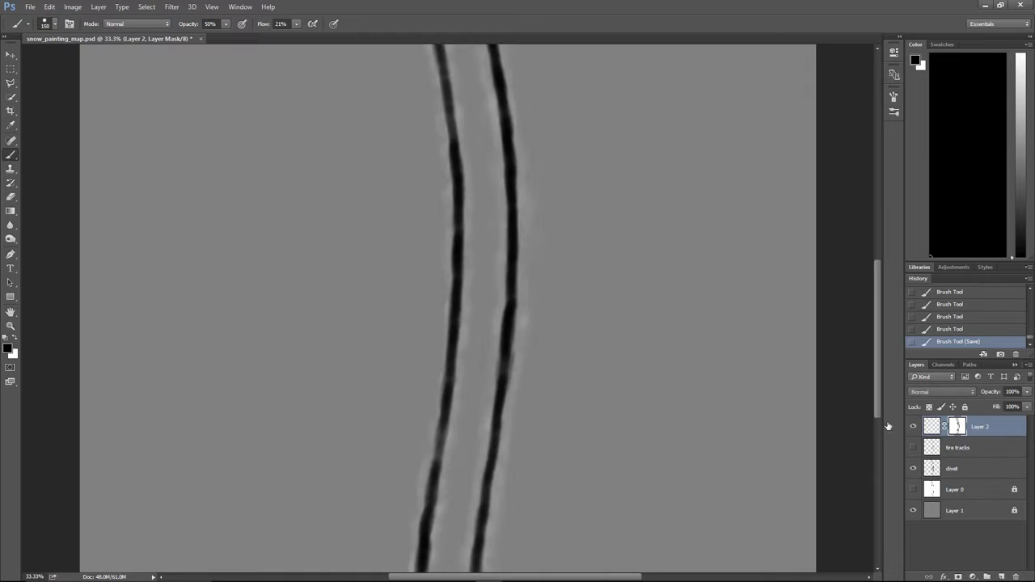
left_click_drag(978, 429, 980, 472)
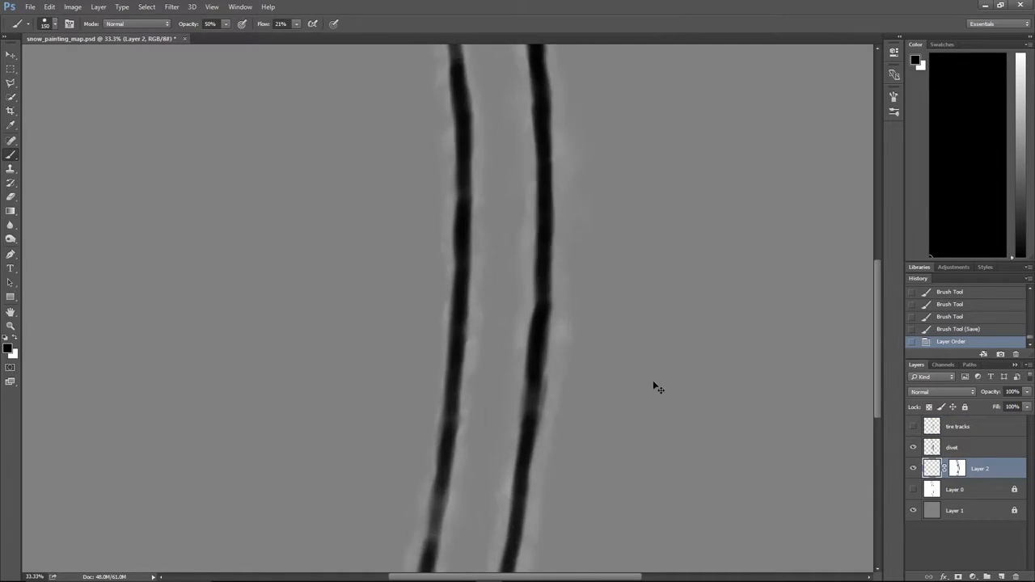
- Make the tire tracks layer visible and set the divet layer's opacity to 30%
key("ctrl+1")
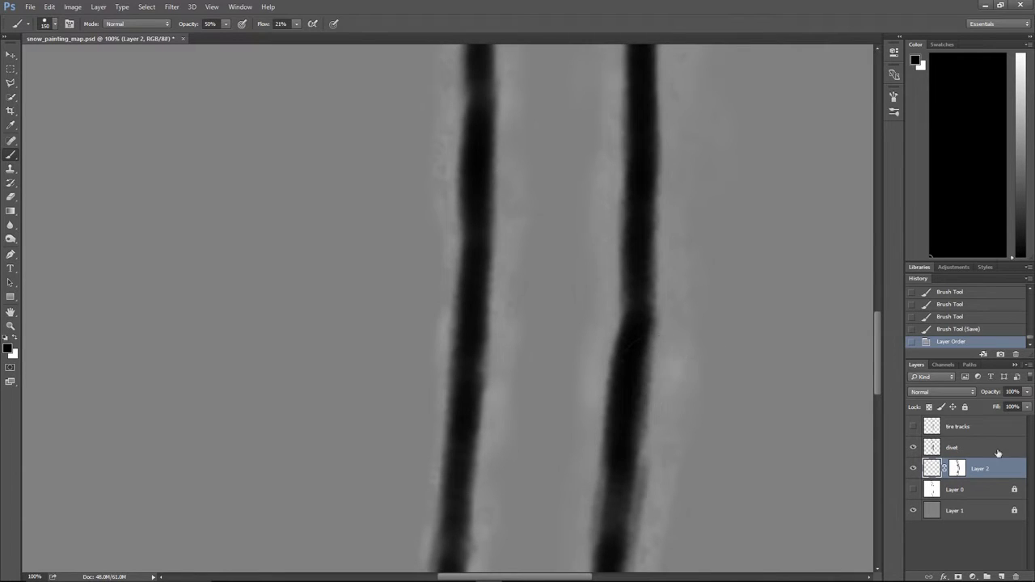
left_click(953, 447)
left_click(954, 426)
left_click(914, 427)
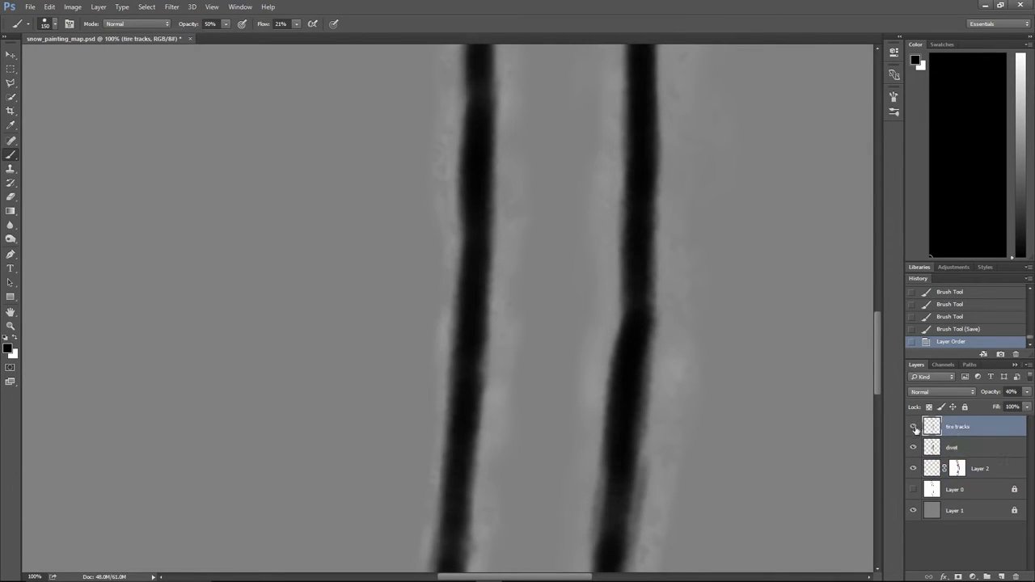
left_click(954, 450)
left_click_drag(995, 393, 995, 394)
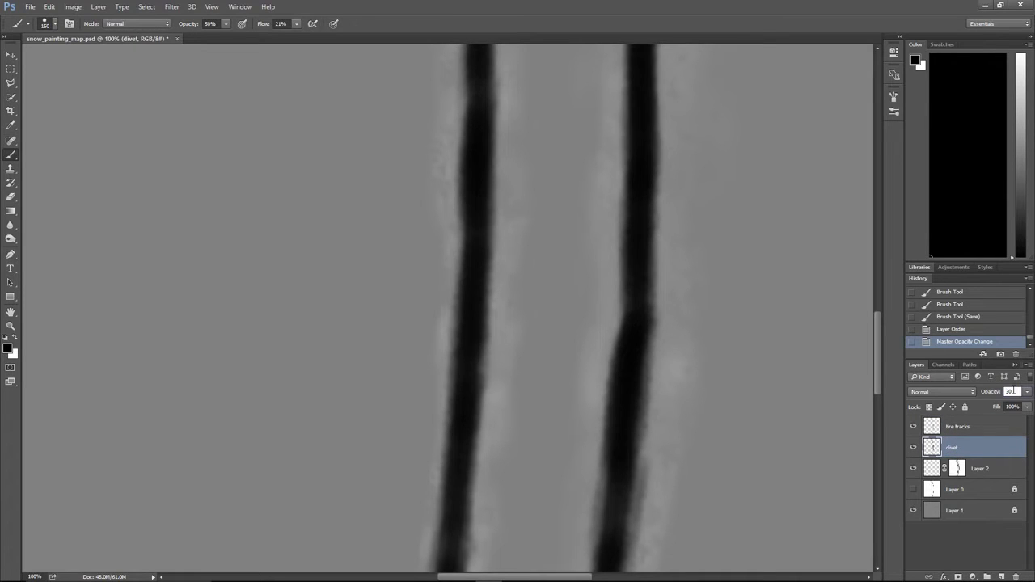
key("Return")
scroll(534, 230, "down", 3, "alt")
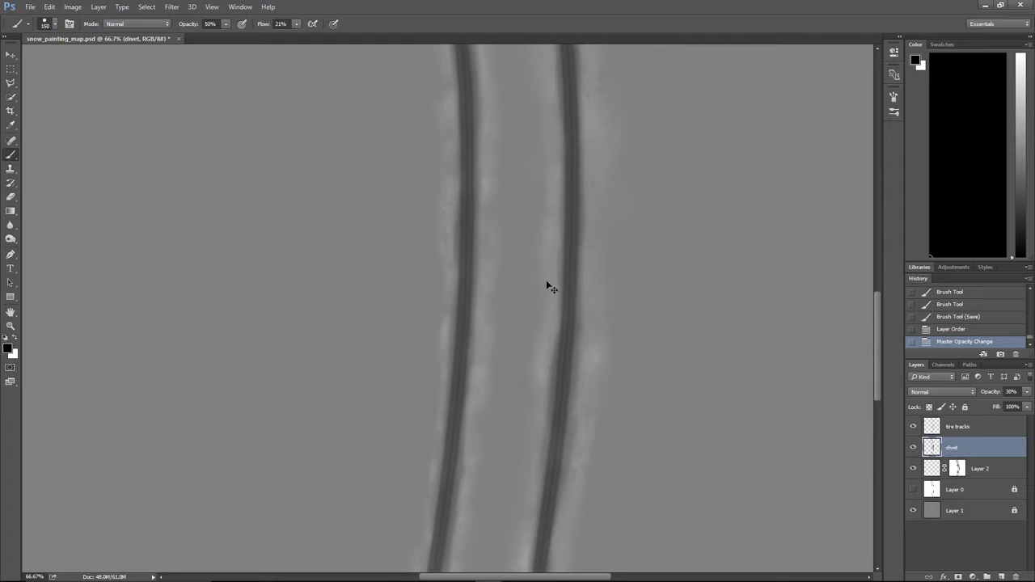
scroll(602, 320, "down", 1, "alt")
scroll(601, 319, "up", 3, "alt")
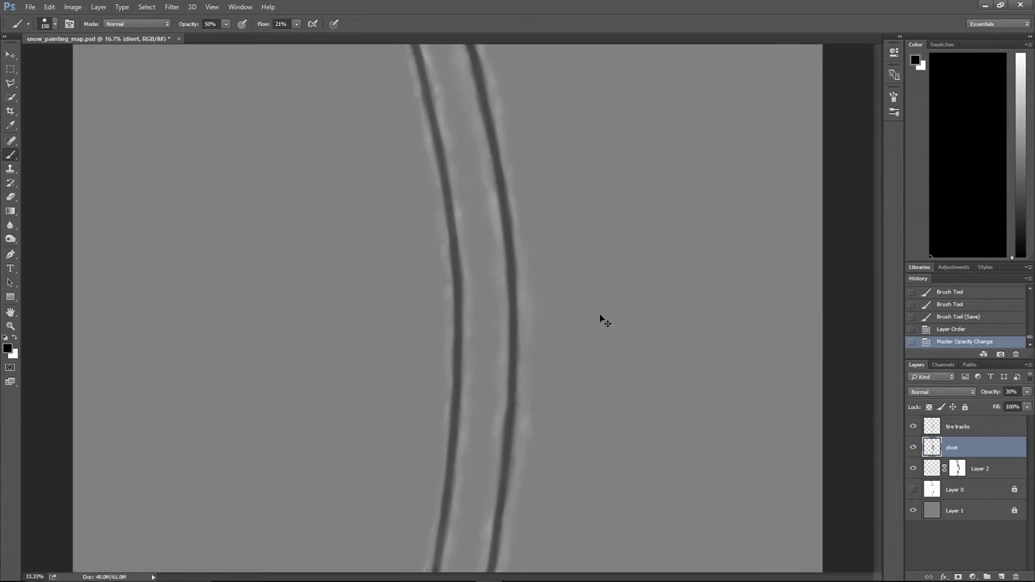
- Export the map as a flat image named snow_painting_map into the Tutorial2 folder, replacing the existing file
left_click(30, 7)
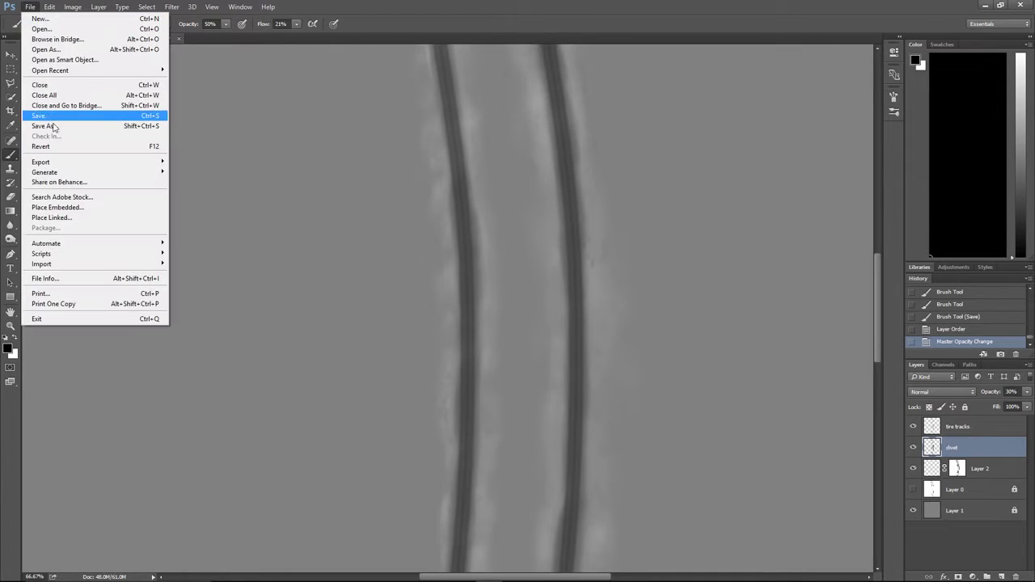
mouse_move(167, 162)
left_click(203, 162)
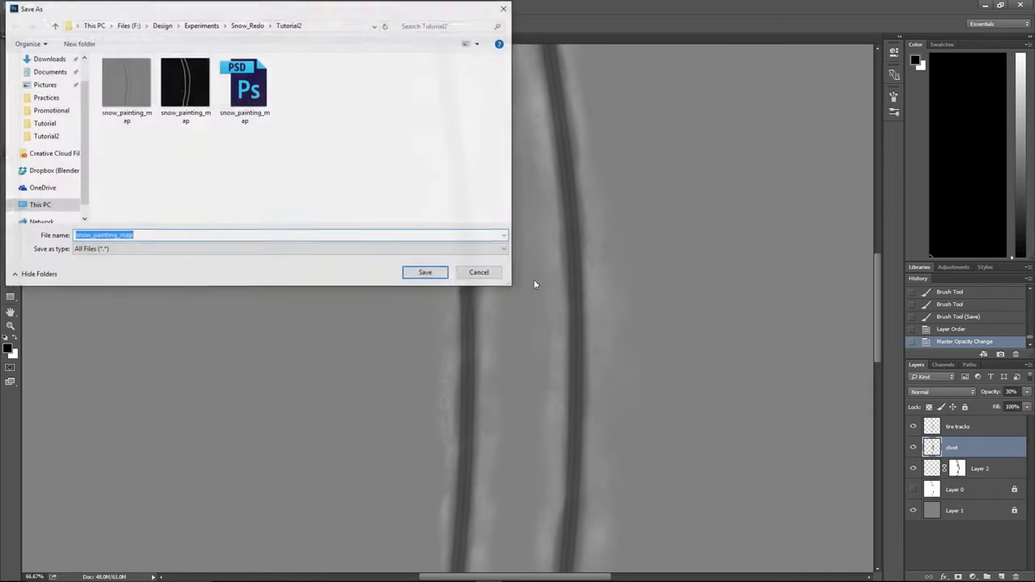
left_click(436, 274)
left_click(546, 298)
- Switch to the Blender scene with the displaced plane and reload snow_painting_map.jpg in its displacement texture
key("alt+Tab")
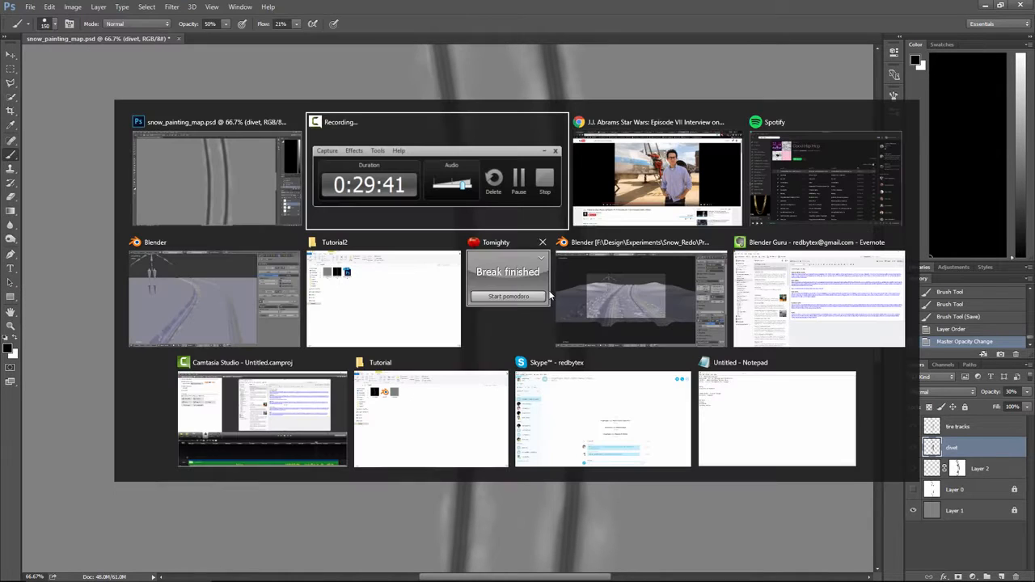
left_click(647, 296)
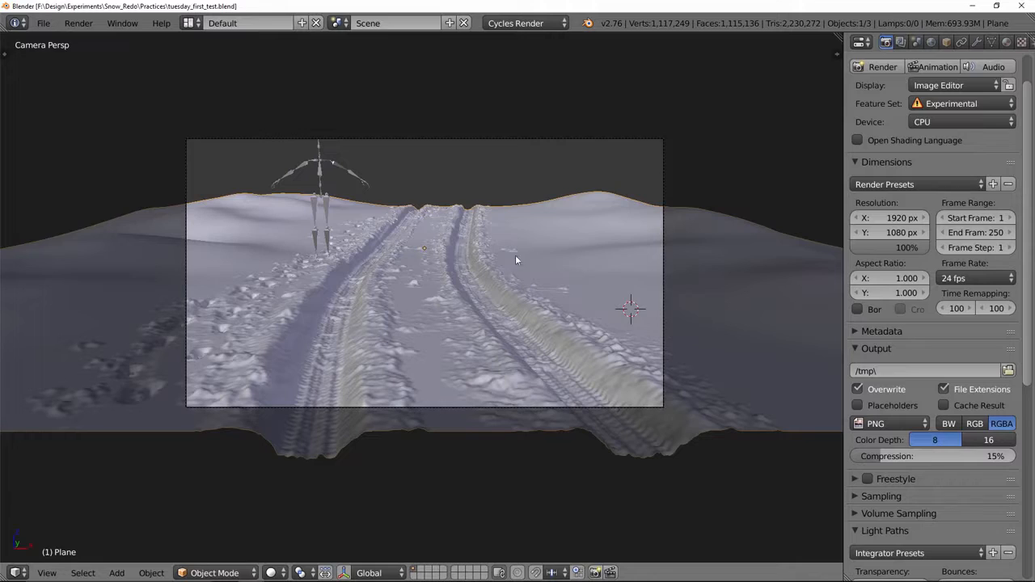
key("alt+Tab")
left_click(434, 290)
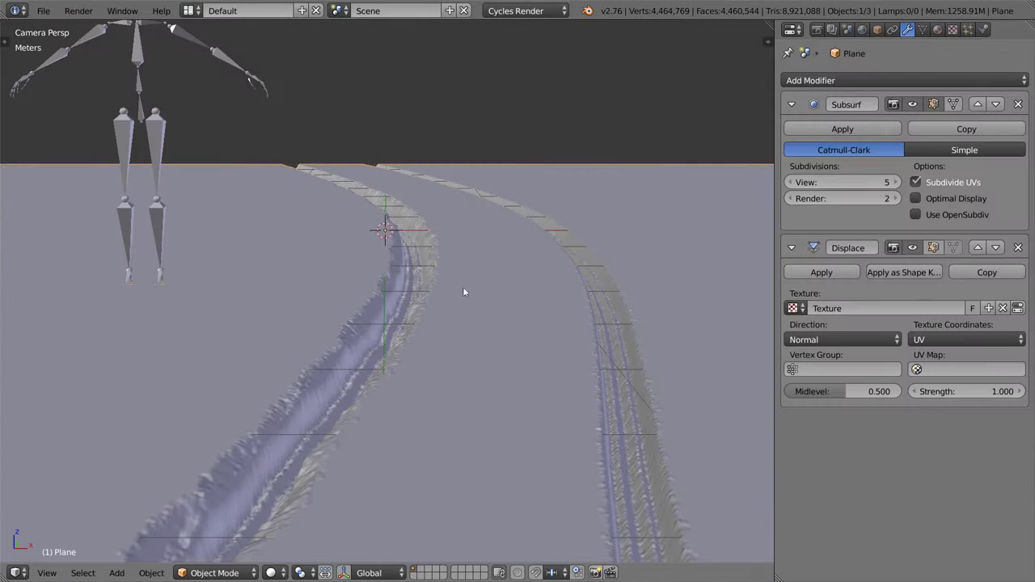
left_click(952, 29)
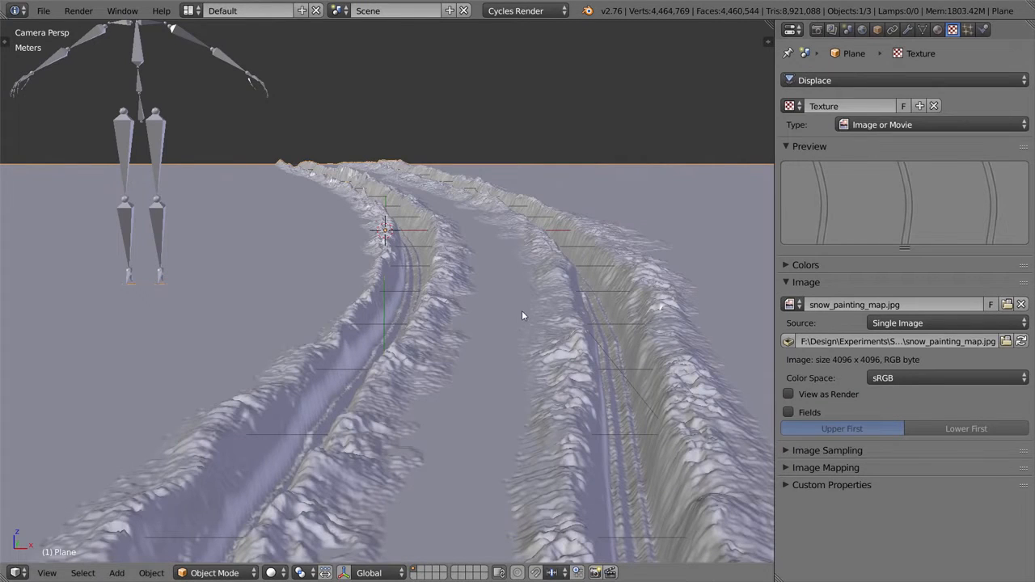
- Examine the displaced snow tracks and their raised edges up close and from different angles
middle_click_drag(520, 318, 506, 288)
scroll(518, 320, "up", 3)
scroll(512, 281, "down", 2)
scroll(508, 287, "down", 2)
scroll(505, 288, "up", 3)
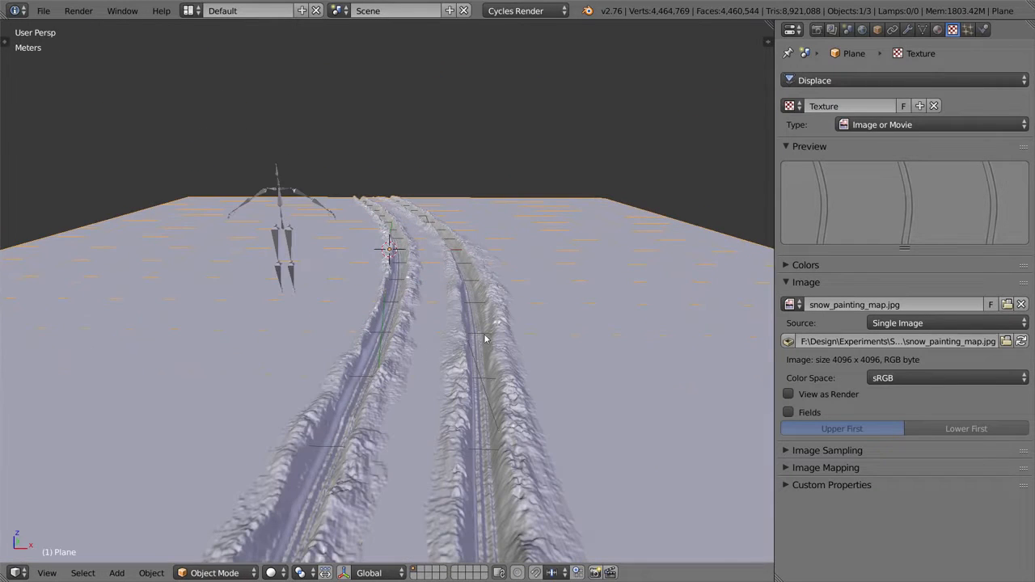
scroll(439, 330, "up", 3)
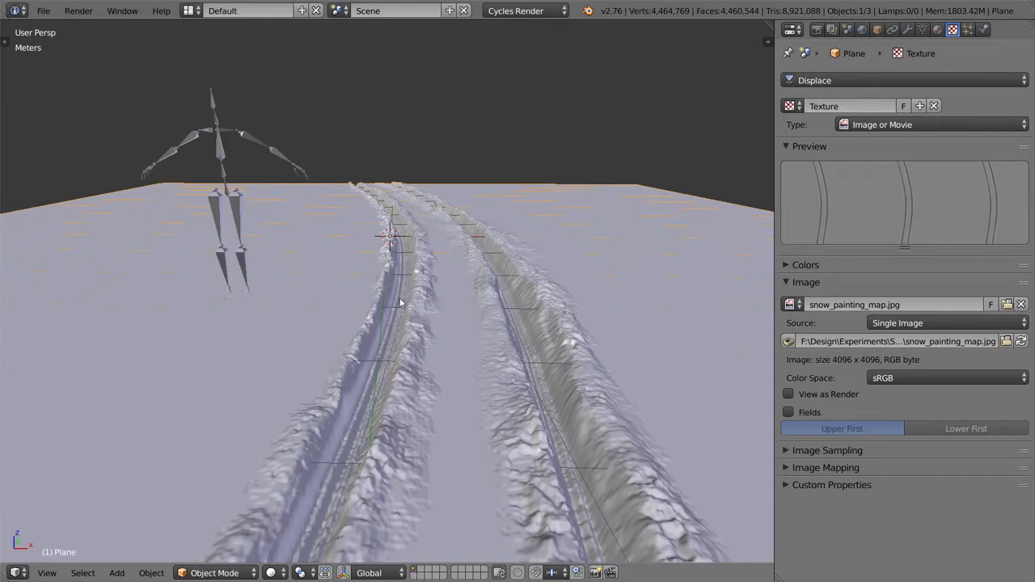
scroll(428, 331, "up", 2)
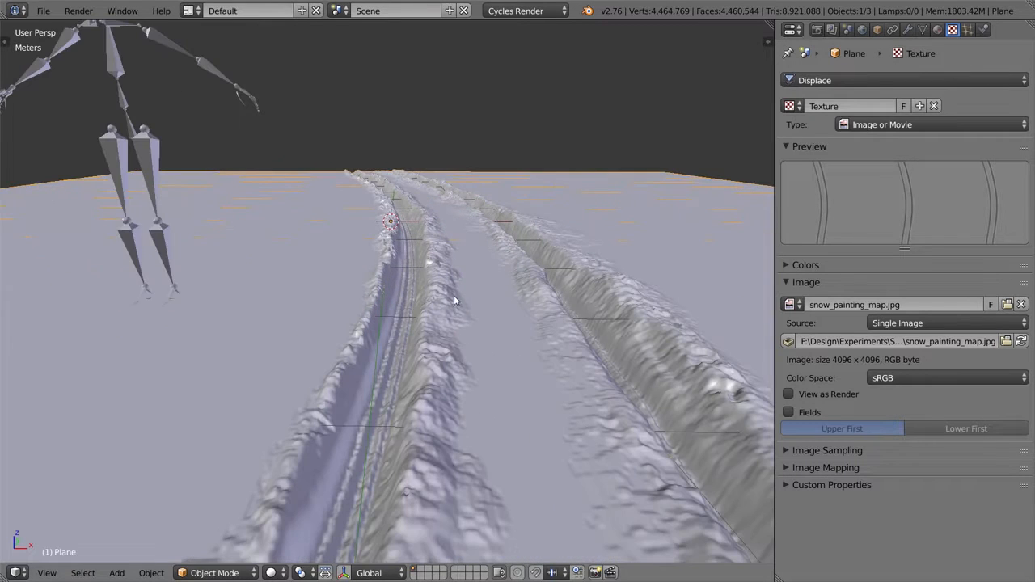
mouse_move(518, 346)
middle_mouse_down()
mouse_move(495, 370)
mouse_move(498, 402)
mouse_move(511, 352)
middle_mouse_up()
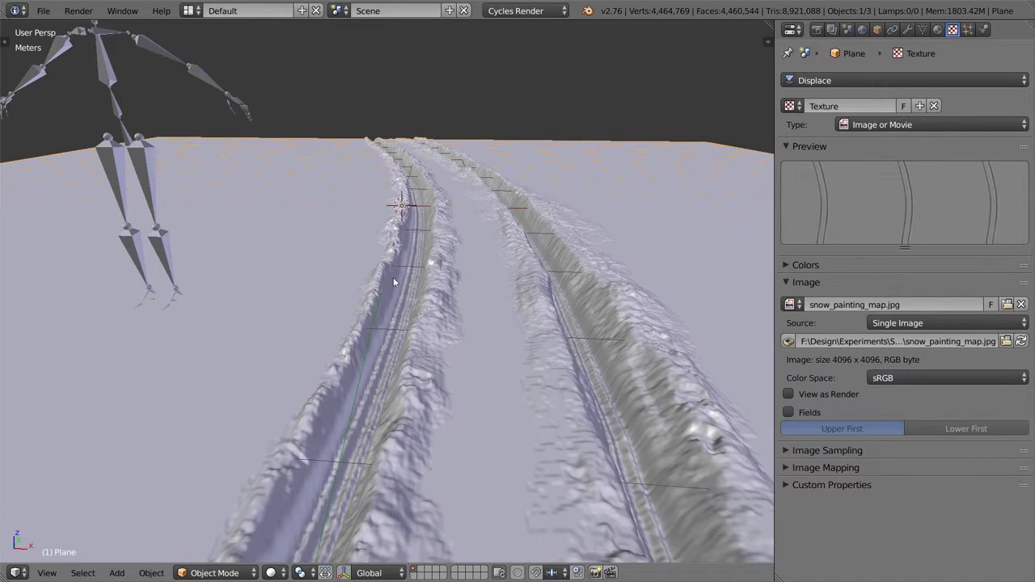
- Switch to Chrome and study the Flickr reference photos of tire tracks in snow
key("alt+Tab")
key("alt+Tab")
key("alt+Tab")
key("alt+Tab")
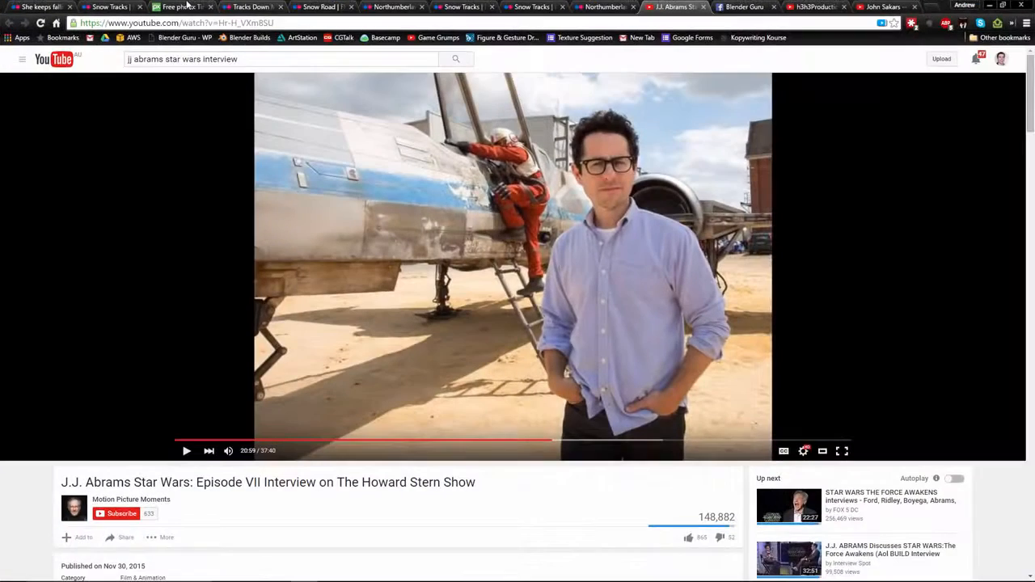
left_click(272, 5)
left_click(304, 4)
left_click(261, 4)
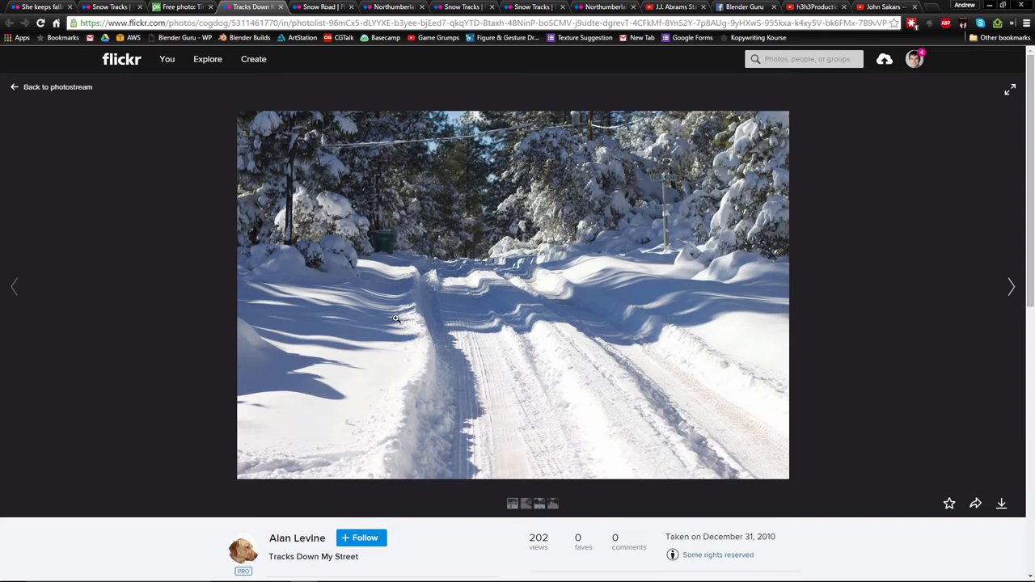
left_click(110, 4)
left_click(53, 5)
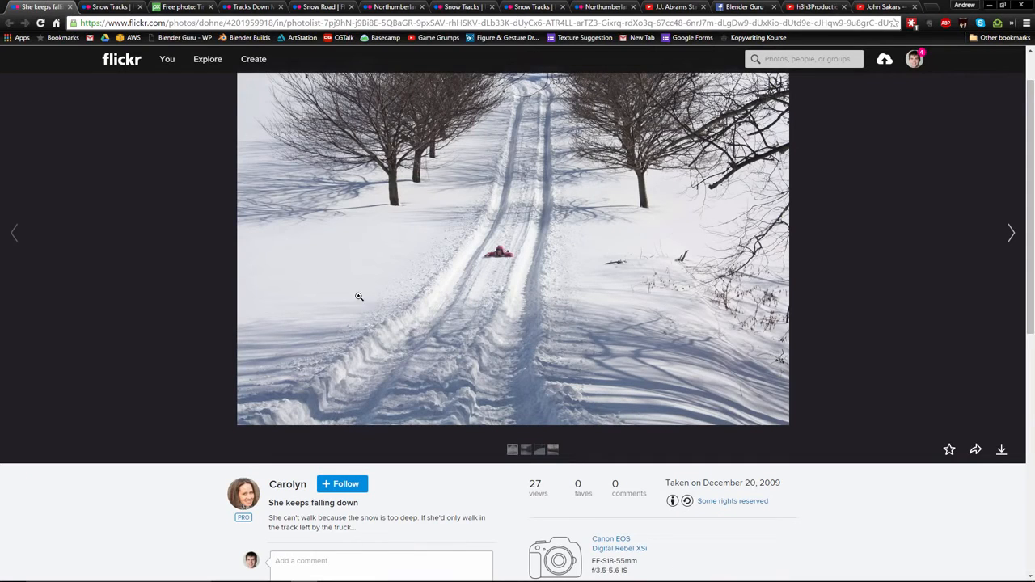
- Return to Blender's camera view and compare the displaced tracks with the painted map in Photoshop
key("alt+Tab")
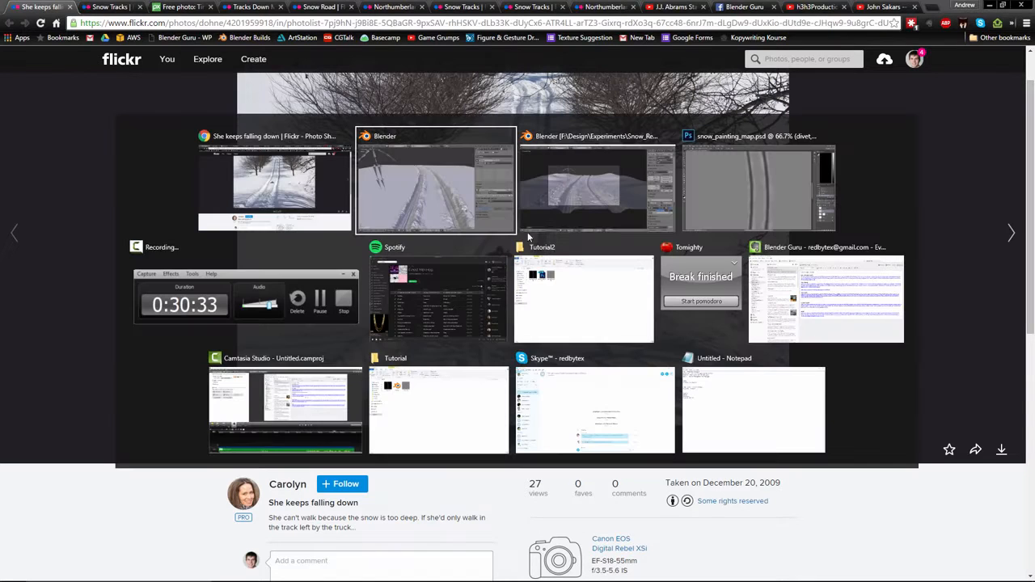
key("KP_0")
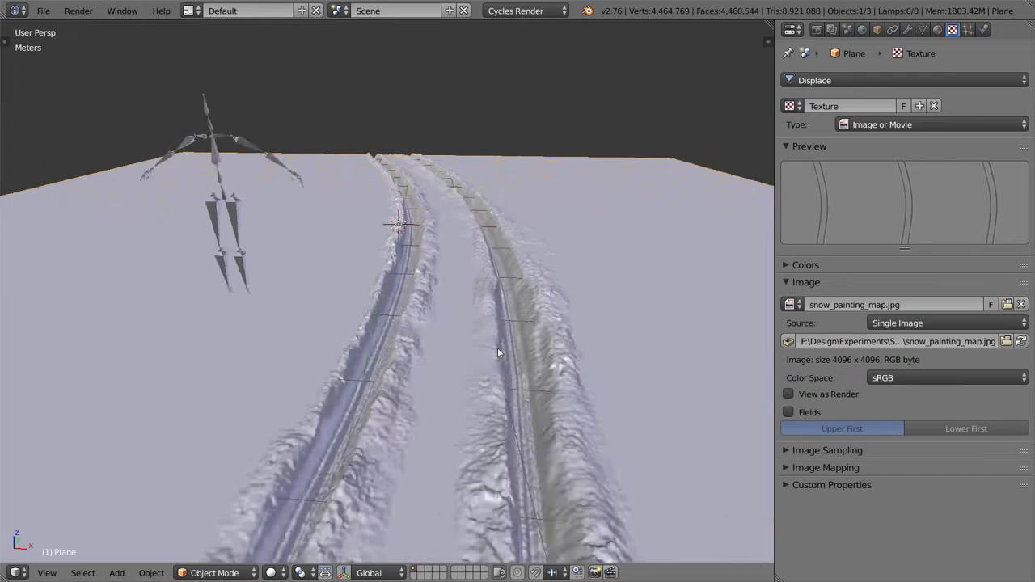
key("alt+Tab")
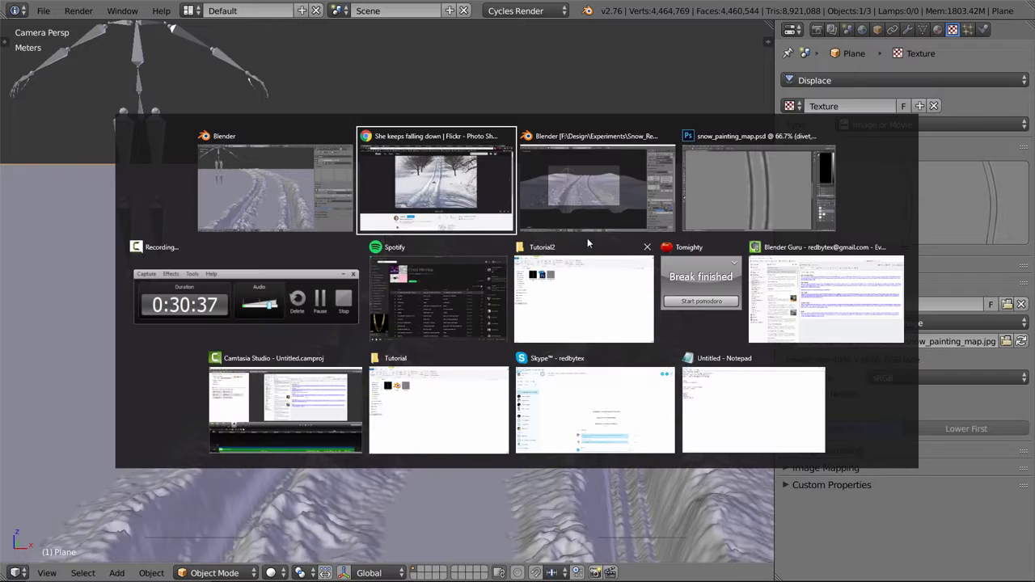
left_click(736, 181)
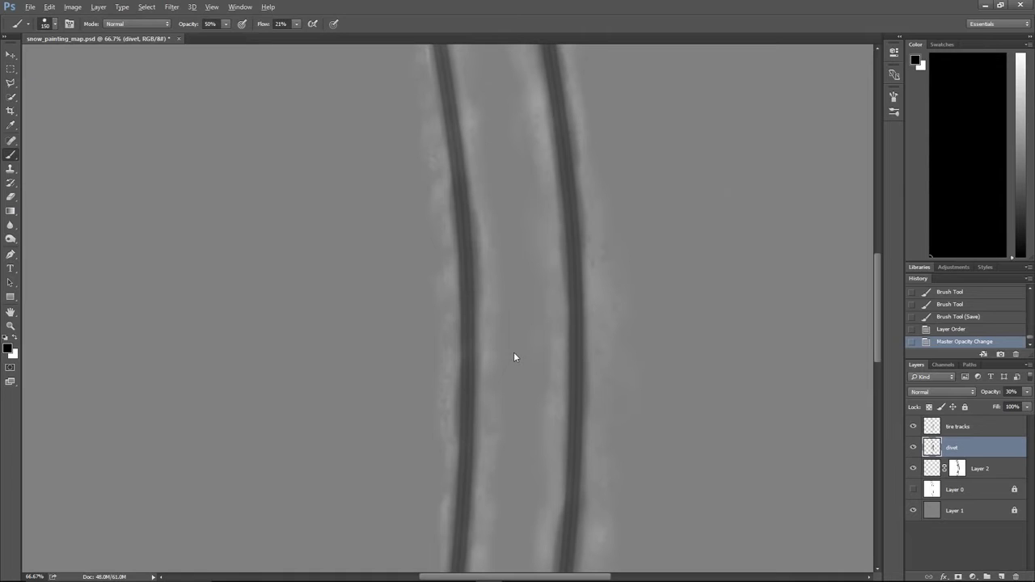
key("alt+Tab")
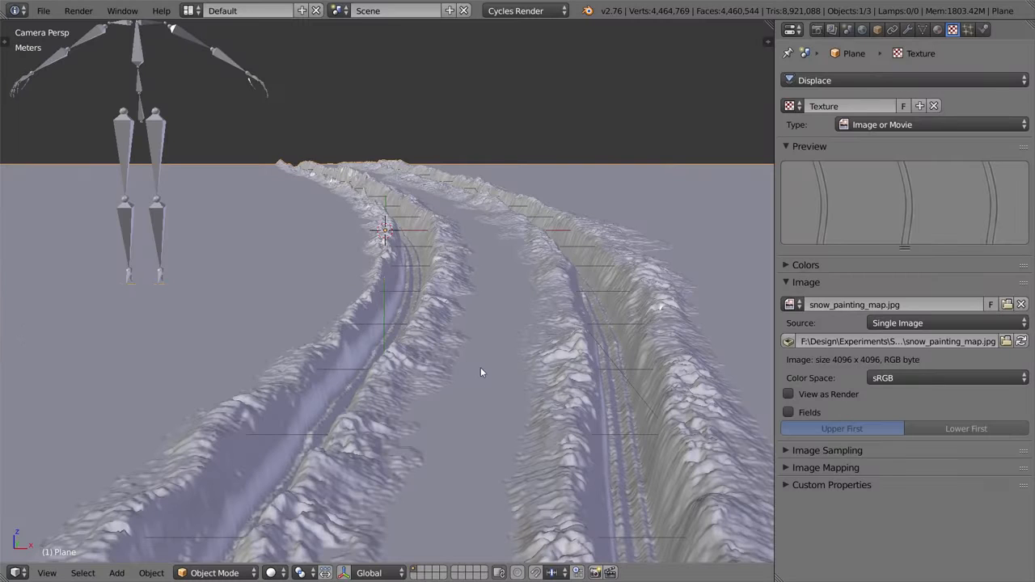
- Leave the camera view and inspect the displaced tracks' depth and cut profile at the plane's front edge
key("KP_0")
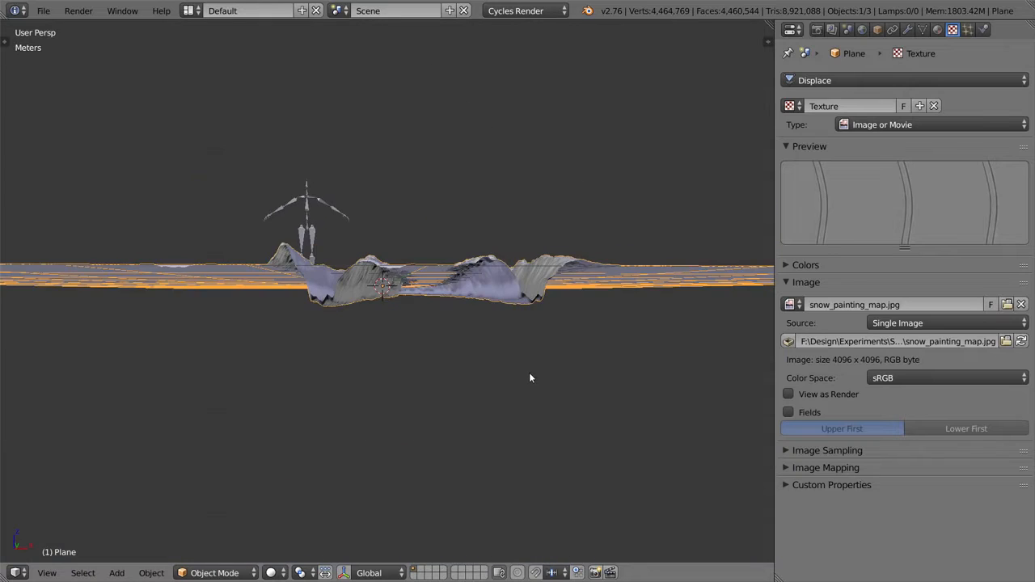
scroll(451, 346, "up", 2)
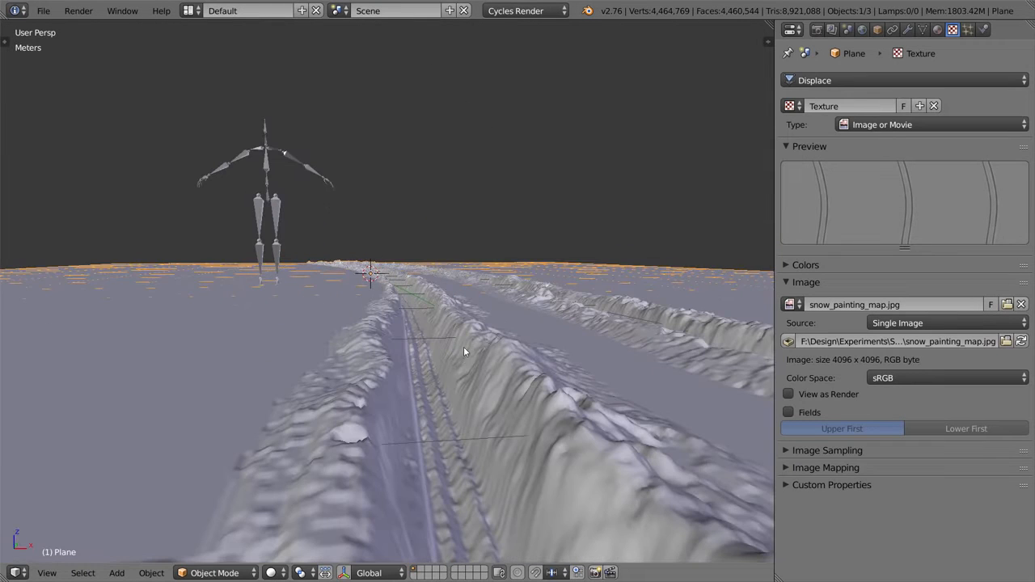
scroll(462, 355, "down", 1)
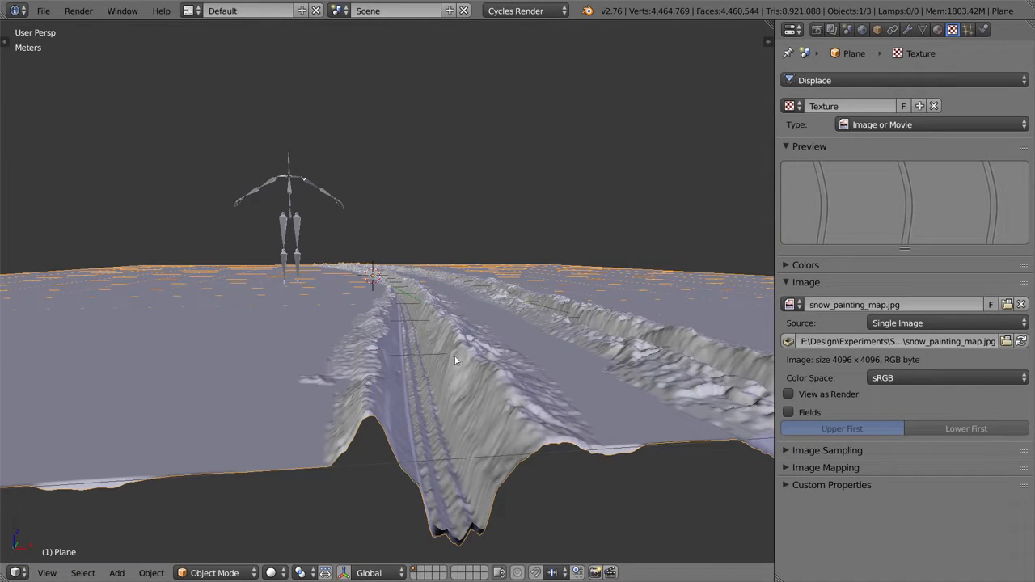
- Switch to Photoshop, reduce the tire tracks layer's opacity and set the divet layer's opacity to 20%
key("alt+Tab")
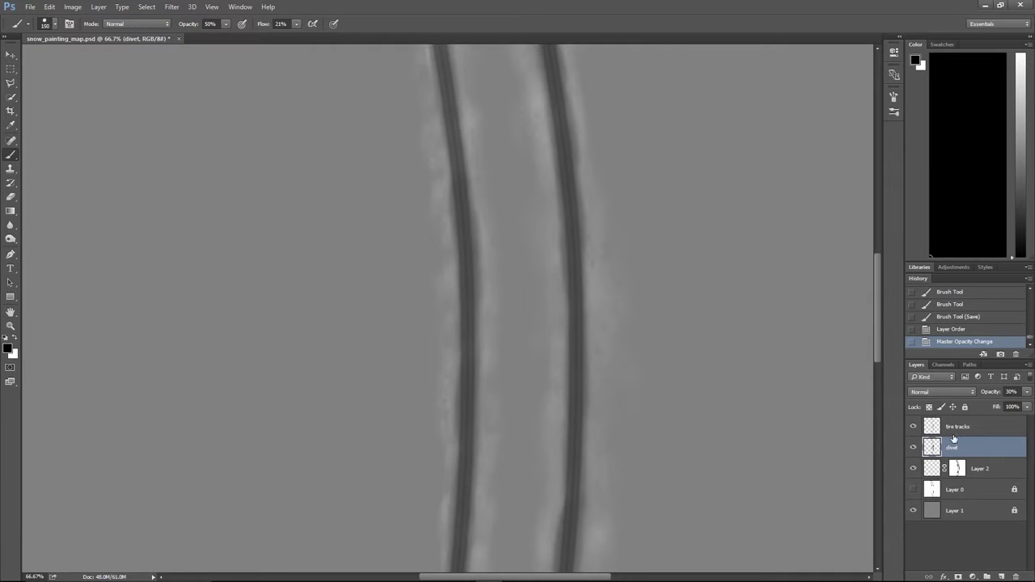
left_click(956, 431)
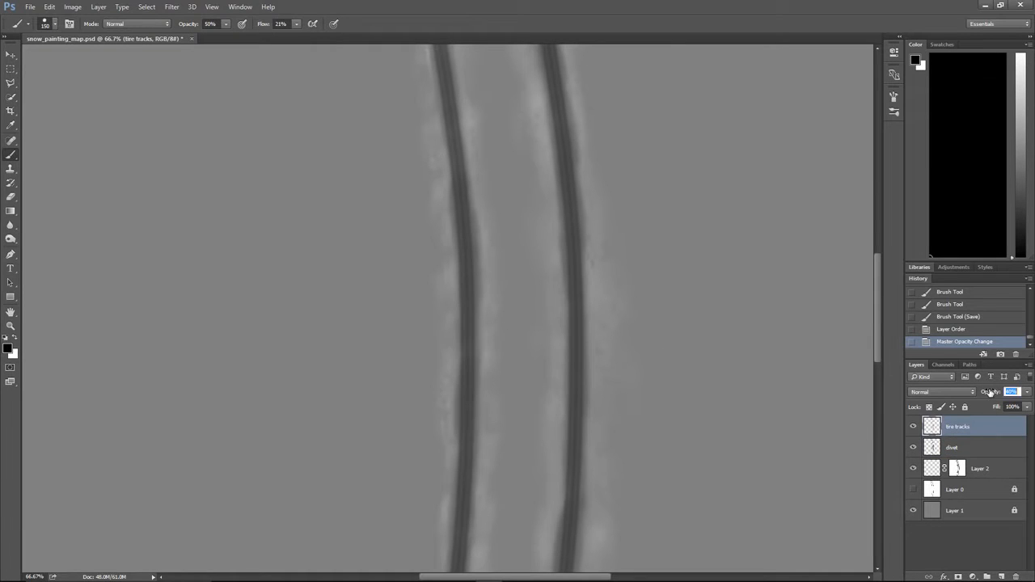
type("30")
key("ctrl+plus")
key("ctrl+plus")
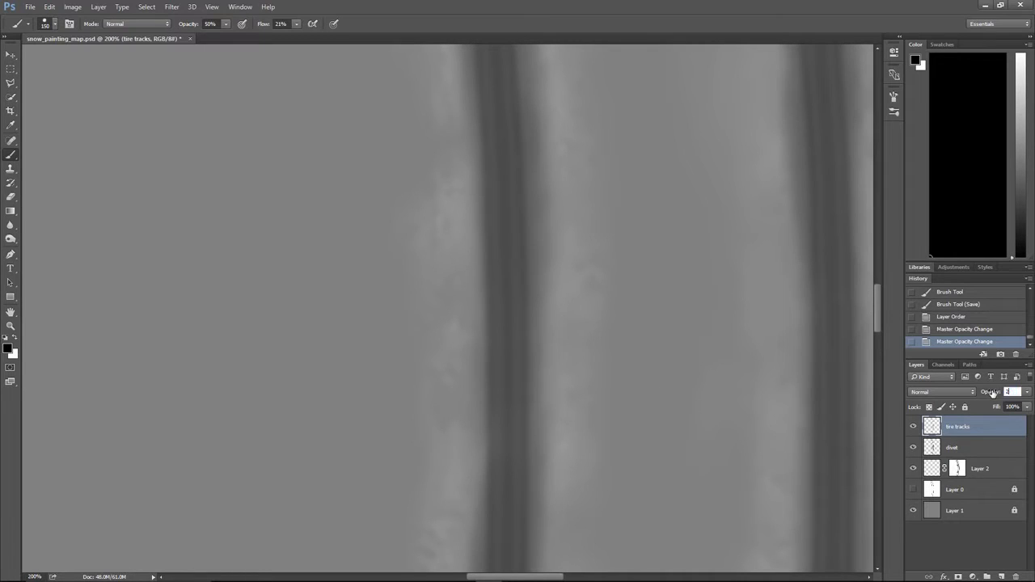
left_click(983, 445)
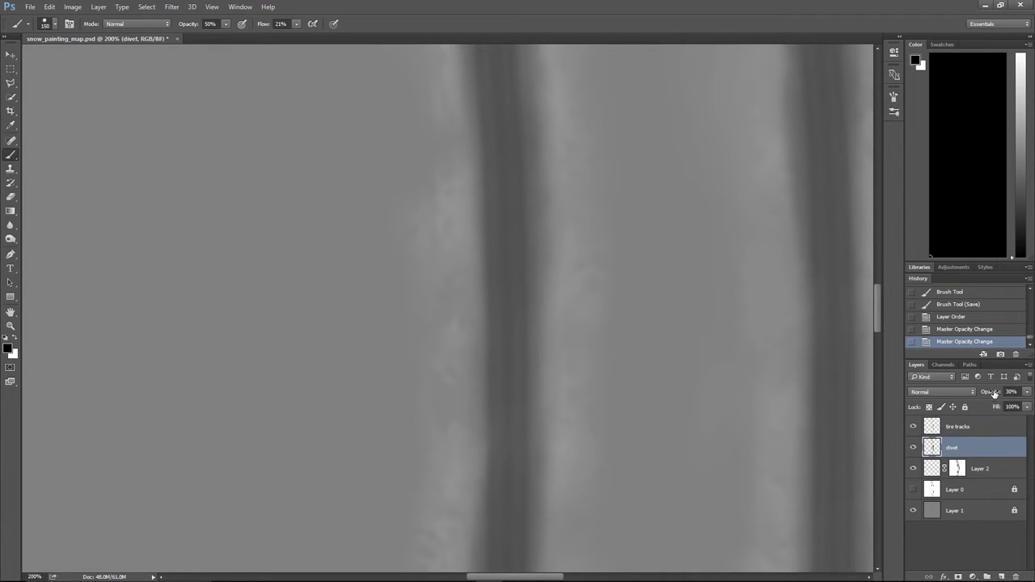
type("20")
key("Return")
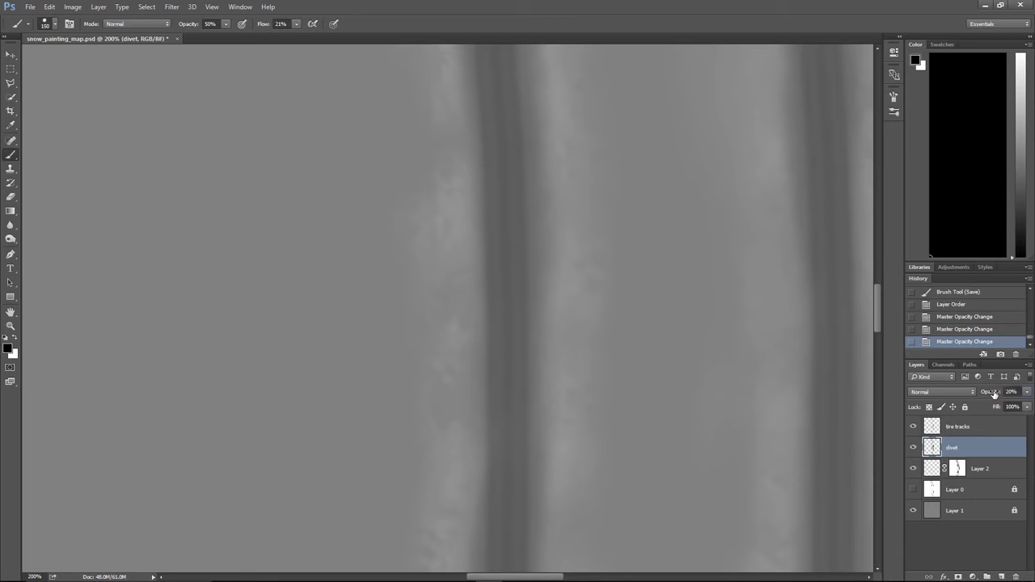
- Set Layer 2's opacity to 60% and save snow_painting_map.psd
left_click(980, 472)
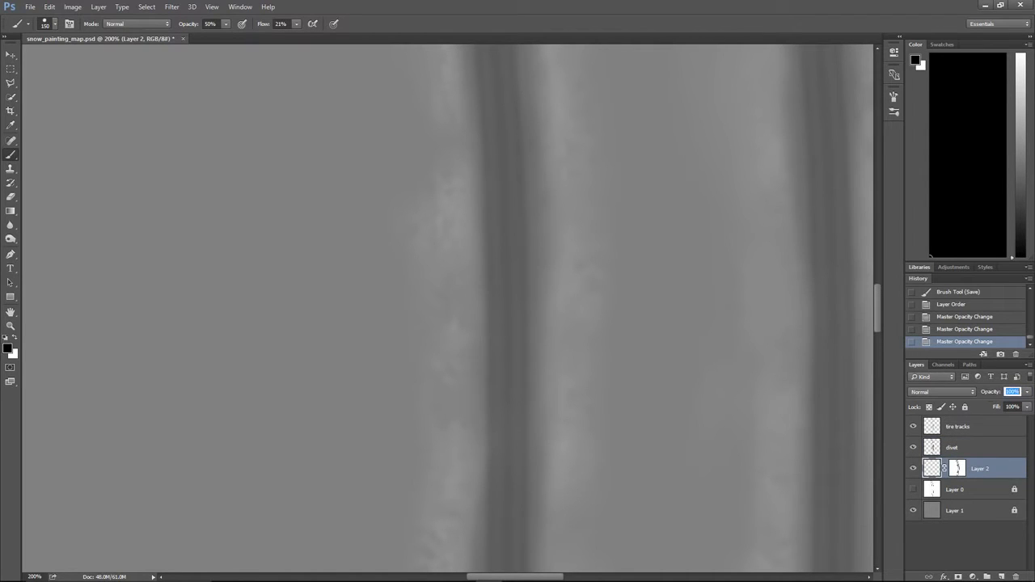
type("80")
key("Return")
scroll(649, 295, "down", 5, "alt")
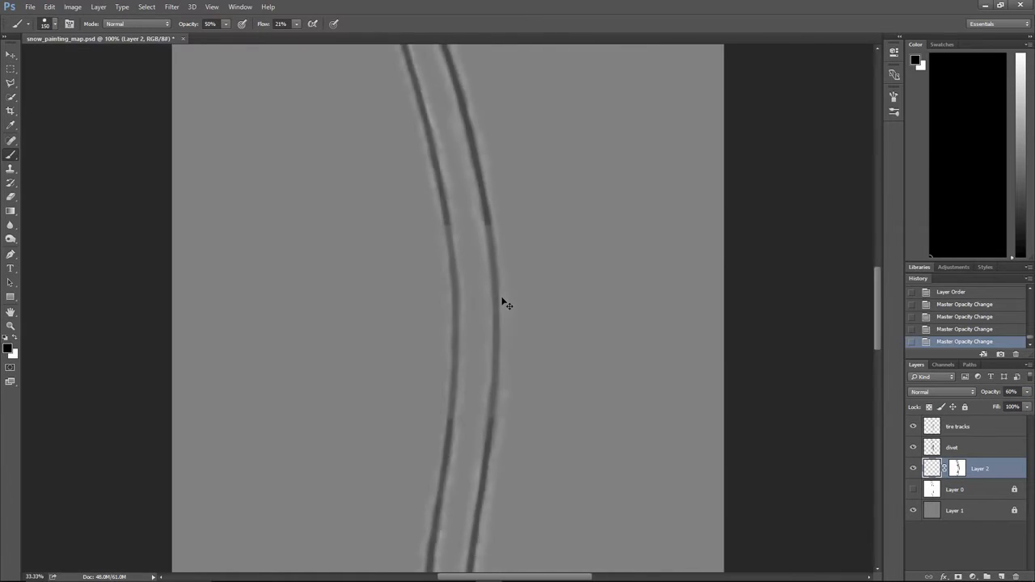
key("ctrl+s")
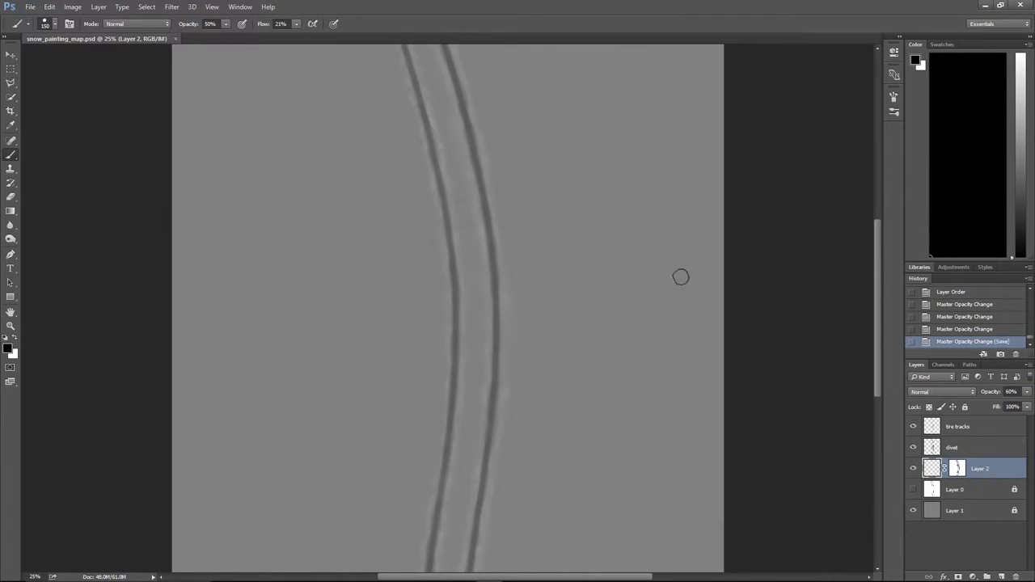
- Rename Layer 2 as "raised volume"
double_click(978, 469)
type("raised volume")
key("Return")
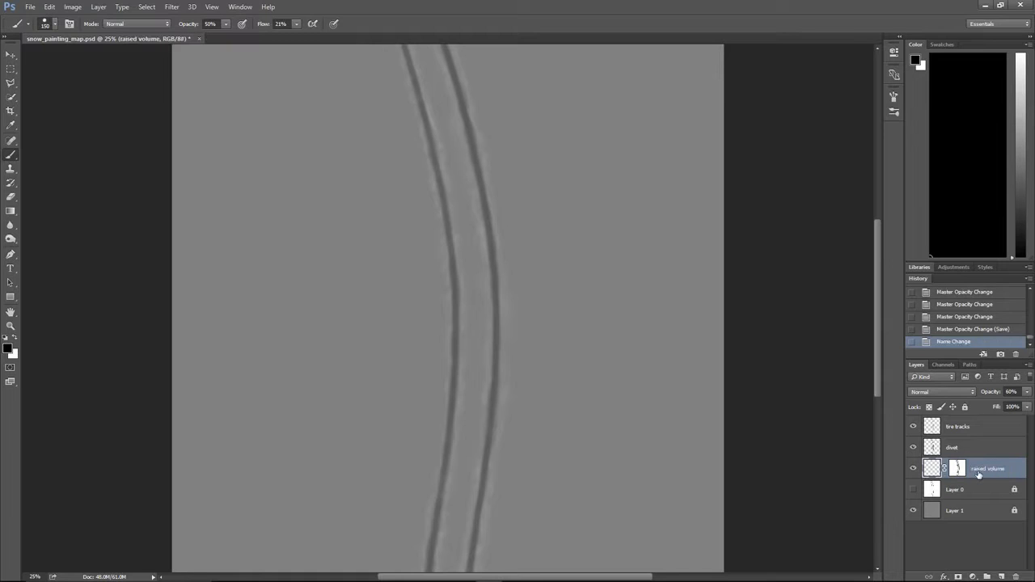
- Add a new layer directly above raised volume and name it "scuff"
left_click(1001, 574)
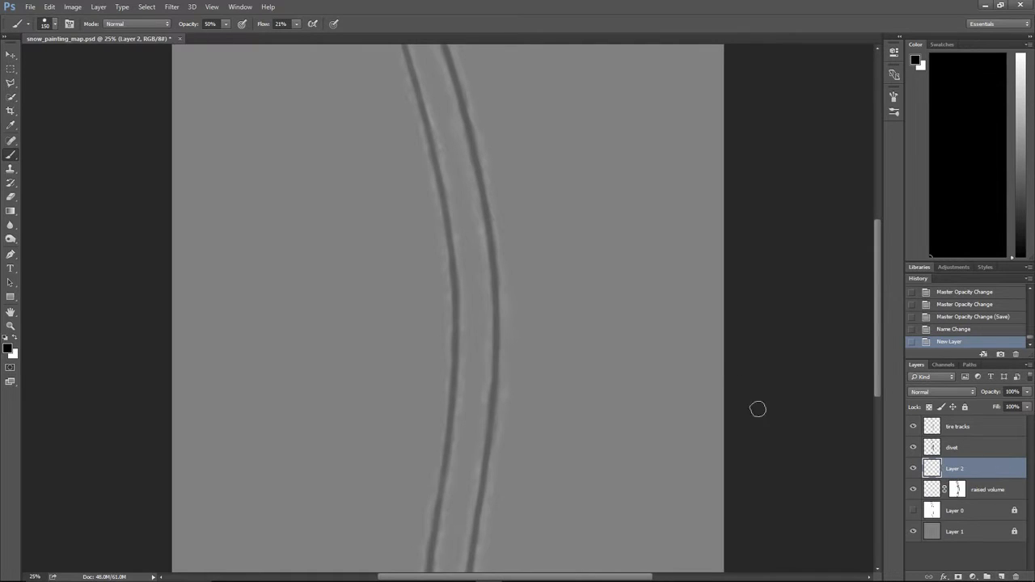
key("ctrl+plus")
key("ctrl+plus")
key("ctrl+plus")
key("ctrl+plus")
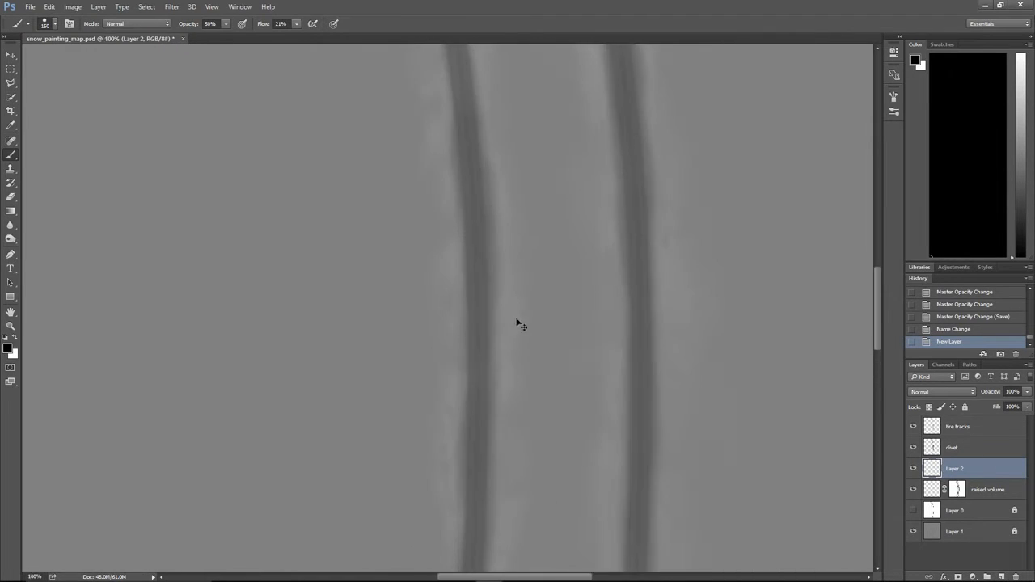
double_click(958, 469)
key("Return")
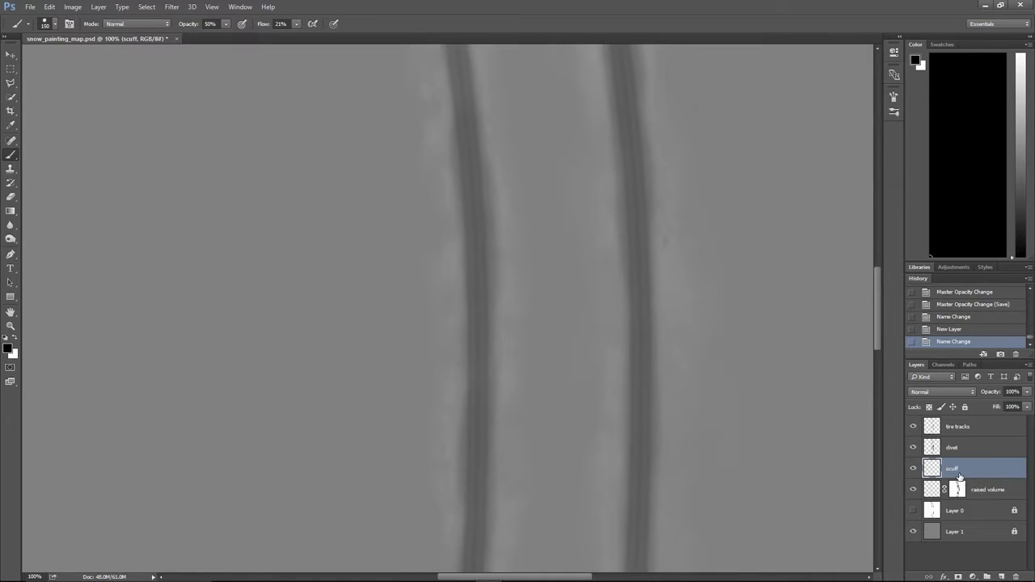
- Choose the textured 1000 px brush preset and reduce its size to 80 px
left_click(54, 25)
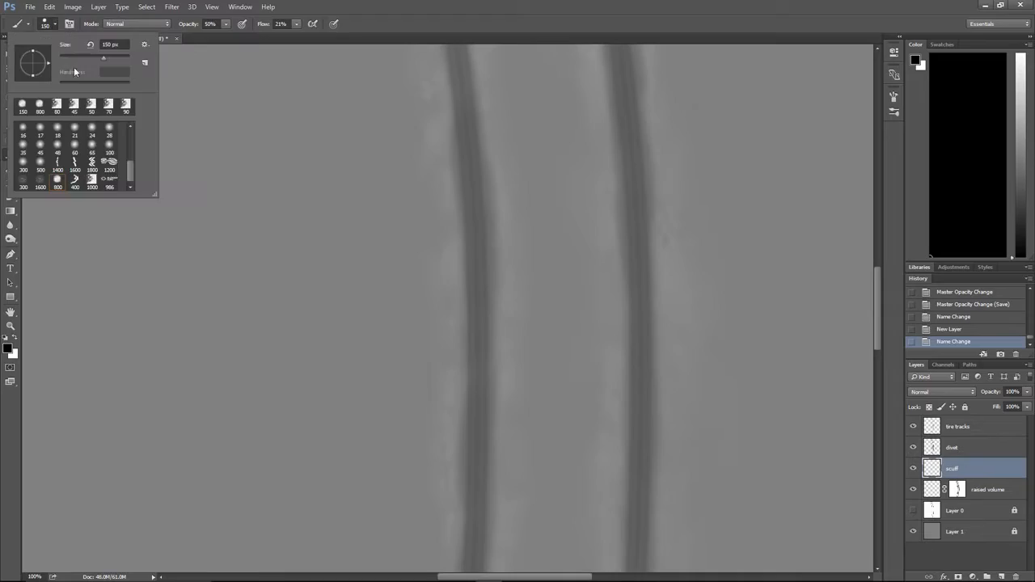
left_click(92, 185)
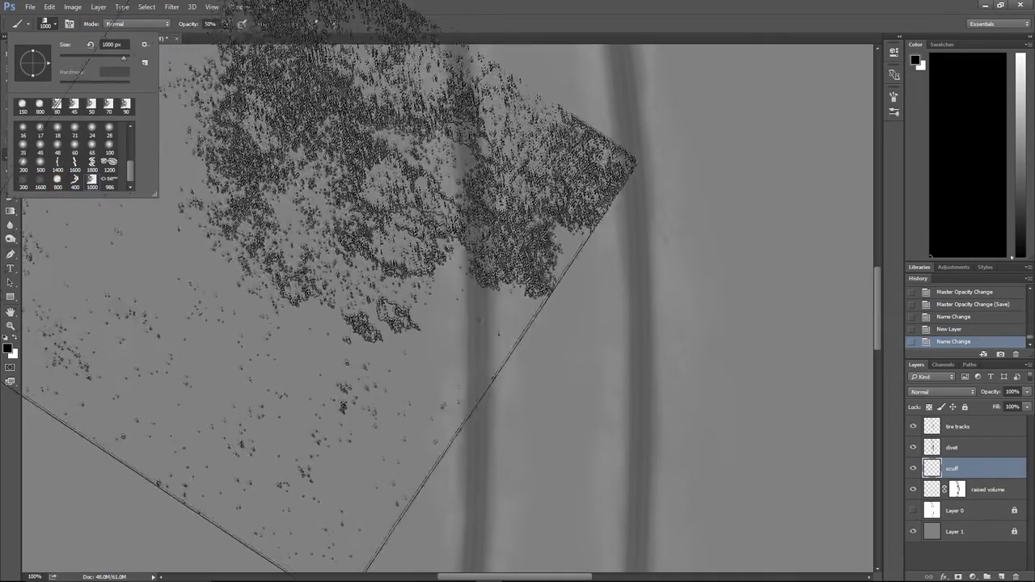
key("bracketleft")
key("bracketleft")
key("bracketleft")
key("bracketleft")
key("bracketleft")
key("bracketleft")
key("bracketleft")
key("bracketleft")
key("bracketleft")
key("bracketleft")
key("bracketleft")
key("bracketleft")
key("bracketleft")
key("bracketleft")
key("bracketleft")
- Test the textured brush on the empty grey area, swap the foreground colour to white and undo the test strokes
mouse_move(215, 312)
left_mouse_down()
mouse_move(307, 322)
mouse_move(203, 294)
mouse_move(242, 230)
left_mouse_up()
key("ctrl+z")
key("x")
mouse_move(270, 272)
left_mouse_down()
mouse_move(224, 229)
mouse_move(292, 265)
left_mouse_up()
key("ctrl+z")
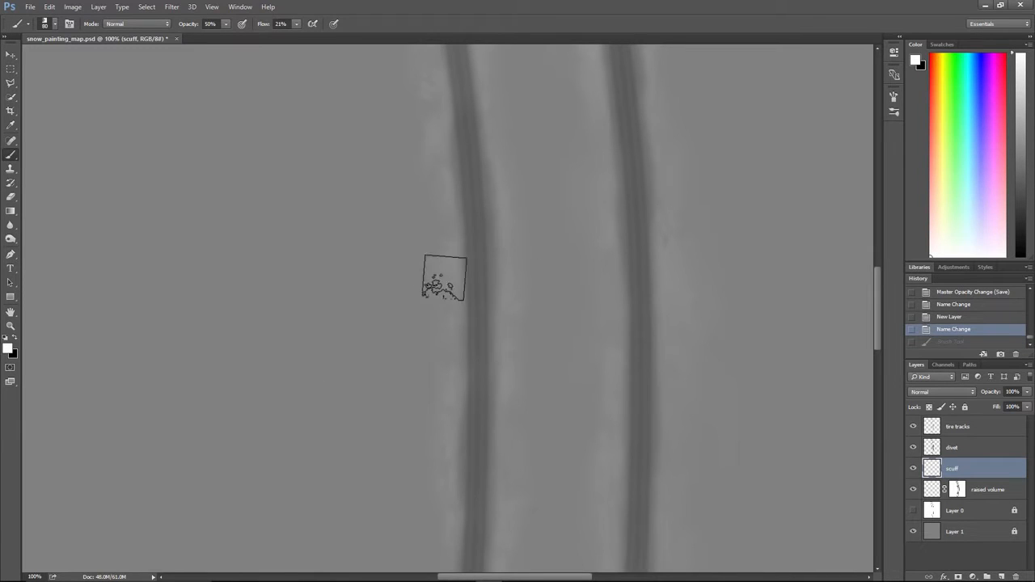
- Try white scuff strokes beside the lower end of the left track and undo them
key("ctrl+plus")
mouse_move(518, 376)
left_mouse_down()
mouse_move(538, 254)
mouse_move(517, 332)
mouse_move(591, 143)
mouse_move(552, 164)
mouse_move(563, 254)
mouse_move(531, 134)
mouse_move(531, 296)
mouse_move(573, 108)
mouse_move(558, 207)
left_mouse_up()
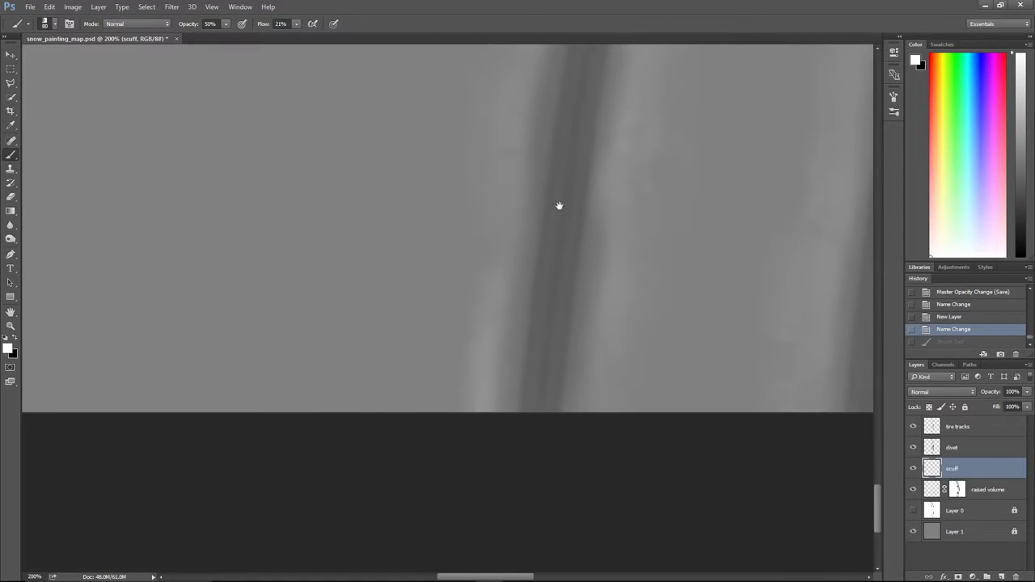
mouse_move(465, 333)
left_mouse_down()
mouse_move(469, 324)
mouse_move(457, 325)
left_mouse_up()
left_click_drag(485, 247, 473, 249)
key("ctrl+alt+z")
key("ctrl+alt+z")
key("ctrl+alt+z")
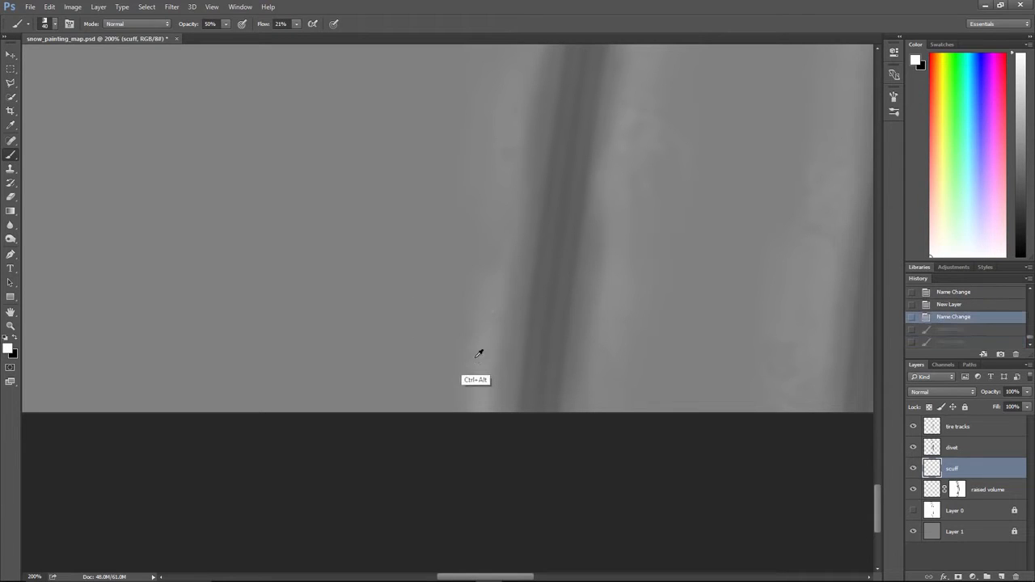
- Paint white scuff patches with the 40 px textured brush along the left track's outer edge near the canvas bottom
left_click_drag(464, 330, 457, 266)
left_click_drag(472, 185, 446, 306)
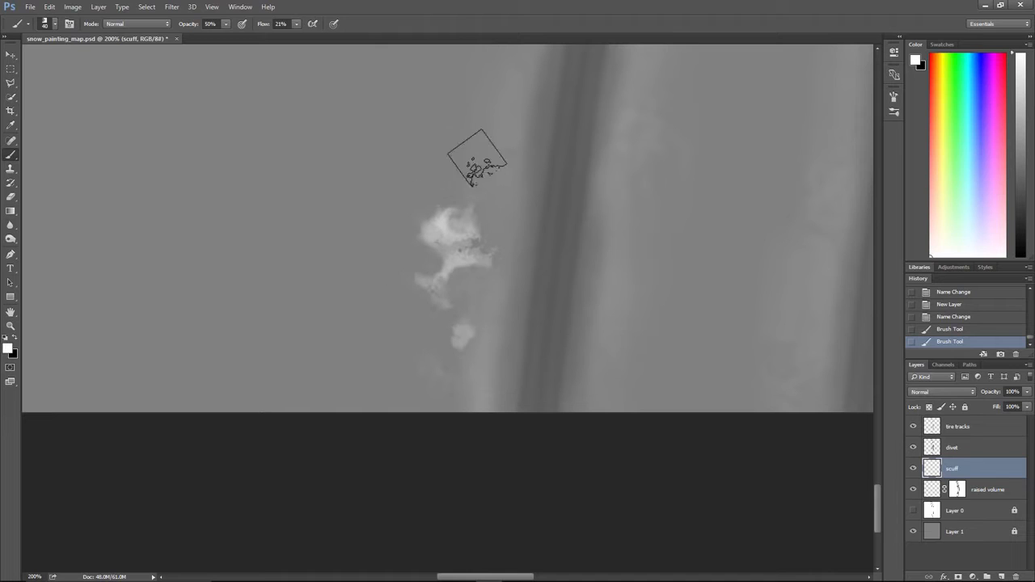
left_click_drag(479, 196, 464, 200)
mouse_move(504, 239)
left_mouse_down()
mouse_move(445, 303)
mouse_move(398, 296)
mouse_move(423, 294)
left_mouse_up()
- Reduce the brush size to 35 px and undo the latest strokes, keeping the first white scuff patches
key("bracketright")
key("bracketleft")
key("bracketleft")
key("bracketleft")
key("x")
key("ctrl+alt+z")
key("ctrl+alt+z")
key("bracketright")
key("bracketright")
key("ctrl+shift+z")
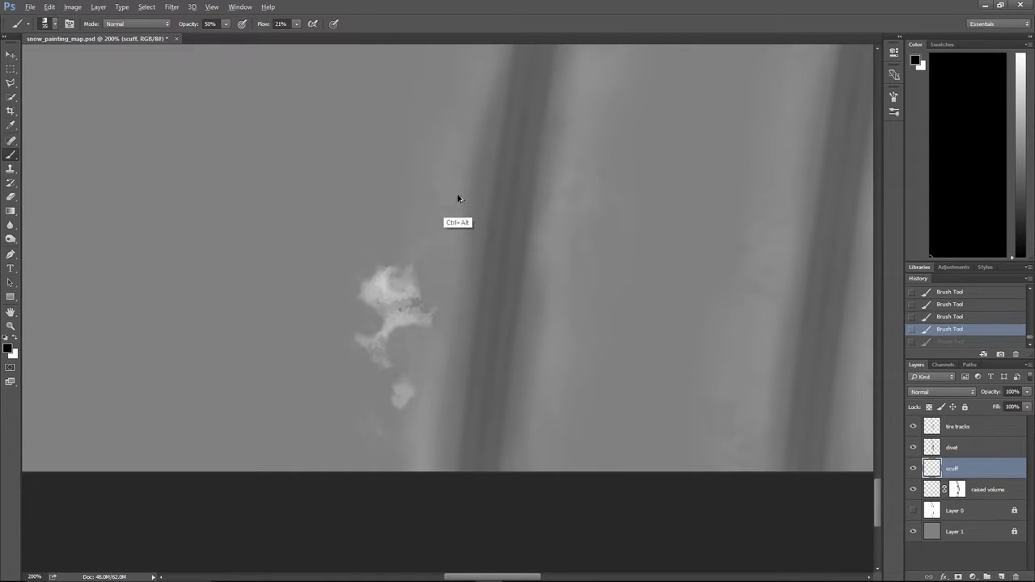
- Try a brush texture scale of 145% with scuff strokes above the first patches, then undo the strokes
left_click(893, 96)
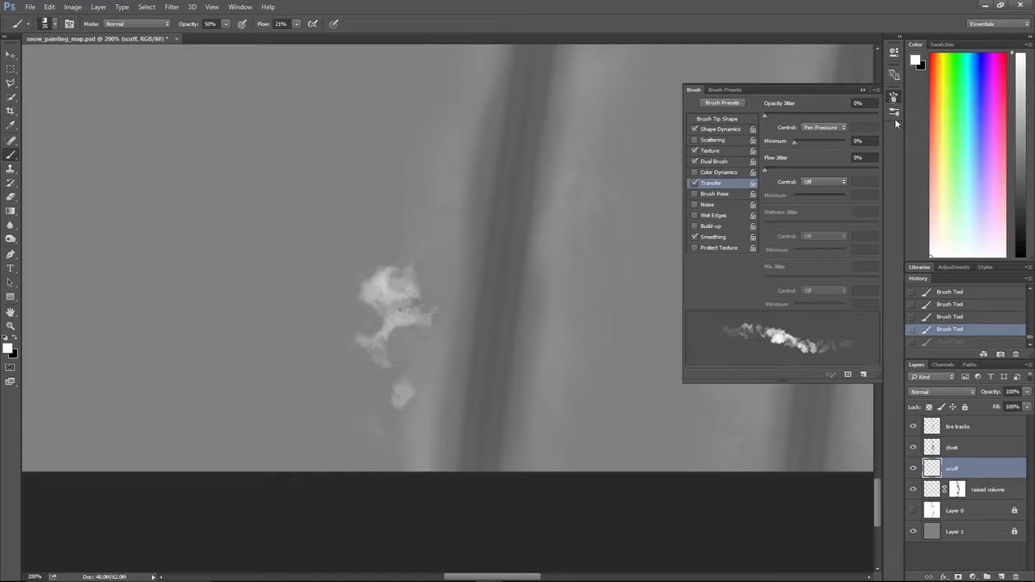
left_click(712, 151)
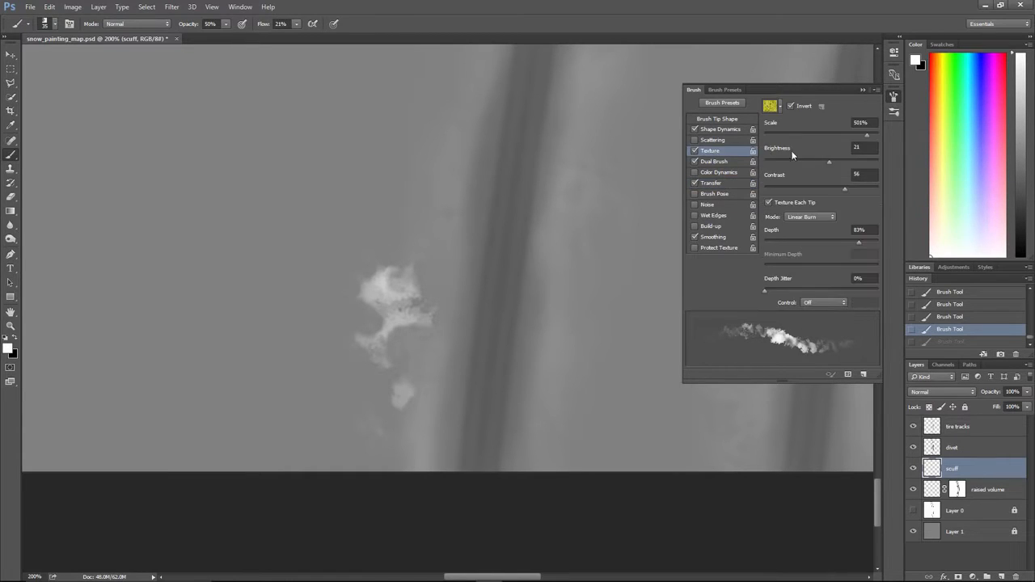
left_click(721, 162)
left_click(721, 150)
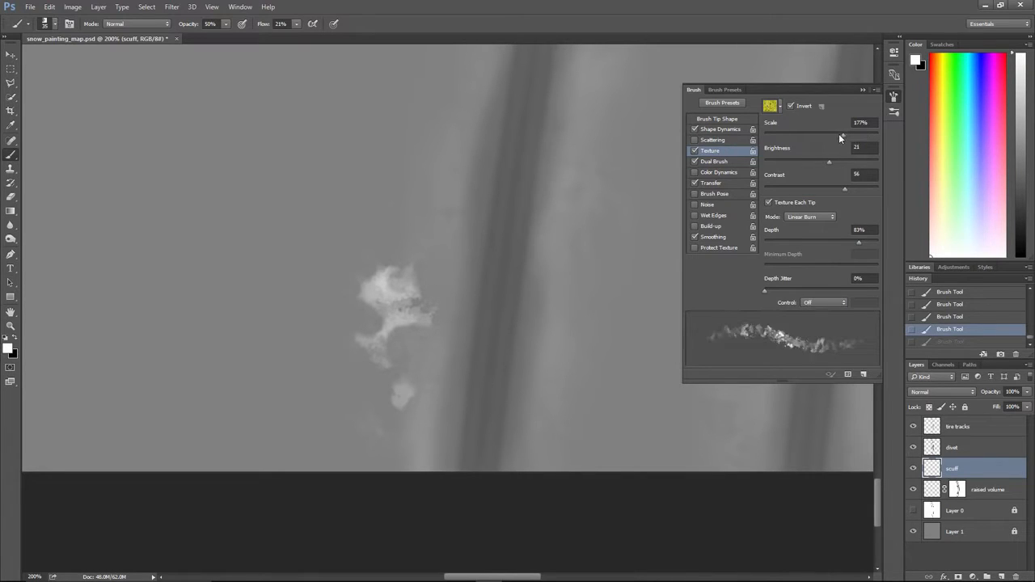
mouse_move(388, 224)
left_mouse_down()
mouse_move(381, 116)
mouse_move(418, 157)
left_mouse_up()
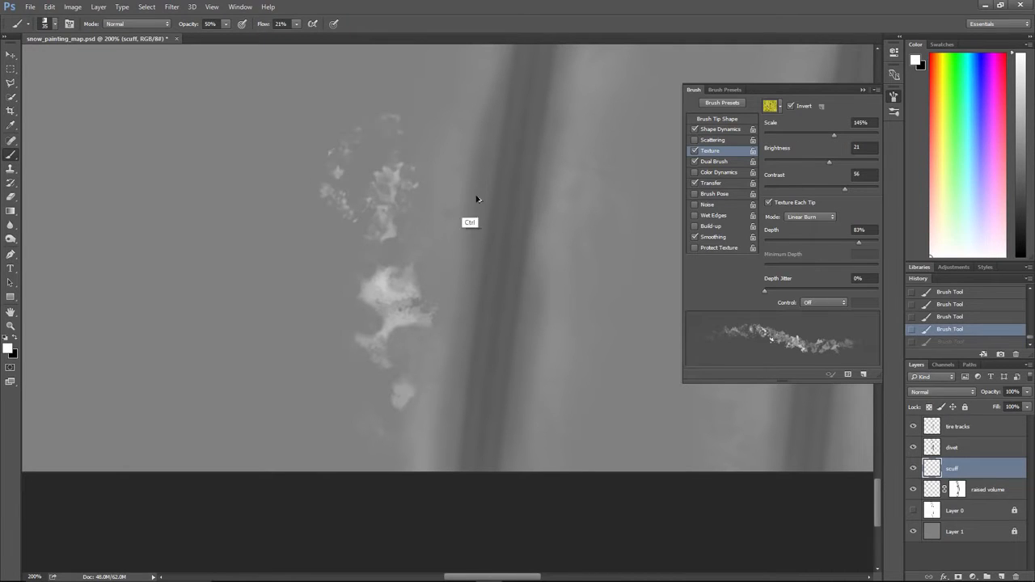
key("ctrl+alt+z")
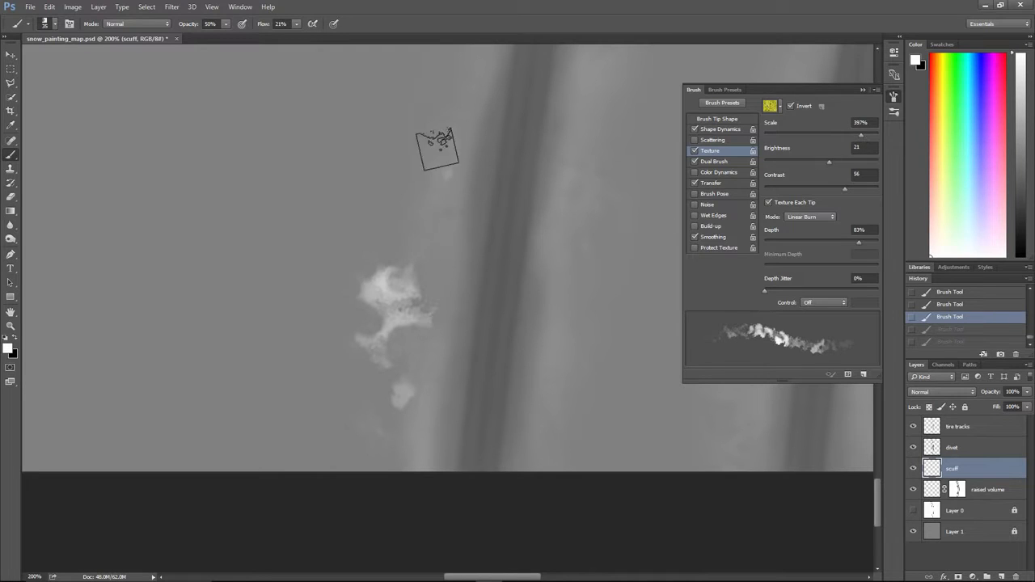
- Lower the brush's texture scale to 105% while painting small broken white flecks along the left track's outer edge
key("ctrl+shift+z")
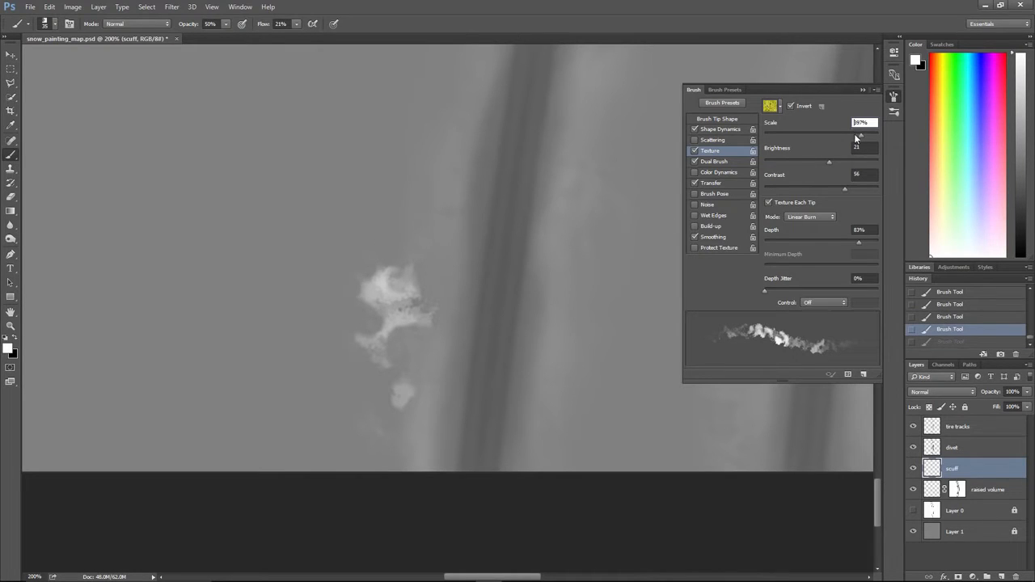
left_click_drag(443, 208, 448, 142)
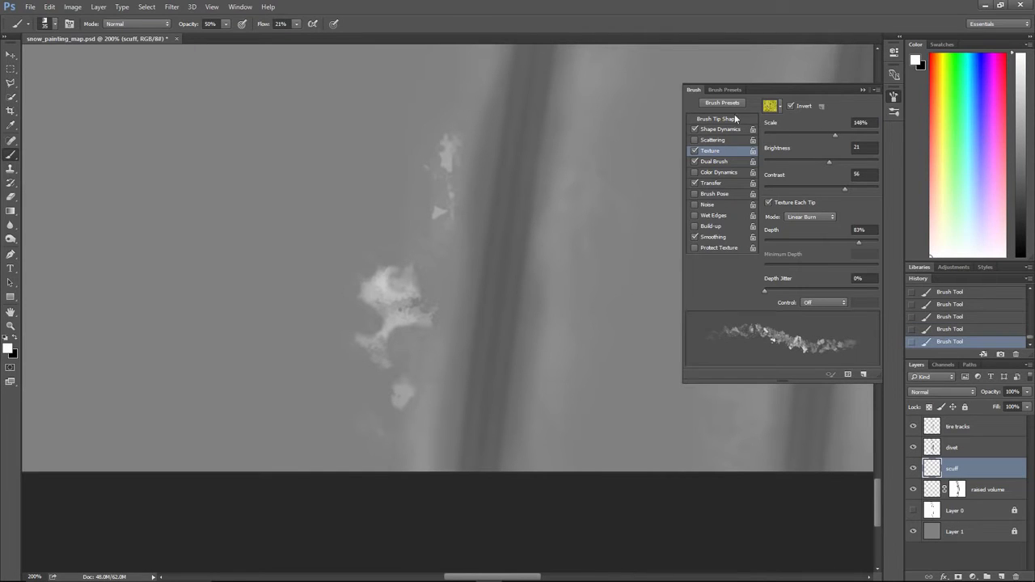
mouse_move(542, 144)
left_mouse_down()
mouse_move(460, 254)
mouse_move(412, 185)
mouse_move(415, 151)
mouse_move(409, 202)
left_mouse_up()
key("bracketleft")
key("bracketleft")
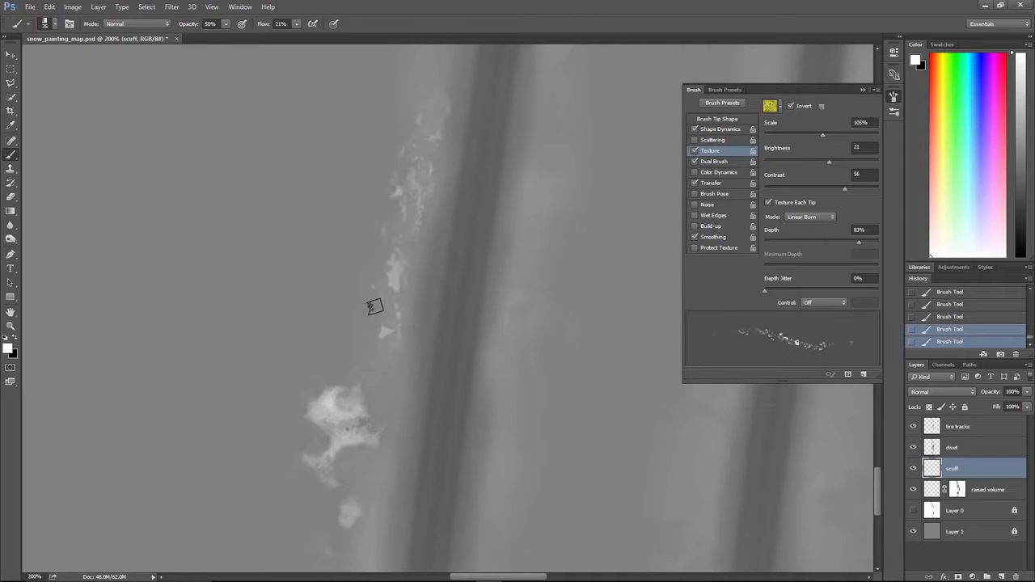
- Extend the fine white scuffs farther up the left track's outer edge, varying the brush size and scattering some flecks outward
key("bracketright")
key("bracketright")
left_click_drag(443, 203, 419, 347)
key("bracketleft")
key("bracketleft")
key("bracketleft")
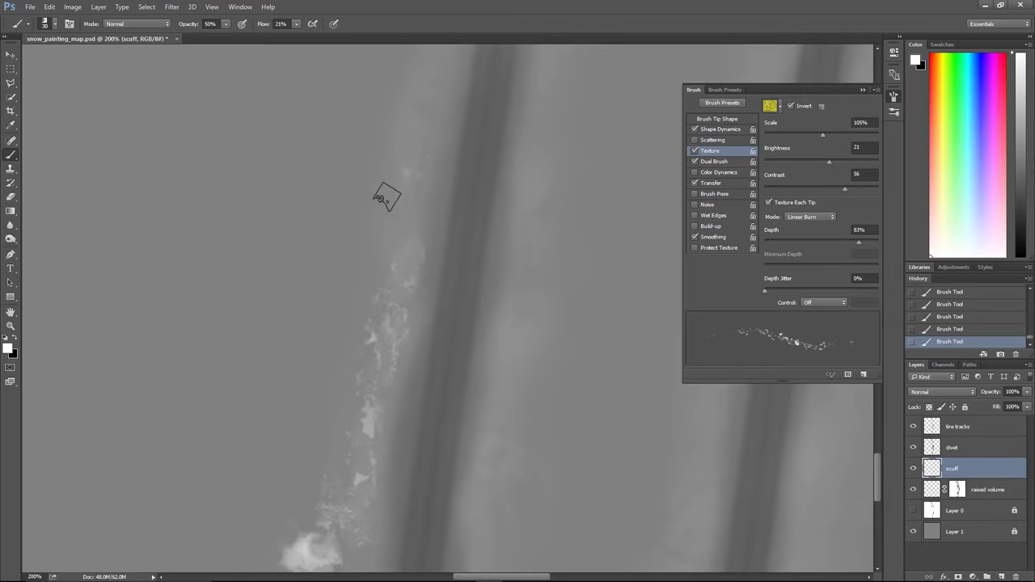
key("bracketright")
key("bracketright")
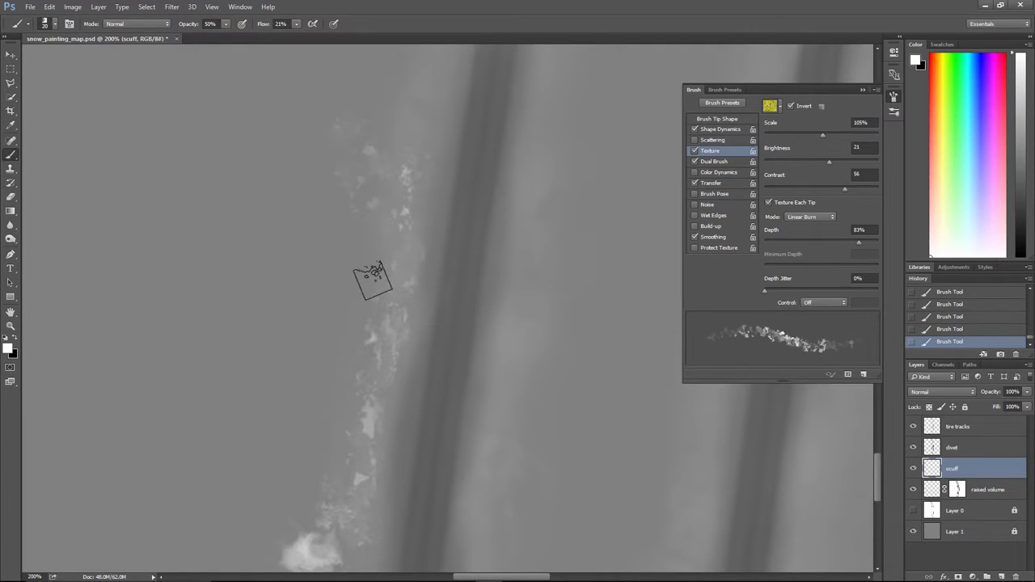
- Check the Flickr snow track photo in Chrome and return to the scuffed lower part of the left track in Photoshop
key("alt+Tab")
key("alt+Tab")
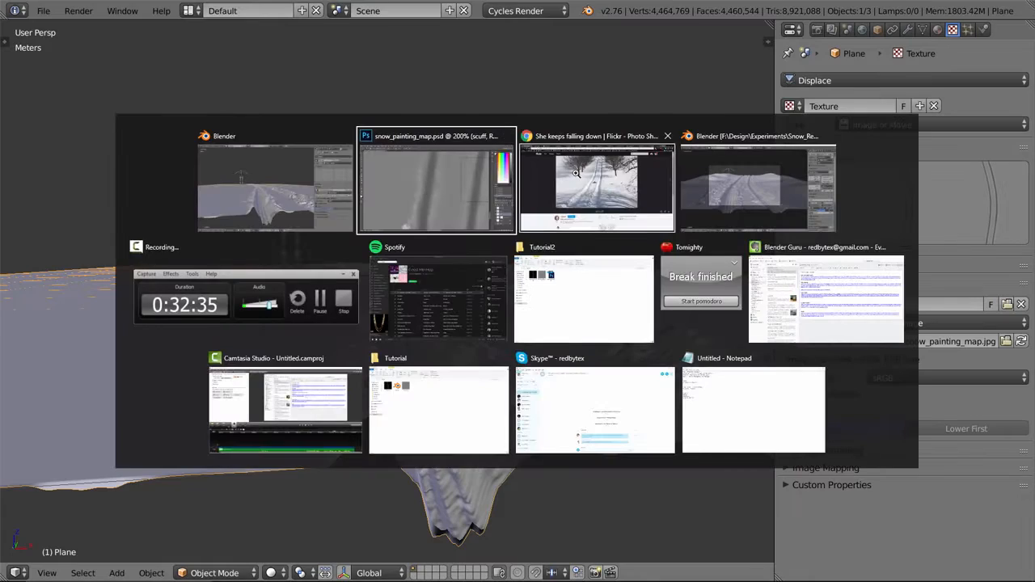
left_click(576, 177)
key("alt+Tab")
key("alt+Tab")
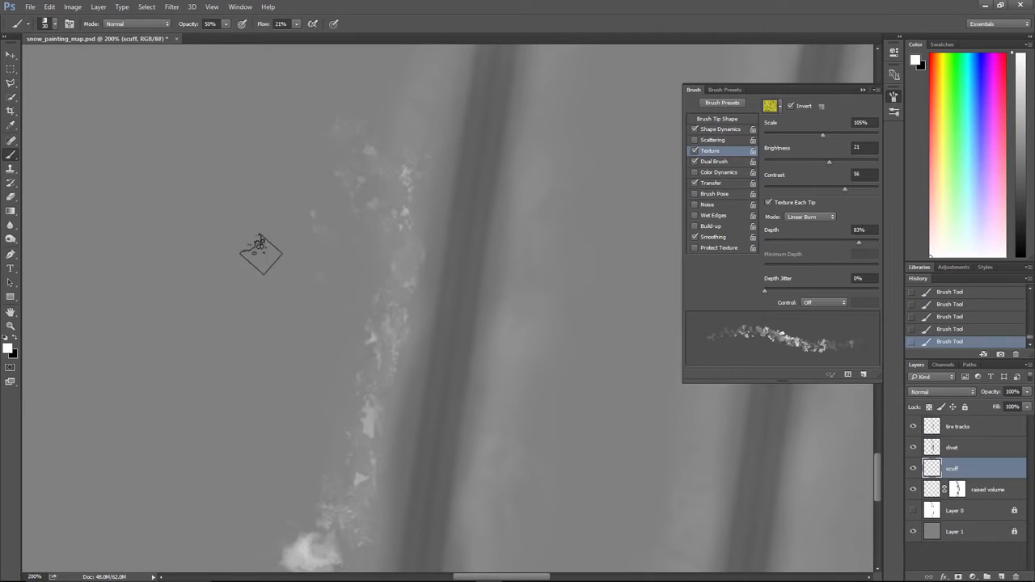
left_click_drag(342, 346, 429, 180)
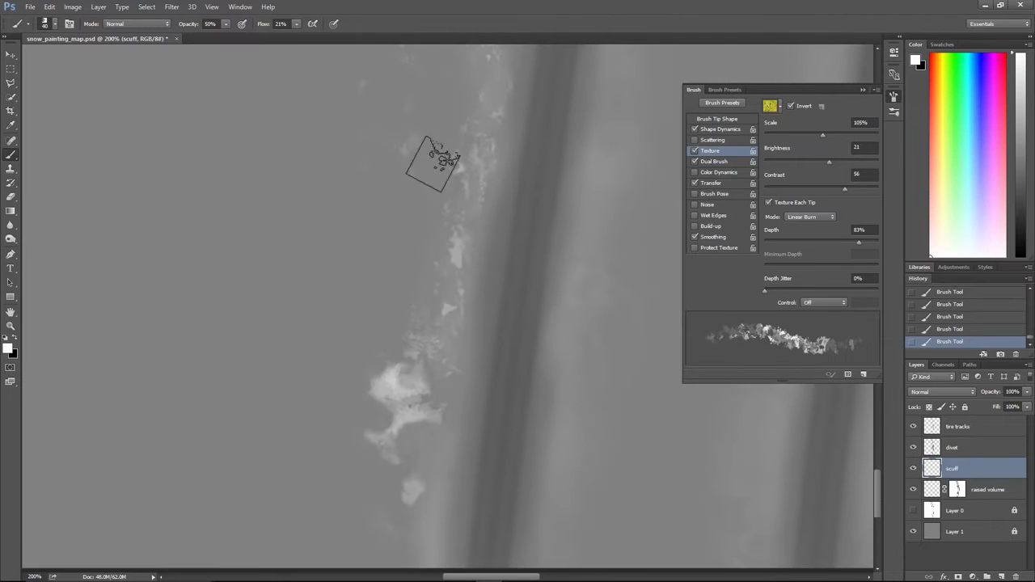
- Scatter faint white flecks outward from the left track's lower outer edge and continue them up to the end of the existing scuffs
mouse_move(350, 218)
left_mouse_down()
mouse_move(409, 270)
mouse_move(393, 296)
mouse_move(355, 274)
left_mouse_up()
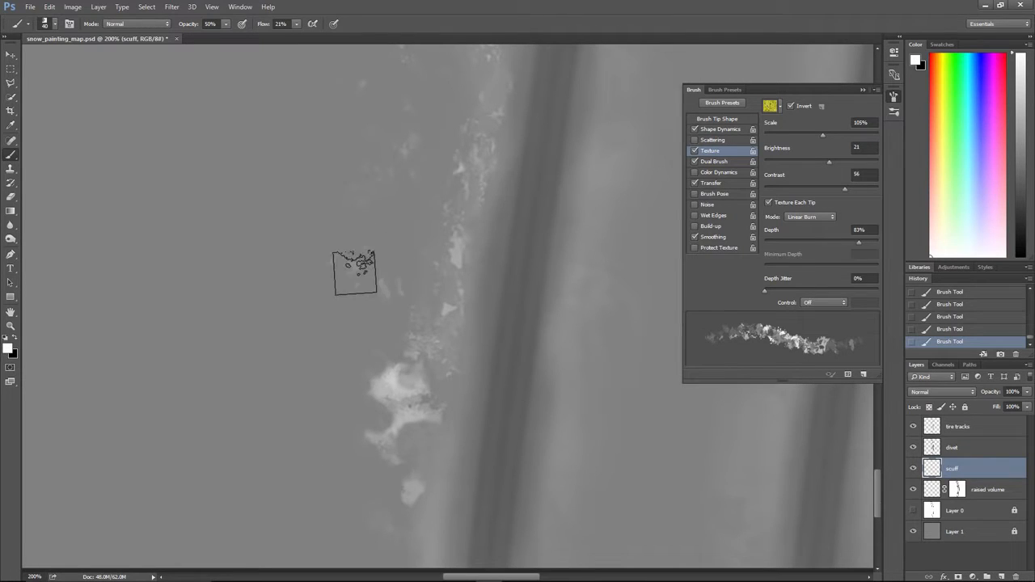
left_click_drag(553, 363, 493, 196)
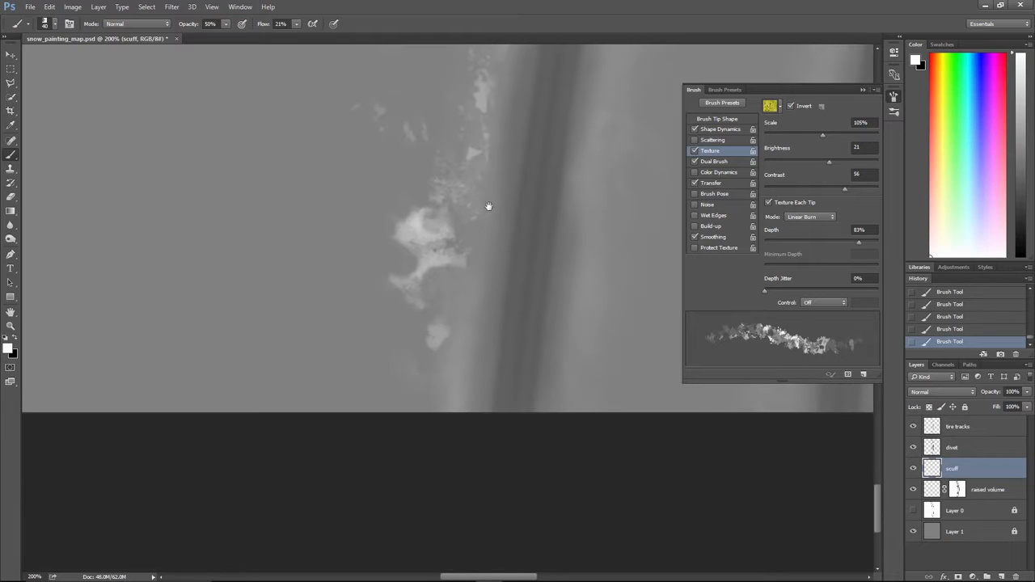
scroll(441, 291, "up", 5)
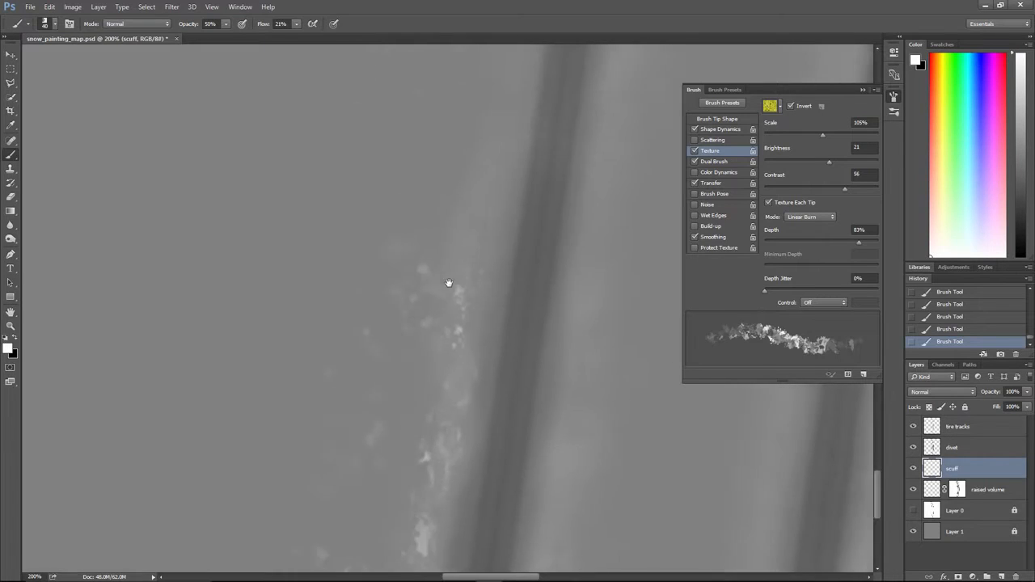
mouse_move(399, 277)
left_mouse_down()
mouse_move(339, 279)
mouse_move(313, 326)
mouse_move(362, 396)
mouse_move(300, 337)
mouse_move(313, 251)
mouse_move(377, 225)
left_mouse_up()
left_click_drag(477, 165, 431, 214)
mouse_move(422, 325)
left_mouse_down()
mouse_move(425, 233)
mouse_move(320, 195)
mouse_move(408, 215)
mouse_move(419, 312)
left_mouse_up()
mouse_move(441, 202)
left_mouse_down()
mouse_move(406, 274)
mouse_move(358, 266)
mouse_move(358, 334)
mouse_move(393, 370)
mouse_move(408, 357)
mouse_move(416, 395)
left_mouse_up()
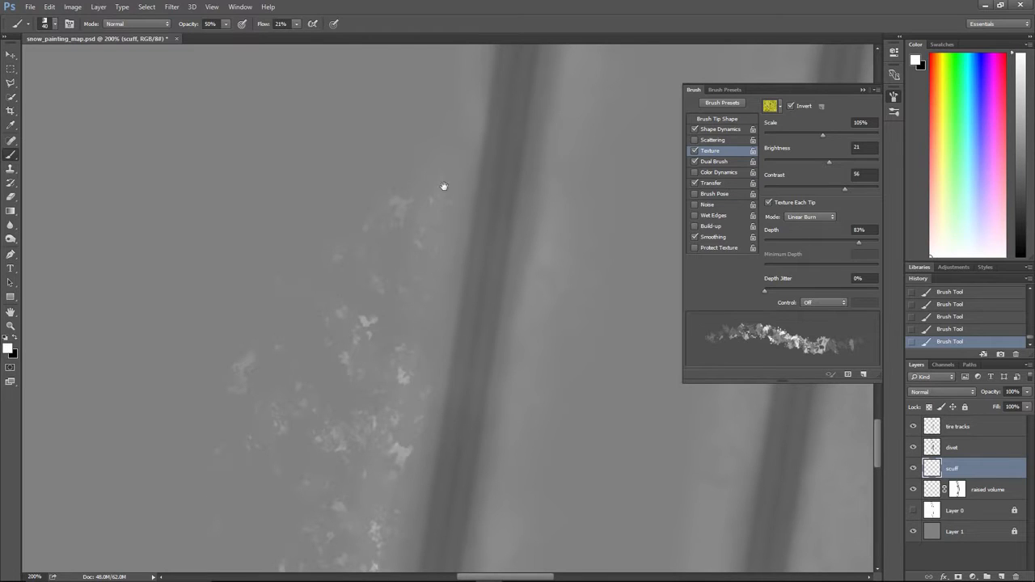
- Reduce the brush size to 35 and extend the broken white scuffs up the slanted lower stretch of the left track's outer edge
left_click_drag(449, 170, 425, 299)
mouse_move(437, 253)
left_mouse_down()
mouse_move(418, 309)
mouse_move(423, 257)
mouse_move(388, 238)
mouse_move(320, 236)
left_mouse_up()
left_click_drag(429, 157, 412, 266)
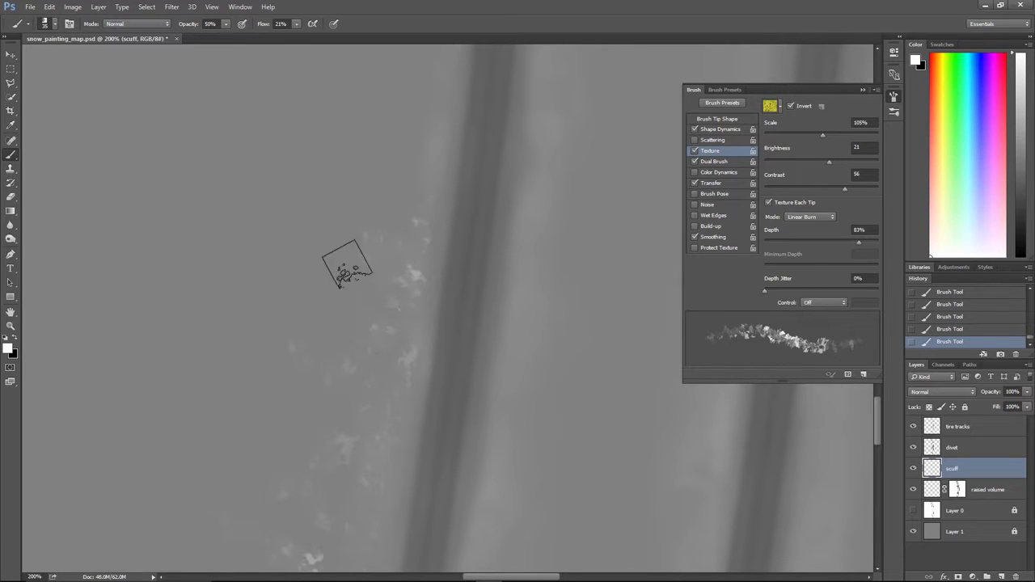
left_click_drag(418, 196, 409, 261)
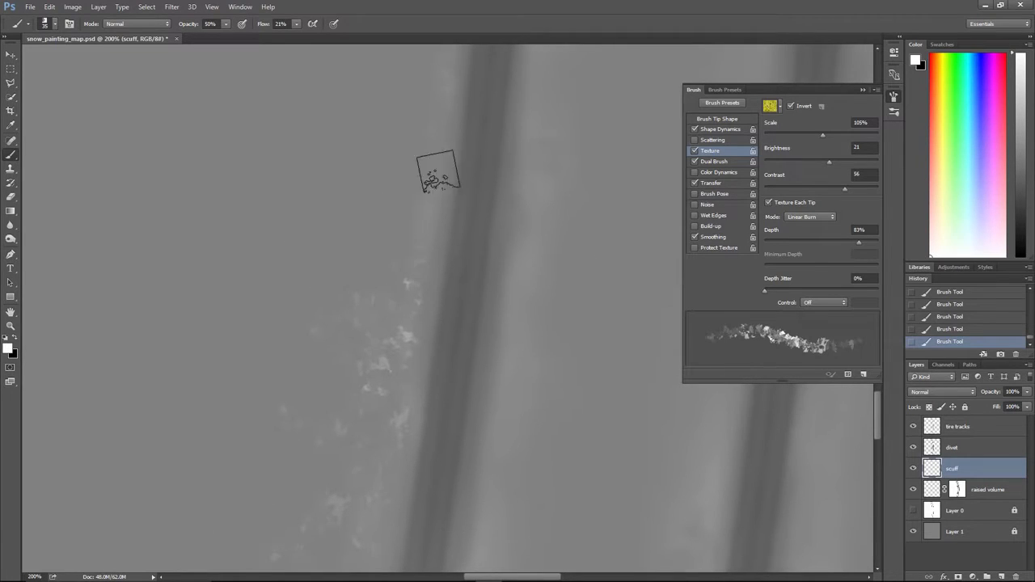
left_click_drag(402, 176, 404, 299)
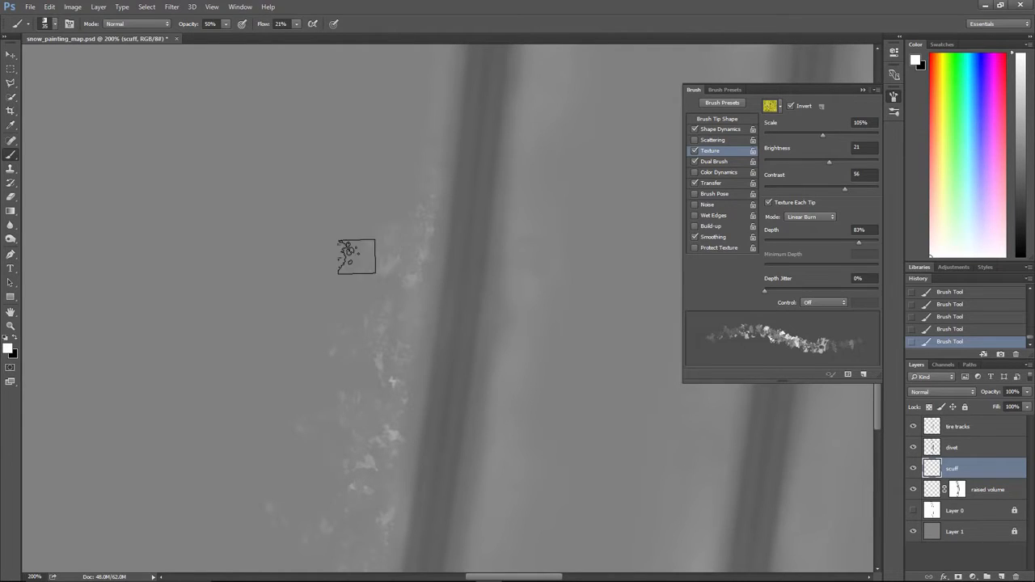
left_click_drag(422, 236, 393, 280)
mouse_move(401, 232)
left_mouse_down()
mouse_move(358, 242)
mouse_move(345, 287)
mouse_move(395, 220)
mouse_move(365, 283)
mouse_move(282, 288)
mouse_move(287, 278)
mouse_move(289, 318)
mouse_move(350, 272)
left_mouse_up()
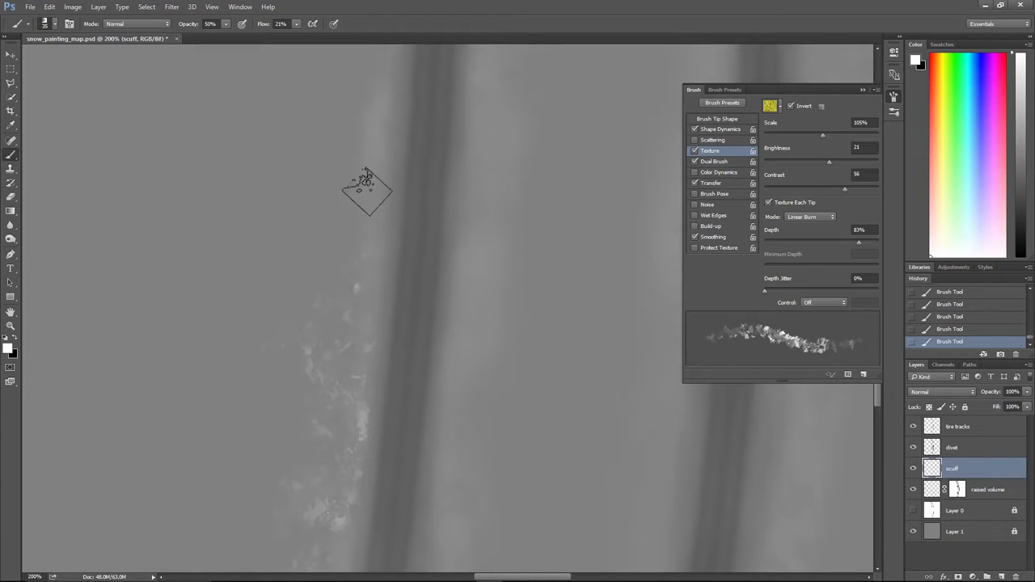
- Paint a small bright clump and clustered scuffs beside the left track where it starts to straighten, with a few flecks farther out
left_click_drag(358, 207, 412, 247)
left_click(405, 240)
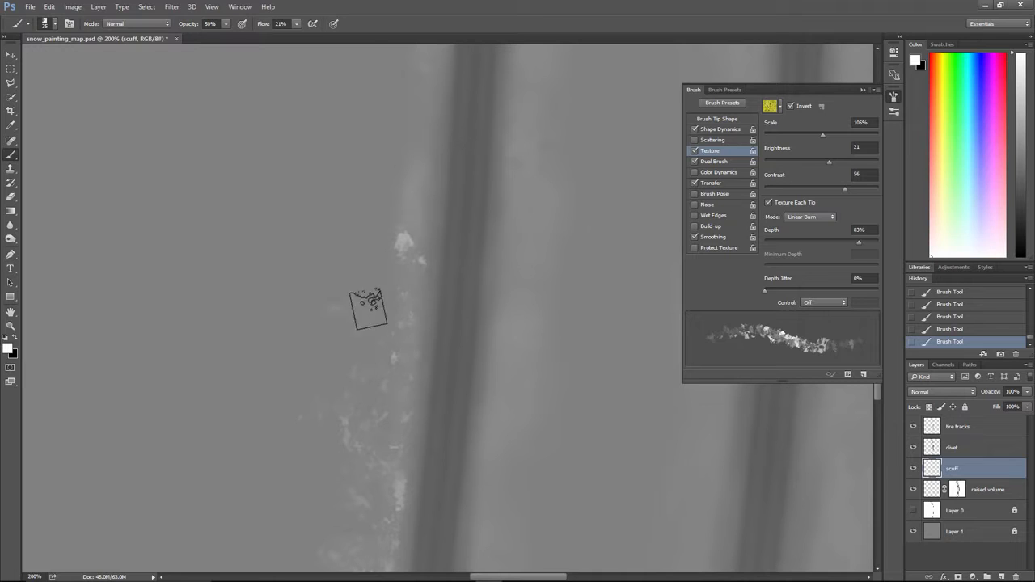
mouse_move(431, 143)
left_mouse_down()
mouse_move(418, 249)
mouse_move(407, 243)
left_mouse_up()
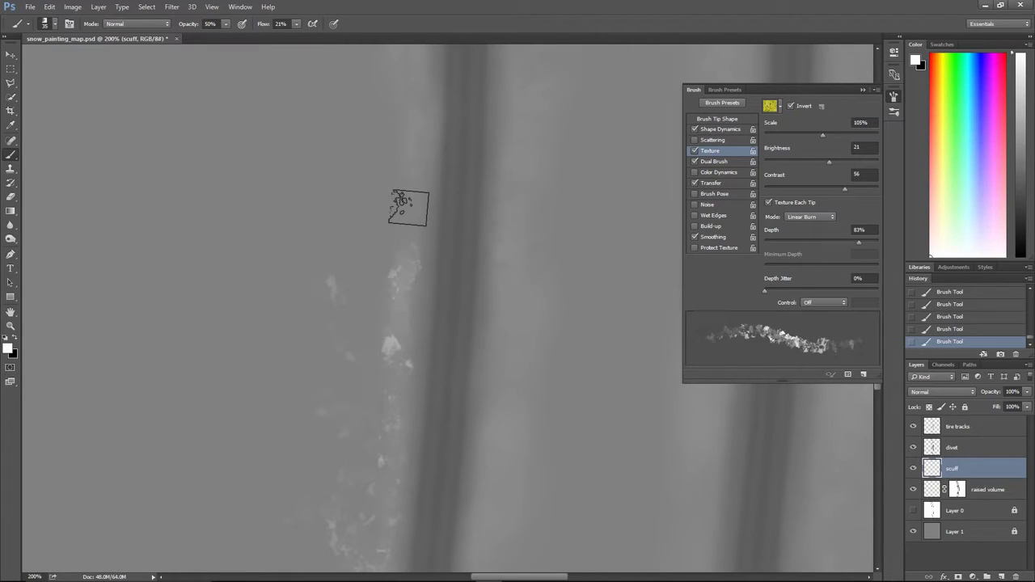
mouse_move(412, 210)
left_mouse_down()
mouse_move(465, 290)
mouse_move(448, 263)
mouse_move(464, 258)
left_mouse_up()
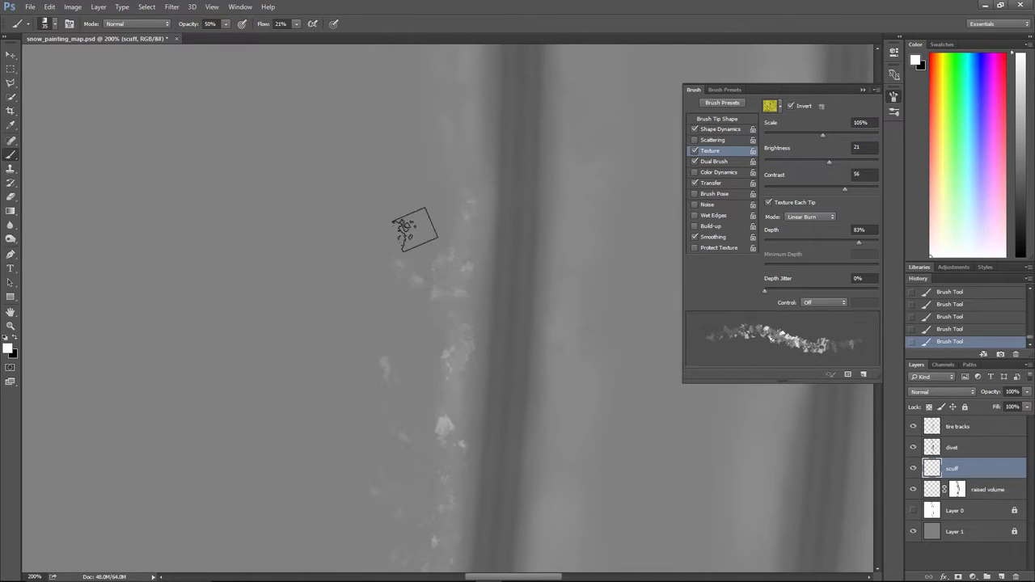
mouse_move(399, 270)
left_mouse_down()
mouse_move(404, 325)
mouse_move(422, 348)
left_mouse_up()
left_click_drag(489, 201, 471, 292)
mouse_move(451, 308)
left_mouse_down()
mouse_move(434, 233)
mouse_move(444, 215)
left_mouse_up()
left_click_drag(402, 265, 376, 257)
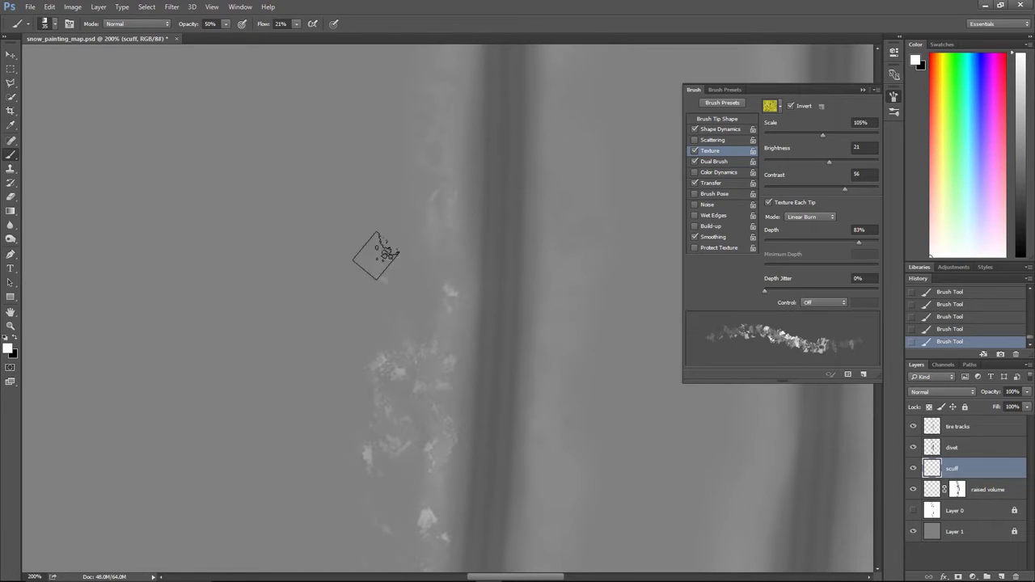
- Dab small separate white scuffs along the straight vertical stretch of the left track's outer edge, with faint flecks outside them
left_click_drag(442, 161, 448, 267)
left_click_drag(462, 138, 421, 250)
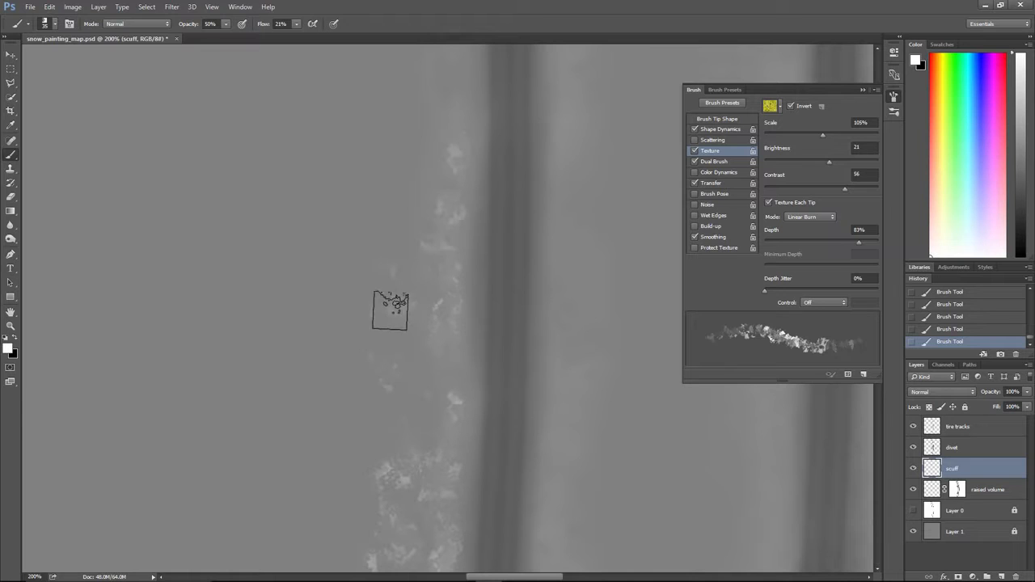
left_click_drag(449, 198, 429, 295)
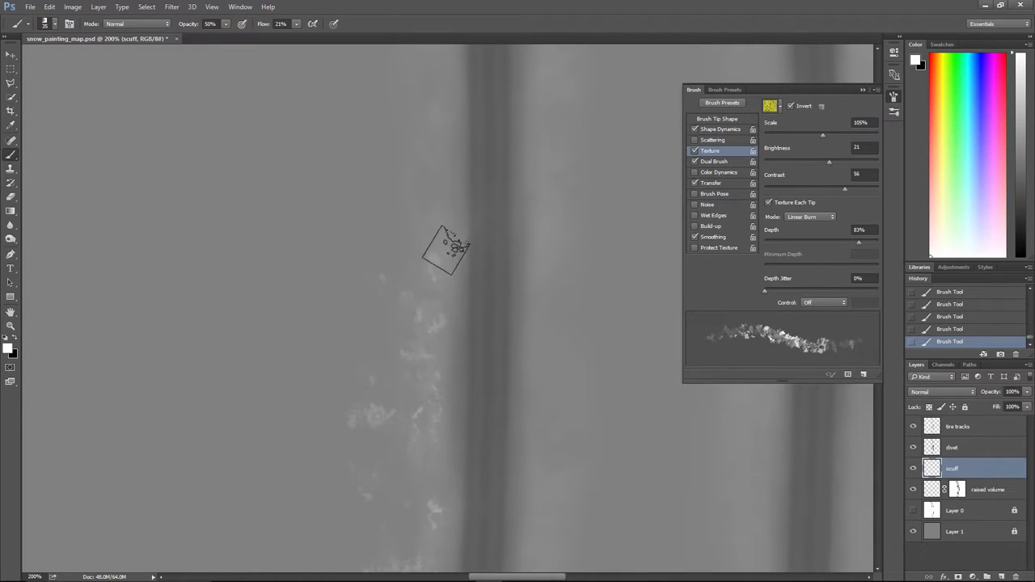
mouse_move(435, 165)
left_mouse_down()
mouse_move(434, 207)
mouse_move(423, 209)
left_mouse_up()
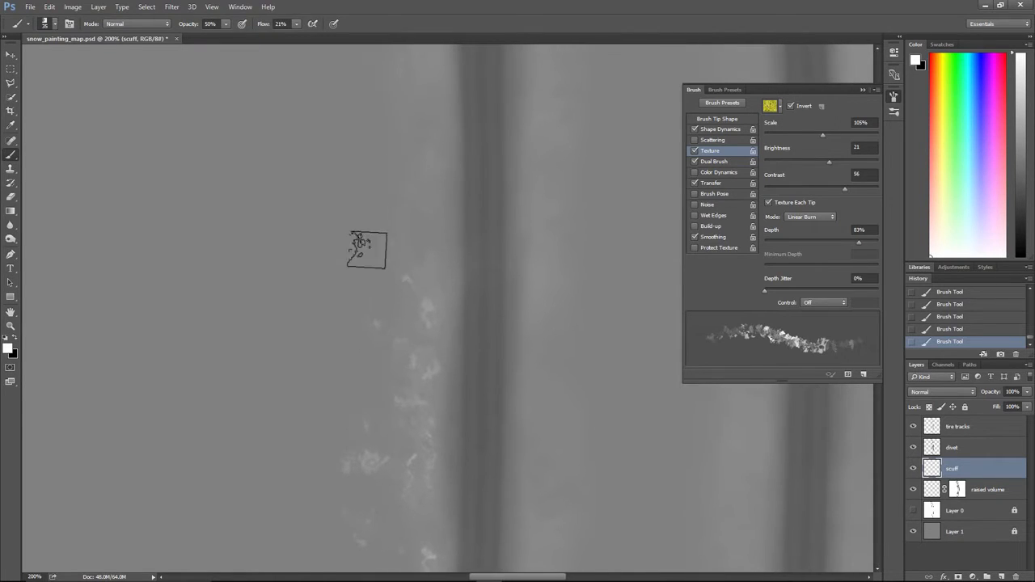
mouse_move(356, 257)
left_mouse_down()
mouse_move(313, 246)
mouse_move(344, 261)
left_mouse_up()
mouse_move(423, 182)
left_mouse_down()
mouse_move(393, 173)
mouse_move(381, 185)
mouse_move(428, 197)
mouse_move(461, 176)
left_mouse_up()
left_click_drag(424, 138, 424, 261)
left_click(430, 239)
mouse_move(431, 165)
left_mouse_down()
mouse_move(393, 203)
mouse_move(381, 173)
mouse_move(385, 186)
mouse_move(409, 169)
mouse_move(400, 190)
left_mouse_up()
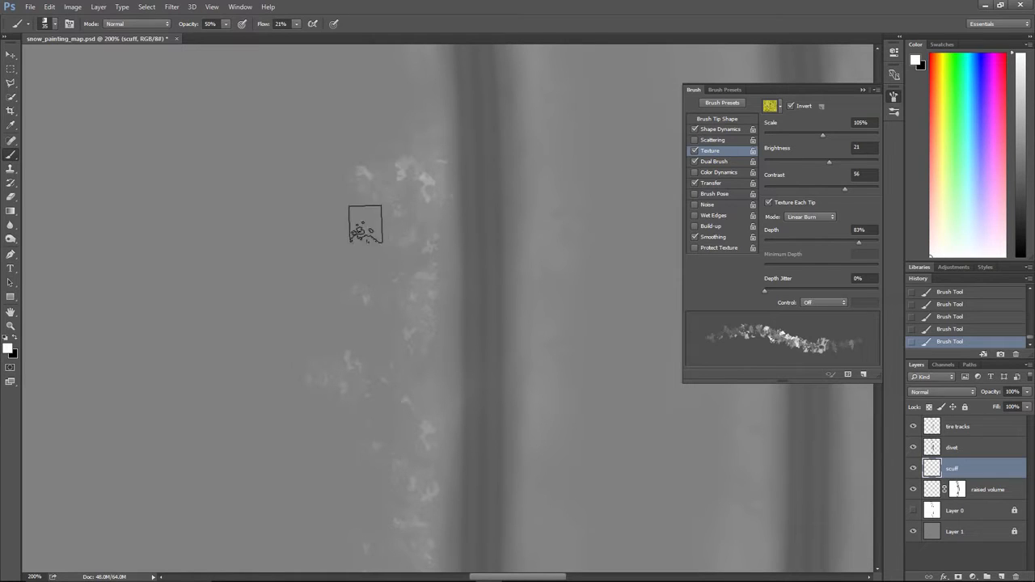
- Continue the white scuffs around the bend where the left track turns toward the upper left, building denser clusters beside the edge
mouse_move(429, 138)
left_mouse_down()
mouse_move(441, 277)
mouse_move(436, 263)
left_mouse_up()
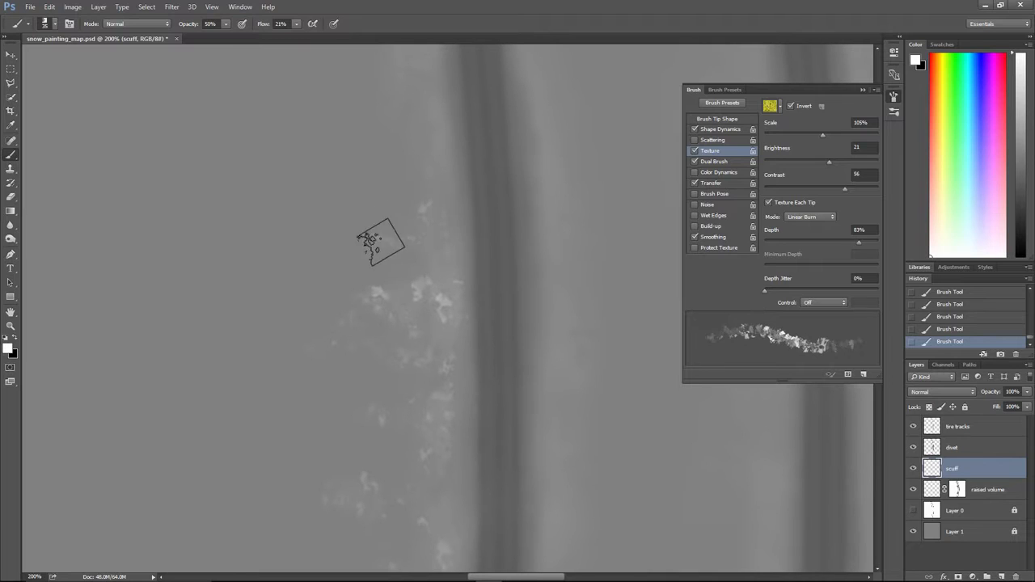
left_click_drag(413, 176, 418, 284)
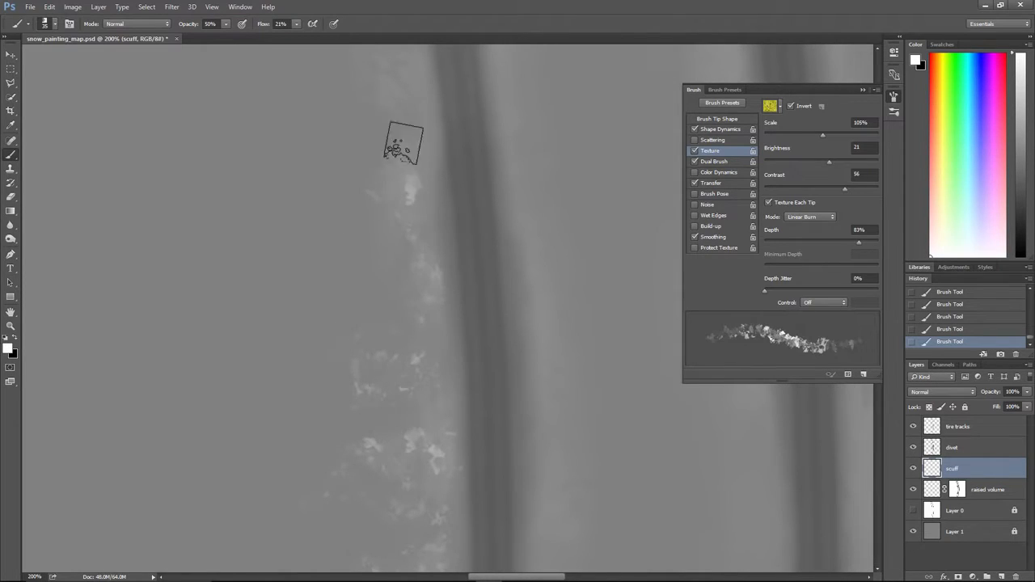
scroll(408, 320, "up", 5)
mouse_move(403, 231)
left_mouse_down()
mouse_move(359, 249)
mouse_move(380, 241)
mouse_move(409, 298)
left_mouse_up()
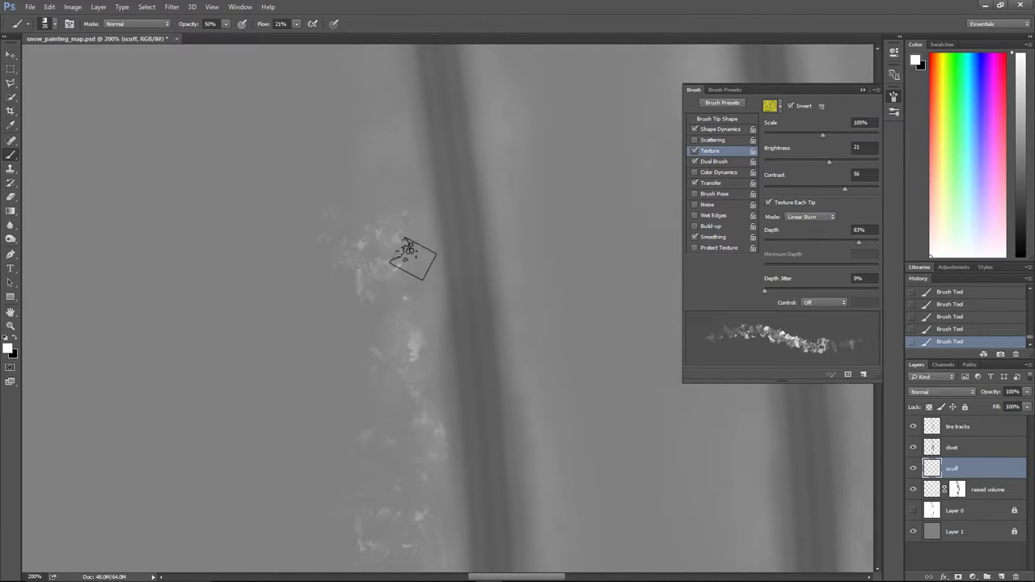
left_click_drag(393, 151, 408, 266)
left_click_drag(400, 207, 384, 249)
left_click_drag(332, 270, 404, 293)
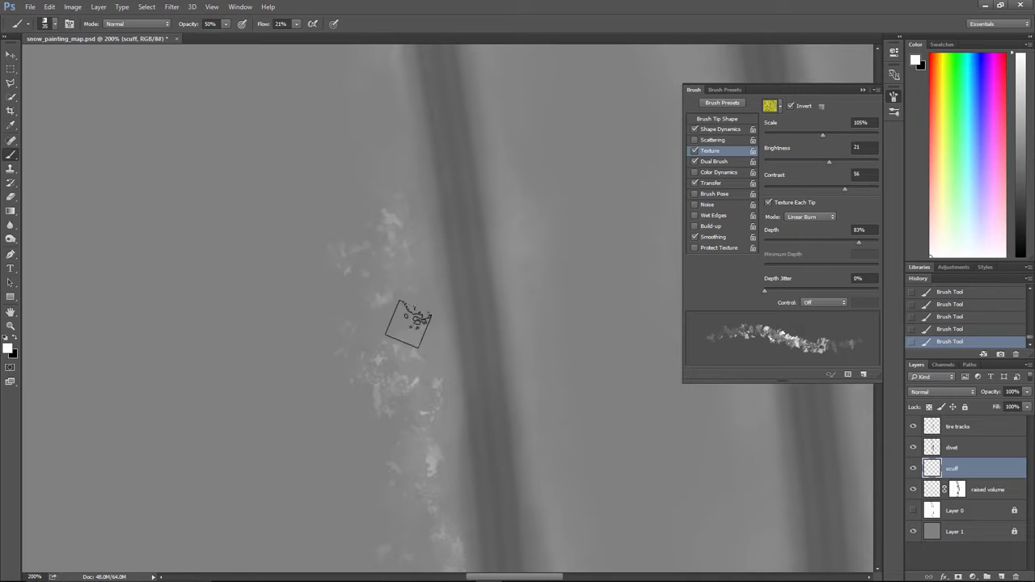
- Add spaced scuff patches above the bend, including a brighter patch and loose flecks set away from the left track
mouse_move(406, 221)
left_mouse_down()
mouse_move(413, 297)
mouse_move(372, 236)
mouse_move(391, 203)
mouse_move(344, 167)
left_mouse_up()
left_click_drag(392, 99, 392, 257)
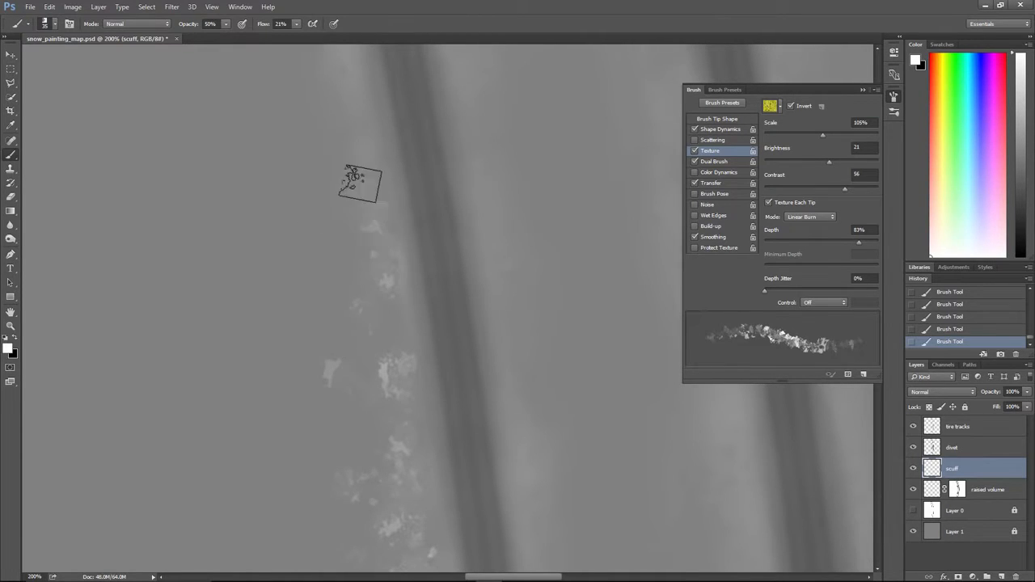
mouse_move(364, 209)
left_mouse_down()
mouse_move(404, 242)
mouse_move(420, 326)
left_mouse_up()
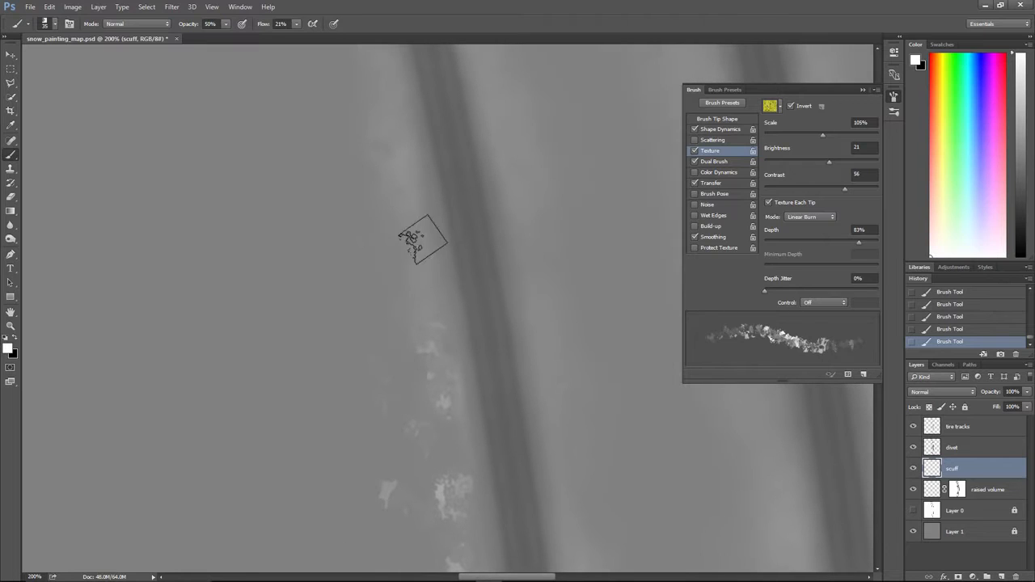
mouse_move(387, 232)
left_mouse_down()
mouse_move(363, 212)
mouse_move(330, 243)
left_mouse_up()
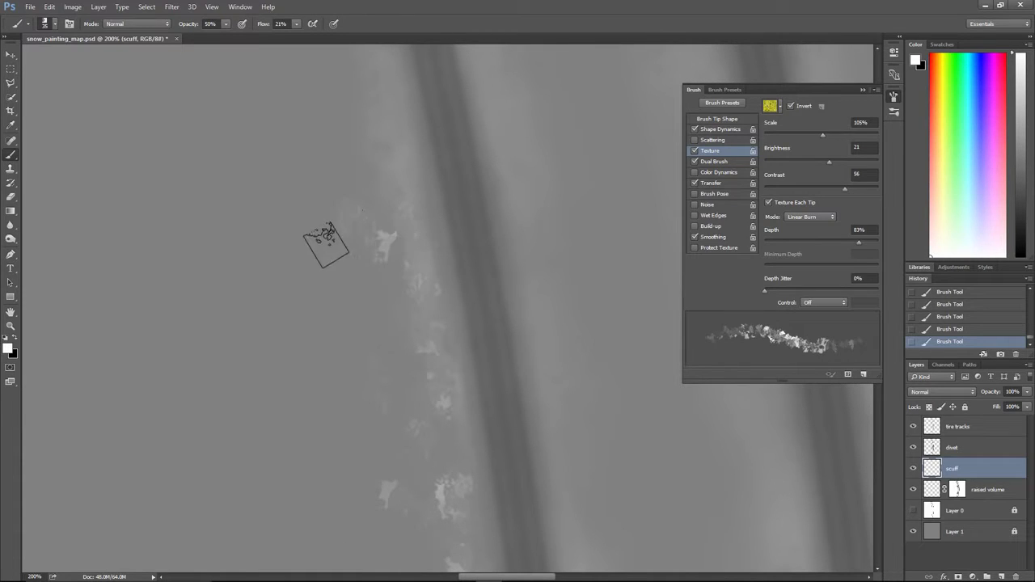
mouse_move(310, 278)
left_mouse_down()
mouse_move(360, 302)
mouse_move(391, 377)
left_mouse_up()
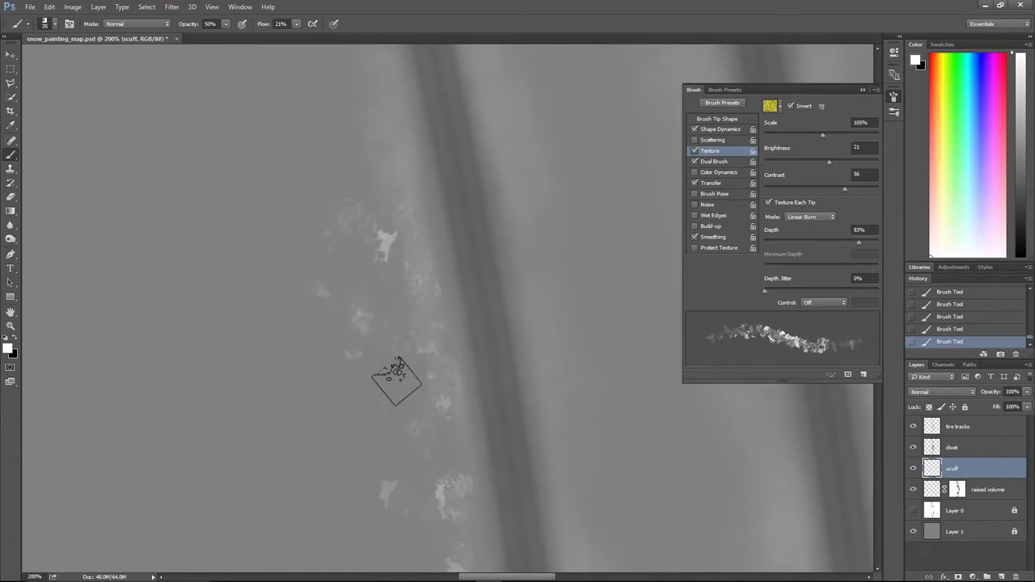
- Build a dense fine scuff cluster along the upper diagonal stretch of the left track, with small detached patches outside it
left_click_drag(362, 178, 402, 343)
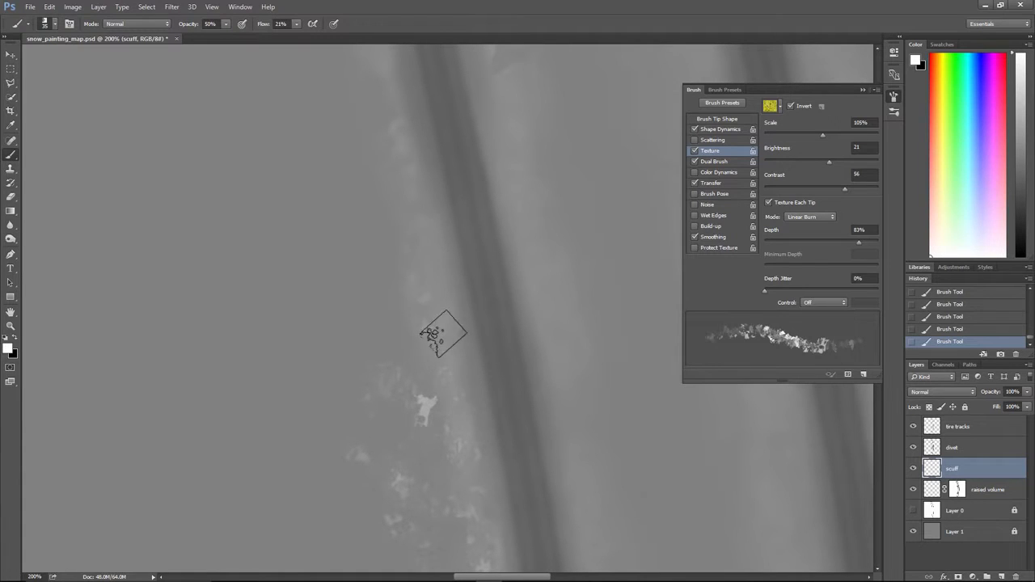
left_click_drag(372, 304, 335, 307)
left_click_drag(403, 157, 426, 282)
mouse_move(444, 394)
left_mouse_down()
mouse_move(405, 277)
mouse_move(335, 363)
mouse_move(383, 306)
mouse_move(348, 313)
left_mouse_up()
left_click_drag(382, 162, 396, 235)
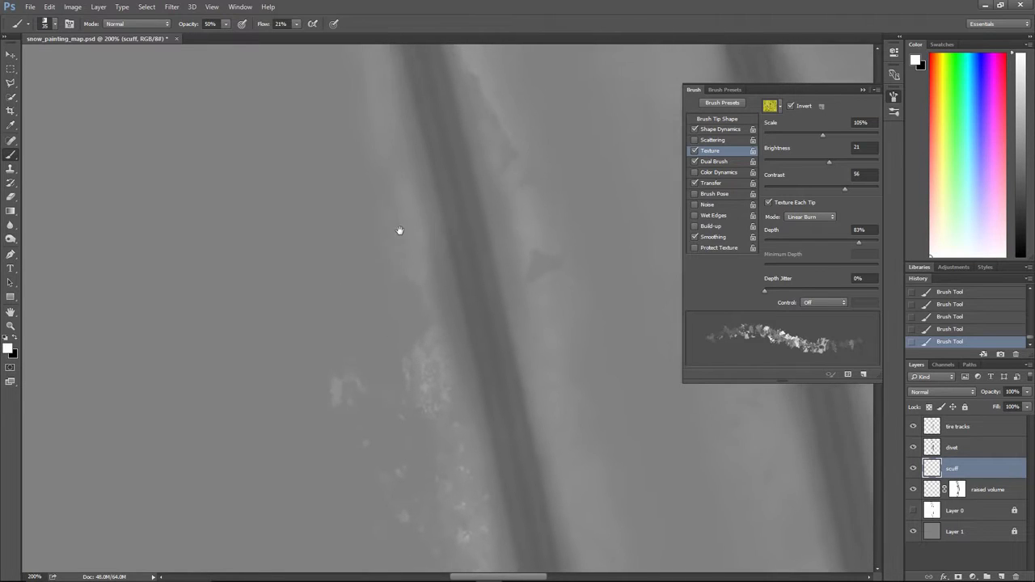
mouse_move(413, 316)
left_mouse_down()
mouse_move(402, 238)
mouse_move(347, 219)
mouse_move(381, 238)
mouse_move(322, 289)
left_mouse_up()
left_click_drag(377, 143, 409, 242)
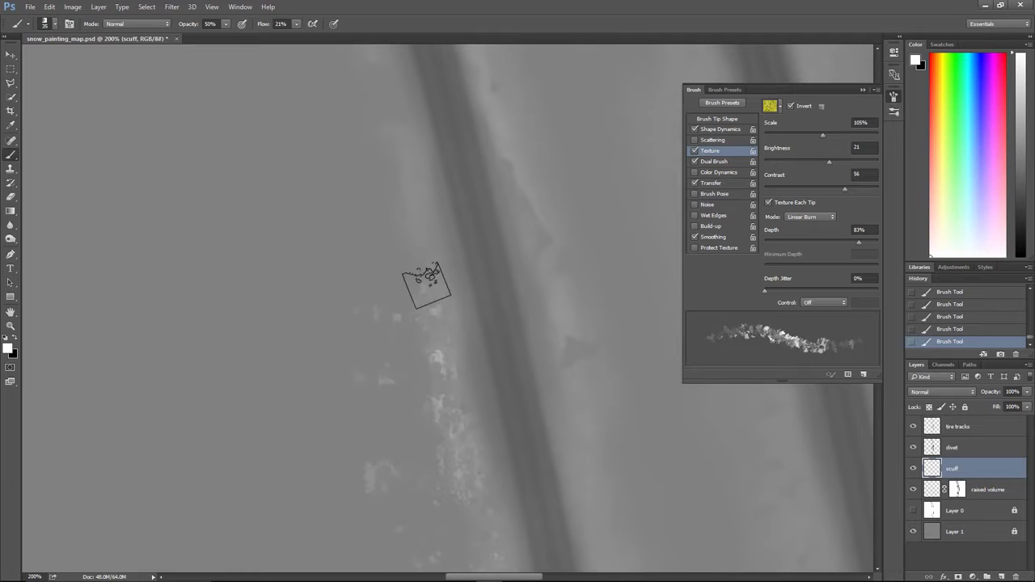
left_click_drag(407, 169, 422, 286)
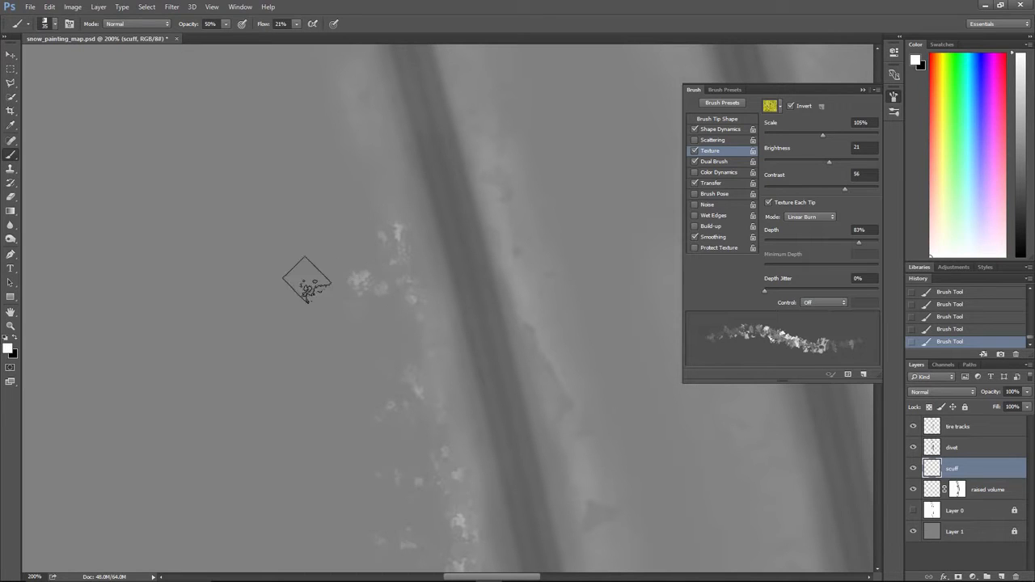
- Carry the clumped and scattered scuffs along the left track's outer edge up to the top of the canvas
mouse_move(377, 260)
left_mouse_down()
mouse_move(408, 215)
mouse_move(427, 301)
mouse_move(406, 236)
left_mouse_up()
left_click_drag(391, 191, 331, 217)
left_click_drag(371, 249, 394, 281)
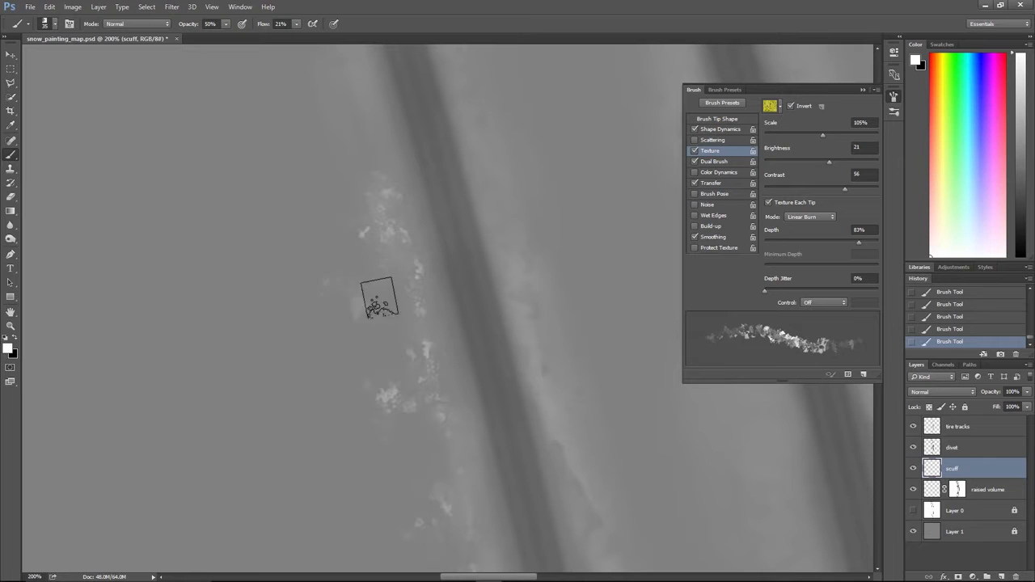
mouse_move(379, 179)
left_mouse_down()
mouse_move(429, 323)
mouse_move(437, 321)
left_mouse_up()
mouse_move(408, 226)
left_mouse_down()
mouse_move(414, 195)
mouse_move(445, 301)
left_mouse_up()
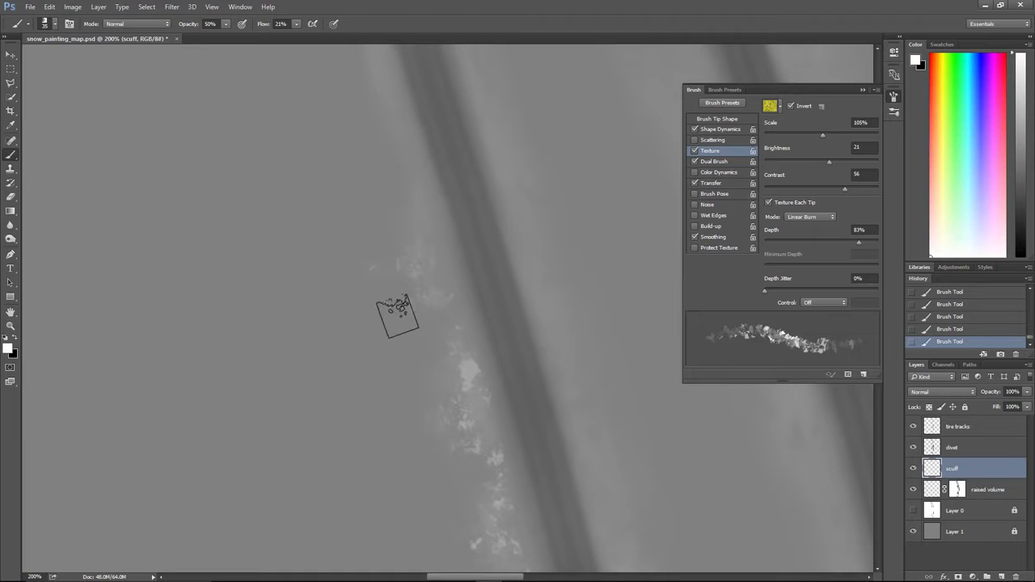
left_click_drag(403, 196, 423, 293)
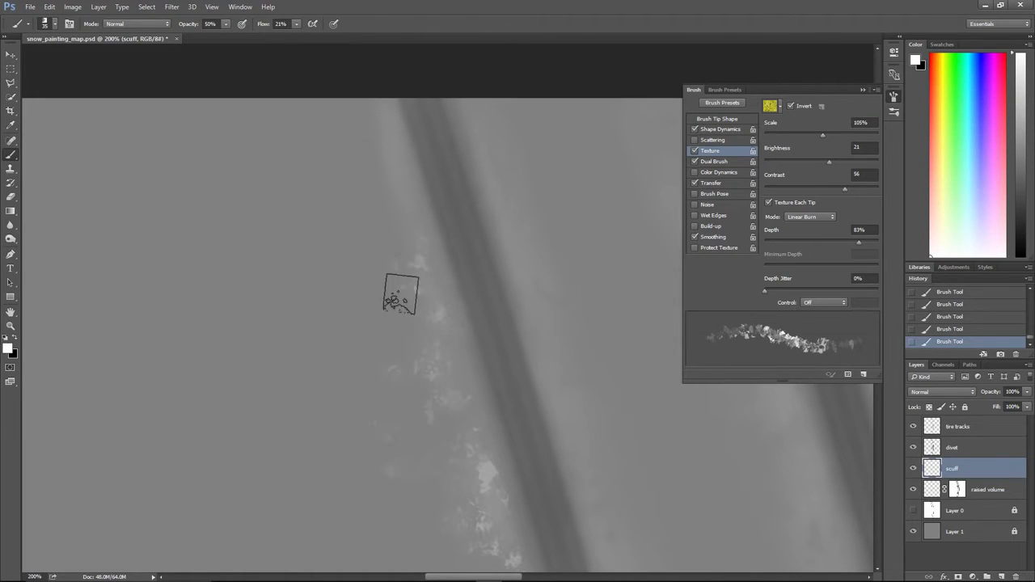
mouse_move(394, 198)
left_mouse_down()
mouse_move(358, 166)
mouse_move(356, 146)
left_mouse_up()
- Go back down the left track's upper diagonal stretch and fill the gaps between scuffs with more small white flecks
mouse_move(454, 134)
left_mouse_down()
mouse_move(439, 194)
mouse_move(469, 298)
mouse_move(462, 226)
mouse_move(427, 241)
mouse_move(460, 355)
left_mouse_up()
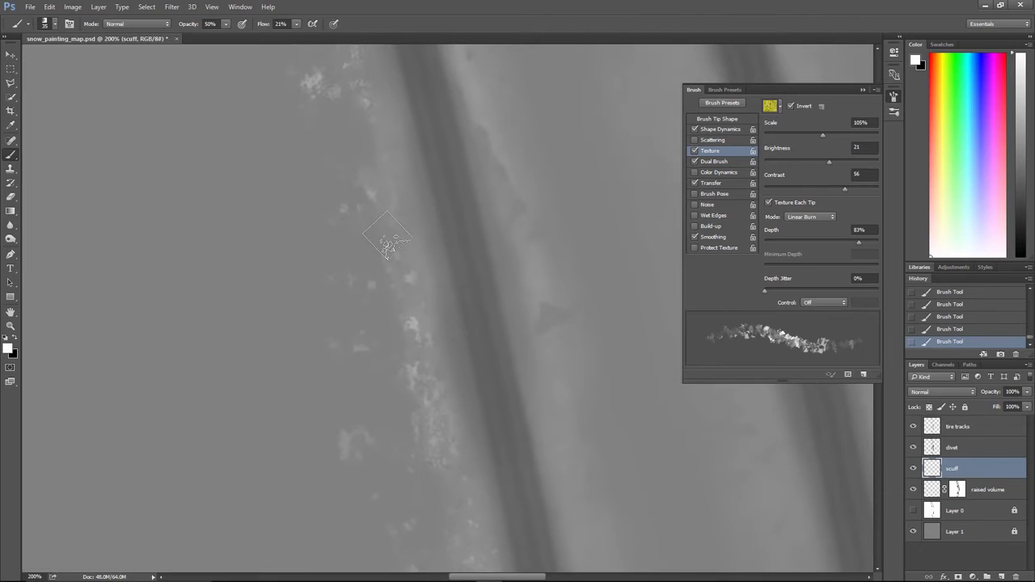
mouse_move(393, 184)
left_mouse_down()
mouse_move(419, 281)
mouse_move(395, 192)
left_mouse_up()
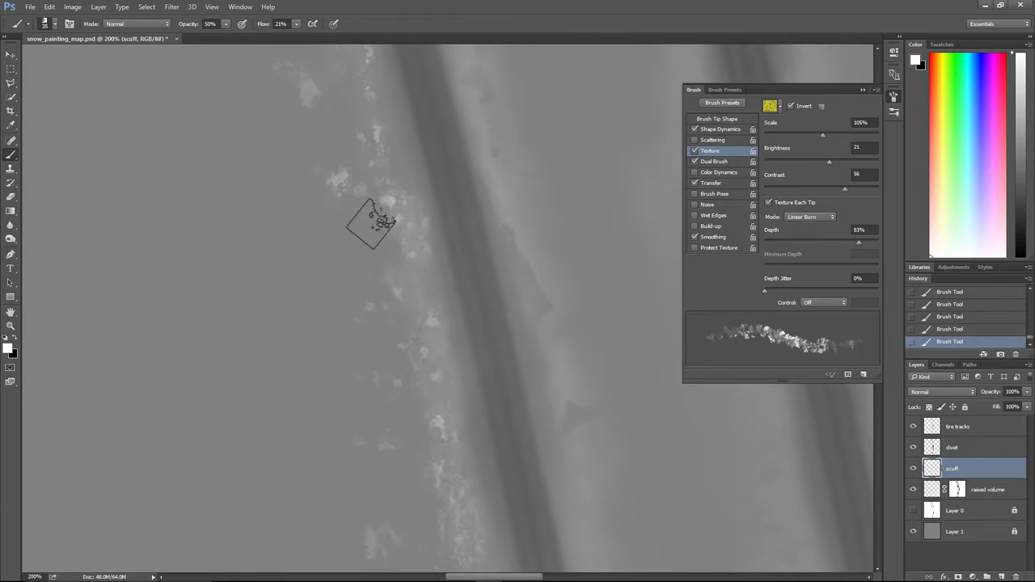
mouse_move(392, 134)
left_mouse_down()
mouse_move(402, 229)
mouse_move(385, 214)
left_mouse_up()
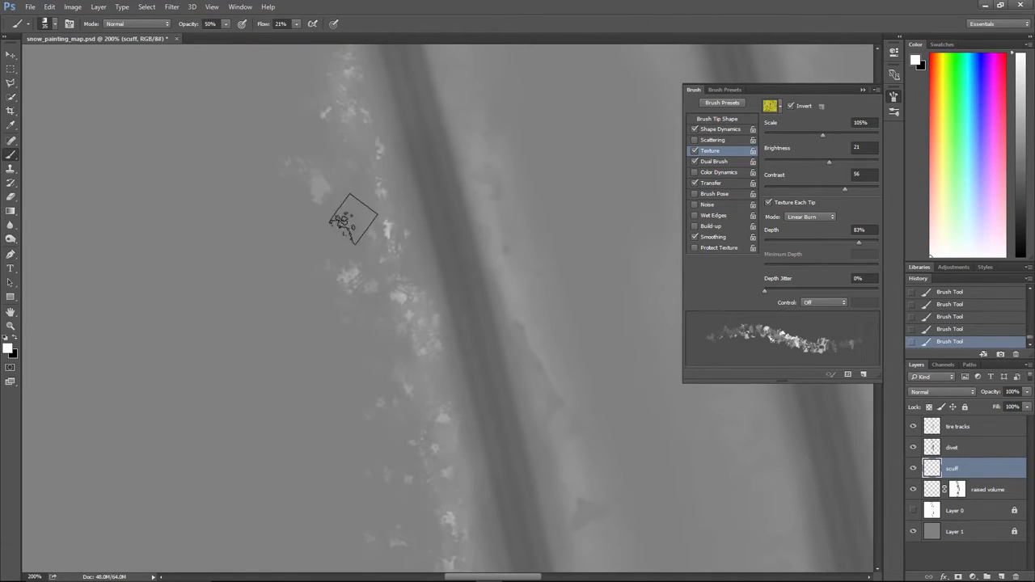
left_click_drag(464, 318, 429, 220)
left_click_drag(427, 354, 449, 422)
mouse_move(441, 371)
left_mouse_down()
mouse_move(395, 220)
mouse_move(376, 209)
left_mouse_up()
left_click_drag(398, 327, 400, 212)
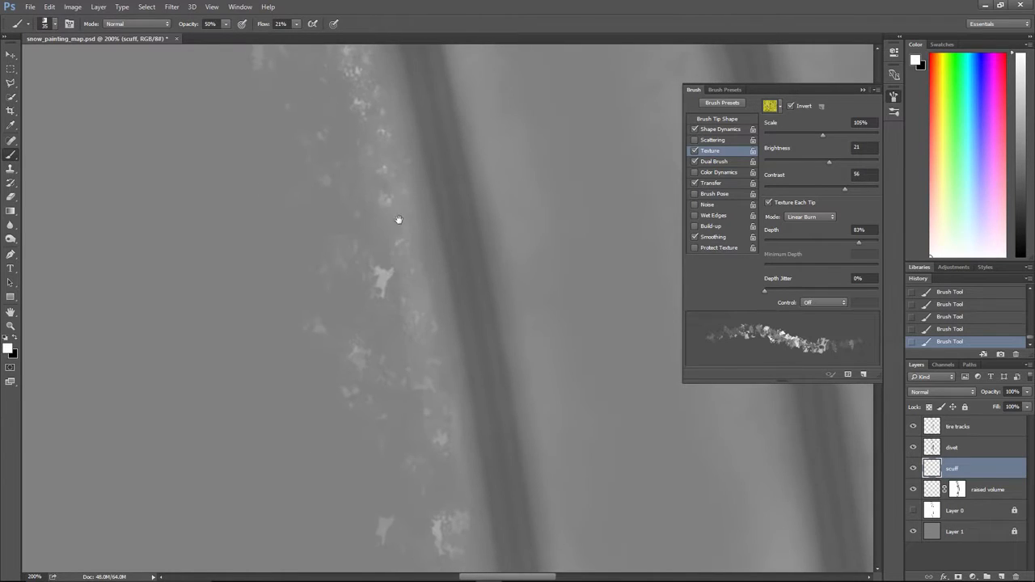
- Raise the brush texture scale to 311%, try a coarser scuff stroke beside the left track and undo the last stroke
key("ctrl+minus")
key("ctrl+minus")
key("ctrl+minus")
key("ctrl+minus")
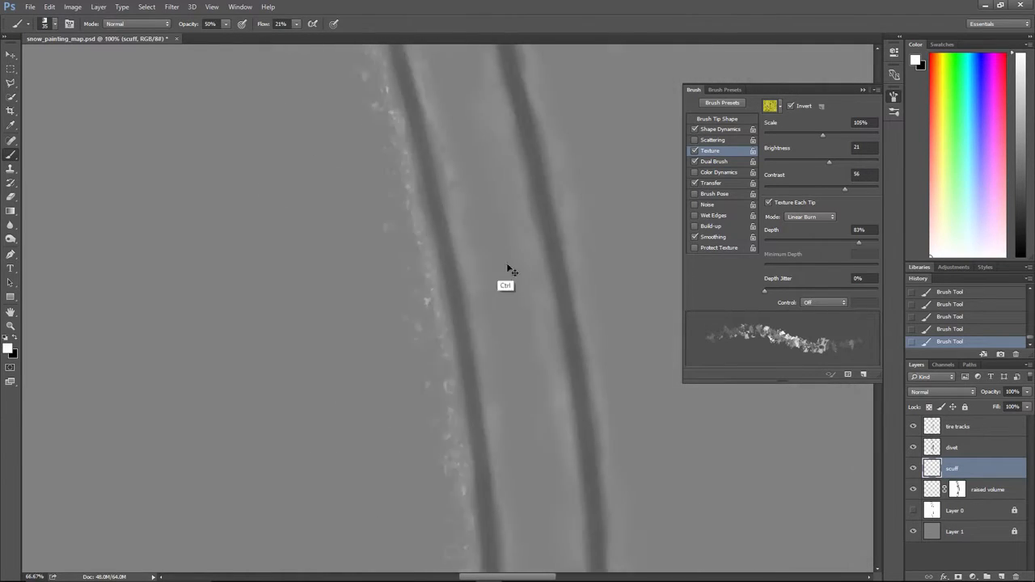
key("ctrl+plus")
key("ctrl+plus")
key("ctrl+plus")
key("ctrl+plus")
key("ctrl+plus")
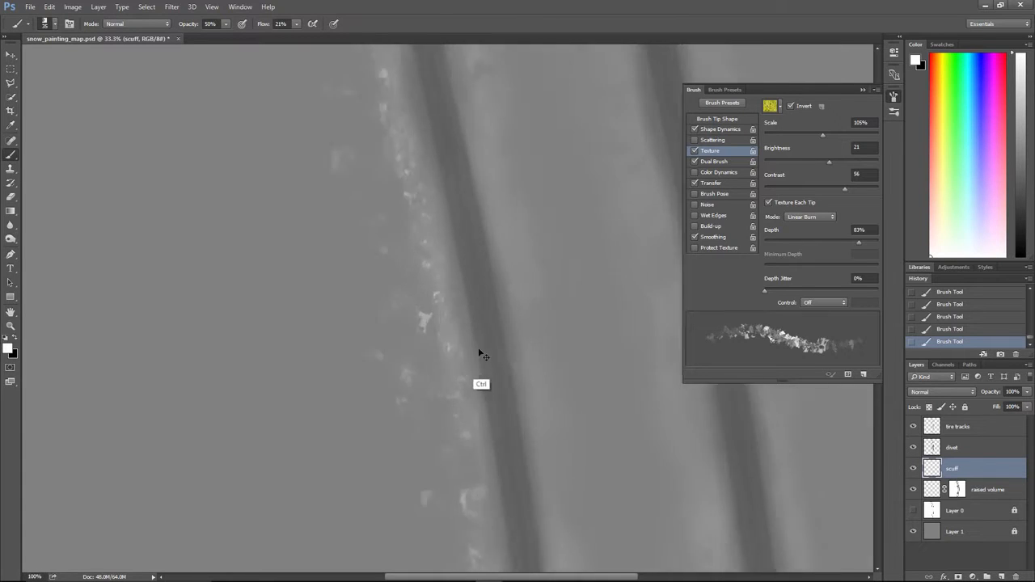
left_click_drag(845, 135, 855, 134)
mouse_move(384, 253)
left_mouse_down()
mouse_move(364, 185)
mouse_move(395, 192)
left_mouse_up()
key("ctrl+alt+z")
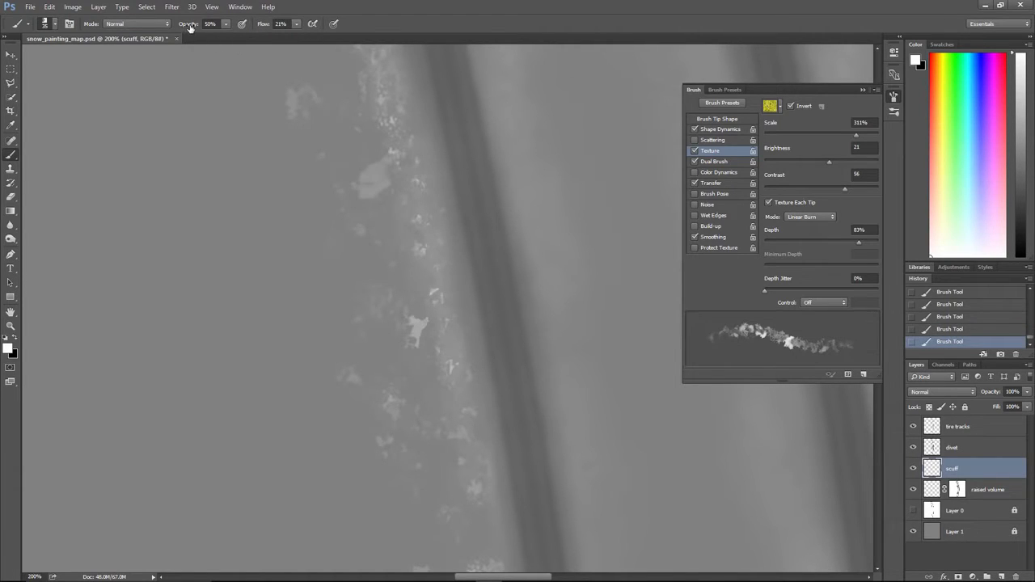
- Lower the brush opacity to 22% and paint faint, broad scuff patches up the left track's outer edge
mouse_move(422, 243)
left_mouse_down()
mouse_move(369, 247)
mouse_move(369, 274)
left_mouse_up()
left_click_drag(394, 128, 404, 276)
scroll(361, 267, "up", 5)
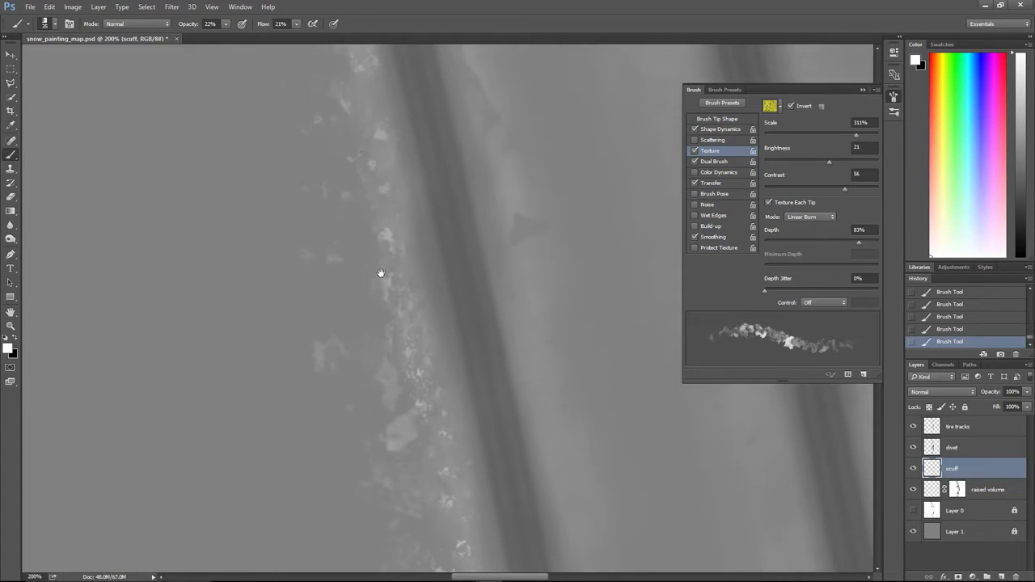
left_click_drag(375, 147, 382, 261)
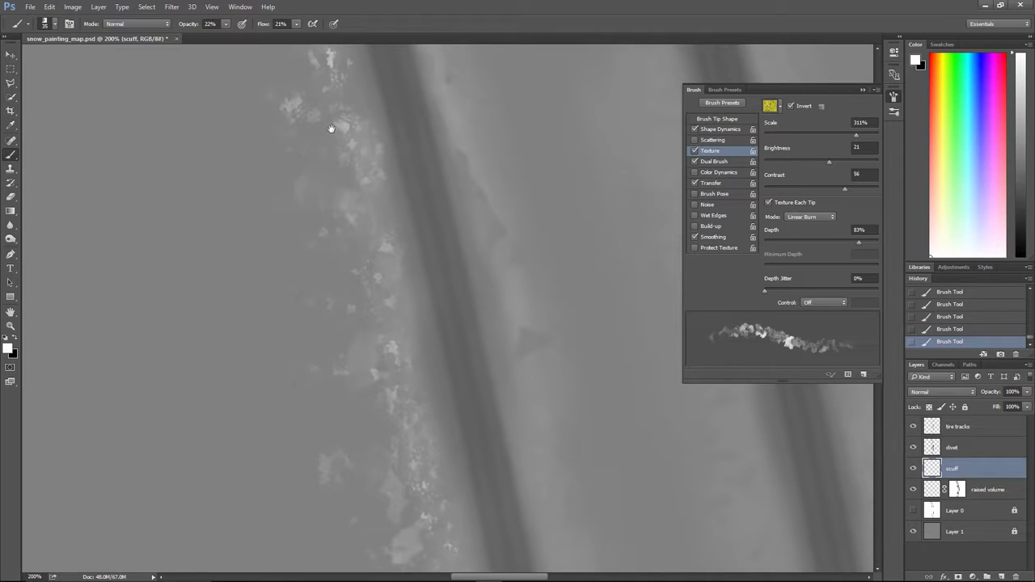
left_click_drag(331, 131, 388, 221)
left_click_drag(374, 132, 381, 267)
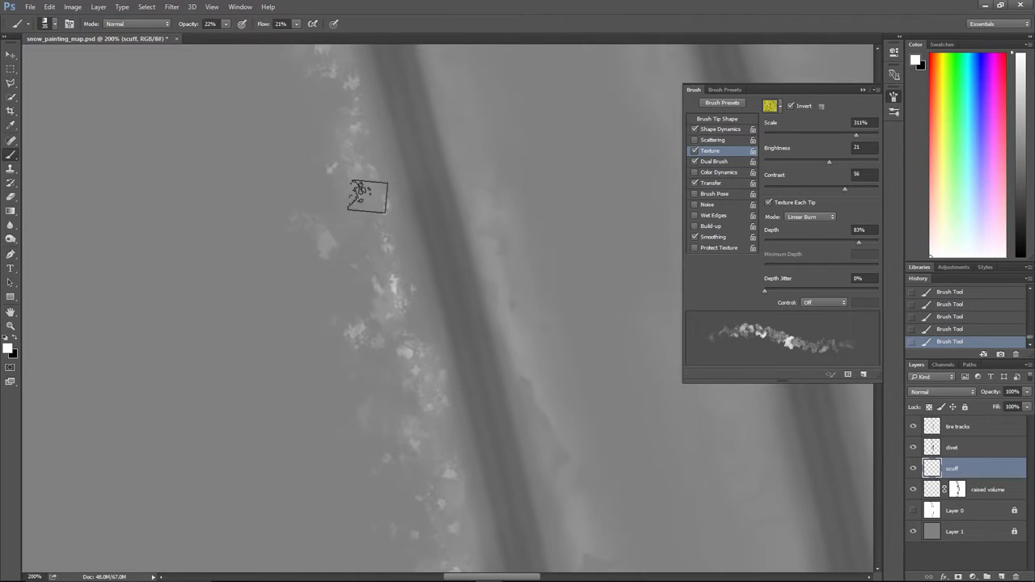
- Raise the brush opacity to 58%, reduce the brush to 20 px and fill gaps in the upper left track's scuffs
key("bracketleft")
key("bracketleft")
key("bracketleft")
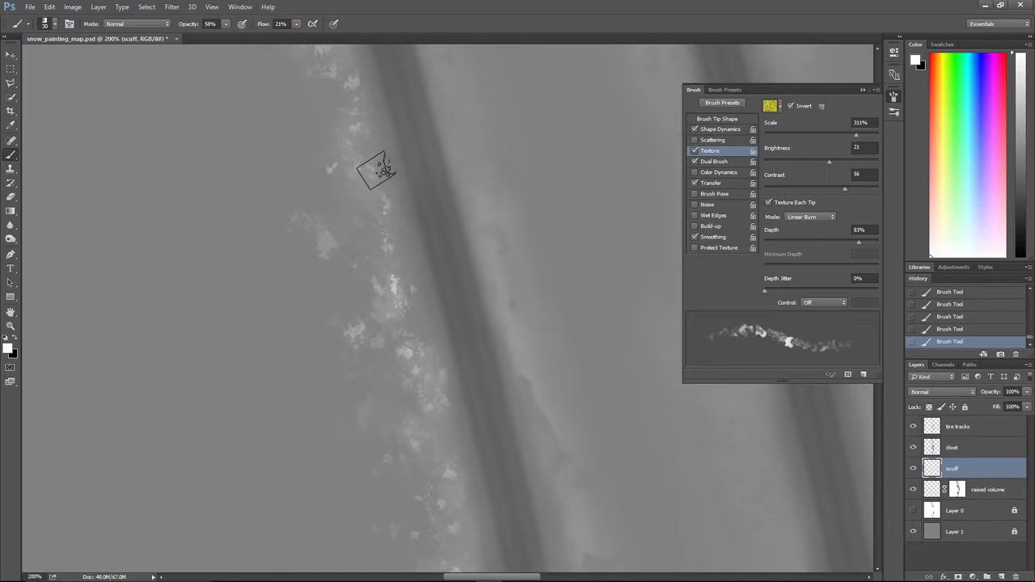
left_click_drag(361, 192, 385, 296)
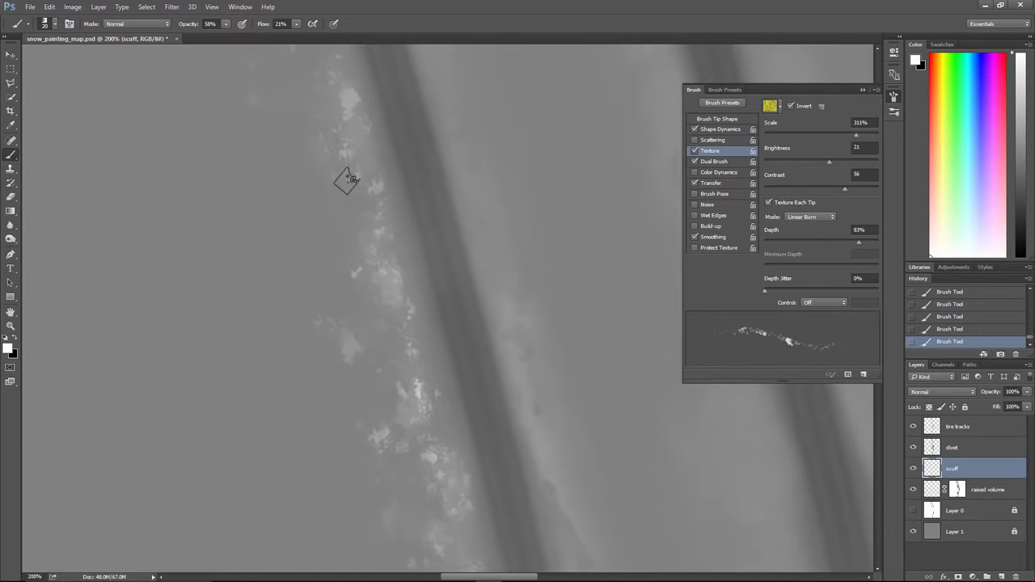
left_click_drag(347, 150, 369, 203)
- Dab small bright scuffs against the upper left track's outer edge, alternating the brush size between 25 and 20 px
key("bracketright")
key("bracketright")
key("bracketright")
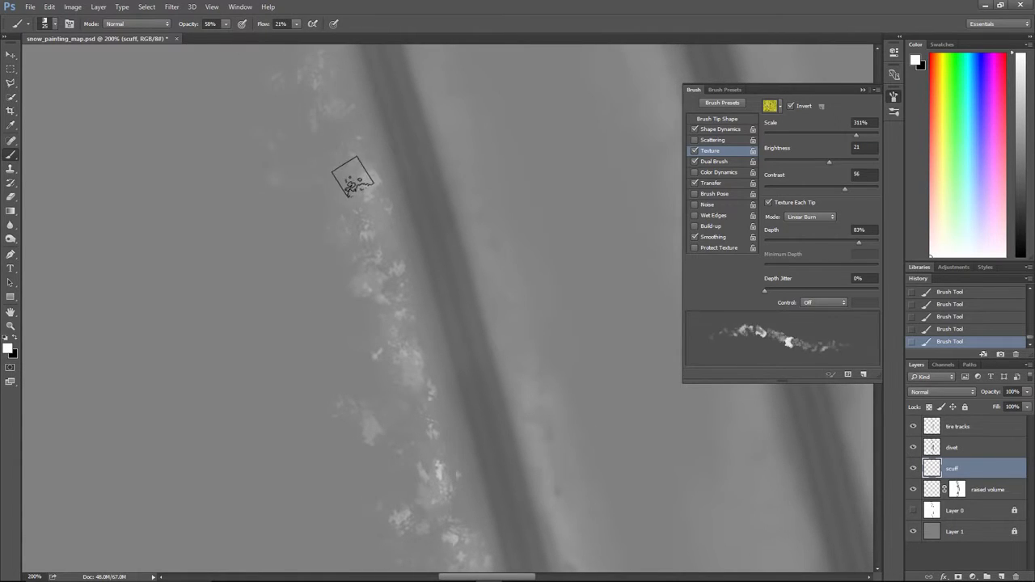
key("bracketleft")
key("bracketleft")
key("bracketleft")
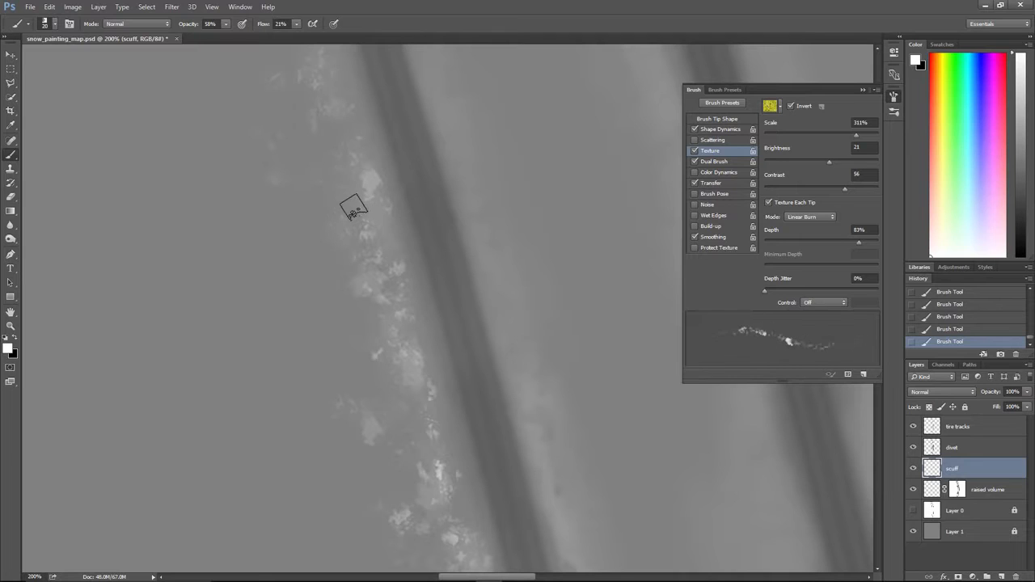
- Enlarge the brush to add a broader scuff patch just outside the upper left track, and undo the last dab
key("bracketright")
key("bracketright")
key("bracketright")
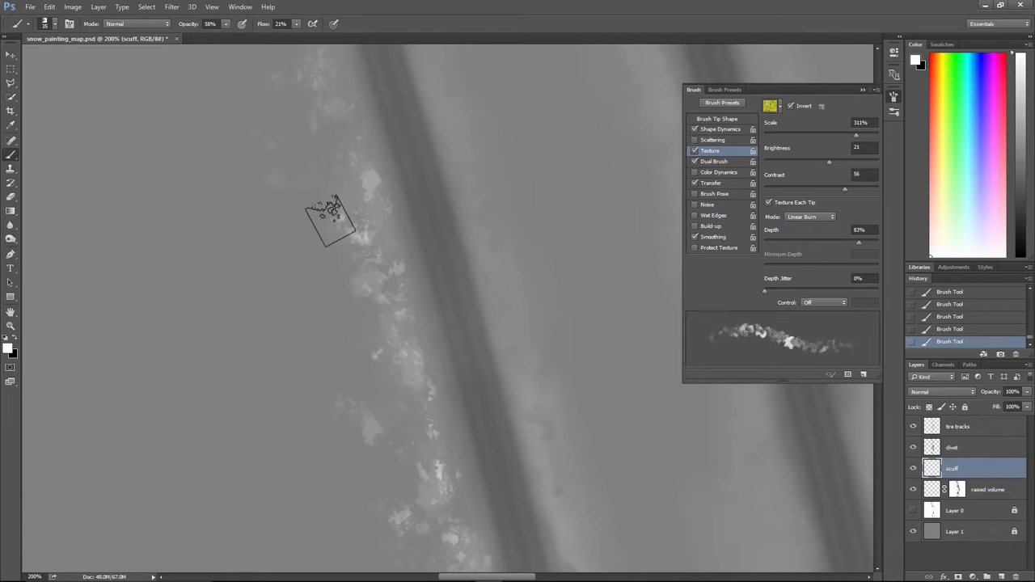
key("ctrl+alt+z")
key("ctrl+alt+z")
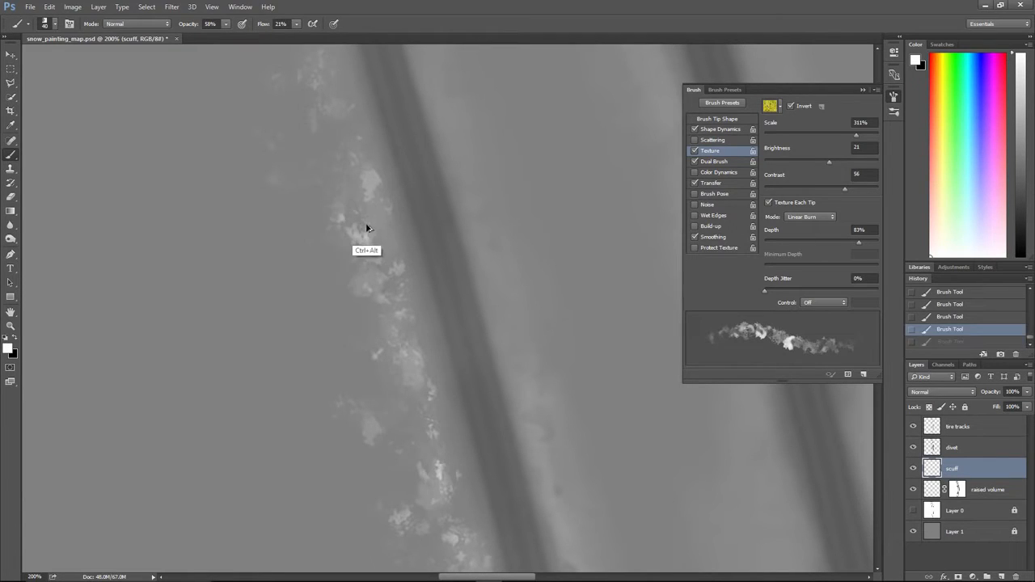
- Use a 30 px brush to continue the clumped scuffs along the left track's outer edge up to the canvas top
key("bracketleft")
mouse_move(373, 225)
left_mouse_down()
mouse_move(386, 237)
mouse_move(354, 174)
mouse_move(364, 198)
left_mouse_up()
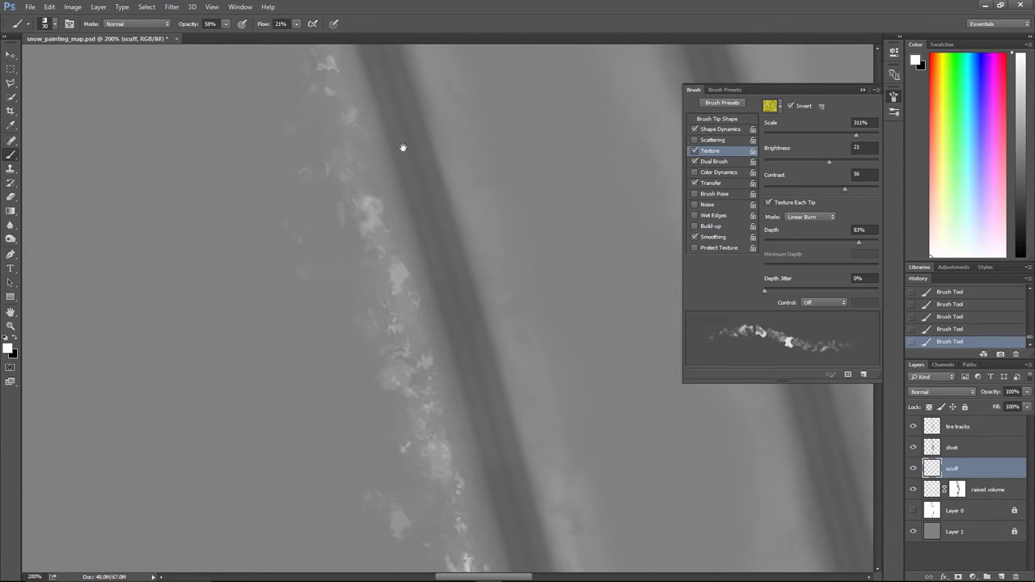
scroll(404, 267, "up", 3)
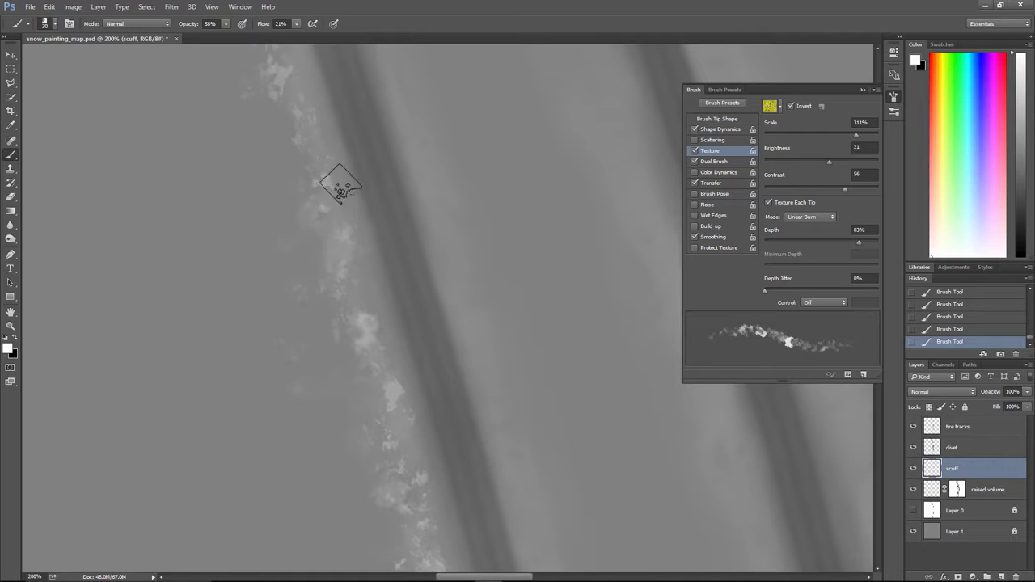
scroll(307, 209, "up", 2)
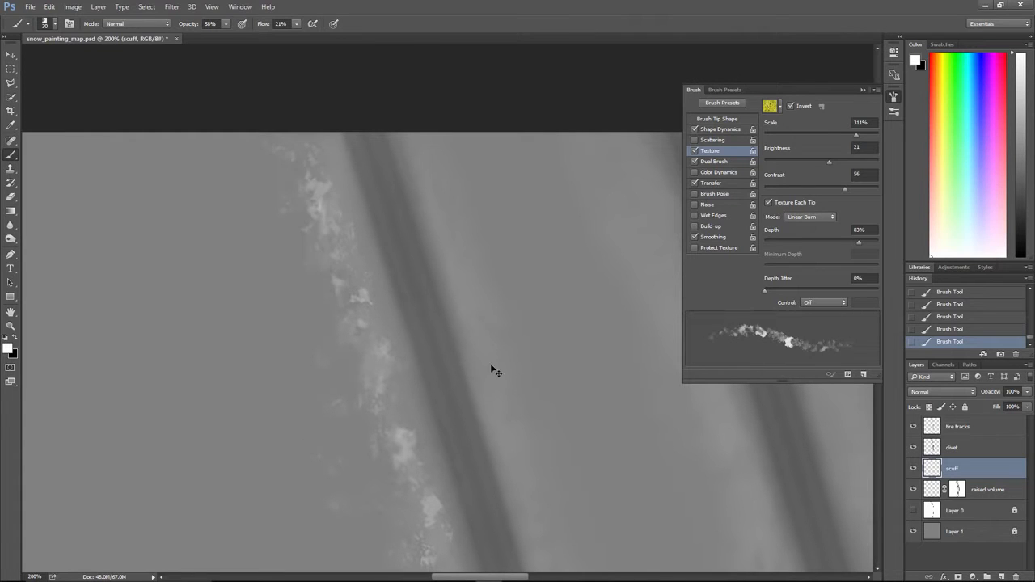
- Go back down the left track and place loose, detached scuff patches well outside its existing scuff band
mouse_move(506, 439)
left_mouse_down()
mouse_move(474, 316)
mouse_move(485, 220)
mouse_move(439, 201)
left_mouse_up()
left_click_drag(417, 272, 401, 176)
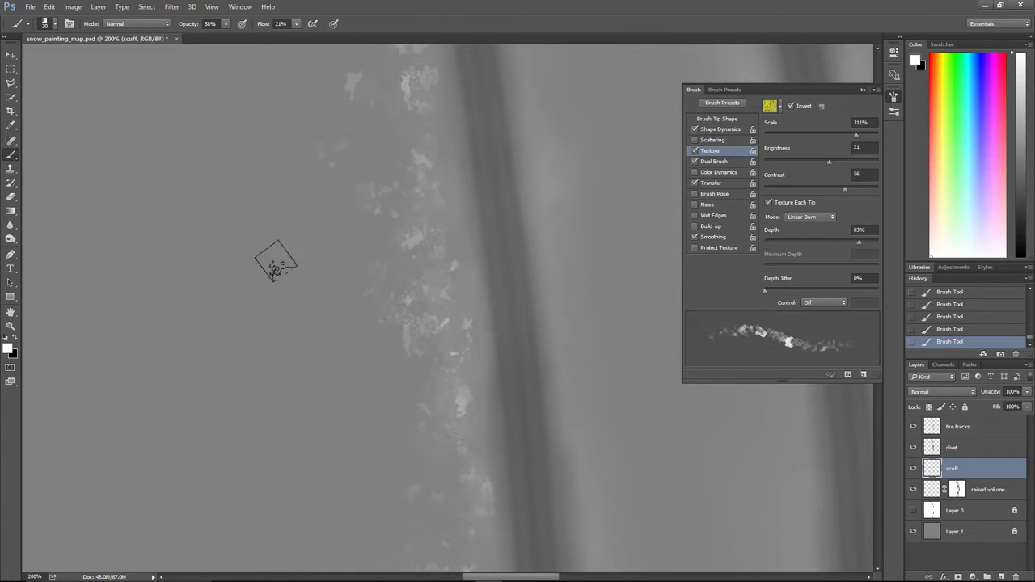
left_click_drag(458, 298, 449, 202)
left_click_drag(298, 286, 328, 300)
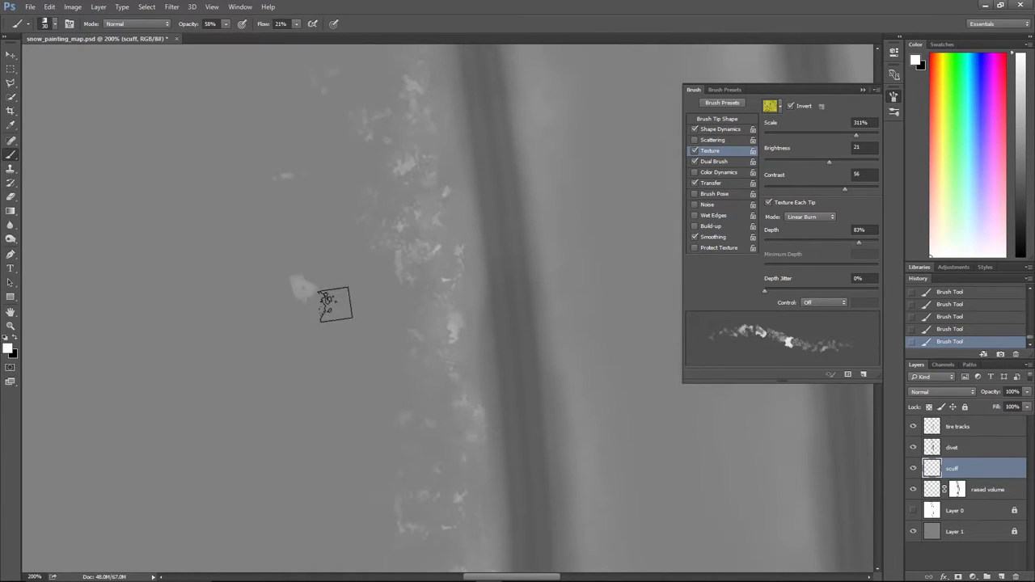
left_click_drag(411, 226, 411, 132)
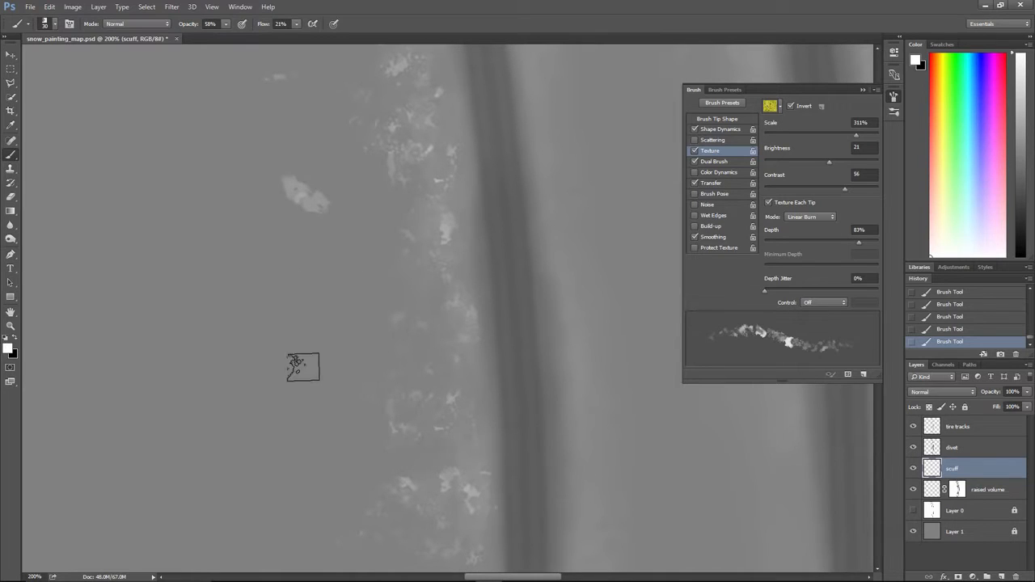
mouse_move(407, 342)
left_mouse_down()
mouse_move(429, 202)
mouse_move(416, 187)
left_mouse_up()
left_click_drag(380, 232, 344, 258)
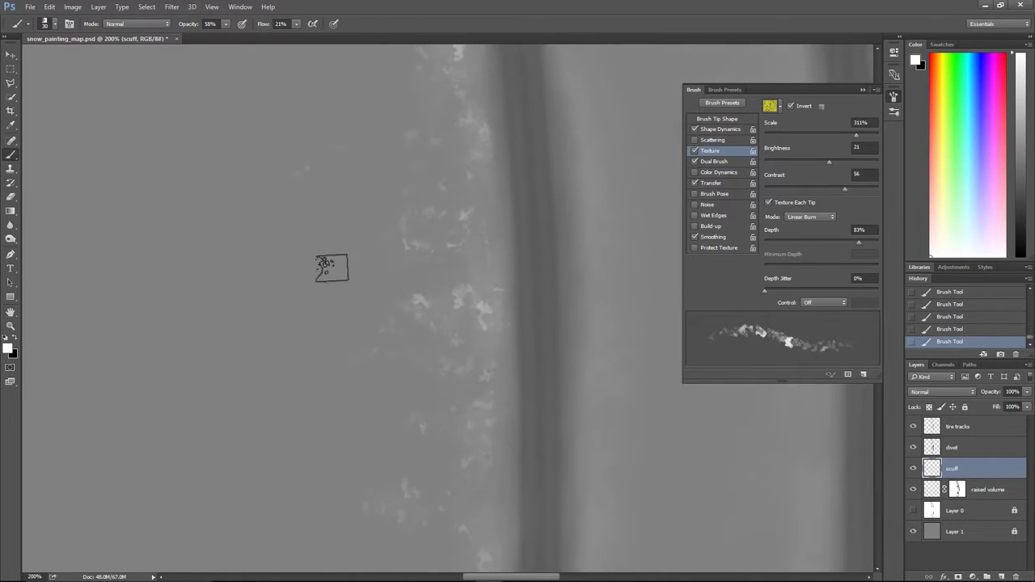
mouse_move(444, 310)
left_mouse_down()
mouse_move(432, 179)
mouse_move(416, 177)
left_mouse_up()
left_click_drag(336, 233, 327, 268)
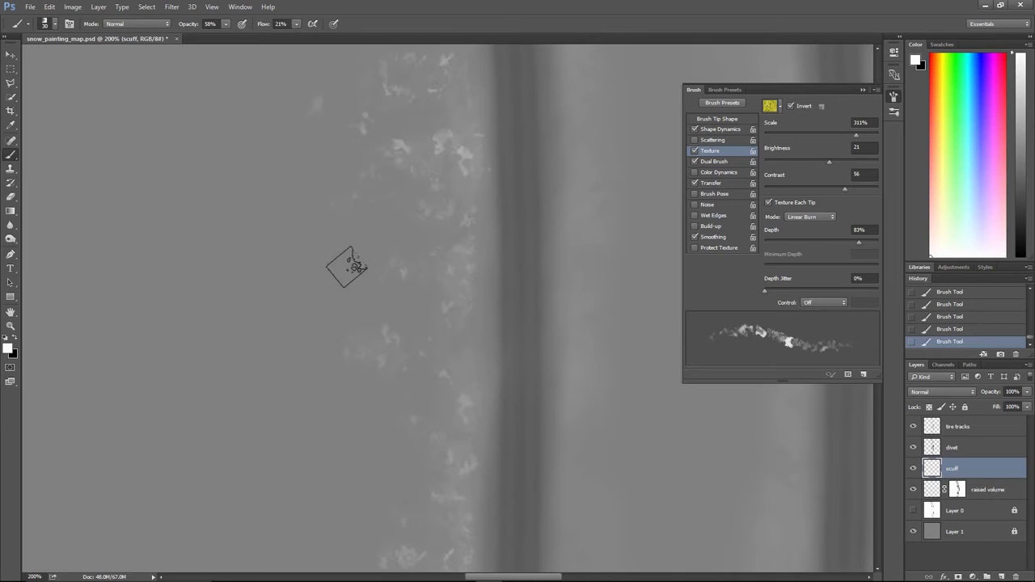
- Add brighter scuff clumps along the outer edge of the left track's middle bend, working downward
mouse_move(426, 341)
left_mouse_down()
mouse_move(449, 150)
mouse_move(483, 173)
mouse_move(487, 211)
left_mouse_up()
left_click_drag(474, 302, 486, 233)
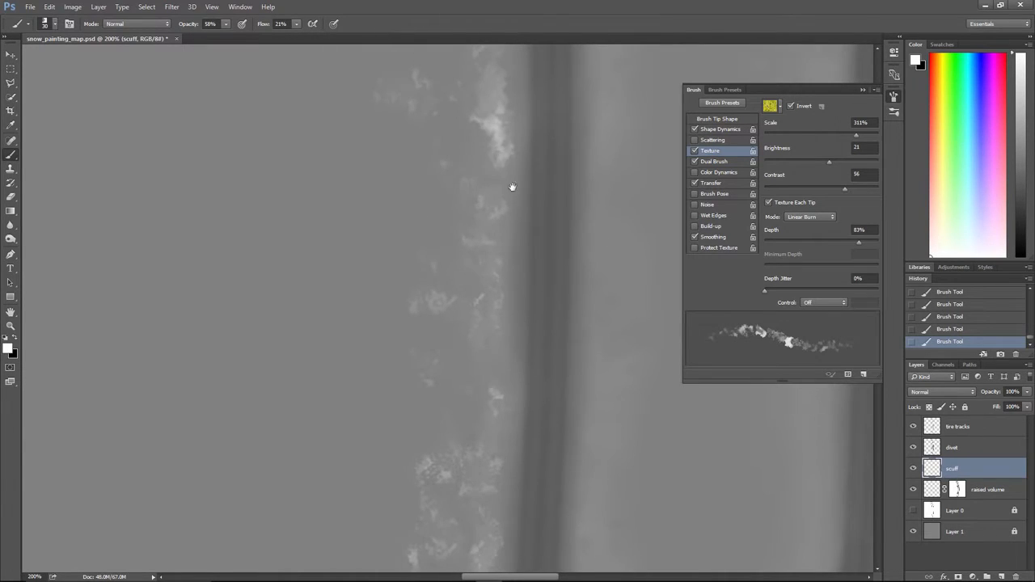
left_click_drag(491, 346, 490, 235)
left_click_drag(472, 419, 501, 178)
mouse_move(527, 240)
left_mouse_down()
mouse_move(439, 266)
mouse_move(424, 253)
left_mouse_up()
left_click_drag(479, 325, 468, 194)
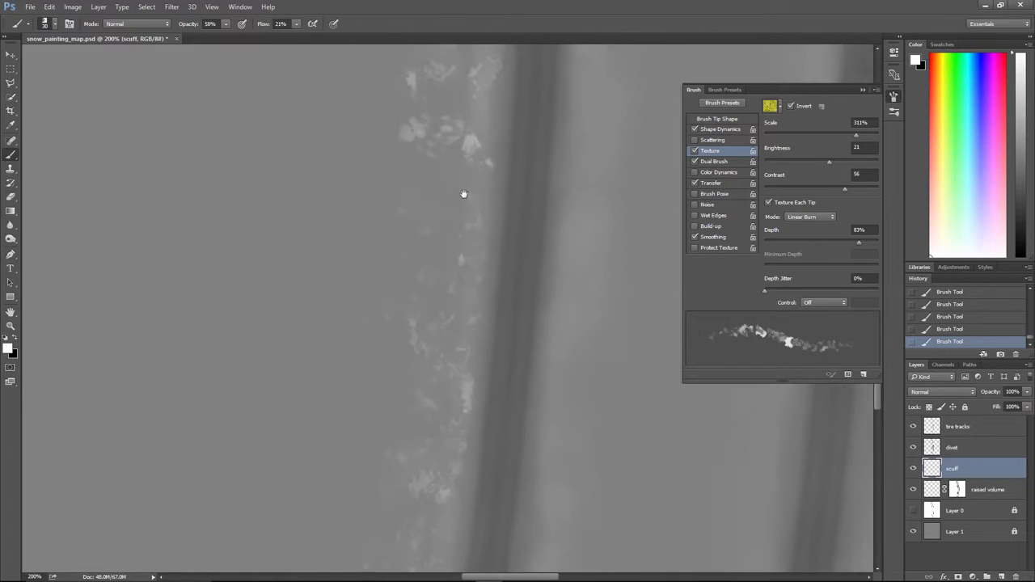
left_click_drag(473, 273, 450, 272)
left_click_drag(381, 258, 399, 253)
- Paint bright clumps and scattered patches outside the left track's lower stretch, below the bend
left_click_drag(433, 316, 437, 121)
left_click_drag(421, 394, 401, 226)
left_click_drag(412, 303, 443, 166)
mouse_move(389, 203)
left_mouse_down()
mouse_move(375, 217)
mouse_move(392, 259)
mouse_move(346, 340)
left_mouse_up()
mouse_move(367, 215)
left_mouse_down()
mouse_move(354, 161)
mouse_move(354, 232)
left_mouse_up()
mouse_move(382, 130)
left_mouse_down()
mouse_move(370, 241)
mouse_move(417, 18)
left_mouse_up()
mouse_move(367, 271)
left_mouse_down()
mouse_move(312, 282)
mouse_move(363, 266)
left_mouse_up()
mouse_move(394, 309)
left_mouse_down()
mouse_move(409, 192)
mouse_move(424, 174)
left_mouse_up()
mouse_move(381, 245)
left_mouse_down()
mouse_move(372, 256)
mouse_move(348, 252)
left_mouse_up()
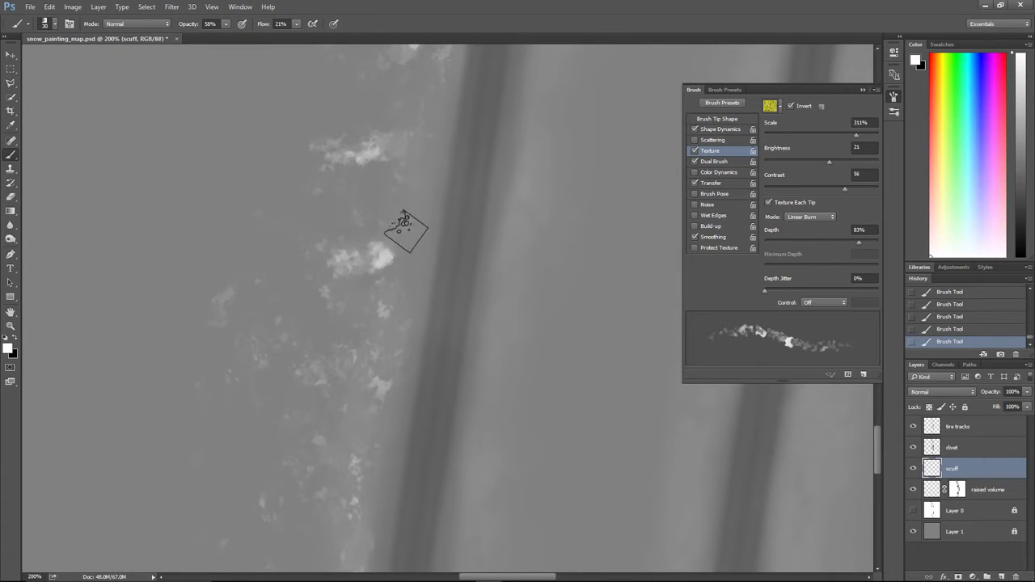
- Fill in the scuffs along the left track's outer edge down to the bottom of the canvas
left_click_drag(393, 219, 430, 213)
left_click_drag(423, 253, 431, 176)
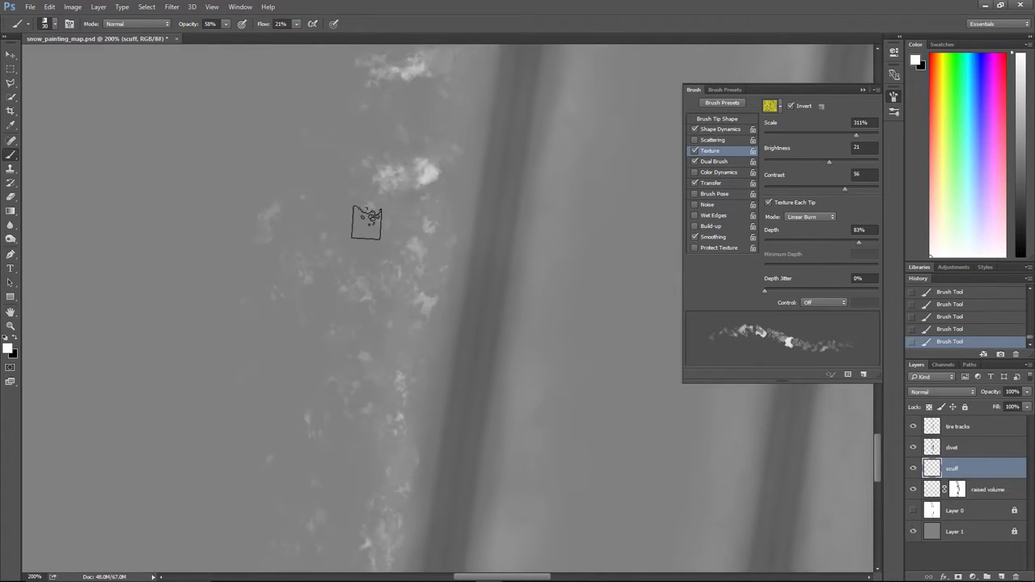
left_click_drag(426, 252, 420, 257)
left_click_drag(441, 239, 509, 157)
left_click_drag(486, 264, 496, 193)
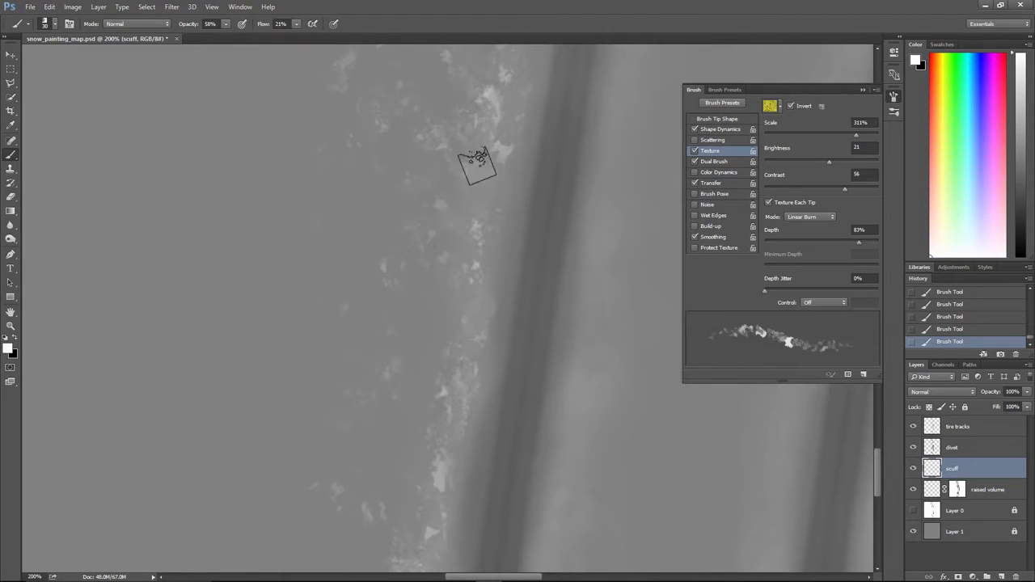
left_click_drag(447, 276, 469, 157)
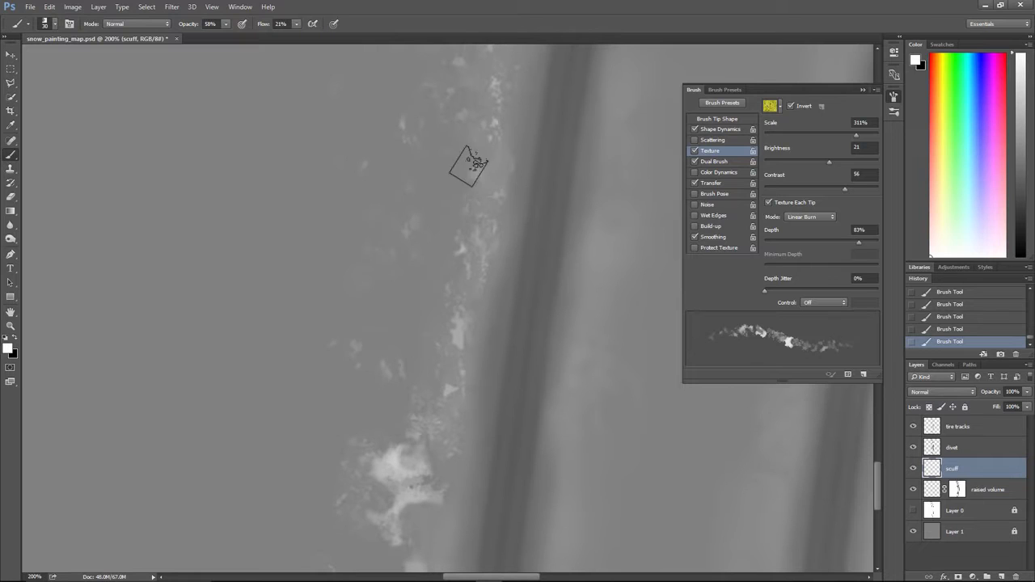
left_click_drag(469, 244, 485, 156)
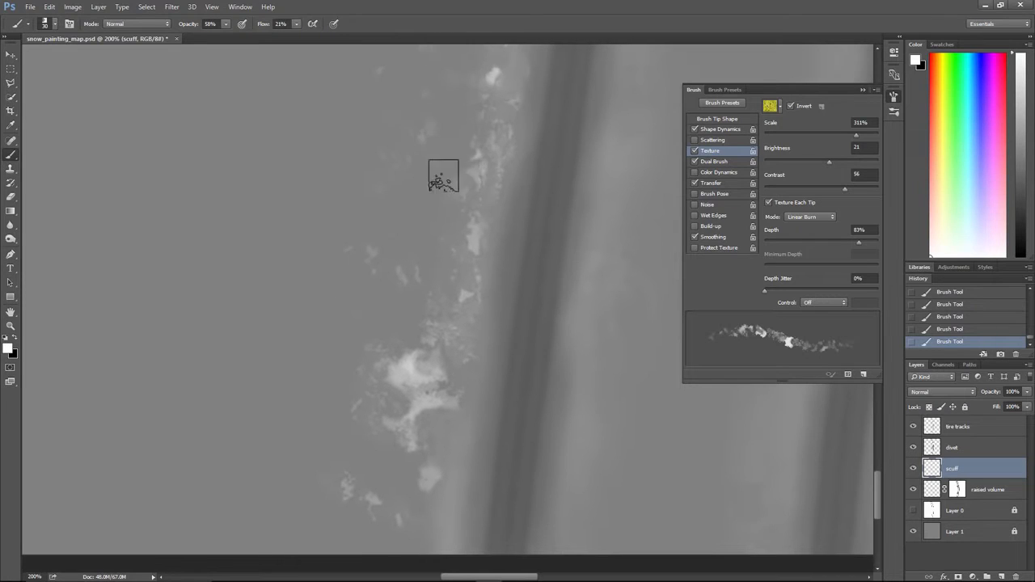
- Examine the scuffs along the whole left track from a zoomed-out view and from the middle bend
key("ctrl+minus")
key("ctrl+minus")
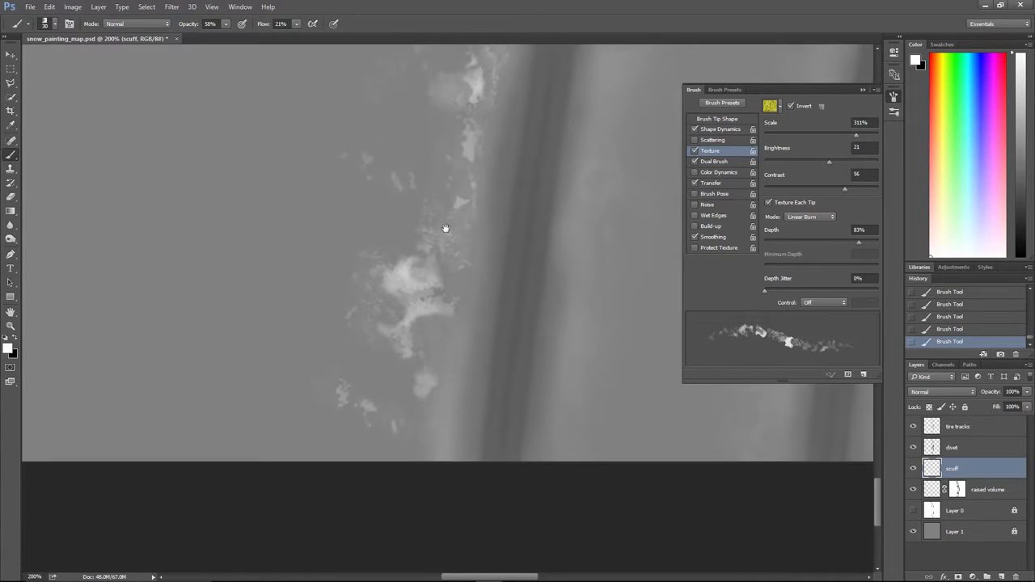
key("ctrl+minus")
key("ctrl+minus")
key("ctrl+minus")
key("ctrl+minus")
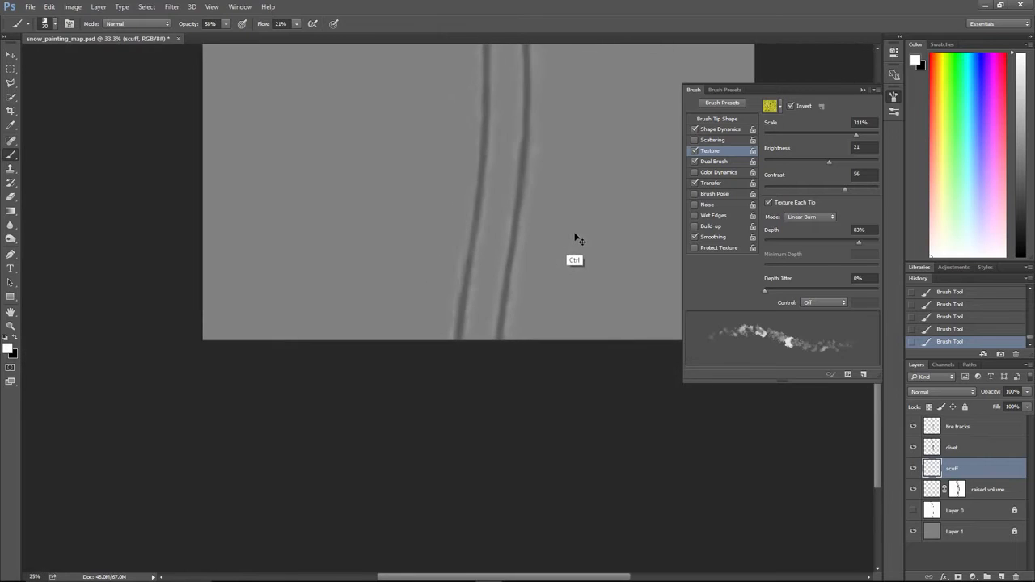
key("ctrl+plus")
key("ctrl+plus")
key("ctrl+plus")
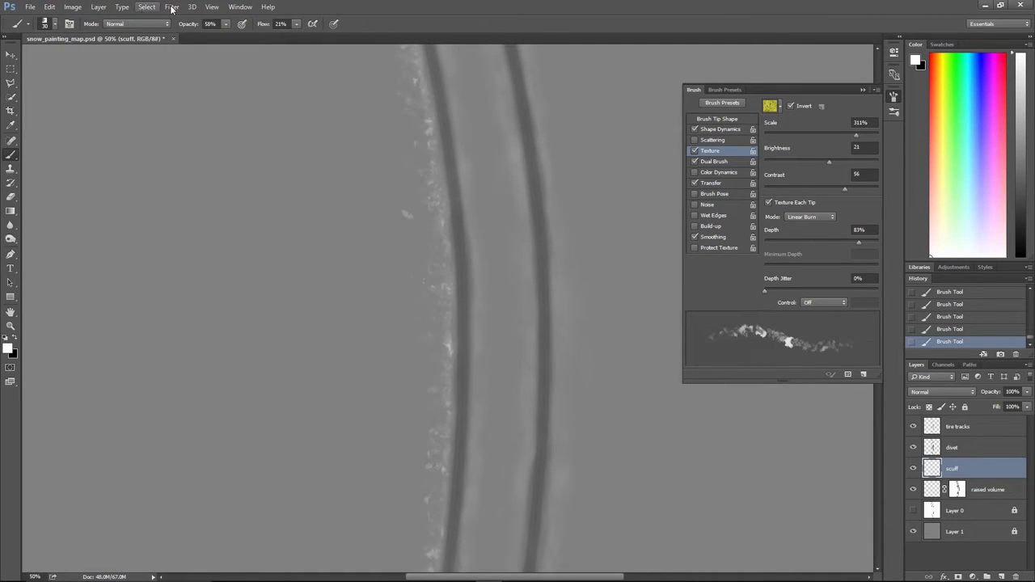
- Soften the scuff layer with a Gaussian Blur, using a radius between 2 and 3 pixels
left_click(170, 8)
left_click(130, 166)
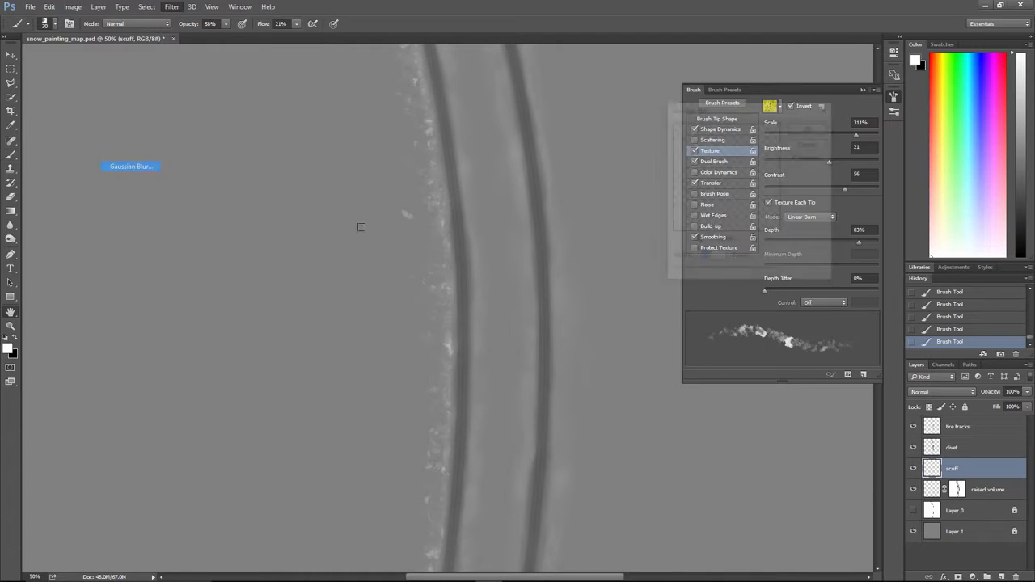
key("ctrl+plus")
key("ctrl+plus")
key("ctrl+plus")
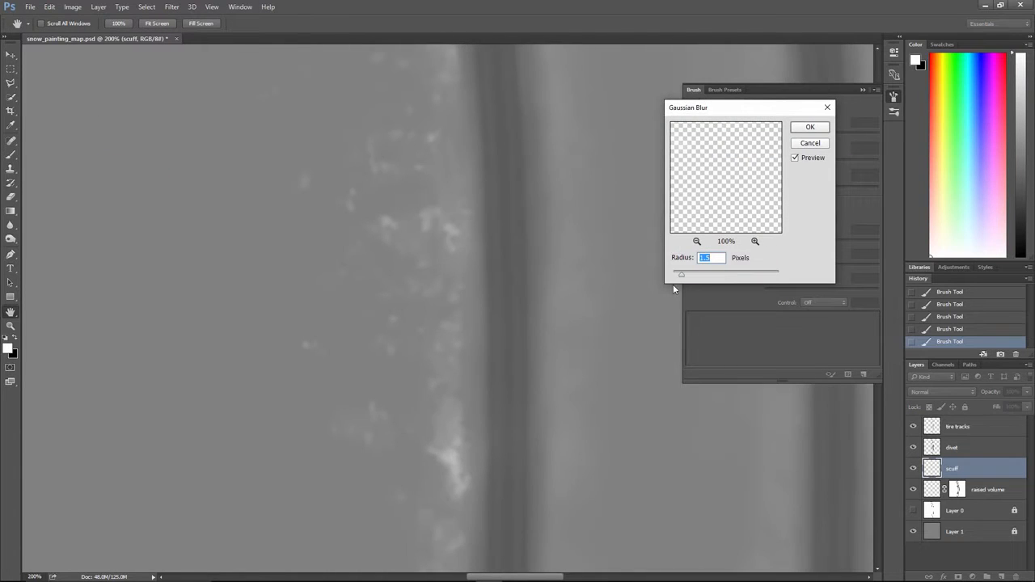
type("2.8")
key("ctrl+minus")
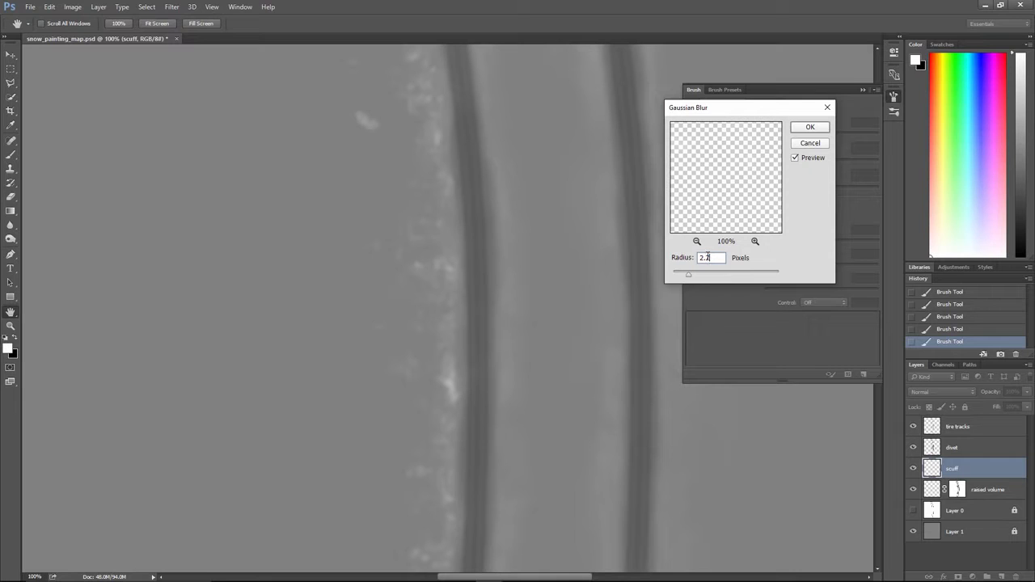
key("Return")
- Quick-export the map with the blurred scuffs as a JPG, replacing snow_painting_map.jpg
left_click(30, 6)
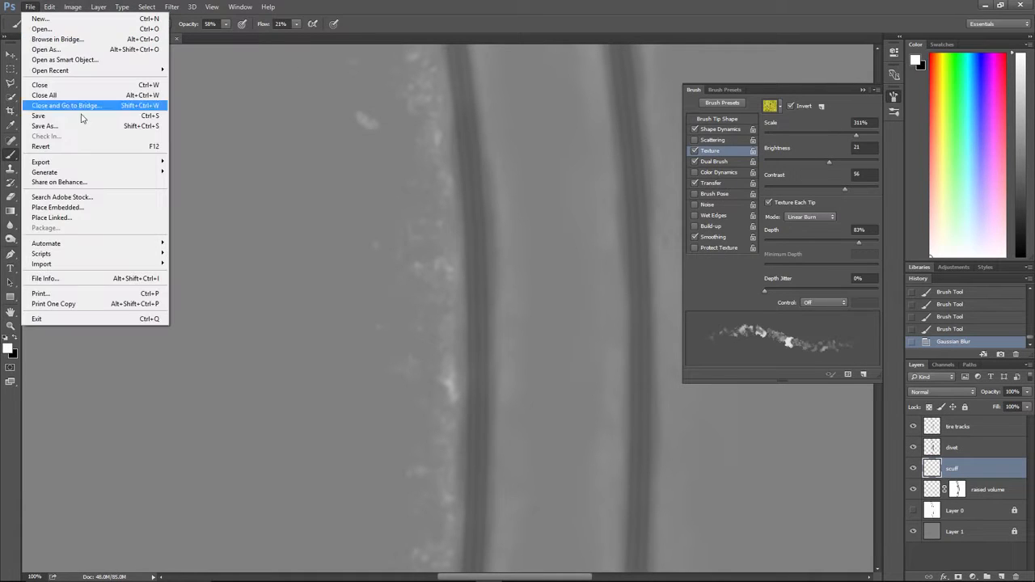
mouse_move(41, 161)
left_click(210, 161)
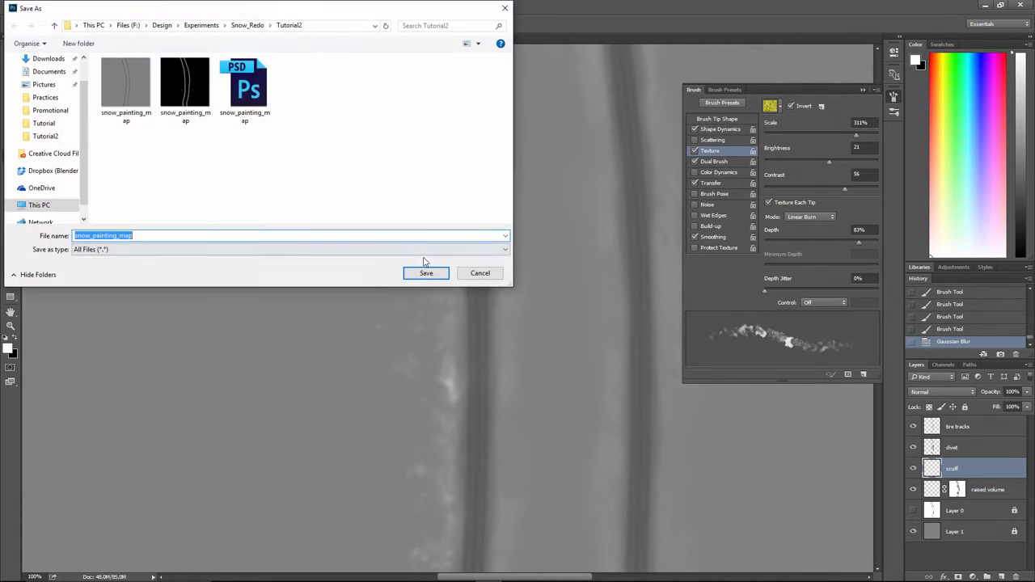
left_click(423, 274)
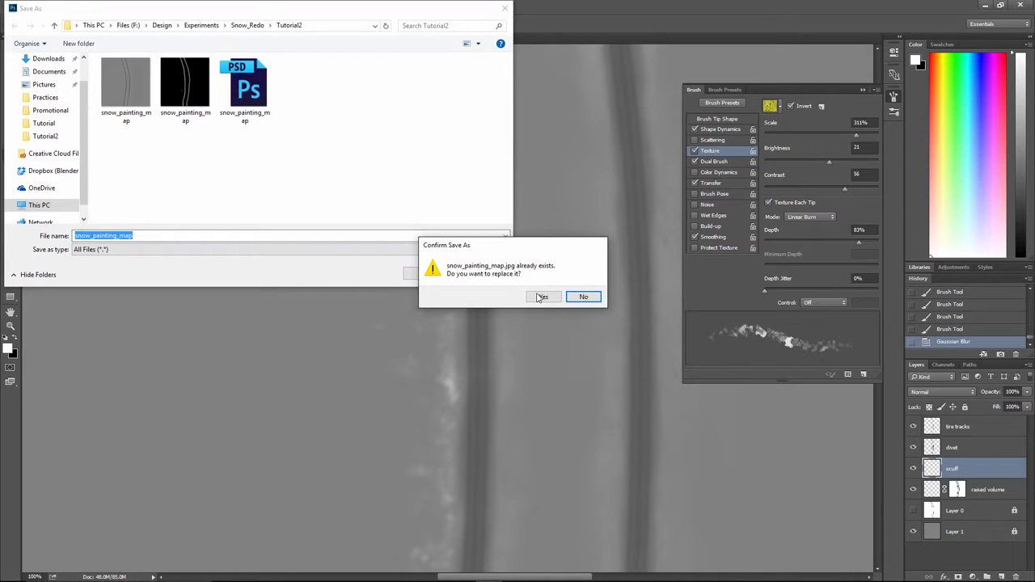
left_click(540, 297)
- Switch to Blender and examine the displaced scuffs along the left track up close
key("alt+Tab")
key("alt+Tab")
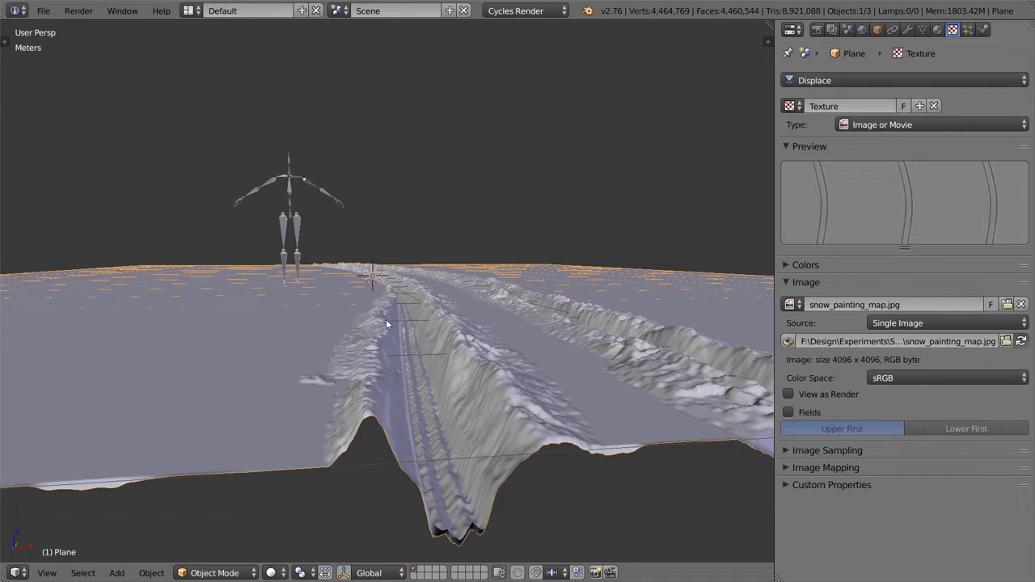
middle_click_drag(422, 308, 385, 320)
scroll(423, 327, "up", 2)
scroll(421, 343, "up", 4)
- Switch back to Photoshop, set the scuff layer's opacity to 40%, and save the document
key("alt+Tab")
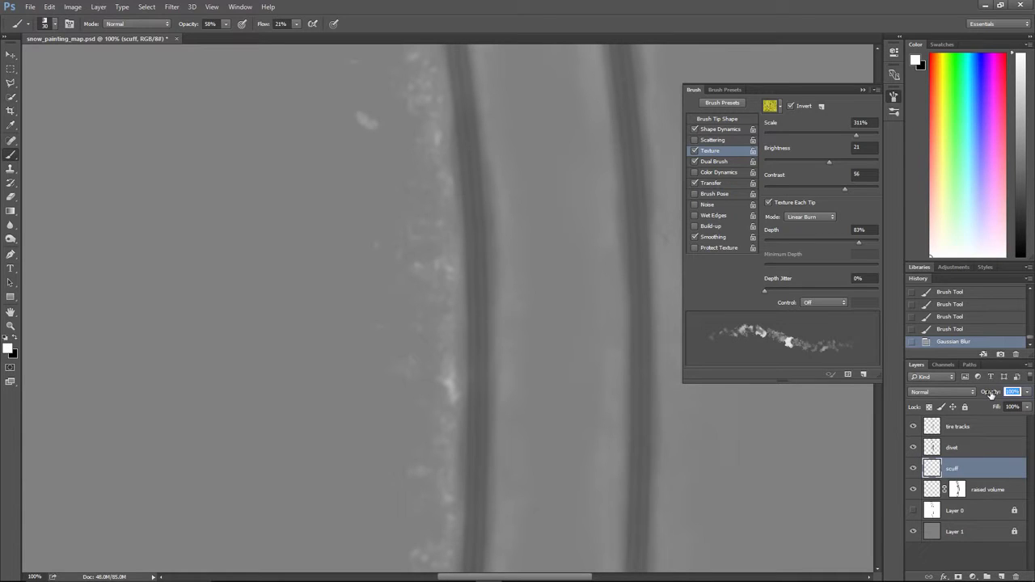
type("40")
key("ctrl+s")
- Quick-export the map with the 40% scuffs as a JPG over snow_painting_map.jpg
left_click(30, 6)
mouse_move(73, 162)
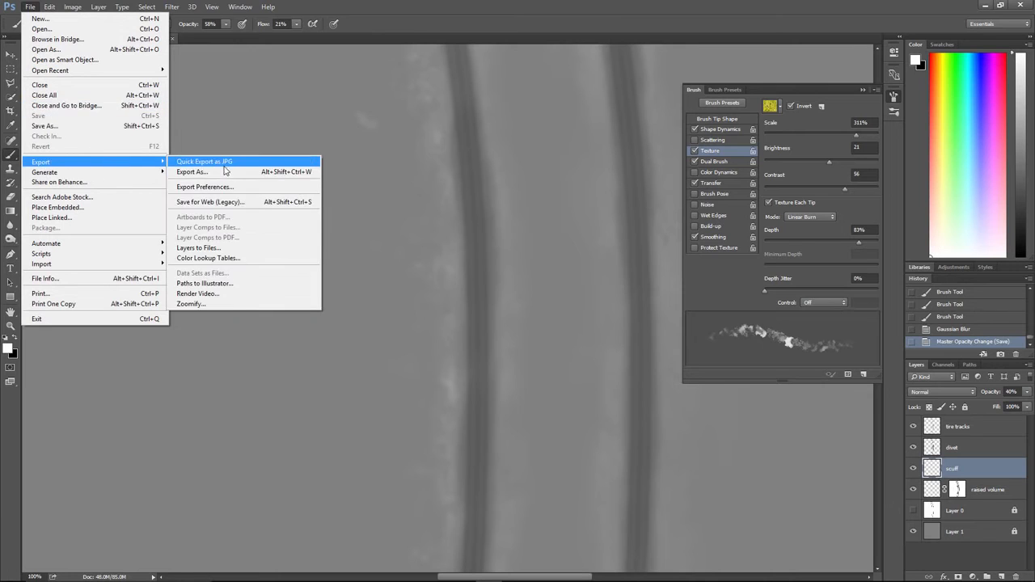
left_click(225, 165)
left_click(420, 274)
left_click(541, 298)
- Switch to Blender and examine the displaced tracks from above and through the camera
key("alt+Tab")
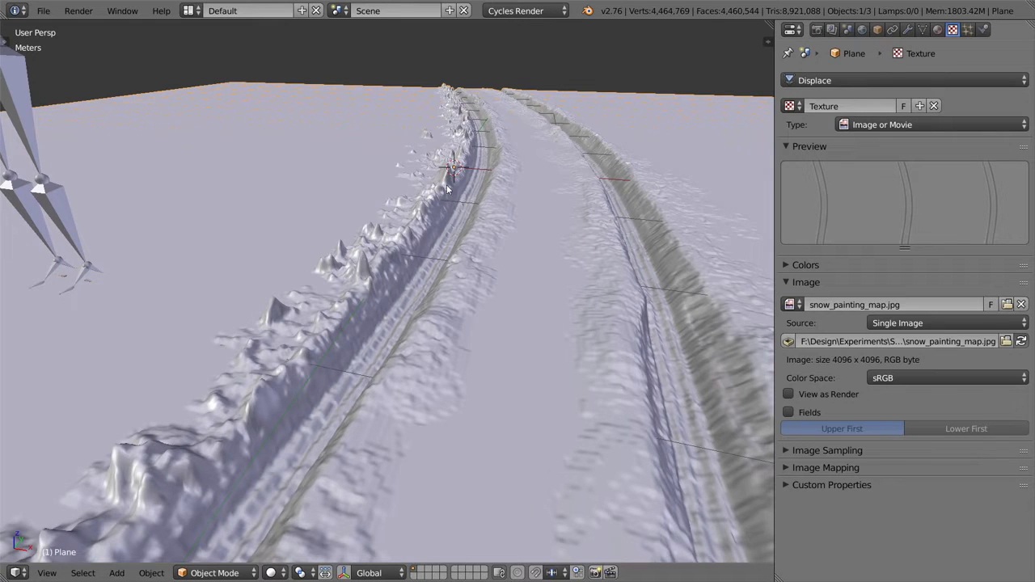
key("ctrl+z")
middle_click_drag(435, 208, 497, 205)
scroll(497, 204, "down", 5)
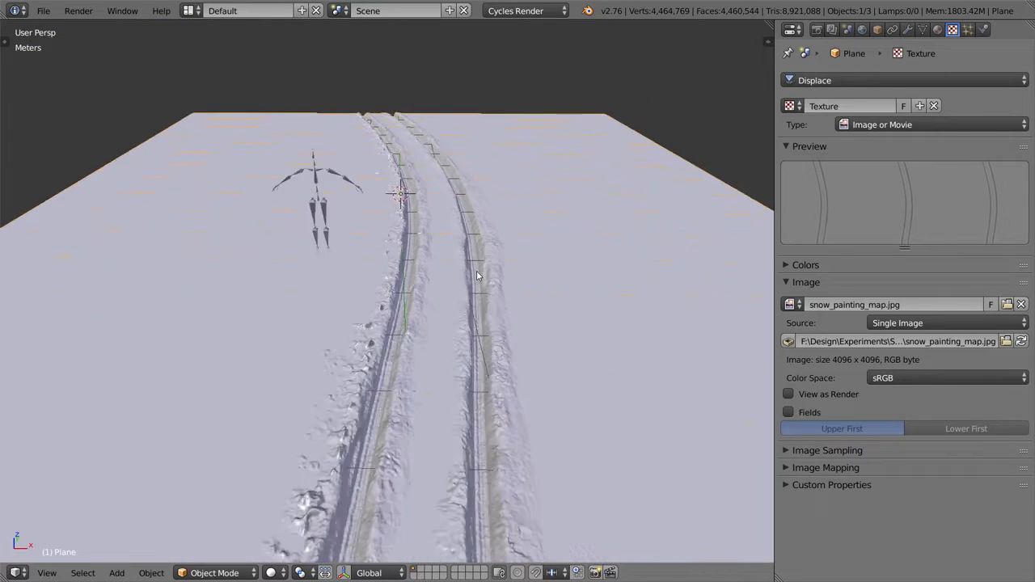
scroll(477, 275, "down", 2)
key("KP_0")
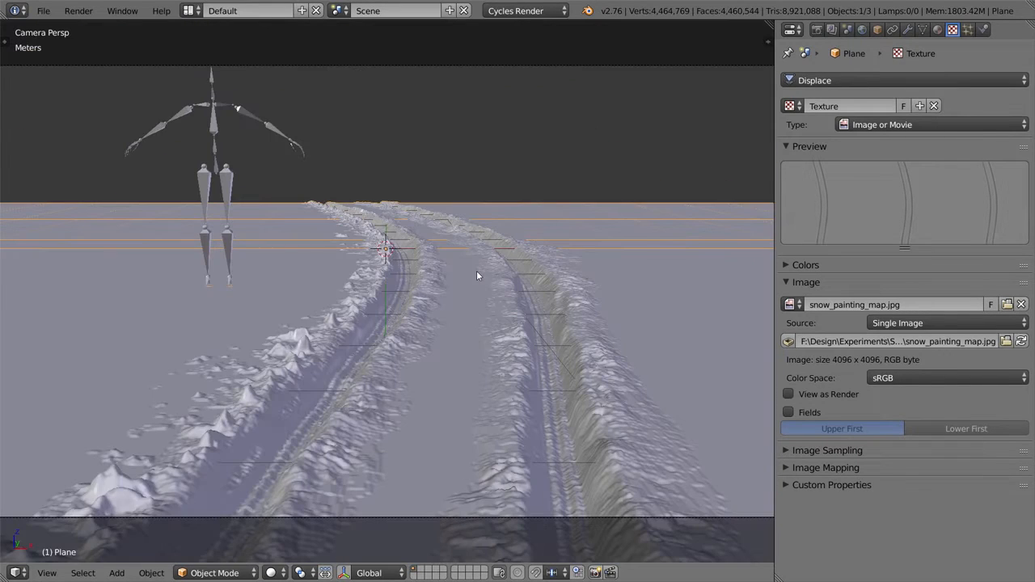
- Back in Photoshop, set the scuff layer's opacity to 20% and quick-export the map as a JPG over snow_painting_map.jpg
key("alt+Tab")
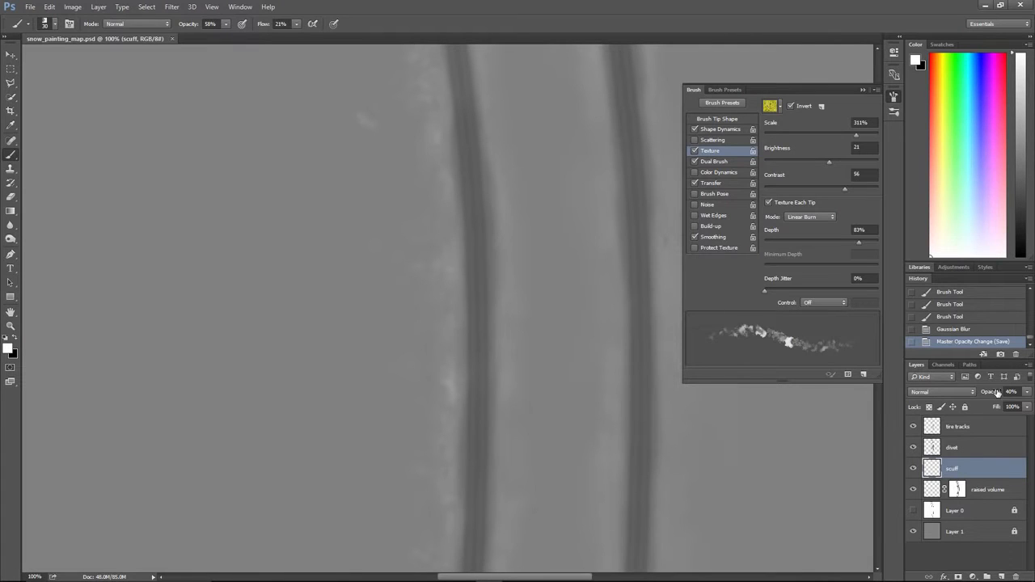
type("20")
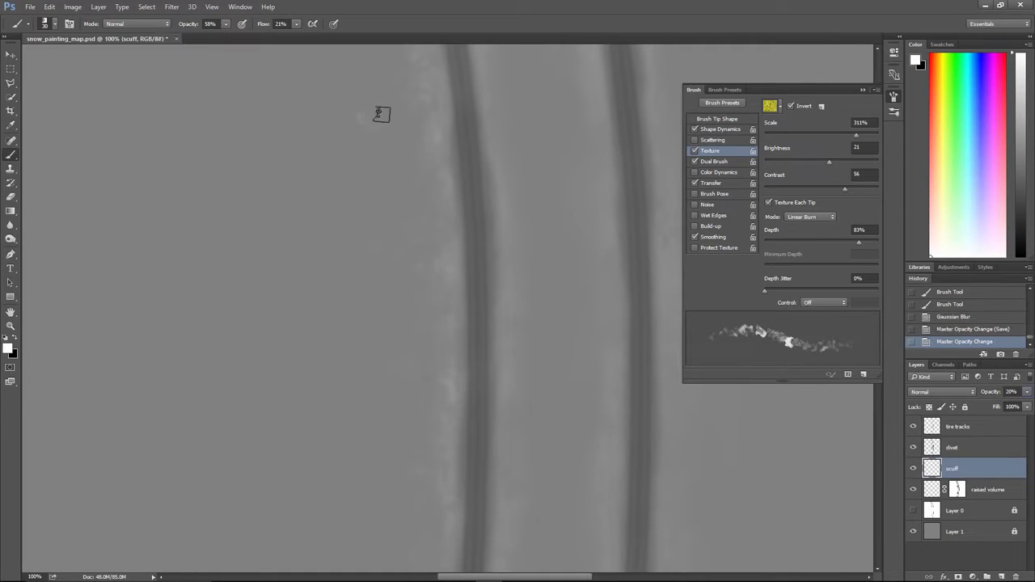
left_click(30, 9)
mouse_move(113, 162)
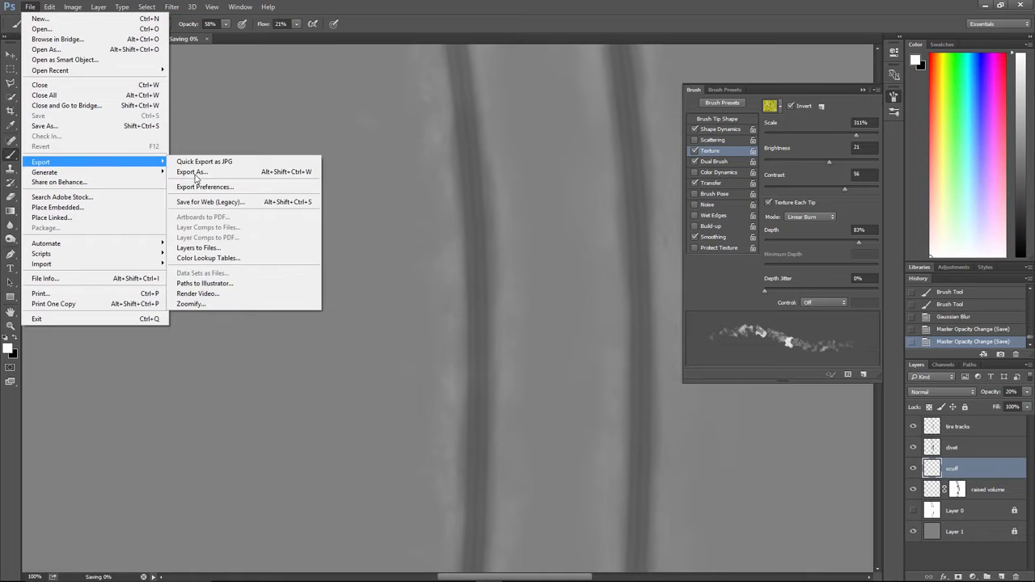
left_click(237, 164)
left_click(434, 273)
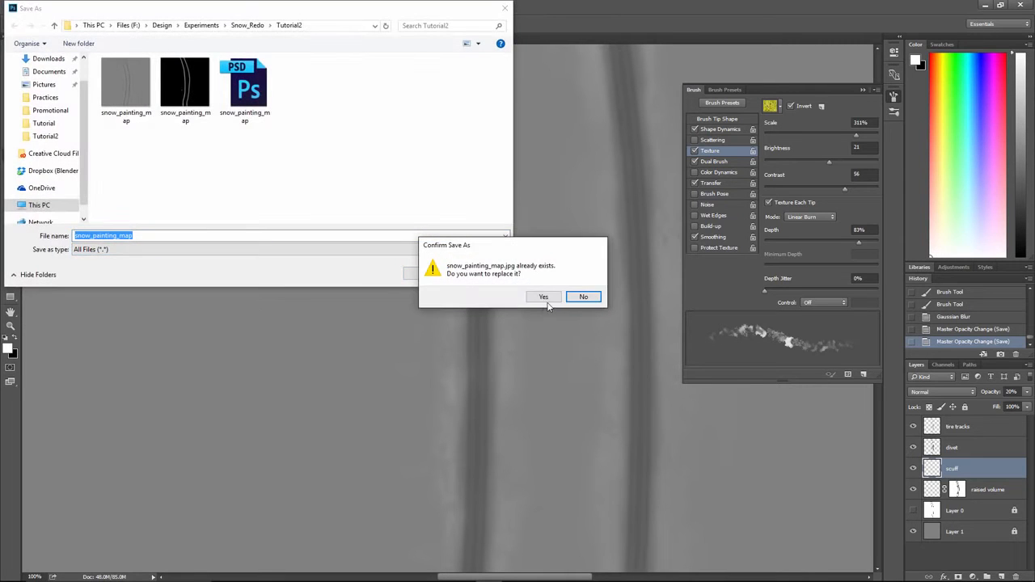
left_click(545, 298)
- Switch to Blender and examine the softer scuffs beside both tracks in the camera view, near and far
key("alt+Tab")
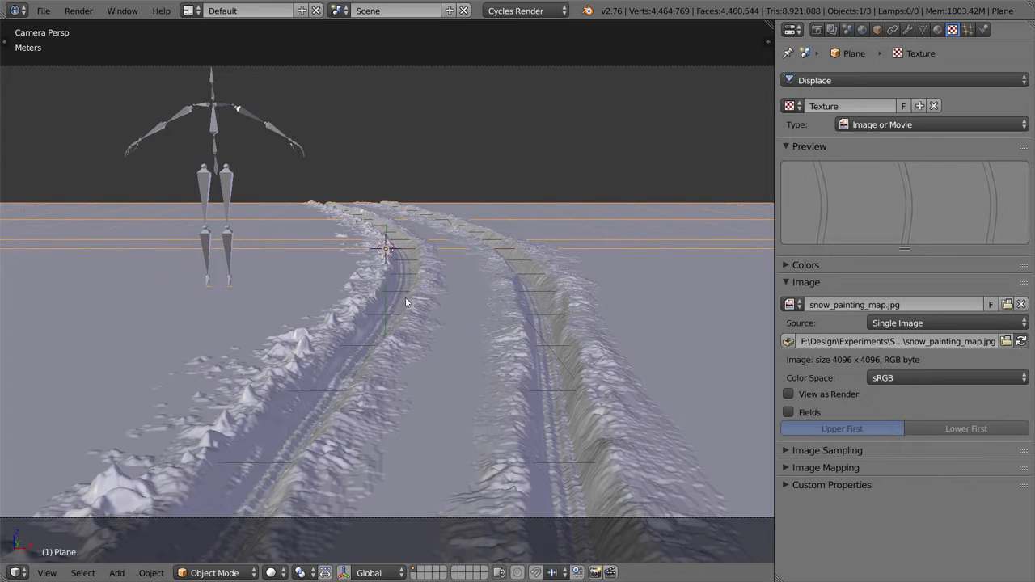
scroll(344, 318, "up", 3)
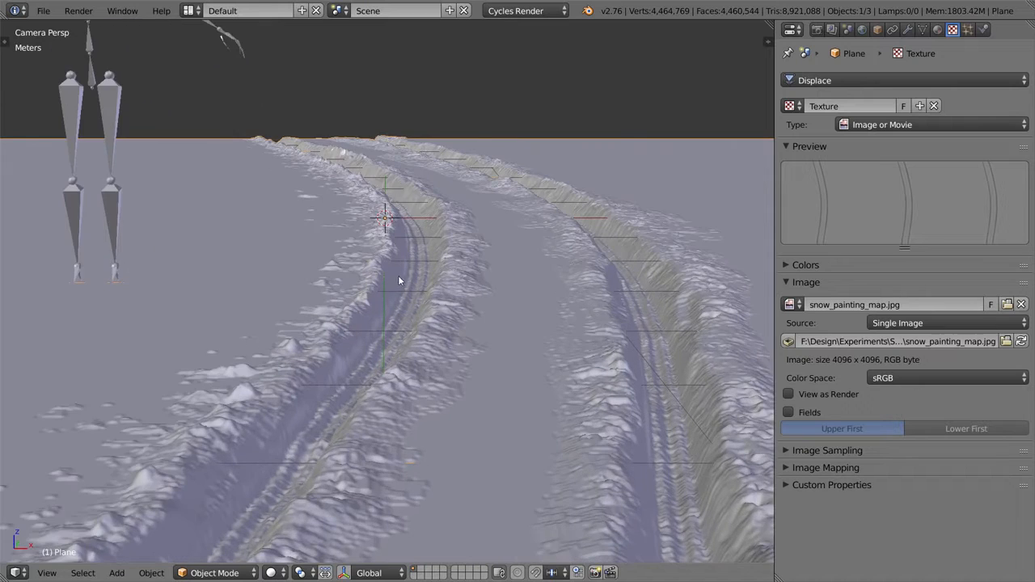
scroll(388, 255, "up", 1)
scroll(368, 293, "down", 2)
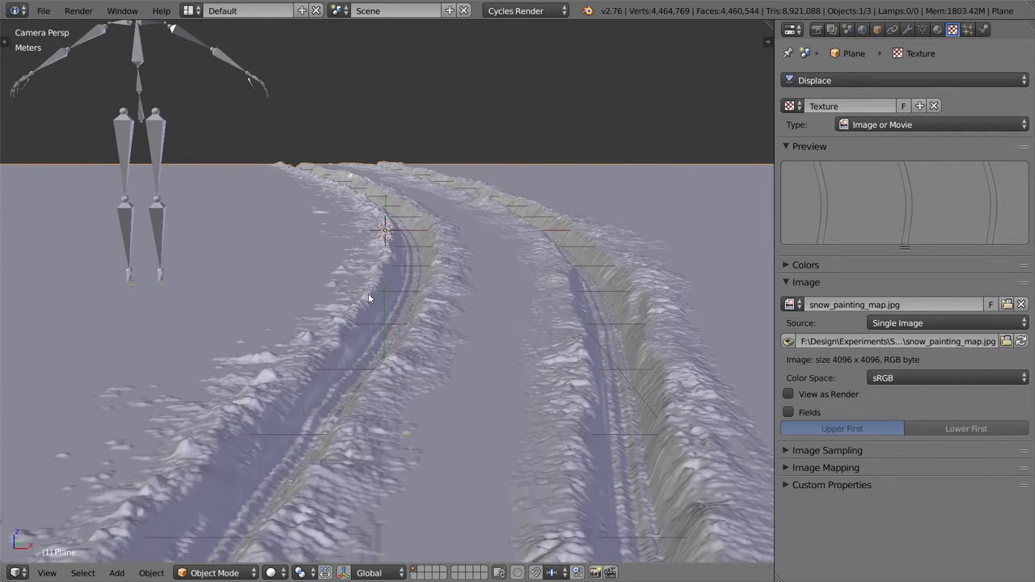
scroll(368, 295, "down", 1)
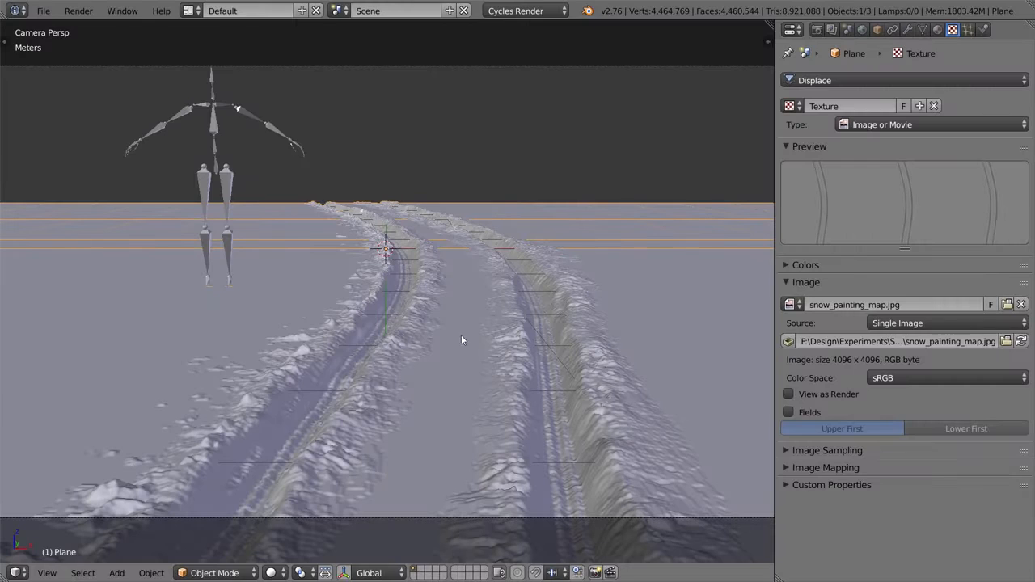
scroll(423, 338, "down", 1)
scroll(404, 319, "up", 2)
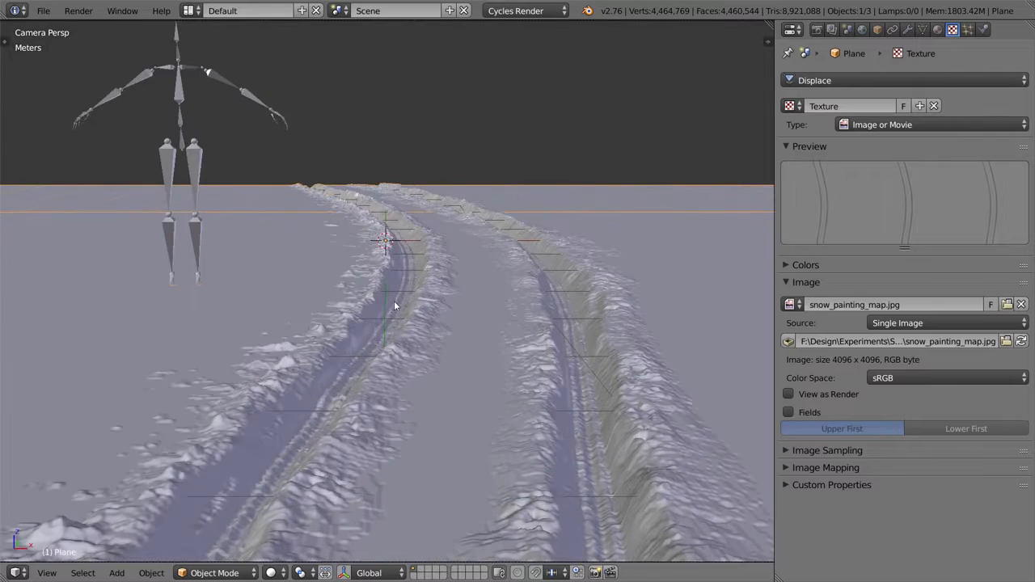
scroll(384, 284, "up", 1)
scroll(388, 283, "down", 2)
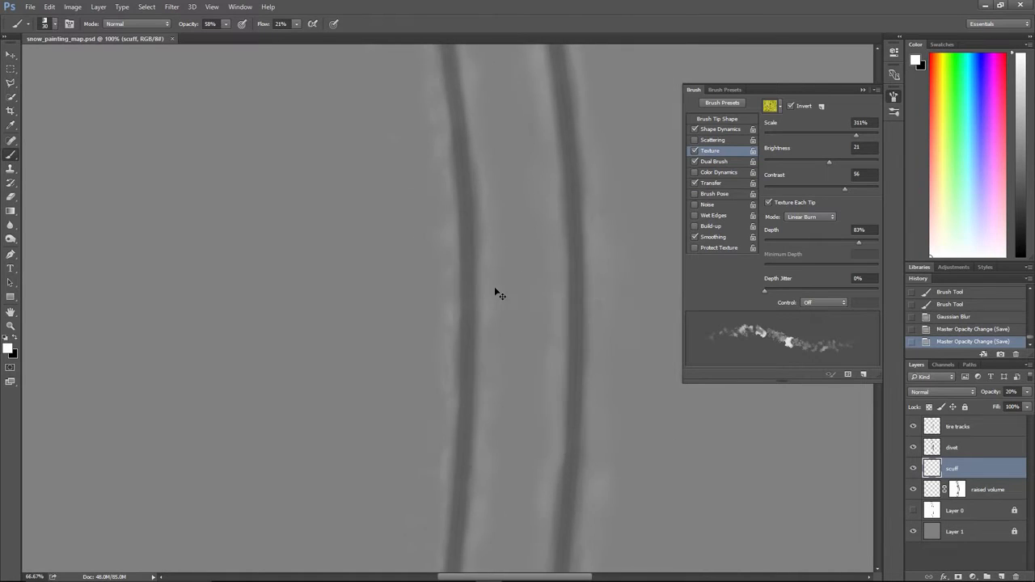
- Examine the tracks in the Photoshop map at several zoom levels and compare them with Blender's camera view
key("ctrl+minus")
key("ctrl+minus")
key("ctrl+minus")
key("ctrl+plus")
key("ctrl+plus")
key("ctrl+plus")
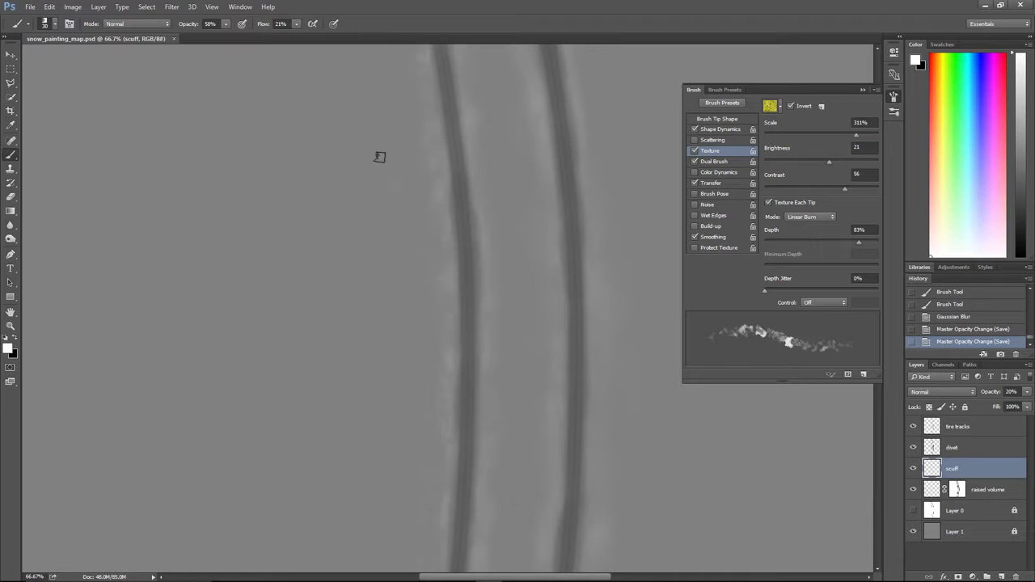
key("alt+Tab")
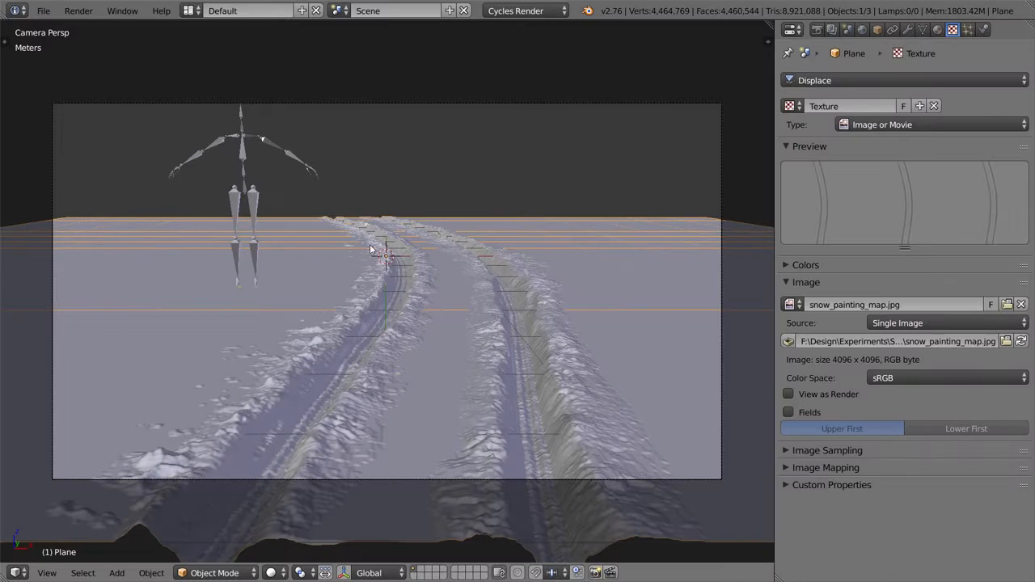
key("alt+Tab")
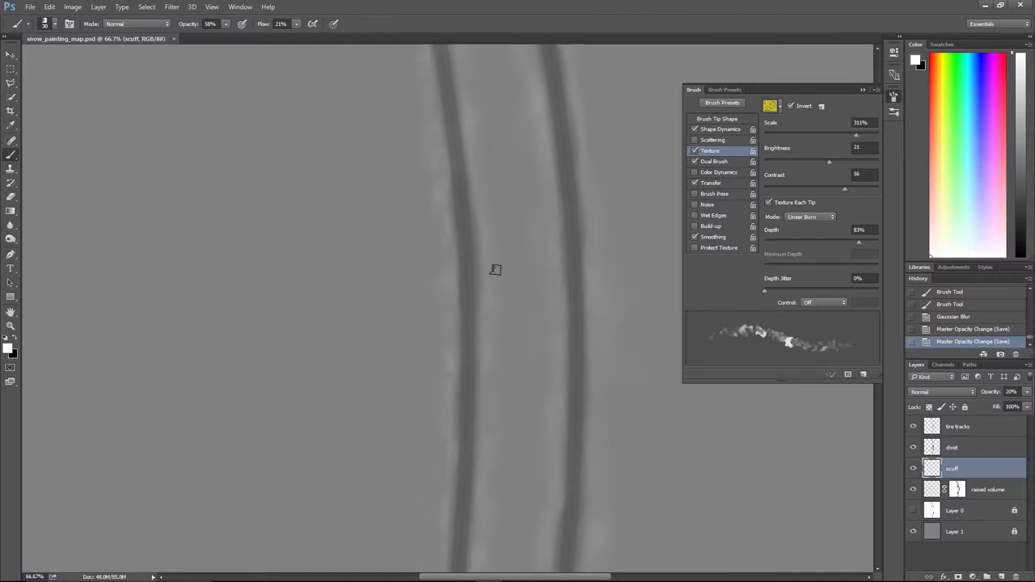
- Hide the brush settings and compare the whole painted map with the displaced tracks in Blender
left_click(892, 97)
scroll(570, 298, "down", 5, "alt")
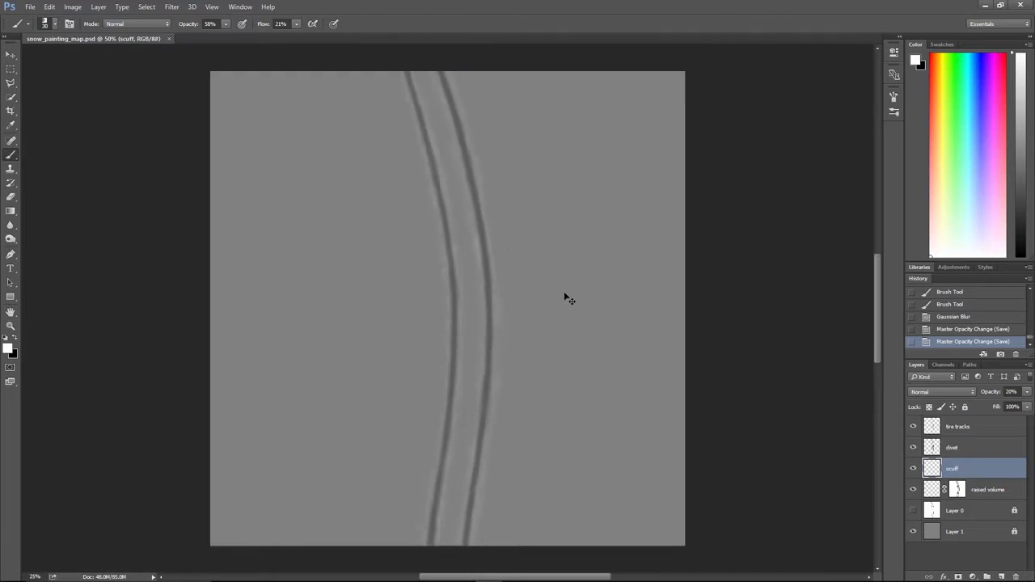
key("alt+Tab")
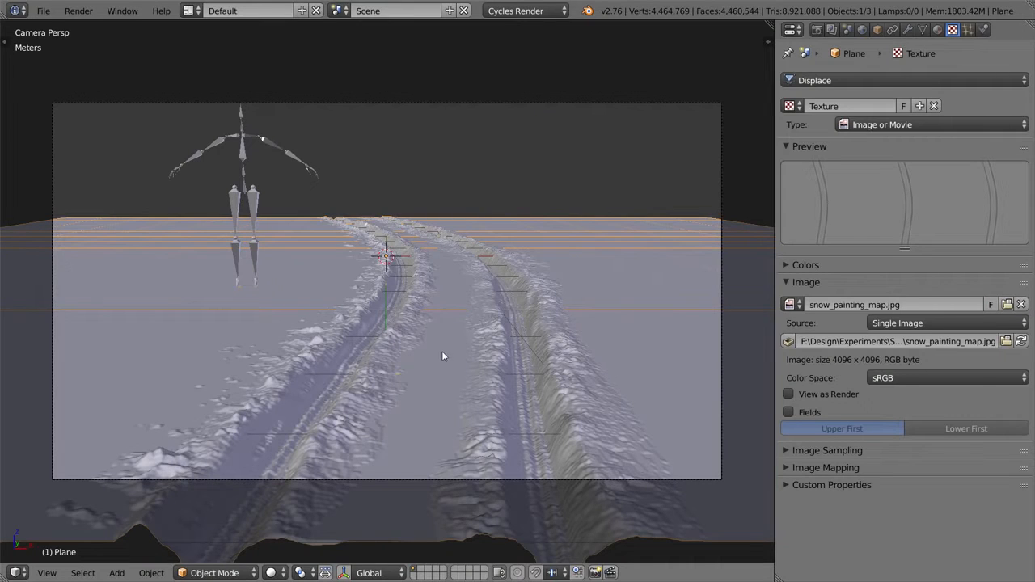
key("alt+Tab")
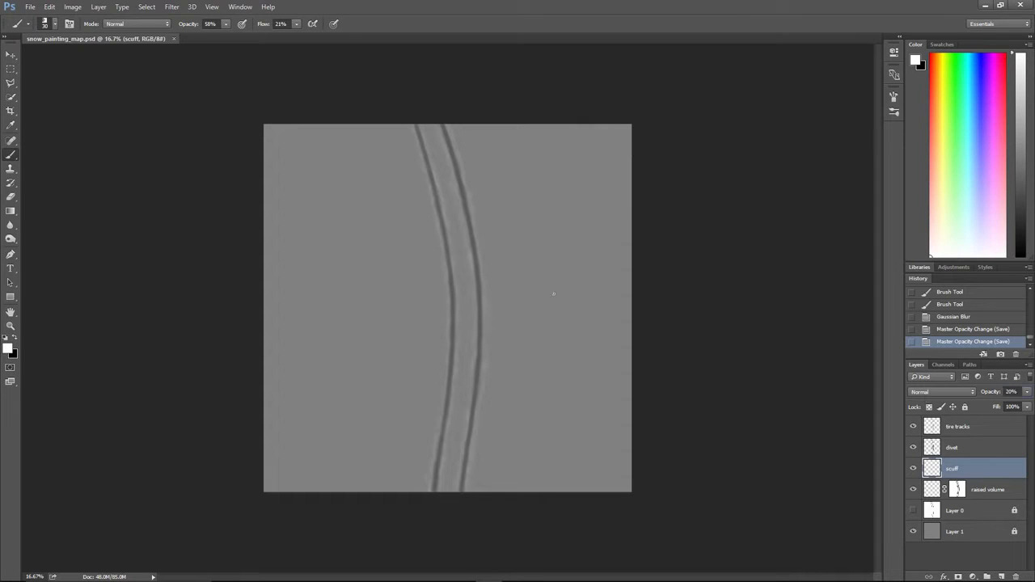
key("alt+Tab")
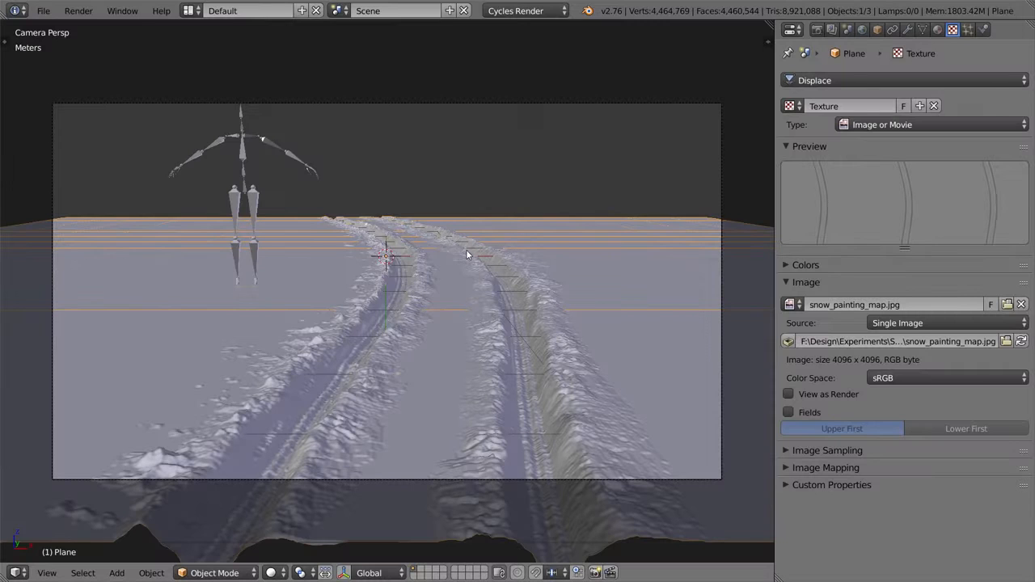
key("alt+Tab")
- Undo the opacity changes and the Gaussian Blur on the scuff layer
key("ctrl+plus")
key("ctrl+plus")
key("ctrl+plus")
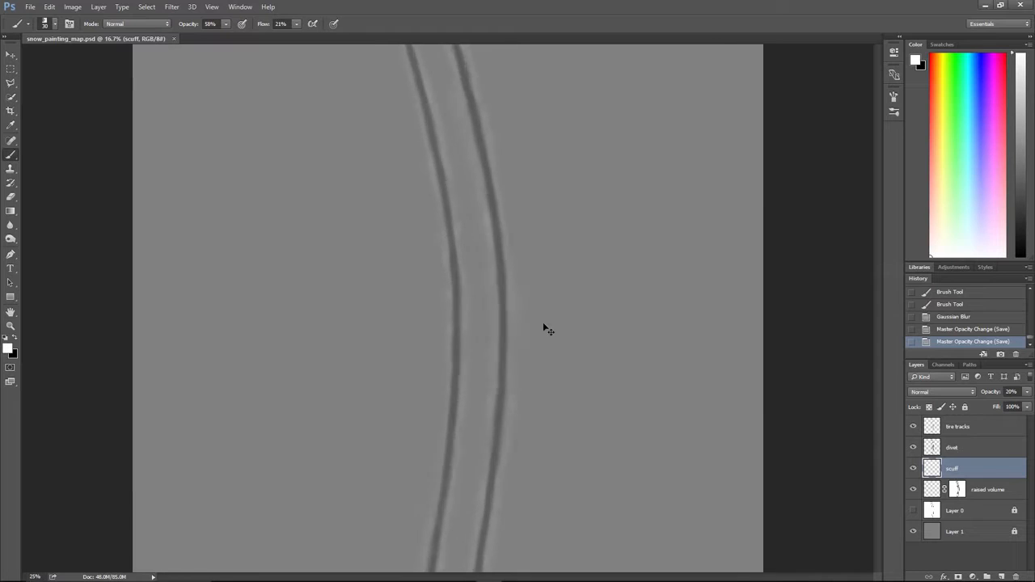
key("ctrl+alt+z")
key("ctrl+alt+z")
key("ctrl+alt+z")
key("ctrl+alt+z")
key("ctrl+shift+z")
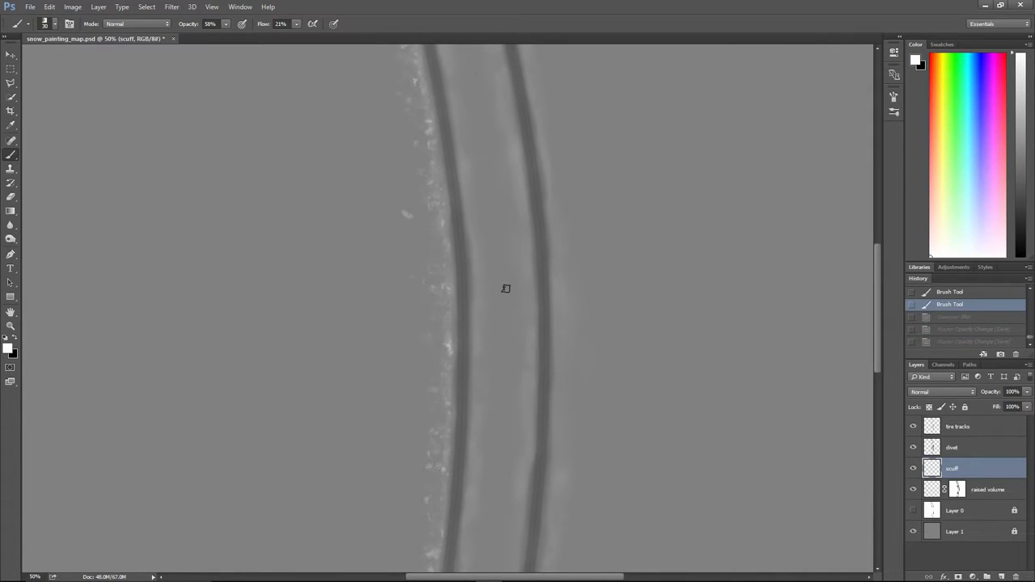
key("ctrl+plus")
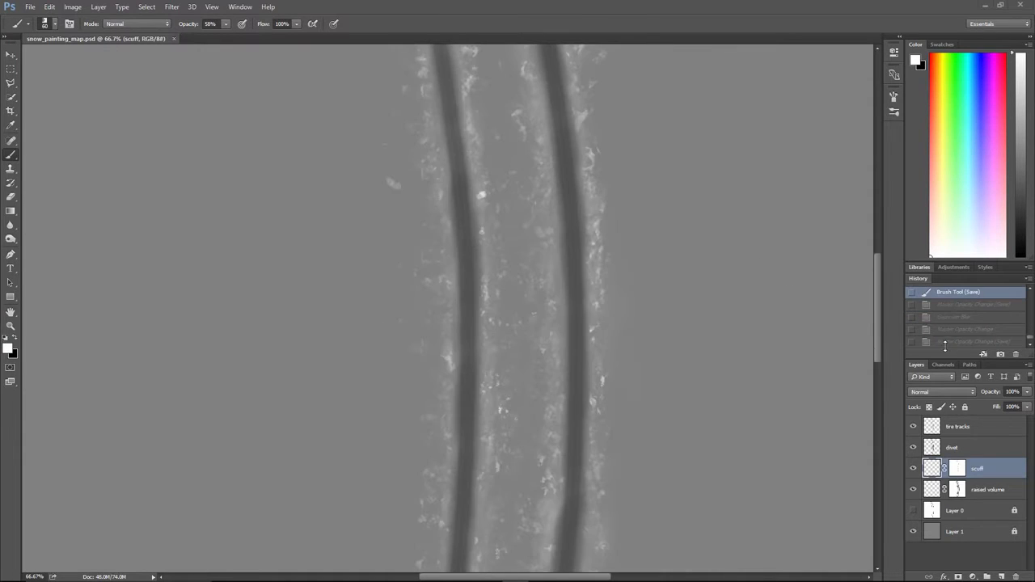
- Examine the scuffs painted along both tracks across the whole map
key("ctrl+minus")
key("ctrl+minus")
key("ctrl+minus")
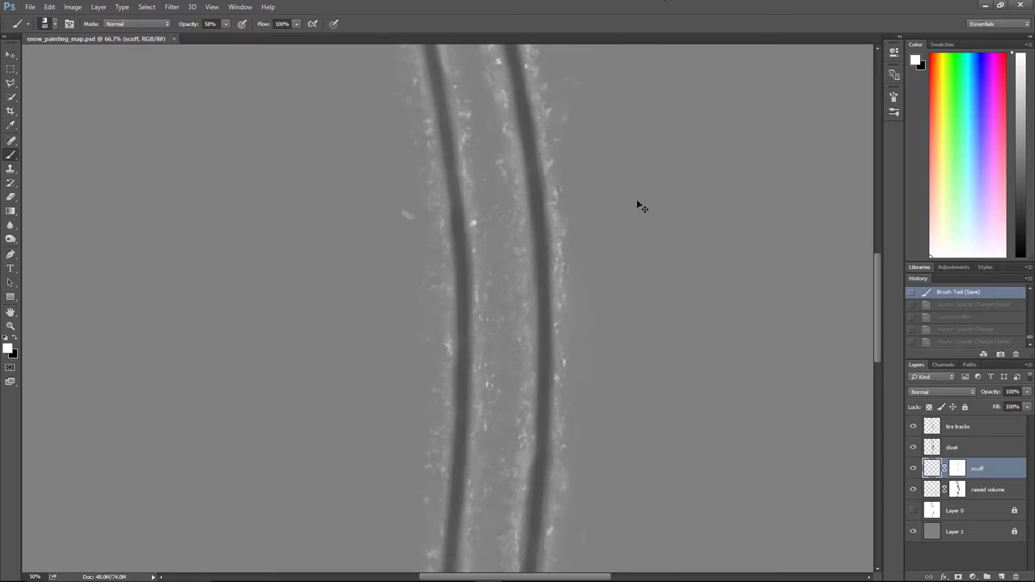
key("ctrl+minus")
key("ctrl+plus")
key("ctrl+plus")
key("ctrl+plus")
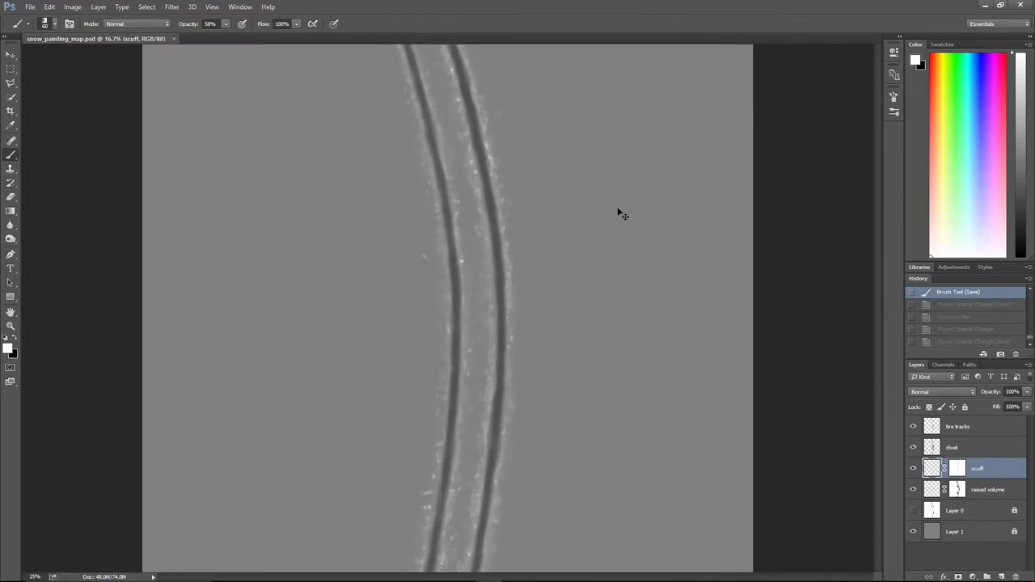
- Examine the scuff detail up close along the lower stretch of both tracks
left_click_drag(607, 271, 537, 223)
left_click_drag(540, 282, 519, 256)
key("ctrl+plus")
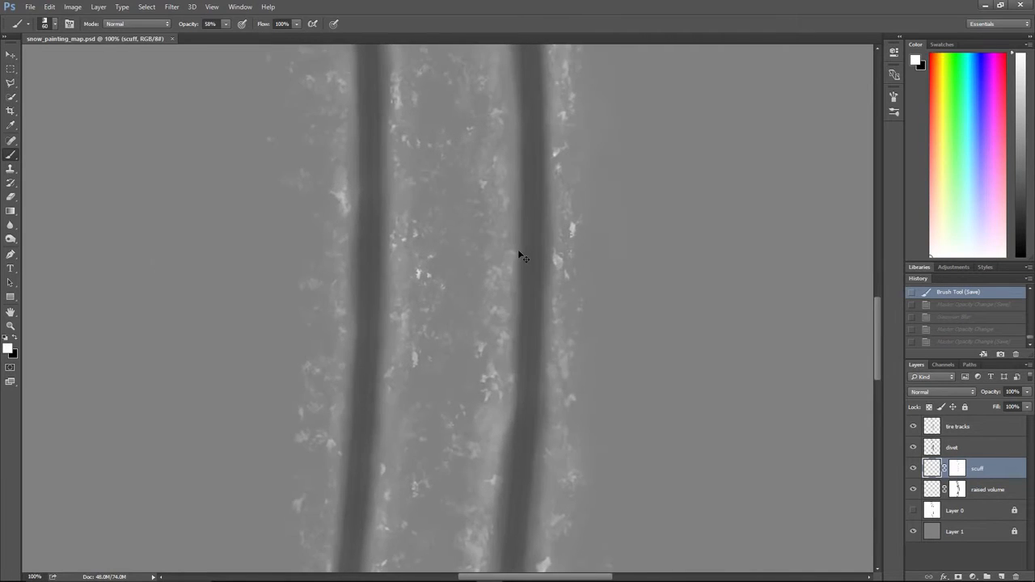
key("ctrl+plus")
left_click_drag(571, 452, 546, 89)
left_click_drag(534, 517, 507, 242)
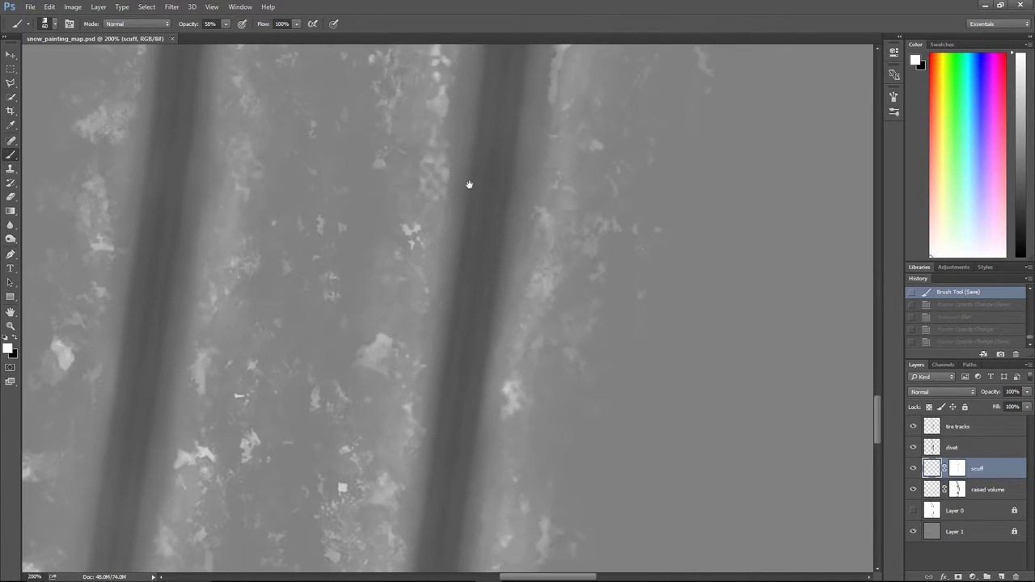
key("ctrl+minus")
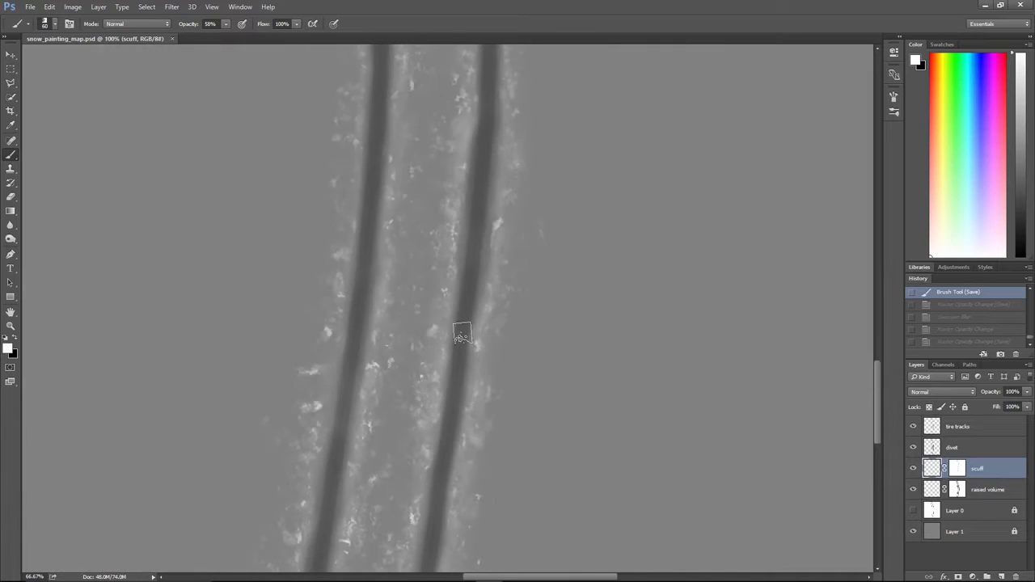
- Switch to the browser and view the Flickr reference photo of snow tracks between bare trees
key("alt+Tab")
left_click(508, 259)
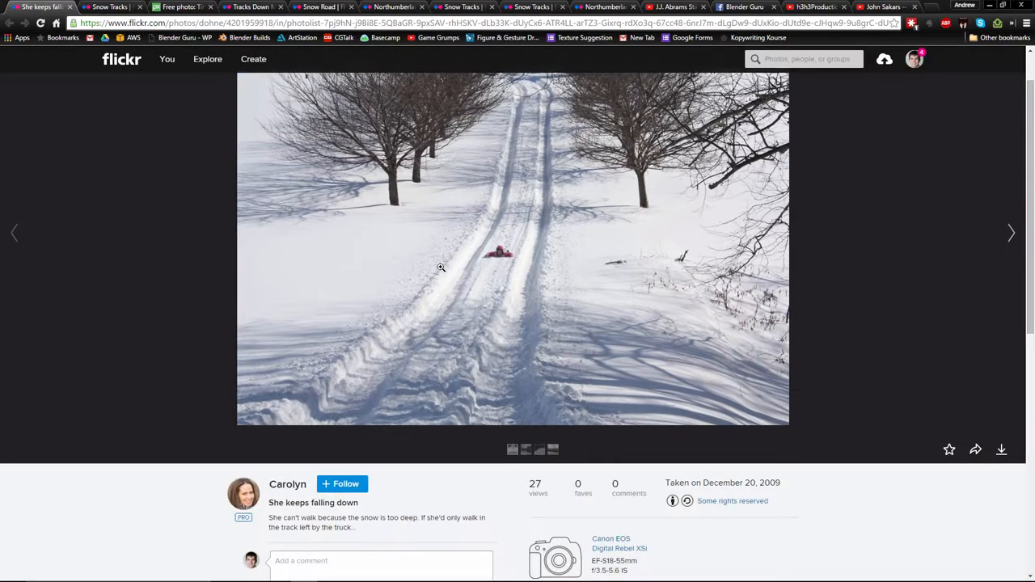
- Compare the track edges in the Pixabay tire-track photo and the other Flickr snow-track reference photos
left_click(141, 6)
key("ctrl+Tab")
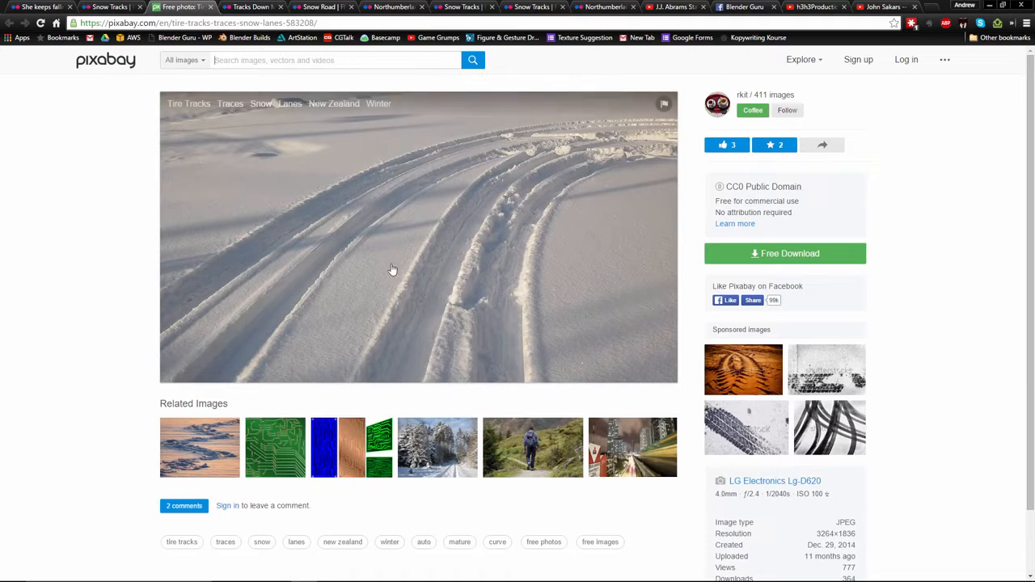
key("ctrl+Tab")
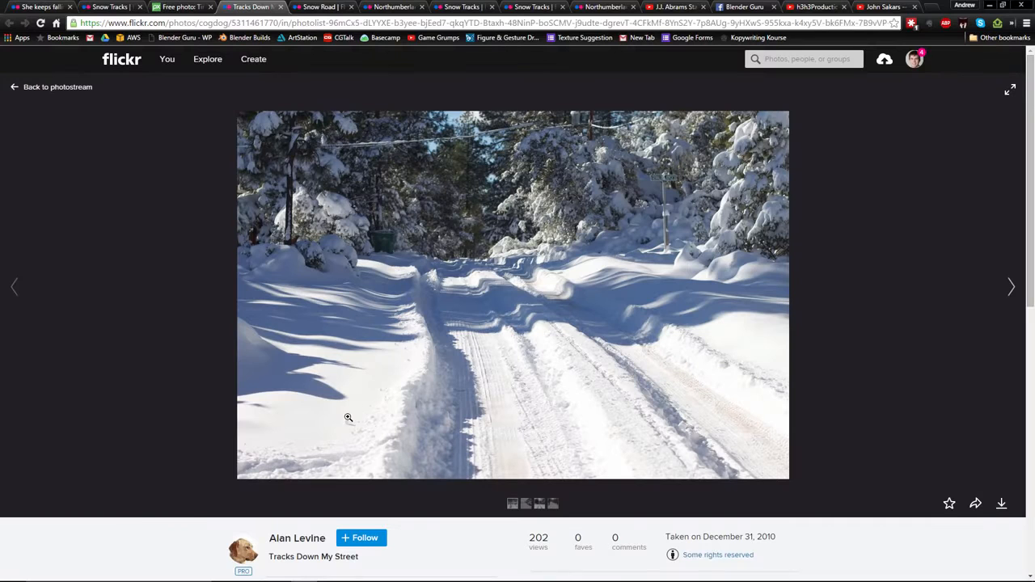
key("ctrl+Tab")
- Switch to Photoshop and apply a Gaussian Blur with a 2.7 pixel radius to the scuff layer
key("alt+Tab")
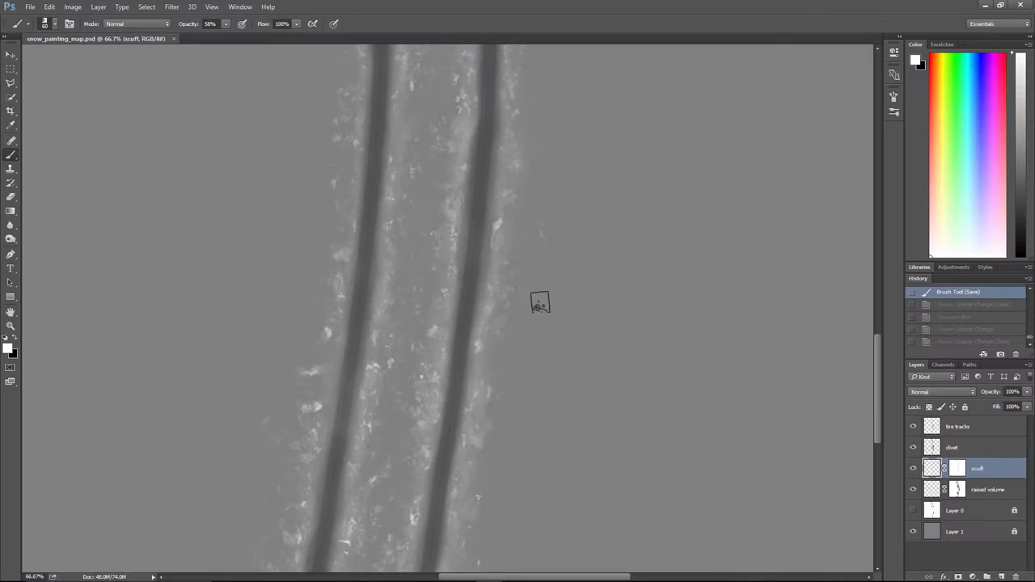
key("ctrl+minus")
key("ctrl+minus")
key("ctrl+minus")
key("ctrl+minus")
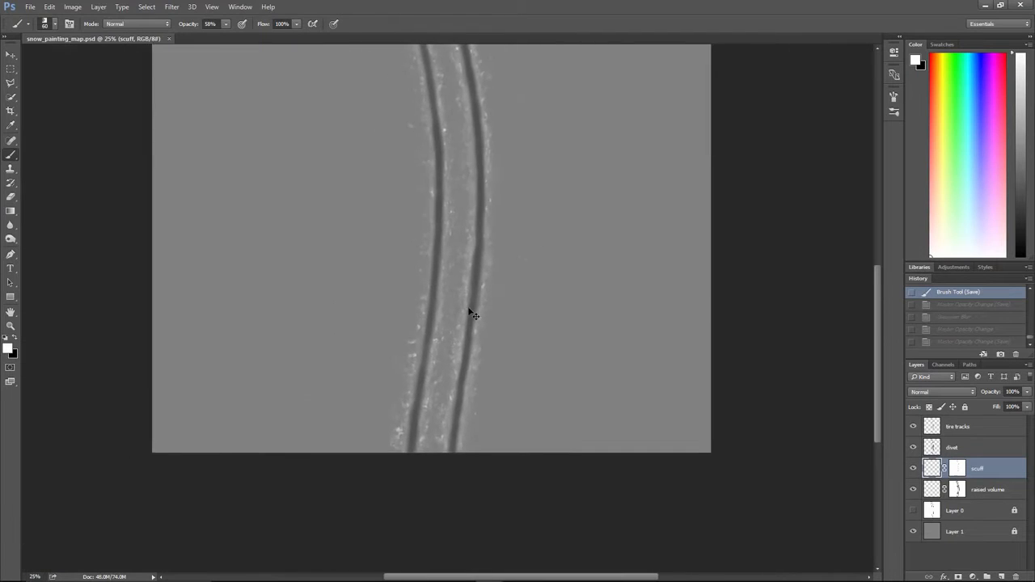
key("ctrl+plus")
key("ctrl+plus")
key("ctrl+plus")
key("ctrl+plus")
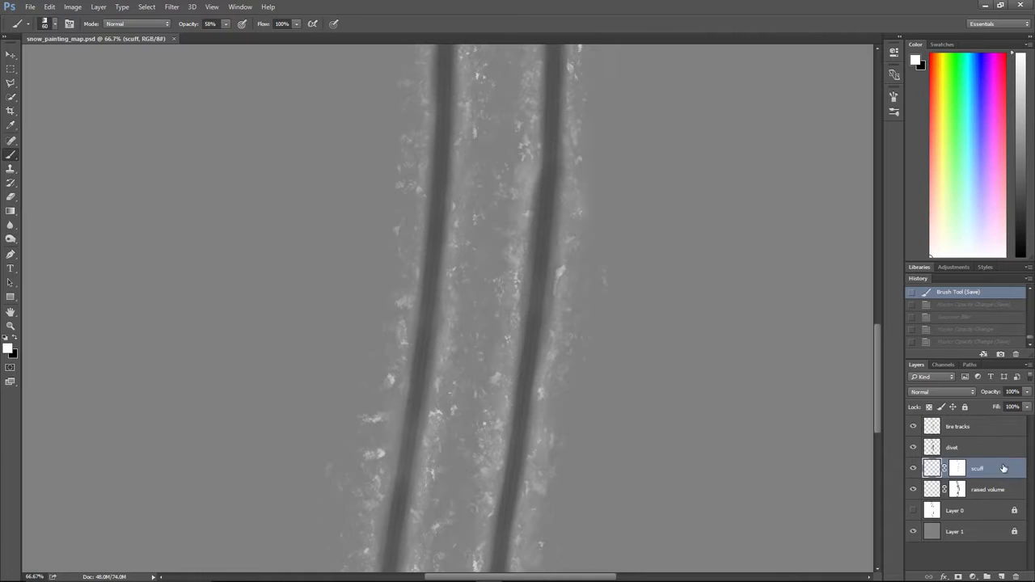
left_click(172, 6)
mouse_move(178, 126)
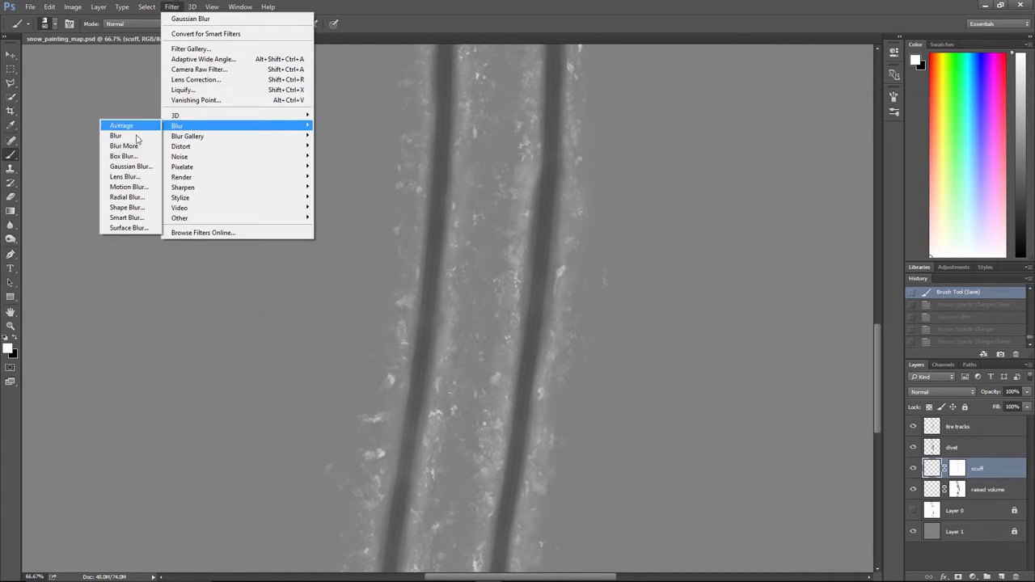
left_click(130, 166)
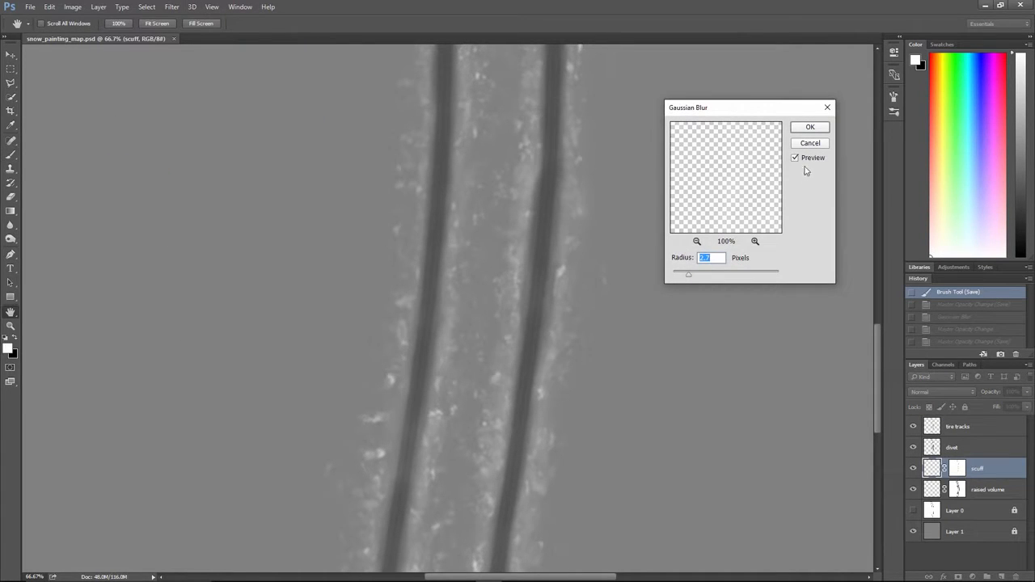
left_click(809, 127)
- Set the scuff layer's opacity to 20% and make the tire tracks layer active
key("ctrl+plus")
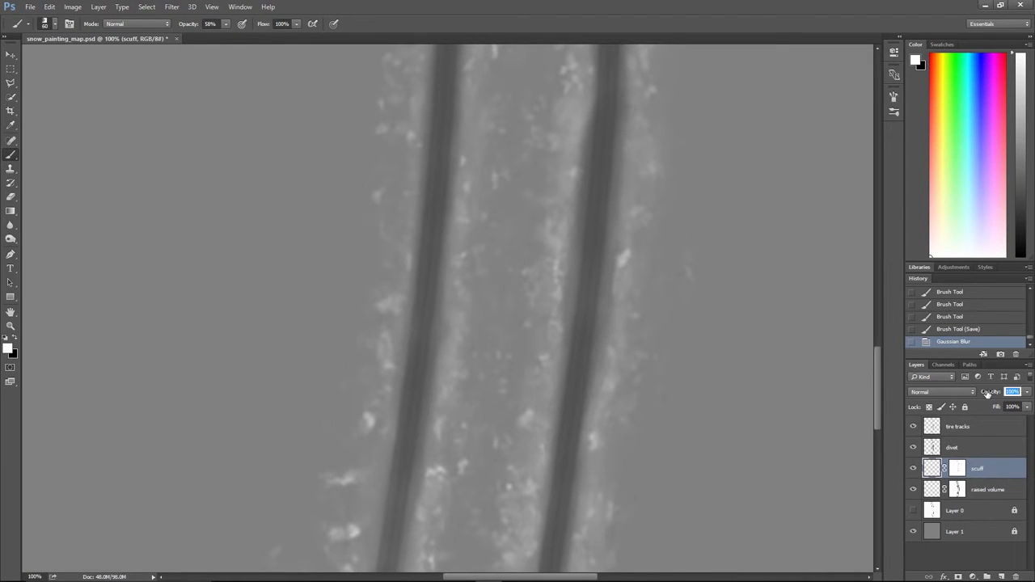
type("20")
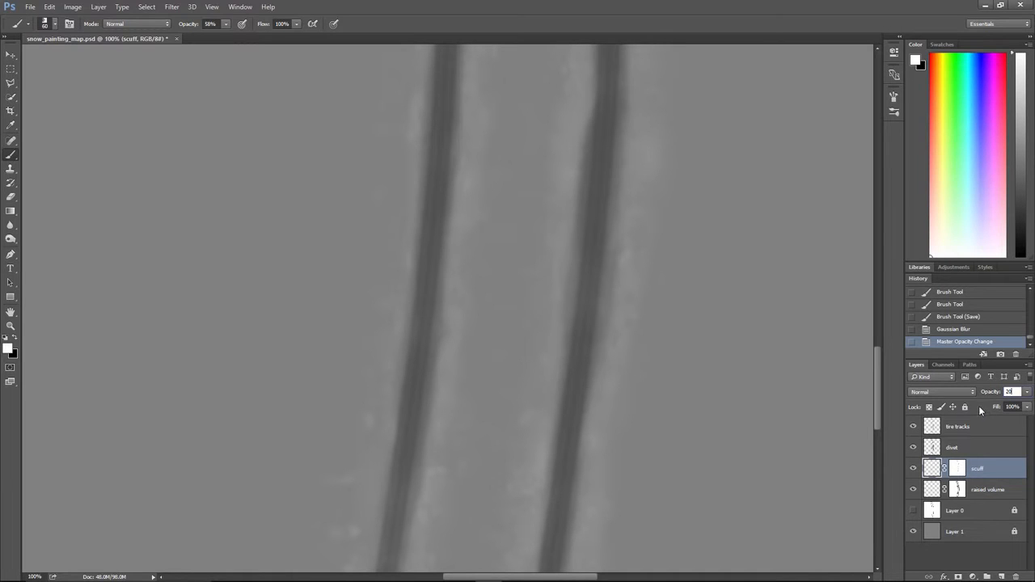
left_click(987, 447)
left_click(987, 435)
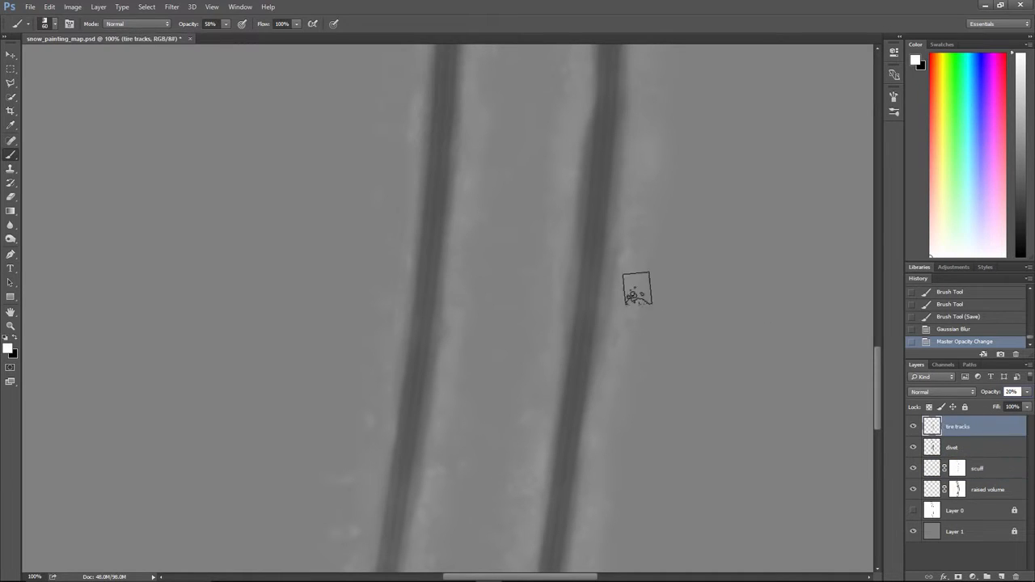
key("ctrl+minus")
key("ctrl+minus")
key("ctrl+minus")
key("ctrl+minus")
key("ctrl+plus")
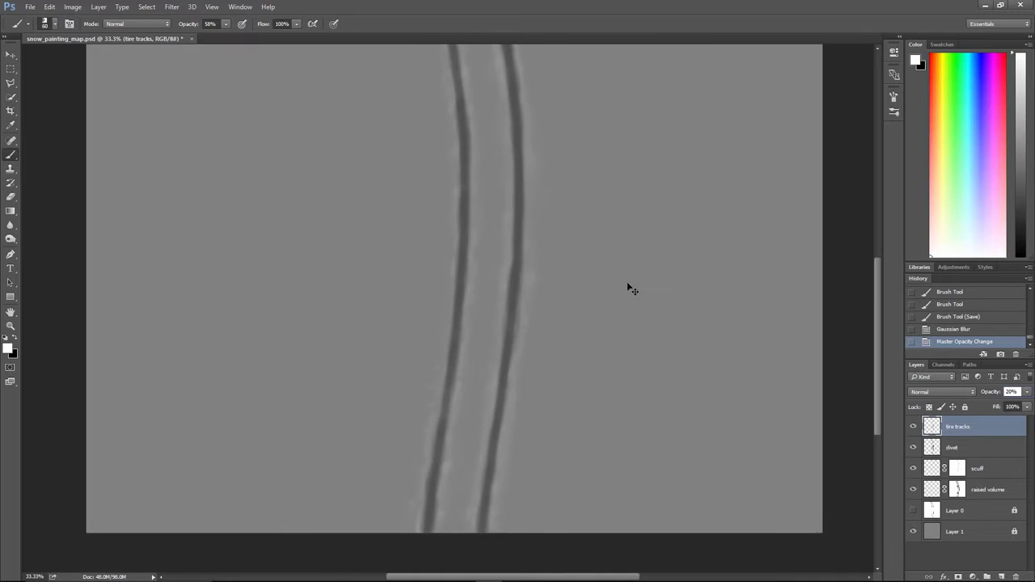
- Switch to Blender and examine the displaced snow tracks from an angle and through the camera
key("alt+Tab")
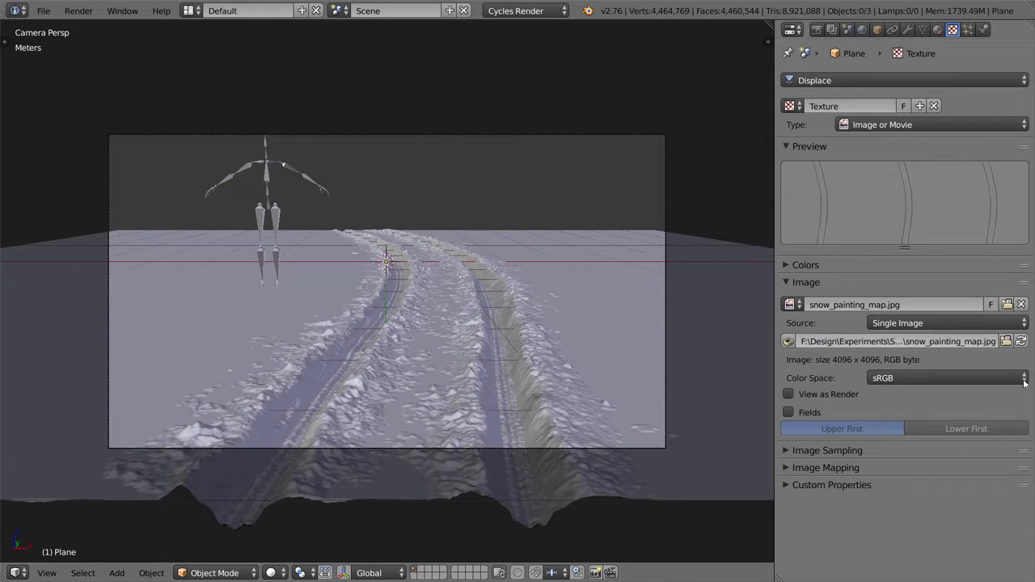
key("Home")
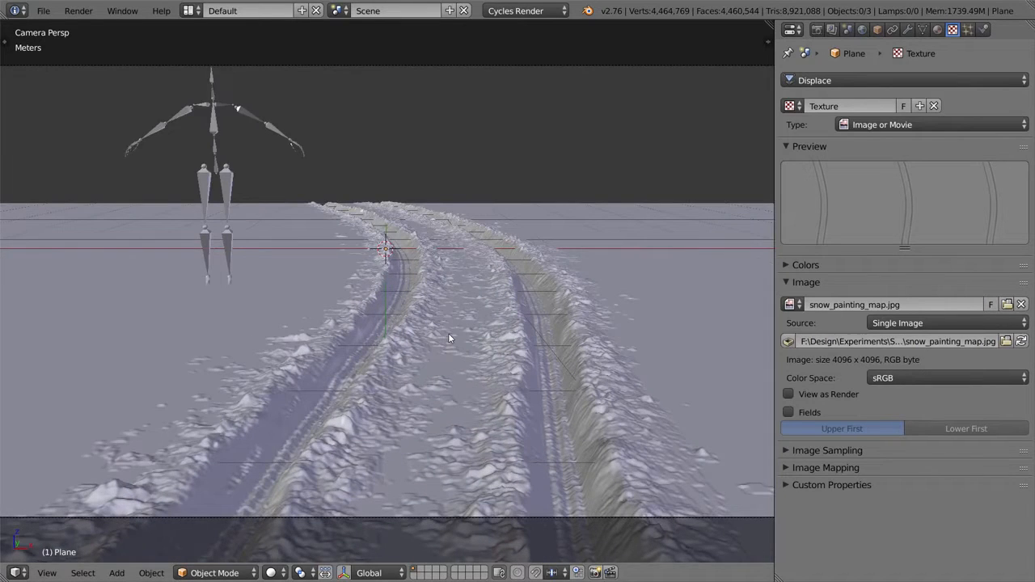
scroll(450, 338, "down", 1)
middle_click_drag(451, 327, 314, 316)
key("KP_0")
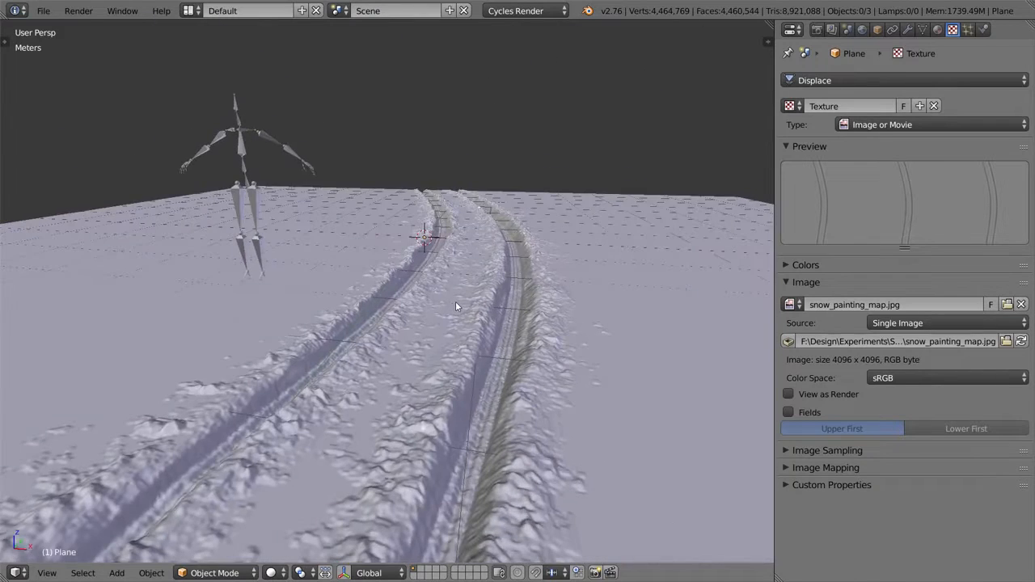
scroll(456, 303, "down", 1)
scroll(456, 303, "up", 2)
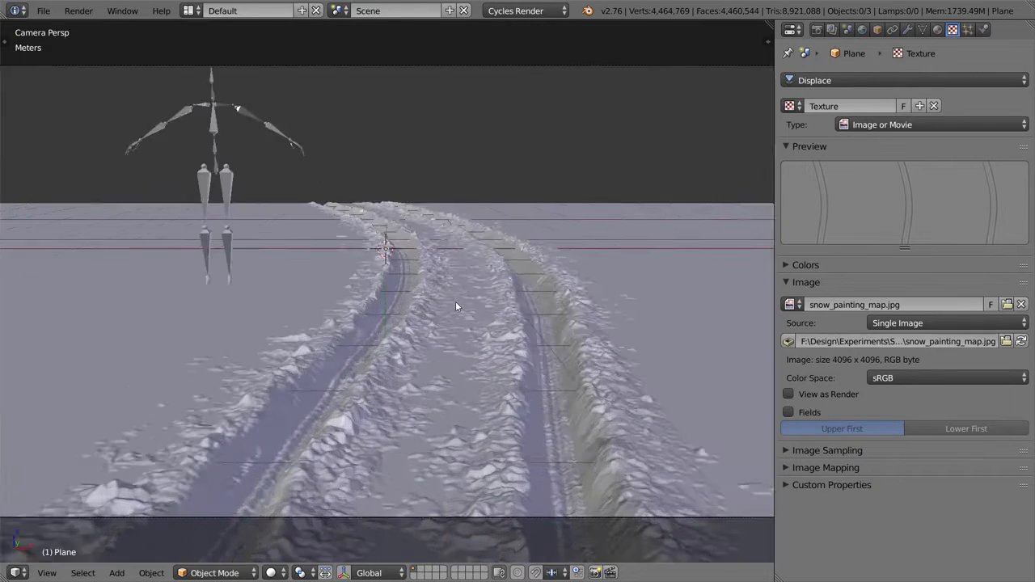
- Save the Blender scene as tutorial2.blend in the Tutorial folder
key("ctrl+s")
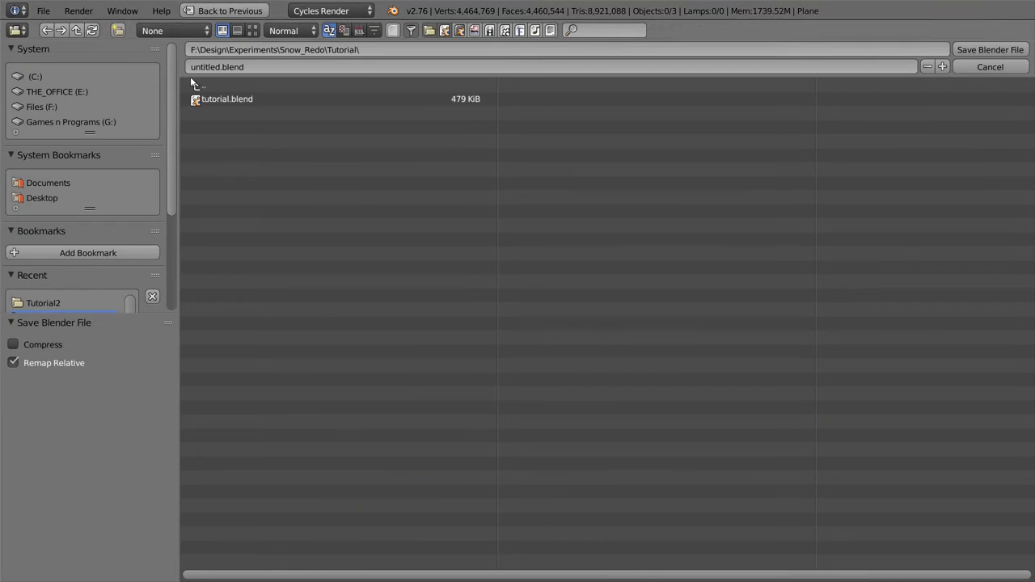
left_click(248, 99)
key("KP_Add")
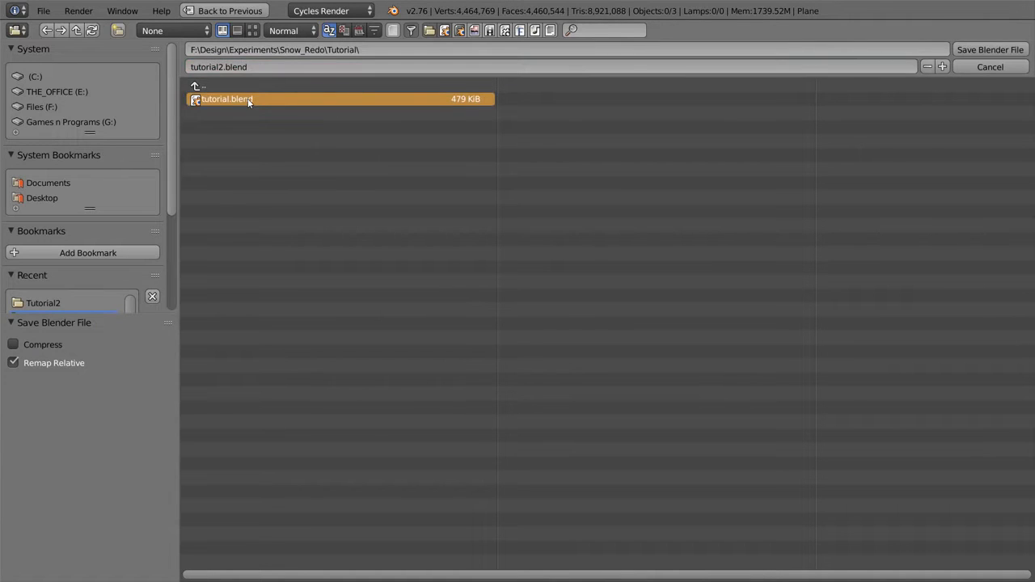
key("Return")
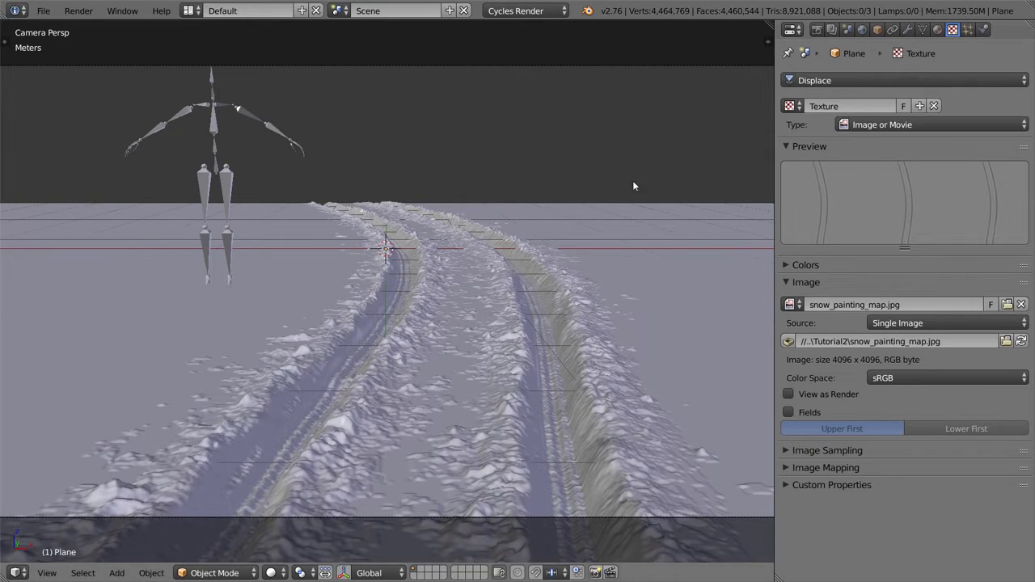
- Switch to Photoshop, choose the 1200 px shoe-print brush and try one stamp on the empty snow
key("alt+Tab")
left_click(403, 165)
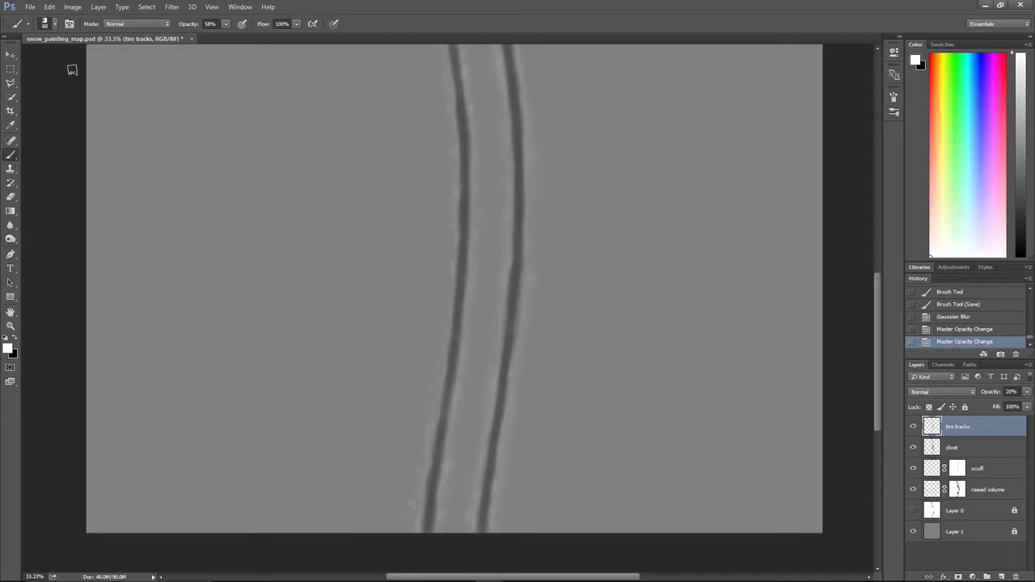
left_click(54, 24)
left_click(103, 160)
left_click(285, 224)
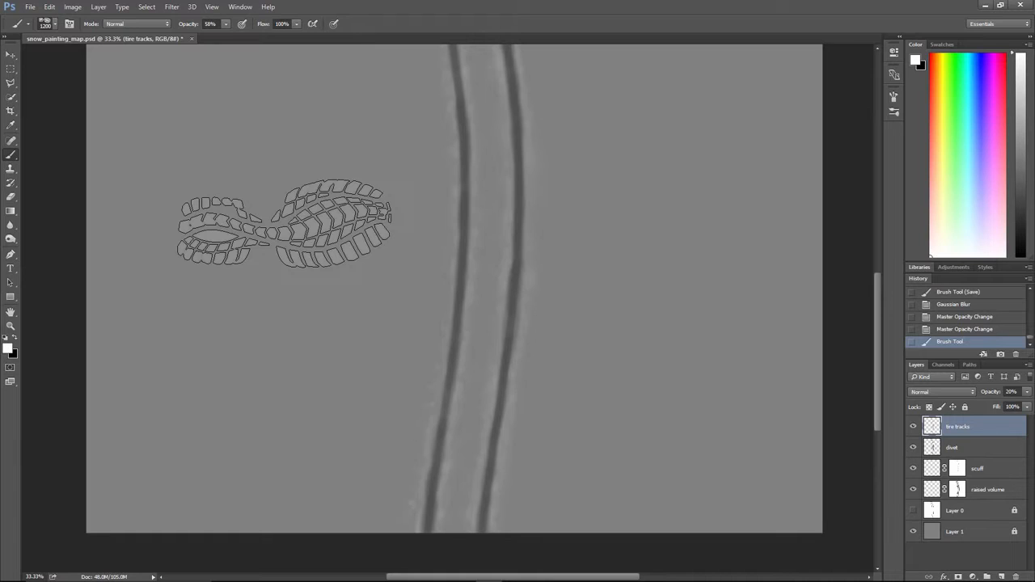
key("ctrl+z")
- Reduce the shoe-print brush size to 70 px
key("bracketleft")
key("bracketleft")
key("bracketleft")
key("bracketleft")
key("bracketleft")
key("bracketleft")
key("bracketleft")
key("bracketleft")
key("bracketleft")
key("bracketleft")
key("bracketleft")
key("bracketleft")
key("bracketleft")
key("bracketleft")
key("bracketleft")
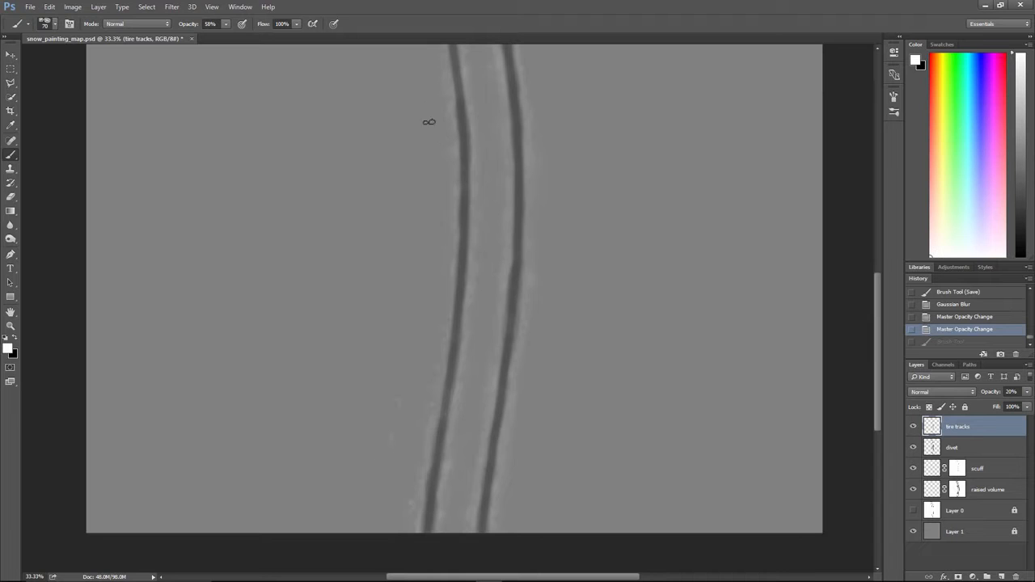
- Try a trail of white footprints beside the left track on the tire tracks layer
left_click_drag(430, 76, 514, 295)
key("ctrl+z")
scroll(433, 364, "up", 4, "alt")
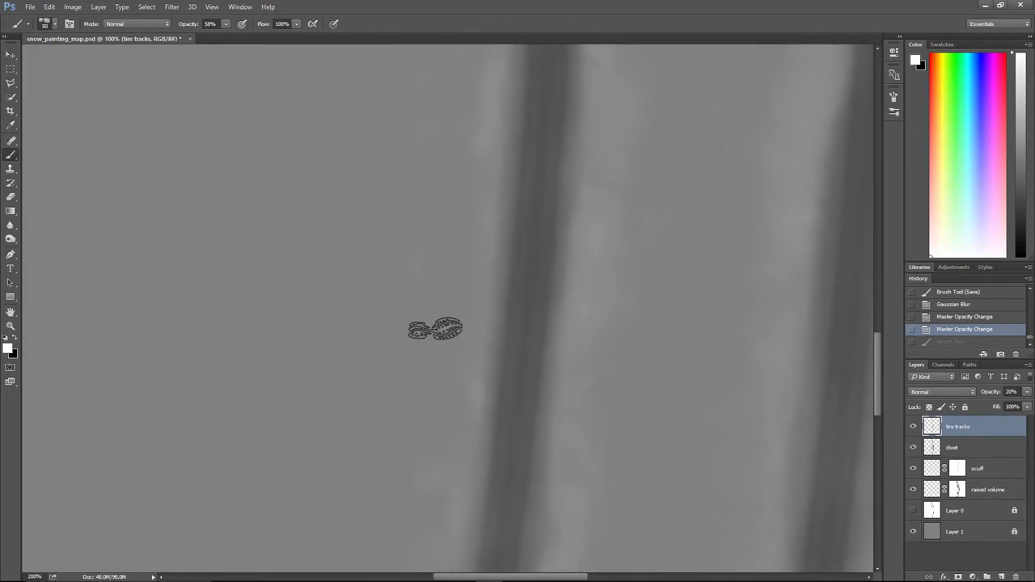
mouse_move(367, 457)
left_mouse_down()
mouse_move(412, 178)
mouse_move(475, 169)
left_mouse_up()
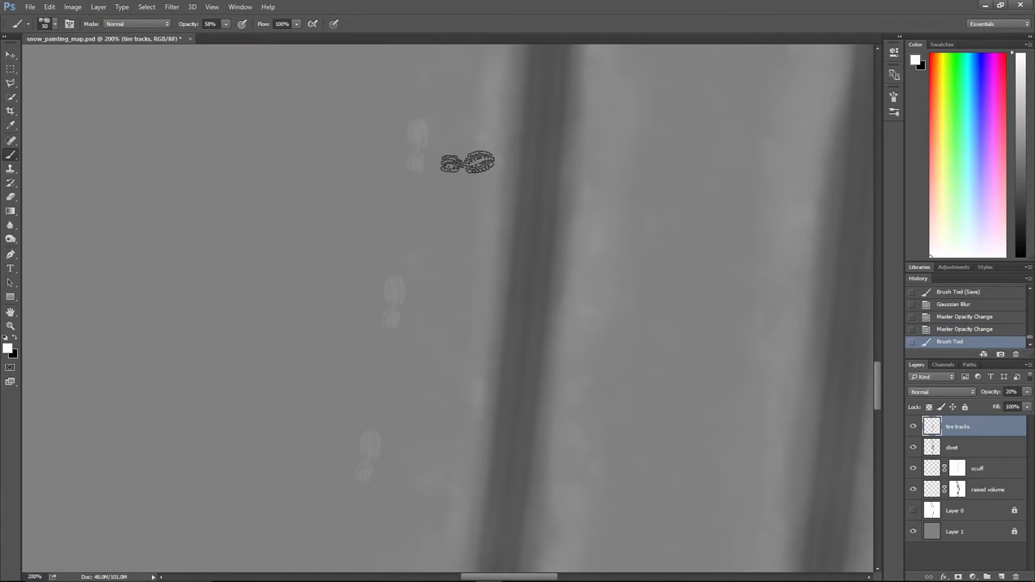
scroll(464, 212, "down", 3, "alt")
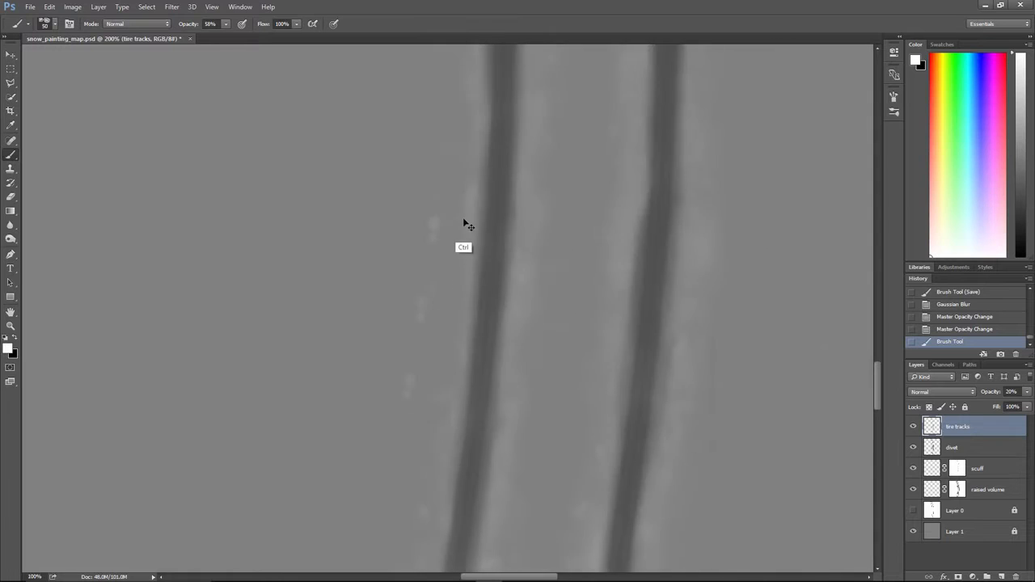
key("ctrl+alt+z")
- Switch the brush to black at 100% opacity and add a new layer named Footprints
key("x")
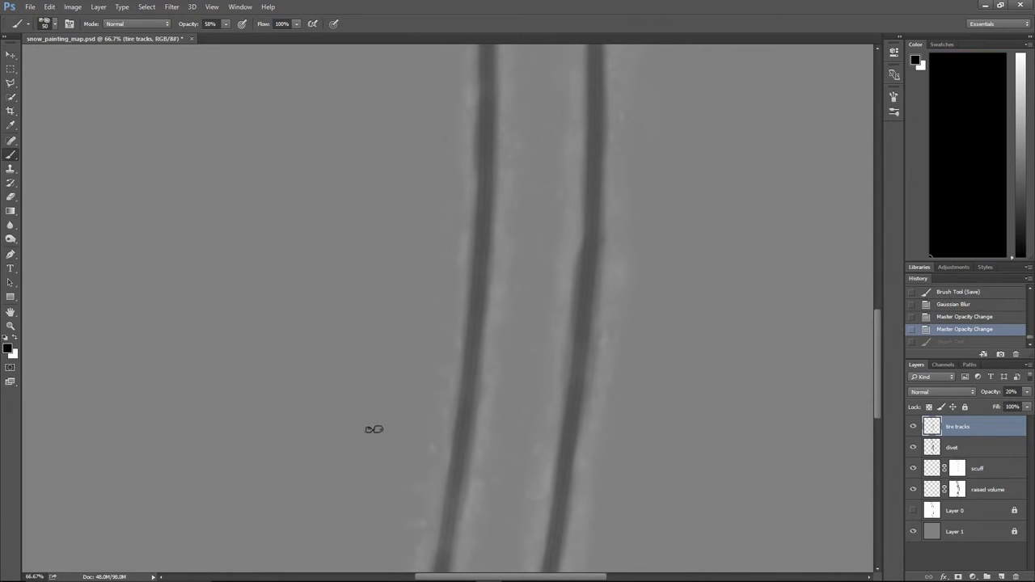
left_click_drag(421, 90, 468, 8)
key("ctrl+alt+z")
left_click(1000, 575)
double_click(960, 427)
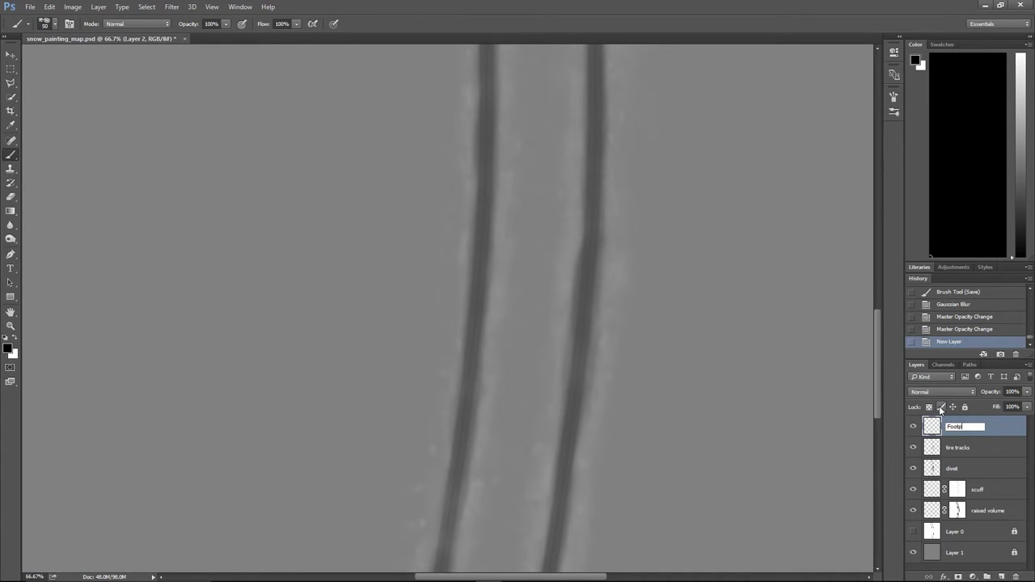
key("Return")
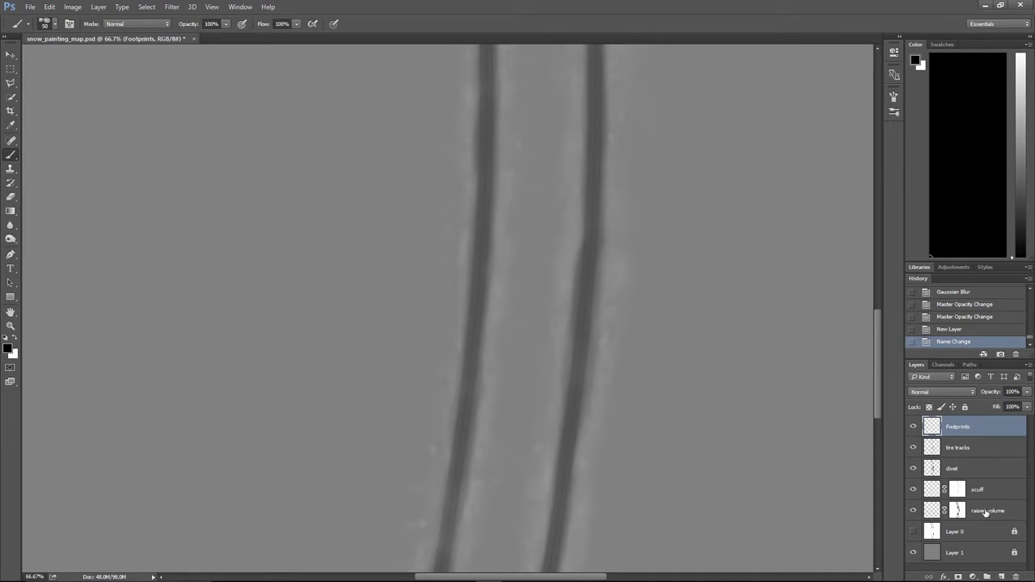
- Try a black footprint trail between the tracks on the Footprints layer
left_click_drag(523, 382, 604, 63)
key("ctrl+z")
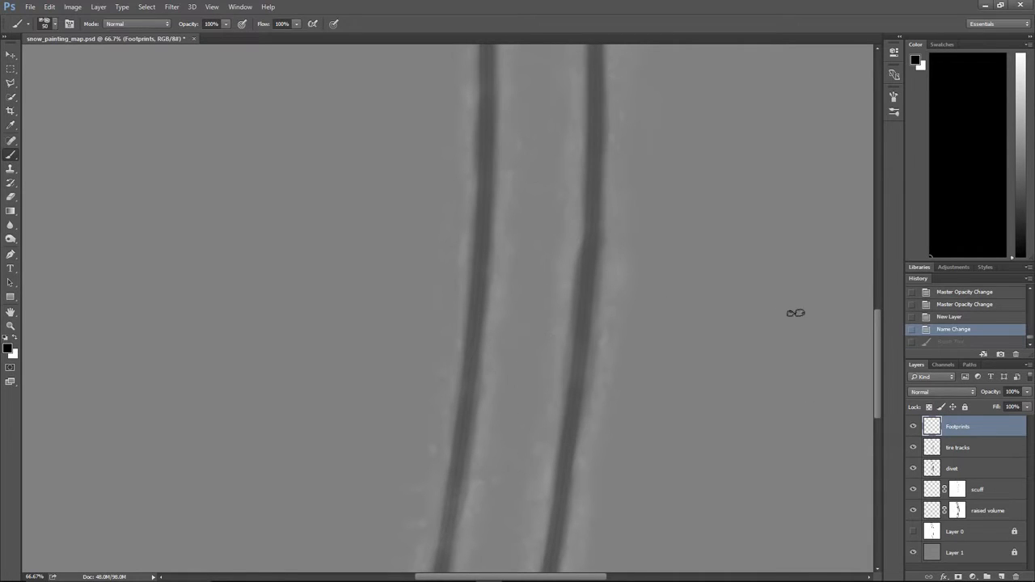
key("ctrl+minus")
key("ctrl+minus")
key("ctrl+minus")
key("ctrl+plus")
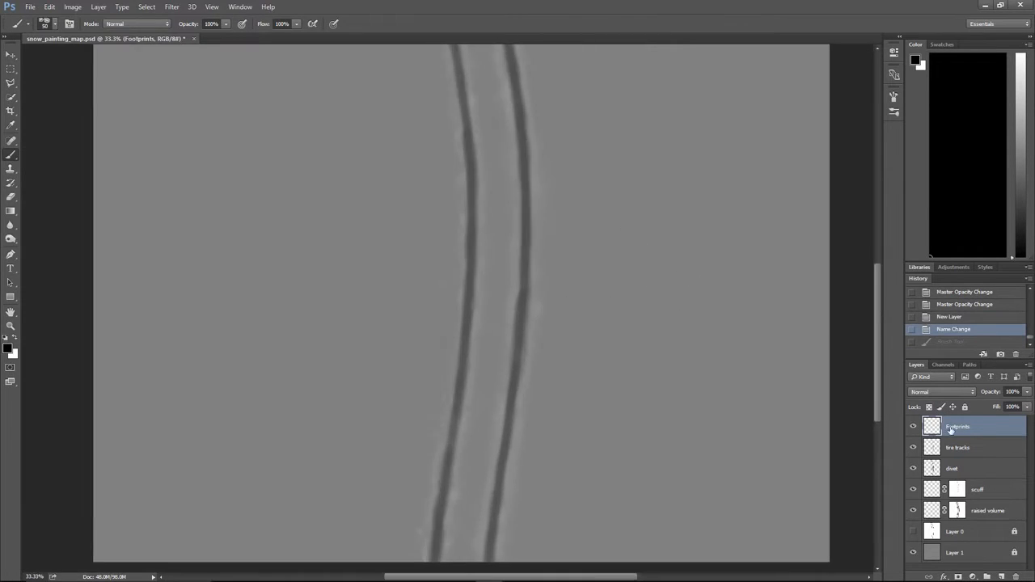
- Temporarily show Layer 0 and try single footprint stamps against the prints painted there to compare their size
left_click(913, 532)
key("ctrl+plus")
key("ctrl+plus")
key("ctrl+plus")
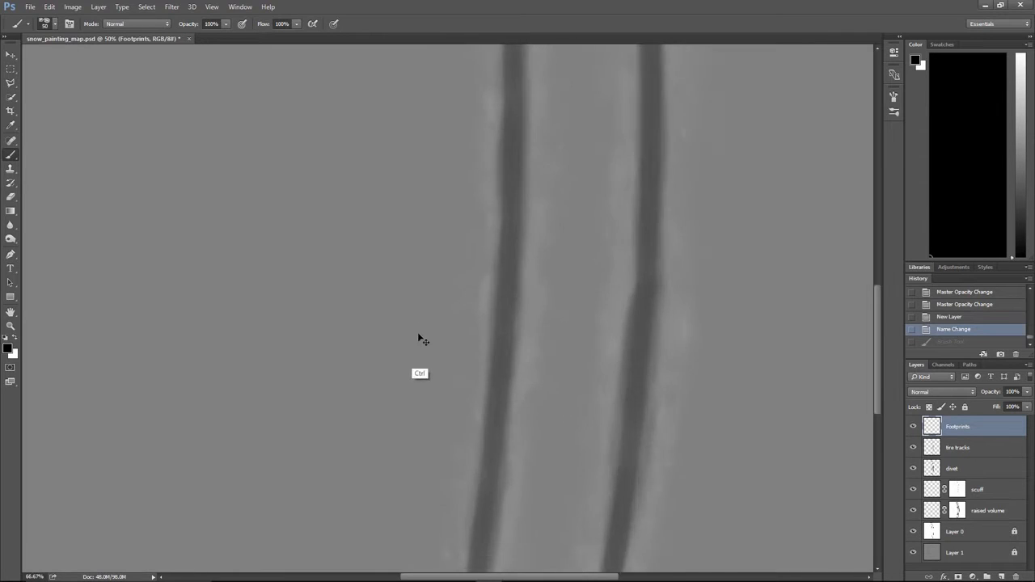
left_click(407, 374)
key("ctrl+z")
left_click(403, 376)
key("ctrl+z")
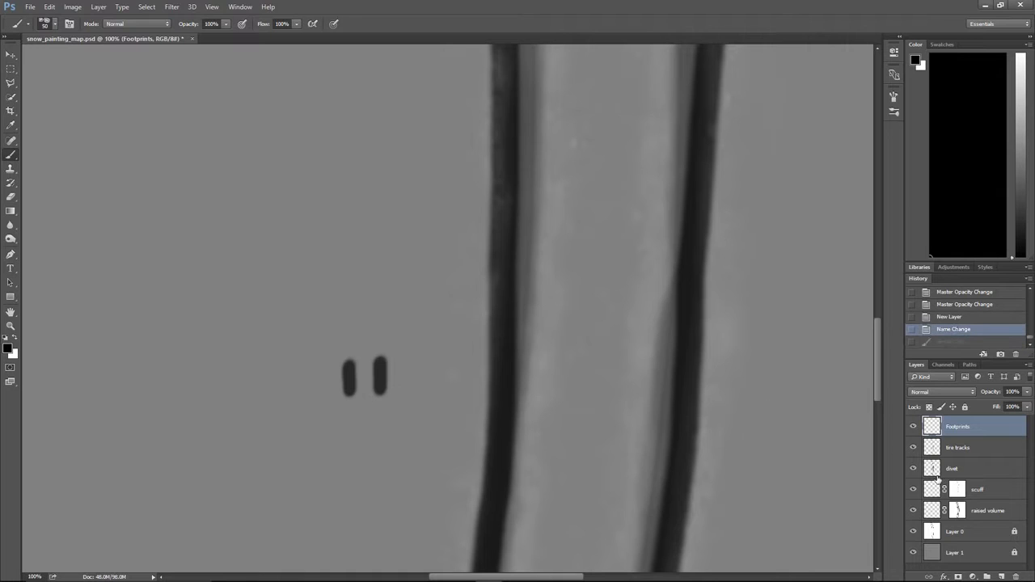
left_click(914, 531)
- Paint a black footprint trail from the map's lower edge between the tracks, crossing the right track onto open snow
key("ctrl+minus")
key("ctrl+minus")
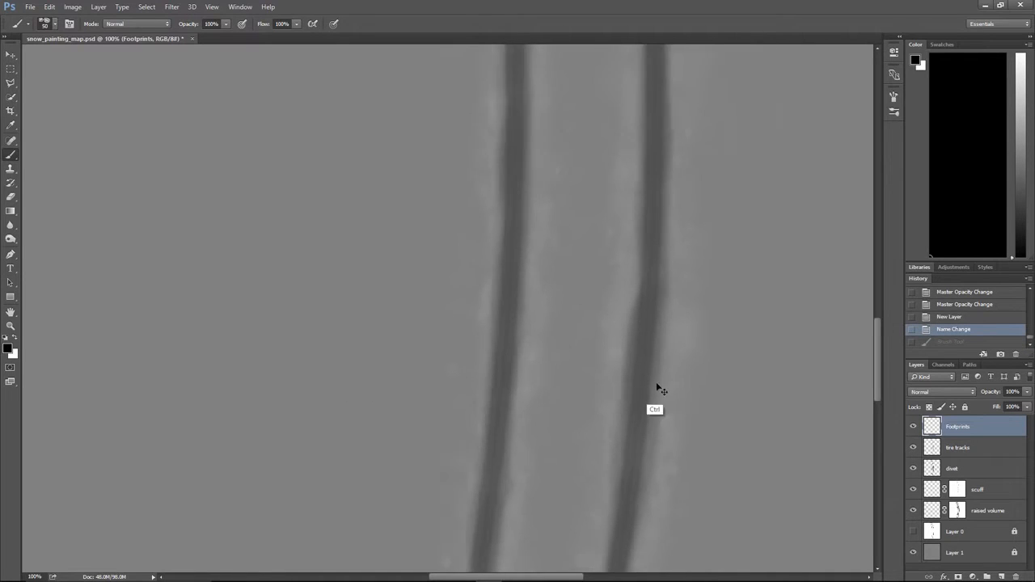
key("ctrl+minus")
key("ctrl+minus")
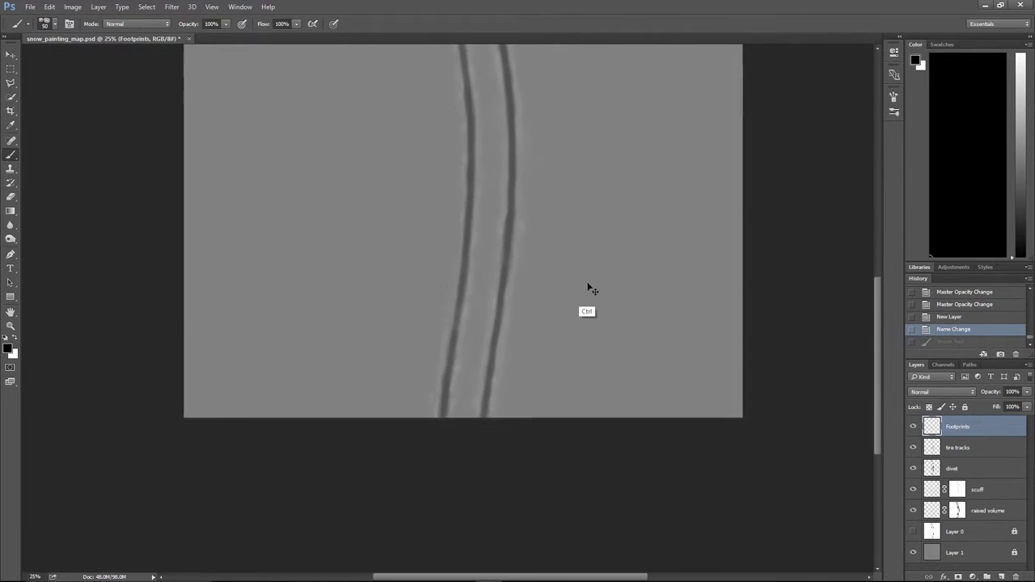
key("ctrl+plus")
left_click_drag(570, 280, 546, 360)
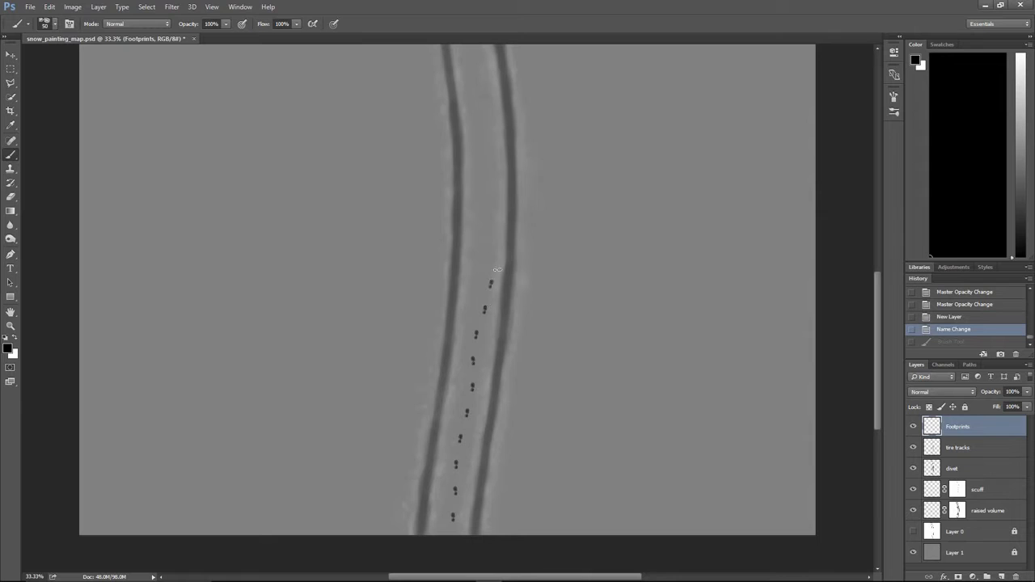
mouse_move(531, 130)
left_mouse_down()
mouse_move(530, 105)
mouse_move(569, 282)
mouse_move(560, 278)
left_mouse_up()
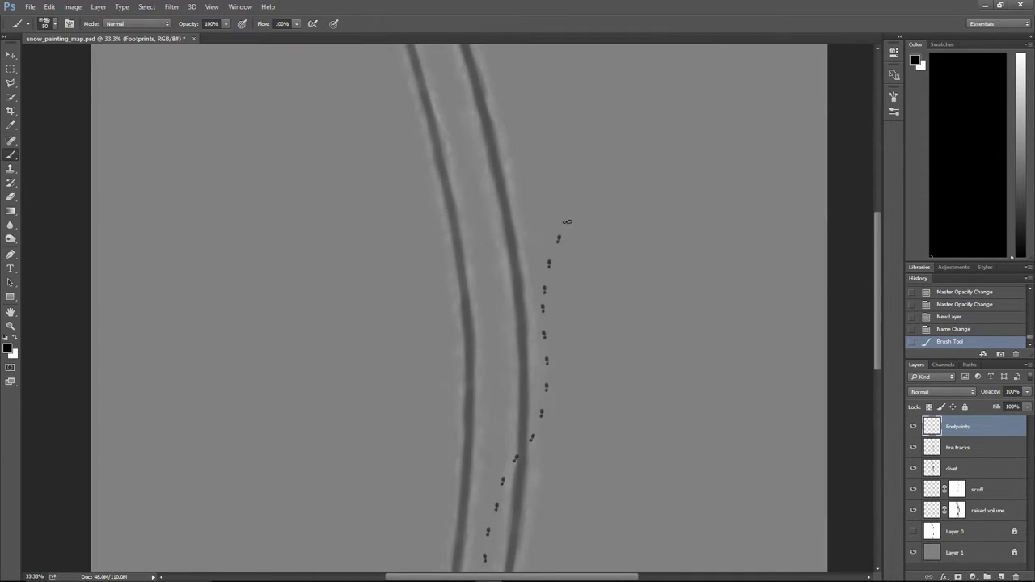
left_click(422, 51)
- Turn off Flip Y in the shoe-print brush's tip shape settings
left_click_drag(617, 468, 599, 261)
key("ctrl+plus")
left_click_drag(529, 400, 548, 243)
key("ctrl+plus")
key("ctrl+plus")
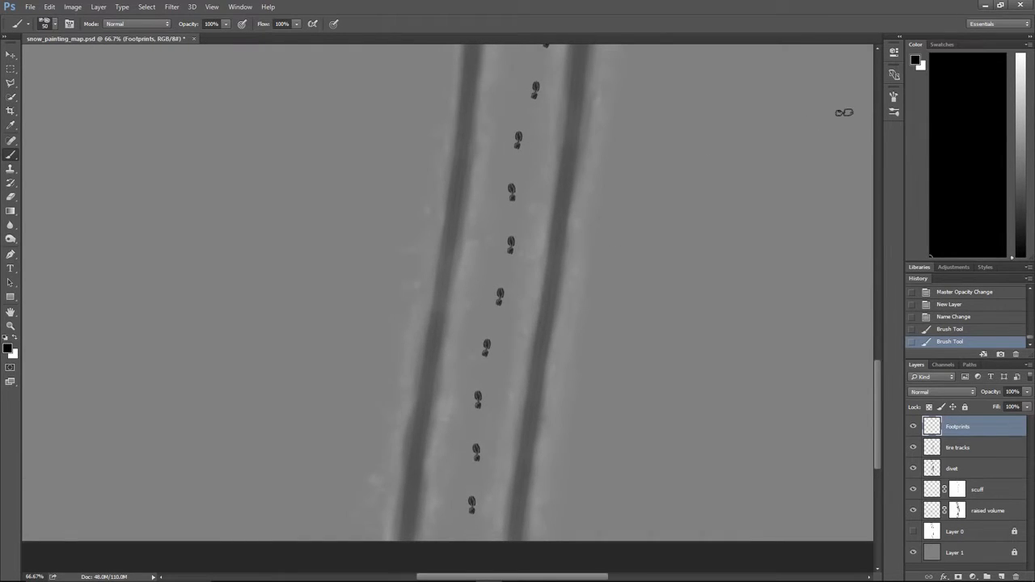
left_click(894, 96)
left_click(717, 119)
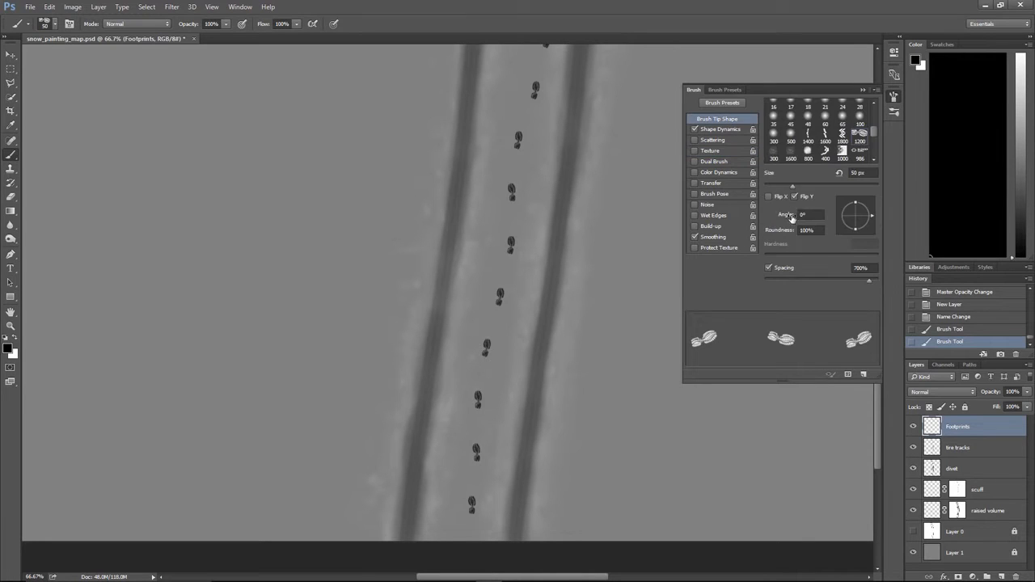
left_click(806, 198)
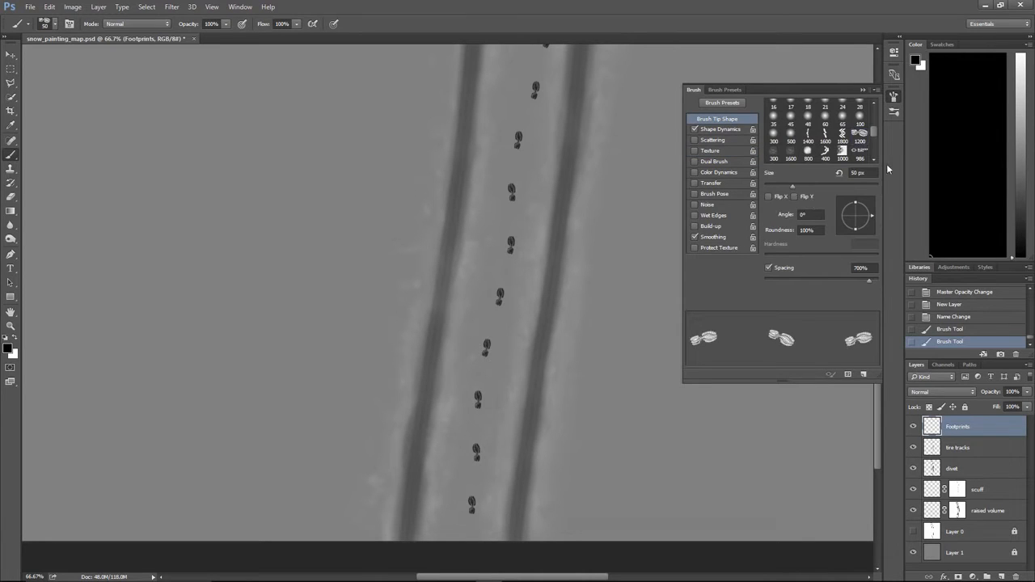
- Paint a second row of footprints beside the first one, working up the tire tracks from the lower edge of the map
left_click(894, 96)
left_click_drag(455, 465, 500, 188)
left_click_drag(557, 215, 526, 360)
mouse_move(465, 310)
left_mouse_down()
mouse_move(500, 187)
mouse_move(489, 351)
mouse_move(476, 397)
left_mouse_up()
mouse_move(460, 340)
left_mouse_down()
mouse_move(520, 240)
mouse_move(522, 173)
left_mouse_up()
left_click_drag(582, 249, 568, 411)
mouse_move(510, 363)
left_mouse_down()
mouse_move(502, 240)
mouse_move(515, 168)
left_mouse_up()
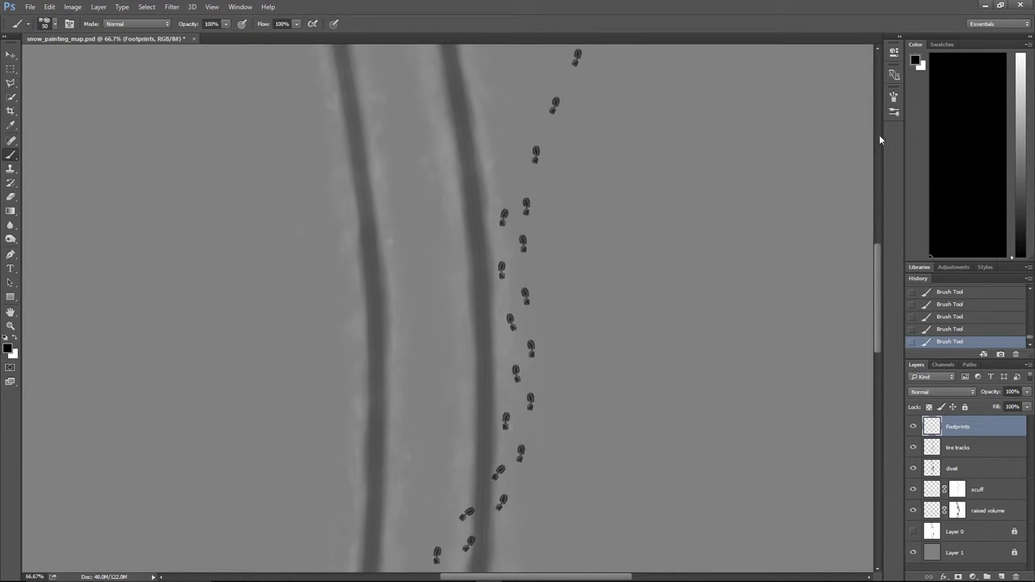
- Try extending the second row of footprints alongside the first around the upper bend and across the tire tracks
left_click(894, 97)
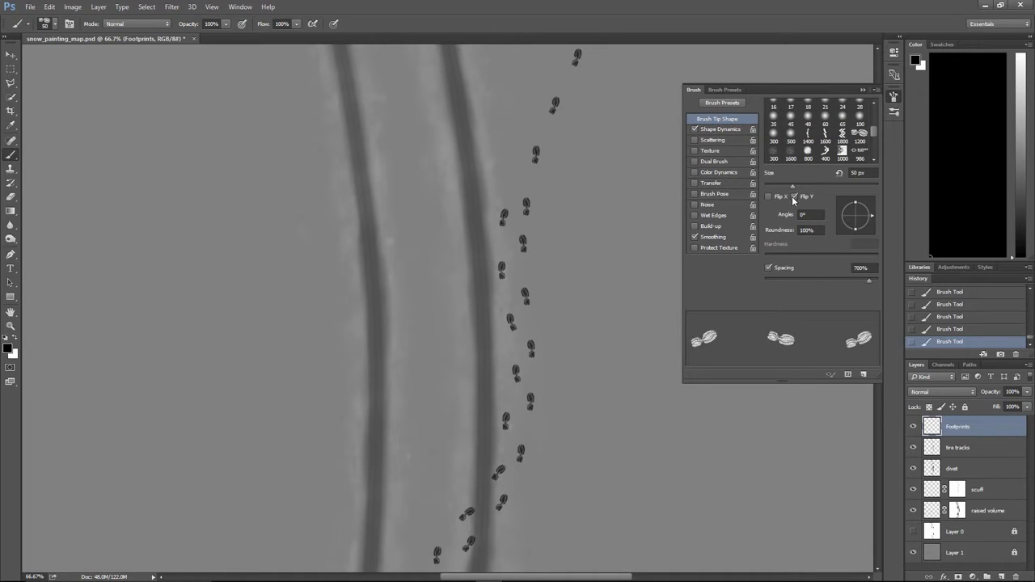
key("F5")
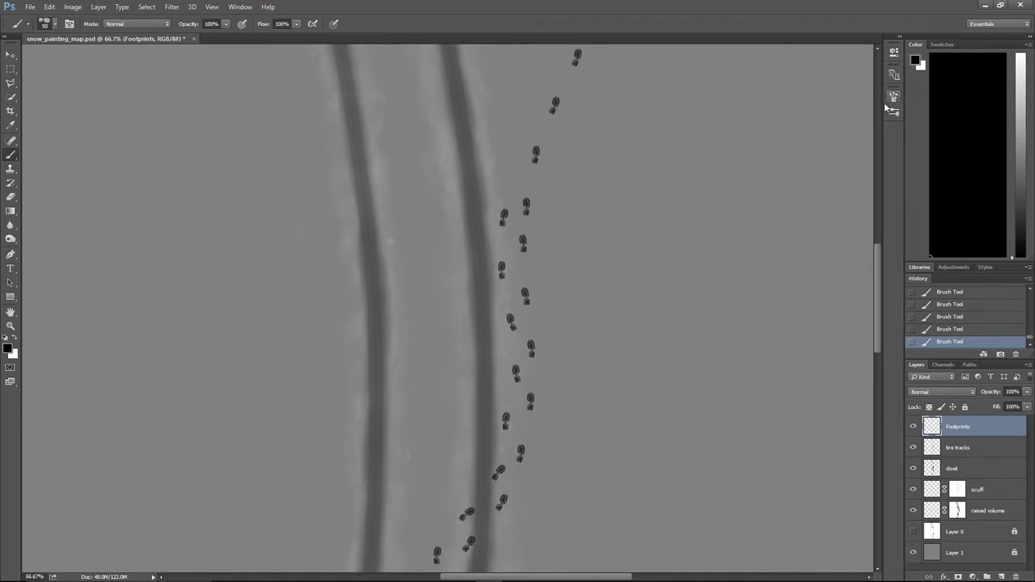
left_click_drag(570, 192, 494, 379)
mouse_move(439, 357)
left_mouse_down()
mouse_move(485, 199)
mouse_move(443, 154)
left_mouse_up()
left_click_drag(506, 211, 545, 381)
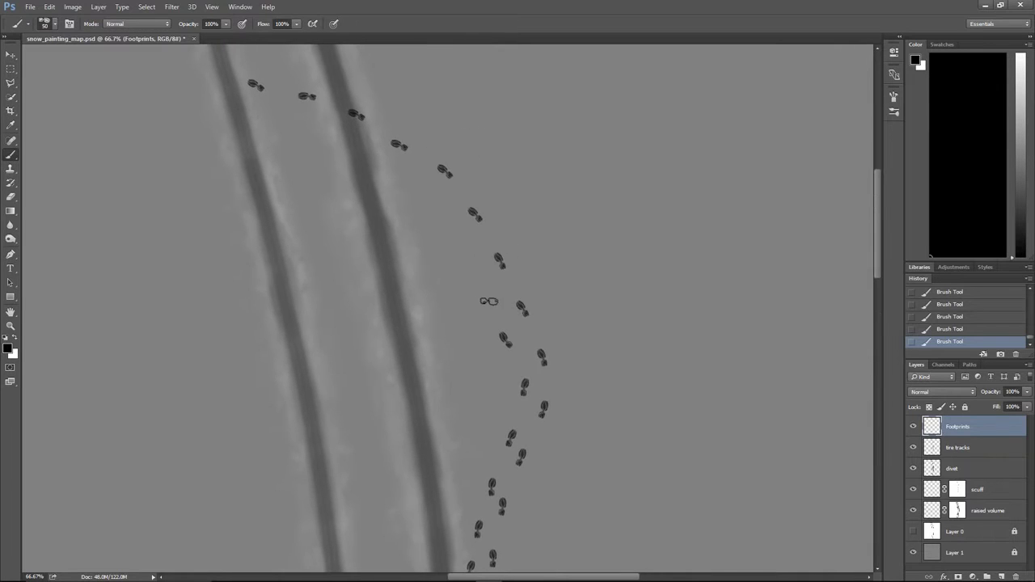
left_click(439, 213)
left_click_drag(386, 181, 499, 243)
left_click(404, 217)
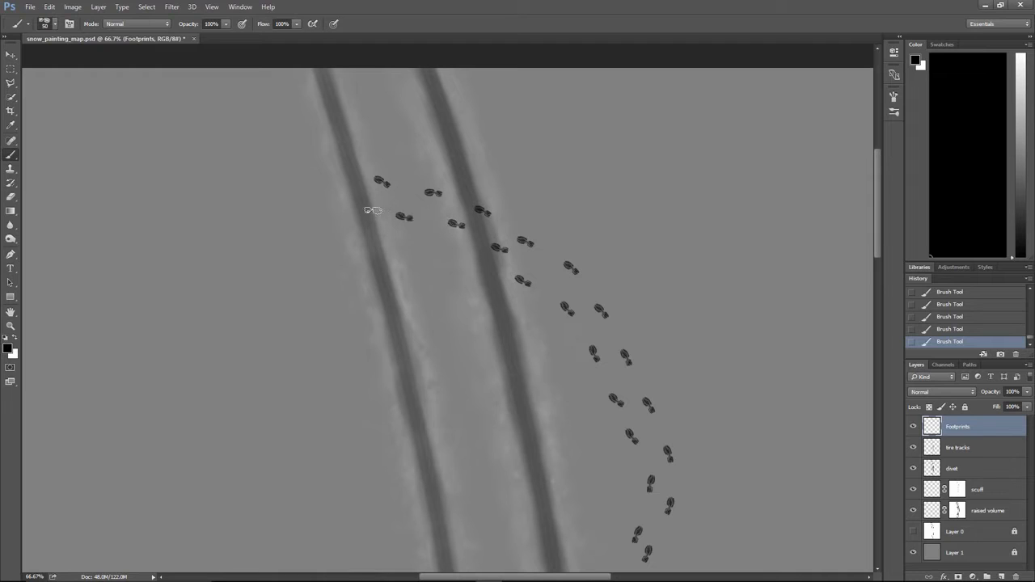
- Try adding single footprints beyond the end of the trail near the map's upper edge
left_click(278, 130)
left_click(247, 87)
left_click(893, 97)
left_click(353, 157)
left_click(316, 120)
left_click(274, 91)
left_click(893, 98)
- Examine the footprint trail along the whole length of the tire tracks
key("ctrl+minus")
key("ctrl+minus")
key("ctrl+minus")
key("ctrl+minus")
key("ctrl+minus")
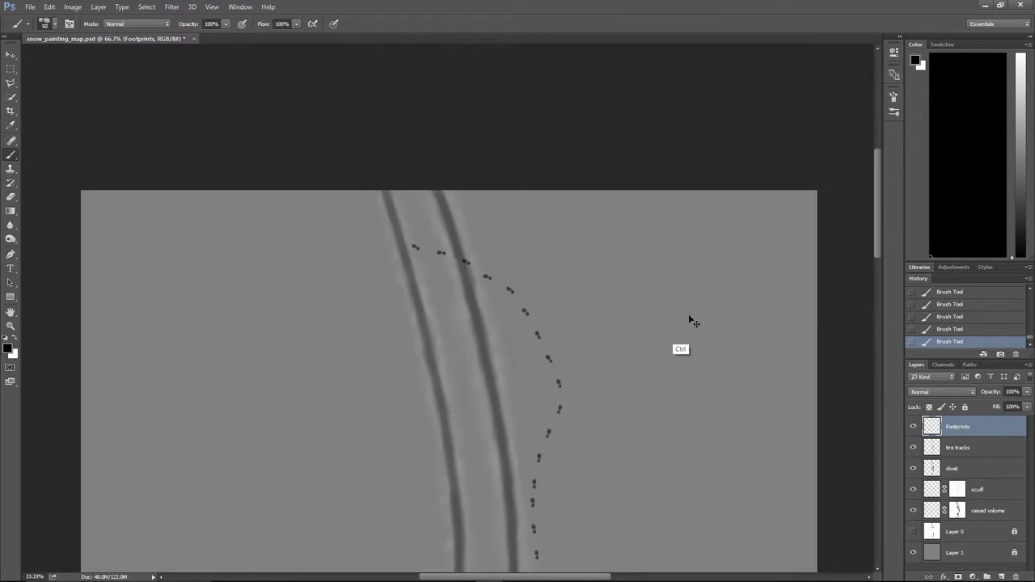
key("ctrl+plus")
key("ctrl+plus")
key("ctrl+plus")
key("ctrl+plus")
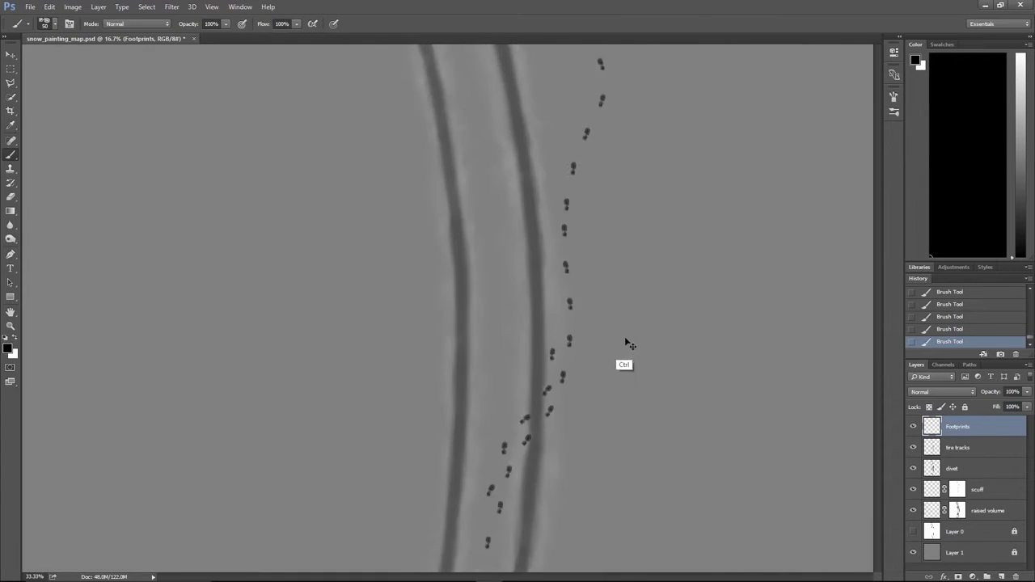
key("ctrl+plus")
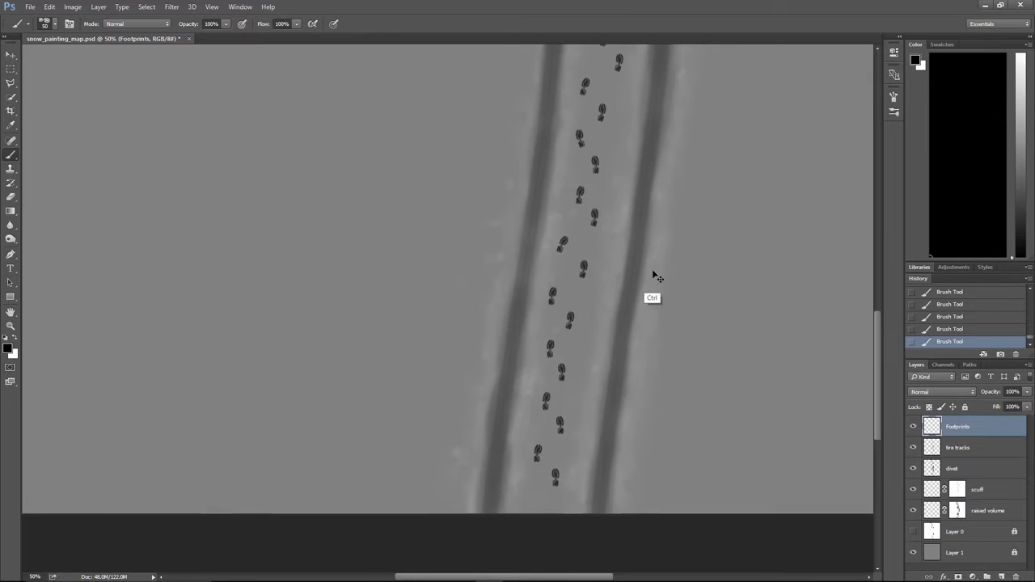
- Apply a Gaussian Blur with a 4-pixel radius to the Footprints layer
left_click(172, 6)
mouse_move(194, 126)
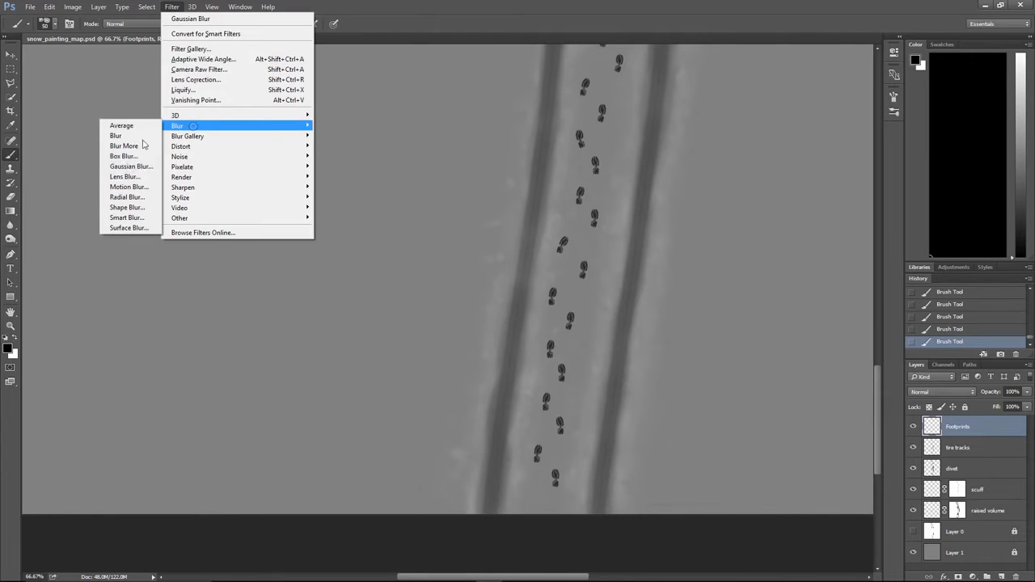
left_click(130, 169)
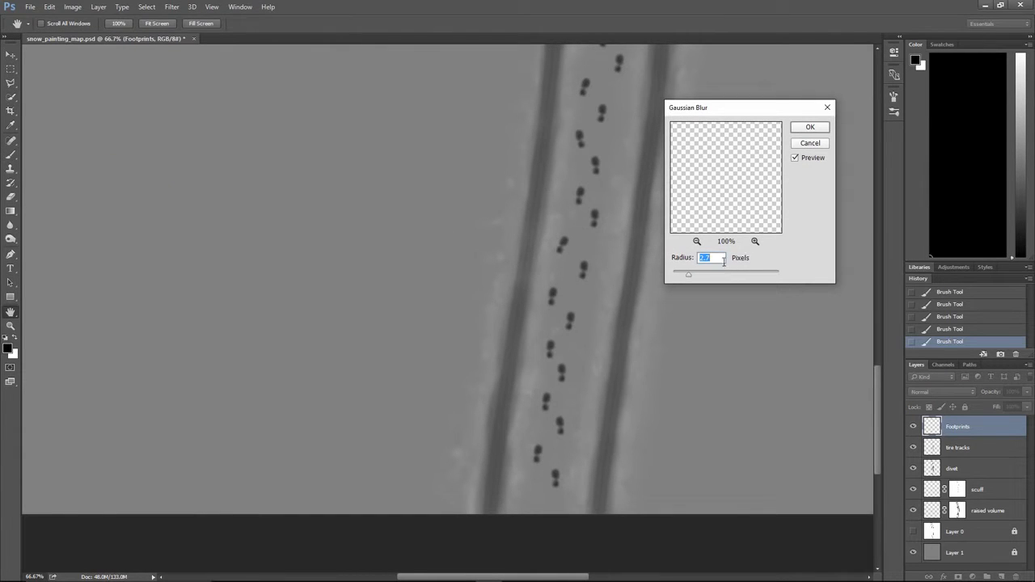
key("ctrl+plus")
key("ctrl+plus")
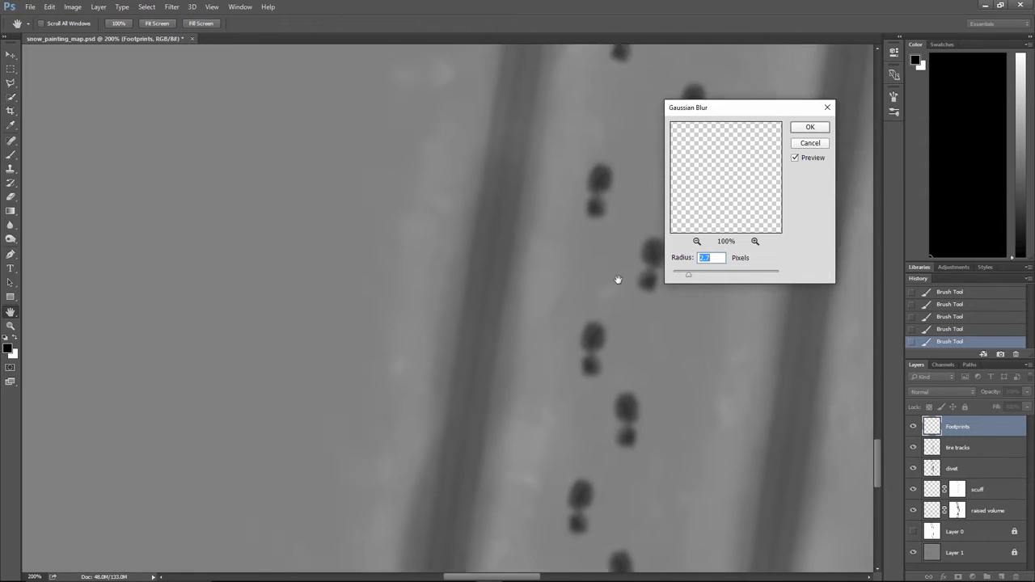
left_click_drag(635, 285, 592, 206)
left_click_drag(531, 287, 509, 349)
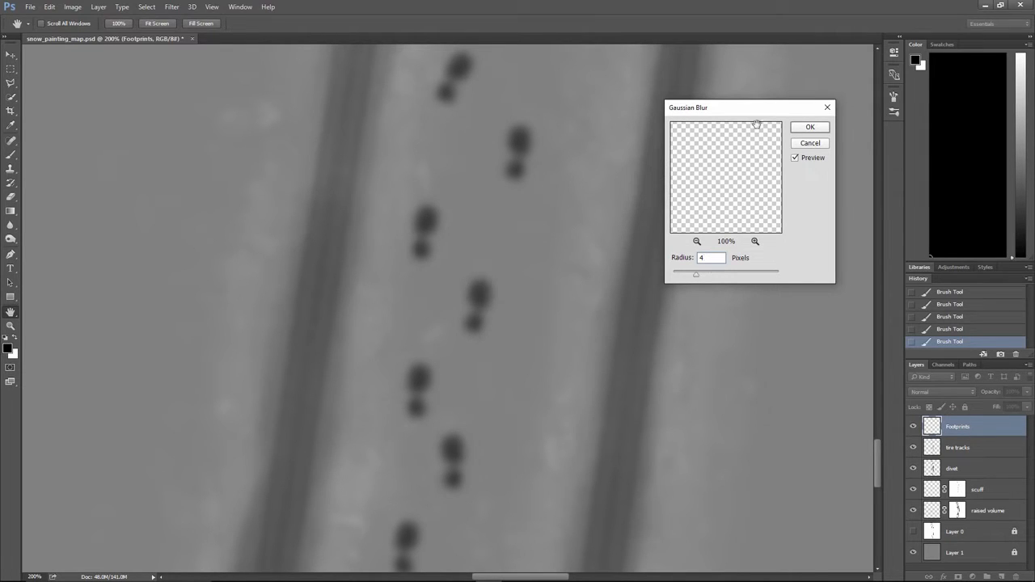
left_click(809, 127)
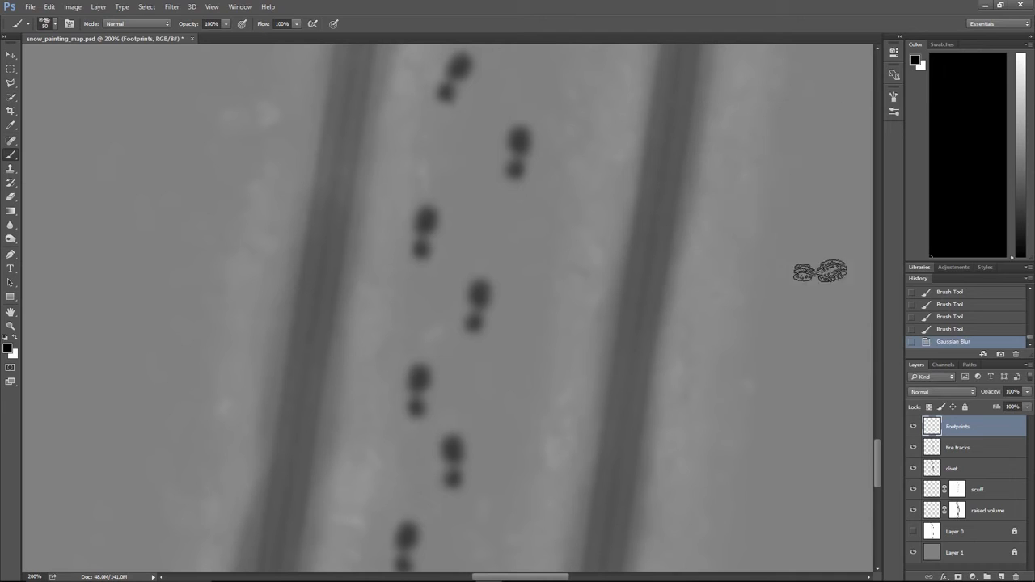
- Duplicate the Footprints layer within the same document under the name Footprints copy
left_click(945, 577)
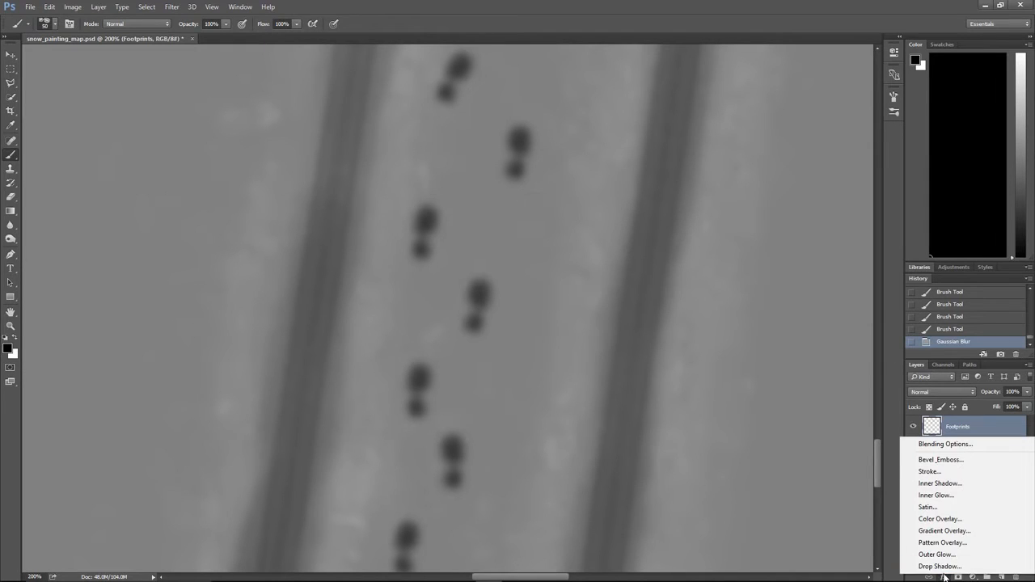
left_click(1002, 433)
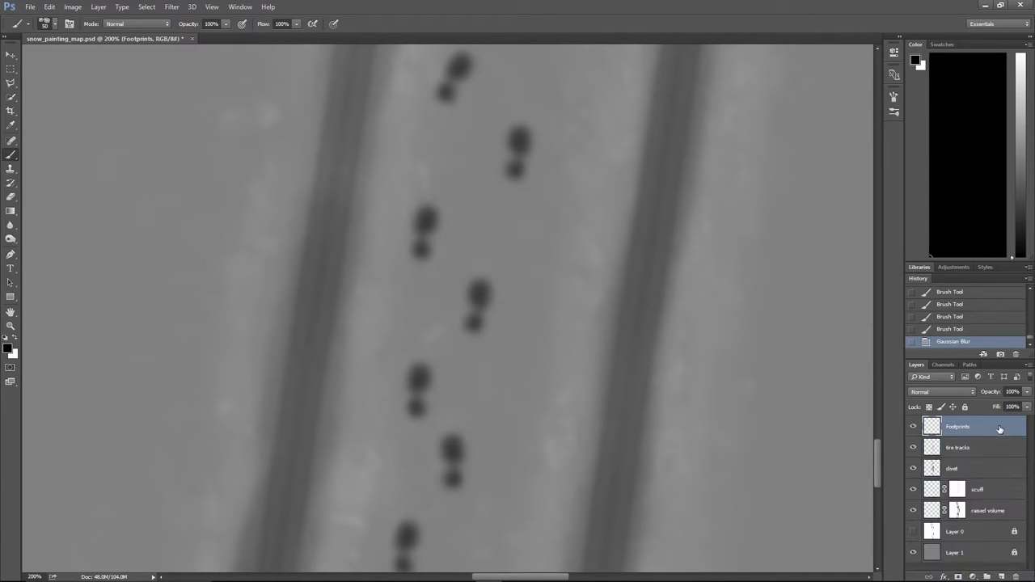
right_click(999, 428)
left_click(951, 138)
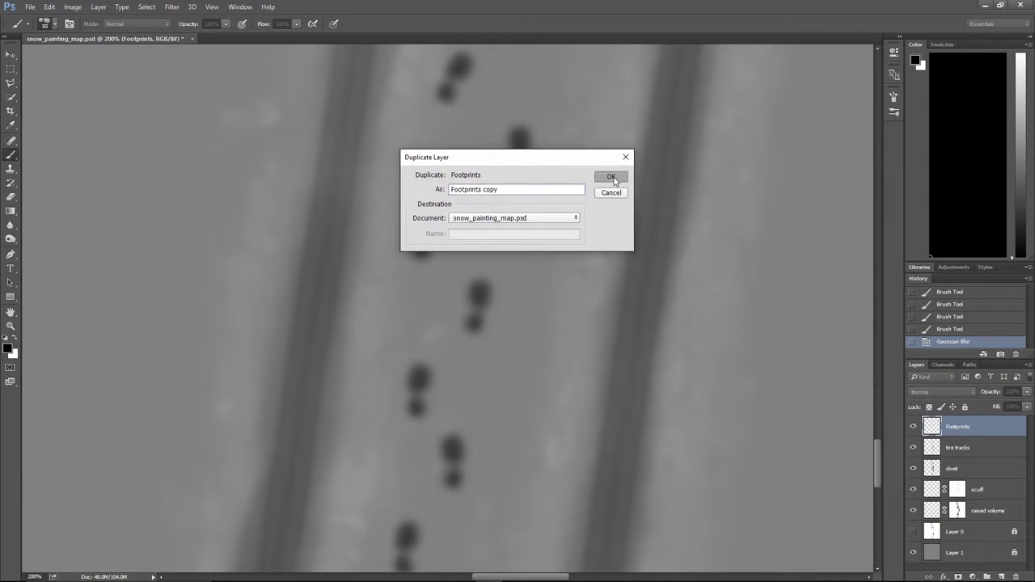
left_click(611, 177)
- Soften the Footprints copy layer with an additional Gaussian Blur
left_click(170, 7)
mouse_move(185, 123)
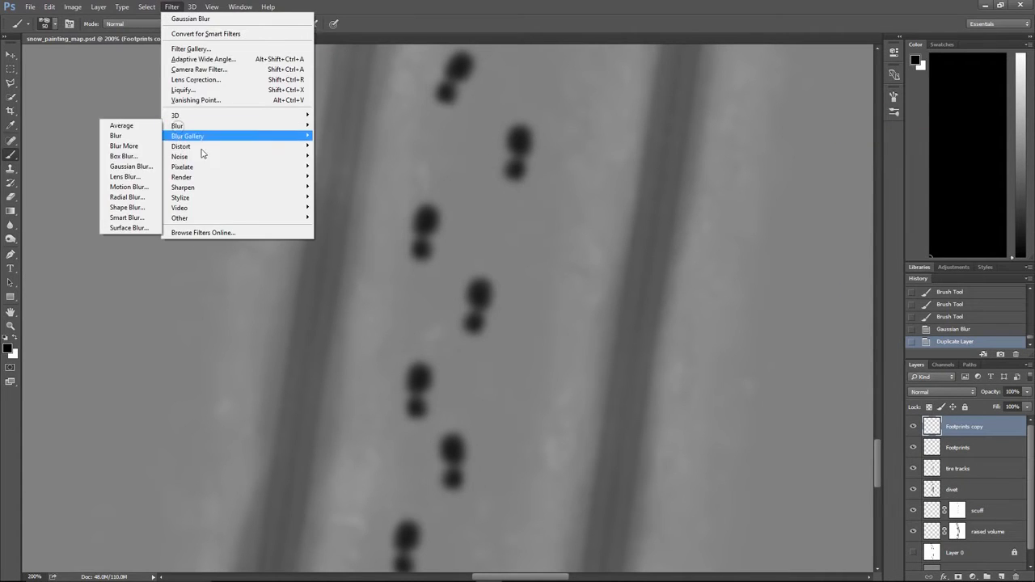
left_click(139, 167)
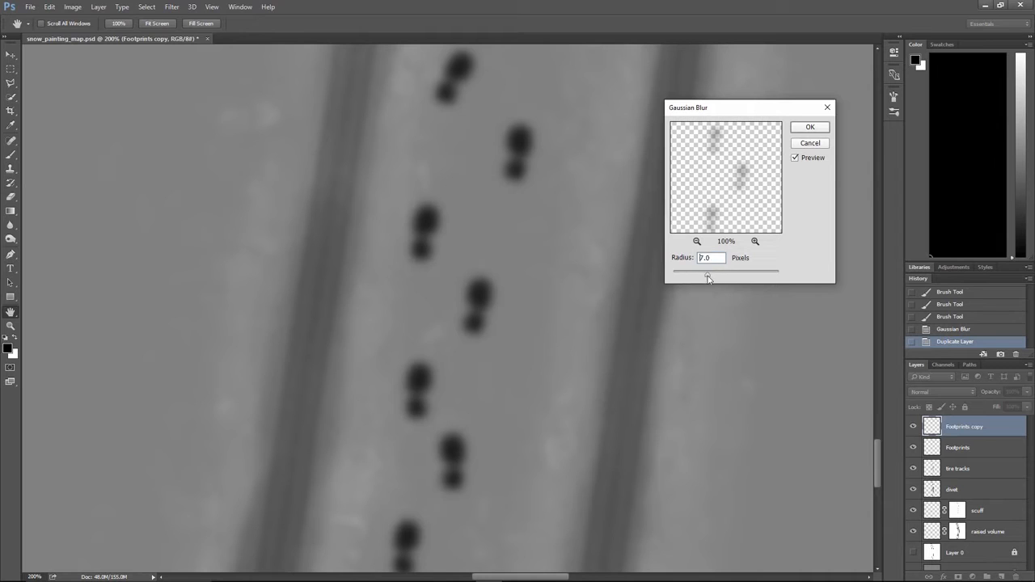
left_click_drag(708, 277, 697, 276)
left_click(810, 127)
- Invert the Footprints copy layer and move it beneath the Footprints layer to form light rims around the prints
key("b")
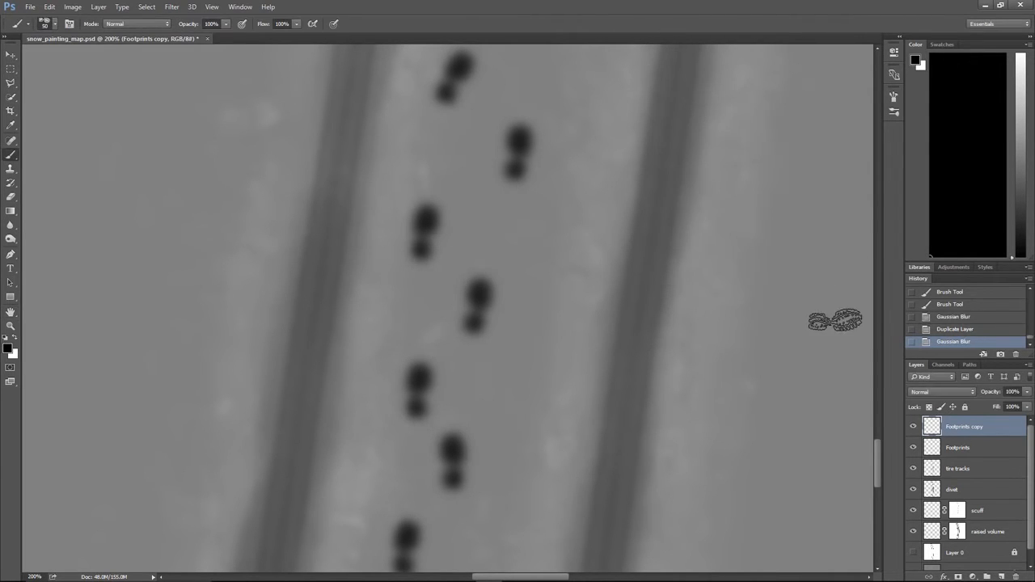
key("ctrl+i")
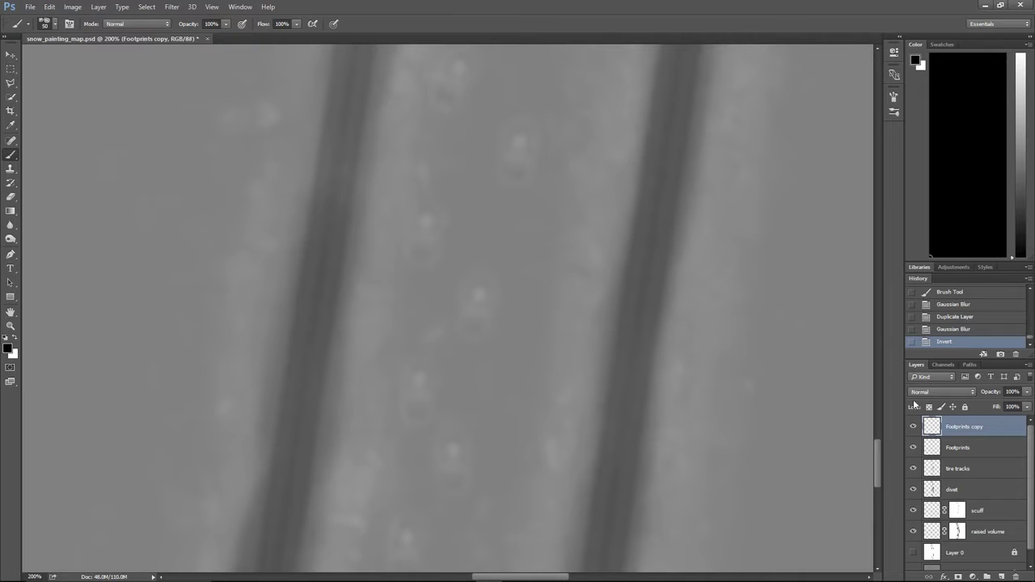
left_click_drag(934, 428, 934, 458)
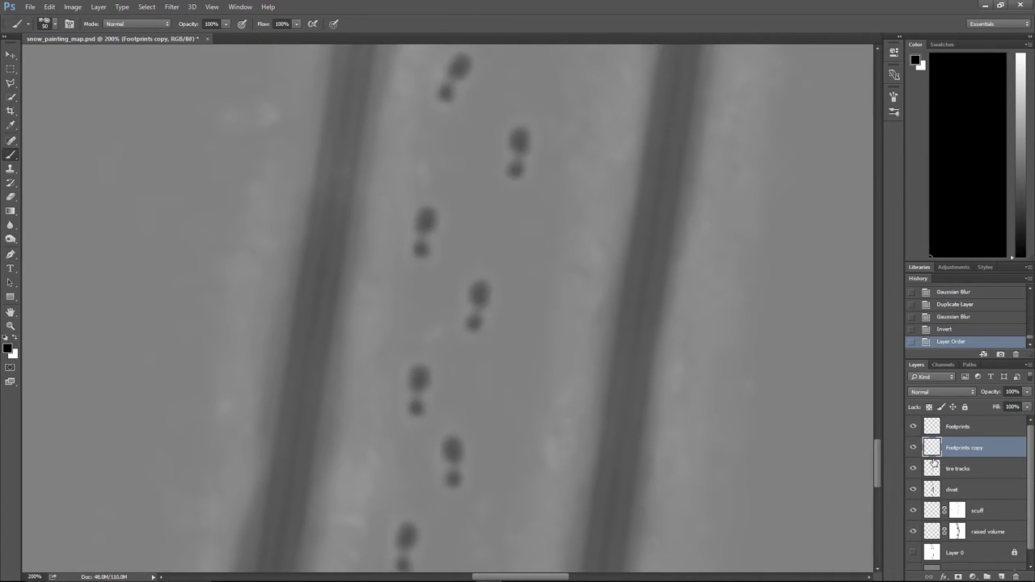
- Examine the light rims around the footprints, both on individual prints and across the whole trail
key("ctrl+plus")
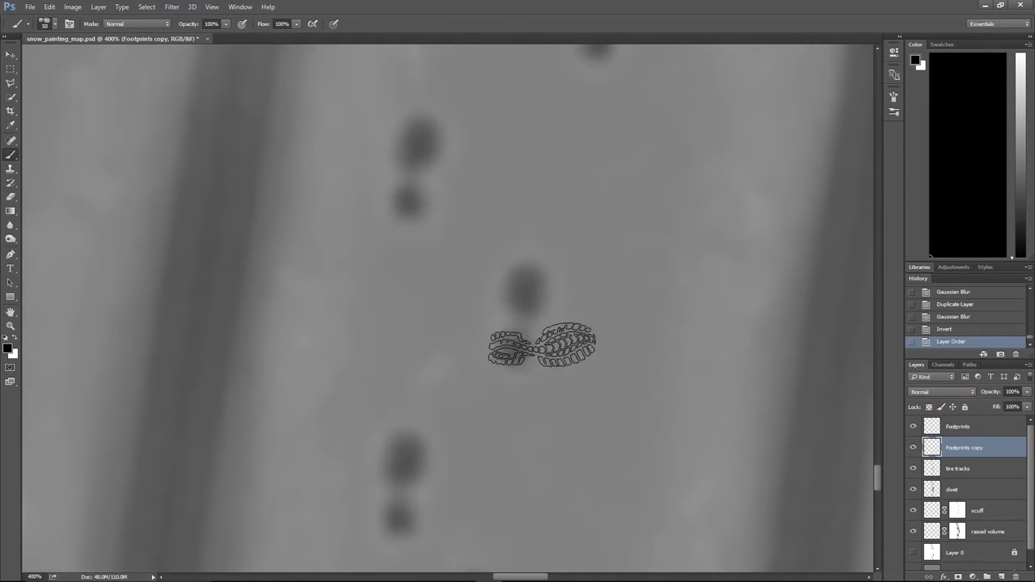
key("ctrl+minus")
key("ctrl+minus")
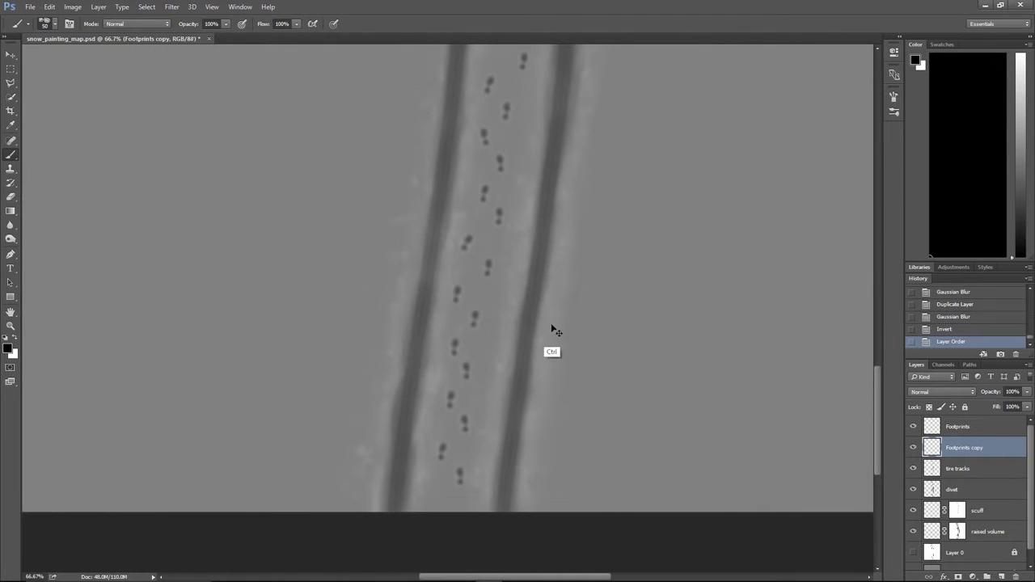
key("ctrl+minus")
key("ctrl+plus")
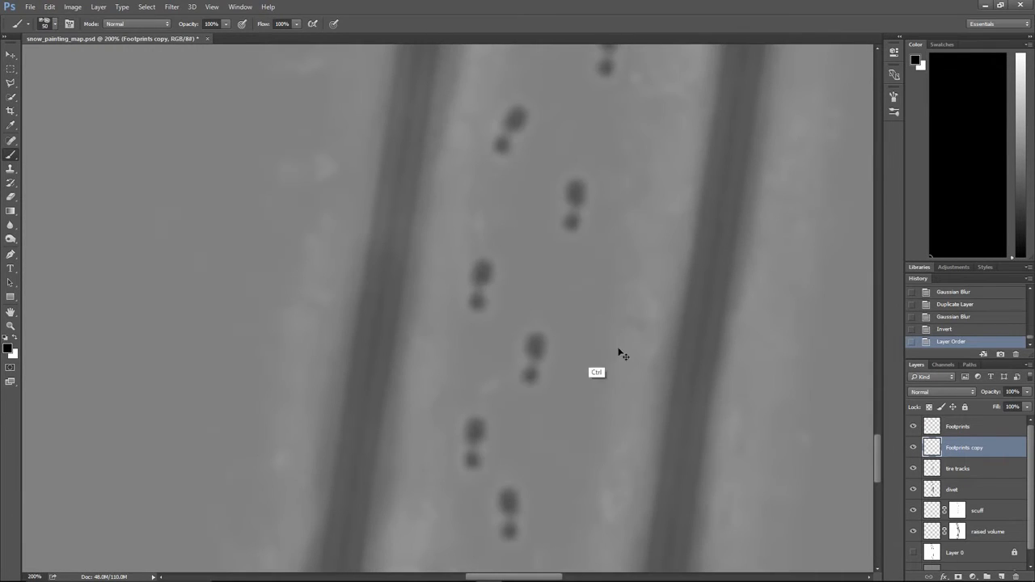
key("ctrl+minus")
key("ctrl+minus")
key("ctrl+plus")
key("ctrl+plus")
key("ctrl+plus")
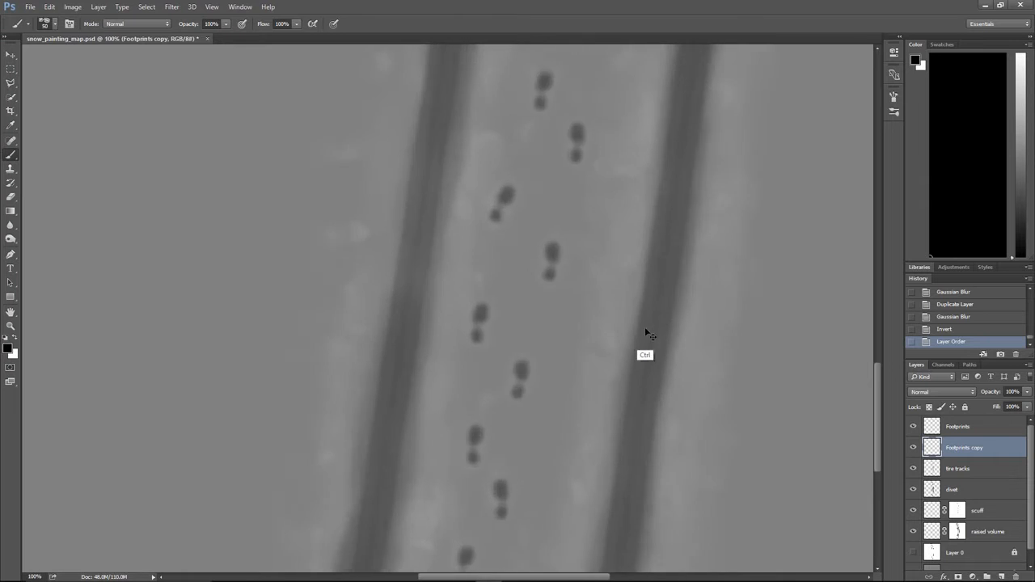
left_click_drag(603, 415, 601, 239)
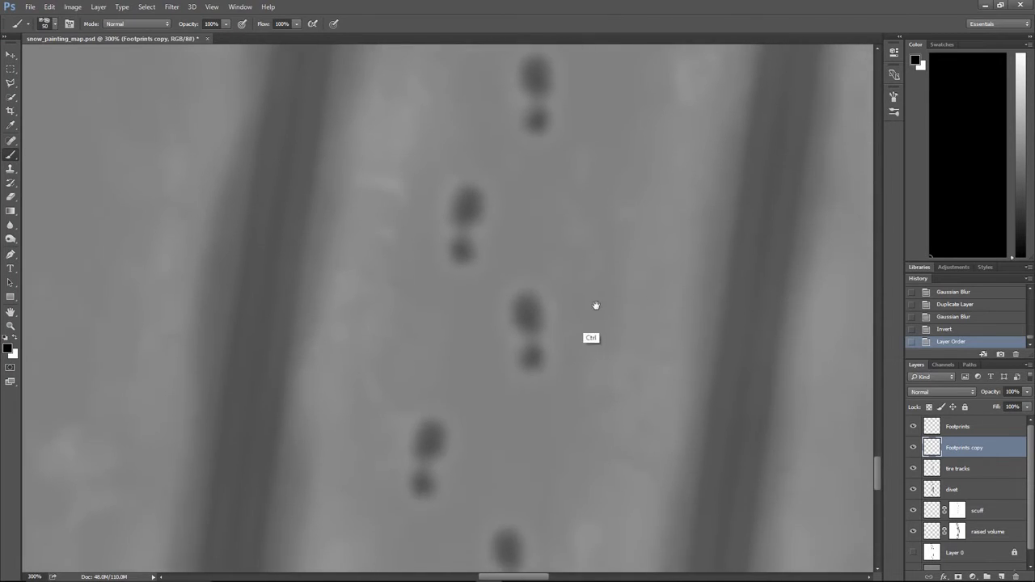
key("ctrl+minus")
key("ctrl+minus")
key("ctrl+minus")
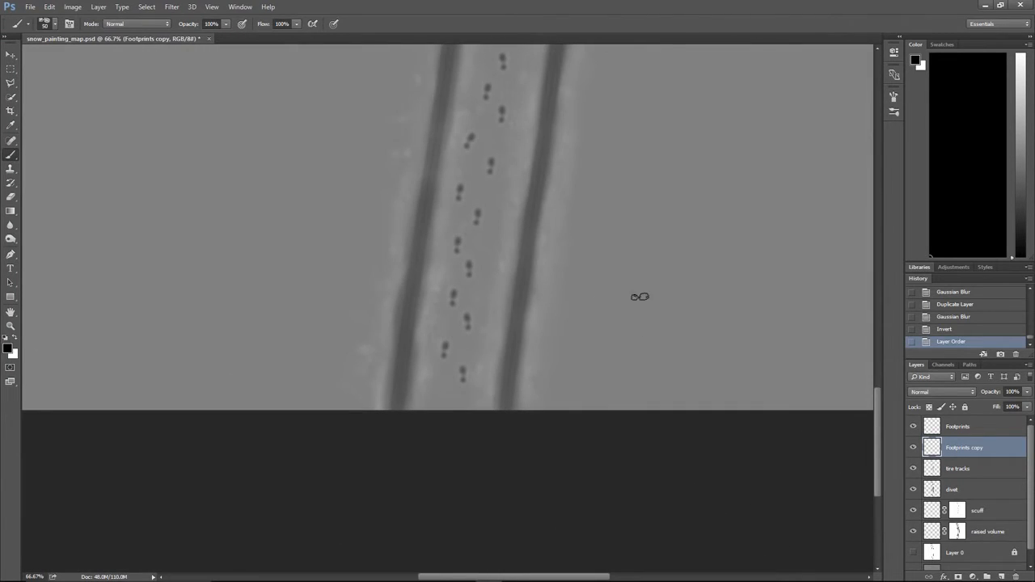
- Quick-export the map as a JPG into the Tutorial2 folder, replacing the existing snow_painting_map.jpg
left_click(28, 7)
mouse_move(138, 170)
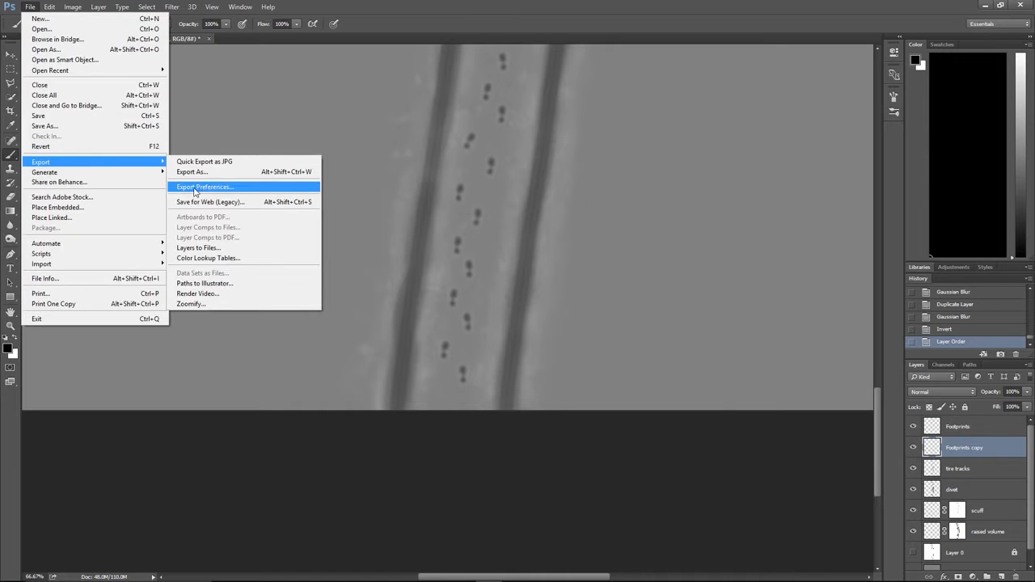
left_click(267, 159)
left_click(425, 272)
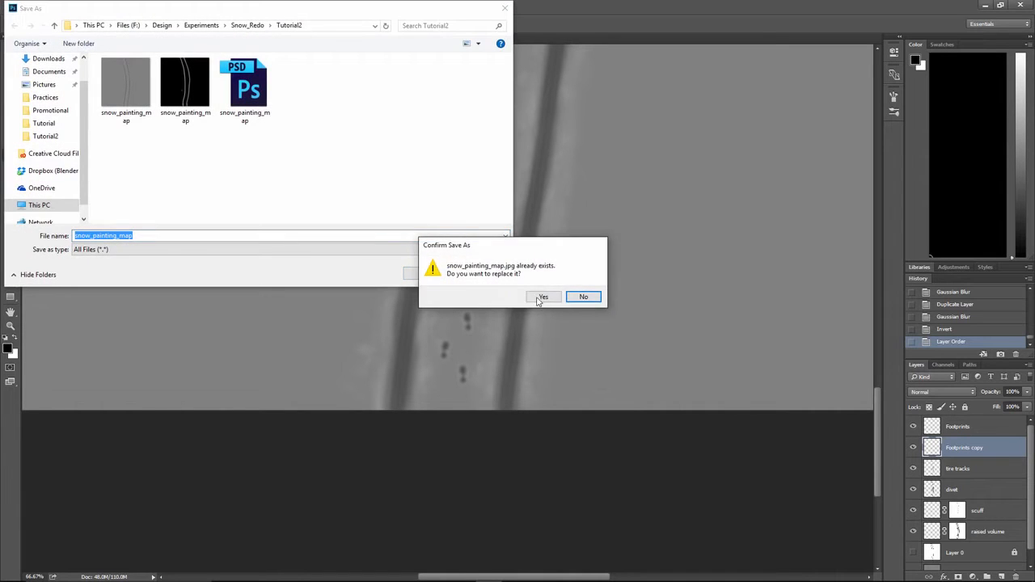
left_click(538, 296)
- Switch to Chrome and look through the open Flickr and Pixabay reference photos of tire tracks in snow
key("alt+Tab")
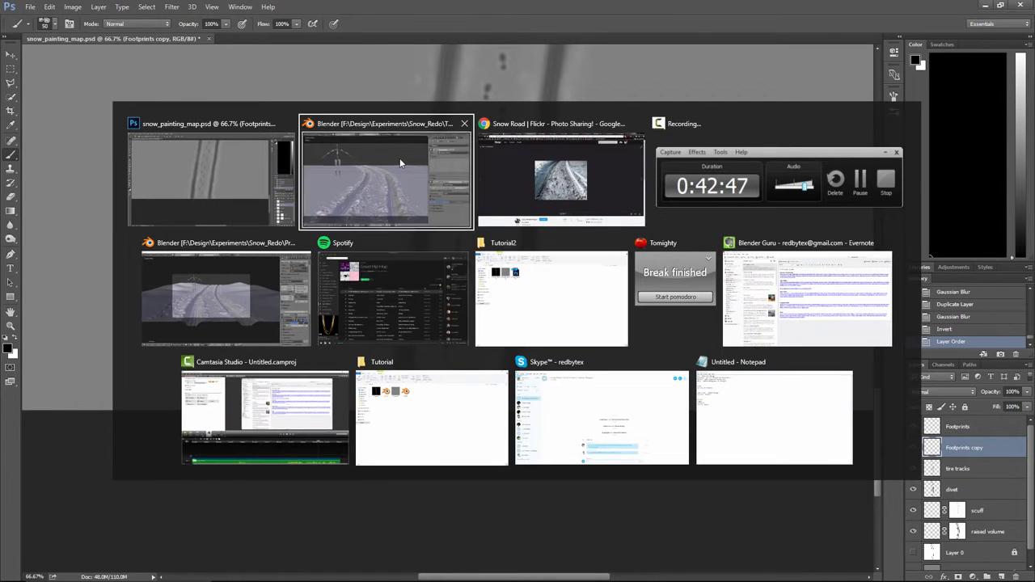
left_click(399, 158)
key("alt+Tab")
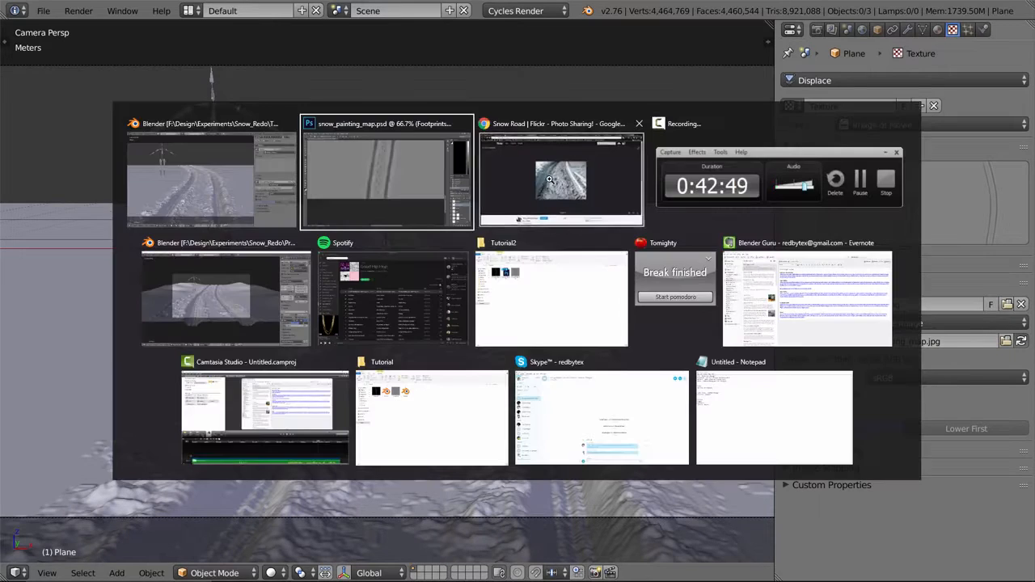
left_click(540, 179)
left_click(484, 5)
left_click(515, 5)
left_click(588, 5)
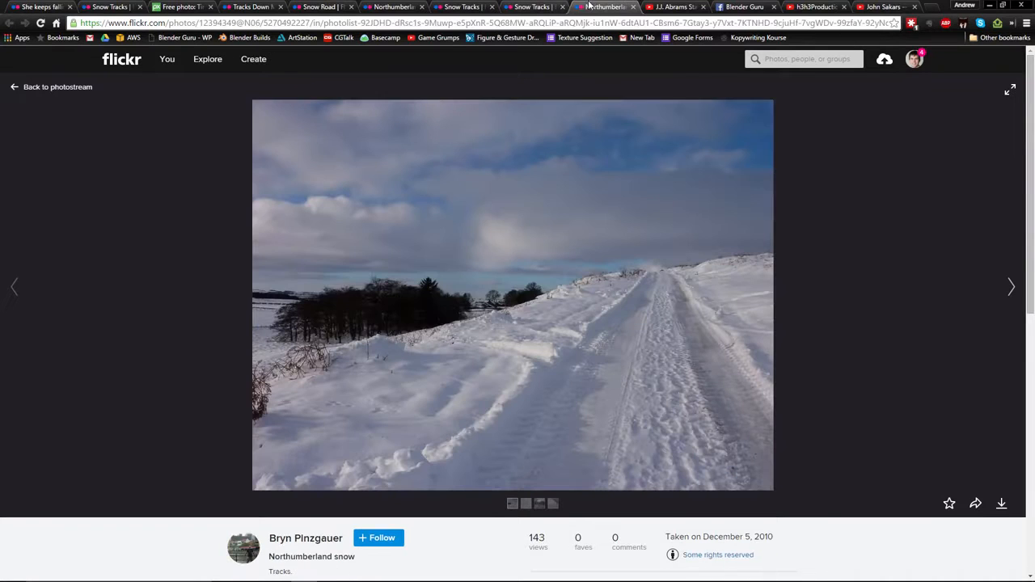
left_click(396, 6)
left_click(455, 5)
left_click(327, 5)
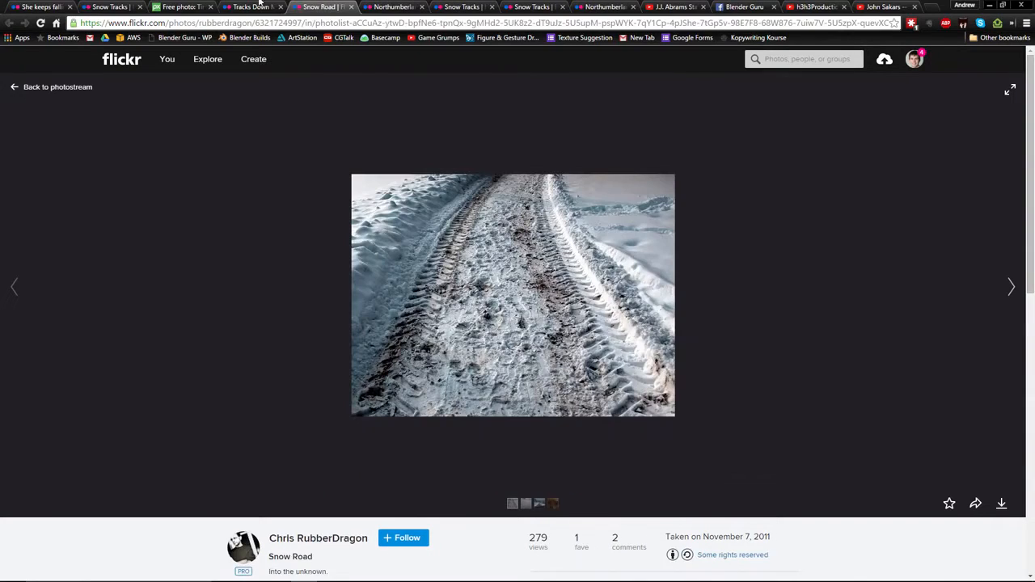
left_click(242, 6)
left_click(206, 7)
- Switch to Blender and check the displaced tire tracks and footprints on the snow plane
key("alt+Tab")
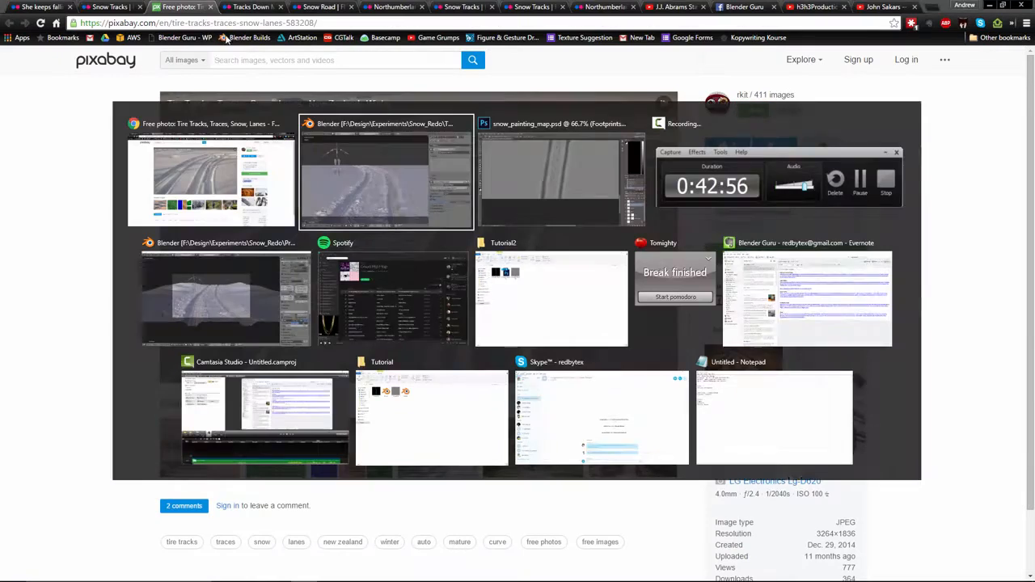
left_click(374, 146)
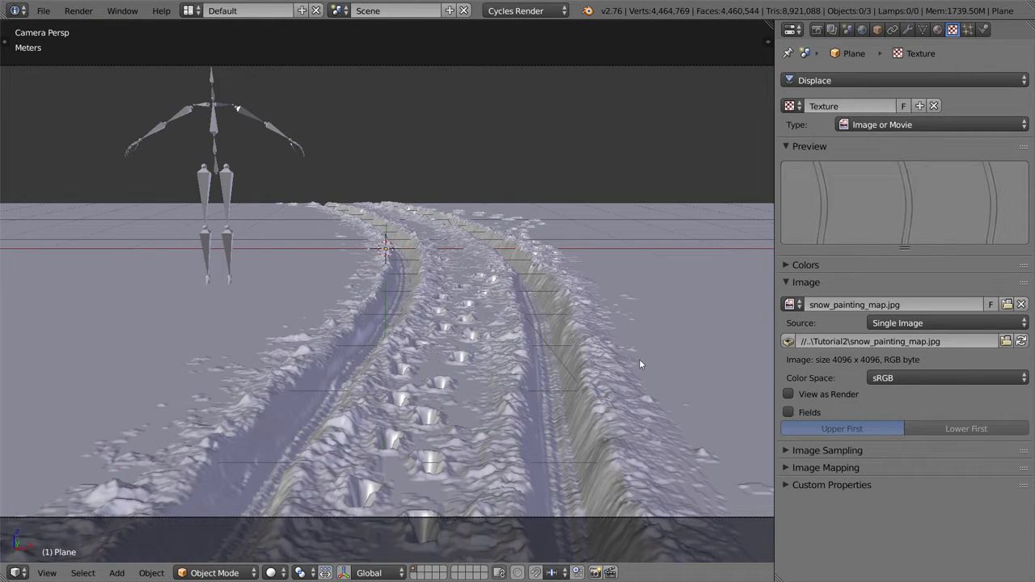
- Move the scene to frame 2 to refresh the displaced snow plane in the camera view
left_click(47, 11)
key("Right")
key("Right")
left_click(44, 11)
left_click(74, 125)
key("Left")
key("Left")
key("Left")
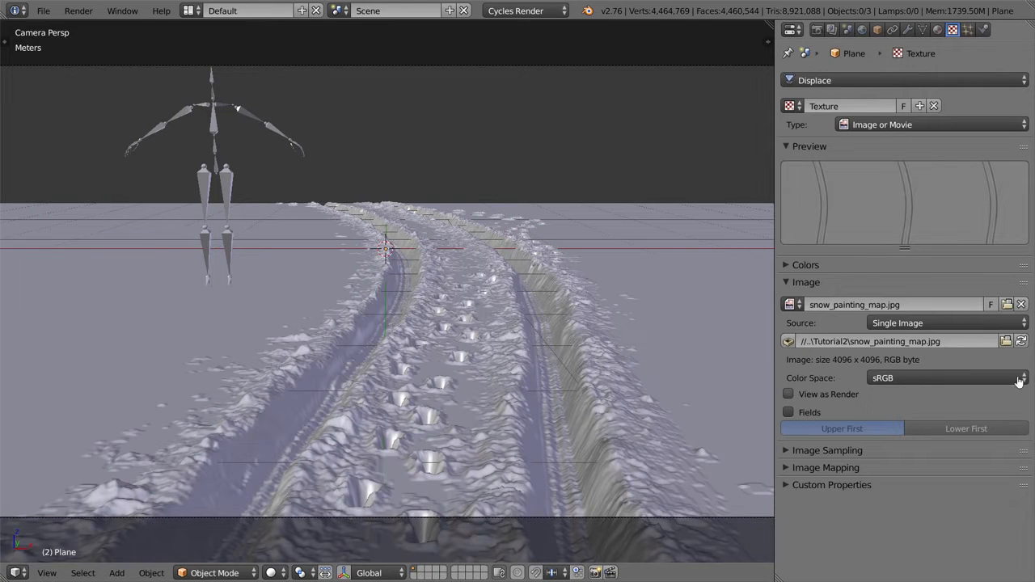
- Examine the tire tracks and footprints on the snow plane from several angles, including up close
middle_click_drag(533, 321, 464, 259)
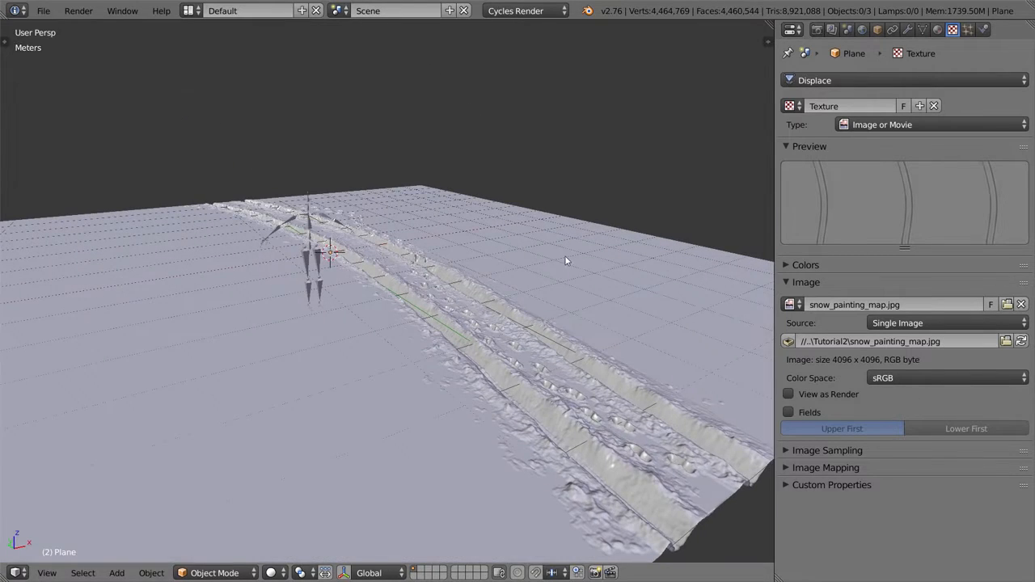
middle_click_drag(563, 277, 464, 293)
scroll(492, 275, "up", 6)
scroll(453, 275, "up", 4)
scroll(368, 336, "up", 2)
middle_click_drag(368, 336, 439, 162, "shift")
scroll(428, 226, "up", 2)
middle_click_drag(425, 236, 467, 304)
scroll(410, 299, "down", 5)
scroll(454, 293, "up", 4)
- Switch to Photoshop and set the Footprints layer's opacity to 80%, comparing the map with the layer hidden and shown
key("alt+Tab")
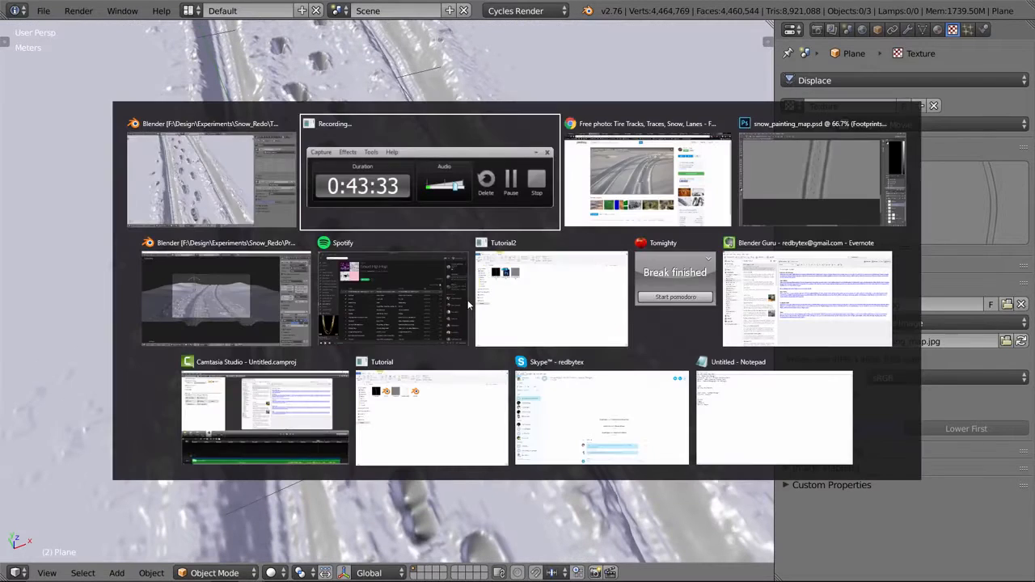
key("alt+Tab")
key("alt+Tab")
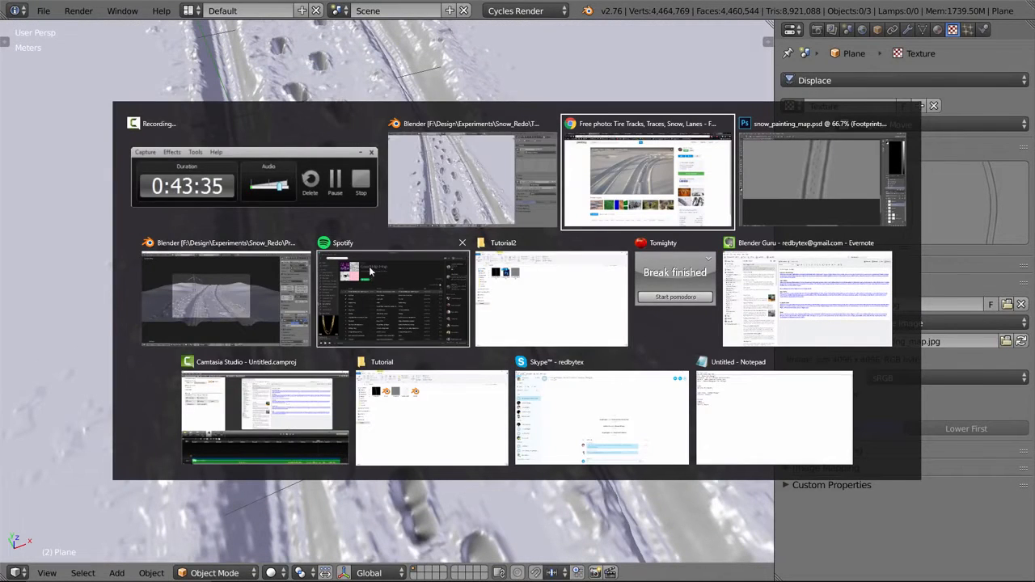
key("alt+Tab")
left_click(974, 428)
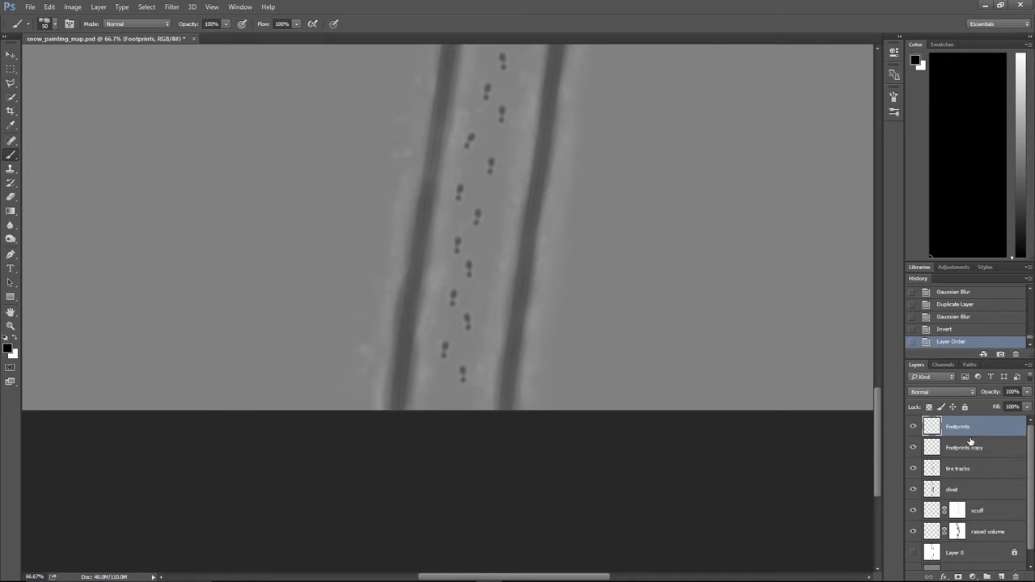
left_click(914, 426)
left_click(914, 426)
type("80")
key("Return")
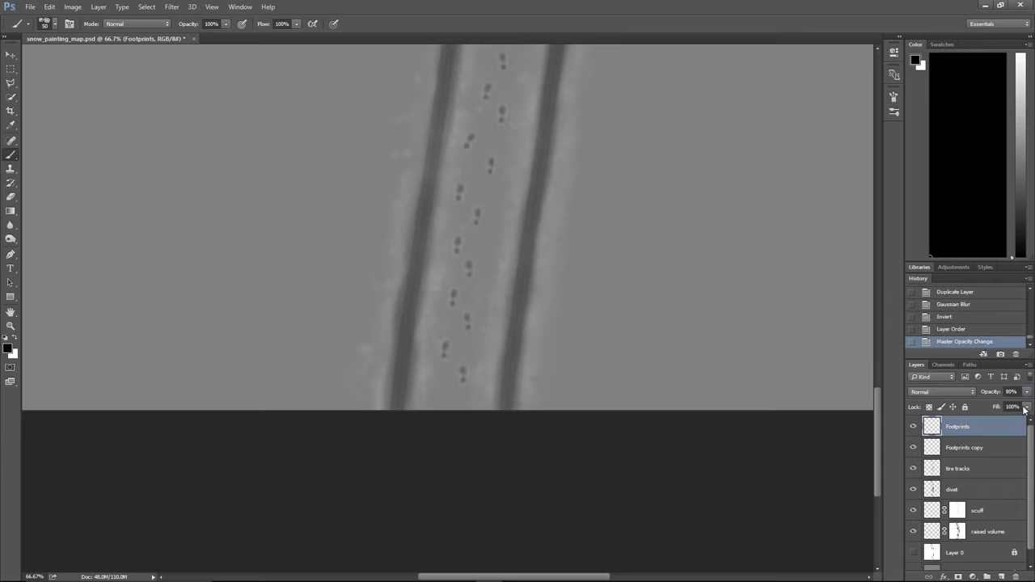
- Switch to Blender and inspect the depth and raised rims of the footprints up close
key("alt+Tab")
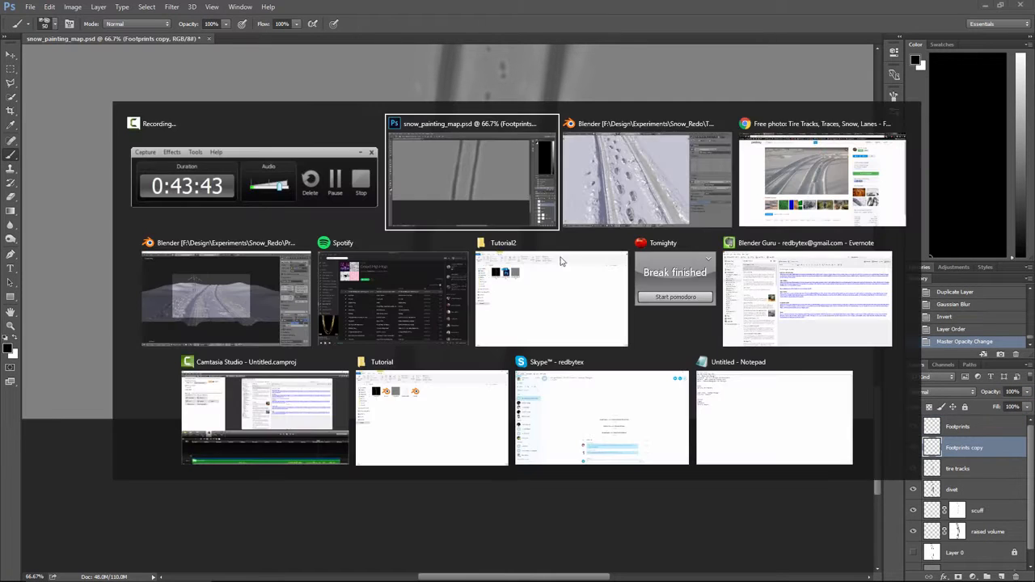
scroll(507, 263, "up", 4)
scroll(507, 263, "down", 5)
middle_click_drag(508, 273, 499, 239)
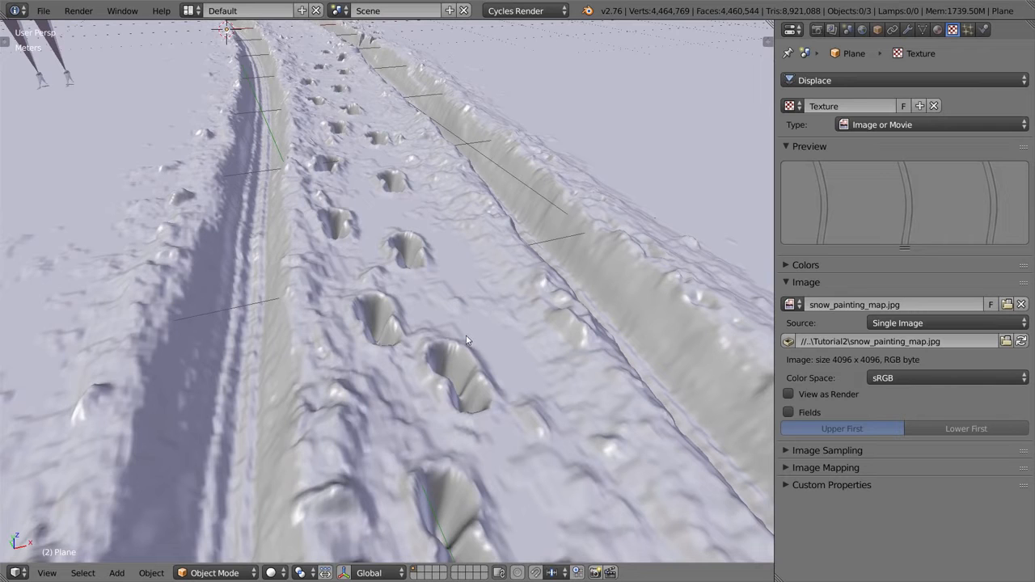
scroll(466, 340, "down", 3)
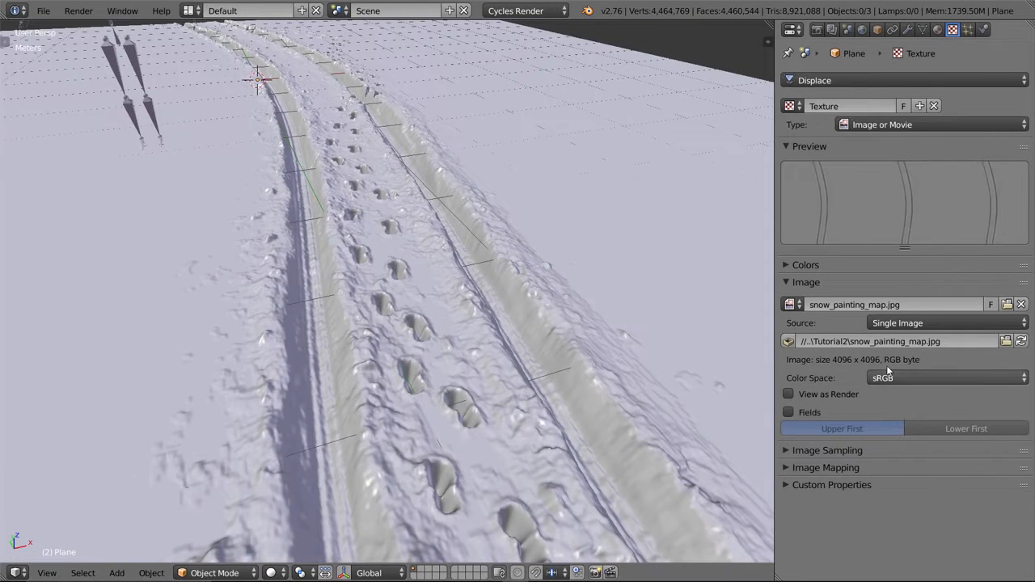
- Switch to Photoshop and set the Footprints copy layer's opacity to 40%, checking its rims by toggling its visibility
key("alt+Tab")
key("ctrl+plus")
key("ctrl+plus")
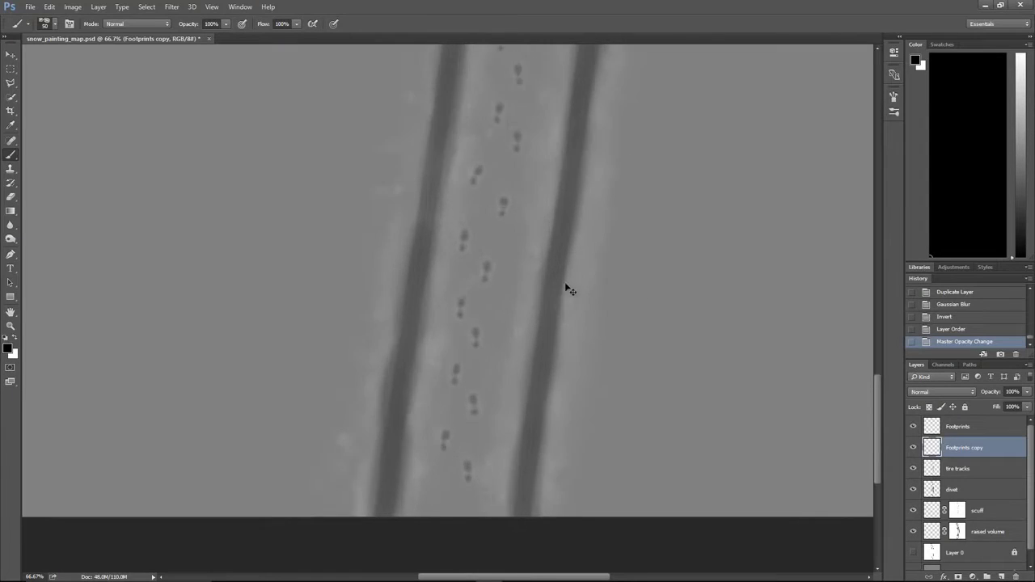
left_click(915, 446)
left_click(914, 445)
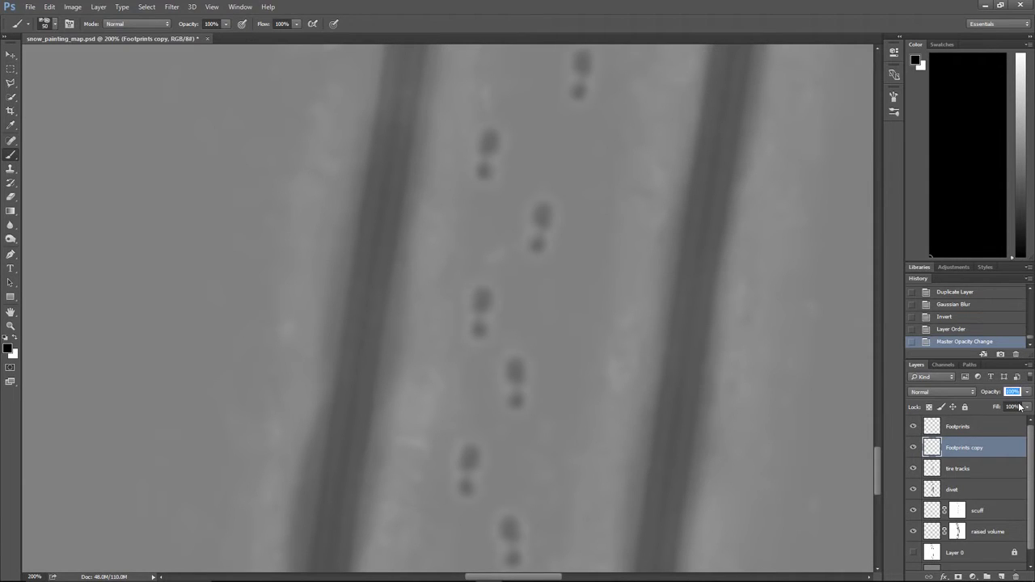
type("40")
key("Return")
- Save the PSD and quick-export the map into the Tutorial2 folder, replacing the existing snow_painting_map.jpg
key("ctrl+s")
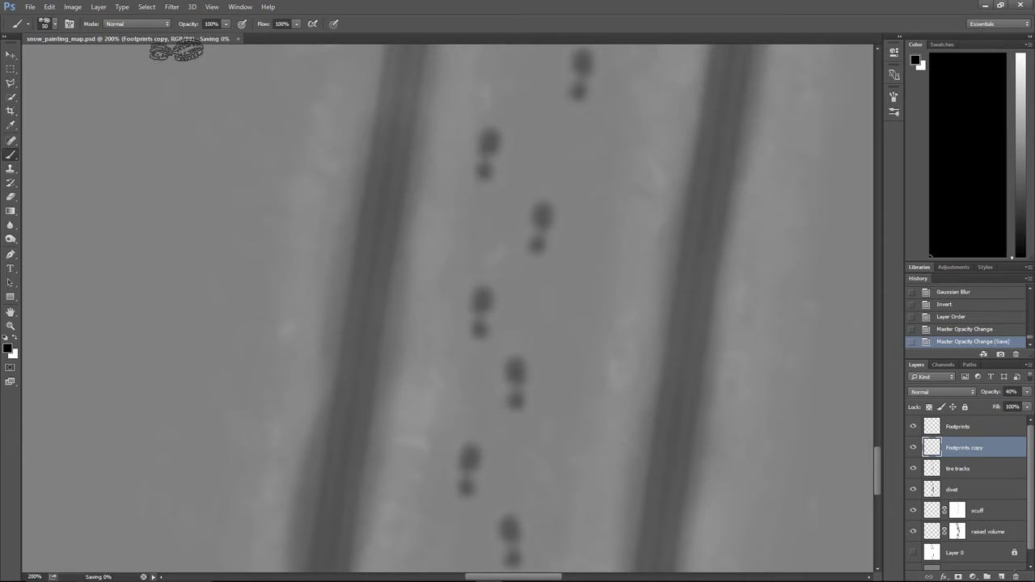
left_click(30, 7)
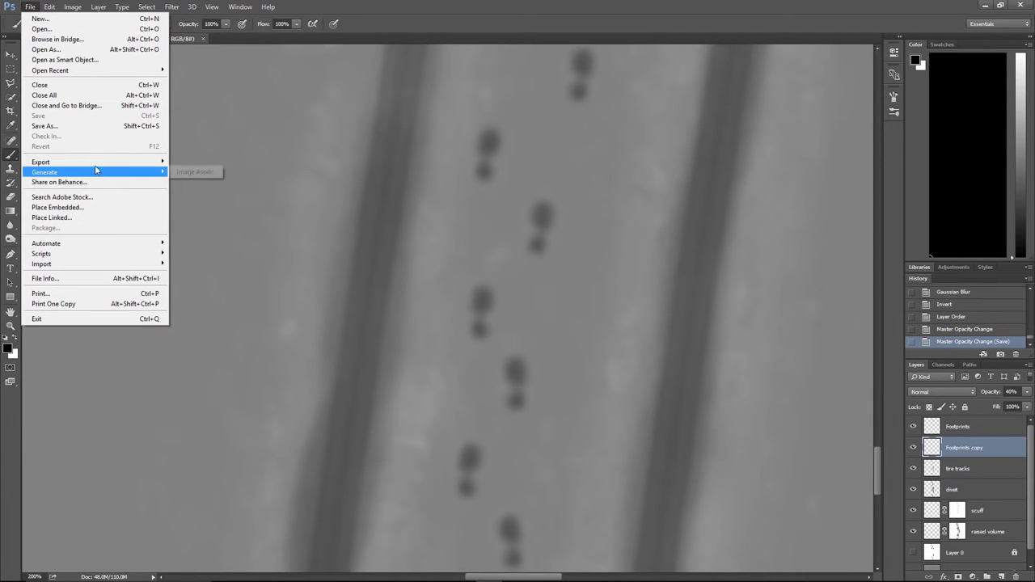
left_click(202, 161)
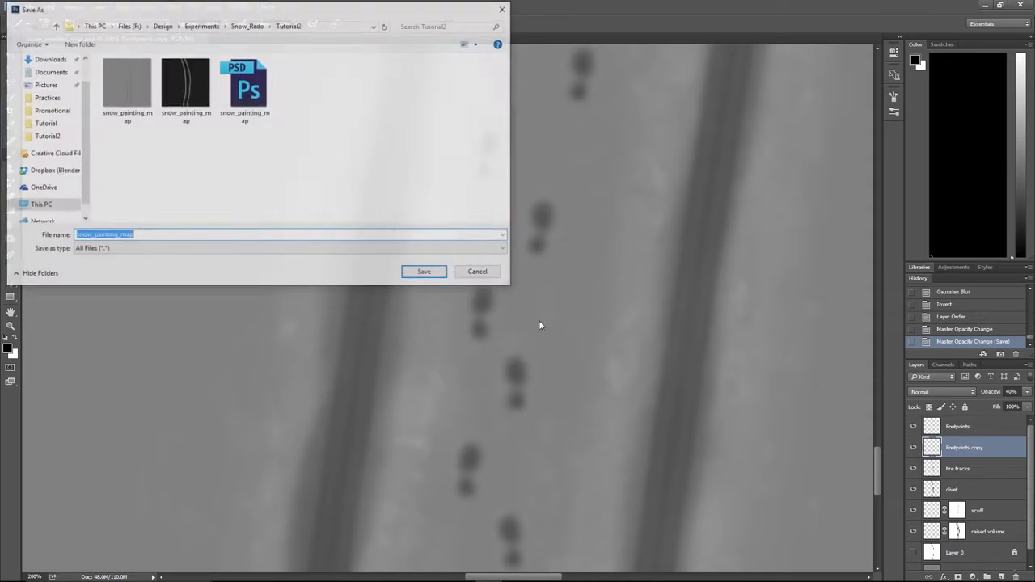
left_click(426, 273)
left_click(531, 294)
- Switch to Blender and check the updated footprints up close and through the scene camera
key("alt+Tab")
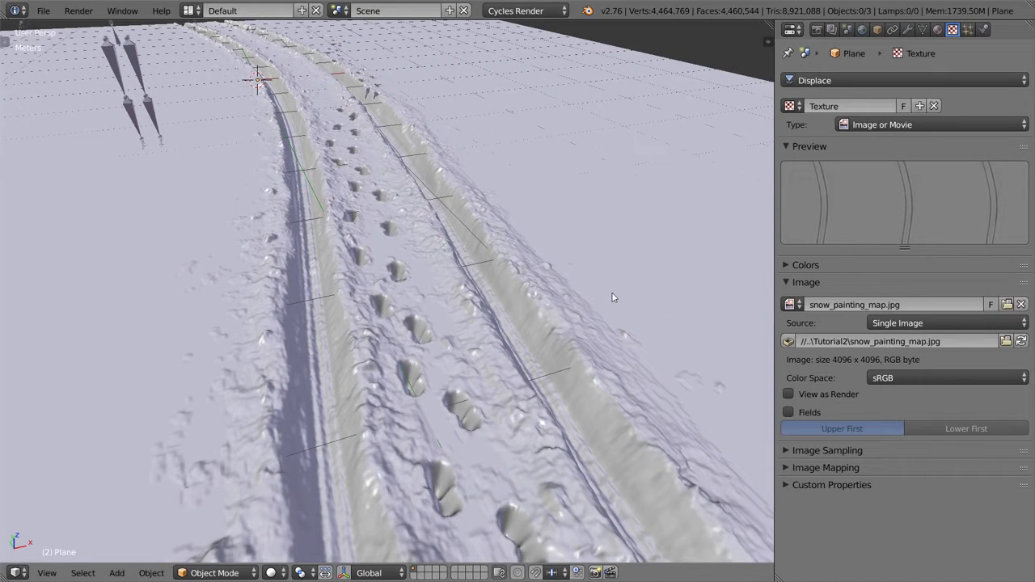
middle_click_drag(612, 298, 601, 300)
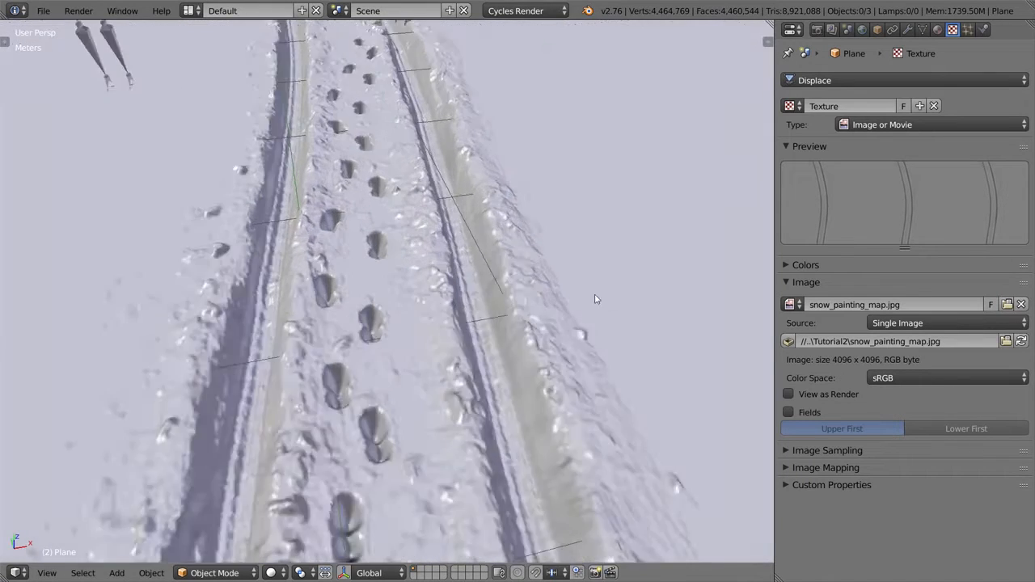
scroll(533, 287, "up", 6)
scroll(535, 293, "down", 8)
middle_click_drag(534, 287, 512, 230)
key("KP_0")
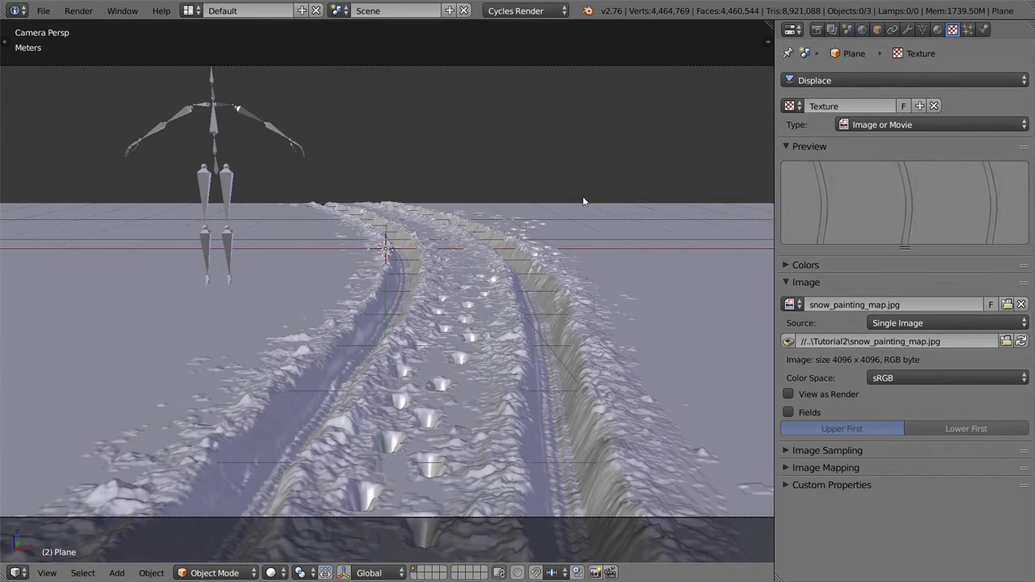
- Switch to Photoshop, create a layer group and move the Footprints and Footprints copy layers into it
key("alt+Tab")
left_click(643, 190)
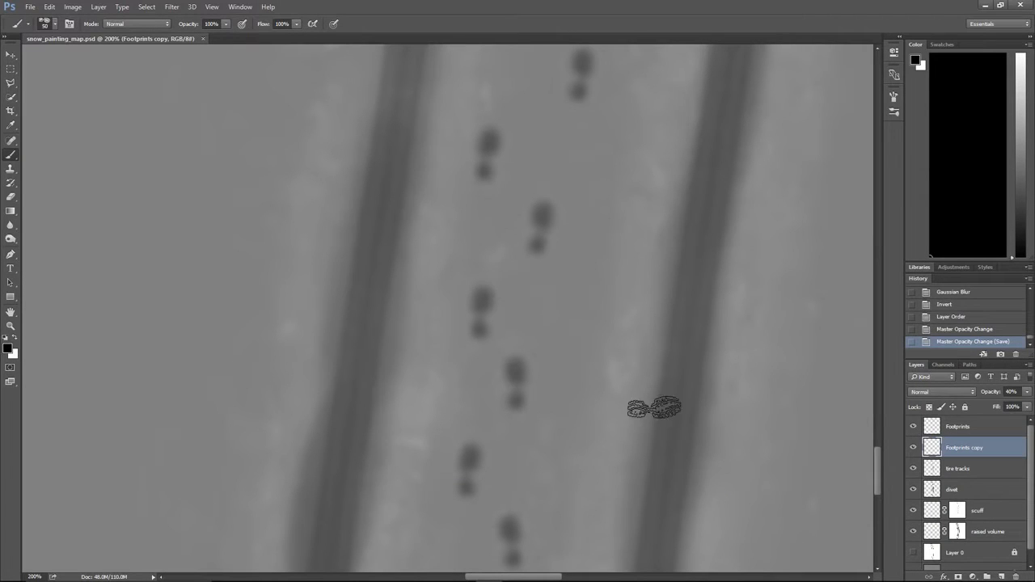
left_click(977, 427, "ctrl")
left_click(984, 428)
right_click(987, 428)
key("Escape")
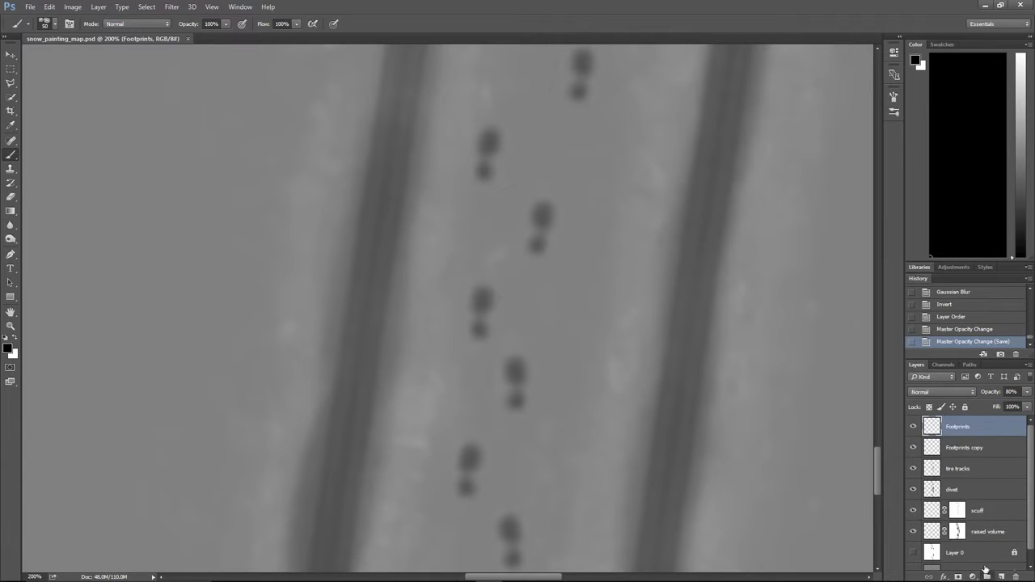
left_click(985, 574)
left_click(978, 447)
left_click(978, 468, "shift")
left_click_drag(978, 468, 936, 423)
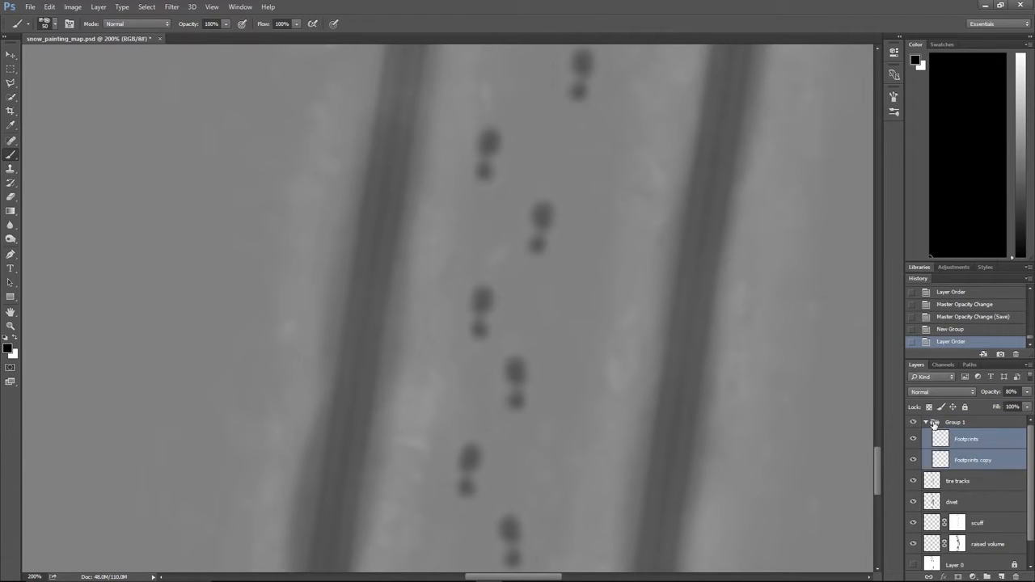
- Collapse the footprints group and add a layer mask to it
left_click(926, 423)
left_click(973, 577)
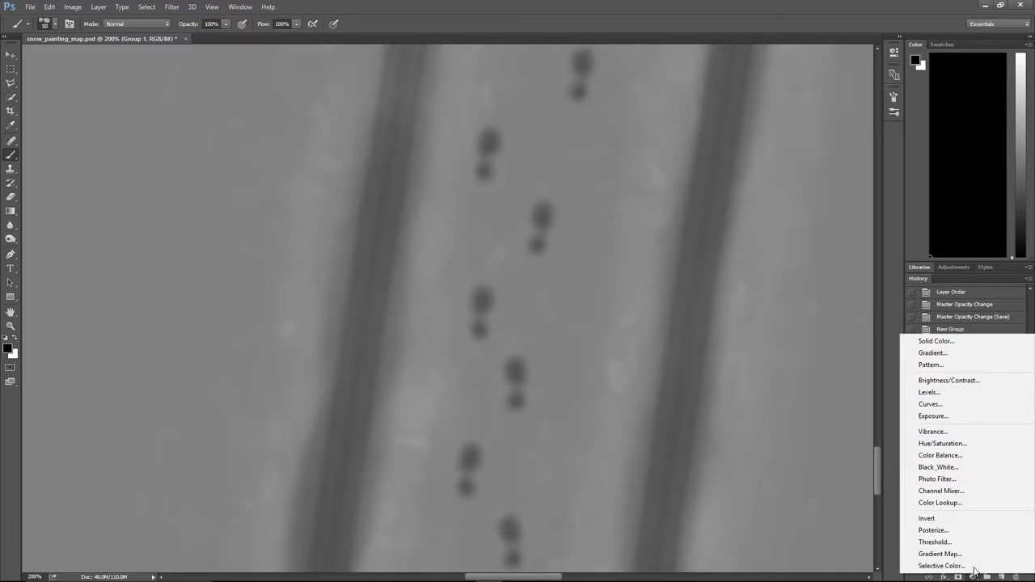
key("Escape")
left_click(958, 577)
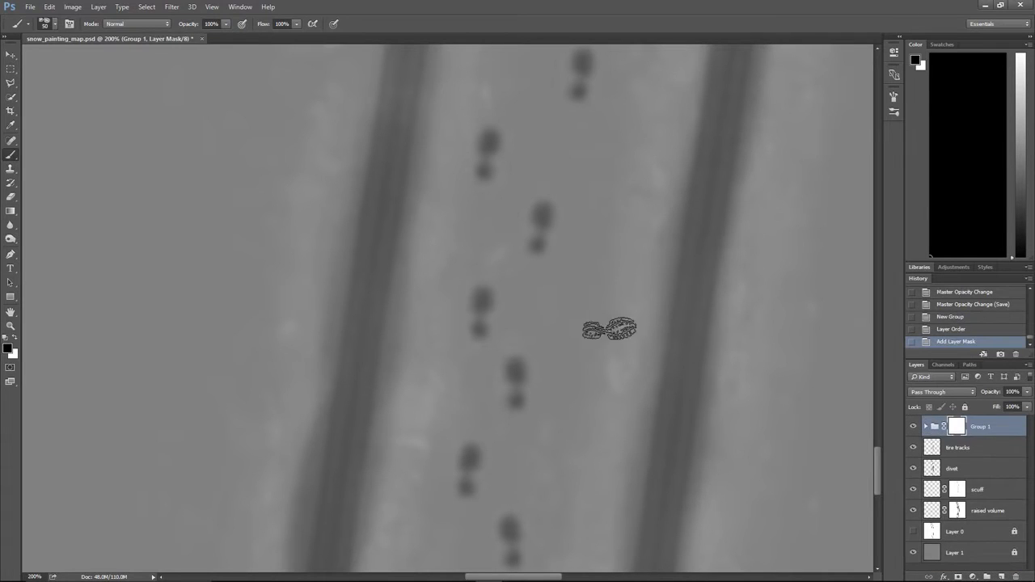
- Choose the rough textured 1000 px brush preset and shrink its tip to less than a footprint's size
left_click(54, 24)
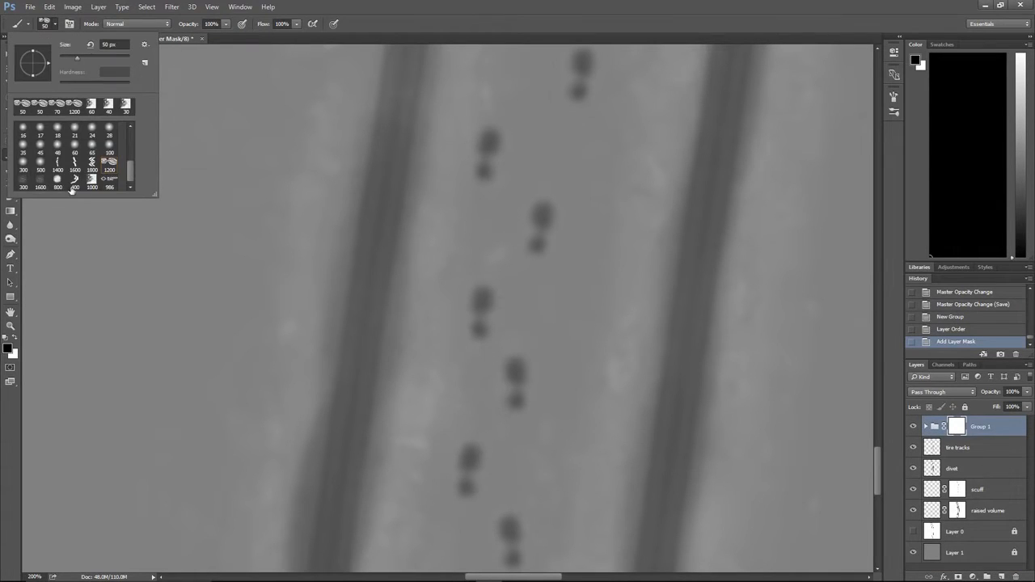
left_click(96, 179)
left_click(481, 333)
key("bracketleft")
key("bracketleft")
key("bracketleft")
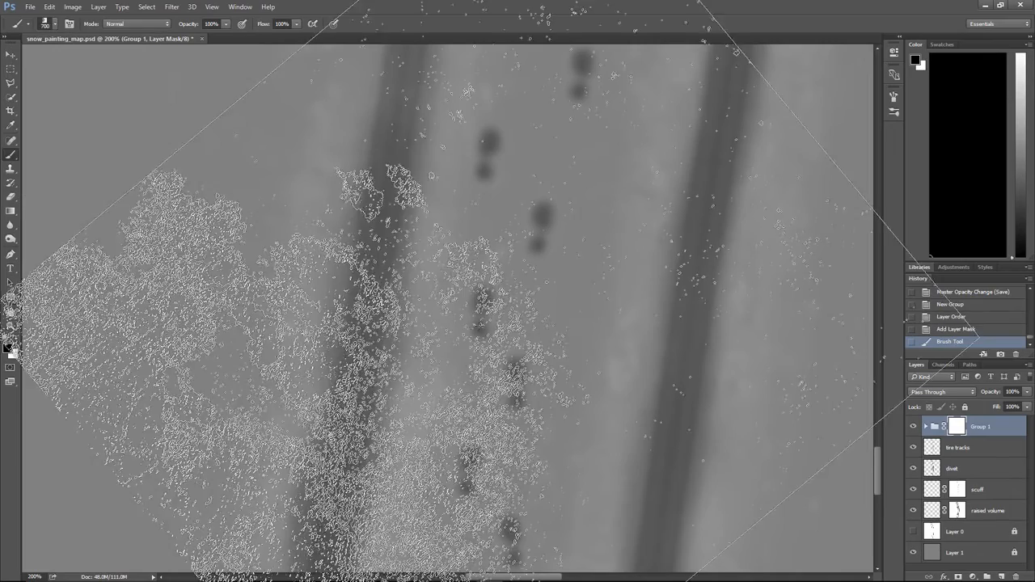
key("bracketleft")
key("bracketleft")
key("bracketleft")
key("bracketleft")
key("bracketleft")
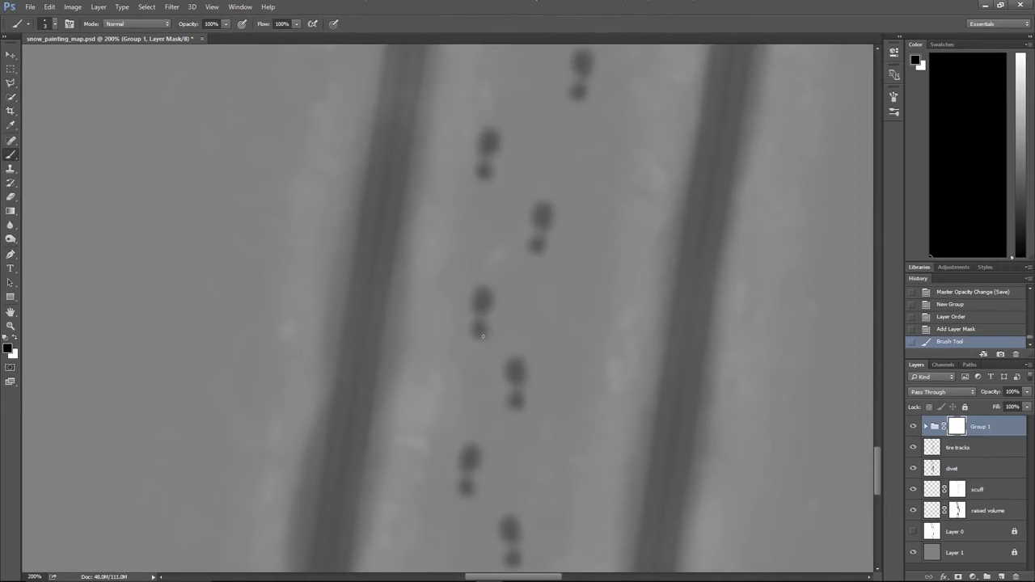
- Dab the textured brush on the group's mask to roughen a few footprints, undoing strokes that erase too much
left_click(492, 325)
left_click(497, 316)
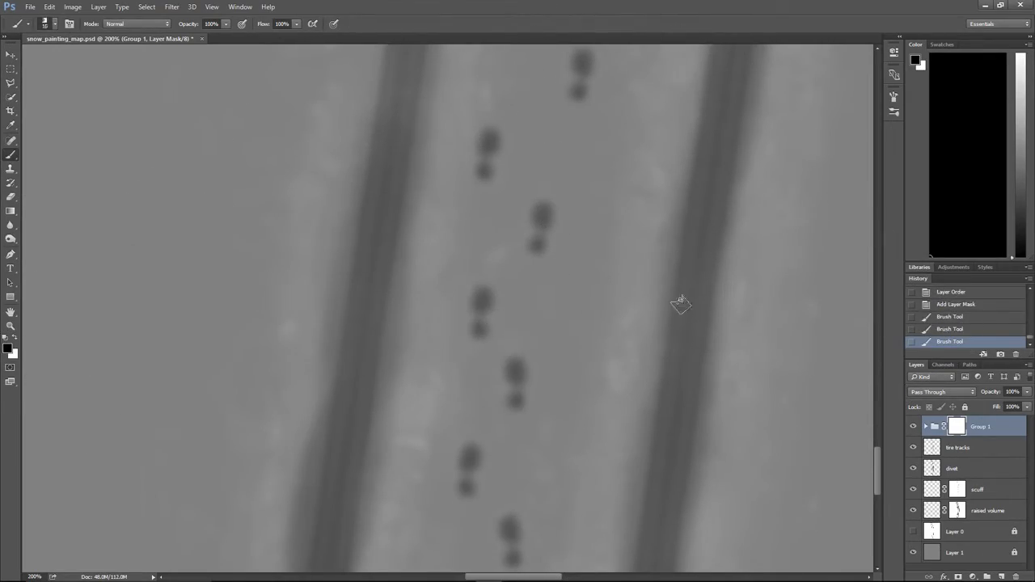
left_click_drag(525, 245, 540, 213)
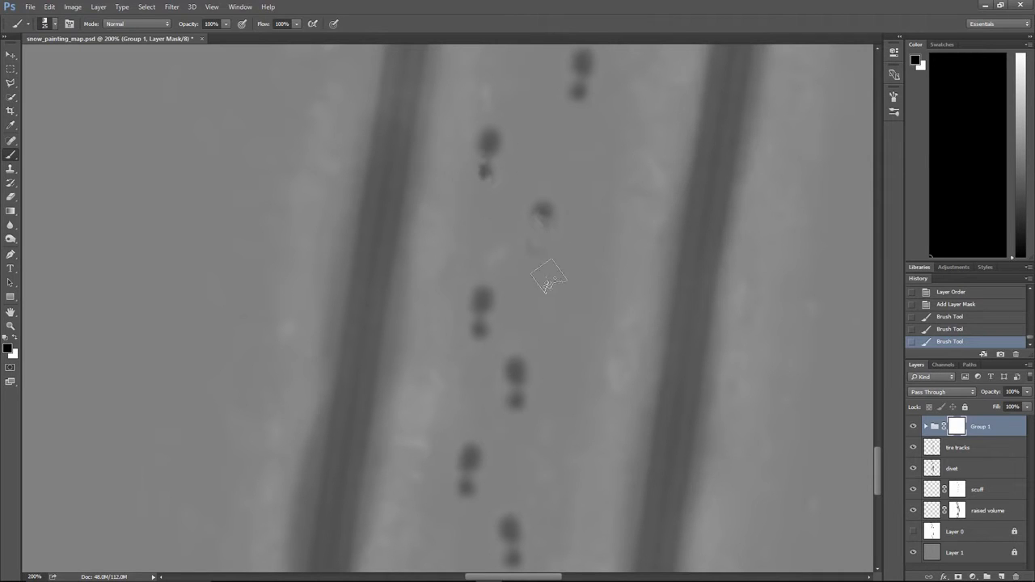
key("ctrl+alt+z")
key("ctrl+alt+z")
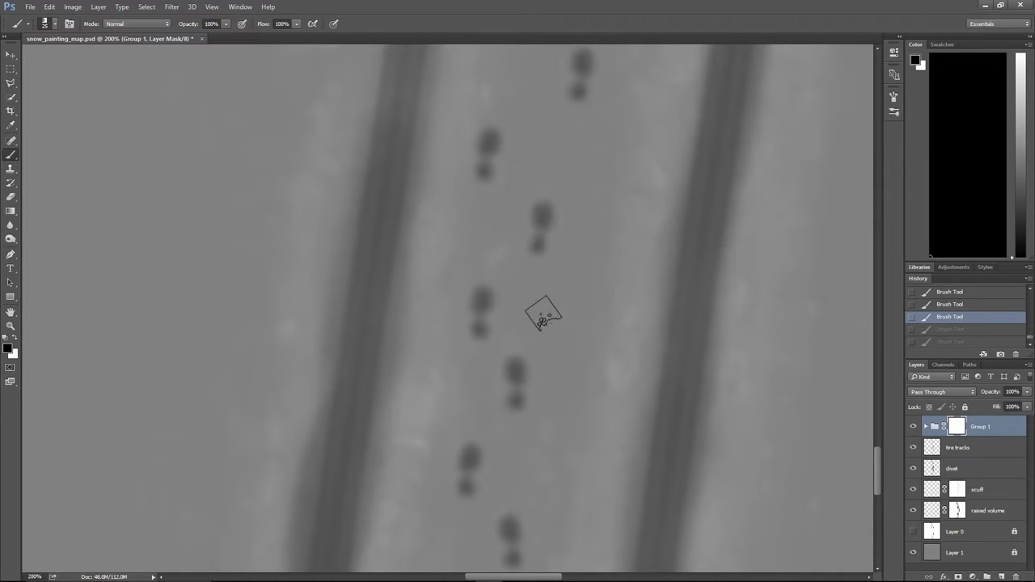
key("ctrl+shift+z")
key("ctrl+shift+z")
- Compare the roughened footprints on the map with the snow plane in Blender's camera view
scroll(533, 412, "down", 3)
key("alt+Tab")
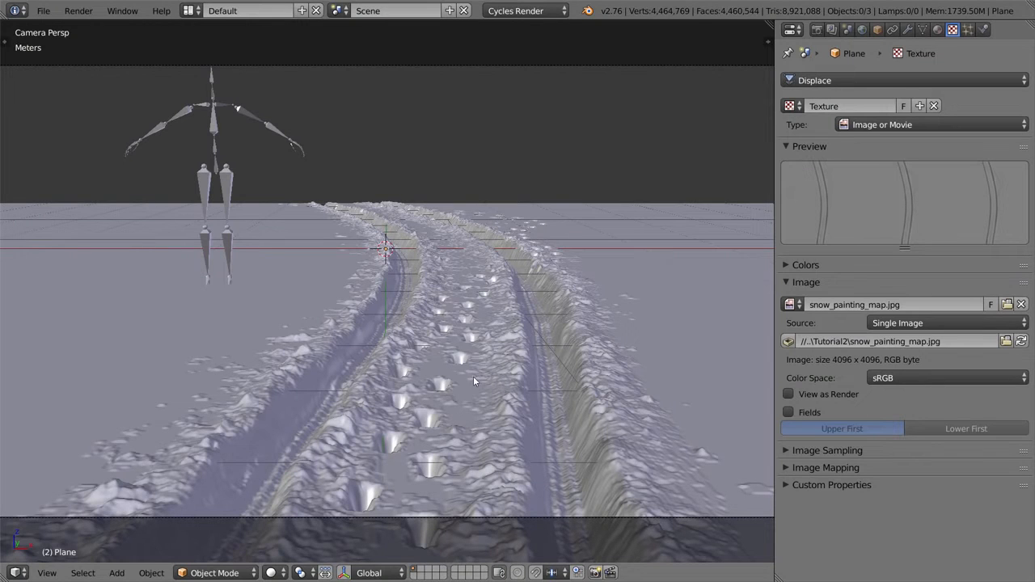
key("alt+Tab")
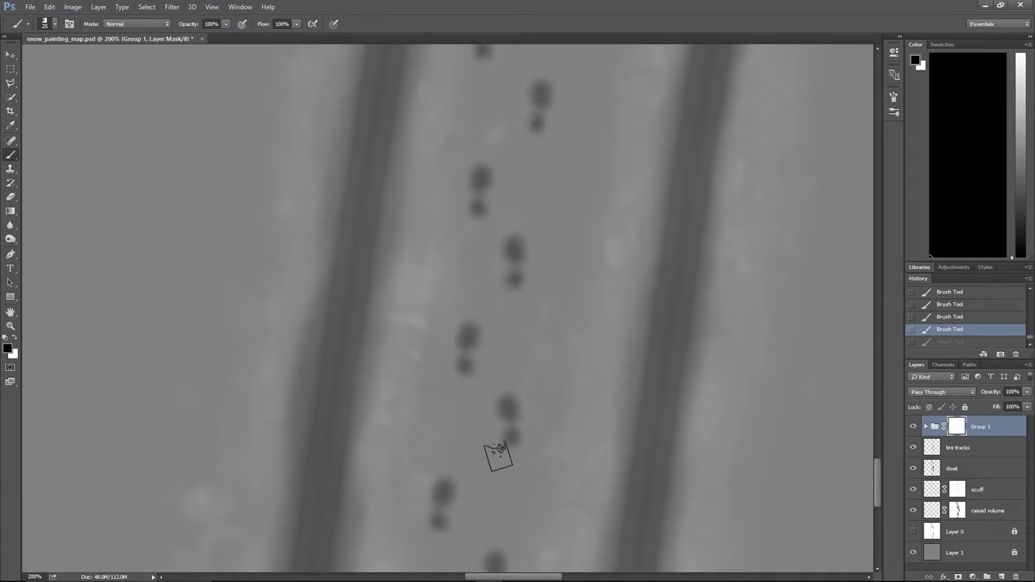
key("ctrl+shift+z")
key("alt+Tab")
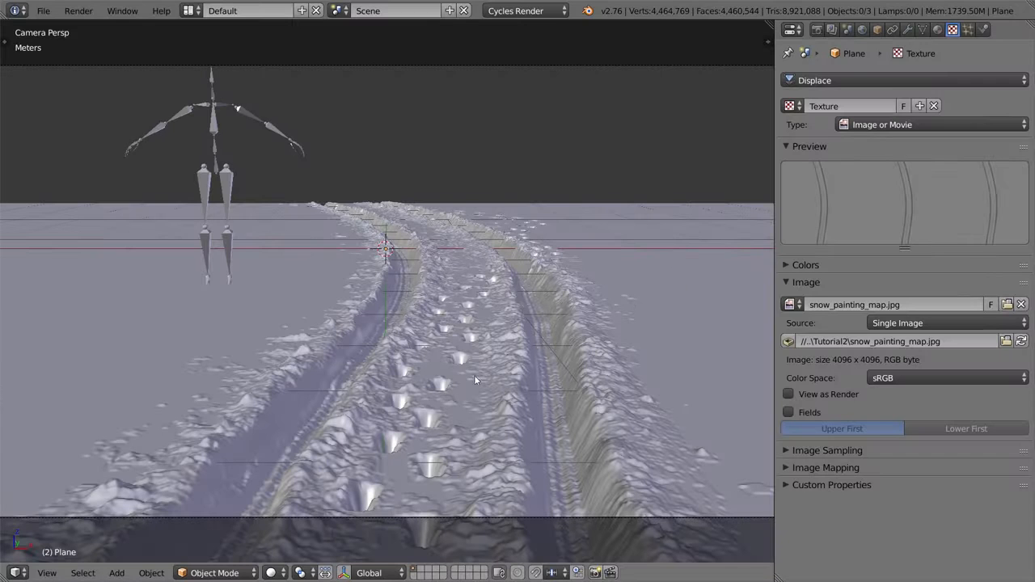
- Return to Photoshop and add a layer mask to the tire tracks layer
key("alt+Tab")
left_click_drag(614, 233, 528, 327)
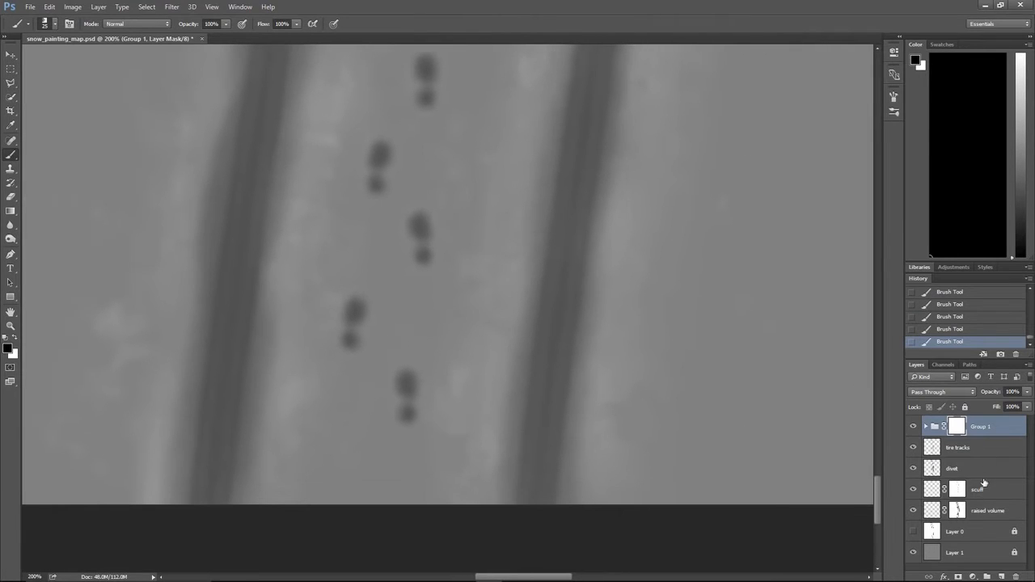
left_click(980, 449)
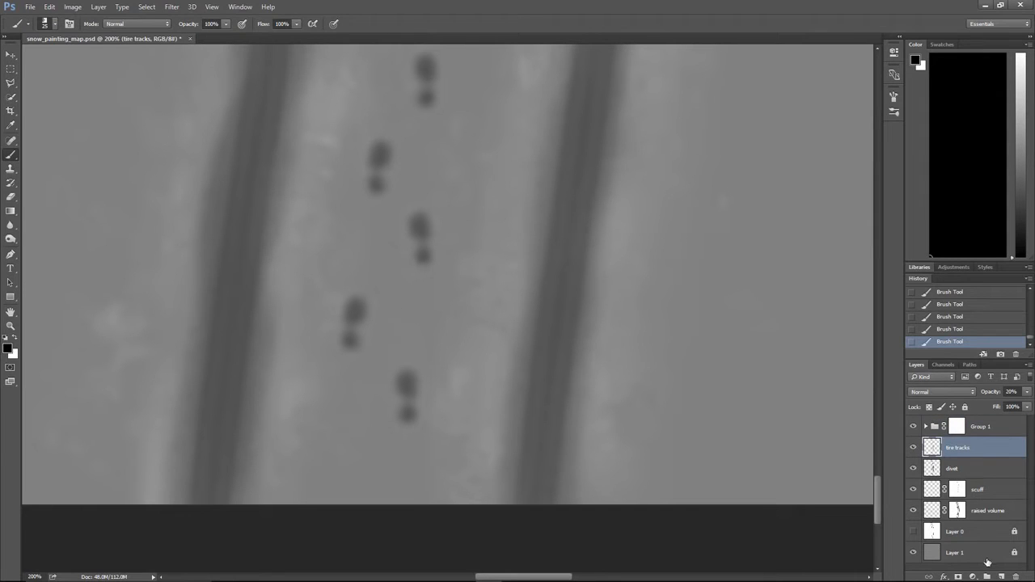
left_click(958, 577)
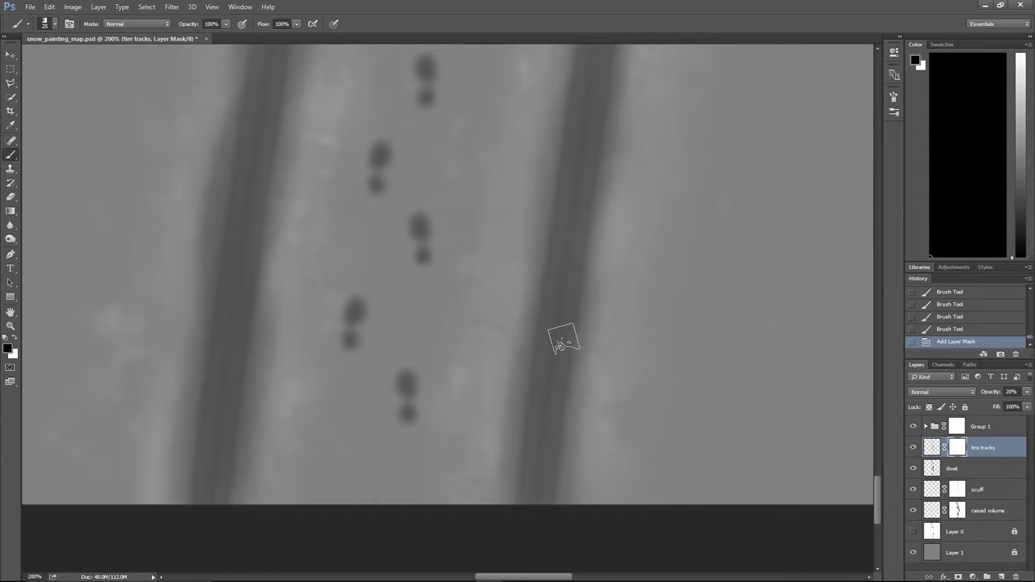
- Paint with the textured brush at 35 px on the tire tracks mask to break up the lower part of the right track
left_click_drag(554, 401, 612, 282)
left_click_drag(615, 199, 572, 326)
key("bracketright")
mouse_move(543, 293)
left_mouse_down()
mouse_move(527, 342)
mouse_move(538, 341)
left_mouse_up()
mouse_move(564, 200)
left_mouse_down()
mouse_move(538, 218)
mouse_move(565, 264)
left_mouse_up()
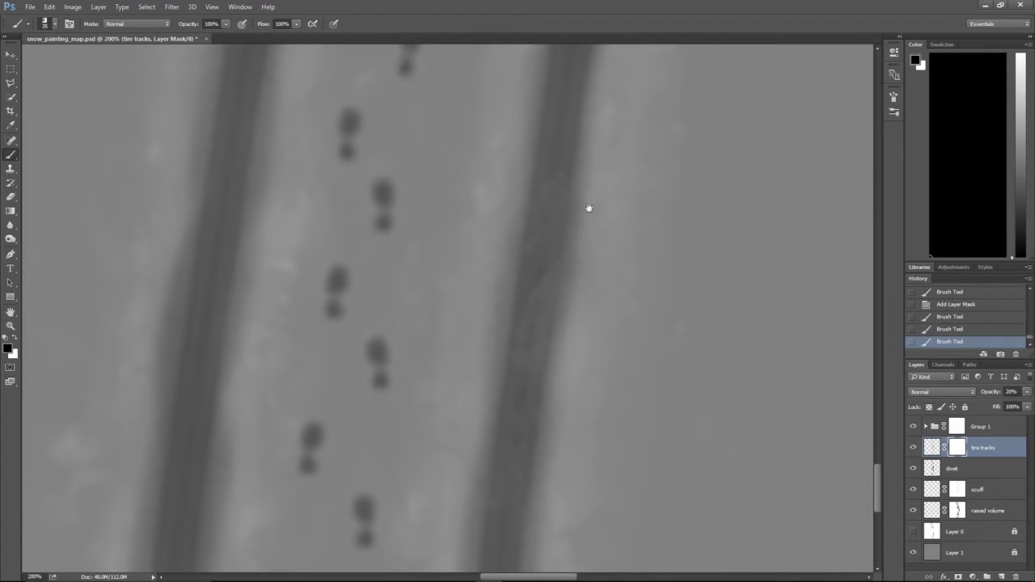
left_click_drag(598, 157, 579, 294)
left_click_drag(549, 233, 551, 261)
left_click_drag(597, 125, 555, 293)
left_click_drag(524, 257, 515, 293)
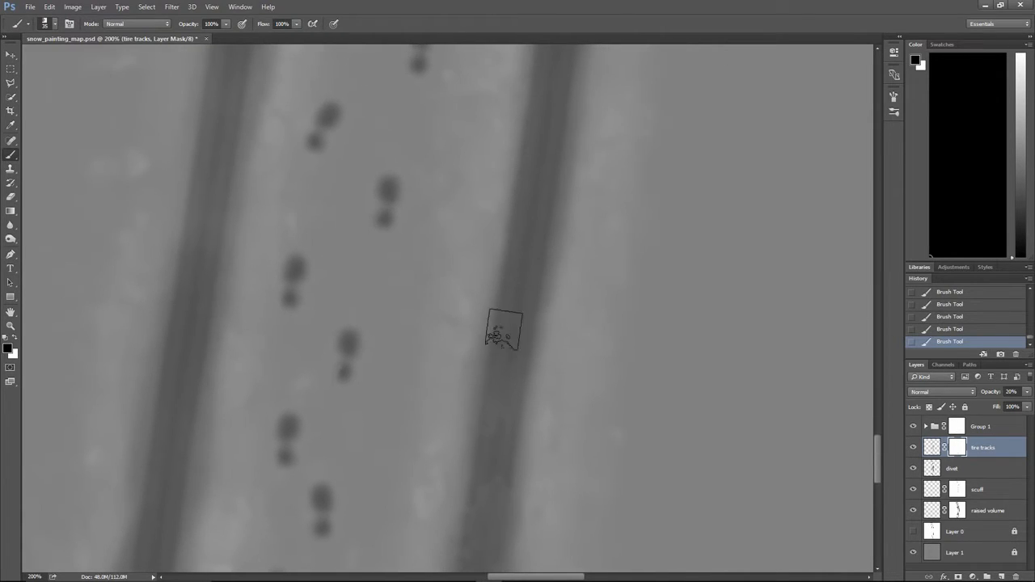
- Switch to Chrome, examine how tire tracks look in the snow reference photos, and return to Photoshop
key("alt+Tab")
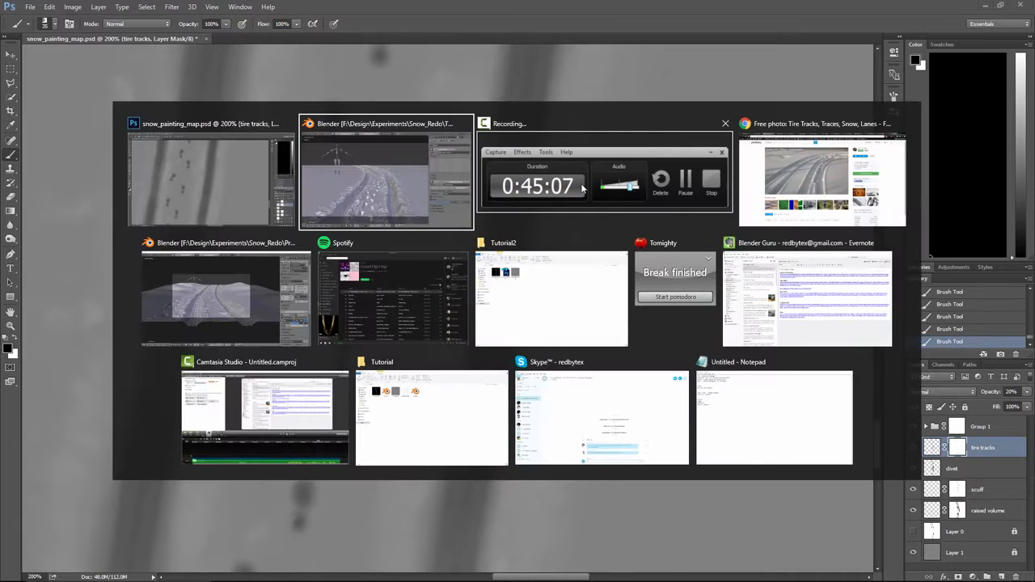
left_click(783, 172)
left_click(44, 6)
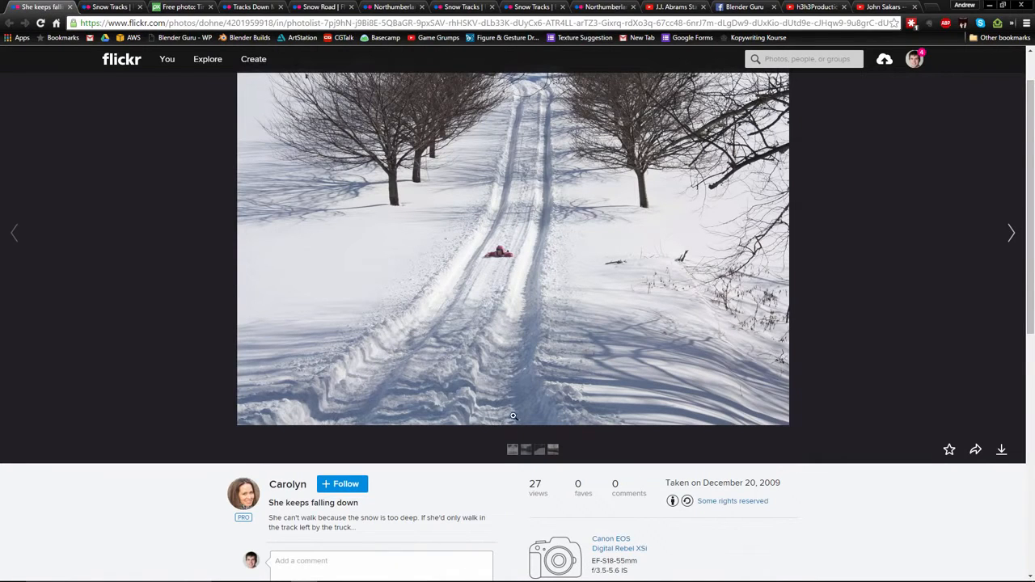
left_click(245, 6)
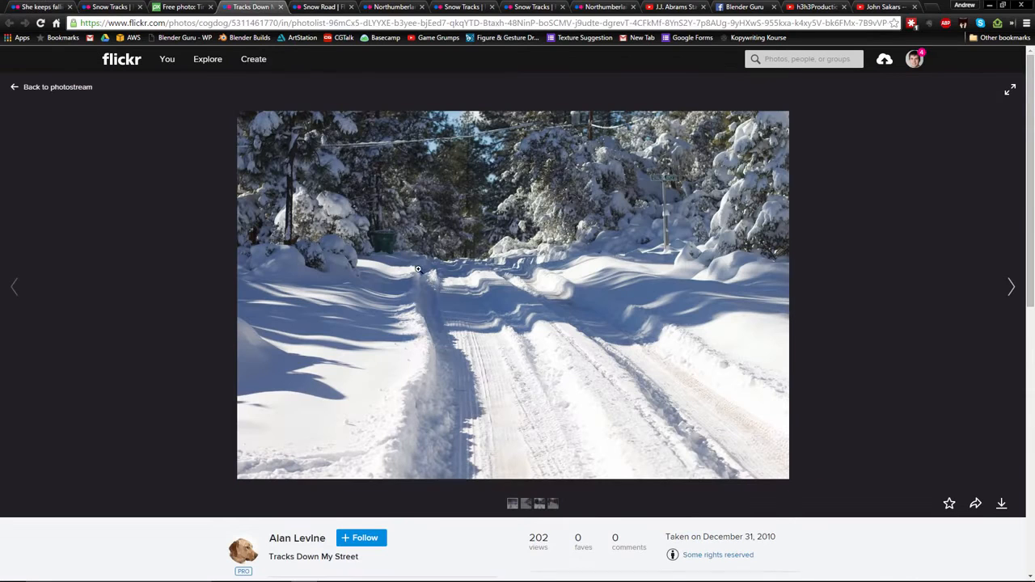
left_click(394, 6)
key("alt+Tab")
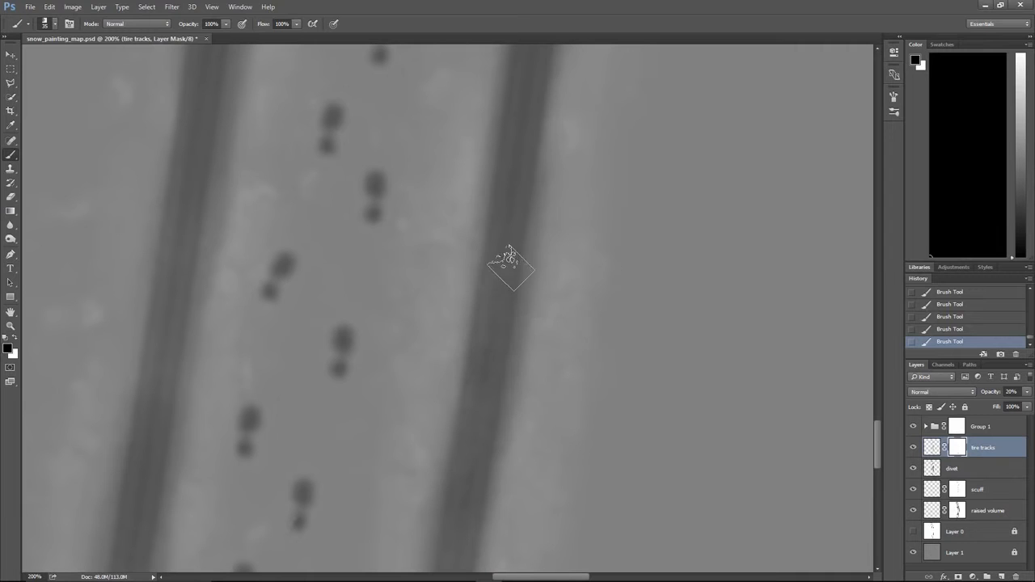
- Roughen a bit more of the right track and the lower half of the left track on the tire tracks mask
left_click_drag(540, 178, 531, 227)
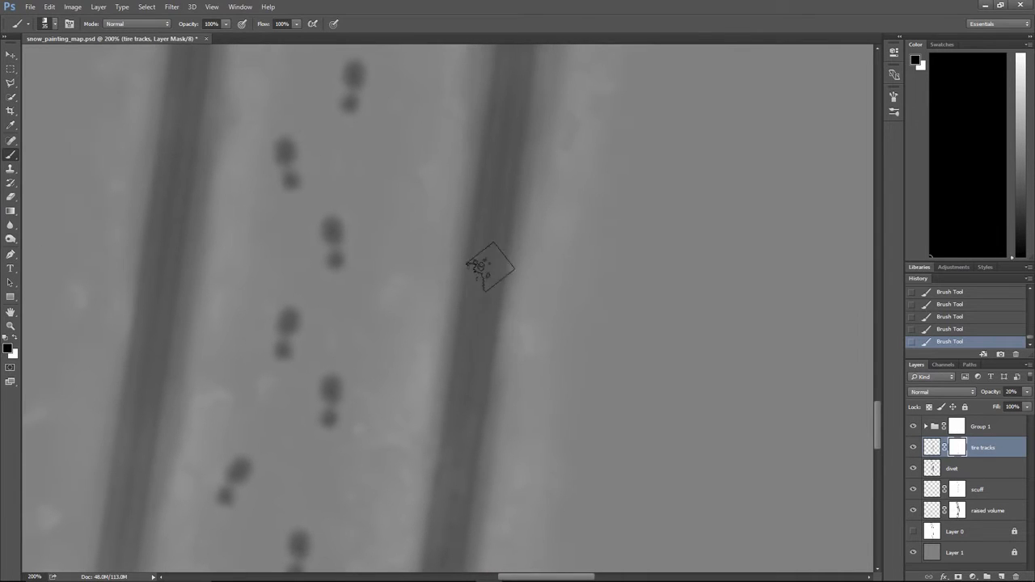
left_click_drag(332, 288, 596, 141)
mouse_move(472, 214)
left_mouse_down()
mouse_move(476, 196)
mouse_move(438, 231)
left_mouse_up()
left_click_drag(432, 367, 453, 221)
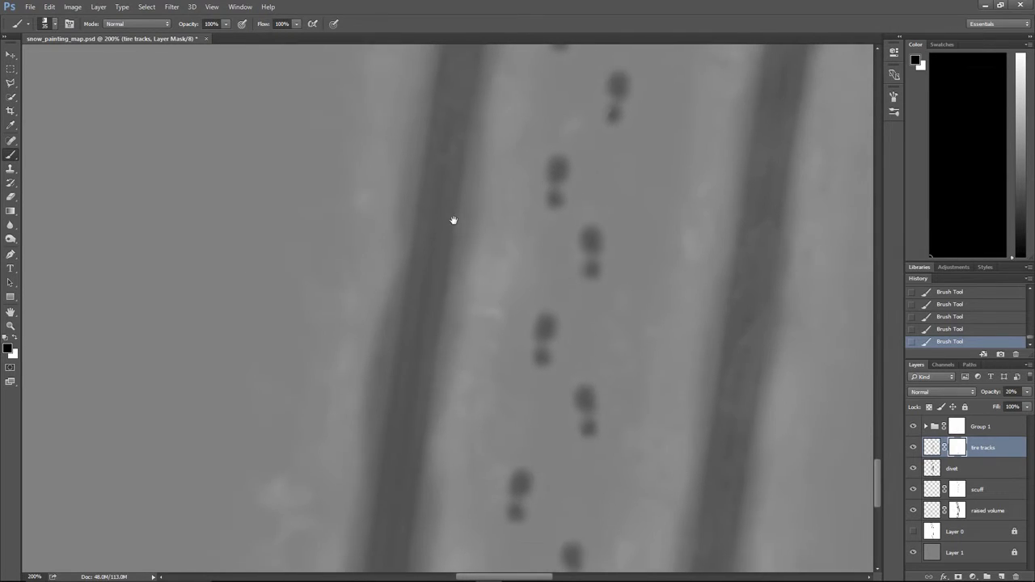
mouse_move(397, 333)
left_mouse_down()
mouse_move(460, 267)
mouse_move(438, 274)
left_mouse_up()
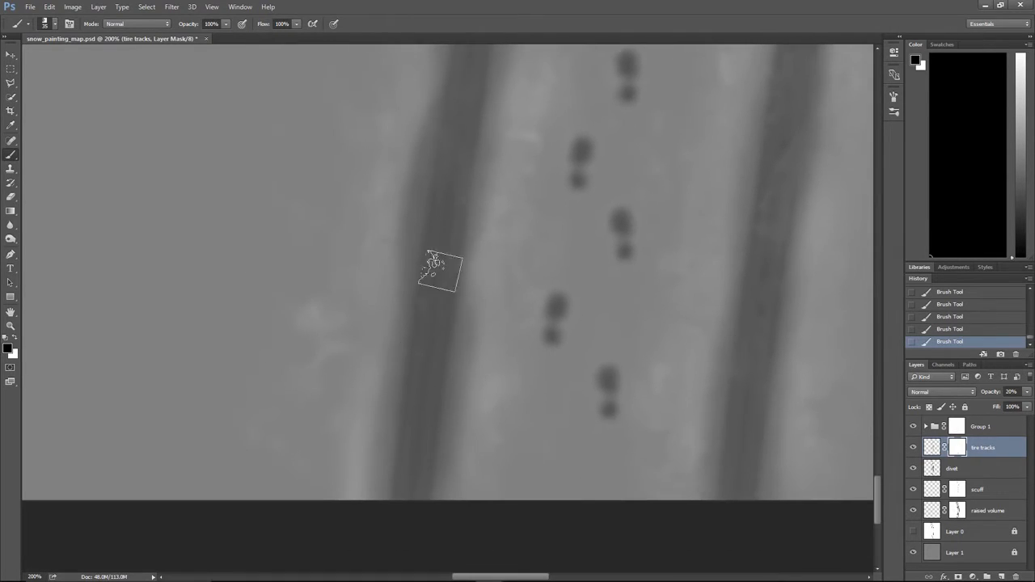
left_click_drag(541, 141, 469, 338)
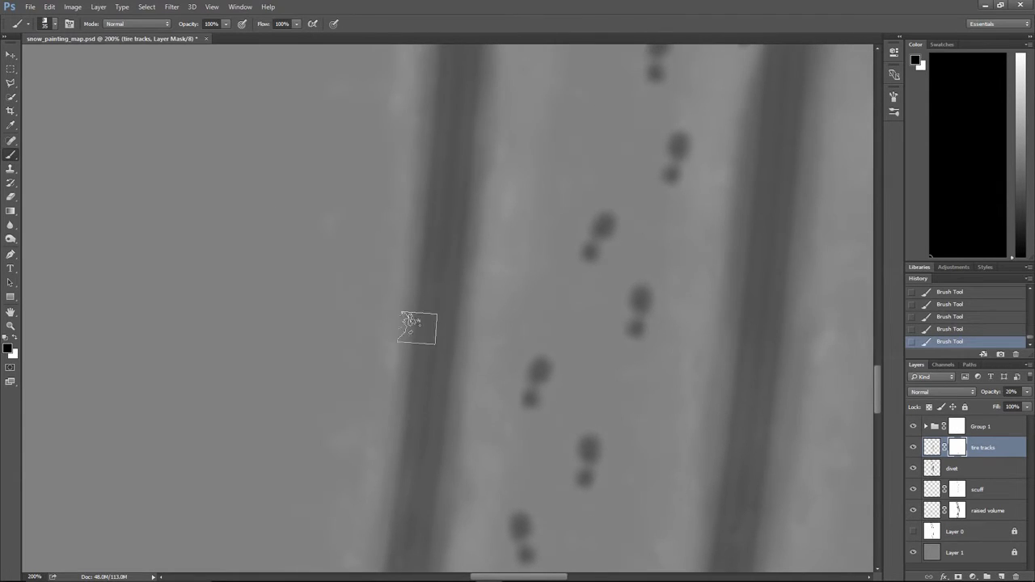
mouse_move(447, 299)
left_mouse_down()
mouse_move(485, 351)
mouse_move(482, 377)
left_mouse_up()
left_click_drag(474, 156, 480, 341)
left_click_drag(478, 120, 500, 421)
left_click_drag(507, 177, 525, 404)
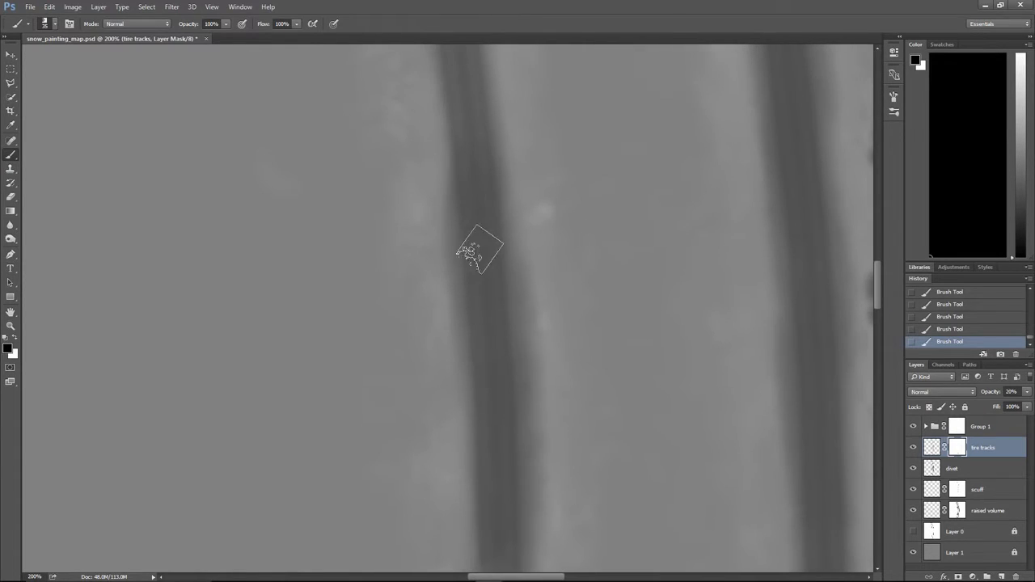
- Continue the textured strokes on the tire tracks mask up the left track to the map's upper edge
left_click_drag(495, 225, 501, 482)
mouse_move(454, 126)
left_mouse_down()
mouse_move(494, 328)
mouse_move(470, 323)
left_mouse_up()
mouse_move(446, 112)
left_mouse_down()
mouse_move(495, 306)
mouse_move(482, 312)
left_mouse_up()
mouse_move(470, 124)
left_mouse_down()
mouse_move(515, 365)
mouse_move(504, 367)
left_mouse_up()
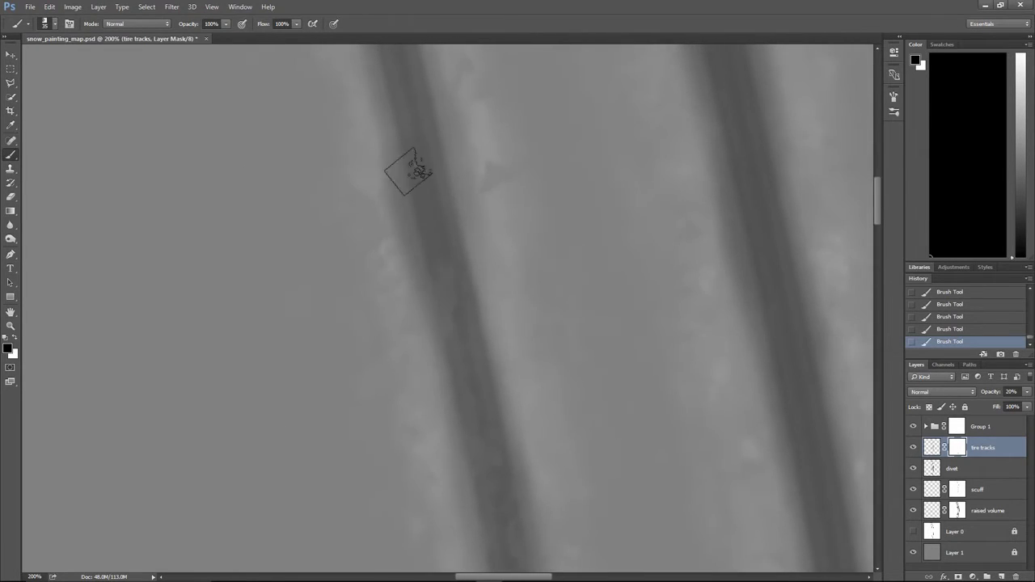
left_click_drag(429, 126, 495, 379)
mouse_move(495, 305)
left_mouse_down()
mouse_move(506, 347)
mouse_move(460, 395)
left_mouse_up()
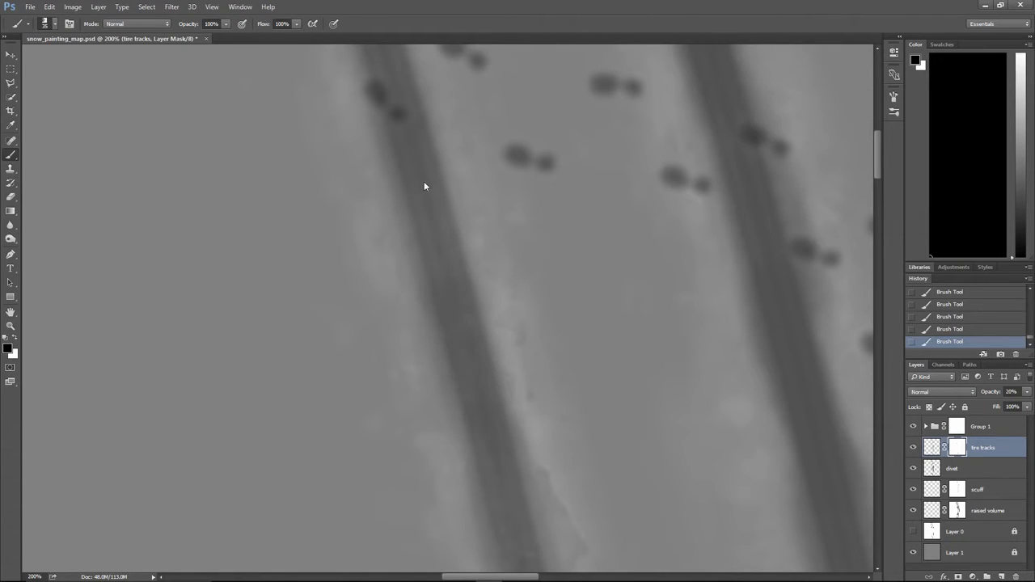
left_click_drag(460, 215, 468, 307)
left_click_drag(392, 162, 425, 351)
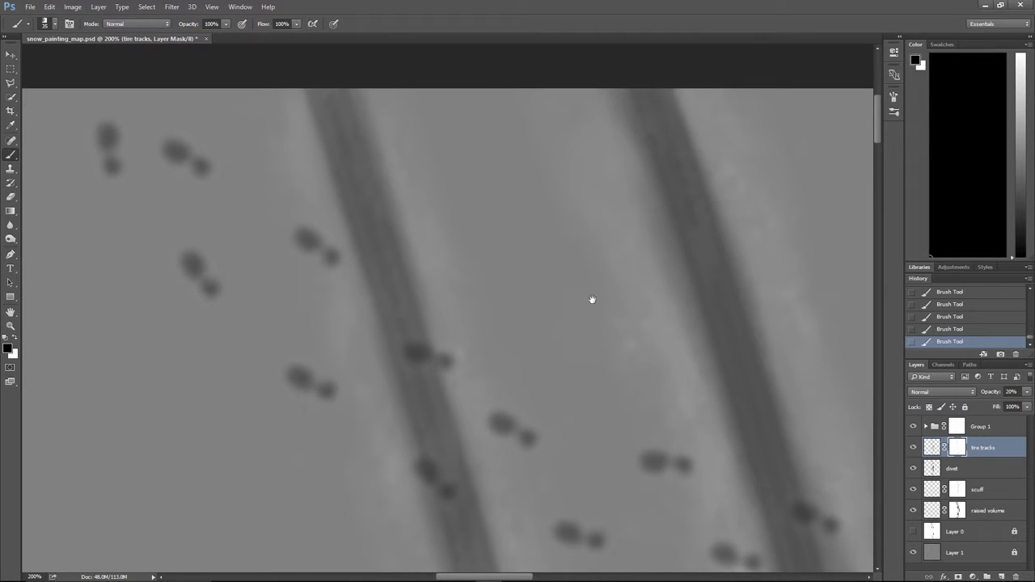
- Break up the upper half of the right track with textured strokes on the tire tracks mask
left_click_drag(627, 323, 536, 162)
mouse_move(599, 369)
left_mouse_down()
mouse_move(541, 256)
mouse_move(462, 236)
left_mouse_up()
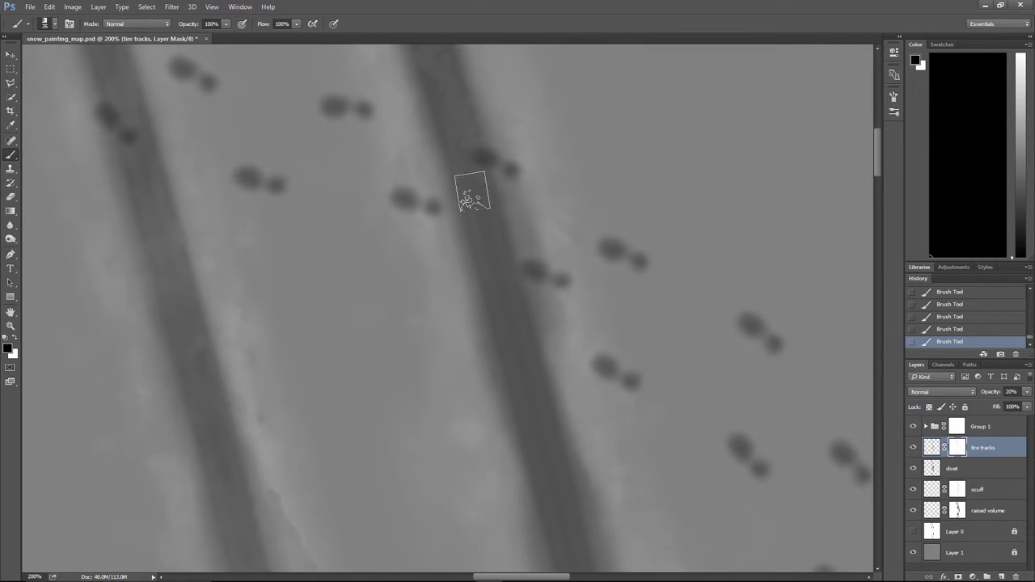
mouse_move(584, 419)
left_mouse_down()
mouse_move(497, 212)
mouse_move(462, 162)
left_mouse_up()
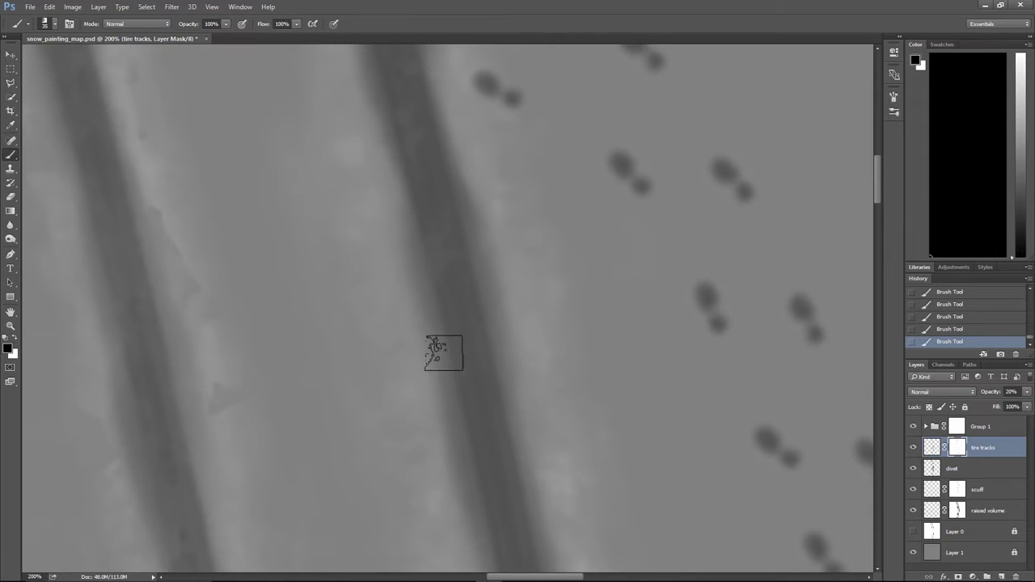
left_click_drag(432, 300, 439, 225)
mouse_move(524, 431)
left_mouse_down()
mouse_move(547, 231)
mouse_move(512, 243)
mouse_move(504, 264)
mouse_move(473, 163)
left_mouse_up()
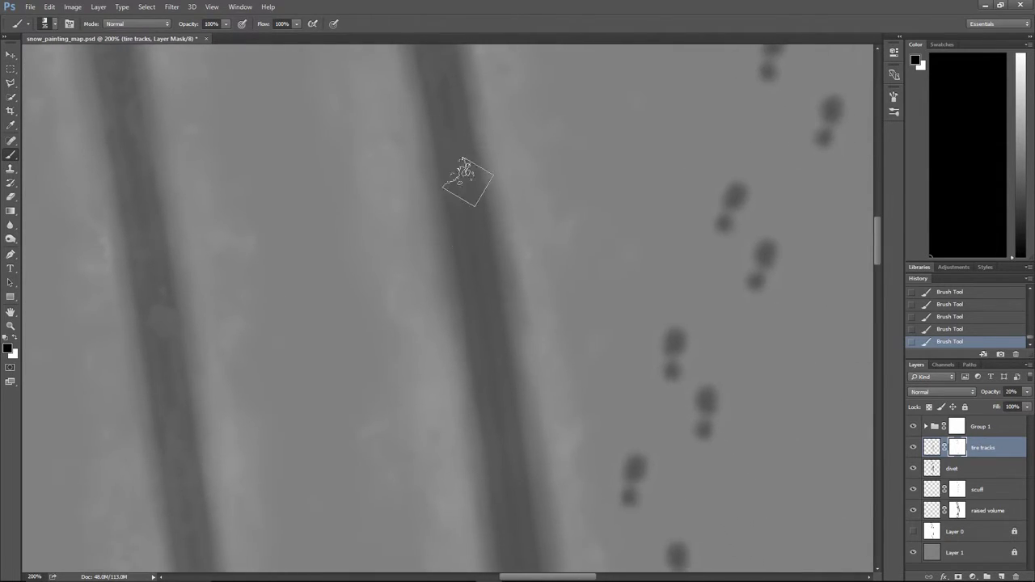
left_click_drag(498, 411, 506, 166)
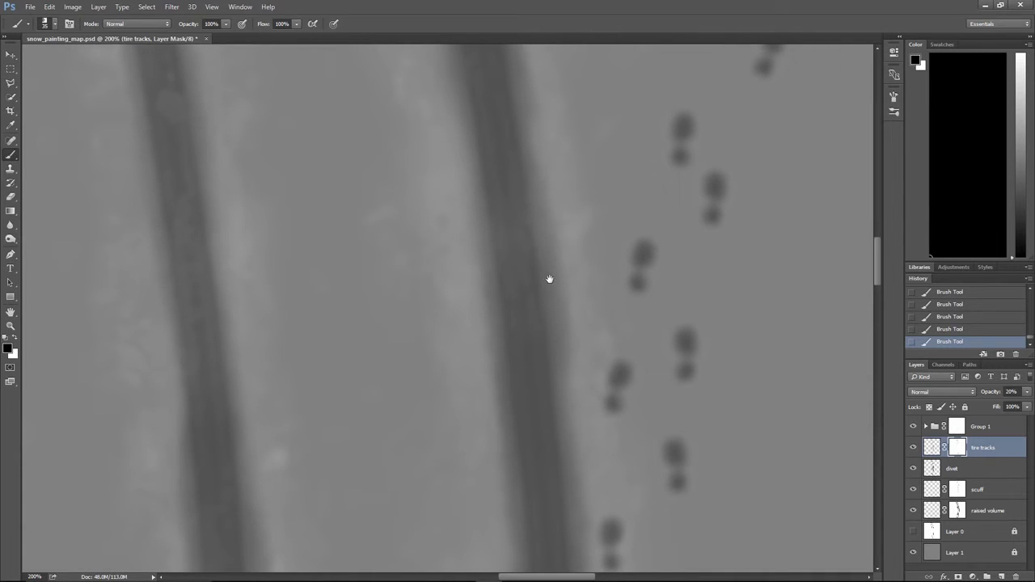
left_click_drag(548, 321, 519, 165)
- Carry the textured mask strokes down the right track's middle section to the already roughened lower part
left_click_drag(535, 418, 513, 162)
left_click_drag(492, 300, 524, 119)
left_click_drag(524, 413, 541, 200)
left_click_drag(535, 366, 526, 180)
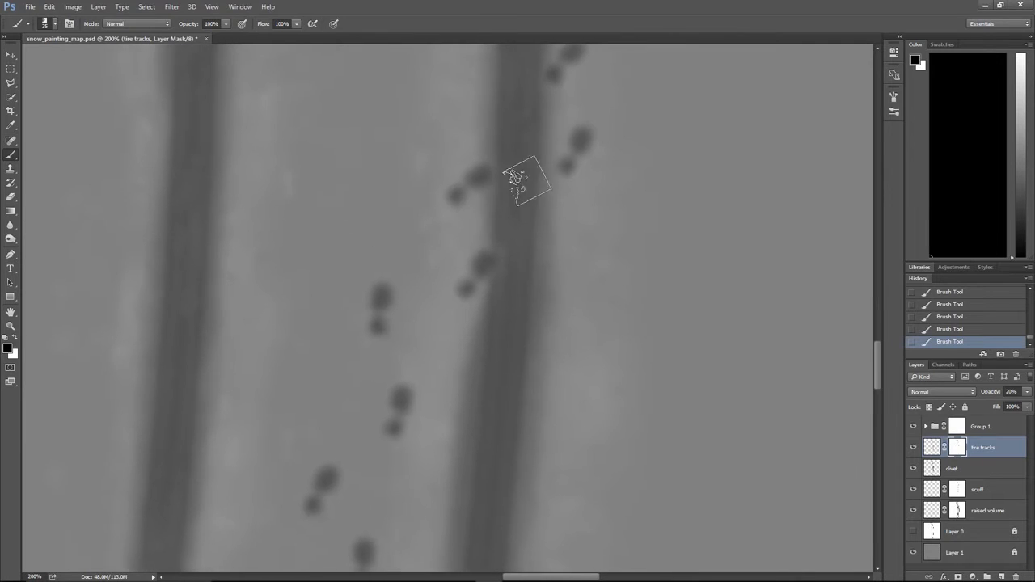
left_click_drag(509, 397, 511, 203)
mouse_move(473, 358)
left_mouse_down()
mouse_move(515, 240)
mouse_move(528, 148)
left_mouse_up()
left_click_drag(477, 389, 500, 243)
left_click_drag(514, 369, 538, 192)
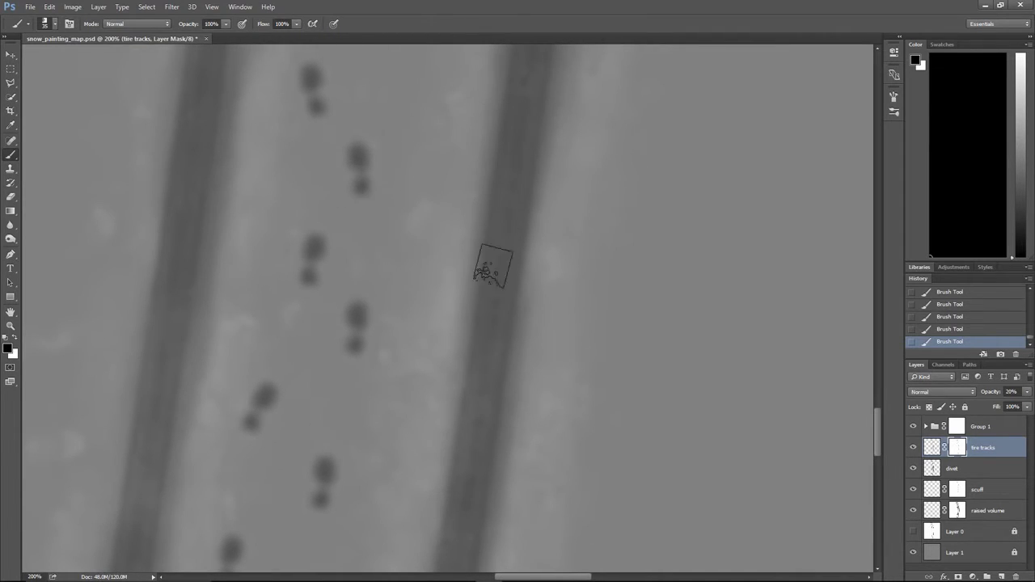
- Add a layer mask to the divet layer and dab the textured brush on it over the lower right track
key("ctrl+minus")
key("ctrl+minus")
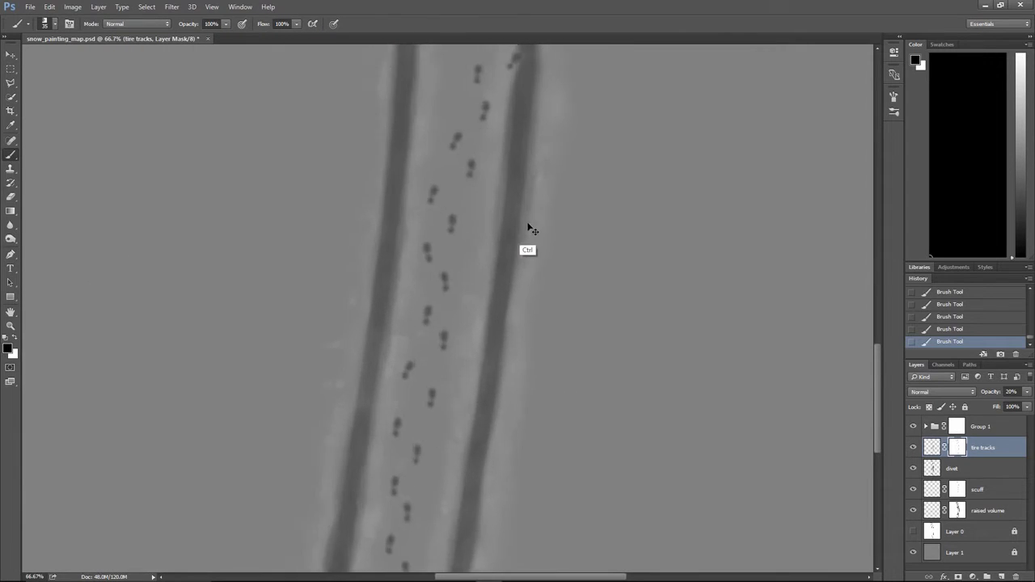
key("ctrl+plus")
key("ctrl+plus")
left_click(945, 473)
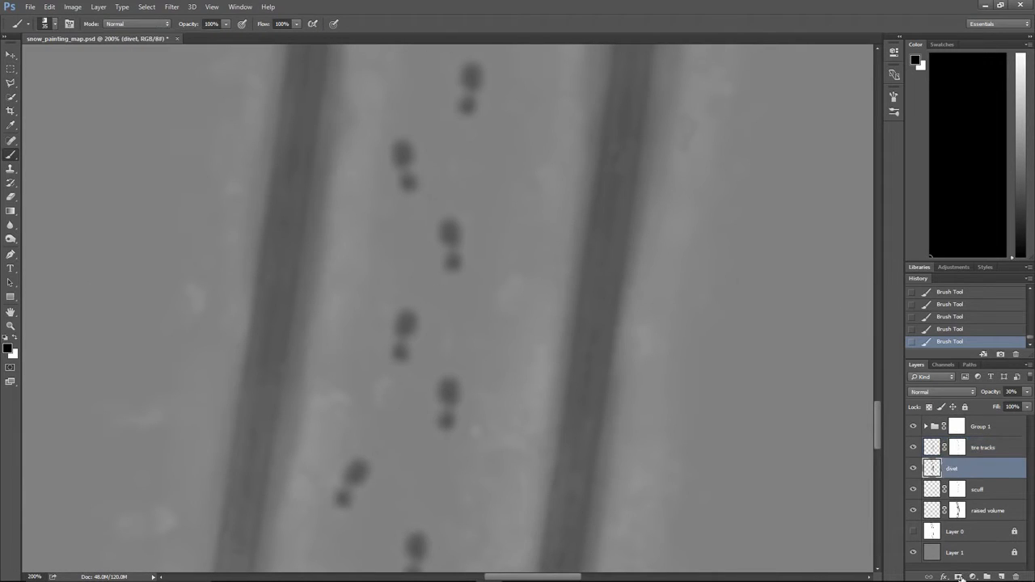
left_click_drag(567, 297, 577, 251)
left_click_drag(570, 283, 592, 254)
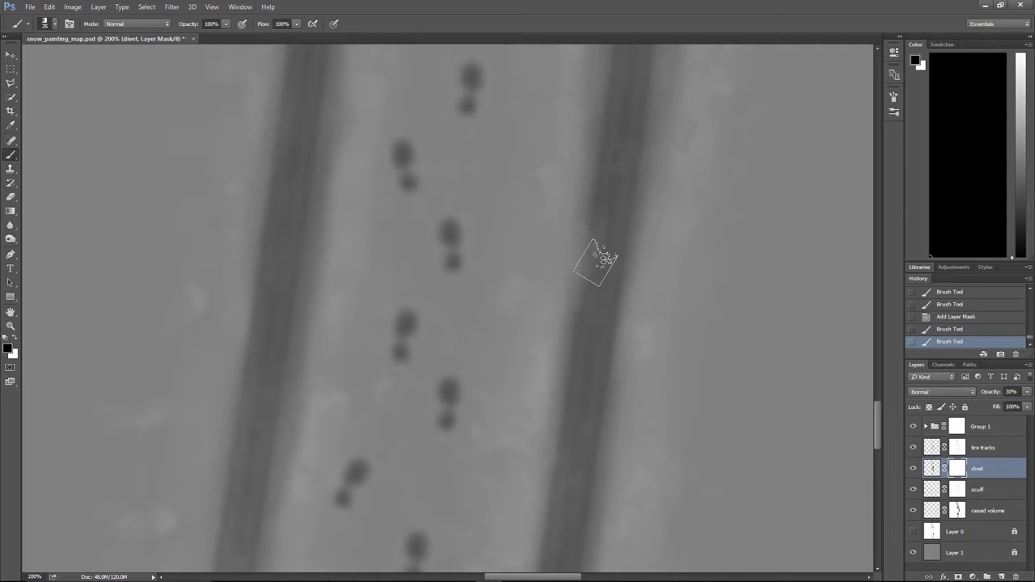
- Paint textured strokes on the divet mask up the right track to where the footprints cross it
mouse_move(651, 156)
left_mouse_down()
mouse_move(565, 398)
mouse_move(560, 391)
left_mouse_up()
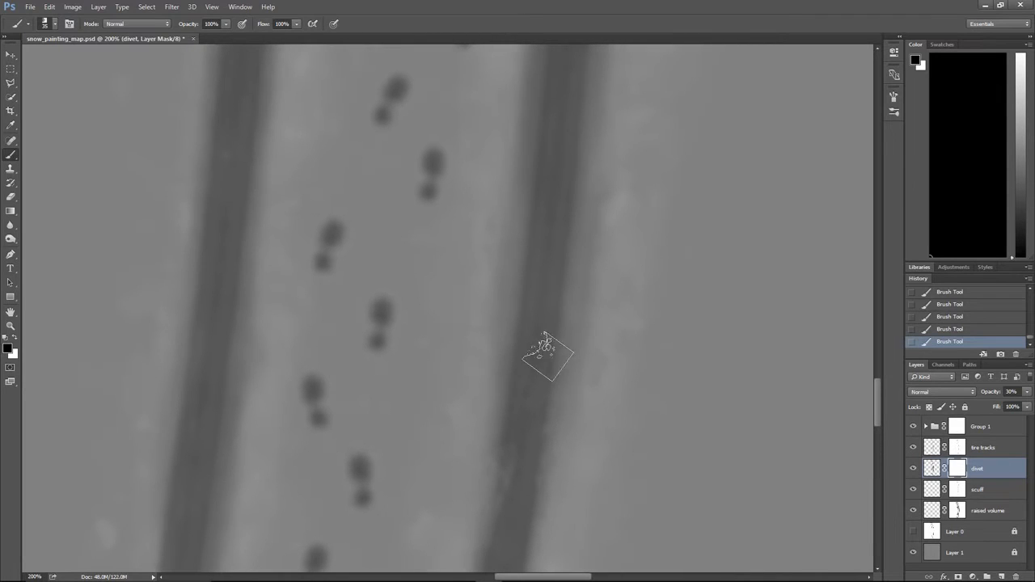
left_click_drag(550, 161, 523, 233)
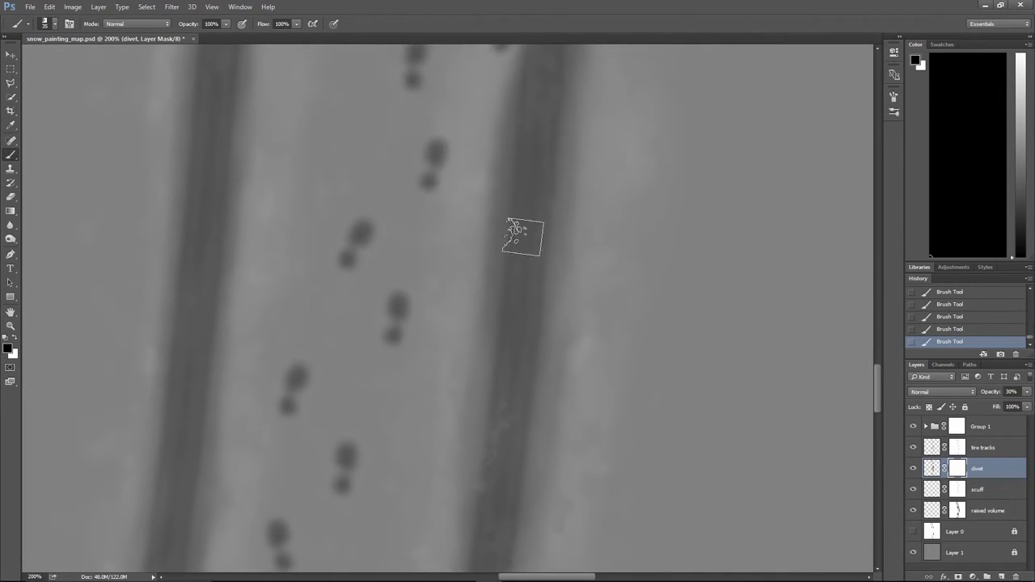
left_click_drag(542, 114, 507, 279)
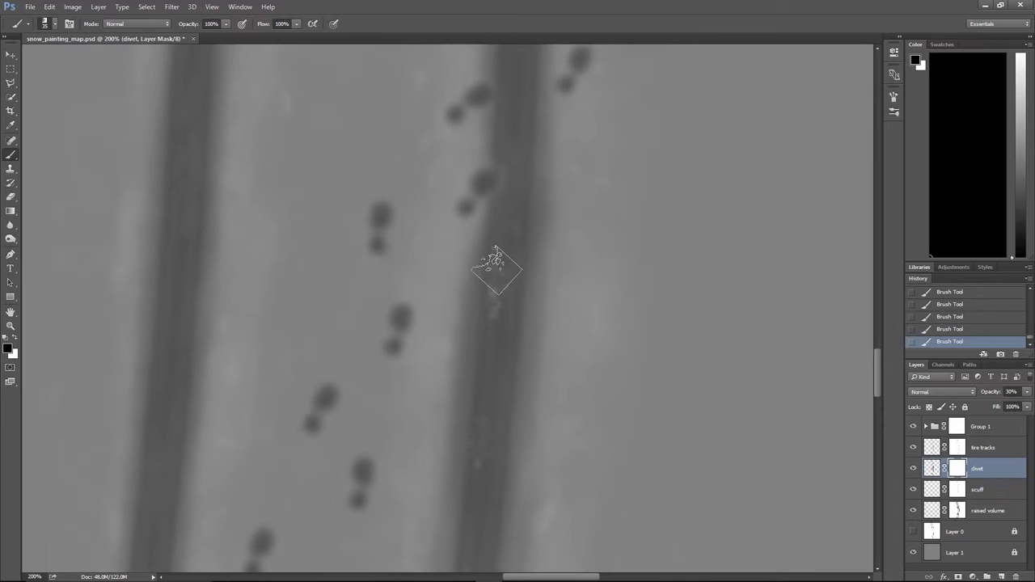
left_click_drag(534, 127, 492, 270)
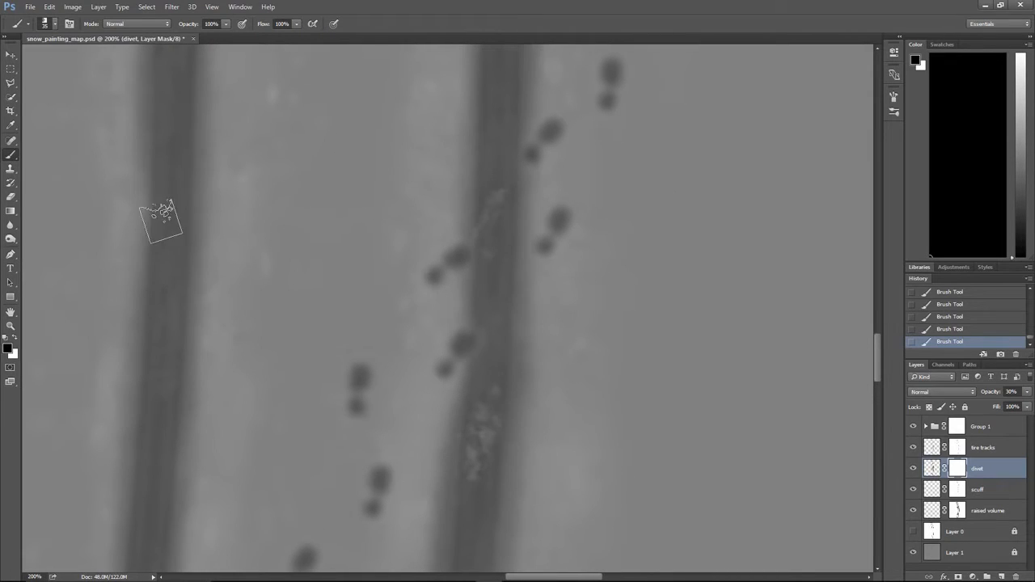
- Roughen the middle section of the left track with textured strokes on the divet mask
mouse_move(158, 261)
left_mouse_down()
mouse_move(261, 326)
mouse_move(247, 342)
left_mouse_up()
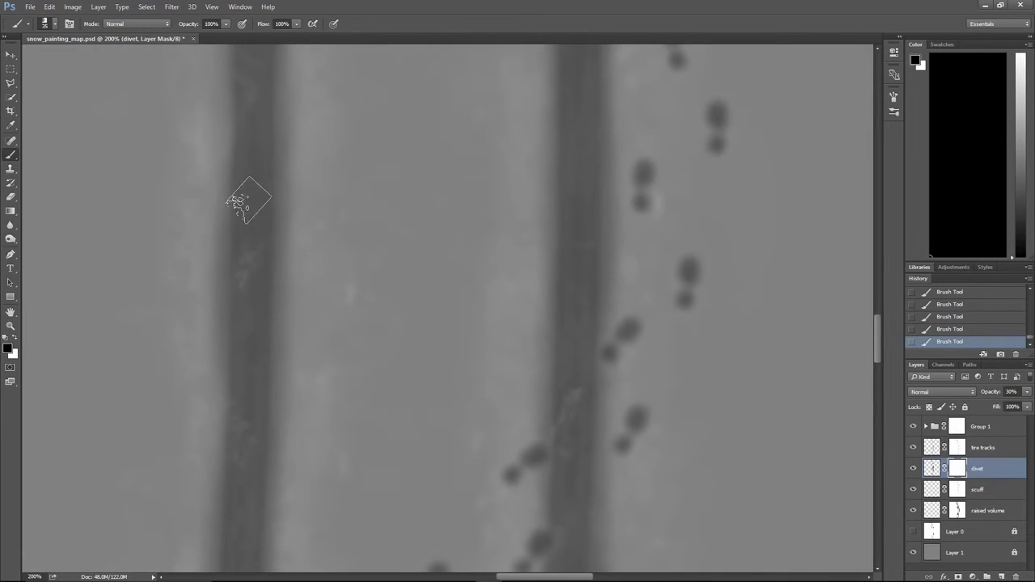
left_click_drag(298, 207, 310, 232)
left_click_drag(275, 152, 328, 342)
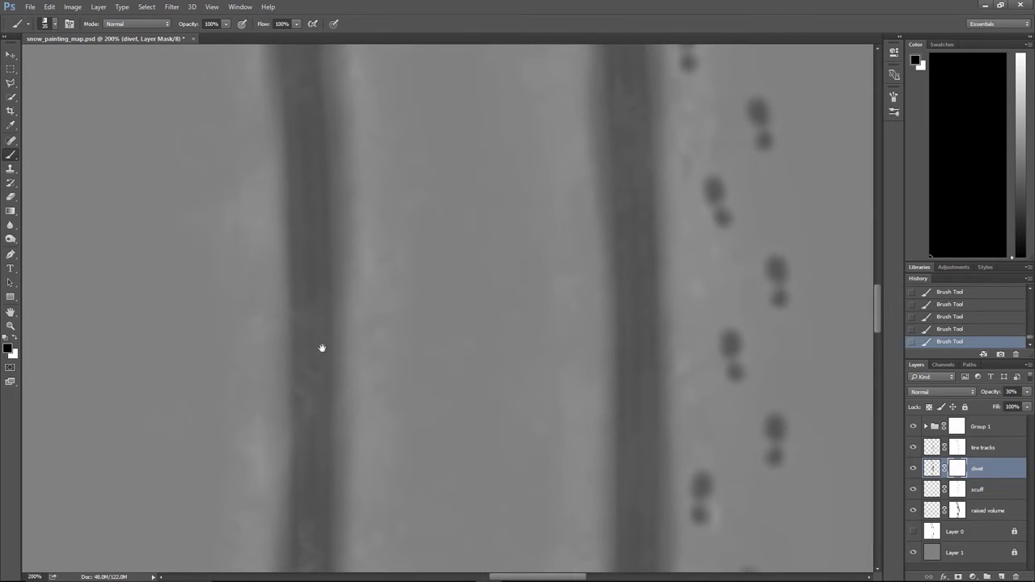
left_click_drag(306, 177, 342, 300)
left_click_drag(335, 208, 356, 284)
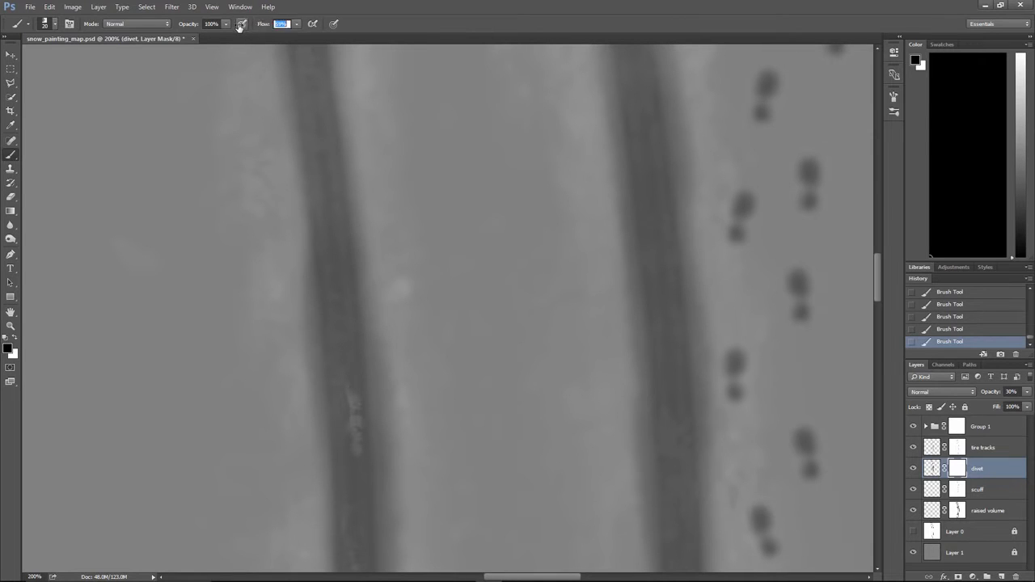
- Lower the brush flow to 45%, set the tip to 35 px, and texture the left track further on the divet mask
left_click_drag(352, 124, 376, 329)
key("bracketright")
mouse_move(333, 260)
left_mouse_down()
mouse_move(312, 217)
mouse_move(330, 269)
left_mouse_up()
left_click_drag(305, 124, 343, 332)
left_click_drag(351, 339, 322, 192)
left_click_drag(321, 176, 344, 248)
- Brush texture onto the divet mask along the right track's upper middle section and undo the last stroke
left_click_drag(631, 336, 533, 189)
mouse_move(566, 132)
left_mouse_down()
mouse_move(614, 371)
mouse_move(555, 231)
left_mouse_up()
left_click_drag(561, 284, 494, 211)
left_click_drag(520, 400, 491, 260)
mouse_move(477, 213)
left_mouse_down()
mouse_move(482, 279)
mouse_move(480, 212)
left_mouse_up()
key("ctrl+z")
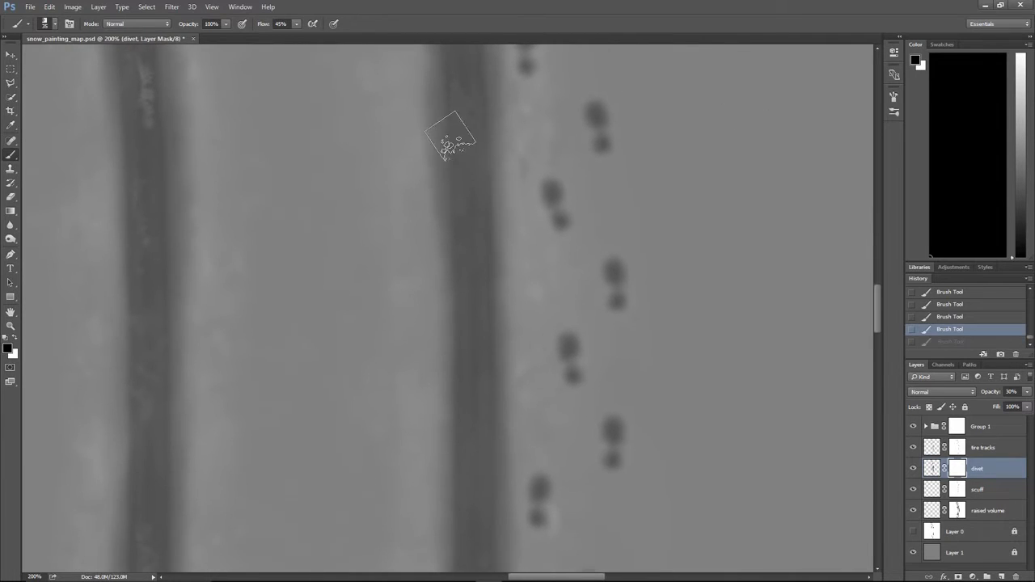
- Dab textured patches on the divet mask down the right track past the crossing footprints
left_click(485, 418)
left_click_drag(489, 338, 492, 173)
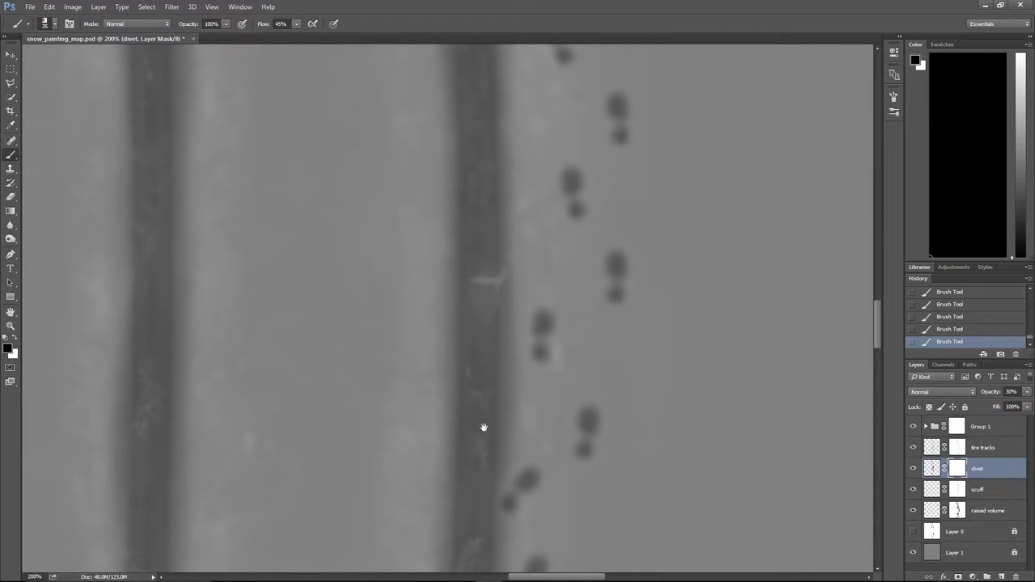
left_click_drag(494, 369, 493, 251)
left_click_drag(489, 427, 492, 164)
left_click_drag(409, 493, 491, 150)
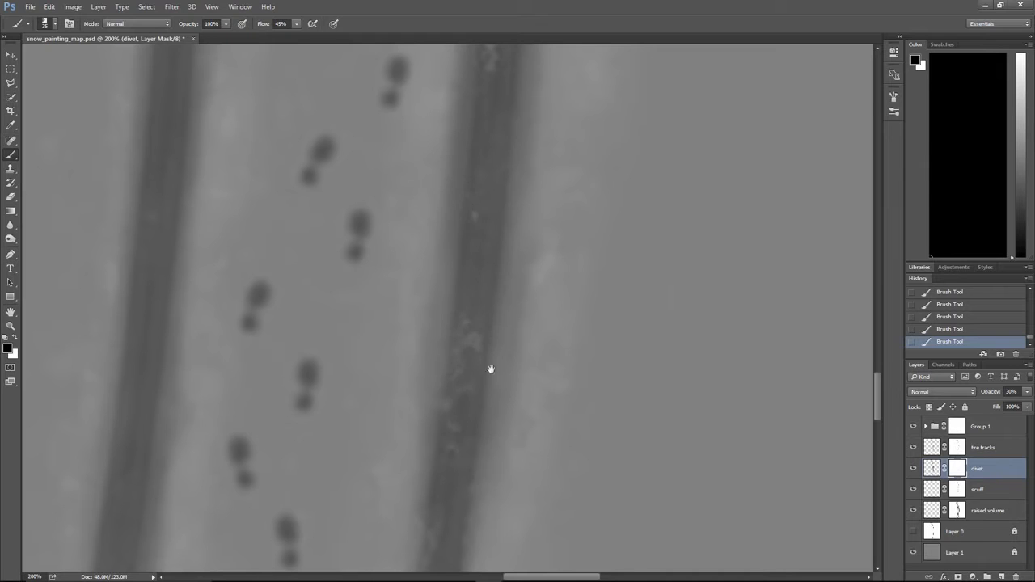
- Dab textured patches on the divet mask along the lower end of the right track, undoing one stroke
left_click_drag(473, 392, 538, 140)
left_click_drag(493, 330, 558, 154)
key("ctrl+z")
mouse_move(502, 408)
left_mouse_down()
mouse_move(535, 180)
mouse_move(523, 165)
mouse_move(518, 195)
mouse_move(523, 226)
mouse_move(535, 128)
left_mouse_up()
left_click_drag(490, 394, 524, 158)
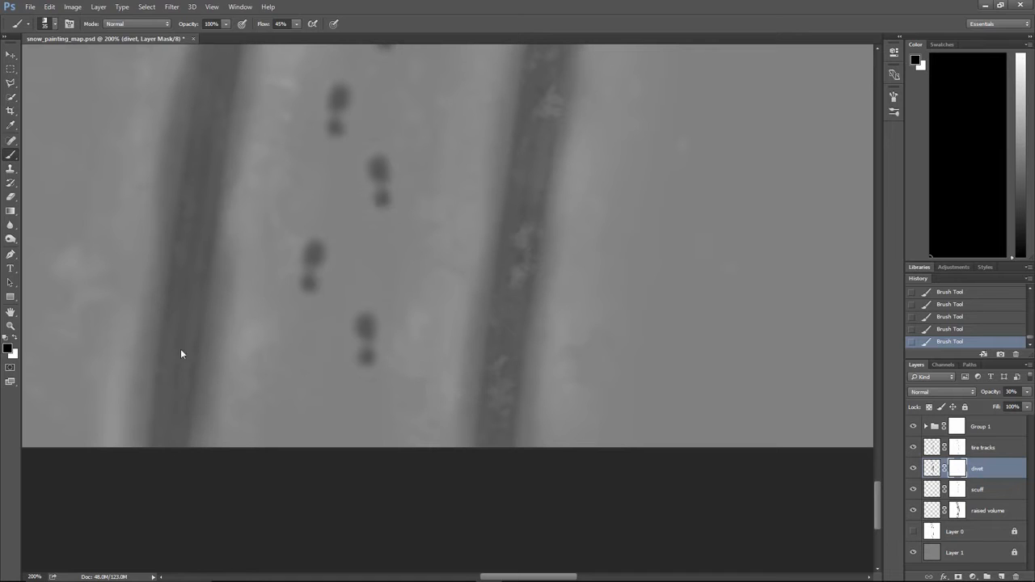
- Brush texture onto the divet mask along the left track, working from its lower end up to the middle section
left_click_drag(212, 130, 222, 345)
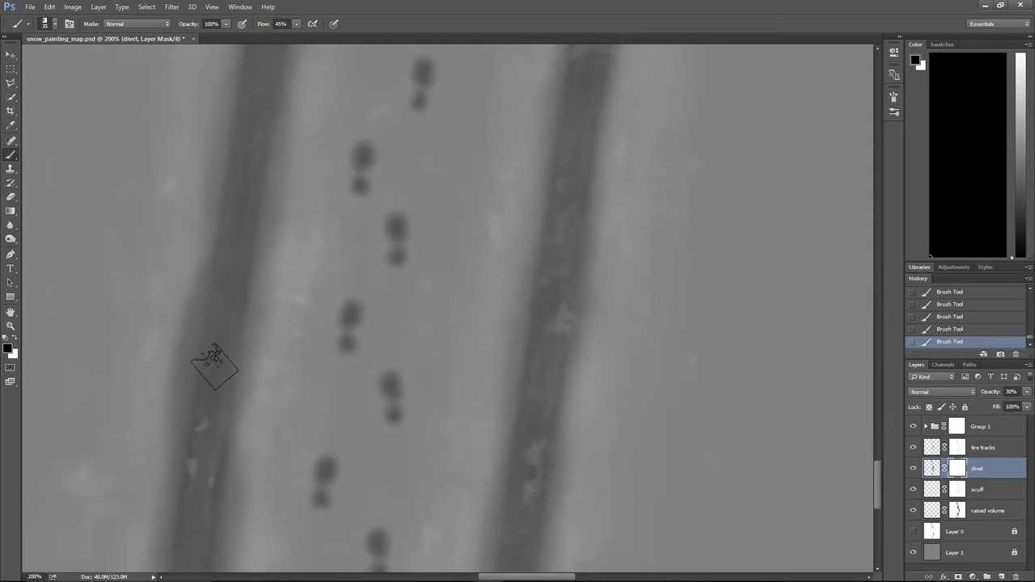
left_click_drag(269, 121, 237, 322)
left_click_drag(272, 140, 244, 393)
left_click_drag(270, 101, 249, 209)
left_click_drag(284, 85, 224, 316)
left_click_drag(256, 95, 231, 254)
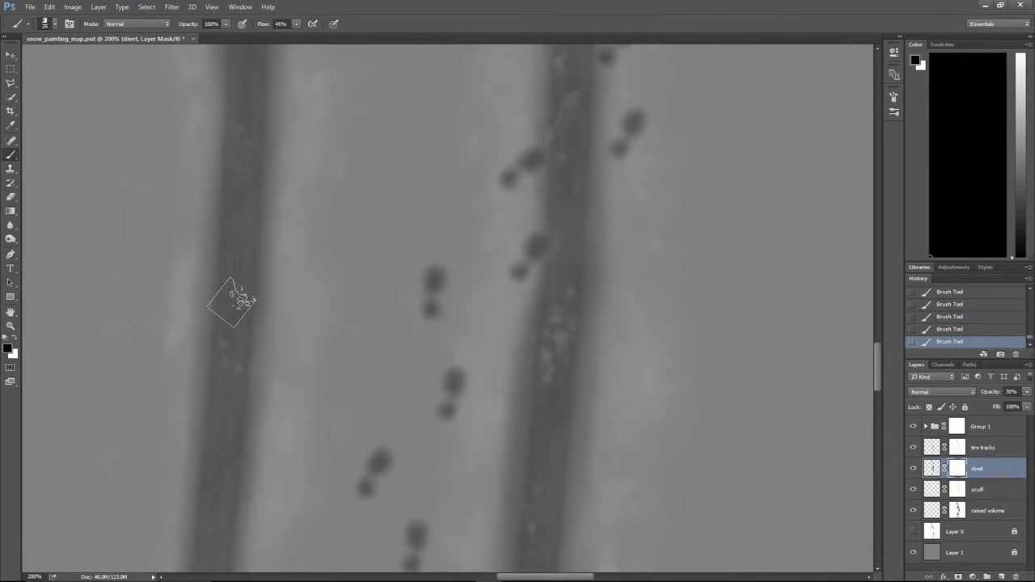
left_click_drag(258, 72, 278, 191)
- Save snow_painting_map.psd and quick-export the displacement map as a JPG, replacing the existing file
key("ctrl+minus")
key("ctrl+minus")
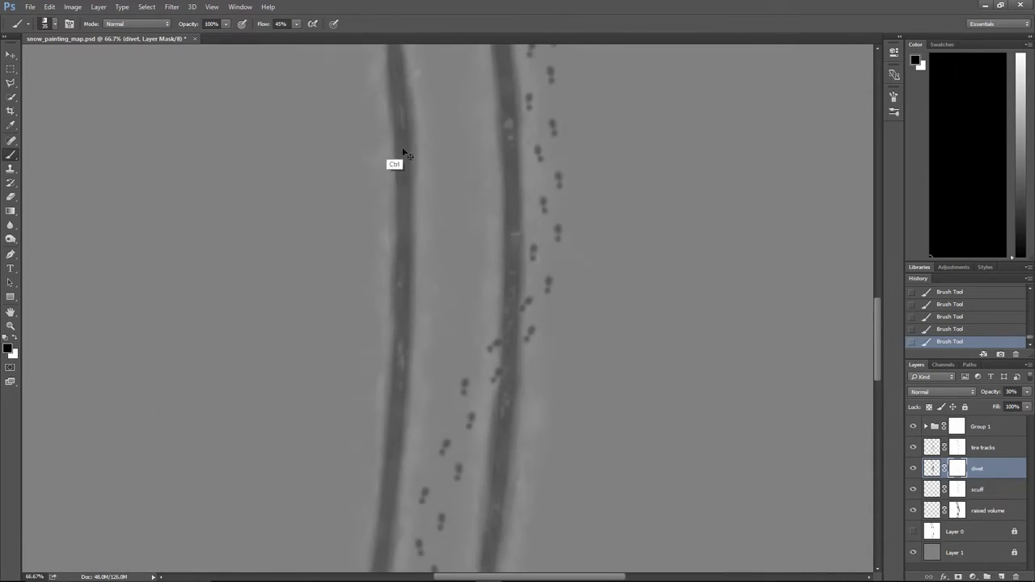
key("ctrl+minus")
key("ctrl+minus")
key("ctrl+minus")
key("ctrl+minus")
key("ctrl+s")
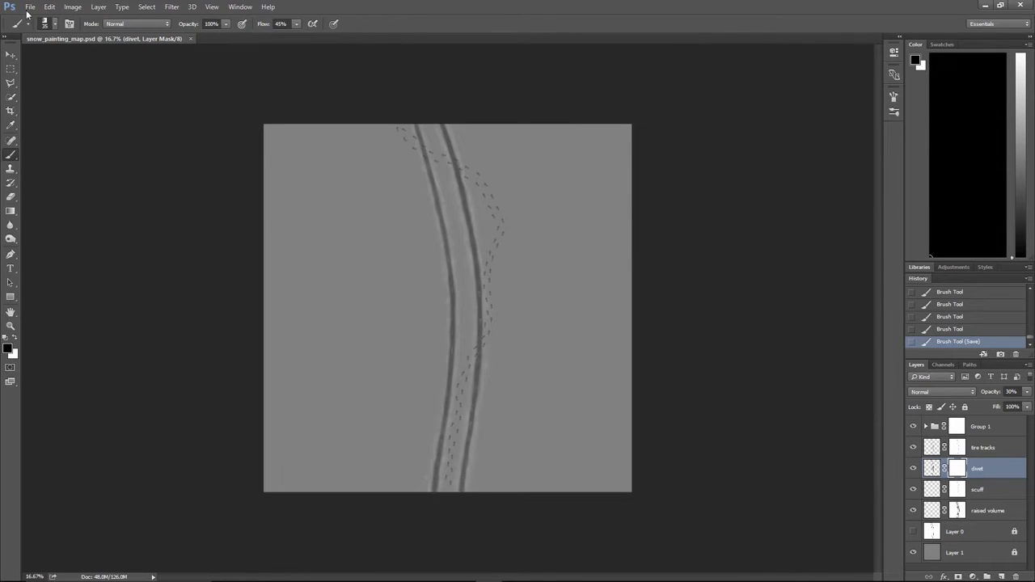
left_click(24, 7)
mouse_move(86, 159)
left_click(210, 161)
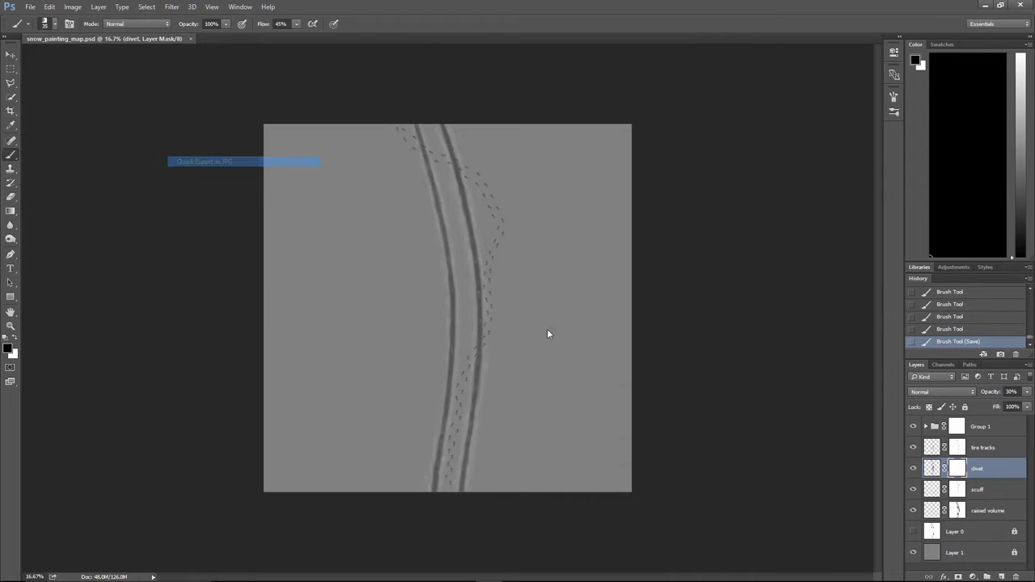
left_click(423, 272)
left_click(536, 296)
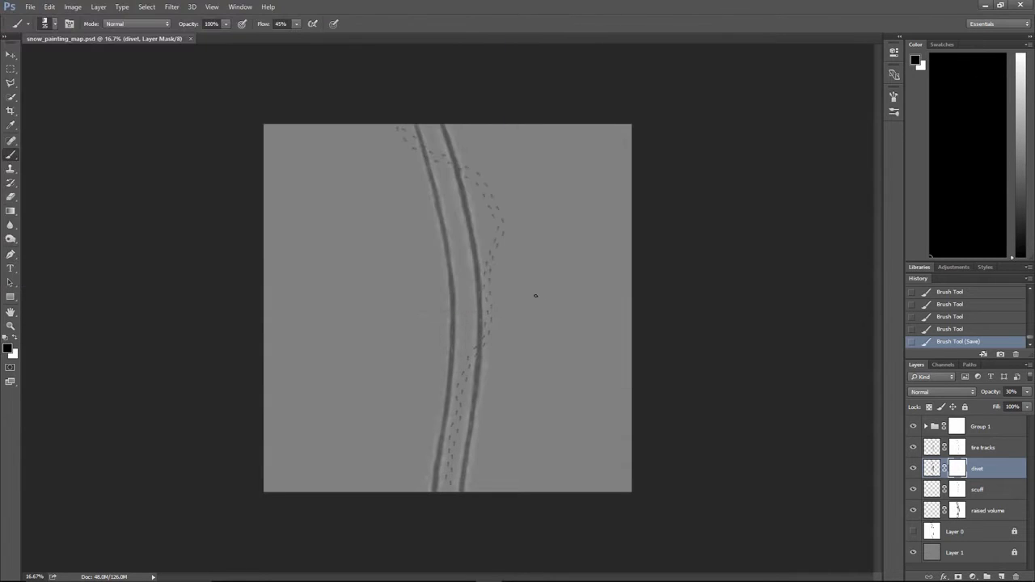
- Switch to Blender and inspect the displaced snow tracks from above and up close along the right rut
key("alt+Tab")
key("alt+Tab")
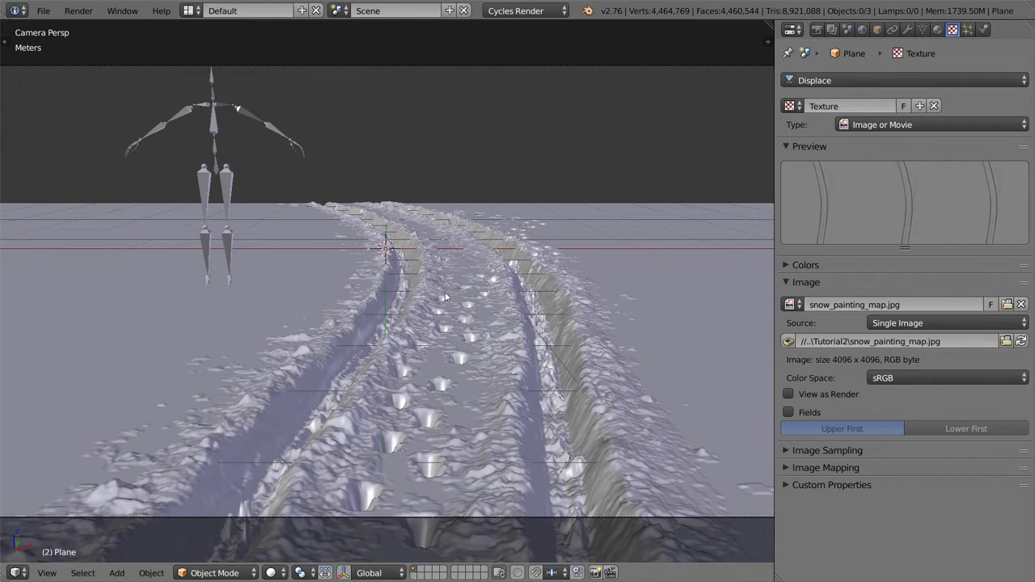
middle_click_drag(511, 298, 508, 335)
scroll(505, 301, "up", 3)
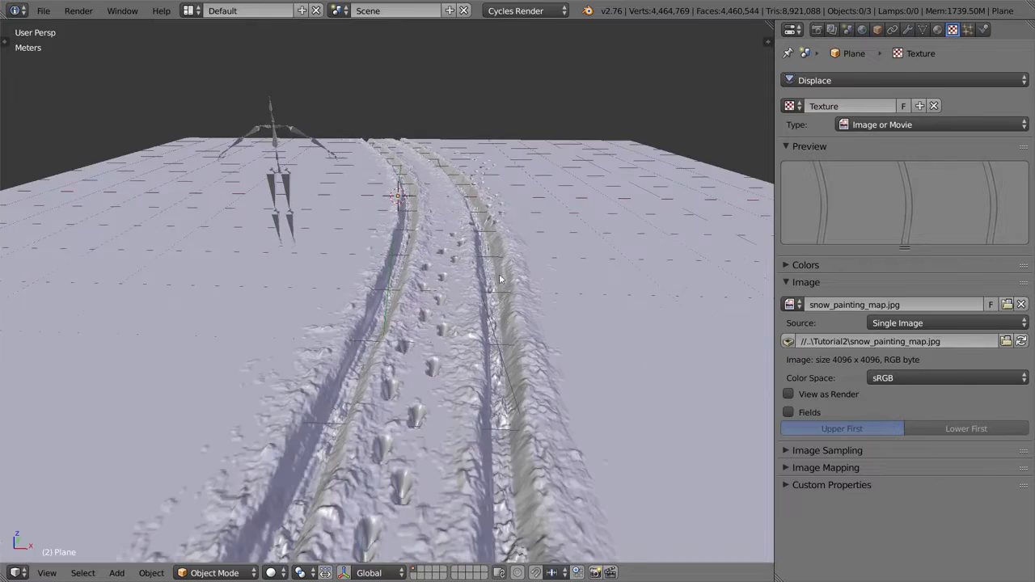
middle_click_drag(491, 296, 489, 191)
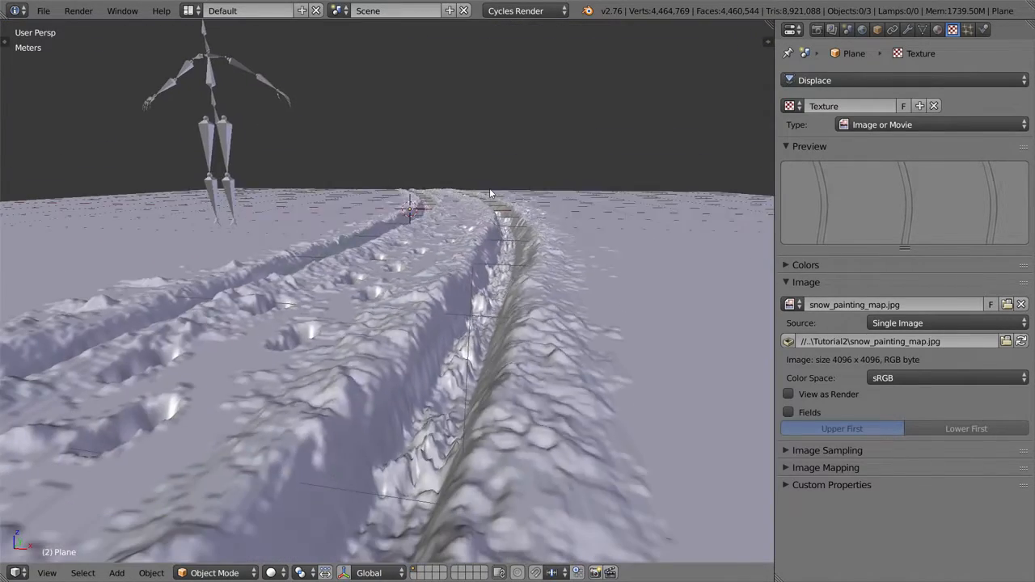
- Switch back to Photoshop and select the tire tracks layer mask for painting
key("alt+Tab")
left_click(420, 188)
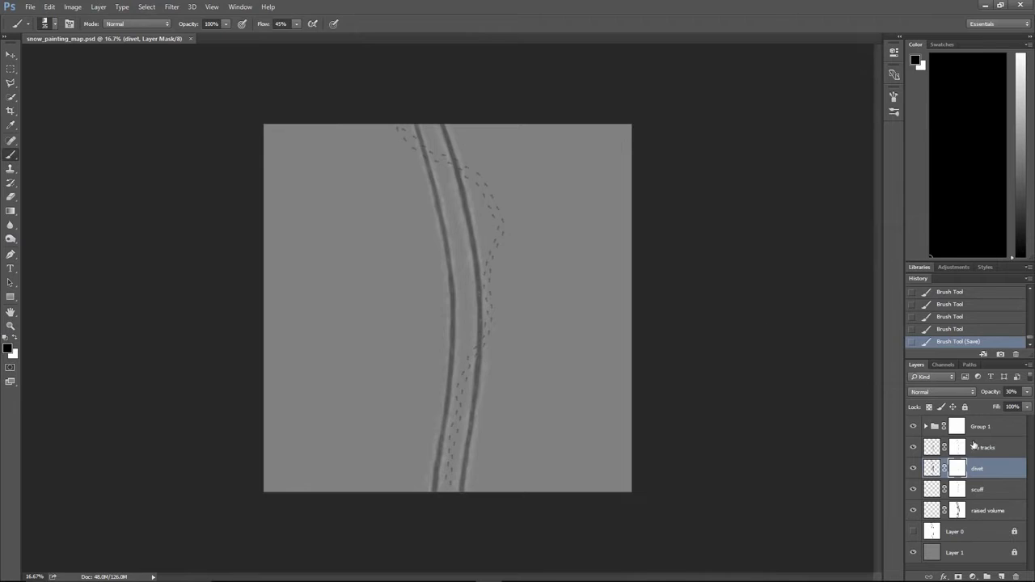
left_click(958, 428)
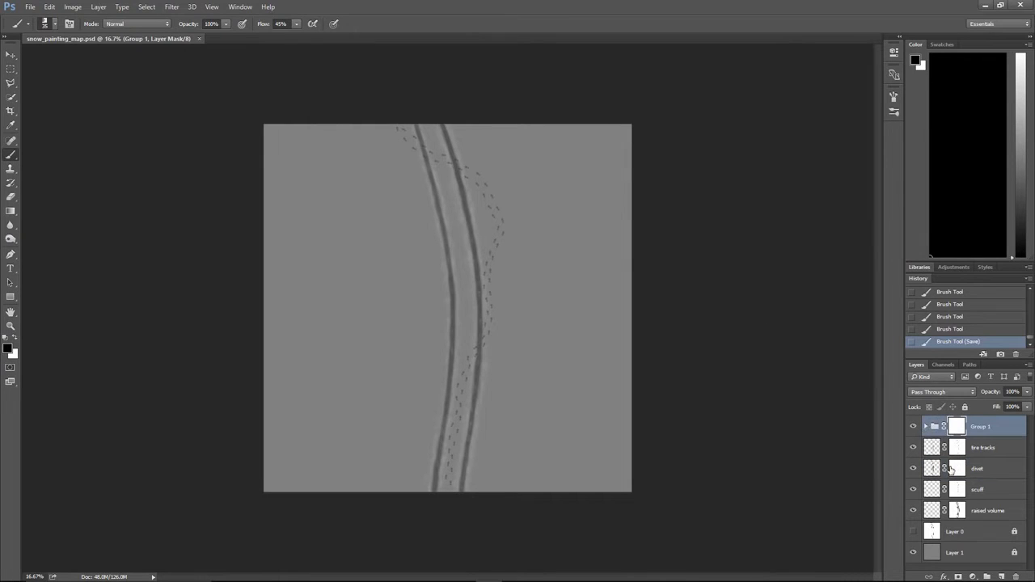
left_click(958, 510)
left_click(959, 489)
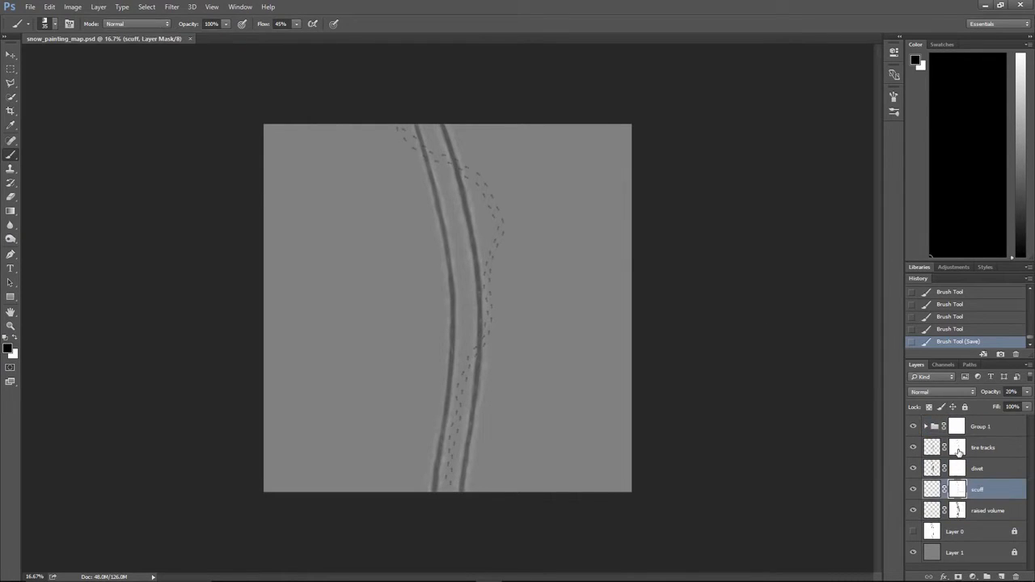
left_click(957, 447)
key("ctrl+plus")
key("ctrl+plus")
key("ctrl+plus")
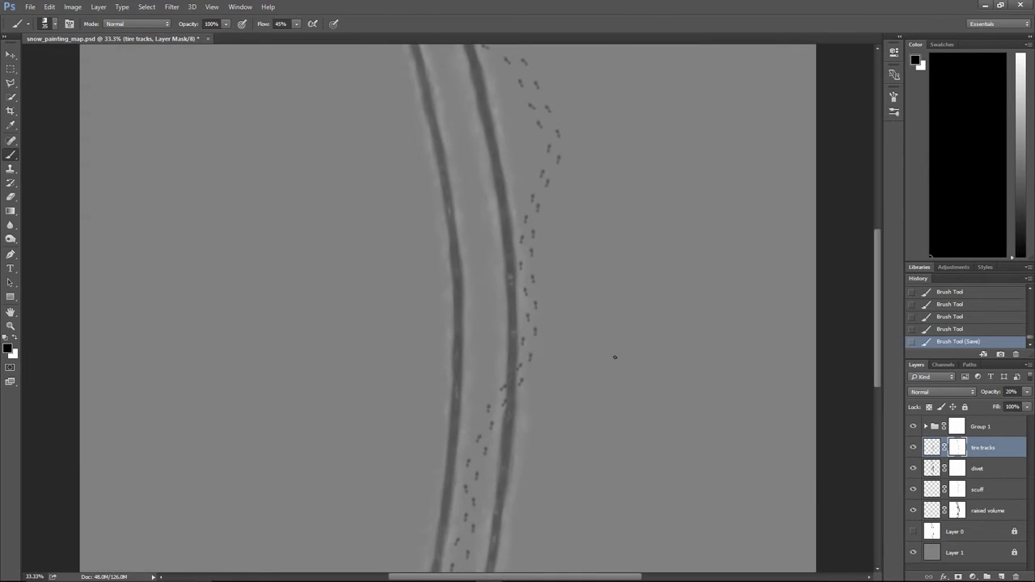
right_click(963, 451)
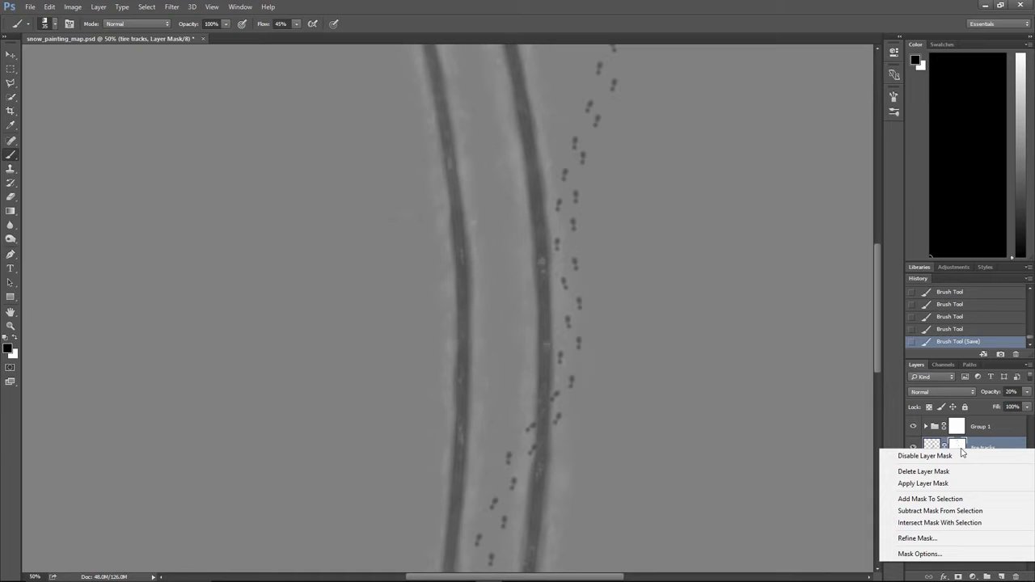
left_click(915, 554)
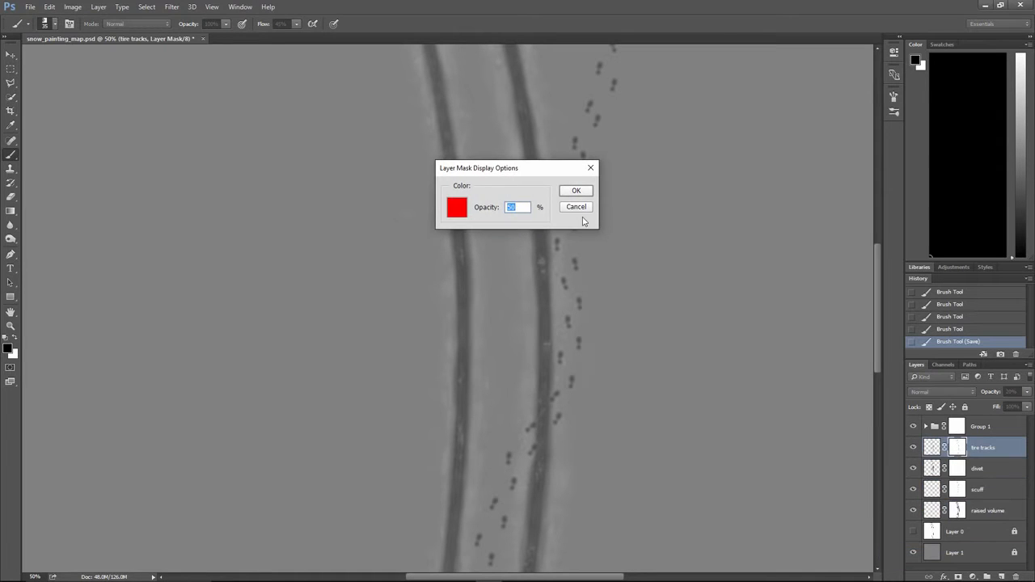
left_click(577, 207)
- Choose a round brush preset, reduce it to about the track's width, and make white the foreground color
key("ctrl+plus")
key("ctrl+plus")
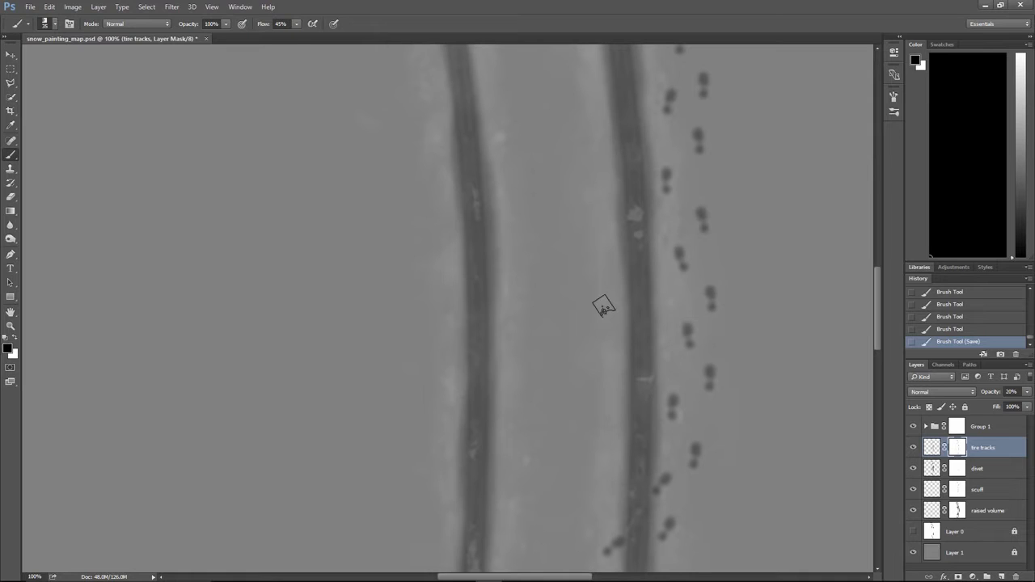
left_click(55, 24)
left_click(60, 180)
left_click(333, 252)
key("bracketleft")
key("bracketleft")
key("bracketleft")
key("bracketleft")
key("bracketleft")
key("bracketleft")
key("bracketleft")
key("bracketleft")
key("bracketleft")
key("bracketleft")
key("bracketleft")
key("bracketleft")
key("x")
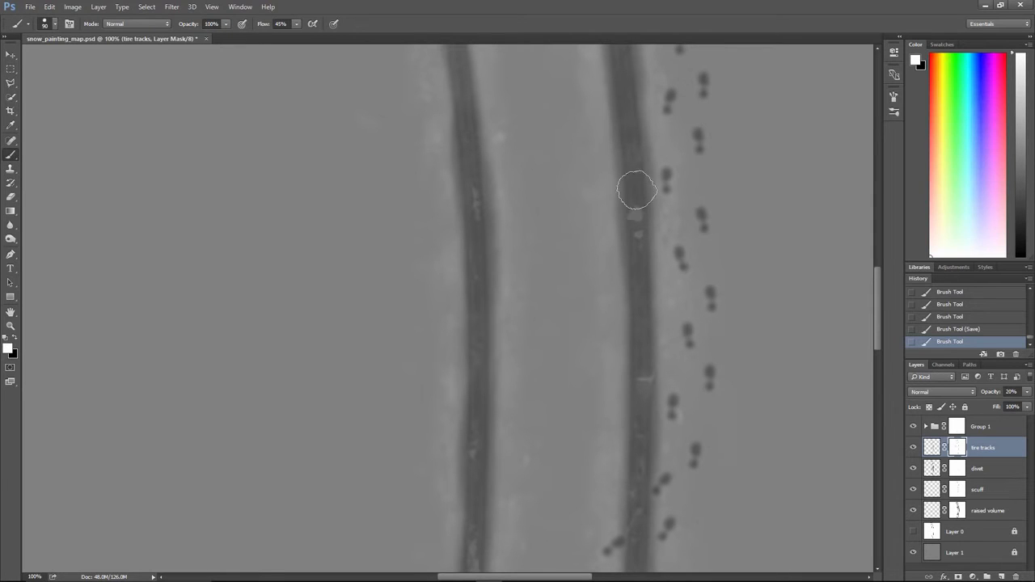
- Paint white on the divet mask over the textured patches in both tracks, working down from the middle section
key("ctrl+plus")
left_click_drag(658, 197, 411, 334)
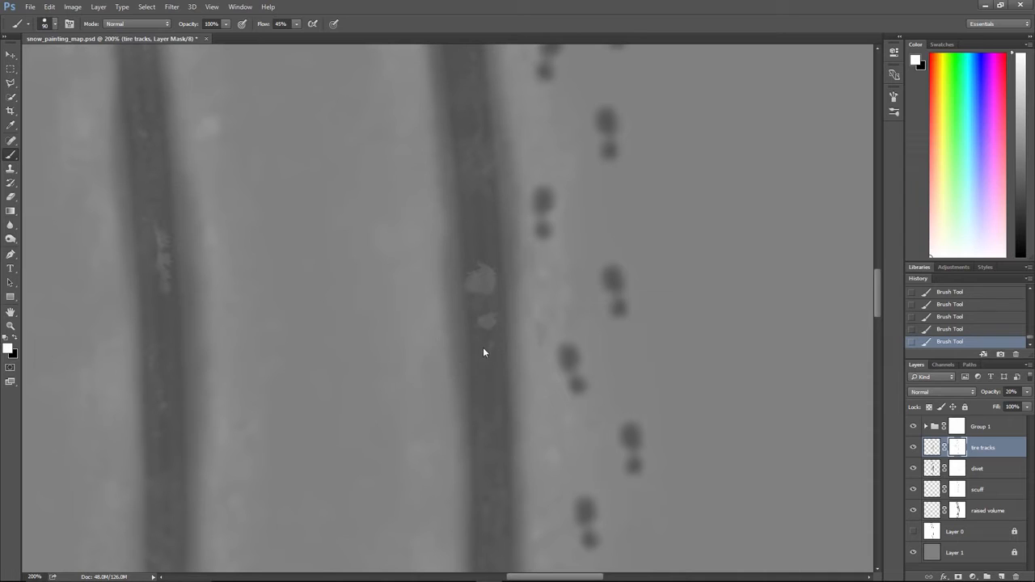
left_click(971, 473)
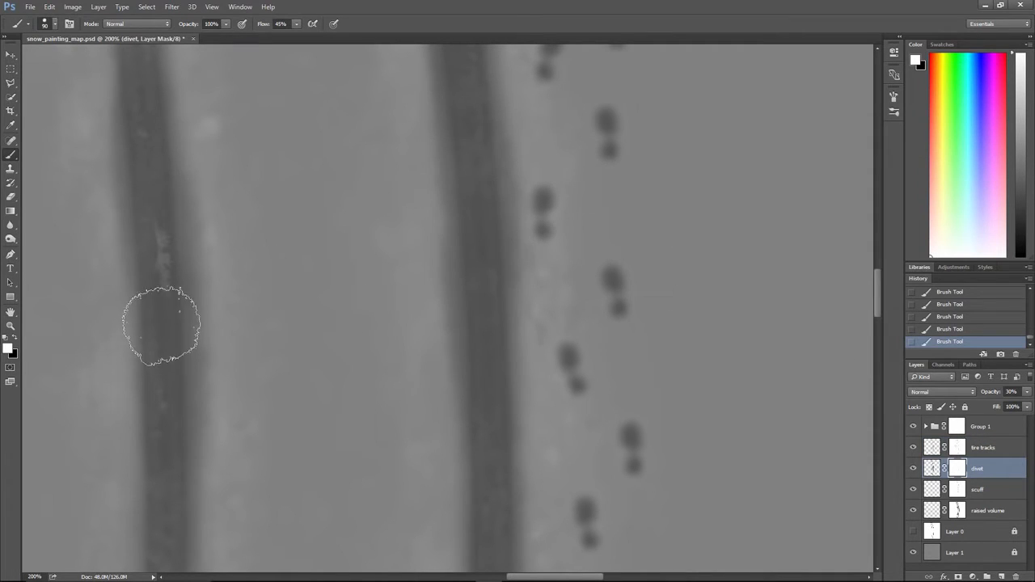
left_click_drag(441, 398, 494, 129)
left_click_drag(514, 418, 531, 213)
mouse_move(478, 397)
left_mouse_down()
mouse_move(671, 264)
mouse_move(691, 270)
left_mouse_up()
left_click_drag(381, 254, 373, 394)
left_click_drag(566, 312, 575, 183)
left_click_drag(737, 324, 658, 205)
mouse_move(560, 365)
left_mouse_down()
mouse_move(679, 183)
mouse_move(699, 170)
left_mouse_up()
left_click_drag(431, 263, 457, 215)
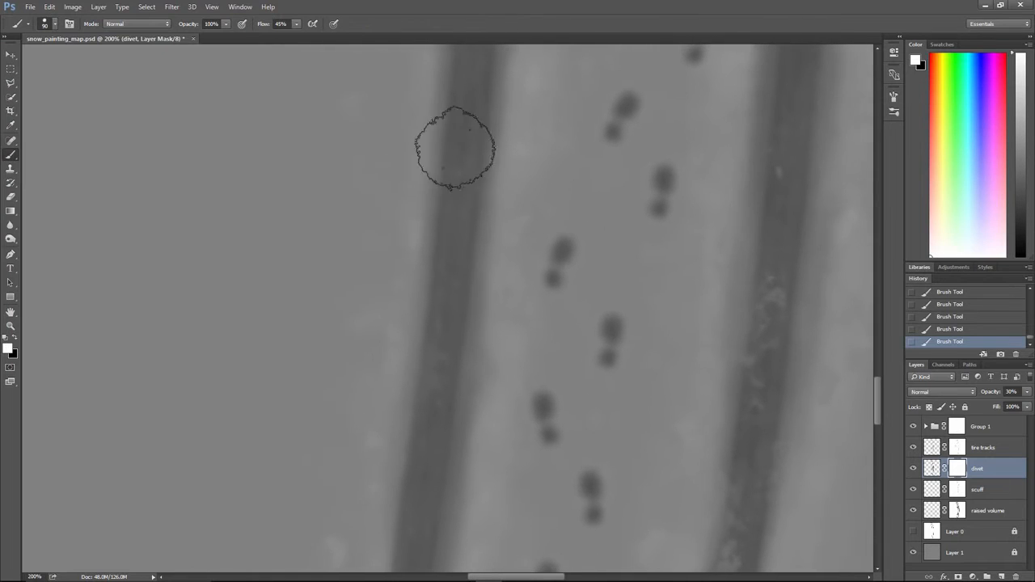
left_click_drag(715, 405, 644, 175)
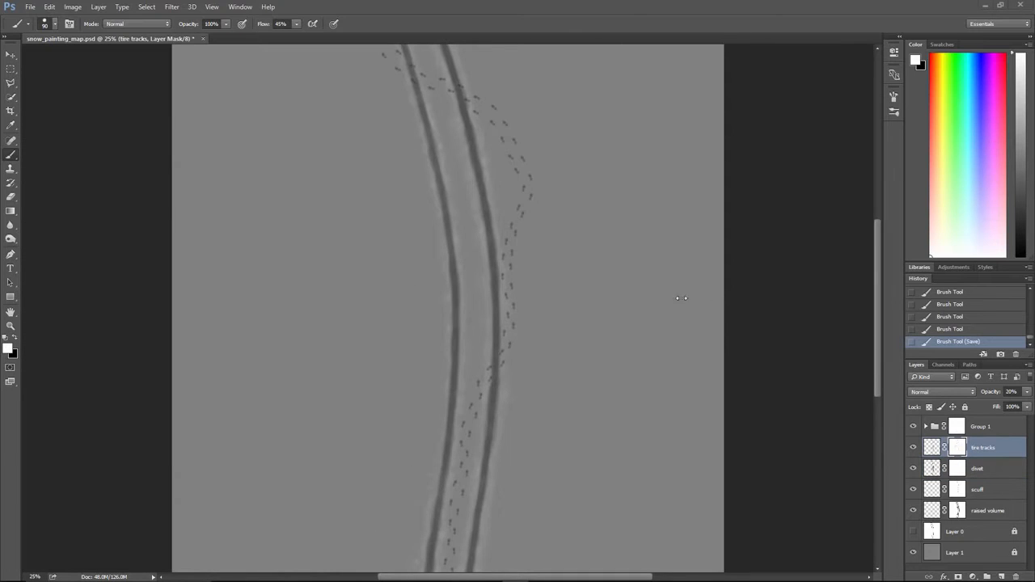
- Switch to Blender and examine the smoother tire tracks in a close perspective view and through the camera
scroll(658, 296, "up", 5)
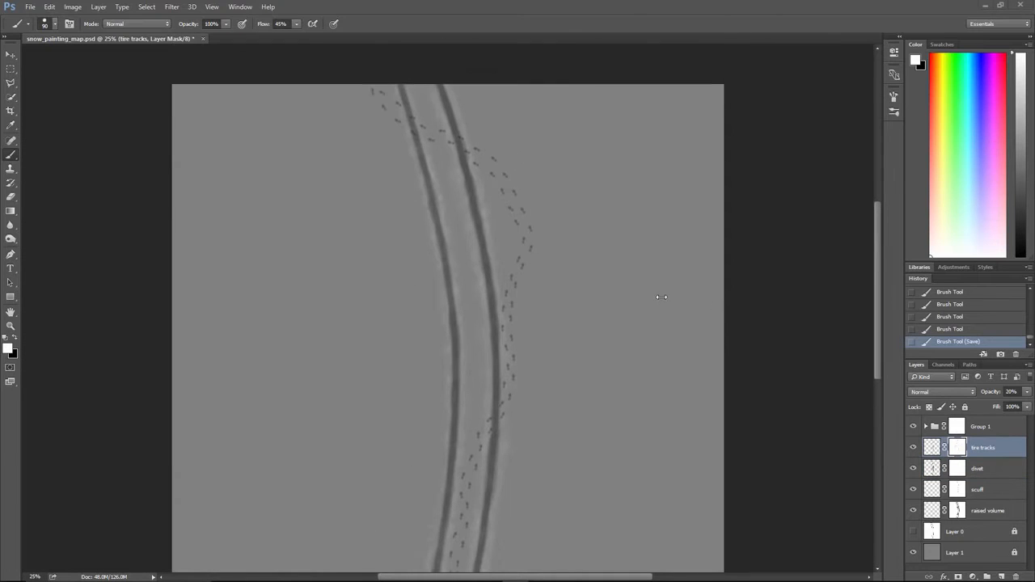
key("alt+Tab")
left_click(576, 166)
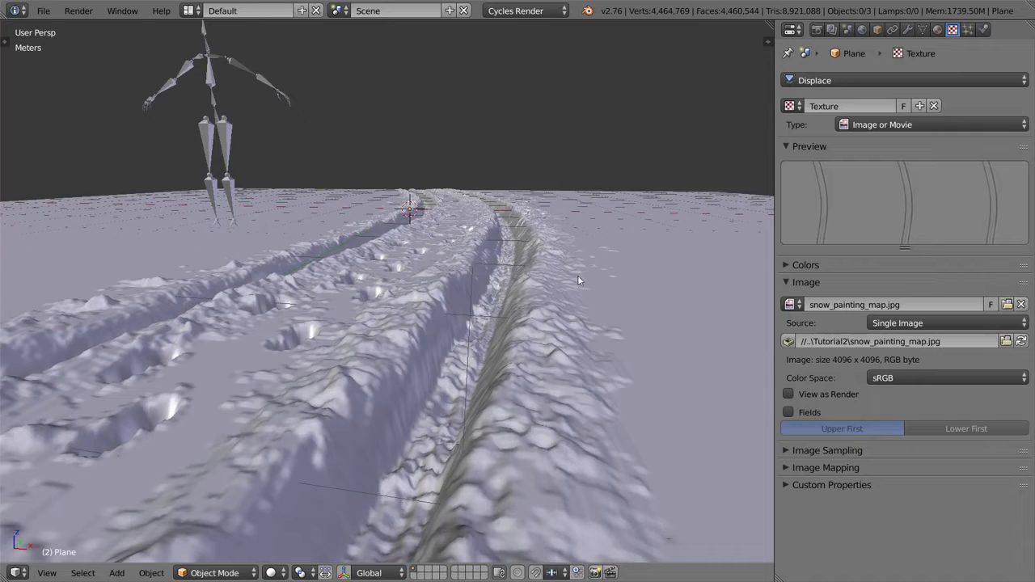
scroll(564, 311, "up", 2)
mouse_move(319, 299)
middle_mouse_down()
mouse_move(345, 311)
mouse_move(309, 285)
middle_mouse_up()
middle_click_drag(380, 296, 419, 320)
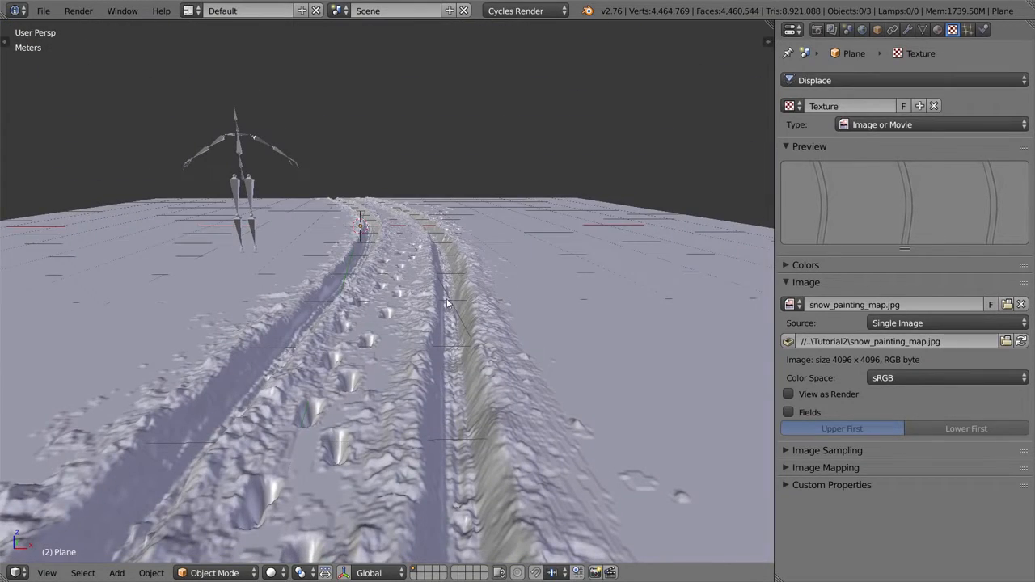
scroll(469, 390, "down", 3)
key("KP_0")
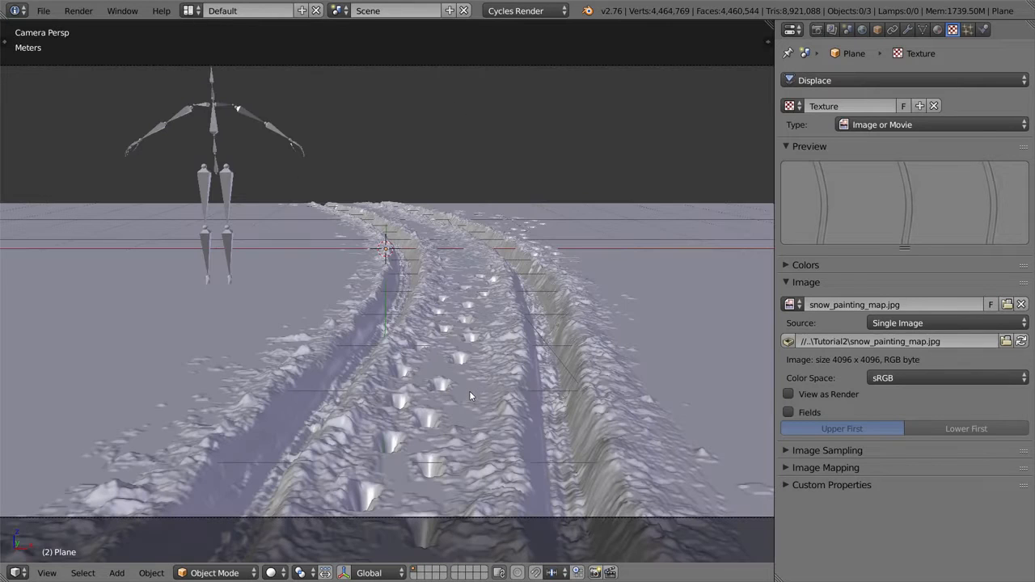
scroll(529, 351, "down", 2)
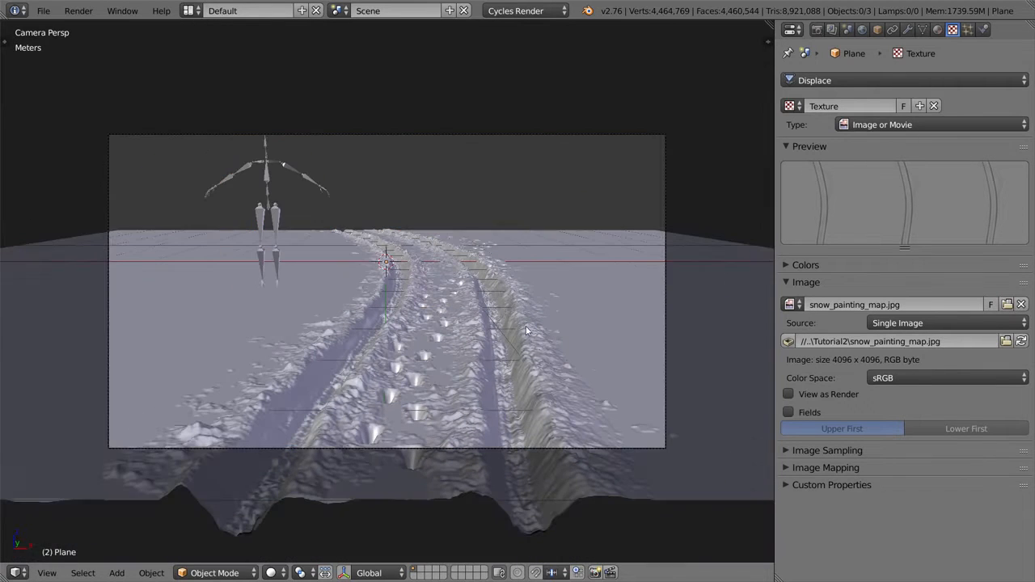
scroll(512, 394, "up", 1)
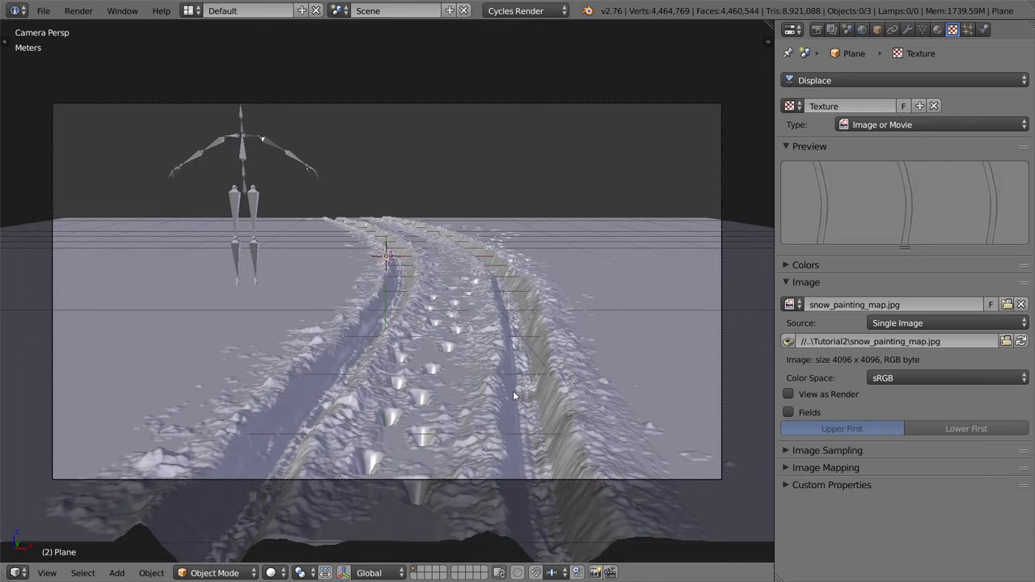
scroll(509, 393, "up", 3)
scroll(504, 391, "down", 5)
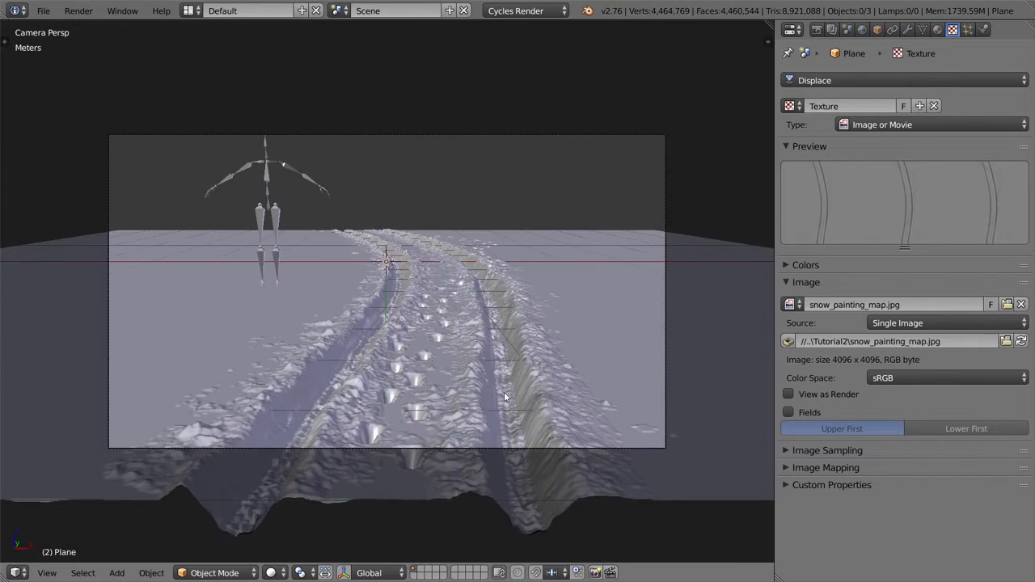
scroll(504, 394, "up", 5)
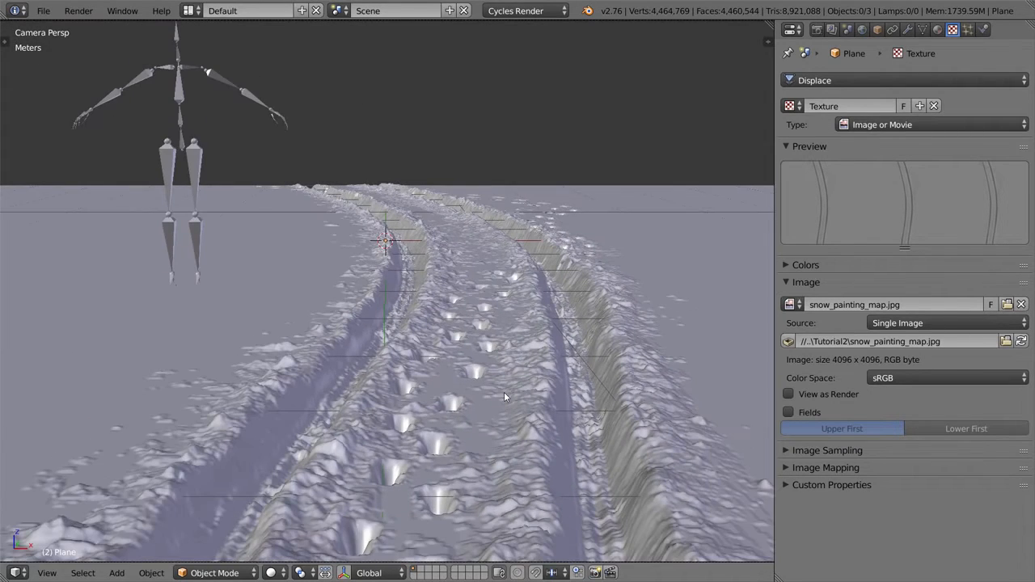
scroll(504, 391, "down", 3)
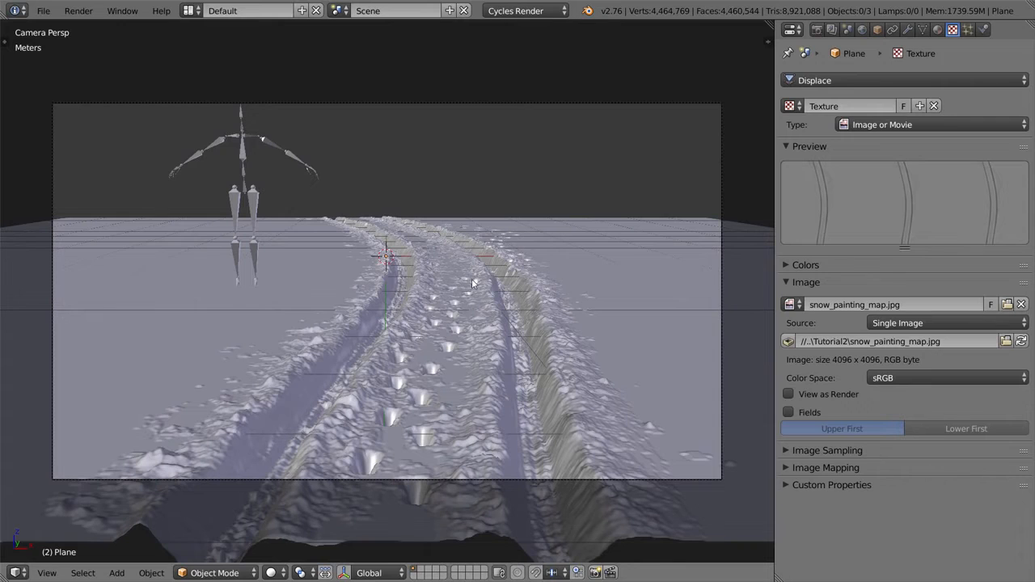
- Save the Blender scene over the existing file and undo the last move of the snow plane
key("ctrl+s")
left_click(473, 280)
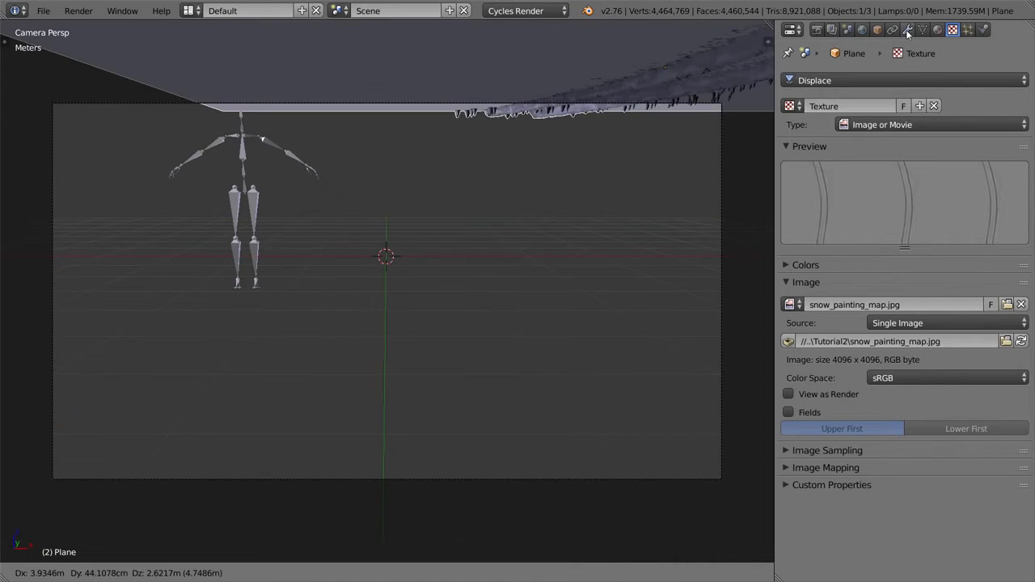
left_click(906, 31)
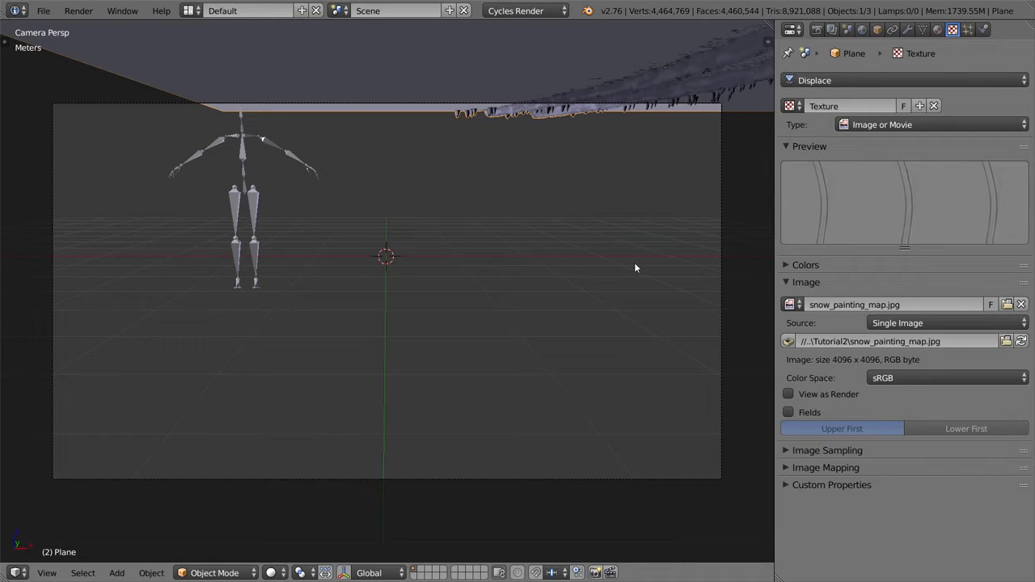
key("ctrl+z")
scroll(635, 267, "down", 1)
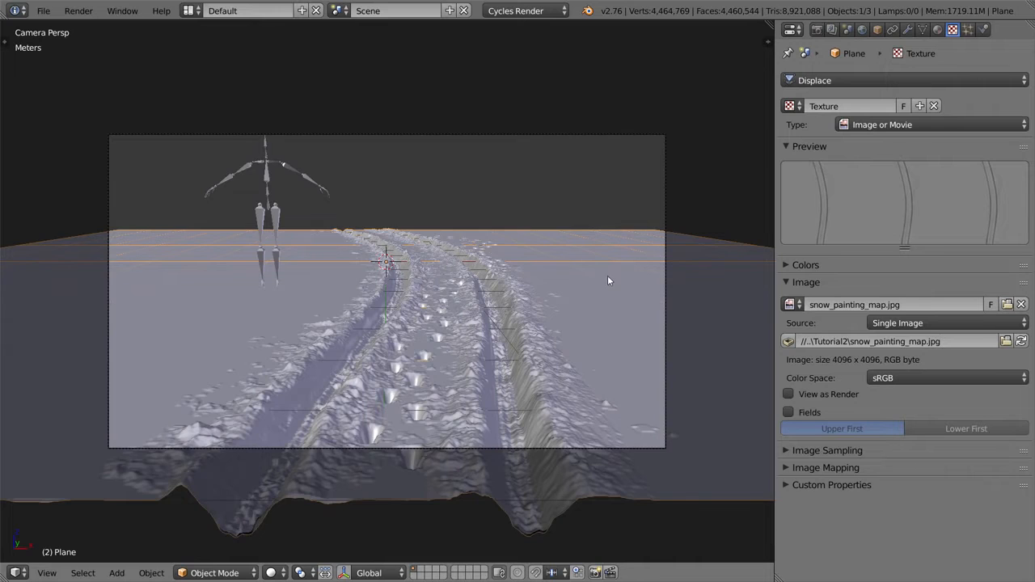
scroll(651, 247, "up", 2)
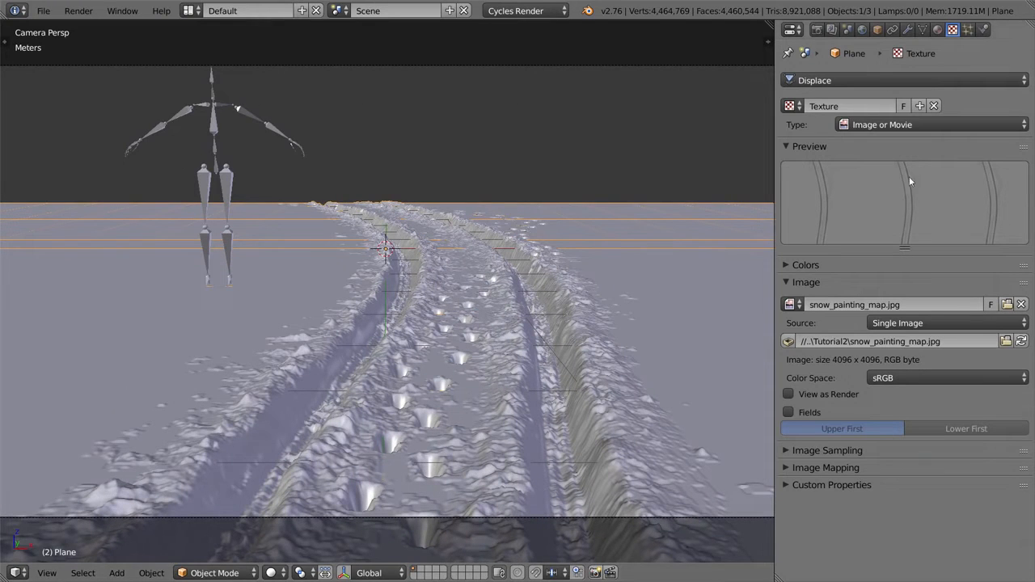
- Set the plane's Subsurf modifier to 2 view subdivisions and 5 render subdivisions
left_click(906, 30)
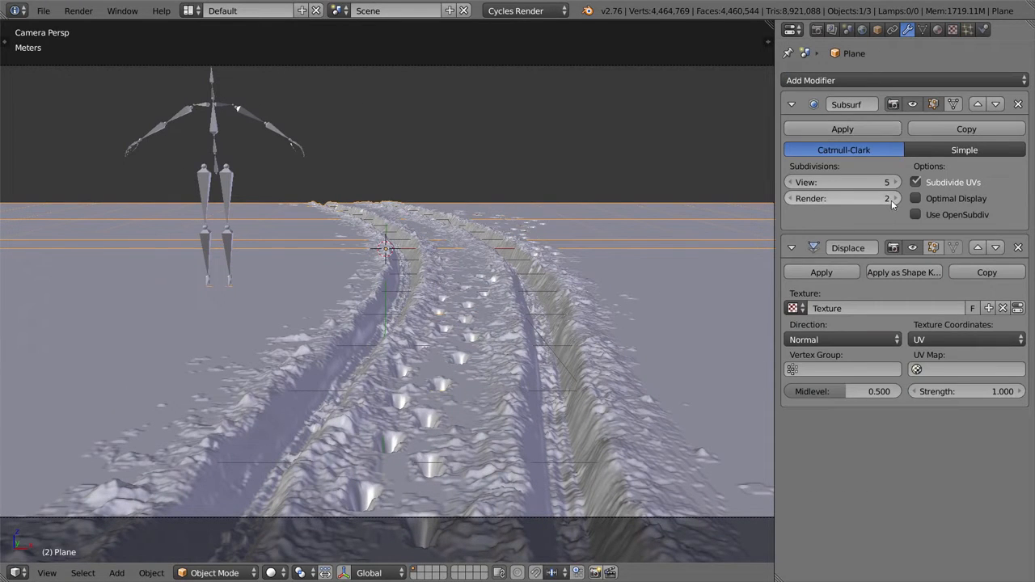
left_click(790, 182)
left_click(791, 183)
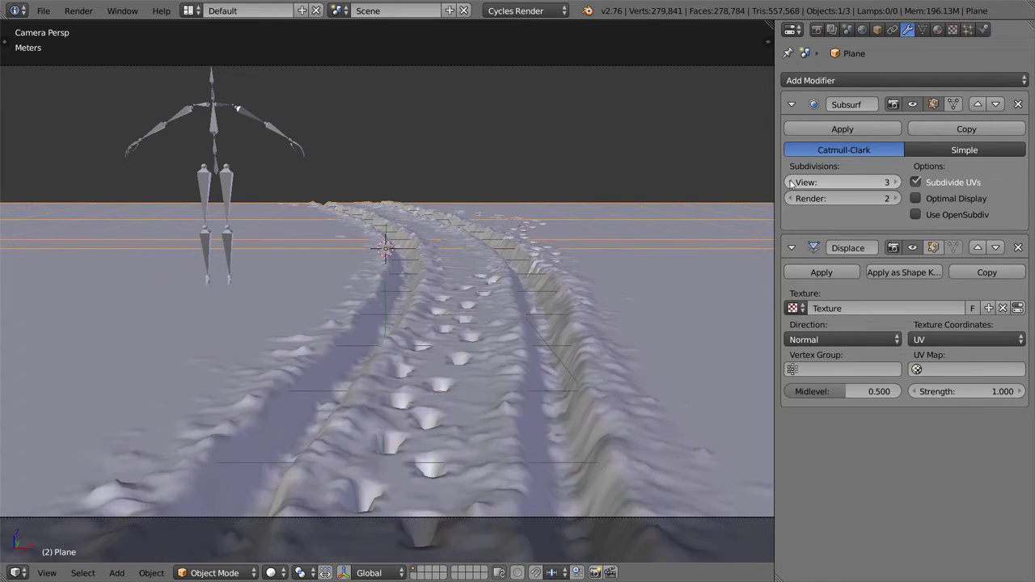
left_click(791, 183)
left_click(895, 199)
left_click(895, 199)
left_click(895, 199)
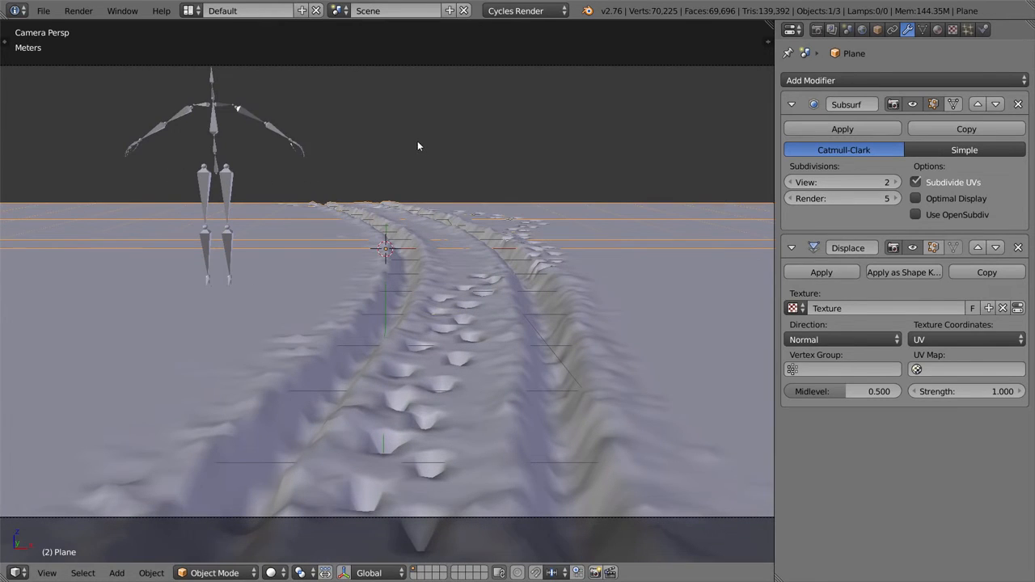
- Save the scene over the existing Blender file
key("ctrl+s")
left_click(423, 143)
scroll(635, 245, "down", 2)
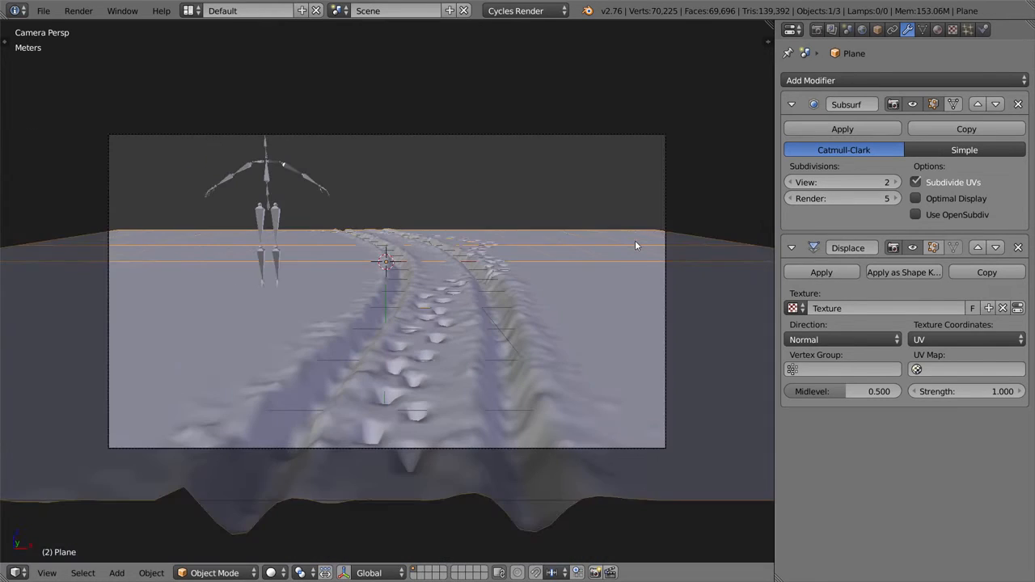
- Switch the snow plane to Sculpt Mode, size the brush to 76 px and sculpt faint bumps on the open snow
left_click(210, 571)
left_click(222, 523)
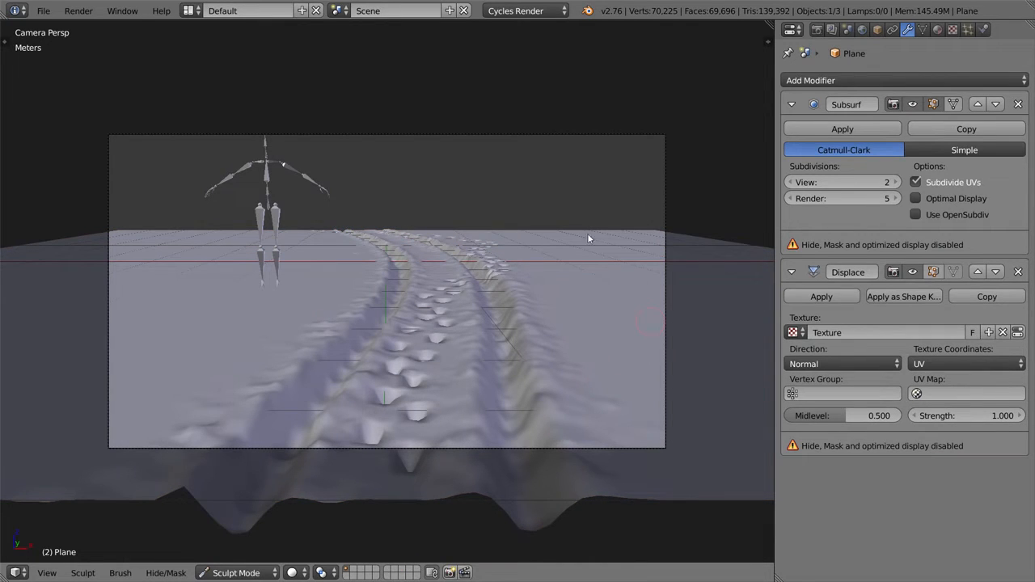
middle_click_drag(622, 230, 518, 226)
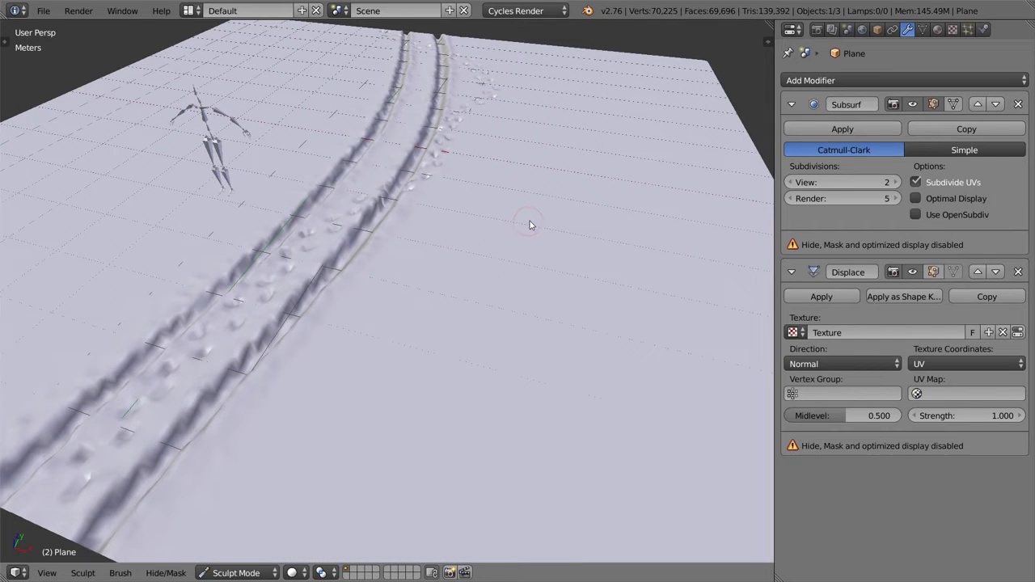
key("f")
left_click(560, 228)
left_click(513, 171)
- Split the 3D view into two side-by-side views, with one looking through the camera
left_click_drag(762, 47, 374, 81)
key("KP_0")
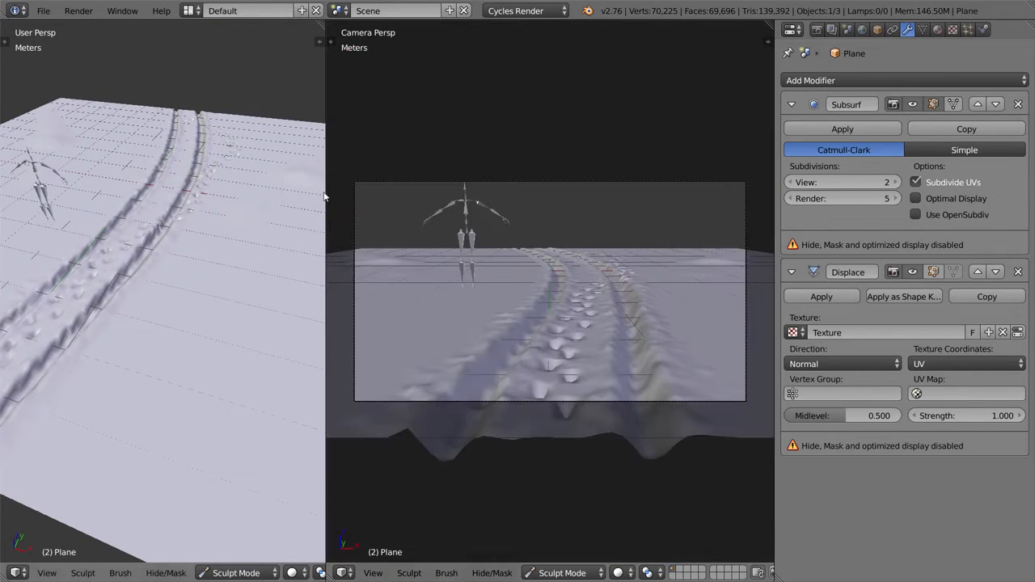
left_click_drag(325, 185, 349, 185)
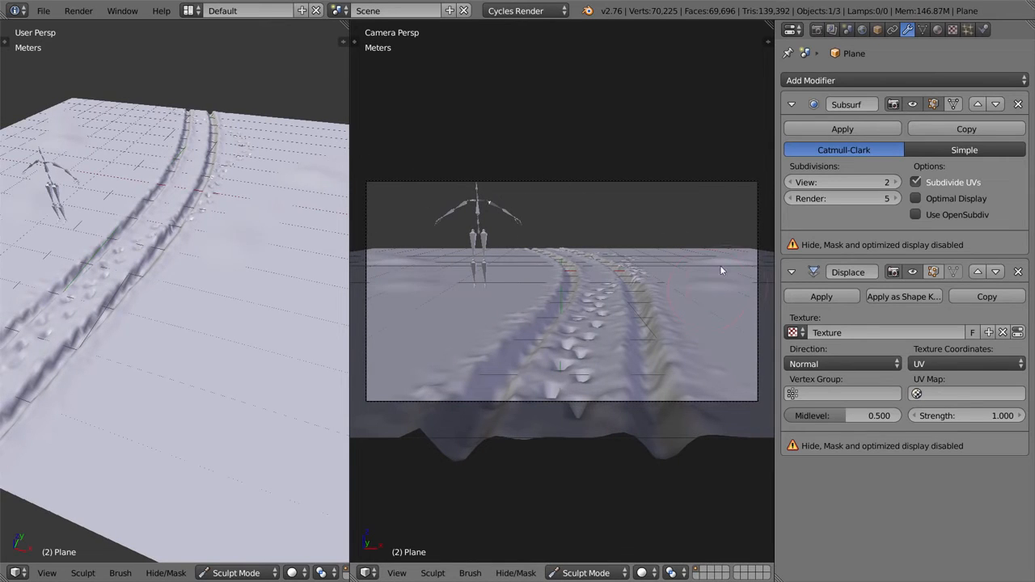
- Turn off X mirroring in the sculpt brush's symmetry settings
key("t")
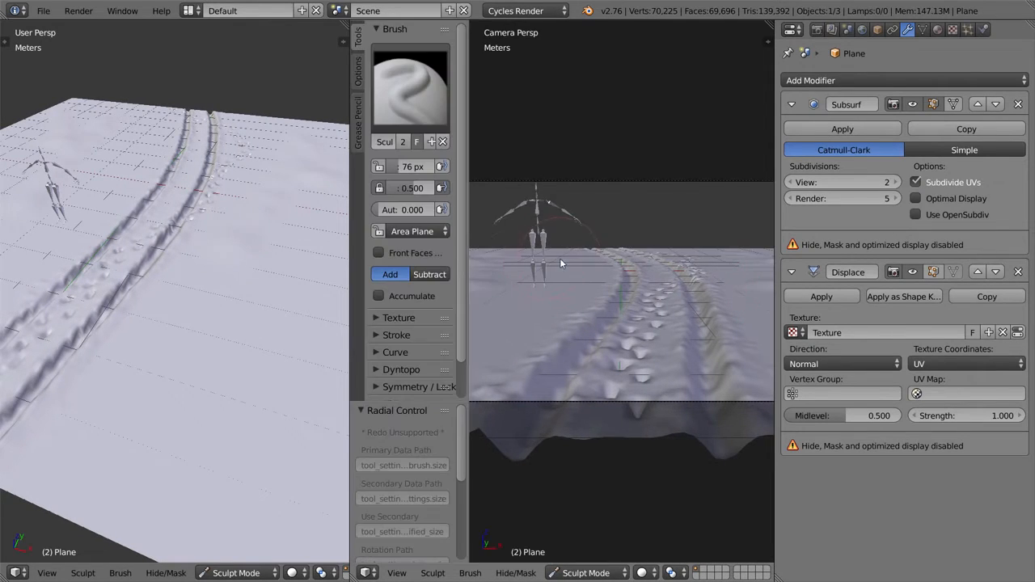
scroll(455, 255, "down", 2)
left_click(413, 347)
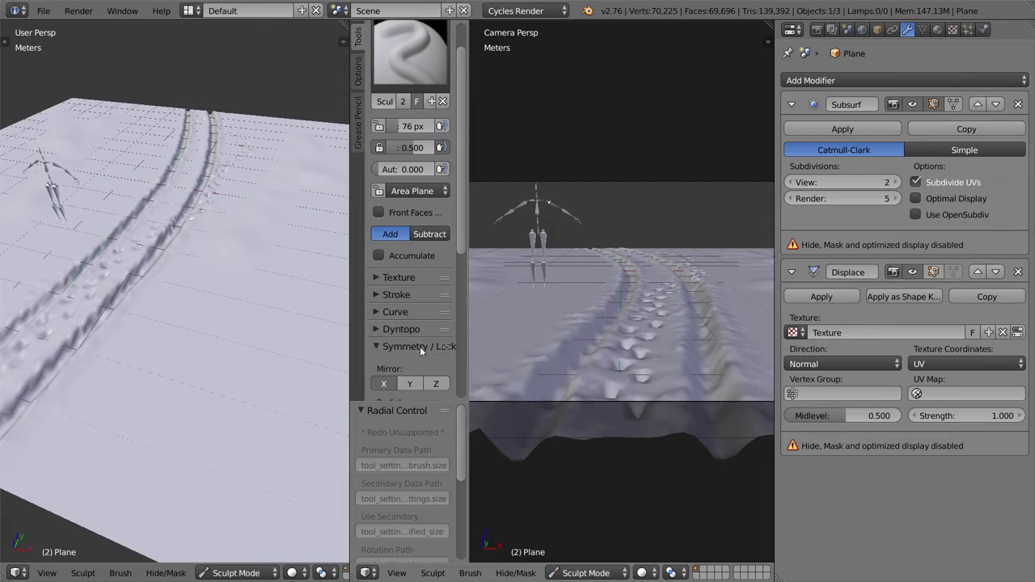
key("t")
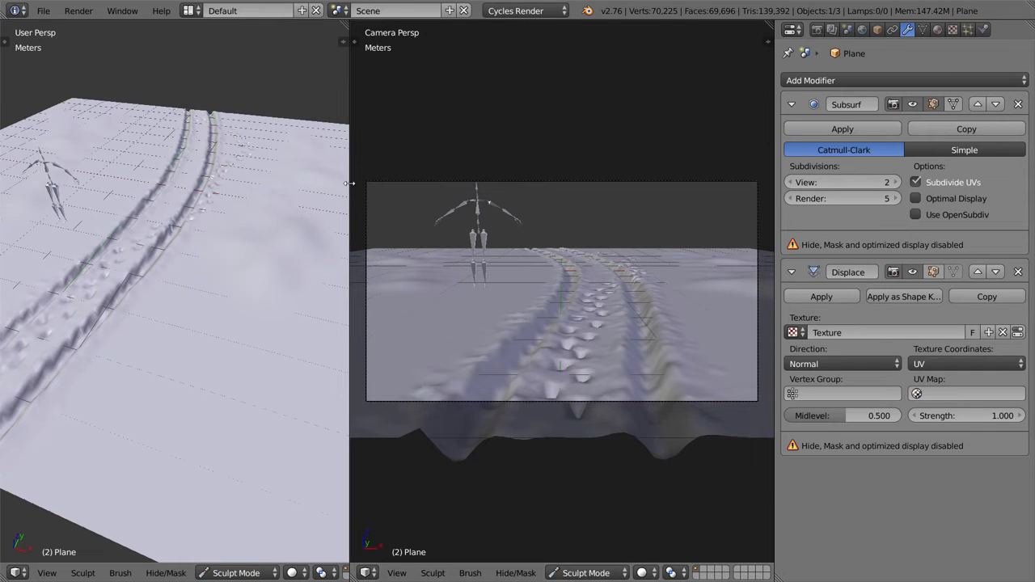
- Replace the side-by-side split with two stacked 3D views, the lower one looking through the camera
left_click_drag(349, 181, 472, 169)
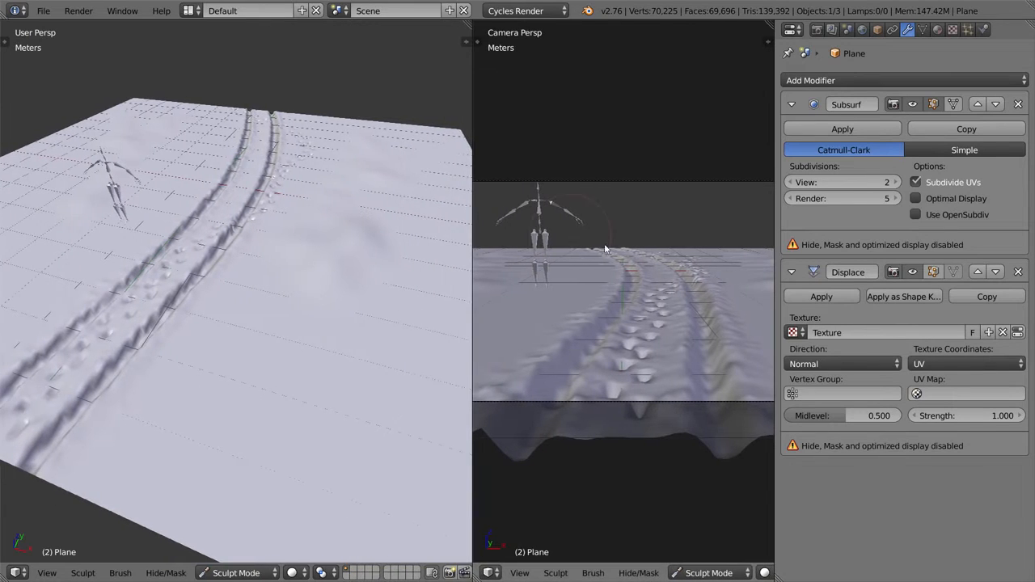
left_click_drag(468, 22, 509, 48)
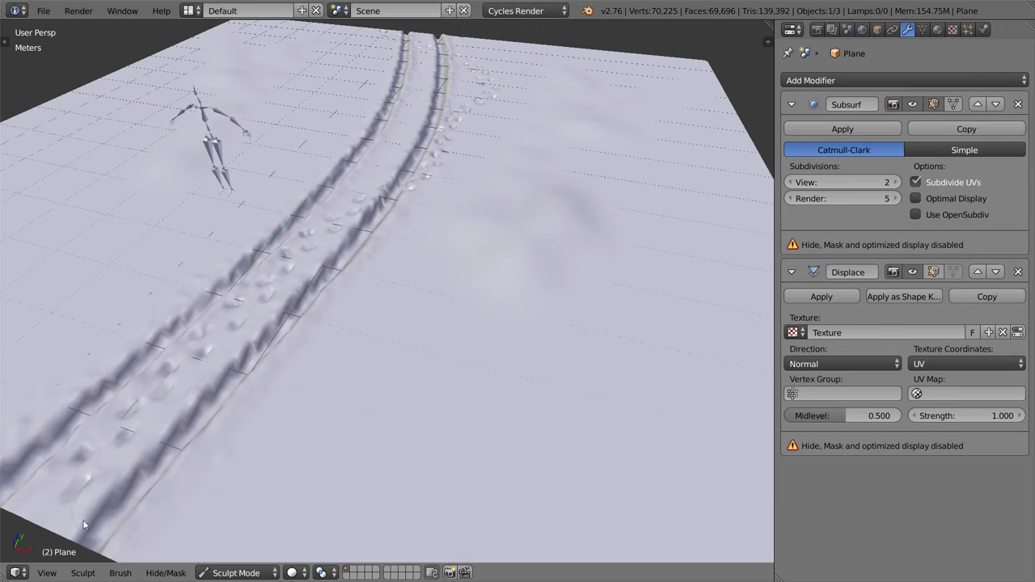
left_click_drag(11, 576, 97, 325)
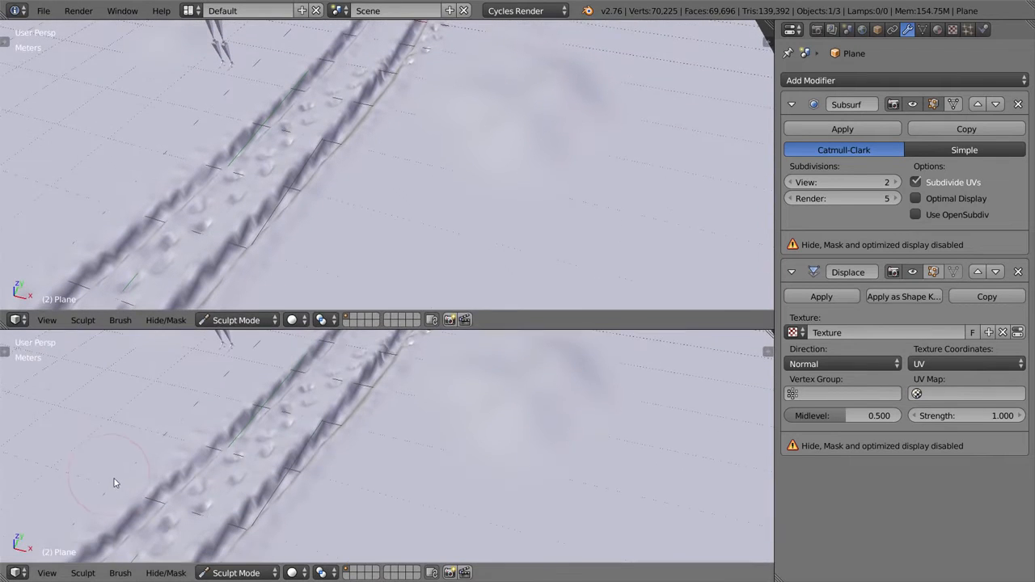
key("KP_0")
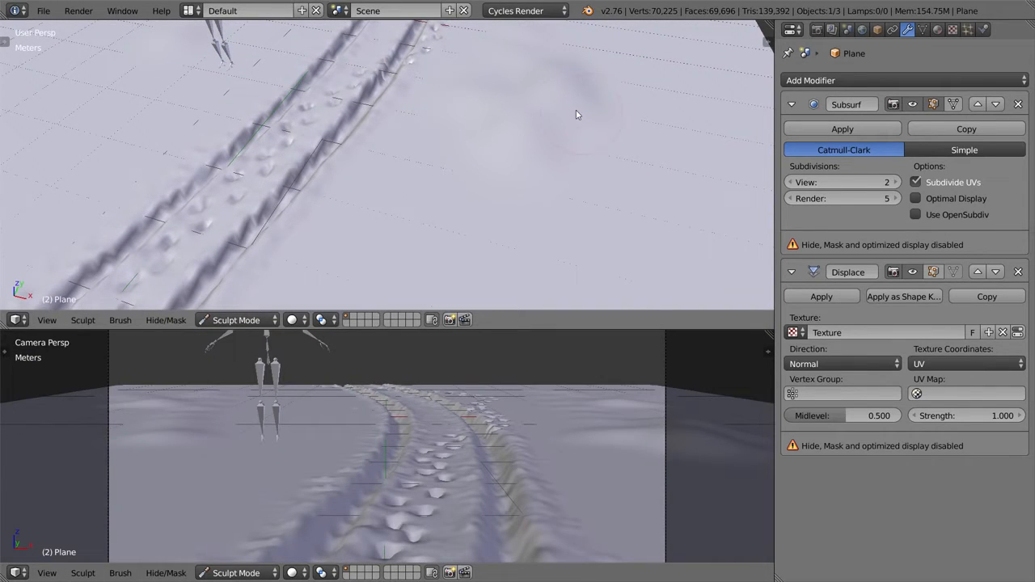
- Enlarge the sculpt brush to 99 px and raise soft mounds on the snow beyond the footprints
scroll(547, 171, "down", 3)
middle_click_drag(555, 159, 517, 199)
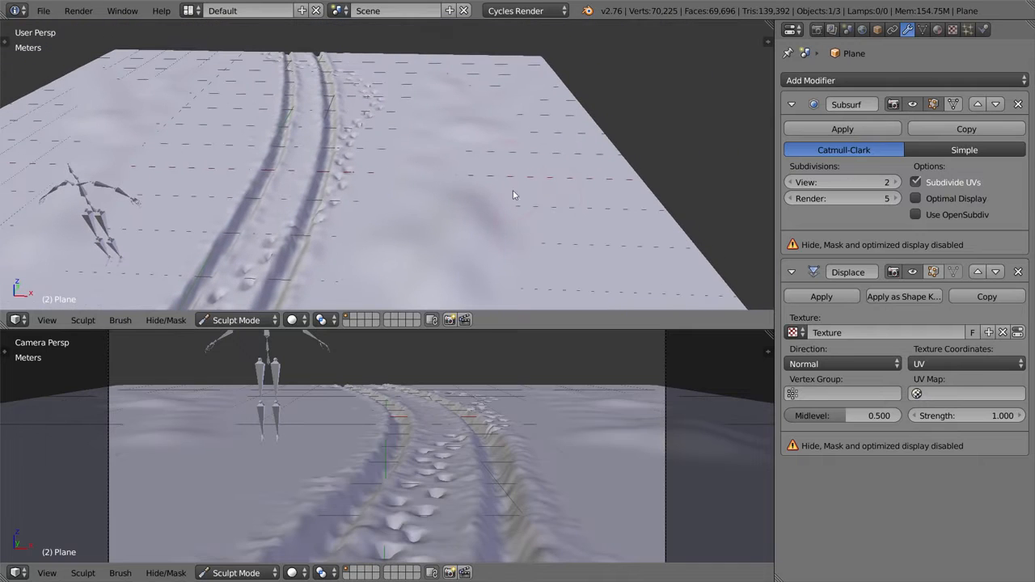
key("e")
key("e")
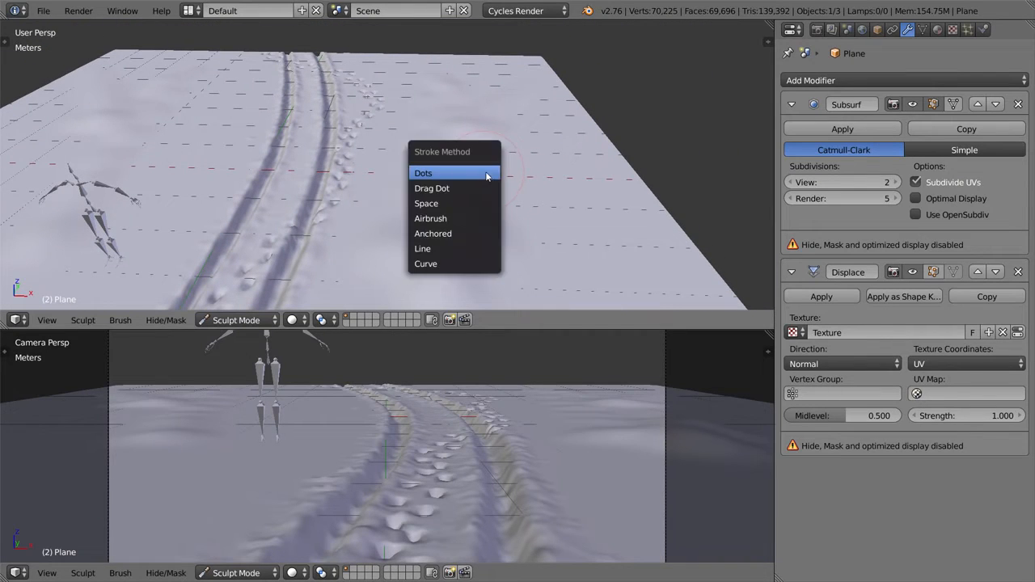
key("f")
left_click(503, 177)
mouse_move(473, 175)
left_mouse_down()
mouse_move(440, 186)
mouse_move(521, 172)
left_mouse_up()
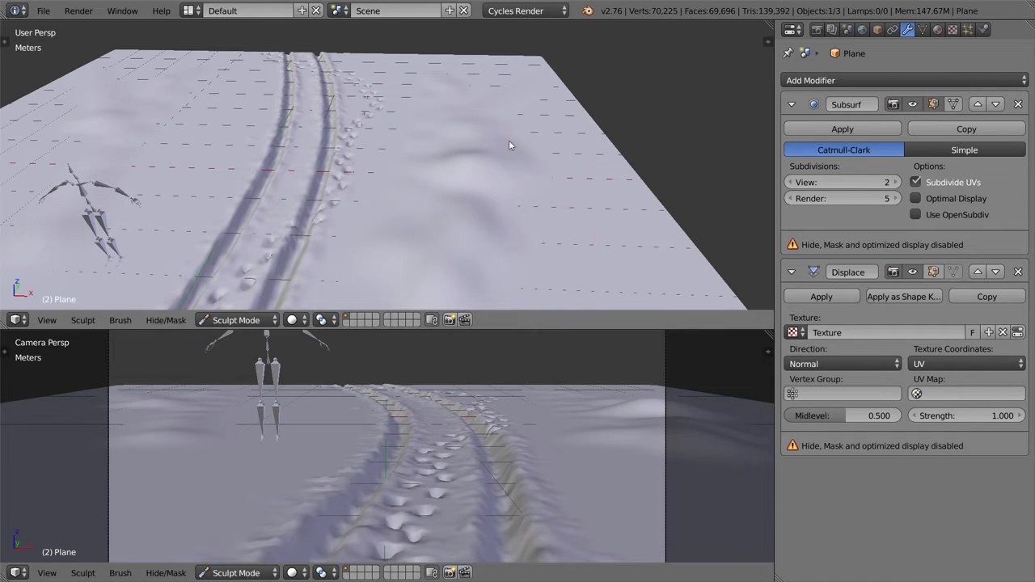
- Sculpt larger mounds on the footprint side toward the plane's far edge, undoing one unwanted stroke
middle_click_drag(474, 114, 412, 171)
left_click_drag(453, 157, 495, 154)
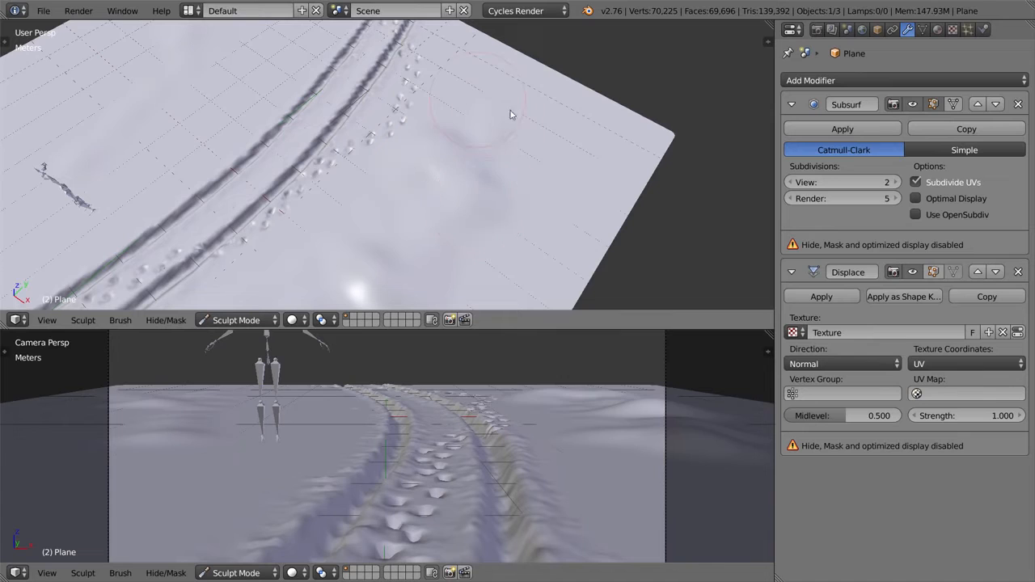
key("e")
left_click_drag(517, 154, 570, 163)
key("ctrl+z")
left_click_drag(493, 90, 507, 191)
middle_click_drag(547, 172, 610, 77)
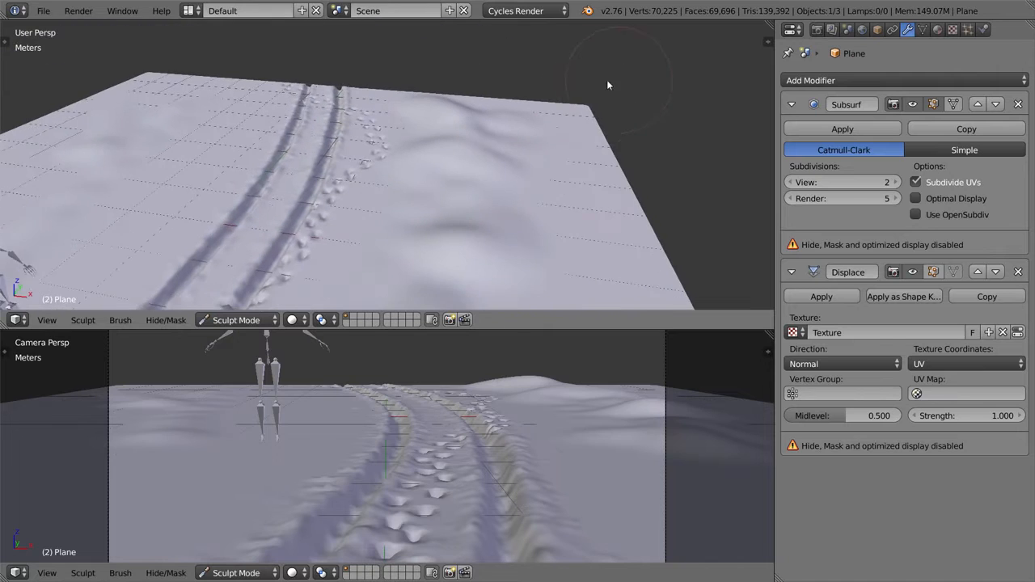
- Check the brush settings and keep shaping gentle mounds along the footprint side of the tracks
key("t")
scroll(105, 69, "down", 4)
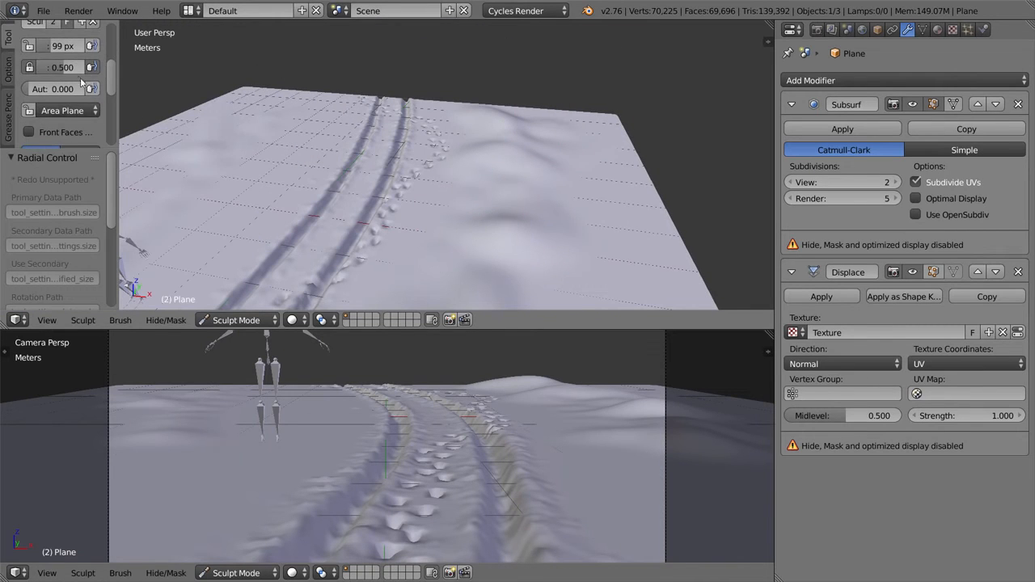
key("t")
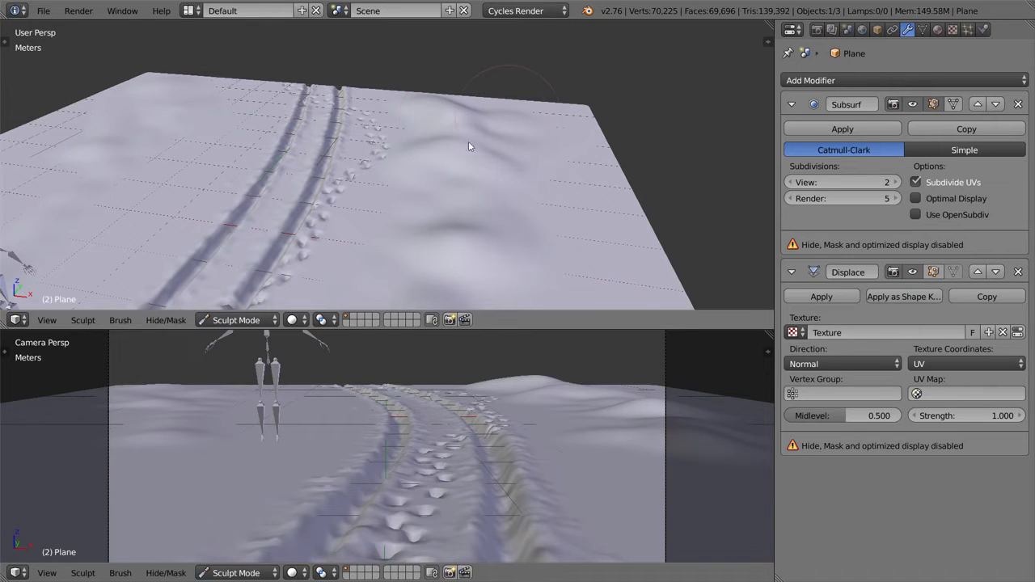
middle_click_drag(571, 260, 513, 137)
middle_click_drag(574, 266, 552, 209)
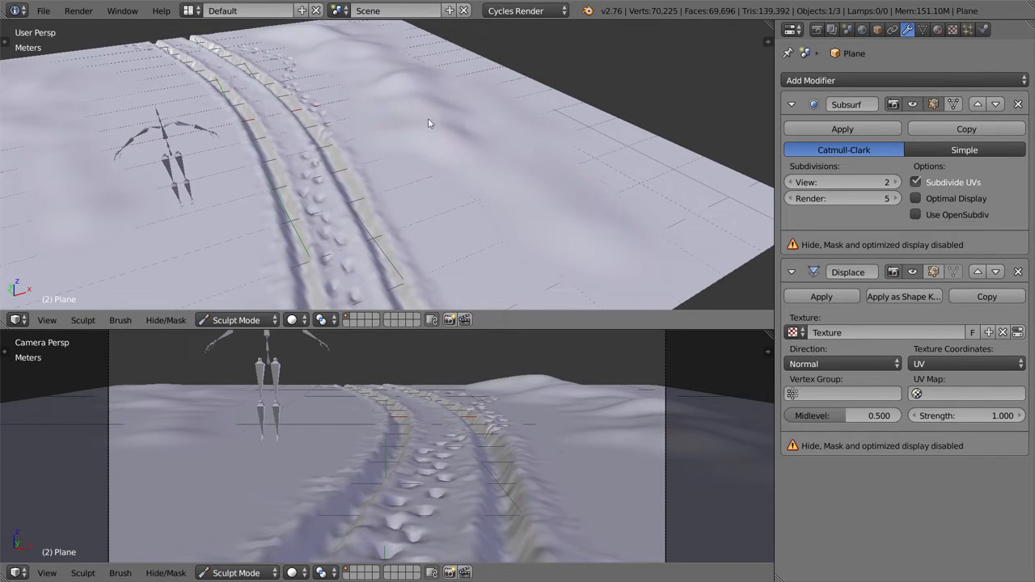
- Sculpt low, uneven mounds across the snow around and behind the armature
mouse_move(517, 173)
middle_mouse_down()
mouse_move(665, 175)
mouse_move(585, 199)
mouse_move(590, 218)
middle_mouse_up()
scroll(589, 219, "down", 4)
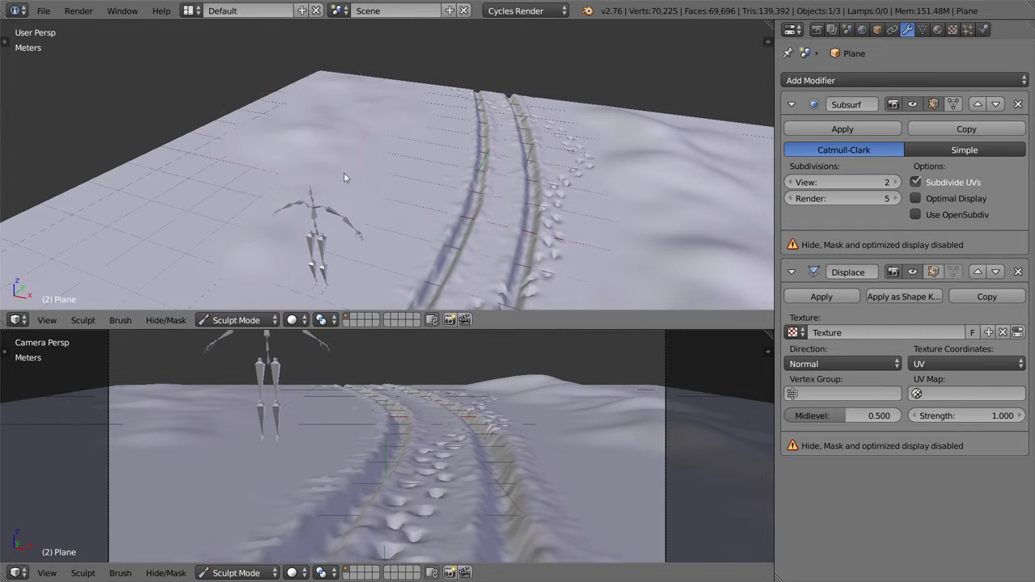
middle_click_drag(462, 178, 480, 159)
middle_click_drag(319, 230, 416, 141, "shift")
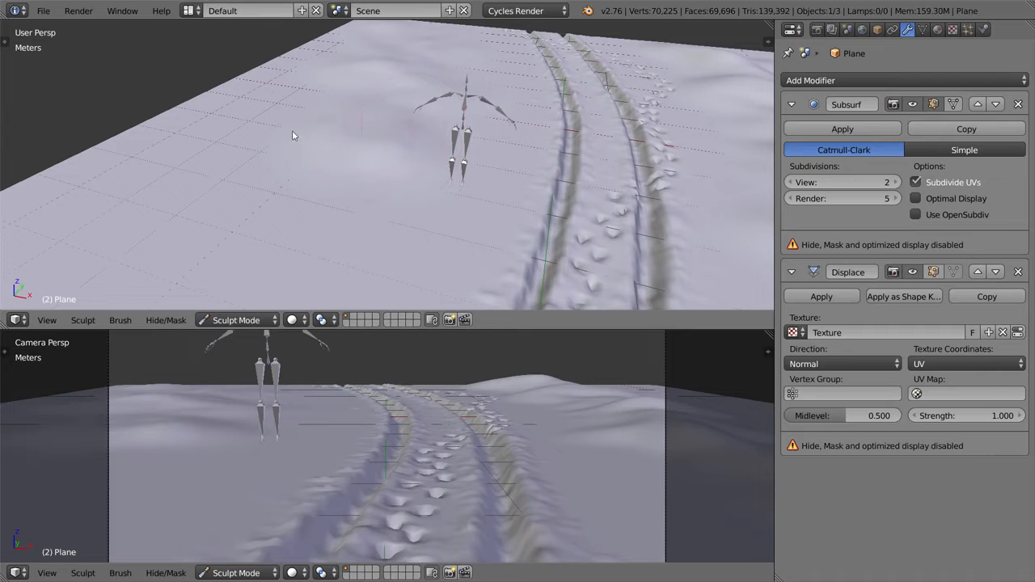
mouse_move(449, 214)
middle_mouse_down()
mouse_move(472, 188)
mouse_move(475, 133)
mouse_move(456, 244)
middle_mouse_up()
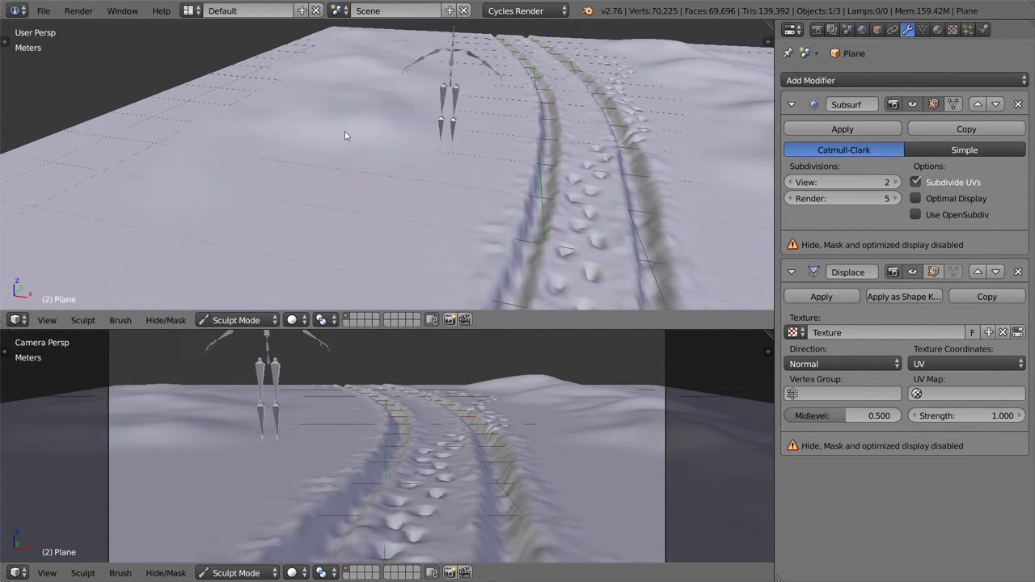
mouse_move(445, 185)
middle_mouse_down()
mouse_move(423, 234)
mouse_move(411, 224)
mouse_move(393, 245)
middle_mouse_up()
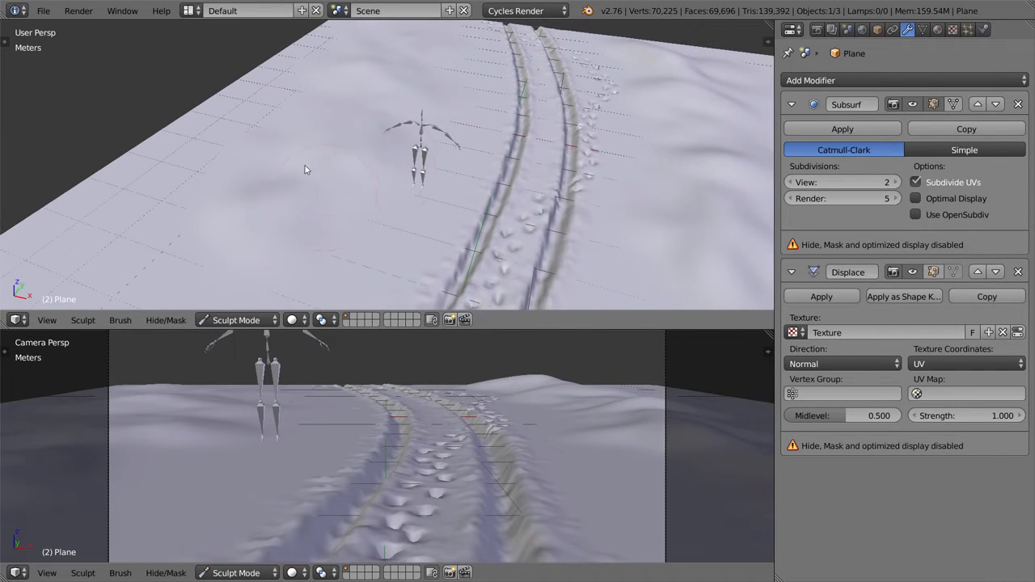
mouse_move(378, 158)
middle_mouse_down()
mouse_move(421, 232)
mouse_move(332, 209)
middle_mouse_up()
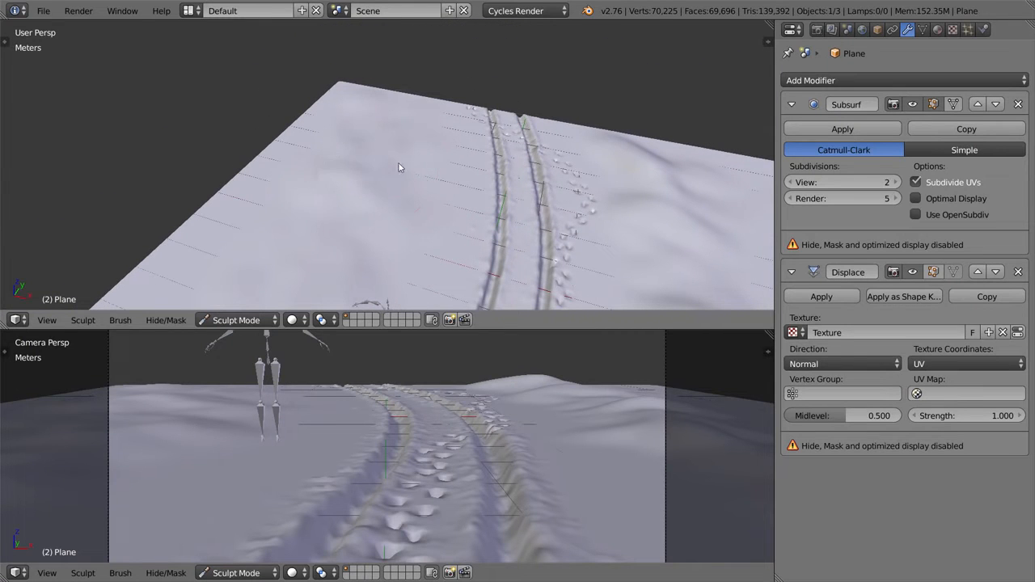
- Add more soft mounds on both sides of the tire tracks
mouse_move(660, 255)
middle_mouse_down()
mouse_move(555, 85)
mouse_move(538, 249)
middle_mouse_up()
left_click_drag(549, 182, 535, 171)
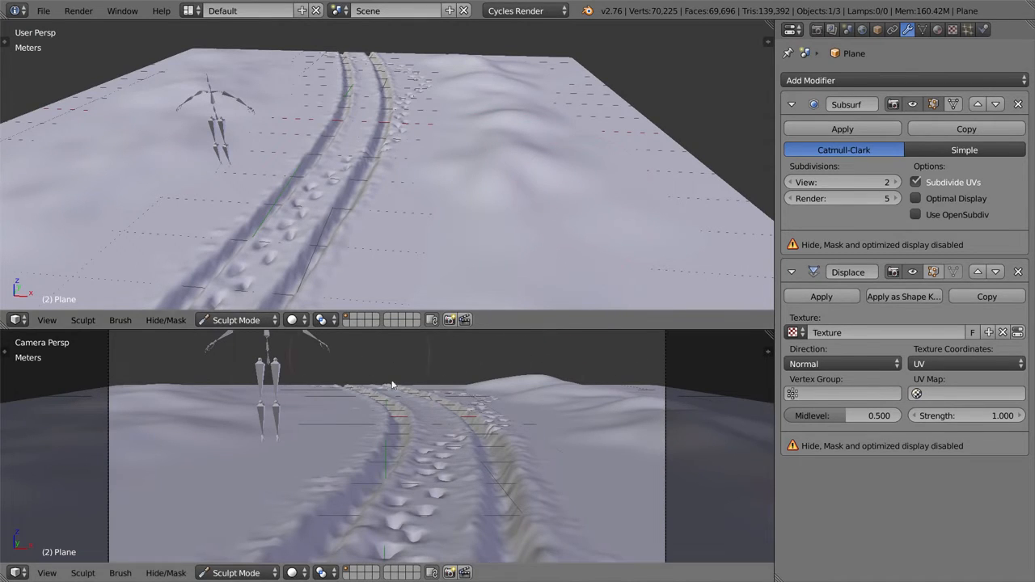
mouse_move(359, 88)
middle_mouse_down()
mouse_move(554, 95)
mouse_move(298, 211)
middle_mouse_up()
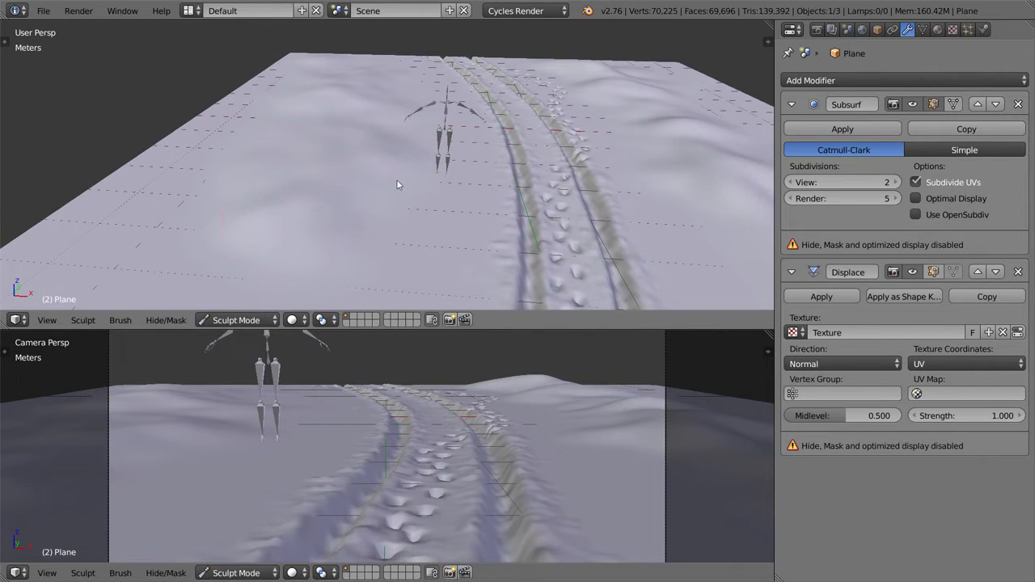
- Raise the snow along the plane's outer edge on the footprint side into broader hills
mouse_move(502, 131)
middle_mouse_down()
mouse_move(561, 194)
mouse_move(559, 178)
mouse_move(562, 194)
mouse_move(675, 153)
mouse_move(569, 208)
mouse_move(585, 172)
mouse_move(554, 192)
mouse_move(496, 158)
middle_mouse_up()
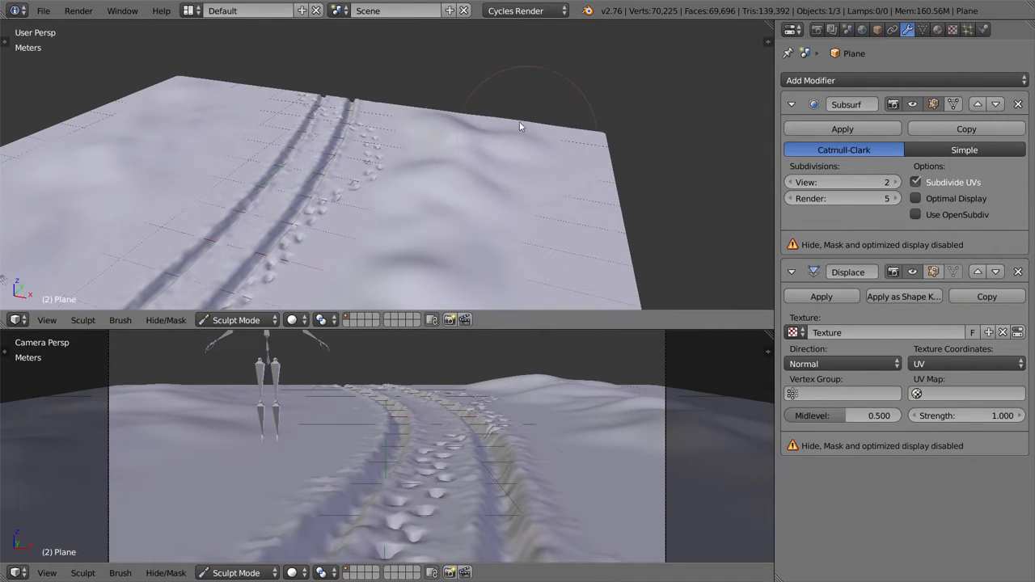
mouse_move(522, 137)
left_mouse_down()
mouse_move(493, 128)
mouse_move(552, 176)
mouse_move(586, 164)
mouse_move(602, 245)
left_mouse_up()
mouse_move(601, 245)
middle_mouse_down()
mouse_move(557, 194)
mouse_move(534, 215)
mouse_move(555, 159)
mouse_move(536, 212)
middle_mouse_up()
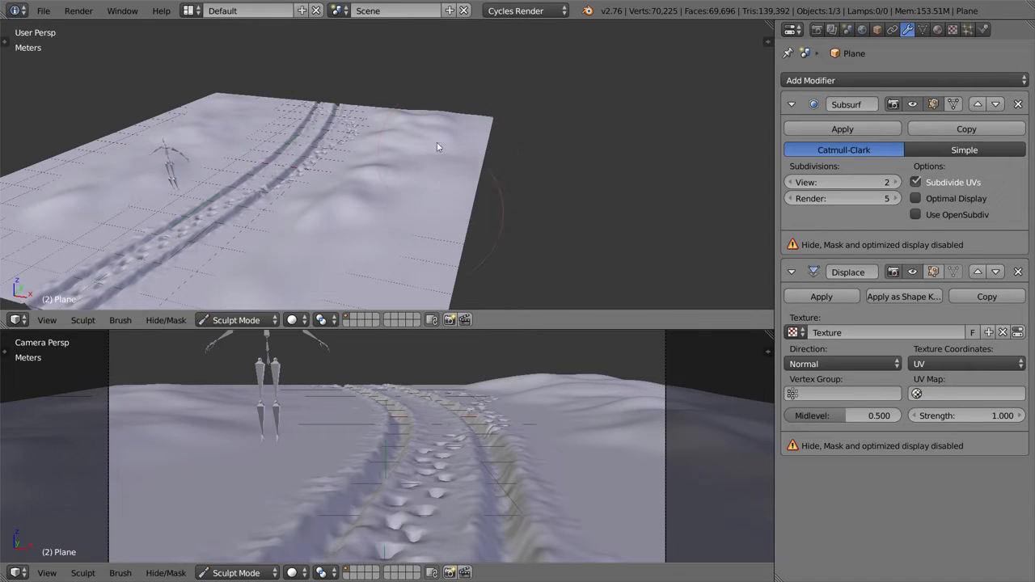
mouse_move(437, 153)
left_mouse_down()
mouse_move(414, 213)
mouse_move(444, 180)
left_mouse_up()
- Raise a long snow ridge along the plane's edge on the armature's side and check it through the camera
middle_click_drag(437, 217, 550, 159)
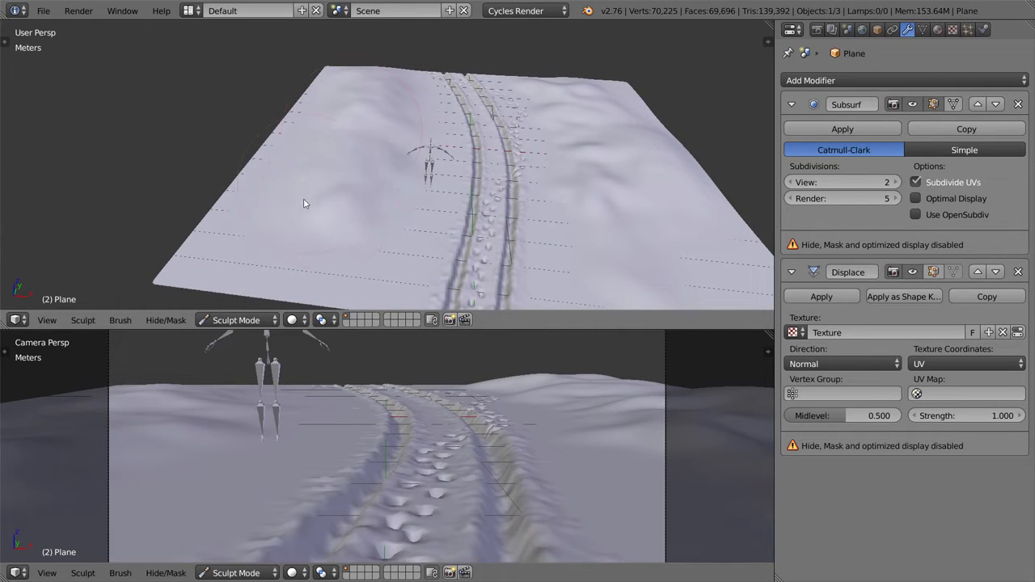
left_click_drag(261, 233, 337, 74)
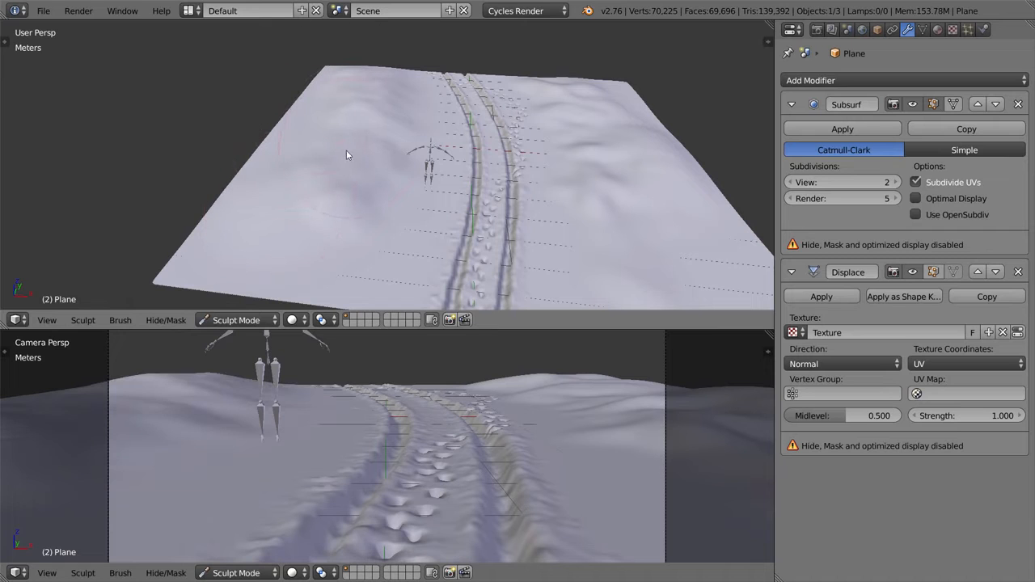
mouse_move(565, 396)
middle_mouse_down("ctrl")
mouse_move(568, 413)
mouse_move(566, 388)
middle_mouse_up("ctrl")
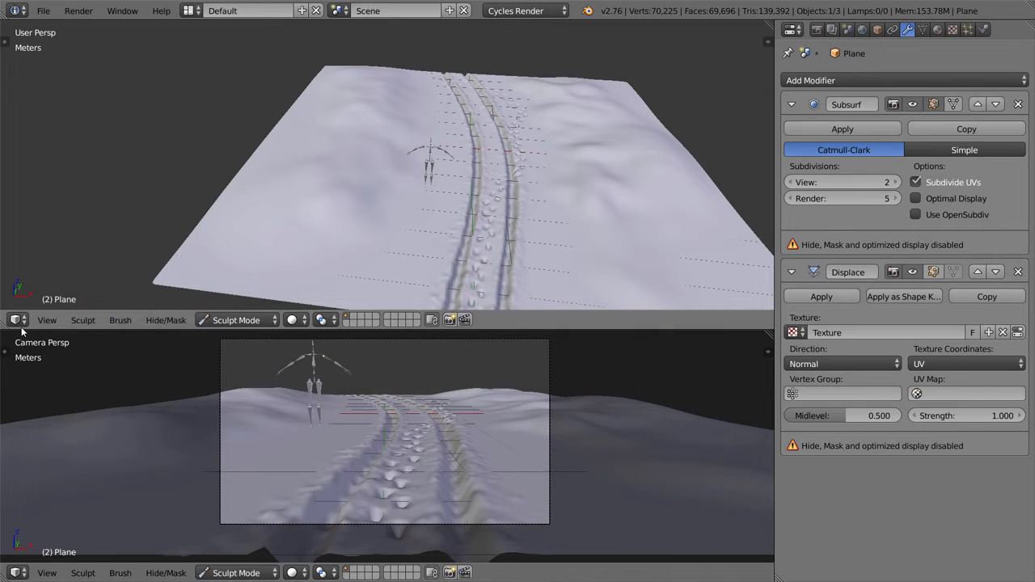
- Return the plane to Object Mode and merge the two viewports into a single large camera view
left_click(236, 320)
left_click(245, 300)
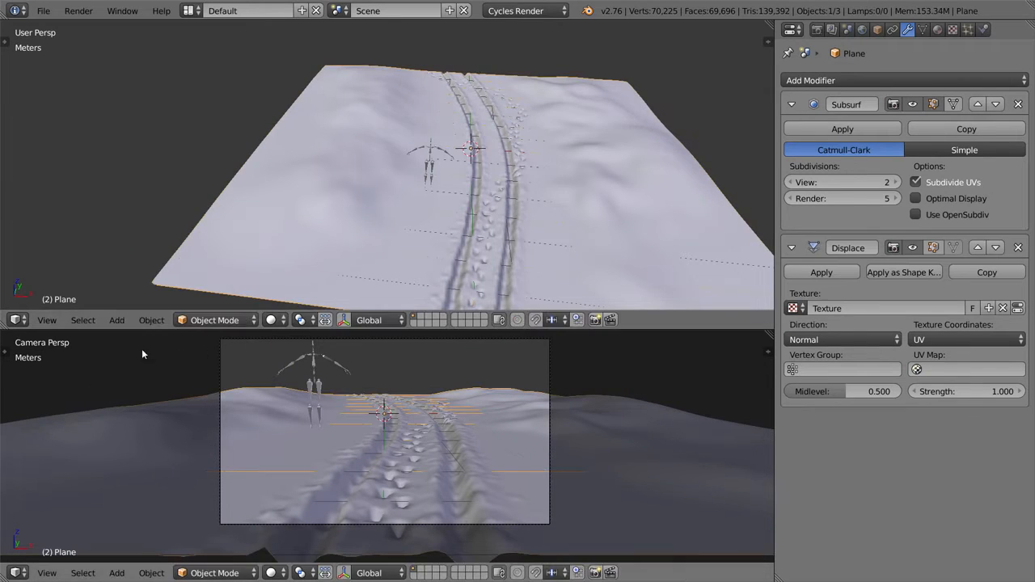
middle_click_drag(420, 359, 441, 340)
key("KP_0")
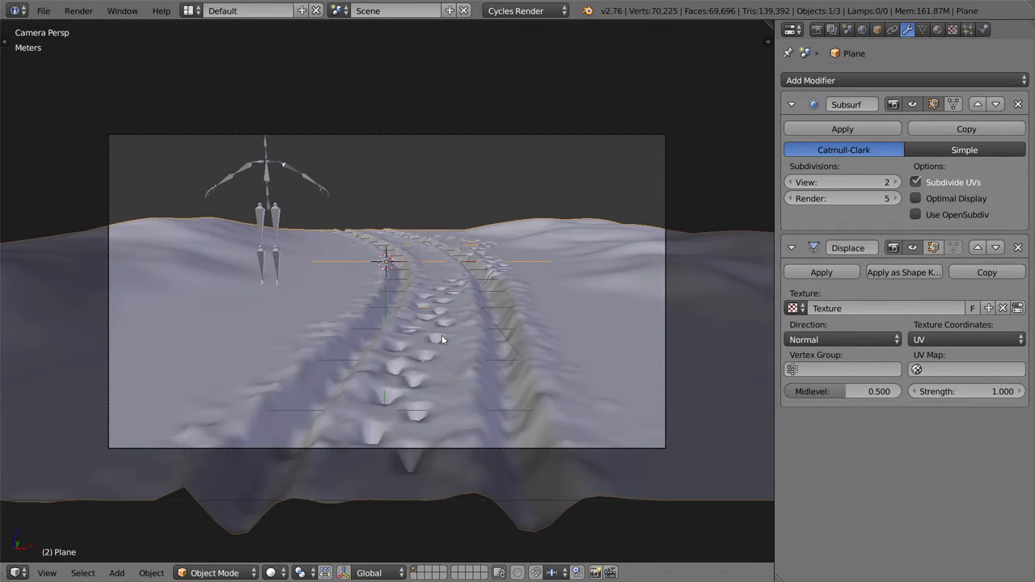
key("ctrl+z")
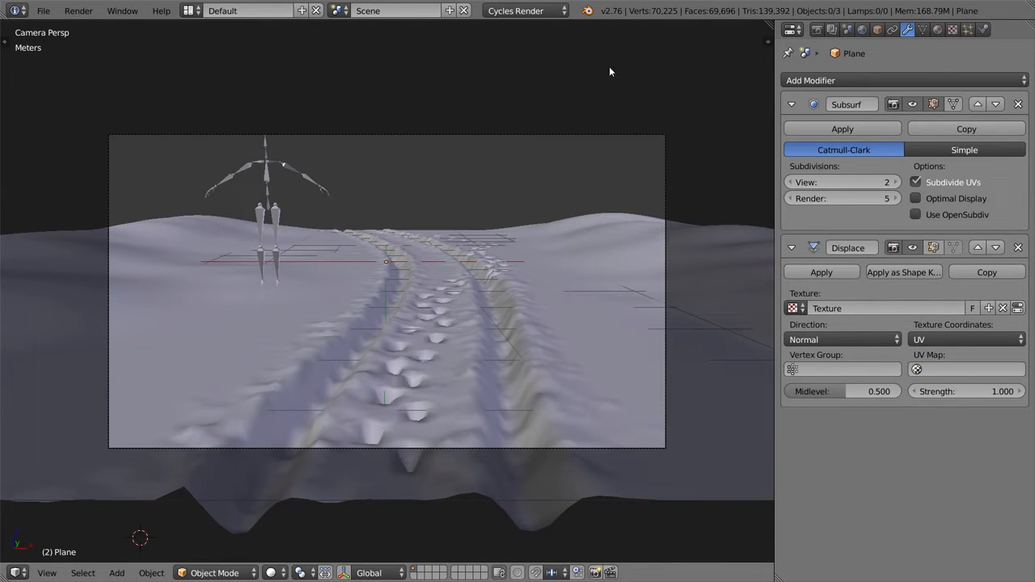
- Add a sun lamp at the scene's origin and display the snow plane as wireframe
key("KP_0")
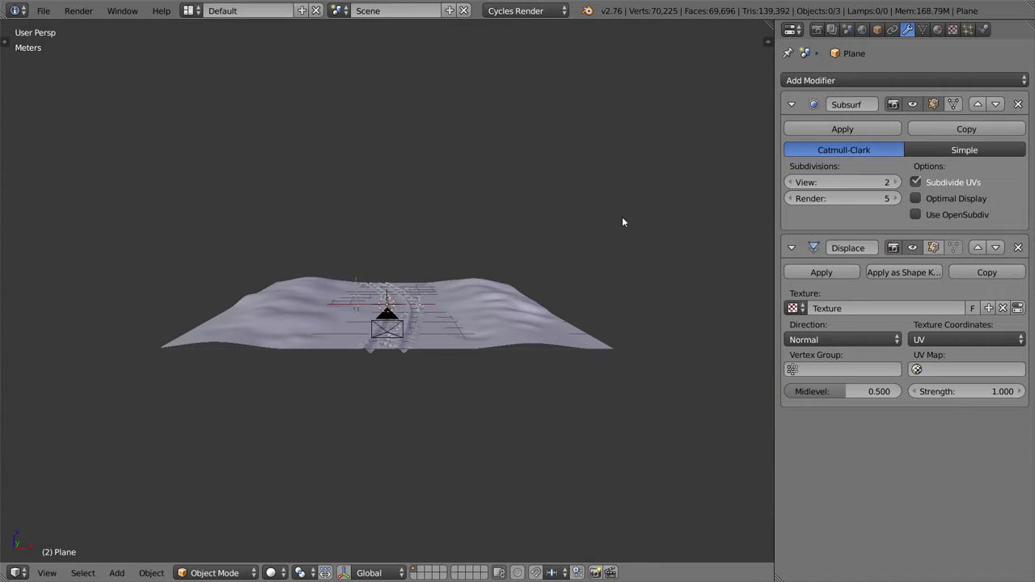
middle_click_drag(584, 241, 544, 271)
scroll(544, 272, "up", 6)
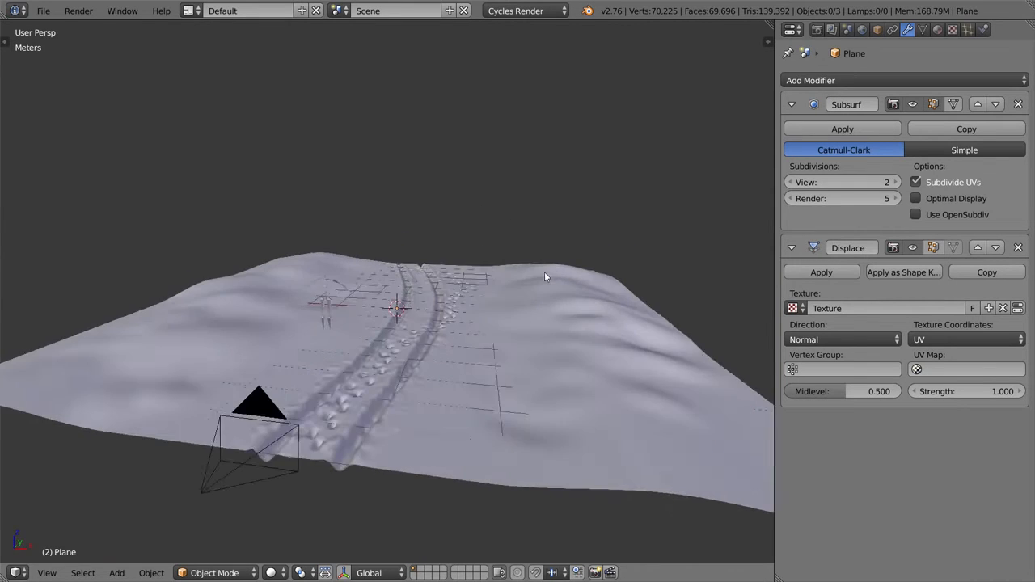
key("shift+a")
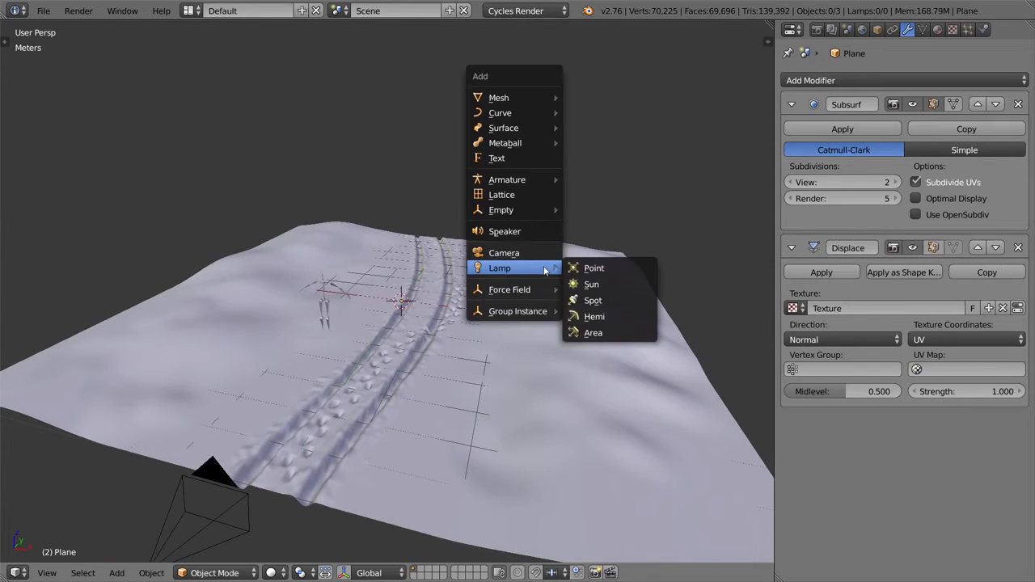
left_click(592, 284)
key("z")
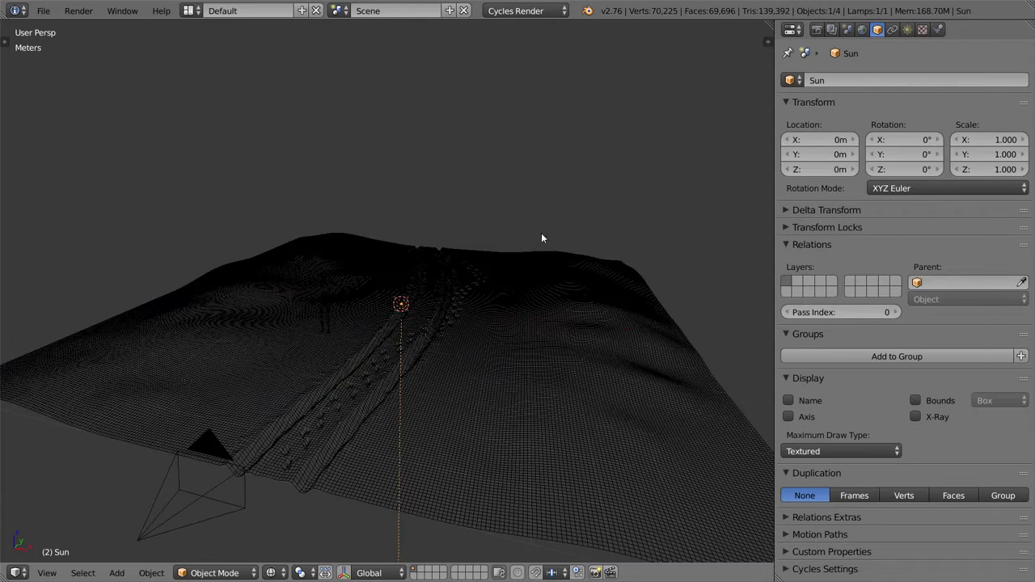
- Move the sun lamp to about X 6.77 m, Y -0.86 m, Z 1.81 m and rotate it to about -65°, 63°, -73°
key("g")
key("z")
left_click(546, 188)
key("r")
left_click(546, 354)
key("z")
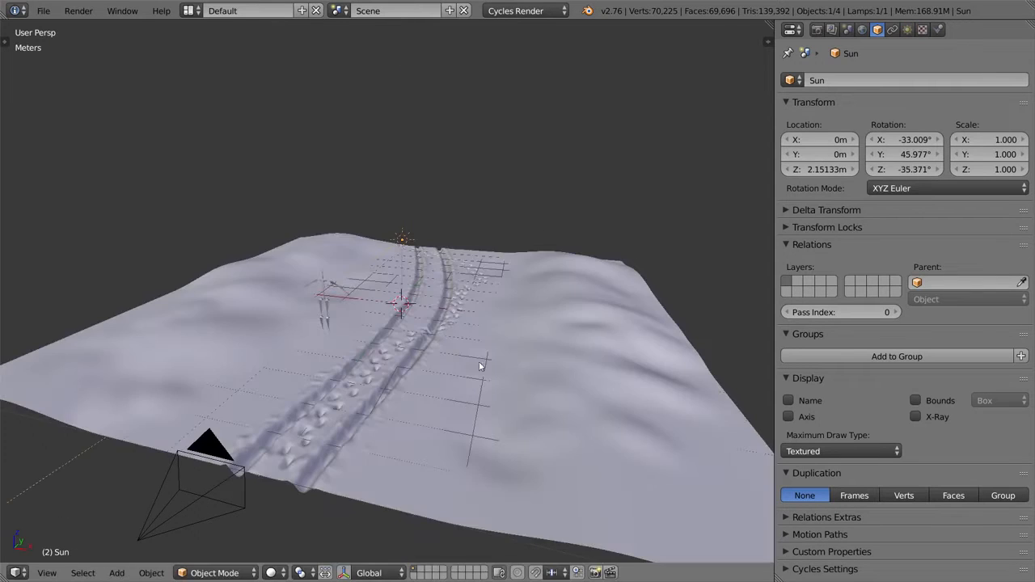
middle_click_drag(475, 382, 550, 363)
key("r")
left_click(545, 385)
key("g")
left_click(745, 378)
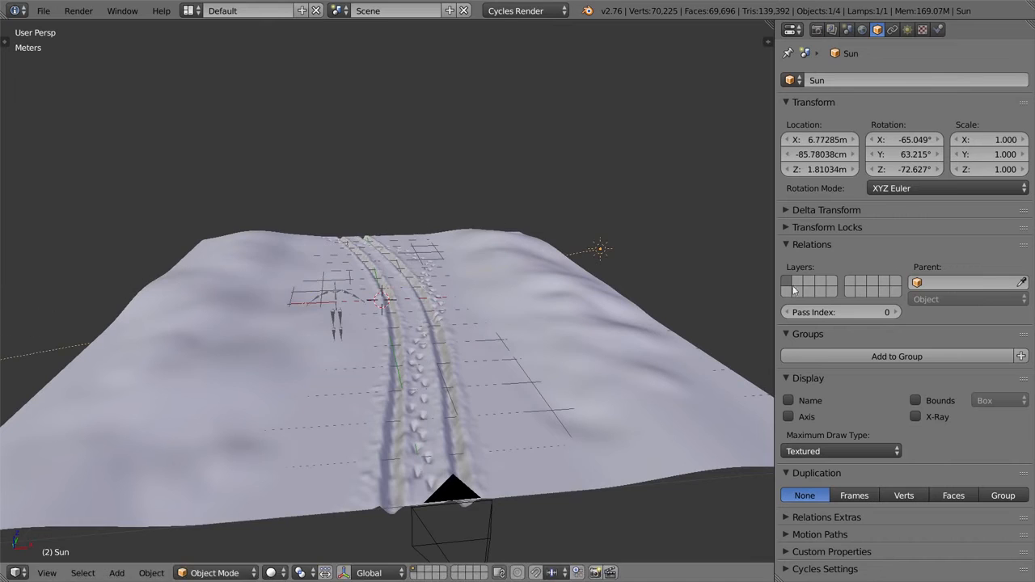
- Turn on the rendered preview, set the world background colour to a muted blue (H 0.590, S 0.407, V 0.586) and view it through the camera
left_click(862, 29)
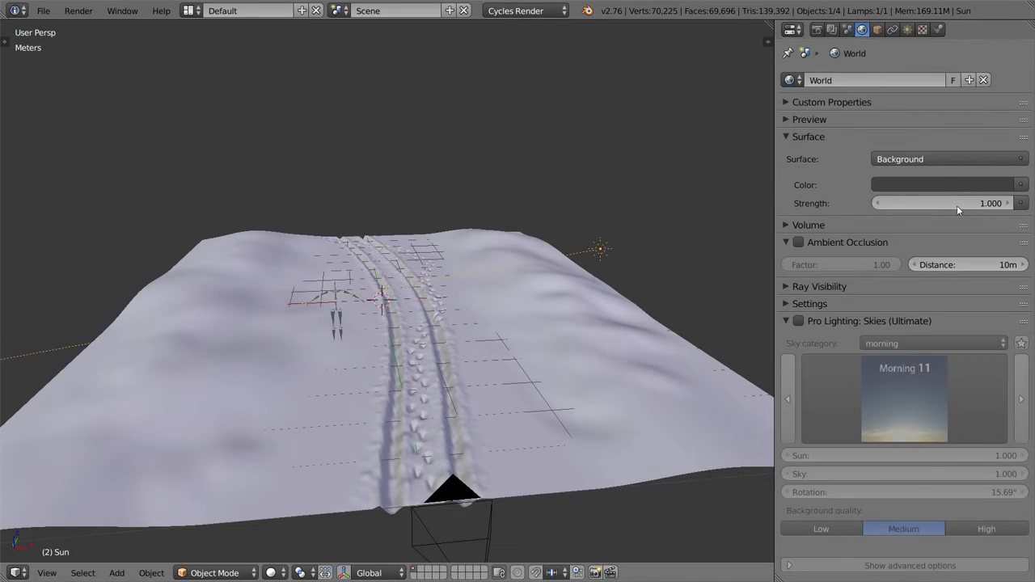
key("shift+z")
left_click(938, 185)
left_click(950, 236)
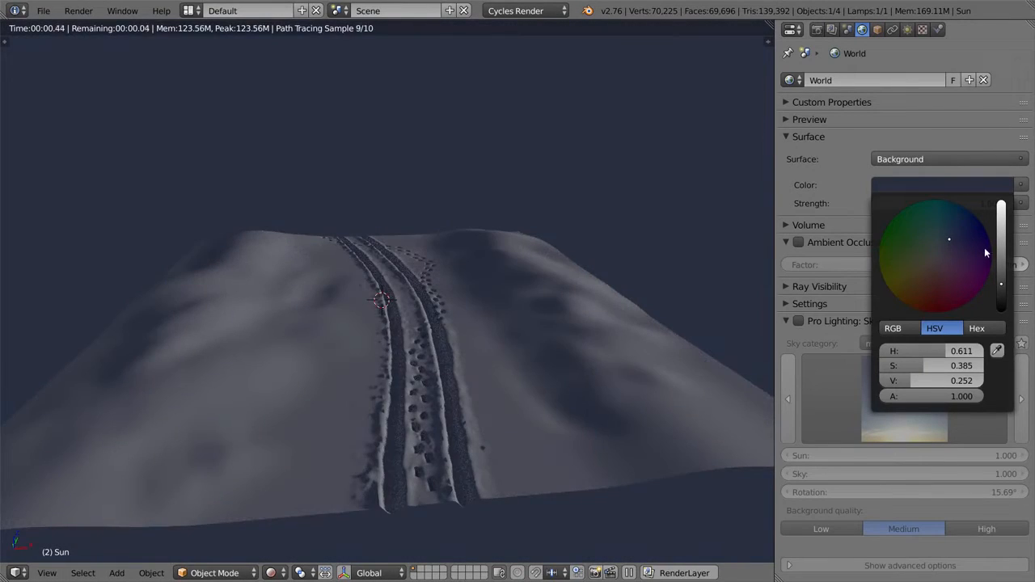
left_click(1001, 257)
left_click_drag(954, 235, 946, 236)
left_click(1001, 246)
middle_click_drag(572, 203, 543, 195)
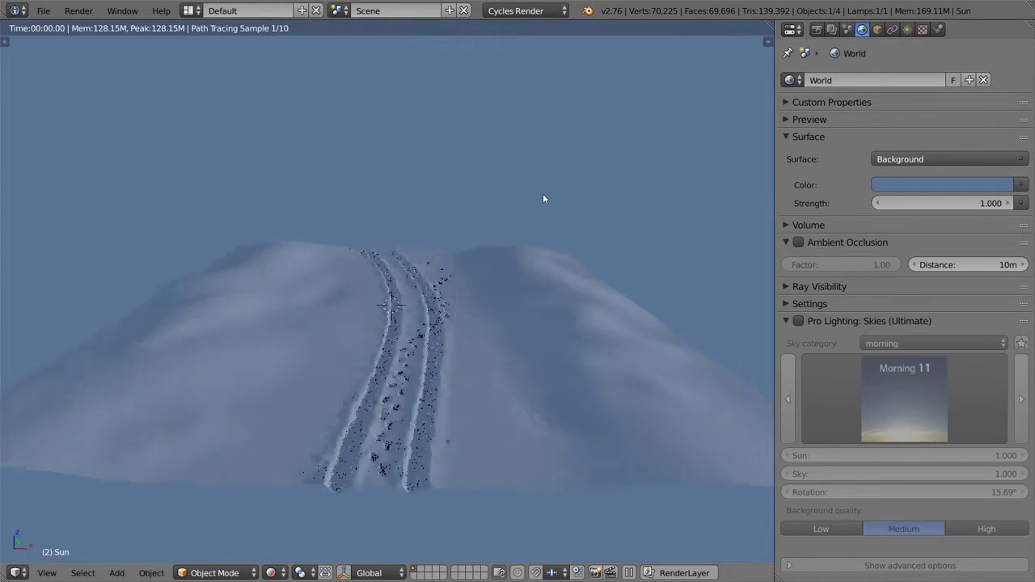
key("KP_0")
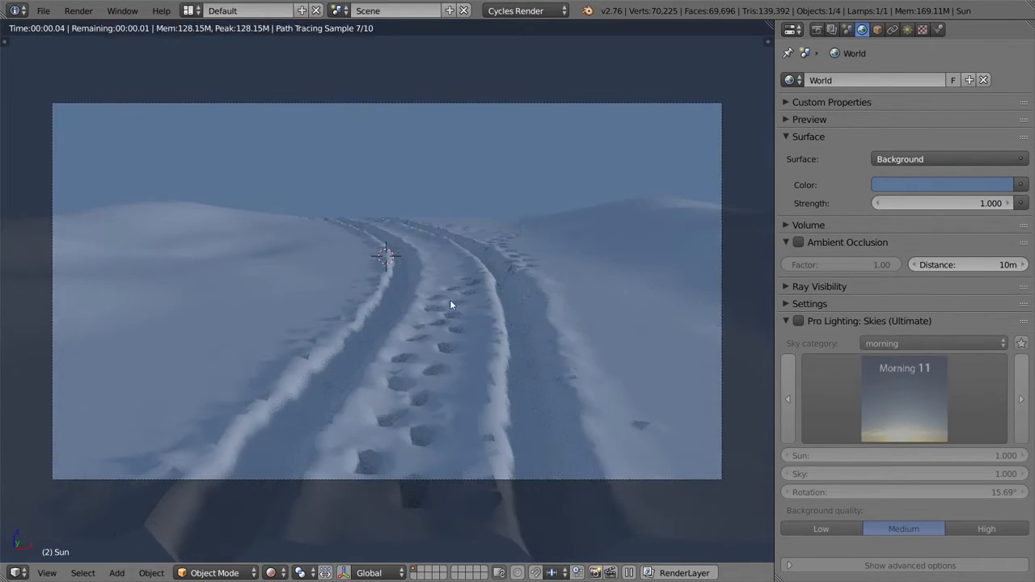
- Set the sun lamp's strength to 3.000 and tint its colour a very pale yellow
left_click(906, 30)
left_click(949, 280)
key("Return")
left_click(943, 264)
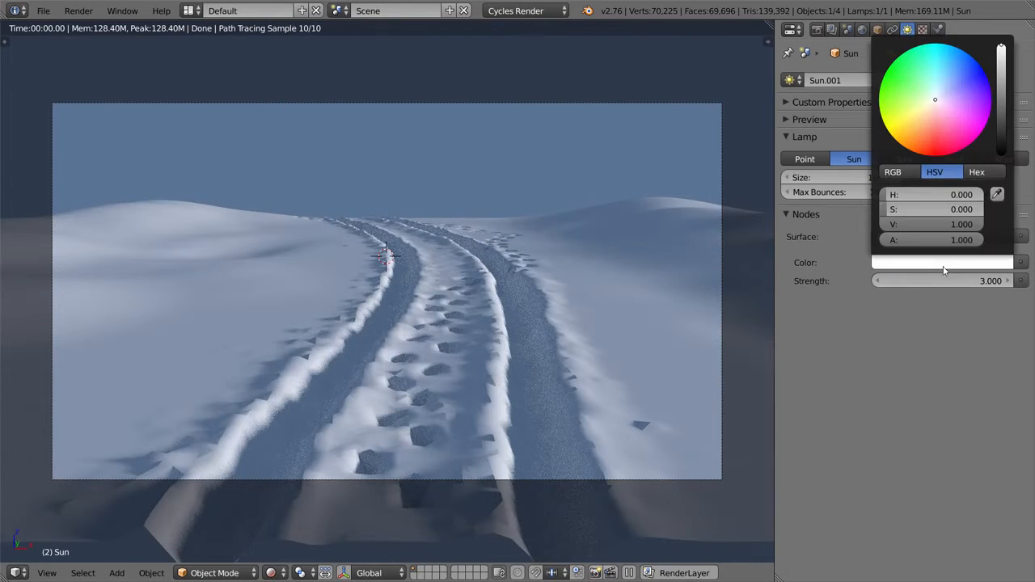
left_click(941, 114)
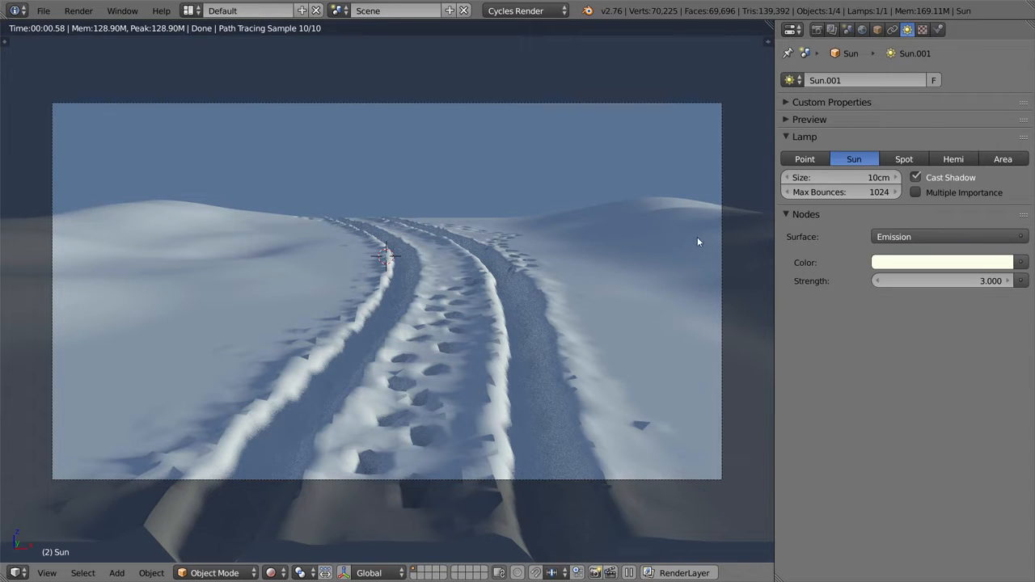
- Delete the sun lamp and desaturate the world background colour to a neutral grey
key("Delete")
left_click(919, 185)
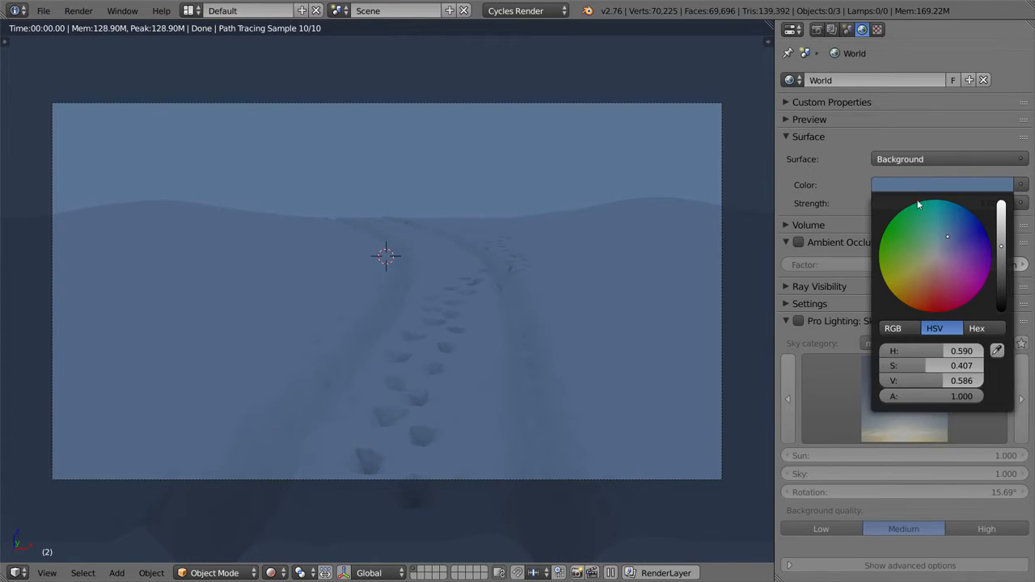
left_click_drag(950, 369, 861, 357)
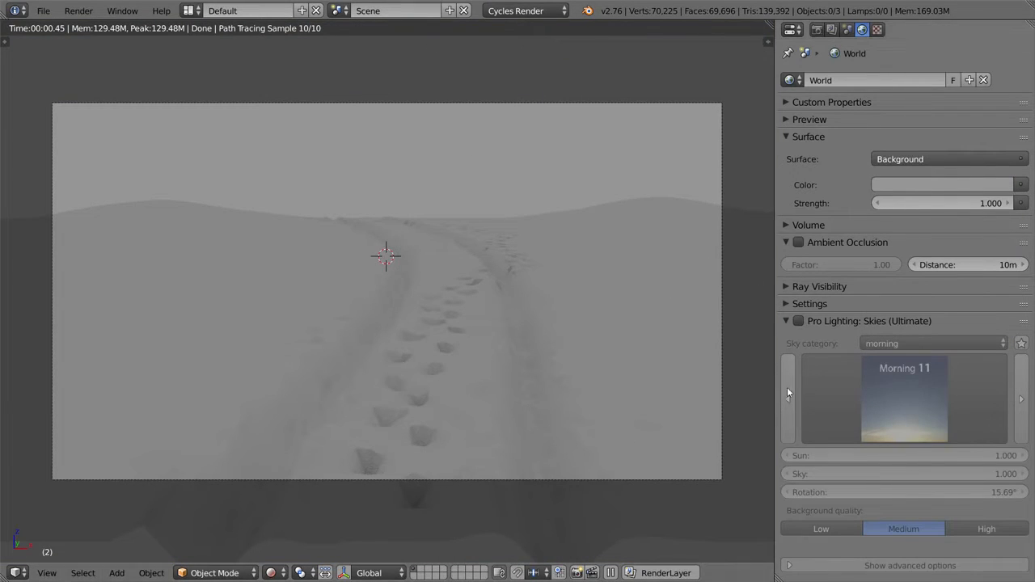
- Enable Pro Lighting: Skies for the world and set its sky category to All skies
left_click(799, 321)
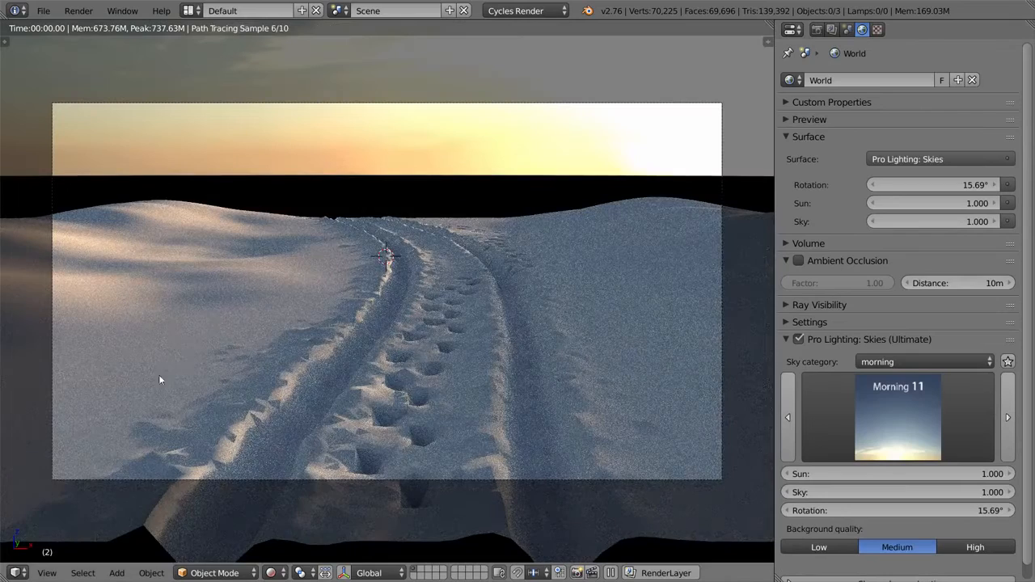
left_click(20, 385)
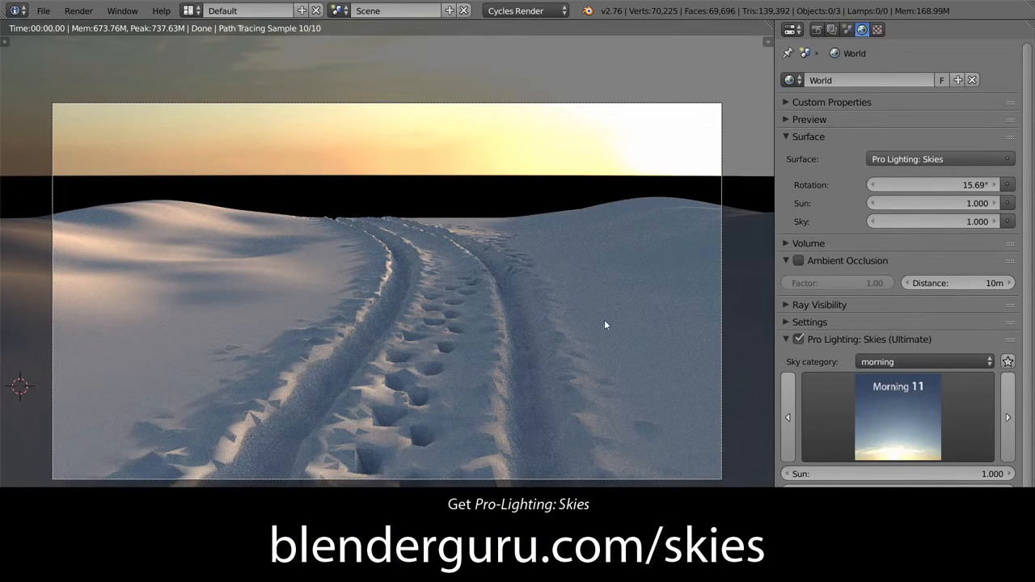
left_click(888, 411)
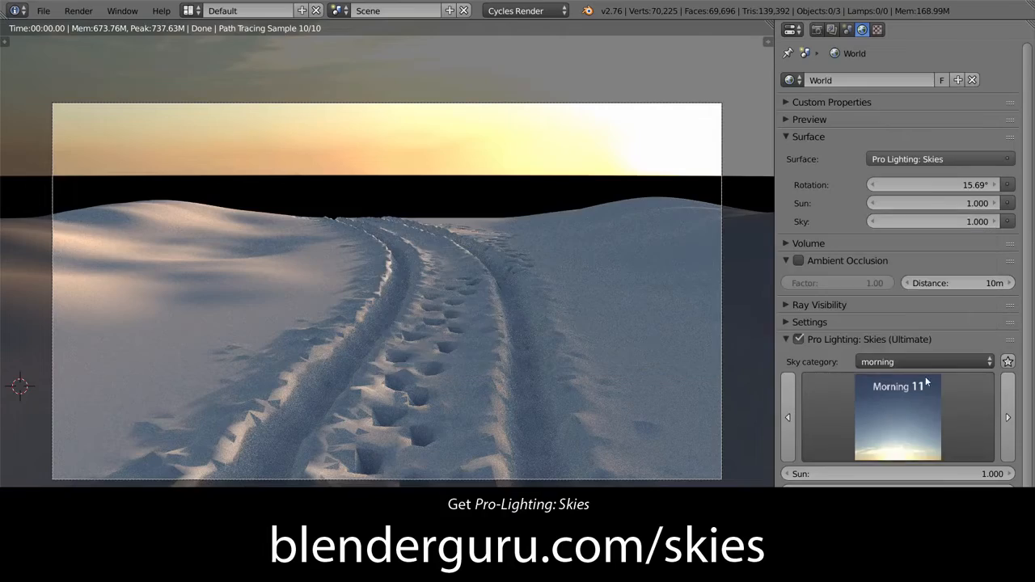
left_click(912, 361)
left_click(877, 343)
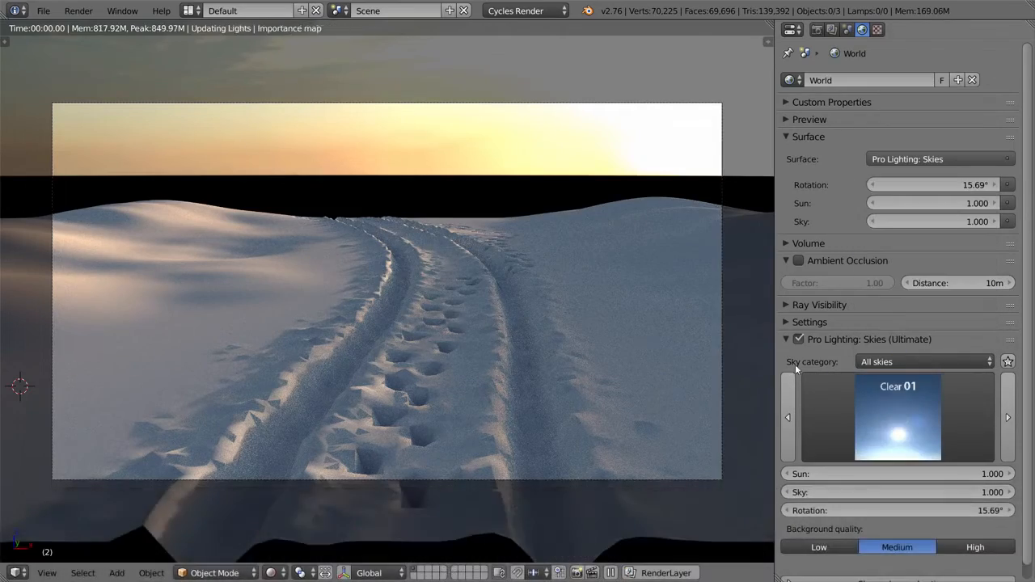
- Browse the sky previews, apply the Sunset 12 sky and check it around the horizon and through the camera
left_click(860, 397)
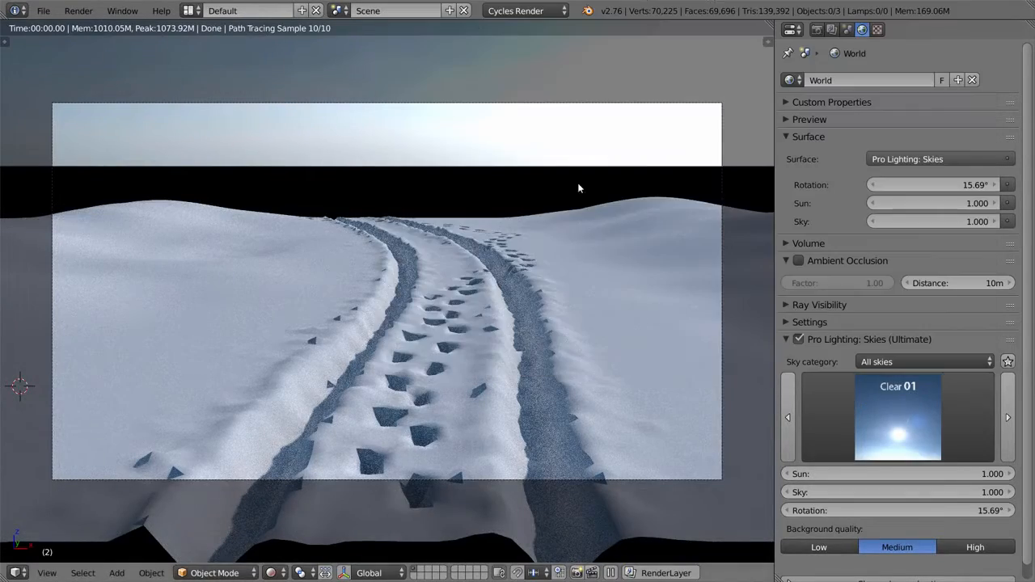
left_click(860, 404)
scroll(776, 129, "up", 2)
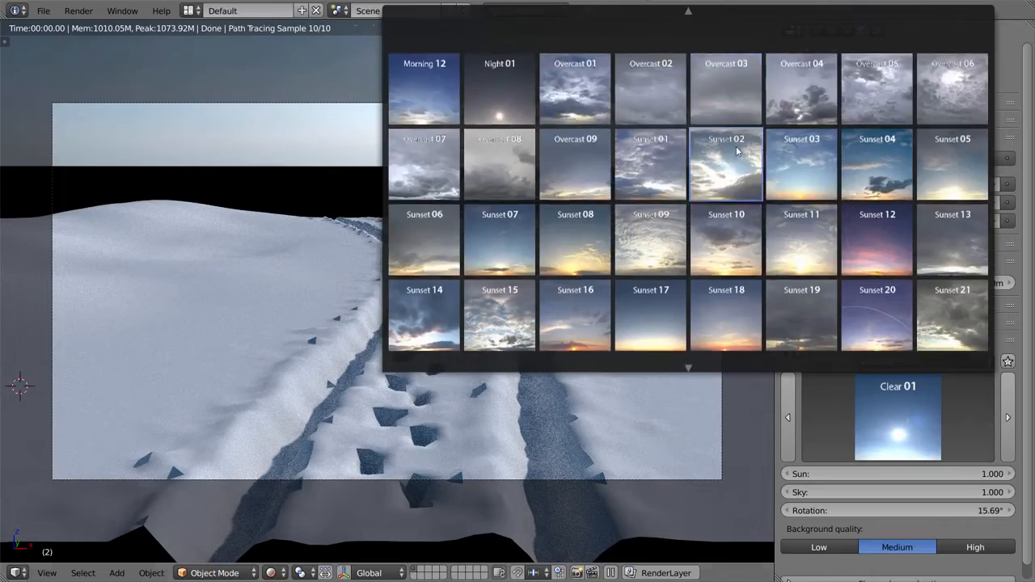
left_click(737, 153)
left_click(885, 422)
left_click(880, 177)
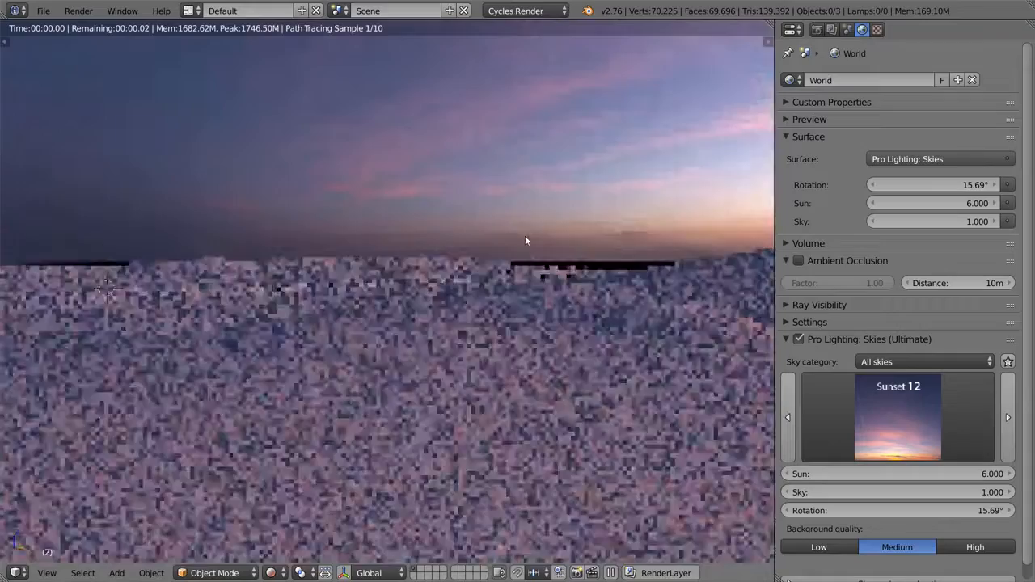
middle_click_drag(525, 240, 231, 245)
key("KP_0")
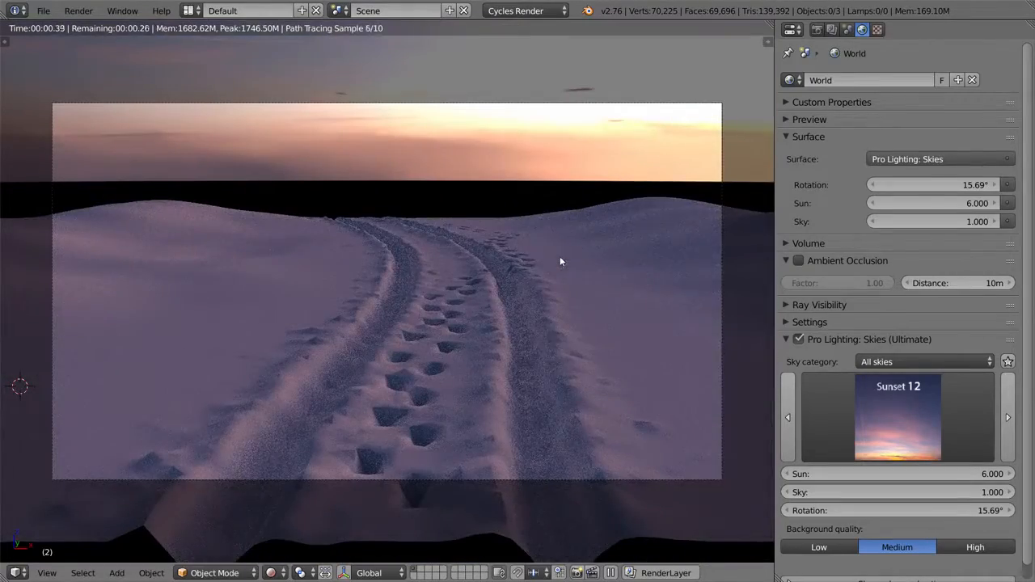
- Try the Sunset 20 and Sunset 17 skies and examine how the light falls on the snow from several angles
left_click(885, 417)
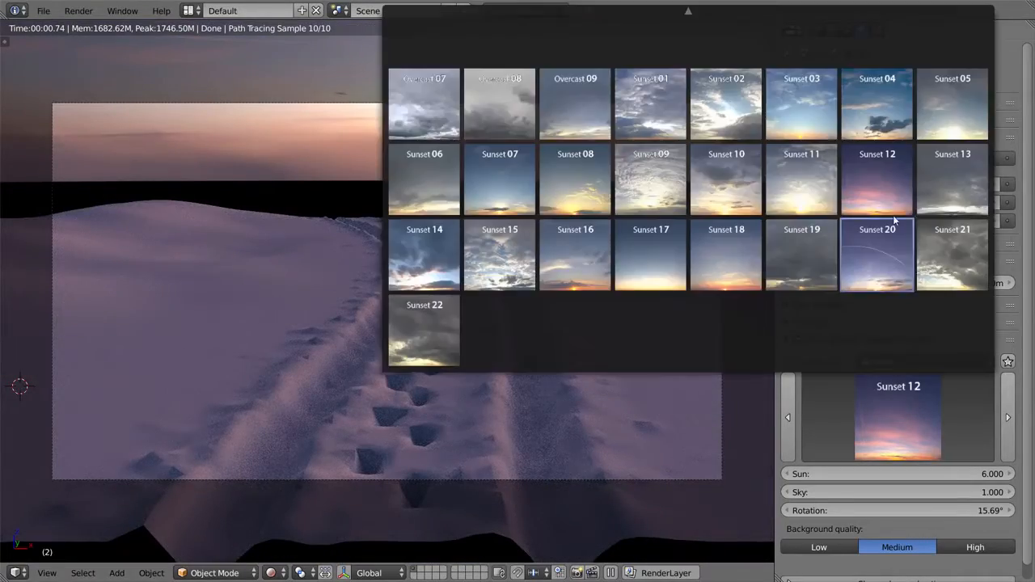
left_click(880, 271)
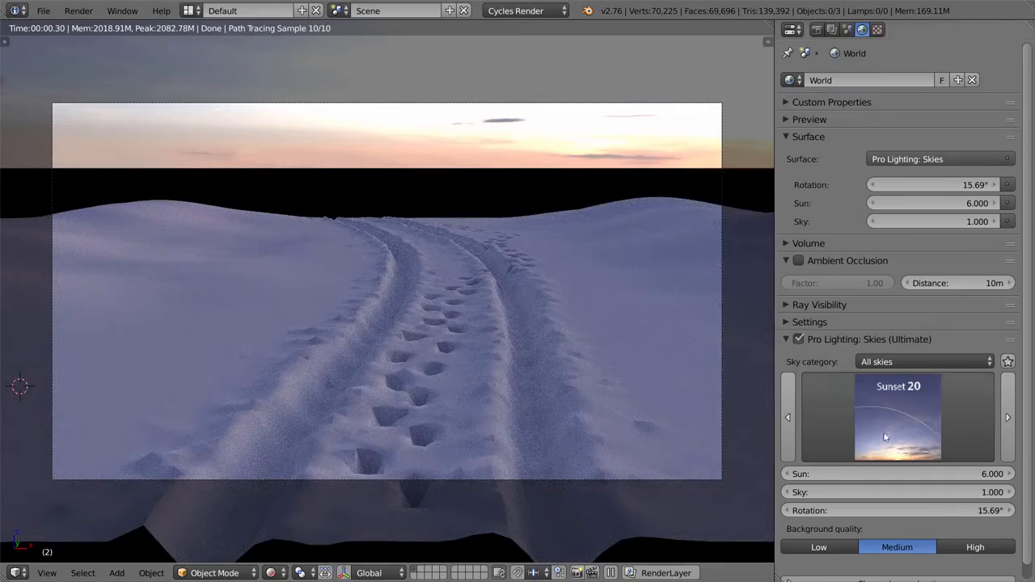
left_click(859, 415)
left_click(667, 250)
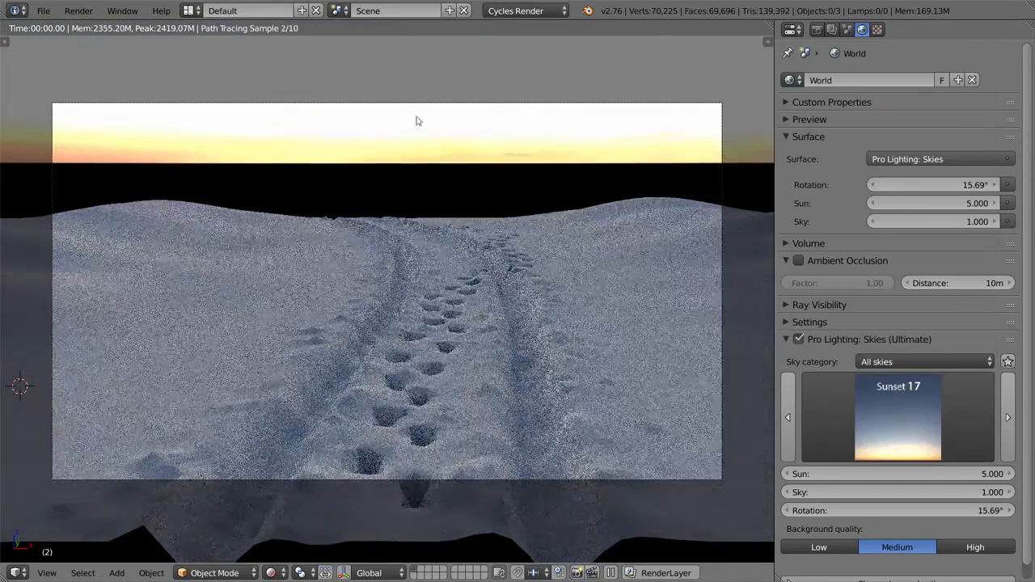
middle_click_drag(566, 326, 499, 312)
scroll(499, 312, "down", 5)
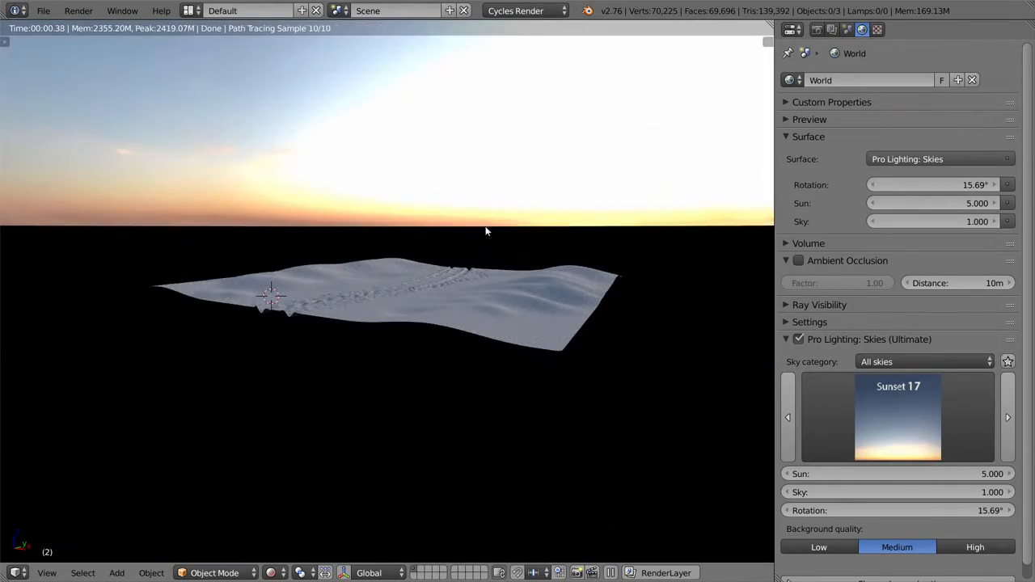
middle_click_drag(458, 295, 504, 196)
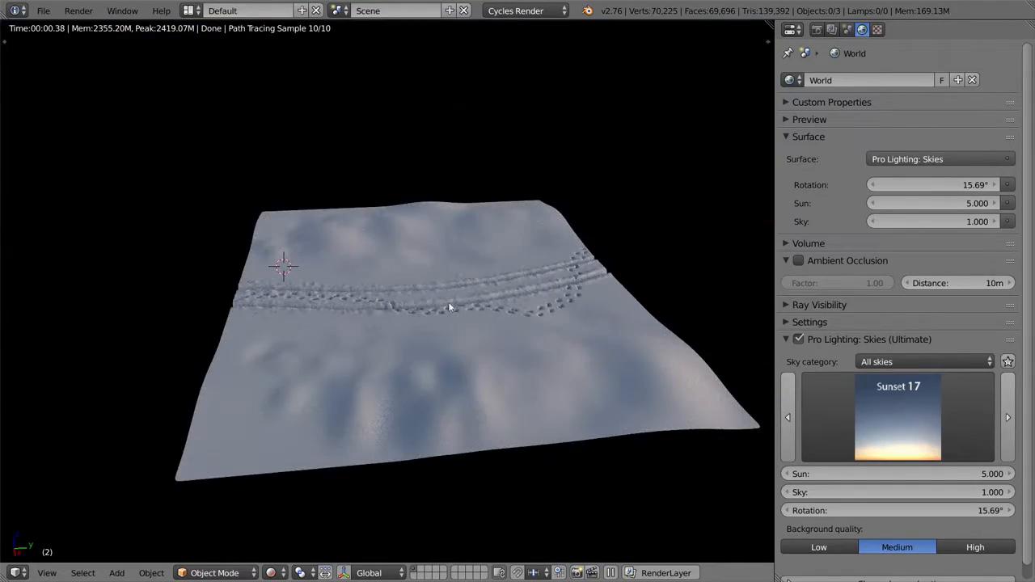
middle_click_drag(410, 297, 512, 317)
key("KP_0")
- Try the Sunset 04 sky, and light the scene with the Sunset 02 sky instead
left_click(878, 407)
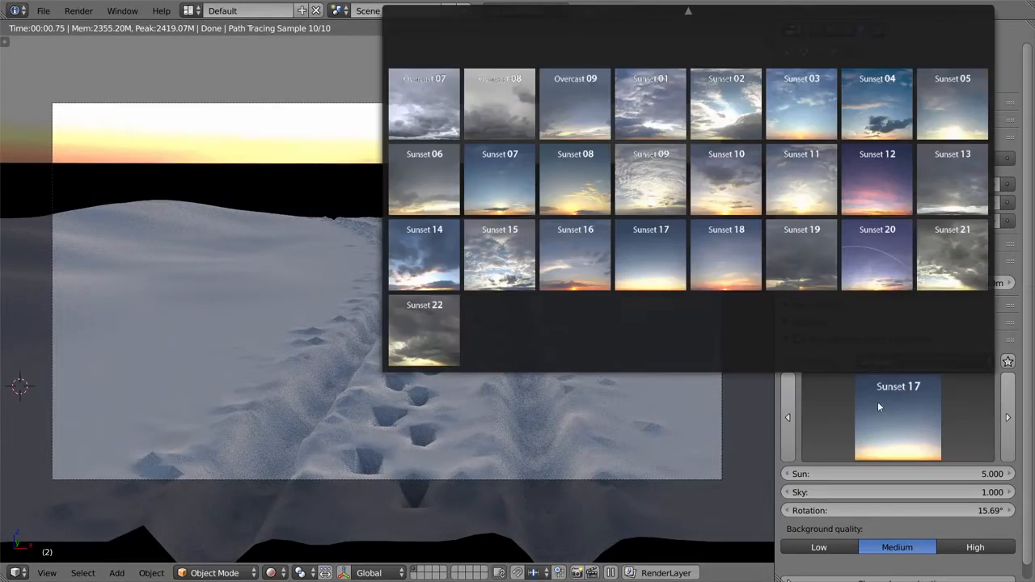
left_click(899, 97)
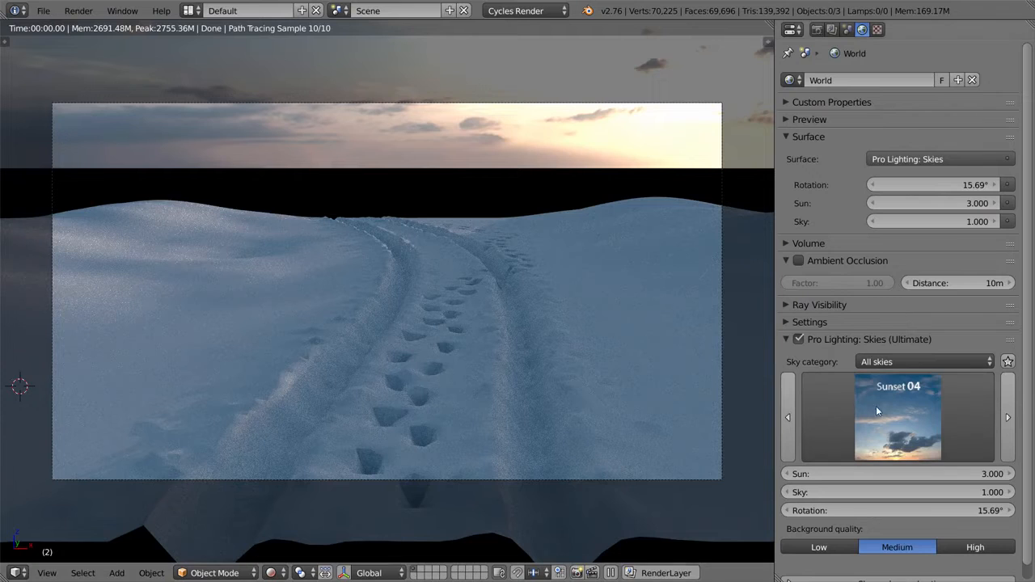
left_click(880, 397)
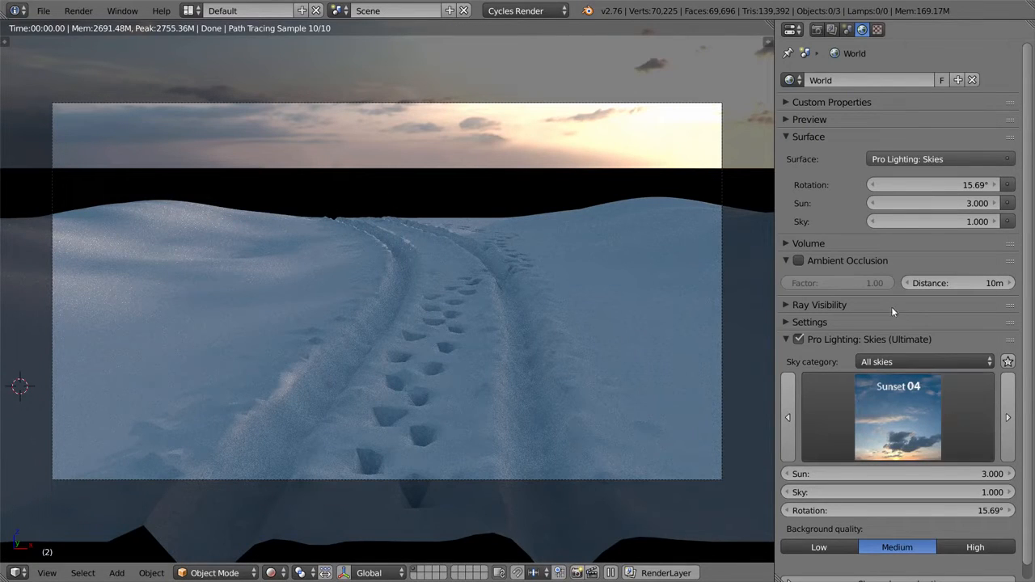
left_click(907, 408)
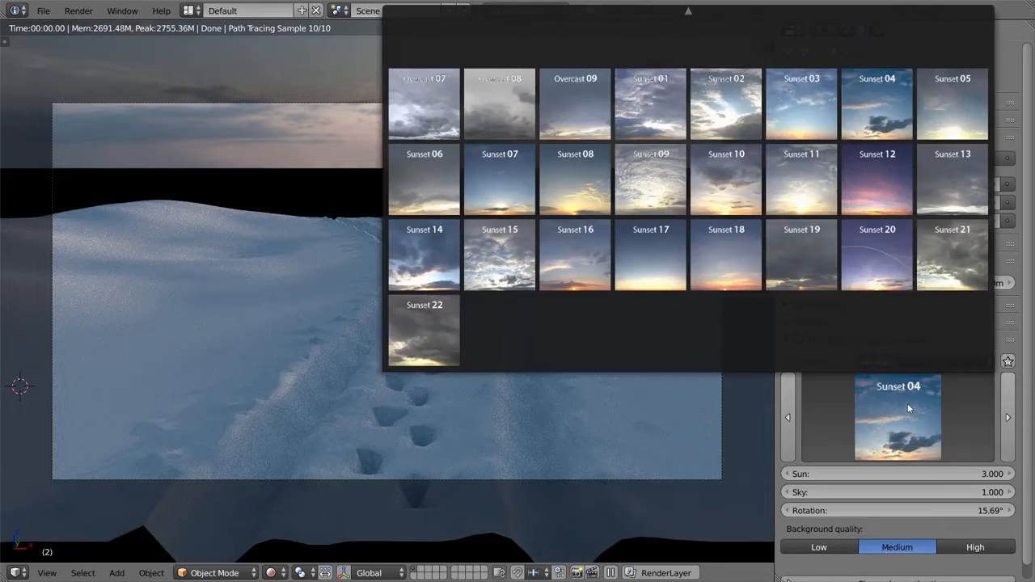
left_click(712, 101)
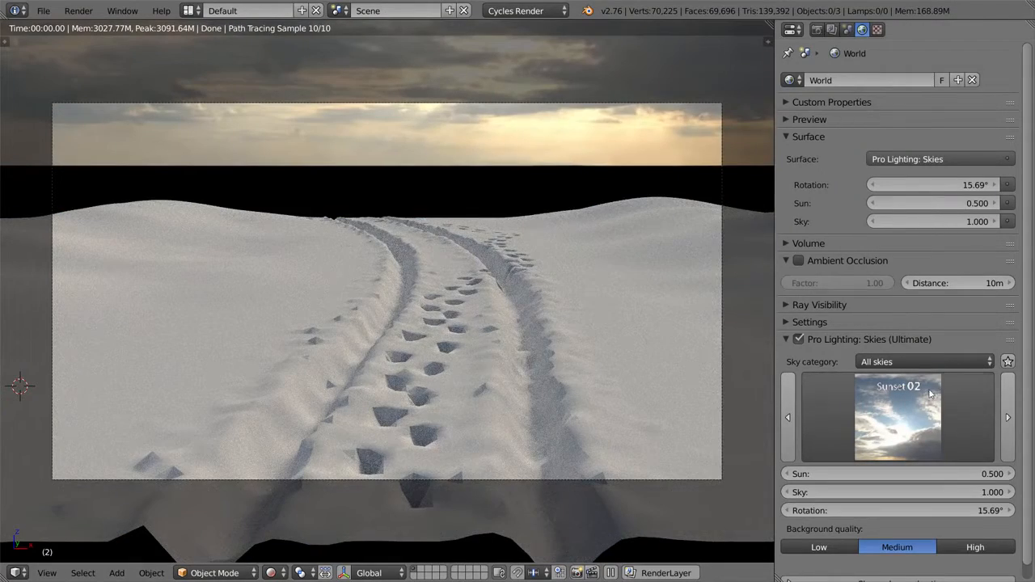
- Browse the sky previews and try the Morning 12 sky on the snow scene
left_click(960, 428)
mouse_move(684, 7)
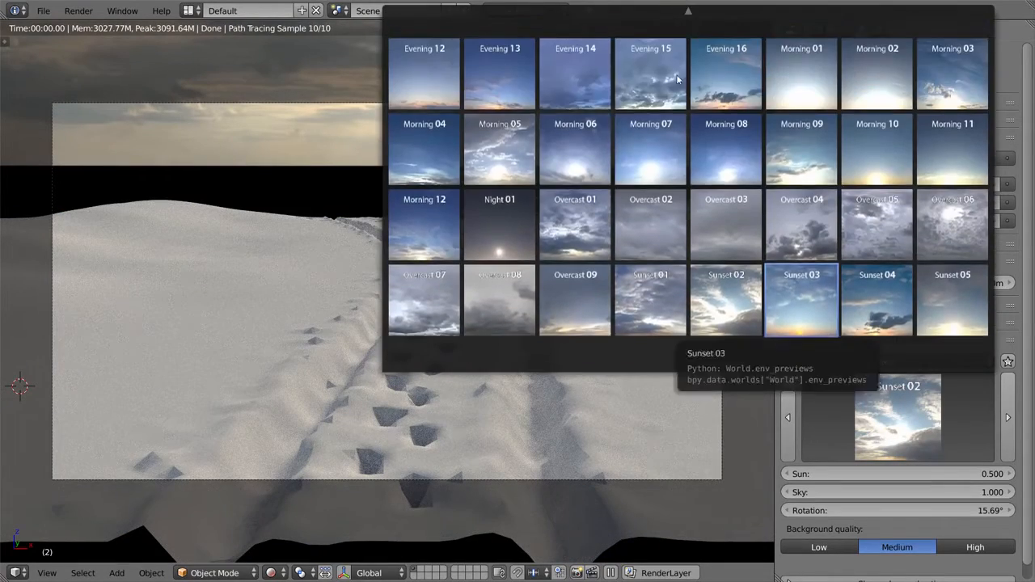
left_click(437, 212)
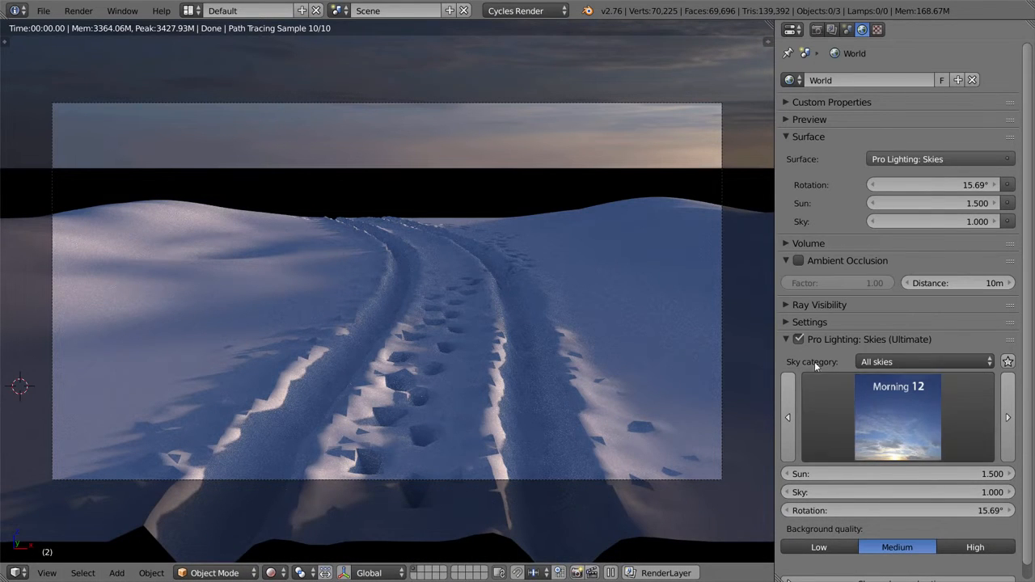
- Collapse the world's Surface settings and set the sky category to morning
left_click(801, 142)
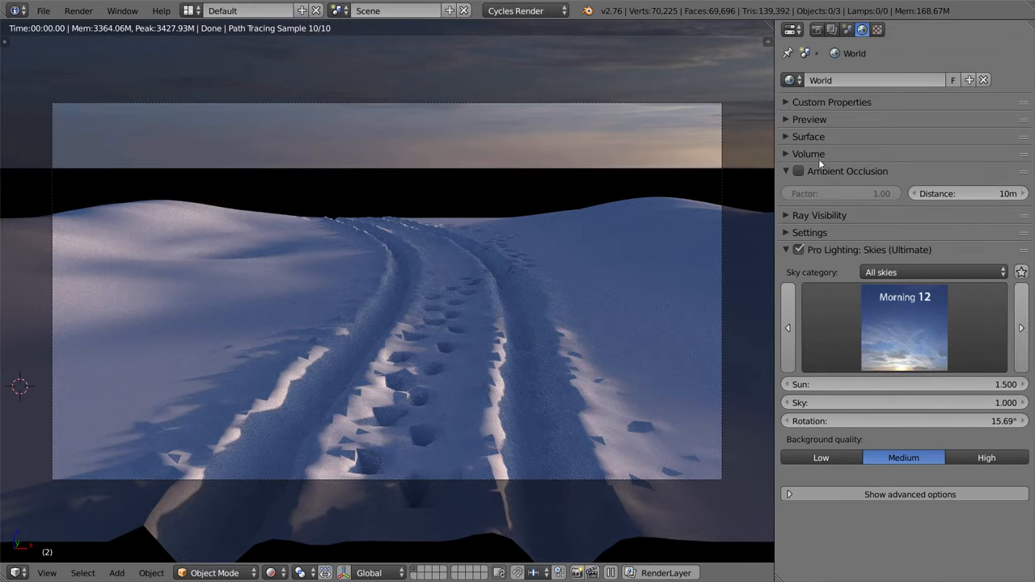
left_click(881, 331)
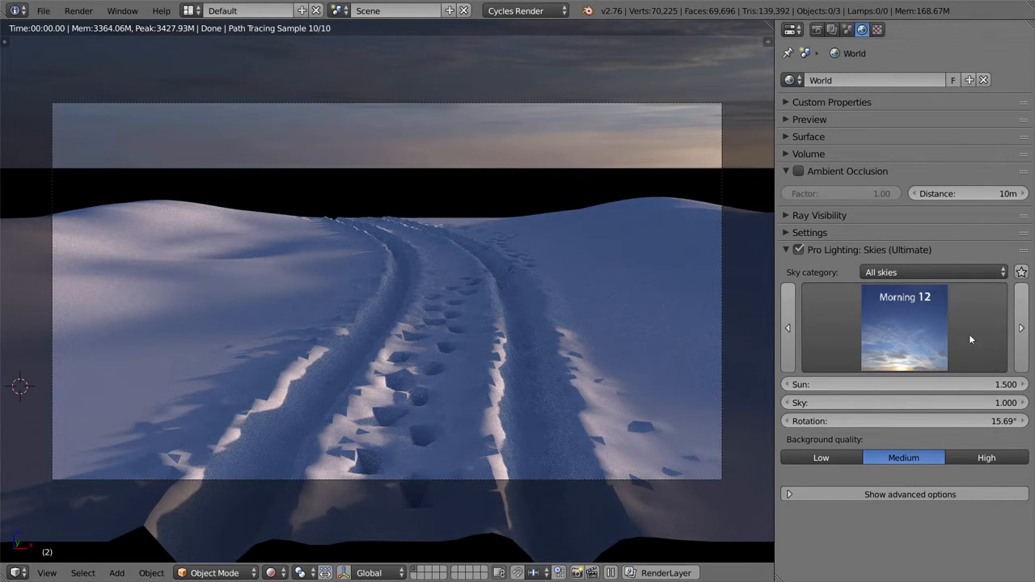
left_click(895, 319)
left_click(911, 273)
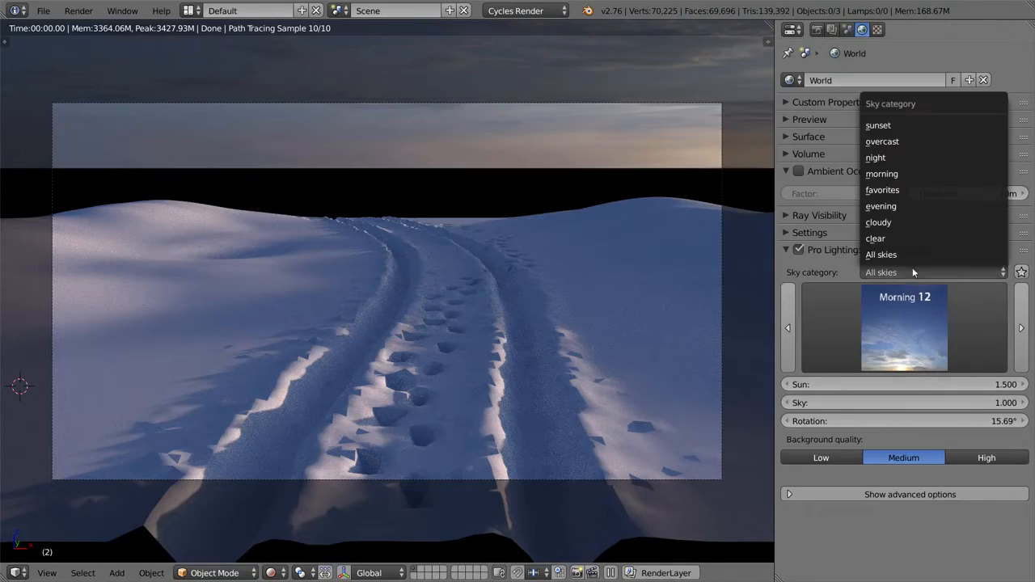
left_click(906, 174)
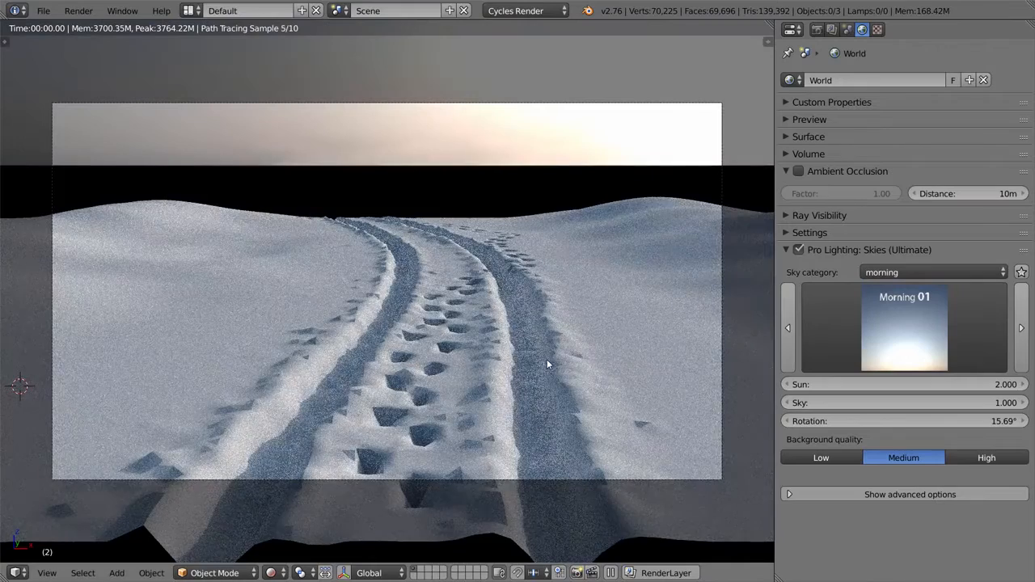
- Try the Morning 02, 03 and 04 skies, go back to Morning 03 and inspect it from outside and through the camera
left_click(1021, 326)
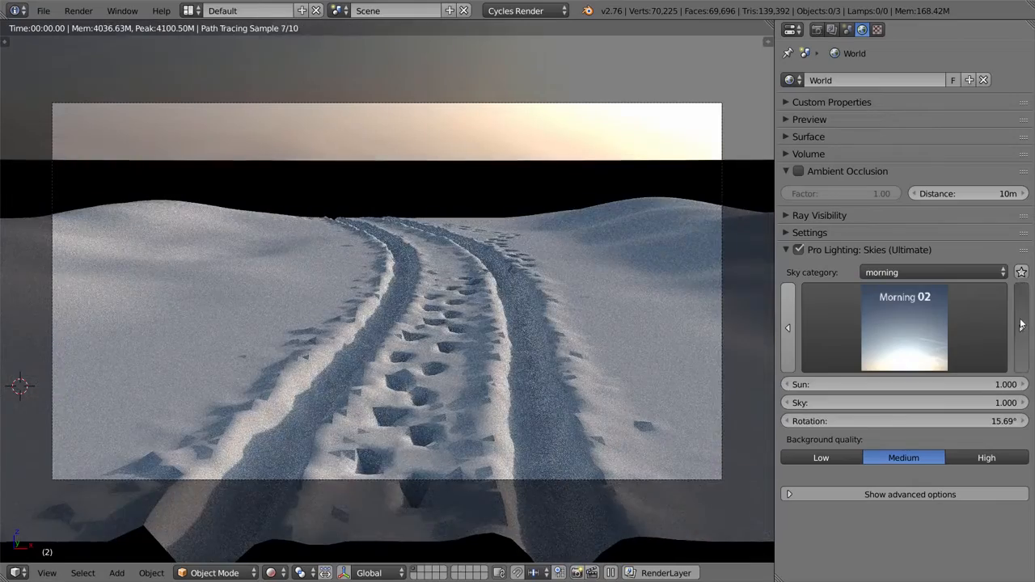
left_click(1021, 326)
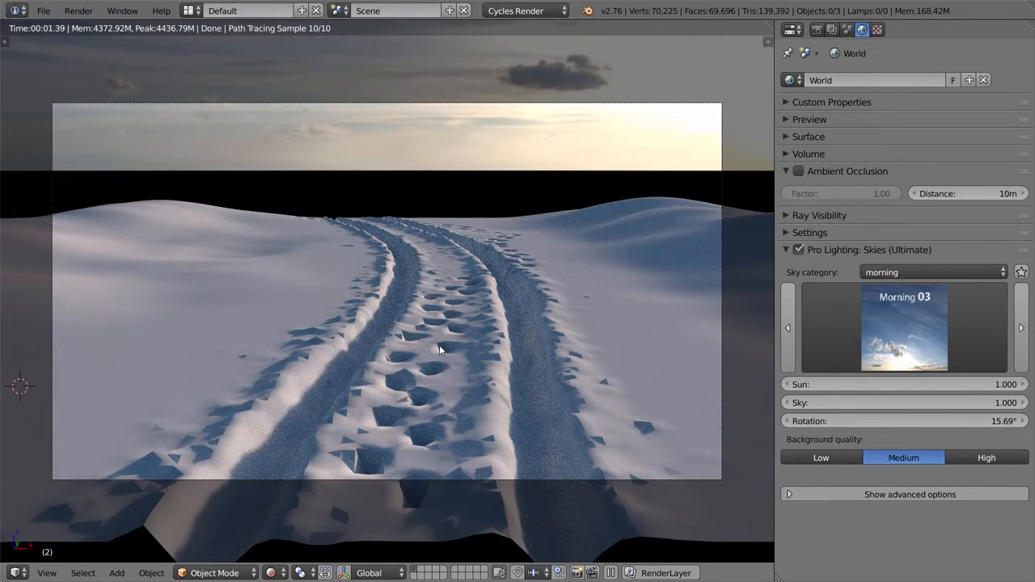
left_click(941, 302)
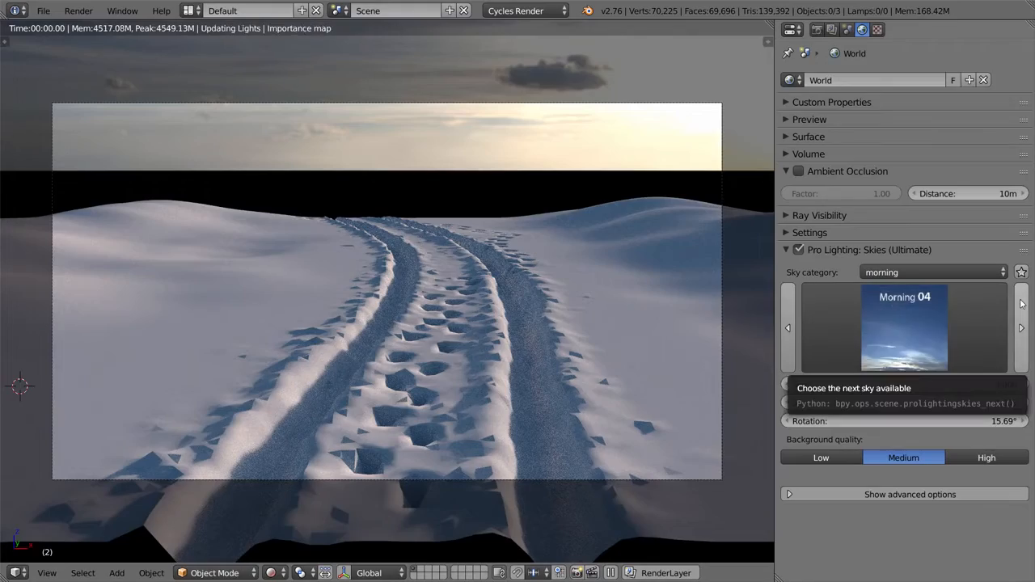
left_click(787, 327)
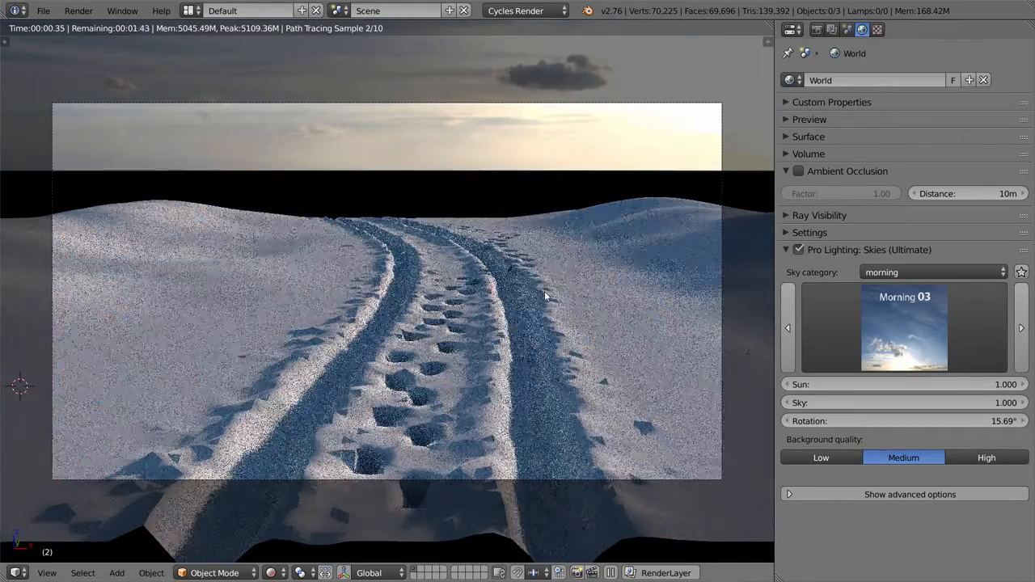
mouse_move(427, 274)
middle_mouse_down()
mouse_move(457, 283)
mouse_move(503, 330)
mouse_move(425, 263)
middle_mouse_up()
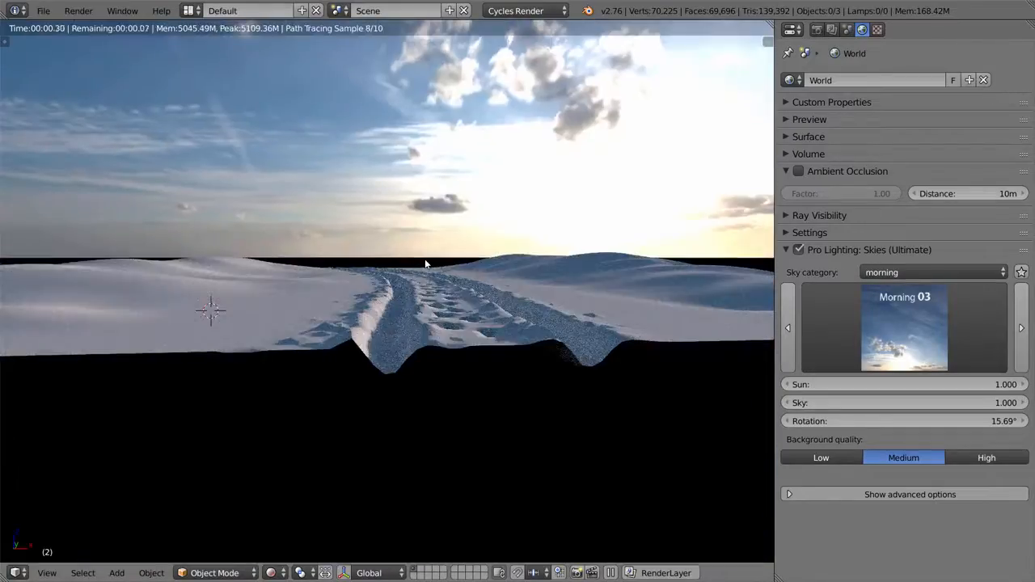
key("KP_0")
- Step through the remaining morning skies, settle on Morning 11 and check its light on the snow through the camera
left_click(1020, 328)
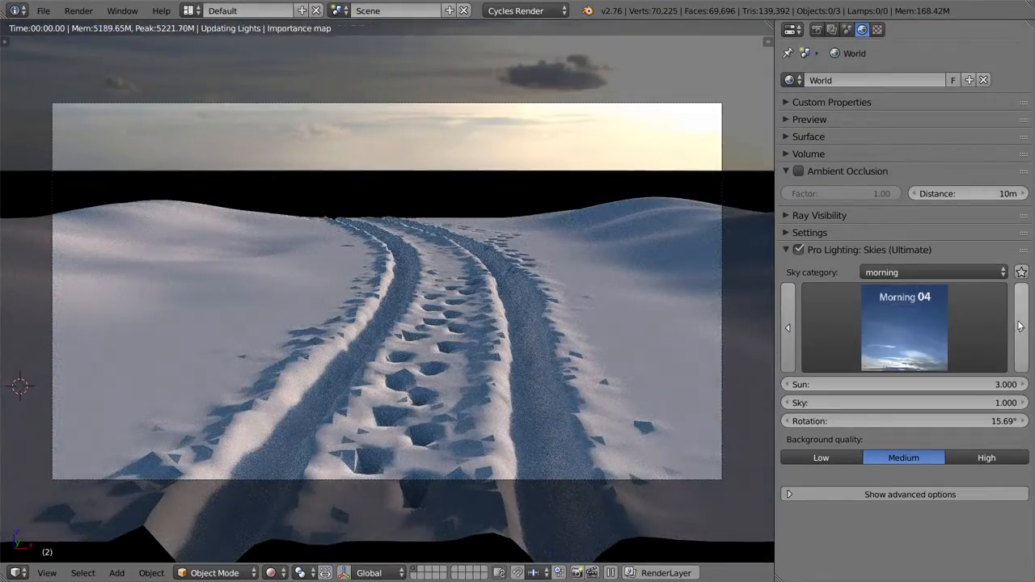
left_click(1020, 328)
left_click(1020, 327)
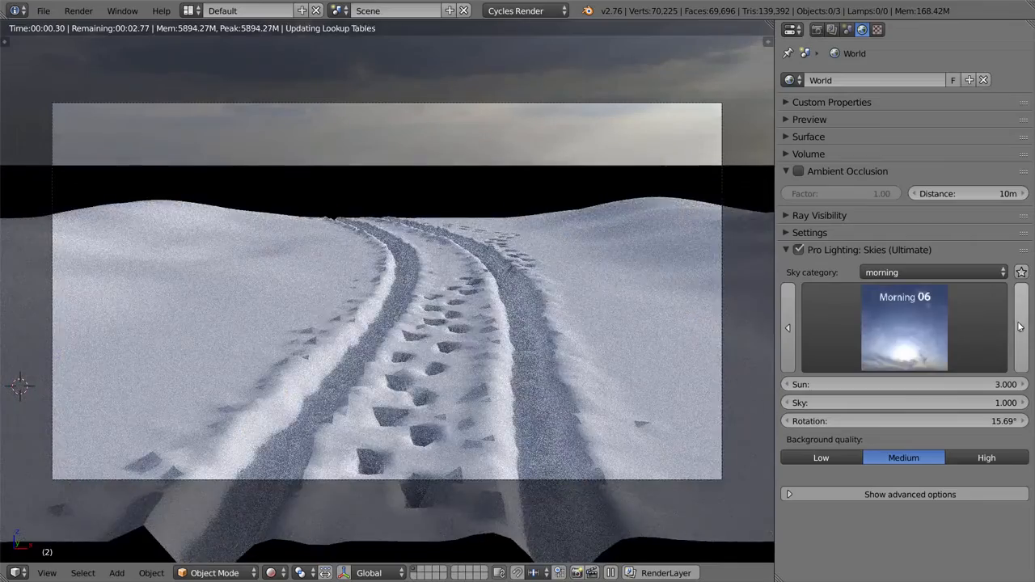
left_click(1020, 327)
left_click(1020, 328)
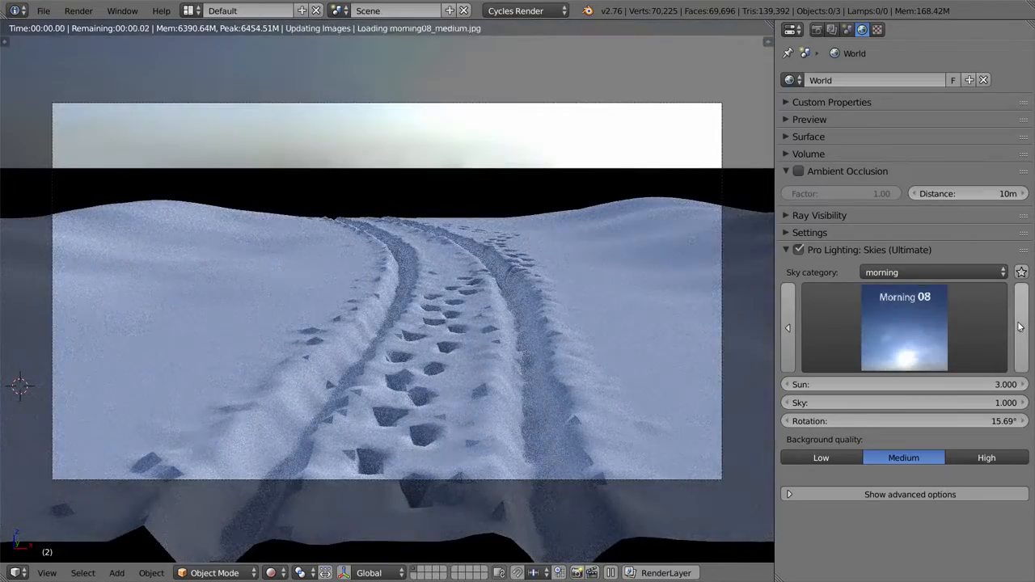
left_click(1020, 328)
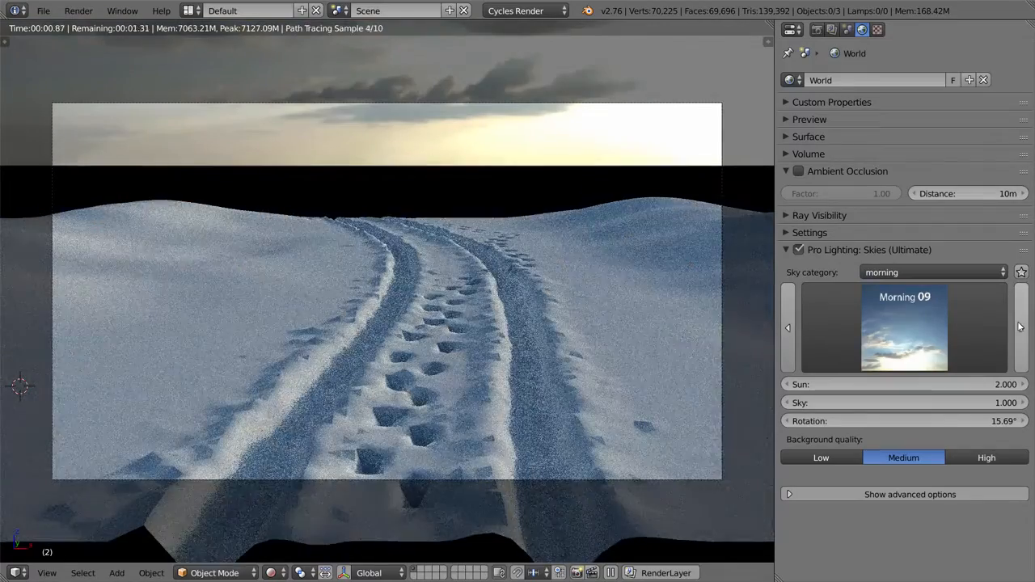
left_click(1020, 328)
left_click(1020, 327)
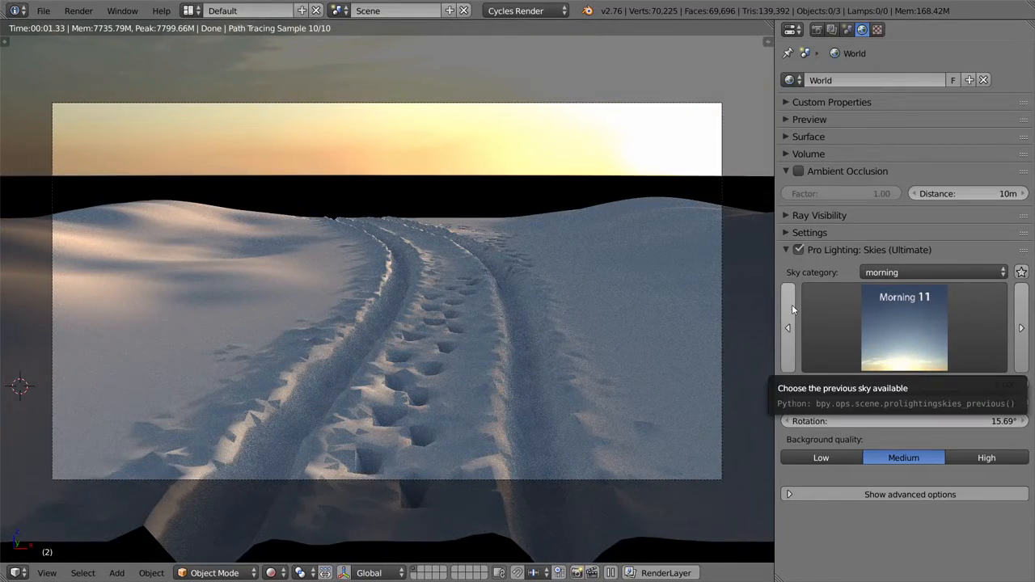
left_click(1020, 328)
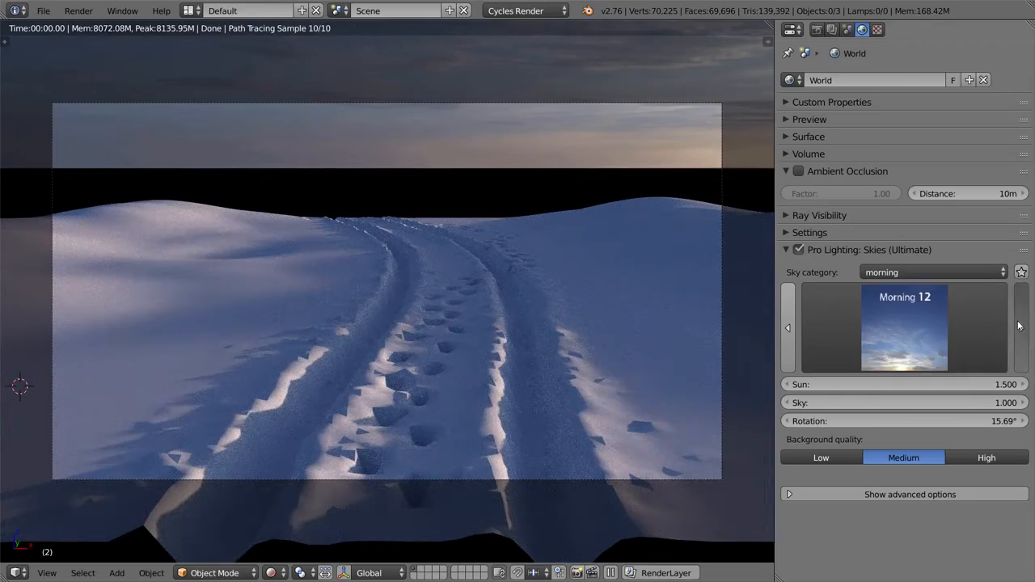
left_click(1020, 326)
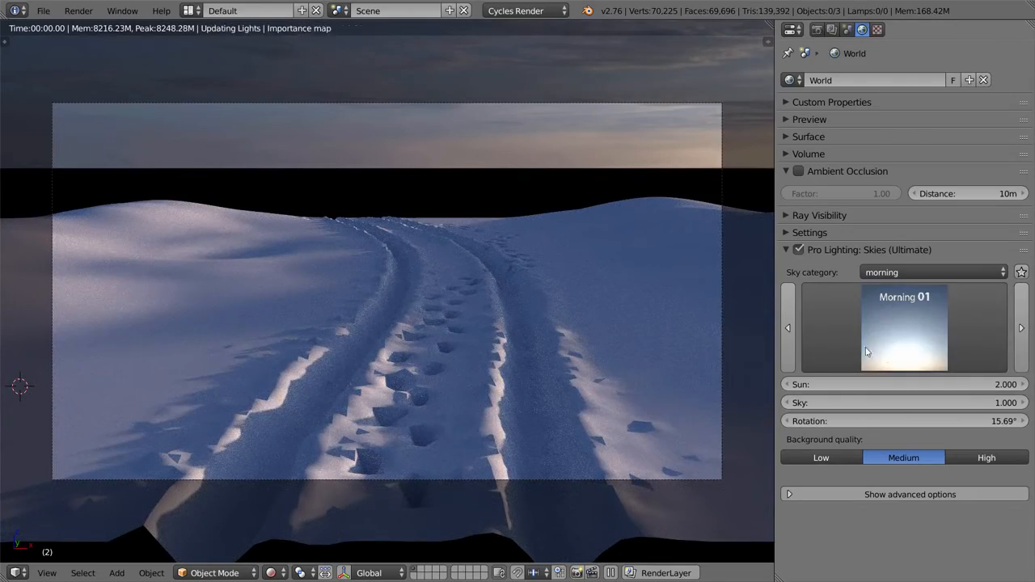
left_click(788, 322)
left_click(787, 321)
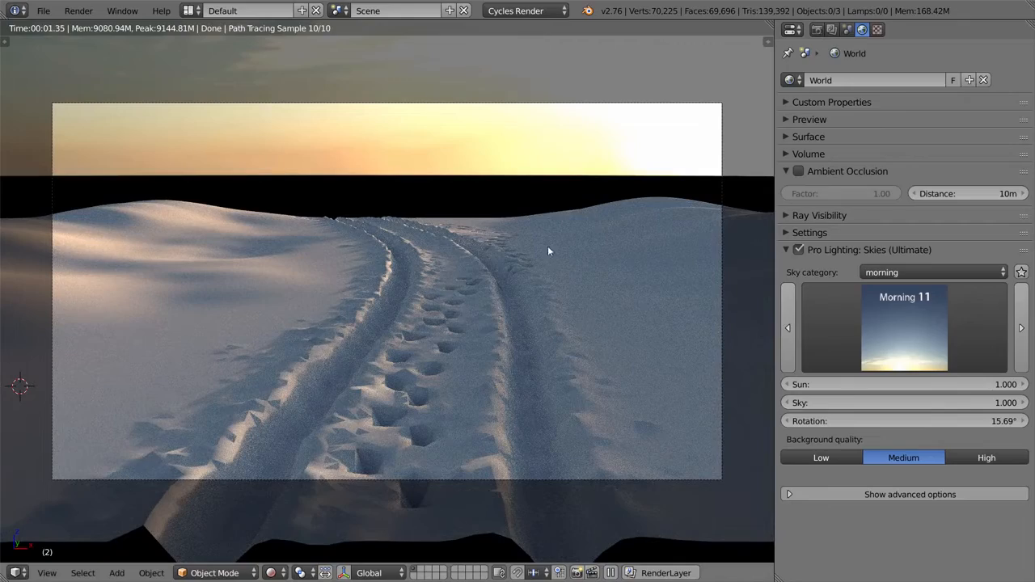
key("KP_0")
key("KP_0")
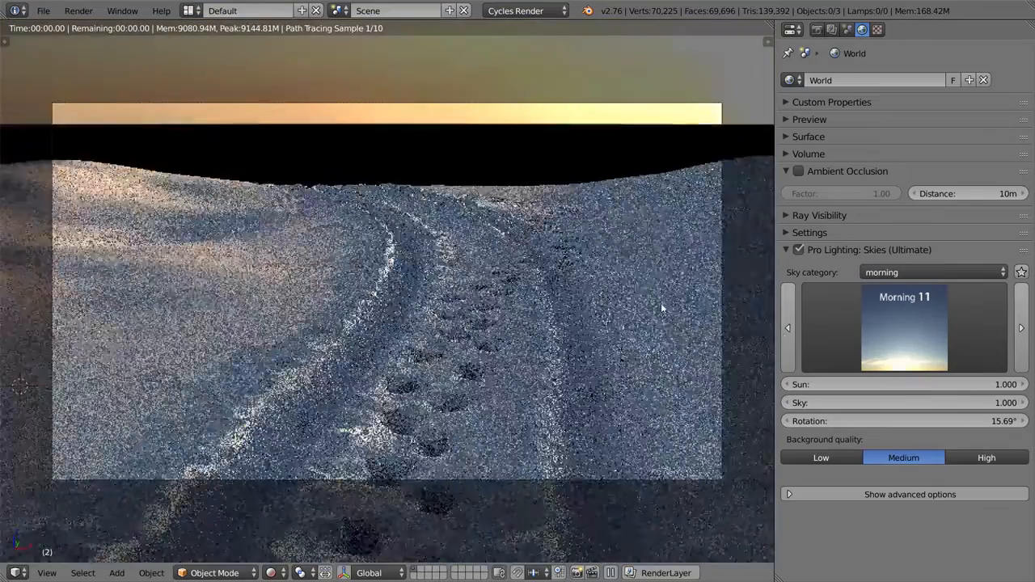
- Set the sky's sun strength to 1.000 and its rotation to 14.25°, and save the file over the existing one
mouse_move(918, 386)
left_mouse_down()
mouse_move(845, 387)
mouse_move(918, 386)
left_mouse_up()
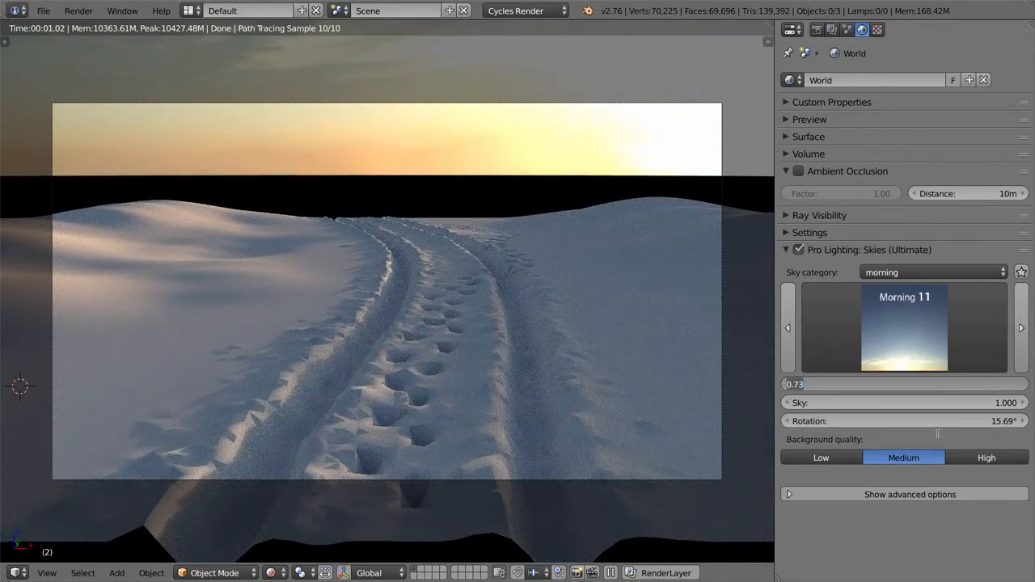
mouse_move(928, 419)
left_mouse_down()
mouse_move(954, 419)
mouse_move(908, 422)
mouse_move(933, 422)
mouse_move(921, 422)
left_mouse_up()
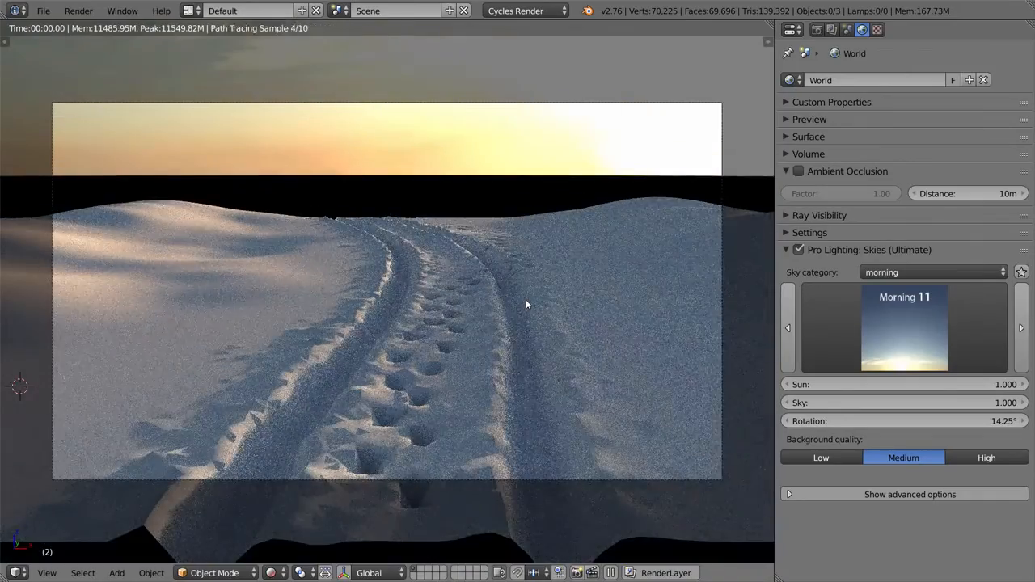
key("ctrl+s")
left_click(570, 285)
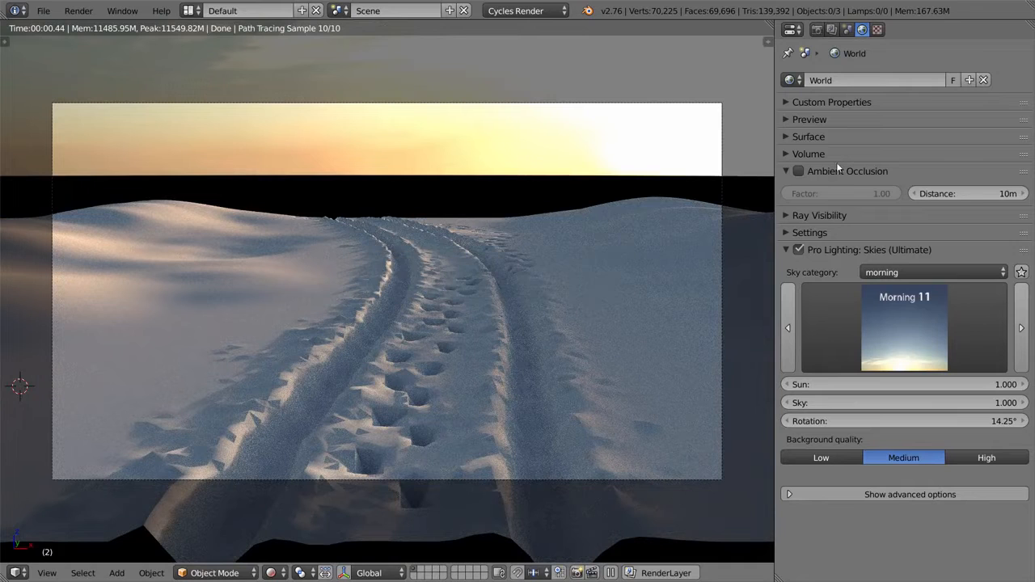
- Check the subdivision and displacement modifiers of the snow plane and render the scene from the camera
left_click(817, 29)
scroll(881, 165, "up", 4)
scroll(907, 401, "down", 5)
scroll(905, 388, "up", 4)
right_click(631, 253)
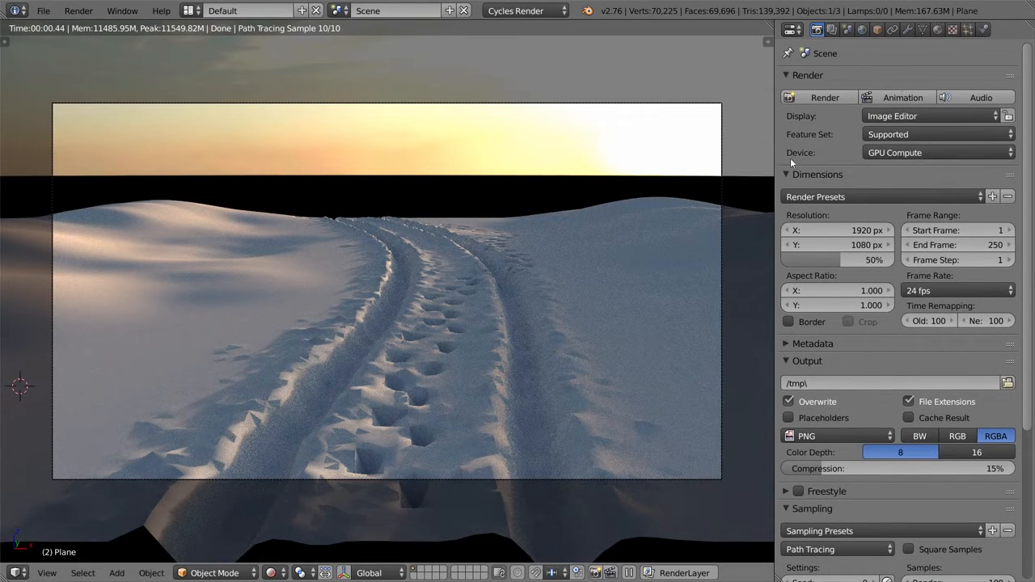
left_click(907, 29)
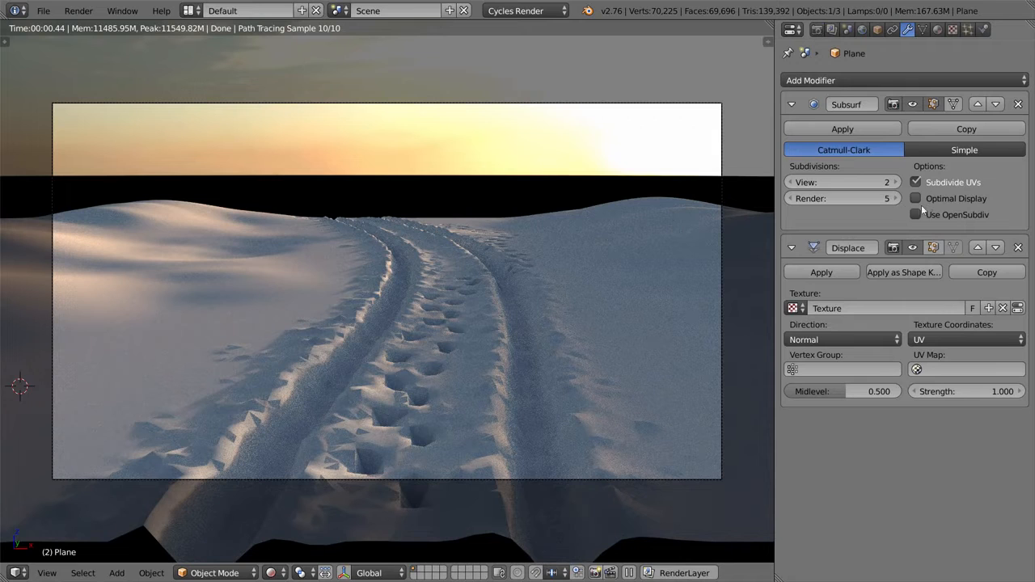
left_click(817, 29)
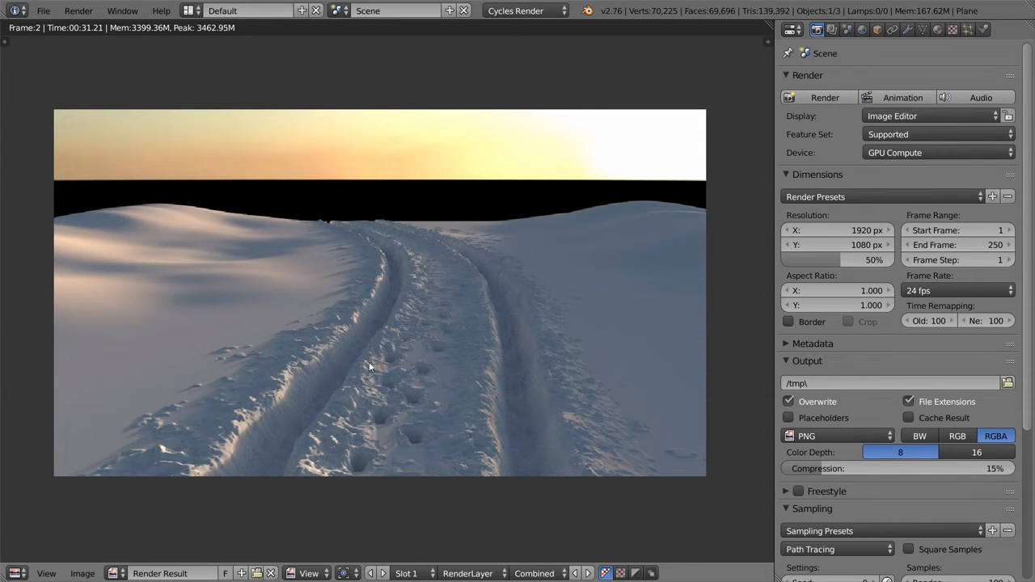
- Examine the rendered image up close and as a whole, looking at the tire tracks, footprints, snow mounds and horizon
scroll(436, 300, "up", 2)
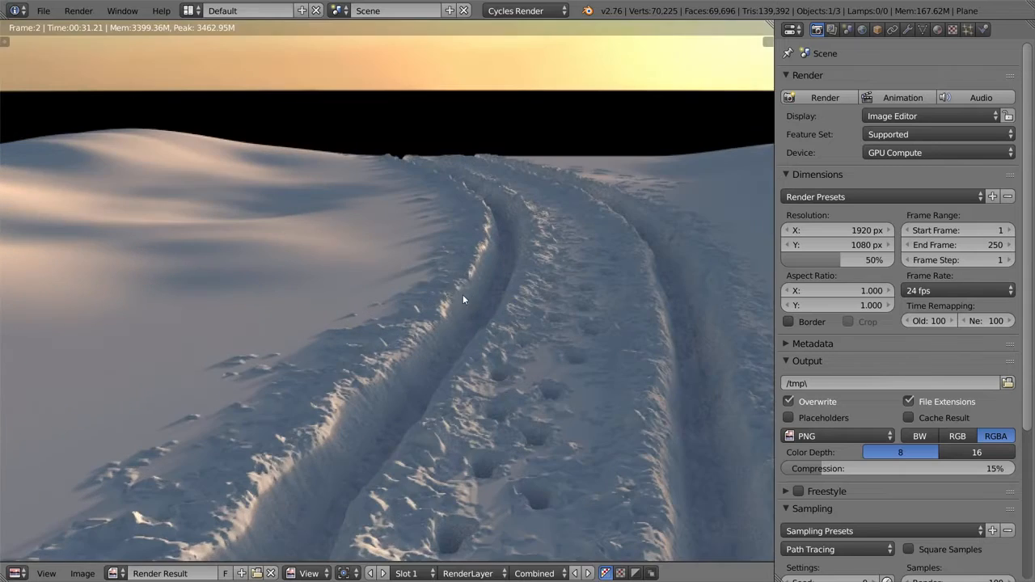
scroll(475, 316, "down", 2)
middle_click_drag(527, 302, 500, 308)
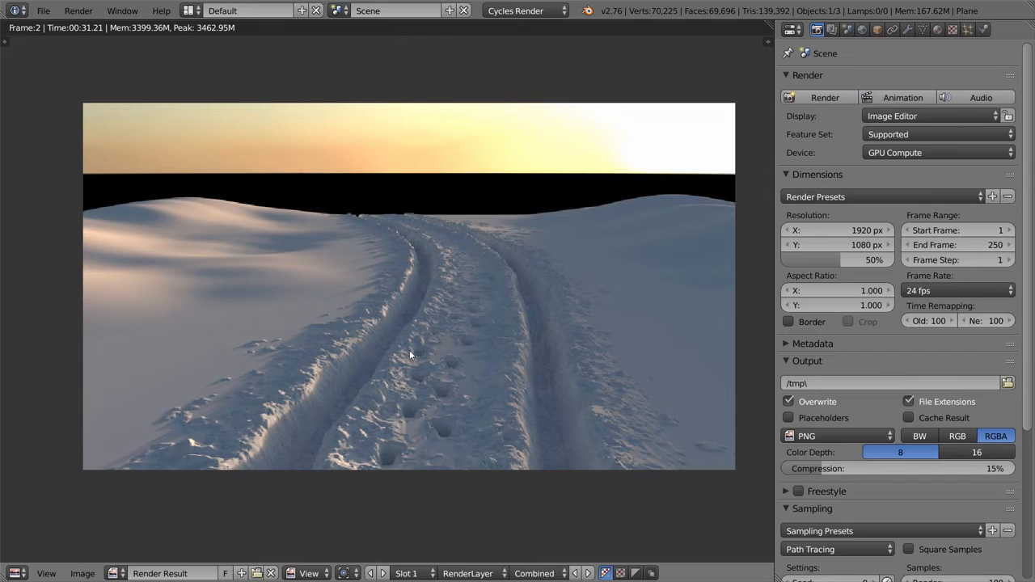
scroll(409, 350, "up", 2)
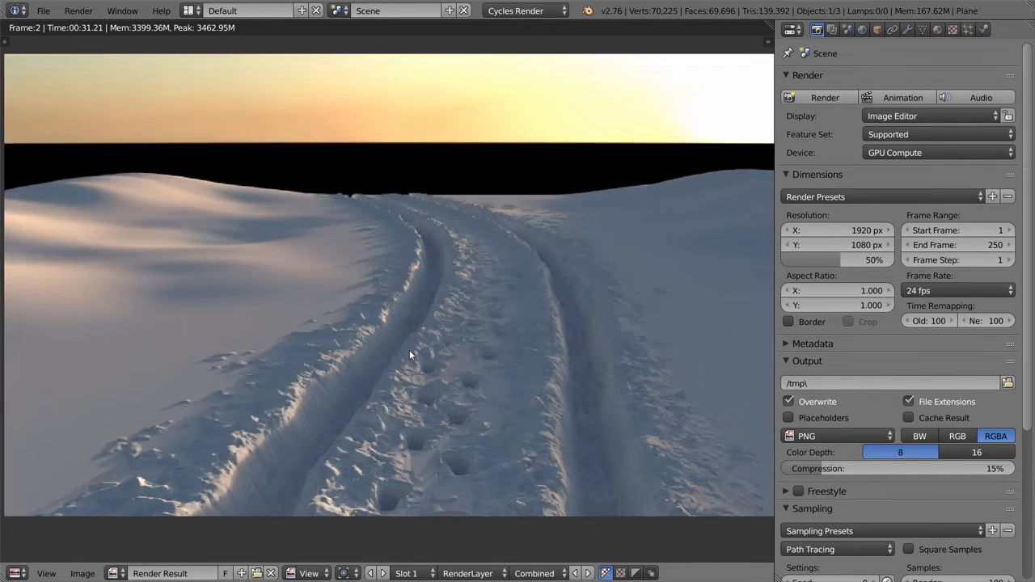
scroll(451, 314, "down", 3)
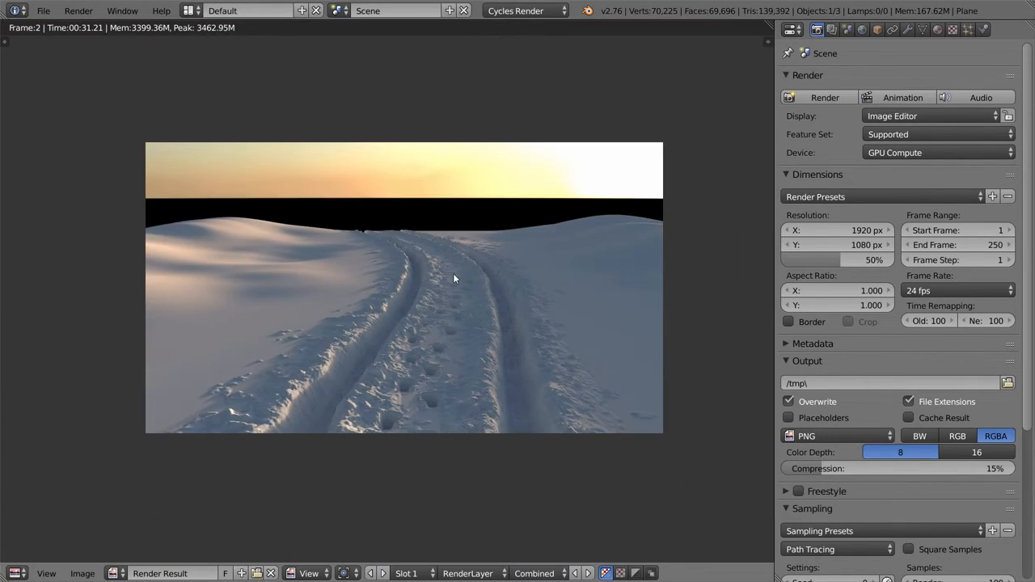
scroll(355, 267, "up", 3)
middle_click_drag(426, 258, 485, 251)
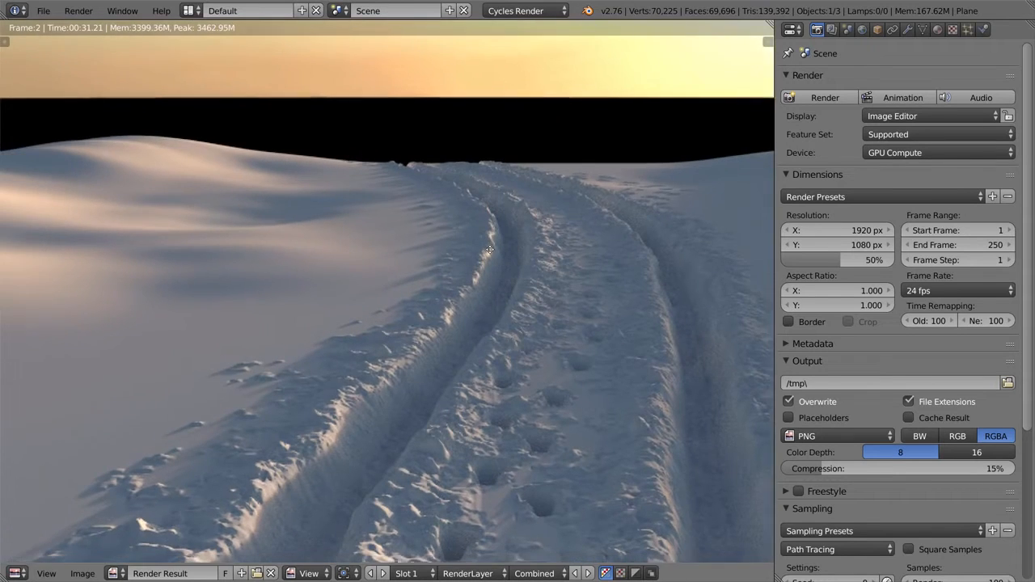
scroll(485, 259, "down", 2)
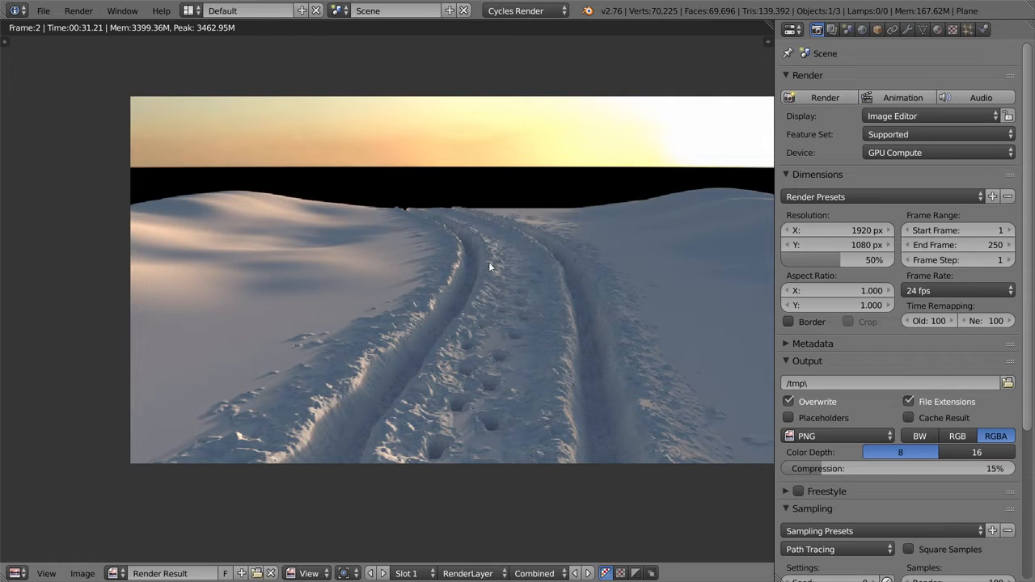
scroll(430, 226, "down", 1)
scroll(324, 364, "up", 1)
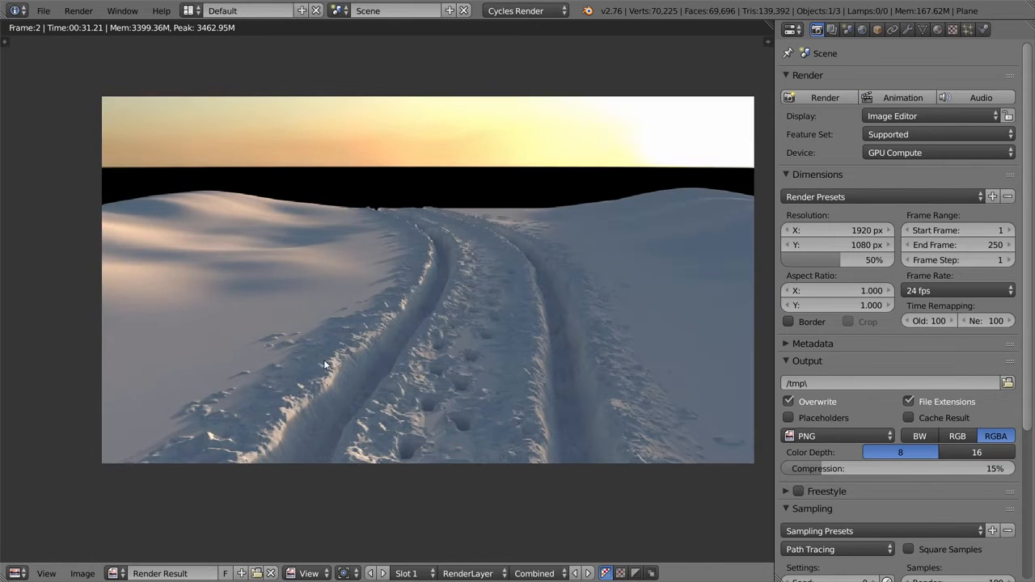
scroll(406, 287, "down", 2)
scroll(218, 207, "up", 1)
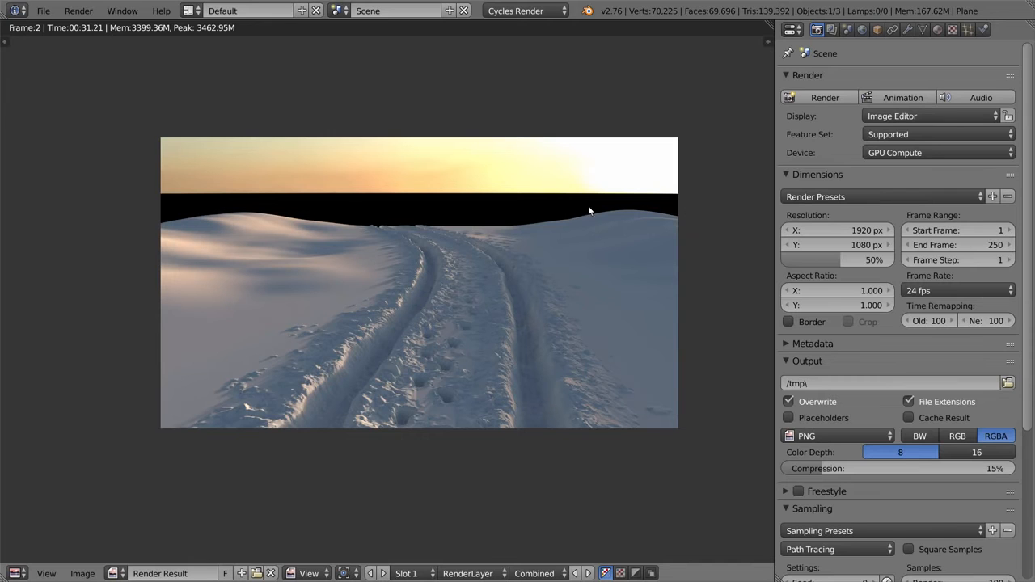
scroll(280, 316, "up", 1)
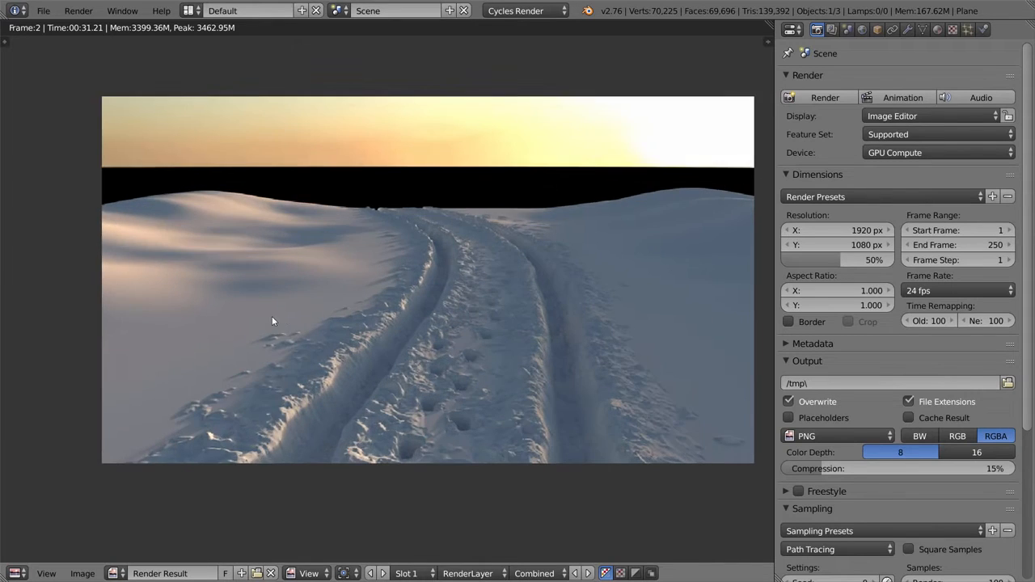
- Compare the rendered tracks and snow surface up close with the flickr reference photos of snow mounds, footprints and snow waves in the browser
scroll(385, 327, "down", 1)
scroll(323, 283, "up", 2)
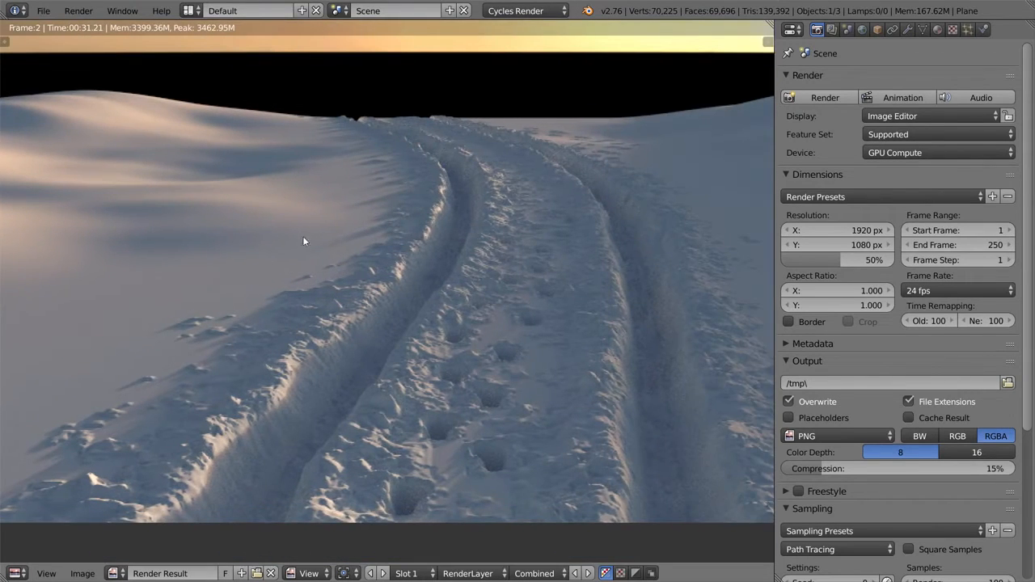
middle_click_drag(345, 280, 388, 302)
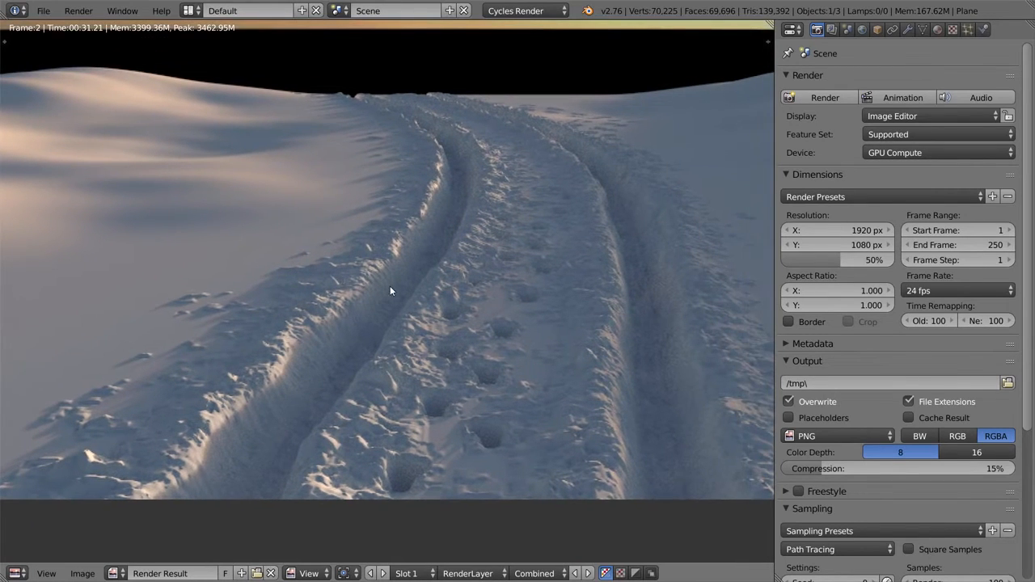
key("alt+Tab")
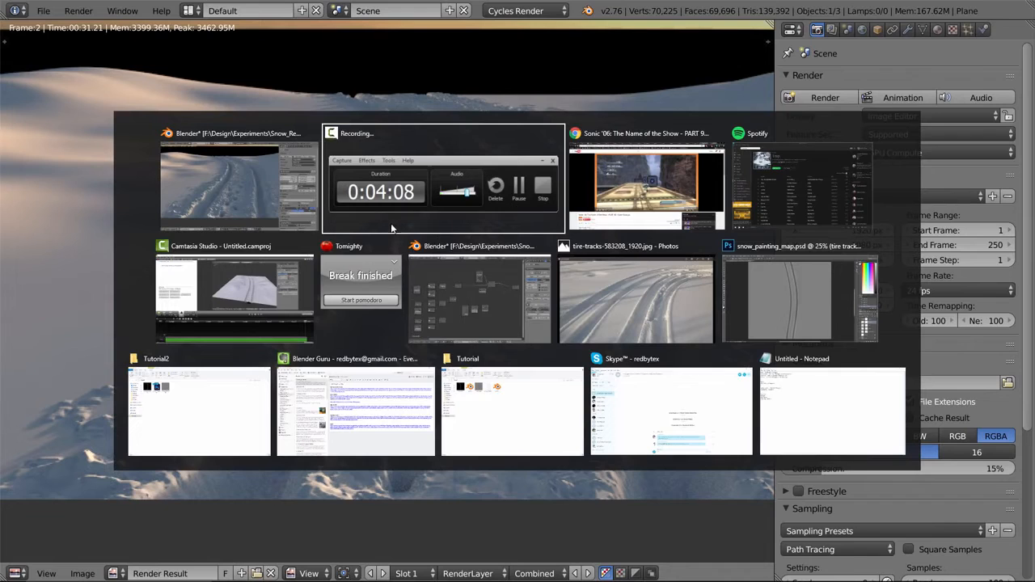
left_click(712, 154)
left_click(839, 6)
left_click(778, 5)
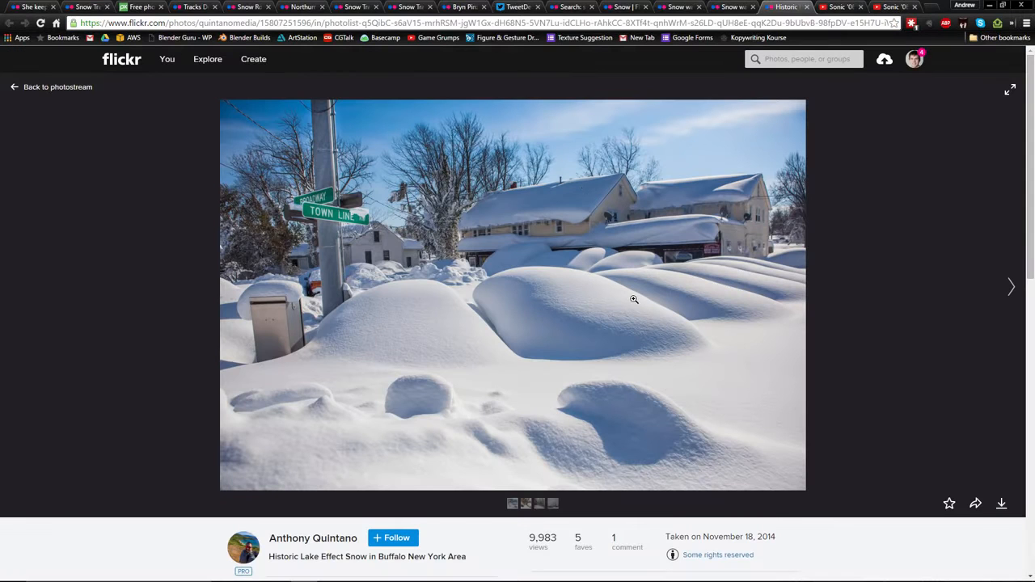
left_click(728, 7)
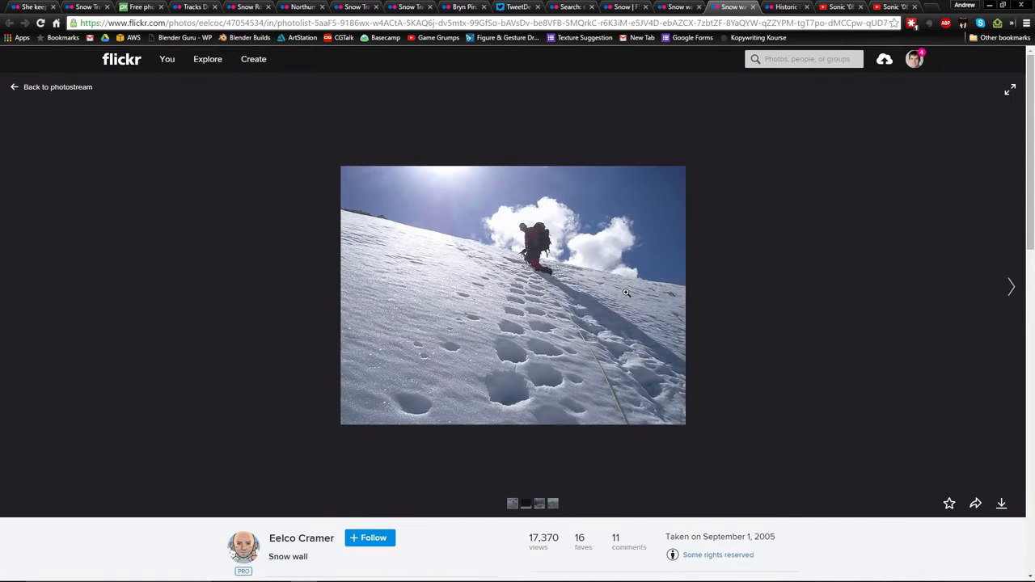
left_click(685, 5)
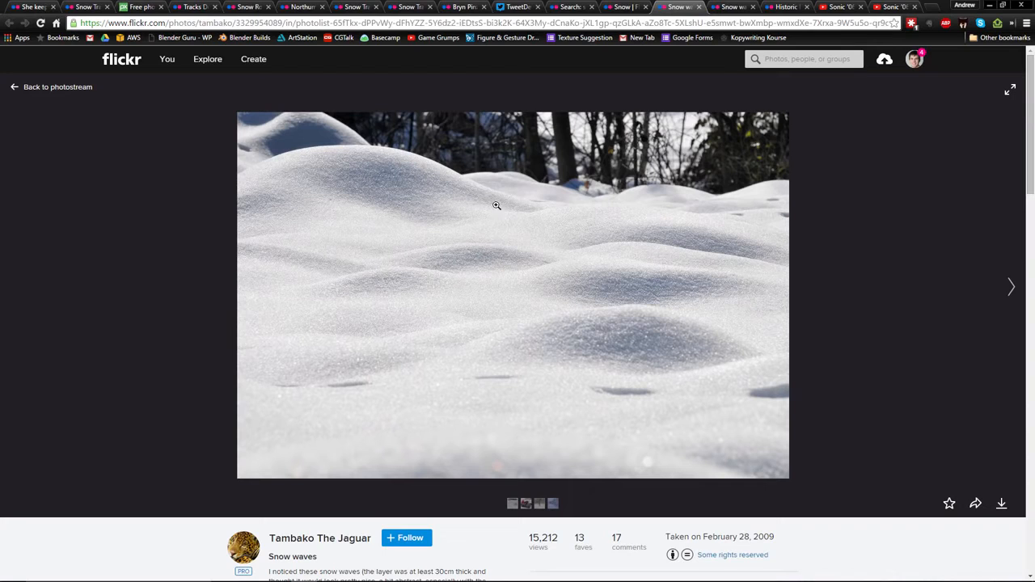
left_click(553, 300)
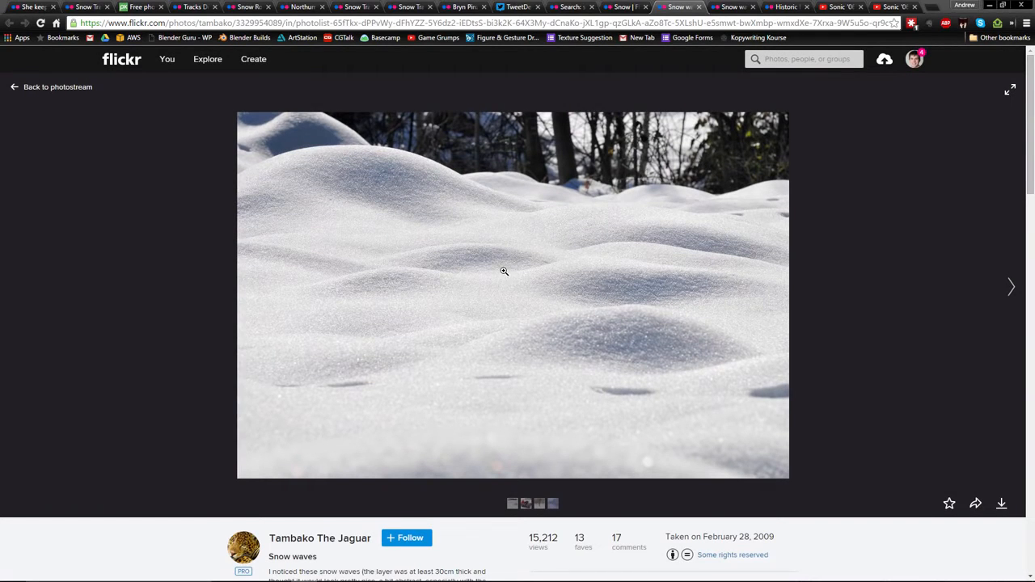
key("alt+Tab")
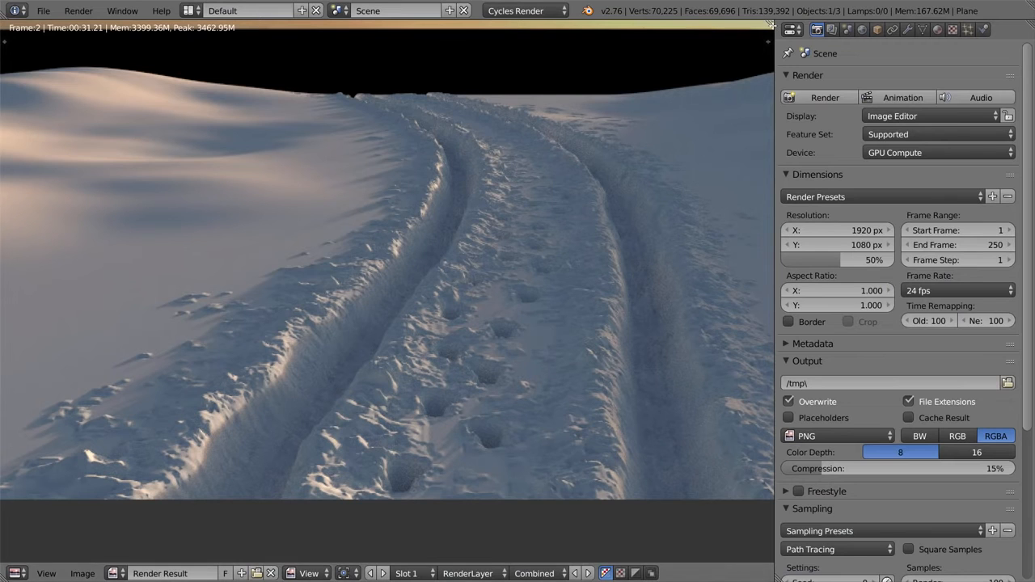
- Split the render view to add a node editor with its properties sidebar hidden, and return the render area to the camera view
left_click_drag(727, 31, 400, 52)
key("shift+F3")
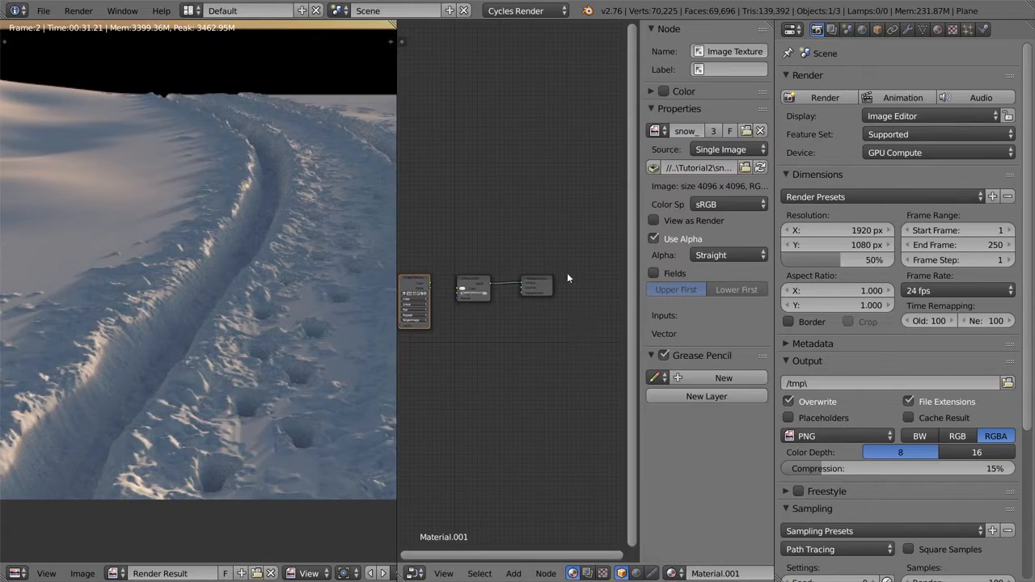
key("n")
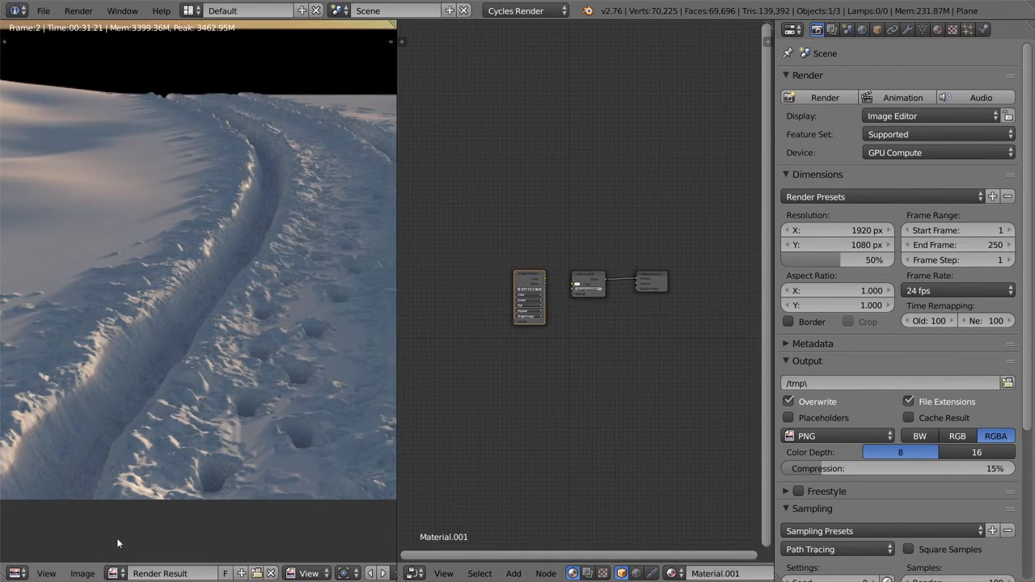
key("Escape")
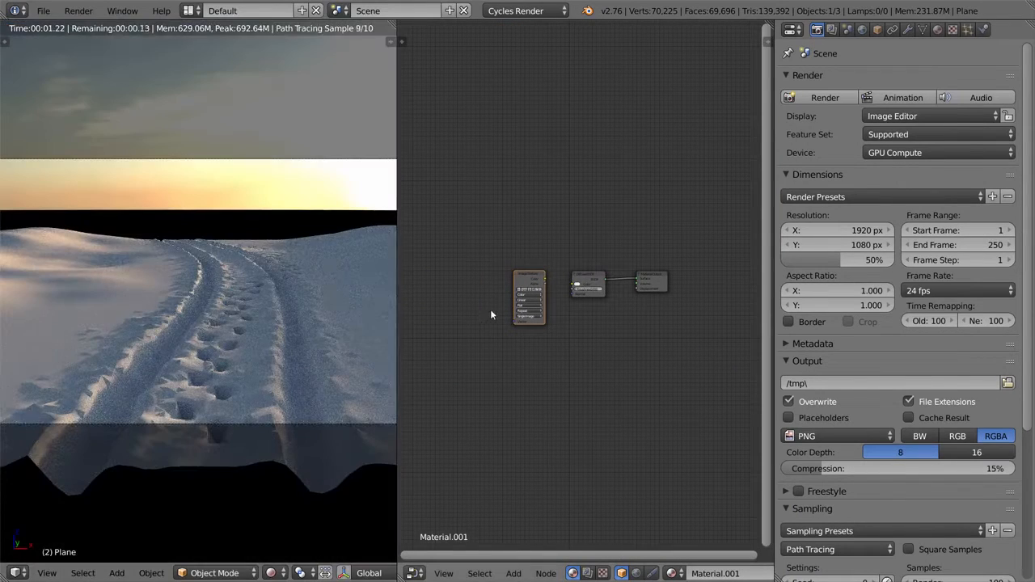
- Delete the unconnected Image Texture node from the snow material and frame the tire tracks in the rendered preview
middle_click_drag(508, 308, 540, 312)
scroll(540, 312, "up", 3)
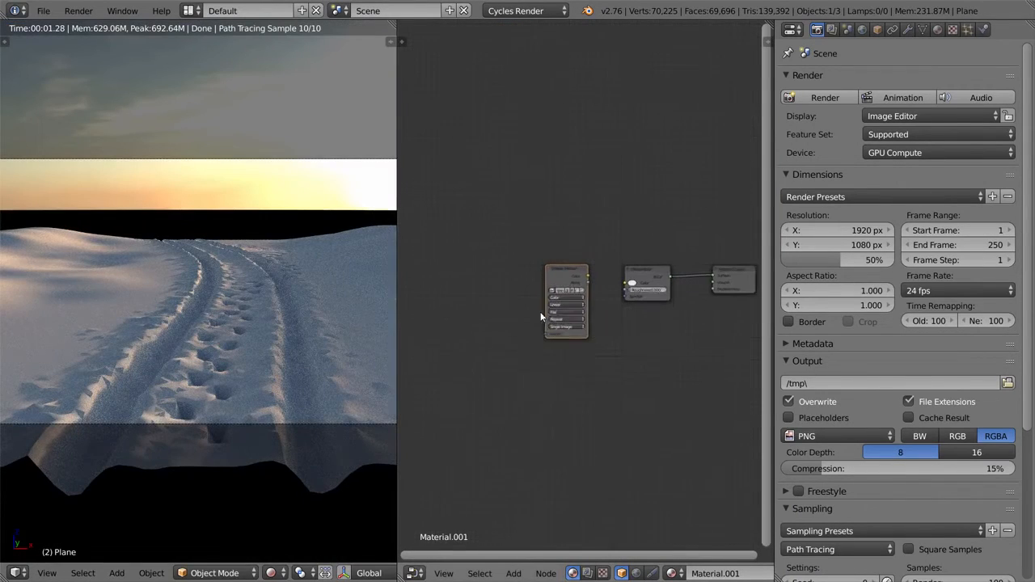
scroll(565, 327, "up", 4)
scroll(165, 295, "up", 1)
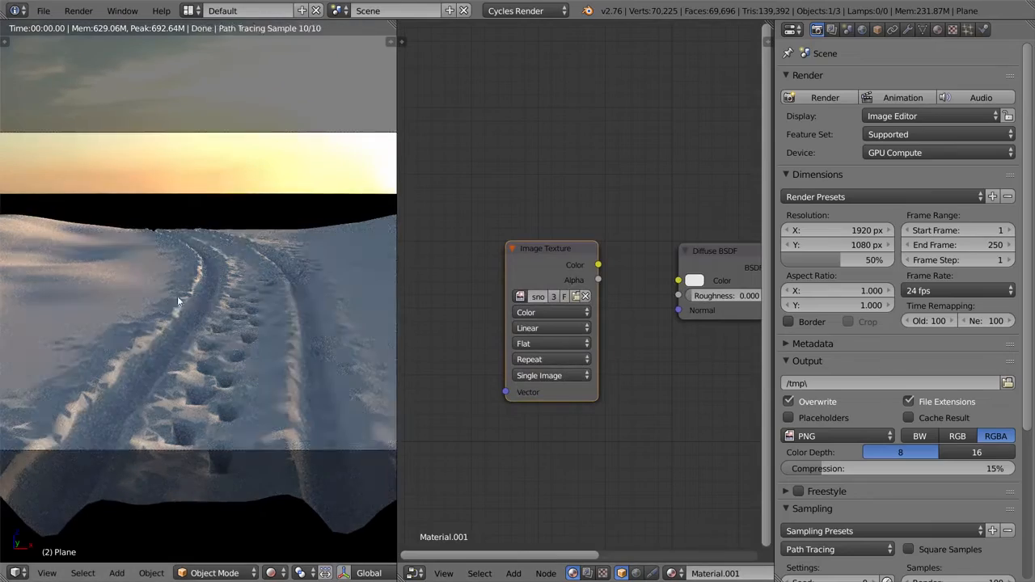
middle_click_drag(165, 296, 251, 293, "shift")
scroll(571, 309, "down", 2)
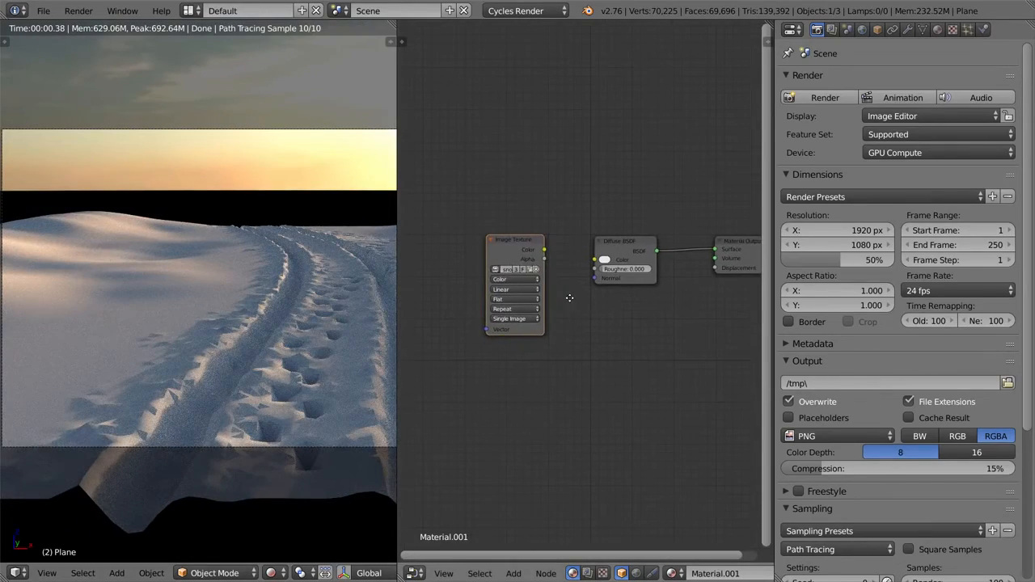
key("x")
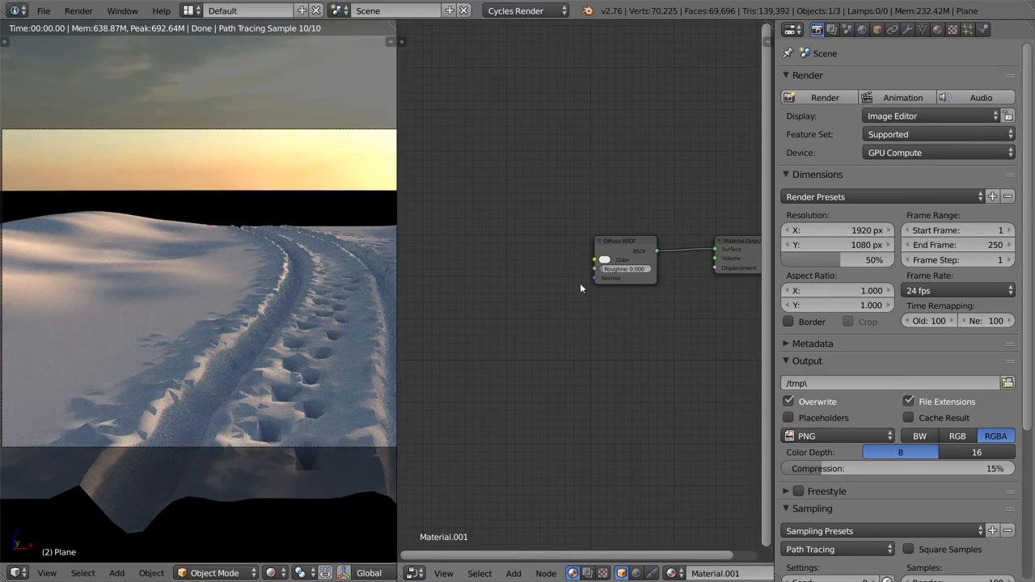
- Add a Noise Texture node to the snow material ahead of the Diffuse BSDF
middle_click_drag(568, 284, 596, 294)
scroll(597, 294, "up", 1)
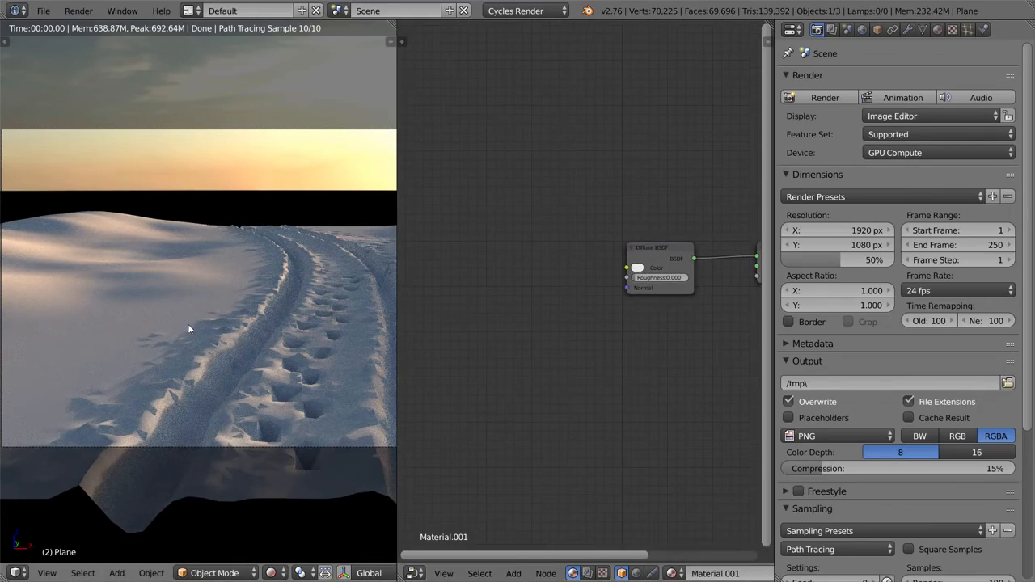
scroll(186, 329, "up", 2)
scroll(225, 305, "up", 2)
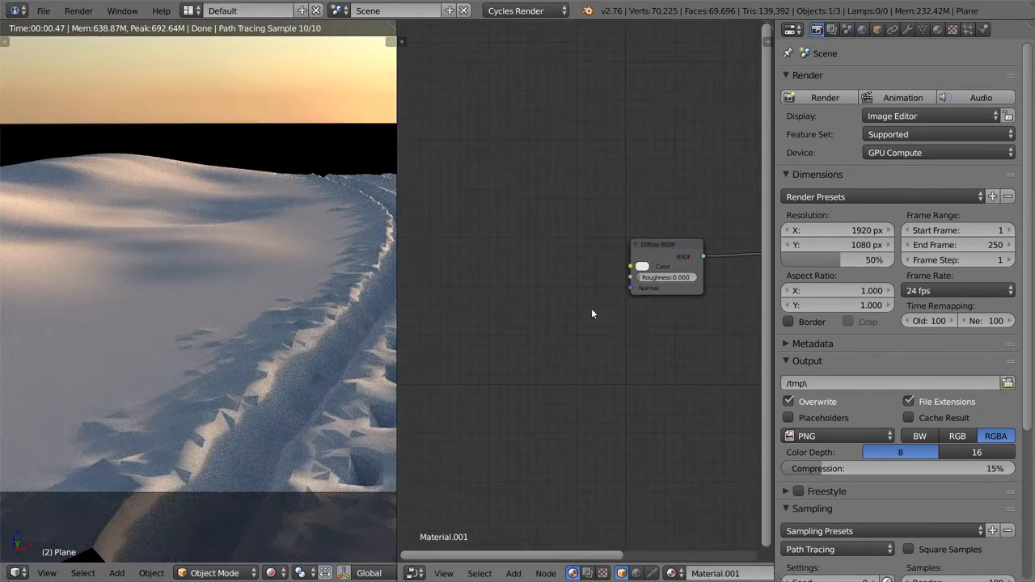
middle_click_drag(603, 312, 674, 261)
scroll(674, 261, "down", 1)
key("shift+a")
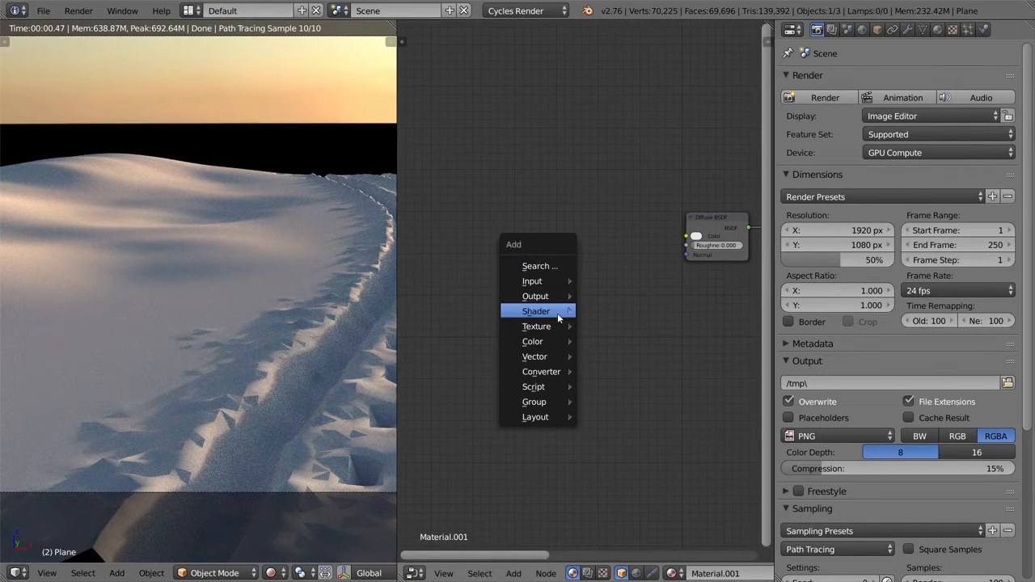
mouse_move(557, 311)
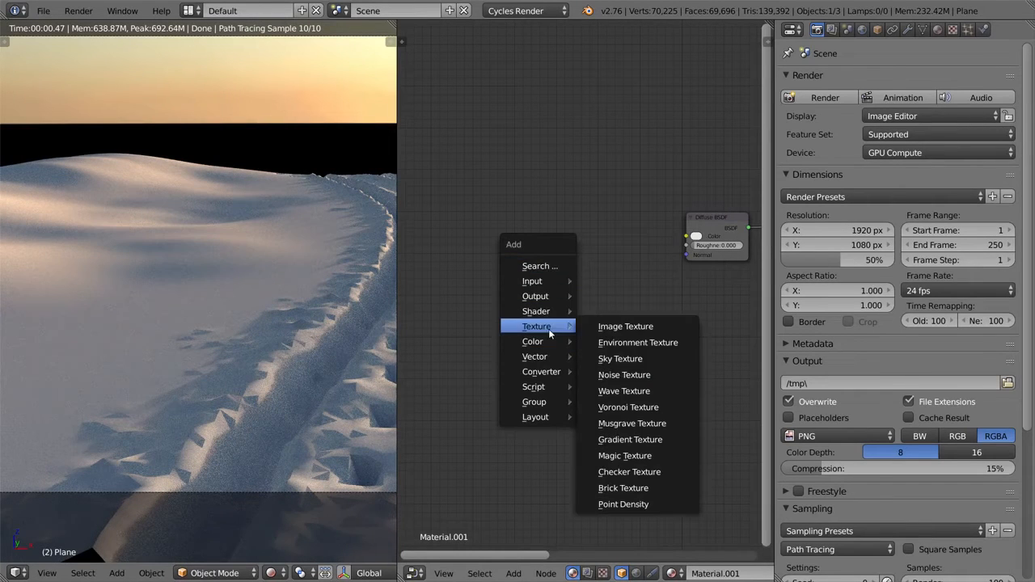
left_click(621, 374)
left_click(514, 218)
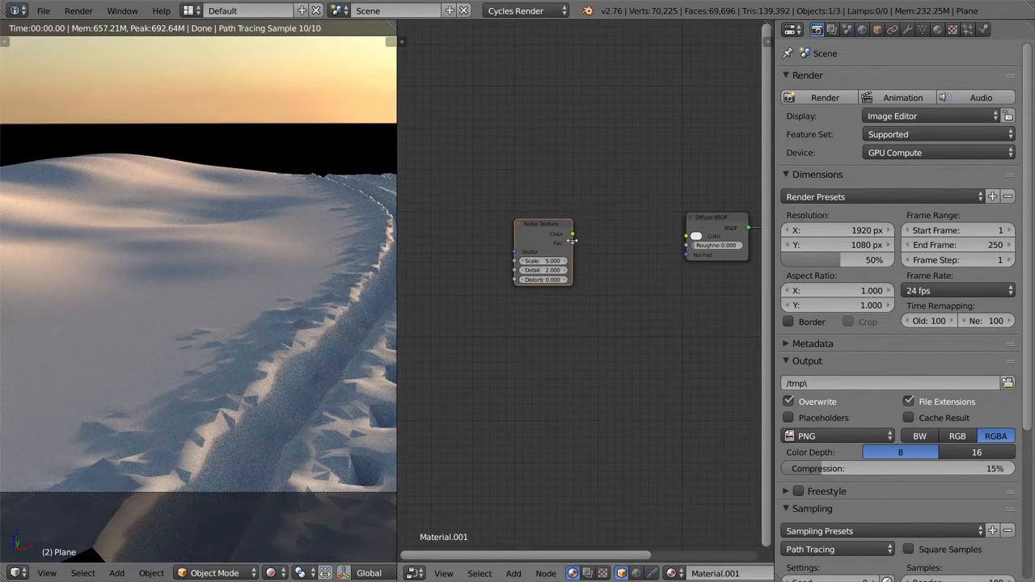
- Space the Noise Texture further away from the Diffuse BSDF and connect its Fac output to the shader's Normal input
scroll(576, 256, "up", 1)
middle_click_drag(577, 256, 538, 246)
left_click_drag(531, 222, 569, 215)
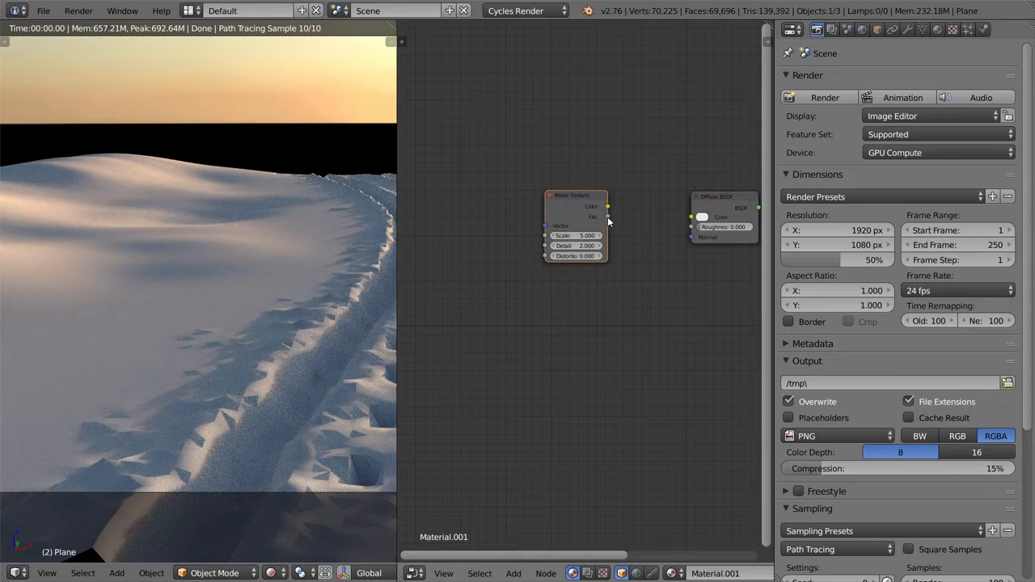
key("g")
key("x")
left_click(550, 208)
middle_click_drag(645, 199, 580, 182)
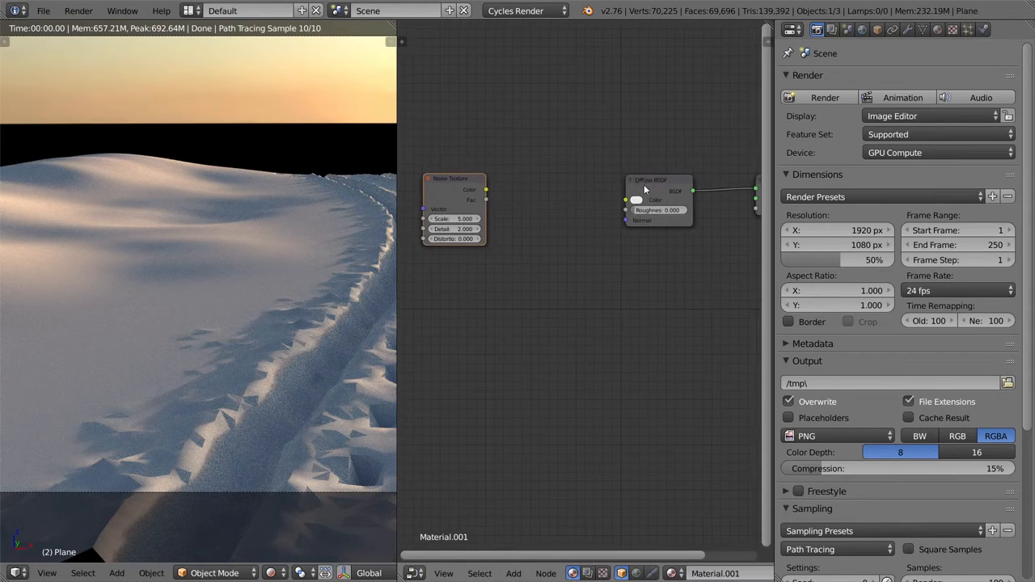
left_click_drag(485, 199, 628, 220)
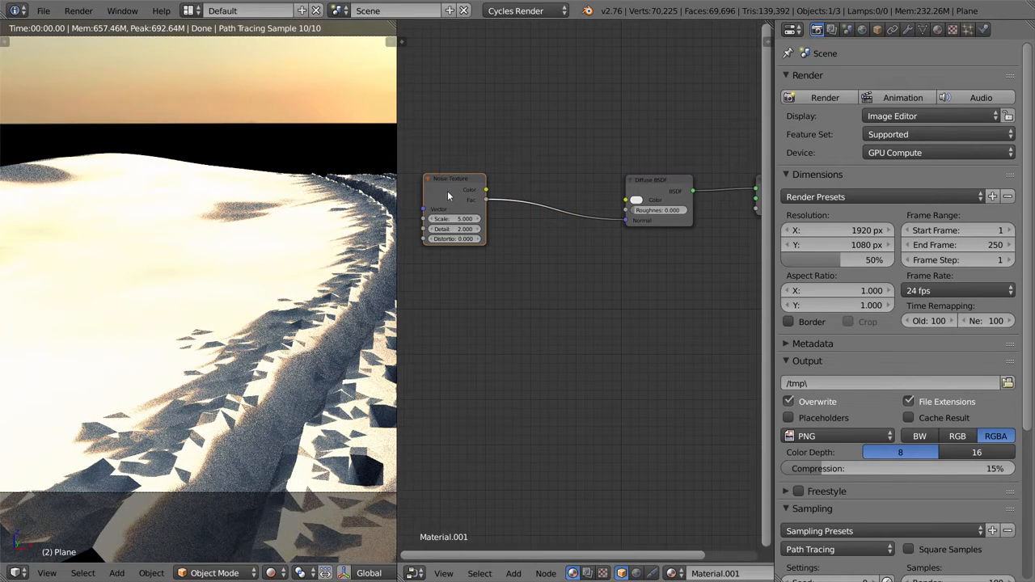
middle_click_drag(559, 233, 590, 238)
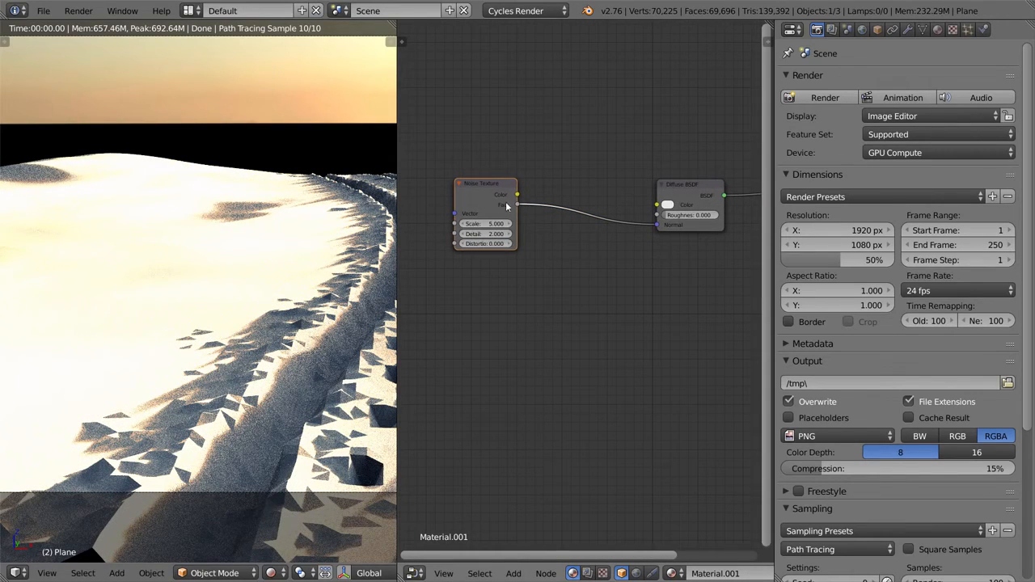
- Insert a Bump node between the Noise Texture and the Diffuse BSDF, with the noise's Fac output feeding the Bump's Height input
left_click_drag(655, 225, 655, 225)
key("shift+a")
mouse_move(572, 280)
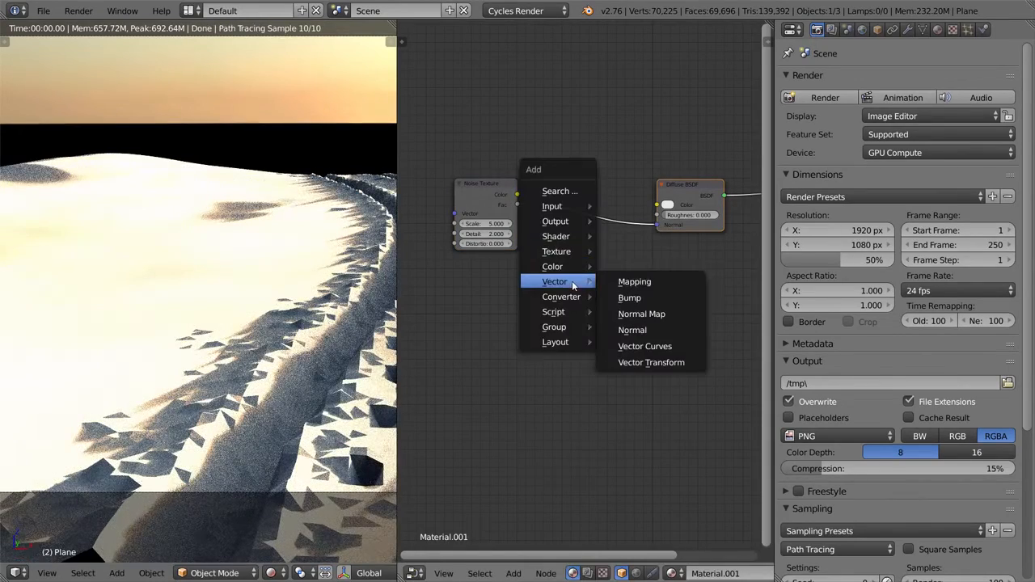
left_click(635, 297)
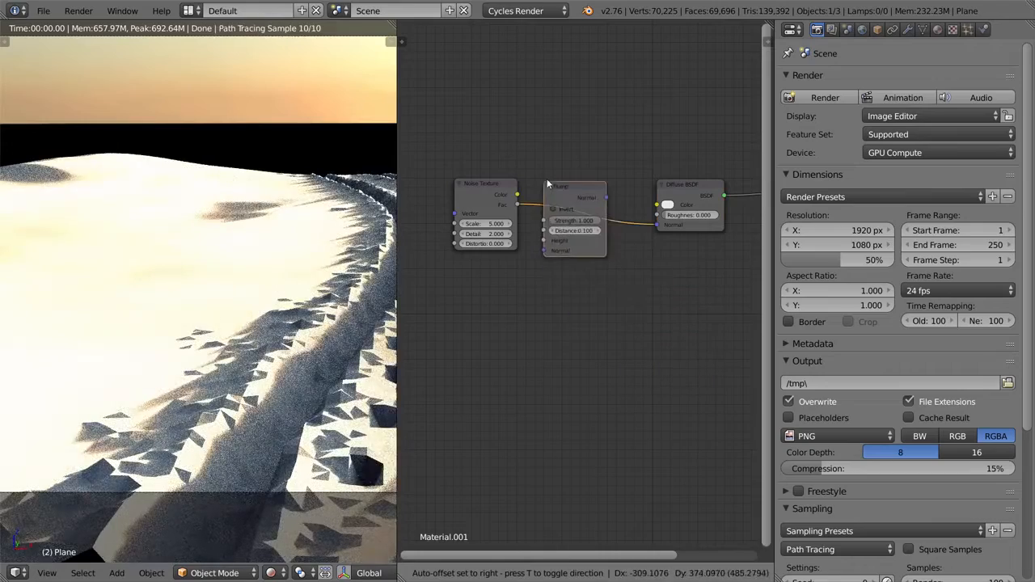
left_click(556, 178)
scroll(613, 339, "up", 2)
mouse_move(553, 232)
left_mouse_down()
mouse_move(527, 228)
mouse_move(550, 221)
left_mouse_up()
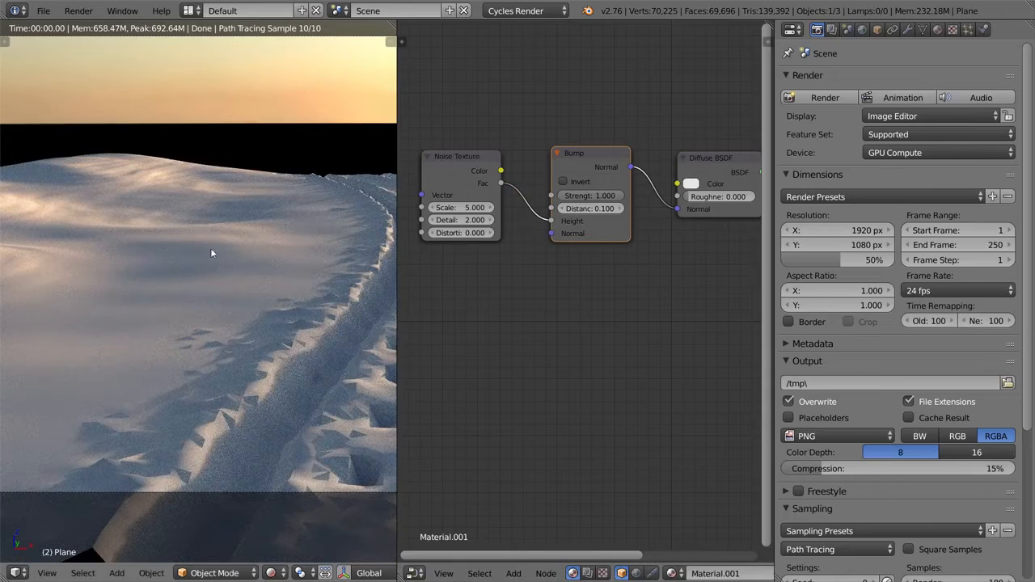
- Check the bump on the snow mounds in the preview and add a Texture Coordinate node ahead of the Noise Texture
middle_click_drag(483, 255, 605, 282)
scroll(108, 232, "down", 1)
middle_click_drag(167, 232, 227, 346)
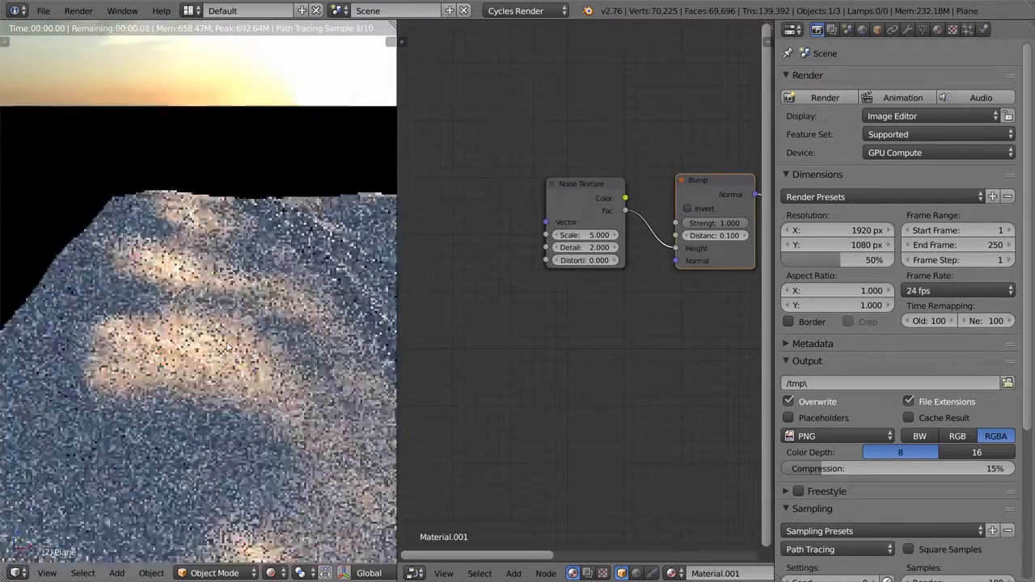
middle_click_drag(189, 263, 158, 308)
middle_click_drag(260, 251, 291, 220)
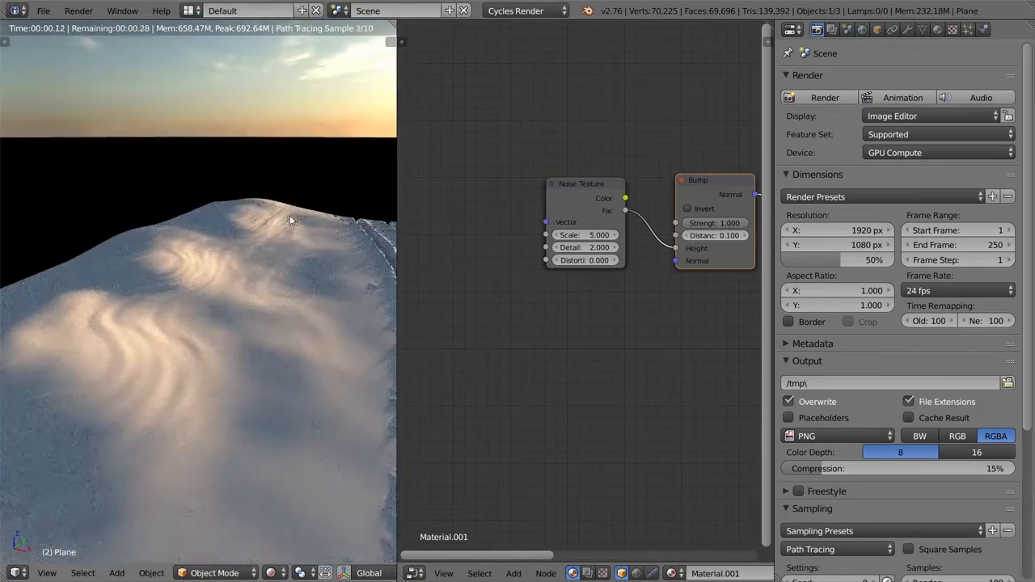
middle_click_drag(418, 245, 488, 226)
scroll(471, 232, "down", 3)
key("shift+a")
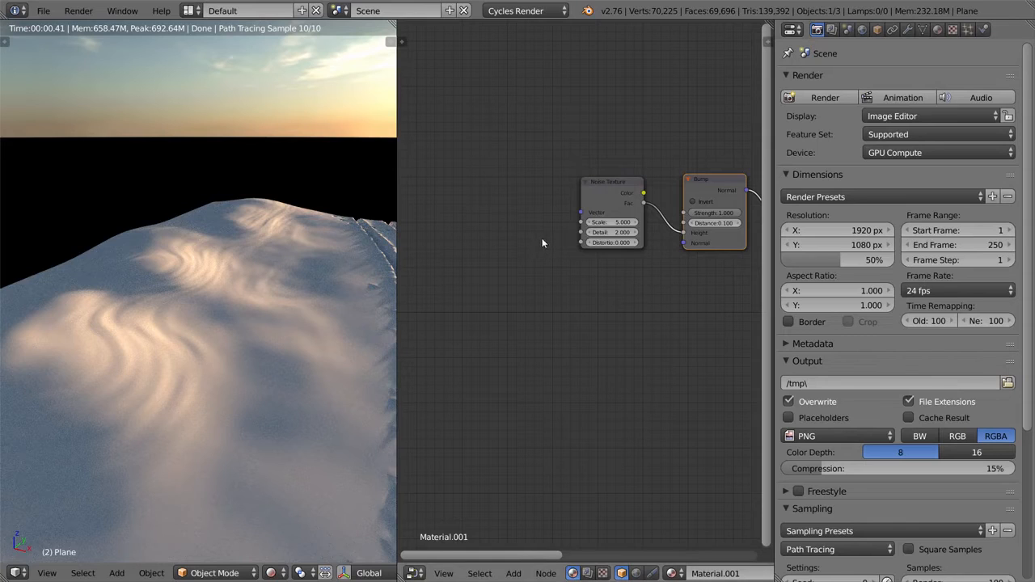
key("shift+a")
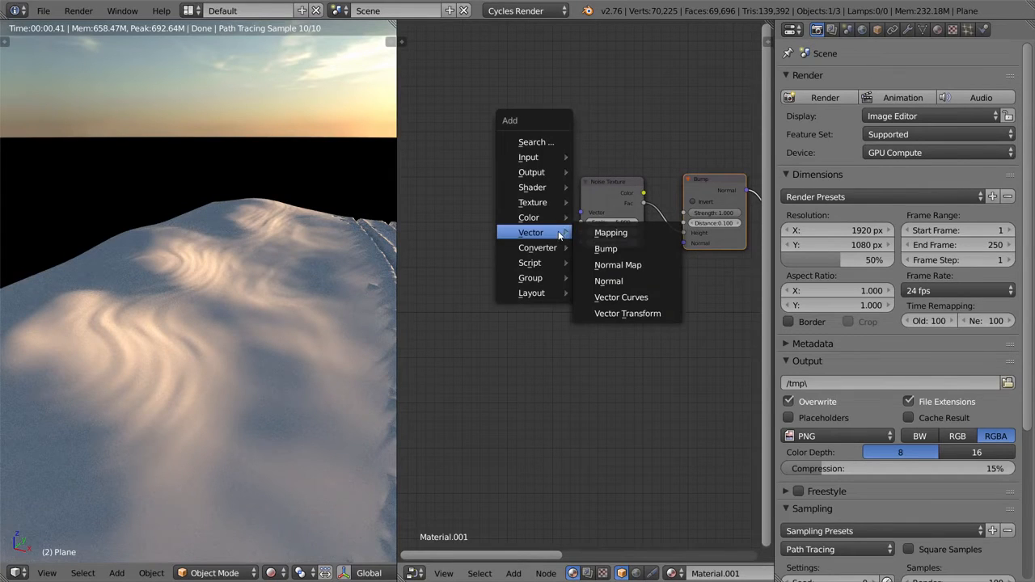
left_click(537, 143)
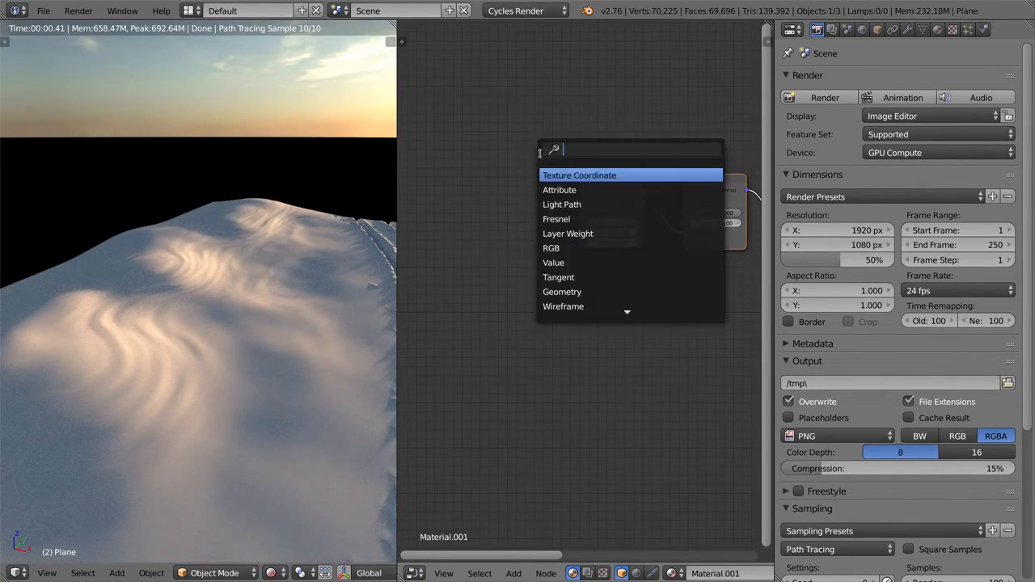
left_click(557, 180)
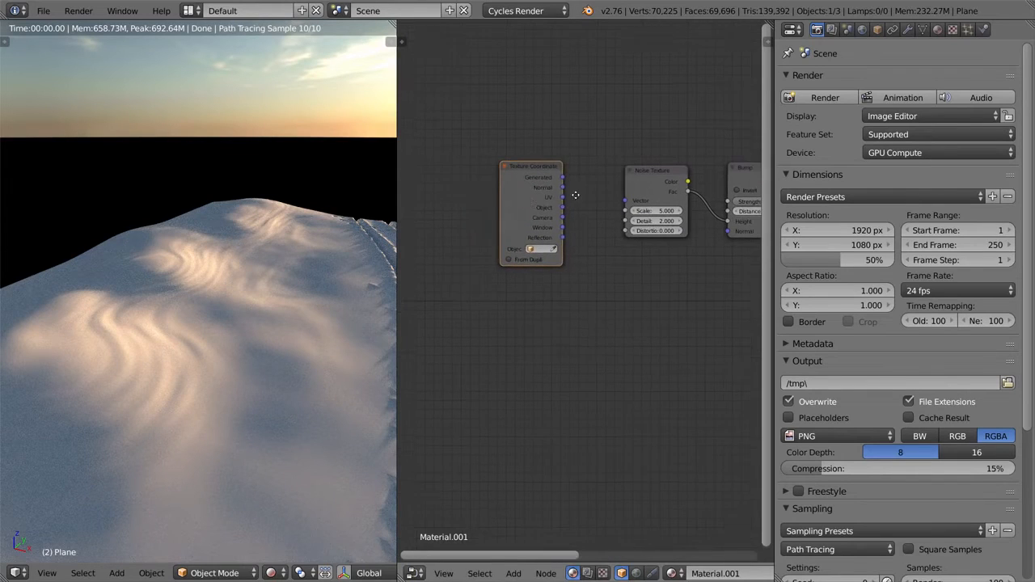
- Connect the Texture Coordinate's Object output to the Noise Texture's Vector input, and try the Generated output in its place for comparison
left_click_drag(569, 206, 632, 205)
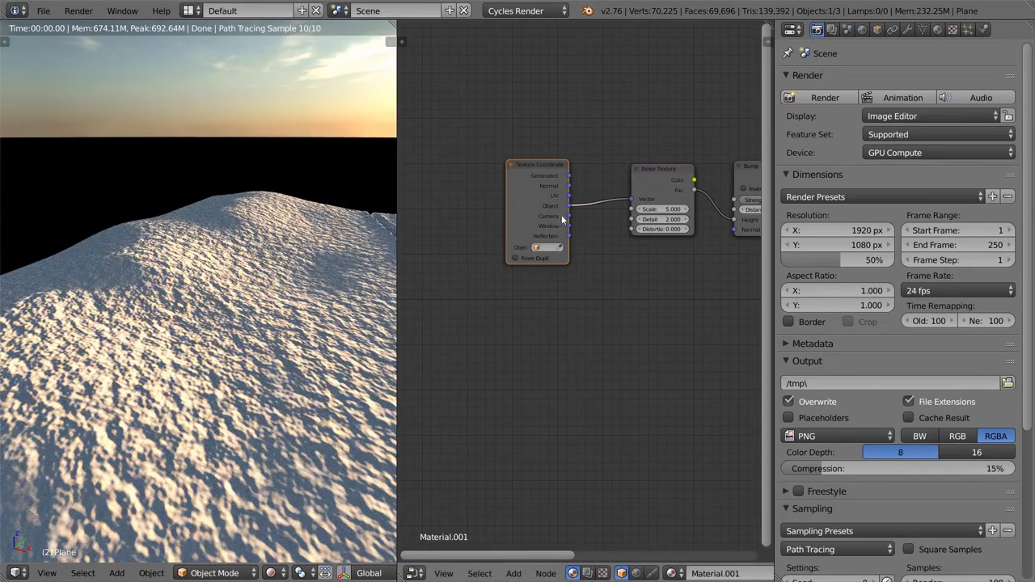
left_click_drag(570, 176, 631, 199)
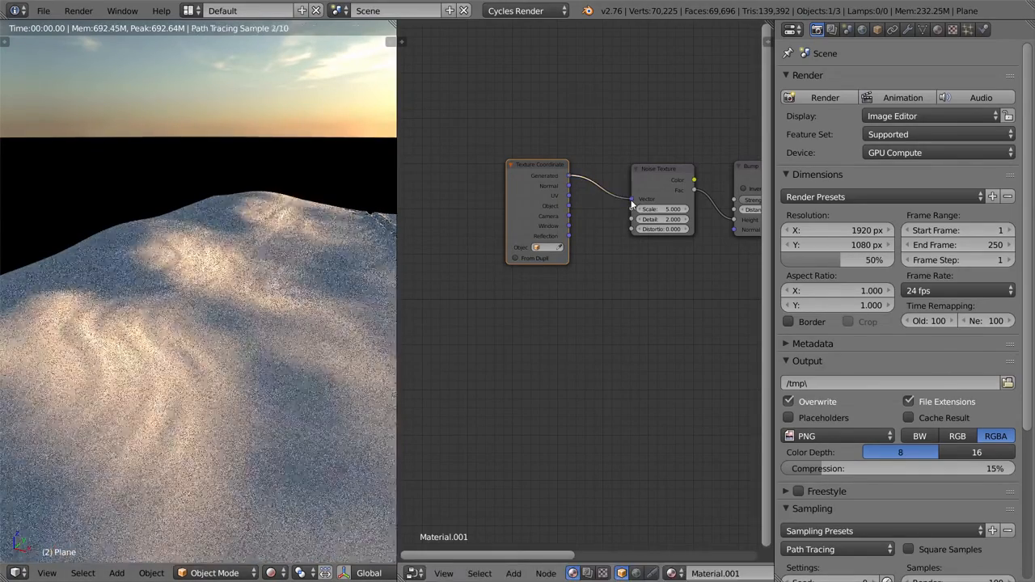
- Reconnect the Texture Coordinate's Object output to the Noise Texture's Vector input and set the noise scale to 150
left_click_drag(569, 206, 632, 199)
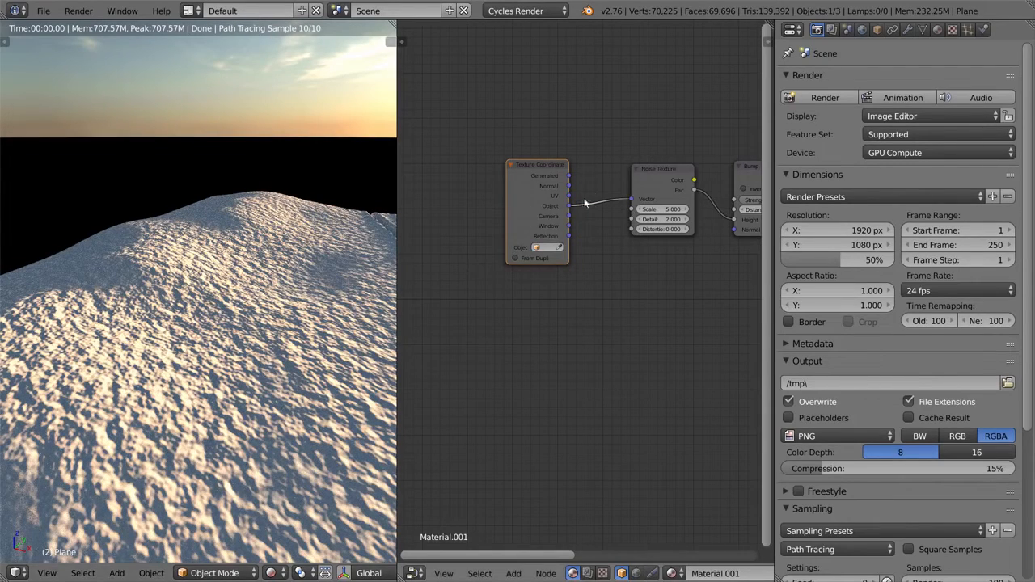
middle_click_drag(616, 222, 586, 223)
left_click(612, 178)
type("150")
key("Return")
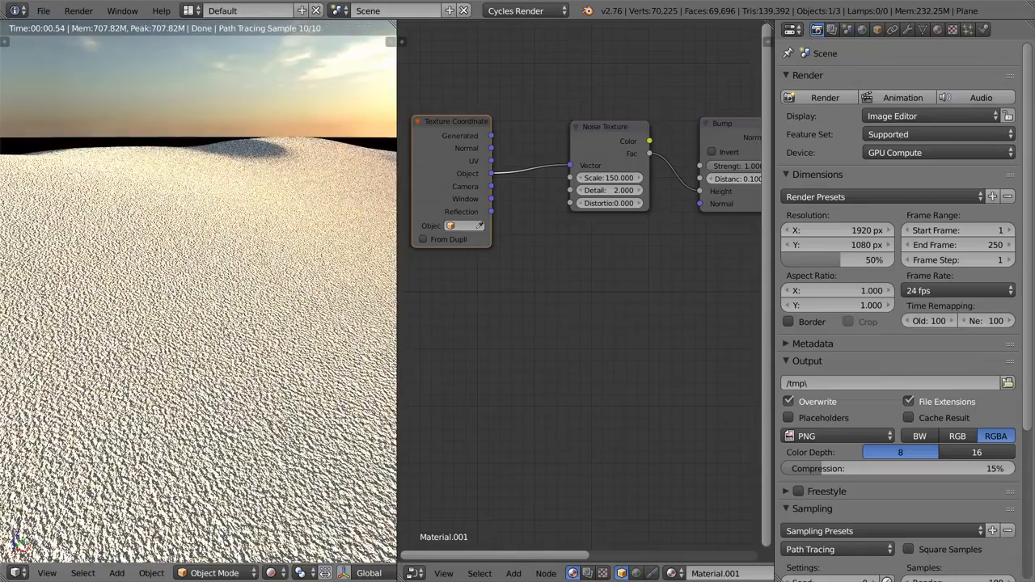
- Reduce the Bump node's strength to 0.05, trying 0.1 first
middle_click_drag(549, 288, 427, 325)
left_click_drag(615, 201, 558, 206)
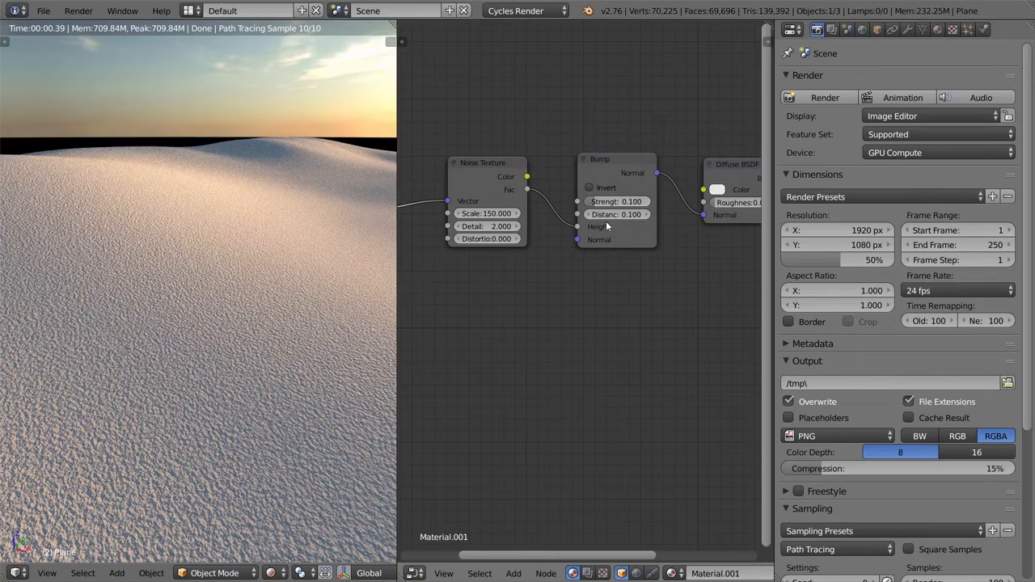
left_click(624, 201)
type("0.05")
key("Return")
- Examine the fine bump of the snow surface at different distances and across the mounds in the rendered preview
scroll(235, 280, "up", 2)
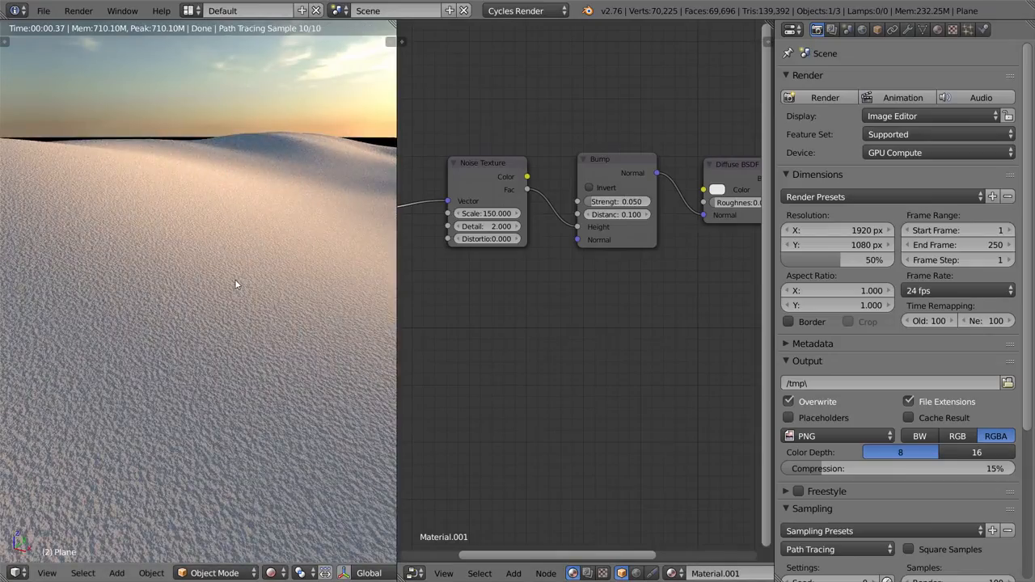
scroll(236, 281, "down", 3)
scroll(235, 281, "up", 2)
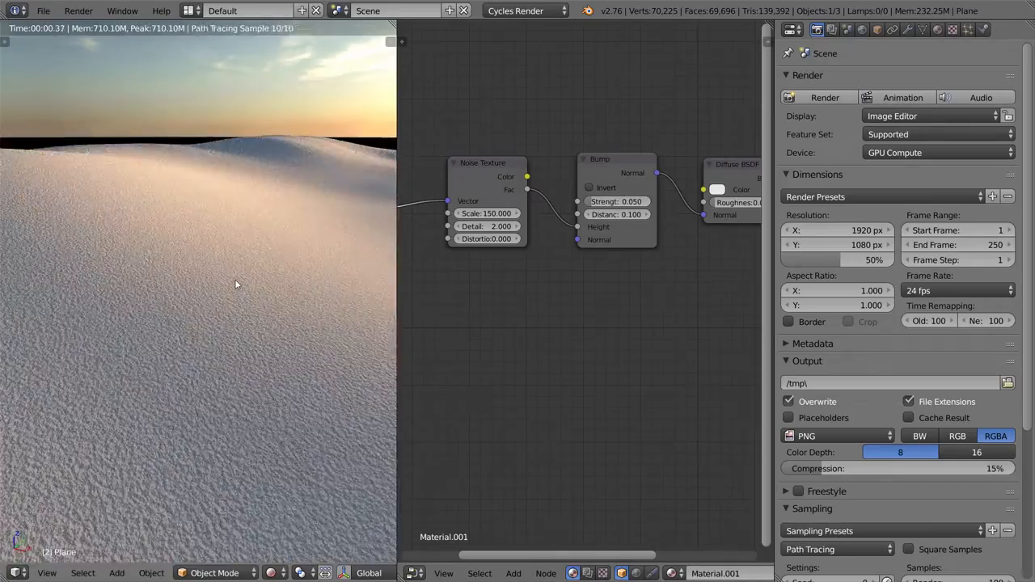
scroll(234, 279, "down", 1)
scroll(235, 279, "up", 1)
scroll(235, 278, "down", 3)
key("KP_0")
middle_click_drag(235, 278, 250, 211)
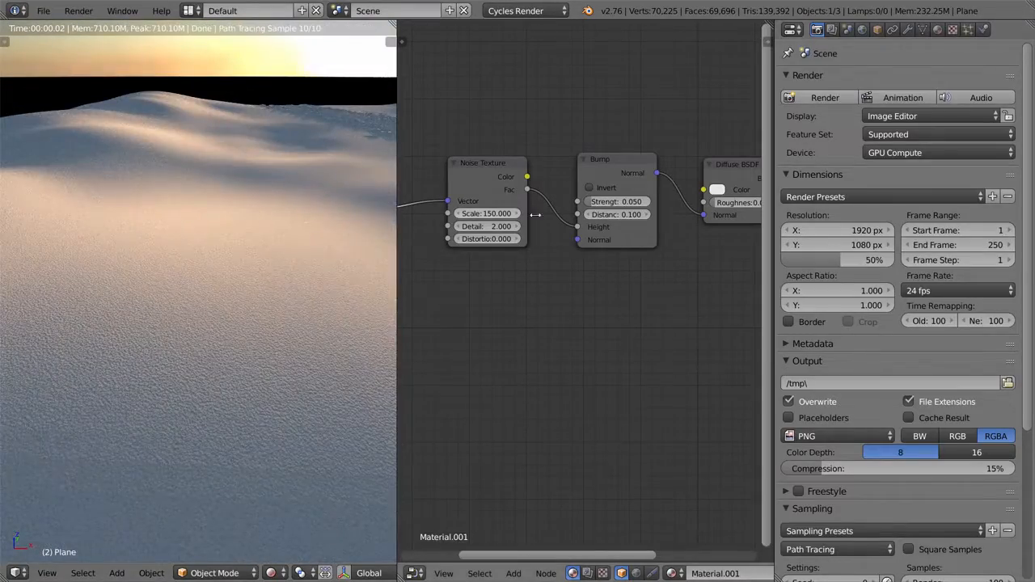
- Move the Material Output node further away from the Diffuse BSDF to make room for more shader nodes
middle_click_drag(514, 249, 583, 194)
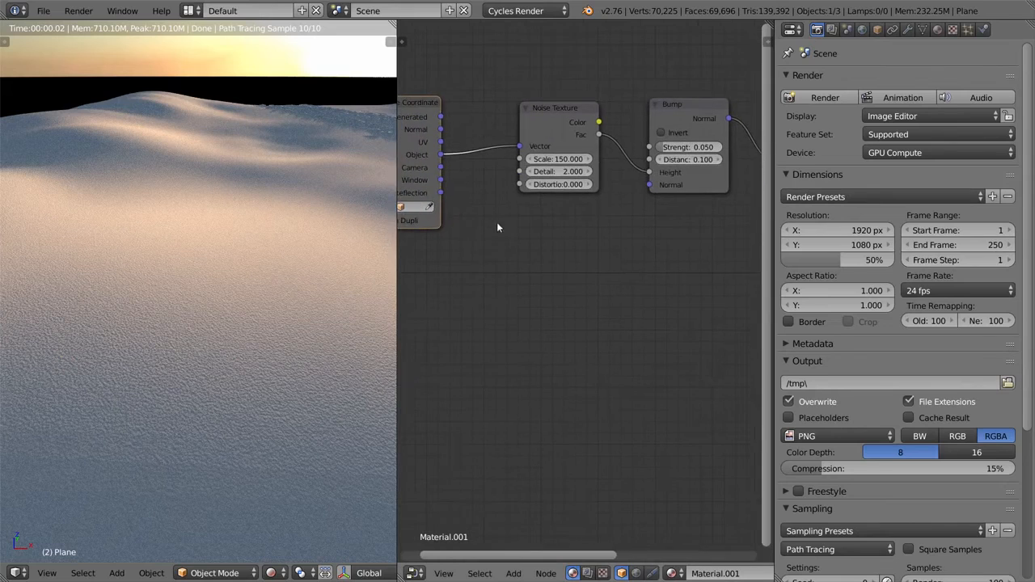
middle_click_drag(488, 210, 527, 185)
scroll(542, 207, "down", 2)
middle_click_drag(547, 233, 685, 252)
middle_click_drag(633, 169, 560, 180)
left_click(665, 148)
left_click_drag(632, 174, 724, 181)
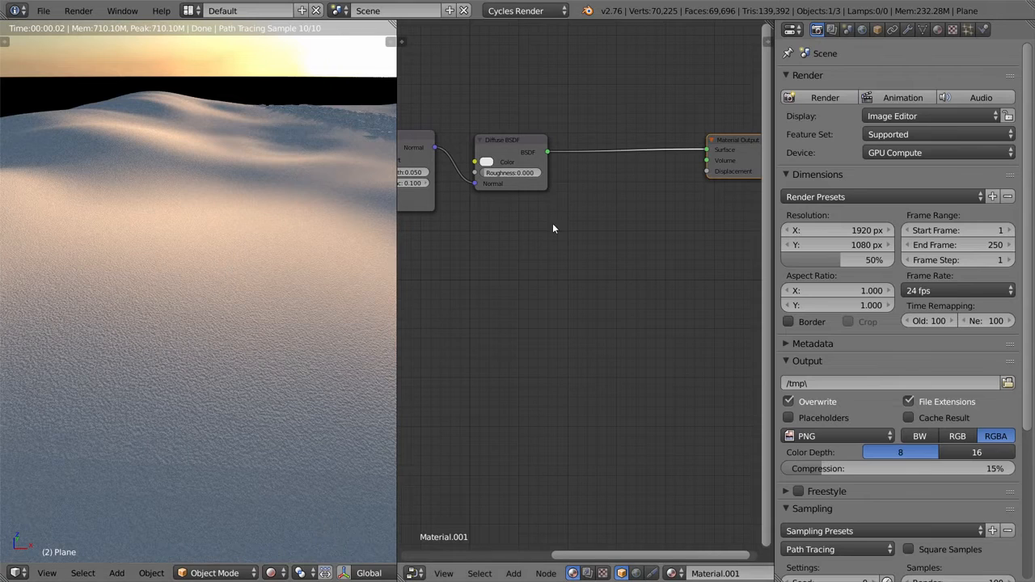
- Add a Glossy BSDF node and place it directly below the Diffuse BSDF
key("shift+a")
mouse_move(544, 272)
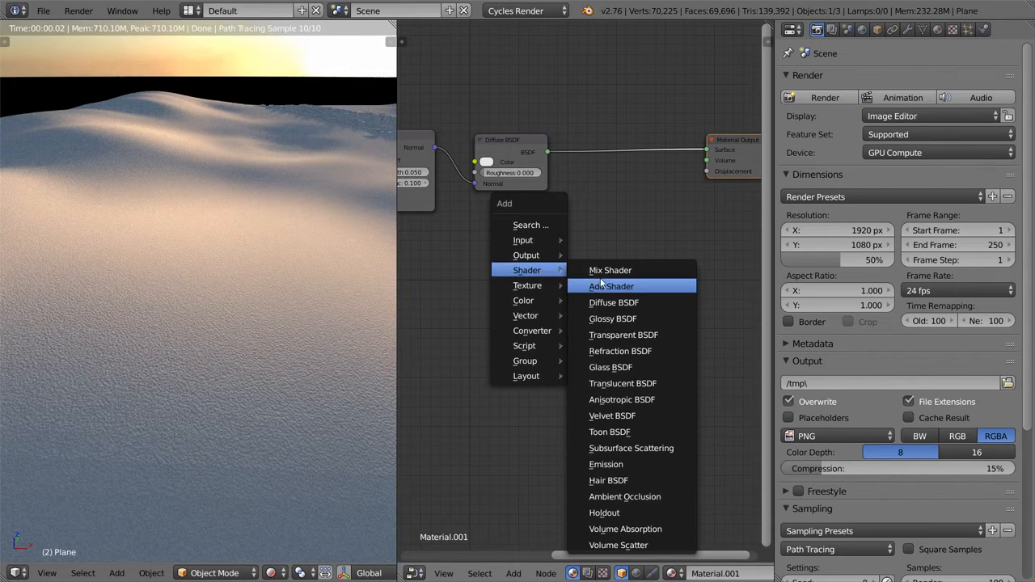
left_click(605, 318)
left_click(574, 211)
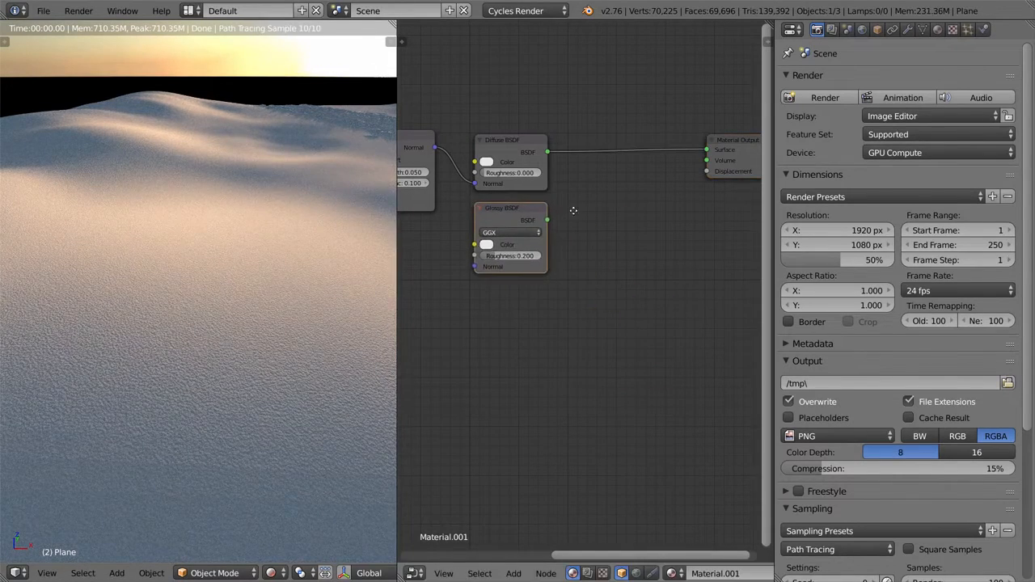
- Insert a Mix Shader between the Diffuse BSDF and the Material Output and connect the Glossy BSDF to its second shader input
middle_click_drag(574, 211, 521, 206)
key("shift+a")
mouse_move(501, 201)
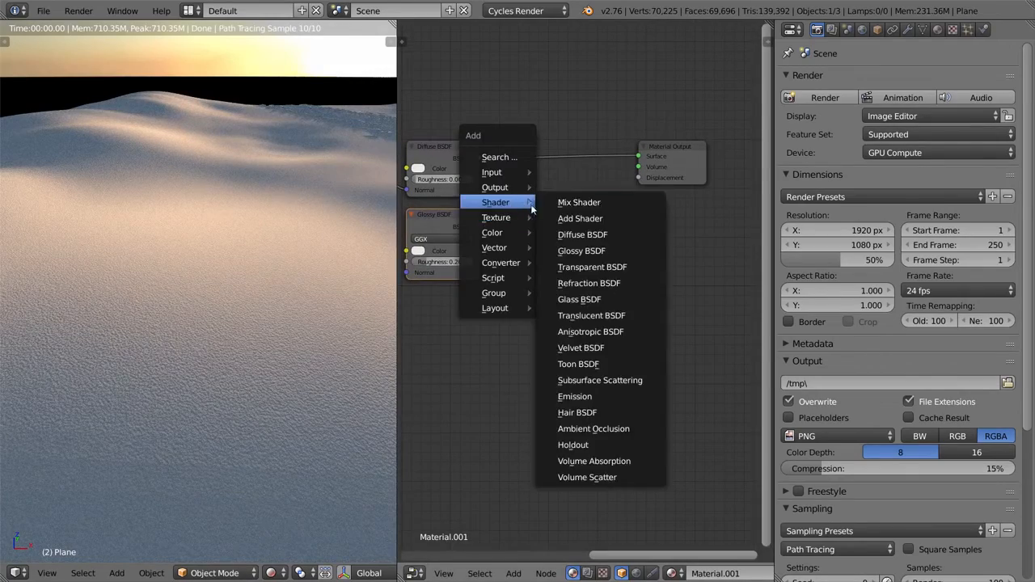
left_click(582, 202)
left_click(528, 134)
left_click_drag(479, 226, 548, 163)
- Set the Mix Shader's factor to 0.25, then lower it to 0.2
middle_click_drag(563, 251, 595, 261)
left_click(579, 174)
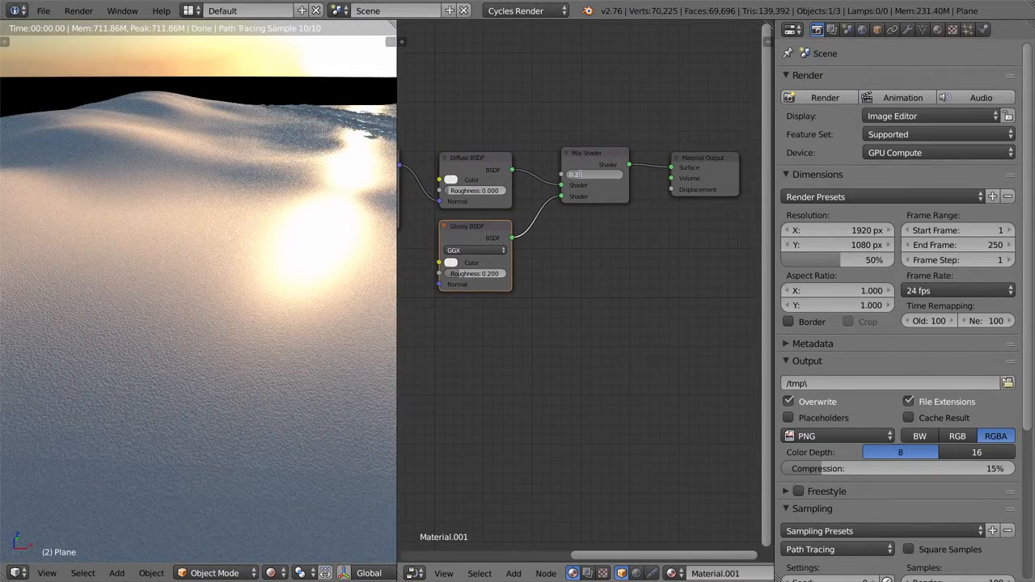
type(".25")
key("Return")
middle_click_drag(490, 284, 581, 306)
middle_click_drag(500, 240, 579, 197)
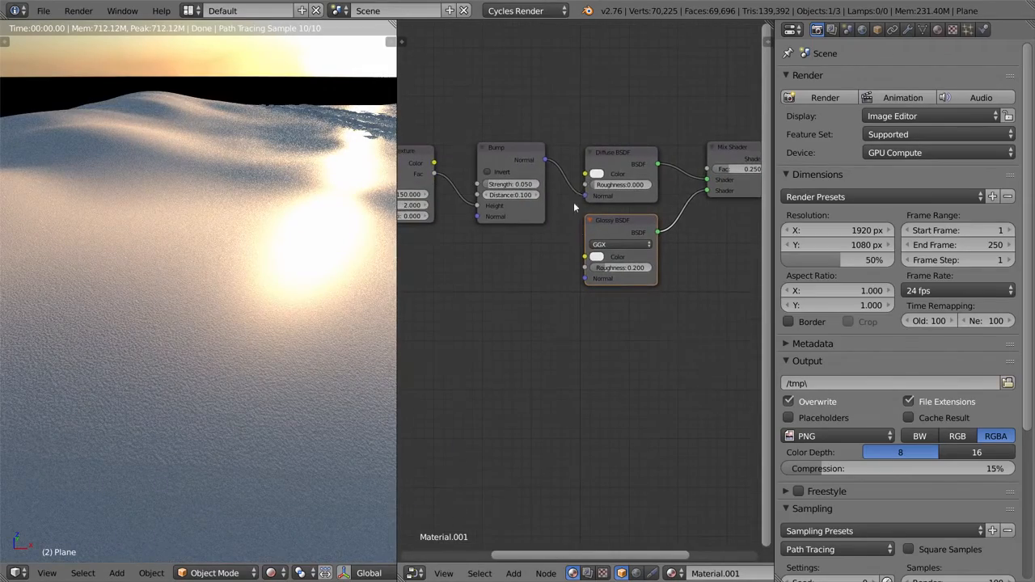
middle_click_drag(702, 187, 654, 174)
mouse_move(679, 158)
left_mouse_down()
mouse_move(659, 158)
mouse_move(715, 157)
mouse_move(673, 157)
left_mouse_up()
- Connect the Bump's Normal output to the Glossy BSDF's Normal input and check the sun's reflection on the snow
left_click_drag(497, 146, 536, 266)
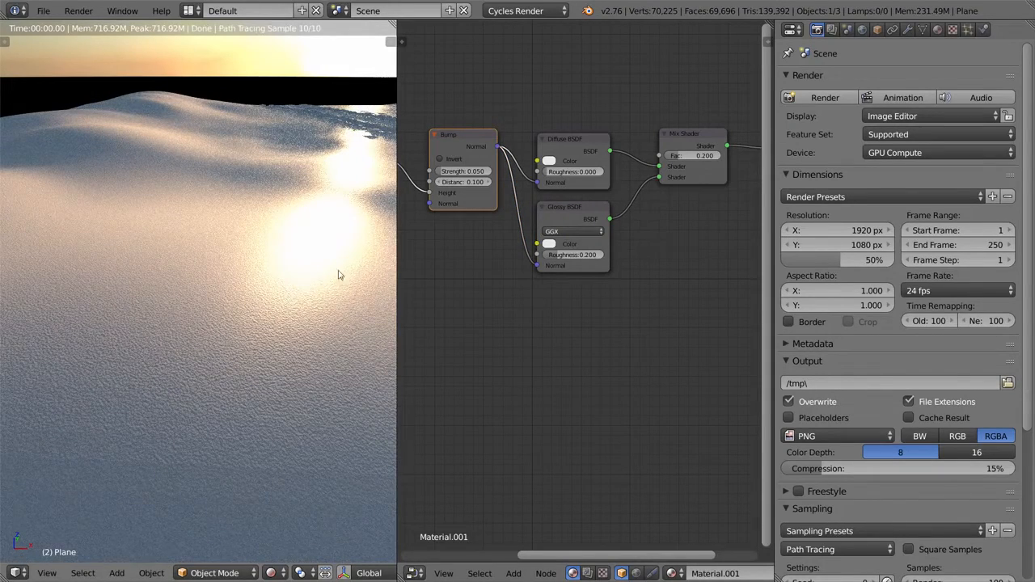
scroll(562, 289, "down", 5)
middle_click_drag(332, 292, 296, 252)
- Switch to the browser to study the Snow wall reference photo on Flickr, and return to Blender to compare the gloss
key("alt+Tab")
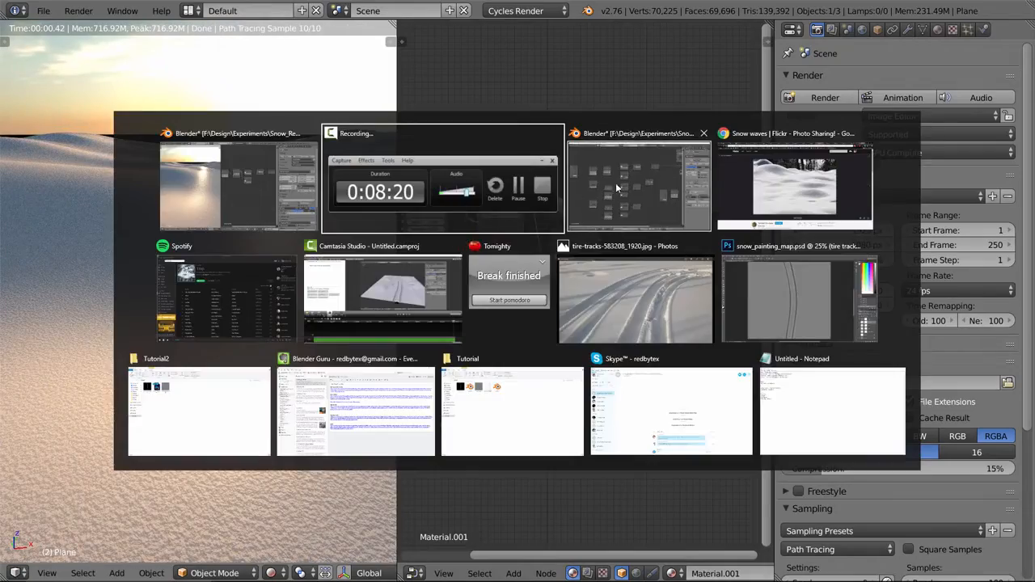
left_click(775, 172)
left_click(741, 5)
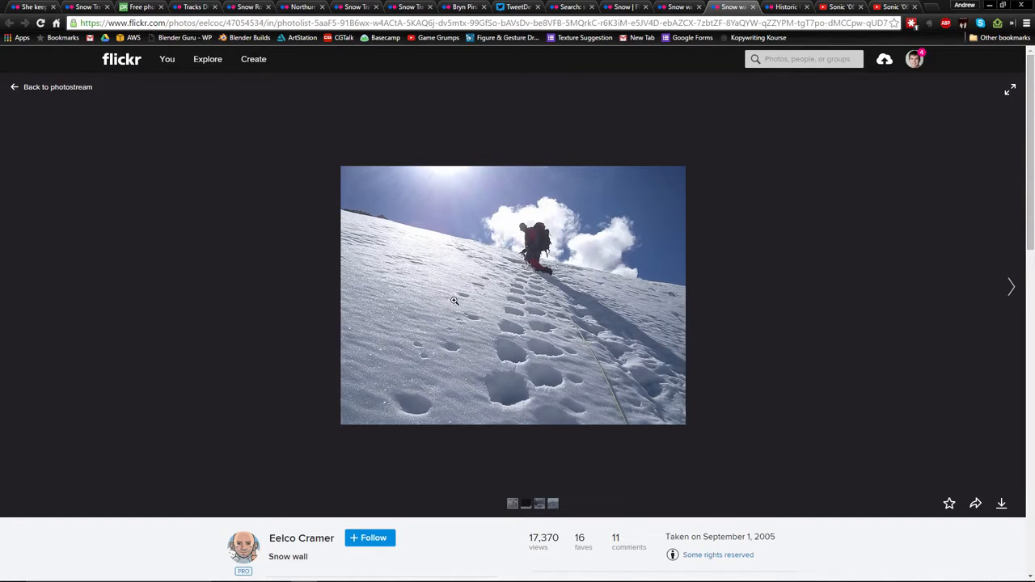
key("alt+Tab")
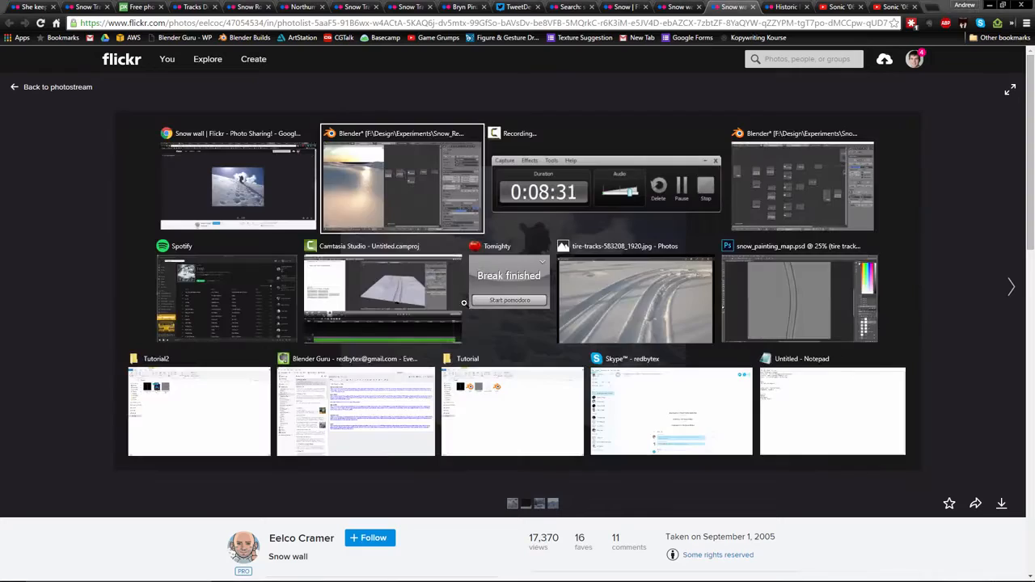
key("alt+Tab")
key("alt+Tab")
scroll(563, 290, "up", 3)
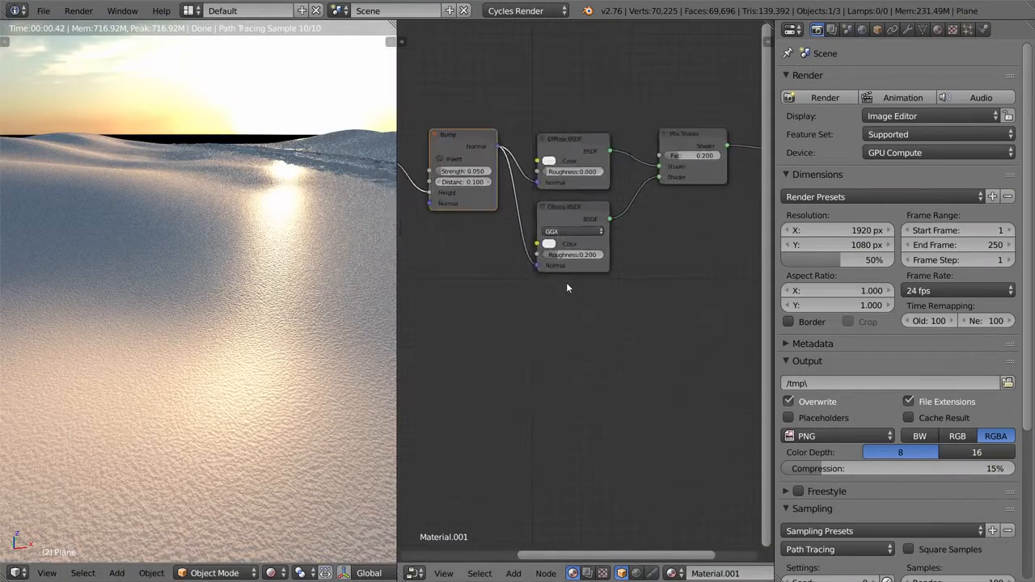
key("alt+Tab")
key("alt+Tab")
- Raise the Glossy BSDF's roughness to 0.4 and then 0.5, and check the snow through the camera view
left_click_drag(586, 253, 600, 252, "ctrl")
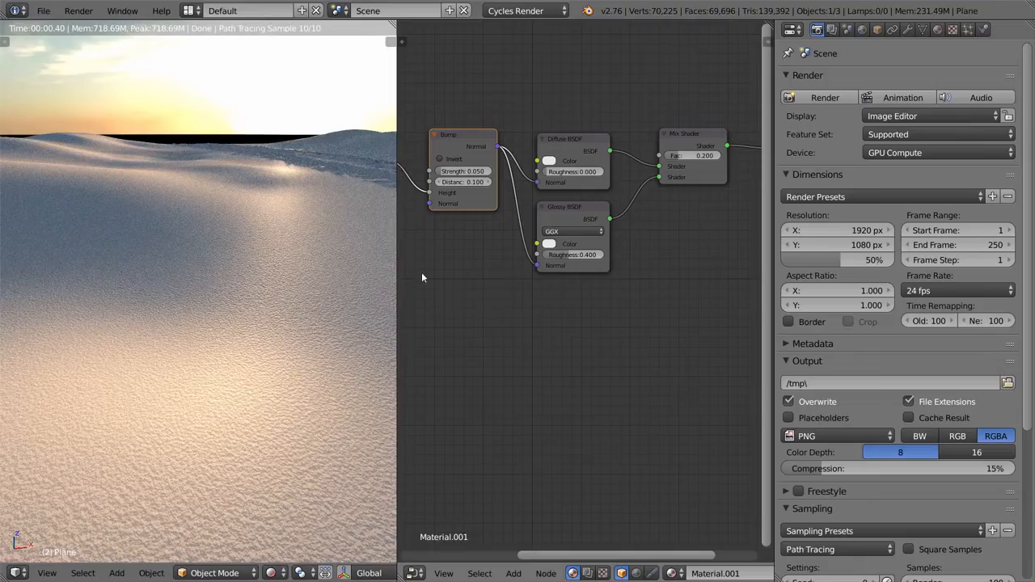
mouse_move(585, 259)
left_mouse_down("ctrl")
mouse_move(600, 260)
mouse_move(590, 259)
left_mouse_up("ctrl")
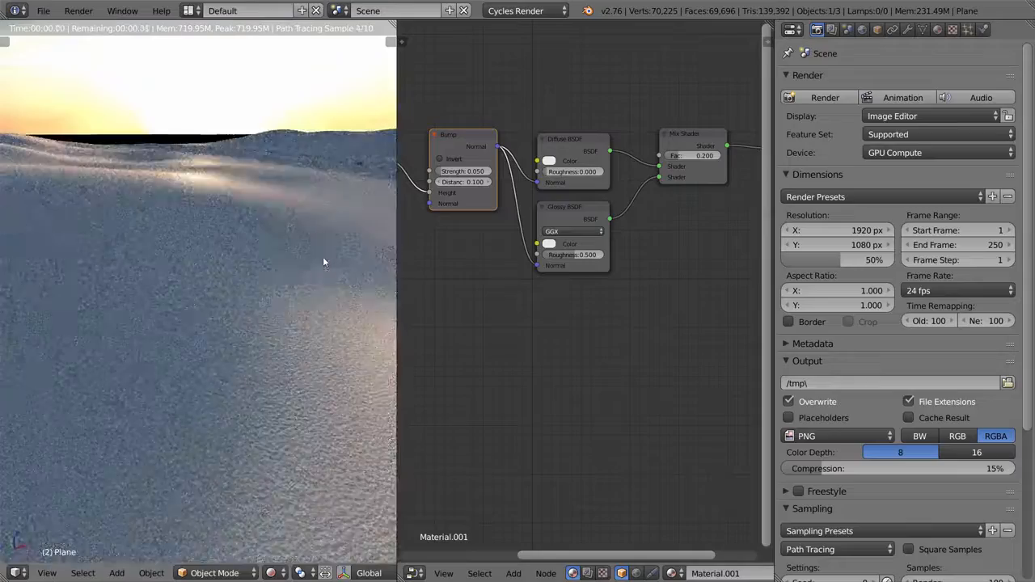
middle_click_drag(323, 261, 310, 265)
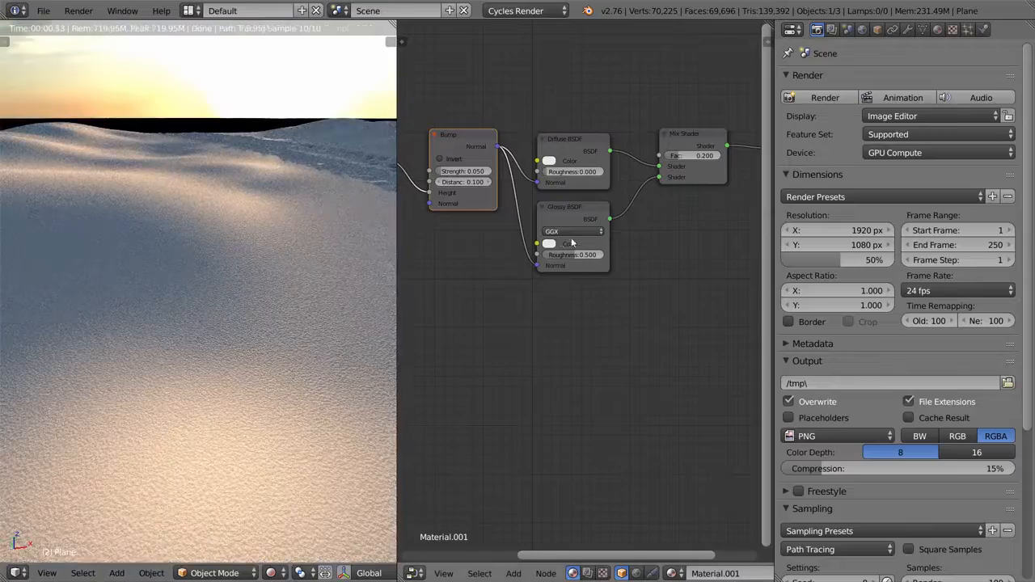
left_click_drag(687, 160, 688, 160)
scroll(217, 252, "down", 6)
middle_click_drag(217, 255, 108, 216)
key("KP_0")
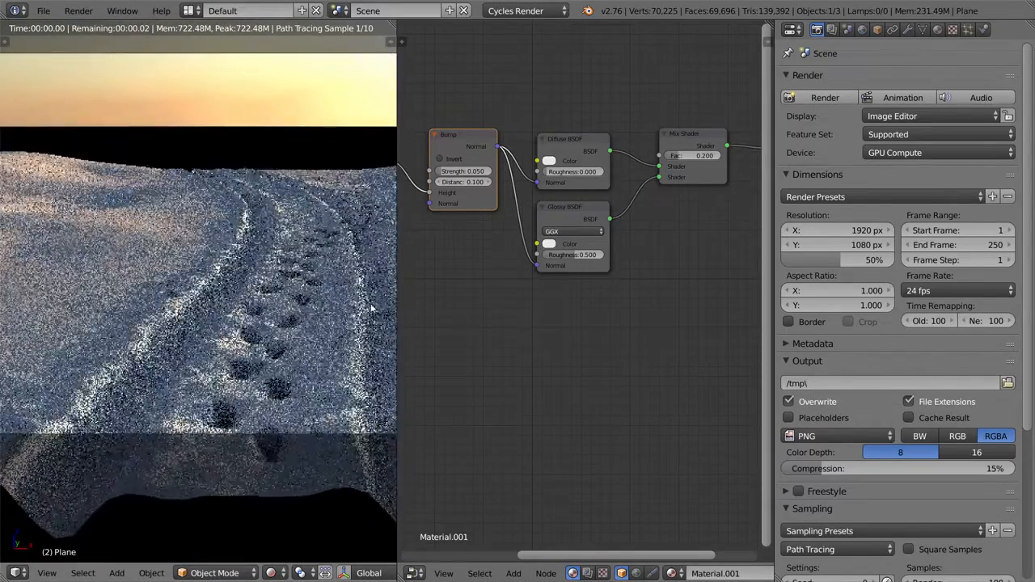
scroll(651, 260, "down", 4)
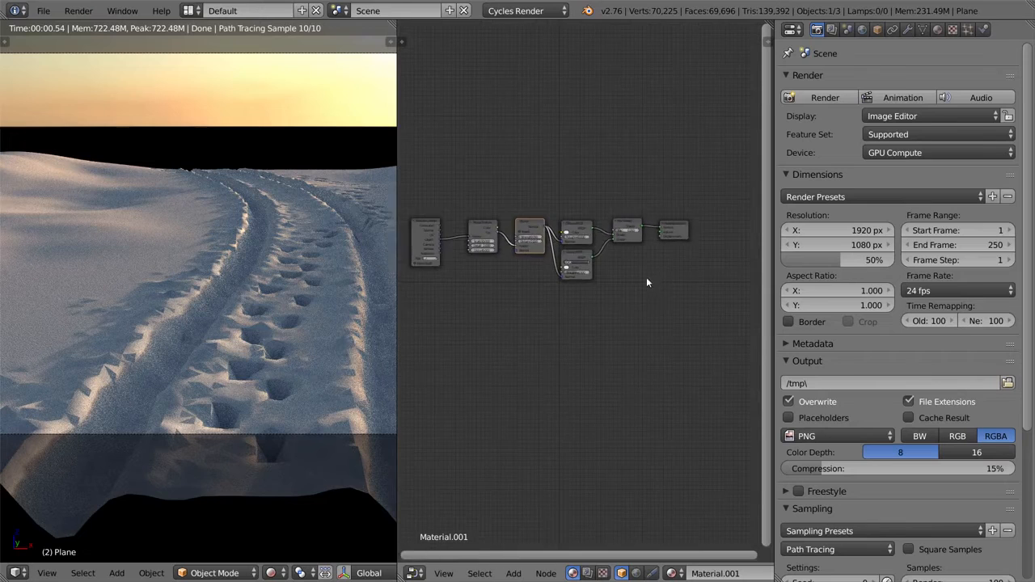
scroll(638, 286, "up", 2)
middle_click_drag(646, 289, 562, 269)
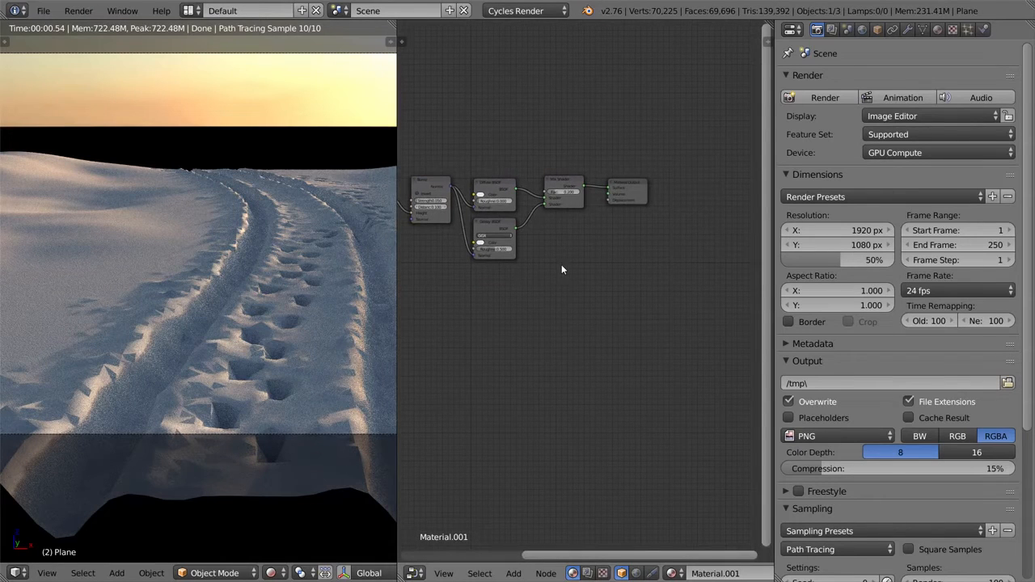
scroll(554, 260, "up", 3)
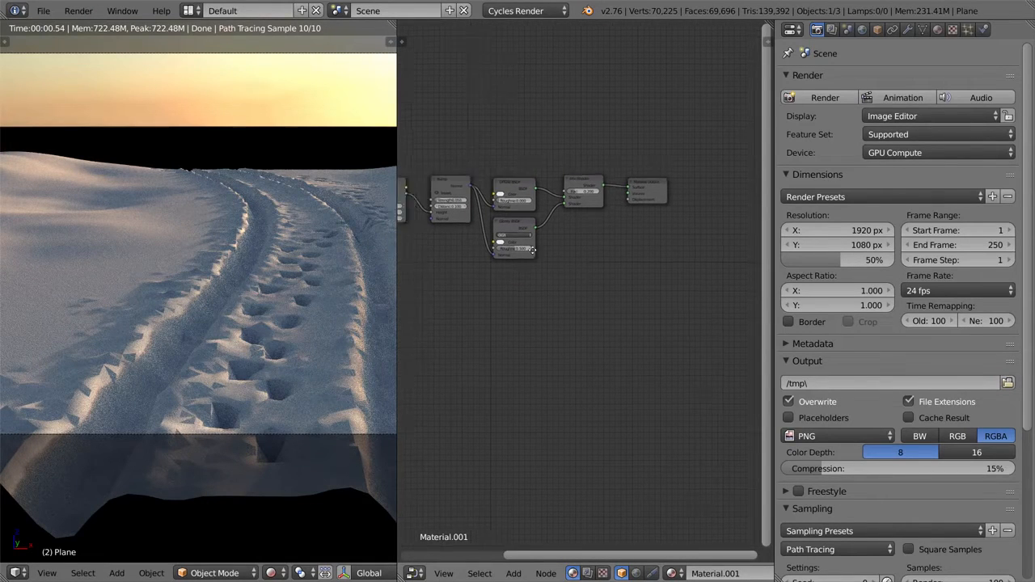
scroll(593, 215, "down", 3)
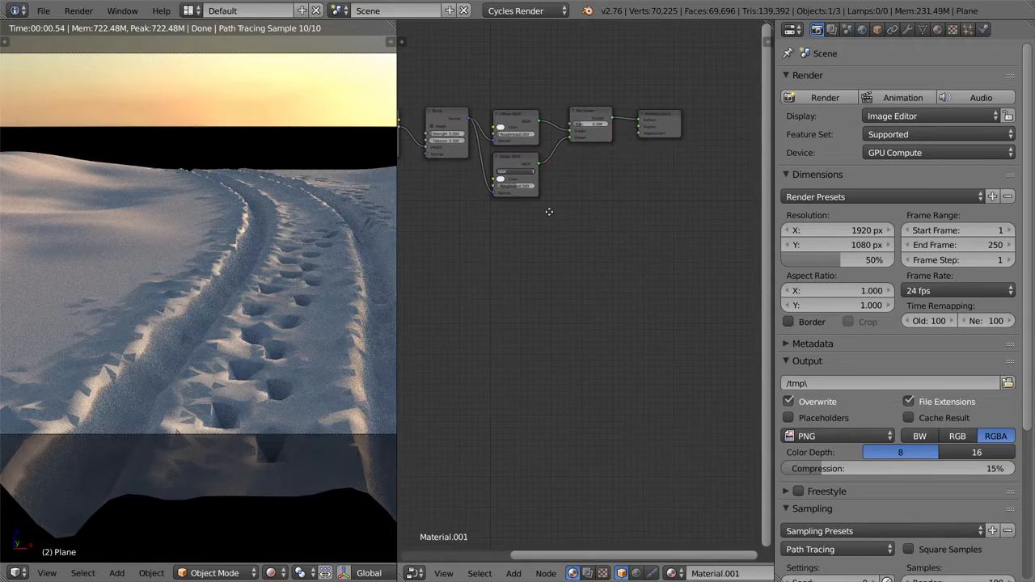
middle_click_drag(558, 230, 633, 199)
middle_click_drag(587, 232, 674, 275)
mouse_move(554, 217)
middle_mouse_down()
mouse_move(520, 228)
mouse_move(543, 223)
middle_mouse_up()
middle_click_drag(598, 251, 544, 242)
middle_click_drag(588, 269, 652, 236)
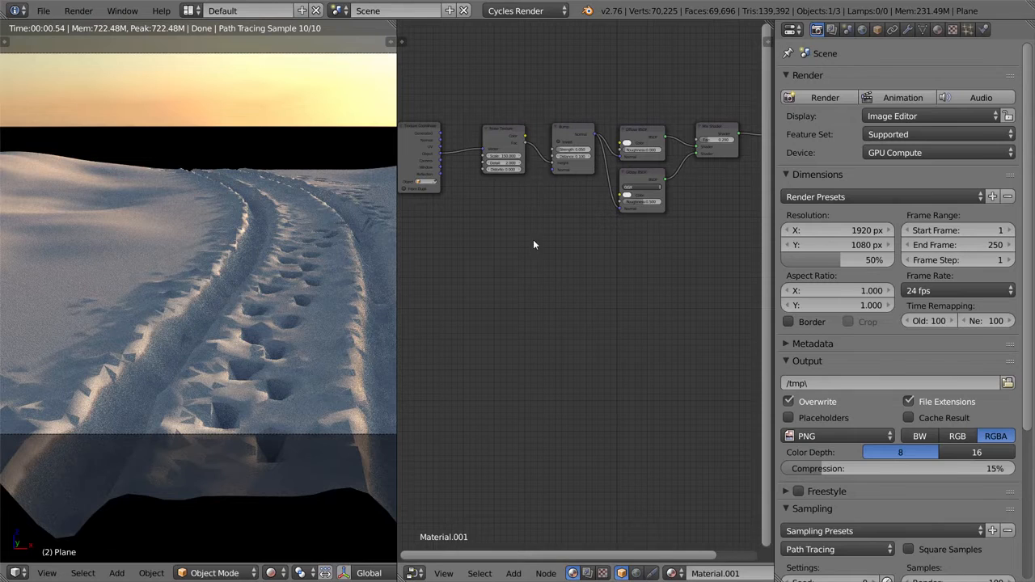
key("shift+a")
mouse_move(513, 267)
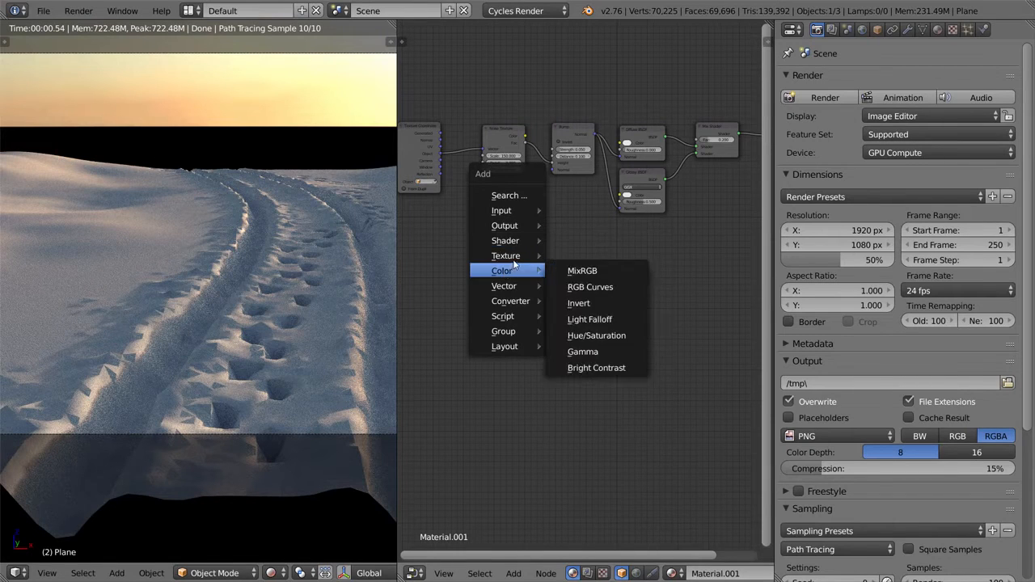
key("Escape")
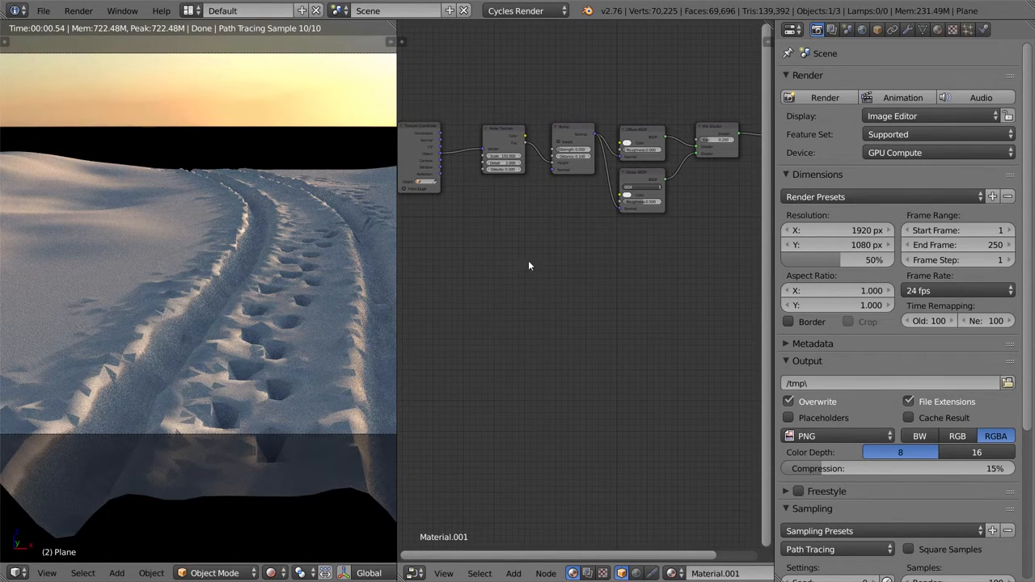
- Start adding another node in the empty space below the Noise Texture
middle_click_drag(528, 266, 582, 302)
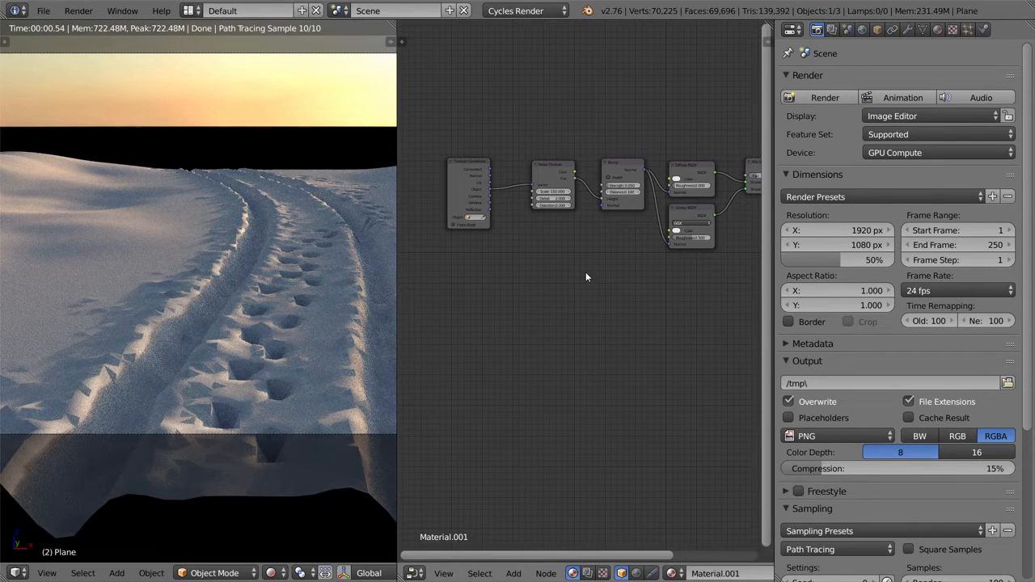
key("shift+a")
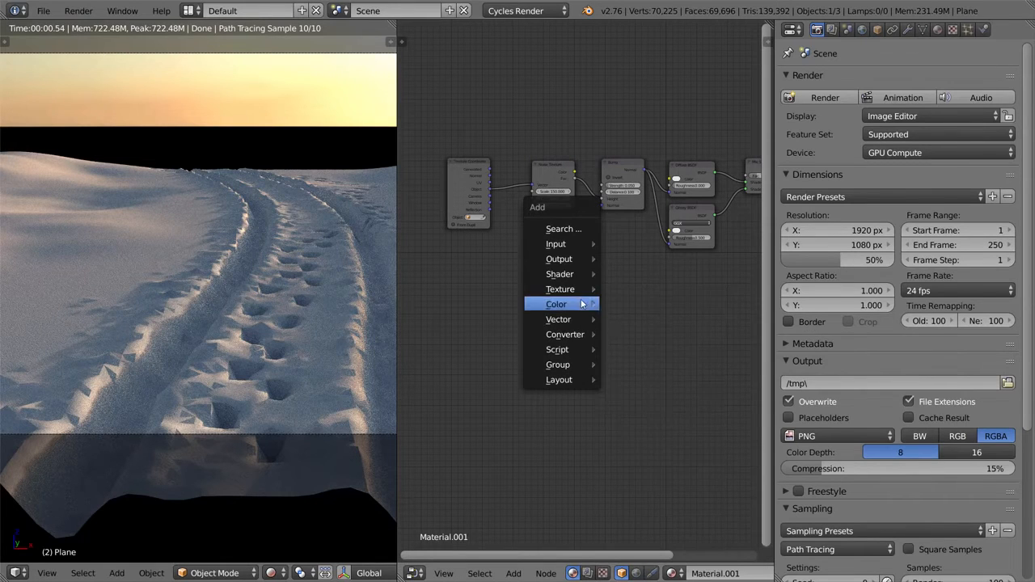
- Add a Voronoi Texture node below the Noise Texture and link the texture coordinates' Object output to its Vector input
mouse_move(560, 289)
left_click(662, 369)
left_click(531, 241)
left_click_drag(490, 189, 534, 281)
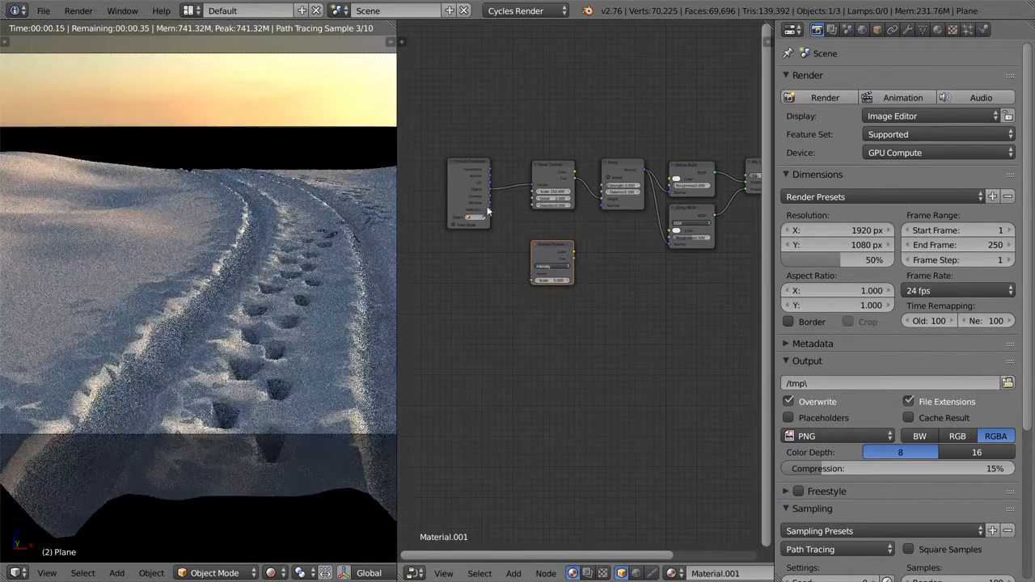
scroll(485, 198, "up", 4)
scroll(485, 162, "up", 2)
left_click_drag(506, 135, 591, 294)
middle_click_drag(697, 324, 569, 286)
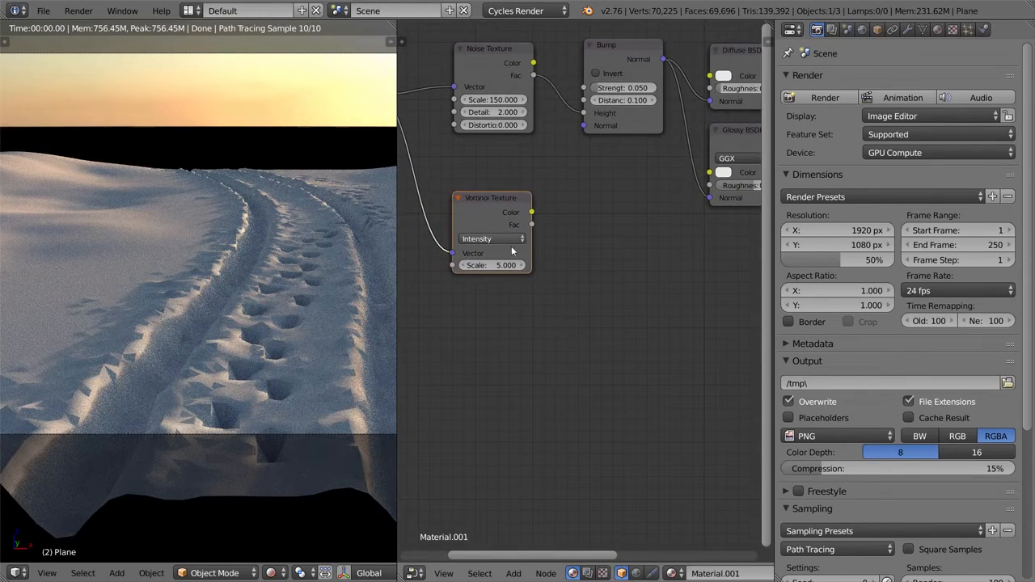
scroll(506, 243, "down", 3)
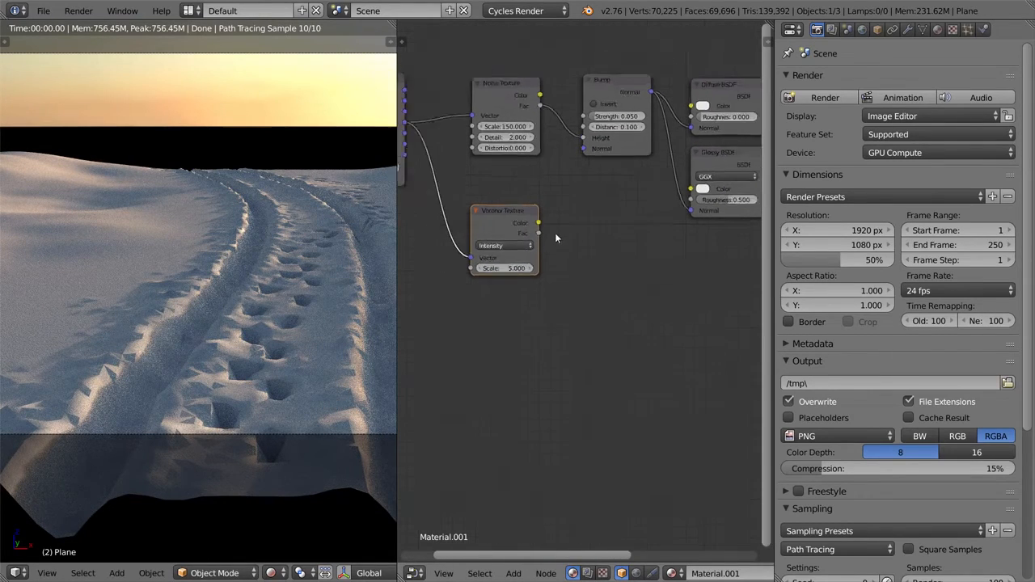
scroll(558, 237, "down", 1)
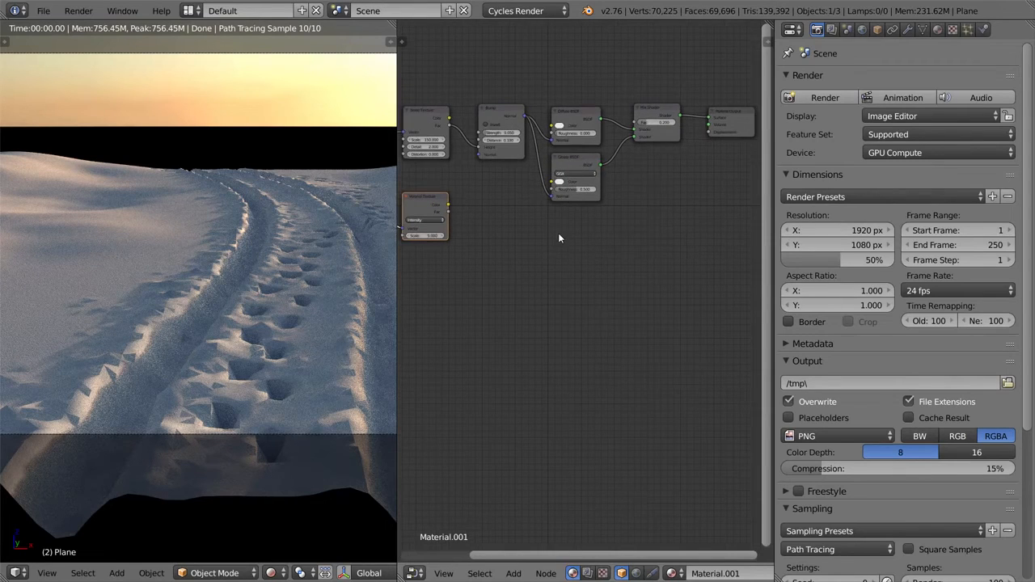
- Link the Voronoi Texture's Fac output to the Mix Shader's Fac input to preview the pattern on the snow
key("shift+a")
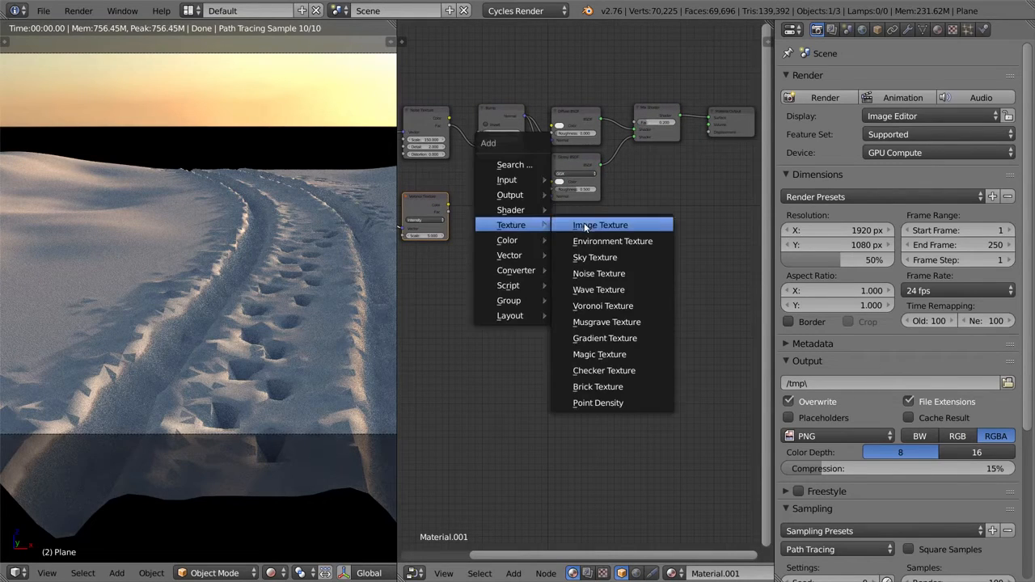
key("Escape")
middle_click_drag(717, 161, 672, 159)
middle_click_drag(521, 200, 611, 179)
middle_click_drag(499, 185, 448, 180)
left_click_drag(438, 178, 631, 96)
middle_click_drag(202, 216, 246, 184)
scroll(241, 166, "up", 5)
scroll(247, 189, "up", 3)
middle_click_drag(226, 239, 203, 253)
middle_click_drag(613, 161, 674, 195)
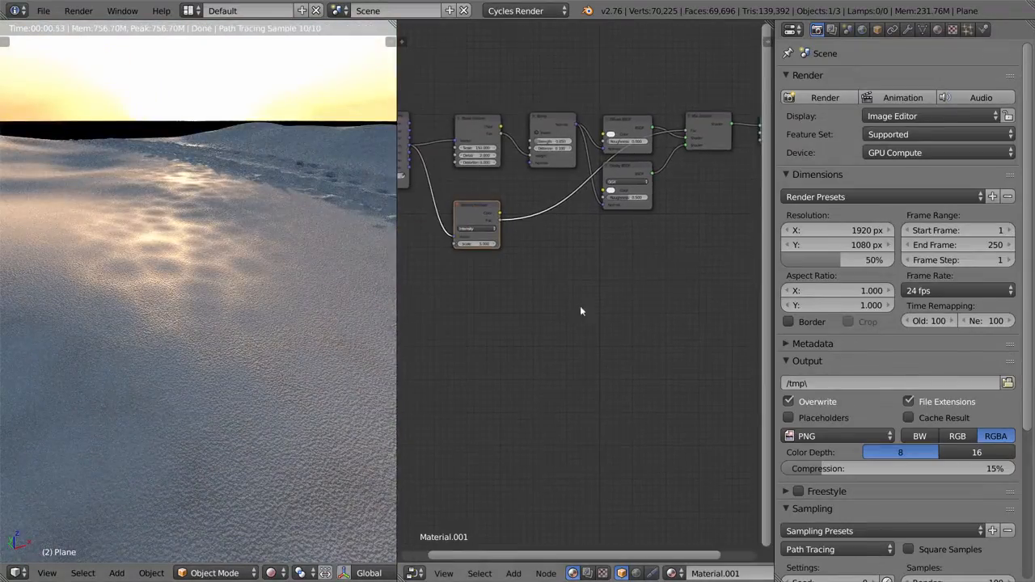
- Set the Voronoi Texture's coloring to Cells and inspect the pattern on the snow surface
middle_click_drag(547, 231, 589, 246)
scroll(538, 274, "up", 7)
middle_click_drag(513, 251, 539, 243)
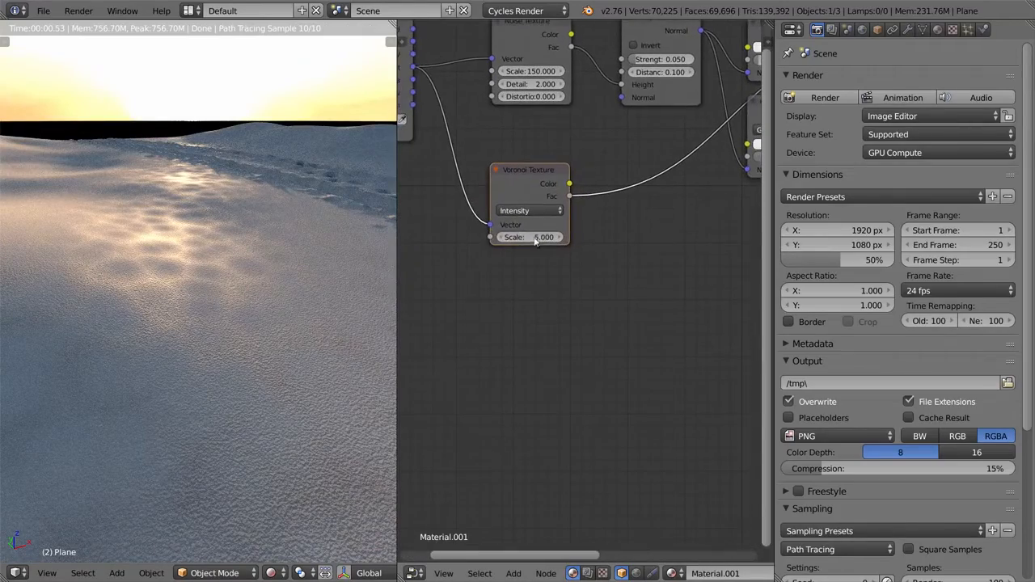
left_click(526, 210)
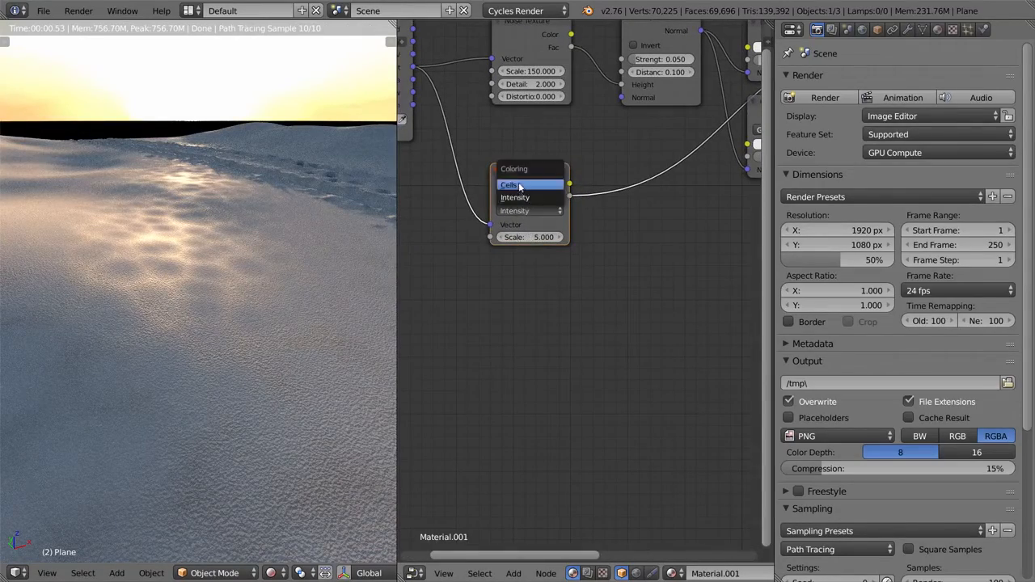
left_click(527, 184)
scroll(208, 255, "down", 3)
mouse_move(208, 255)
middle_mouse_down()
mouse_move(208, 217)
mouse_move(216, 245)
middle_mouse_up()
scroll(207, 228, "up", 3)
scroll(207, 228, "down", 2)
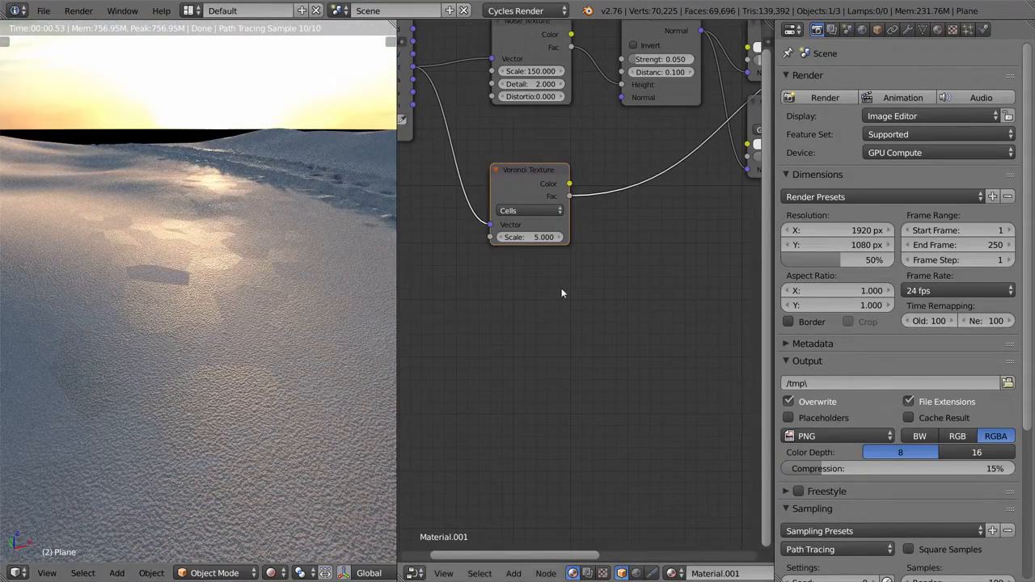
- Set the Voronoi Texture's scale to 300
left_click_drag(561, 238, 517, 237)
left_click_drag(535, 237, 574, 236)
scroll(314, 273, "up", 3)
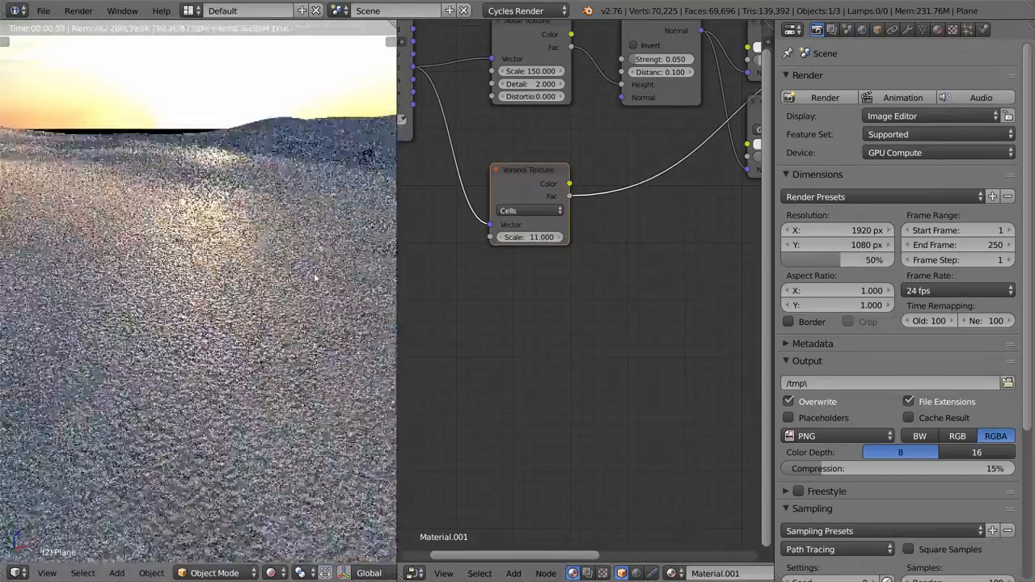
left_click_drag(527, 236, 578, 237)
left_click(530, 237)
type("300")
key("Return")
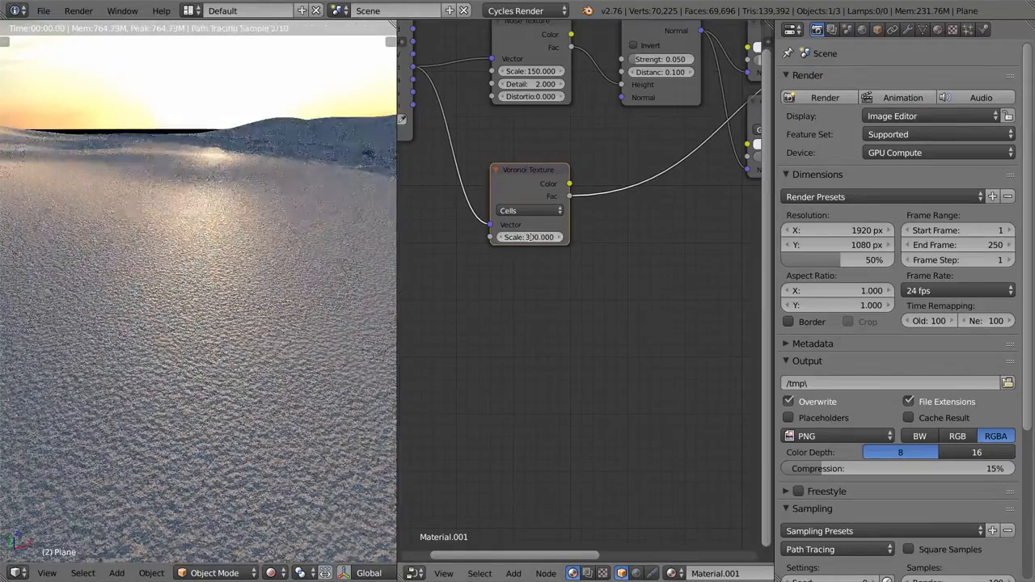
scroll(279, 161, "up", 3)
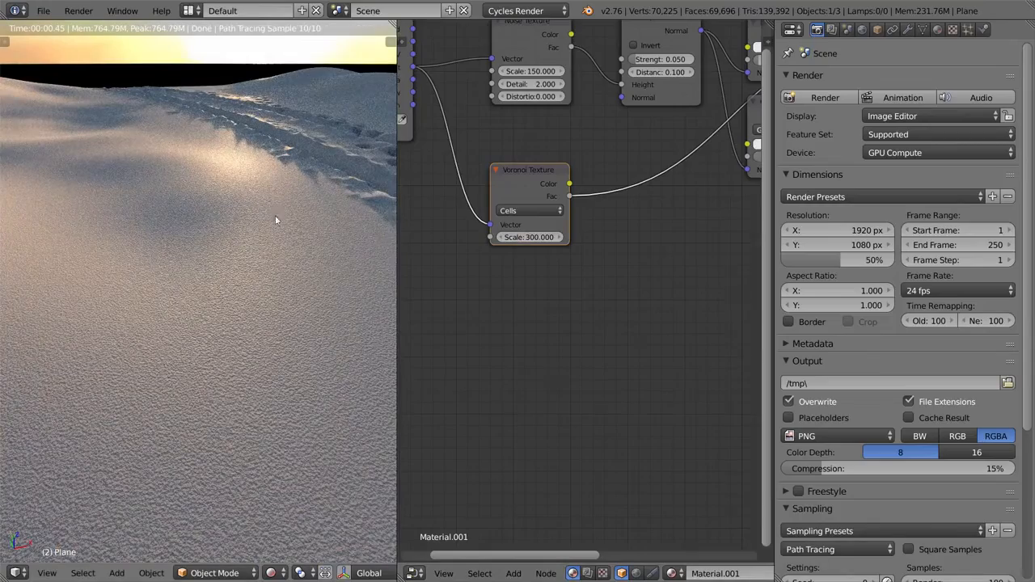
- Disconnect the Voronoi Texture from the Mix Shader and reposition it beneath the Noise Texture
scroll(660, 261, "down", 3)
scroll(589, 220, "up", 1)
middle_click_drag(504, 232, 544, 214)
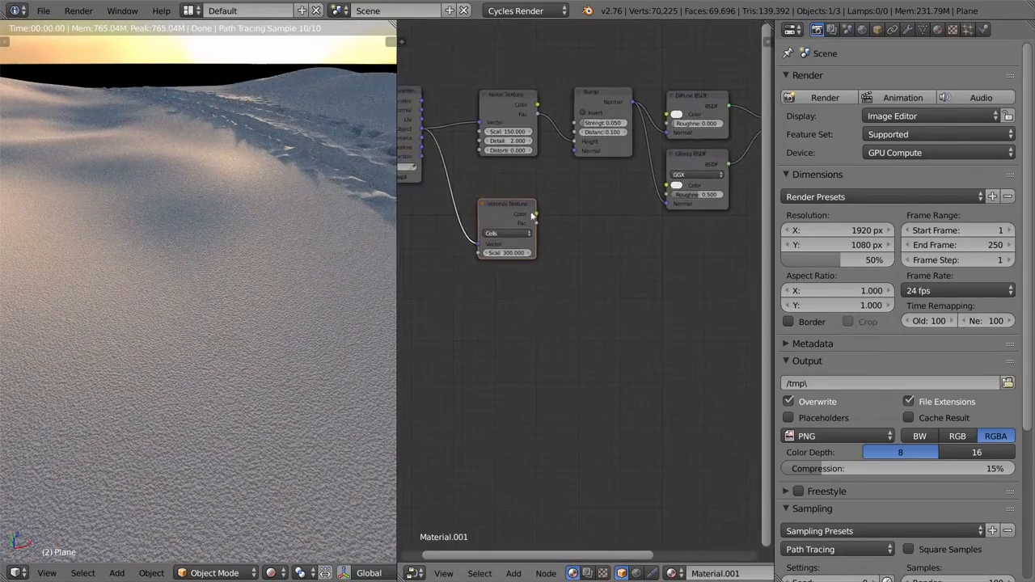
key("g")
left_click(497, 230)
scroll(529, 250, "up", 1)
mouse_move(529, 250)
middle_mouse_down()
mouse_move(484, 232)
mouse_move(548, 219)
mouse_move(553, 238)
mouse_move(515, 236)
middle_mouse_up()
key("g")
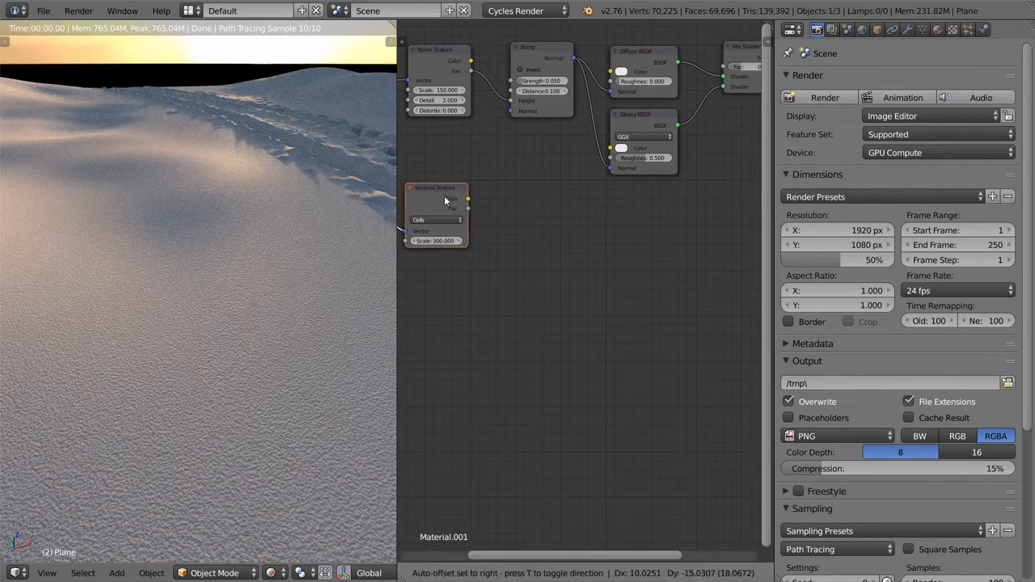
left_click(442, 204)
- Add a second Glossy BSDF node and place it below the existing Glossy BSDF
key("shift+a")
mouse_move(582, 241)
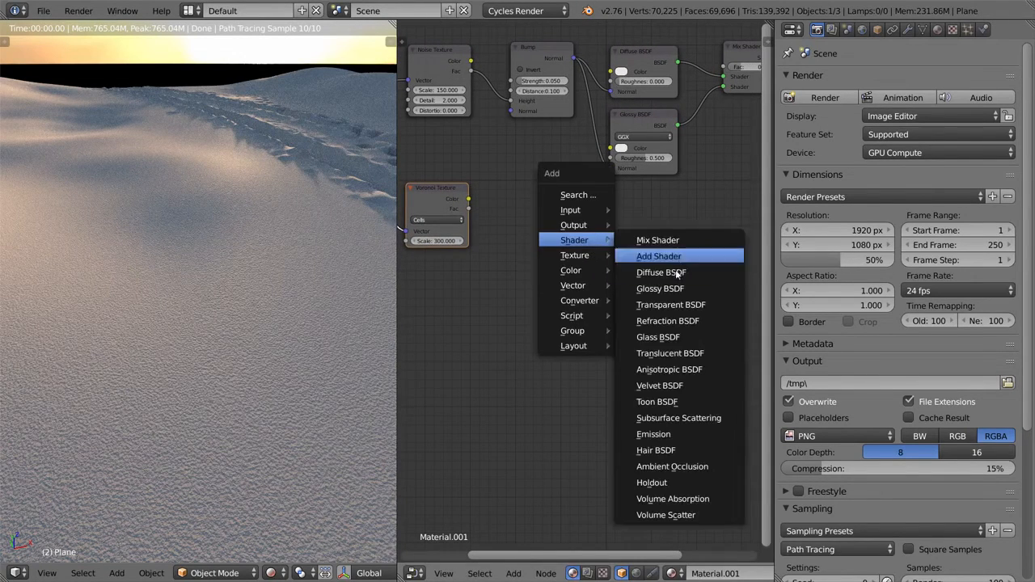
left_click(663, 289)
left_click(602, 257)
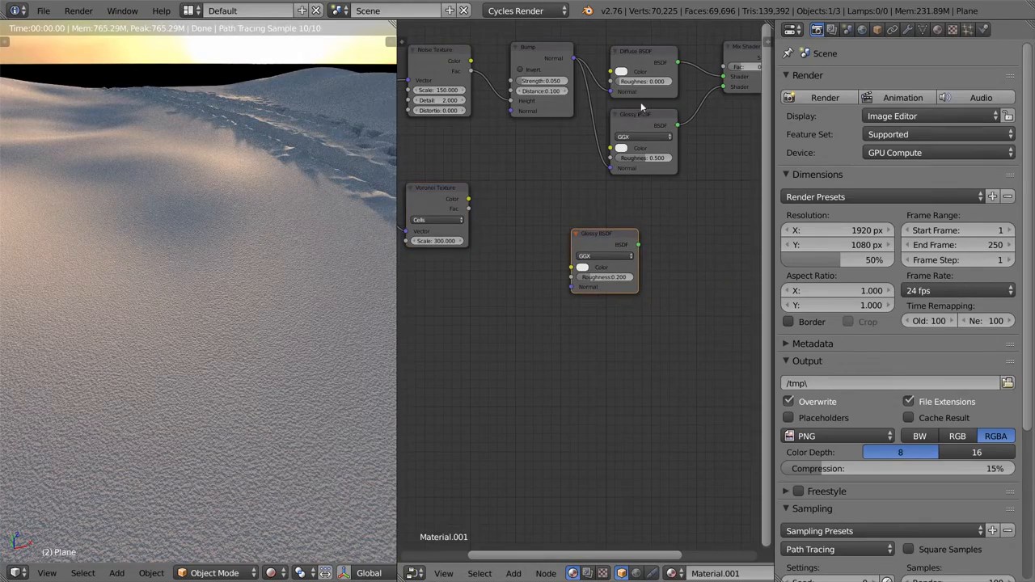
middle_click_drag(682, 71, 613, 82)
left_click_drag(569, 122, 568, 120)
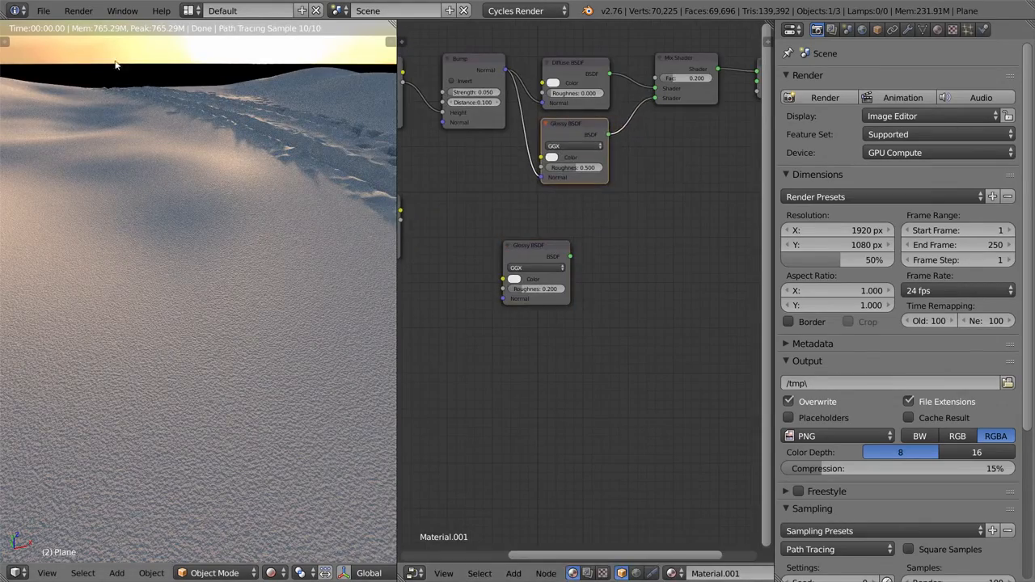
scroll(230, 274, "down", 4)
scroll(579, 316, "up", 1)
middle_click_drag(549, 282, 653, 271)
left_click_drag(643, 247, 672, 233)
- Insert an Add Shader node on the link between the Mix Shader and the Material Output
middle_click_drag(710, 170, 500, 187)
scroll(542, 184, "down", 2)
right_click_drag(646, 145, 436, 157)
scroll(436, 157, "up", 1)
key("shift+a")
mouse_move(578, 143)
left_click(688, 160)
left_click(651, 110)
- Link the lower Glossy BSDF's output to the second input of the Add Shader
middle_click_drag(448, 254, 518, 238)
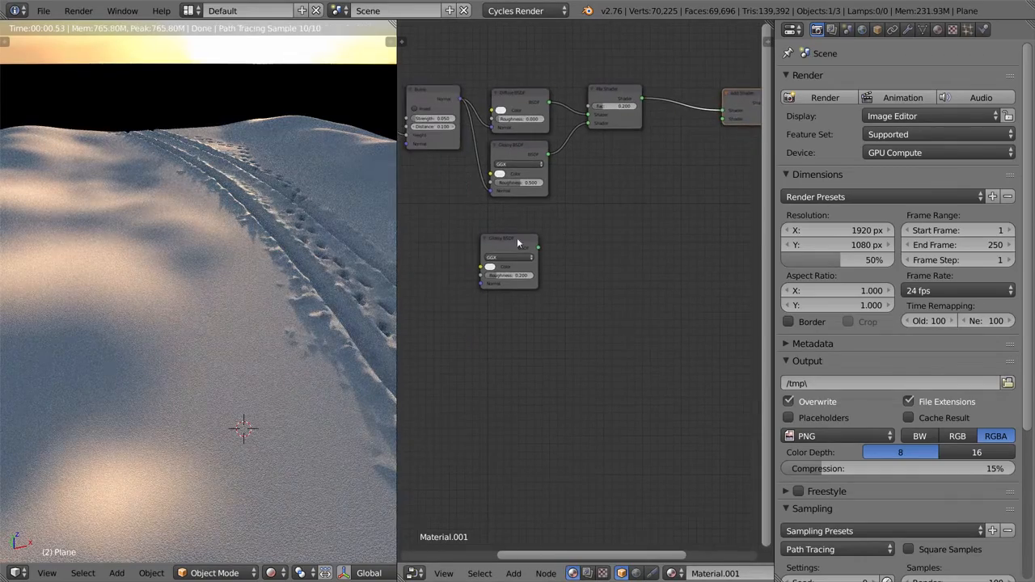
left_click_drag(537, 250, 730, 120)
scroll(525, 327, "down", 1)
middle_click_drag(525, 327, 611, 256)
scroll(611, 256, "up", 1)
left_click_drag(617, 208, 617, 204)
middle_click_drag(575, 221, 483, 237)
scroll(558, 236, "up", 3)
middle_click_drag(558, 236, 631, 205)
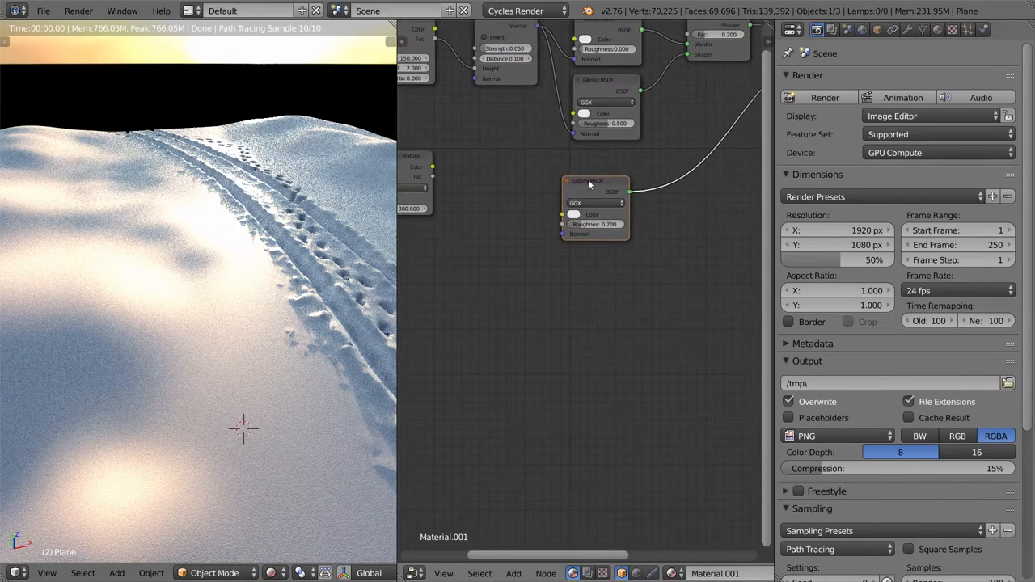
- Insert a Mix Shader between the lower Glossy BSDF and the Add Shader, with the Voronoi Texture's Fac output driving its Fac input
middle_click_drag(672, 253, 616, 244)
key("shift+a")
mouse_move(558, 218)
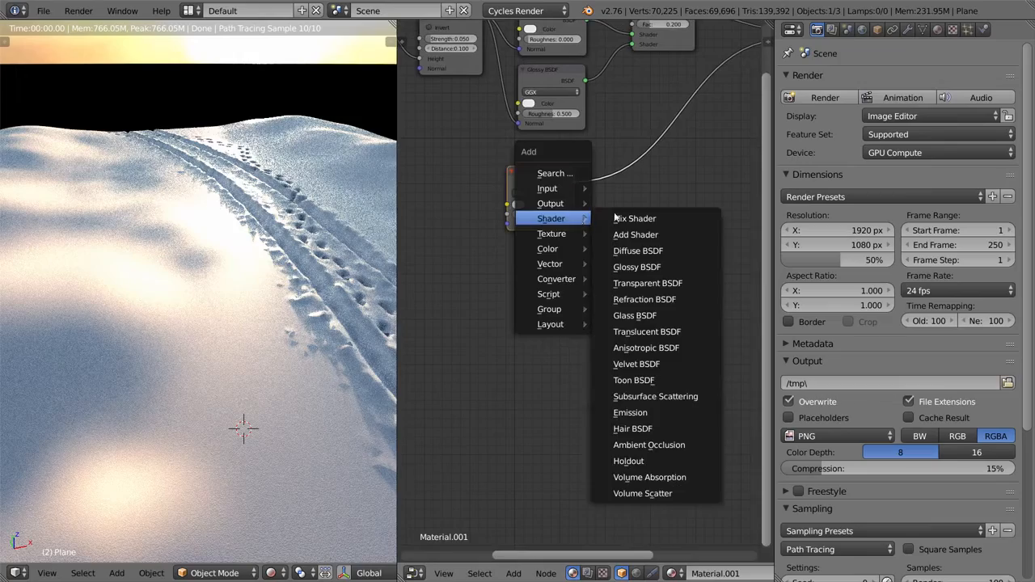
left_click(614, 219)
left_click(579, 211)
middle_click_drag(540, 242, 612, 224)
scroll(612, 223, "up", 1)
scroll(409, 109, "down", 3)
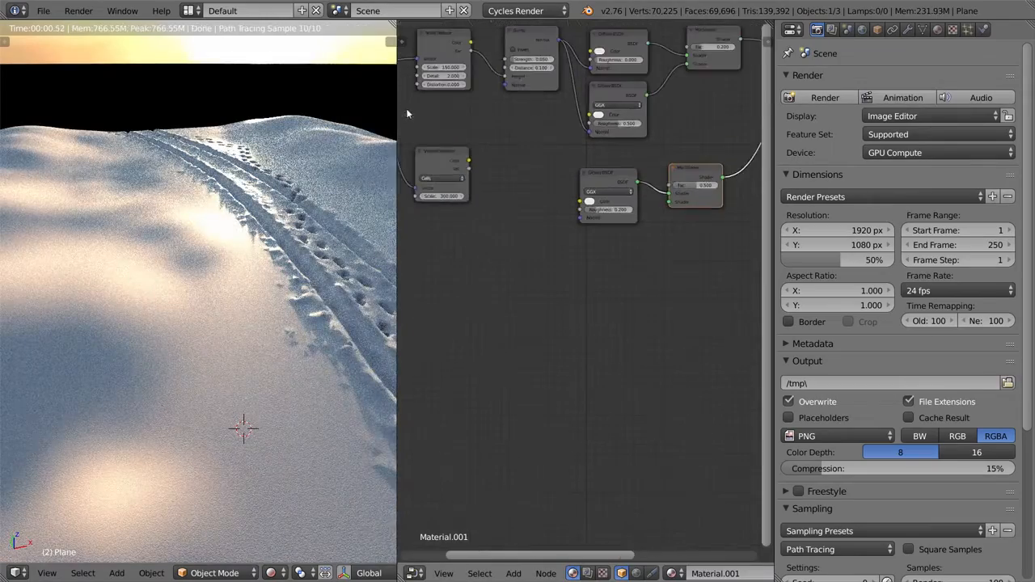
left_click_drag(470, 168, 671, 185)
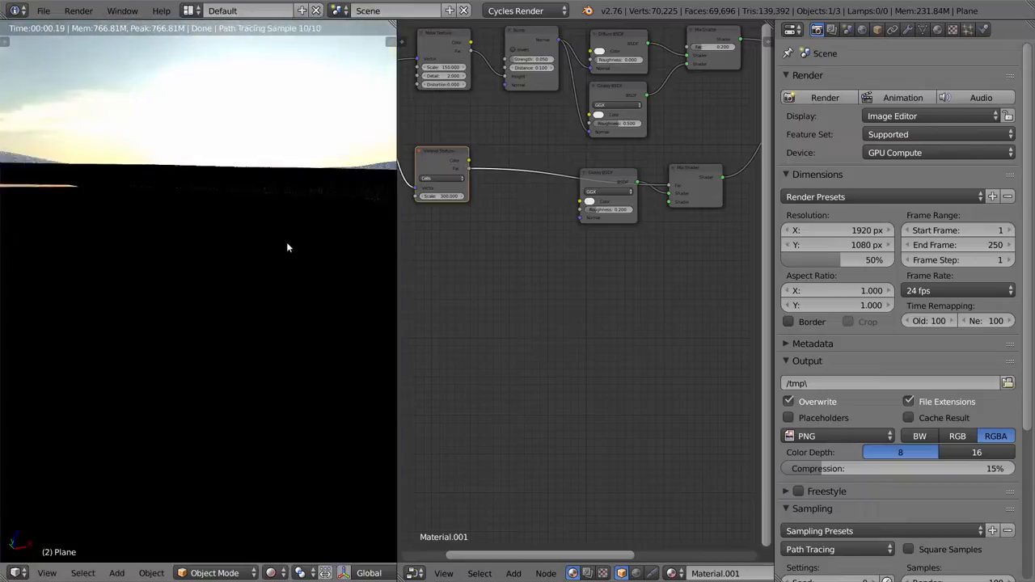
mouse_move(287, 245)
middle_mouse_down("shift")
mouse_move(289, 263)
mouse_move(288, 230)
middle_mouse_up("shift")
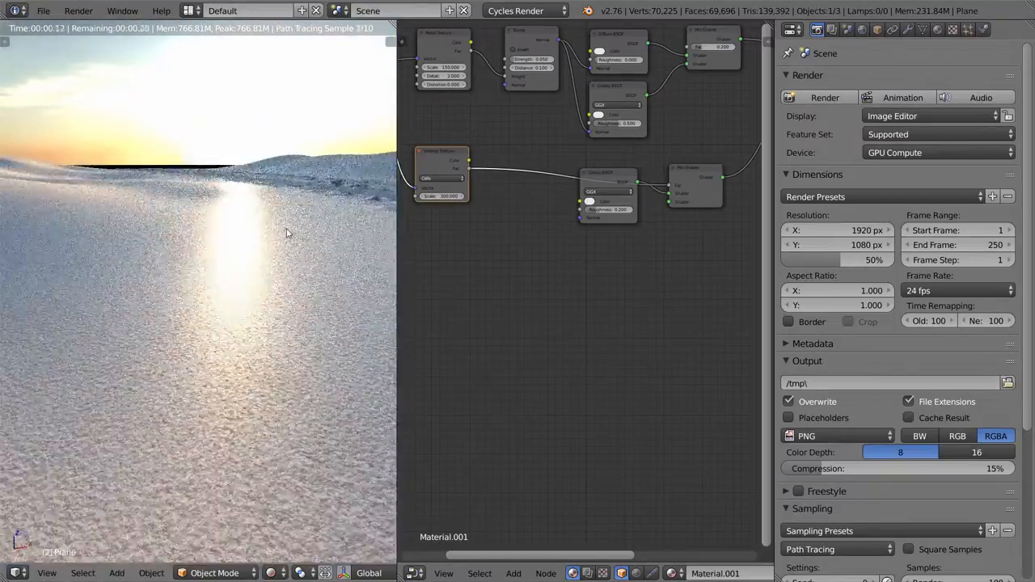
- Try a scale of 100 on the Voronoi Texture and settle on 200
middle_click_drag(491, 276, 638, 300)
scroll(639, 300, "up", 4)
scroll(614, 242, "up", 1)
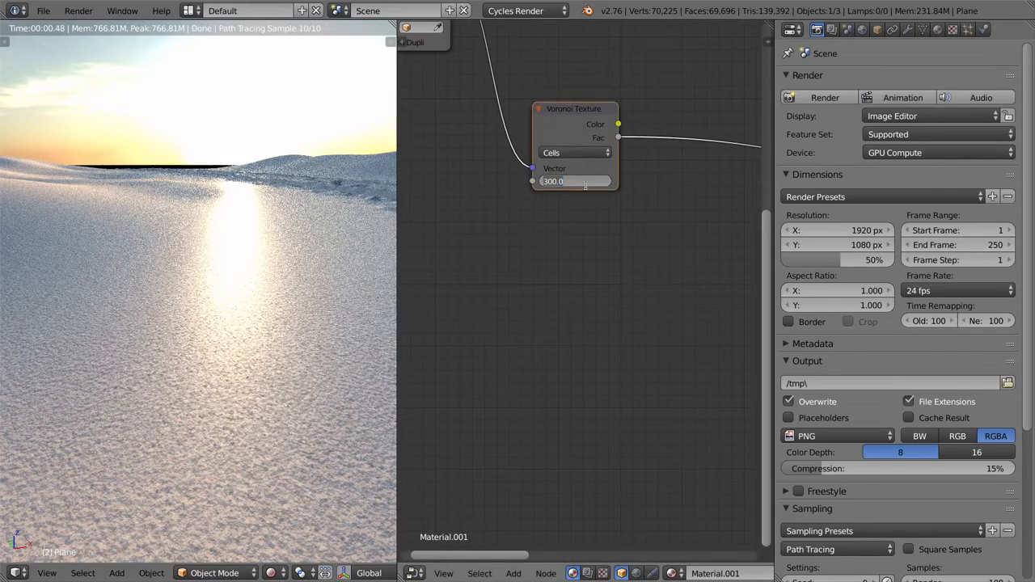
key("Return")
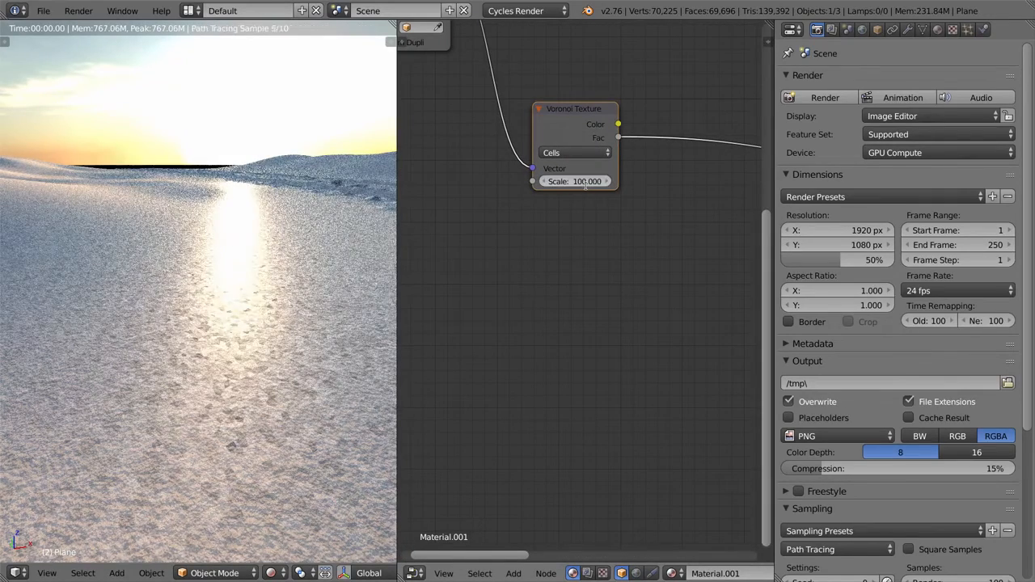
left_click(567, 180)
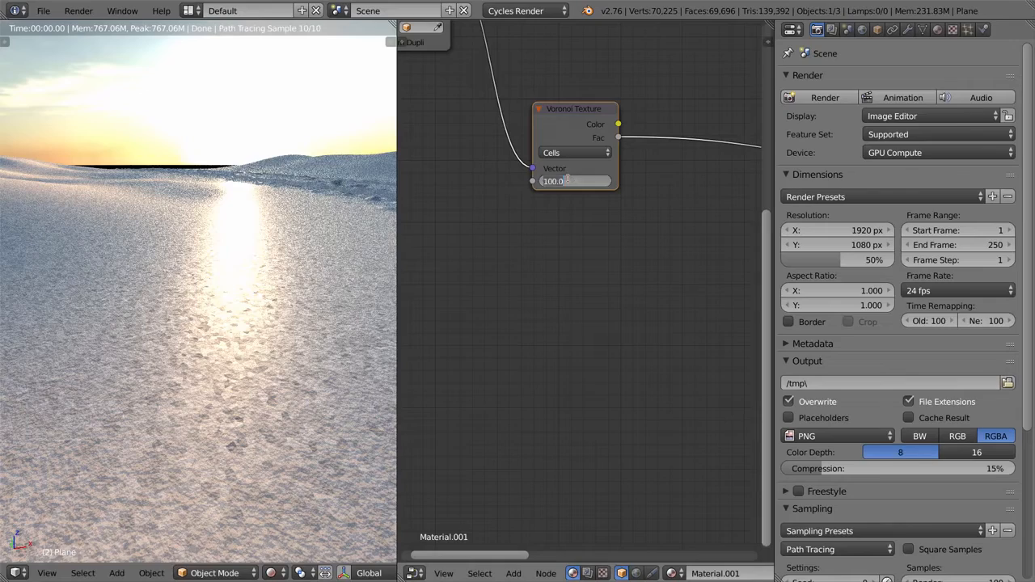
key("Return")
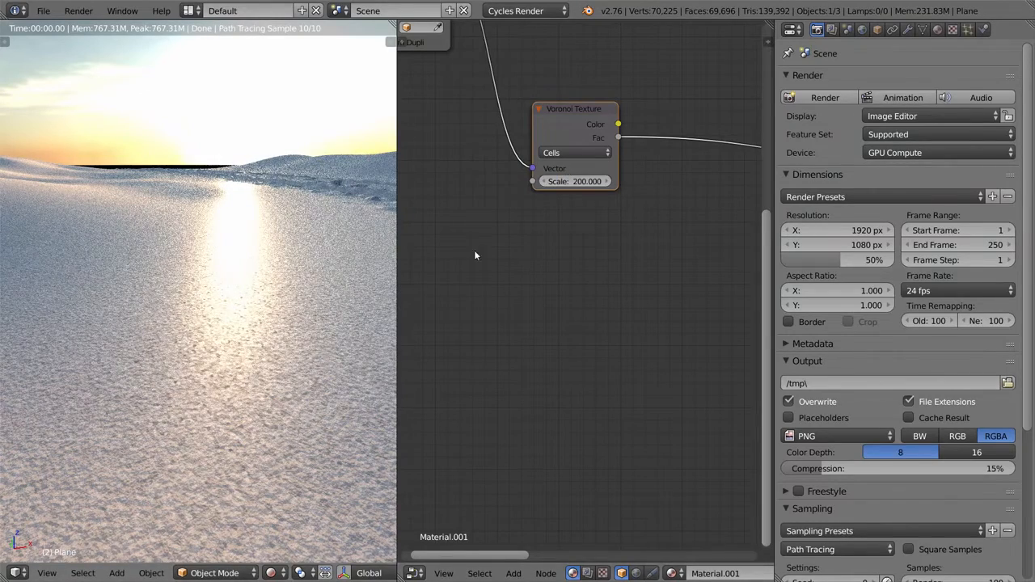
- Move the lower Glossy BSDF and the Voronoi Texture slightly down to separate the nodes from the Fac link
scroll(635, 247, "down", 2)
middle_click_drag(637, 244, 548, 230)
scroll(548, 230, "up", 1)
left_click(616, 181)
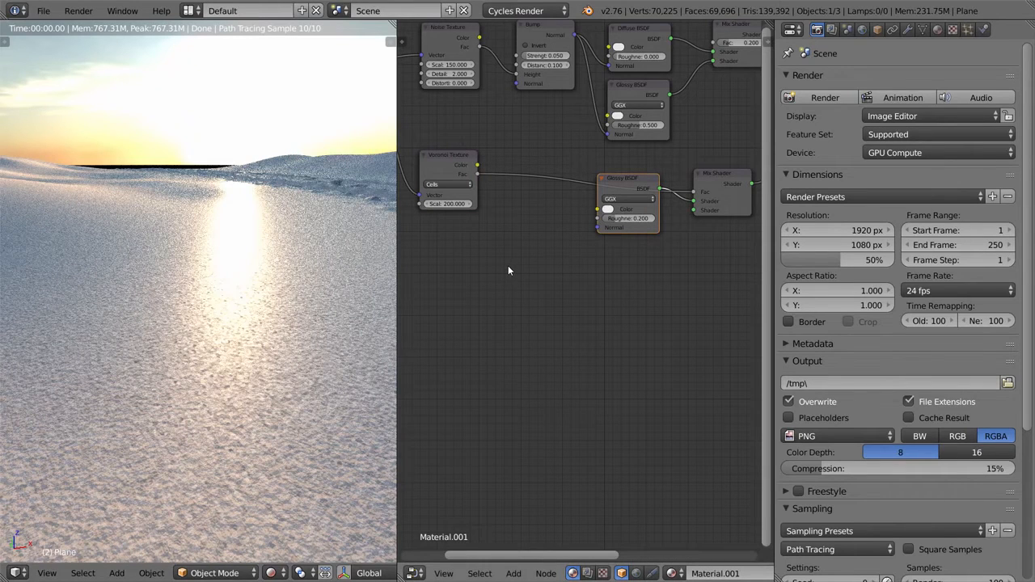
middle_click_drag(493, 250, 507, 269)
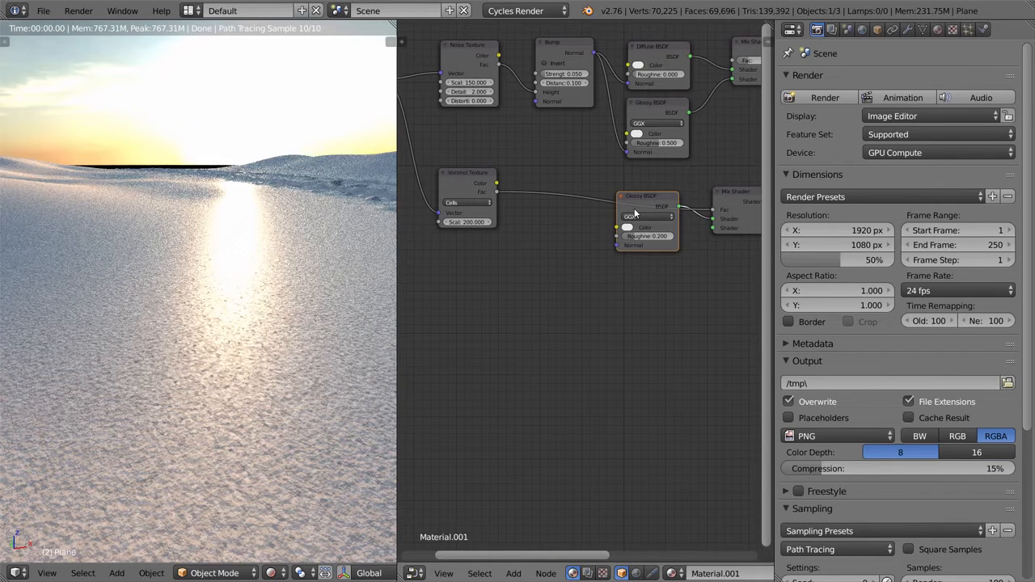
left_click_drag(663, 208, 661, 233)
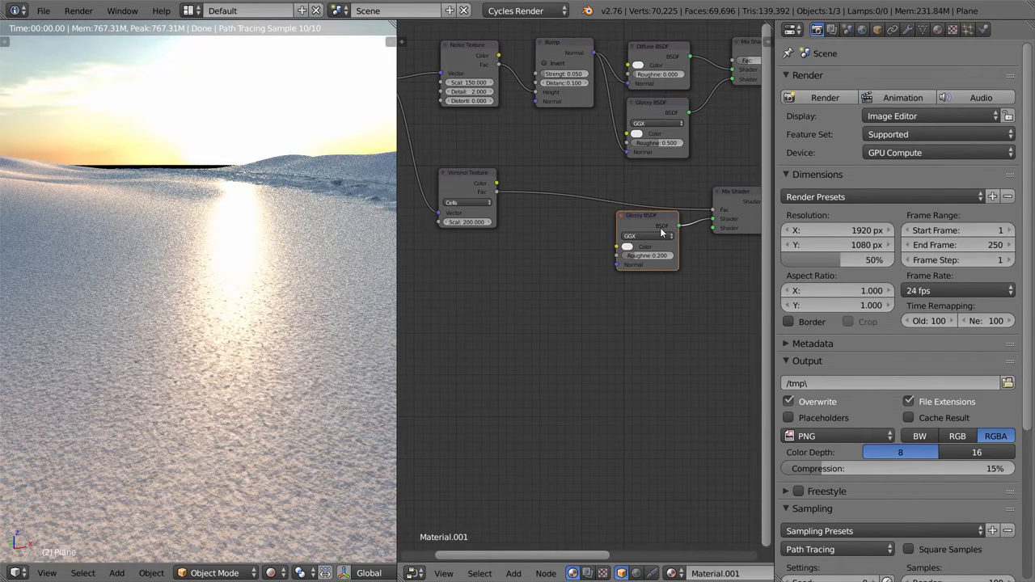
left_click_drag(471, 193, 469, 205)
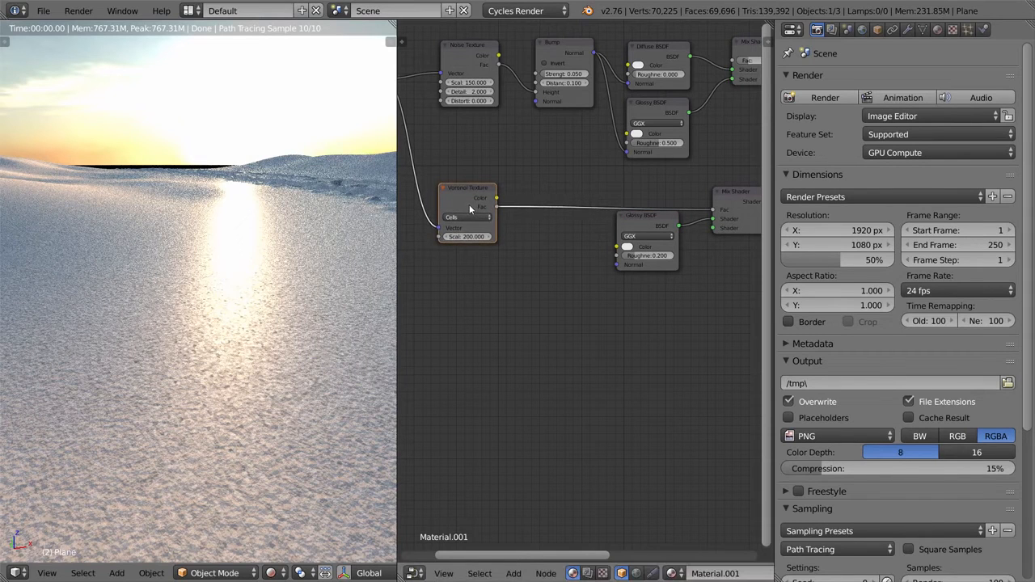
left_click(446, 263)
middle_click_drag(599, 279, 616, 282)
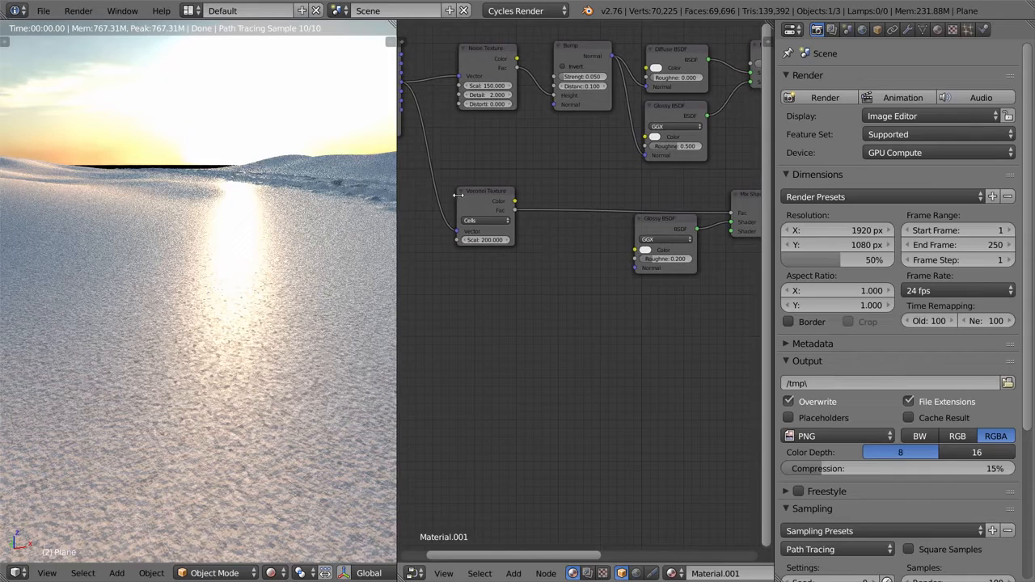
- Add a Normal Map node between the Voronoi Texture and the lower Glossy BSDF
scroll(464, 195, "up", 2)
left_click_drag(599, 241, 690, 326)
middle_click_drag(691, 326, 557, 235)
key("shift+a")
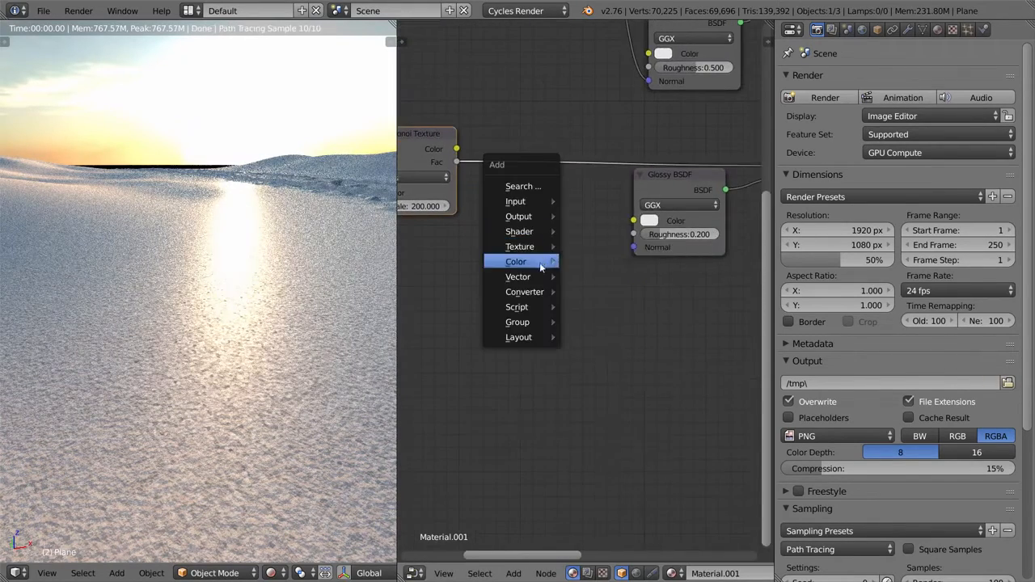
mouse_move(562, 279)
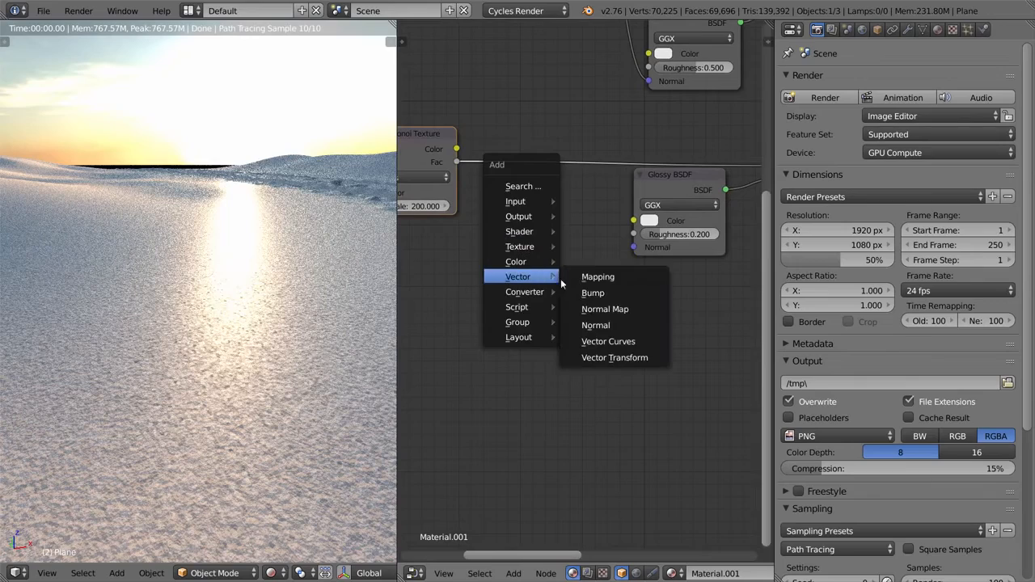
left_click(605, 309)
left_click(517, 212)
middle_click_drag(475, 162, 512, 162)
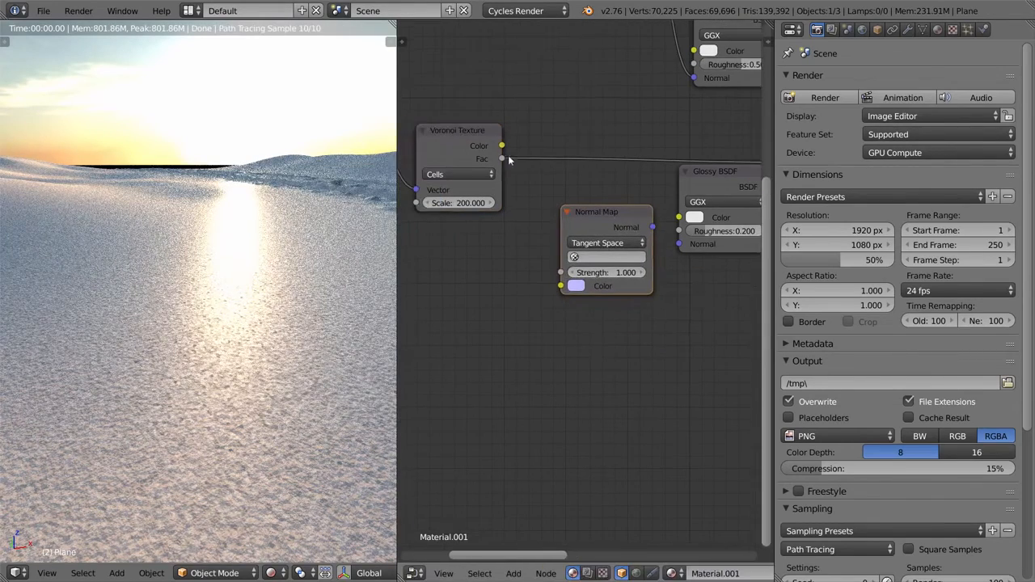
- Preview the Voronoi Texture's Color output through the Diffuse BSDF's Color input and undo that link
left_click_drag(499, 145, 573, 208)
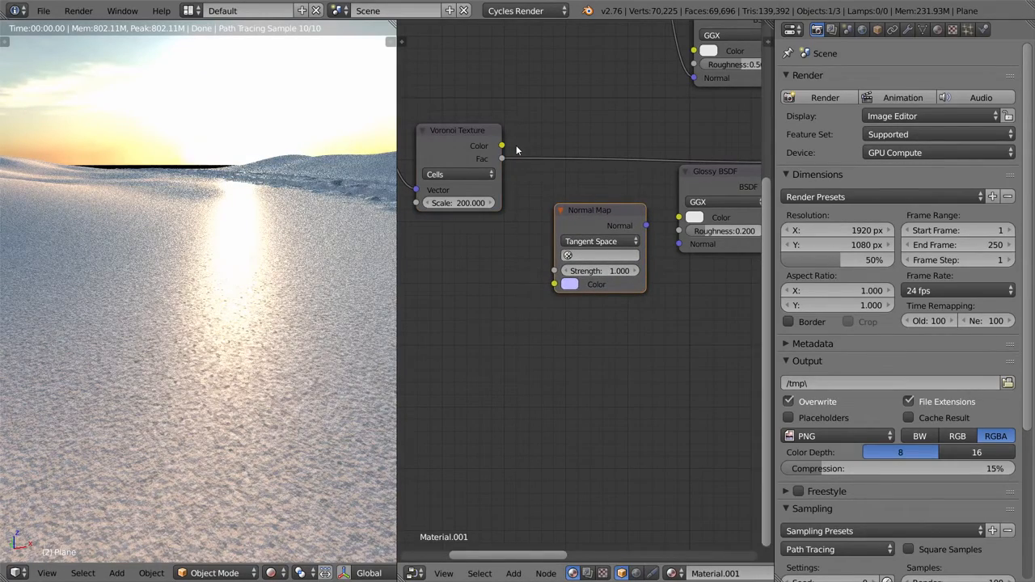
scroll(518, 151, "down", 1)
middle_click_drag(544, 143, 640, 162)
left_click_drag(595, 153, 574, 127)
middle_click_drag(599, 175, 555, 162)
left_click_drag(535, 127, 483, 118)
scroll(534, 174, "down", 3)
scroll(535, 174, "down", 3)
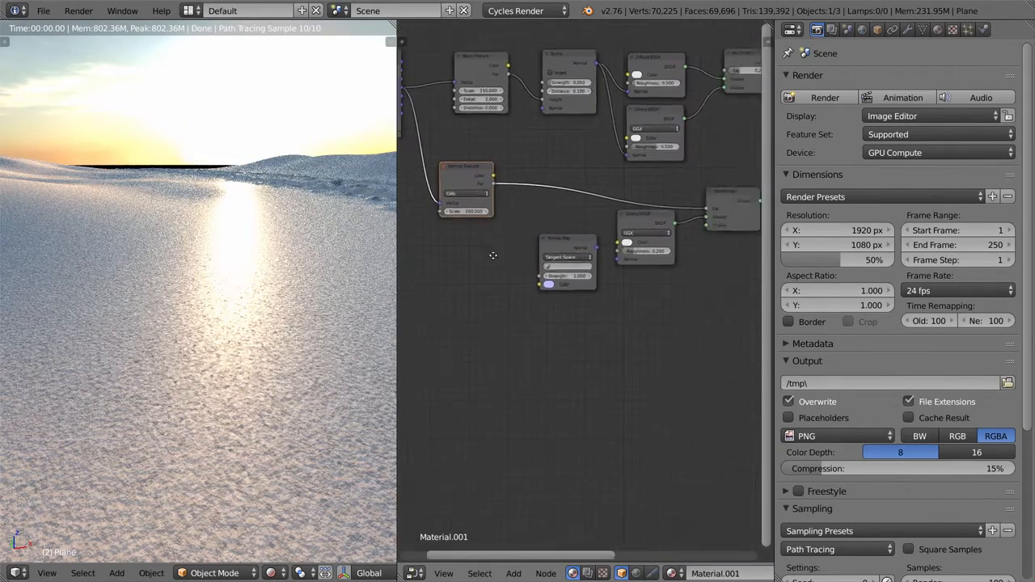
left_click_drag(489, 225, 576, 185)
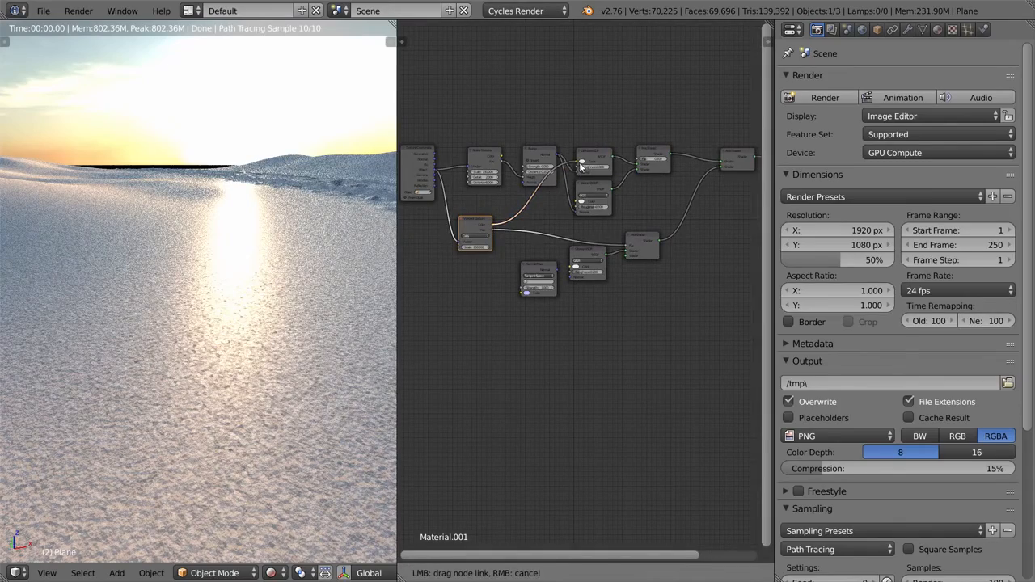
middle_click_drag(275, 363, 244, 367)
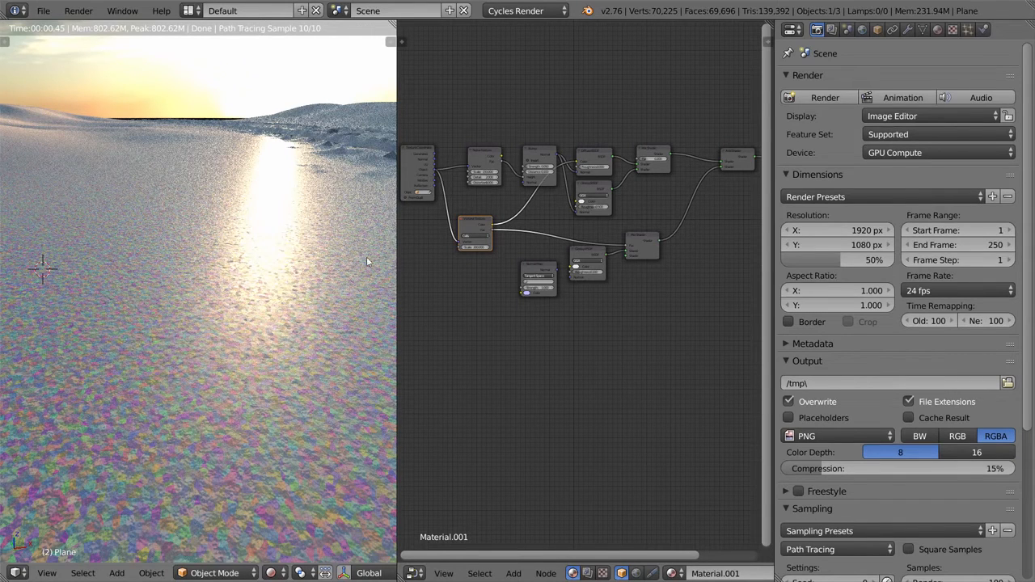
scroll(482, 267, "up", 3)
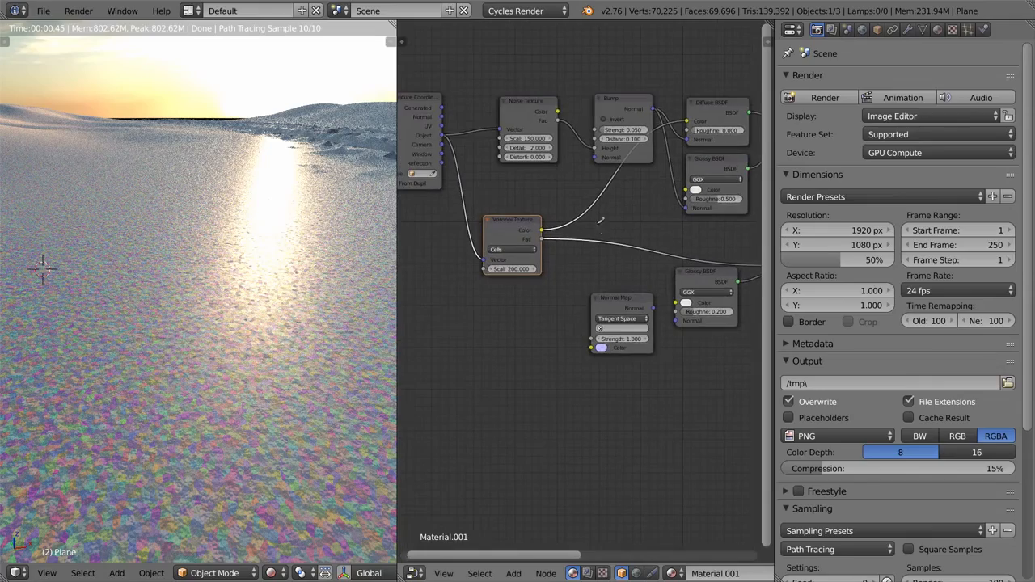
key("ctrl+z")
- Link the Voronoi Texture's Color to the Normal Map's Color and the Normal Map's output to the lower Glossy BSDF's Normal
left_click_drag(542, 231, 592, 346)
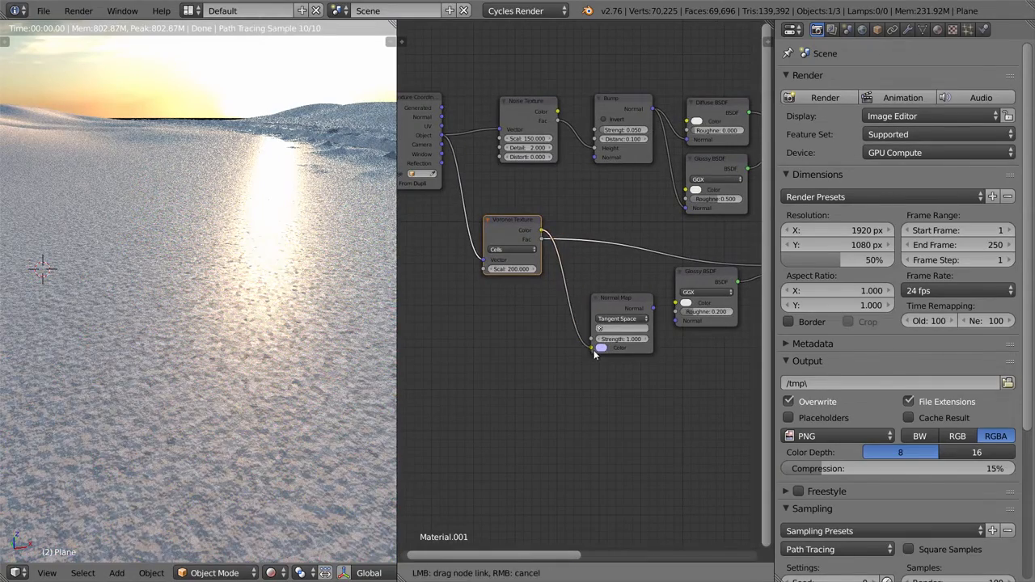
left_click_drag(619, 307, 677, 321)
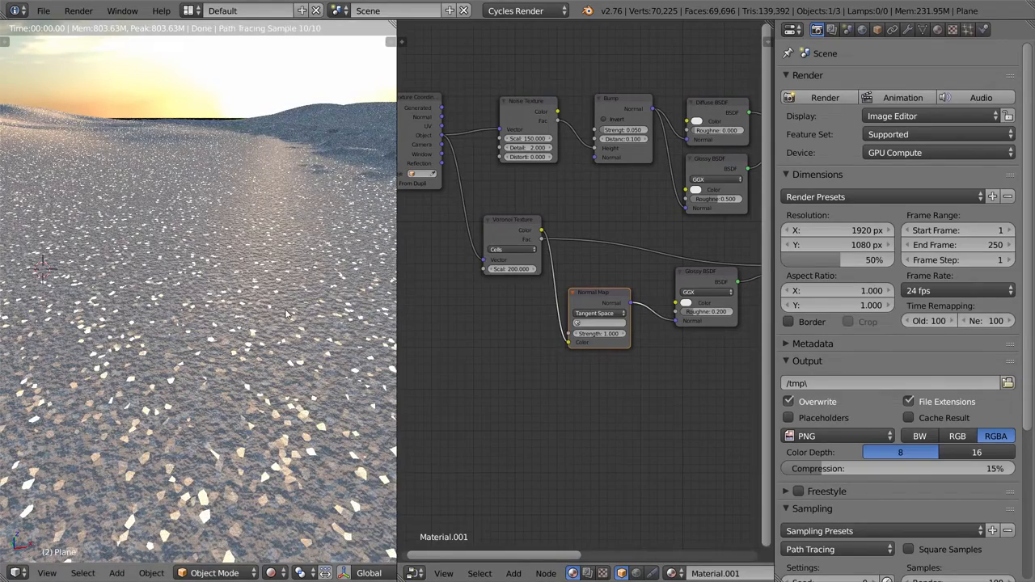
scroll(285, 306, "down", 6)
middle_click_drag(315, 281, 277, 288)
scroll(278, 288, "up", 2)
scroll(202, 284, "up", 5)
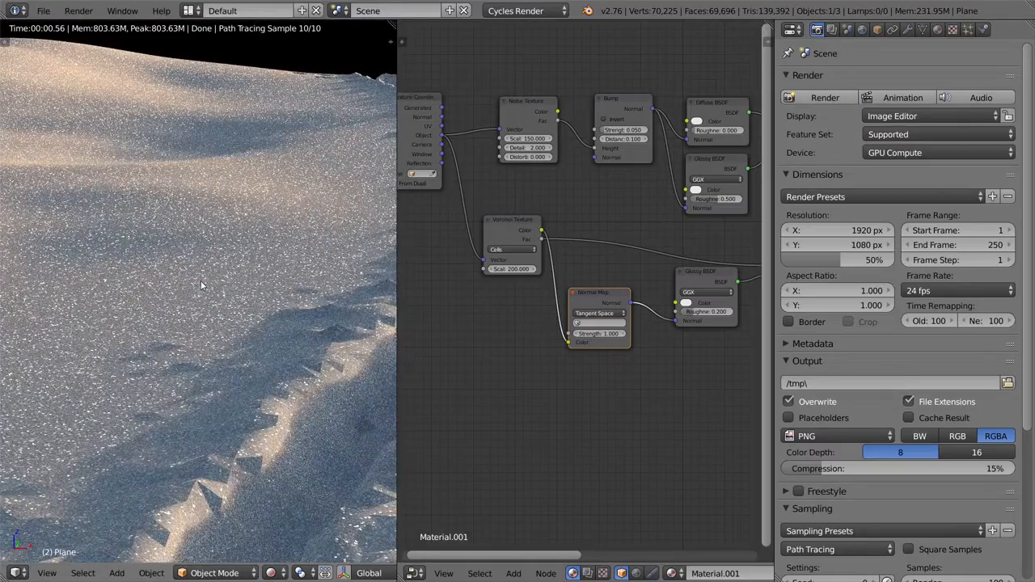
- Switch to the browser and examine how the snow surface sparkles in the Flickr reference photos
key("alt+Tab")
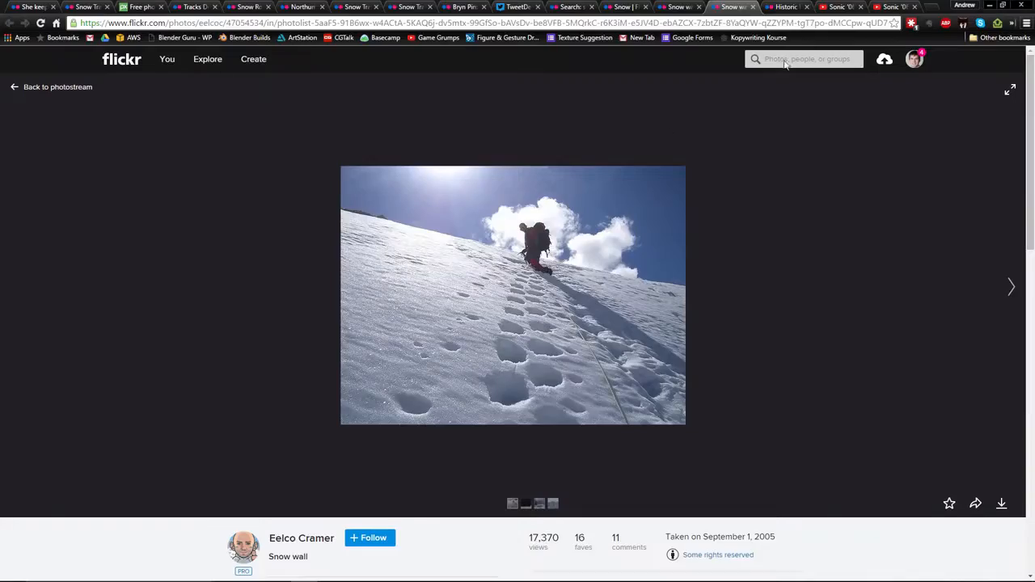
left_click(776, 7)
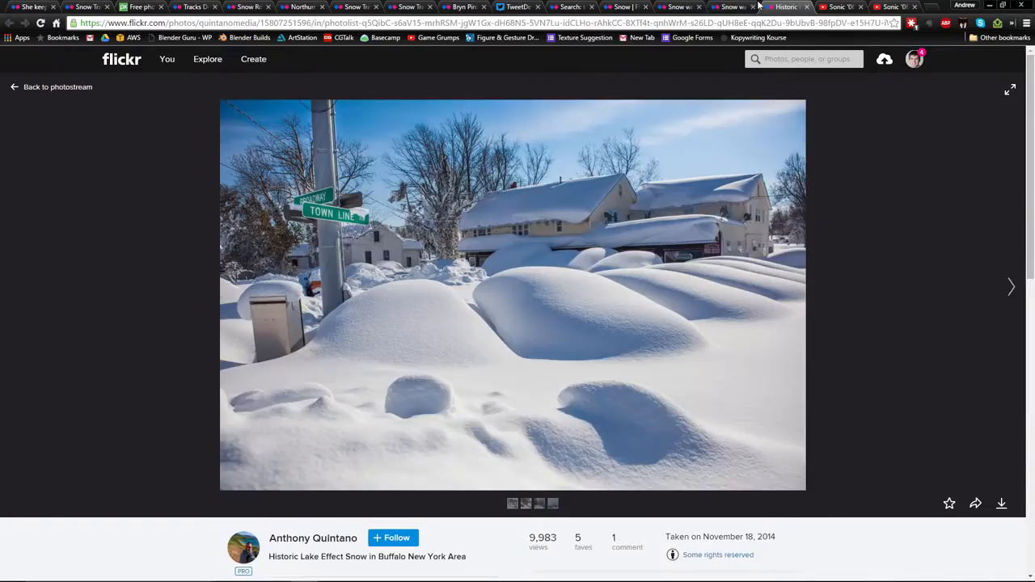
left_click(617, 5)
left_click(676, 6)
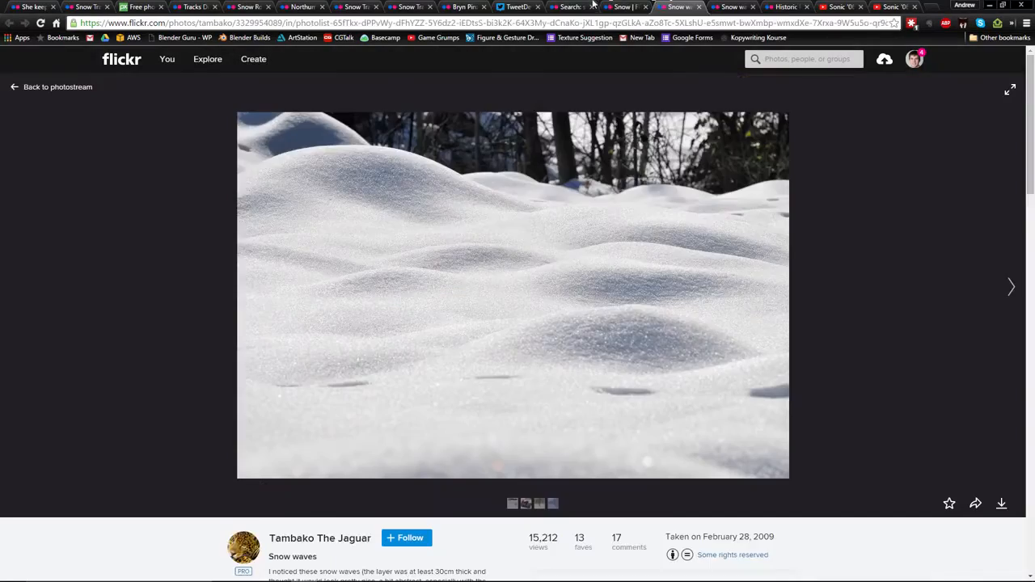
left_click(579, 6)
left_click(719, 5)
left_click(684, 5)
key("alt+Tab")
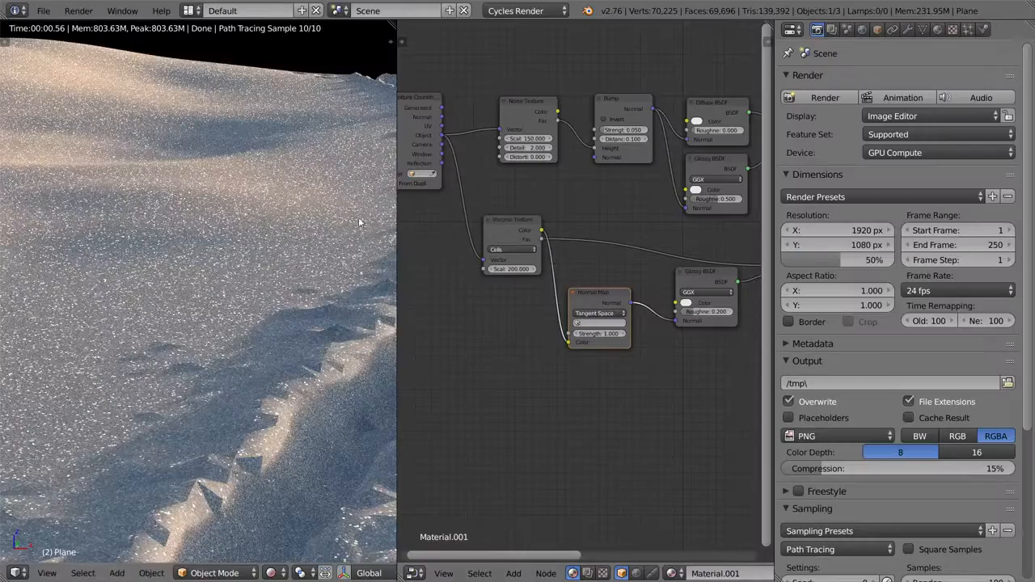
- Compare the snow with and without the Normal Map by unlinking it from the lower Glossy BSDF's Normal input and relinking it
scroll(263, 283, "up", 6)
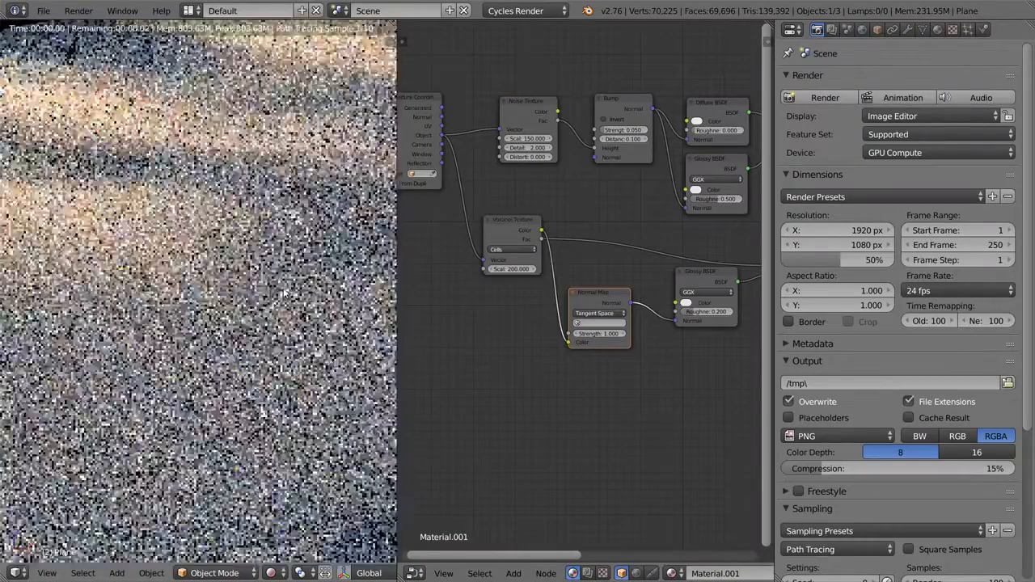
scroll(242, 297, "down", 3)
scroll(234, 212, "up", 4)
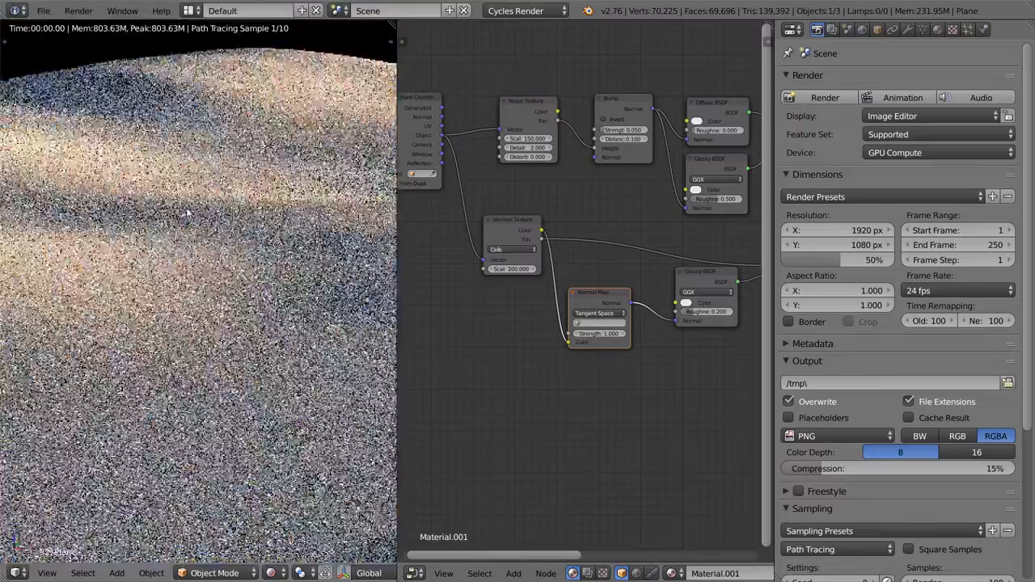
scroll(295, 224, "down", 3)
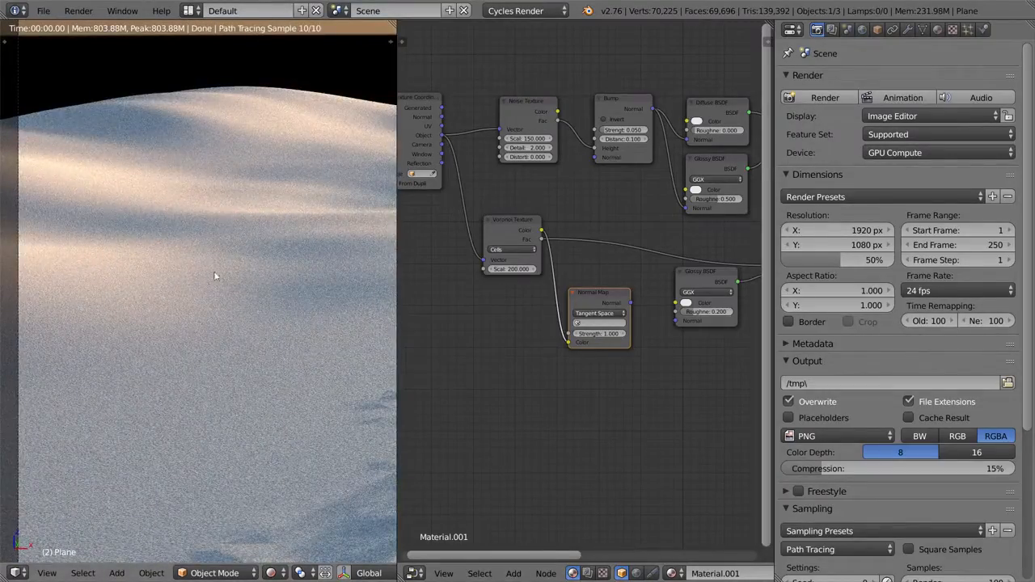
middle_click_drag(228, 337, 194, 364, "shift")
middle_click_drag(348, 293, 224, 257, "shift")
left_click_drag(632, 305, 676, 321)
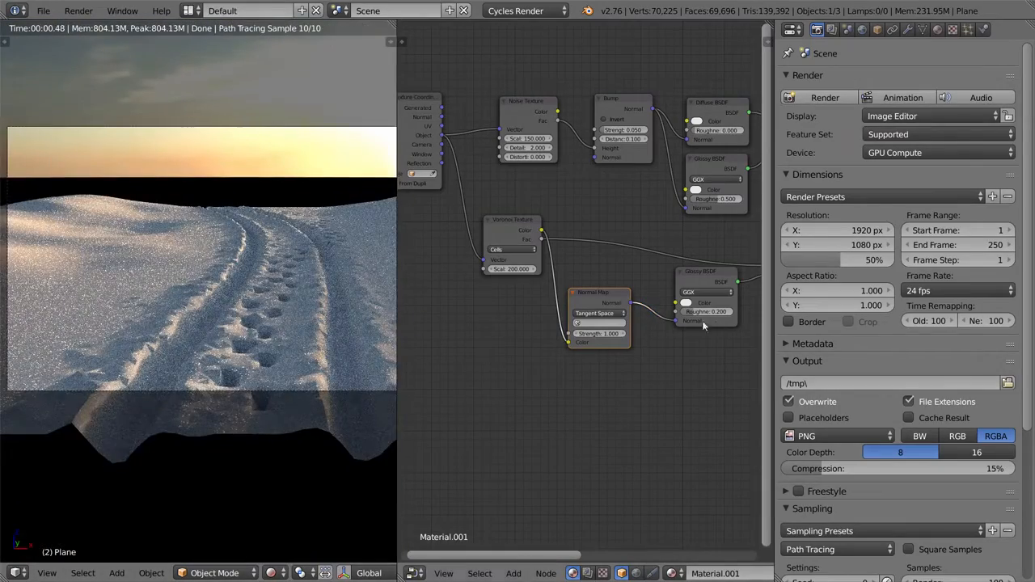
- Add a Translucent BSDF below the lower Glossy BSDF and link it to the lower Mix Shader's second Shader input
middle_click_drag(703, 320, 497, 297)
scroll(585, 279, "up", 5)
left_click_drag(659, 230, 684, 213)
scroll(634, 266, "up", 2)
middle_click_drag(634, 266, 579, 252)
key("shift+a")
mouse_move(564, 209)
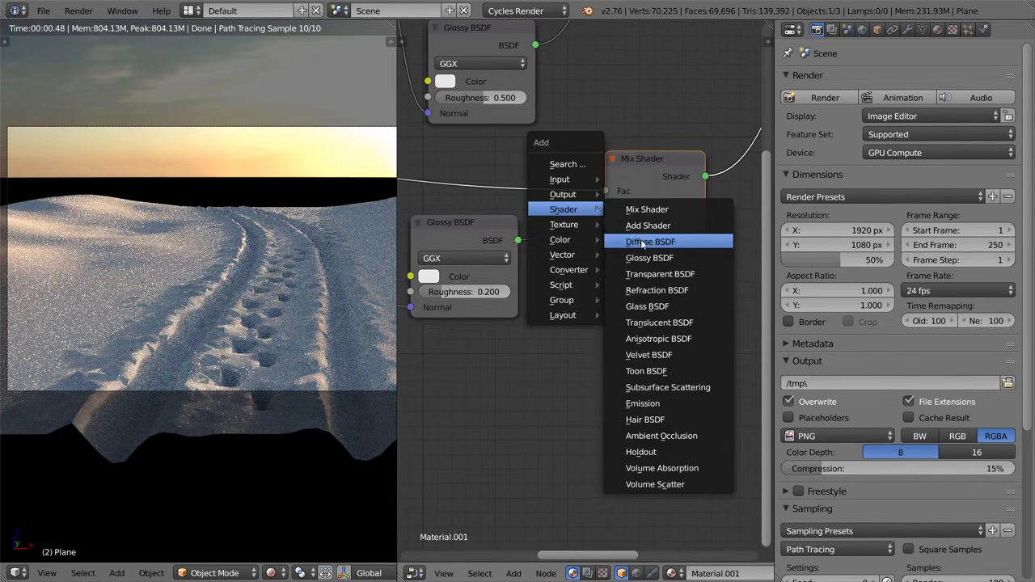
left_click(659, 323)
left_click(418, 330)
left_click_drag(518, 356, 606, 221)
- Compare the snow with and without translucency by cutting and relinking the Translucent BSDF's connection to the Mix Shader
middle_click_drag(102, 293, 157, 264)
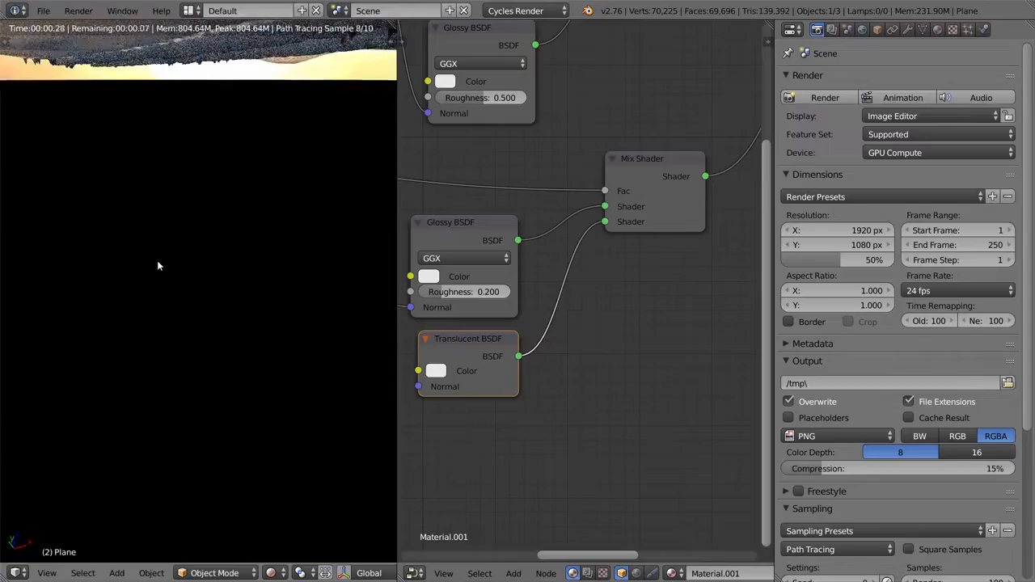
scroll(157, 265, "down", 3)
left_click_drag(606, 244, 562, 238, "ctrl")
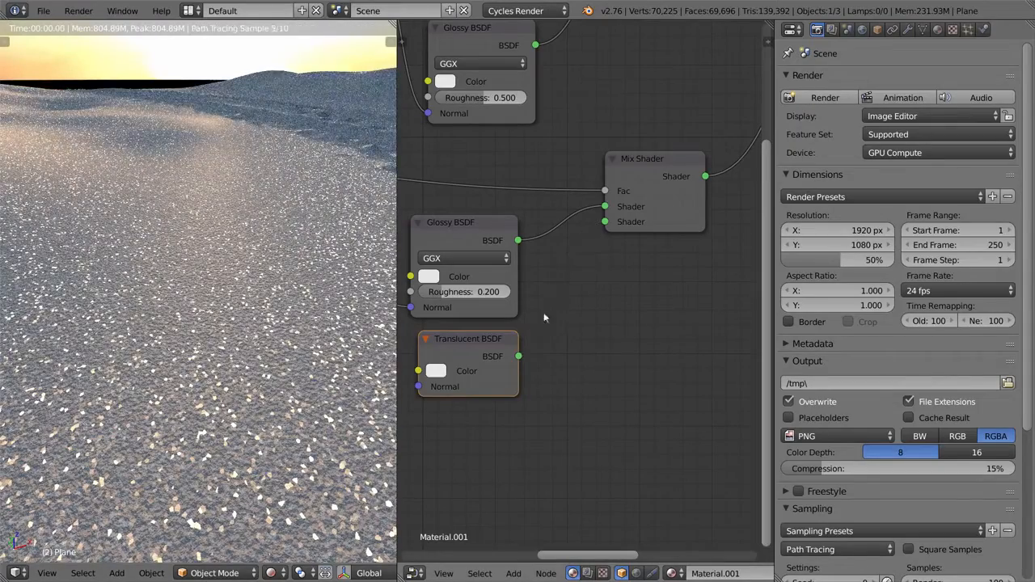
left_click_drag(518, 356, 609, 226)
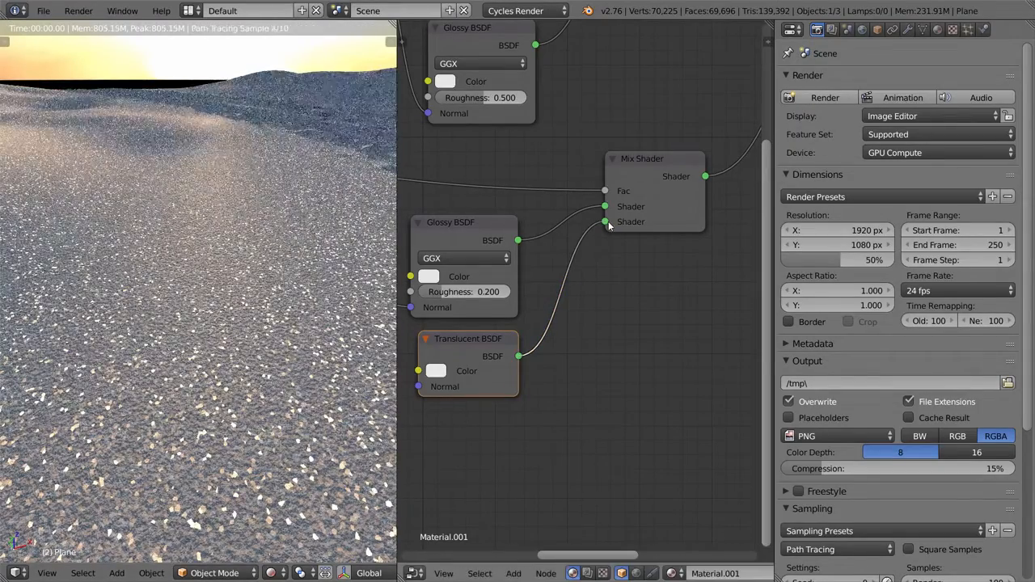
left_click_drag(577, 317, 545, 291, "ctrl")
left_click_drag(518, 356, 606, 221)
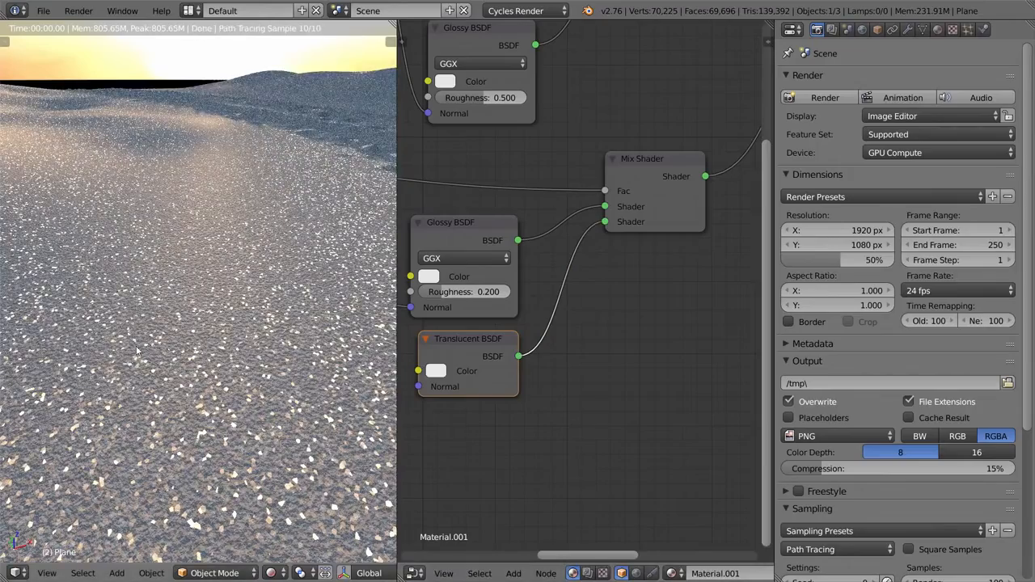
scroll(172, 311, "down", 2)
scroll(197, 307, "up", 3)
scroll(198, 308, "down", 2)
scroll(252, 299, "down", 3)
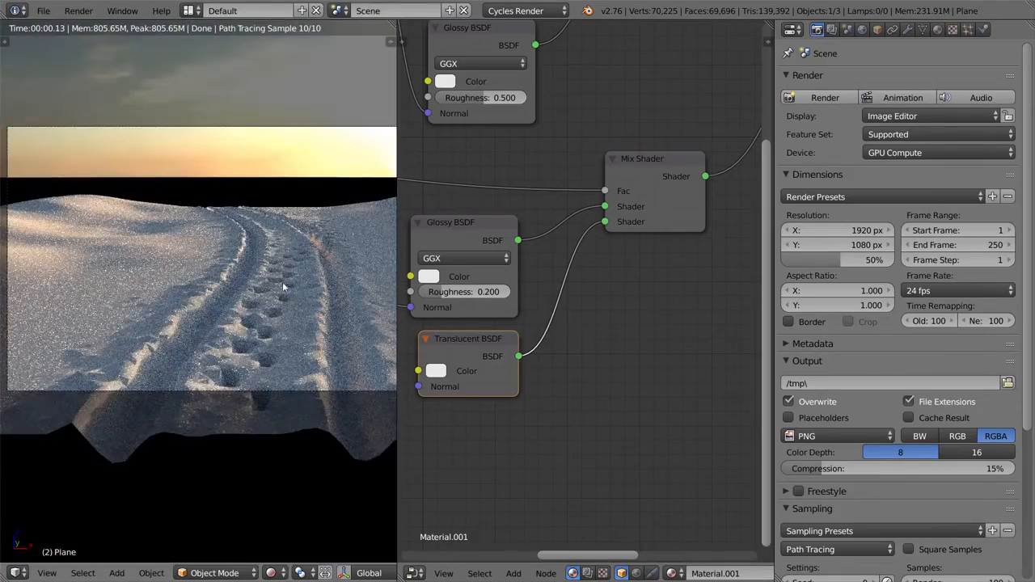
- Set the Voronoi Texture's scale to 300
scroll(622, 325, "down", 2)
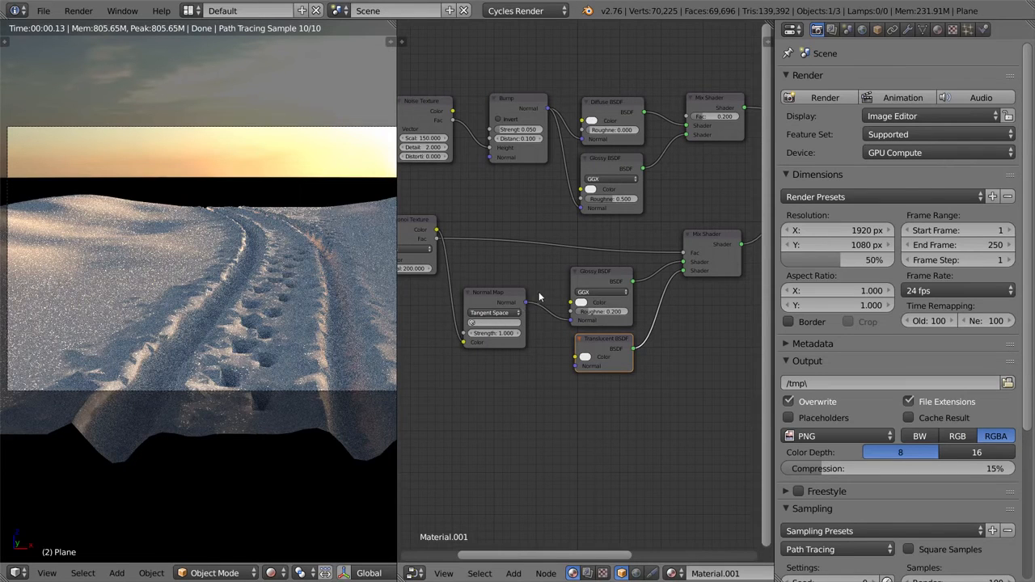
scroll(631, 298, "down", 3)
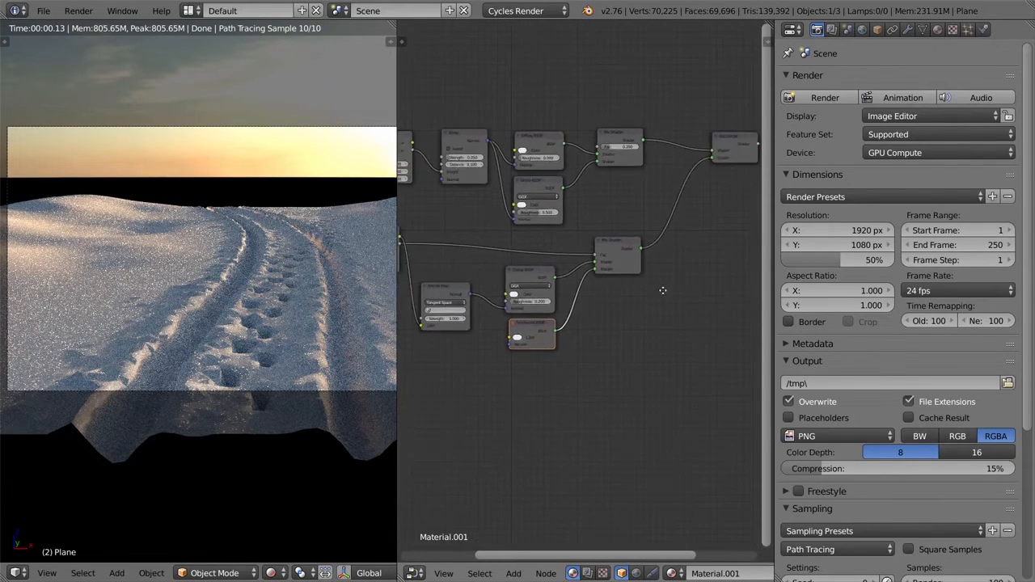
scroll(457, 245, "up", 2)
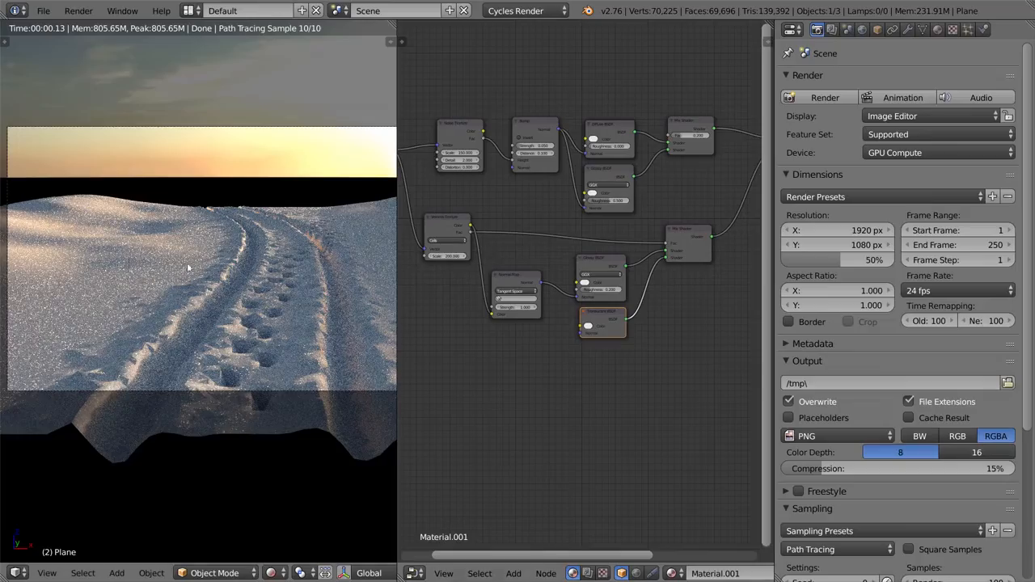
middle_click_drag(327, 273, 339, 267)
scroll(118, 228, "up", 4)
middle_click_drag(119, 229, 124, 233)
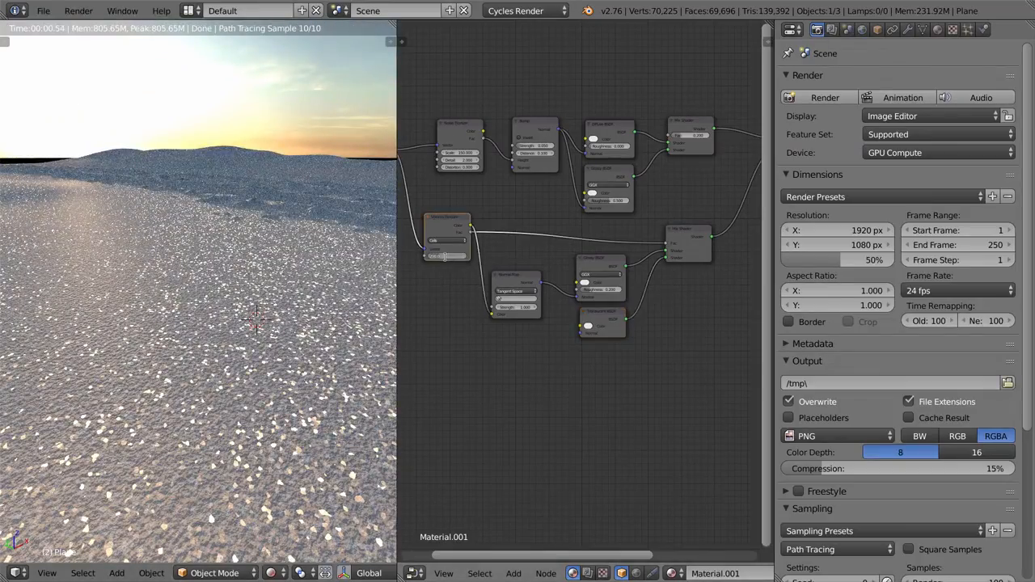
key("Return")
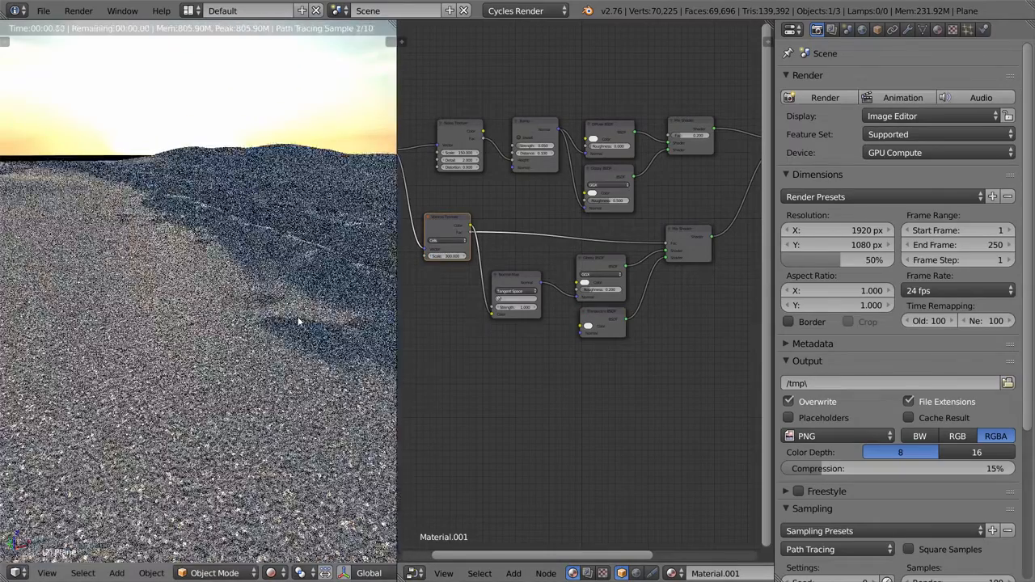
- Duplicate the Voronoi Texture, Normal Map, lower Glossy BSDF, Translucent BSDF and their Mix Shader, placing the copies directly below the originals
scroll(675, 318, "down", 1)
middle_click_drag(644, 314, 594, 305)
key("a")
left_click_drag(592, 303, 670, 339)
middle_click_drag(584, 364, 640, 339)
middle_click_drag(654, 180, 655, 181)
middle_click_drag(642, 259, 616, 249)
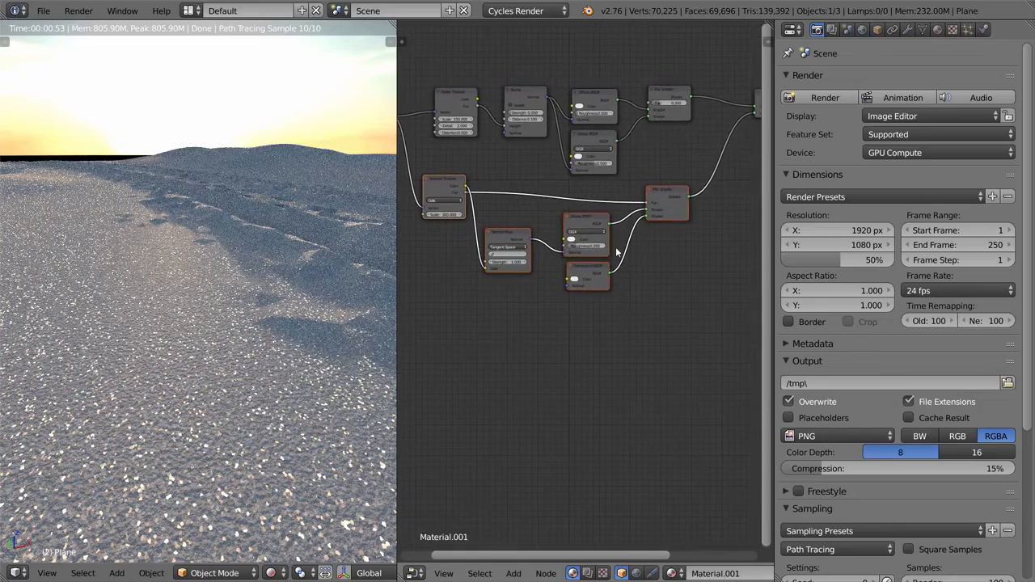
key("shift+d")
key("y")
left_click(609, 349)
- Link the Texture Coordinate's Object output to the duplicated Voronoi Texture's Vector input and change that texture's scale
middle_click_drag(437, 212, 519, 217)
scroll(519, 217, "up", 1)
scroll(513, 178, "up", 1)
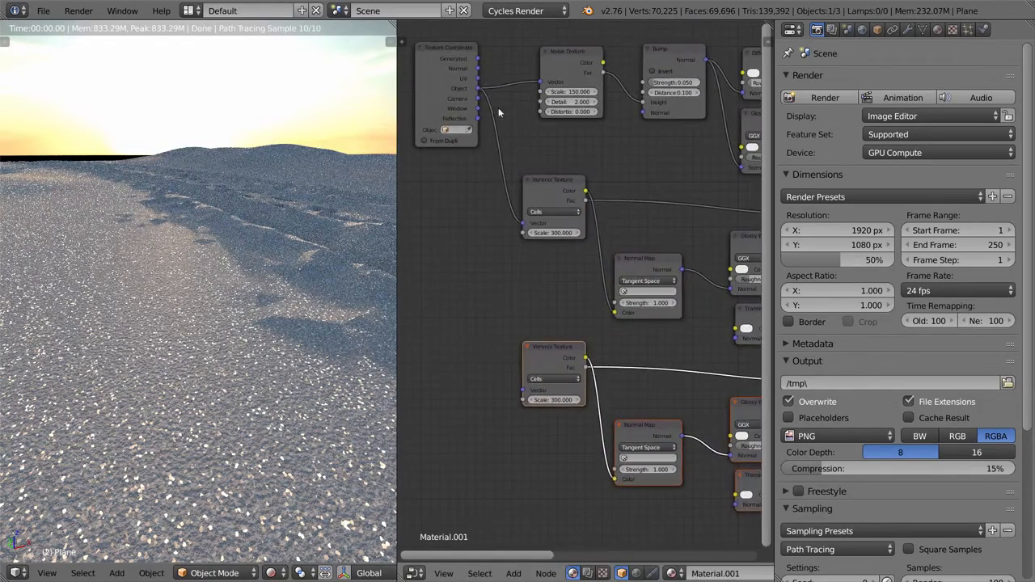
left_click_drag(482, 92, 539, 315)
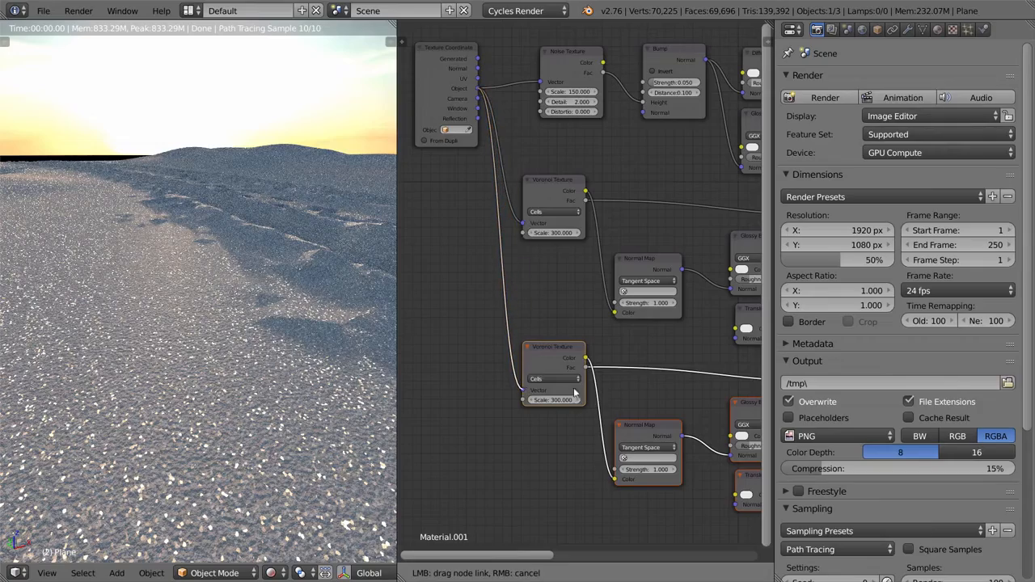
middle_click_drag(580, 328, 587, 220)
scroll(586, 221, "up", 6)
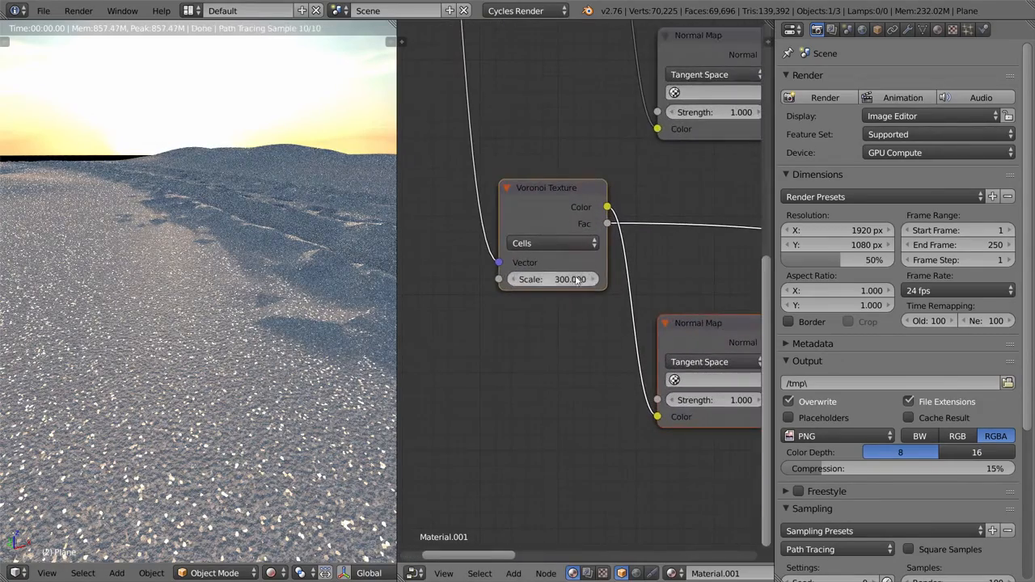
key("Return")
- Duplicate the Mix Shader of the original sparkle nodes and insert the copy between it and the Add Shader
scroll(625, 269, "down", 6)
middle_click_drag(626, 269, 590, 260)
scroll(556, 236, "up", 3)
scroll(556, 237, "up", 1)
left_click(539, 167)
key("shift+d")
left_click(644, 150)
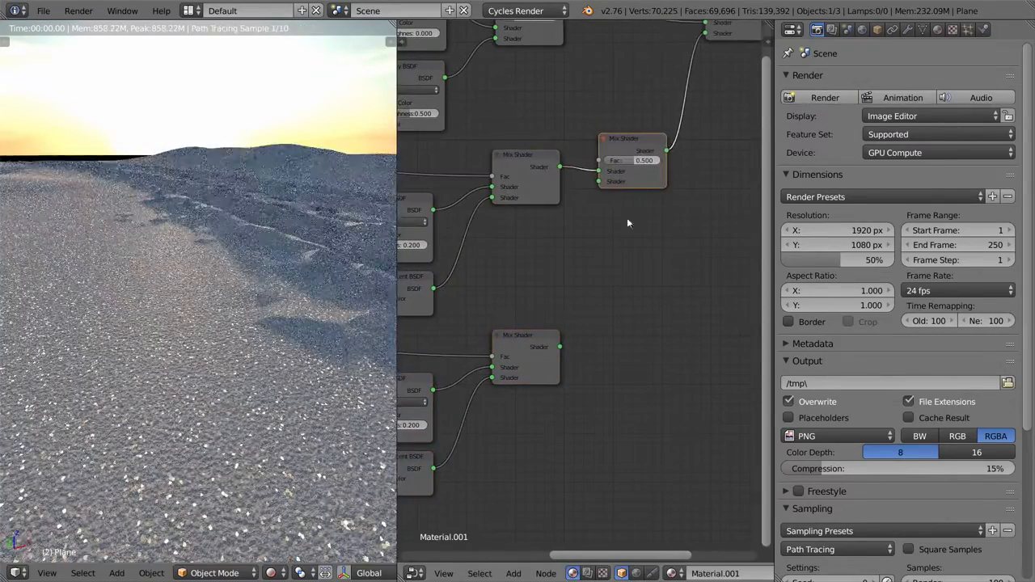
- Link the lower sparkle group's Mix Shader to the new Mix Shader's second Shader input and check the snow close up
left_click_drag(560, 347, 581, 273)
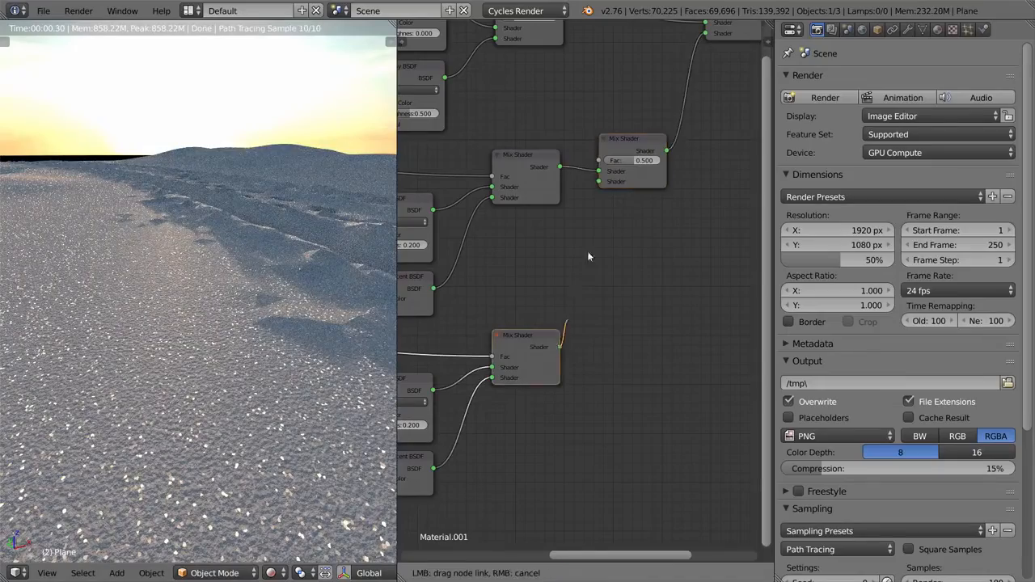
left_click_drag(602, 186, 602, 184)
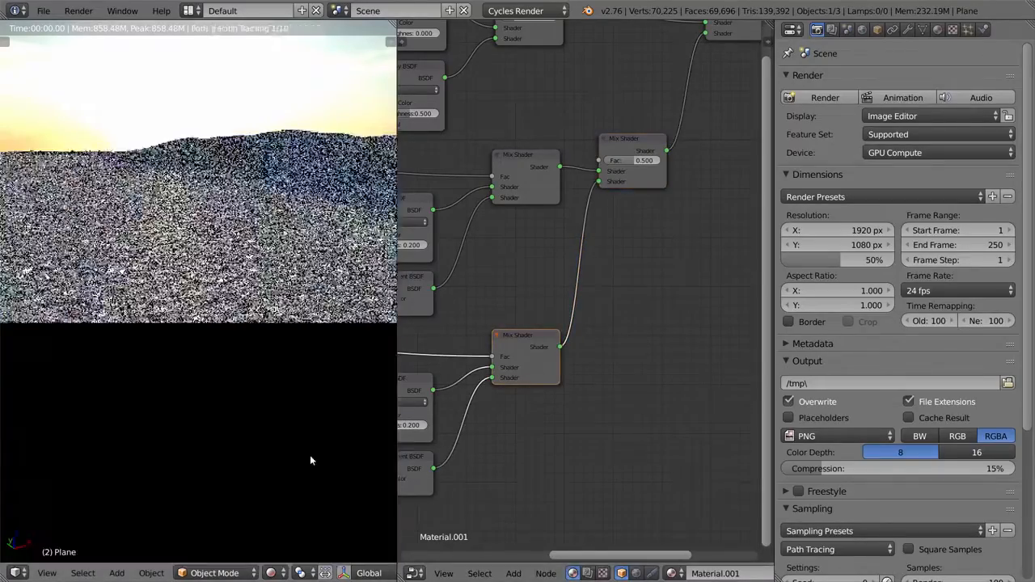
middle_click_drag(307, 437, 311, 320)
key("KP_0")
scroll(124, 293, "up", 4)
scroll(254, 346, "up", 8)
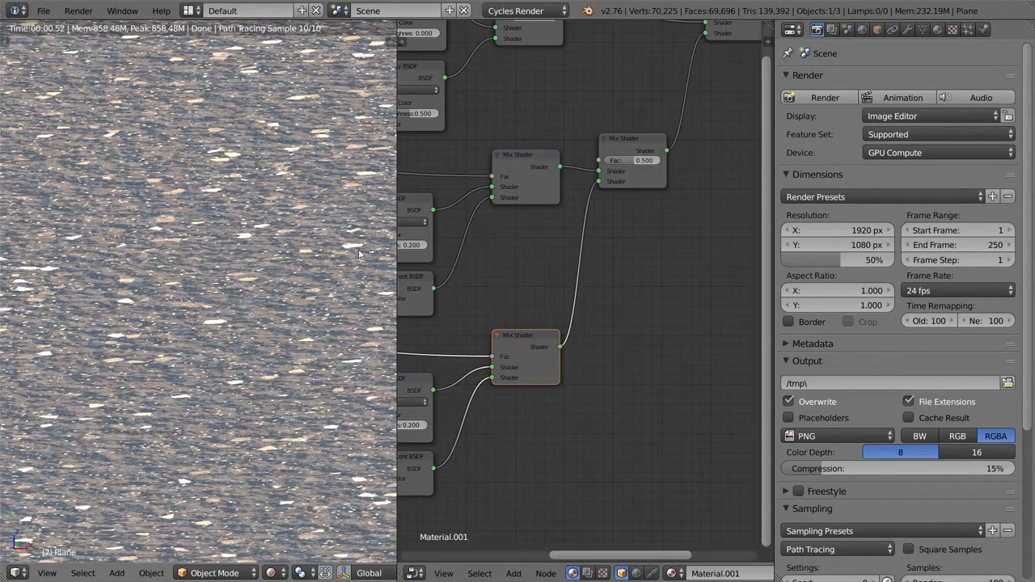
- Set the Fac of the Mix Shader joining both sparkle groups to 1.000 and the lower Voronoi Texture's scale to 1500
mouse_move(594, 212)
middle_mouse_down()
mouse_move(708, 214)
mouse_move(610, 210)
middle_mouse_up()
left_click_drag(647, 159, 696, 164)
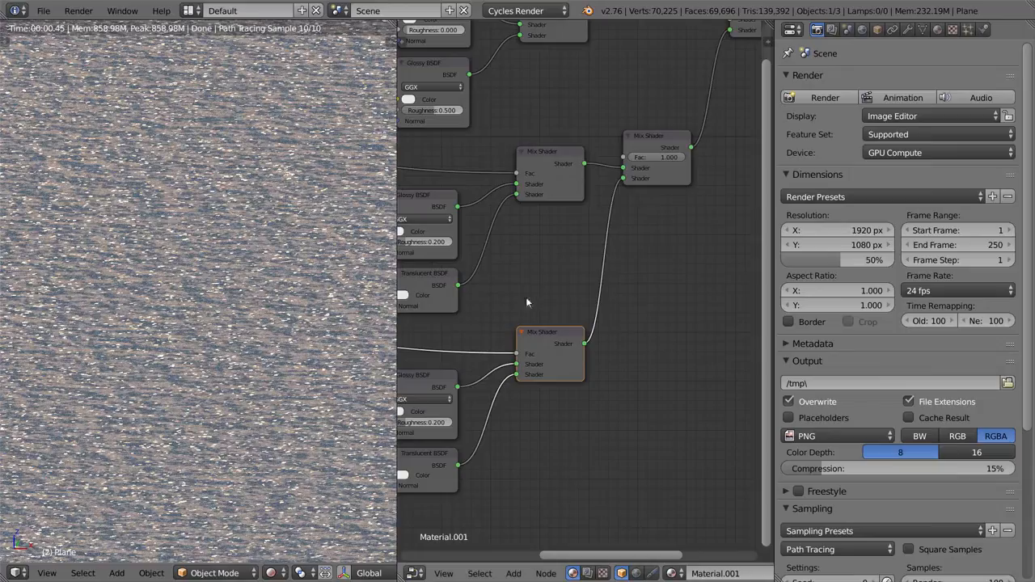
mouse_move(656, 158)
left_mouse_down()
mouse_move(607, 159)
mouse_move(659, 158)
left_mouse_up()
middle_click_drag(623, 260, 575, 181)
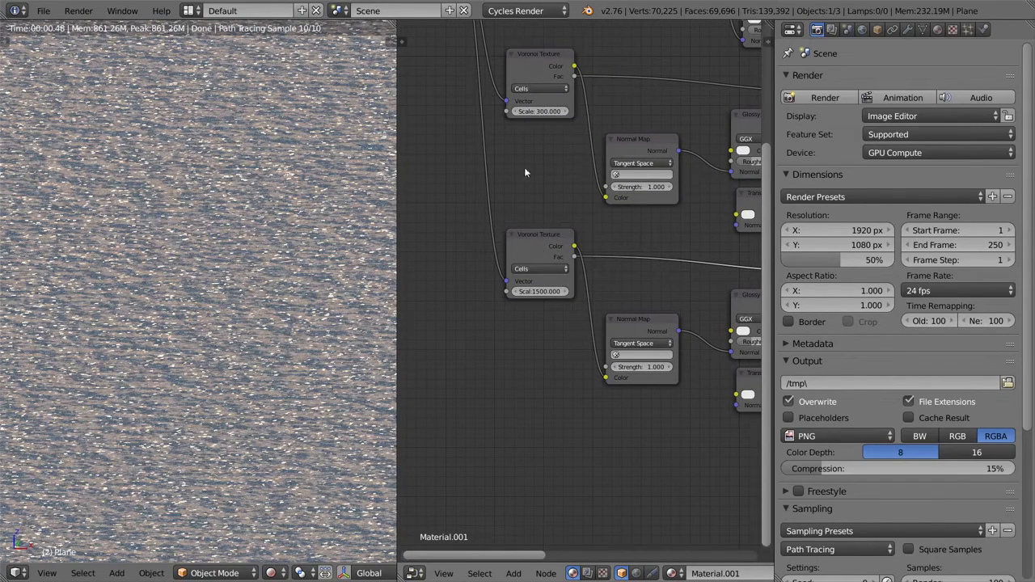
type("1500")
key("Return")
key("Return")
scroll(602, 238, "down", 5)
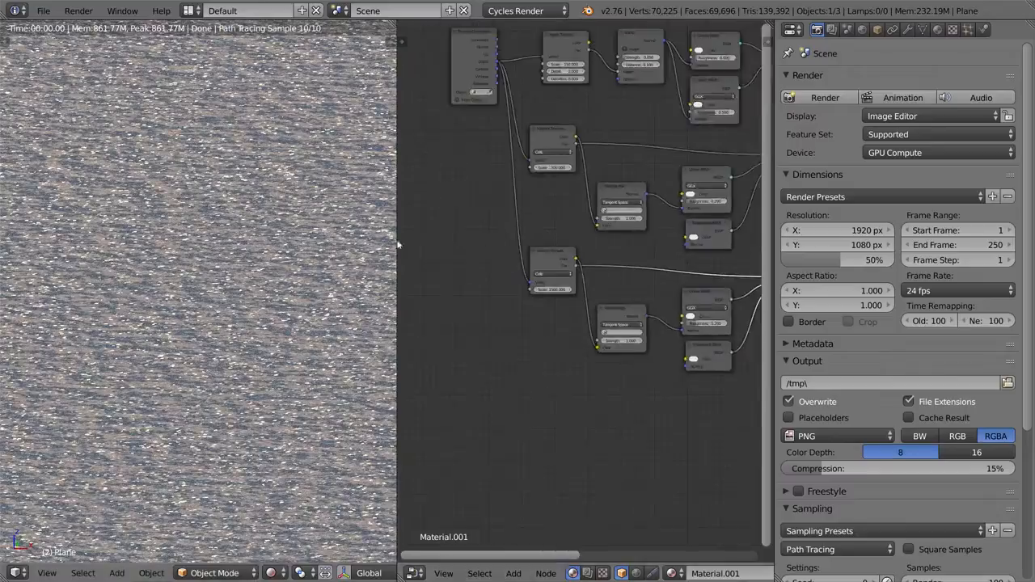
scroll(602, 238, "down", 1)
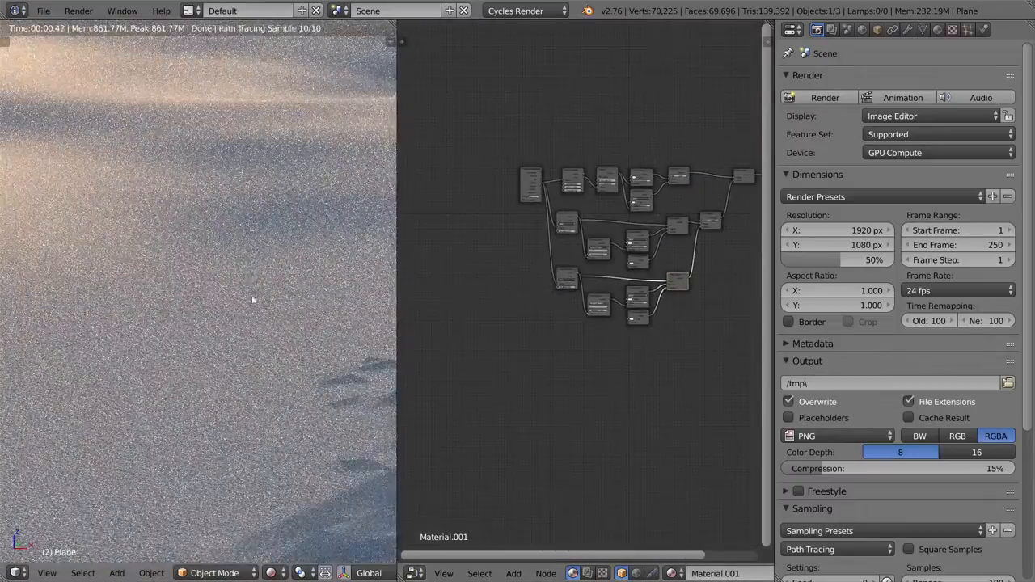
- Set the Fac of the Mix Shader joining both sparkle groups to 0.800 and check the snow through the camera
scroll(247, 258, "up", 6)
middle_click_drag(648, 285, 647, 285)
scroll(647, 285, "up", 5)
mouse_move(623, 248)
left_mouse_down()
mouse_move(591, 247)
mouse_move(637, 248)
left_mouse_up()
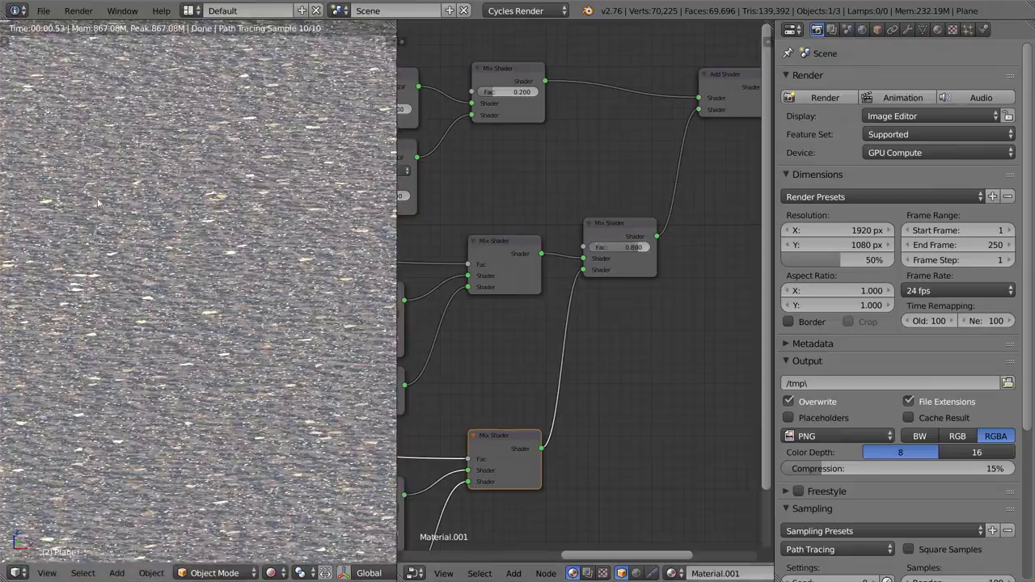
scroll(278, 252, "down", 10)
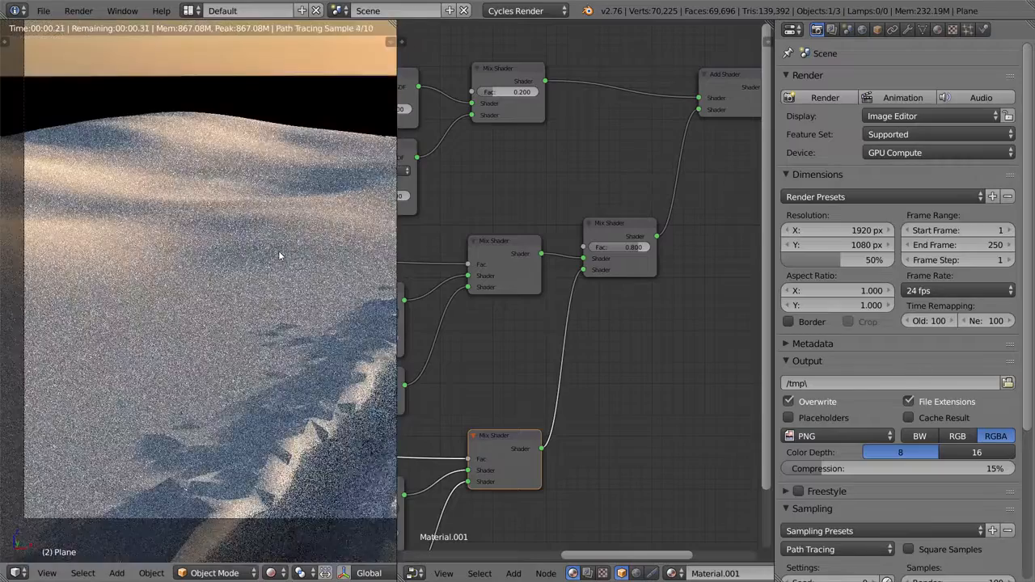
key("KP_0")
middle_click_drag(633, 276, 522, 300)
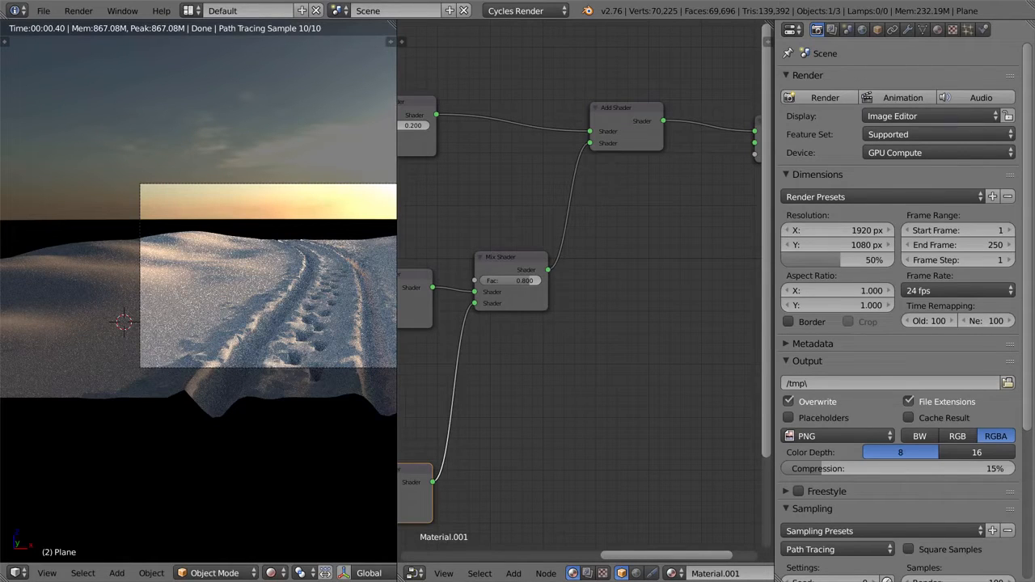
- Try a different roughness on the upper sparkle group's Glossy BSDF and restore it to 0.200
middle_click_drag(582, 293, 601, 151)
scroll(347, 260, "up", 7)
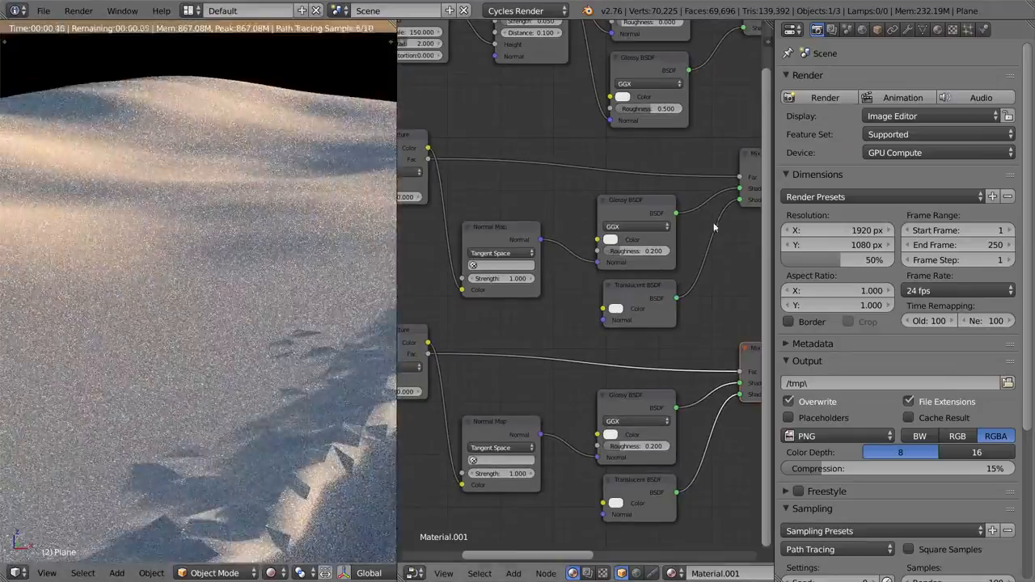
left_click_drag(647, 254, 625, 253)
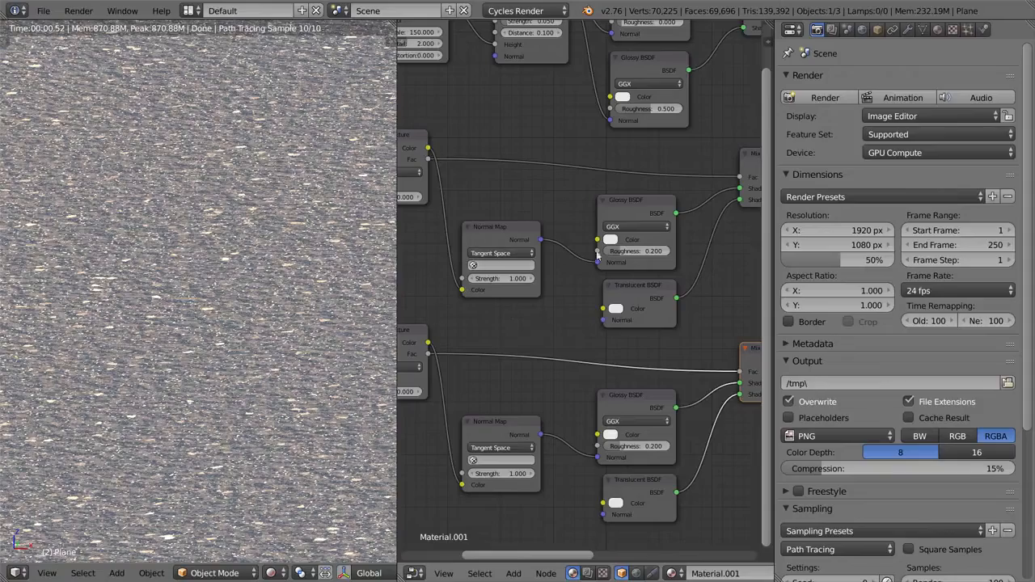
left_click(531, 189)
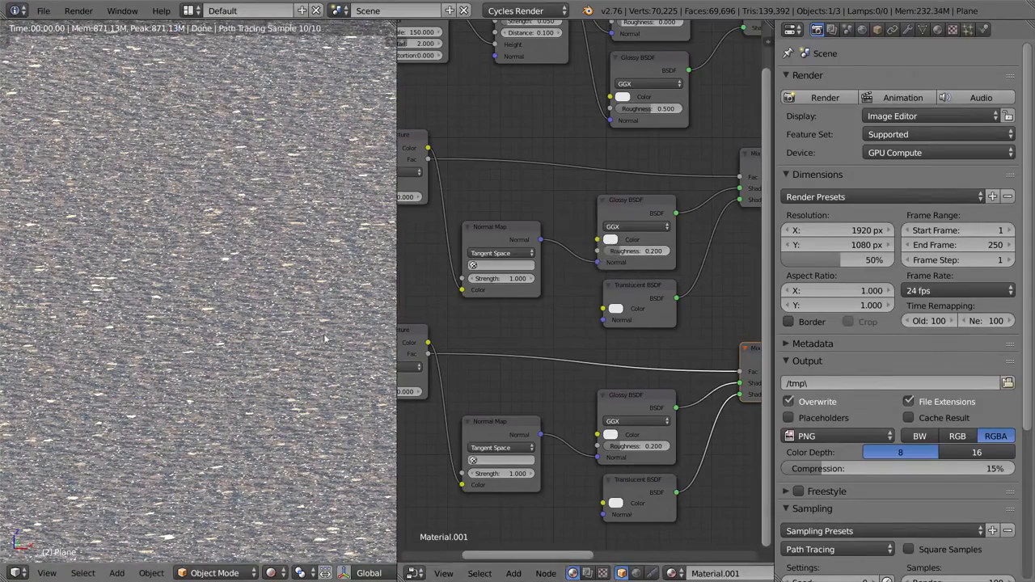
- Try a roughness of 0.549 on the lower sparkle group's Glossy BSDF and set it back to 0.200
scroll(739, 342, "down", 5)
middle_click_drag(663, 364, 614, 271)
scroll(584, 312, "up", 8)
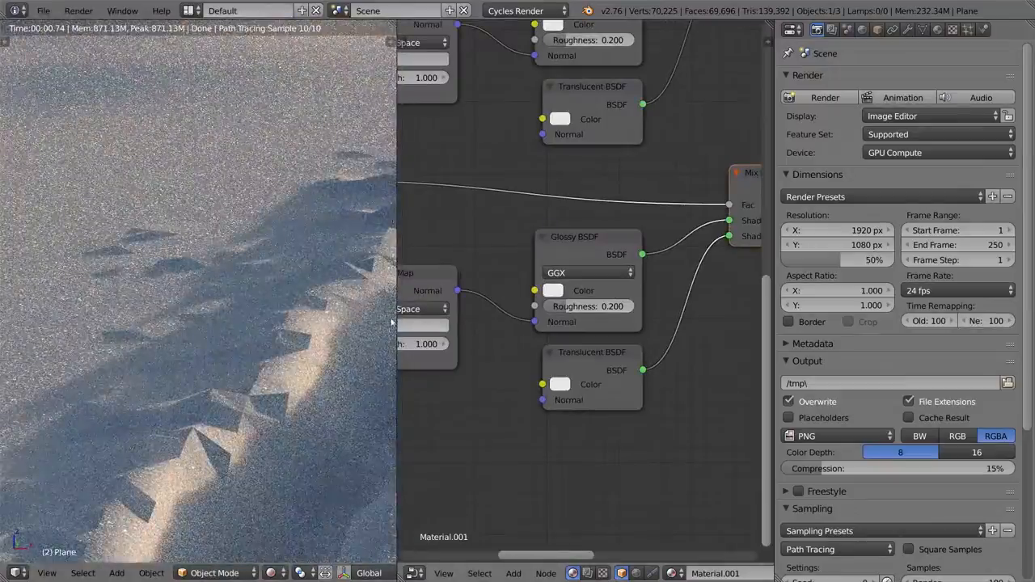
key("KP_0")
mouse_move(588, 309)
left_mouse_down()
mouse_move(607, 308)
mouse_move(583, 307)
mouse_move(596, 306)
left_mouse_up()
scroll(220, 233, "up", 4)
scroll(224, 268, "up", 2)
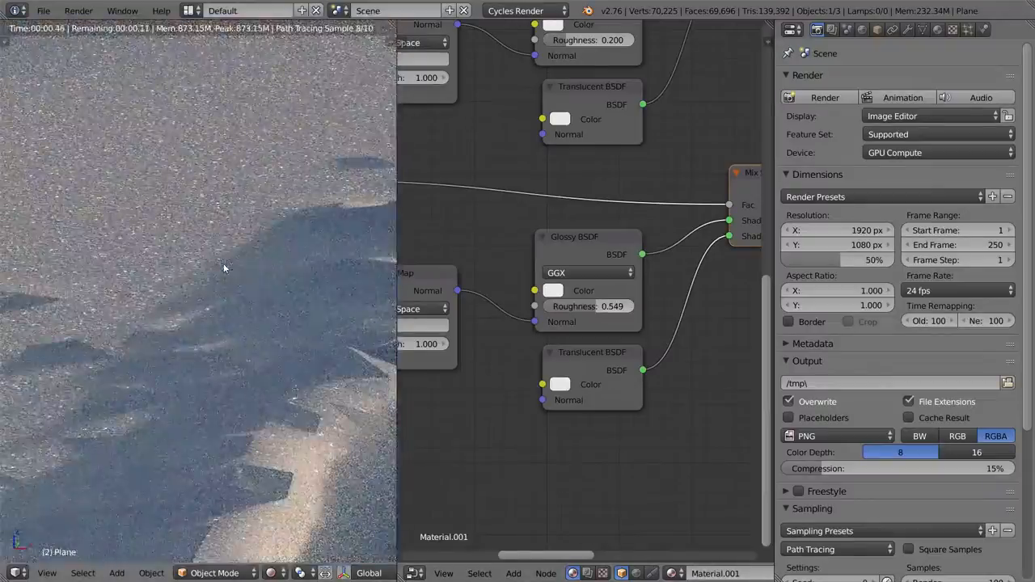
left_click_drag(594, 309, 563, 309)
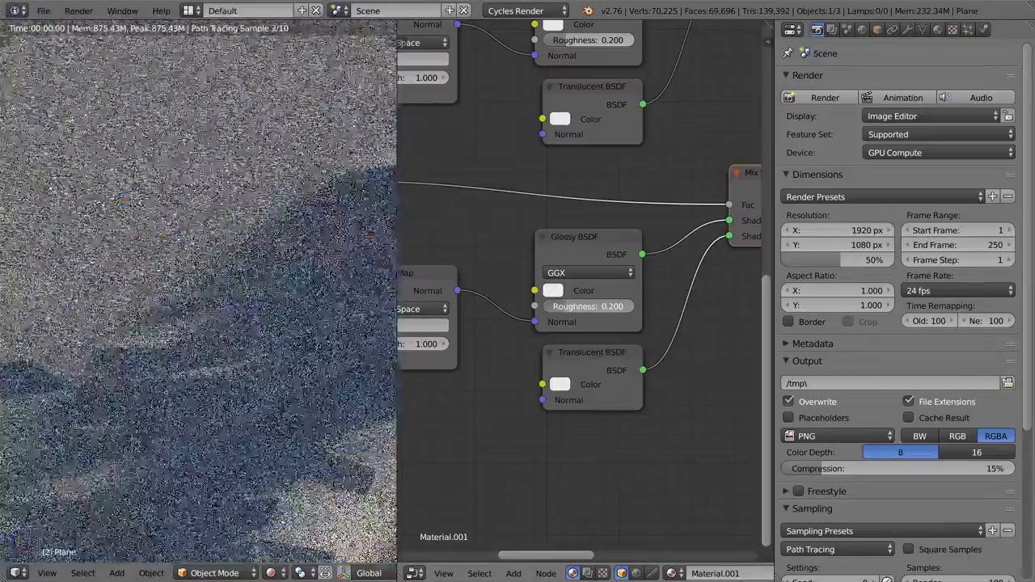
scroll(256, 265, "down", 4)
scroll(256, 264, "down", 4)
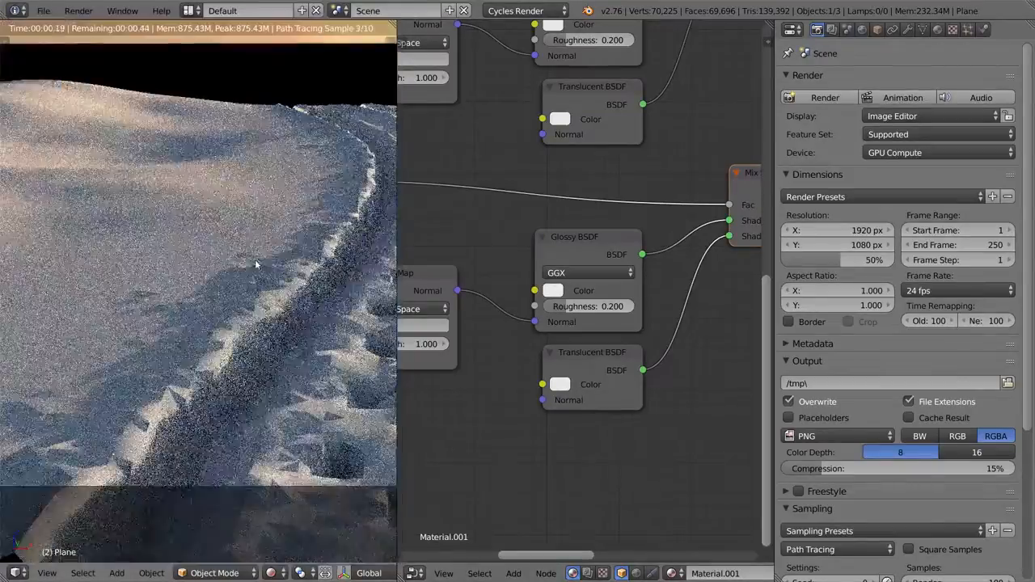
scroll(324, 299, "down", 3)
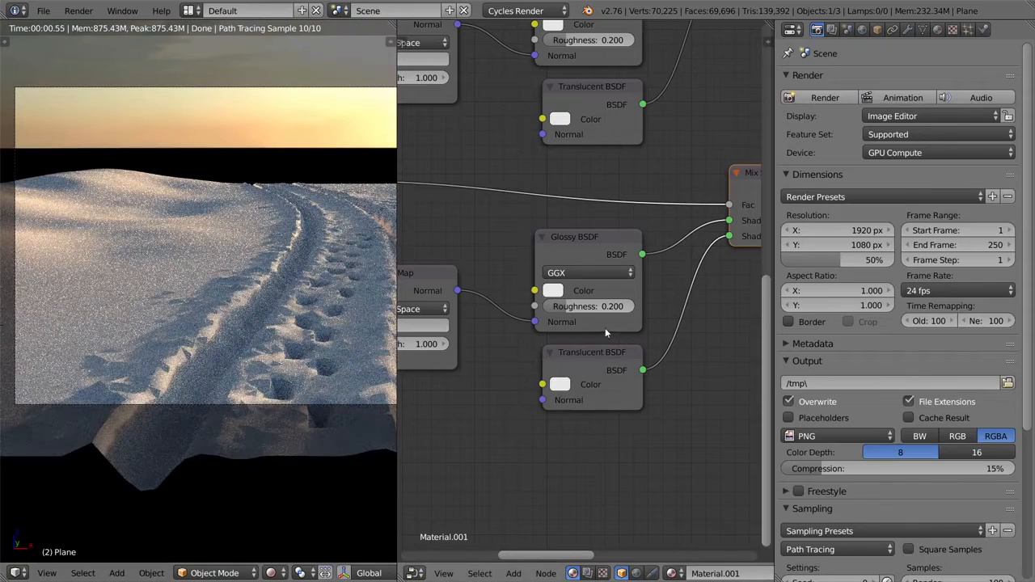
- Isolate the upper sparkle group by setting the Fac of the Mix Shader joining both groups to 0.000
middle_click_drag(619, 274, 571, 349)
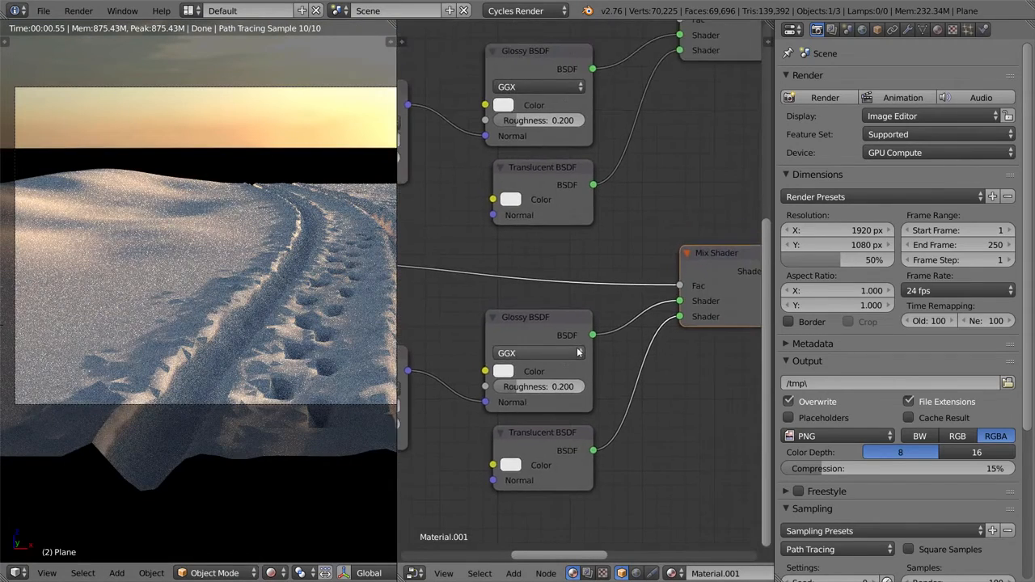
scroll(571, 348, "down", 5)
middle_click_drag(636, 270, 753, 302)
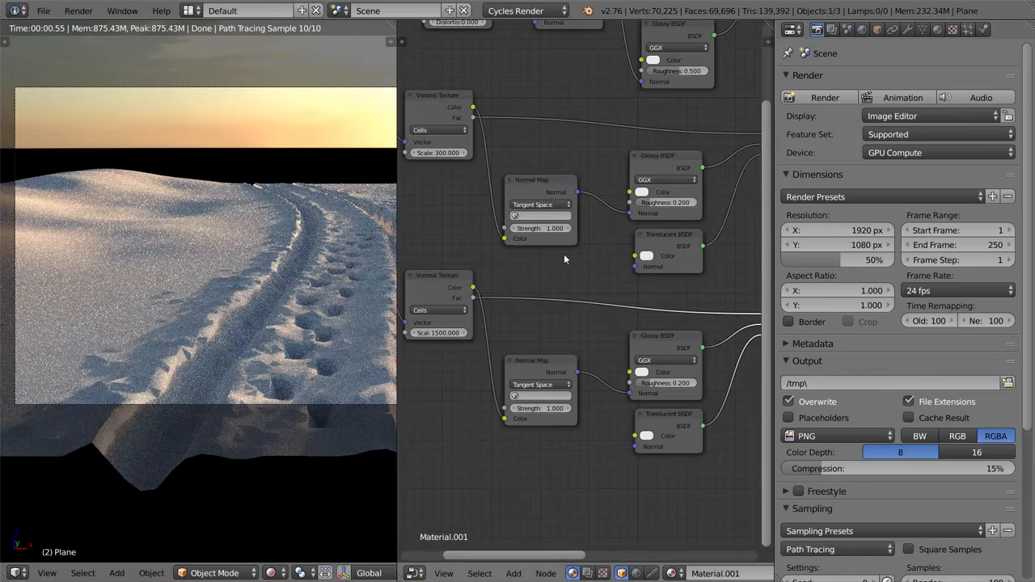
scroll(564, 257, "up", 5)
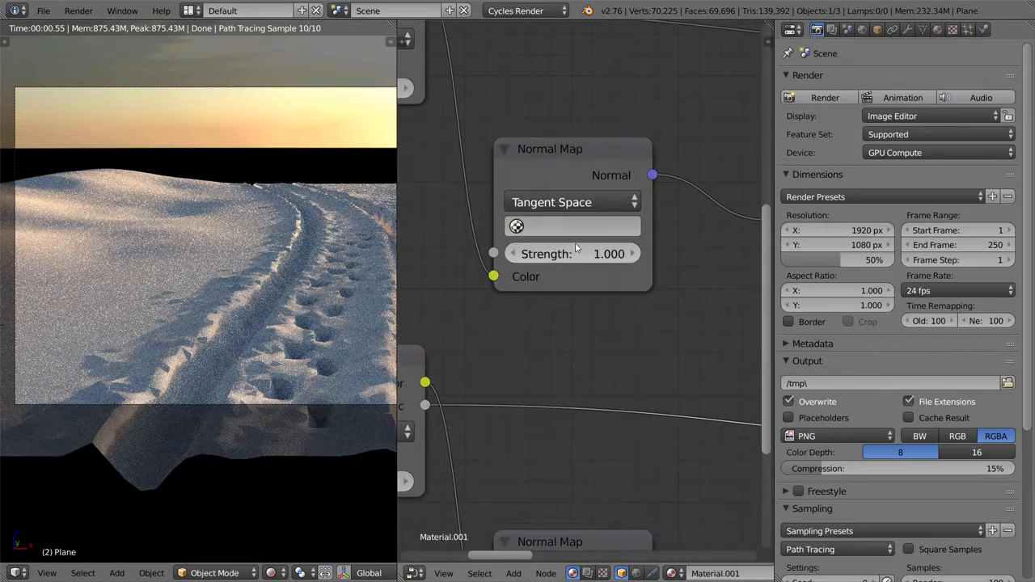
scroll(126, 250, "up", 3)
scroll(541, 302, "down", 6)
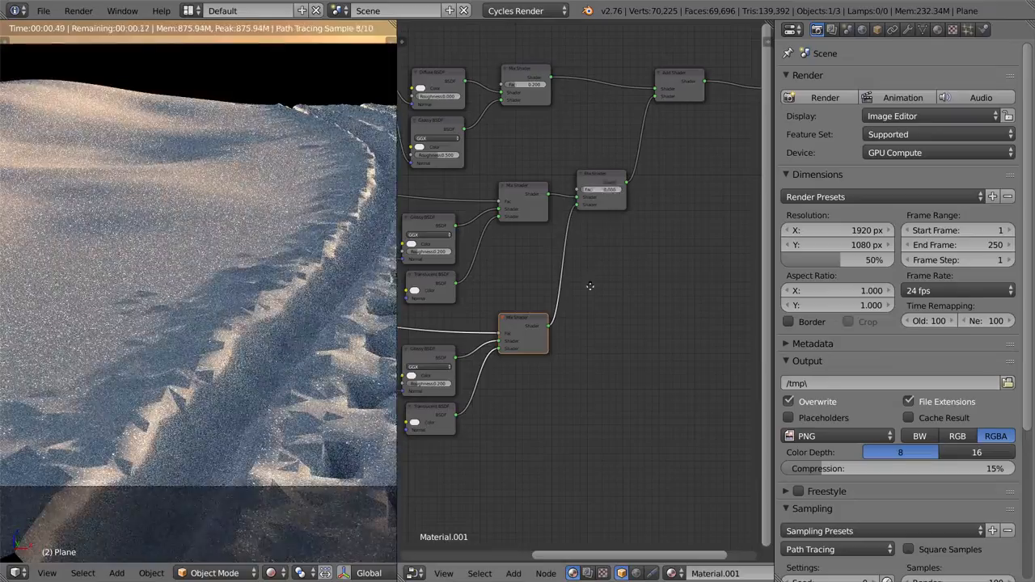
middle_click_drag(456, 279, 576, 327)
- Set the upper Normal Map's strength to 0.5 while viewing the snow close up
scroll(541, 309, "up", 10)
middle_click_drag(540, 295, 582, 250)
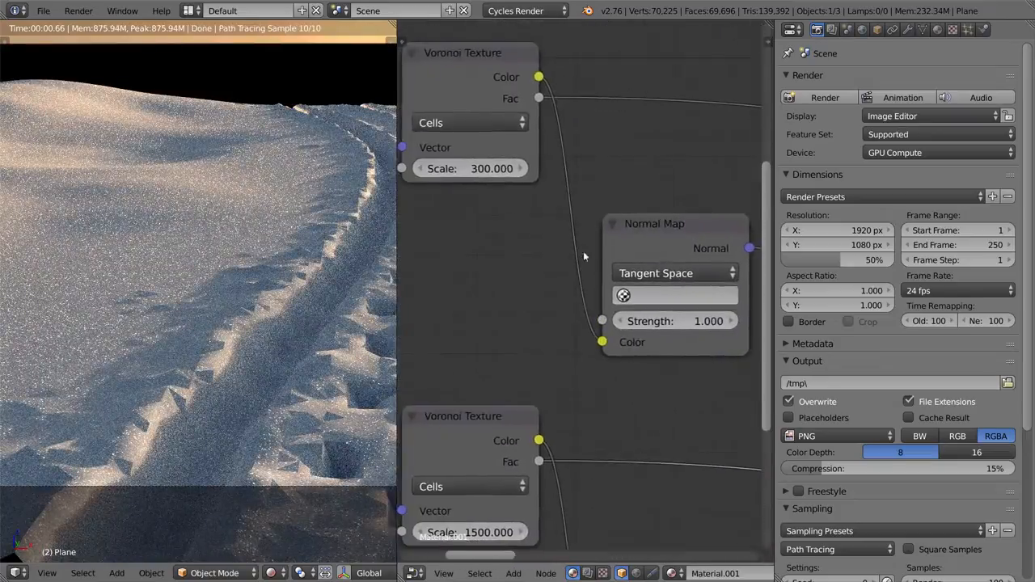
scroll(5, 161, "up", 4)
middle_click_drag(133, 157, 254, 249, "shift")
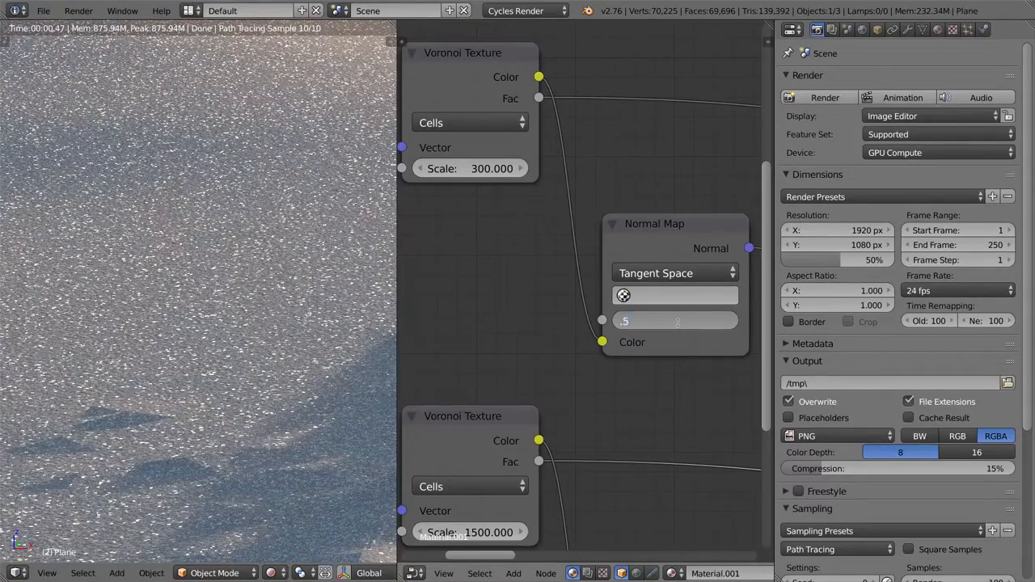
key("Return")
- Test the upper Normal Map's strength in rising 0.1 increments, and raise it to 5.7
mouse_move(709, 320)
left_mouse_down()
mouse_move(683, 321)
mouse_move(713, 326)
left_mouse_up()
left_click(730, 320)
left_click(730, 321)
left_click(730, 321)
left_click(730, 321)
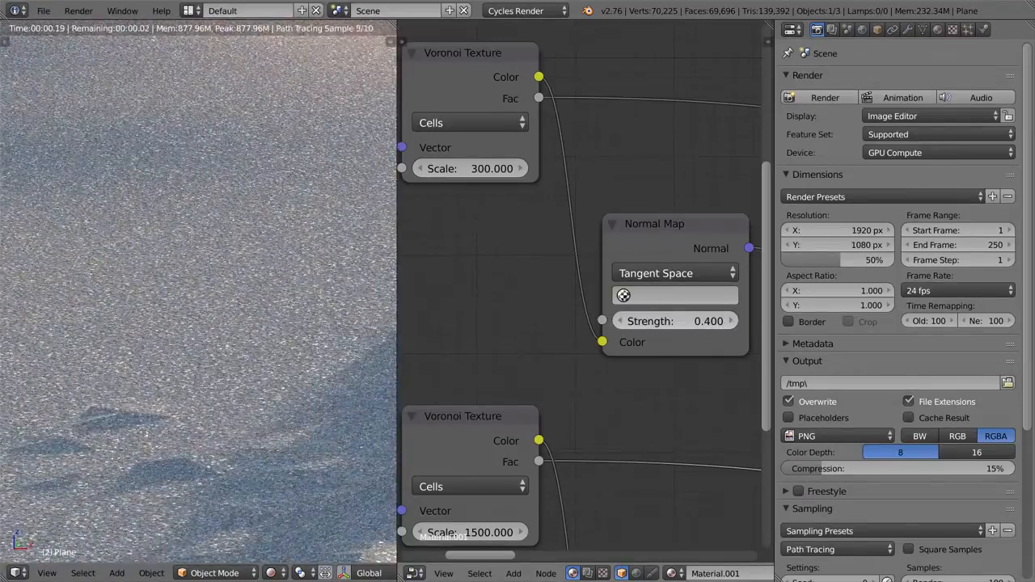
left_click(730, 323)
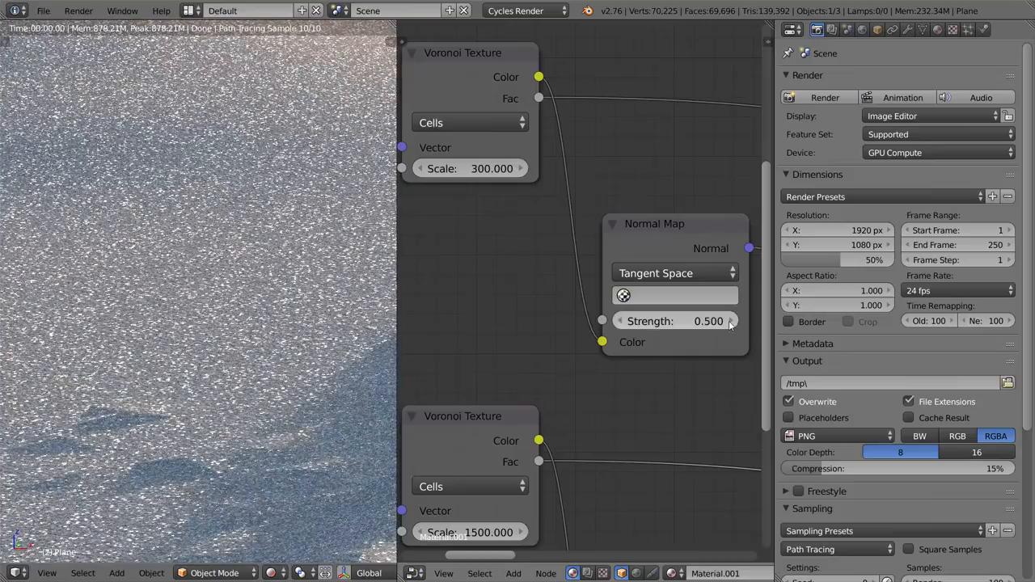
left_click(730, 321)
left_click(730, 321)
left_click(730, 321)
left_click(730, 321)
left_click(730, 321)
left_click(730, 321)
left_click(730, 321)
left_click(730, 321)
left_click(730, 321)
left_click(730, 321)
left_click(730, 321)
left_click(730, 321)
left_click(730, 321)
left_click(730, 321)
left_click_drag(712, 326, 711, 326)
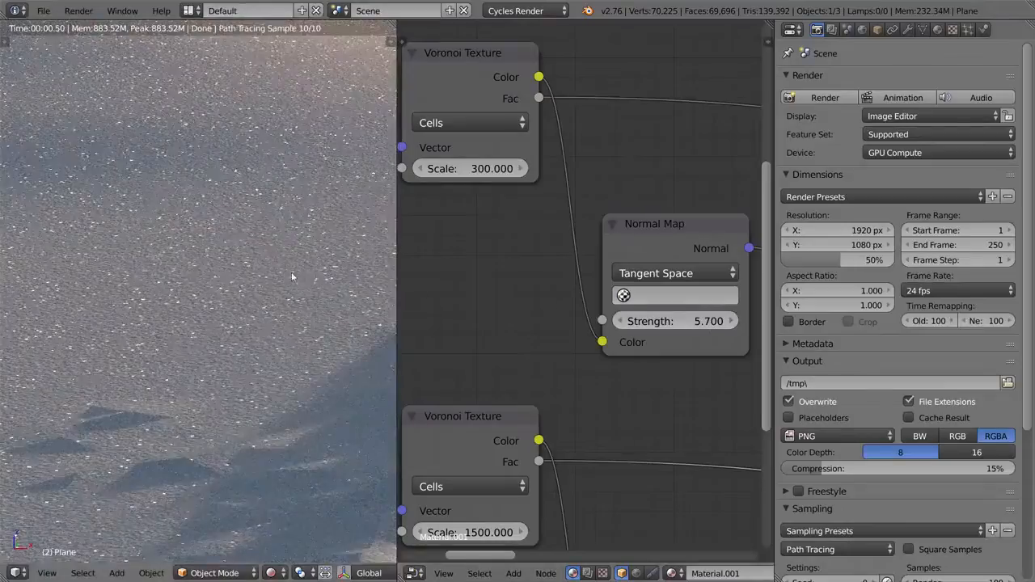
scroll(292, 277, "down", 5)
scroll(292, 277, "up", 5)
- Set the upper Normal Map's strength to 10 and compare the sparkles close up and from a distance
left_click_drag(701, 327, 808, 327)
scroll(246, 289, "down", 5)
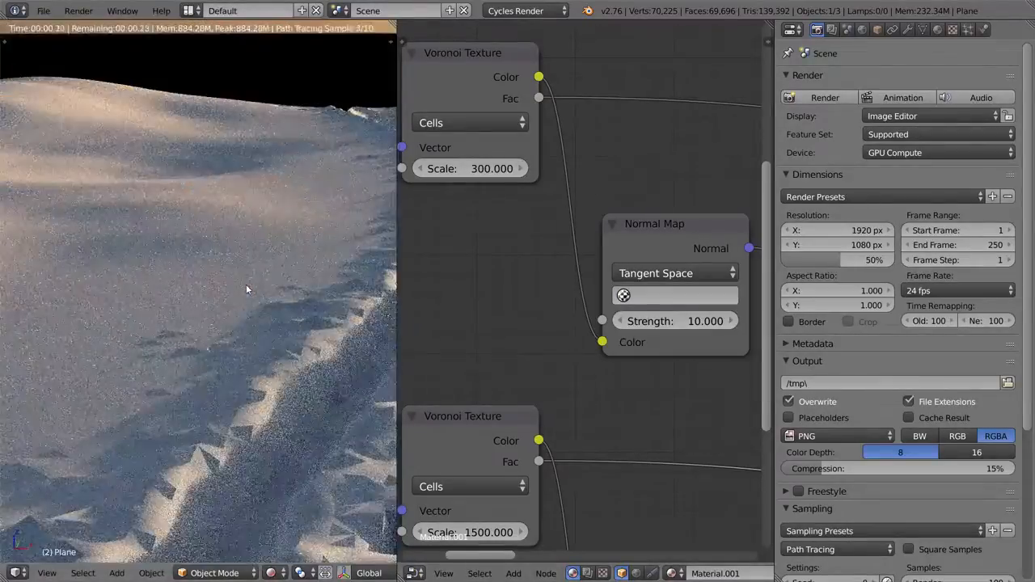
scroll(246, 289, "up", 5)
scroll(246, 289, "down", 5)
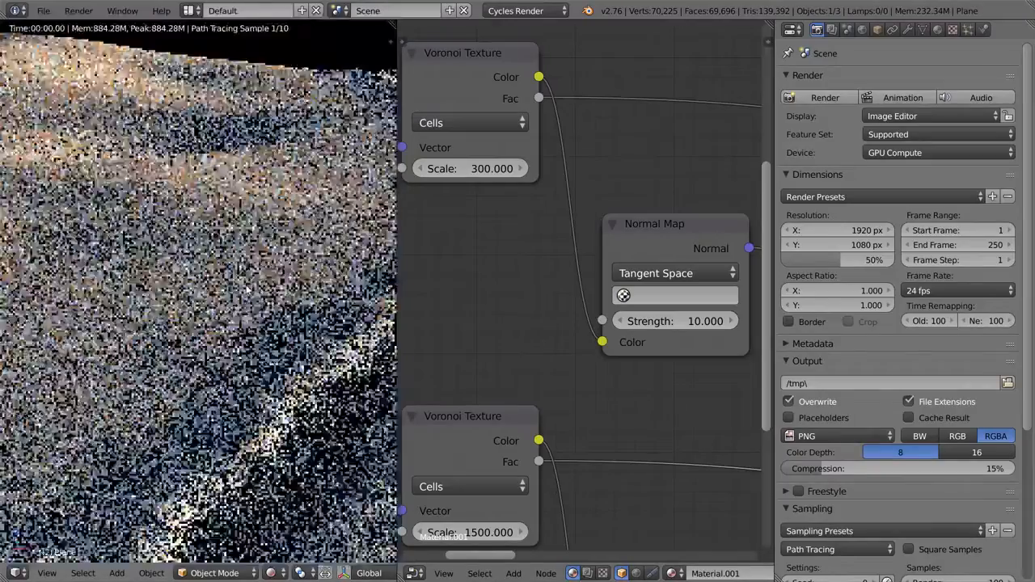
scroll(621, 320, "down", 12)
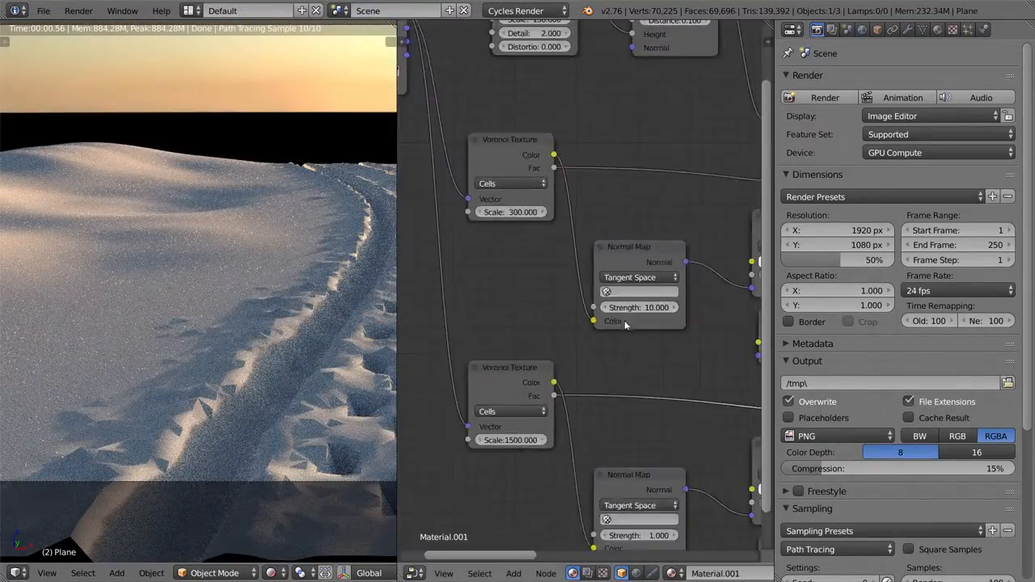
- Isolate the lower sparkle group with a Fac of 1.000 on the joining Mix Shader, and set its Normal Map's strength to 10
middle_click_drag(629, 342, 556, 203)
scroll(551, 243, "up", 4)
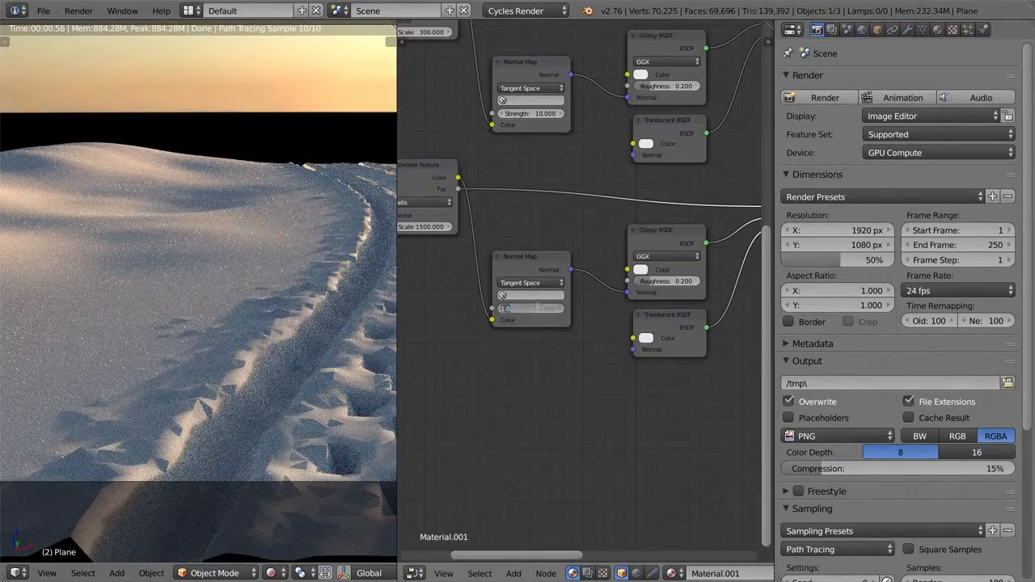
scroll(550, 306, "down", 1)
middle_click_drag(550, 305, 739, 407)
left_click_drag(705, 125, 760, 125)
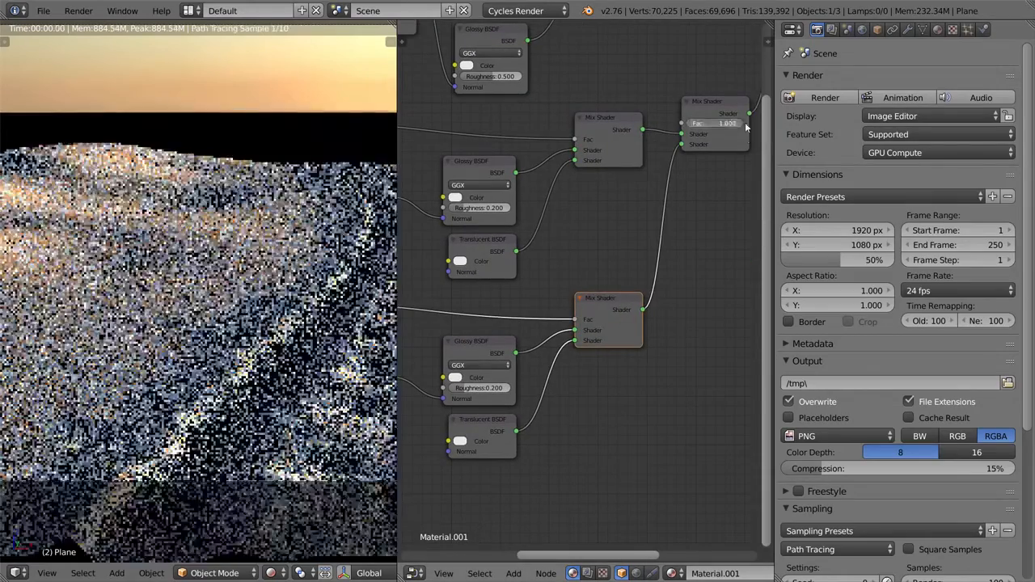
middle_click_drag(540, 360, 772, 317)
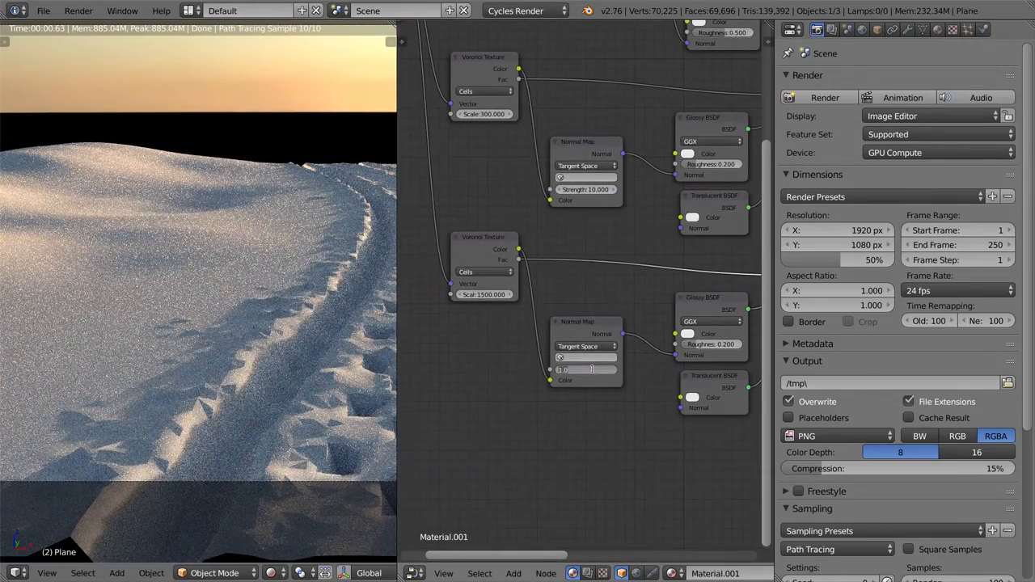
type("0")
key("Return")
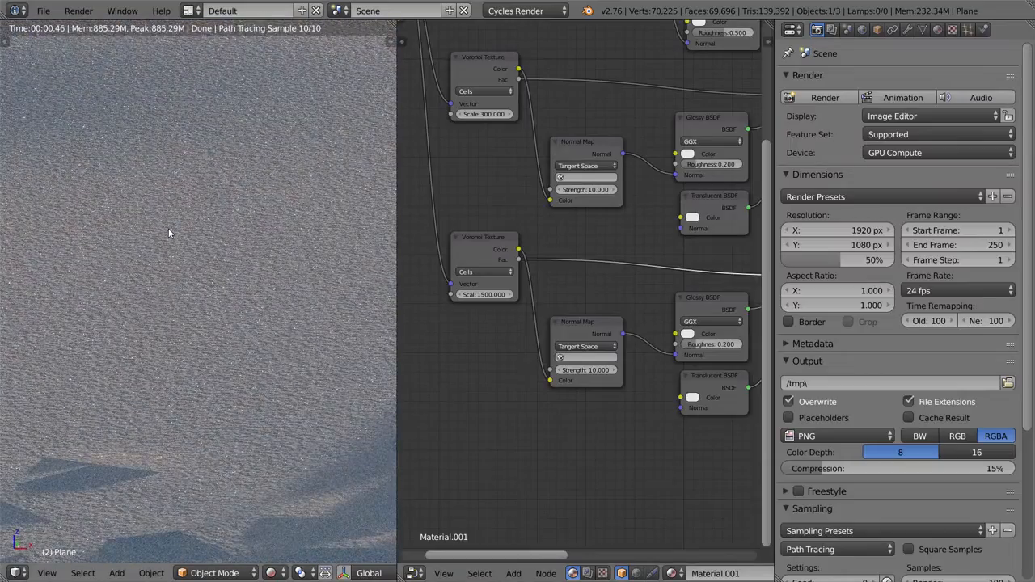
- Lower the Fac of the Mix Shader joining both sparkle groups to blend them, and inspect the snow in camera view and close up
key("KP_0")
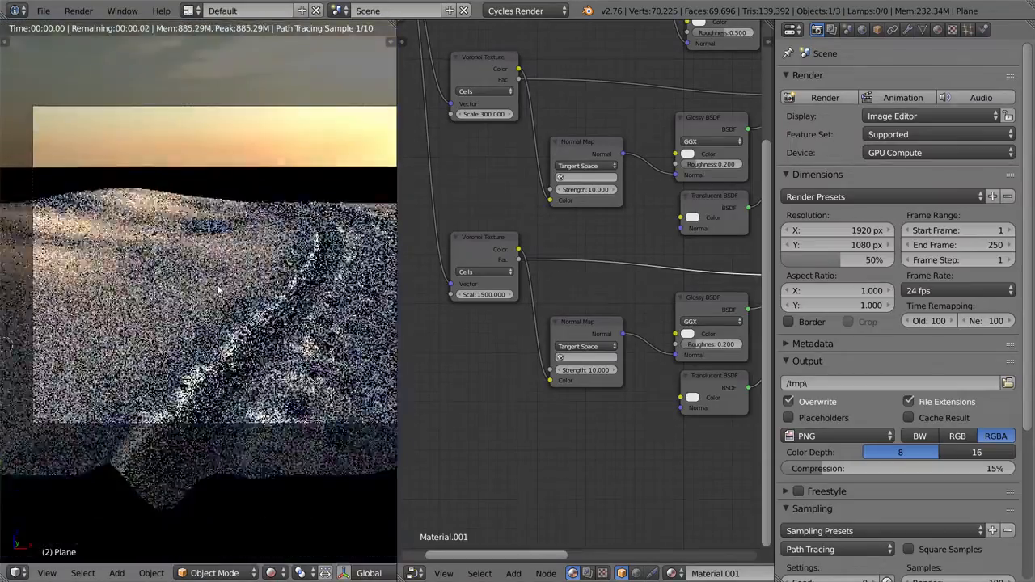
scroll(543, 289, "down", 5)
middle_click_drag(675, 234, 525, 275)
left_click_drag(682, 191, 677, 191)
middle_click_drag(705, 190, 619, 261)
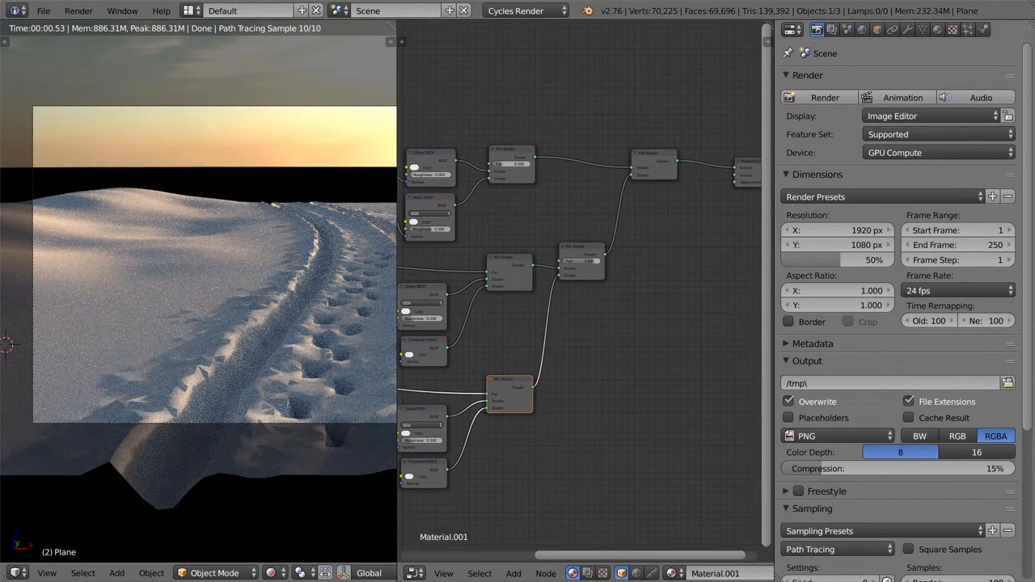
middle_click_drag(680, 271, 672, 271)
scroll(243, 282, "up", 4)
middle_click_drag(74, 296, 199, 291, "shift")
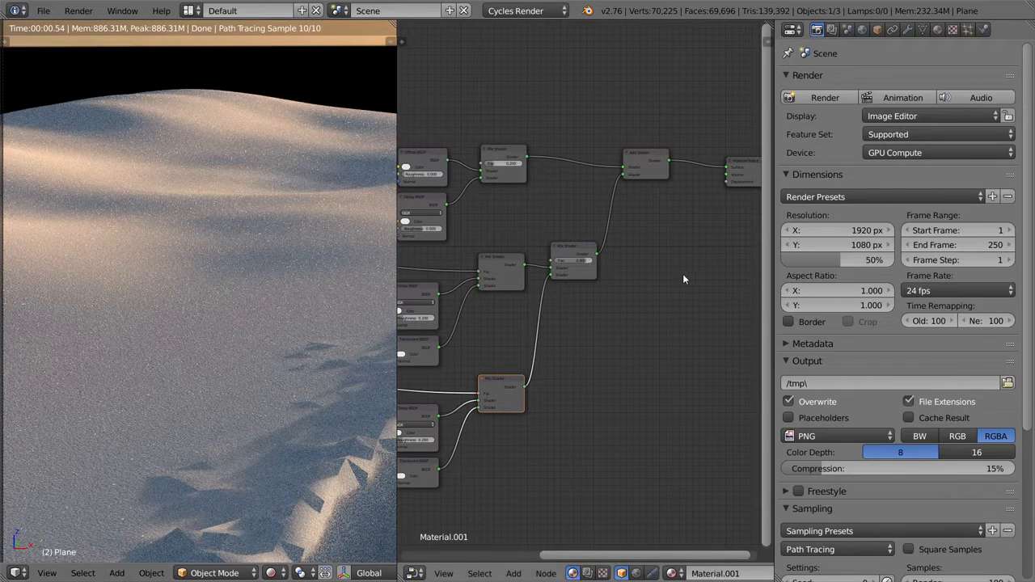
middle_click_drag(683, 274, 634, 266)
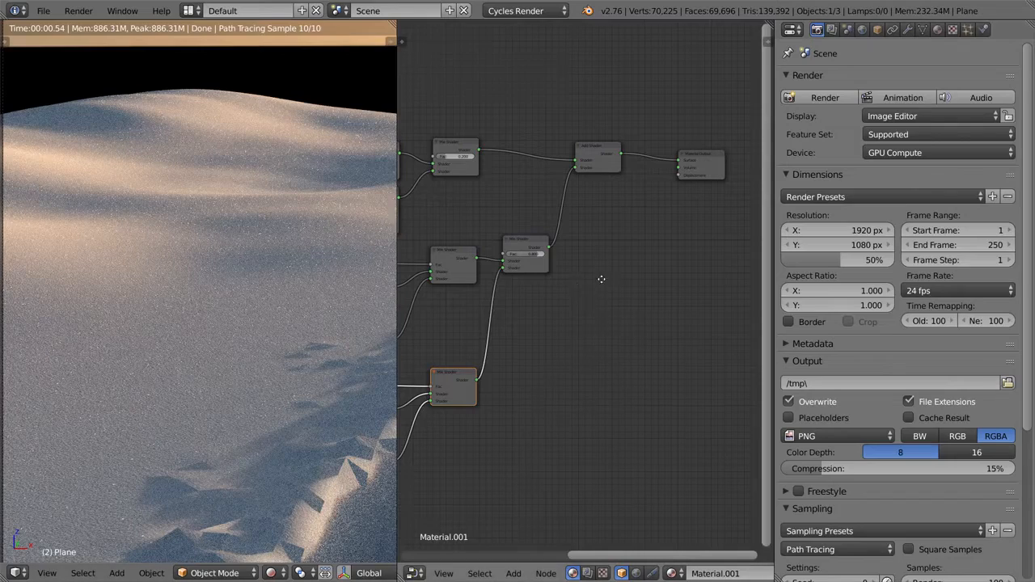
- Move the Material Output node farther from the Add Shader and add a Noise Texture node in the free space beneath
middle_click_drag(601, 282, 544, 262)
scroll(623, 258, "up", 2)
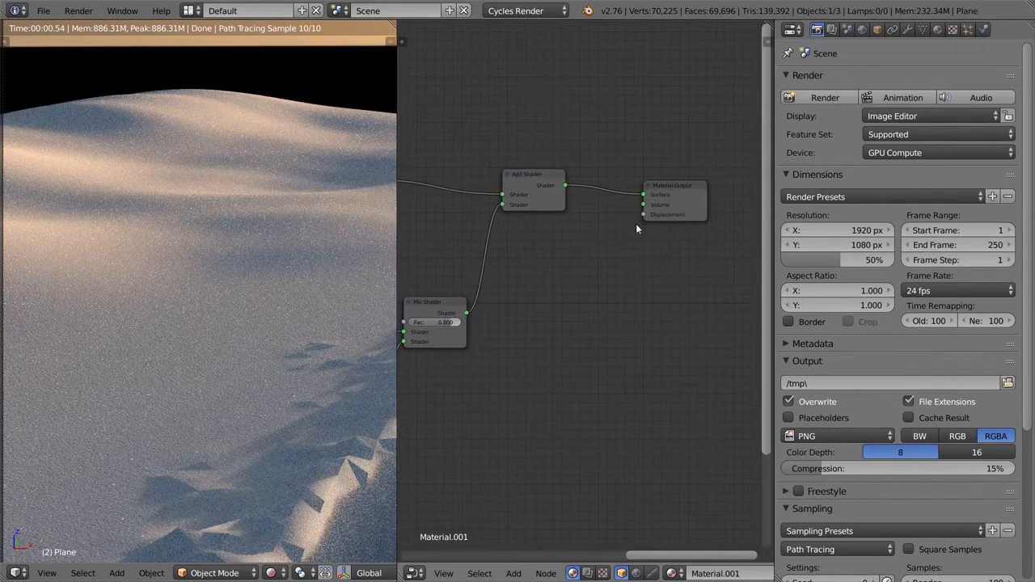
mouse_move(645, 215)
left_mouse_down()
mouse_move(599, 238)
mouse_move(638, 230)
left_mouse_up()
left_click_drag(675, 188, 711, 212)
middle_click_drag(711, 212, 573, 274)
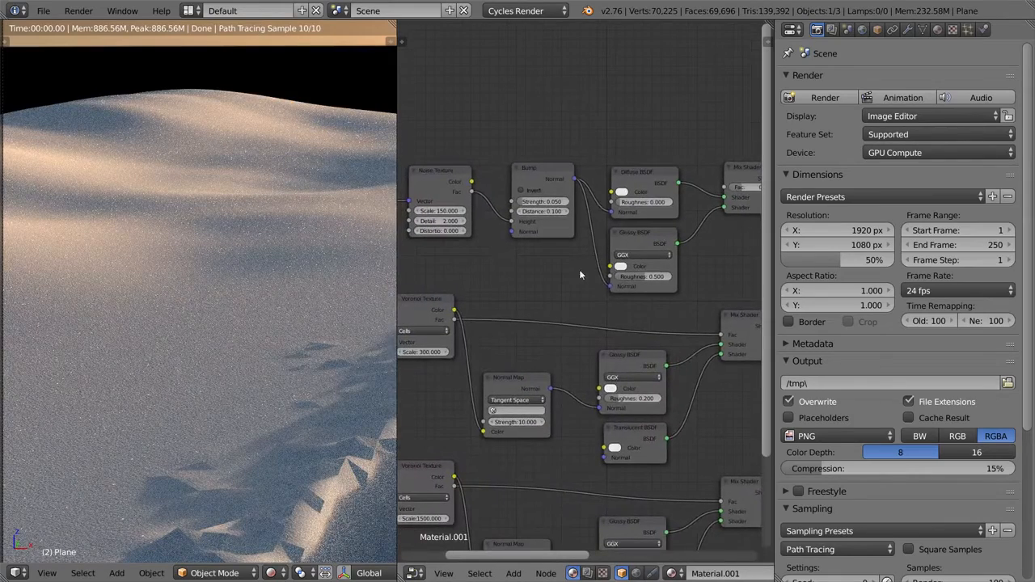
middle_click_drag(654, 316, 549, 188)
middle_click_drag(586, 260, 618, 273)
key("shift+a")
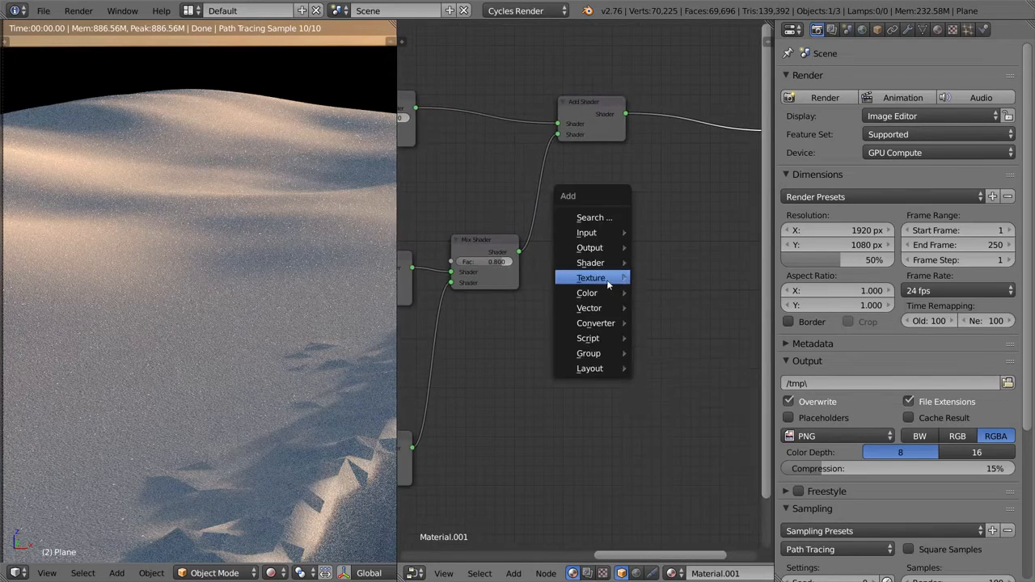
mouse_move(596, 278)
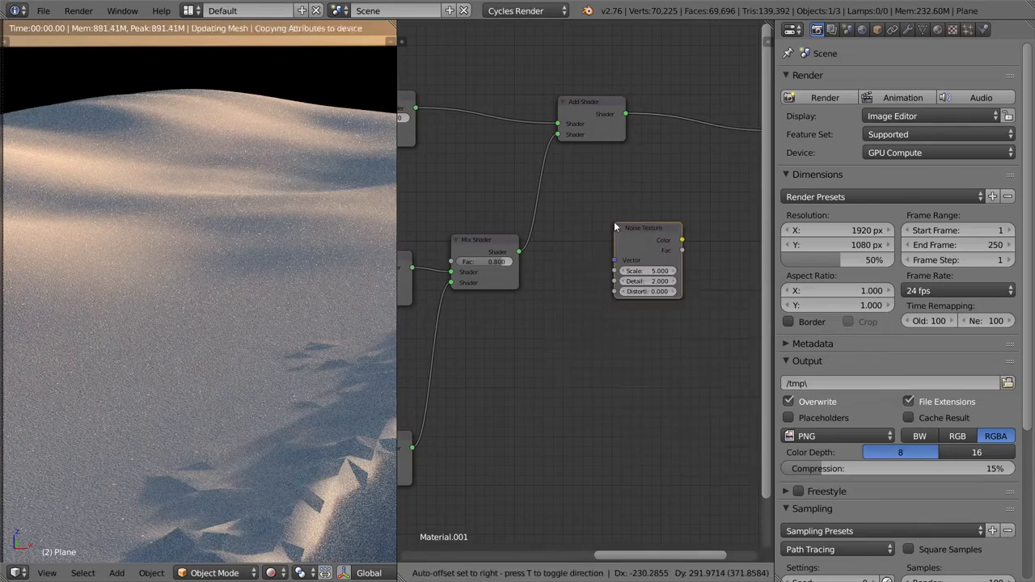
left_click(614, 219)
middle_click_drag(624, 227, 506, 221)
key("shift+a")
mouse_move(558, 231)
mouse_move(553, 258)
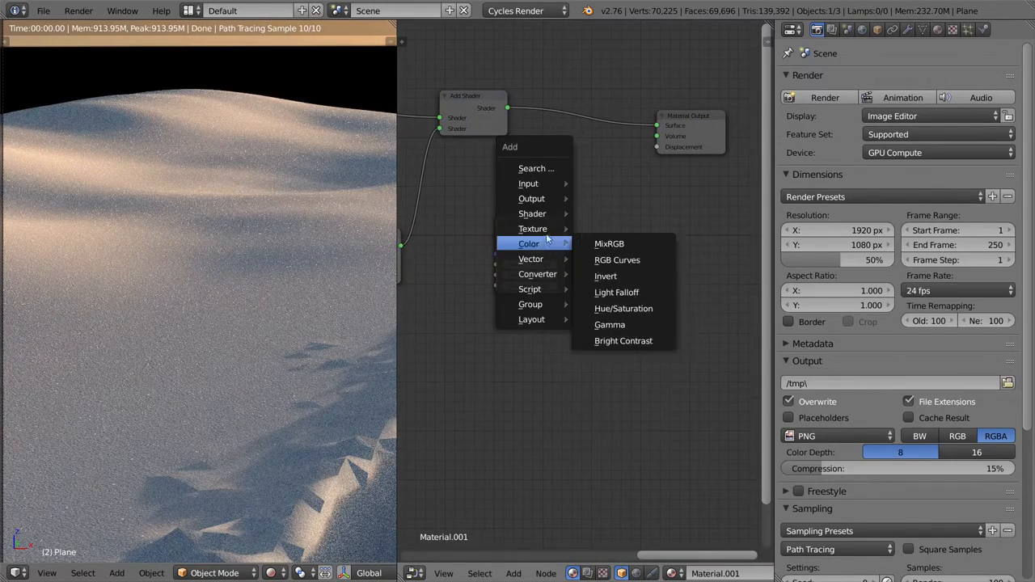
left_click(590, 248)
left_click(597, 227)
key("x")
- Add a Math node beside the new Noise Texture, feed it the texture's Color and set its operation to Multiply
key("shift+a")
mouse_move(596, 258)
left_click(640, 259)
left_click(616, 214)
left_click_drag(563, 235, 623, 279)
left_click(646, 256)
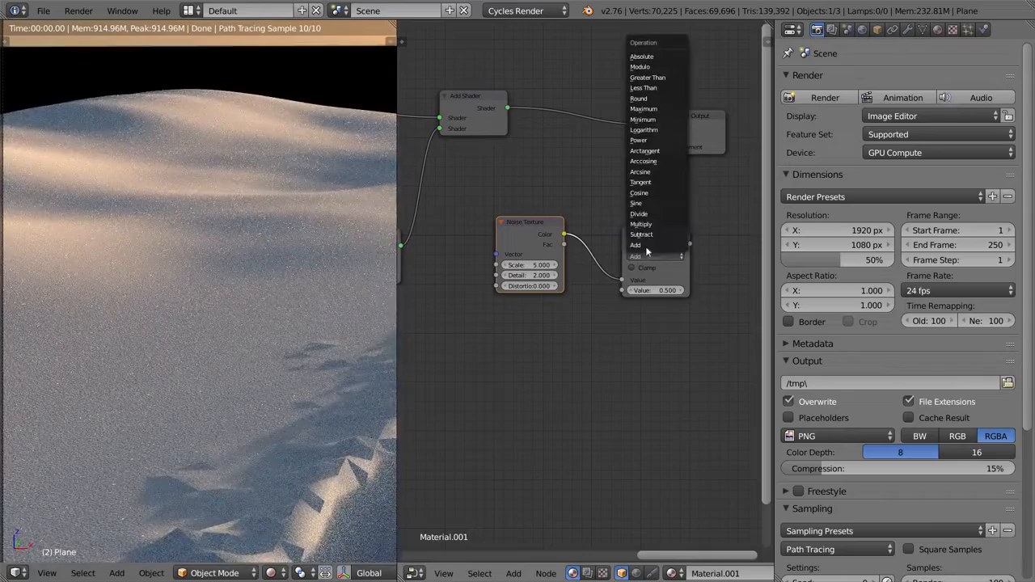
left_click(651, 225)
key("g")
left_click(604, 200)
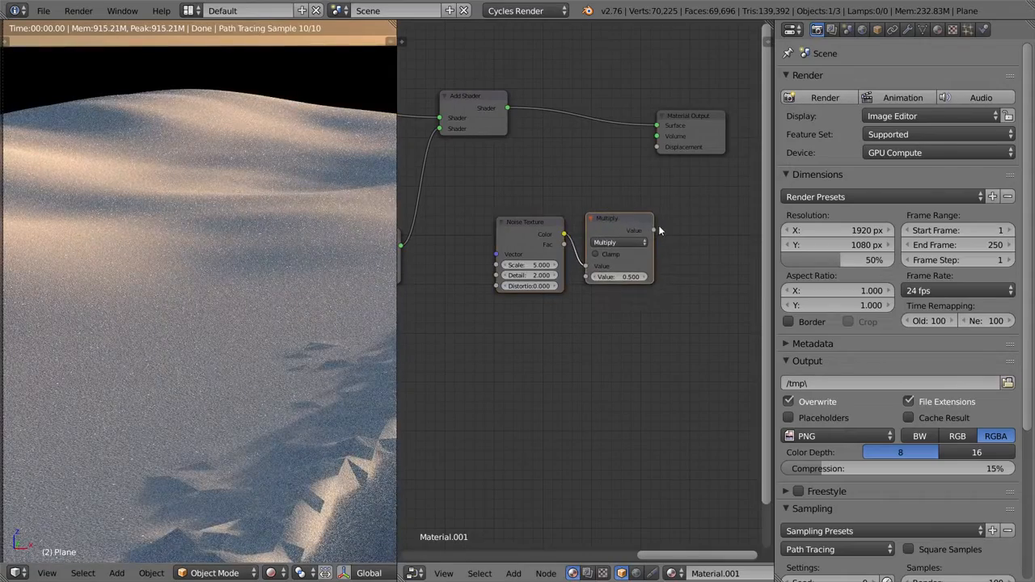
- Connect the Multiply node's output to the Material Output's Displacement and adjust the multiplier value
left_click_drag(655, 234, 656, 231)
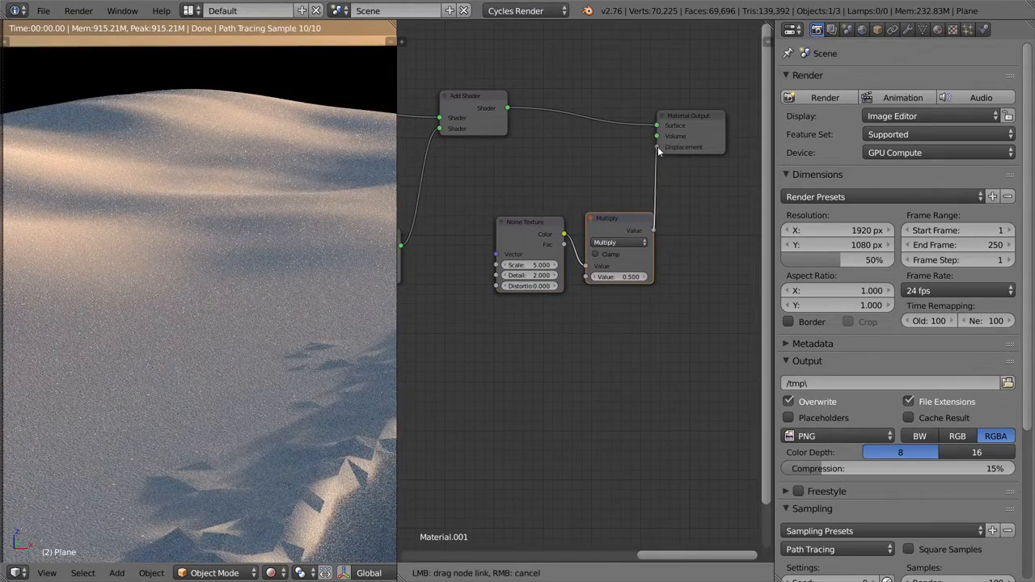
left_click_drag(657, 146, 658, 147)
scroll(537, 273, "up", 4)
middle_click_drag(537, 273, 522, 239)
left_click_drag(651, 246, 677, 247)
scroll(532, 263, "down", 2)
scroll(531, 265, "down", 5)
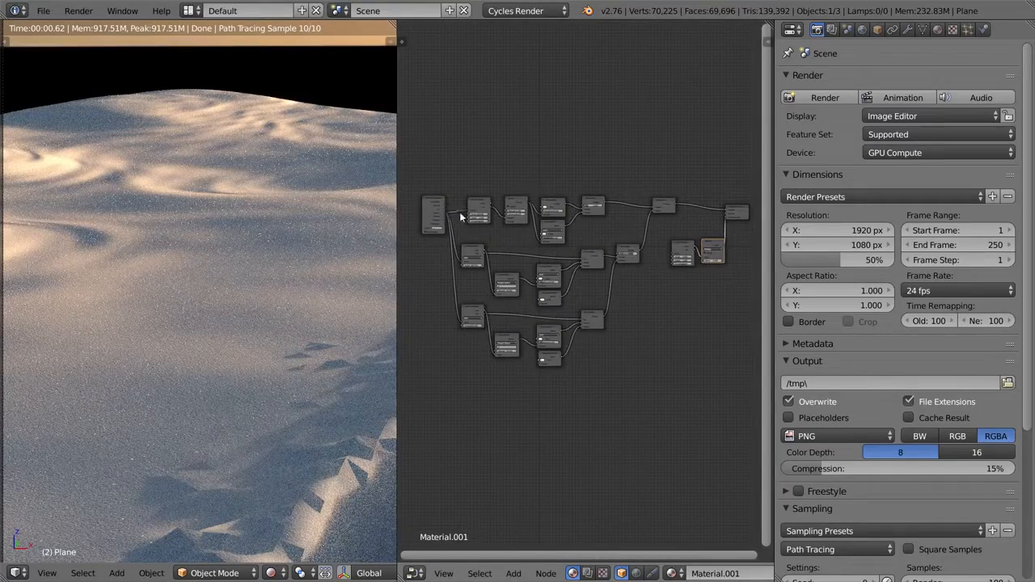
- Link the Texture Coordinate node to the displacement Noise Texture's Vector and set the Multiply value to 0.300
left_click_drag(451, 217, 638, 241)
left_click_drag(687, 276, 688, 276)
scroll(687, 275, "up", 3)
scroll(624, 275, "up", 5)
middle_click_drag(540, 289, 323, 299)
scroll(467, 293, "up", 5)
scroll(467, 292, "up", 3)
middle_click_drag(480, 283, 648, 311)
left_click_drag(687, 244, 662, 244)
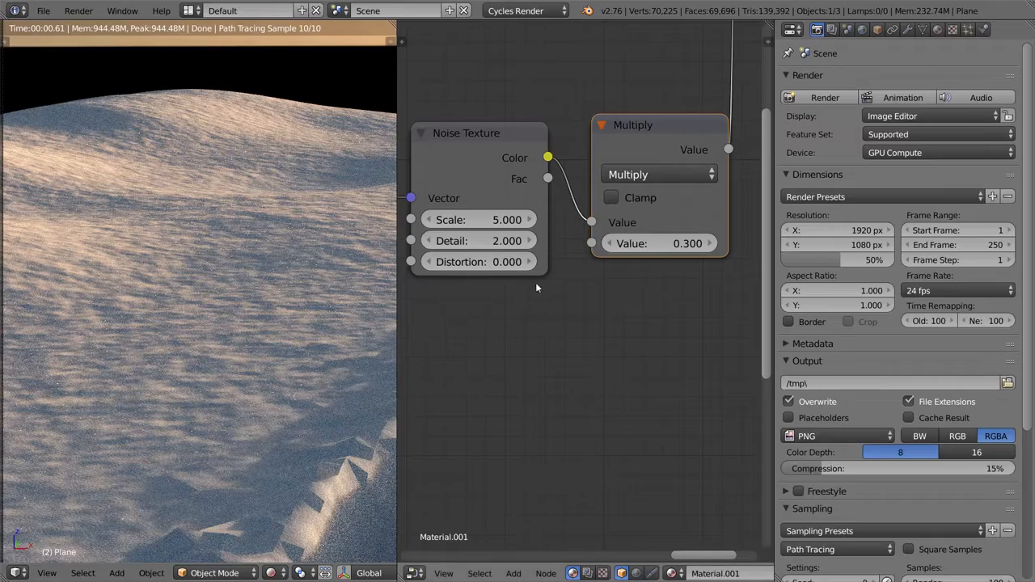
- Set the displacement Noise Texture's Scale to 4 and Detail to 16, and inspect the snow close up and in camera view
left_click(500, 222)
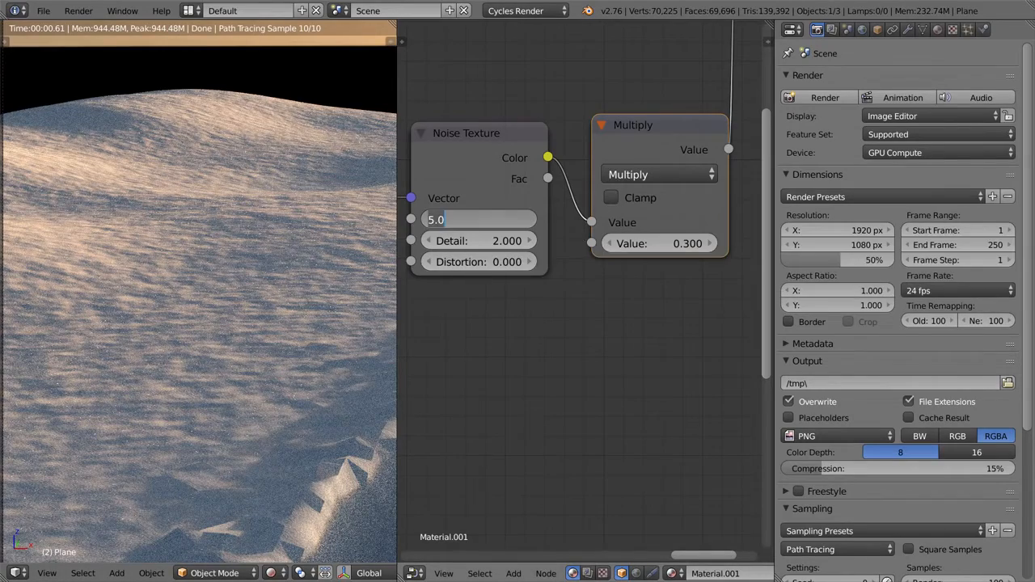
key("Return")
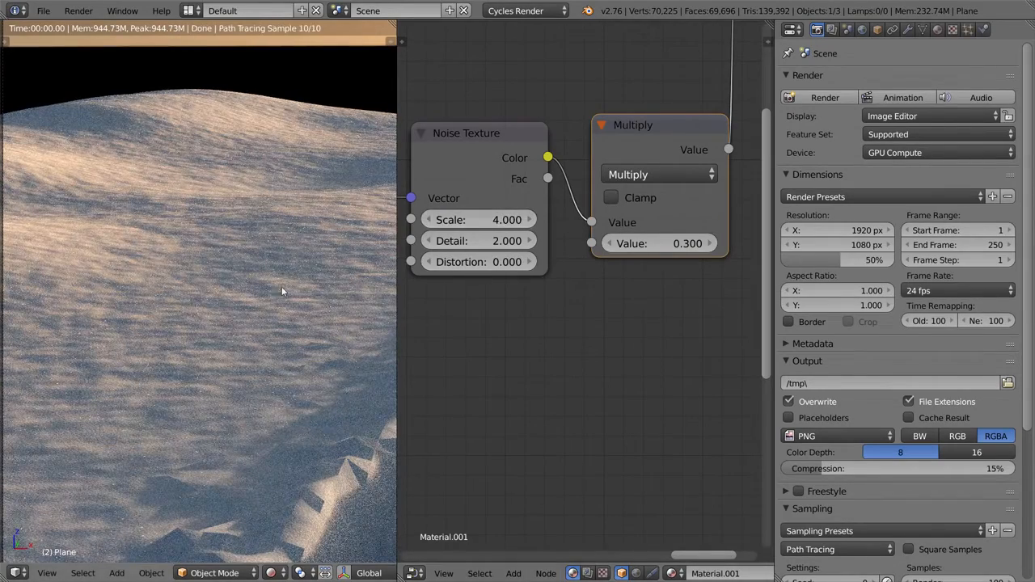
left_click(494, 244)
key("Return")
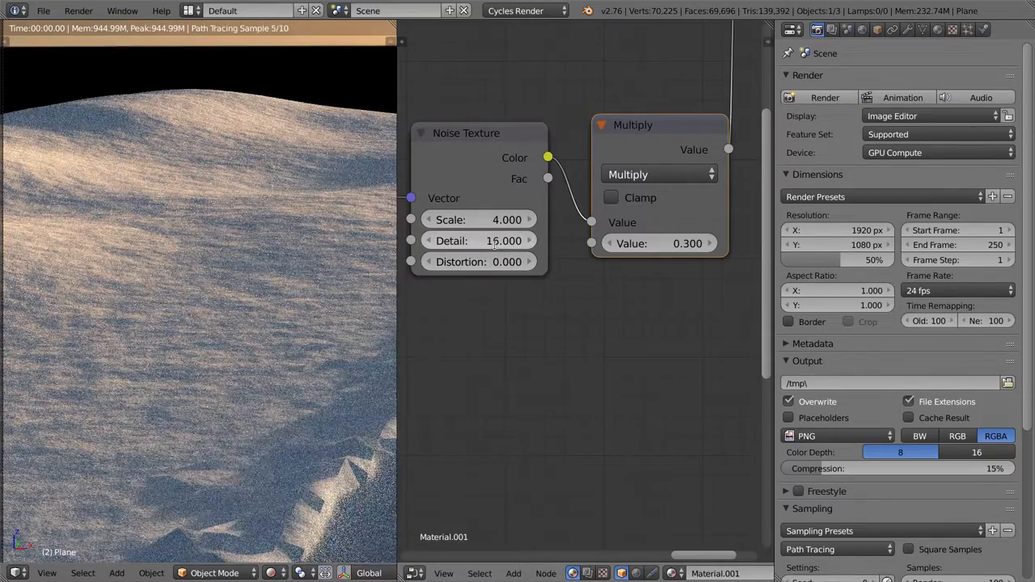
scroll(245, 305, "up", 4)
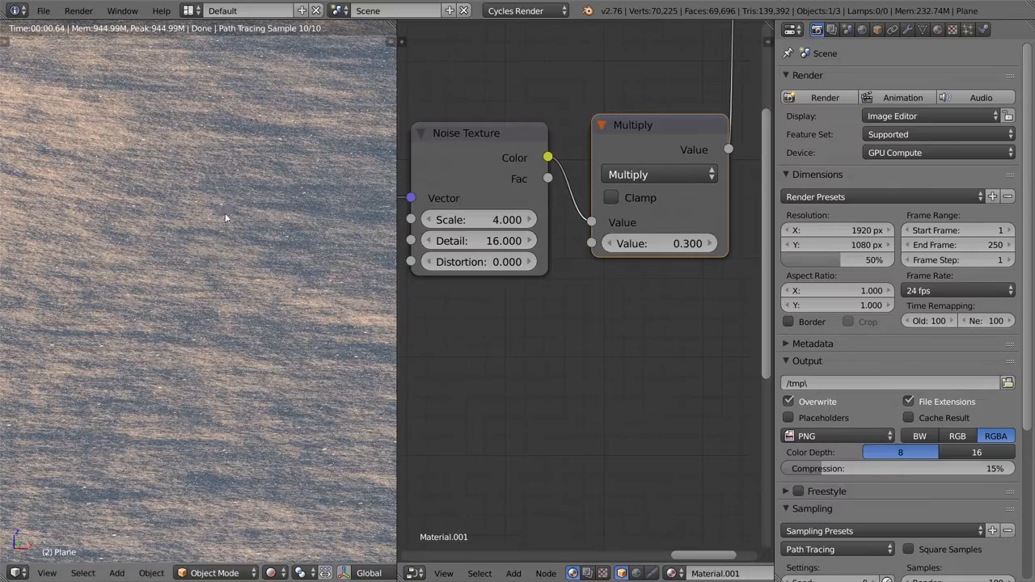
scroll(682, 295, "down", 3)
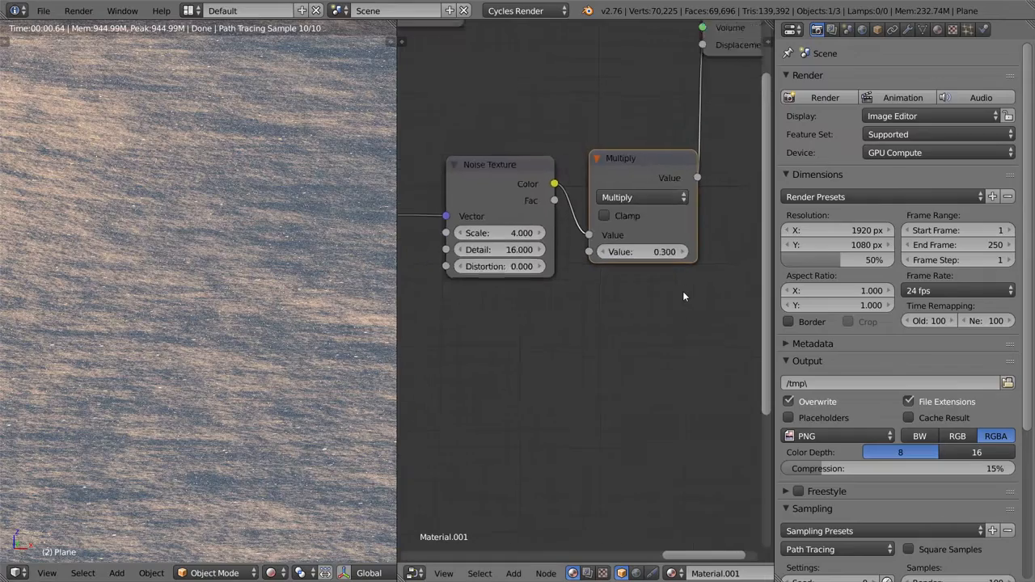
scroll(443, 296, "down", 2)
scroll(248, 296, "down", 4)
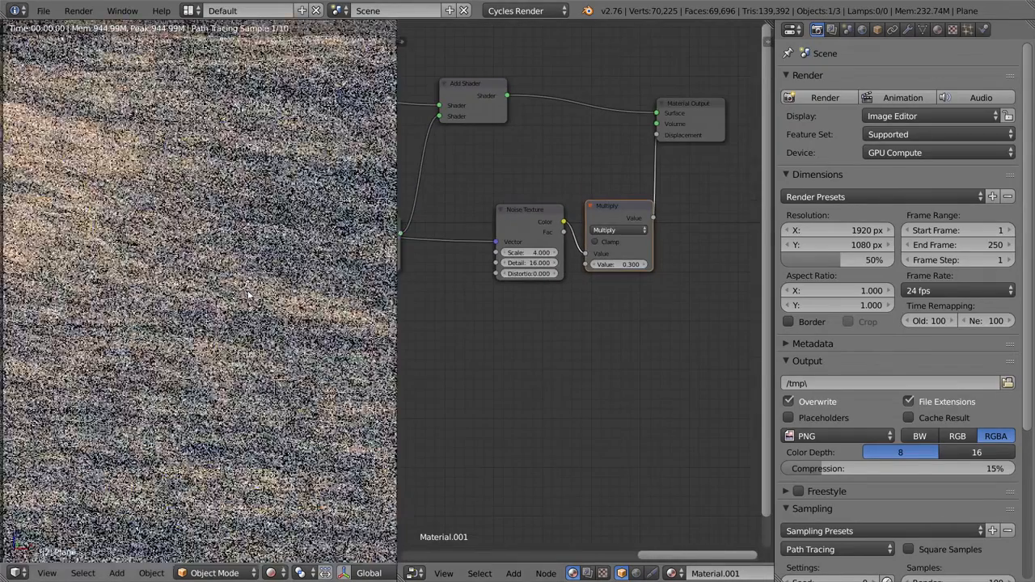
scroll(619, 278, "up", 3)
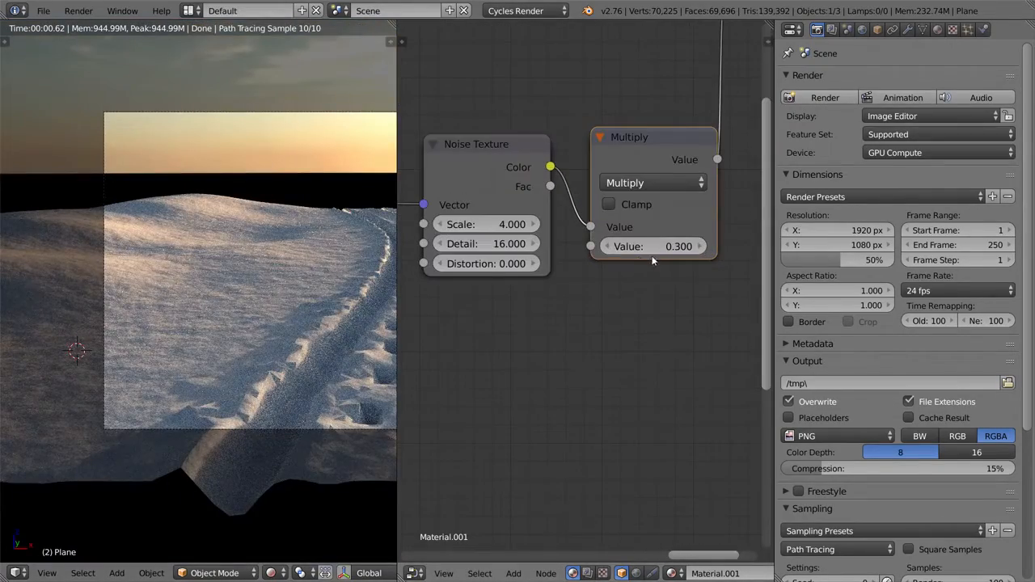
- Try displacement Multiply values of 0.100 and 0.200 on the rendered snow, and return the value to 0.300
left_click(611, 246)
left_click(611, 246)
scroll(330, 299, "up", 4)
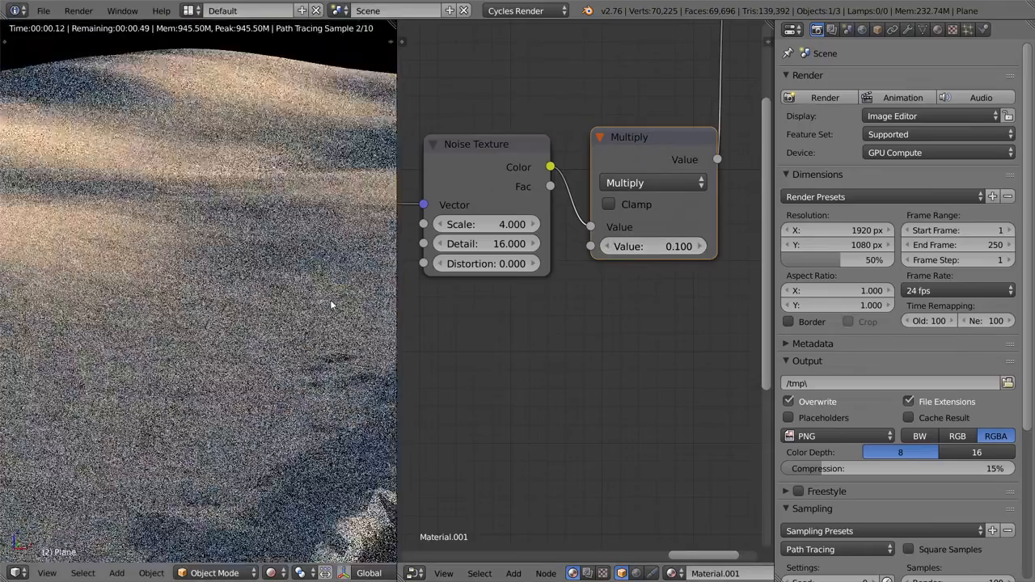
left_click(700, 246)
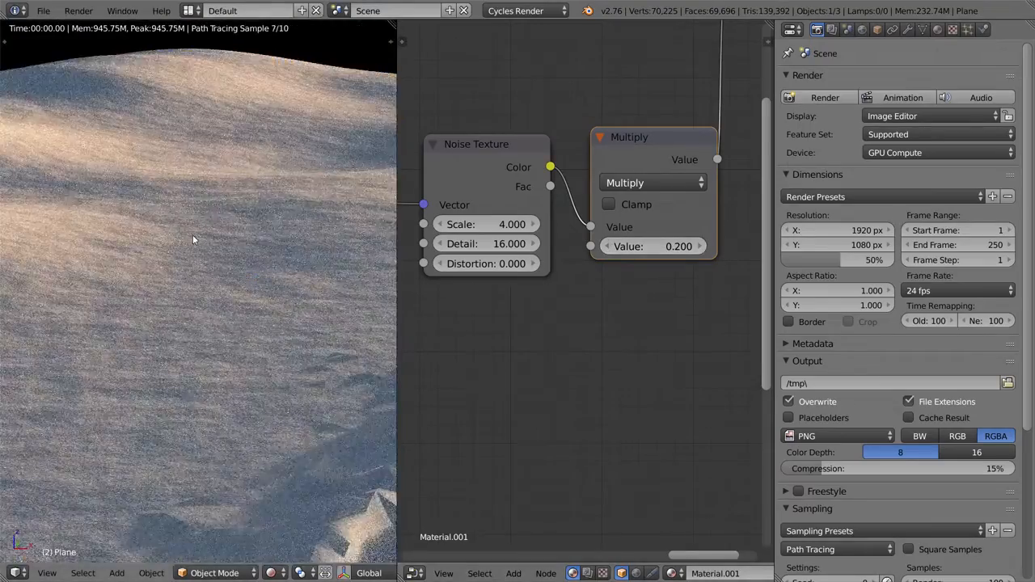
scroll(193, 234, "down", 4)
middle_click_drag(313, 246, 194, 198, "shift")
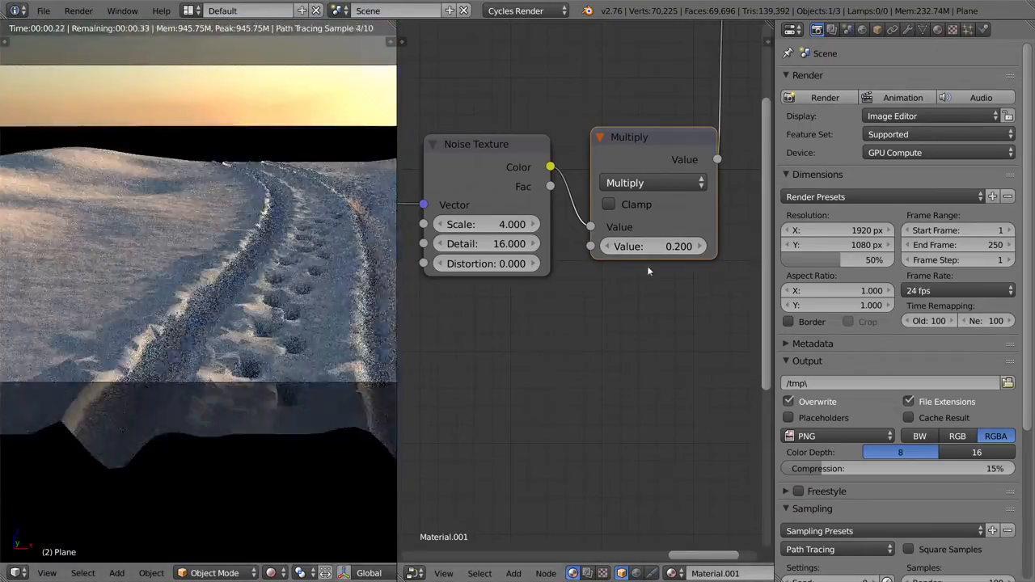
left_click(699, 246)
key("KP_0")
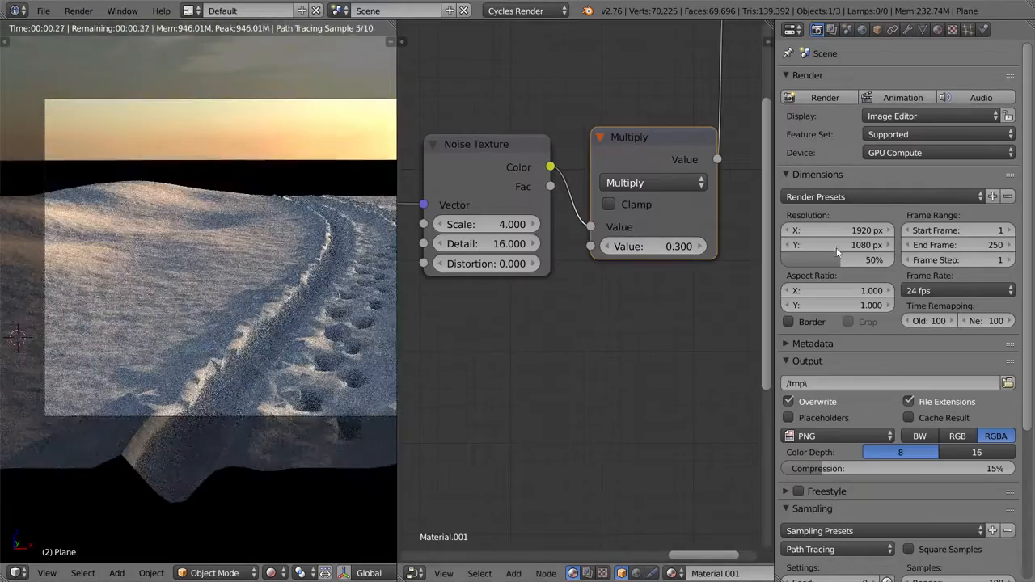
- Show the World settings and expand the rendered camera view over the node editor's area
left_click(862, 30)
left_click_drag(398, 27, 485, 133)
middle_click_drag(373, 151, 125, 111, "shift")
scroll(125, 122, "down", 3)
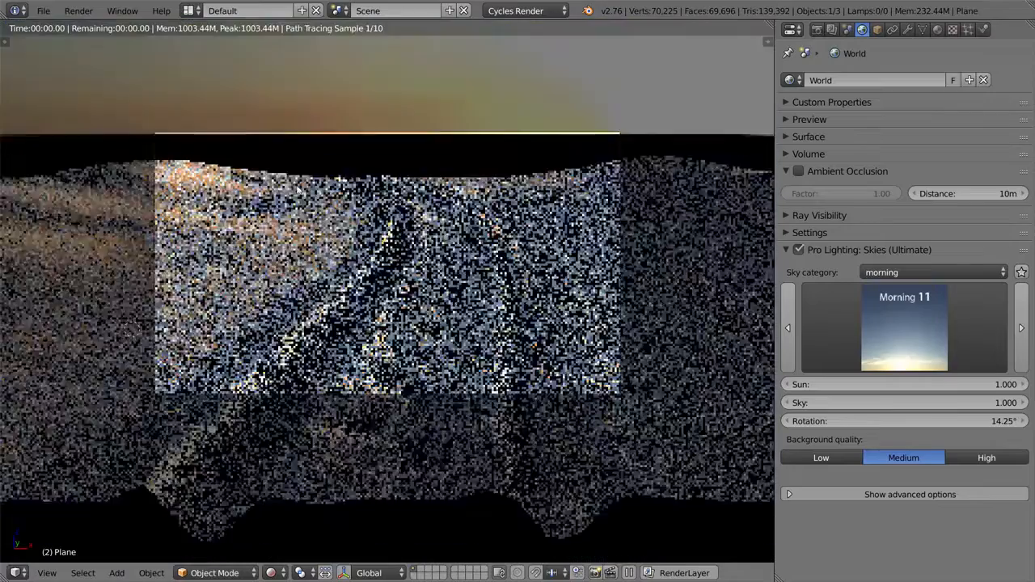
- Try a sky Rotation of 120° and inspect how the light falls on the tracks
left_click(931, 420)
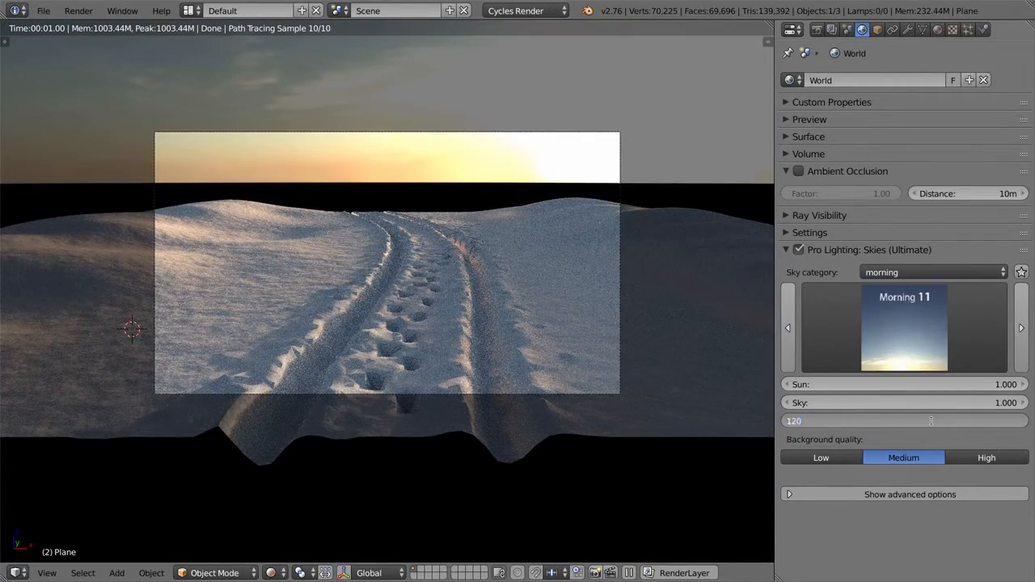
key("Return")
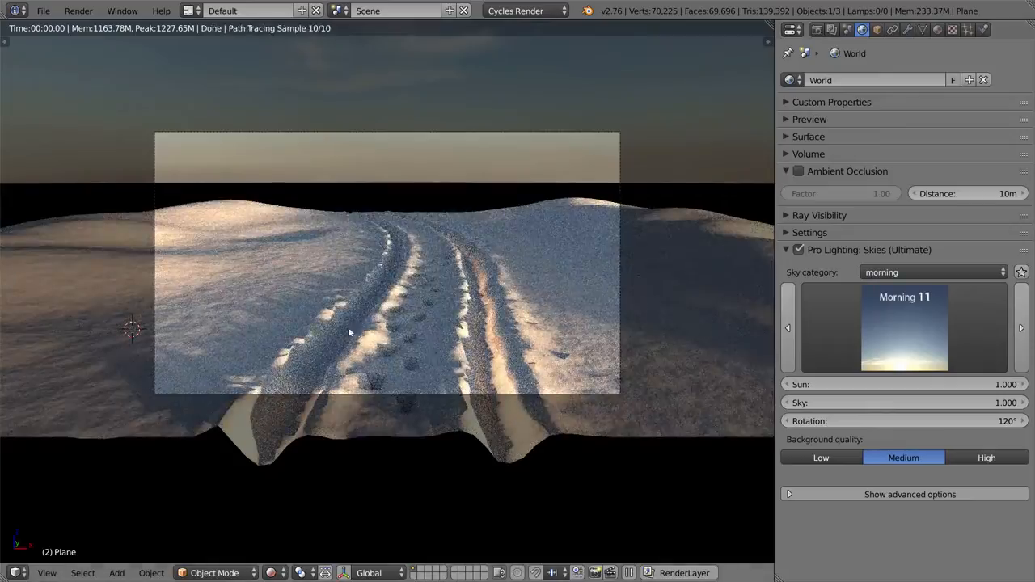
scroll(360, 334, "up", 5)
scroll(269, 268, "down", 3)
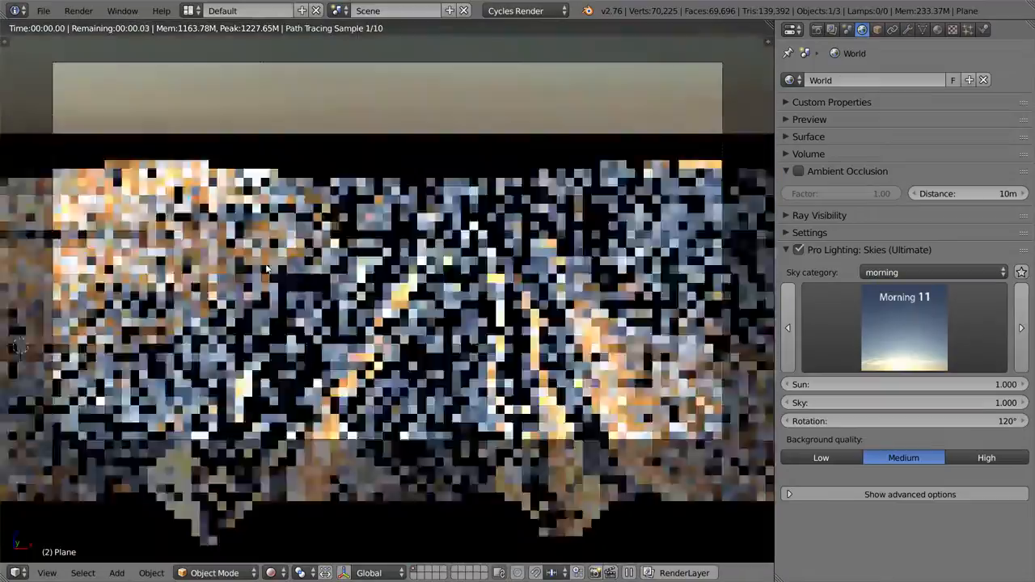
- Set the sky Rotation to 0° and fine-tune it to 6.36°
left_click(968, 421)
type("0")
key("Return")
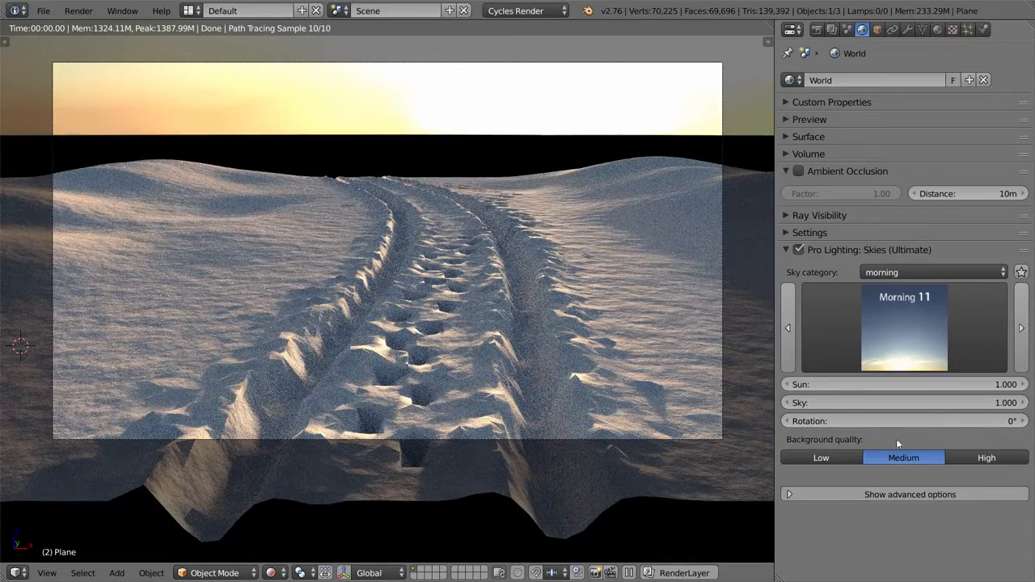
mouse_move(895, 421)
left_mouse_down()
mouse_move(868, 421)
mouse_move(902, 421)
left_mouse_up()
- Split off a Node Editor showing the snow material beside the camera view, and restart the rendered preview
key("shift+z")
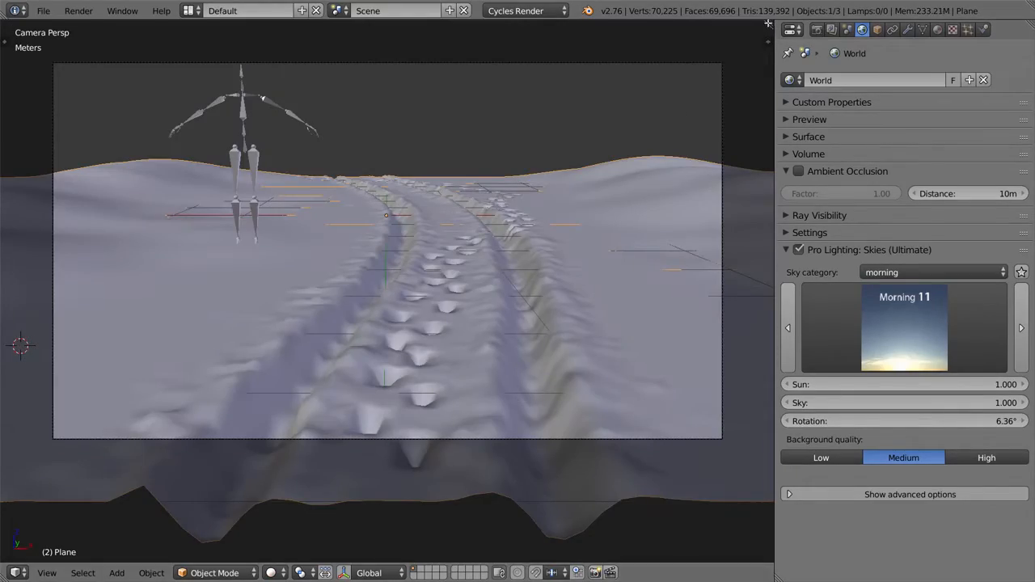
left_click_drag(769, 24, 314, 12)
key("shift+F3")
key("n")
middle_click_drag(489, 277, 569, 246)
scroll(570, 246, "up", 4)
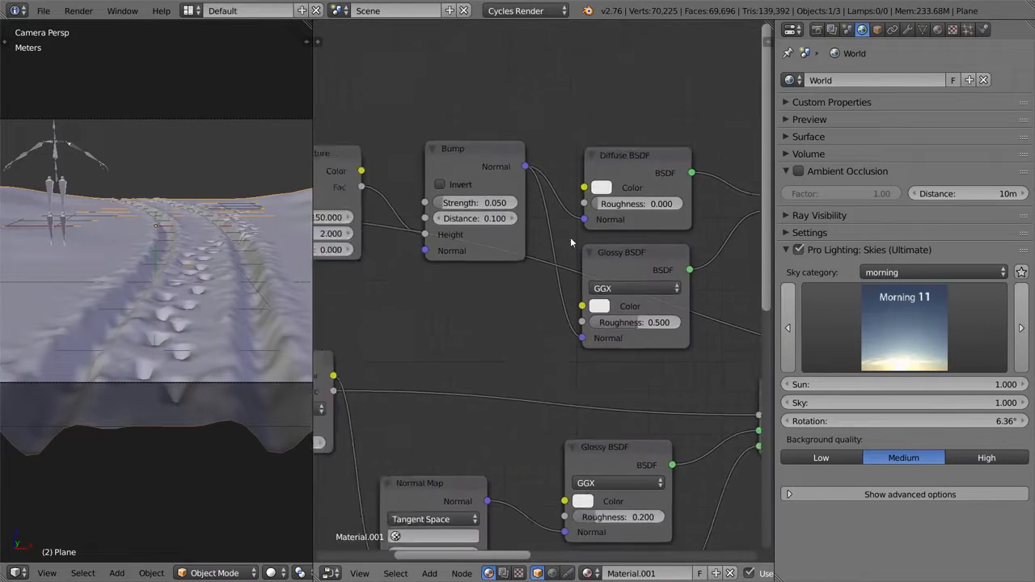
key("shift+z")
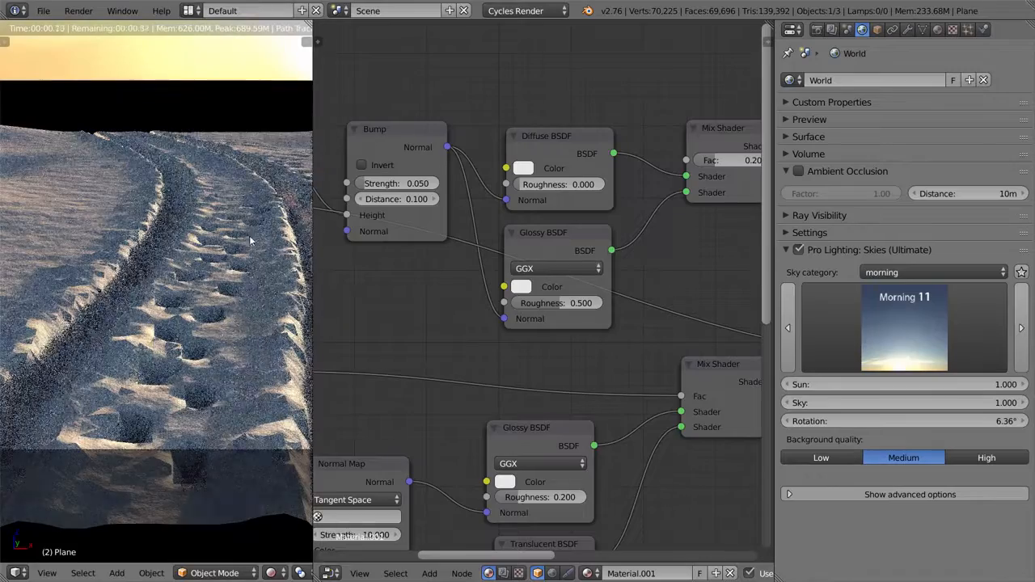
- Try Roughness values of 0.283, 0.386 and 0.361 on the base snow's Glossy BSDF while checking the rendered tracks
scroll(494, 251, "up", 2)
left_click_drag(485, 292, 428, 292)
middle_click_drag(256, 318, 245, 280)
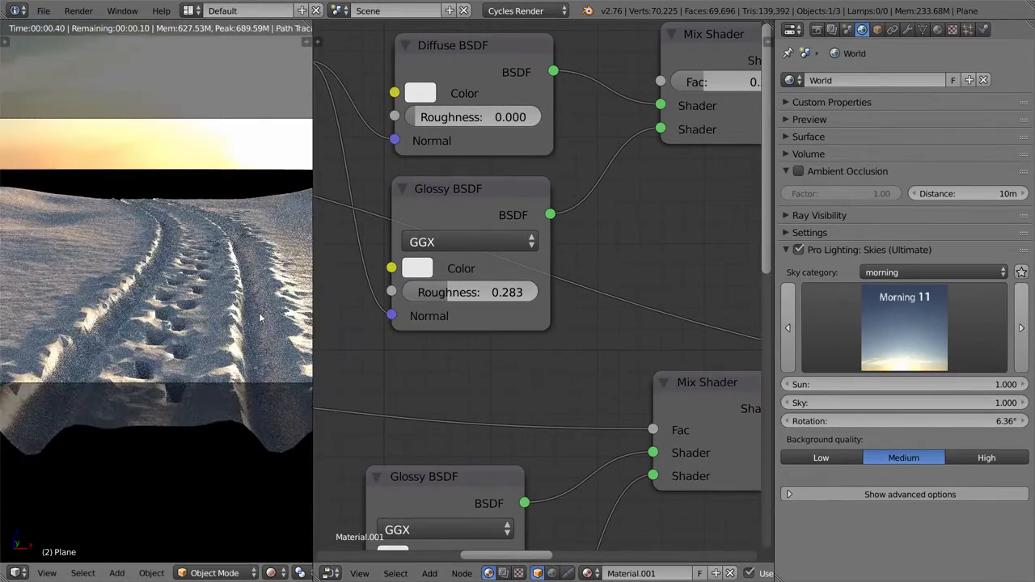
left_click_drag(449, 294, 463, 294)
middle_click_drag(245, 280, 177, 275, "shift")
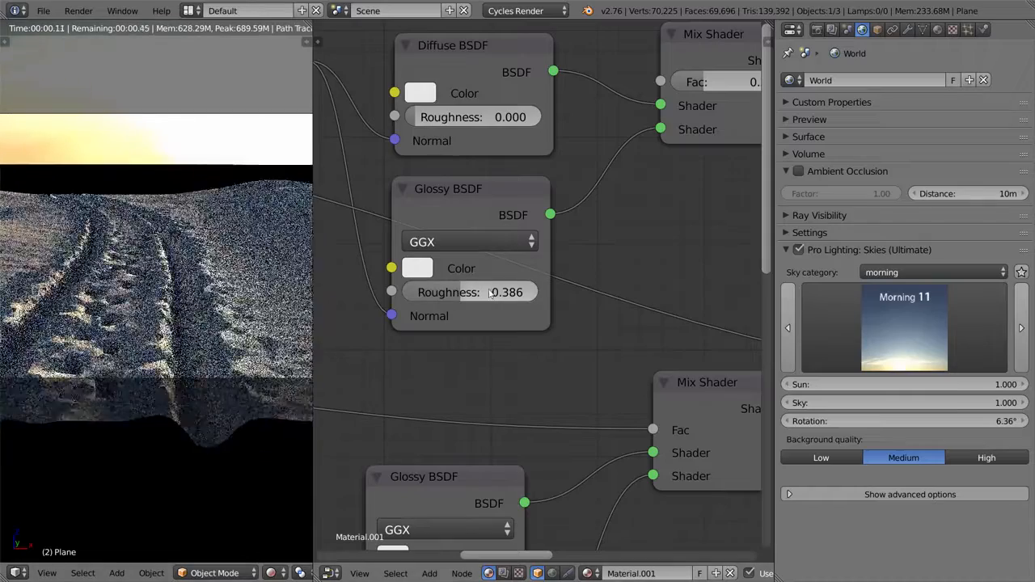
left_click_drag(512, 292, 485, 291)
middle_click_drag(218, 279, 204, 209)
middle_click_drag(248, 254, 283, 251)
left_click_drag(487, 287, 484, 287)
- Set the Fac of the Mix Shader joining the base Diffuse and Glossy BSDFs to 0.233 and check the snow
middle_click_drag(585, 246, 480, 297)
left_click_drag(626, 133, 630, 132)
scroll(229, 277, "down", 1)
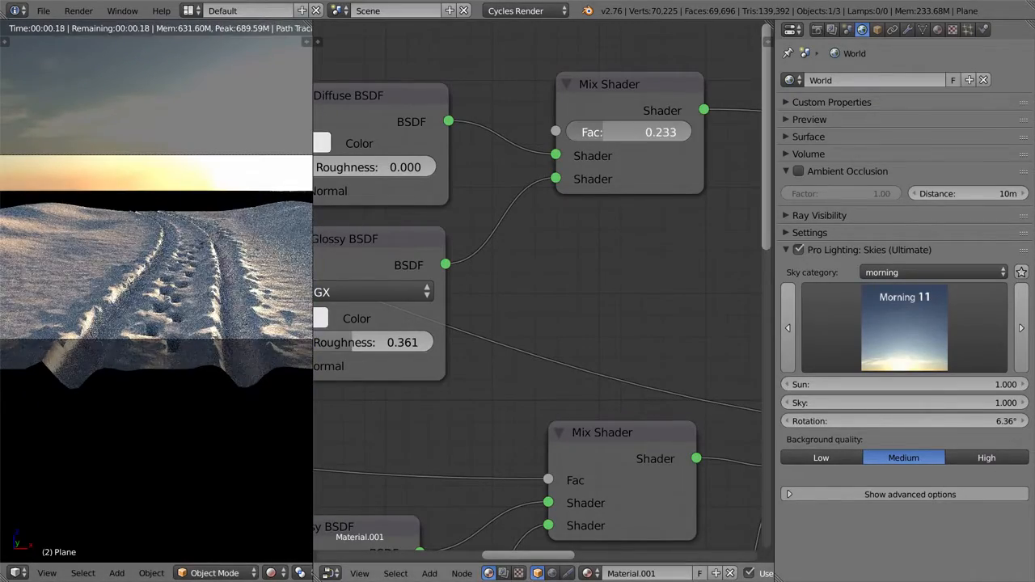
scroll(155, 237, "up", 1)
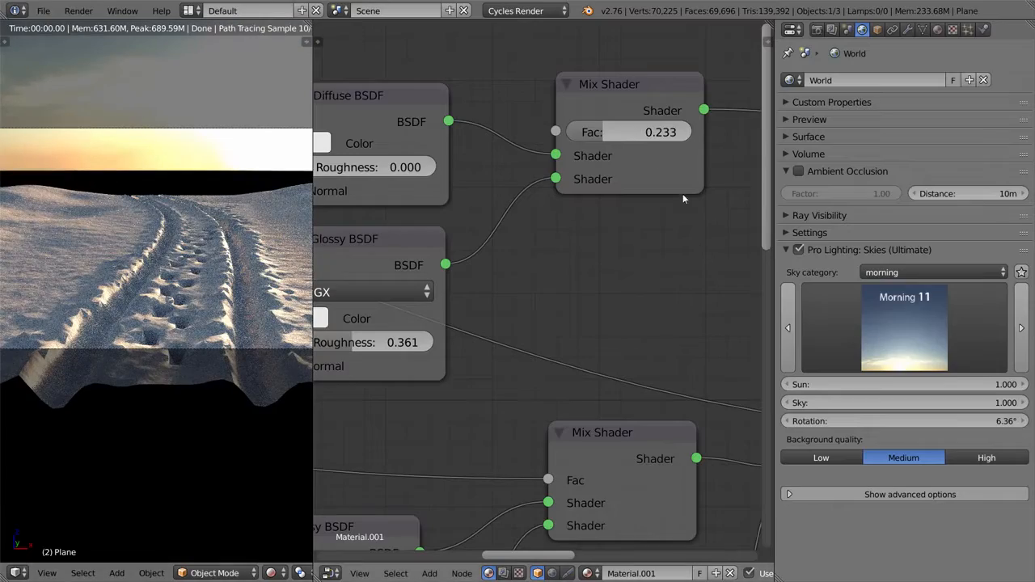
- Raise the base Glossy BSDF's Roughness to 0.440 and inspect the tracks in the camera view
middle_click_drag(464, 297, 518, 284)
left_click_drag(453, 329, 463, 329)
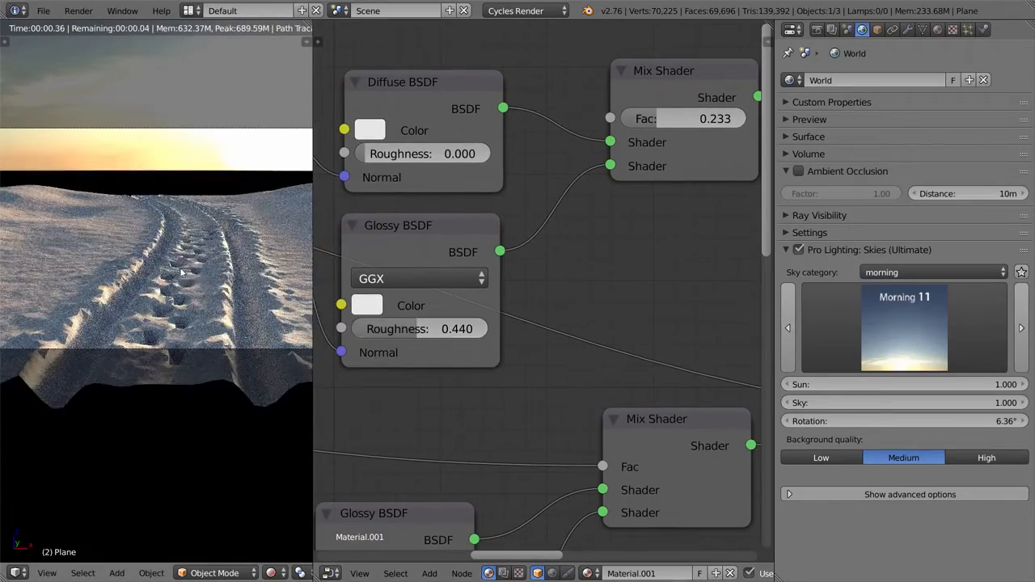
scroll(176, 270, "down", 2)
scroll(176, 271, "up", 2)
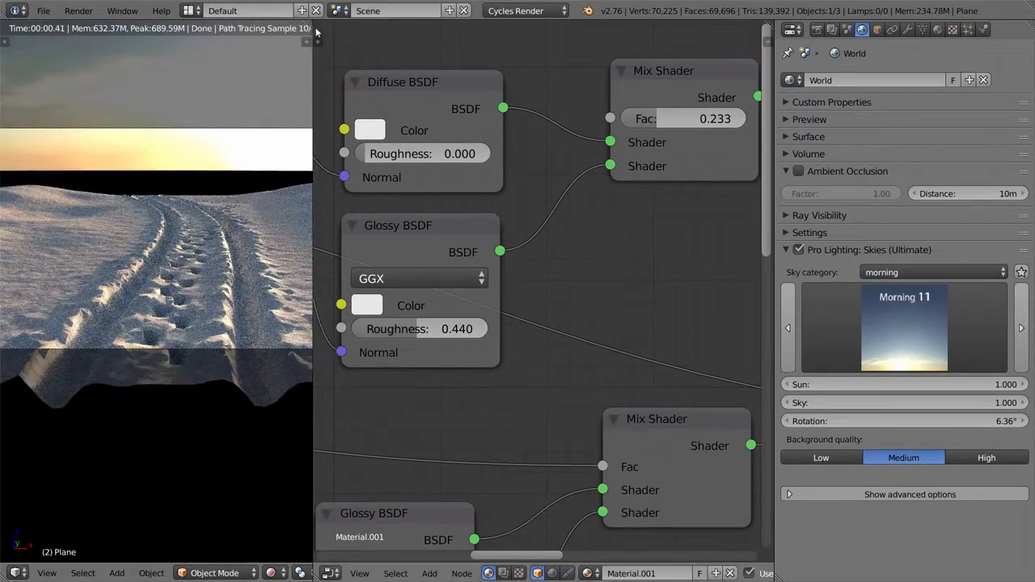
- Merge the Node Editor back into the camera view, render the still image of the snow tracks and inspect it
left_click_drag(314, 27, 385, 36)
left_click(817, 30)
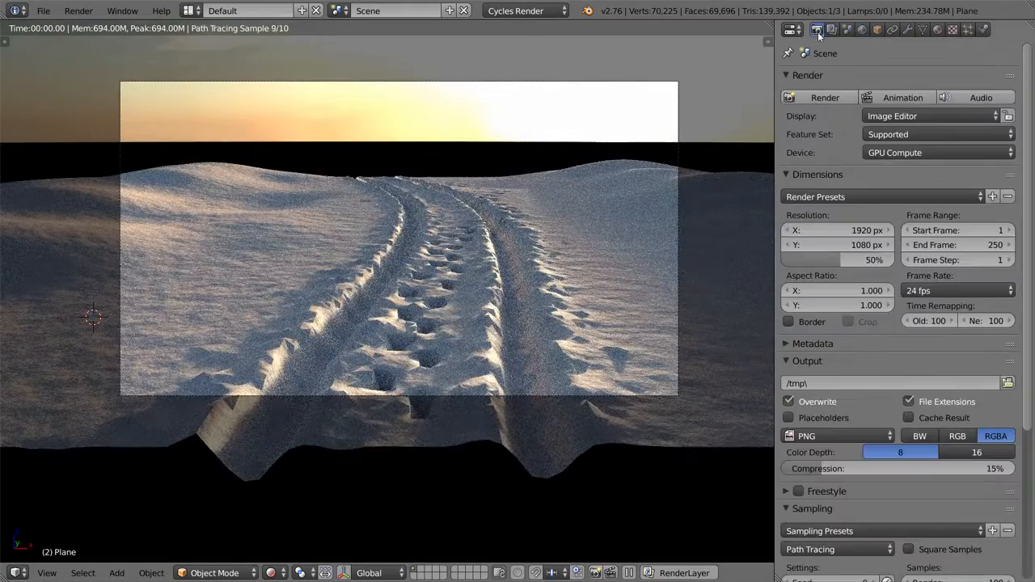
left_click(834, 98)
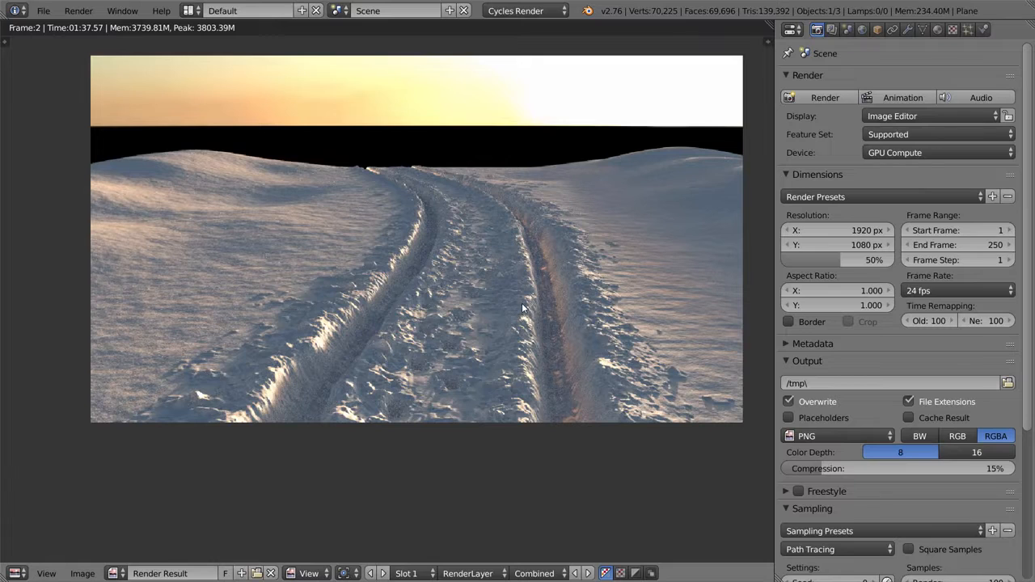
scroll(522, 307, "down", 1)
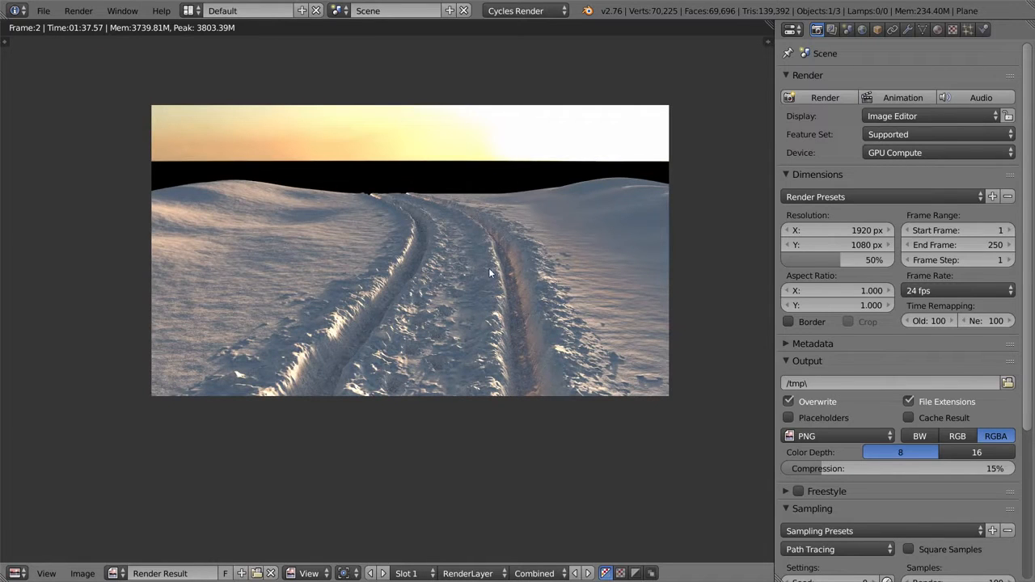
scroll(486, 266, "up", 1)
scroll(486, 270, "down", 1)
scroll(487, 270, "up", 1)
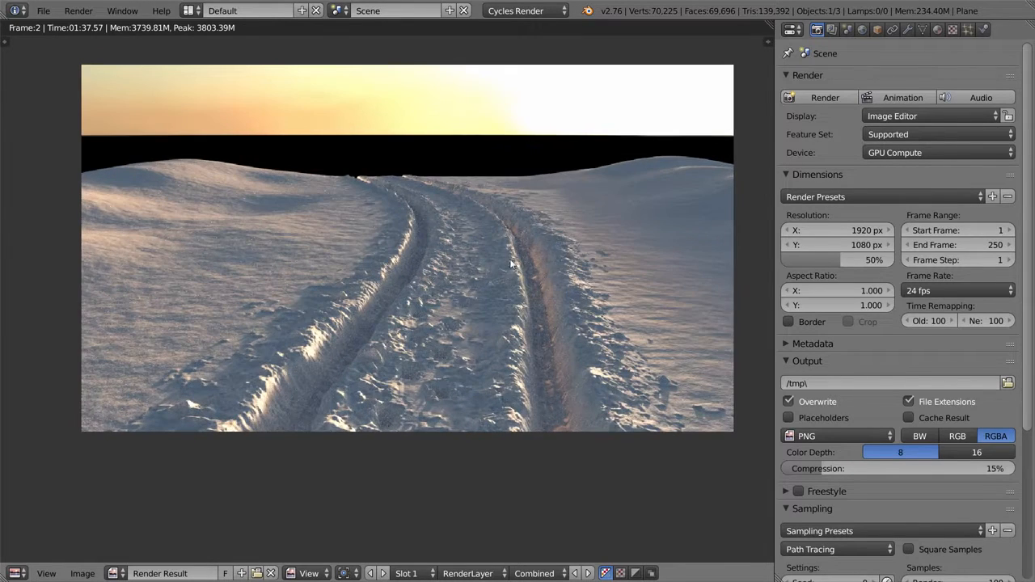
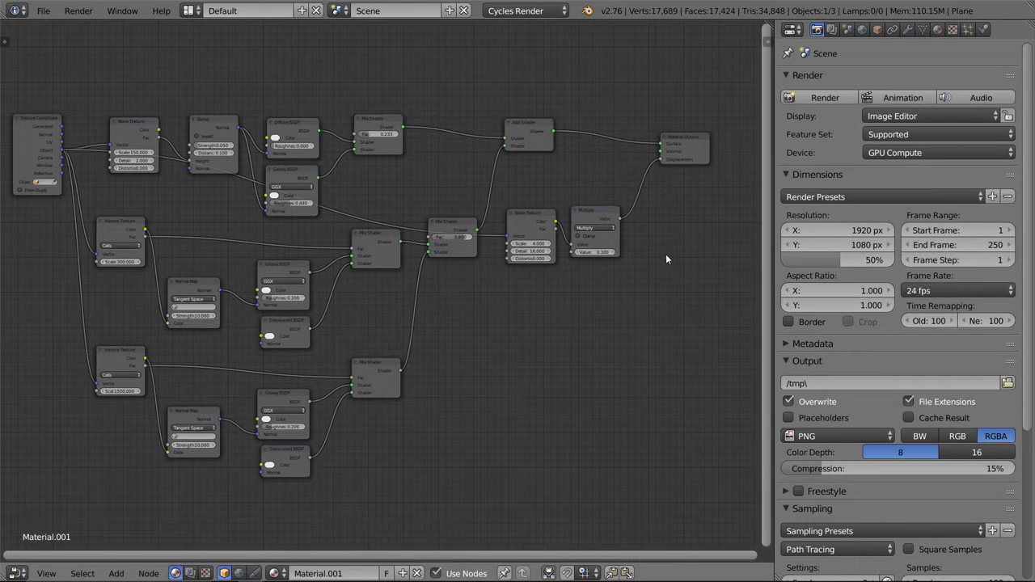
- Switch to Photos and compare the snow renders SSS_none.png and SSS_with.png by flipping between them
left_click_drag(1033, 558, 493, 1)
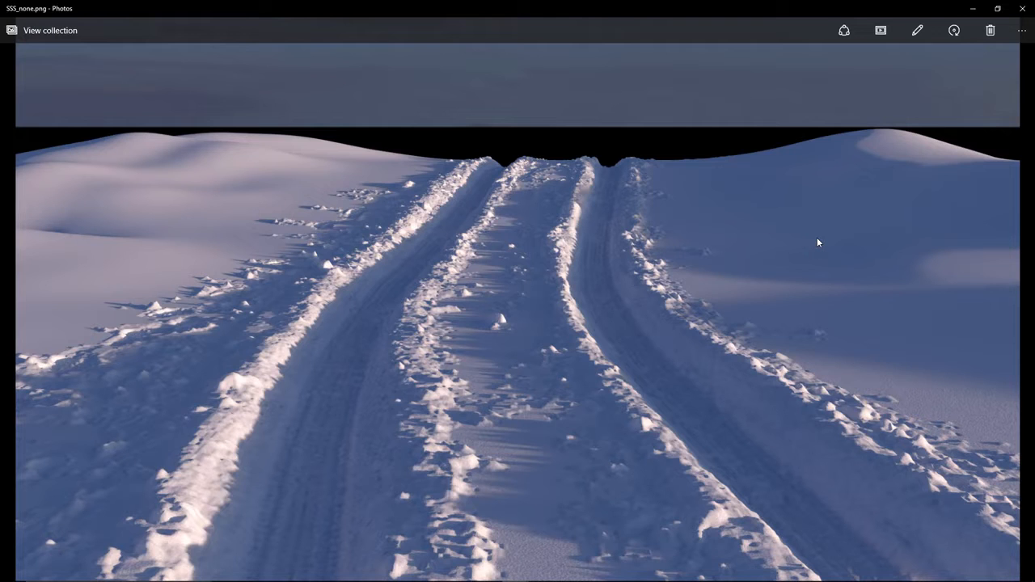
key("Right")
key("Left")
key("Right")
key("Left")
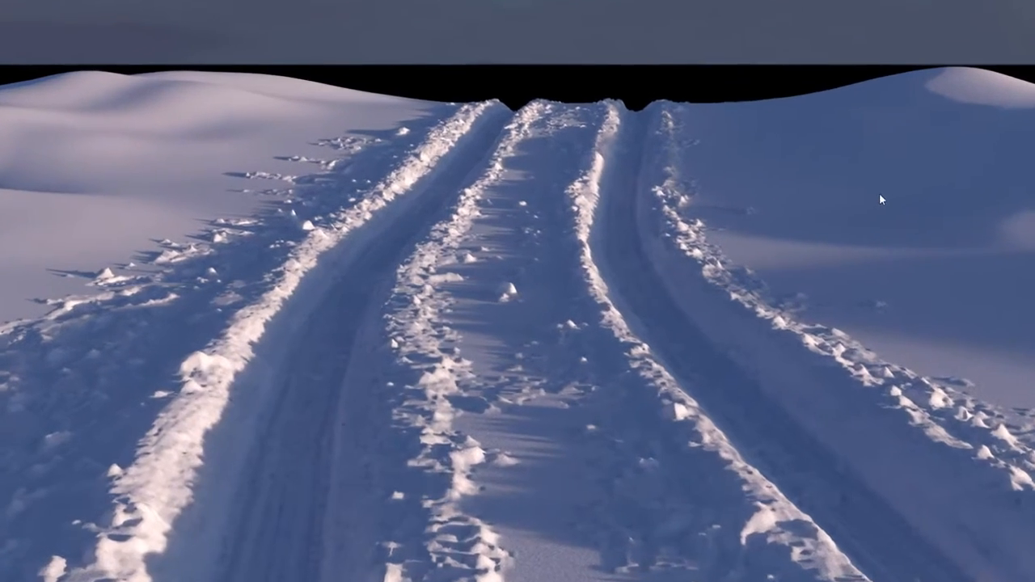
key("Right")
key("Left")
key("Right")
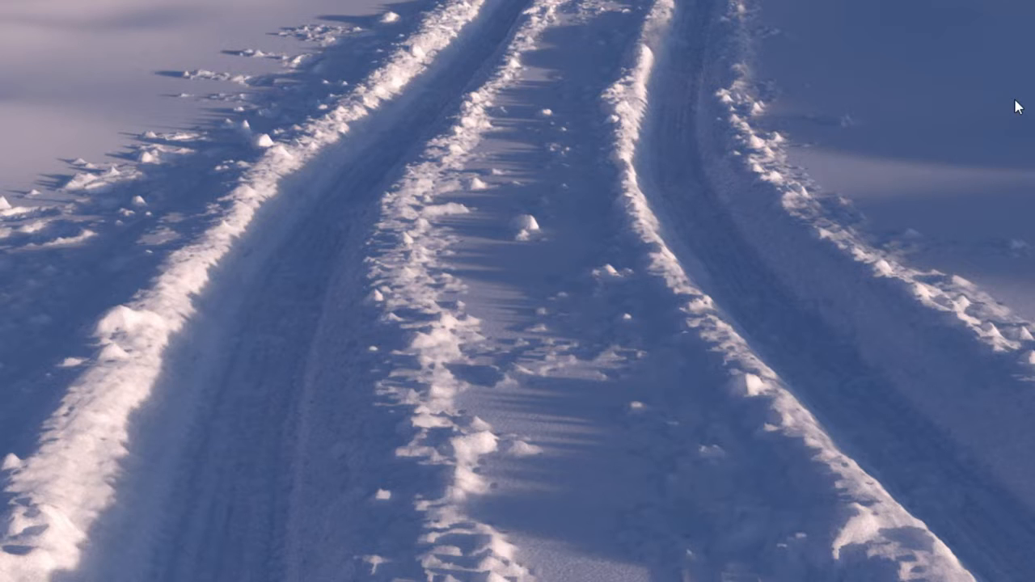
key("Left")
key("Right")
key("Left")
key("Right")
key("Left")
key("Right")
key("Left")
key("Right")
key("Left")
key("Right")
key("Left")
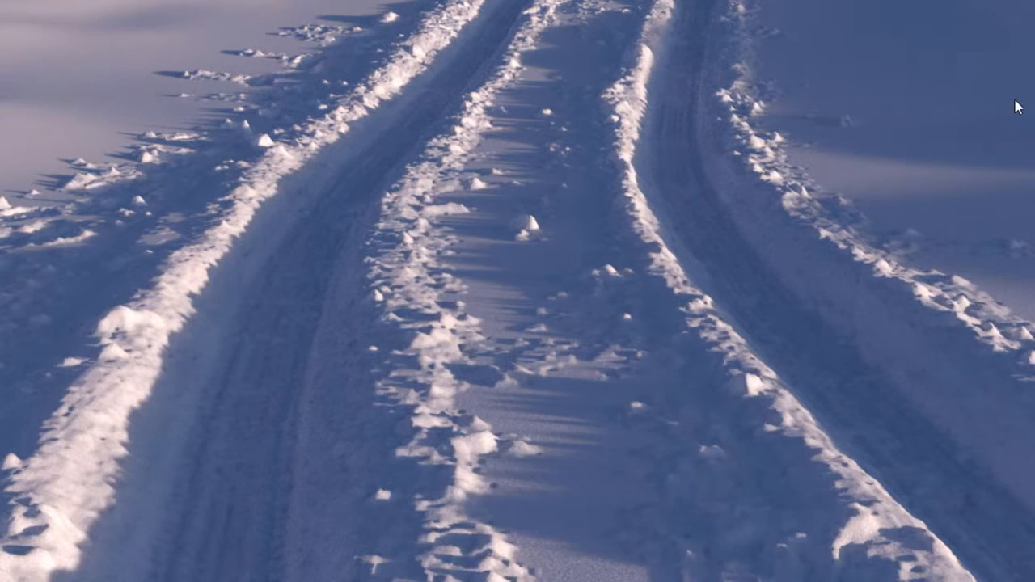
key("Right")
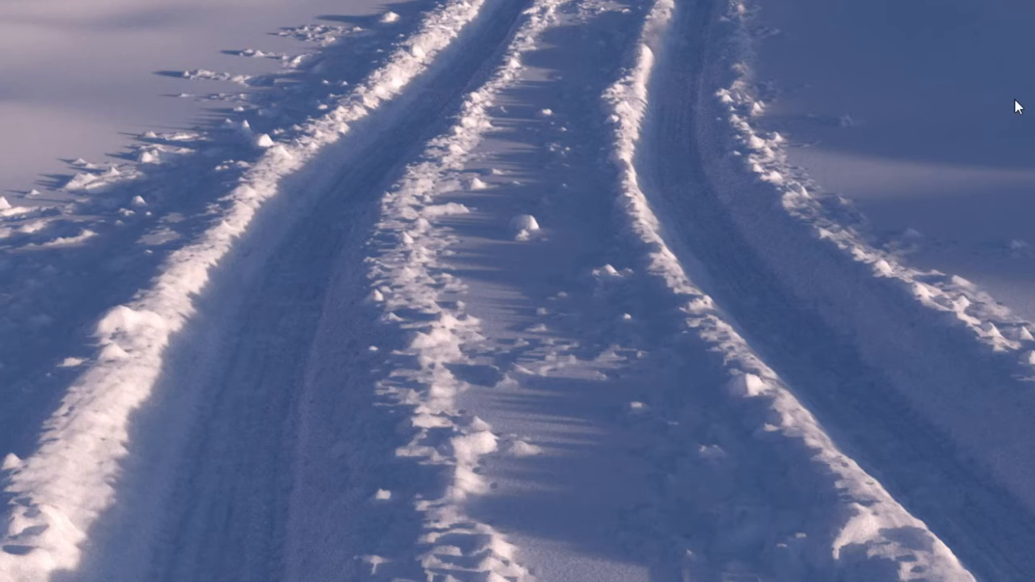
key("Left")
key("Right")
key("Left")
key("Left")
key("Right")
key("Right")
key("Left")
key("Right")
key("Left")
key("Right")
key("Left")
key("Right")
- Compare SSS_none.png and SSS_with.png both up close on the clumps between the tracks and at full size, and minimise Photos
scroll(529, 201, "up", 3)
key("Left")
key("Right")
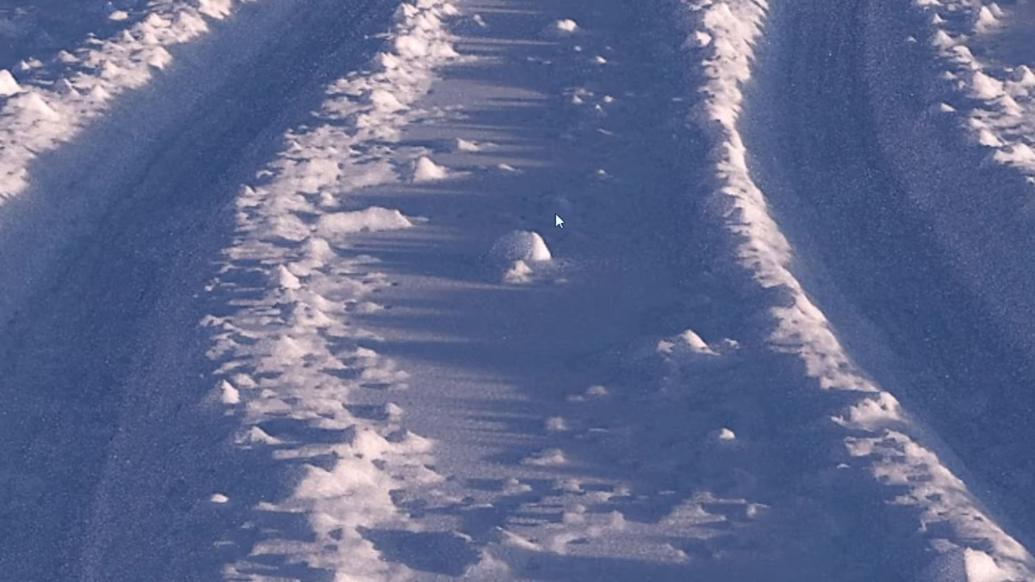
scroll(556, 213, "down", 3)
scroll(556, 217, "up", 3)
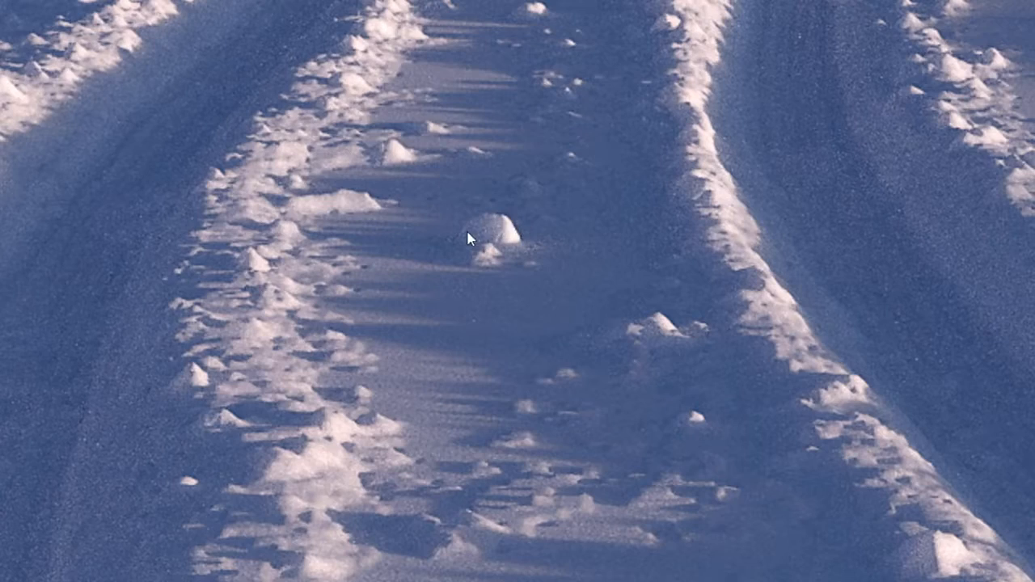
scroll(490, 225, "down", 5)
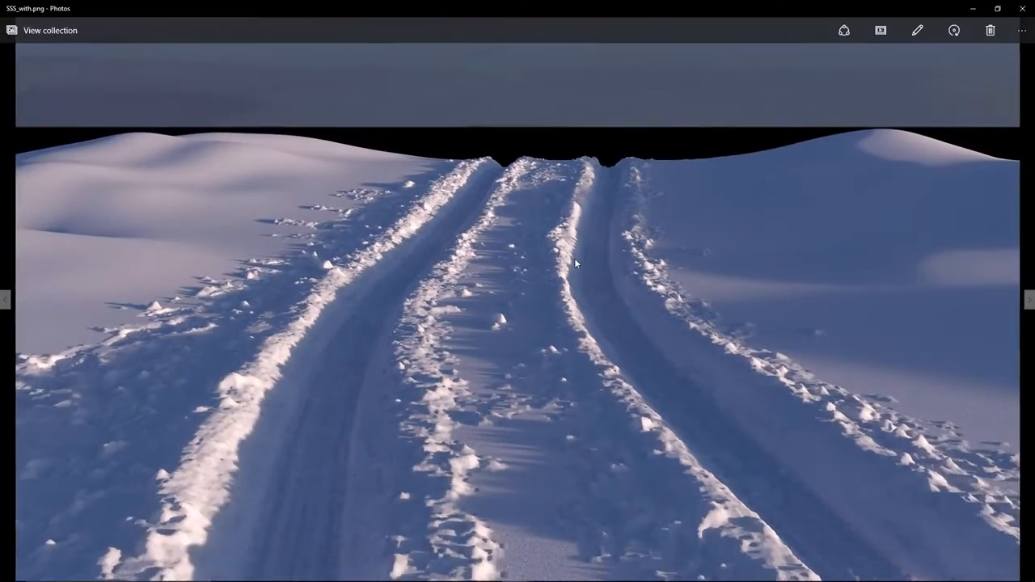
key("Right")
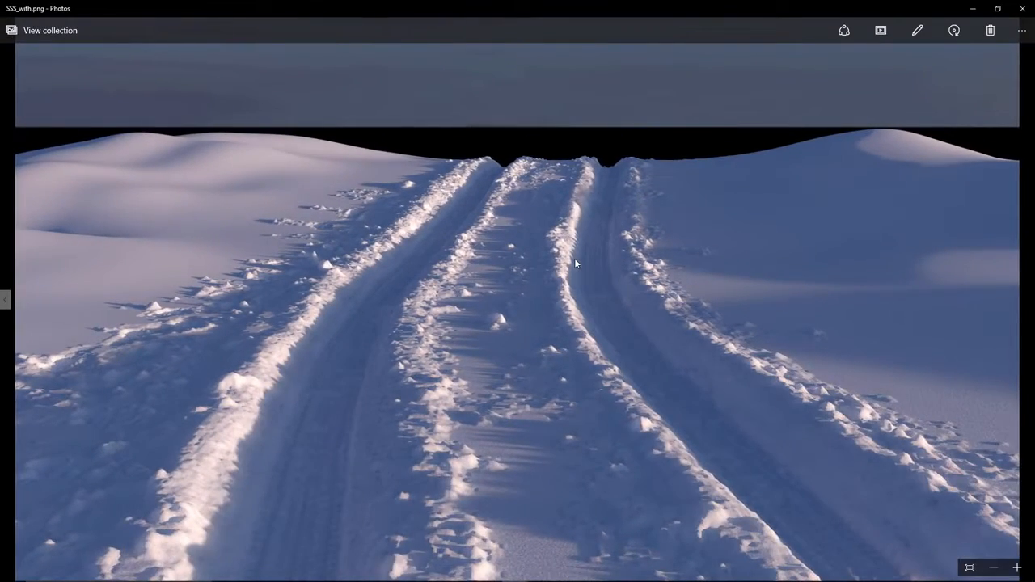
key("Left")
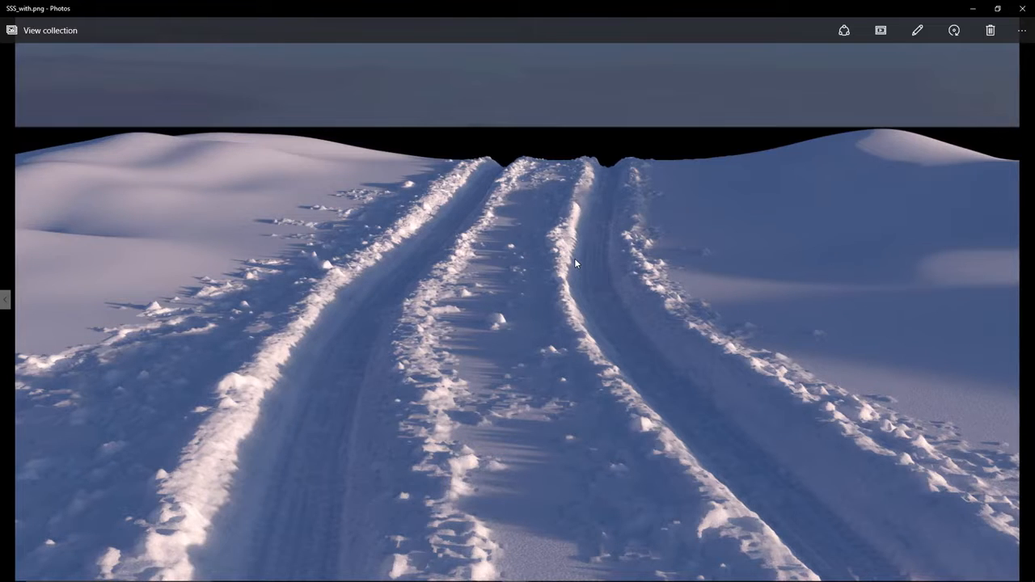
key("Right")
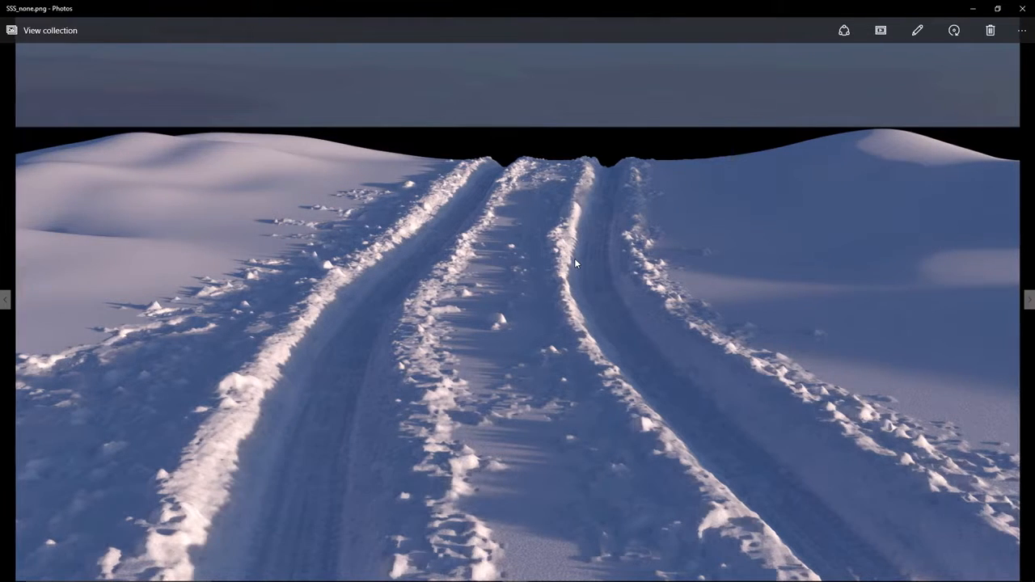
key("Left")
left_click(971, 9)
- Move the Noise Texture, Multiply and Material Output nodes horizontally away from the Add Shader to make room
middle_click_drag(475, 201, 455, 260)
scroll(455, 261, "up", 2)
middle_click_drag(579, 225, 383, 222)
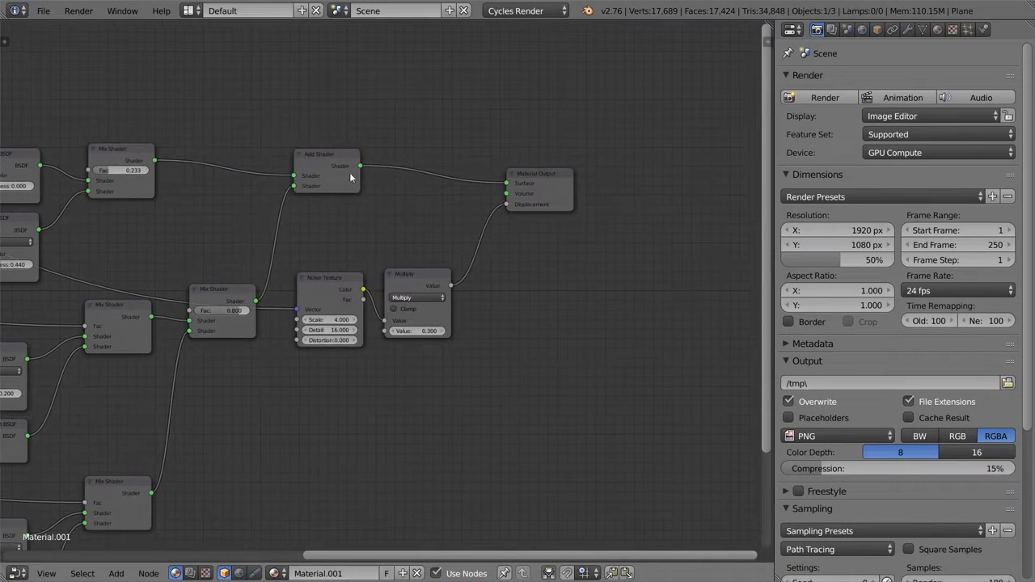
middle_click_drag(326, 179, 278, 192)
left_click_drag(263, 233, 511, 408)
left_click_drag(428, 137, 615, 315)
key("g")
key("x")
left_click(732, 368)
key("a")
- Insert a Mix Shader on the link between the Add Shader and the Material Output
middle_click_drag(356, 224, 357, 274)
scroll(356, 273, "up", 2)
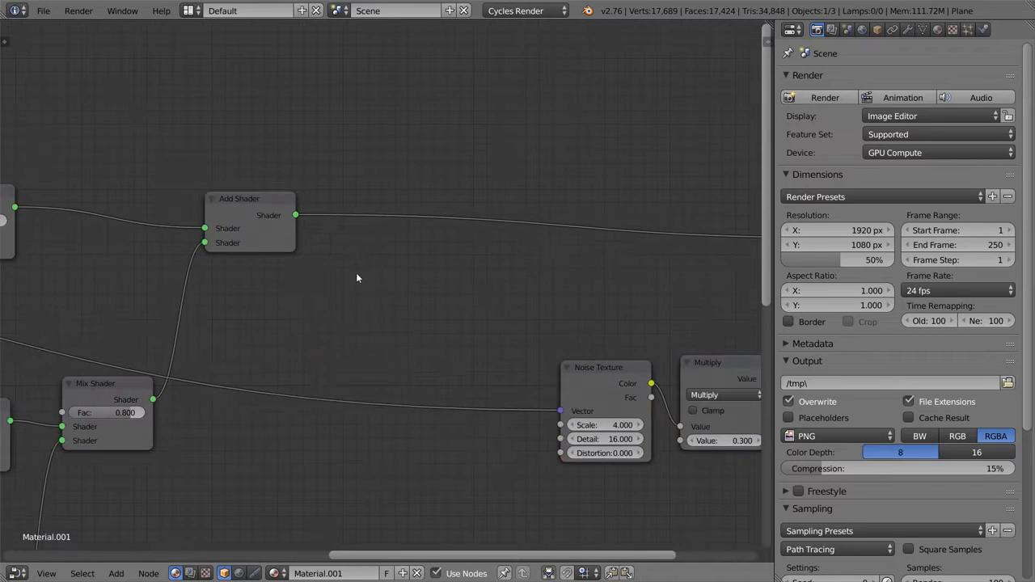
key("shift+a")
mouse_move(354, 321)
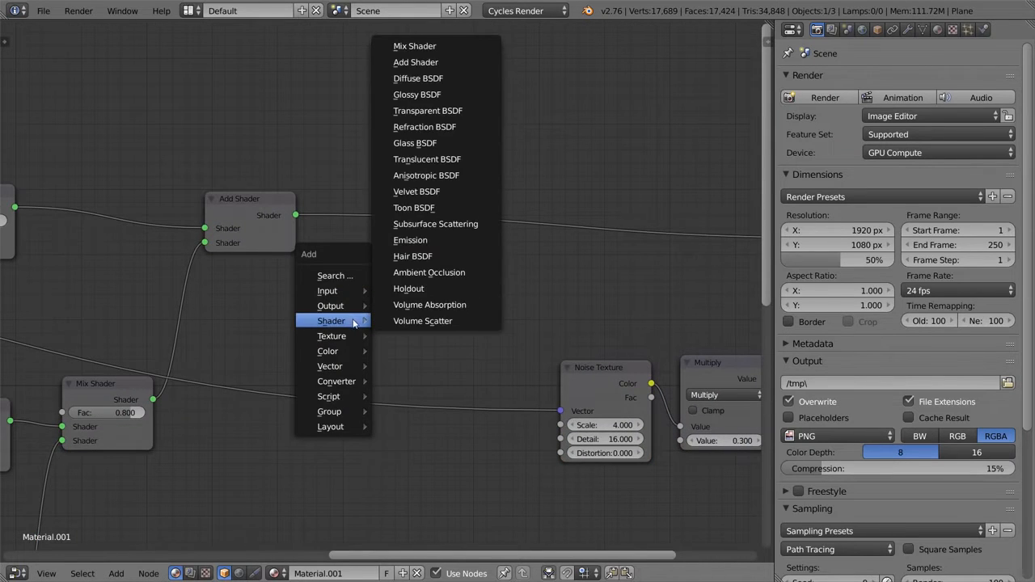
left_click(412, 42)
left_click(362, 204)
middle_click_drag(343, 229, 463, 229)
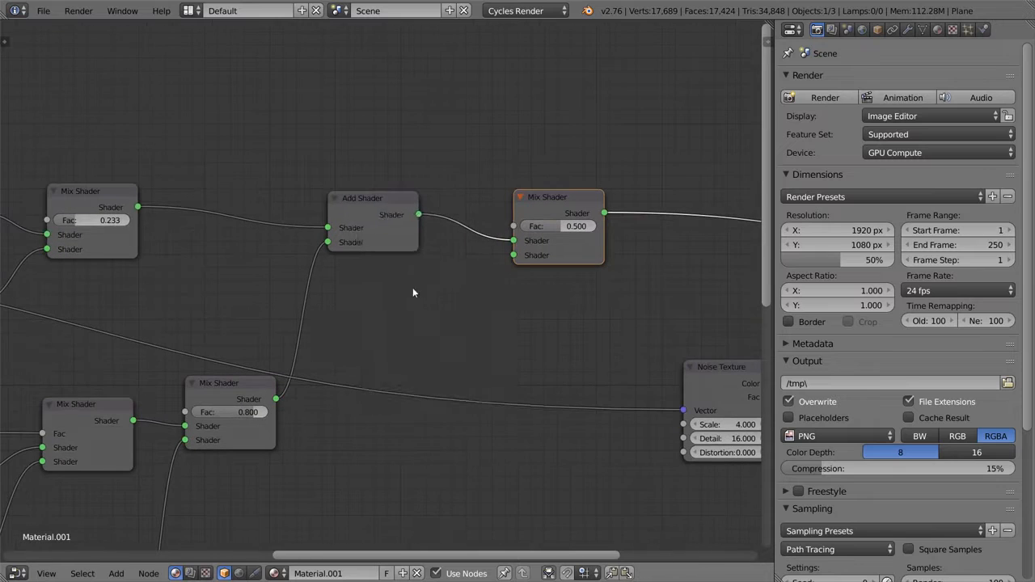
- Add a Subsurface Scattering node and move the Add Shader and the new Mix Shader up to free space below them
key("shift+a")
mouse_move(413, 293)
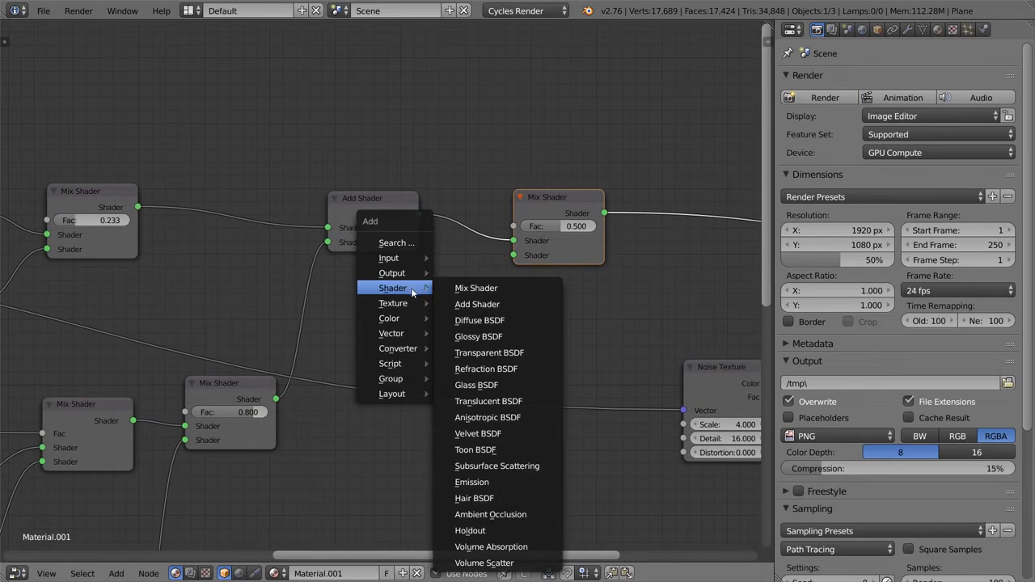
left_click(501, 466)
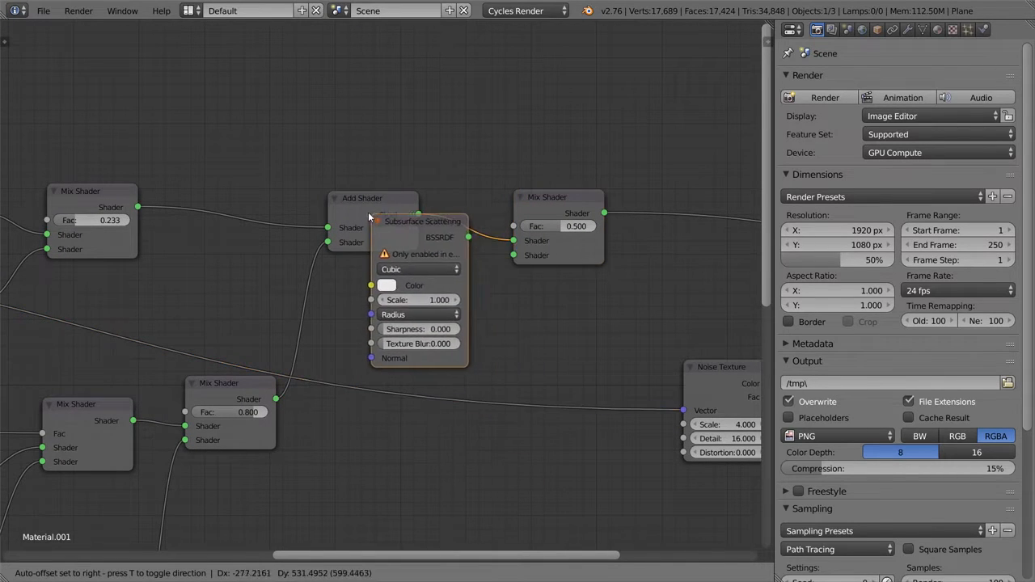
left_click(312, 41)
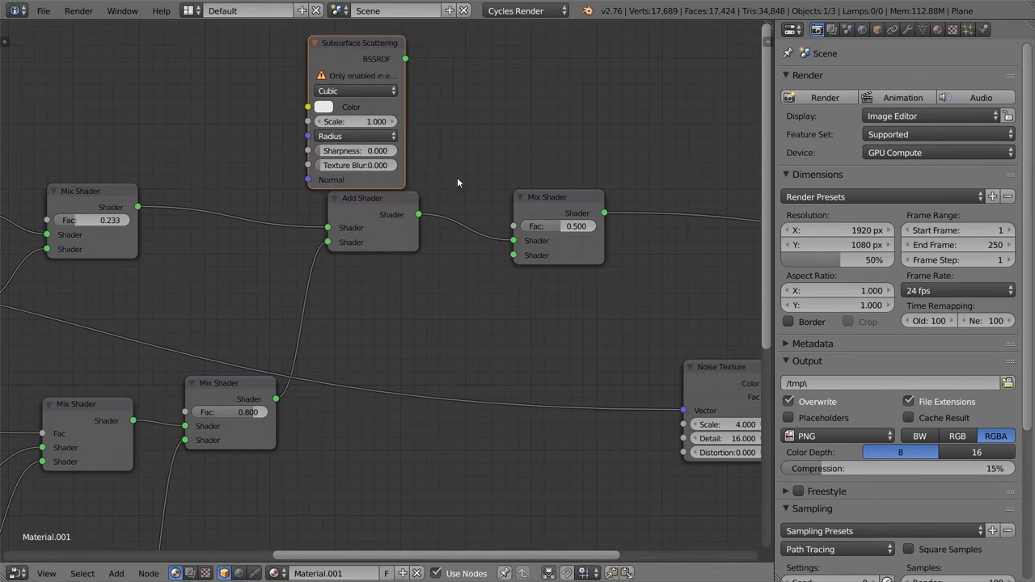
right_click(406, 230, "shift")
key("g")
key("y")
left_click(447, 136)
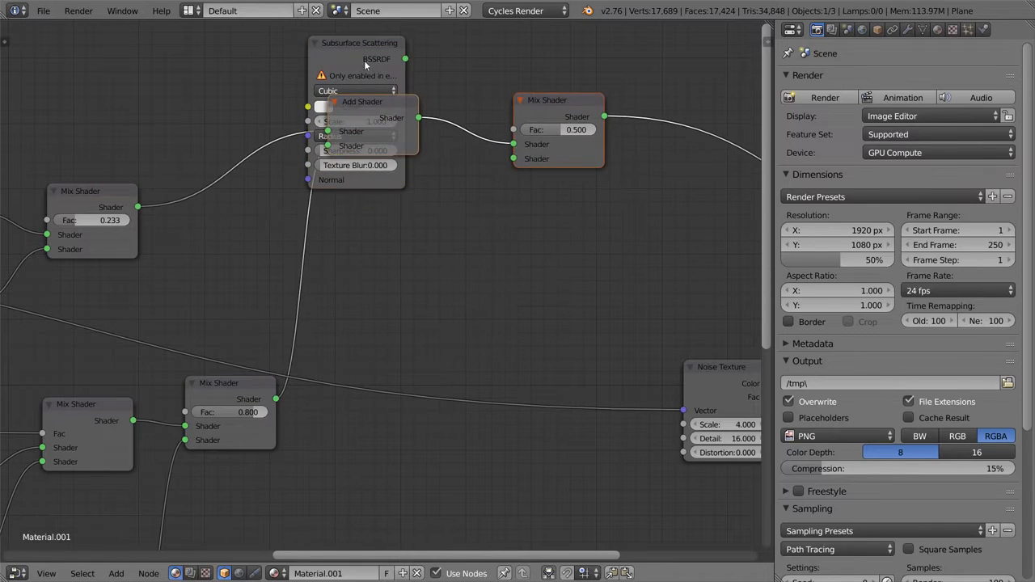
- Place the Subsurface Scattering node below the Add Shader and connect its BSSRDF output to the new Mix Shader's second Shader input
right_click(368, 63)
key("g")
left_click(428, 240)
left_click_drag(432, 203, 494, 198)
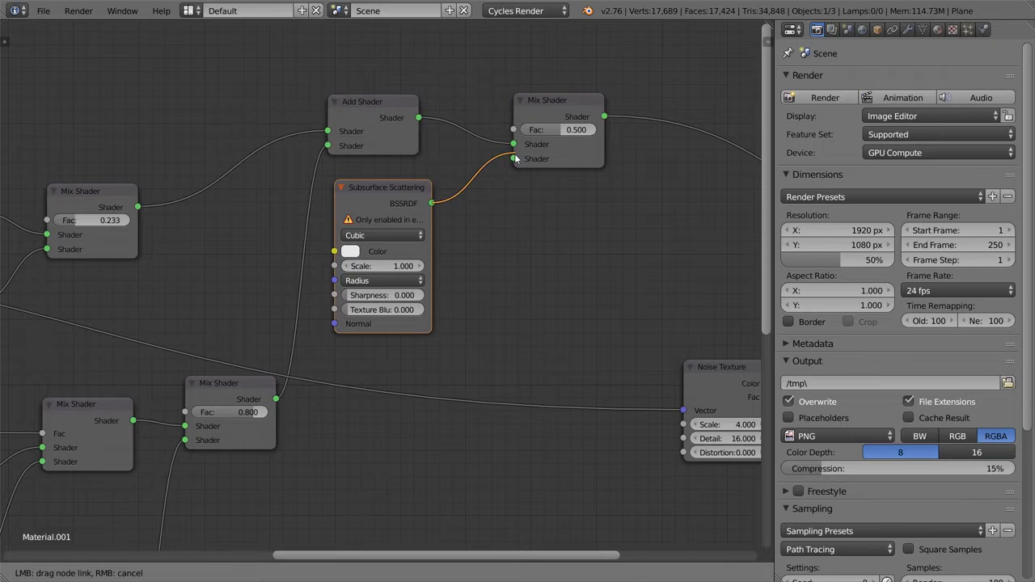
left_click_drag(515, 160, 518, 162)
- Set the Fac of the Mix Shader joining the Add Shader and Subsurface Scattering to 1.000
scroll(535, 183, "up", 3)
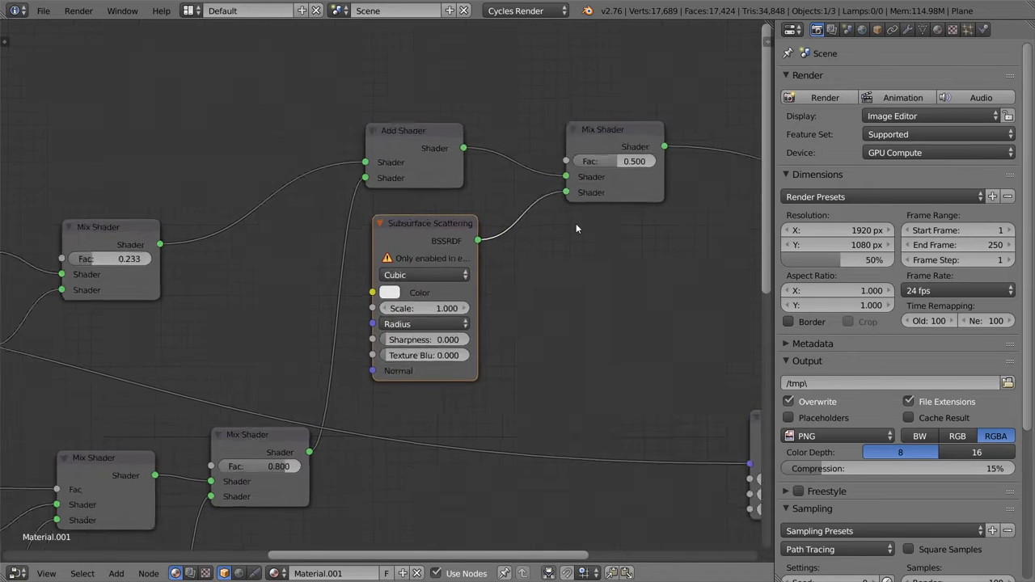
middle_click_drag(628, 257, 324, 154)
scroll(330, 118, "down", 5)
middle_click_drag(394, 73, 463, 129)
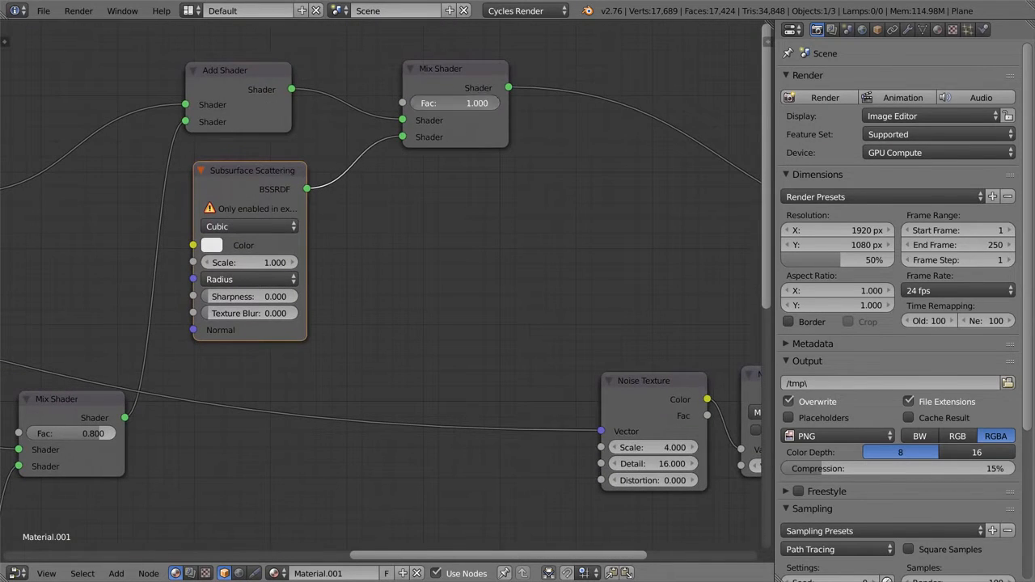
- Split the Node Editor, show the 3D camera view in one half and set a render border around most of the snow tracks
left_click_drag(768, 33, 361, 210)
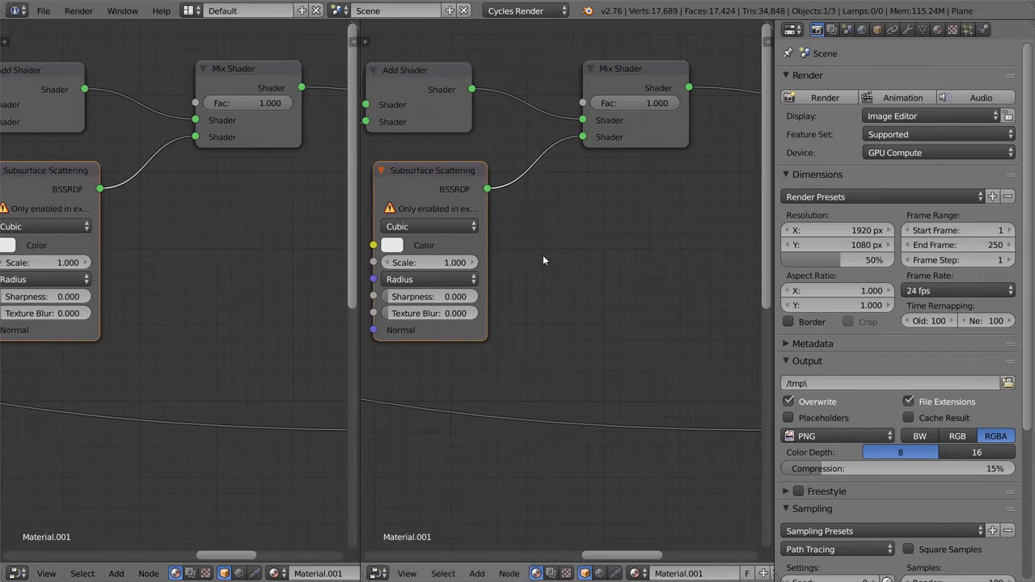
key("shift+F2")
key("shift+F3")
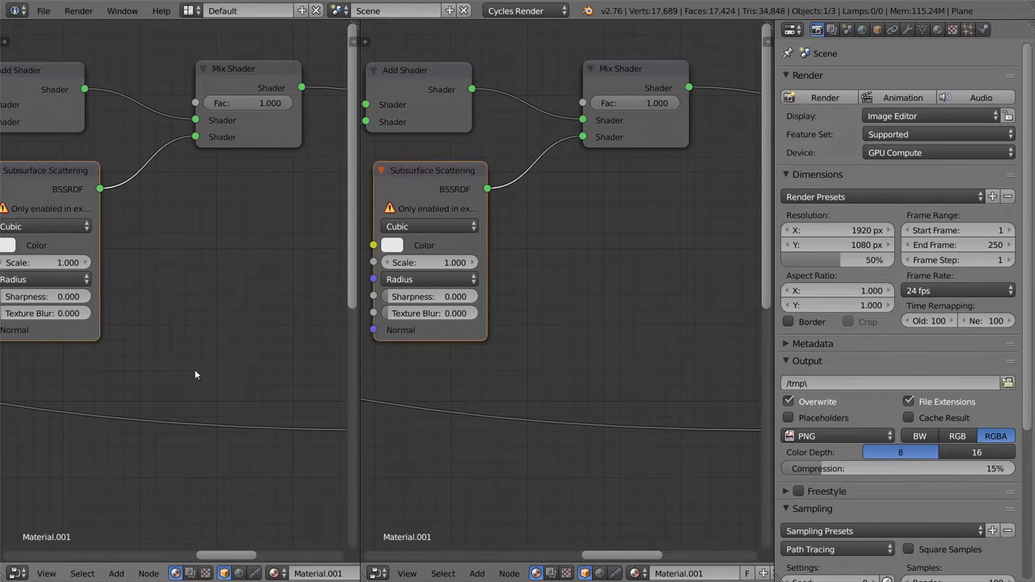
key("shift+F5")
key("ctrl+b")
left_click_drag(42, 175, 308, 366)
- Set the render Feature Set to Experimental and start the rendered preview in the camera view
middle_click_drag(470, 230, 576, 273)
scroll(576, 272, "up", 4)
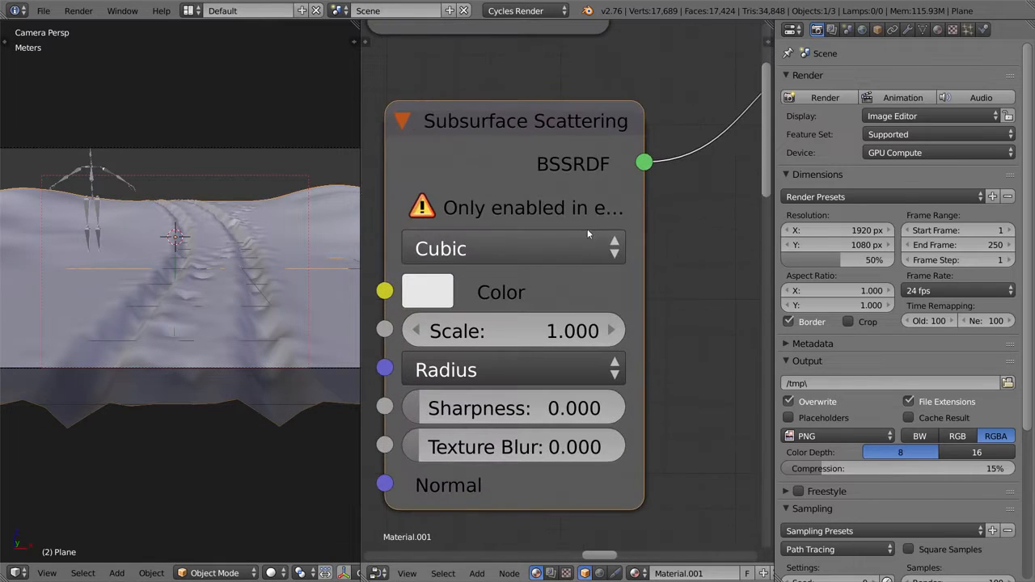
left_click(906, 135)
left_click(907, 101)
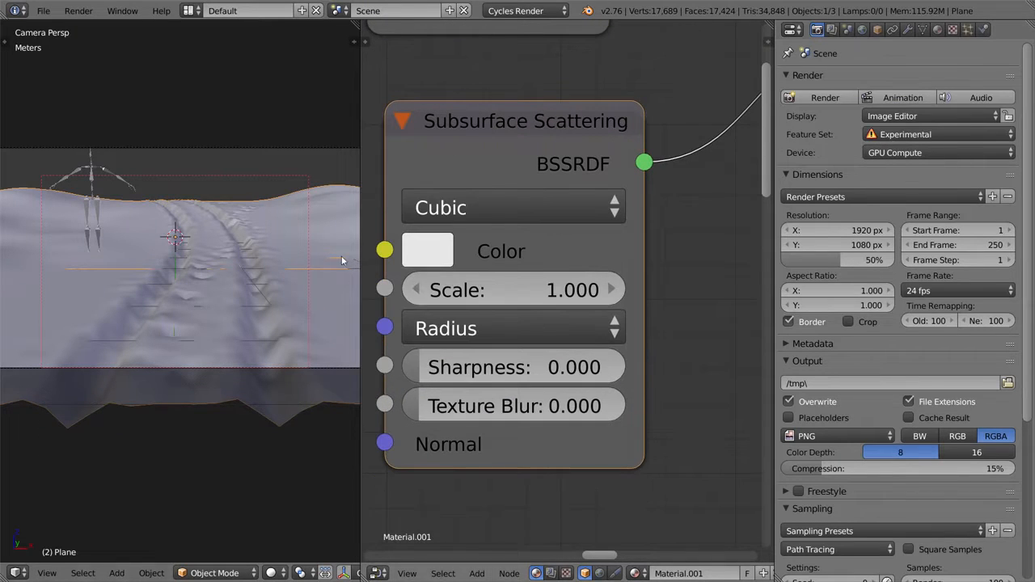
scroll(510, 276, "down", 2)
key("shift+z")
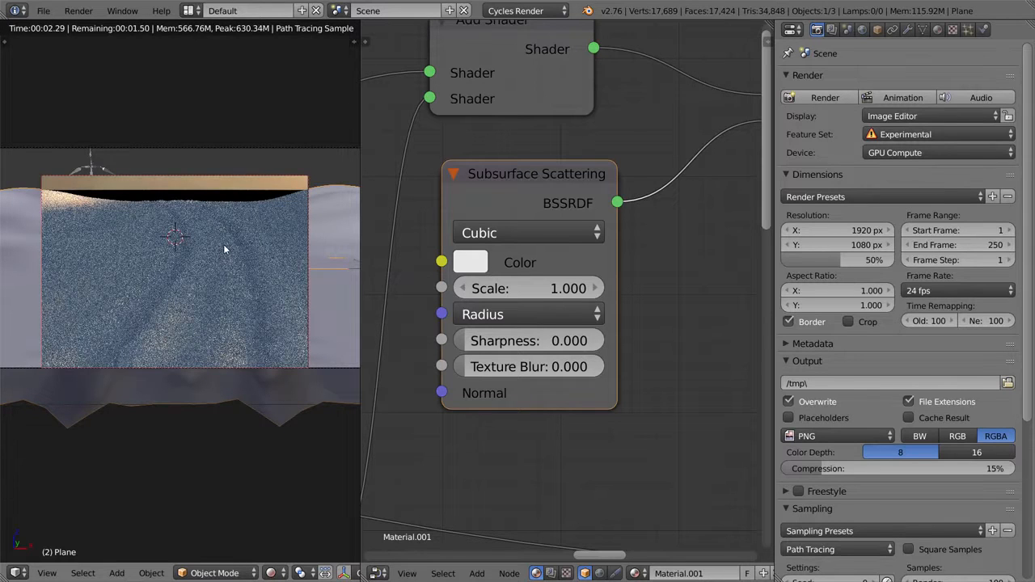
- Set the Subsurface Scattering node's Scale to 0.100 and check the tracks in the rendered preview
left_click(534, 288)
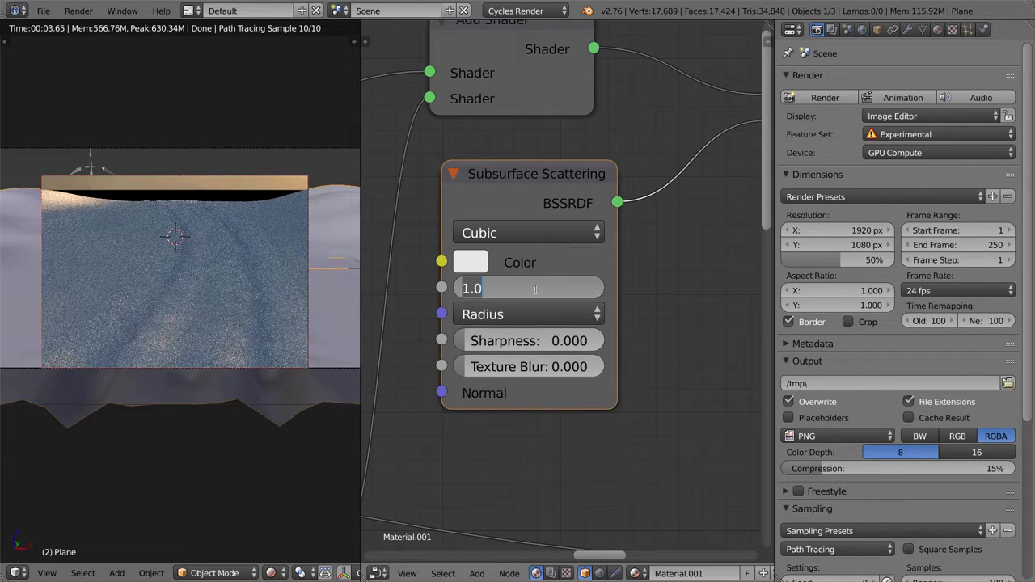
key("Return")
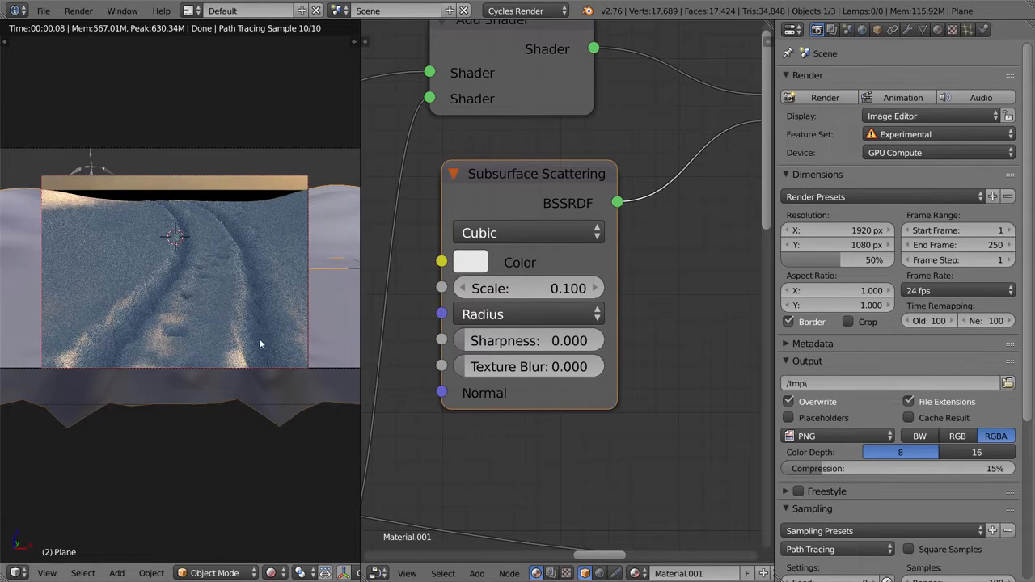
middle_click_drag(229, 351, 185, 331, "shift")
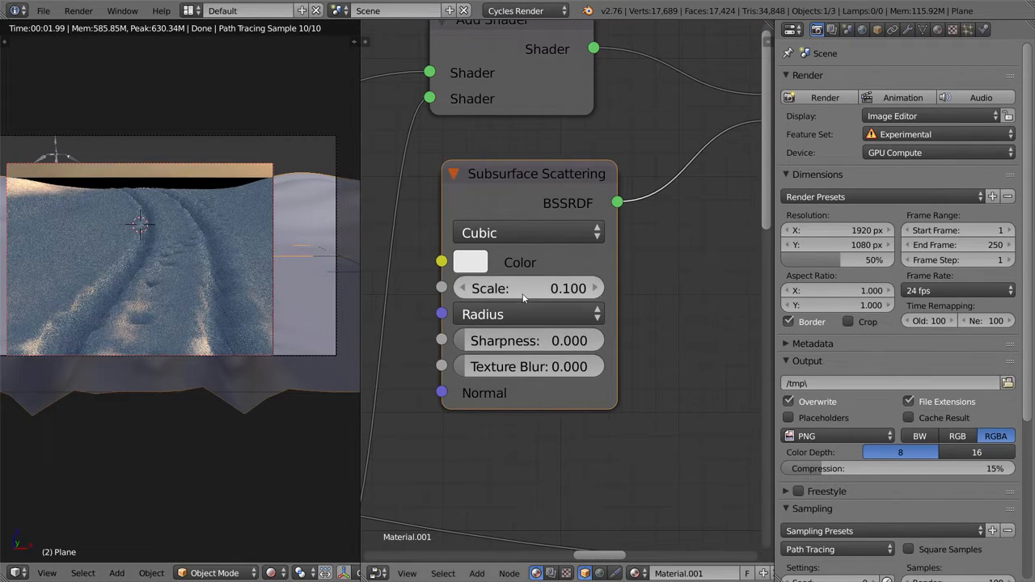
- Clear the render border and, after trying 0.000, set the Mix Shader's Fac to 0.200
scroll(240, 300, "down", 1)
middle_click_drag(633, 221, 485, 270)
left_click_drag(695, 119, 591, 119)
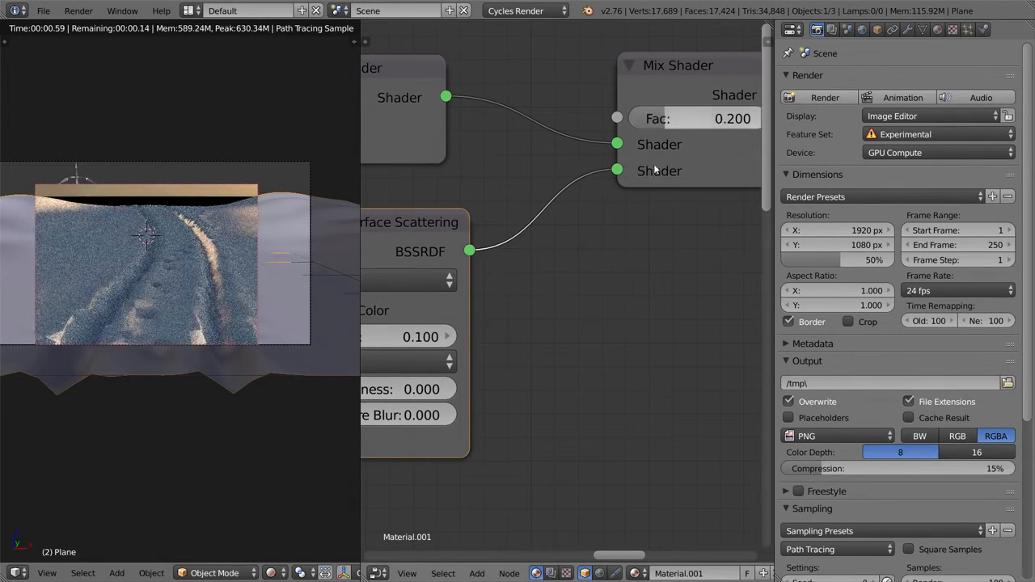
scroll(224, 281, "down", 1)
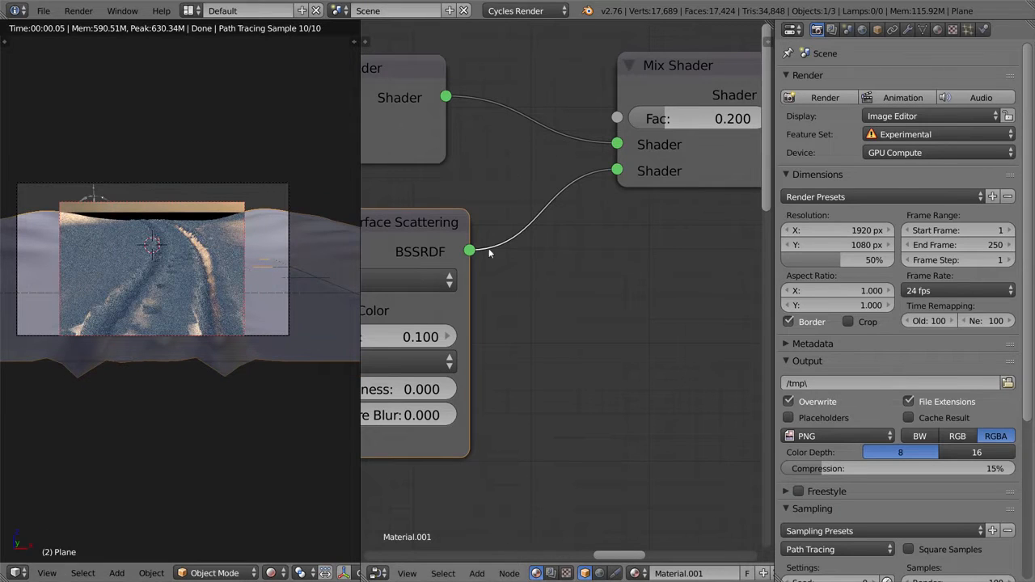
scroll(522, 234, "down", 1)
left_click_drag(689, 160, 630, 157)
key("ctrl+alt+b")
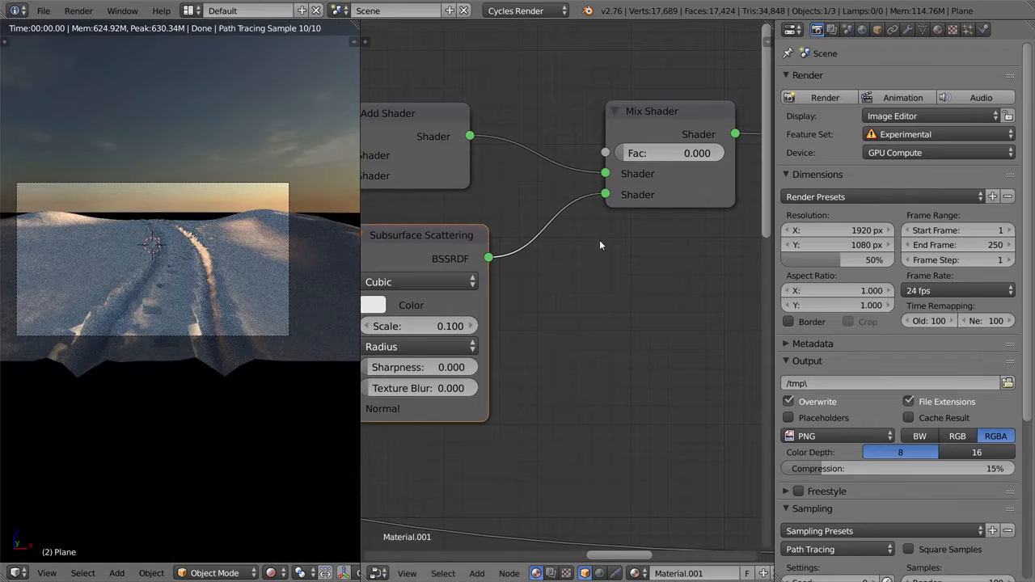
left_click_drag(625, 155, 624, 156)
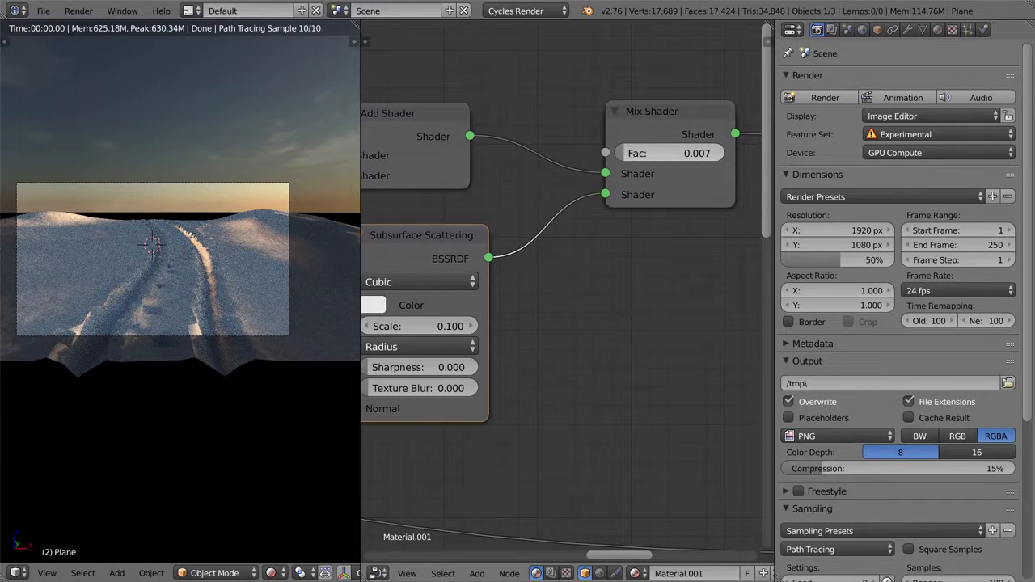
left_click(640, 156)
type(".2")
key("Return")
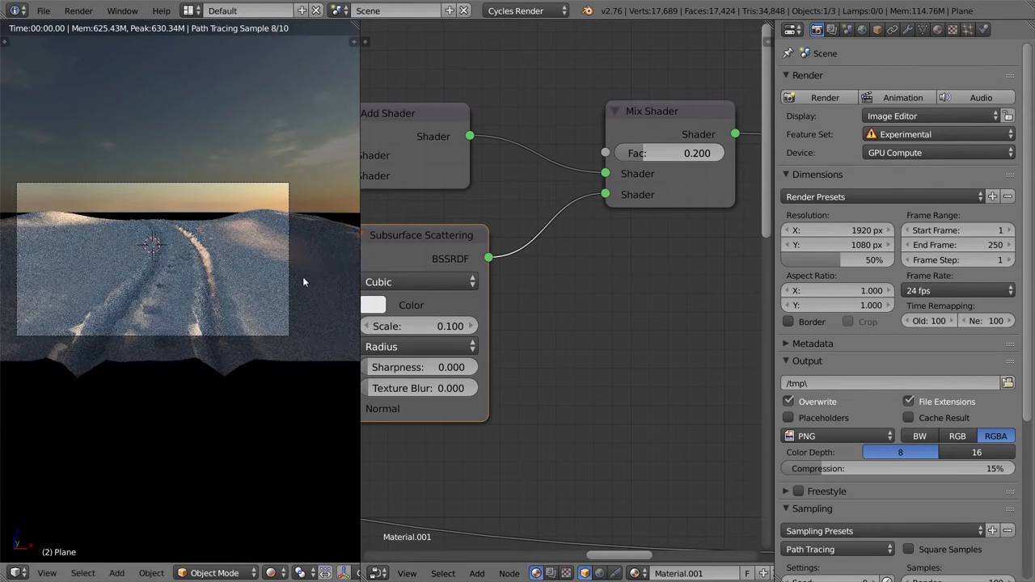
- In solid shading, select one outer side edge loop of the snow plane and extrude it straight down along Z
middle_click_drag(308, 257, 208, 264)
left_click(270, 572)
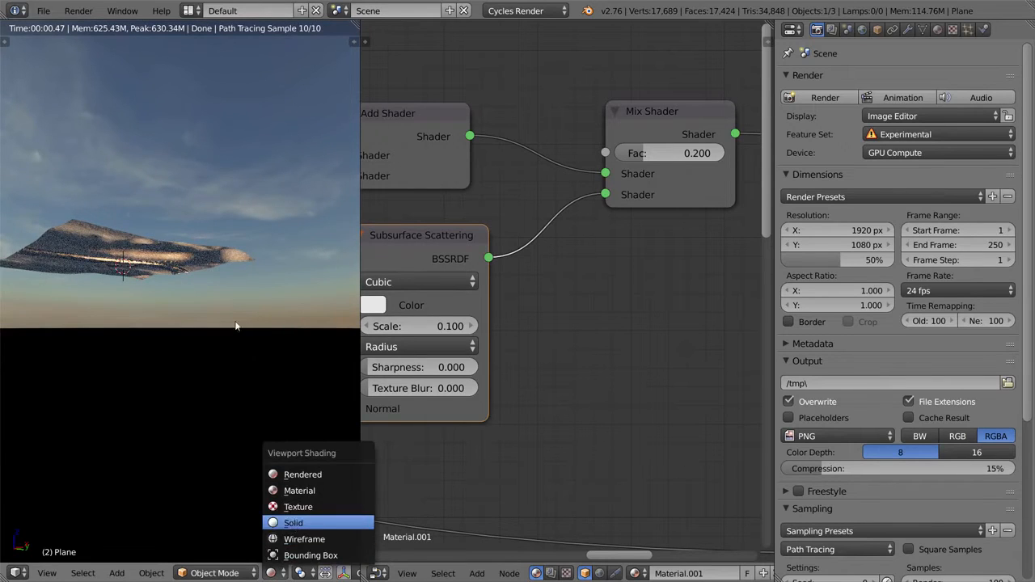
left_click(291, 522)
key("Tab")
key("a")
right_click(261, 303, "alt")
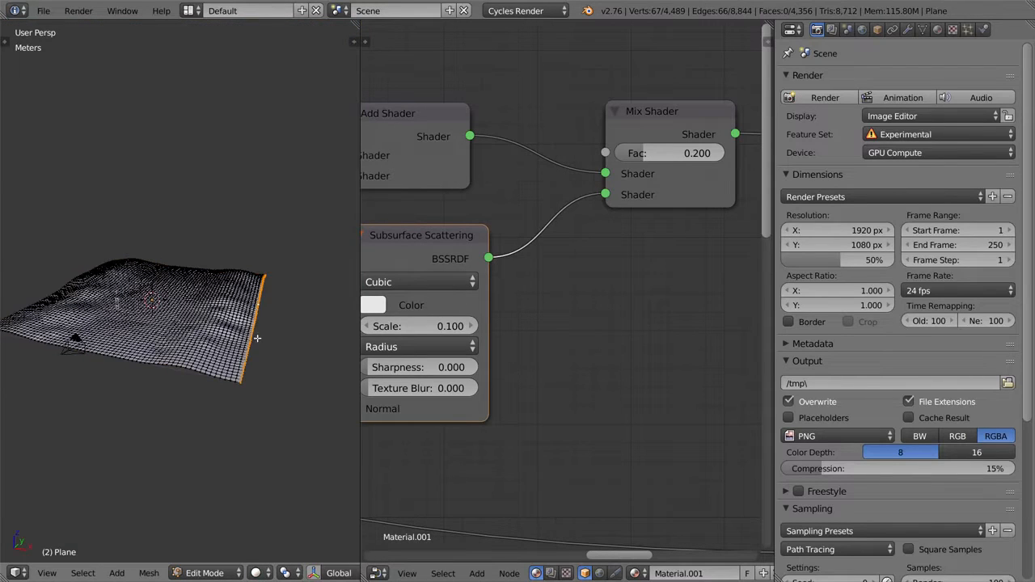
middle_click_drag(257, 339, 279, 294)
key("e")
key("z")
left_click(270, 382)
- Extrude the snow plane's opposite side edge loop down along Z and return to Object Mode
middle_click_drag(269, 377, 333, 364)
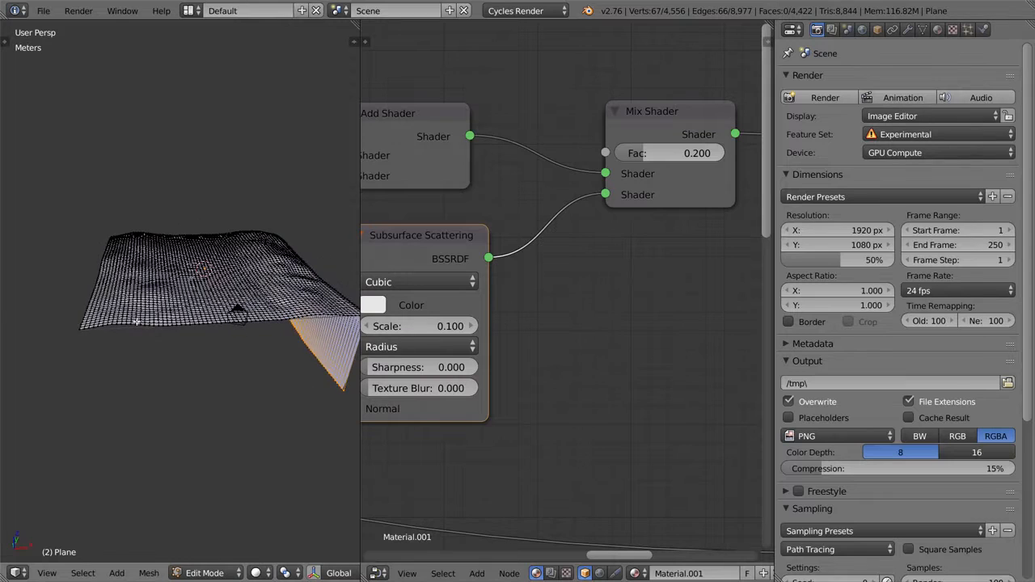
right_click(86, 303, "alt")
key("e")
key("z")
left_click(148, 365)
key("Tab")
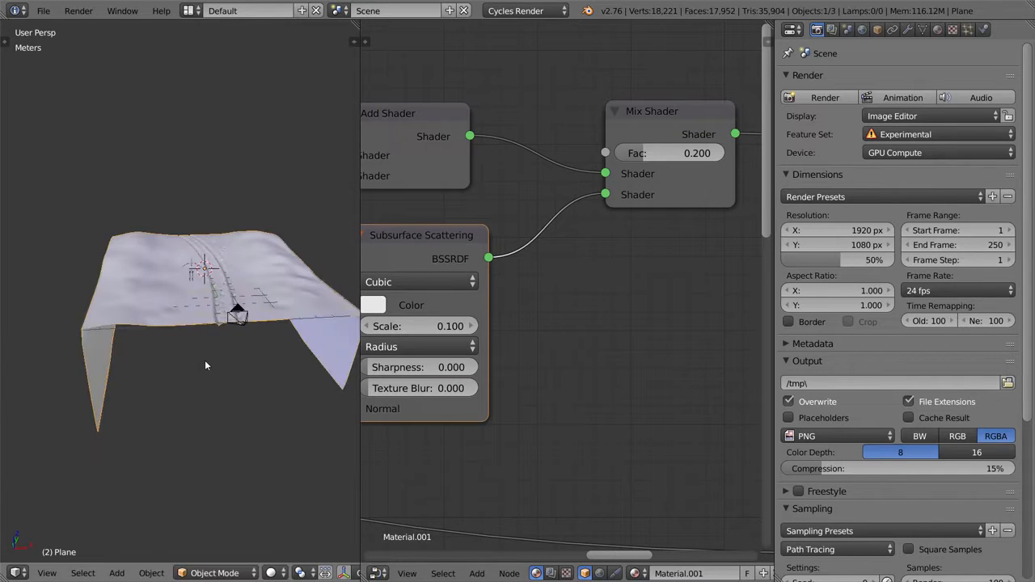
- Return to the camera view in rendered shading, bring up the World settings and expand the 3D view over the Node Editor
key("KP_0")
key("shift+z")
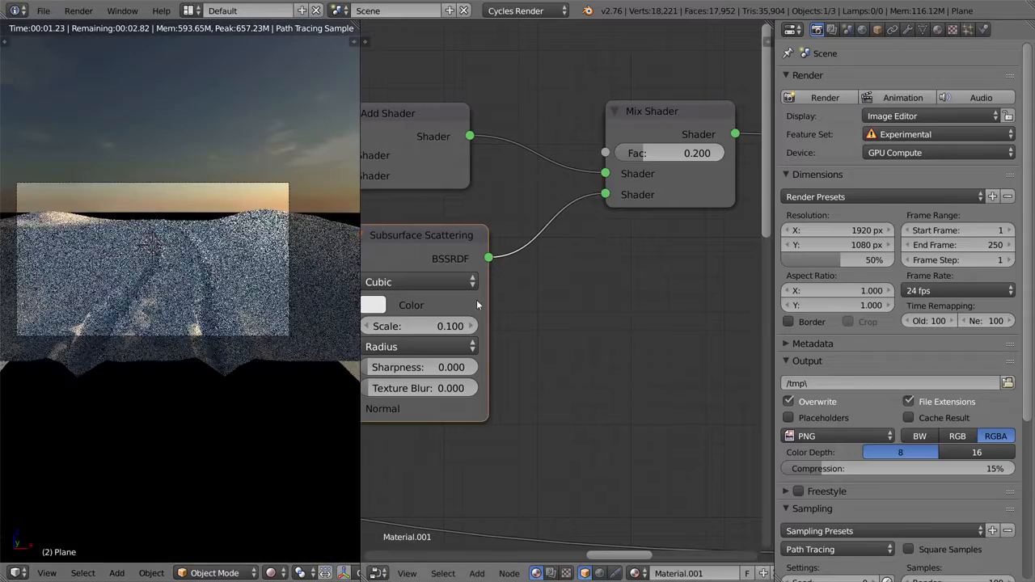
scroll(242, 295, "up", 2)
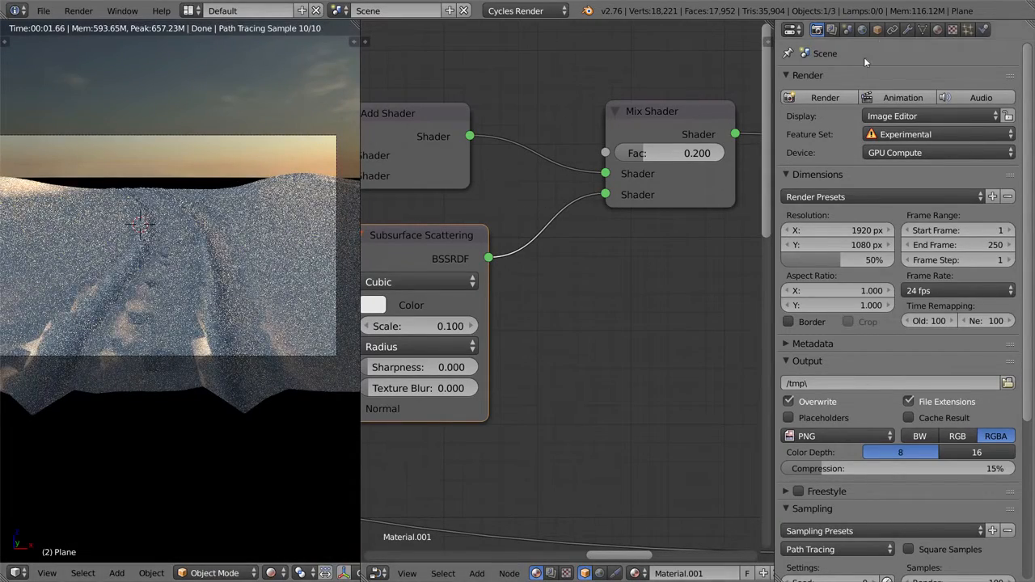
left_click(876, 30)
left_click(862, 30)
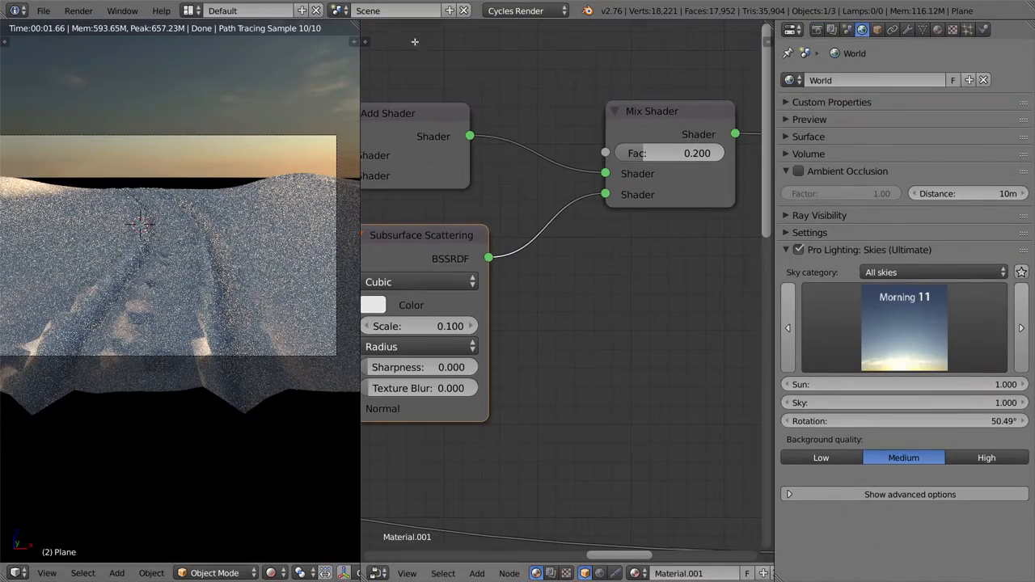
left_click_drag(392, 36, 404, 48)
- Try the Sunset 20 and Sunset 07 skies in the Pro Lighting: Skies settings
left_click(894, 327)
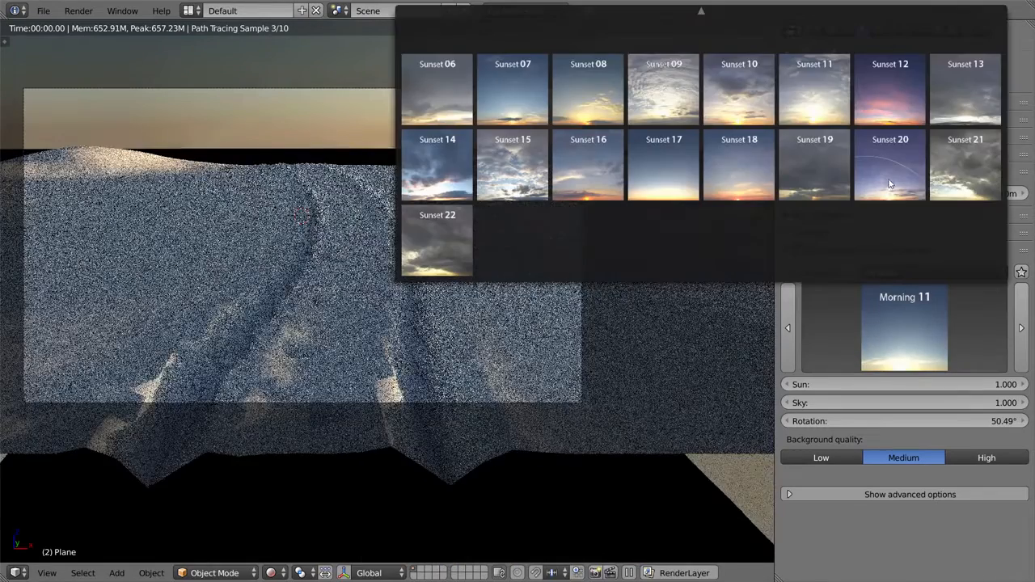
left_click(879, 171)
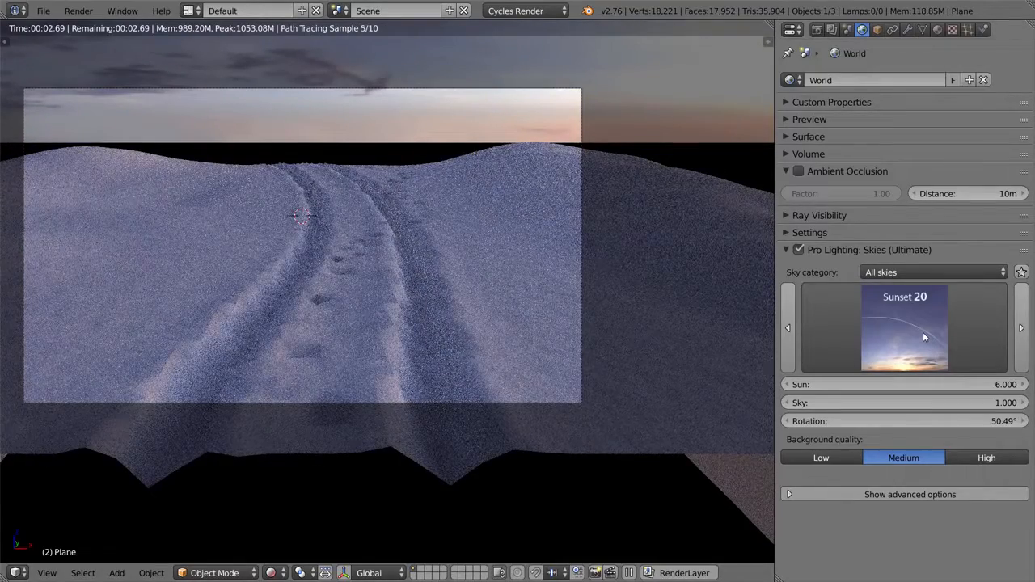
left_click(916, 330)
left_click(521, 91)
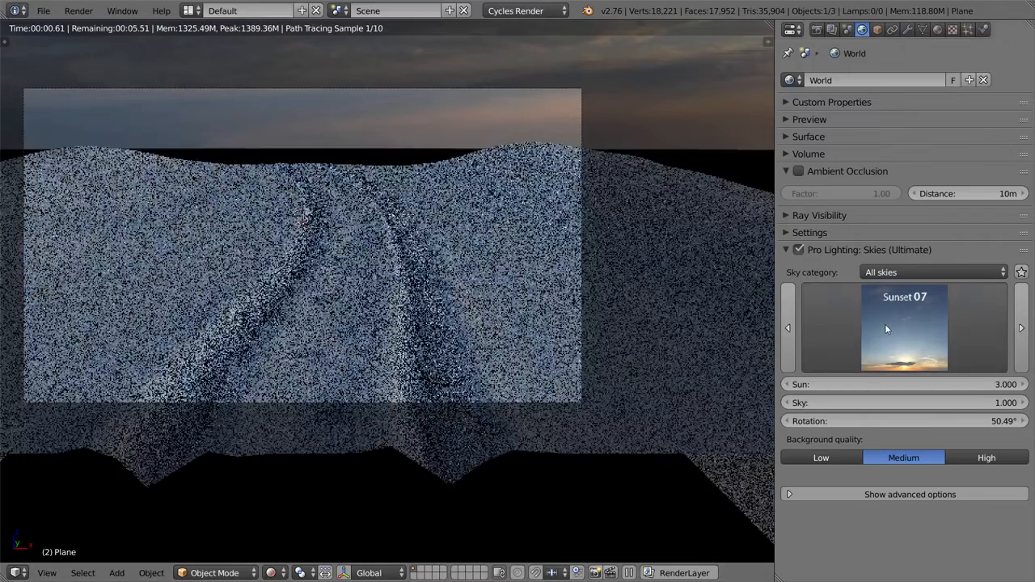
- Set the Pro Lighting sky to Morning 12
left_click(884, 325)
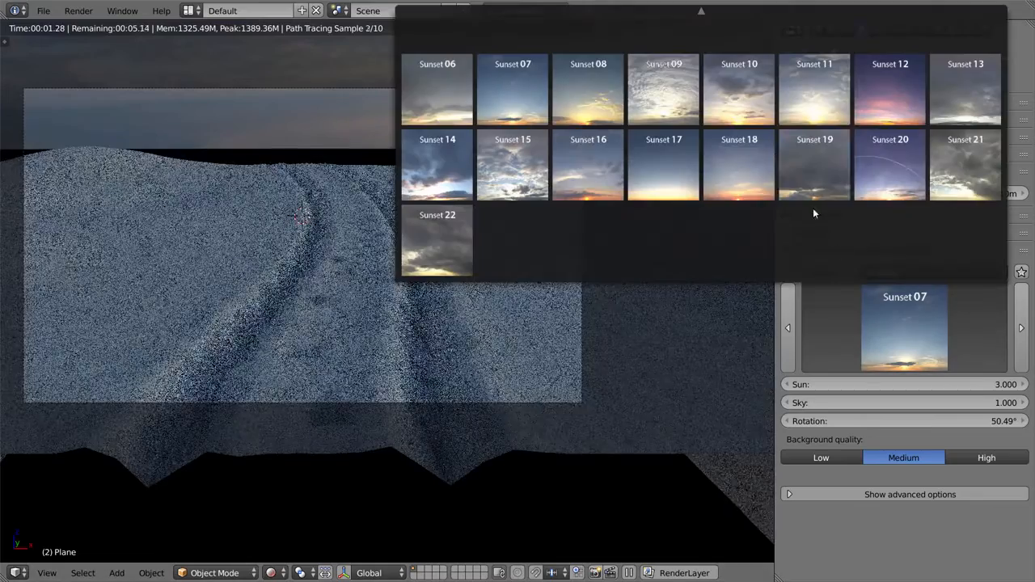
mouse_move(702, 10)
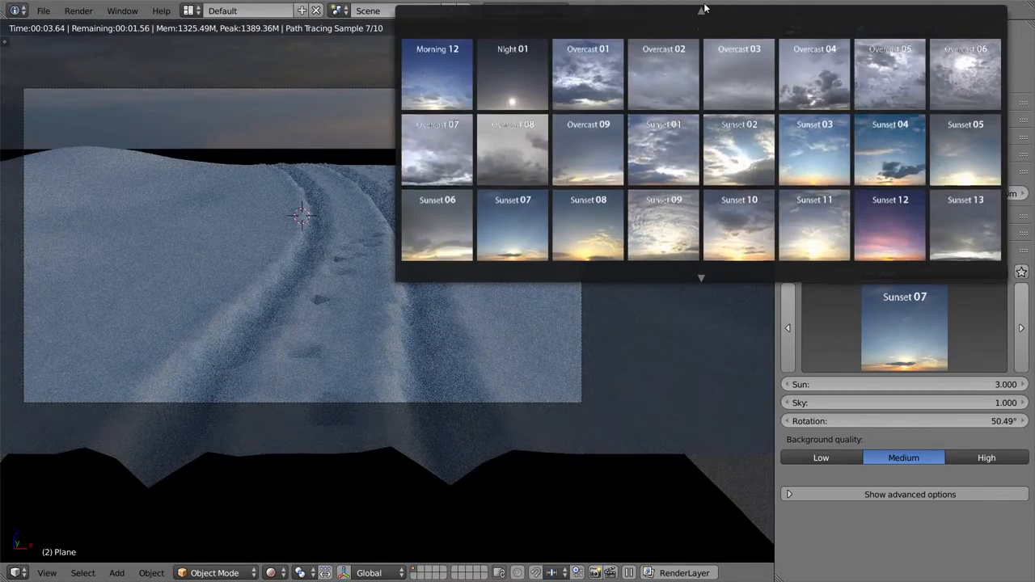
left_click(438, 157)
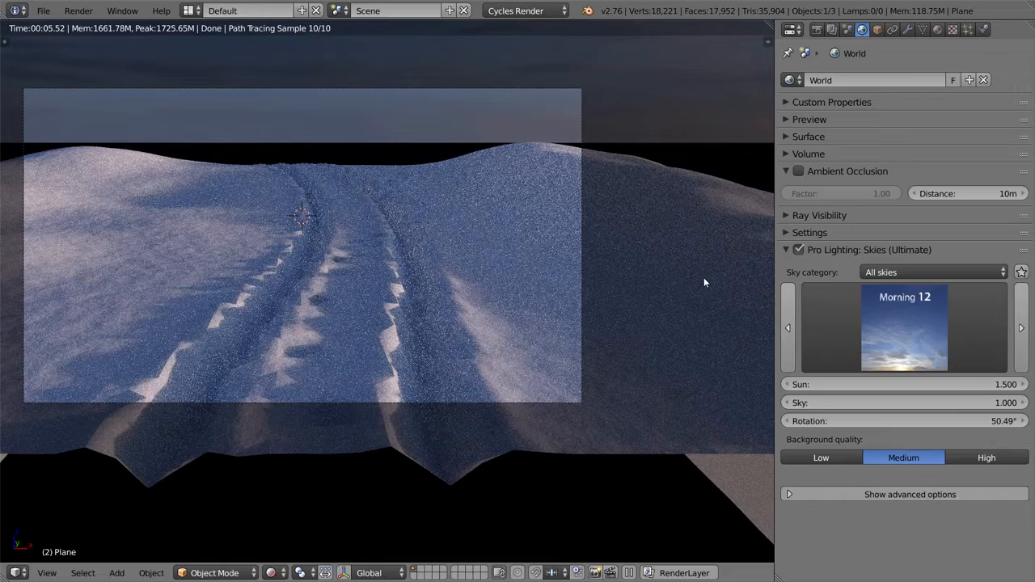
- Split the 3D view and lower the far slope beside the tracks about 55 cm along Z with proportional editing
left_click_drag(767, 25, 428, 120)
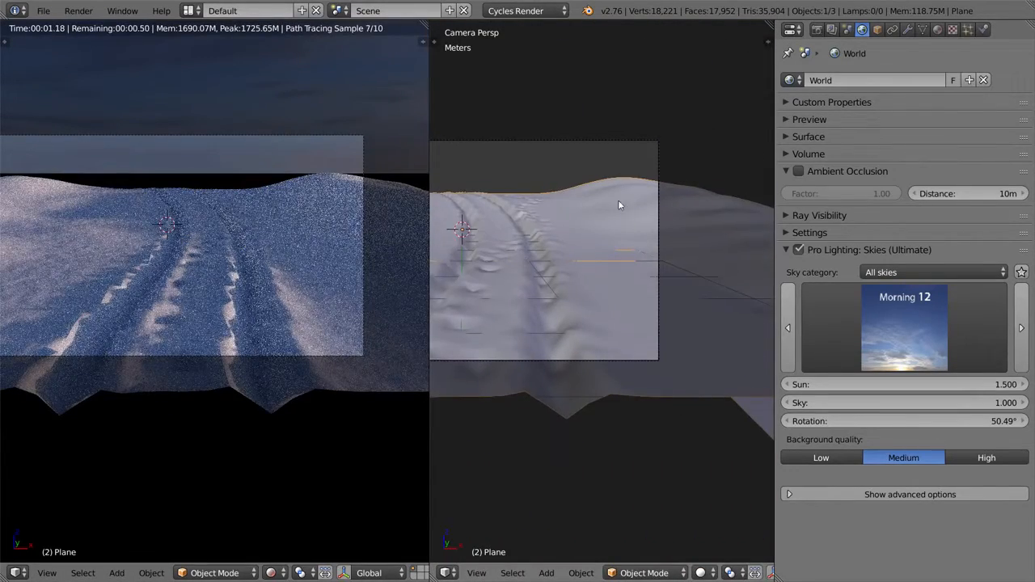
key("Tab")
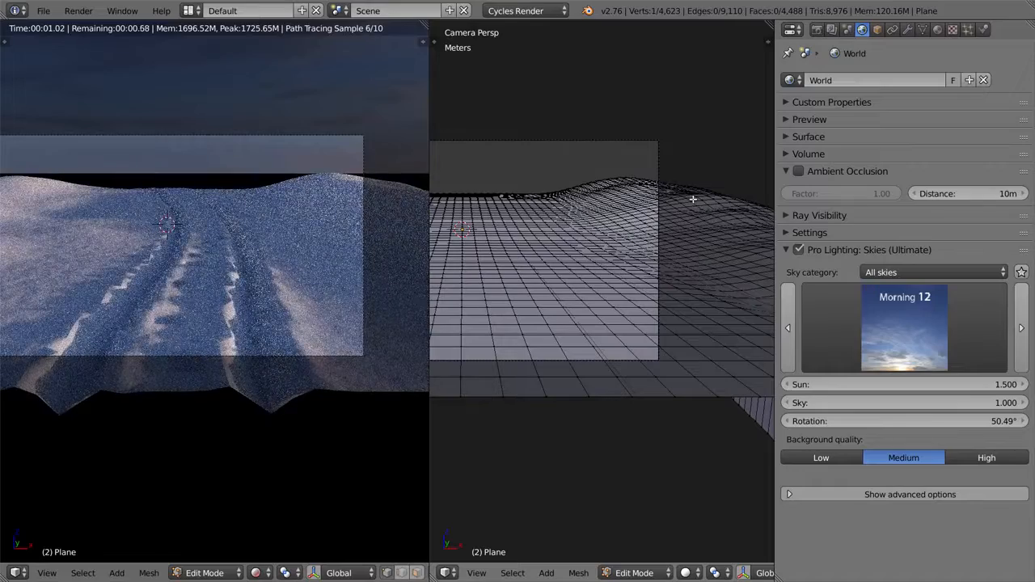
right_click(693, 201)
key("g")
key("z")
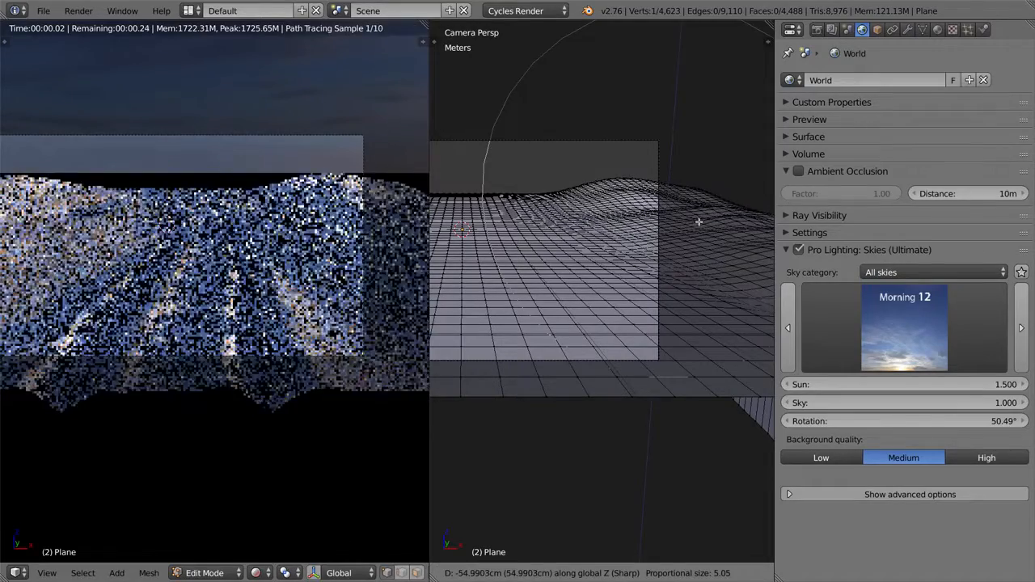
scroll(698, 221, "up", 1)
left_click(699, 221)
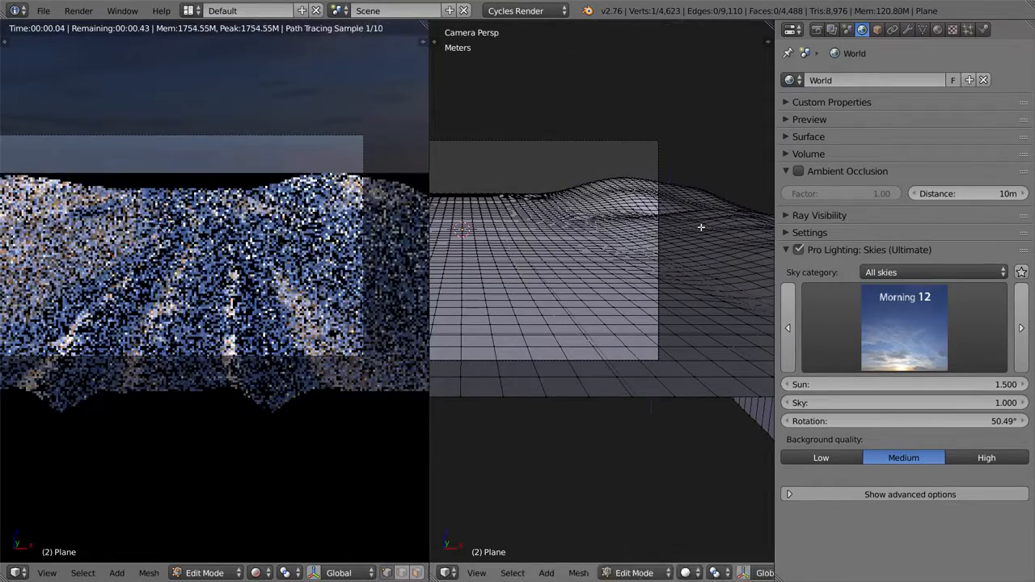
key("Tab")
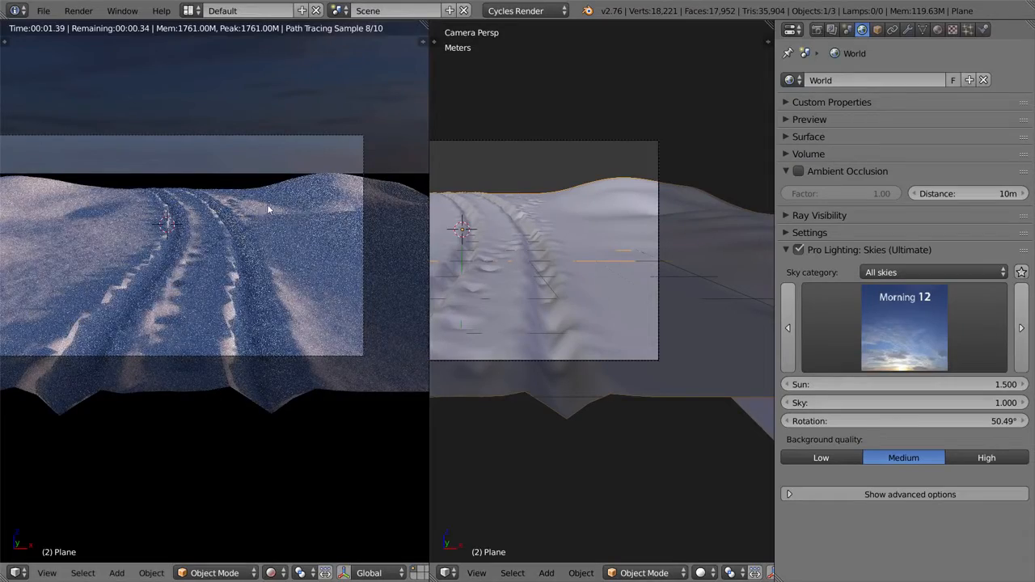
- Merge the two 3D views into one and compare the rendered preview with the SSS_with.png image in Photos
middle_click_drag(228, 223, 263, 228, "shift")
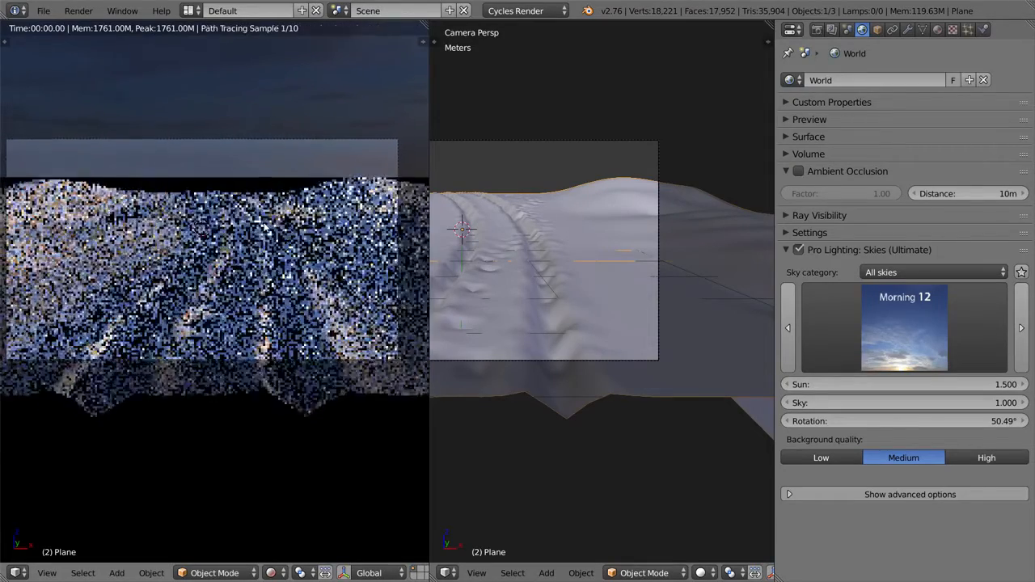
left_click_drag(433, 30, 517, 89)
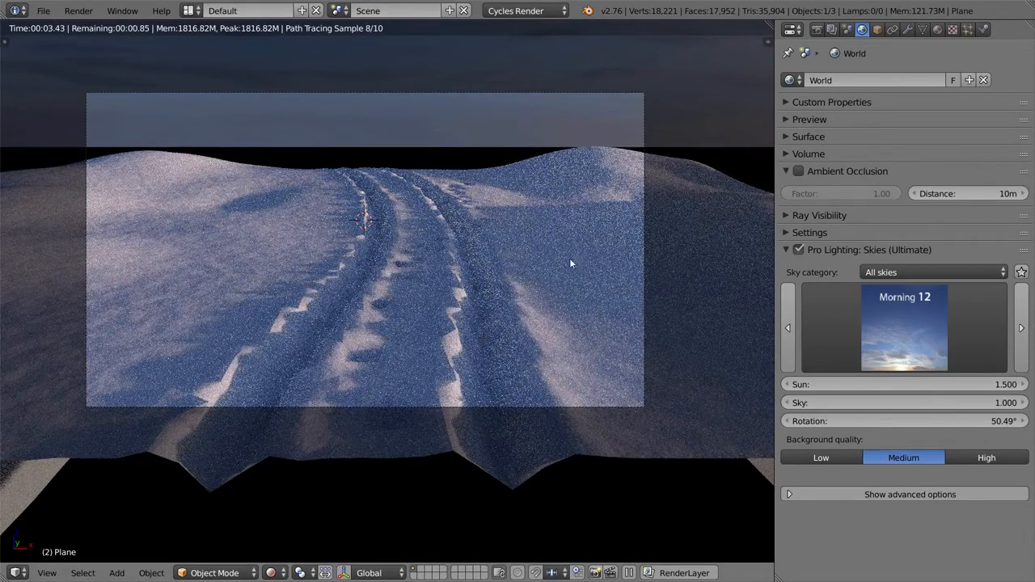
key("alt+Tab")
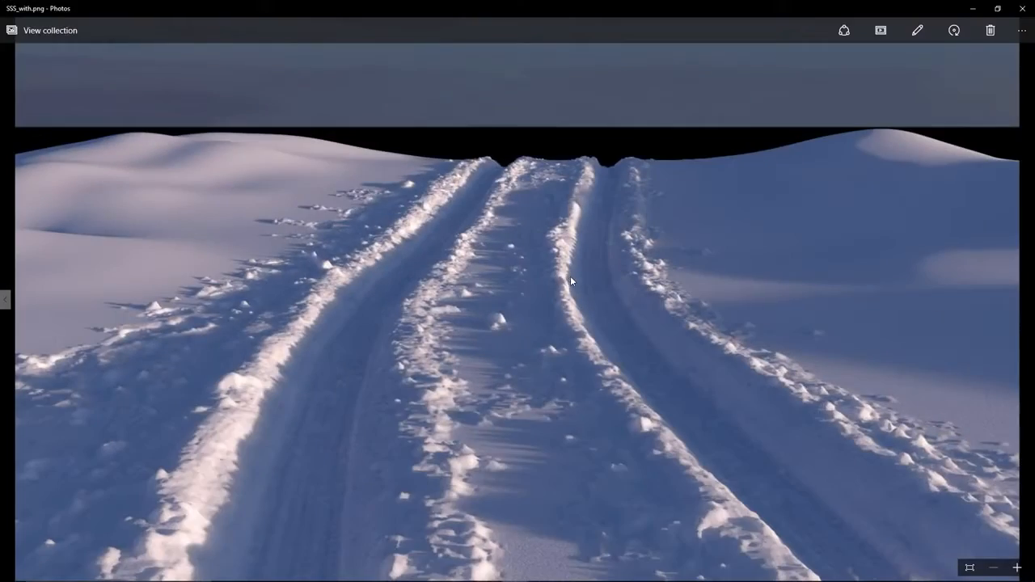
key("alt+Tab")
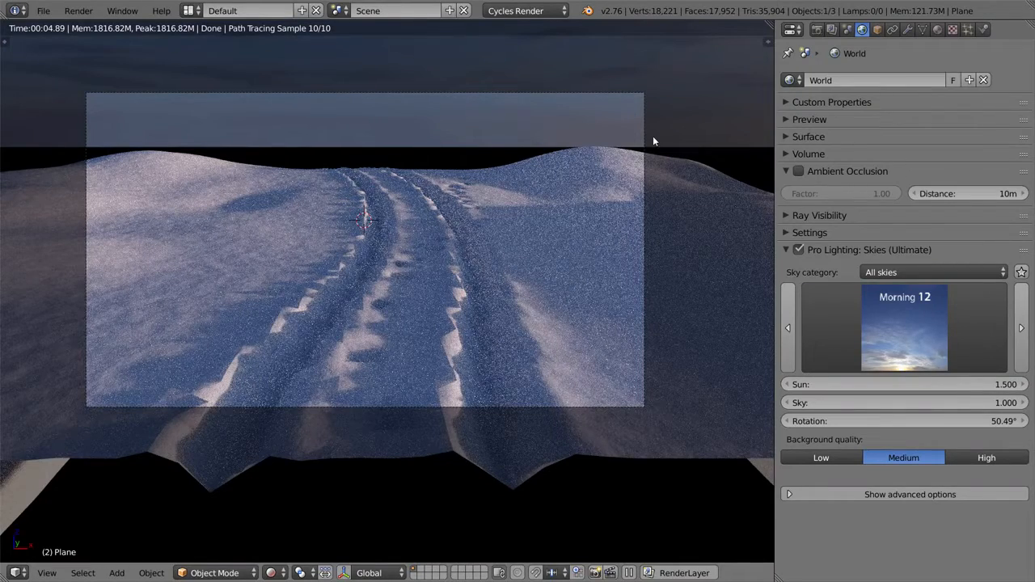
- Return the viewport to solid shading and save the scene over tutorial2.blend
key("shift+z")
key("ctrl+s")
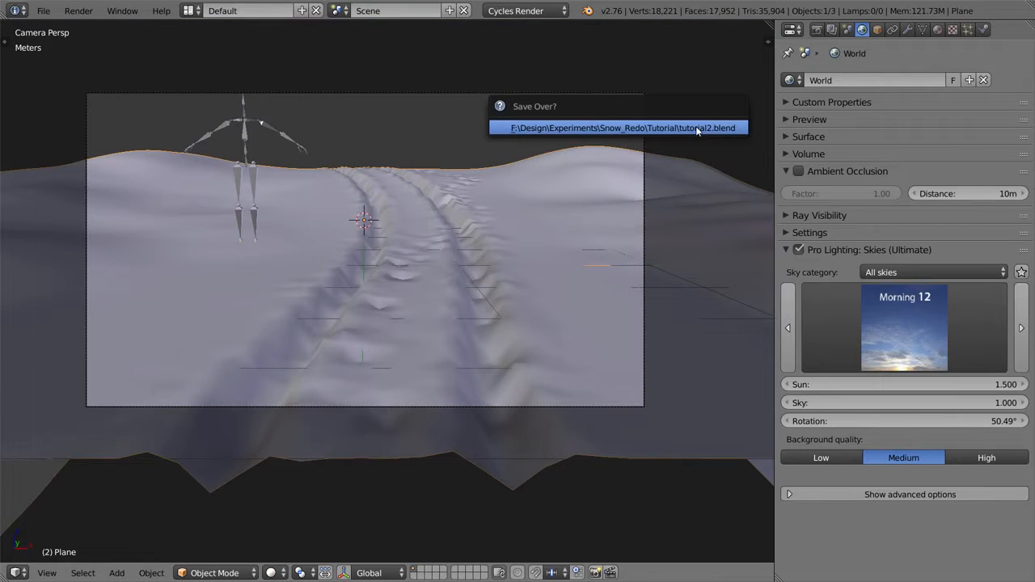
key("Return")
- Try to render the scene with GPU Compute
left_click(816, 29)
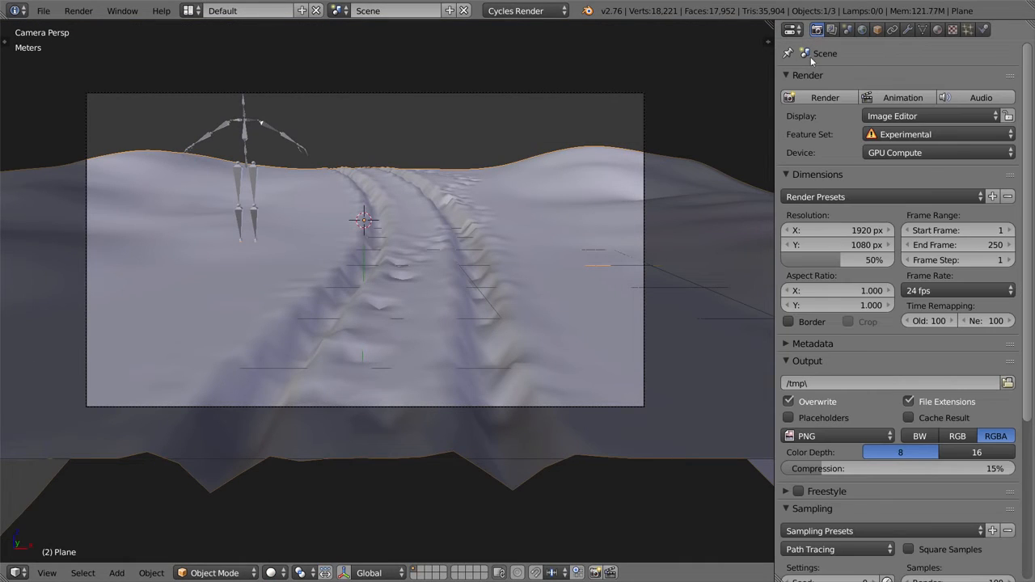
left_click(825, 97)
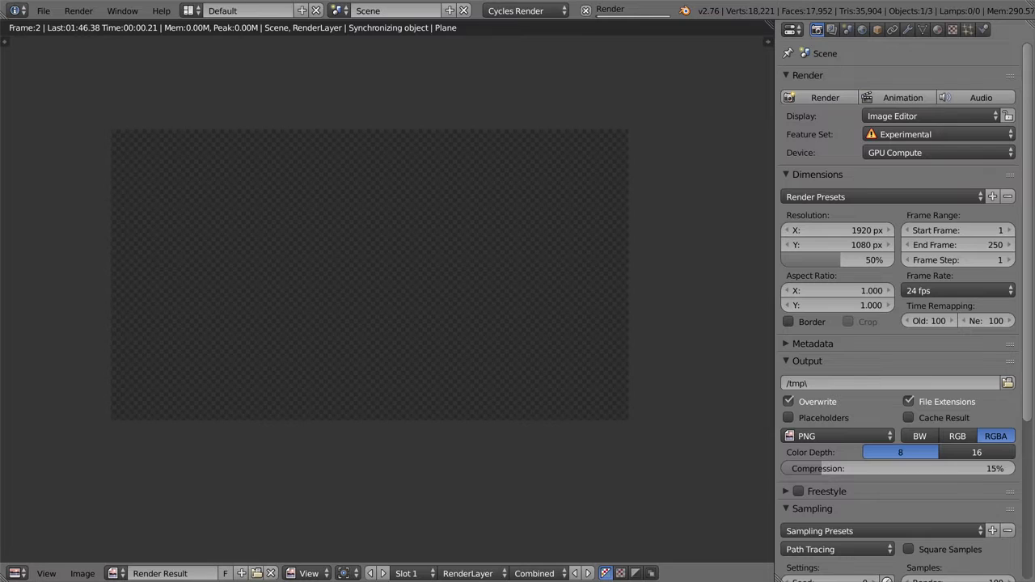
key("Escape")
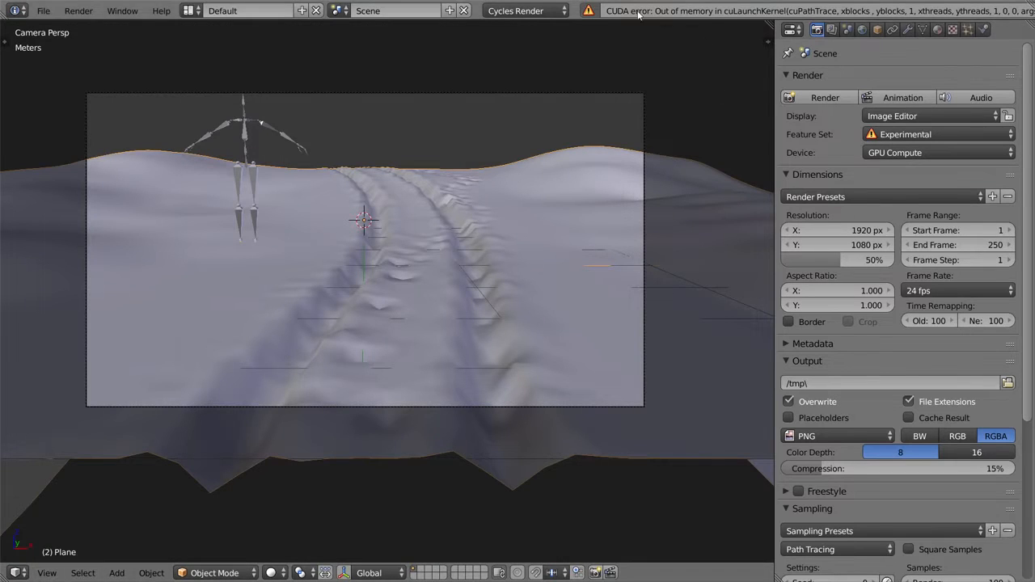
- Set the render Device to CPU and adjust the Performance settings
left_click(905, 152)
left_click(888, 136)
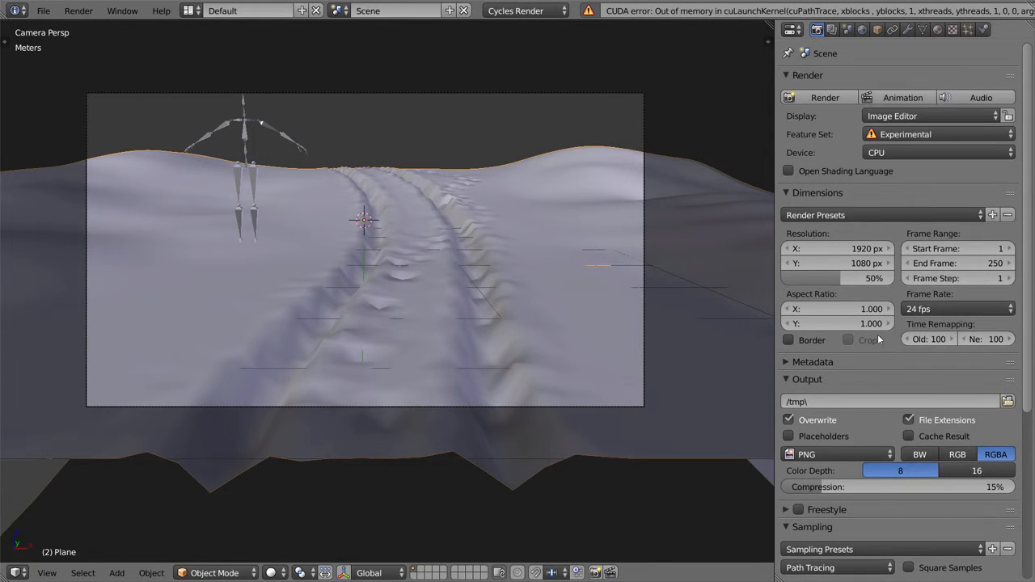
scroll(837, 431, "down", 7)
left_click(806, 539)
scroll(833, 517, "down", 4)
left_click(854, 506)
key("Return")
- Render the snow scene from the camera and view the render result
scroll(856, 499, "up", 12)
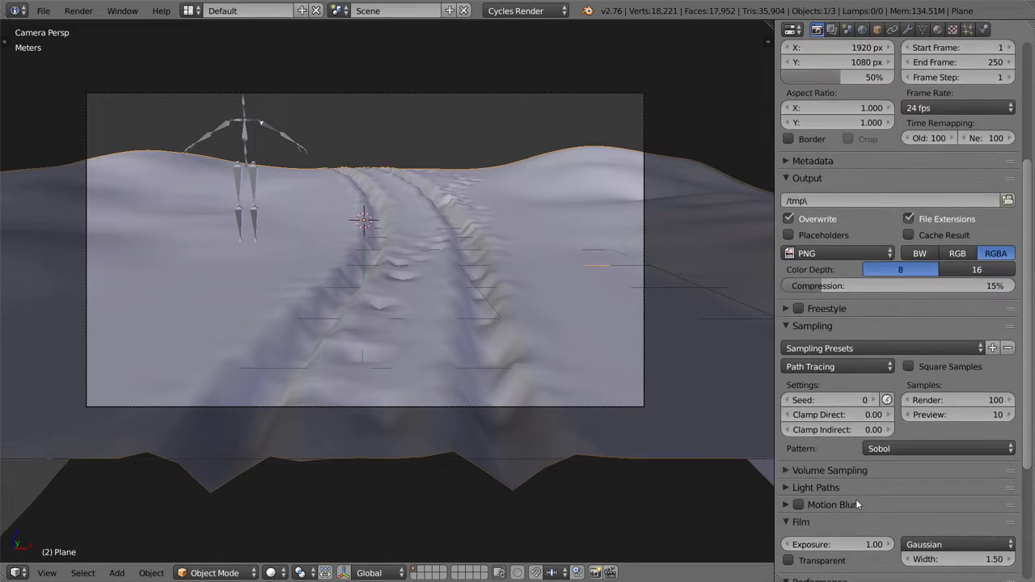
left_click(825, 97)
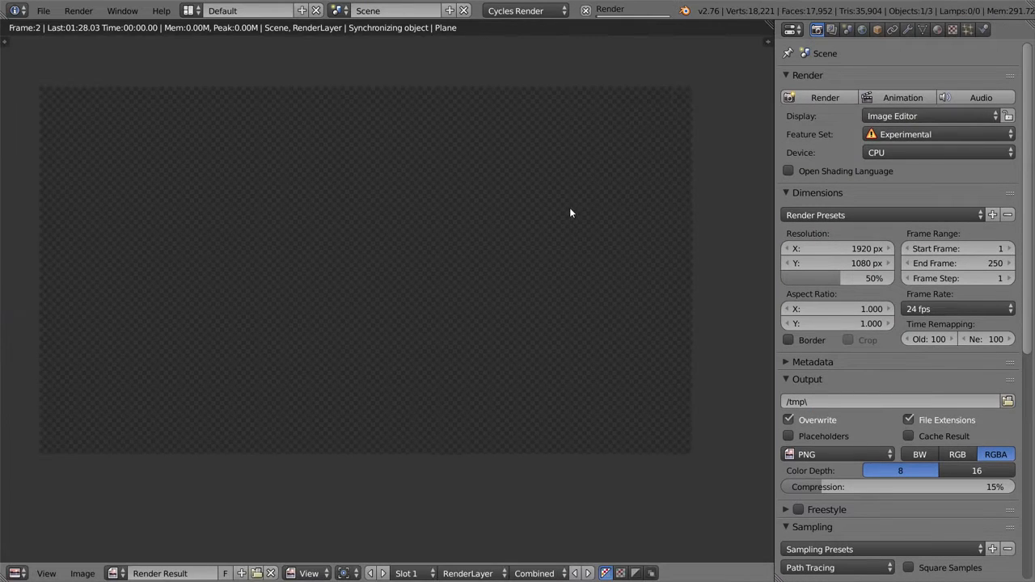
middle_click_drag(548, 206, 542, 218)
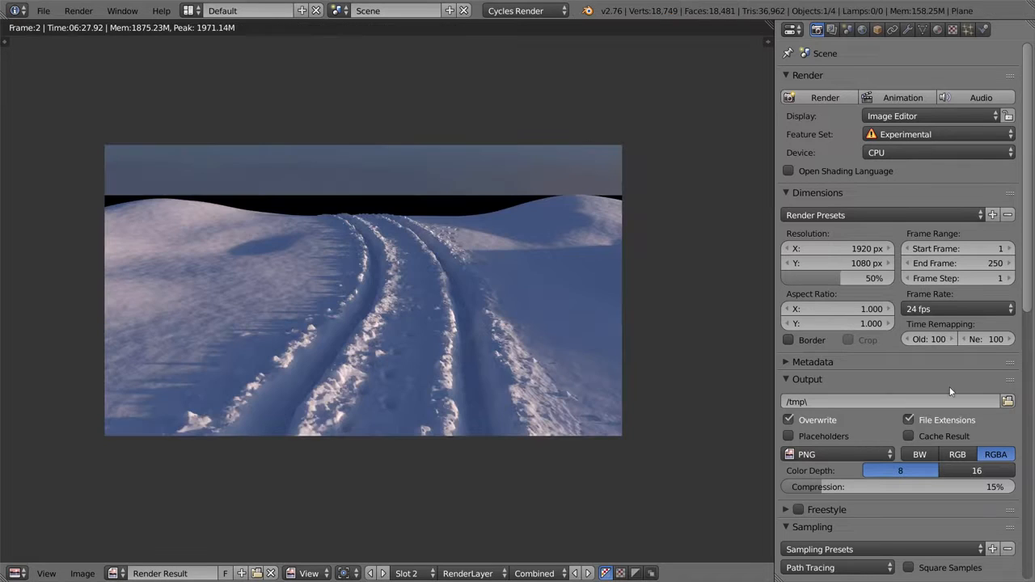
- Examine the rendered snow tracks, footprints and clumps up close, including the whole frame, and close the render result
scroll(537, 354, "up", 3)
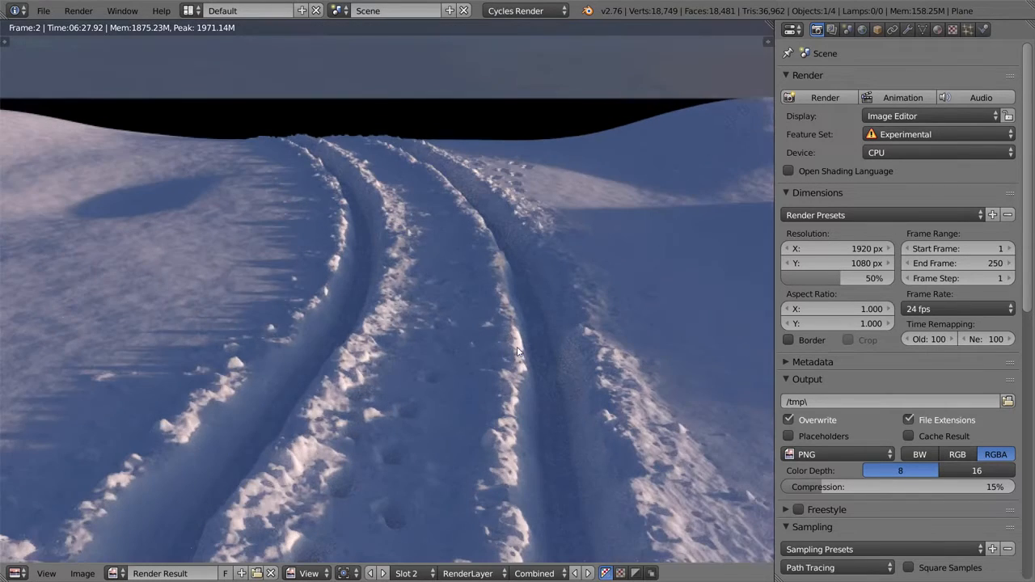
middle_click_drag(489, 358, 445, 228)
scroll(378, 265, "up", 1)
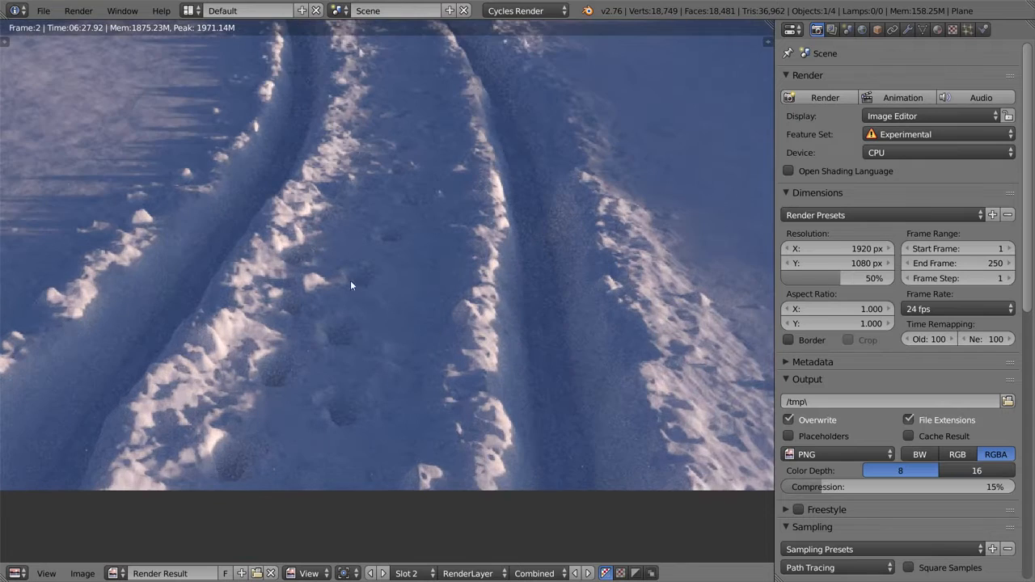
scroll(378, 265, "up", 1)
middle_click_drag(378, 265, 468, 368)
scroll(594, 451, "down", 1)
middle_click_drag(594, 451, 527, 342)
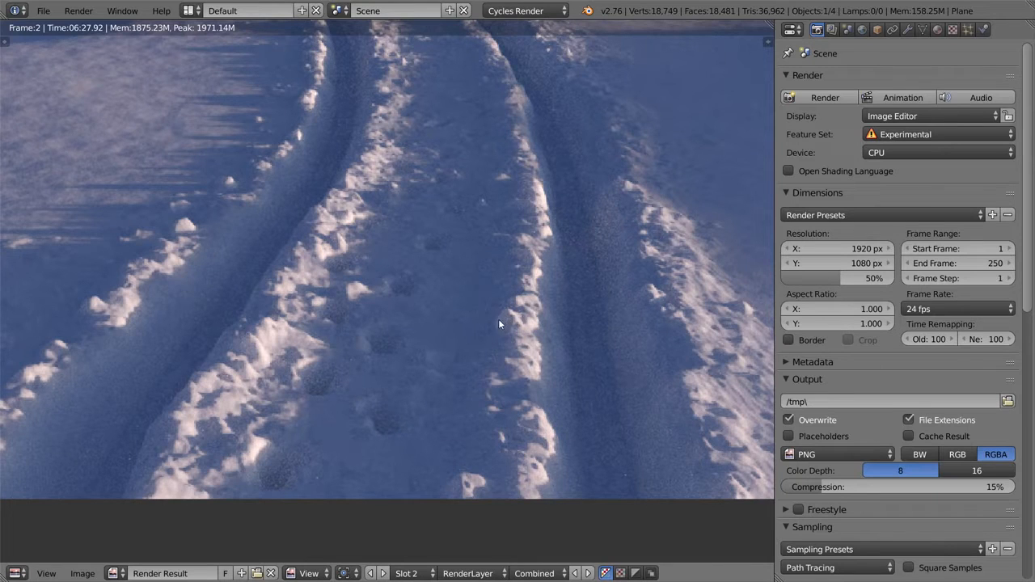
scroll(499, 323, "up", 2)
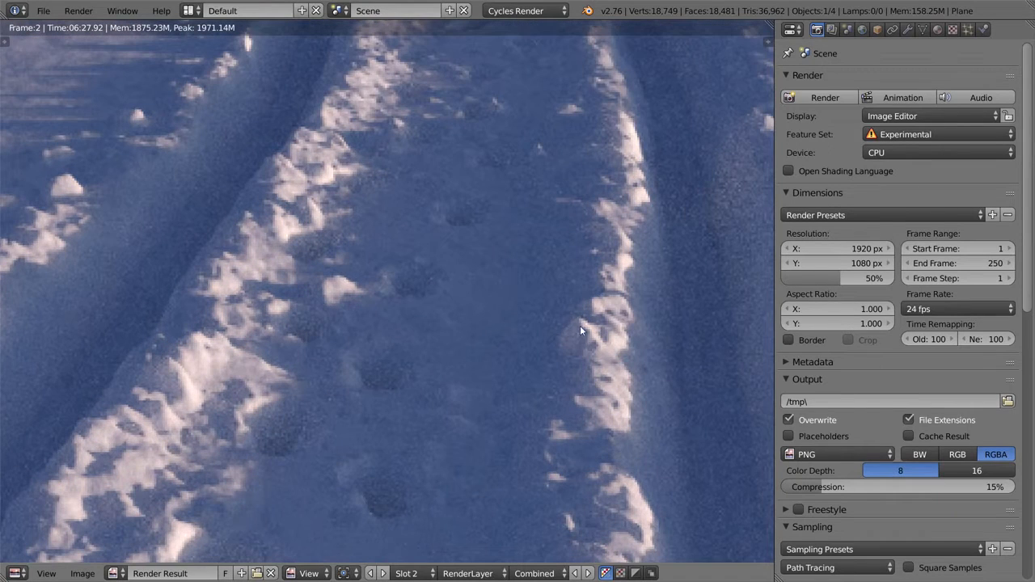
left_click_drag(554, 301, 544, 322)
scroll(499, 267, "down", 5)
middle_click_drag(429, 299, 464, 341)
scroll(459, 339, "up", 4)
scroll(450, 300, "down", 4)
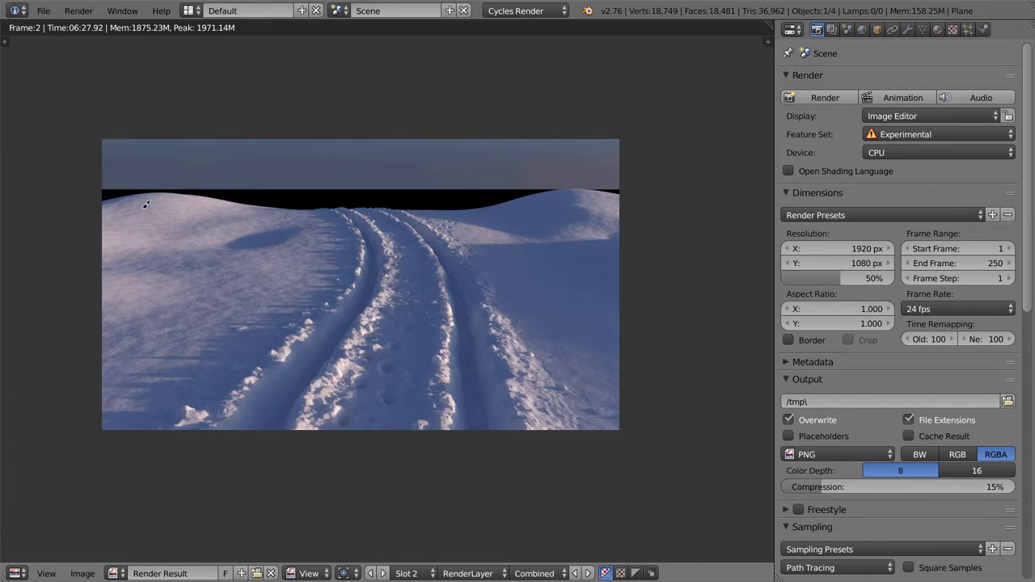
key("Escape")
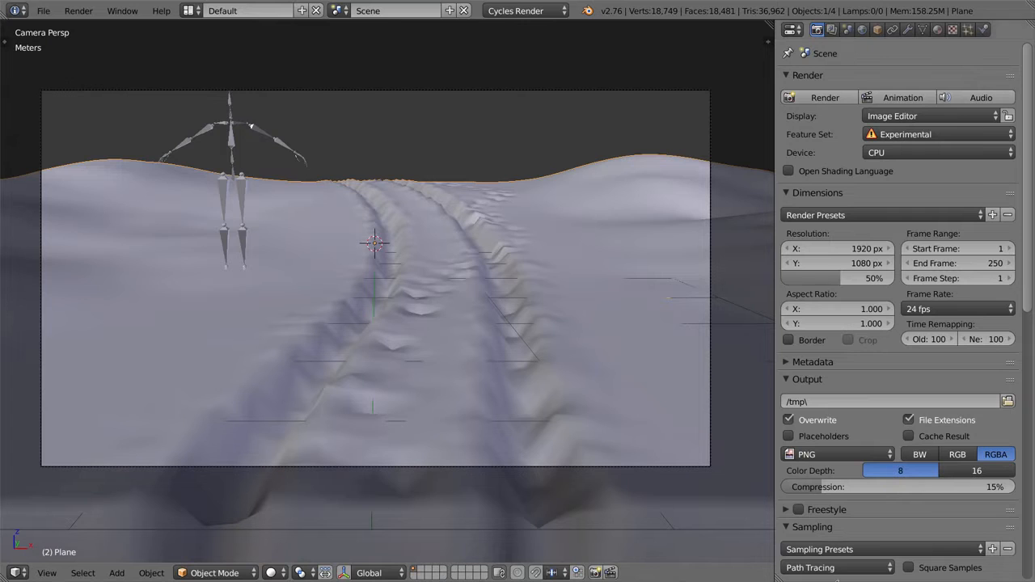
- Leave Blender's fullscreen mode and disable the f.lux screen tint until sunrise
key("alt+F11")
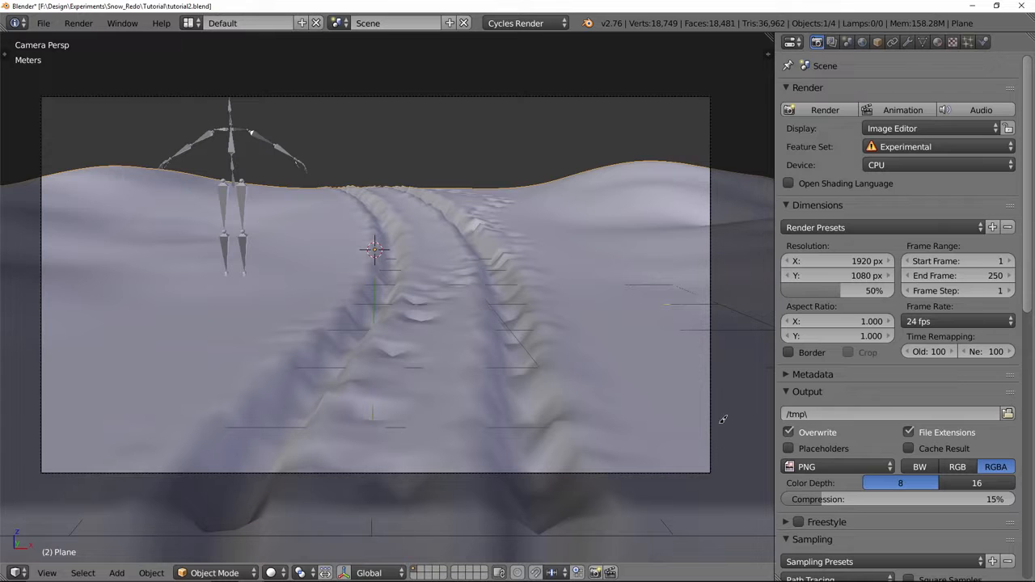
left_click(898, 572)
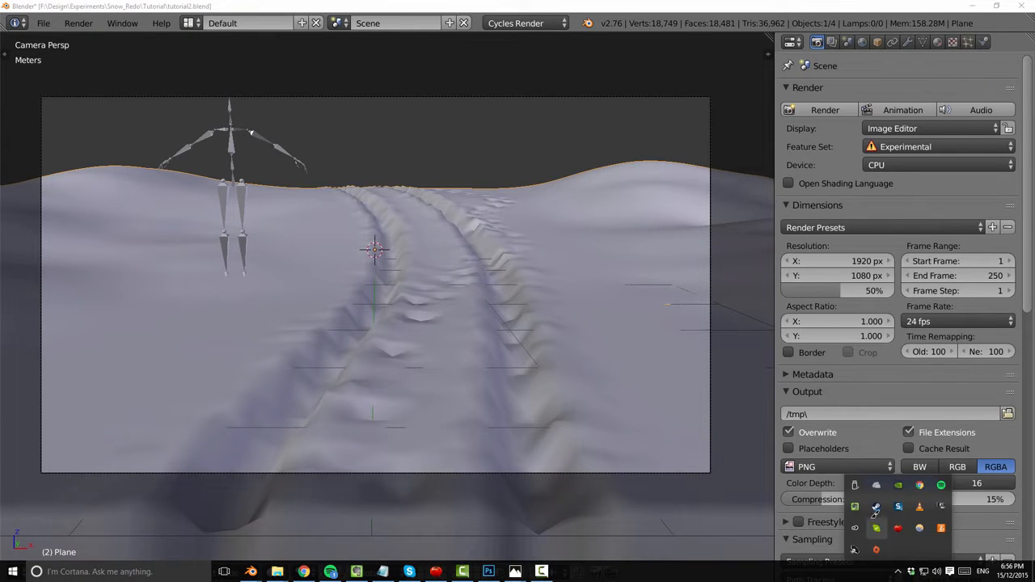
left_click_drag(875, 509, 924, 494)
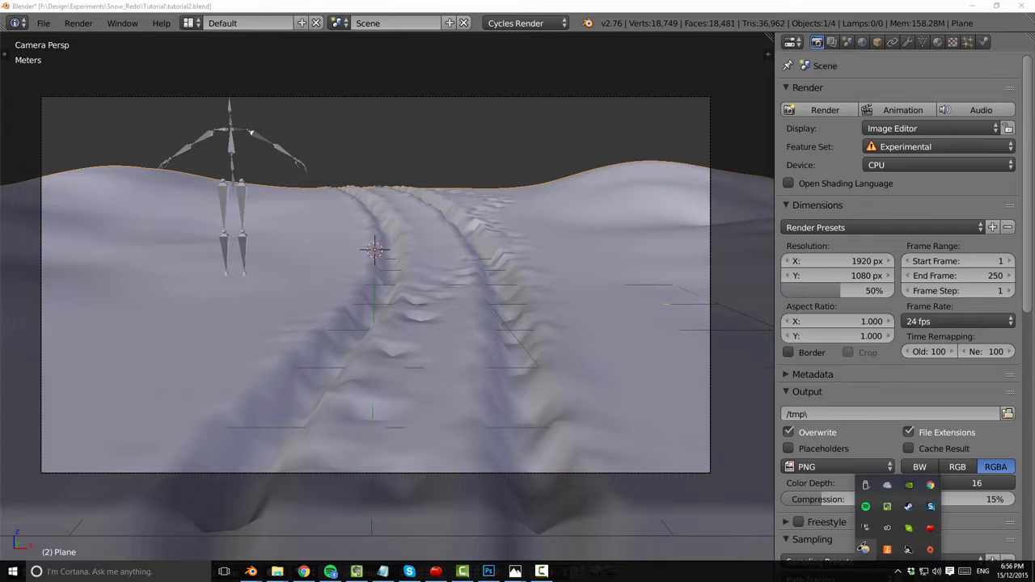
right_click(864, 548)
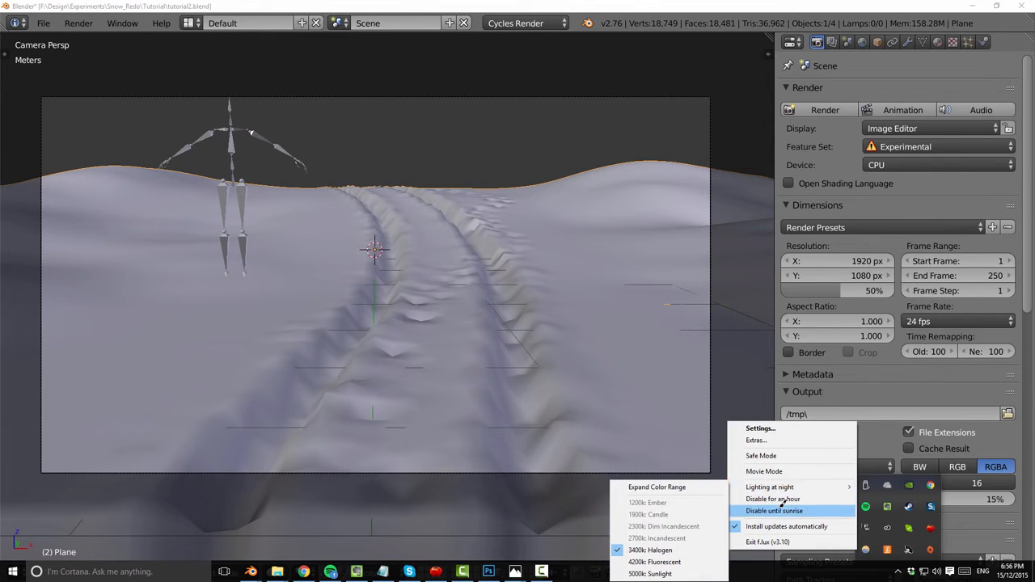
left_click(777, 509)
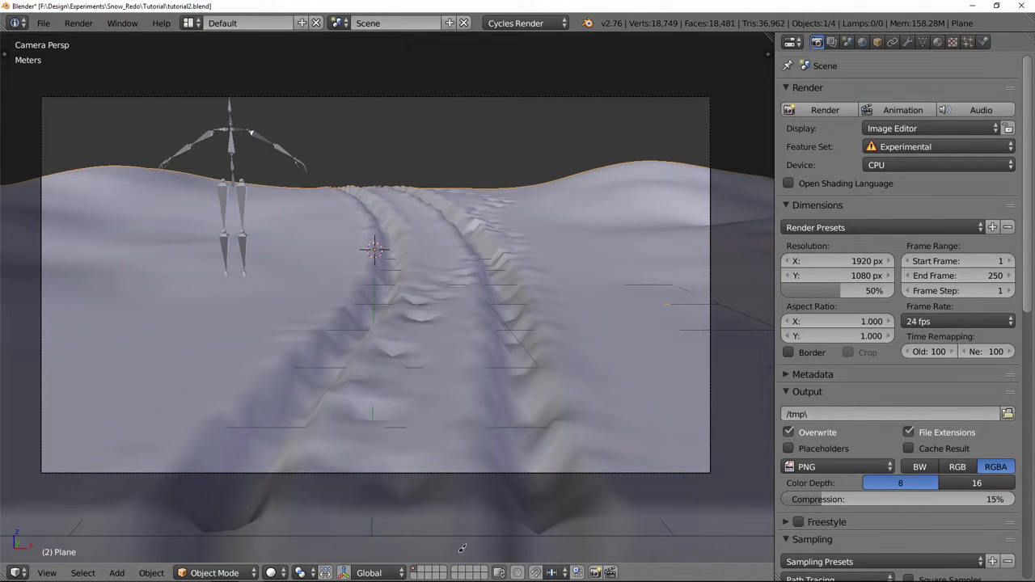
- Search the add-ons in the User Preferences for "import" to check Import Images as Planes, and close the preferences
left_click(43, 22)
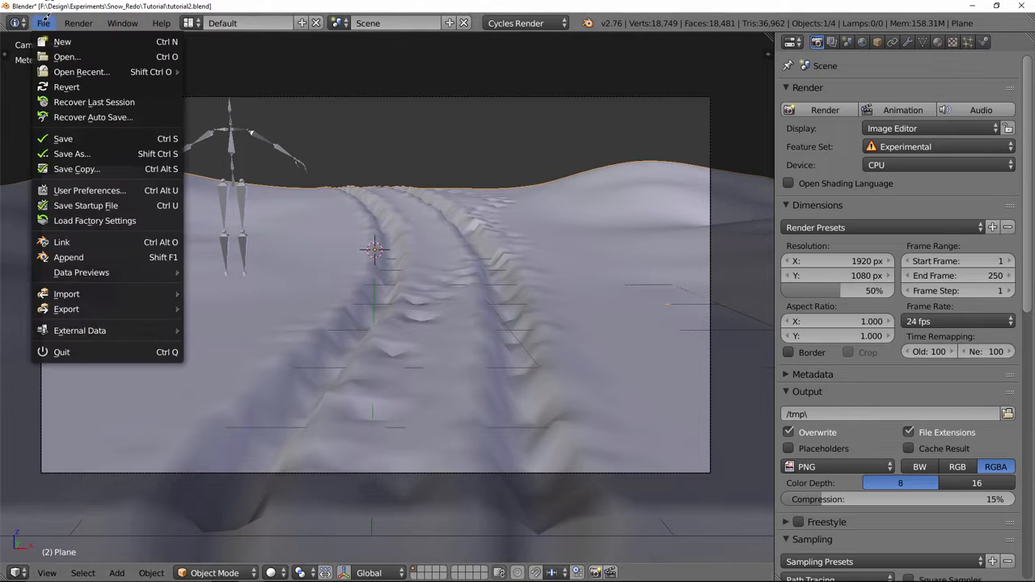
left_click(81, 190)
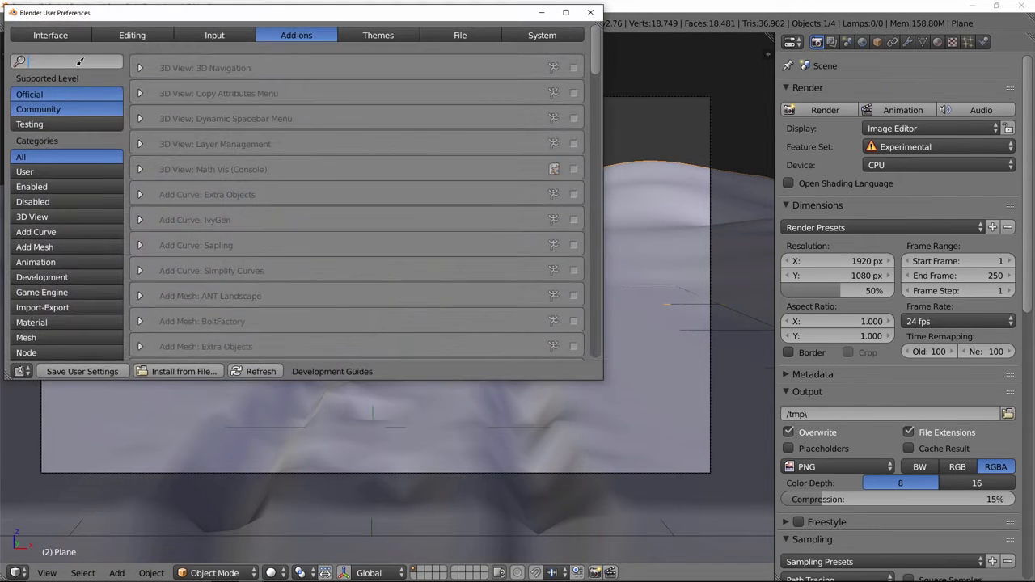
type("import")
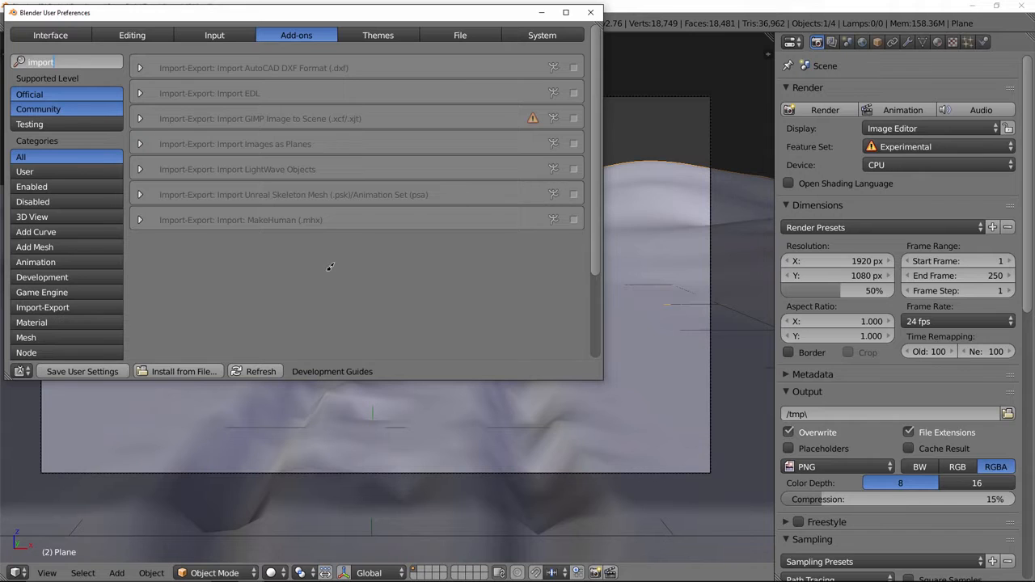
left_click(591, 13)
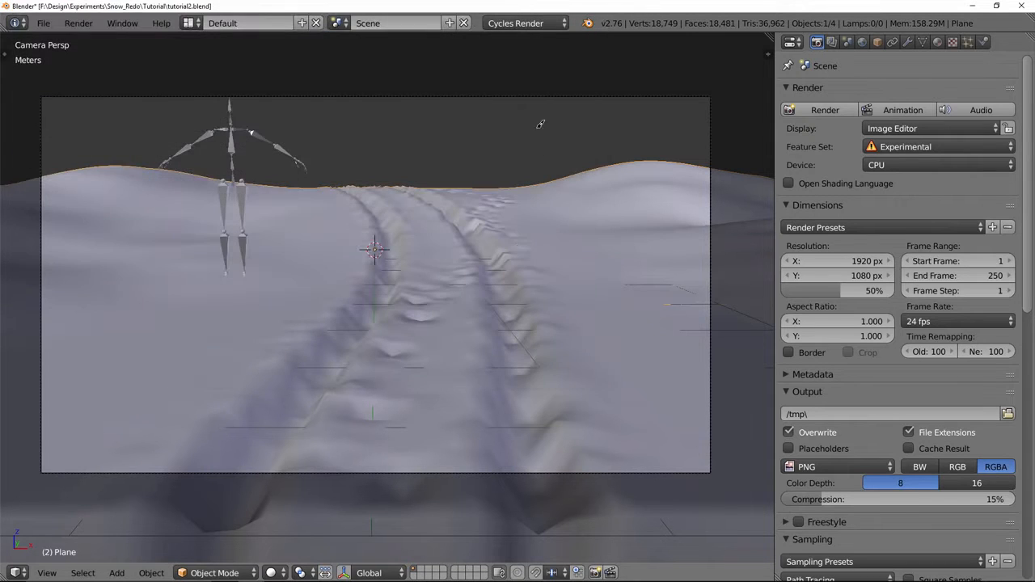
- Switch to the empty second layer and start importing Images as Planes
left_click(421, 569)
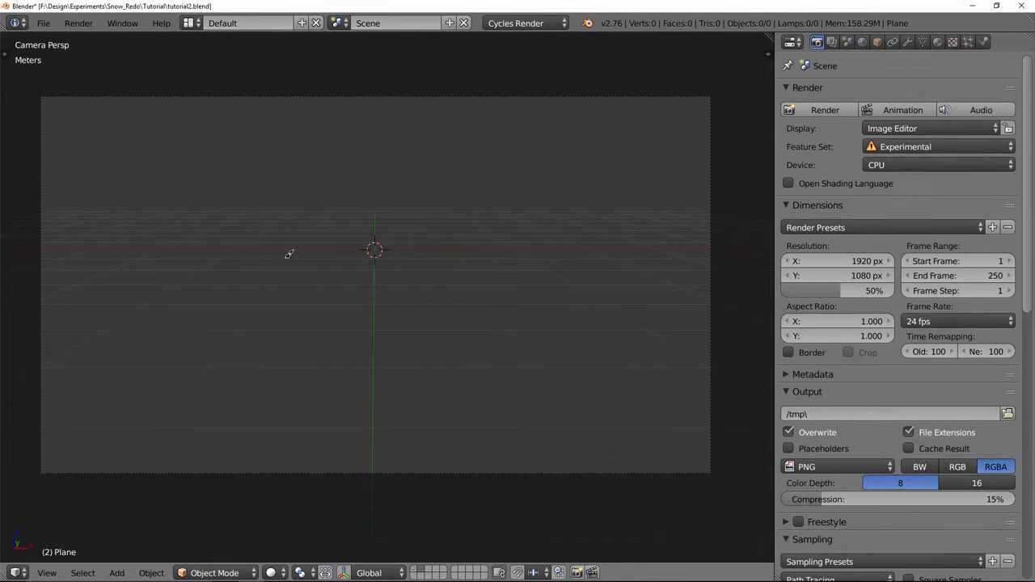
left_click(43, 23)
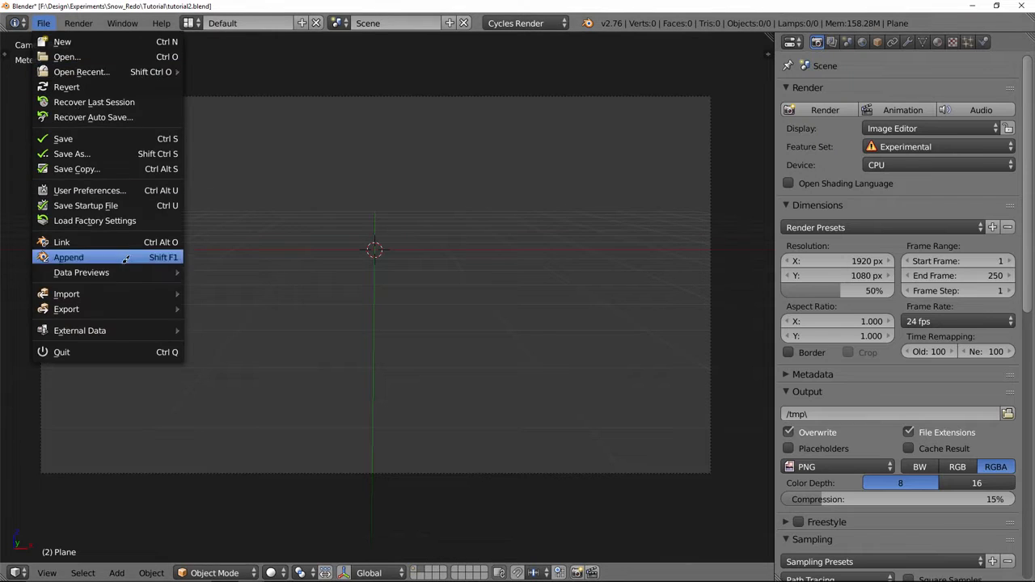
mouse_move(125, 291)
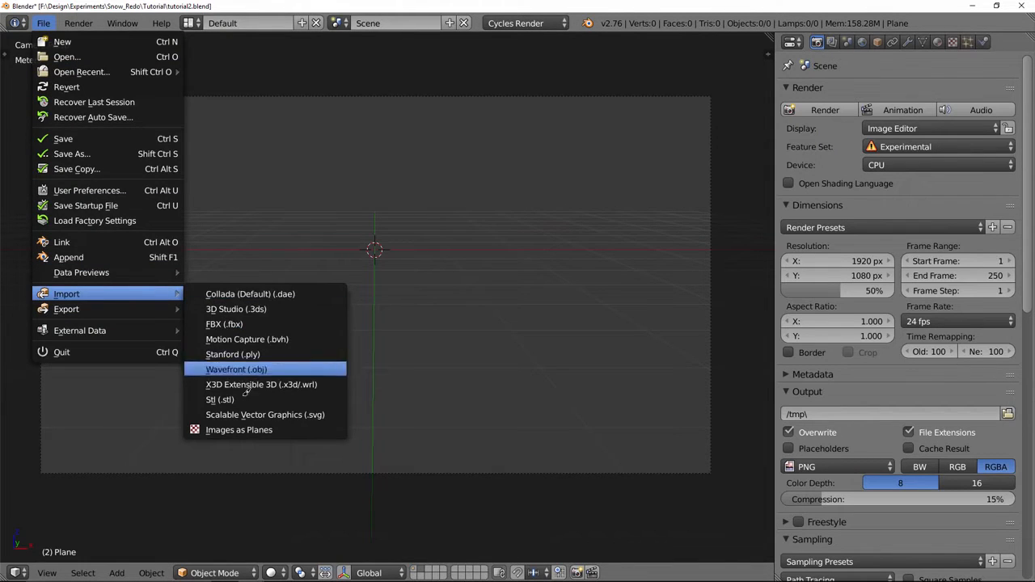
left_click(234, 429)
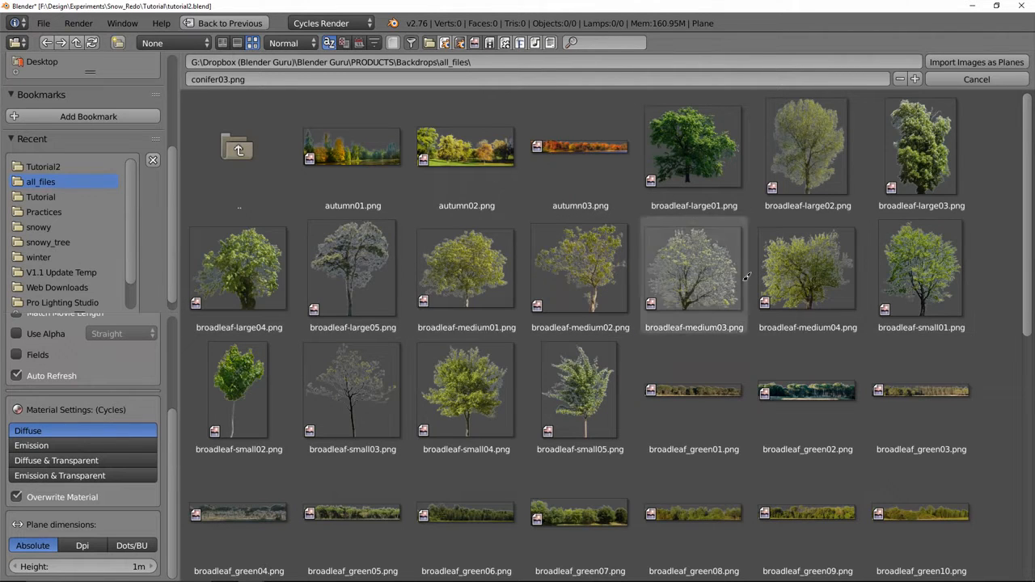
- Look through the tree and treeline backdrops in the all_files folder, including conifer01.png and snowy01.png, for a suitable background
scroll(683, 283, "down", 2)
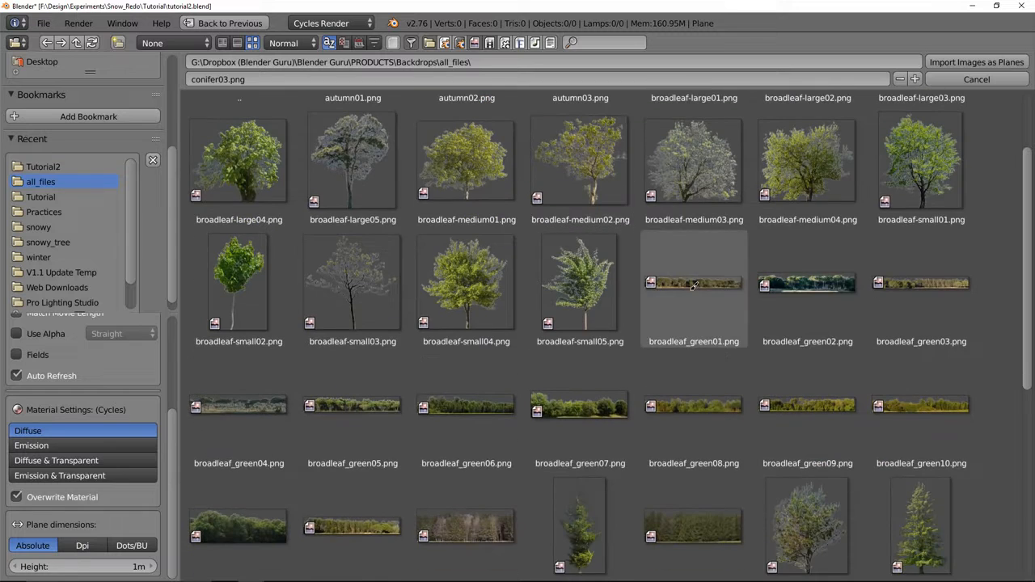
scroll(783, 302, "down", 2)
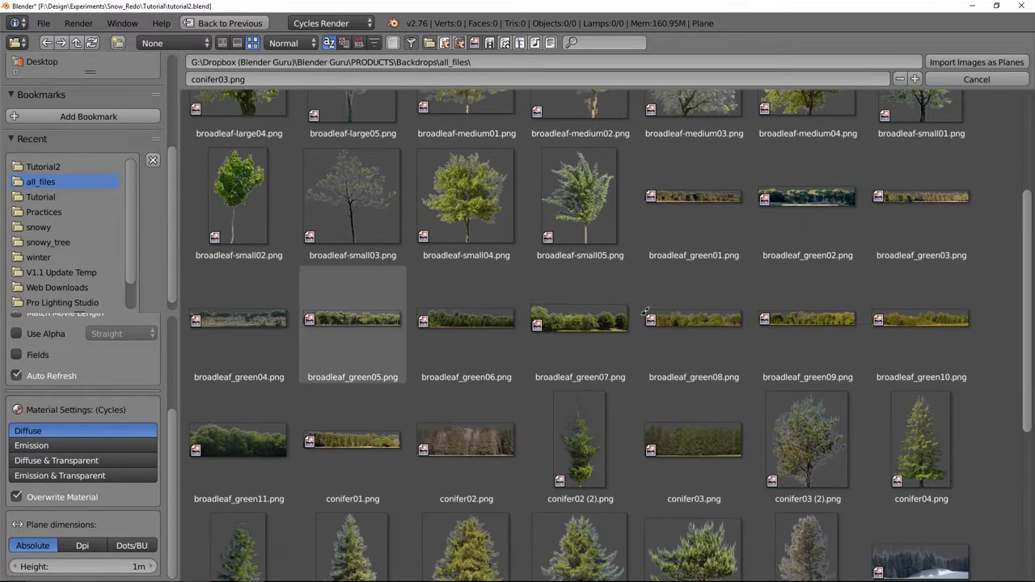
scroll(467, 324, "down", 2)
scroll(695, 340, "down", 2)
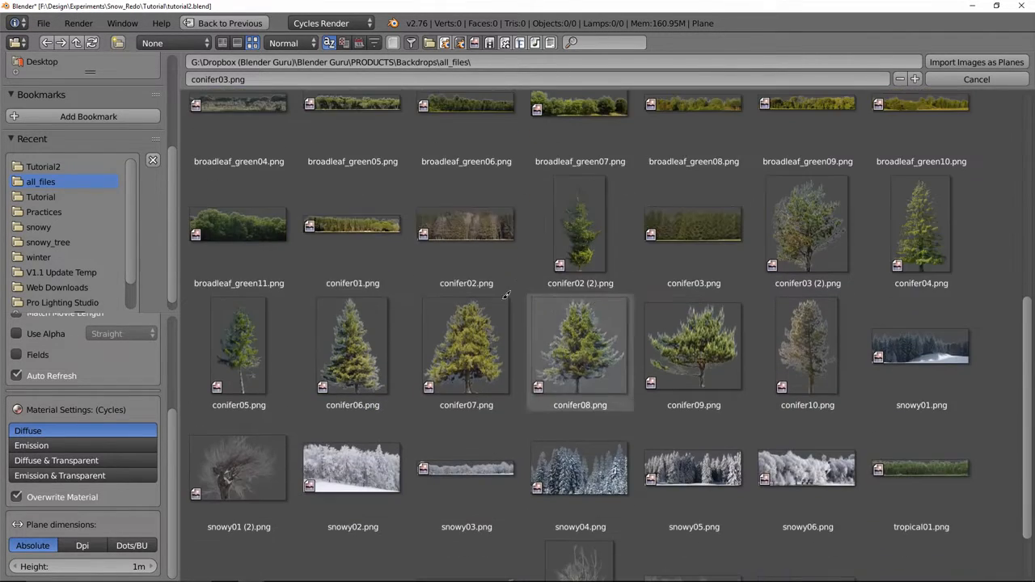
scroll(580, 324, "down", 2)
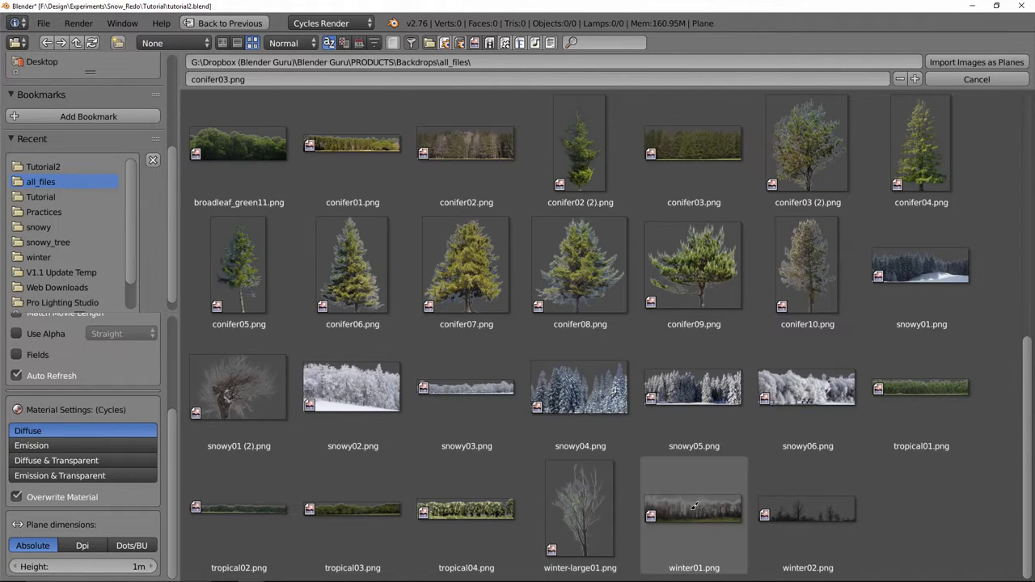
scroll(776, 324, "up", 2)
scroll(485, 315, "up", 4)
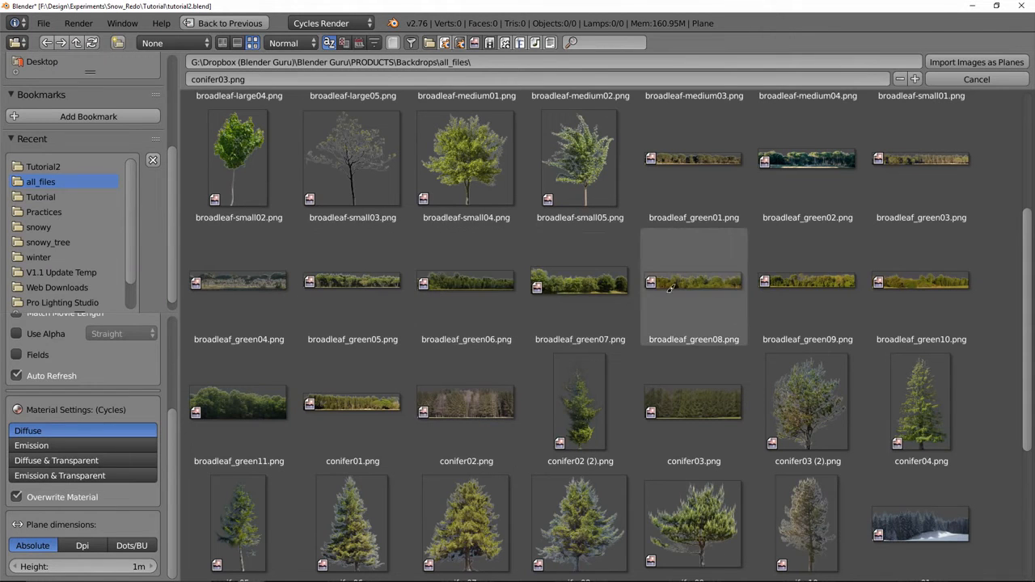
scroll(374, 212, "up", 5)
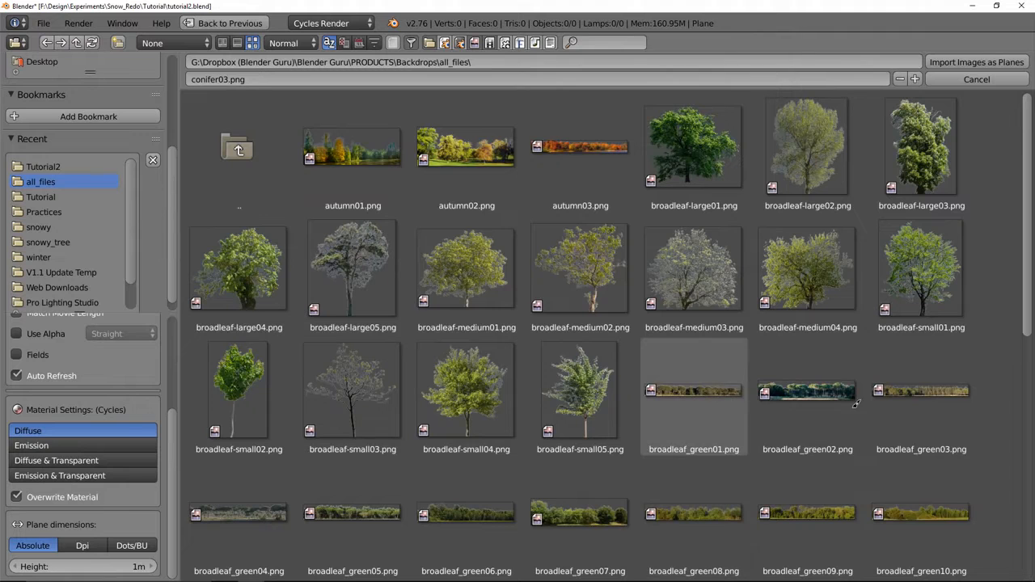
scroll(695, 421, "down", 2)
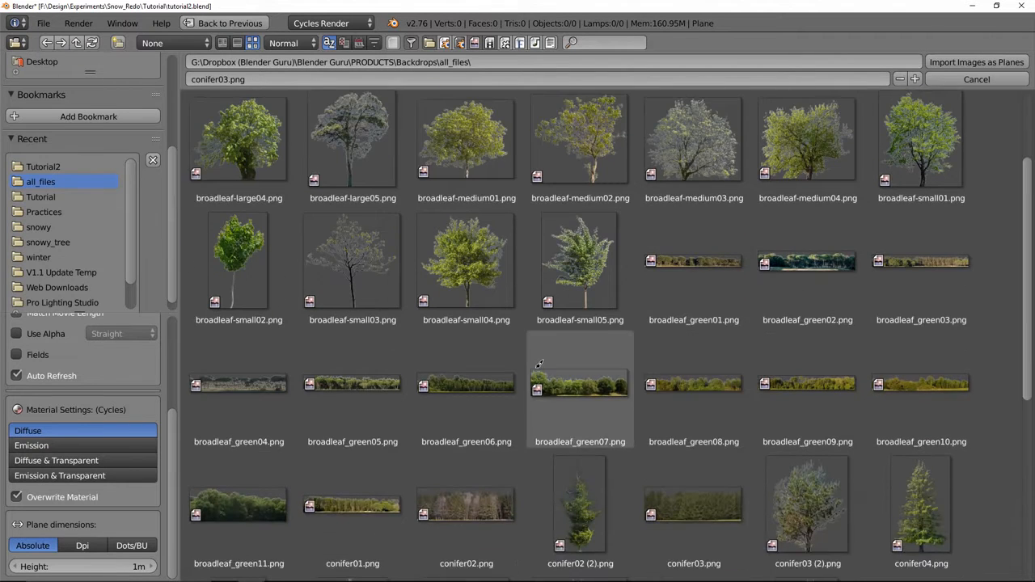
scroll(695, 380, "down", 3)
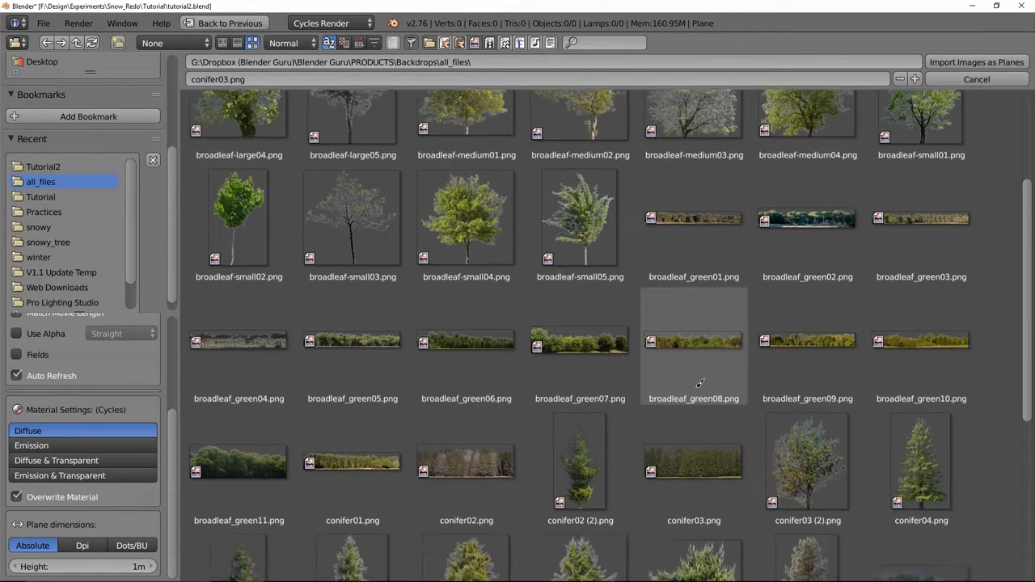
scroll(450, 338, "down", 2)
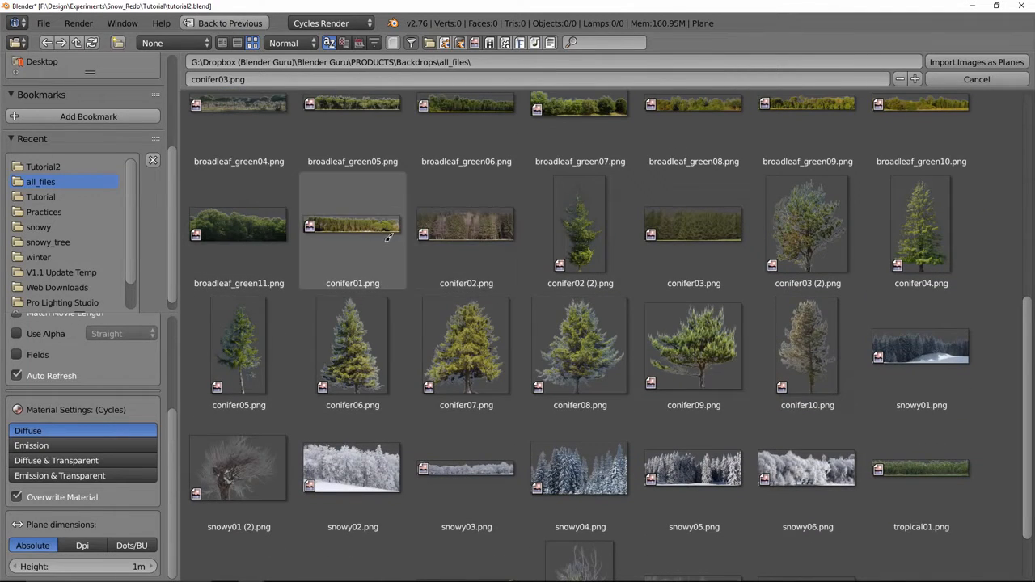
scroll(485, 242, "up", 2)
left_click(375, 350)
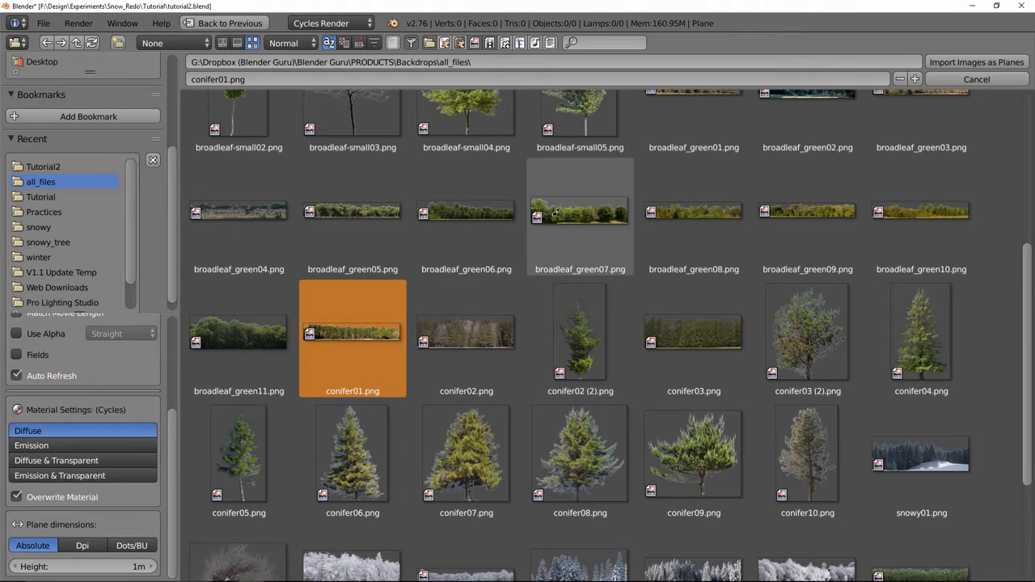
scroll(518, 347, "down", 3)
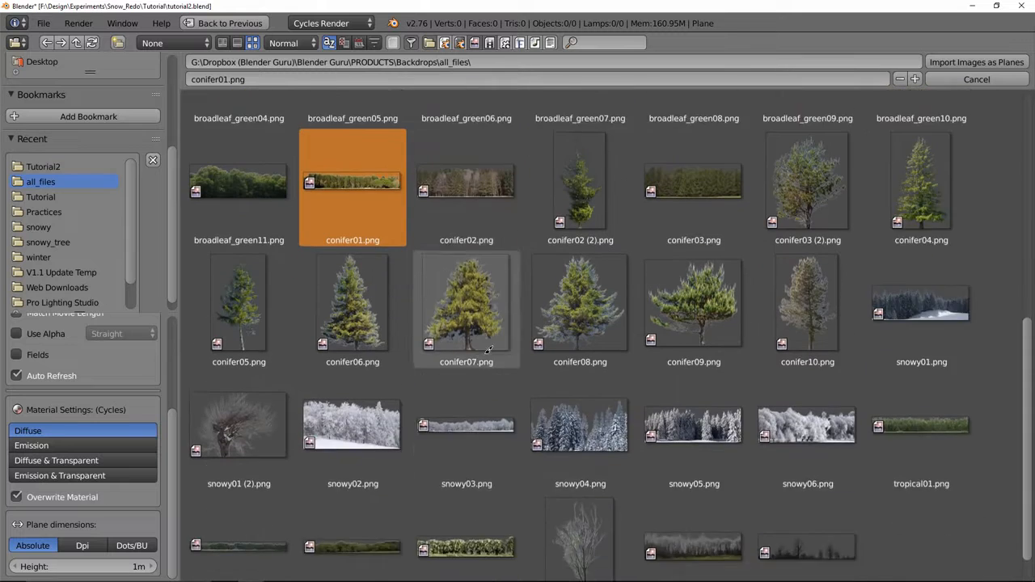
left_click(934, 274)
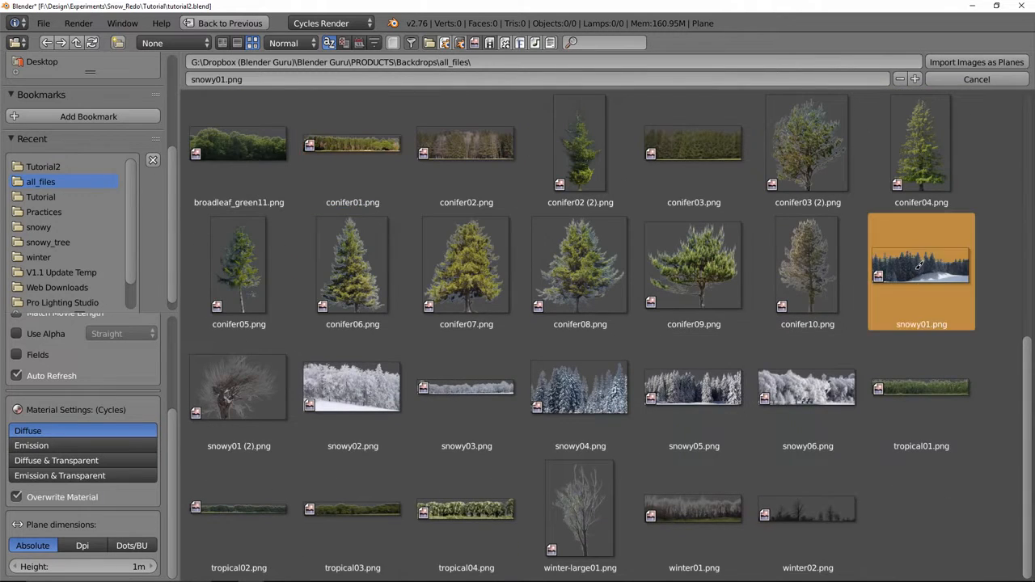
scroll(750, 351, "up", 5)
scroll(720, 380, "down", 5)
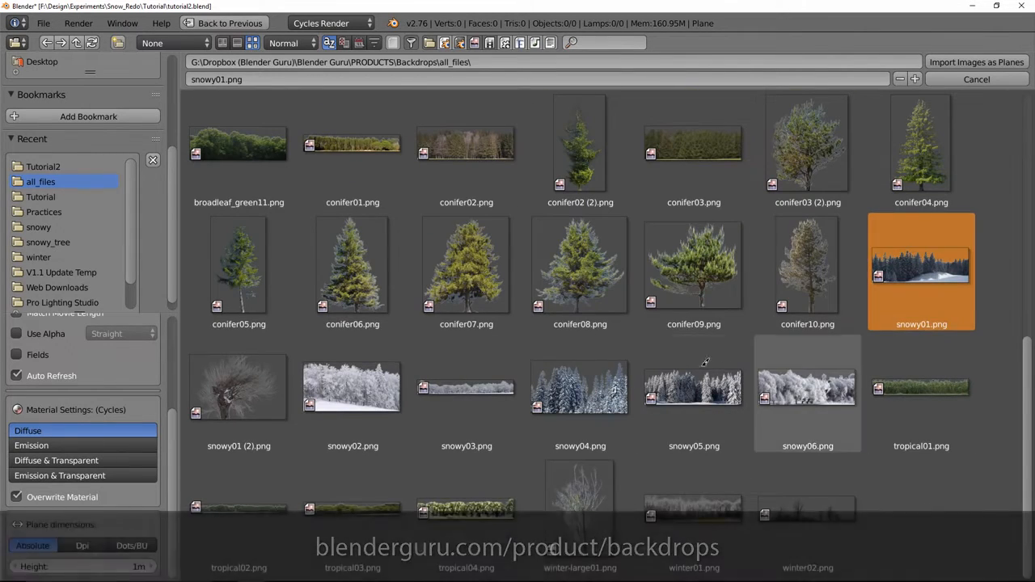
- Import snowy03.png as a plane with the Emission & Transparent material setting and straight alpha
left_click(469, 390)
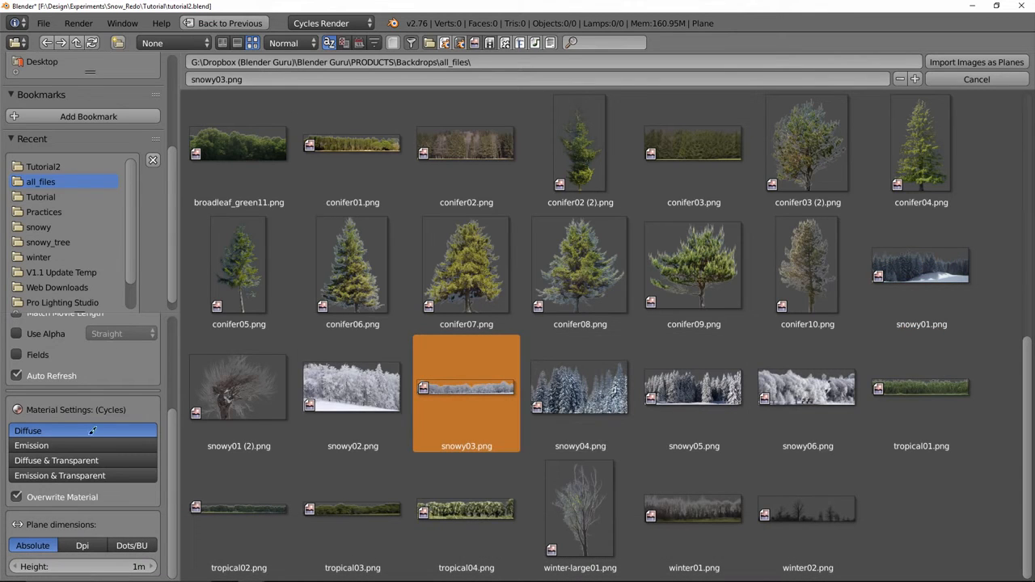
left_click(78, 474)
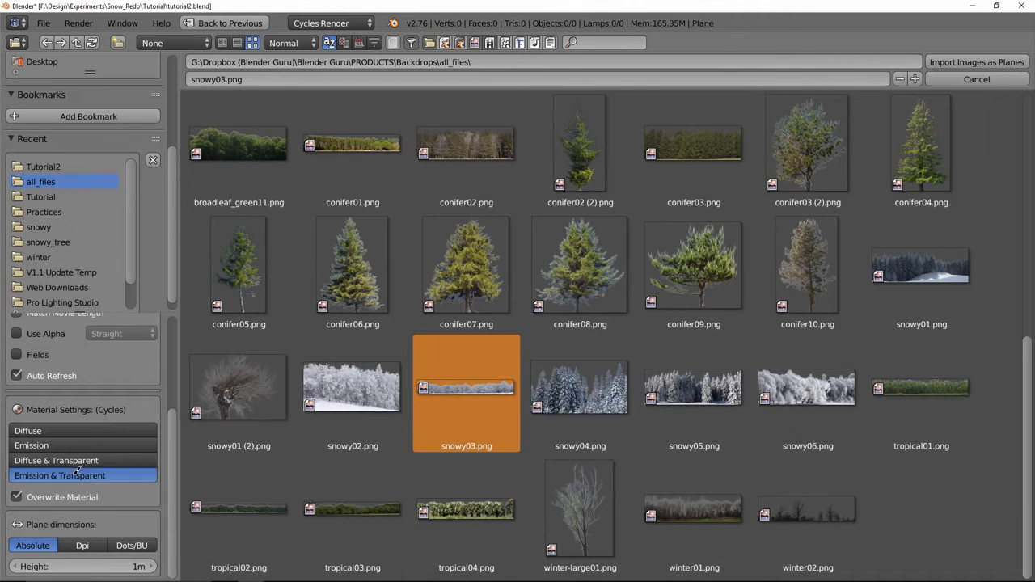
scroll(141, 361, "up", 2)
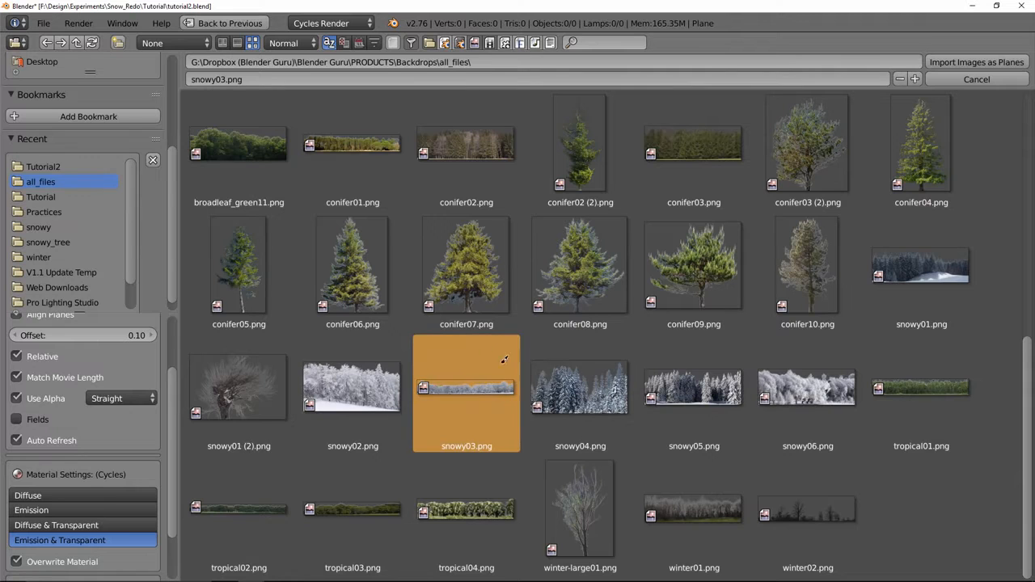
scroll(69, 477, "down", 2)
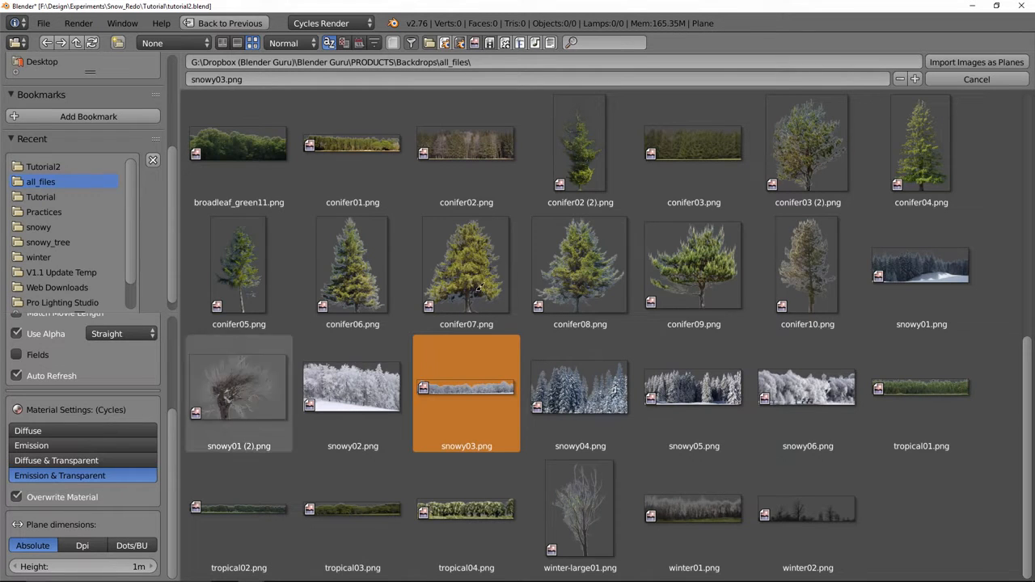
scroll(940, 94, "up", 10)
left_click(952, 64)
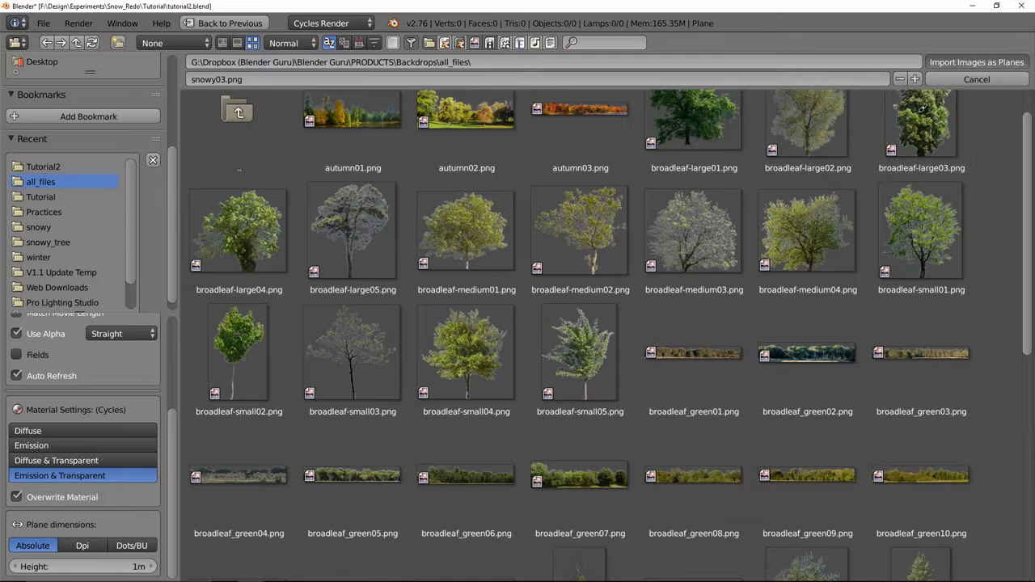
- Scale up the imported snowy03 plane and show the terrain's first layer together with it
middle_click_drag(495, 270, 448, 257)
scroll(507, 238, "up", 1)
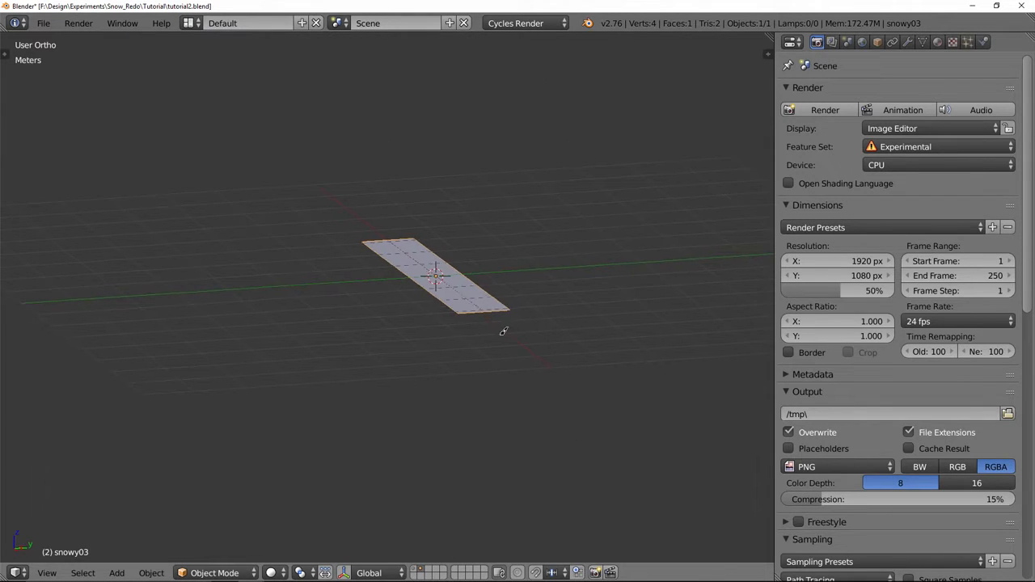
middle_click_drag(498, 328, 524, 325)
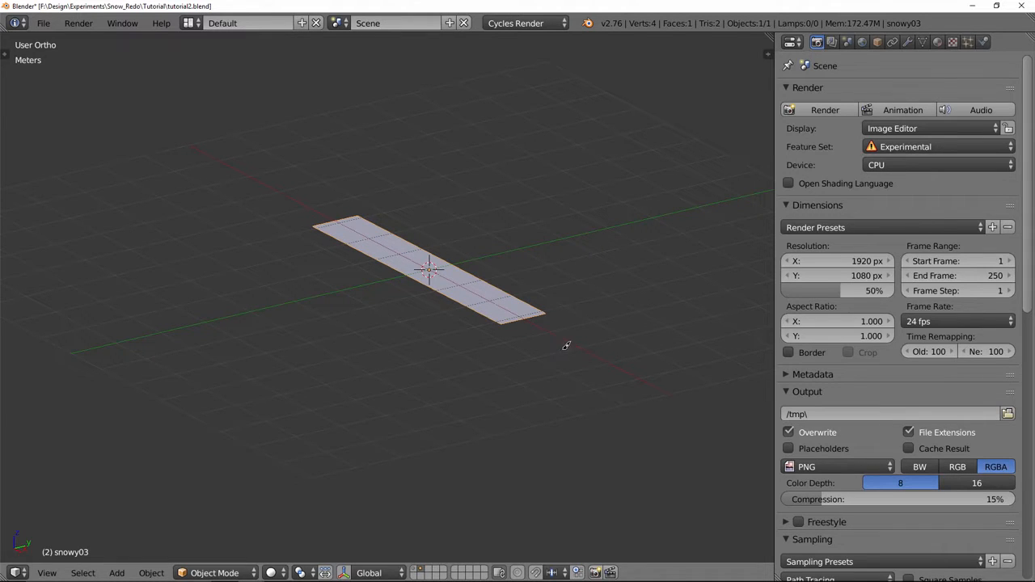
key("s")
left_click(585, 376)
left_click(418, 569, "shift")
scroll(450, 380, "down", 5)
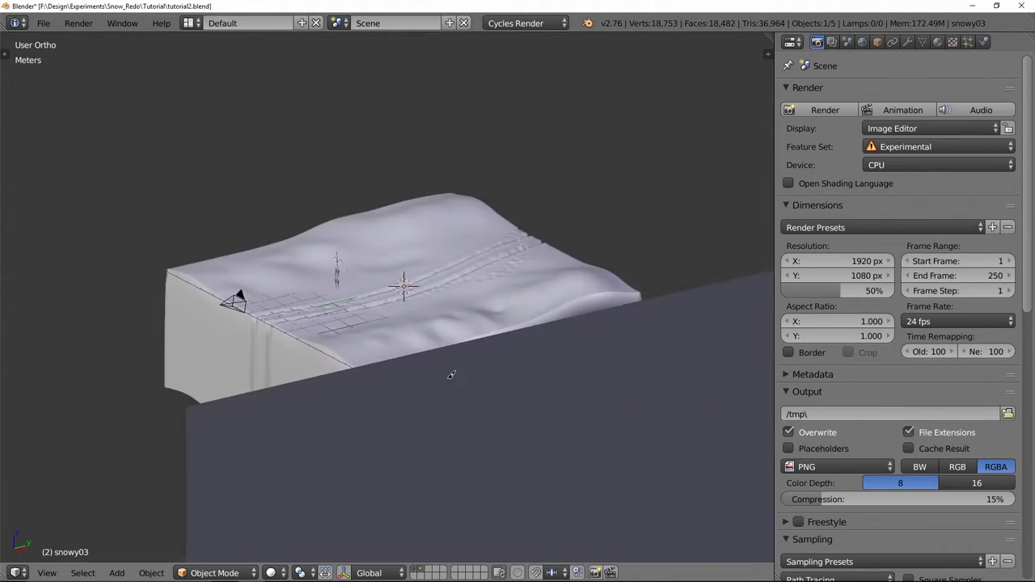
- Move the snowy03 plane along the Y axis to beyond the far end of the snow terrain
key("g")
key("y")
left_click(604, 316)
middle_click_drag(605, 317, 567, 319)
scroll(567, 318, "down", 8)
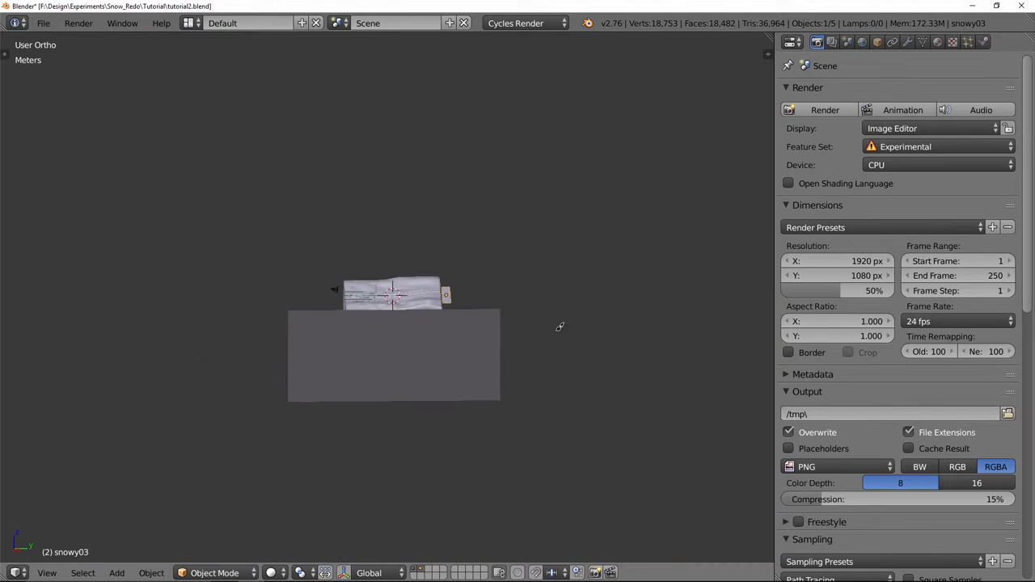
scroll(486, 330, "up", 4)
middle_click_drag(480, 307, 590, 324)
middle_click_drag(535, 340, 616, 354)
middle_click_drag(298, 300, 392, 318)
scroll(400, 309, "up", 3)
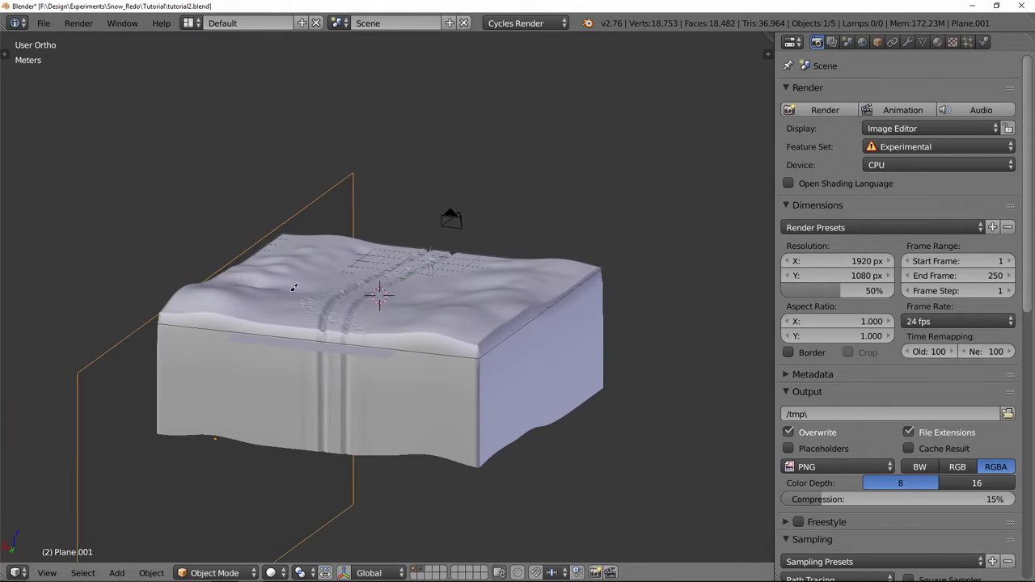
- Reposition the snowy03 plane behind the terrain and rotate it -90° in the right side view so it stands upright
middle_click_drag(146, 368, 283, 358)
mouse_move(480, 378)
middle_mouse_down()
mouse_move(432, 388)
mouse_move(420, 376)
mouse_move(480, 374)
middle_mouse_up()
right_click(392, 359)
key("g")
left_click(709, 421)
middle_click_drag(681, 403, 580, 353, "shift")
key("KP_1")
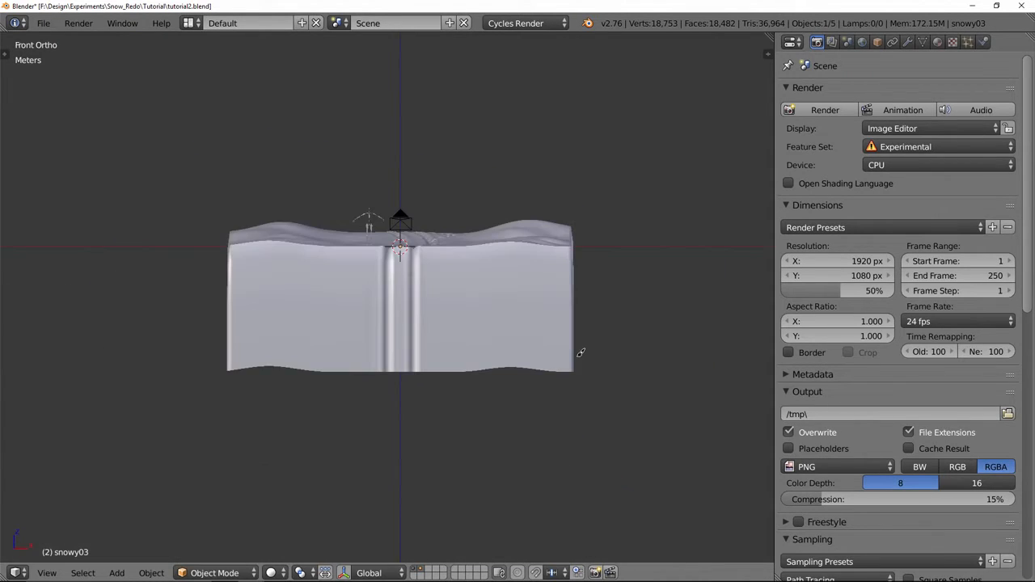
key("KP_3")
key("r")
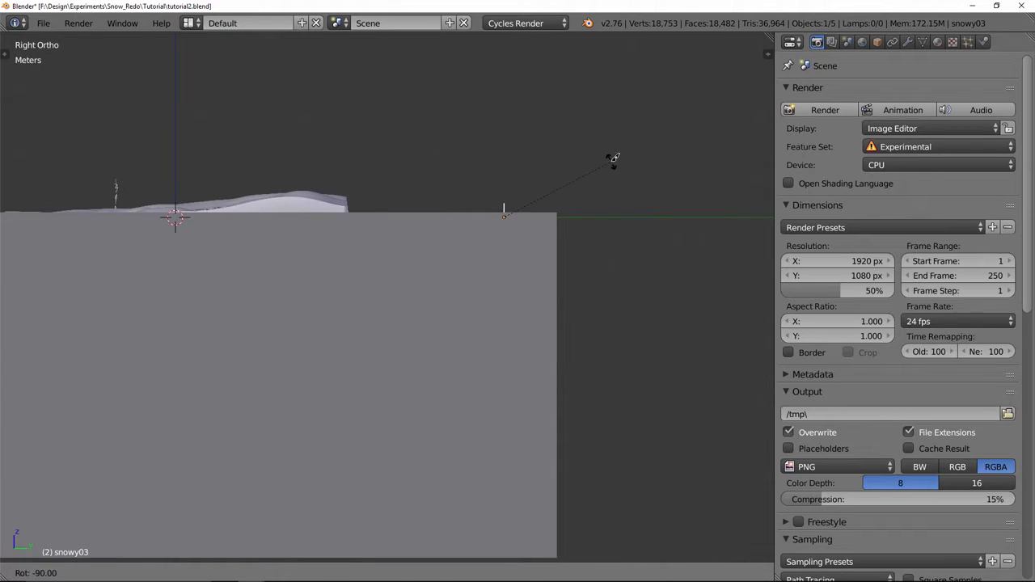
left_click(612, 162, "ctrl")
- Hide the large vertical plane beside the snow terrain
middle_click_drag(501, 268, 550, 293)
right_click(550, 294)
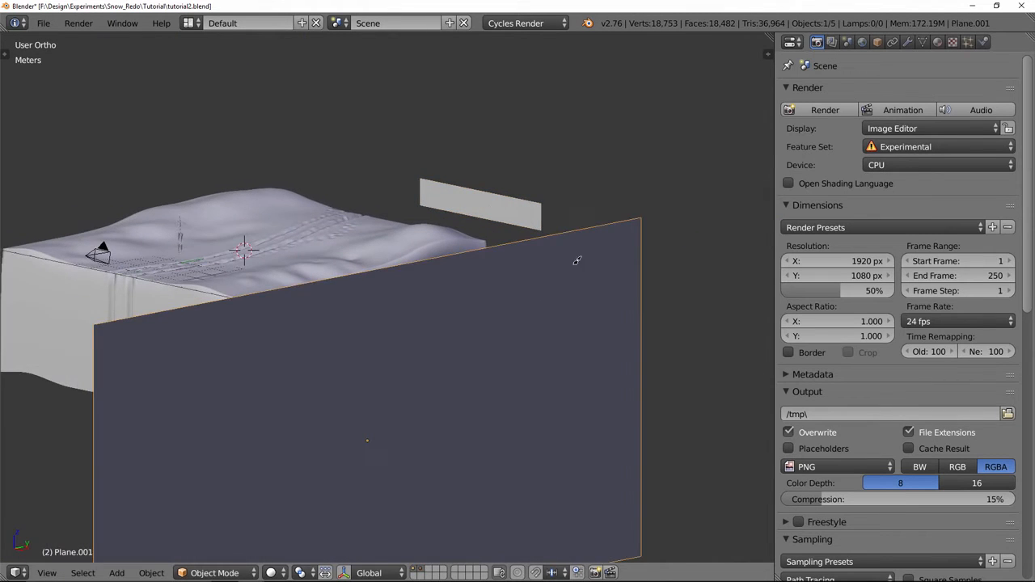
key("h")
- Enlarge the upright snowy03 plane and move it farther back from the terrain along the Y axis
right_click(524, 219)
middle_click_drag(562, 261, 526, 252)
key("s")
left_click(608, 299)
key("g")
key("y")
left_click(653, 280)
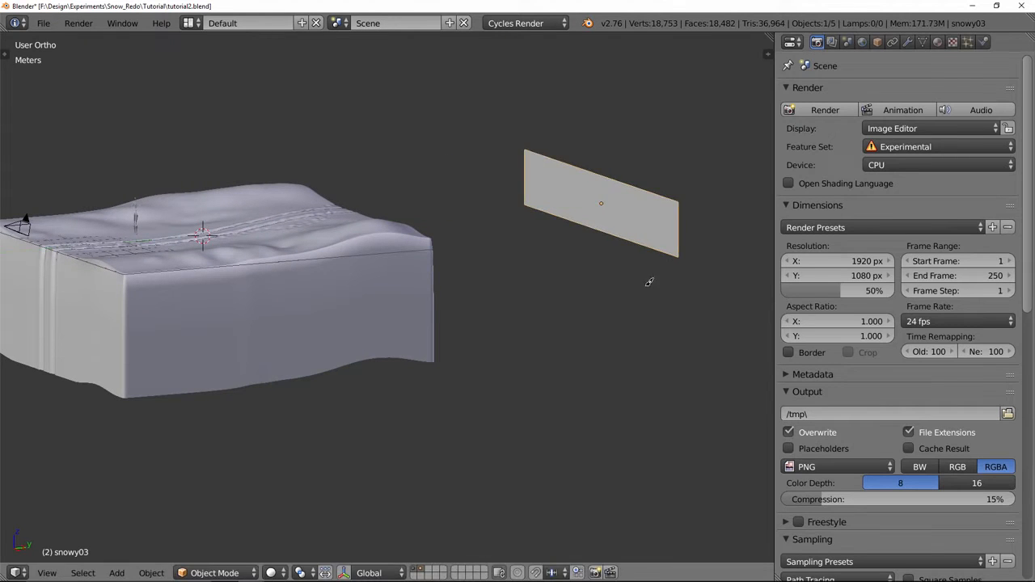
- Center the backdrop plane behind the hills in camera view and bring it closer along Y until it spans the frame
key("KP_0")
key("g")
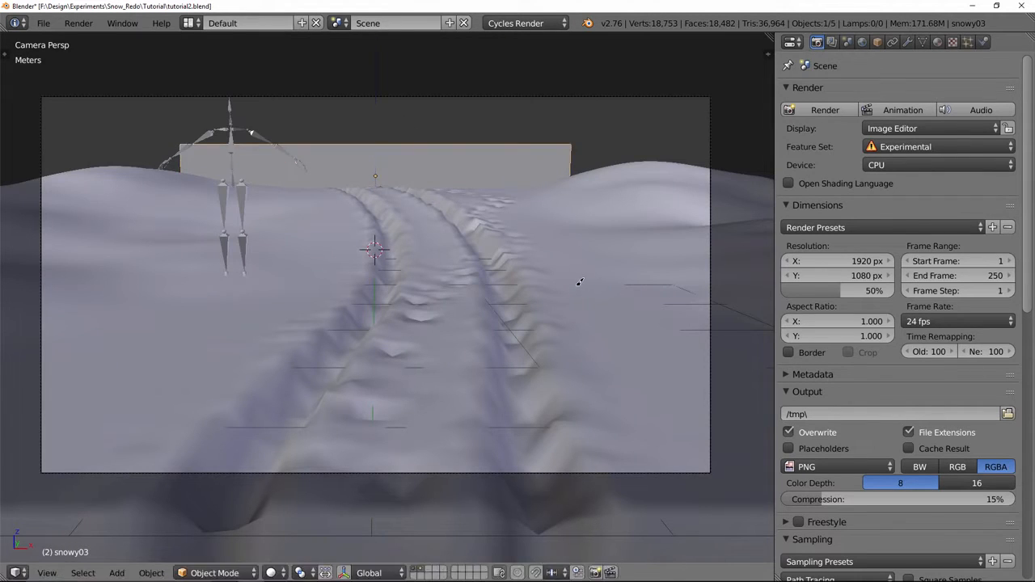
left_click(558, 256)
key("g")
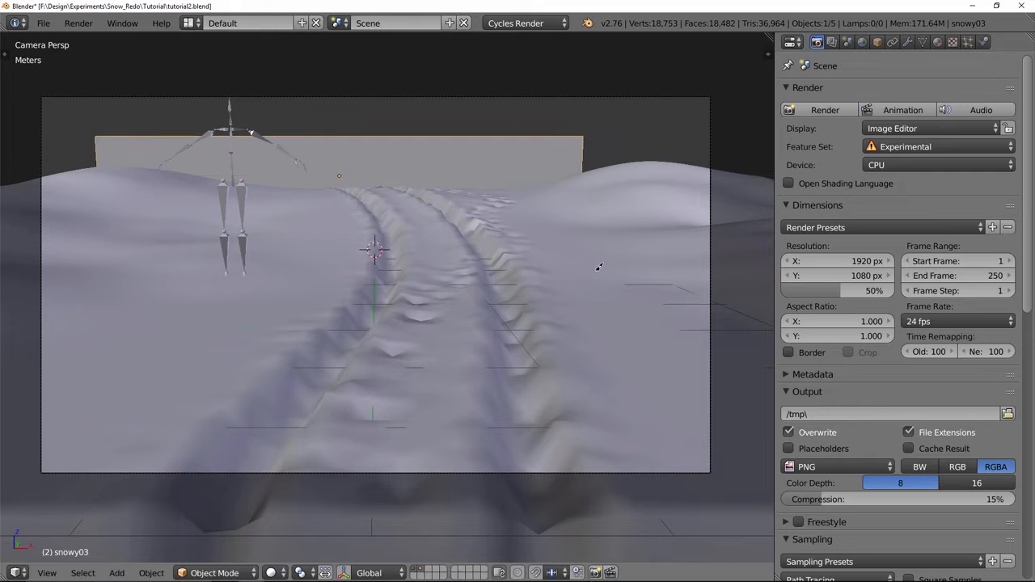
left_click(644, 278)
key("g")
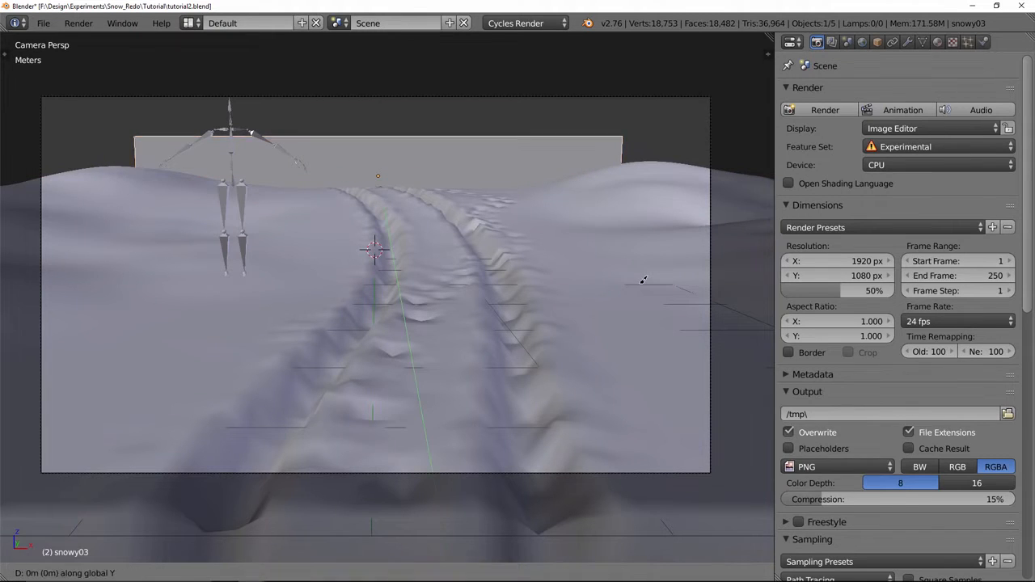
key("y")
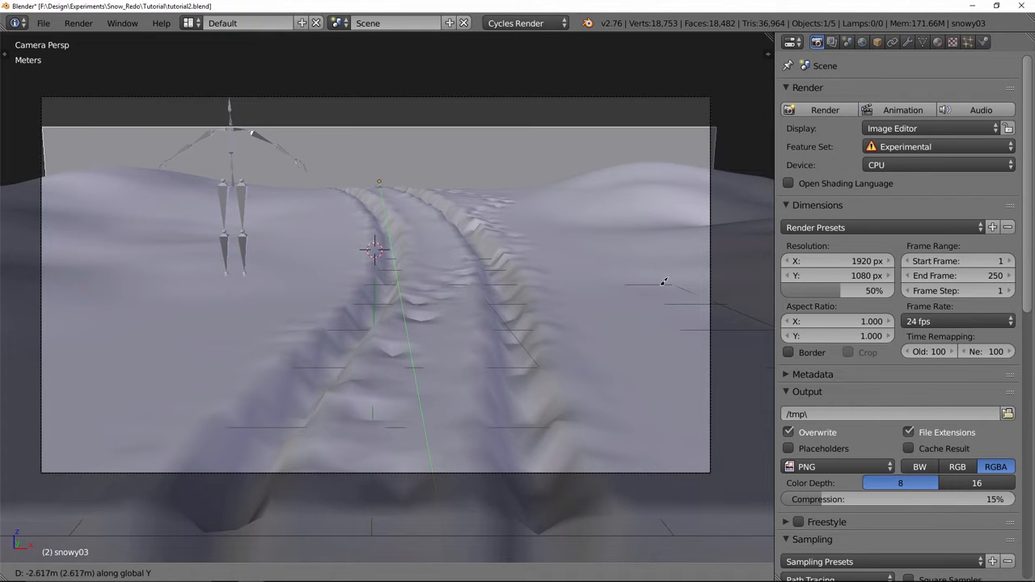
left_click(668, 279)
- Limit rendering to a border around the horizon, set the device to GPU Compute, and preview the rendered view
mouse_move(772, 37)
left_mouse_down()
mouse_move(353, 37)
mouse_move(432, 121)
left_mouse_up()
key("ctrl+b")
mouse_move(20, 105)
left_mouse_down()
mouse_move(729, 212)
mouse_move(778, 232)
left_mouse_up()
left_click(937, 165)
left_click(905, 130)
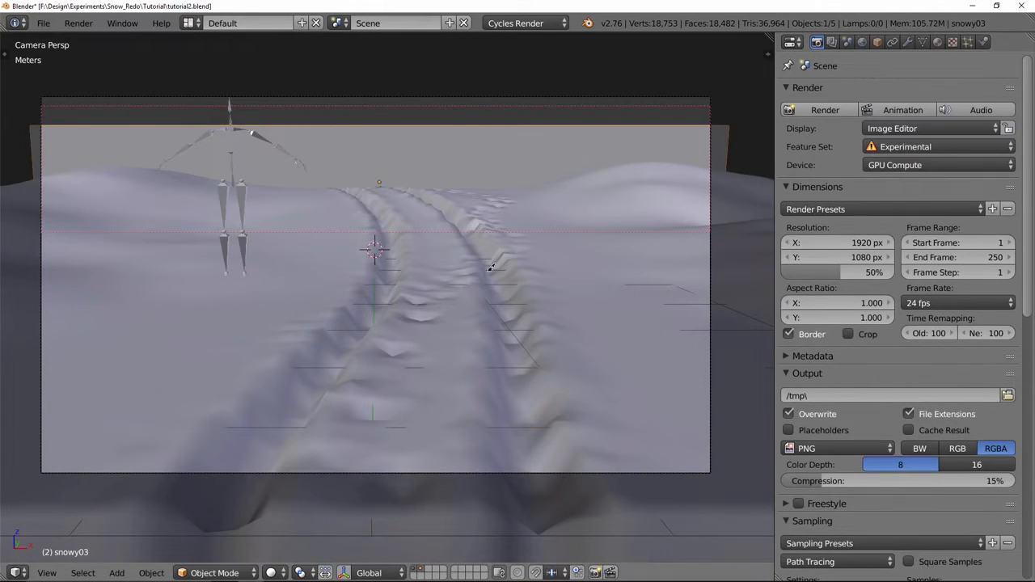
key("shift+z")
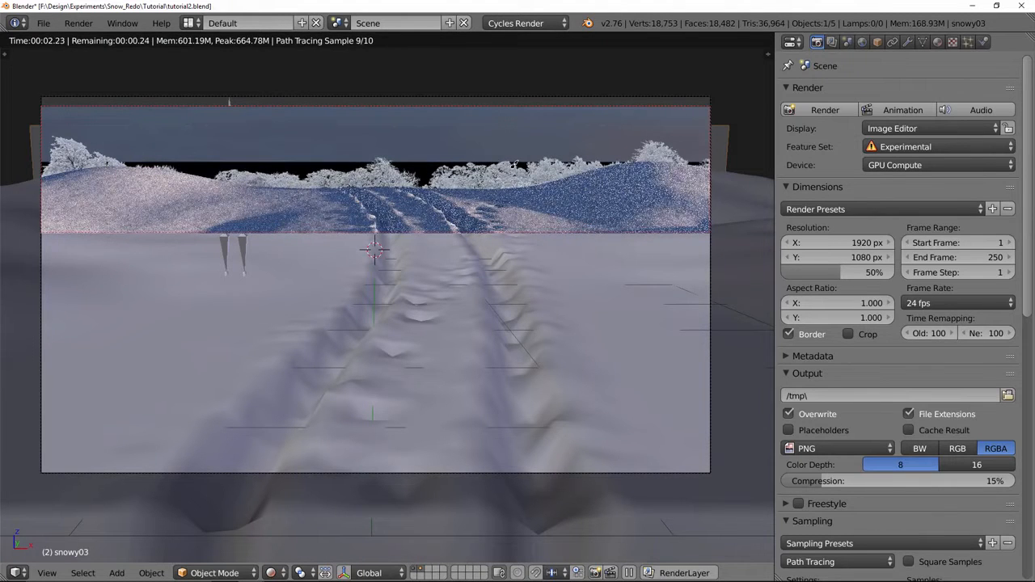
- Raise the treeline backdrop about 91 cm along Z and expand the render border to the whole camera frame
key("g")
key("z")
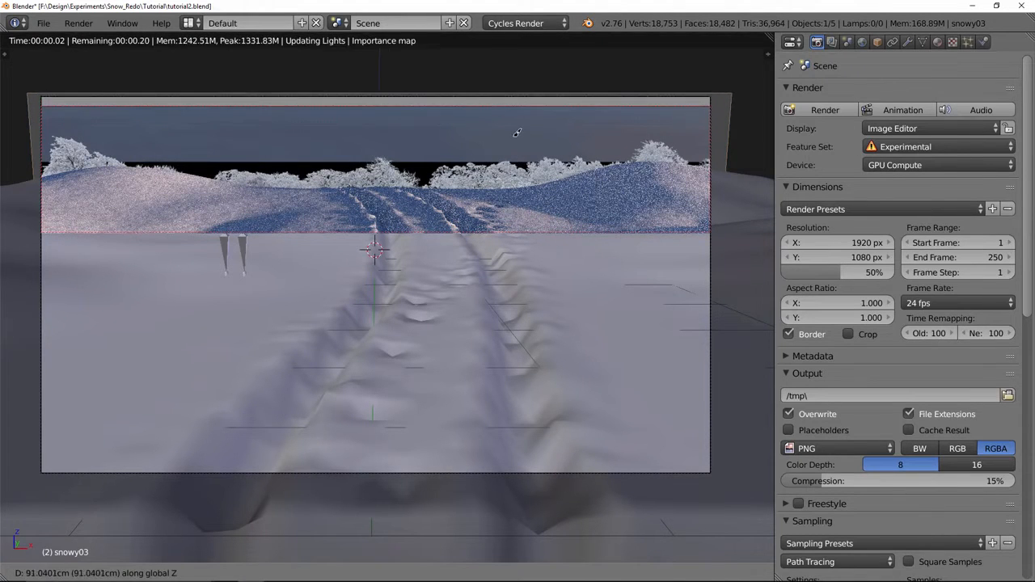
left_click(518, 132)
key("ctrl+b")
left_click_drag(26, 67, 766, 526)
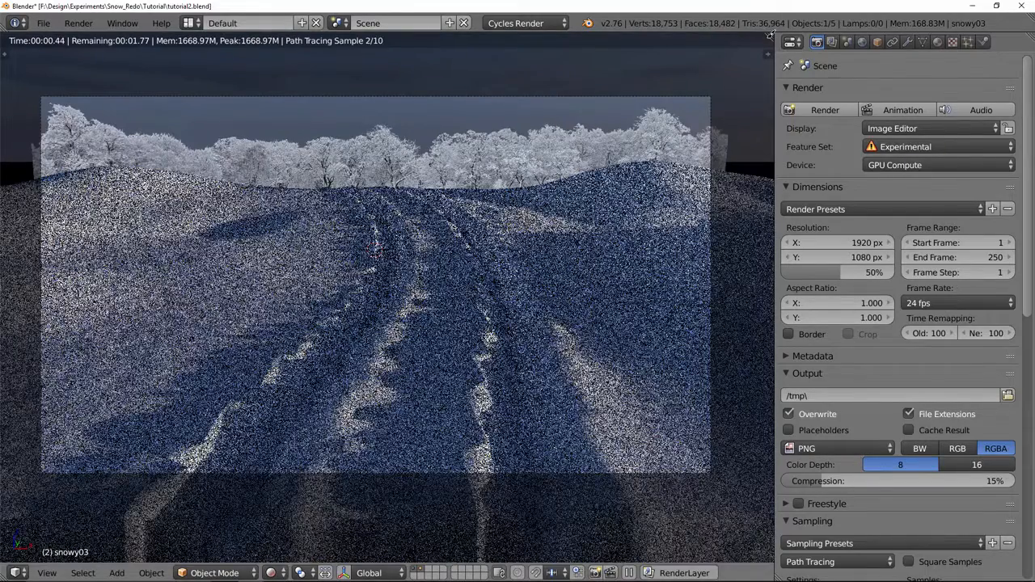
- Split the 3D view and make the second area a Node Editor beside the rendered view
left_click_drag(767, 50, 555, 73)
left_click_drag(384, 21, 463, 50)
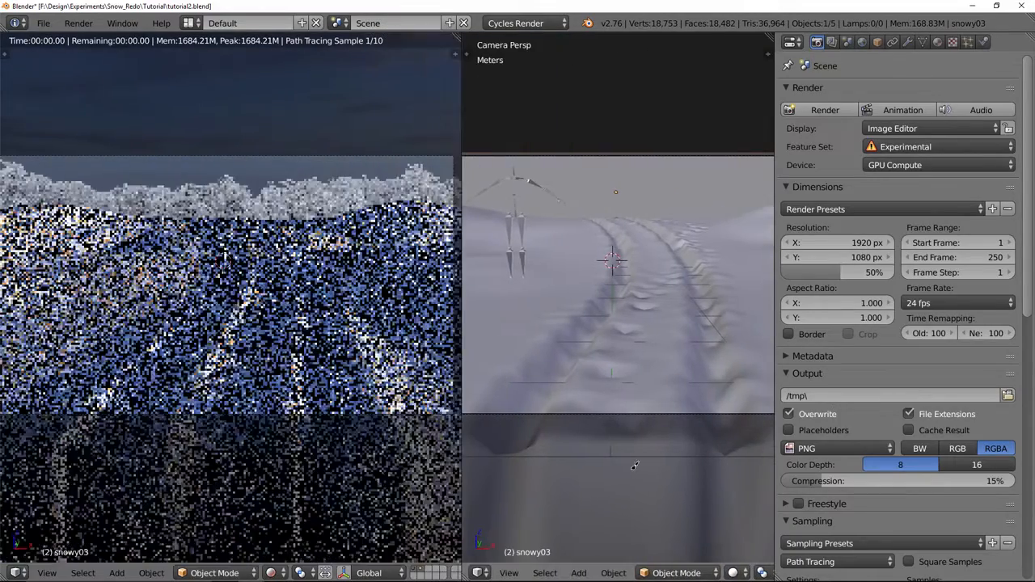
key("shift+F3")
key("n")
key("n")
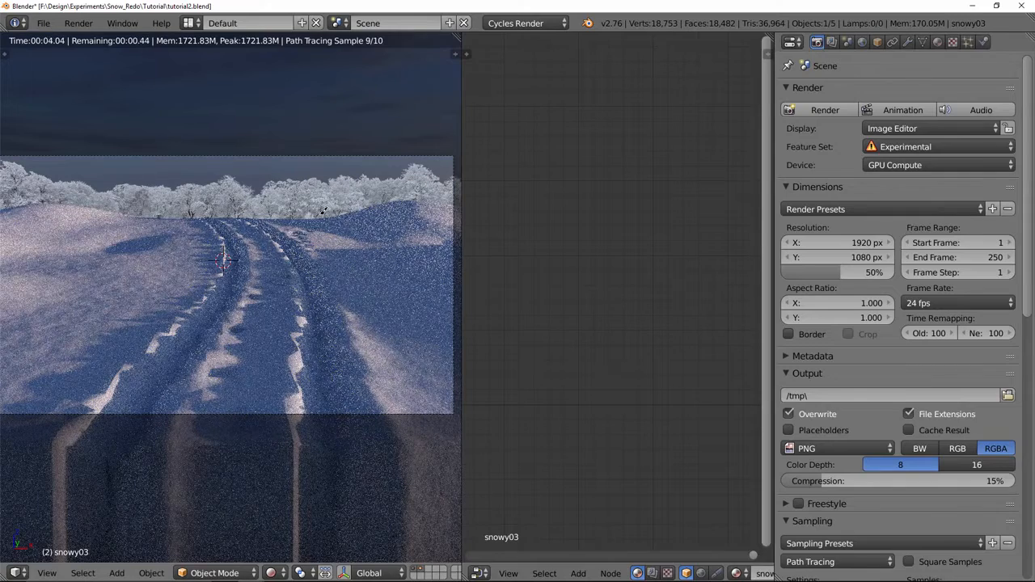
- Bring up the snowy03 material's node tree and place the Light Path node below the Image Texture node
left_click(937, 42)
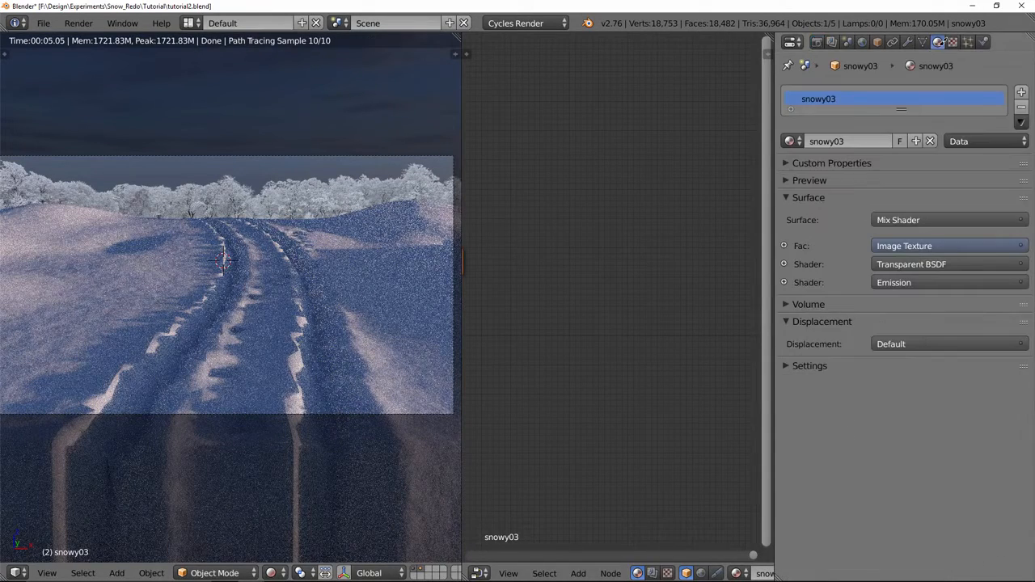
scroll(621, 375, "down", 3)
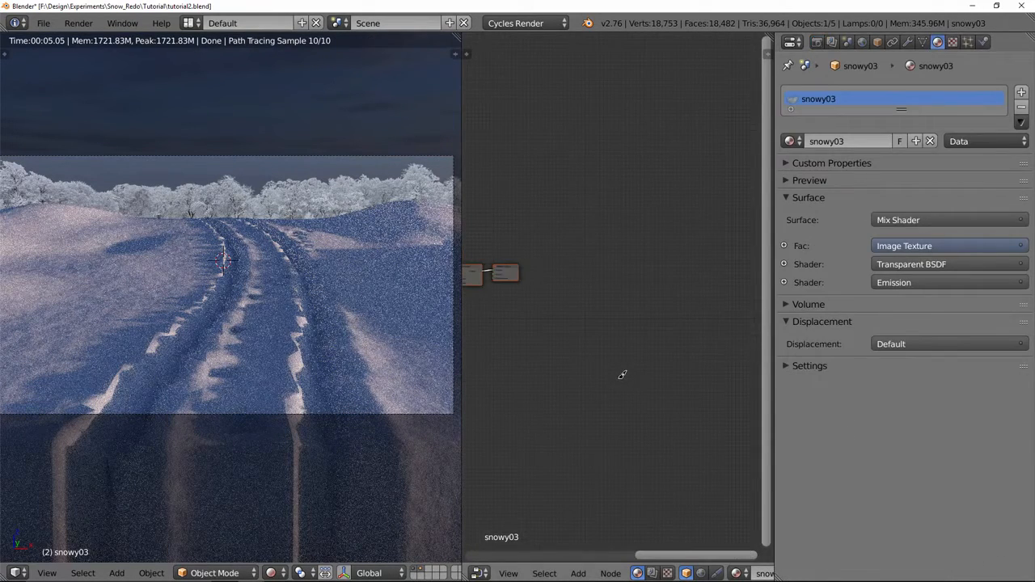
key("Home")
scroll(622, 374, "up", 4)
middle_click_drag(571, 224, 611, 249)
left_click(616, 290)
left_click_drag(520, 294, 520, 389)
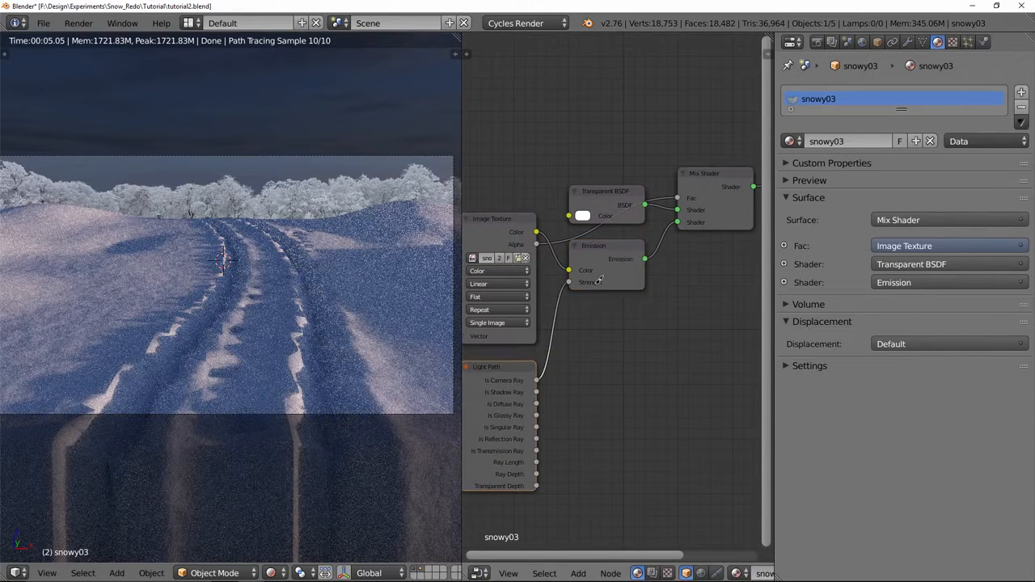
- Add a Diffuse BSDF colored by the image texture and connect it to the Mix Shader in place of Emission
key("shift+a")
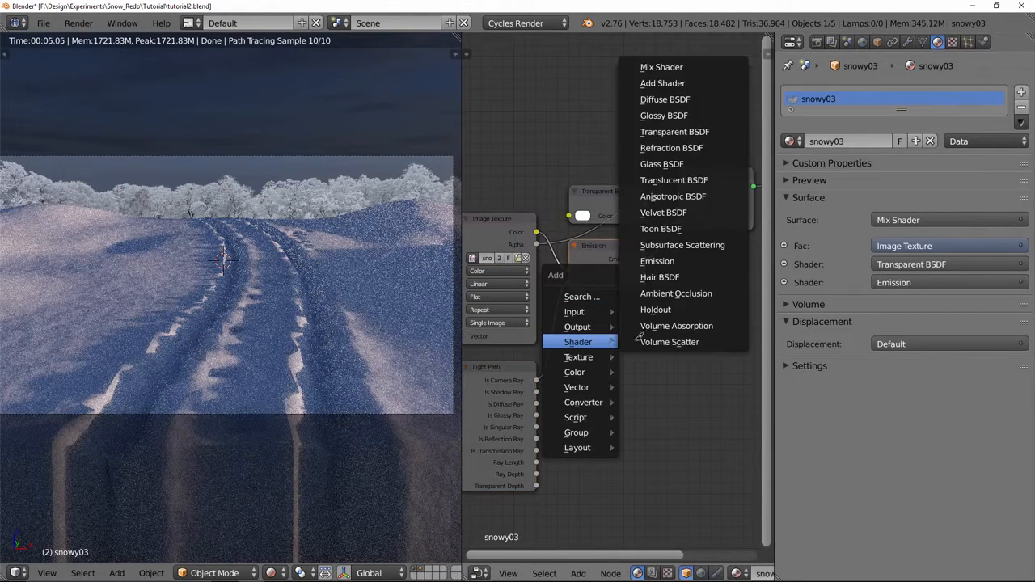
left_click(679, 99)
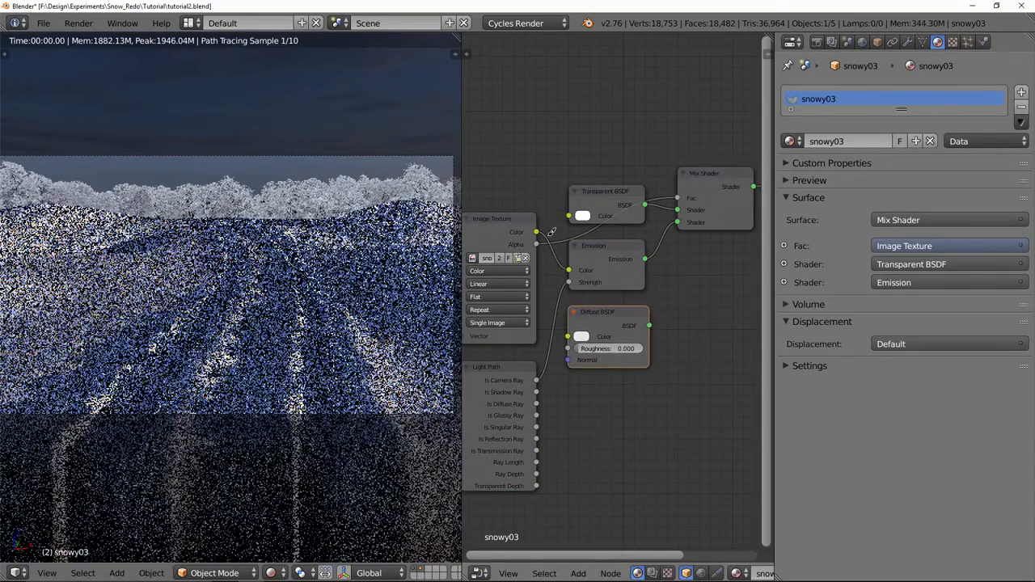
left_click(568, 304)
left_click_drag(536, 379, 575, 393)
left_click_drag(649, 326, 683, 220)
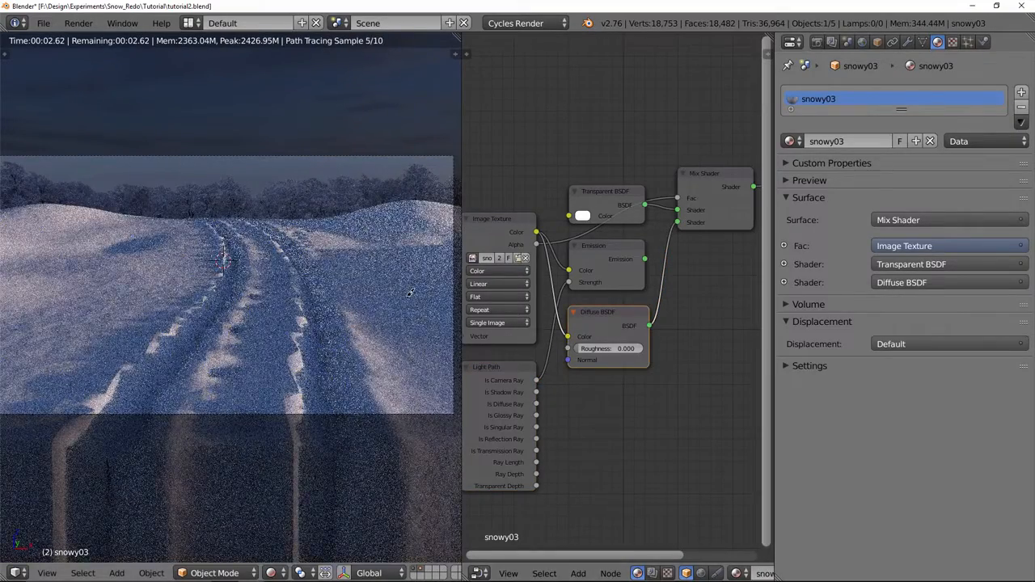
scroll(409, 293, "down", 2)
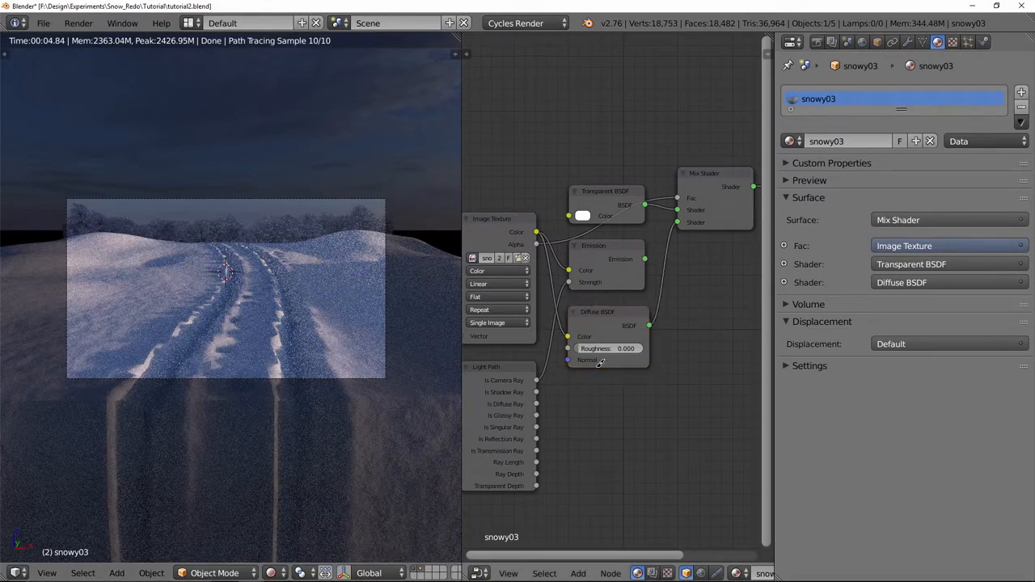
scroll(226, 283, "up", 2)
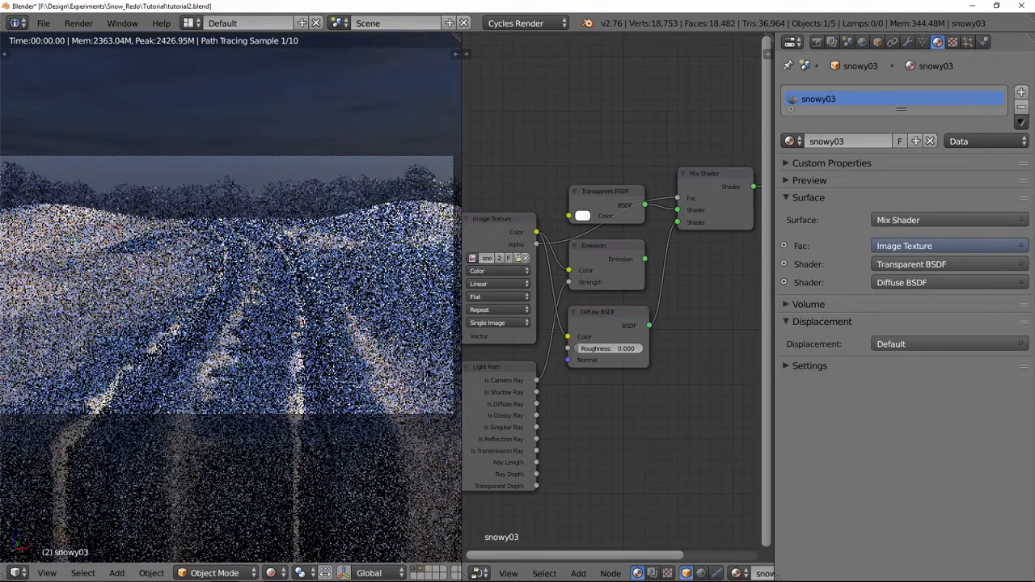
- Isolate the second layer to show only the treeline backdrop, keeping the rendered area as a 3D View
left_click(420, 569)
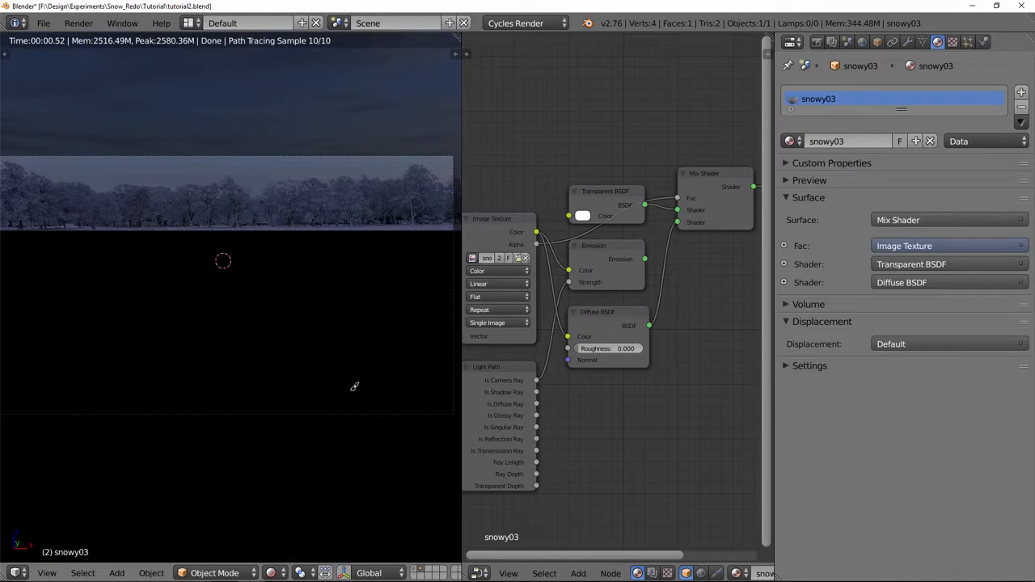
key("shift+F2")
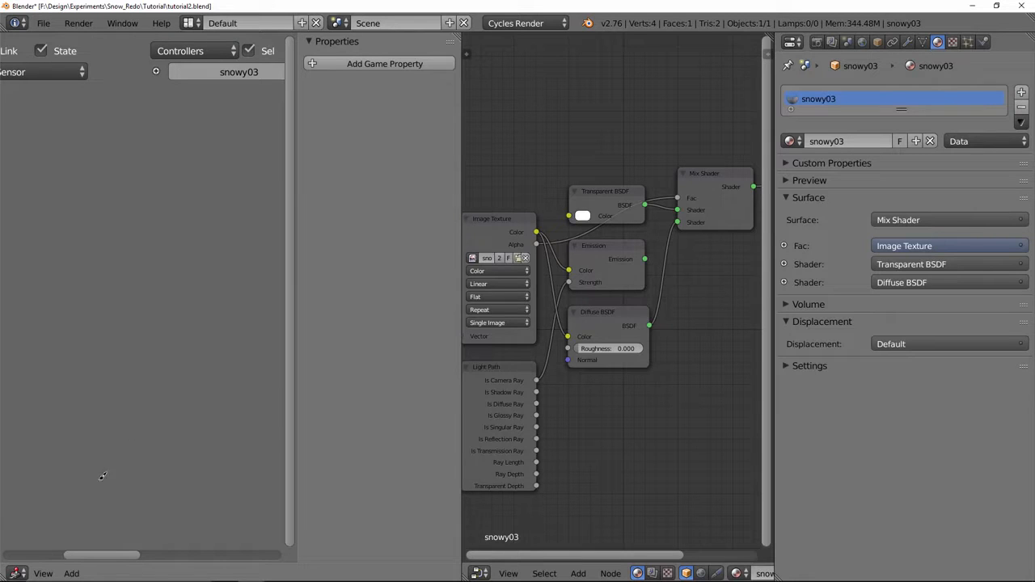
left_click(16, 573)
left_click(41, 554)
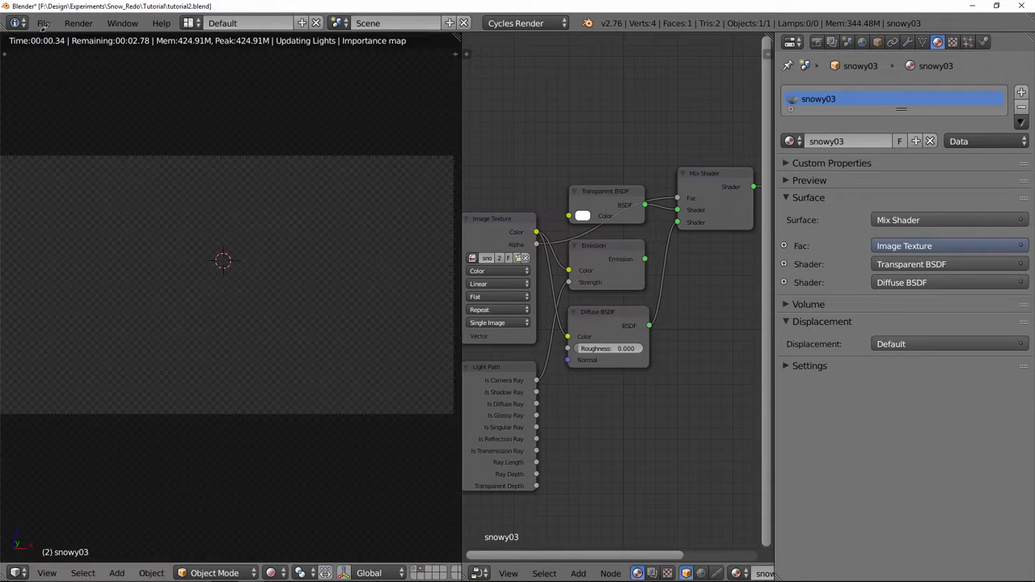
- Import snowy05.png from the backdrops folder as a plane with the Emission & Transparent material
left_click(43, 23)
mouse_move(122, 293)
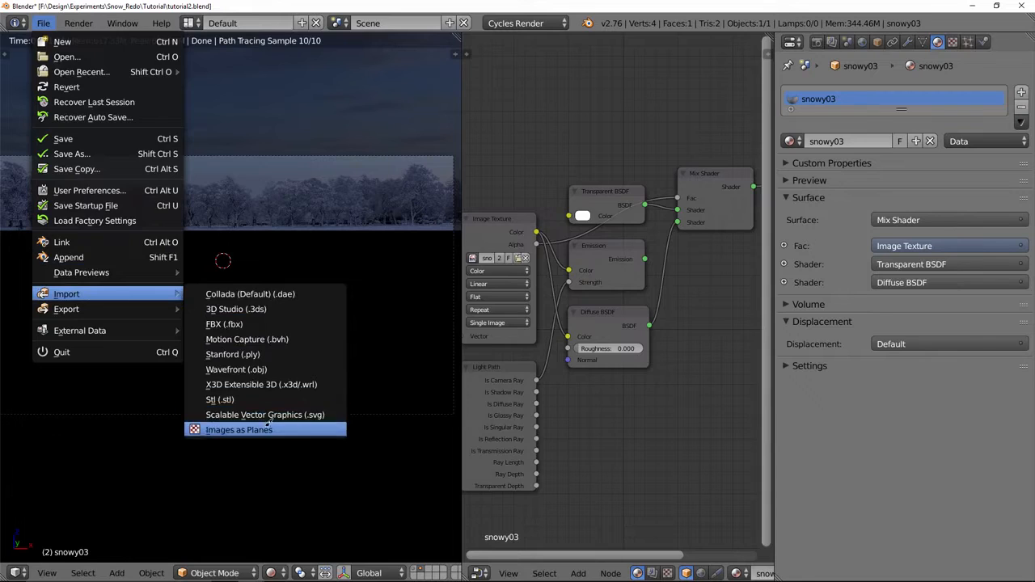
left_click(263, 429)
scroll(711, 356, "down", 8)
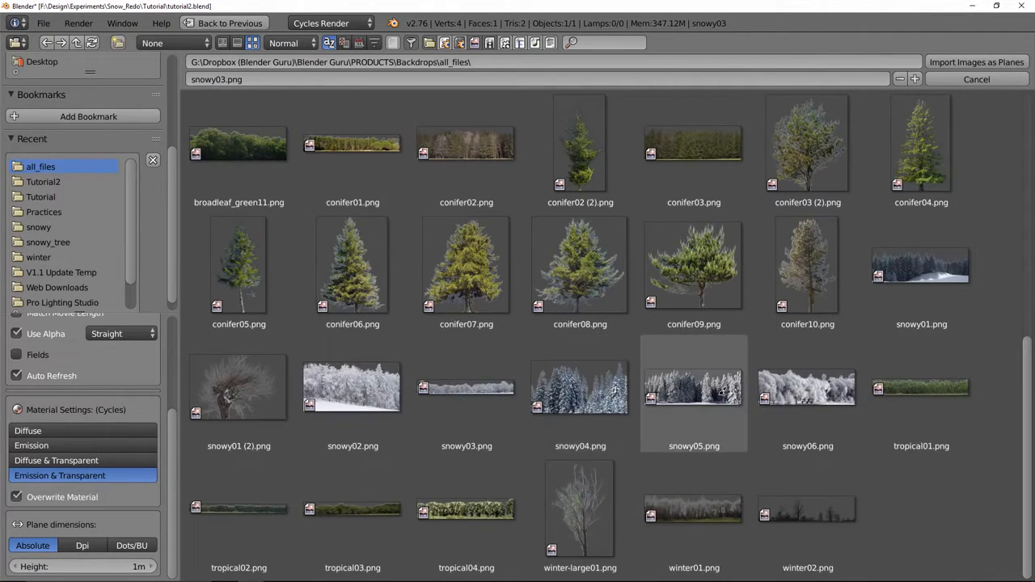
left_click(694, 387)
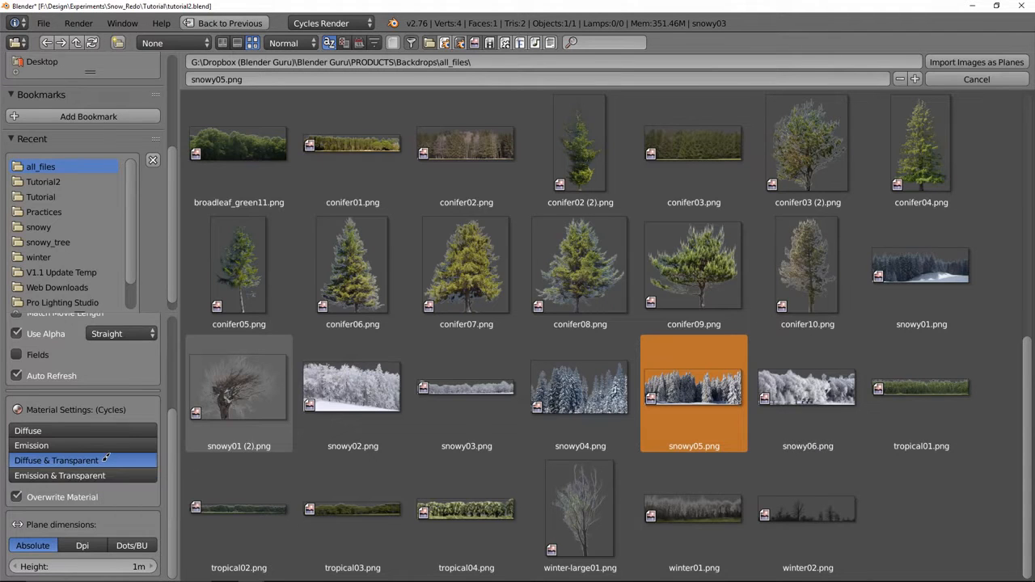
scroll(105, 458, "up", 3)
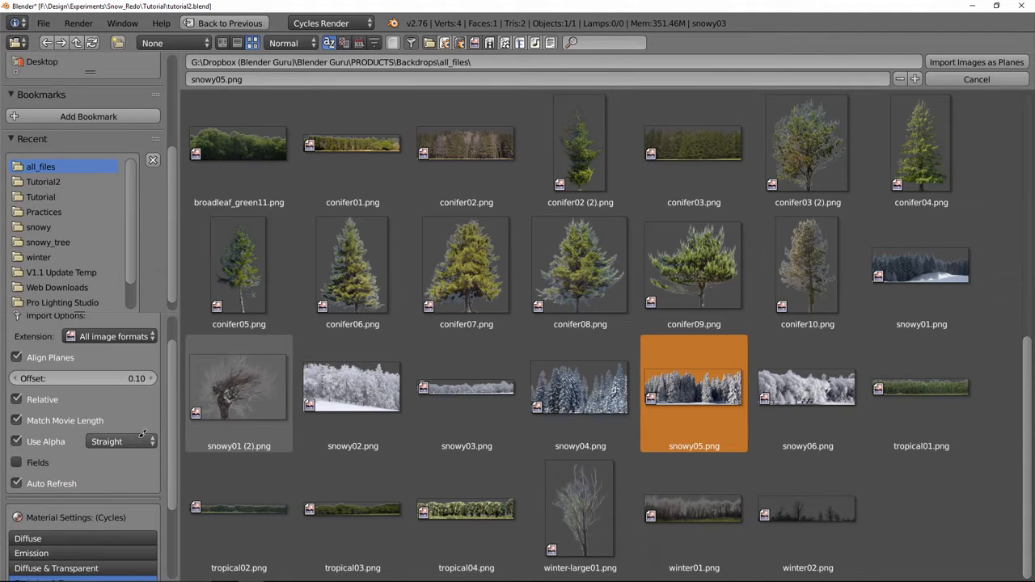
left_click(952, 62)
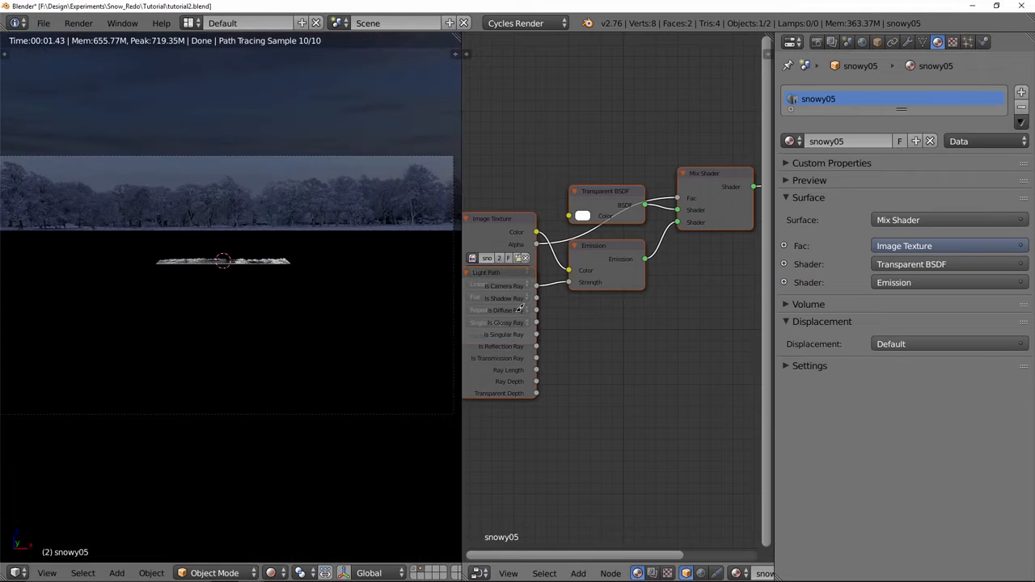
- Enlarge the snowy05 plane to about 2.45 times its size and move it along Y towards the existing backdrop
key("s")
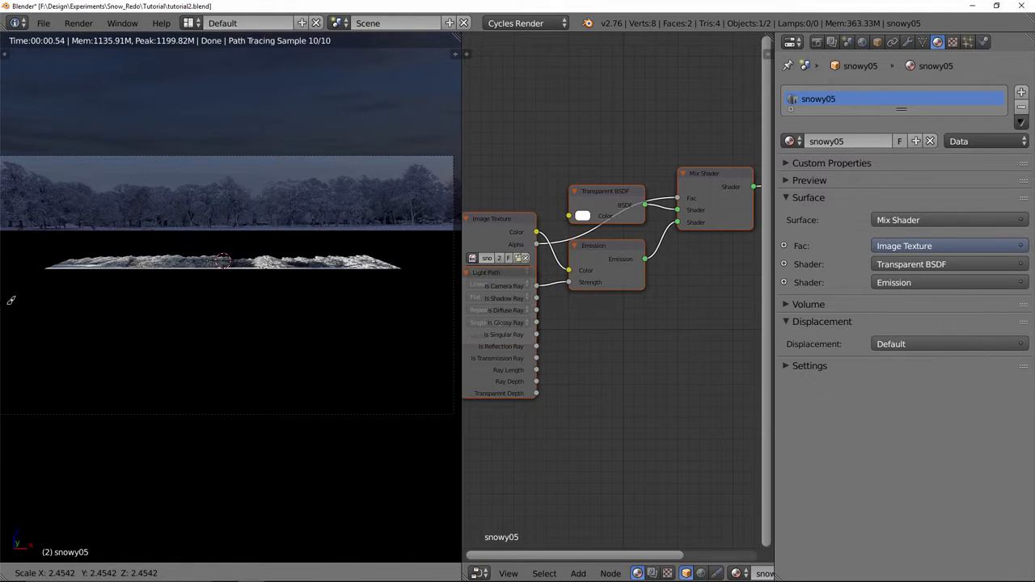
left_click(11, 300)
key("KP_3")
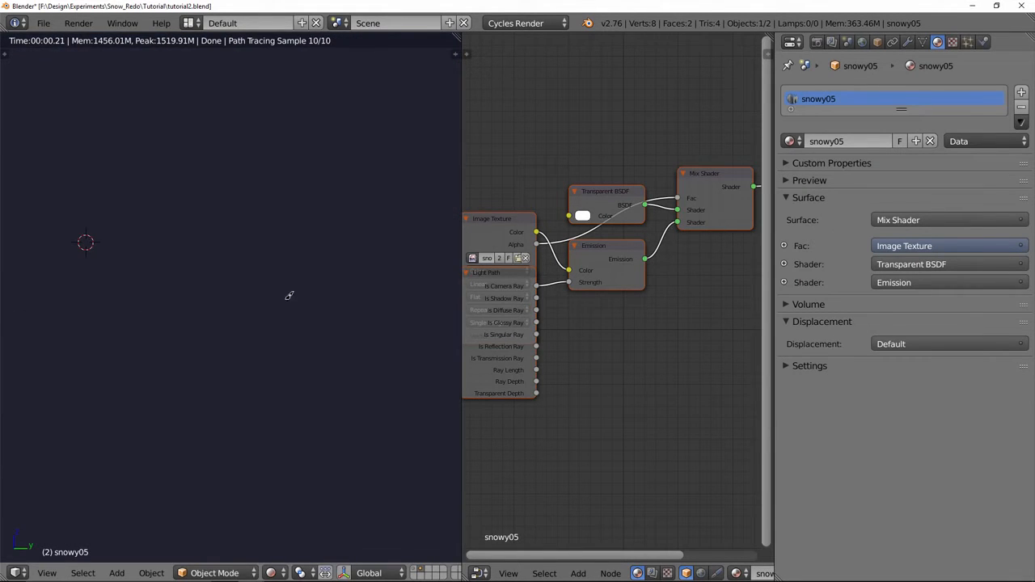
key("shift+z")
key("g")
key("y")
left_click(320, 286)
- Rotate the snowy05 plane 90 degrees upright, move it just in front of the existing backdrop and enlarge it above ground level
scroll(326, 284, "up", 2)
middle_click_drag(326, 279, 257, 303, "shift")
scroll(256, 303, "up", 3)
key("r")
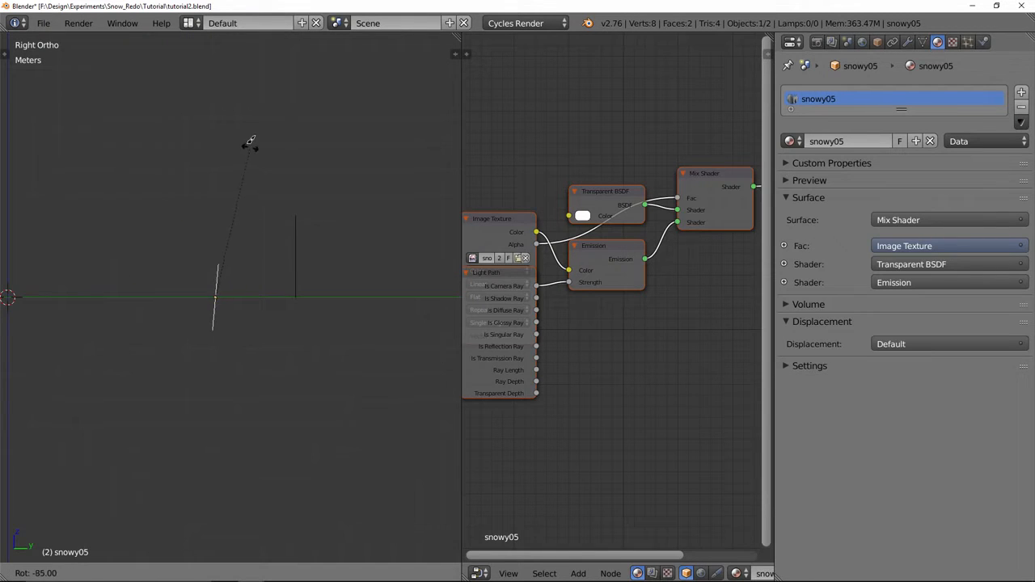
left_click(246, 143, "ctrl")
key("g")
left_click(338, 272)
key("s")
left_click(357, 361)
key("s")
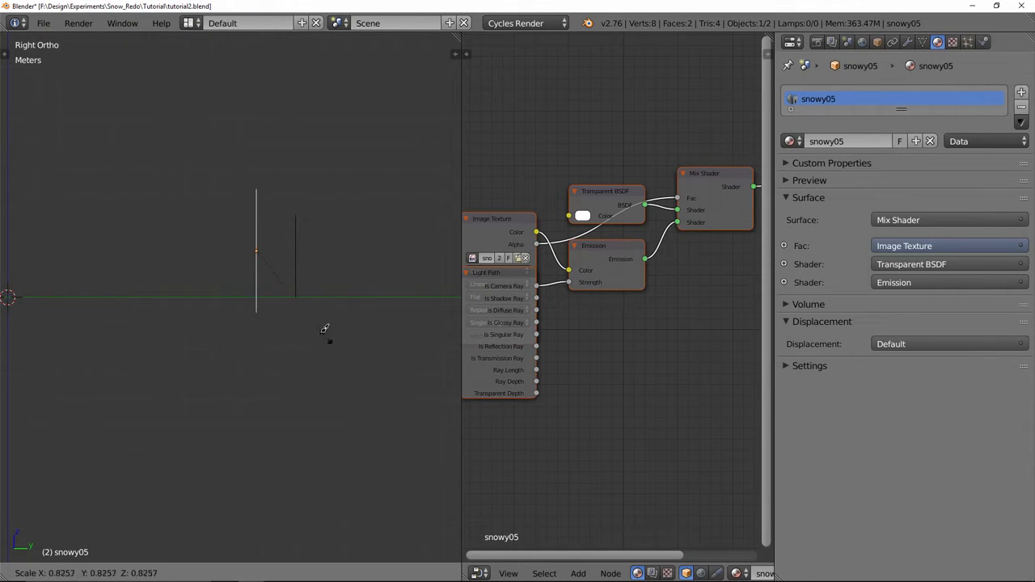
left_click(330, 320)
- Shift the snowy05 plane along X to cover the left half of the camera frame and render it together with the snow layer
key("KP_0")
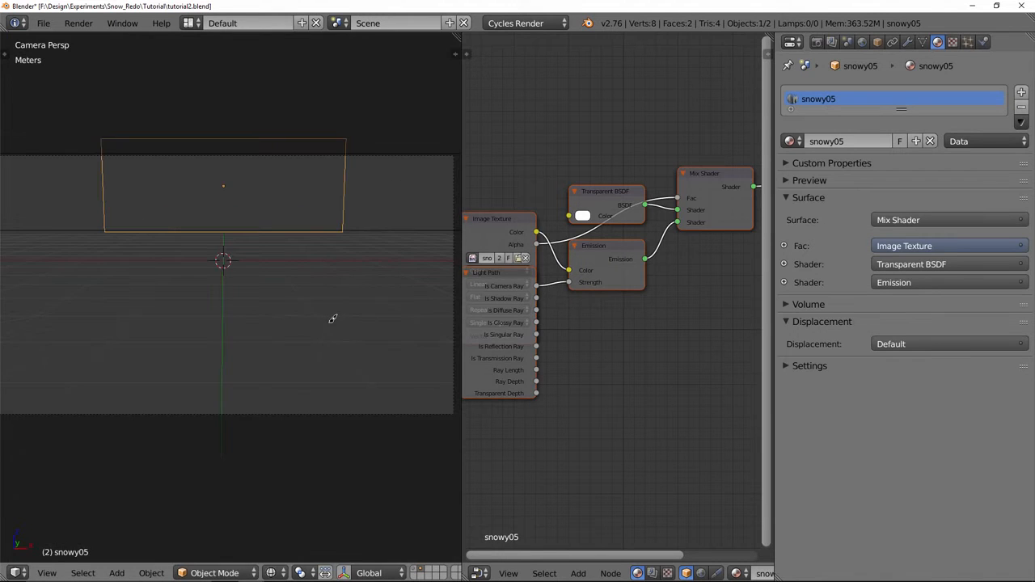
scroll(320, 311, "down", 3)
key("g")
key("x")
left_click(257, 294)
key("shift+z")
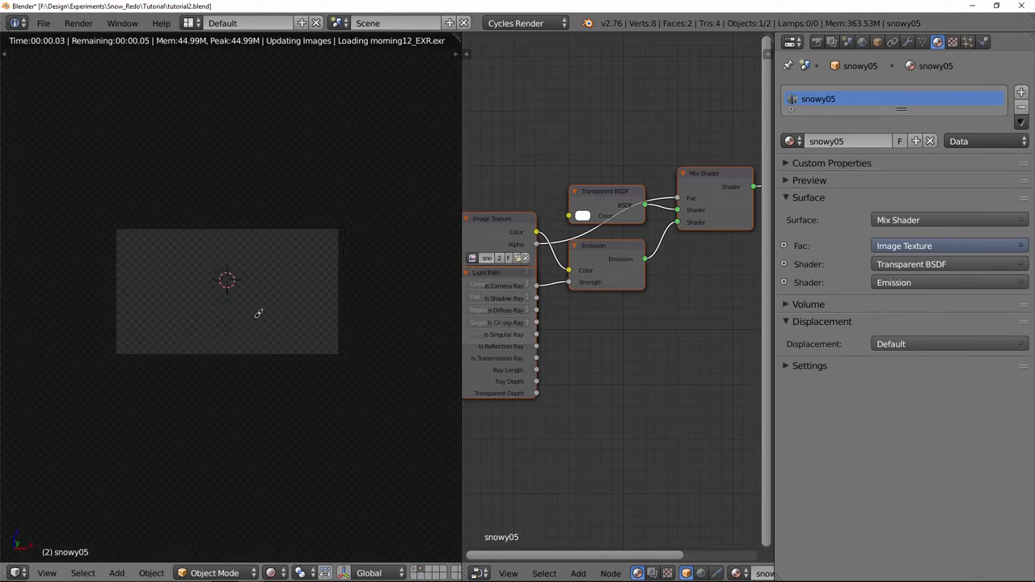
scroll(258, 313, "up", 3)
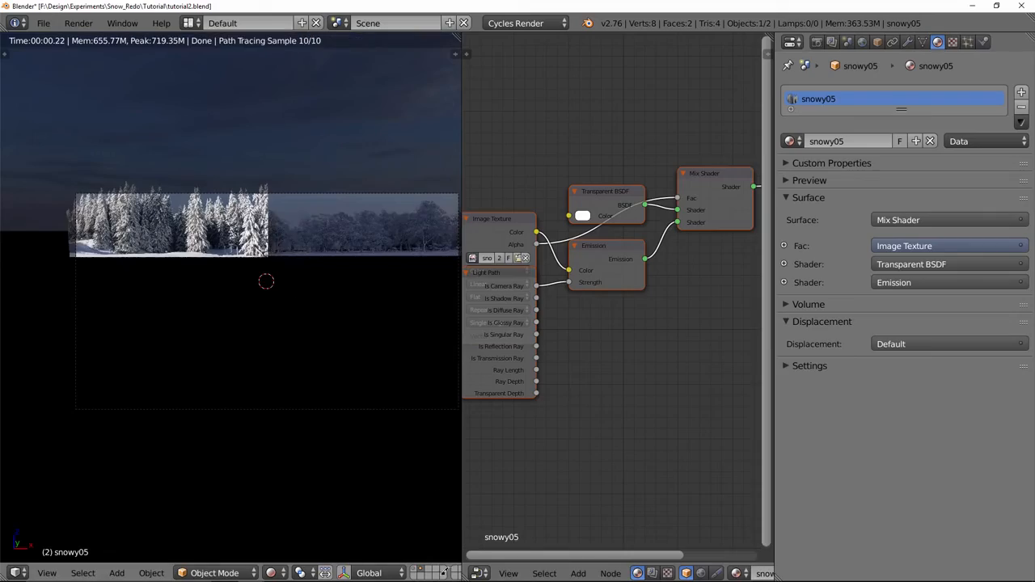
key("shift+1")
middle_click_drag(346, 316, 307, 323, "shift")
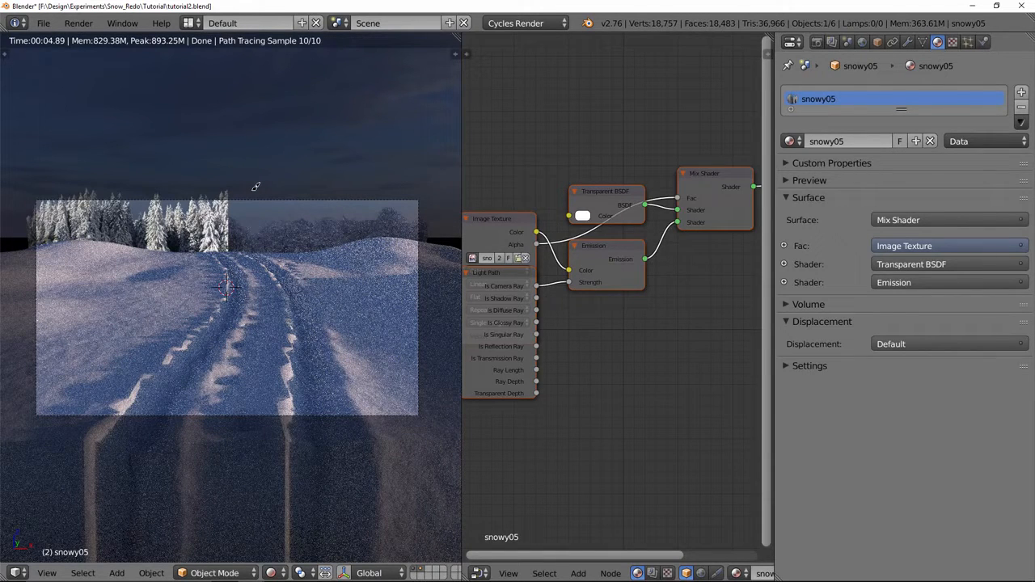
- Delete the snowy05 plane and isolate the second layer
key("x")
left_click(252, 191)
left_click(419, 568)
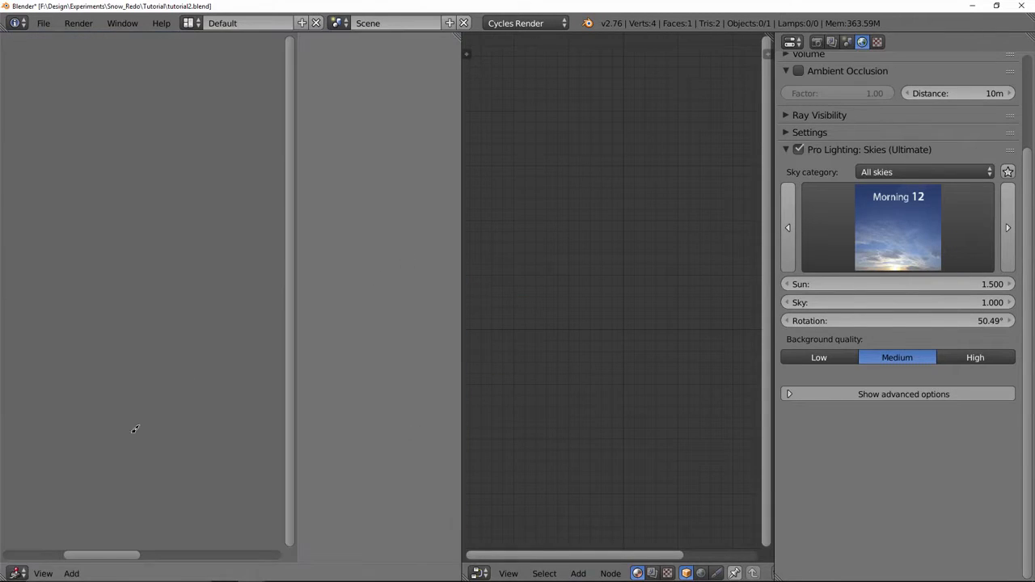
key("shift+F1")
left_click(983, 78)
left_click(14, 573)
left_click(46, 557)
- Start an Images as Planes import and select winter02.png from the backdrops folder
left_click(43, 22)
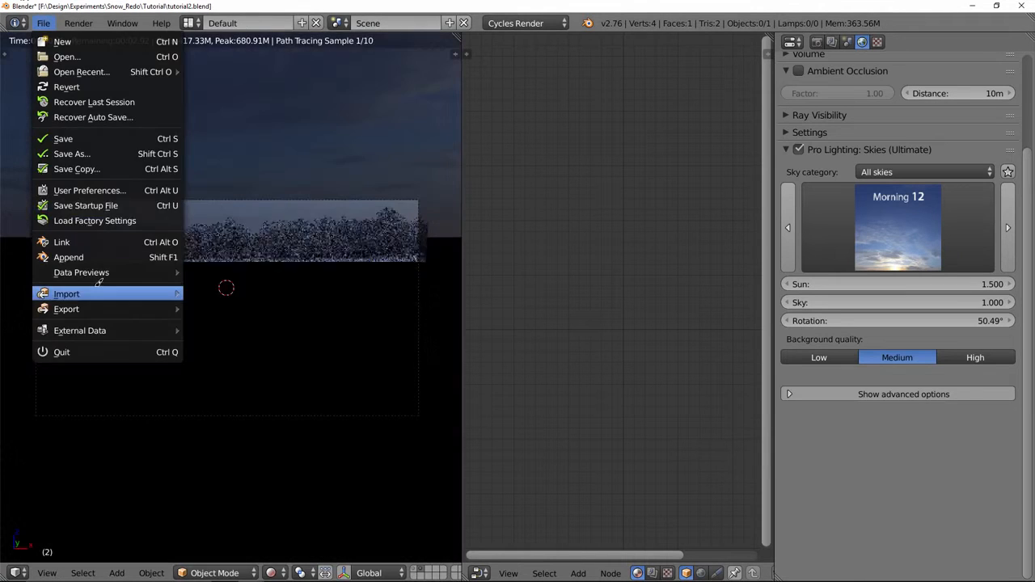
left_click(43, 23)
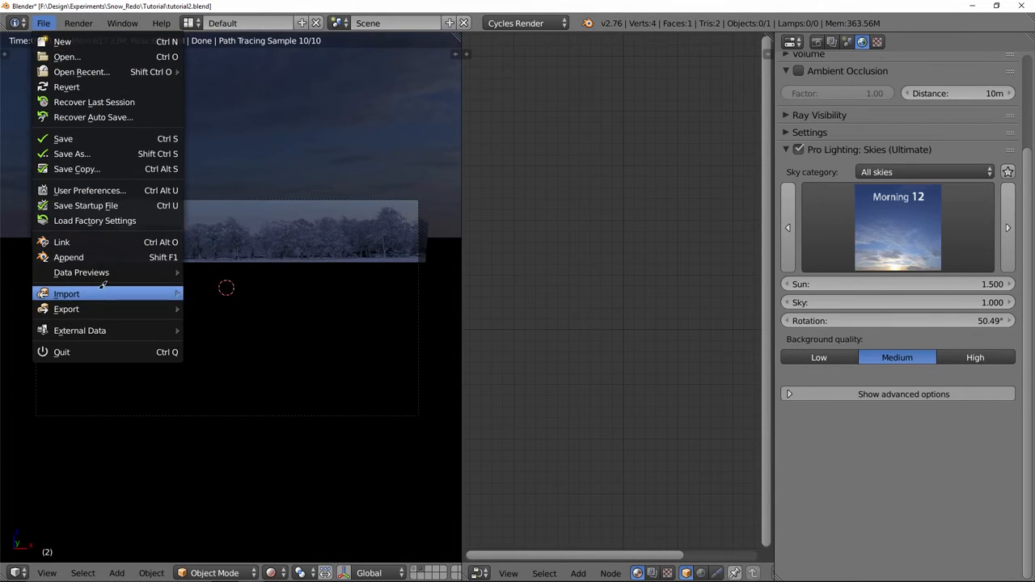
mouse_move(114, 293)
left_click(242, 426)
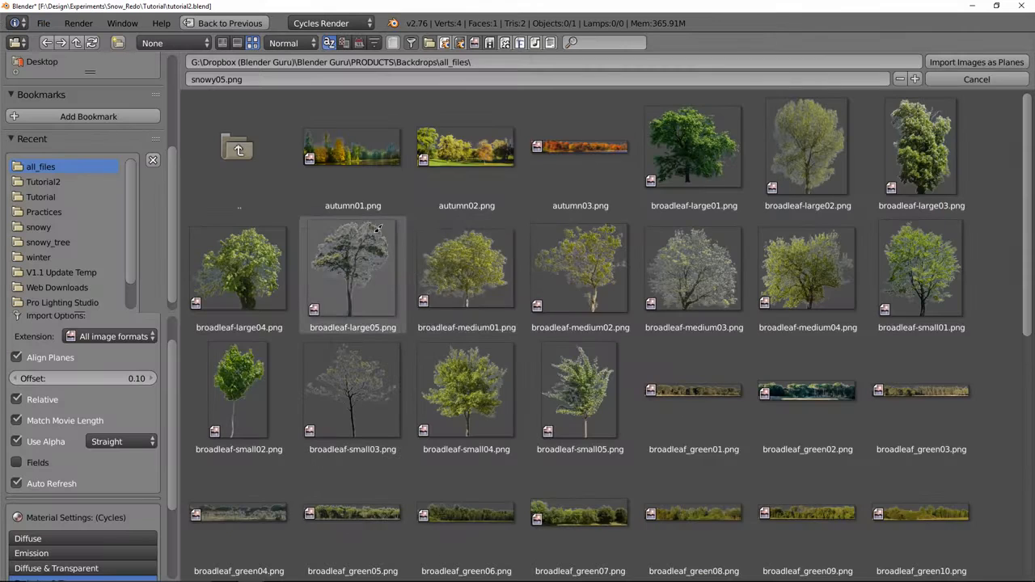
scroll(655, 354, "down", 10)
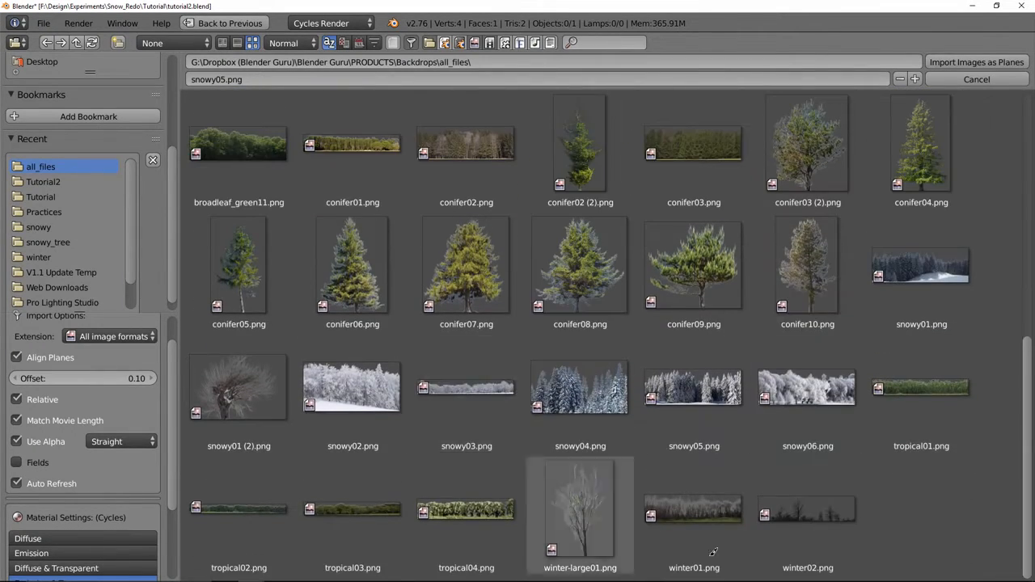
left_click(584, 386)
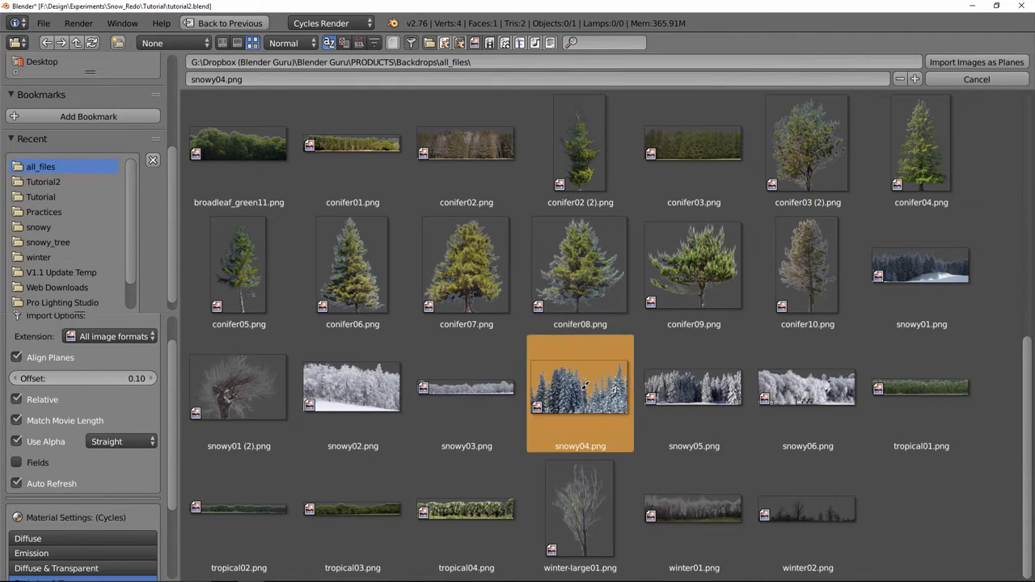
left_click(593, 478)
left_click(616, 413)
left_click(719, 528)
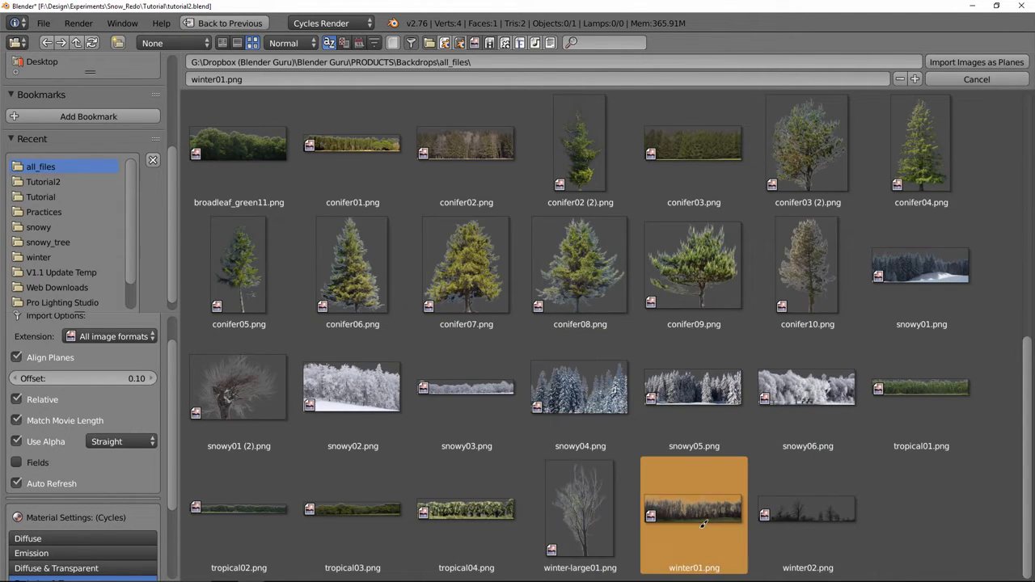
left_click_drag(784, 516, 809, 509)
left_click(808, 509)
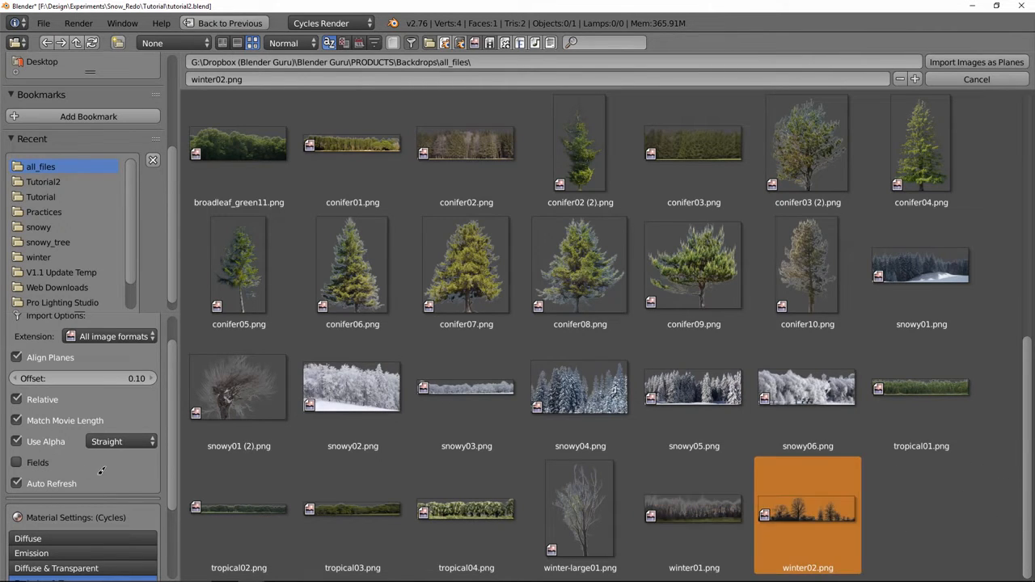
- Use the Diffuse & Transparent material setting and import the selected image as a plane
scroll(118, 465, "down", 2)
left_click(77, 524)
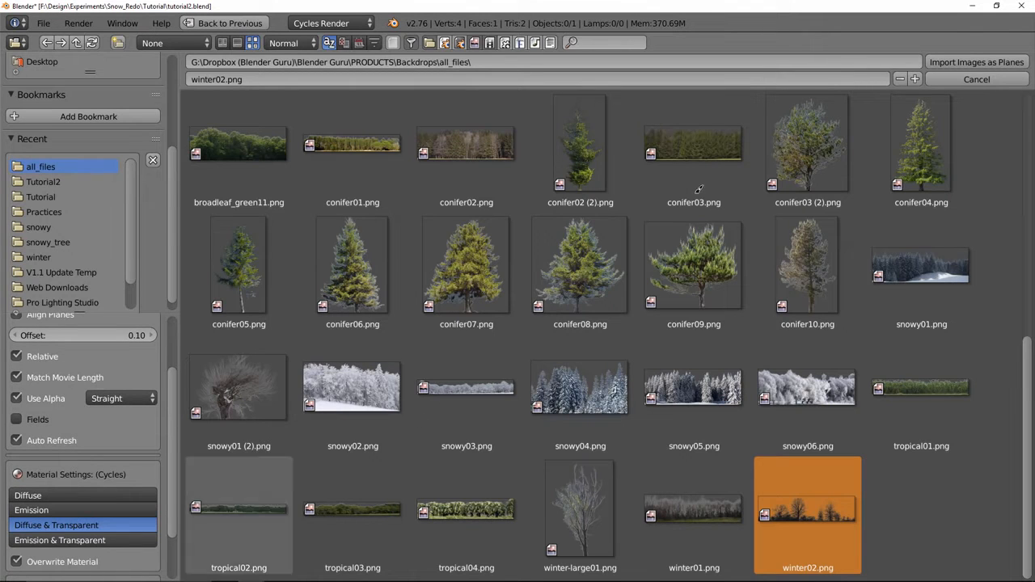
left_click(967, 60)
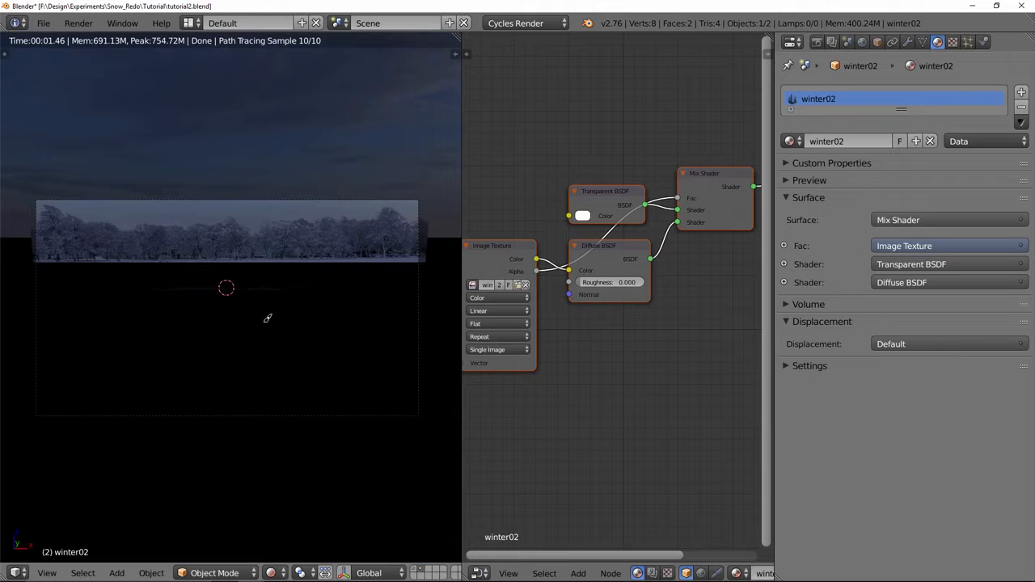
- Enlarge the winter02 plane and rotate it -90 degrees upright in the right side view
key("shift+z")
key("s")
left_click(400, 349)
middle_click_drag(401, 349, 400, 349)
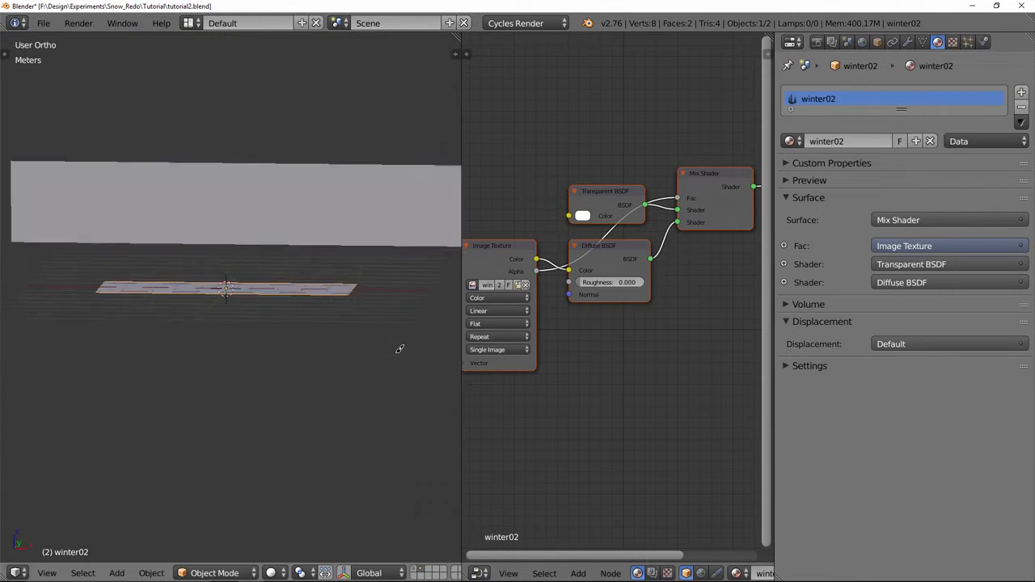
key("KP_3")
key("r")
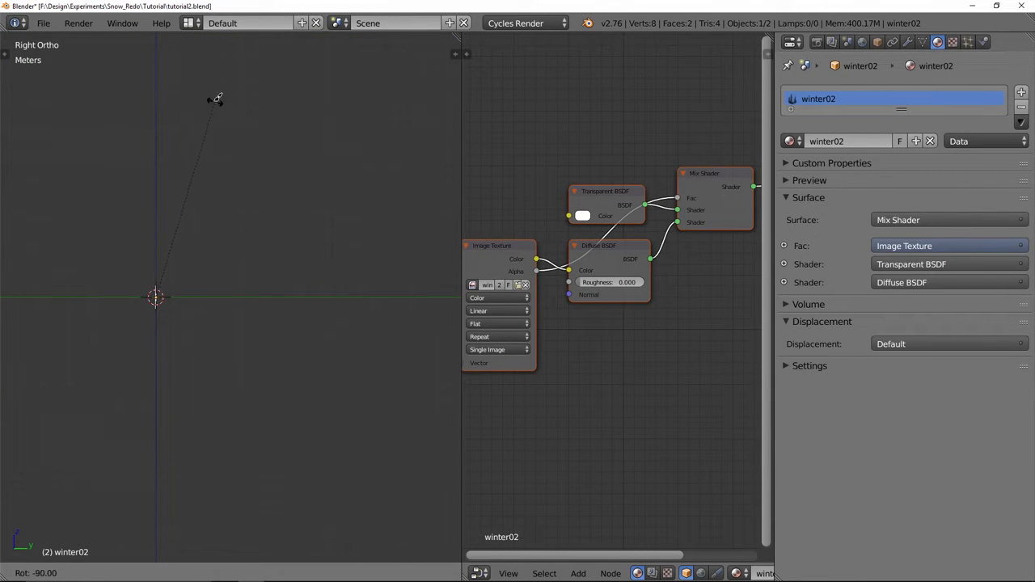
left_click(216, 99)
- Move the winter02 plane along Y in front of the treeline, enlarge it, and render it from the camera with the snow layer visible
middle_click_drag(342, 194, 326, 211)
key("g")
key("y")
left_click(280, 221)
key("s")
left_click(340, 260)
key("KP_0")
key("shift+z")
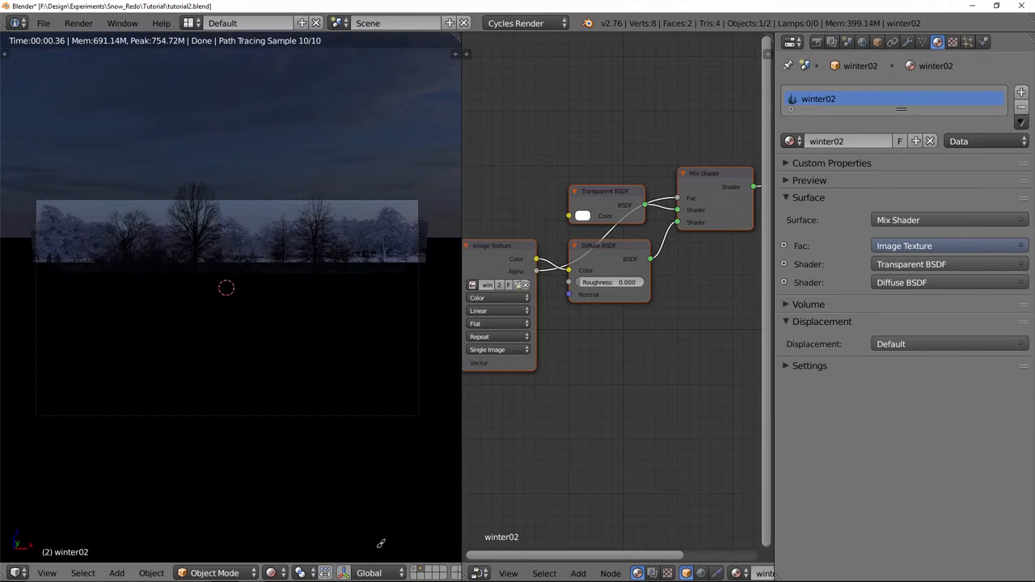
left_click(416, 566, "shift")
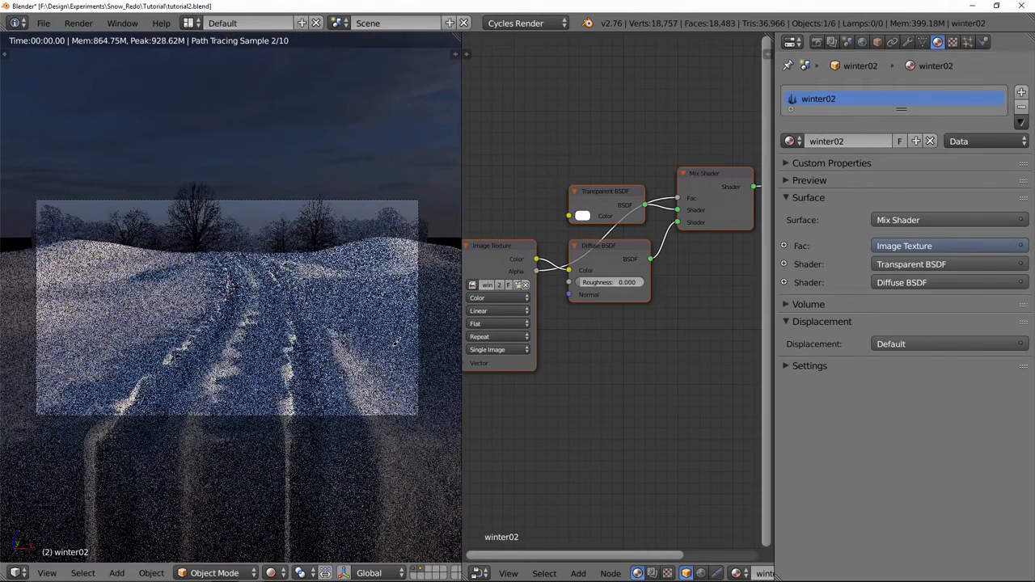
- Set the sky rotation to 0° in the world's Pro Lighting: Skies settings
left_click(862, 42)
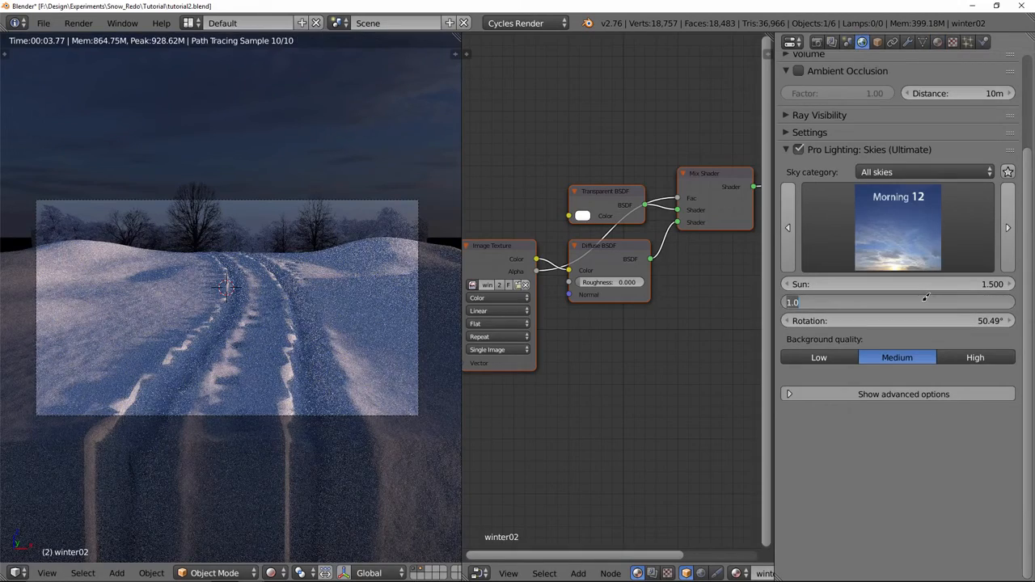
left_click(921, 317)
type("0")
key("Return")
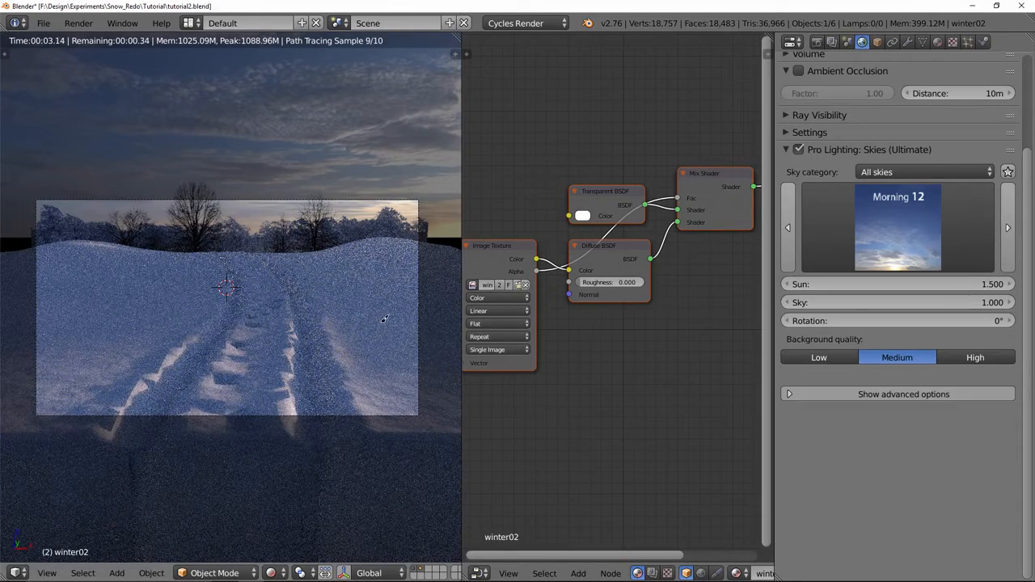
- Set the sky rotation to 50°
left_click(952, 318)
type("50")
key("Return")
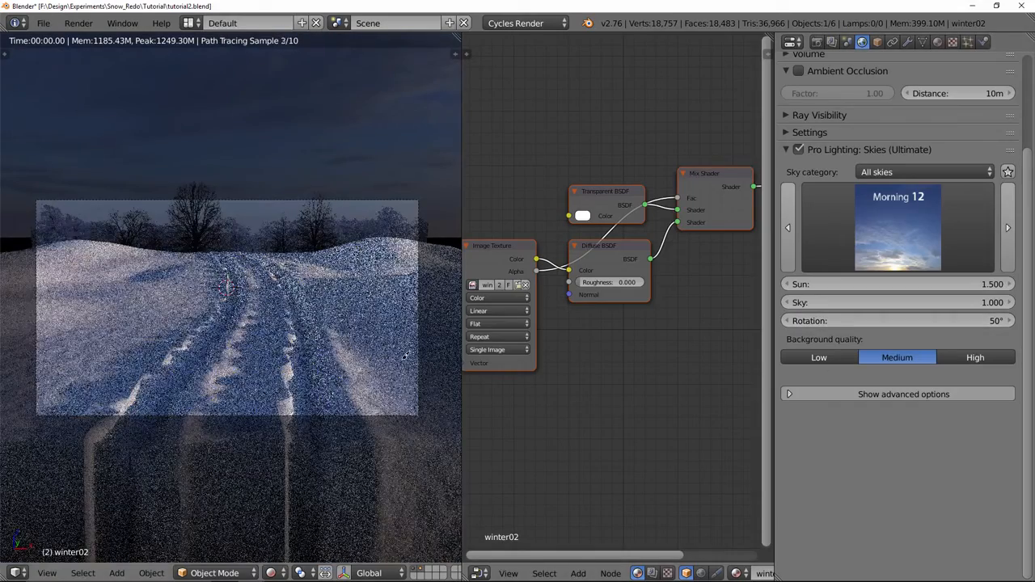